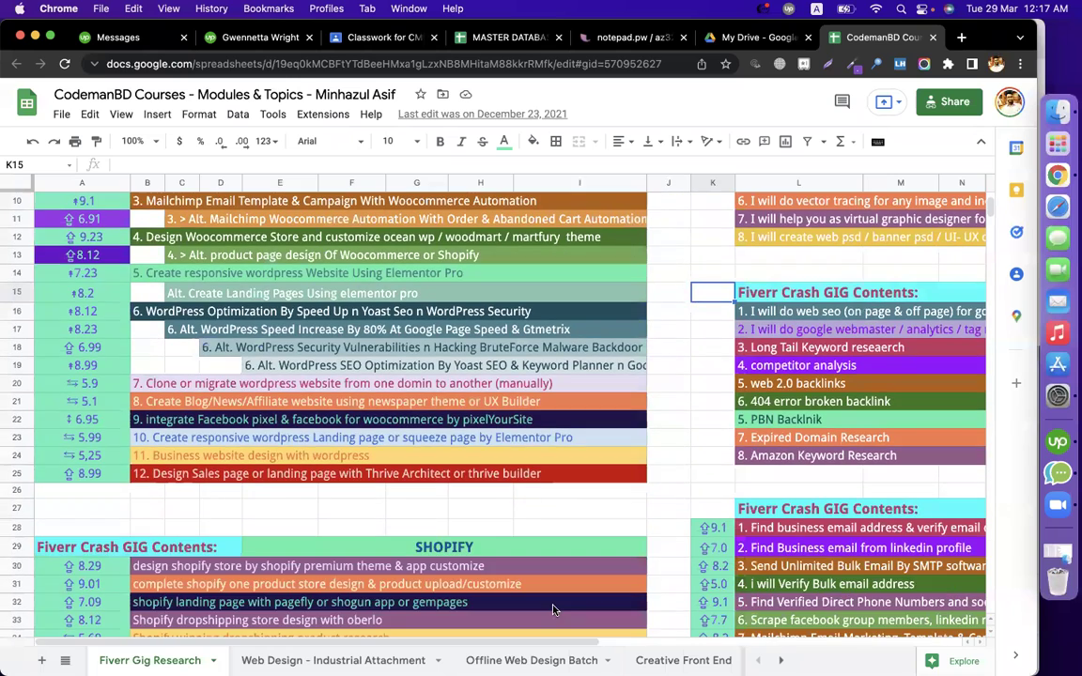
Copy the gig research sheet's link and add a topic named EPISODE-02(FIVERR GIG OPEN) to the CMBD-128(Fiverr Crash-23) Classroom classwork
click(193, 63)
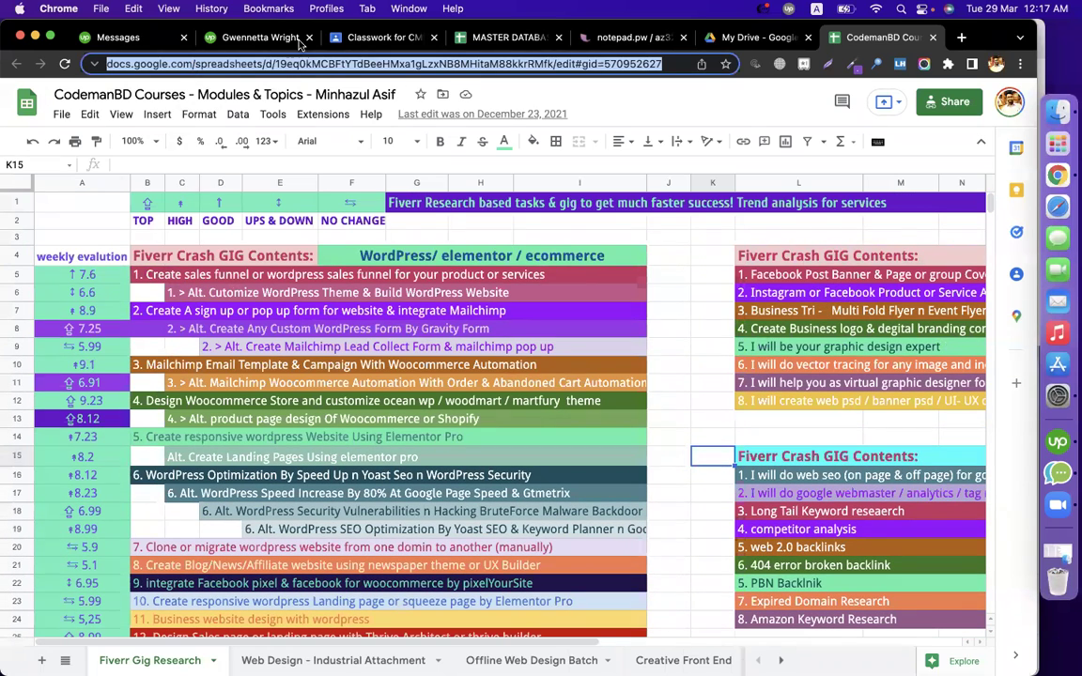
click(365, 38)
click(300, 161)
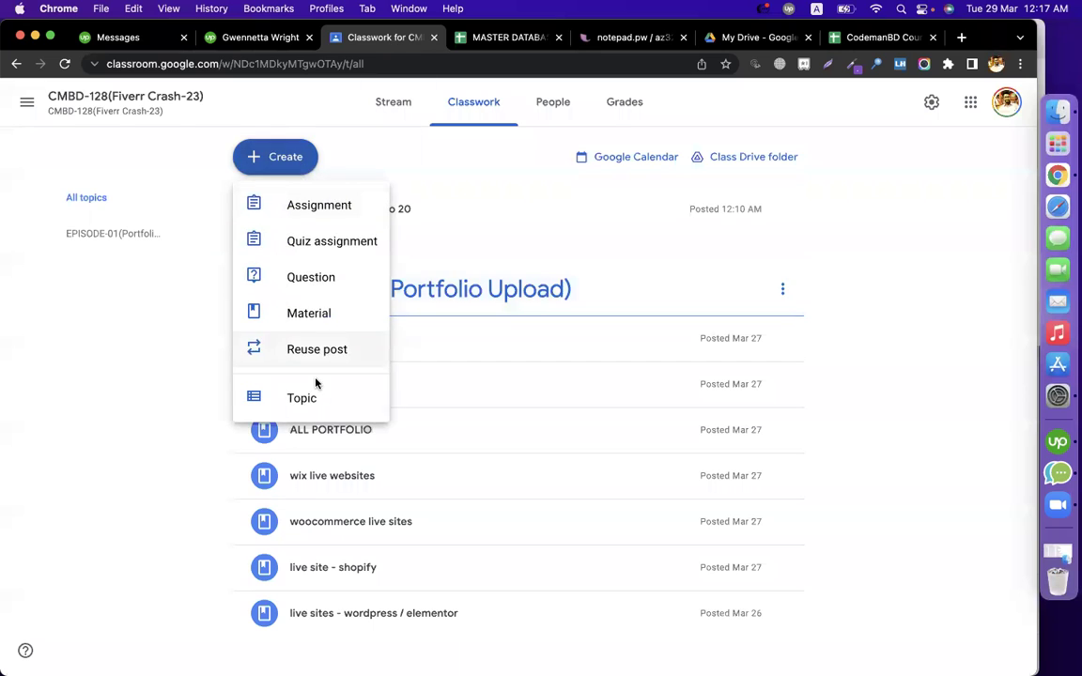
click(301, 392)
click(480, 371)
text(EPISODE)
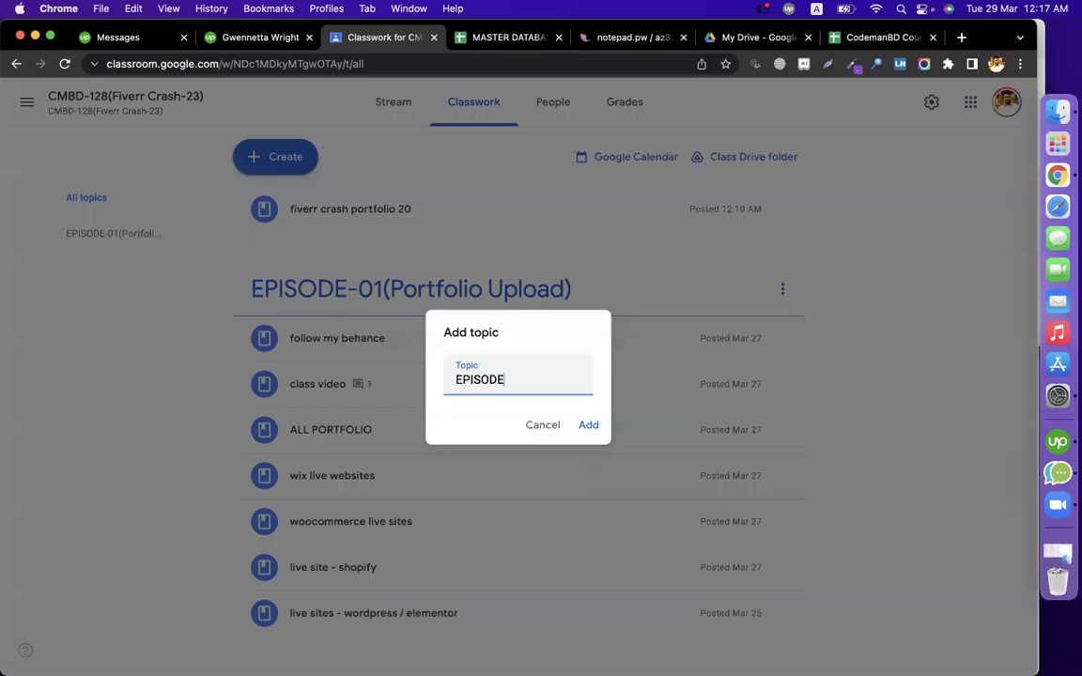
text(-02(FIVERR GIG OPEN))
key(Return)
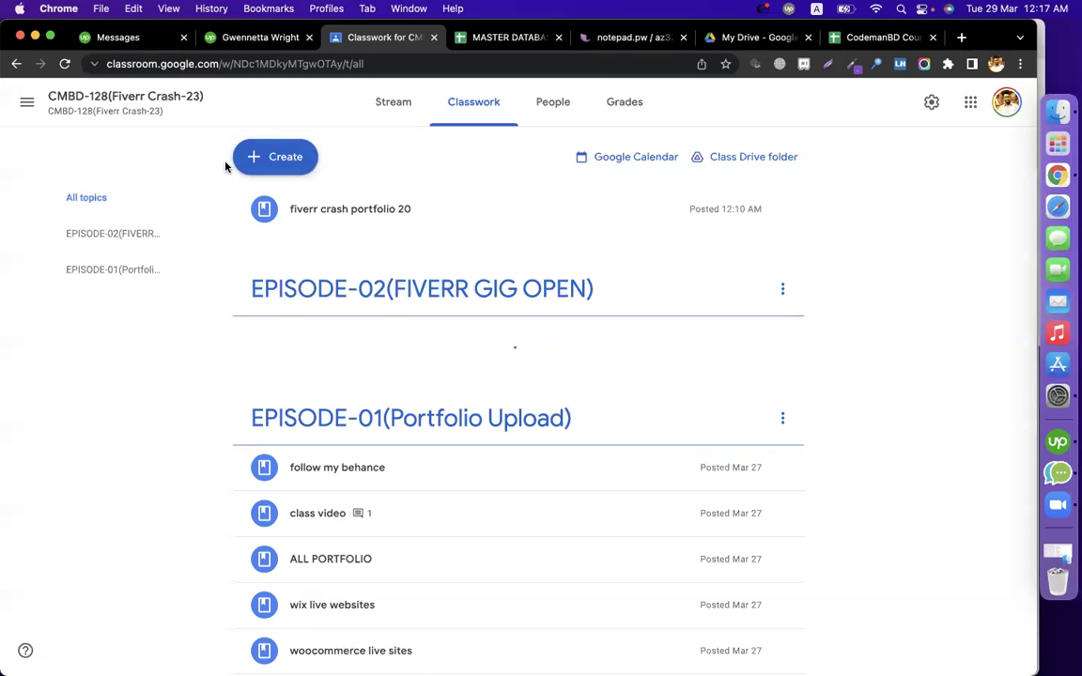
Create a new classwork material titled "get gig list"
click(273, 157)
click(366, 309)
text(get )
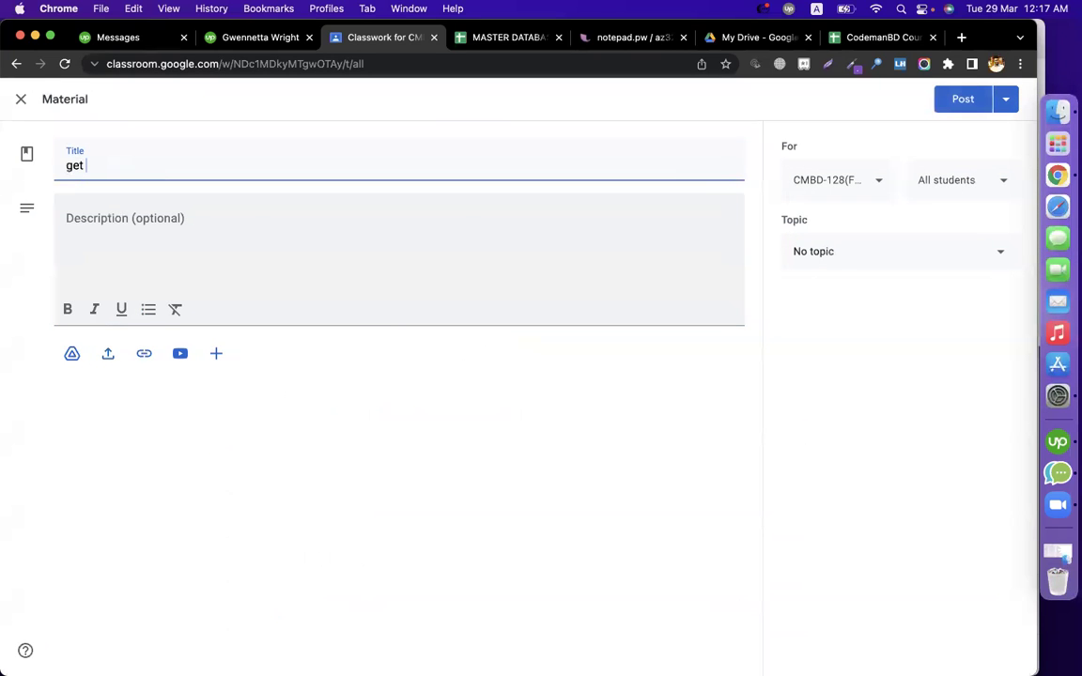
text(gig sheet list)
key(BackSpace)
key(BackSpace)
key(BackSpace)
key(BackSpace)
key(BackSpace)
key(BackSpace)
key(BackSpace)
key(BackSpace)
key(BackSpace)
key(BackSpace)
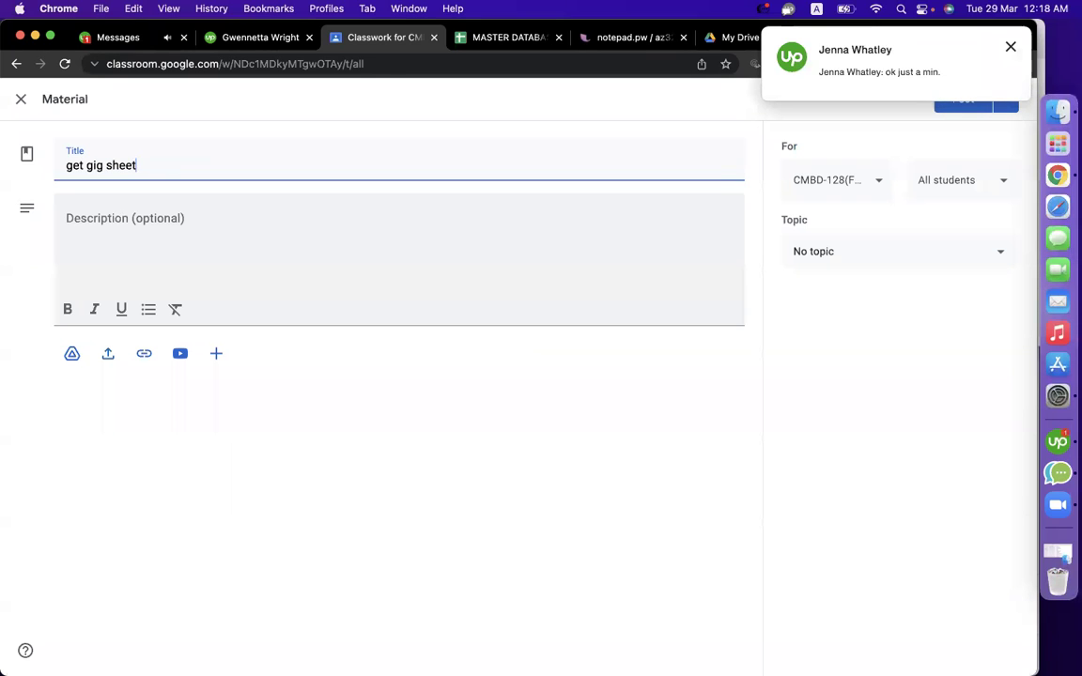
text(list)
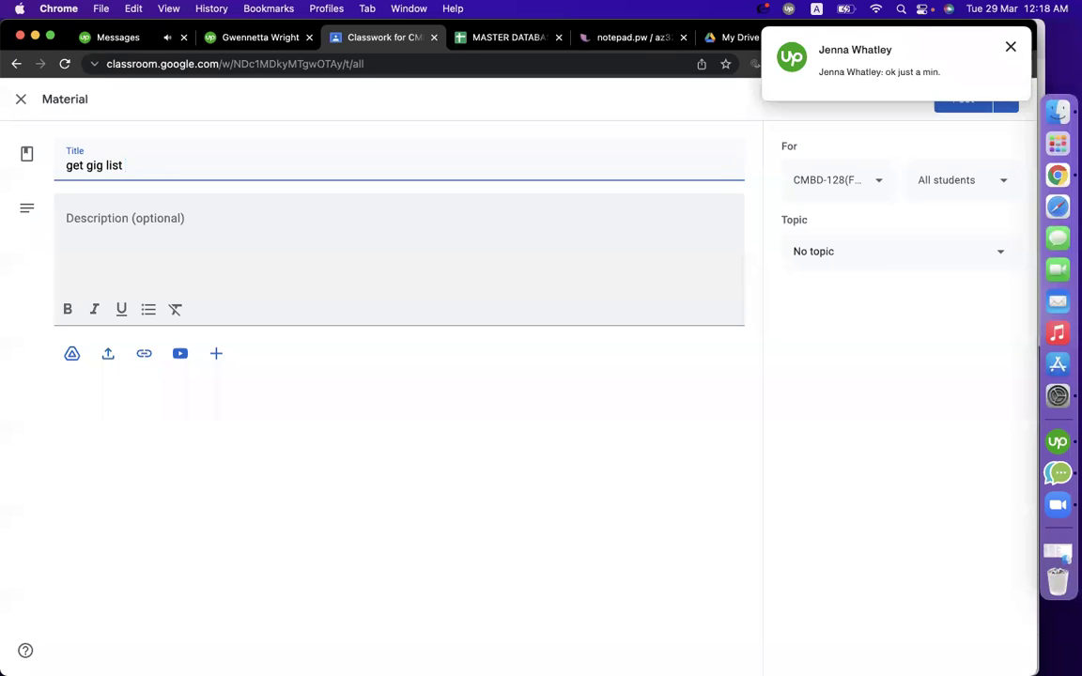
Attach the copied spreadsheet link to the material and post it under the topic EPISODE-02(FIVERR GIG OPEN)
click(143, 353)
key(cmd+v)
key(Return)
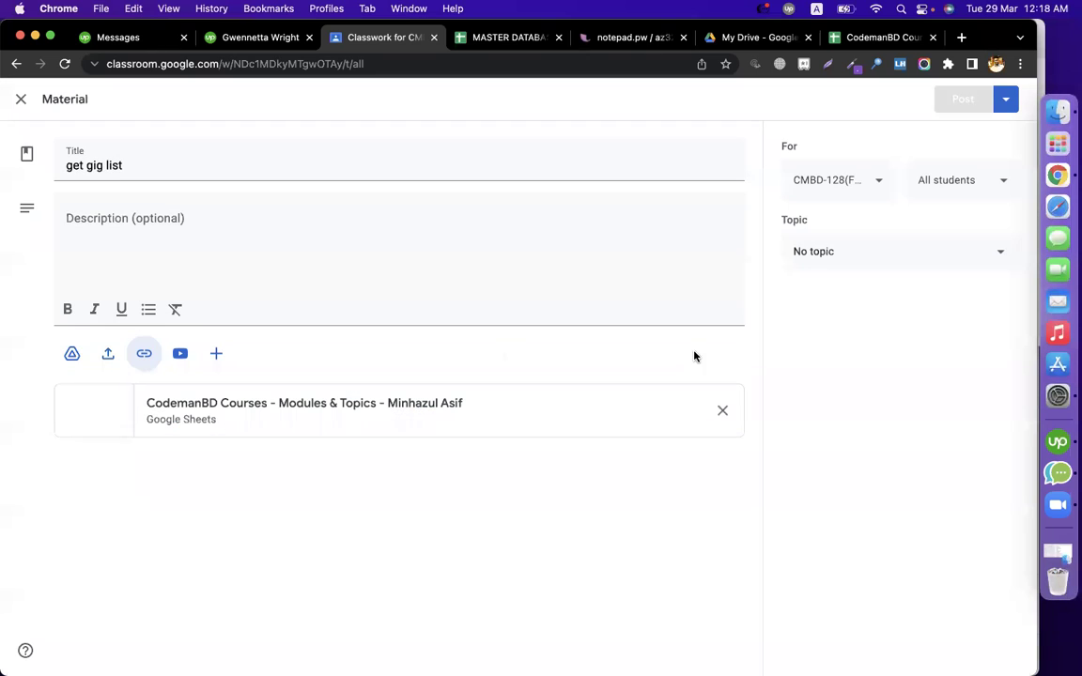
click(838, 255)
click(844, 366)
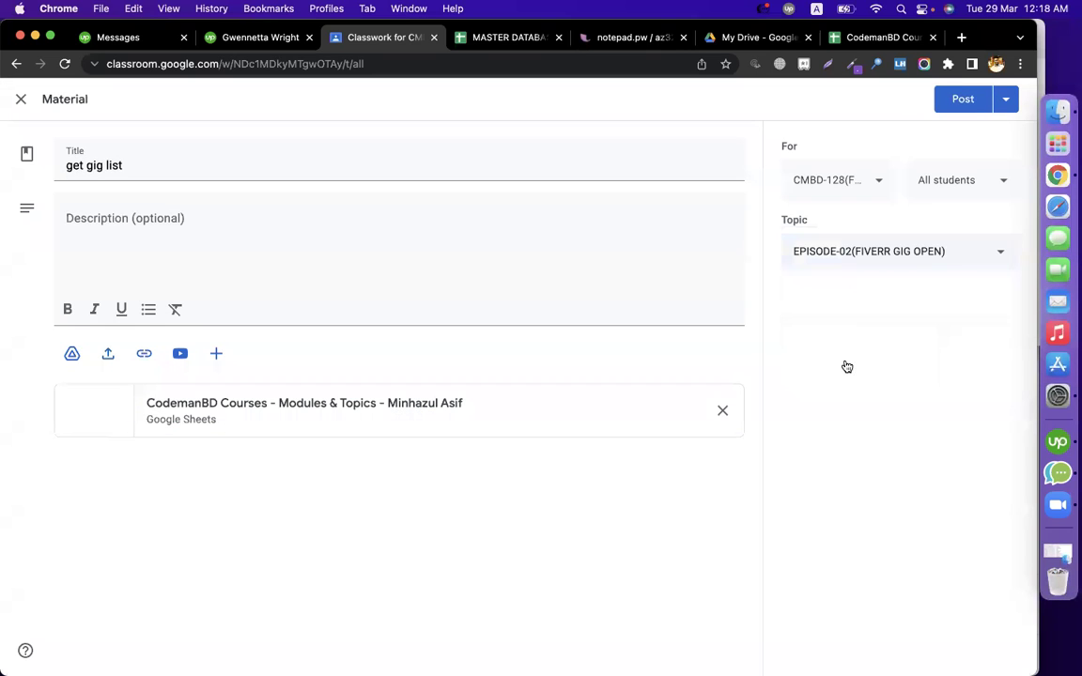
click(961, 98)
Examine the trend symbols from TOP to NO CHANGE and the WordPress gig list in the Fiverr Gig Research sheet
click(878, 37)
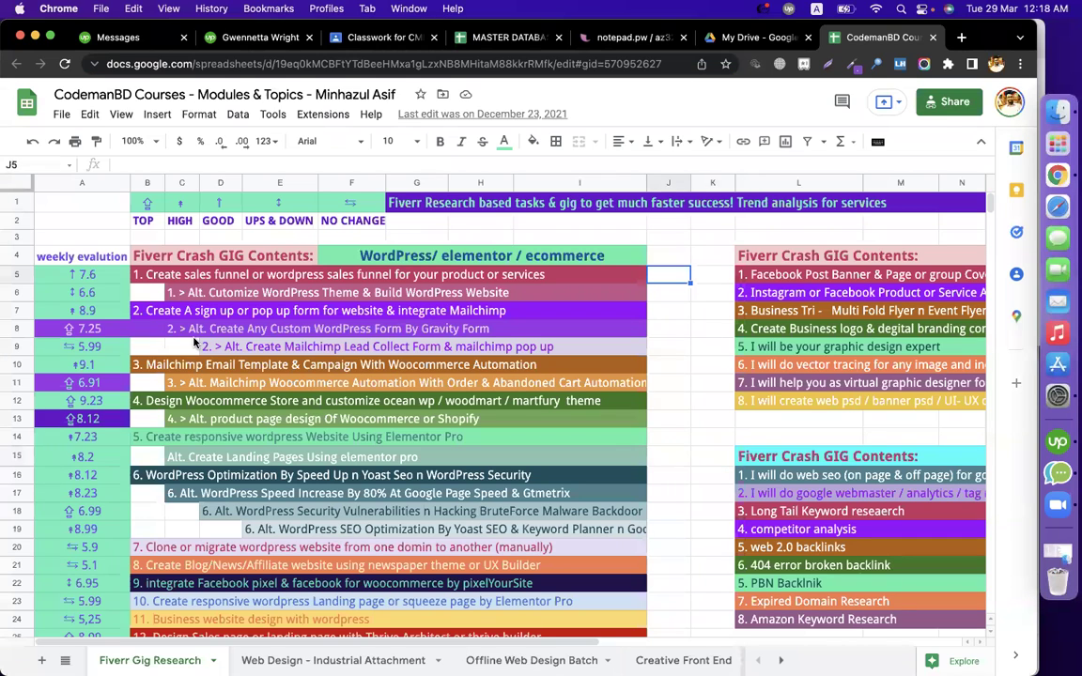
click(122, 205)
click(148, 204)
click(189, 205)
click(239, 205)
click(253, 201)
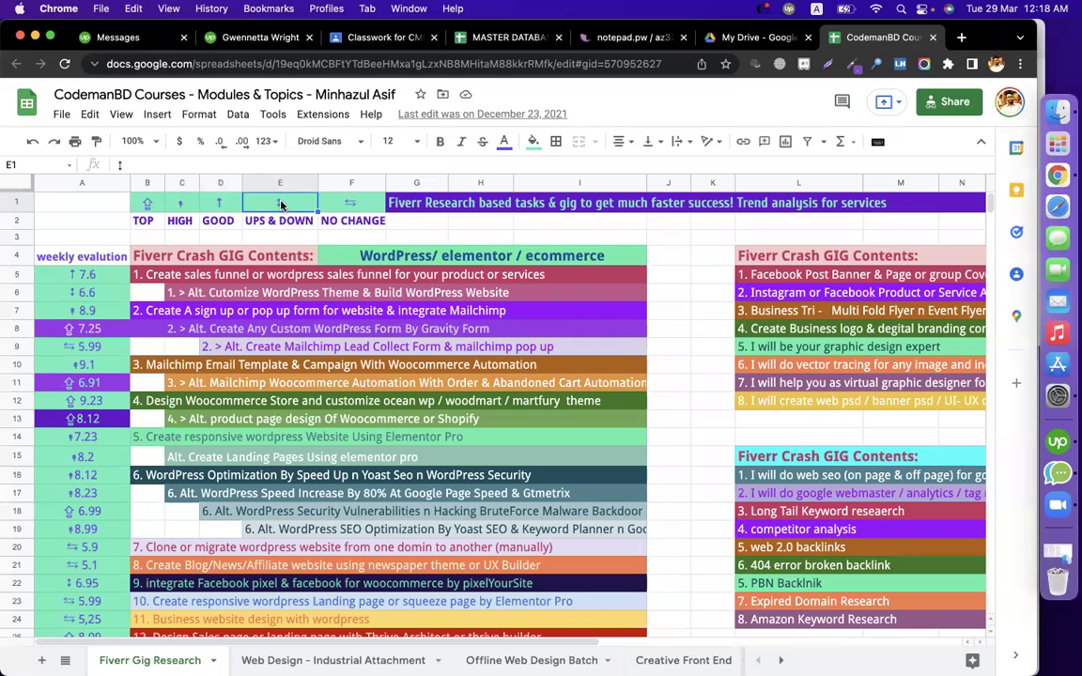
click(143, 206)
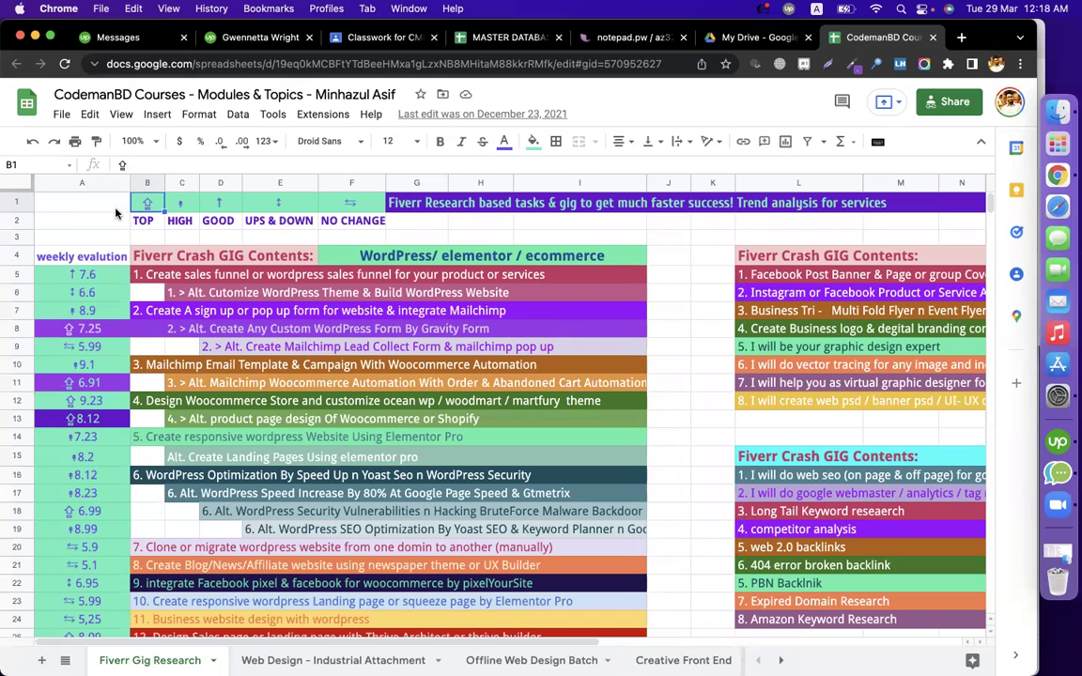
click(107, 195)
click(146, 209)
click(170, 194)
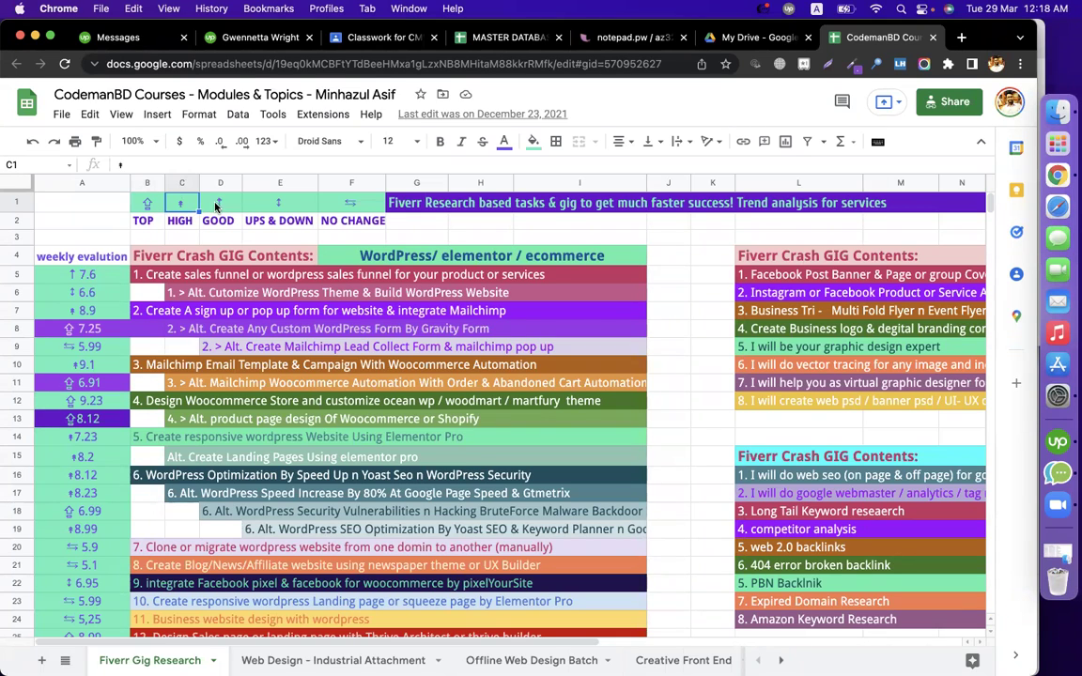
click(214, 204)
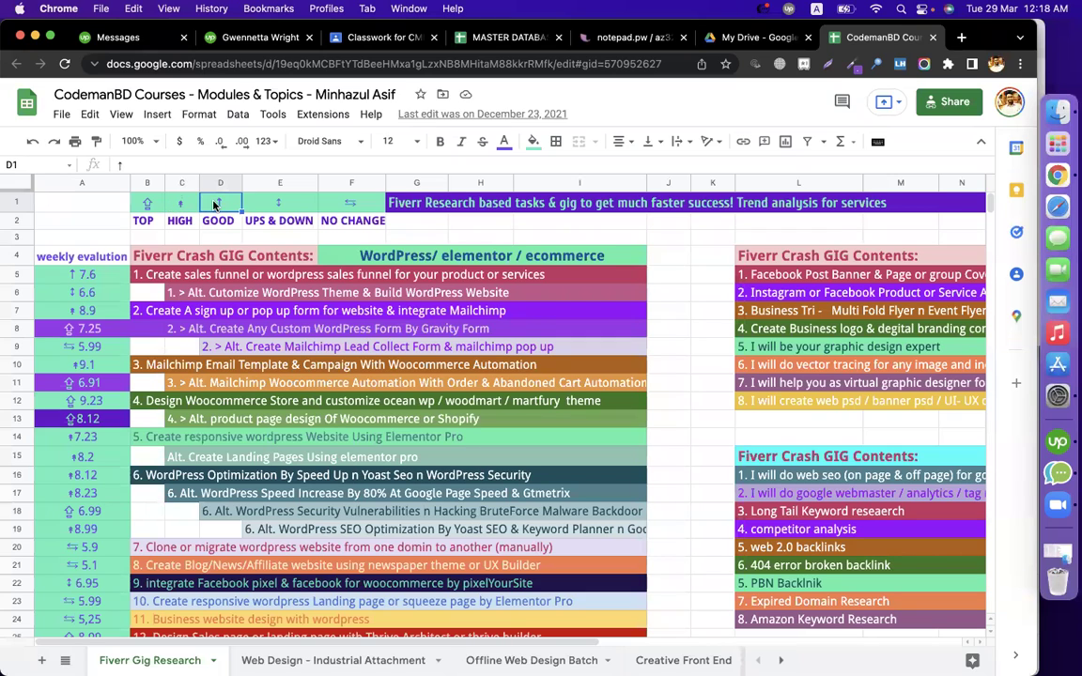
click(184, 197)
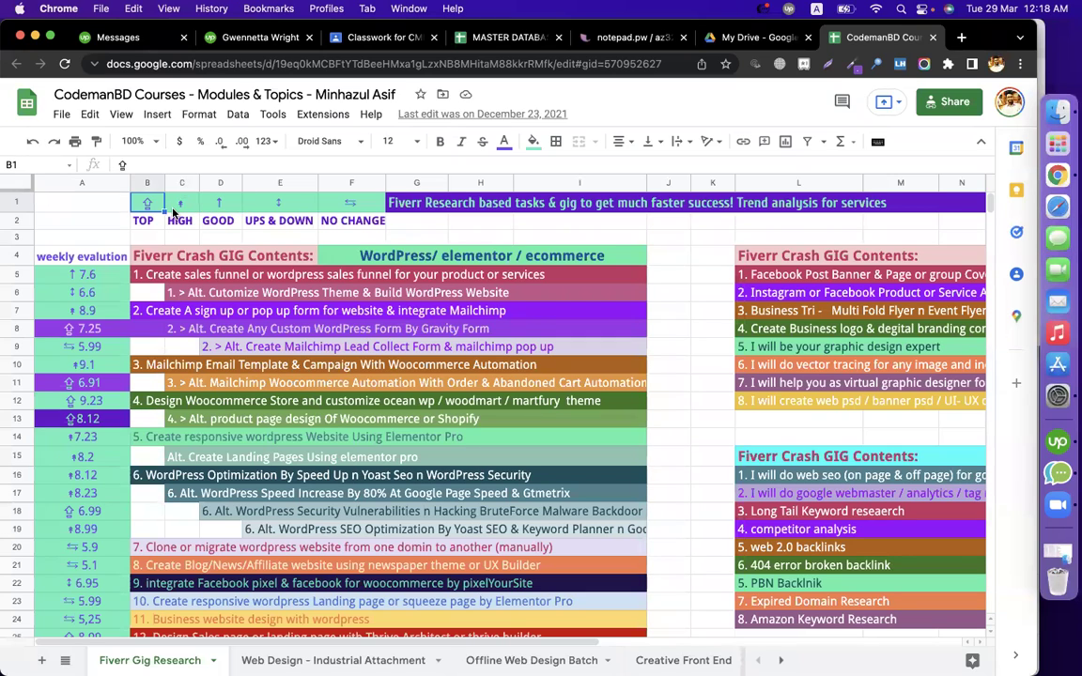
click(261, 202)
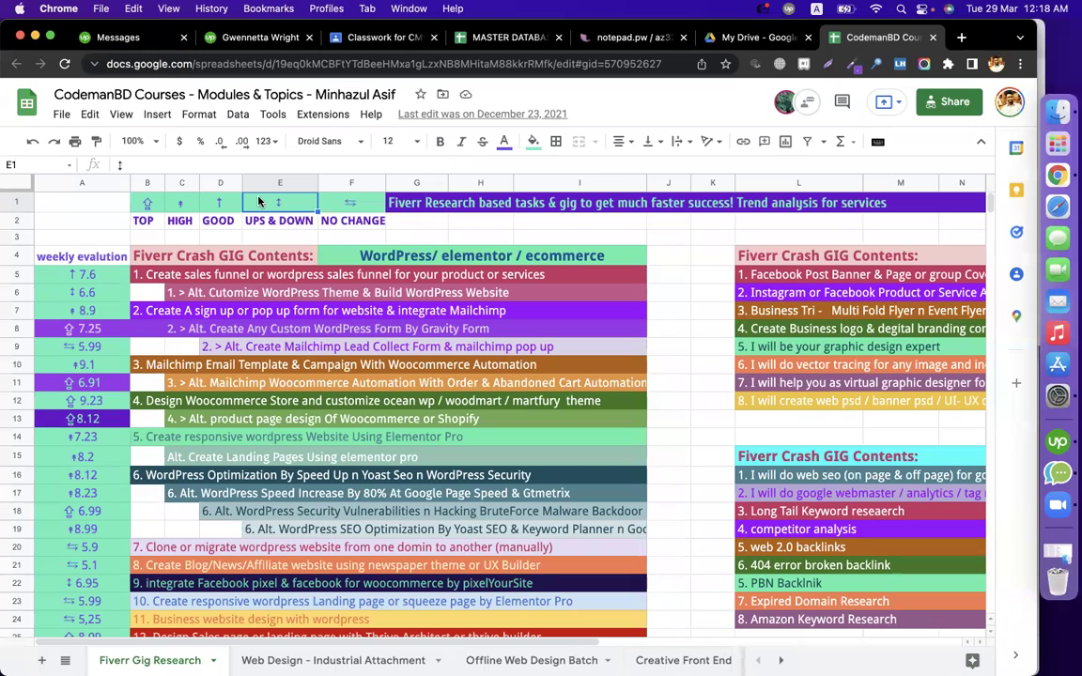
click(336, 208)
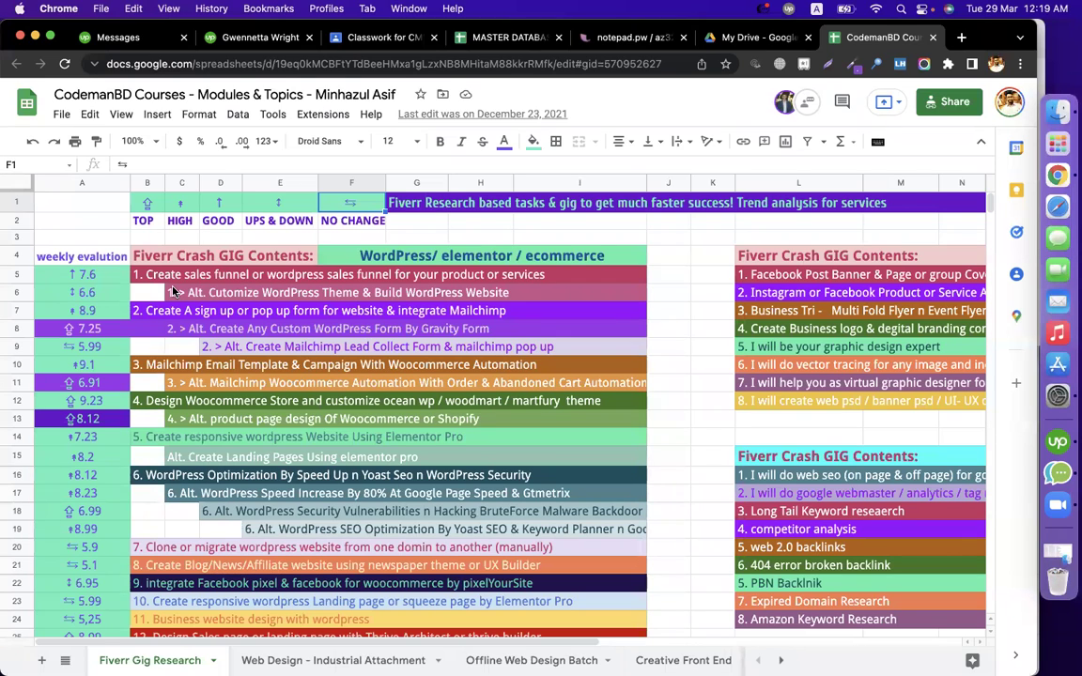
scroll(160, 282, down, 5)
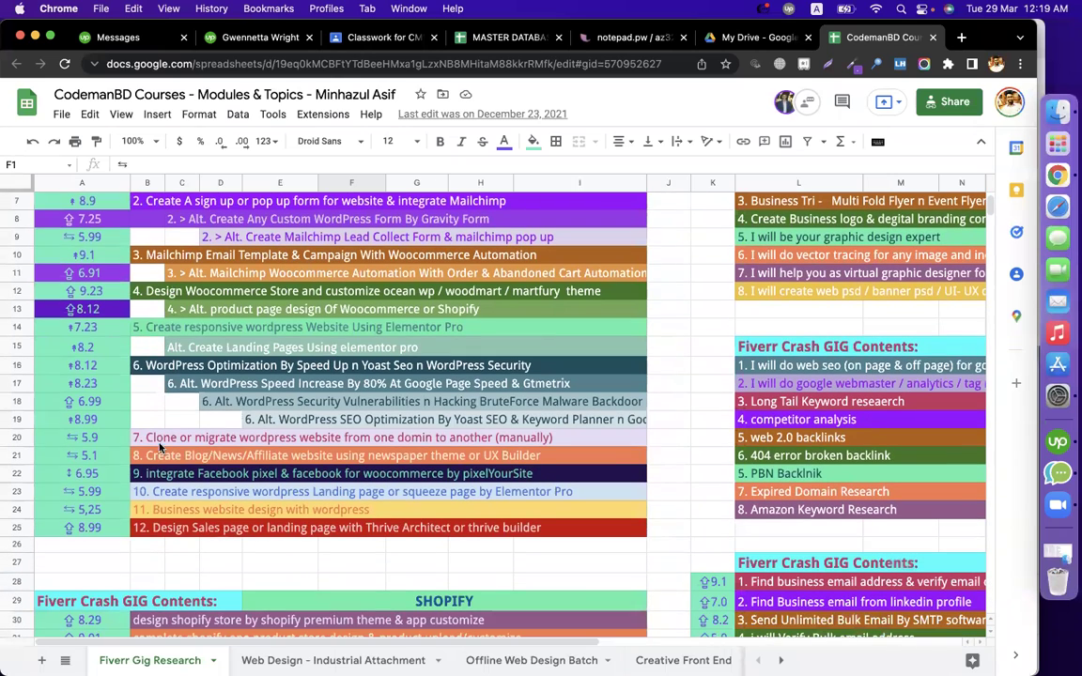
click(147, 533)
scroll(150, 469, up, 5)
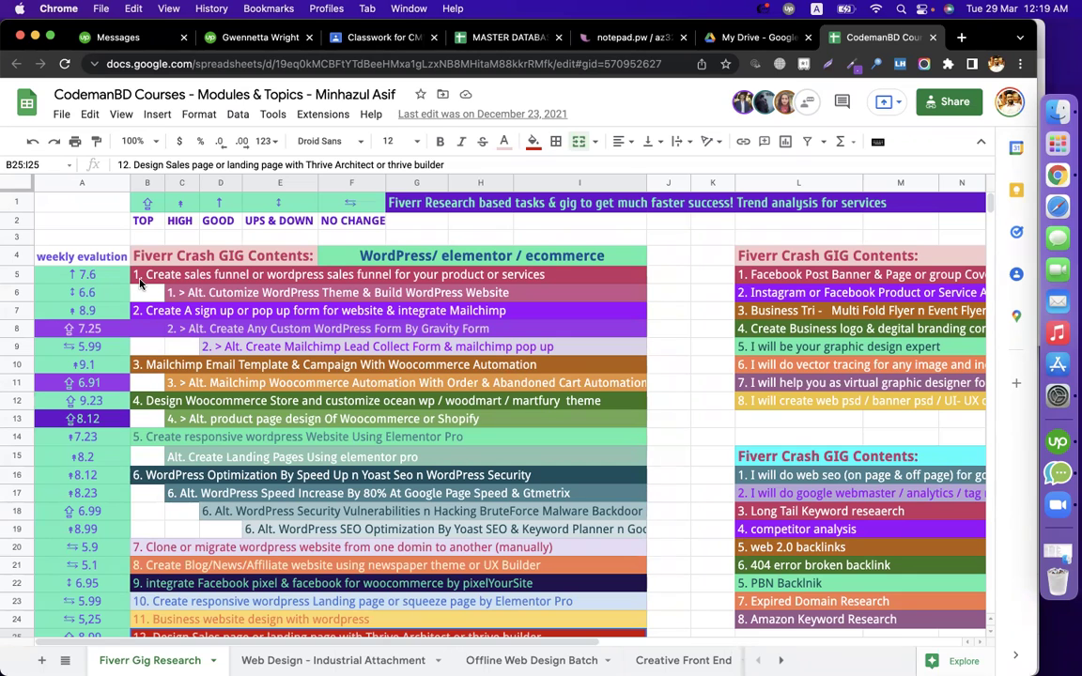
Open fiverr.com in a new browser tab and search for "wordpress website design"
click(960, 38)
text(fi)
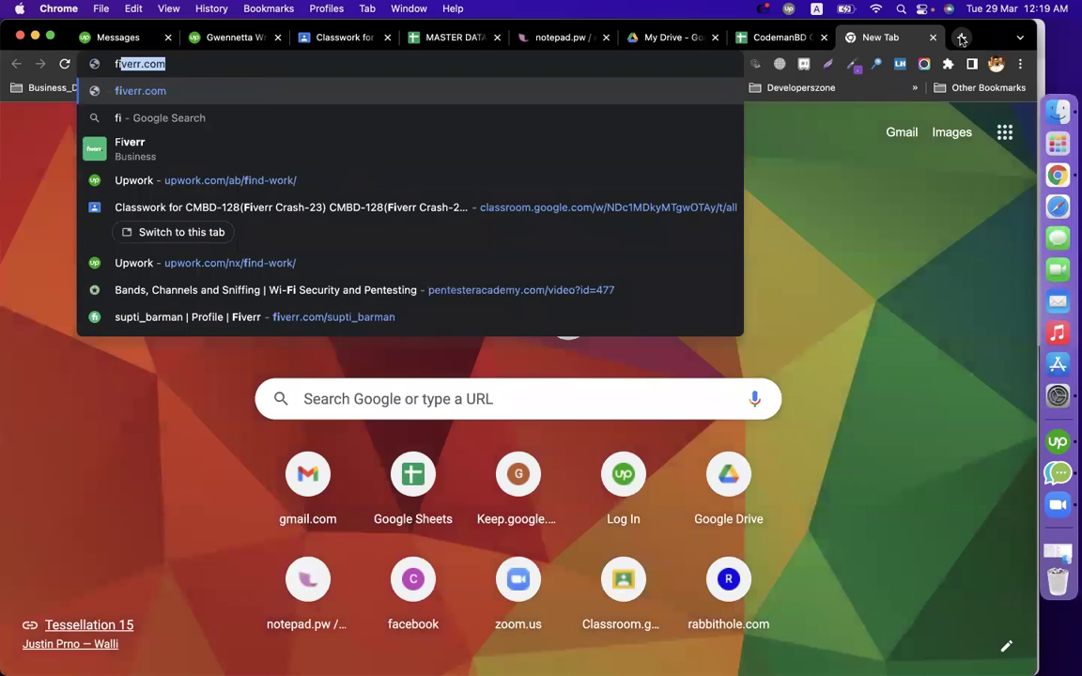
text(verr.com)
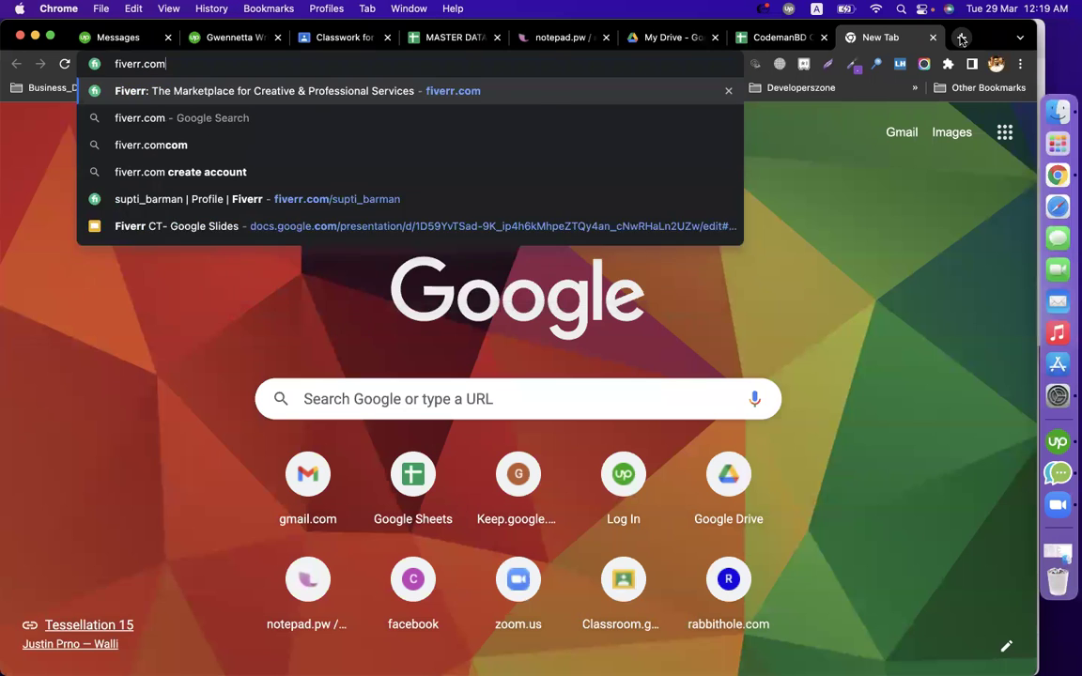
key(Return)
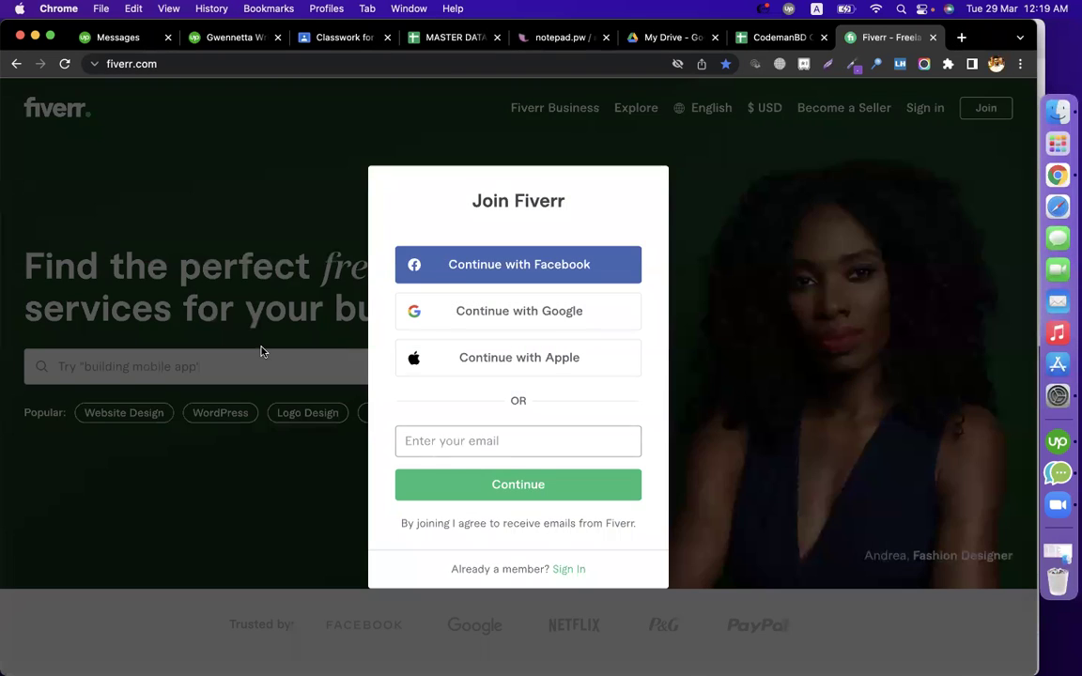
click(262, 351)
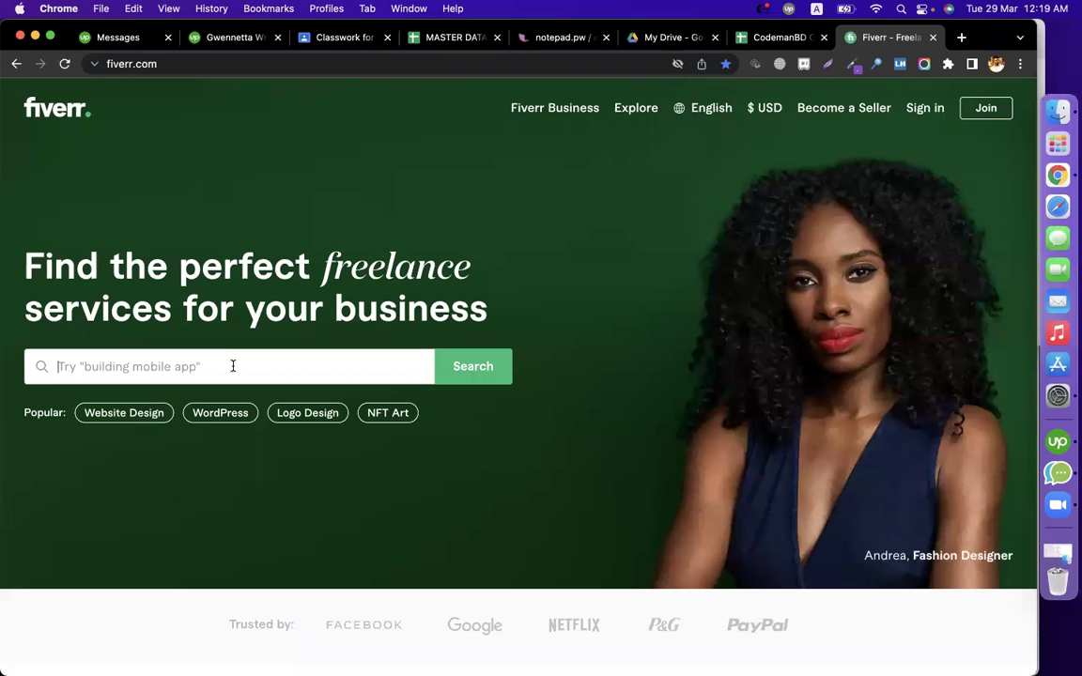
text(wordpress website design)
key(Return)
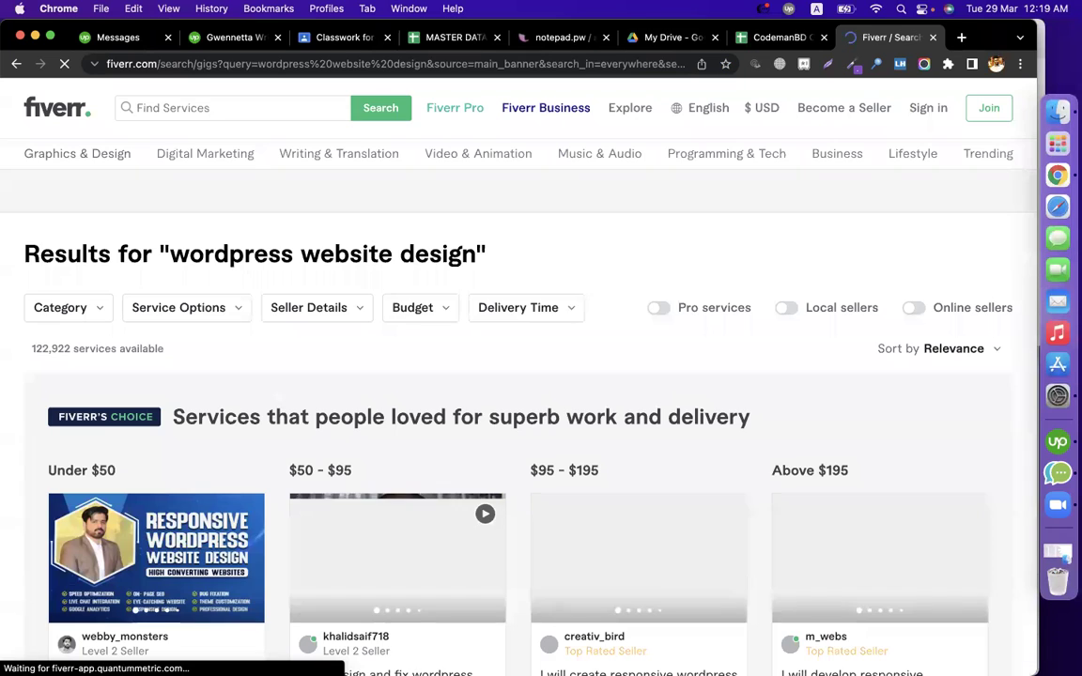
click(262, 349)
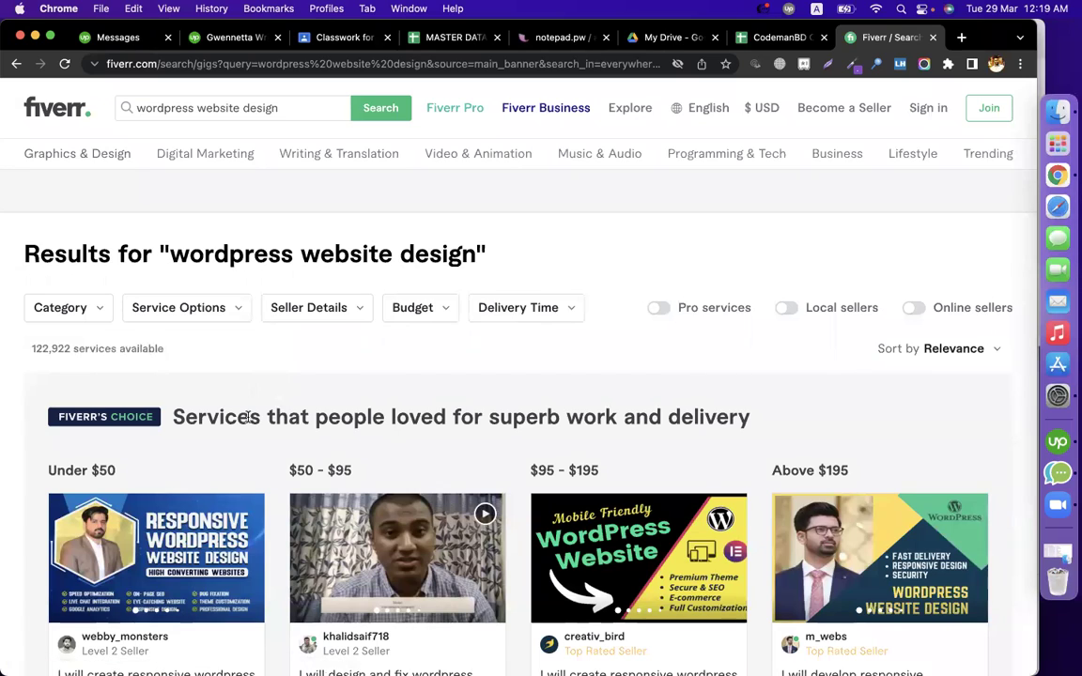
Compare the Fiverr's Choice results and open the under-$50 gig "I will create responsive wordpress website design"
scroll(247, 413, down, 3)
scroll(246, 413, down, 5)
scroll(122, 408, up, 2)
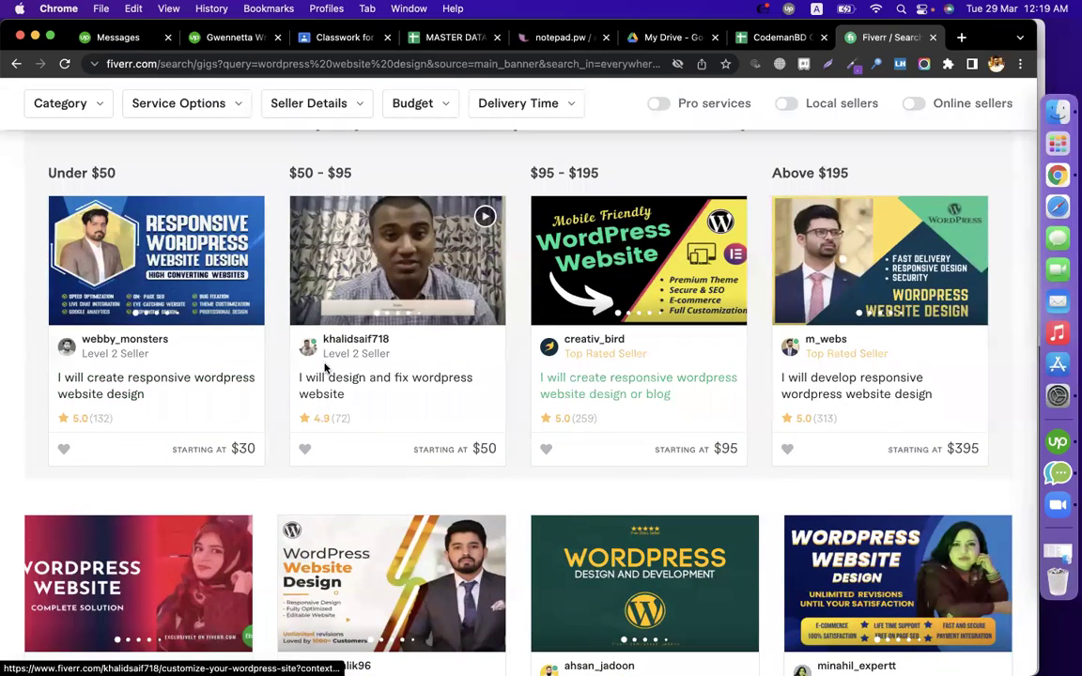
mouse_move(113, 351)
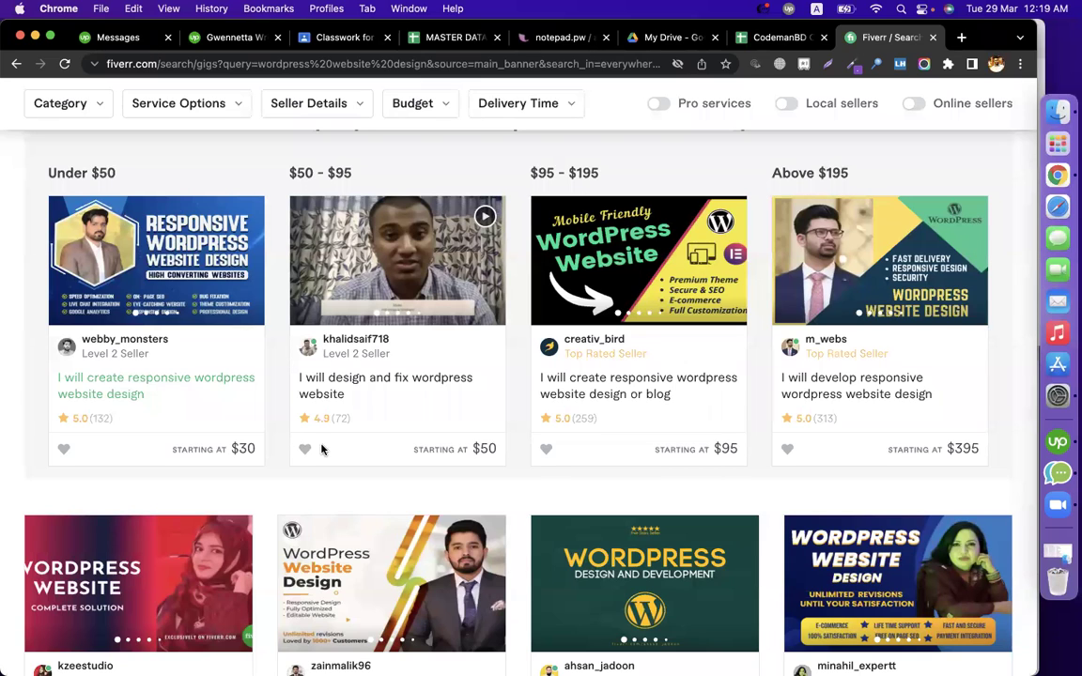
double_click(340, 419)
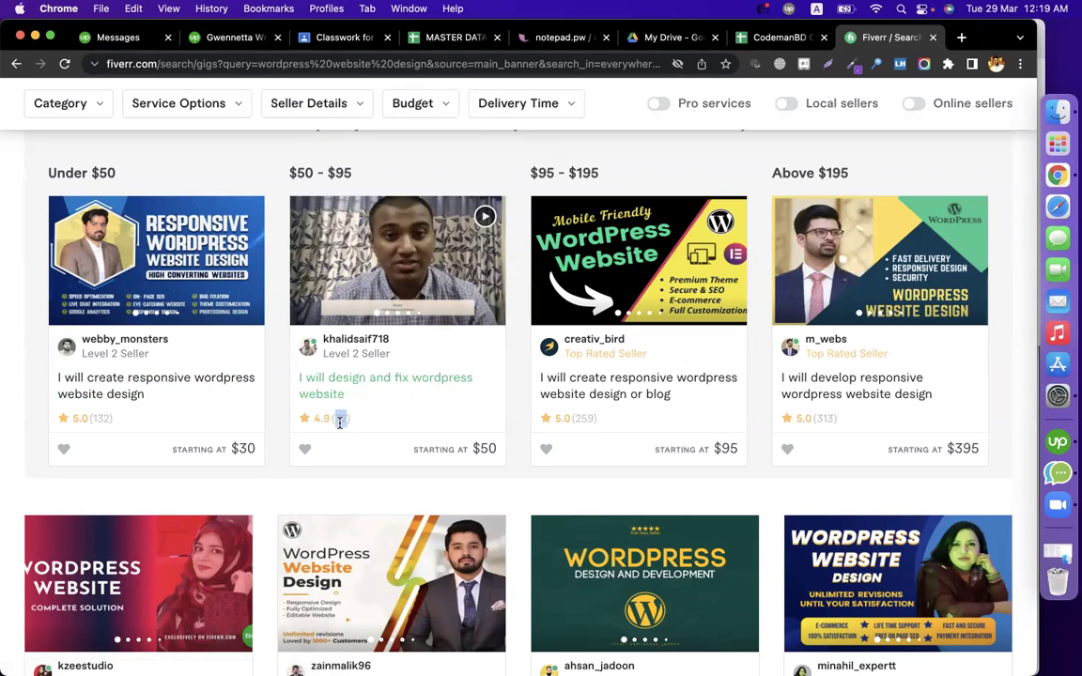
click(36, 321)
click(114, 384)
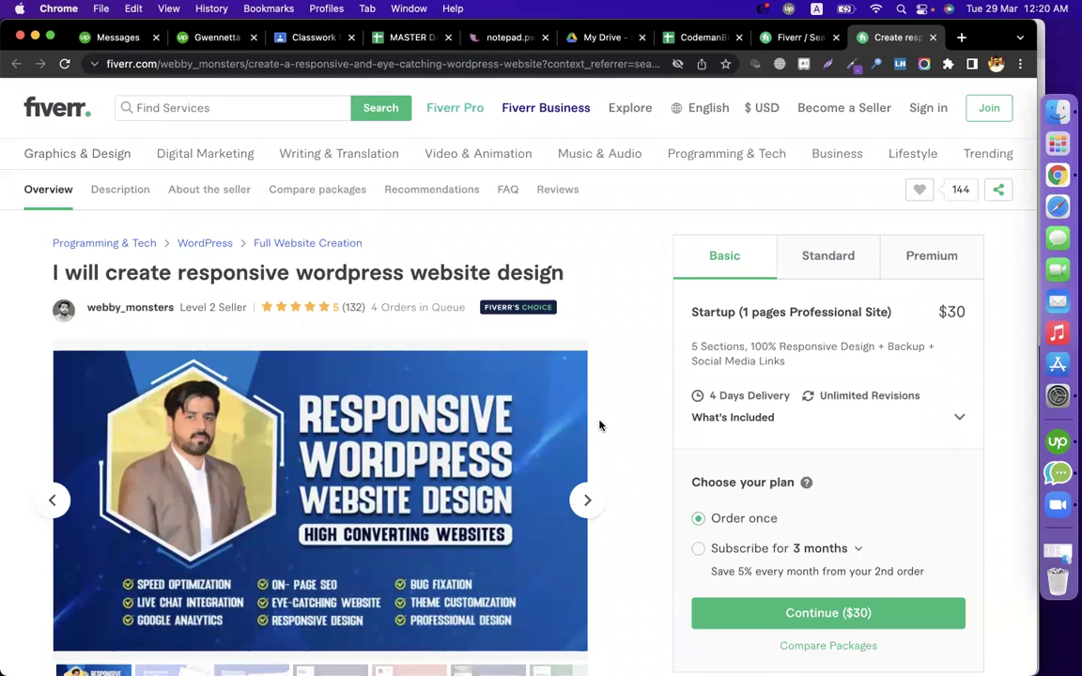
Examine the gig's title and go through its gallery images
triple_click(320, 269)
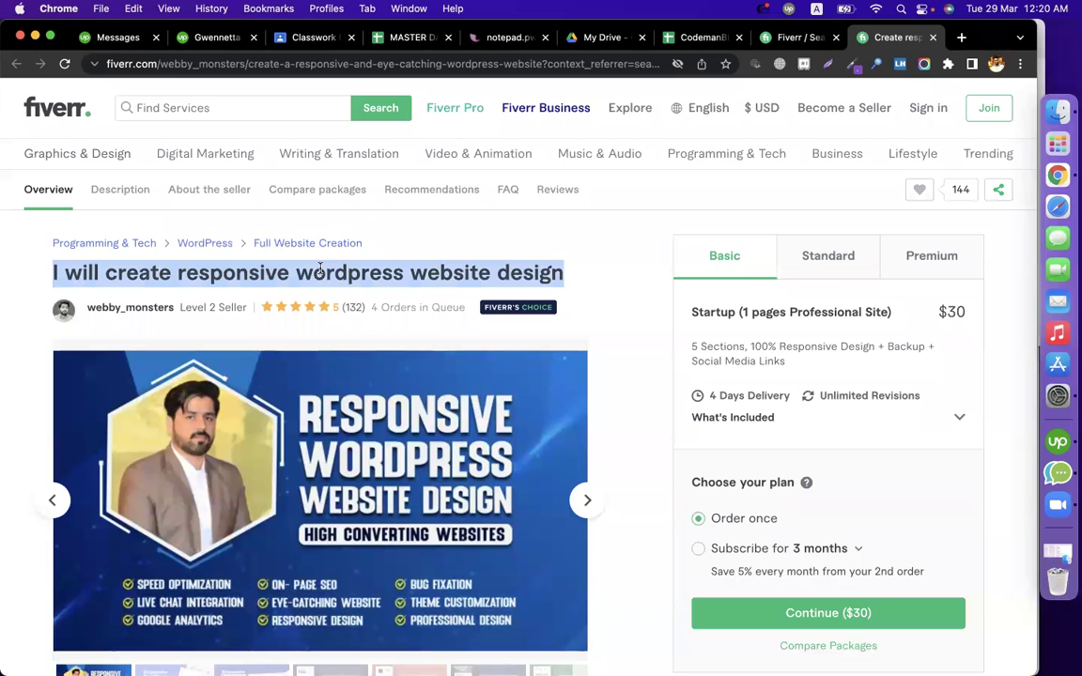
scroll(620, 390, down, 3)
scroll(620, 390, up, 2)
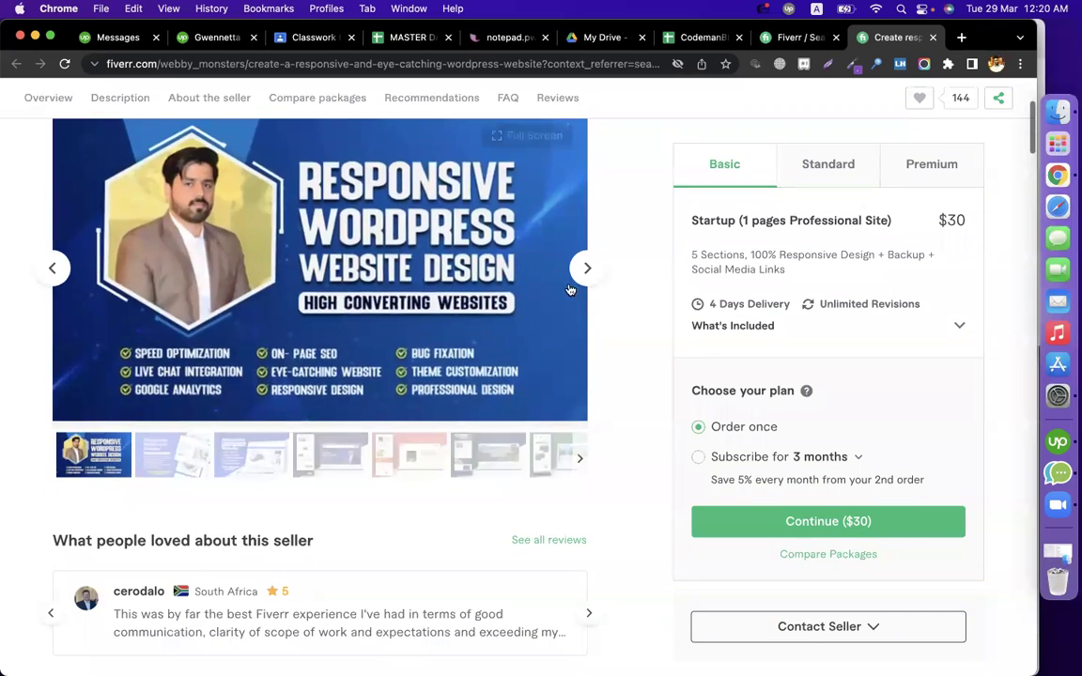
click(585, 271)
click(586, 273)
click(586, 273)
click(586, 273)
click(586, 272)
click(586, 272)
click(586, 273)
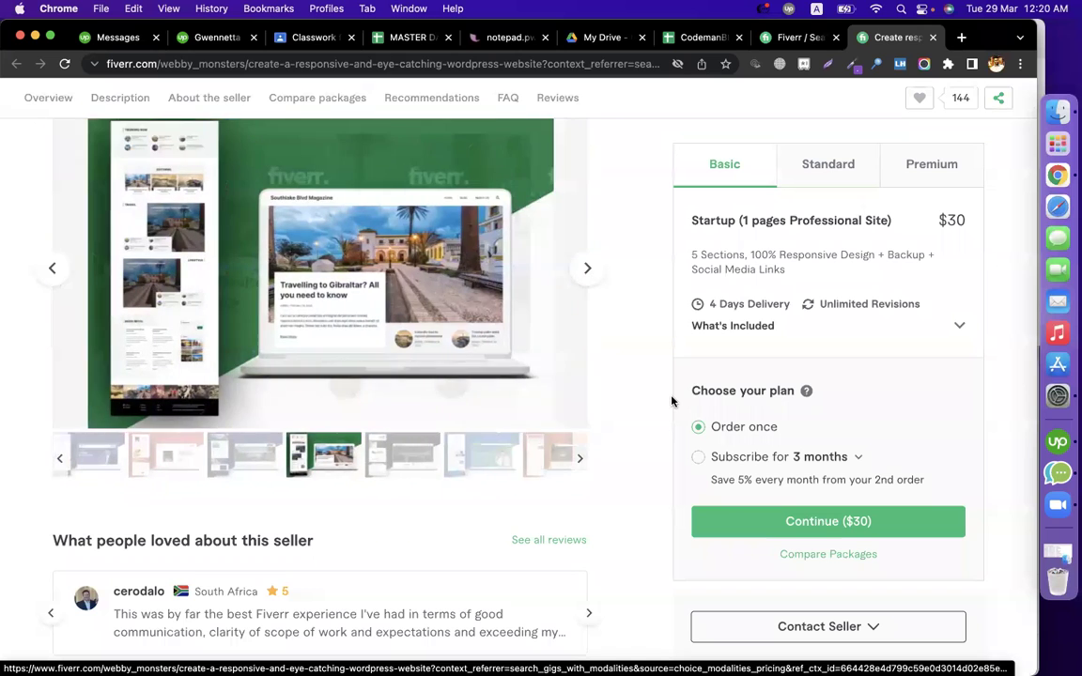
Read through the gig's About This Gig description, selecting its text down to the closing note
scroll(671, 401, down, 3)
scroll(671, 401, down, 5)
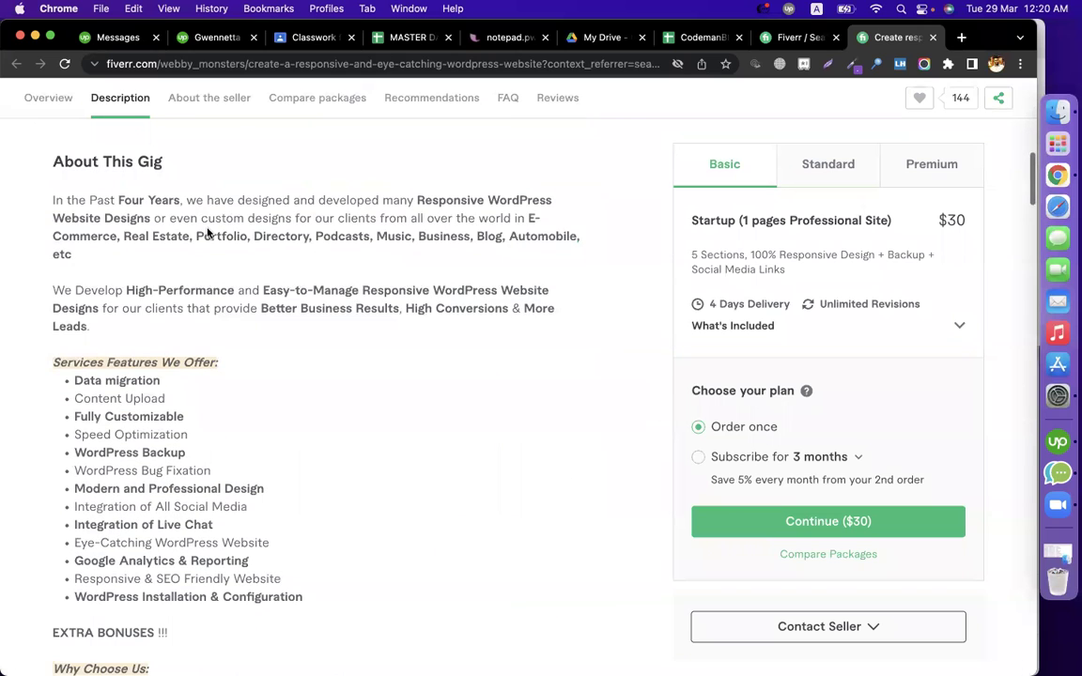
drag(50, 164, 169, 475)
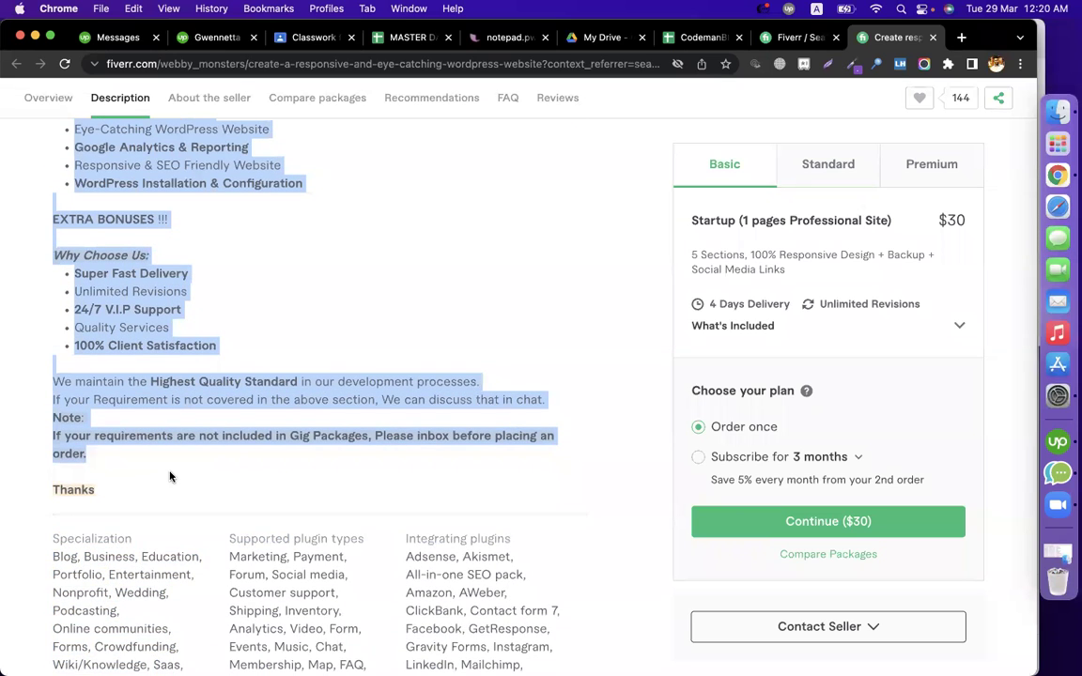
scroll(169, 475, up, 5)
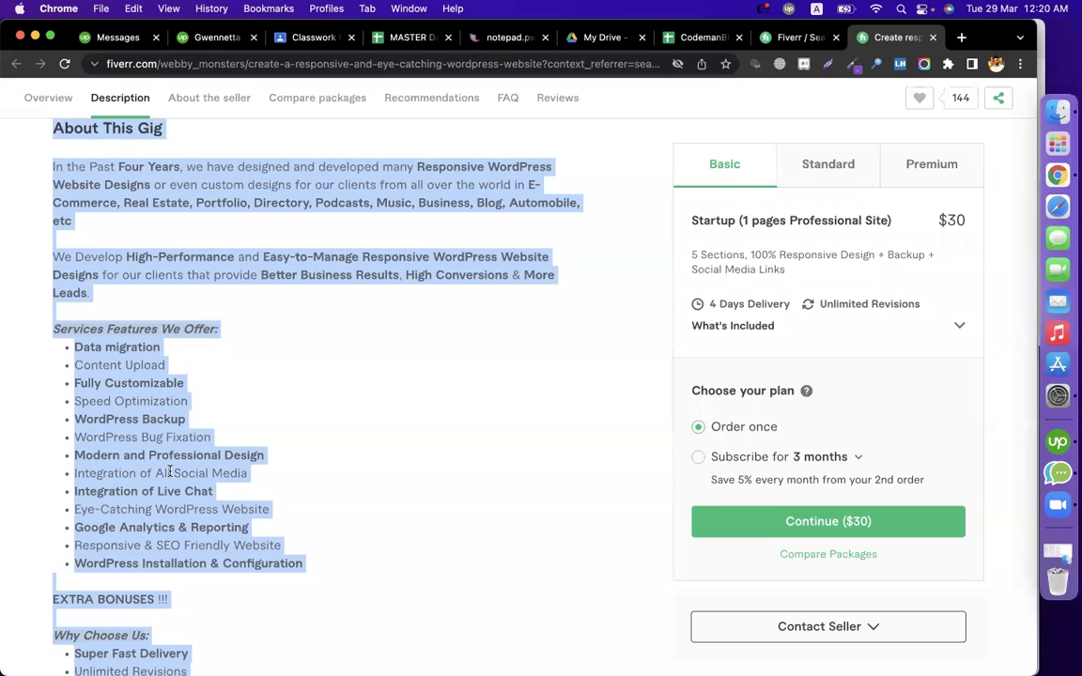
Compare the prices and page scope of the Basic, Standard and Premium tiers in the gig's Compare Packages table
scroll(268, 483, down, 10)
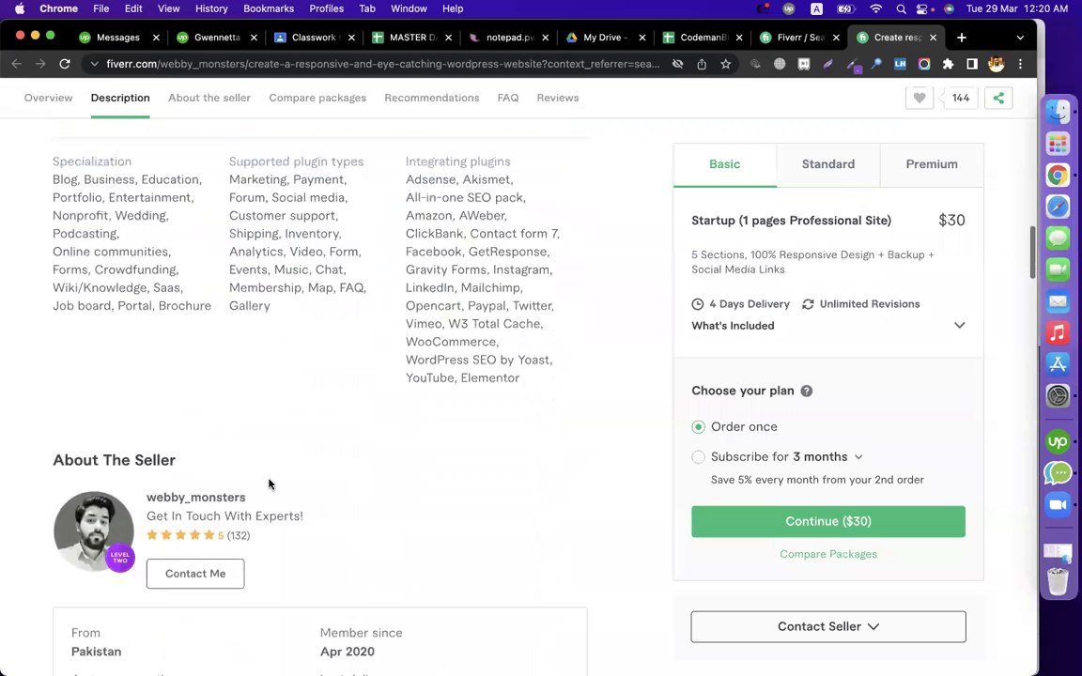
scroll(269, 483, down, 10)
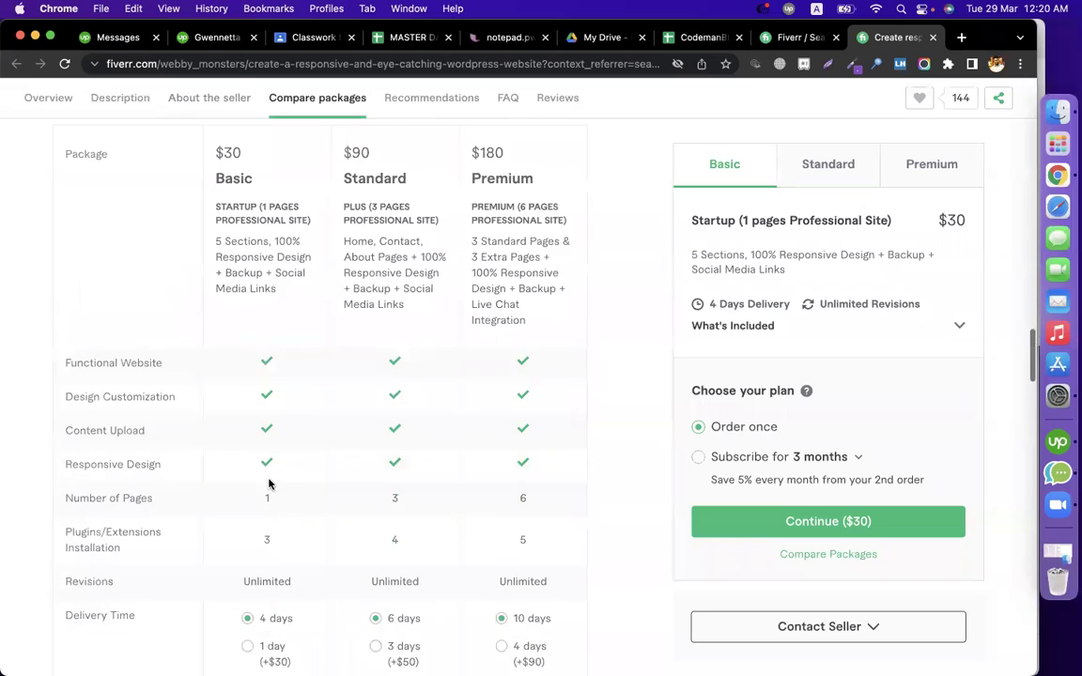
scroll(268, 484, up, 1)
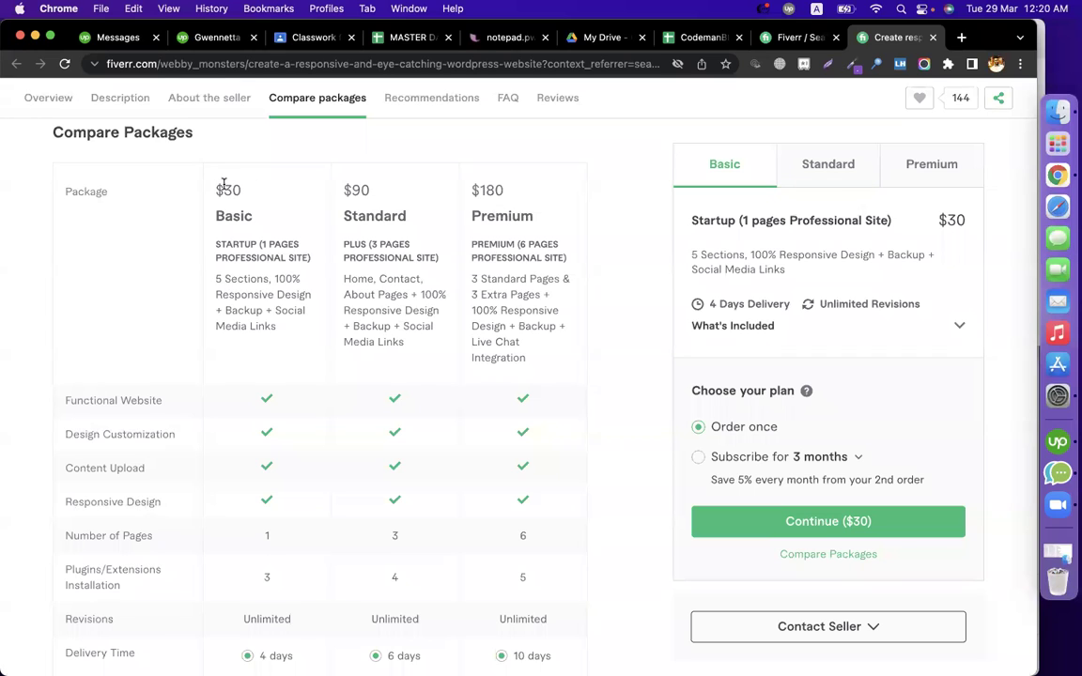
double_click(218, 189)
drag(218, 245, 558, 246)
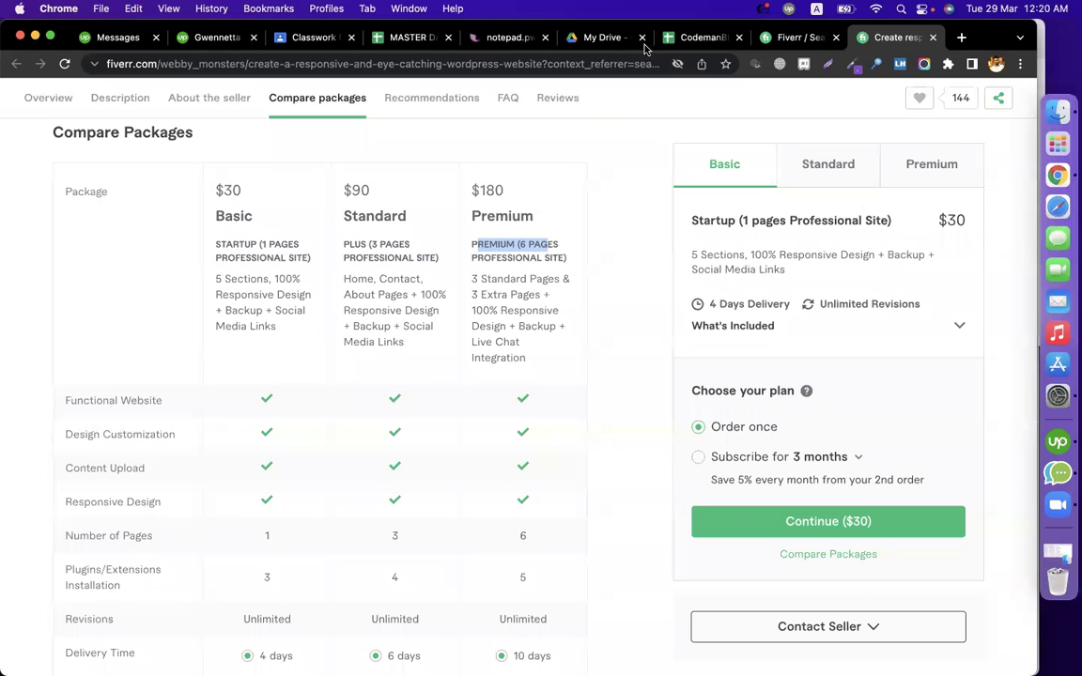
drag(231, 189, 241, 188)
click(353, 193)
Check the included features and the Delivery Time options for each tier of the package comparison
scroll(422, 291, down, 5)
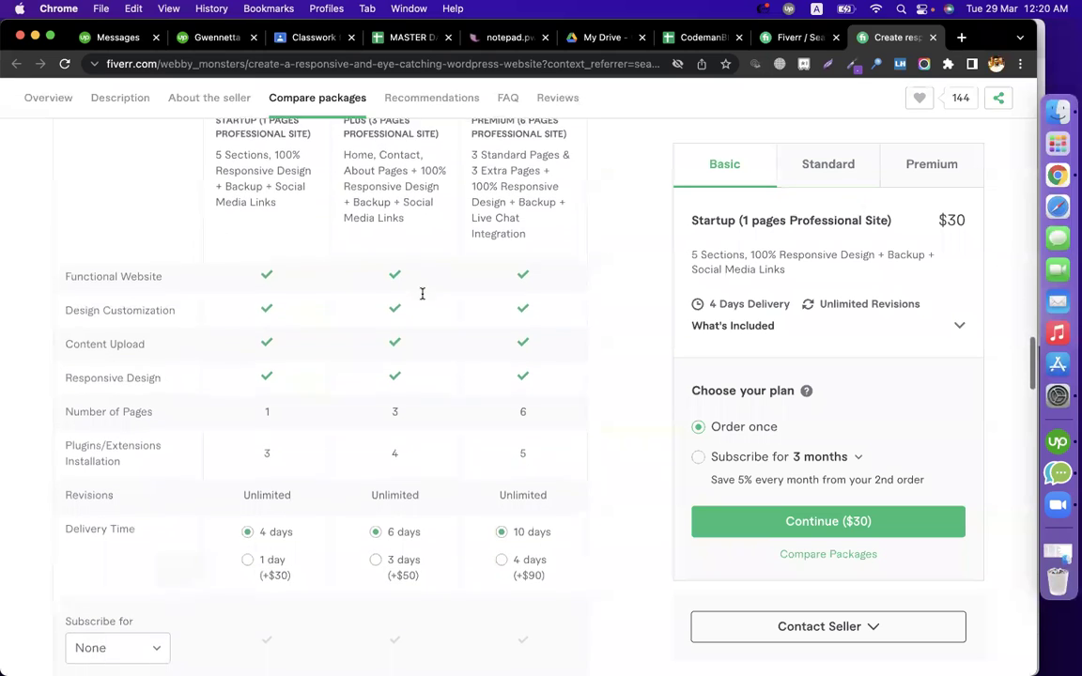
scroll(336, 451, down, 2)
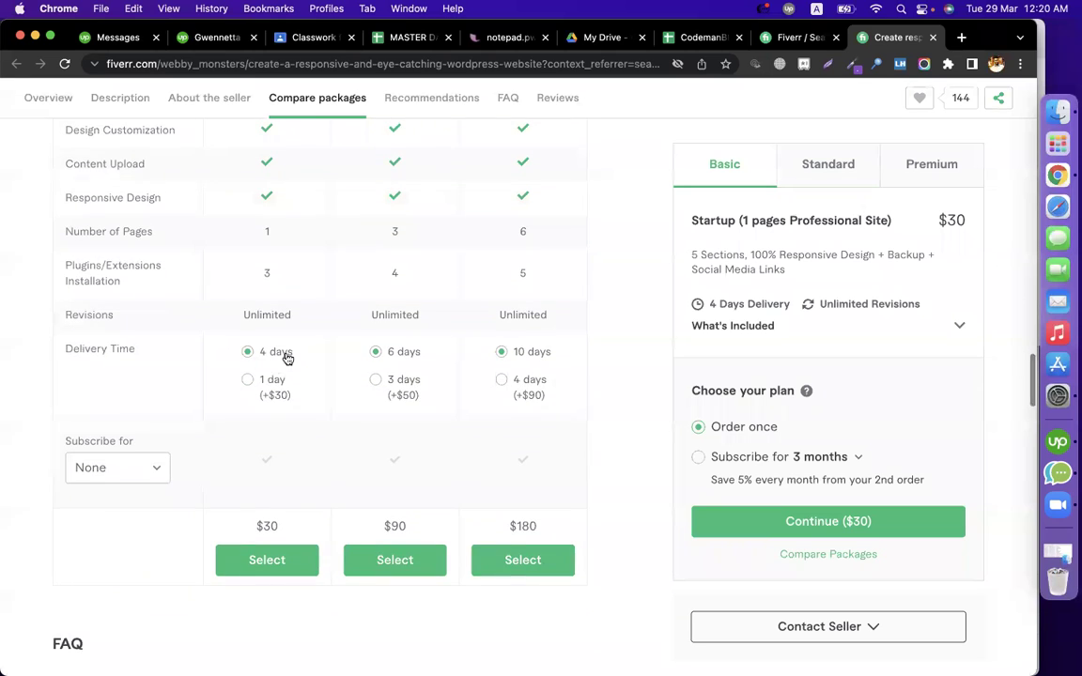
drag(299, 355, 252, 357)
drag(435, 353, 406, 355)
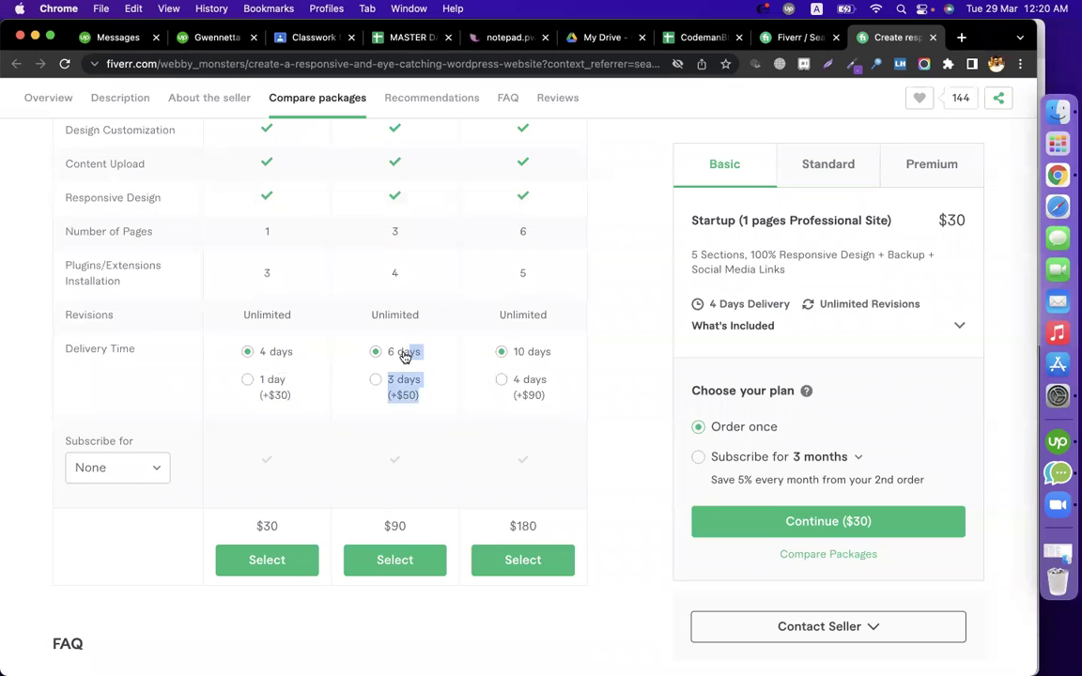
click(597, 371)
Look through the gig's FAQ, expanding questions such as "Do we Provide WordPress installation & Configuration?"
scroll(594, 495, down, 4)
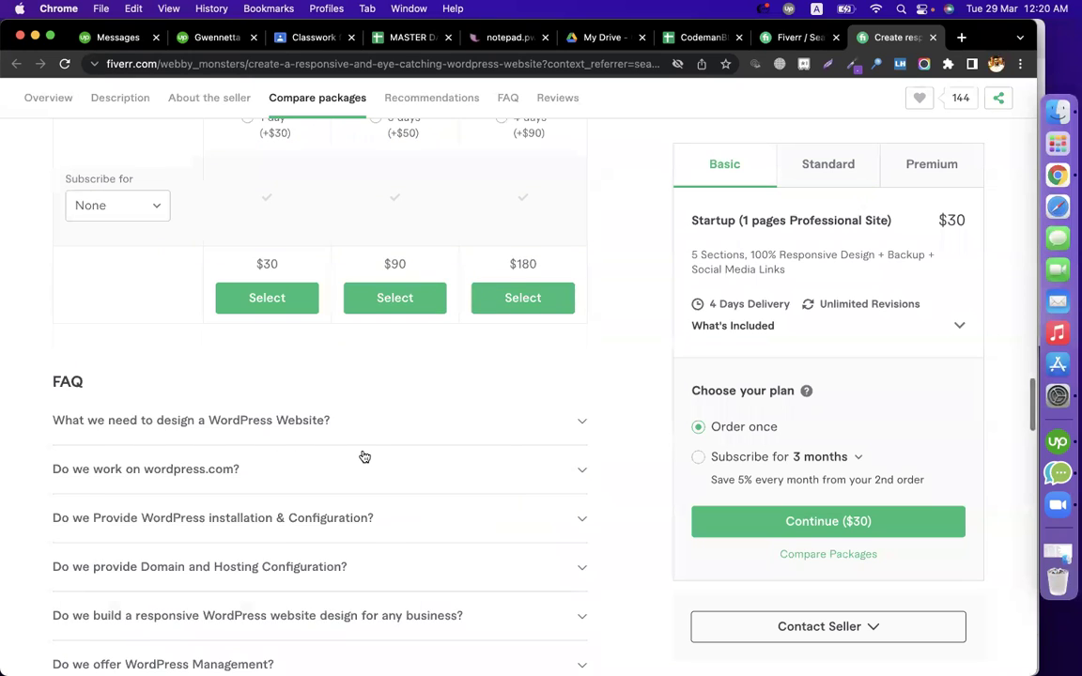
scroll(362, 455, down, 2)
click(216, 275)
click(185, 345)
click(187, 439)
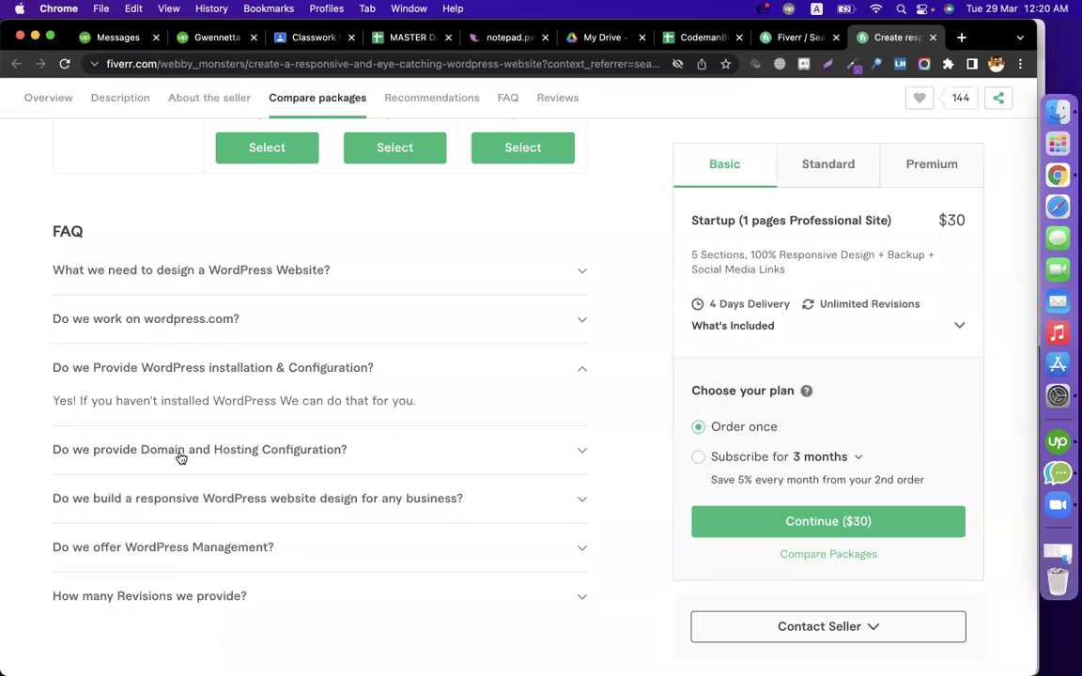
click(246, 452)
click(165, 499)
Review the gig's buyer reviews with the seller's responses and the Related Tags at the end of the page
scroll(164, 410, down, 4)
scroll(164, 409, down, 20)
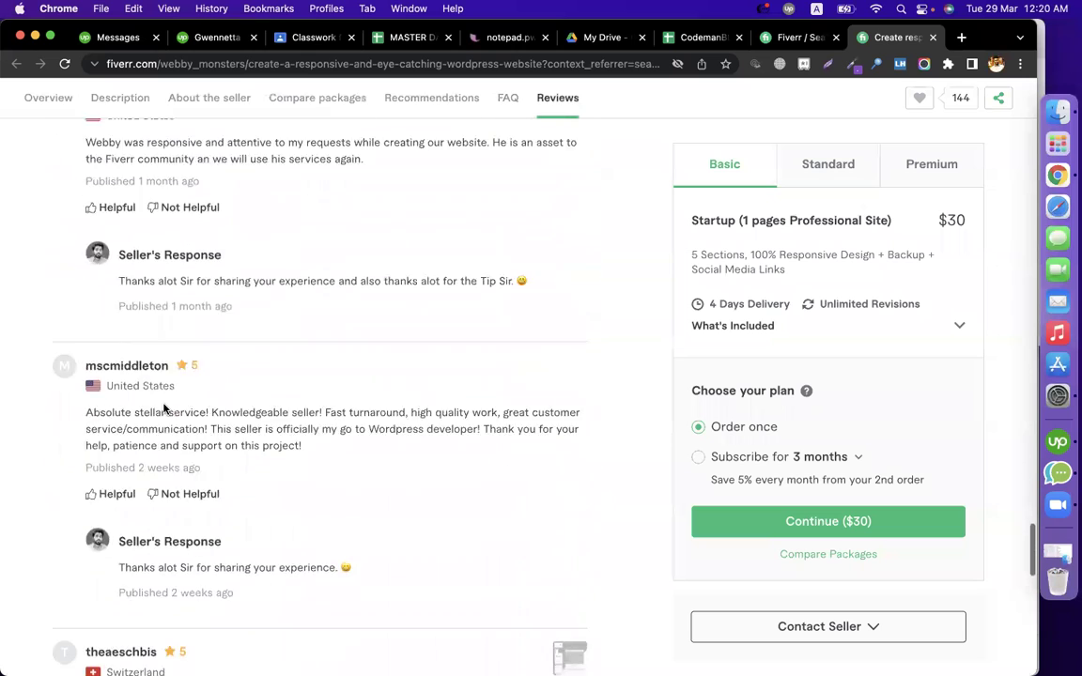
drag(186, 360, 43, 302)
click(43, 300)
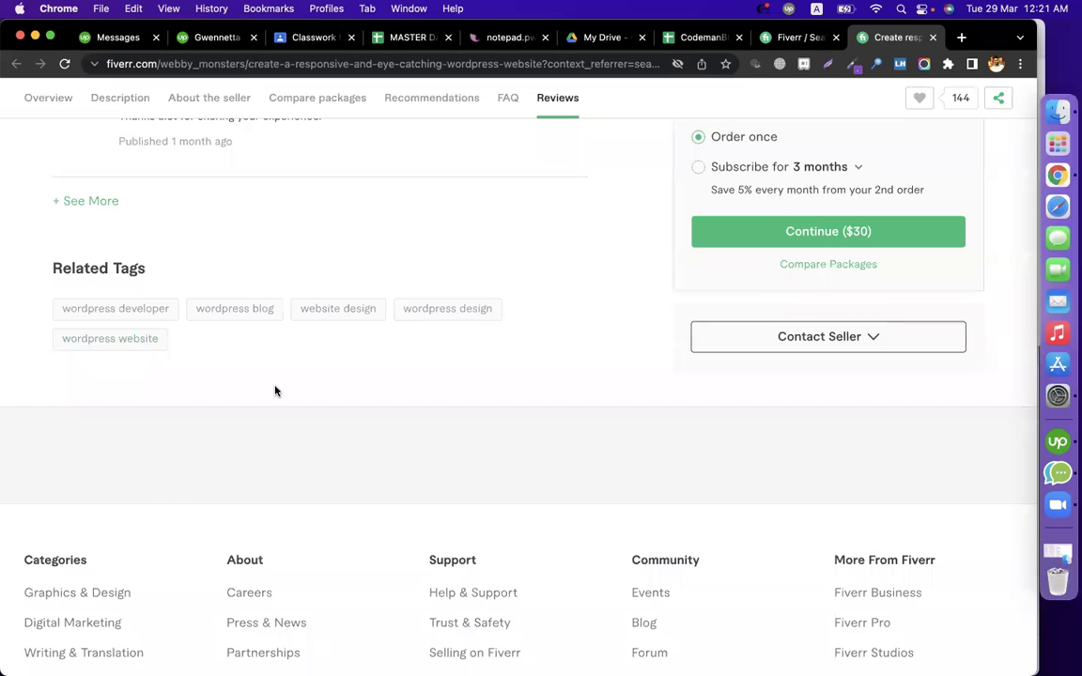
Search Google for "best wordpress themes" in a new browser tab and look through the results
click(960, 37)
text(best )
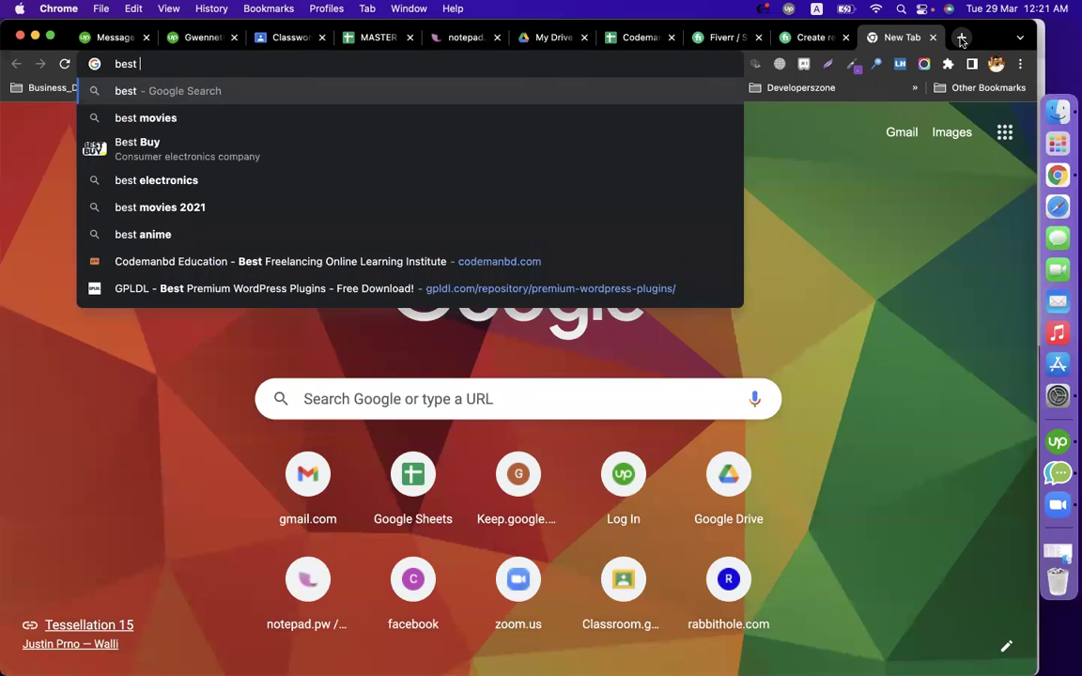
text(wordpress)
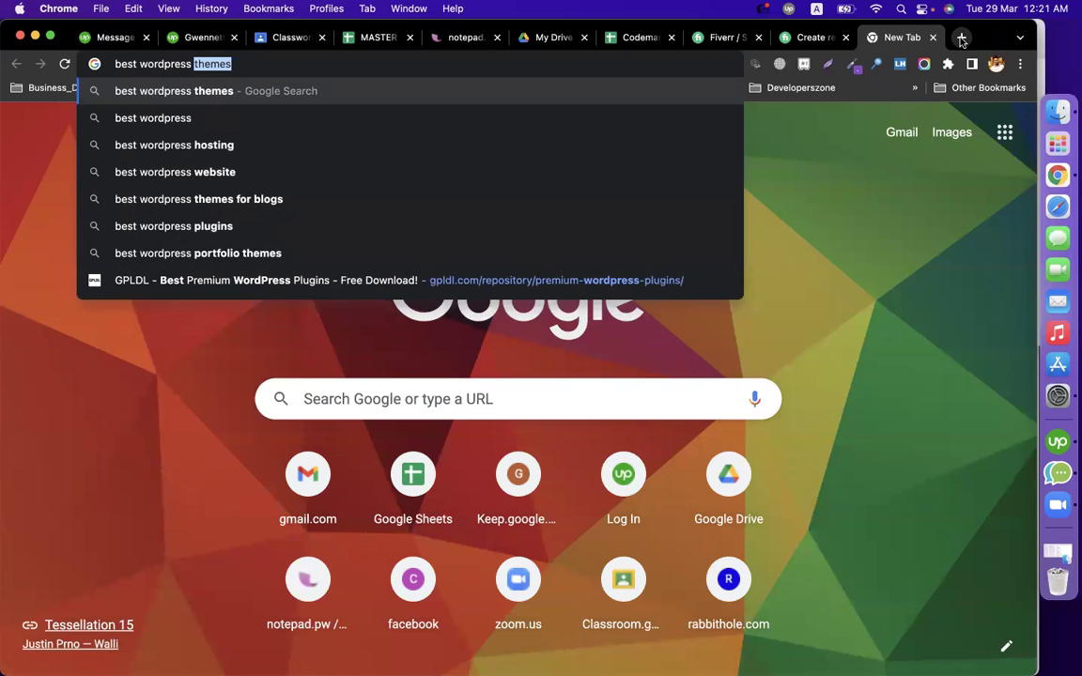
key(Return)
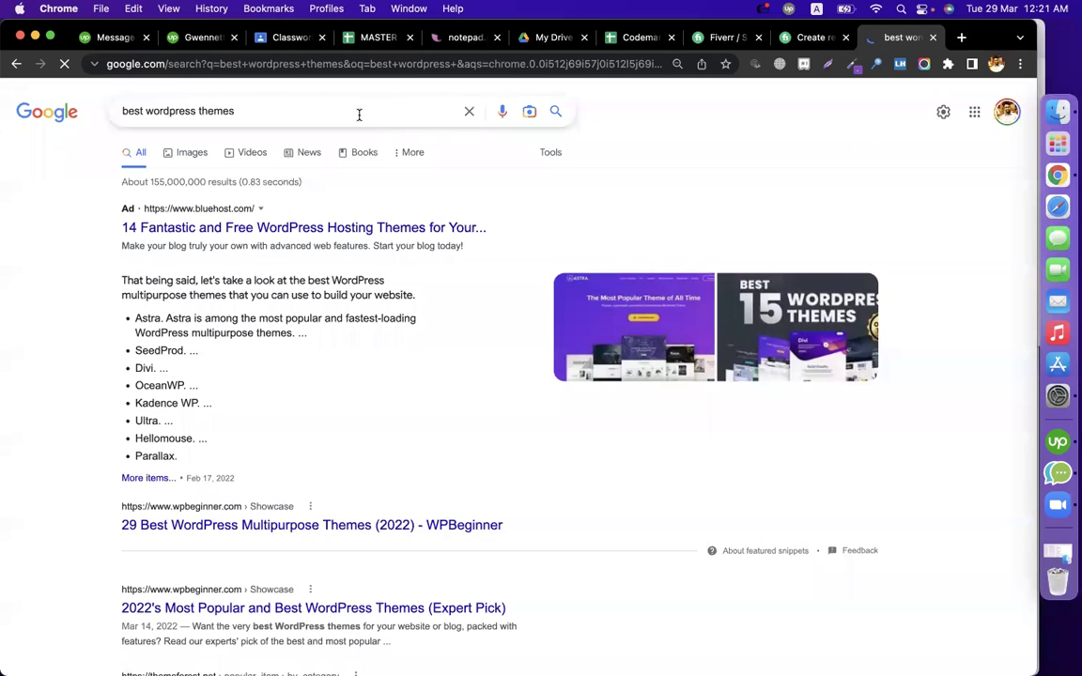
double_click(358, 113)
triple_click(358, 114)
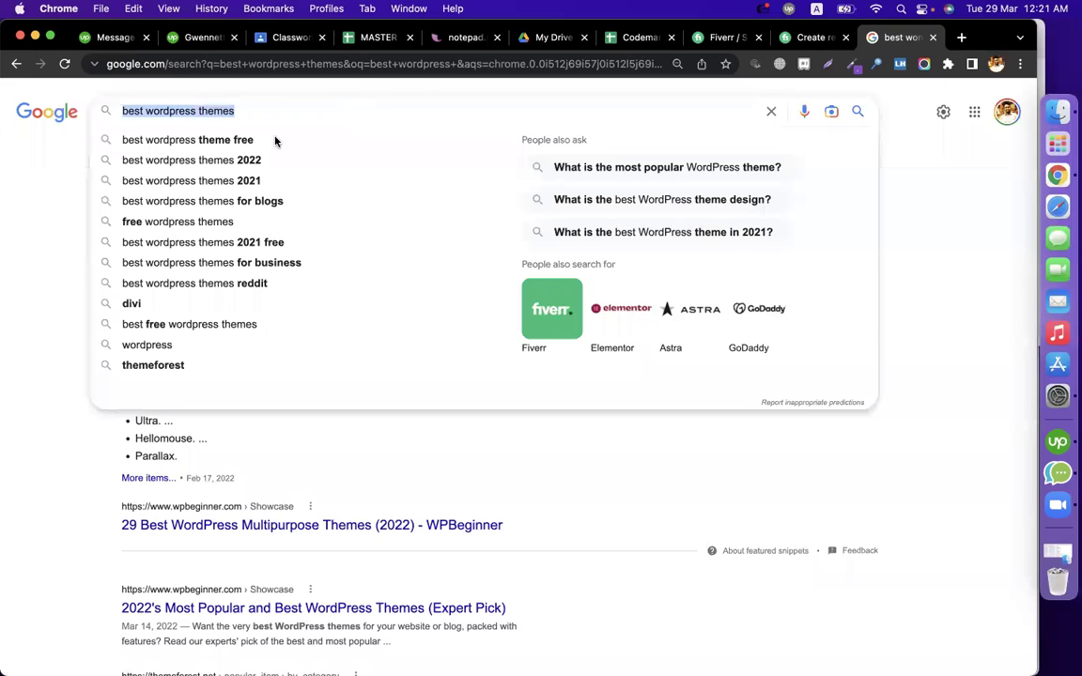
click(66, 212)
scroll(175, 392, down, 4)
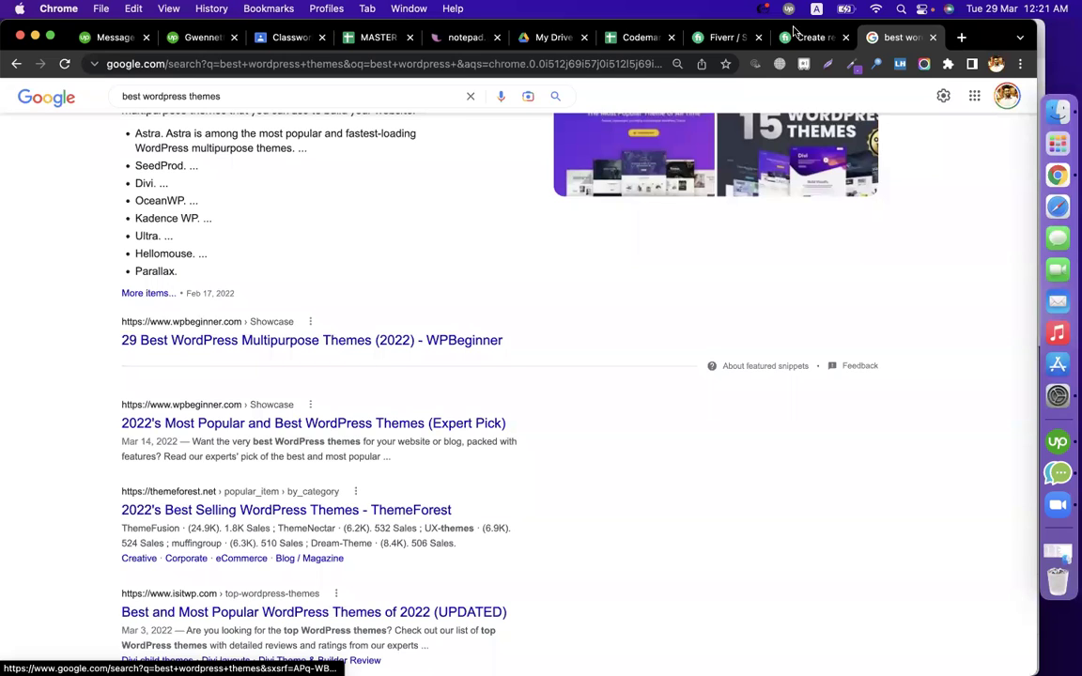
Revisit the Fiverr's Choice gigs in the Fiverr search results, then return to the title and gallery of the open WordPress gig
key(ctrl+shift+Tab)
click(721, 37)
scroll(122, 519, up, 3)
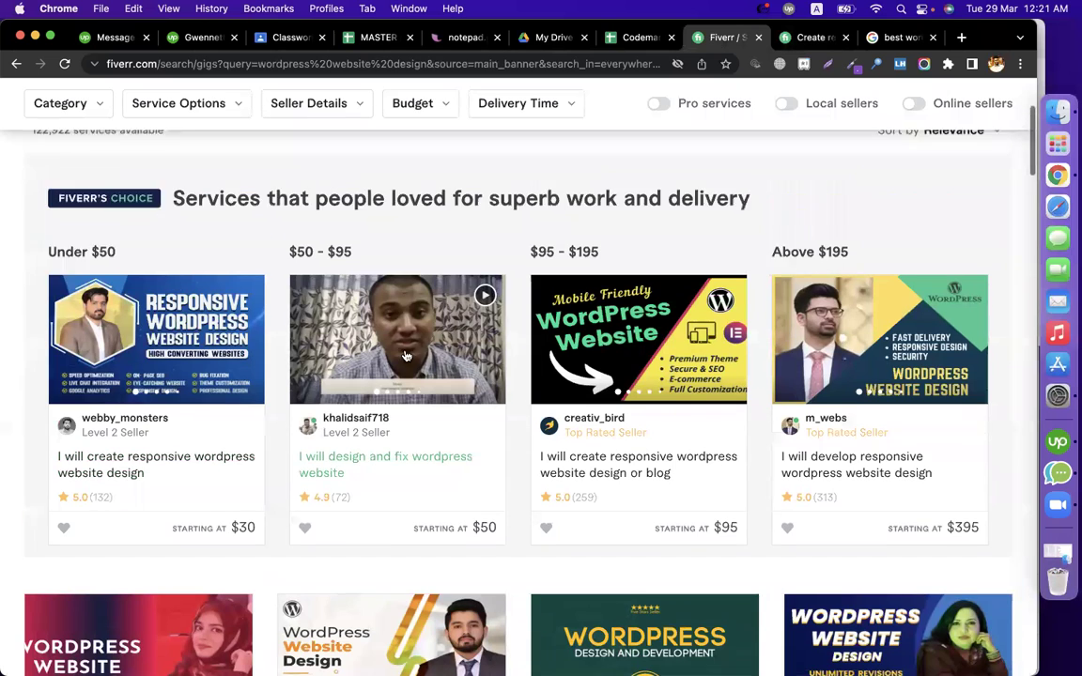
scroll(122, 519, down, 5)
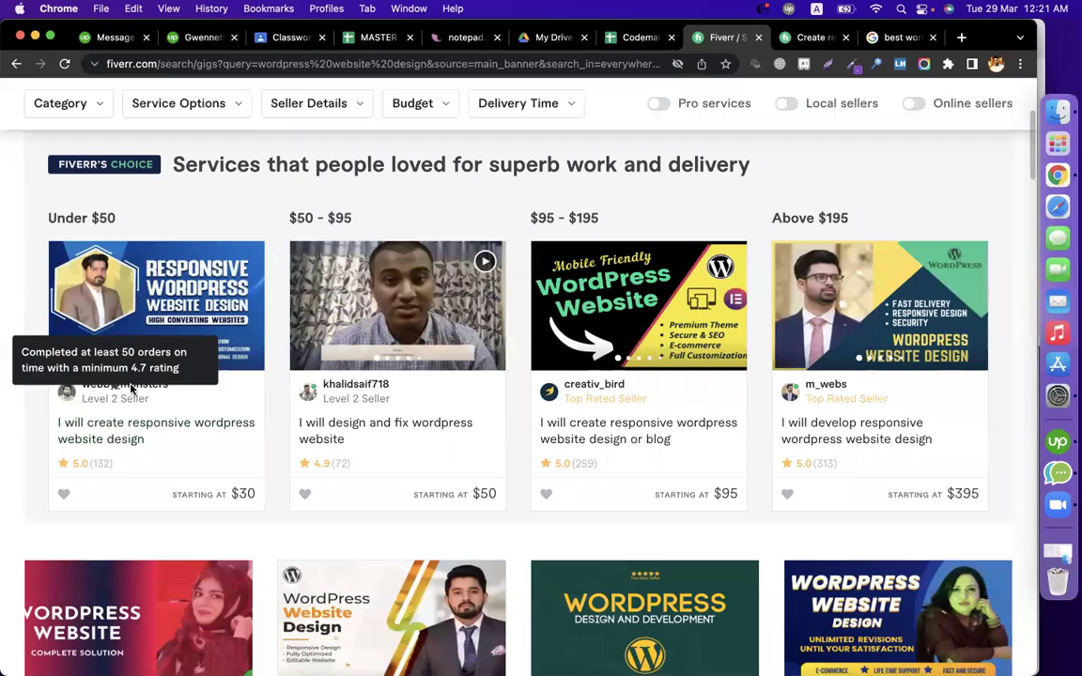
click(815, 38)
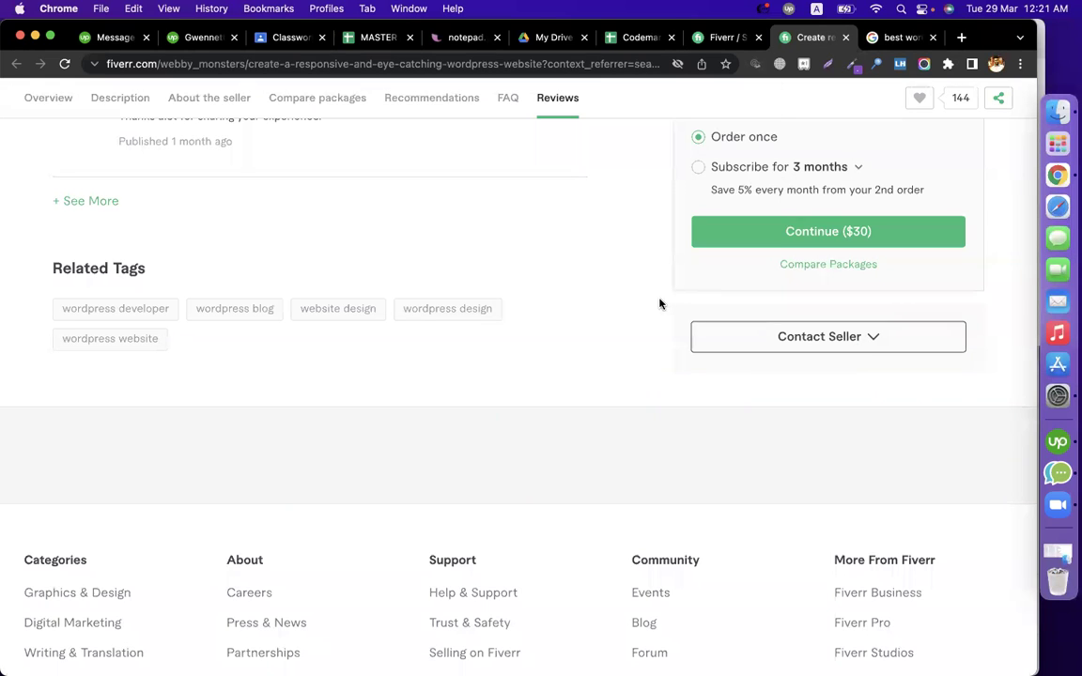
scroll(618, 299, up, 4)
scroll(618, 348, up, 15)
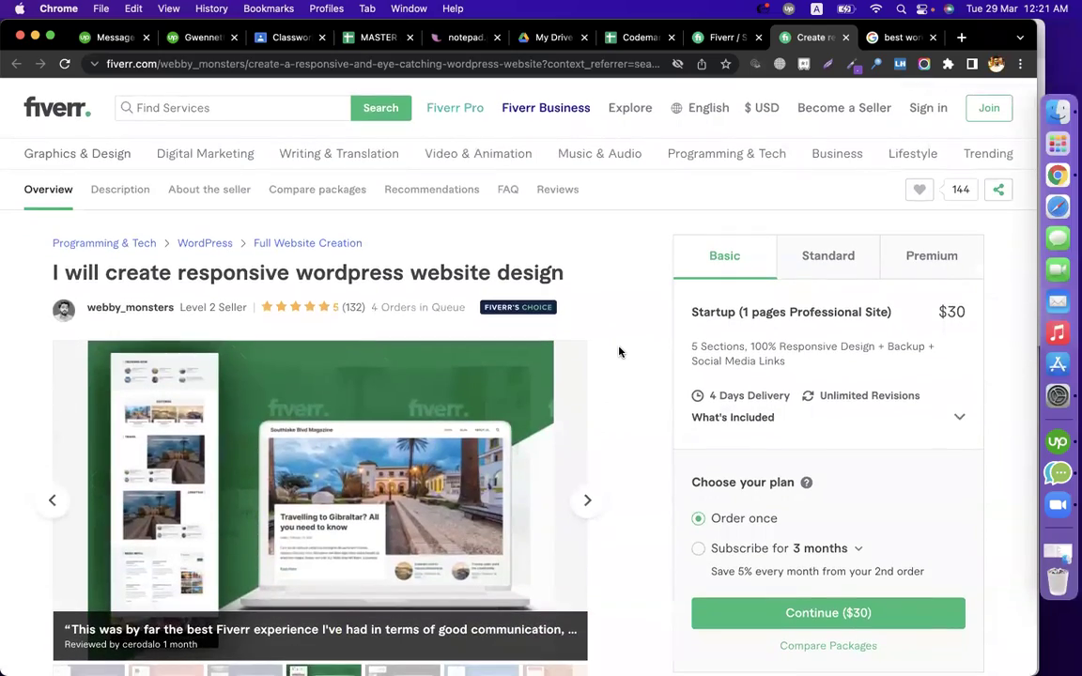
Switch to the Fiverr Gig Research spreadsheet and highlight the sales funnel gig together with its WordPress theme customization alternative
click(616, 41)
click(135, 282)
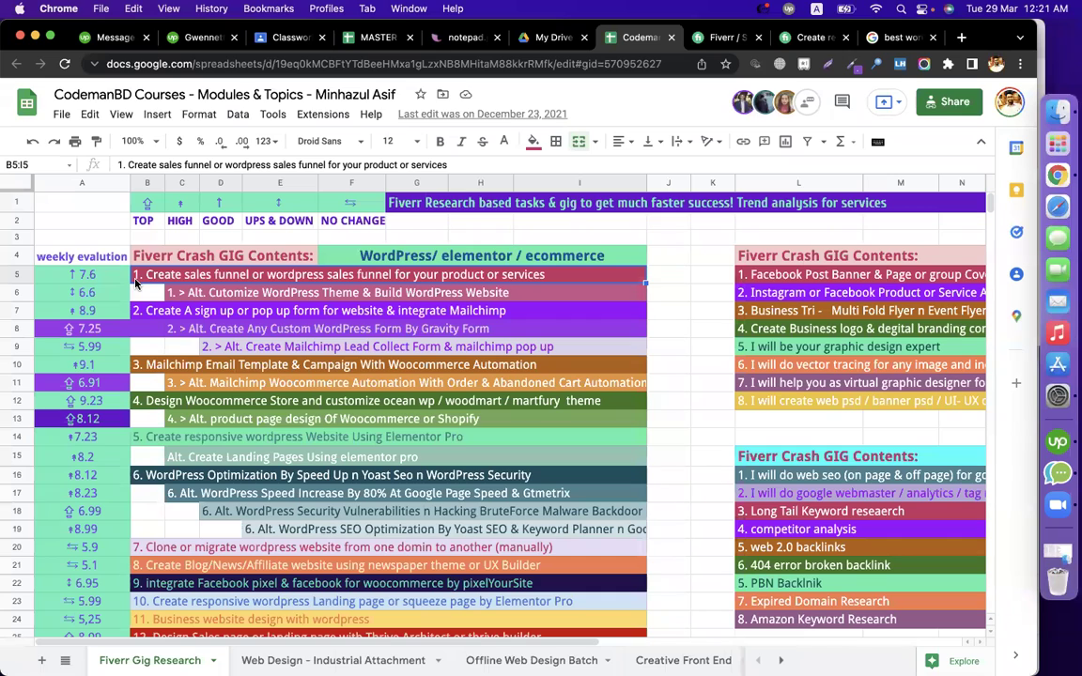
key(Down)
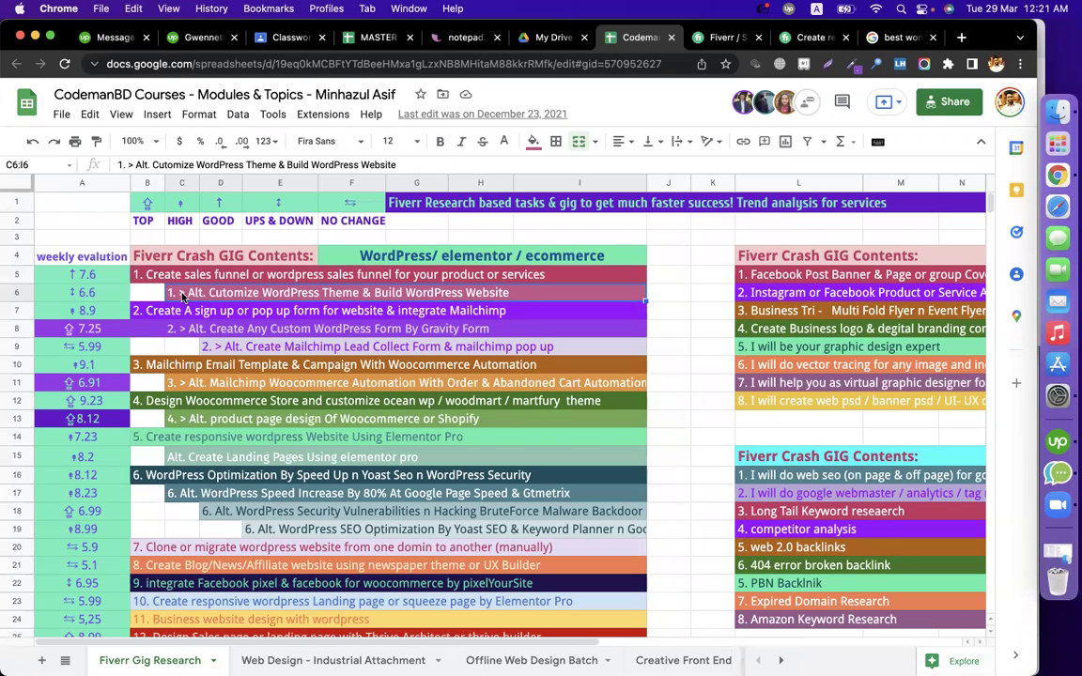
key(shift+Up)
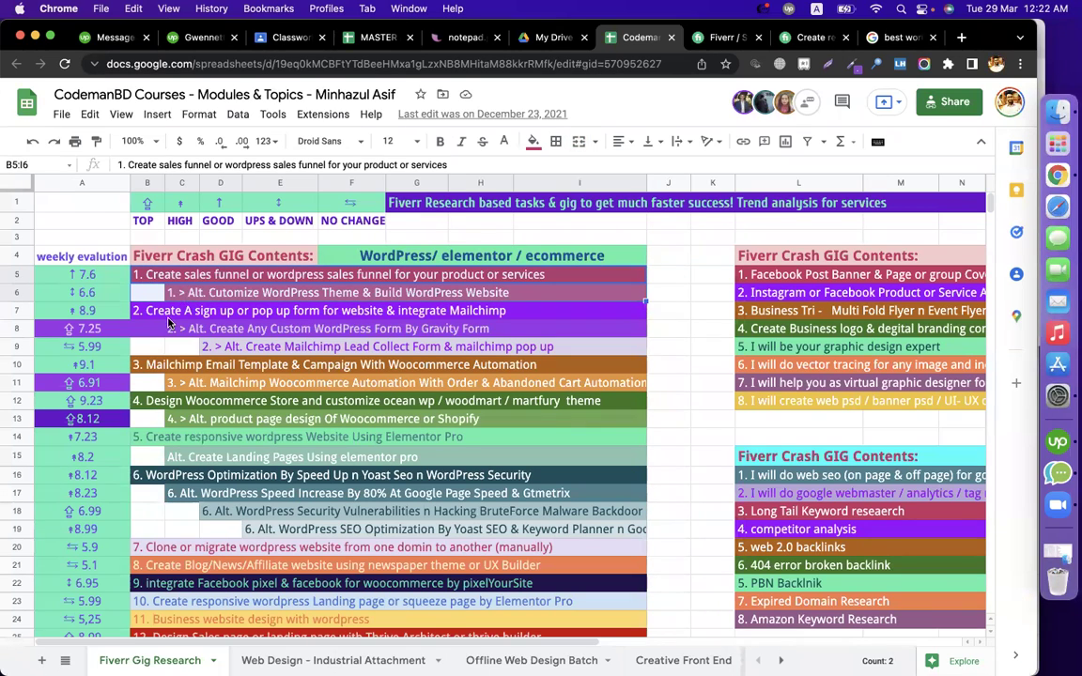
Go over the sign-up or pop-up form gig and its Gravity Form and Mailchimp alternatives, then select rows 7 to 9 together
click(160, 317)
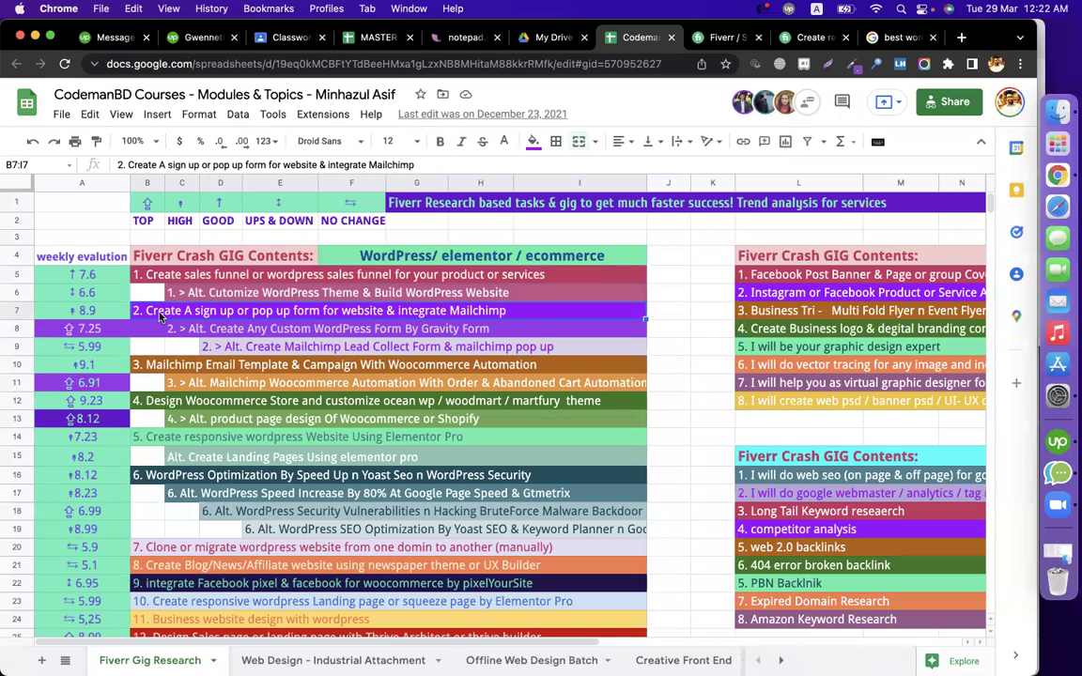
click(246, 331)
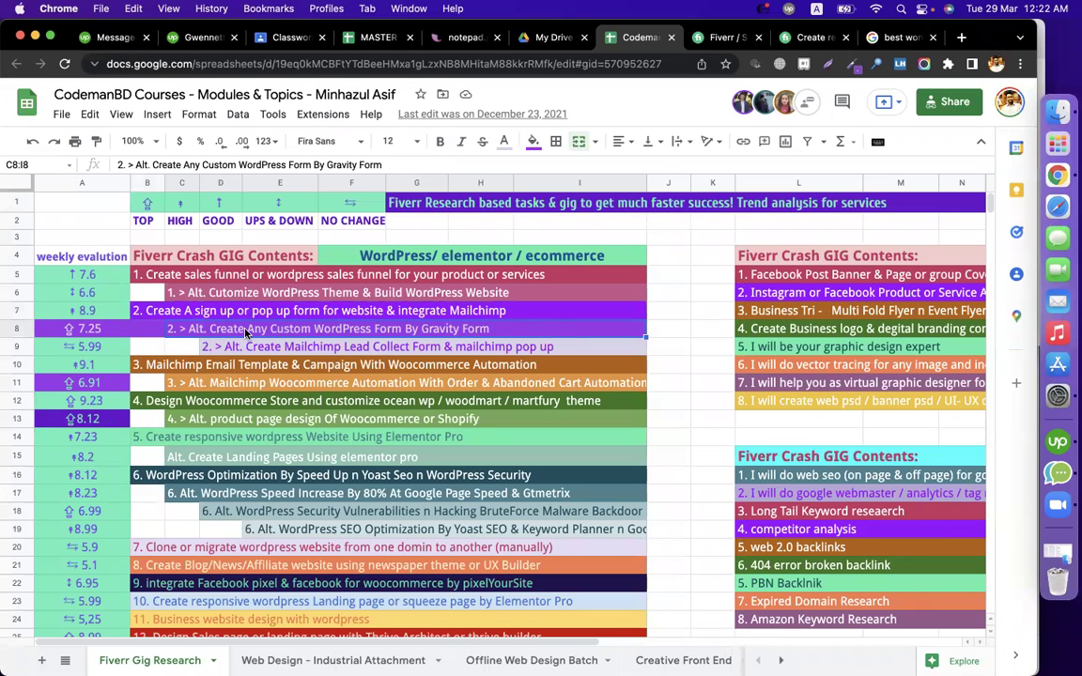
click(259, 347)
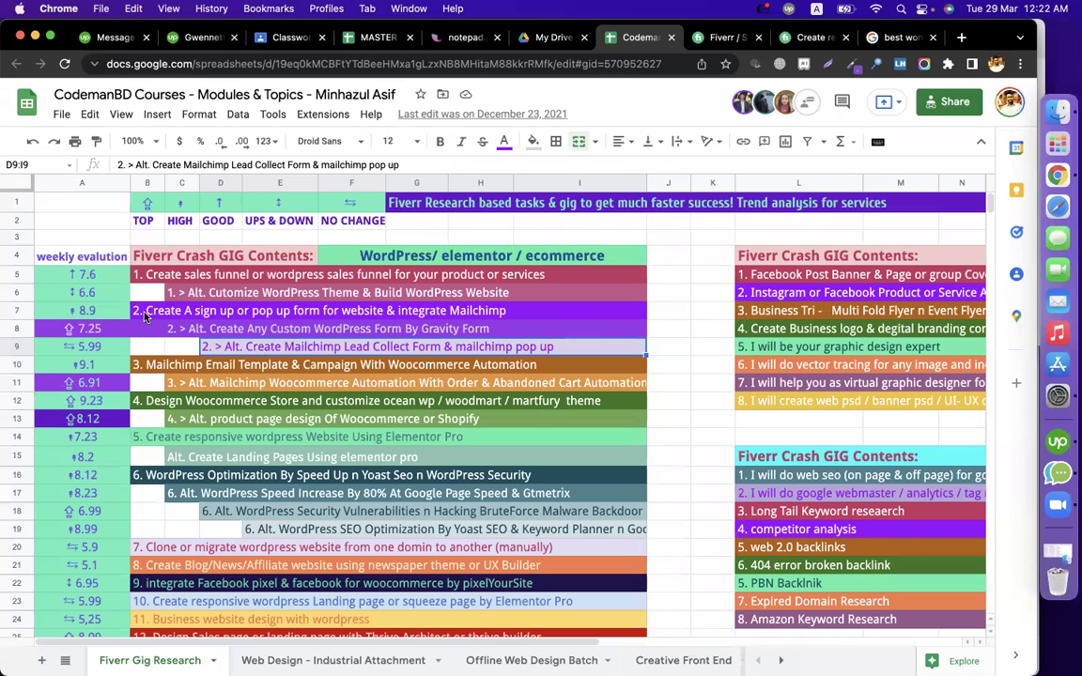
click(208, 311)
shift+click(233, 346)
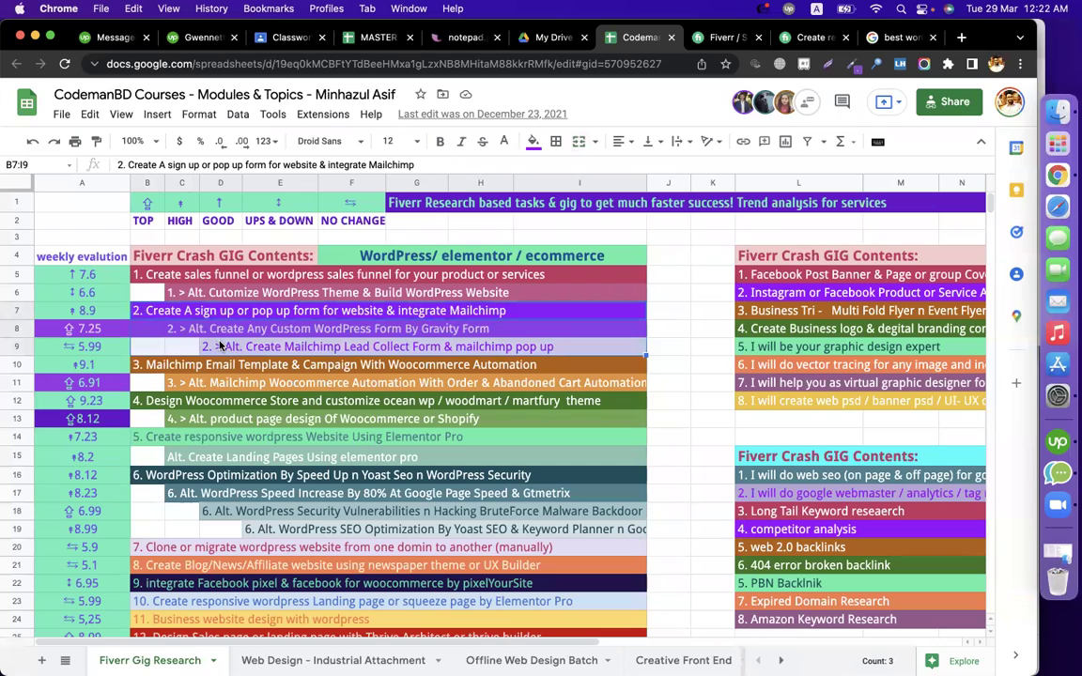
Go over the Mailchimp email template and campaign gig in row 10 and its WooCommerce automation alternative in row 11
click(160, 366)
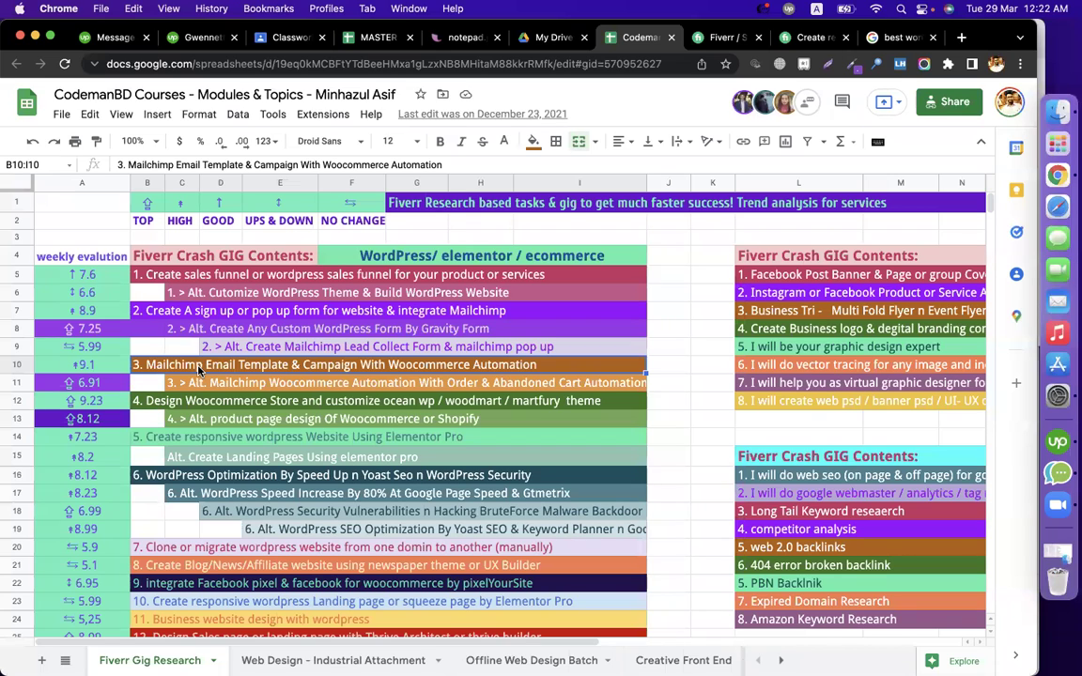
click(262, 388)
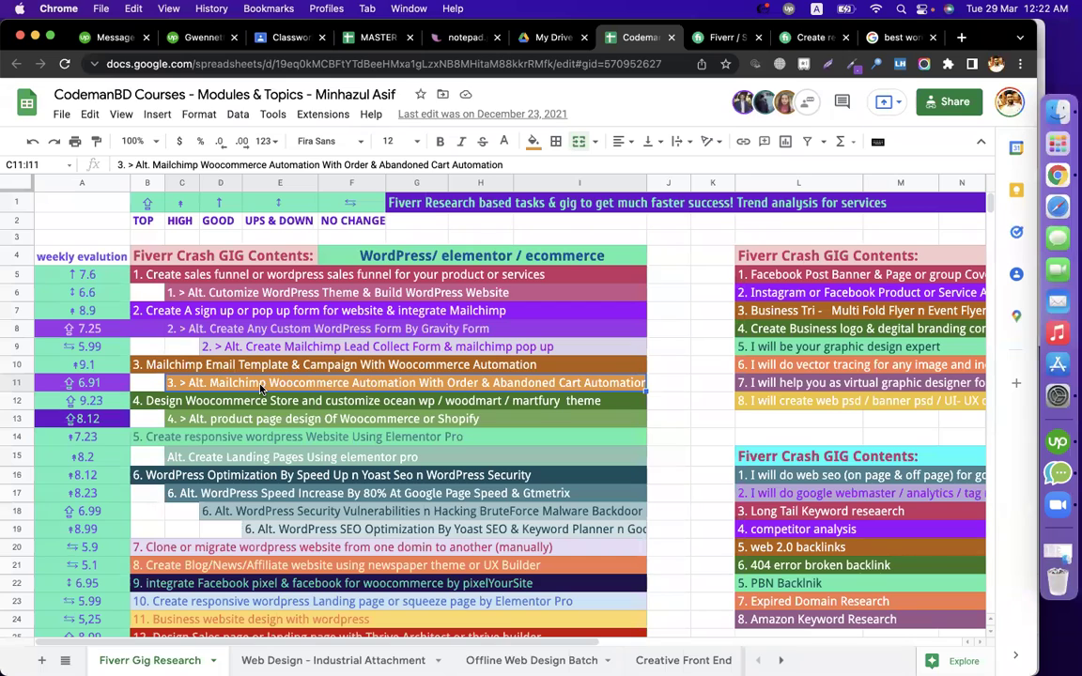
click(176, 369)
drag(181, 373, 187, 383)
Go over the WooCommerce store design gig in row 12 and its product page design alternative in row 13
click(187, 404)
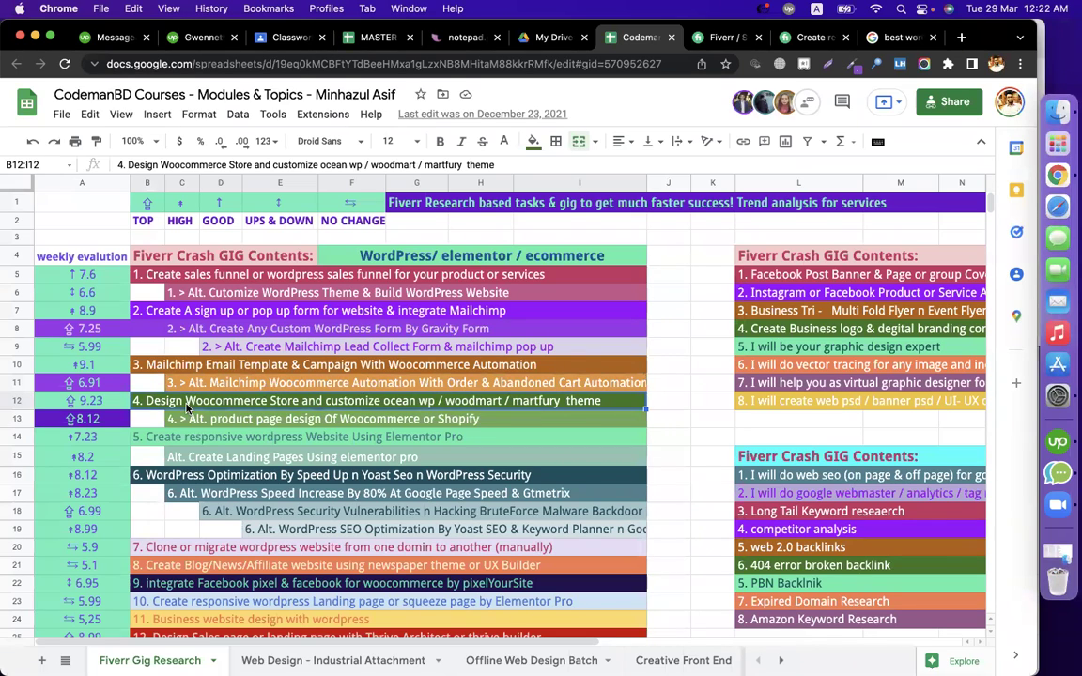
scroll(186, 407, down, 1)
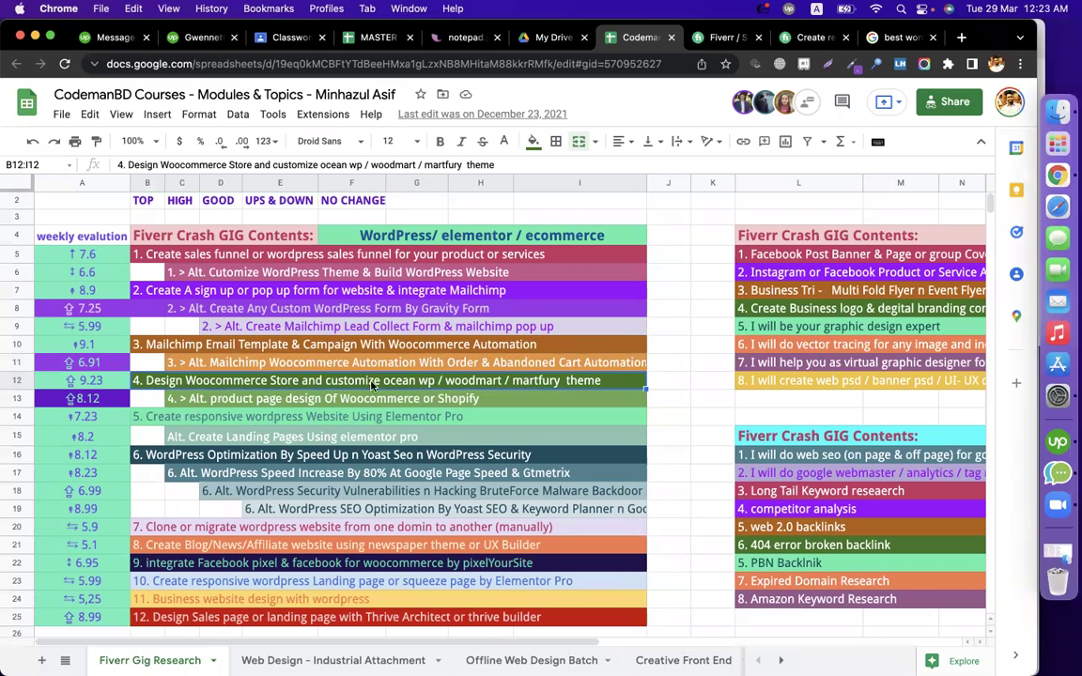
click(291, 403)
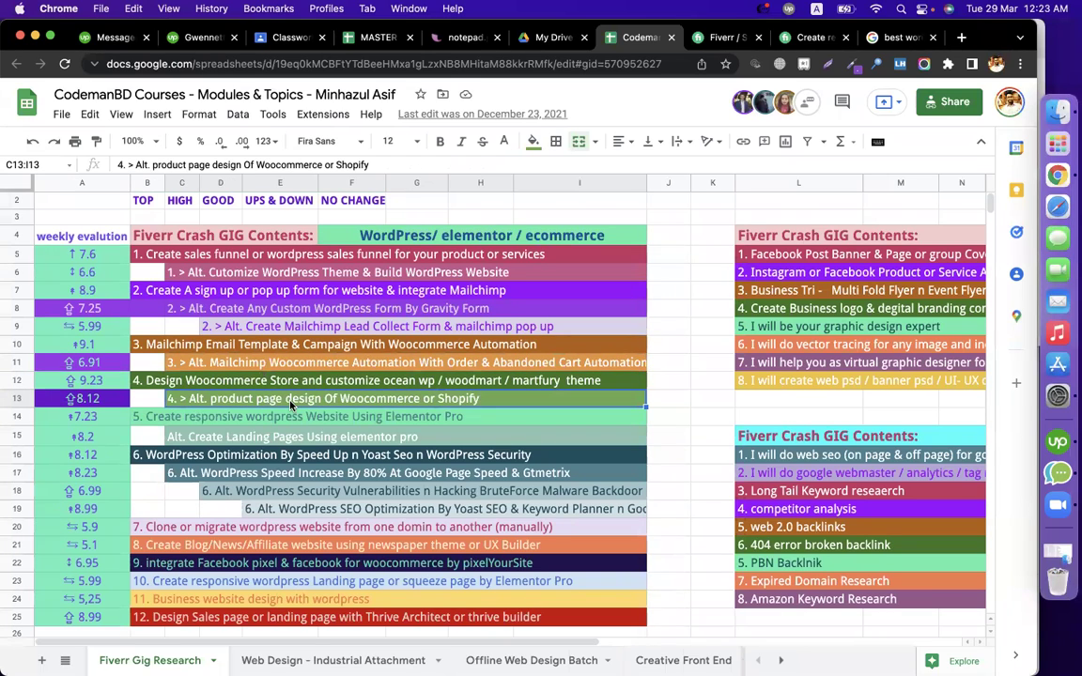
Go over the Elementor Pro website gig, its landing page alternative and the WordPress optimization gig in rows 14 to 16
click(191, 417)
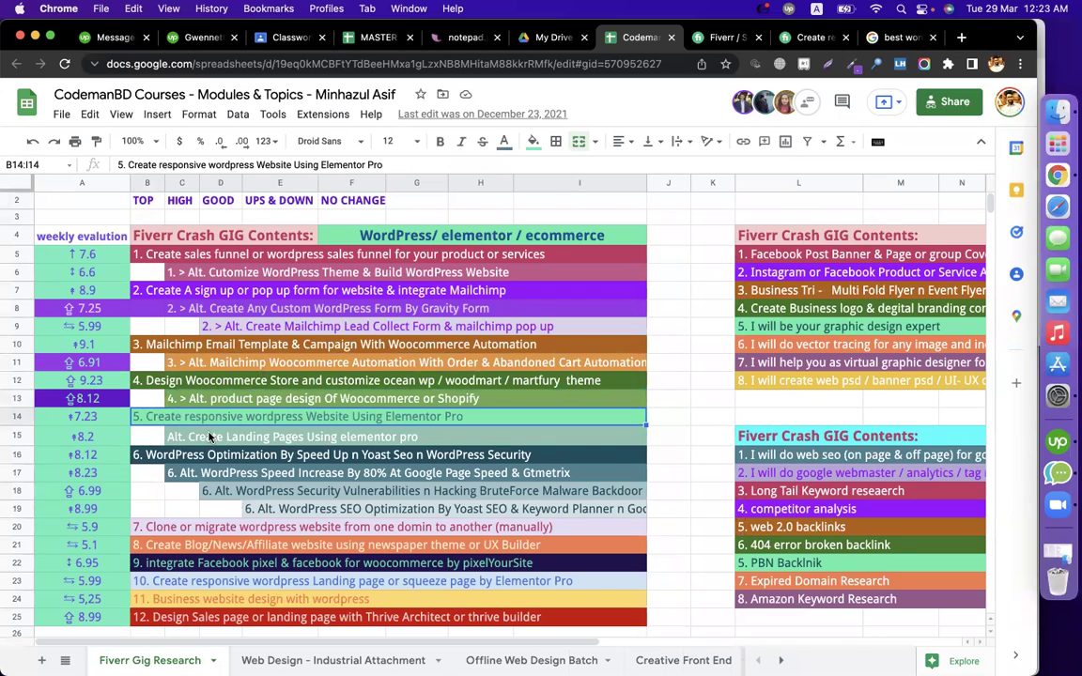
click(212, 437)
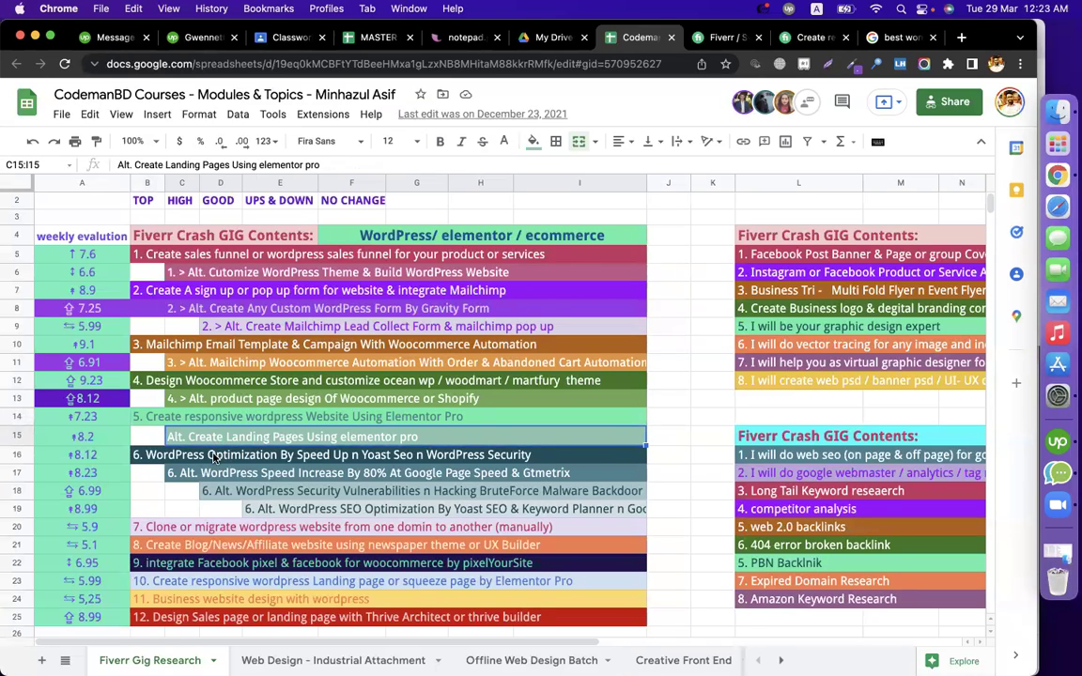
click(214, 458)
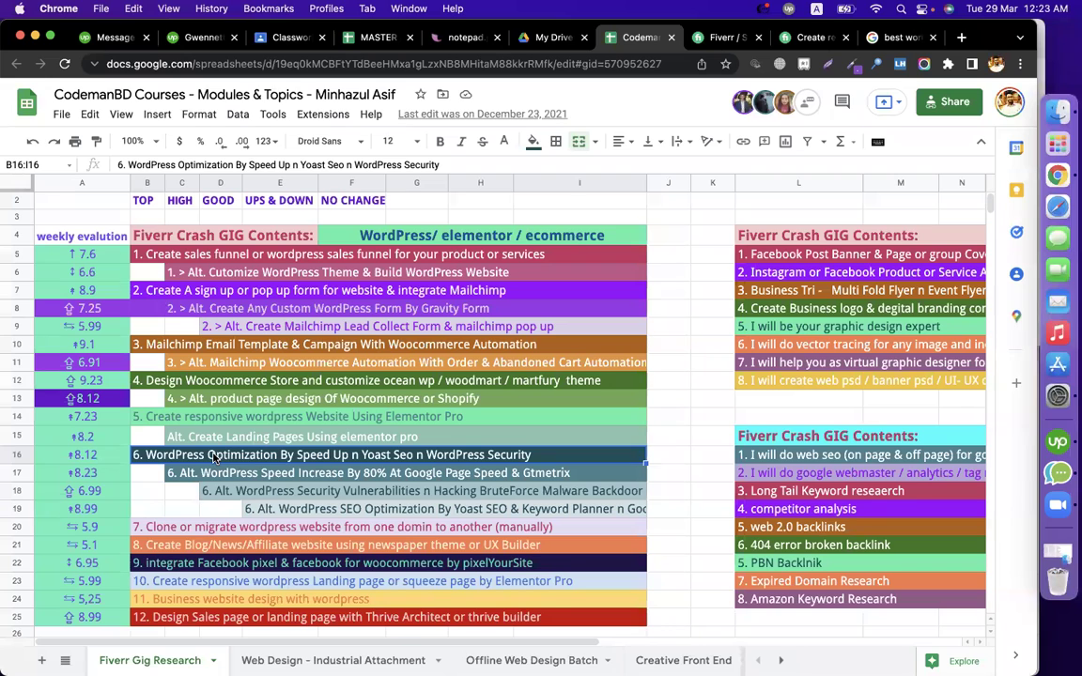
Go over the WordPress speed, security and Yoast SEO alternatives of the optimization gig in rows 17 to 19
scroll(214, 457, down, 1)
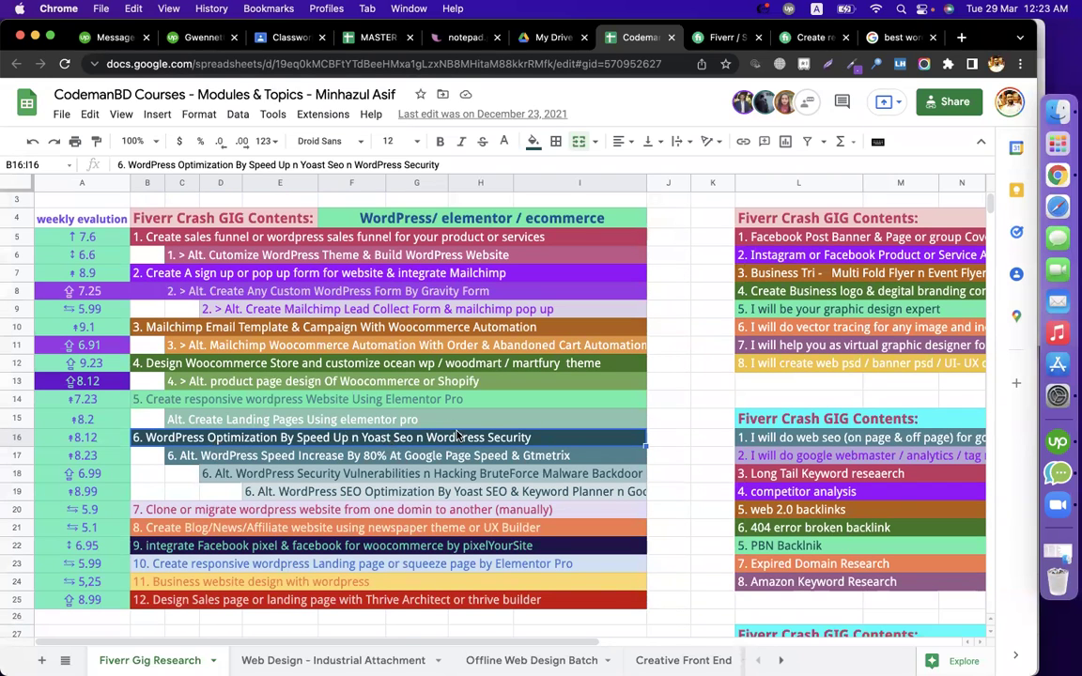
click(390, 457)
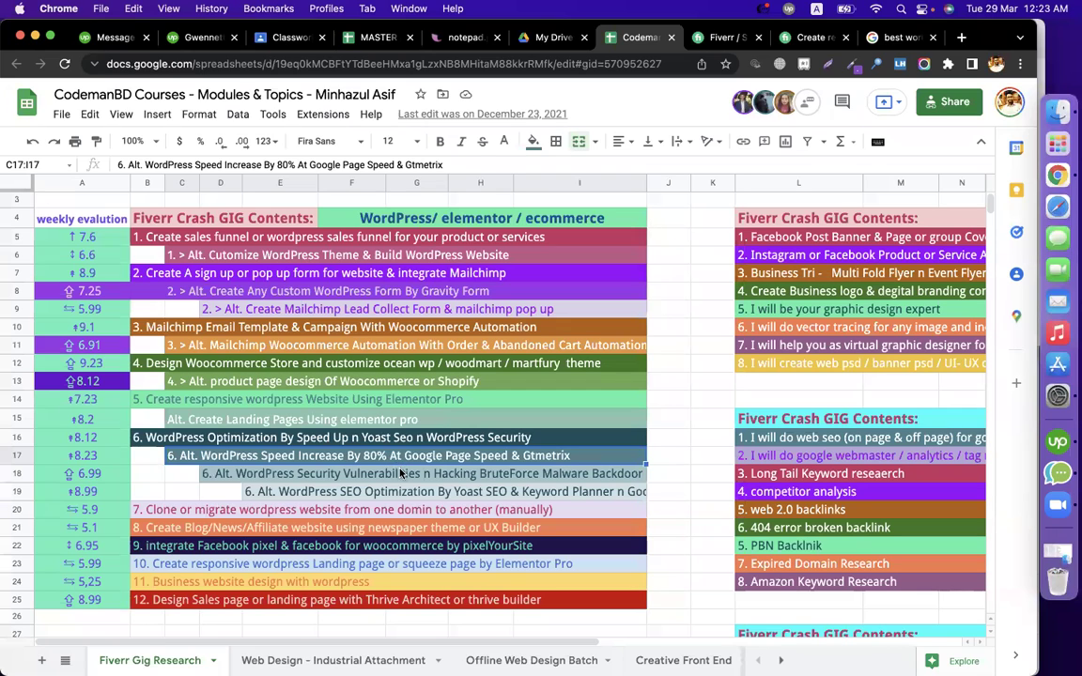
click(400, 474)
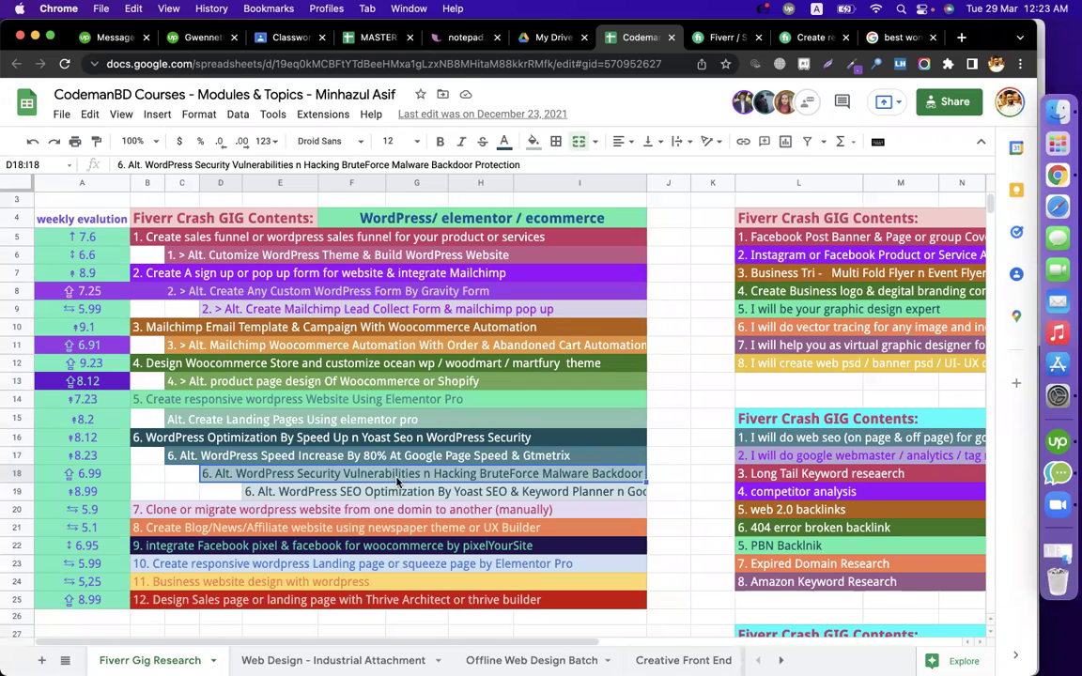
click(385, 498)
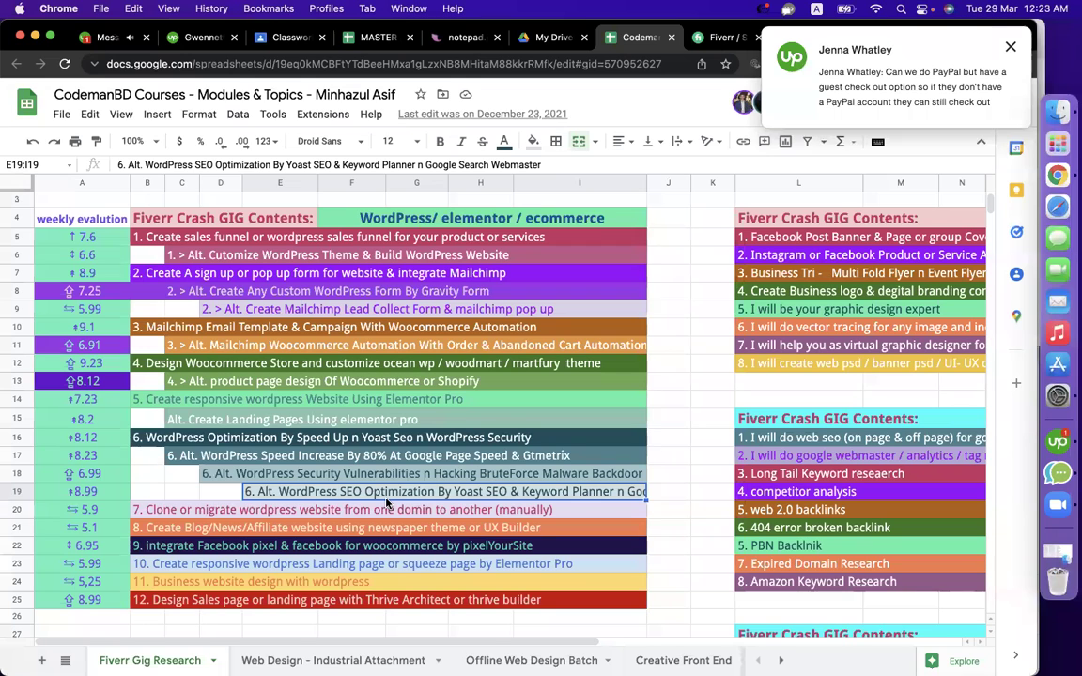
Go over the website migration, blog/news/affiliate website and Facebook pixel integration gigs in rows 20 to 22
scroll(385, 503, down, 2)
click(226, 439)
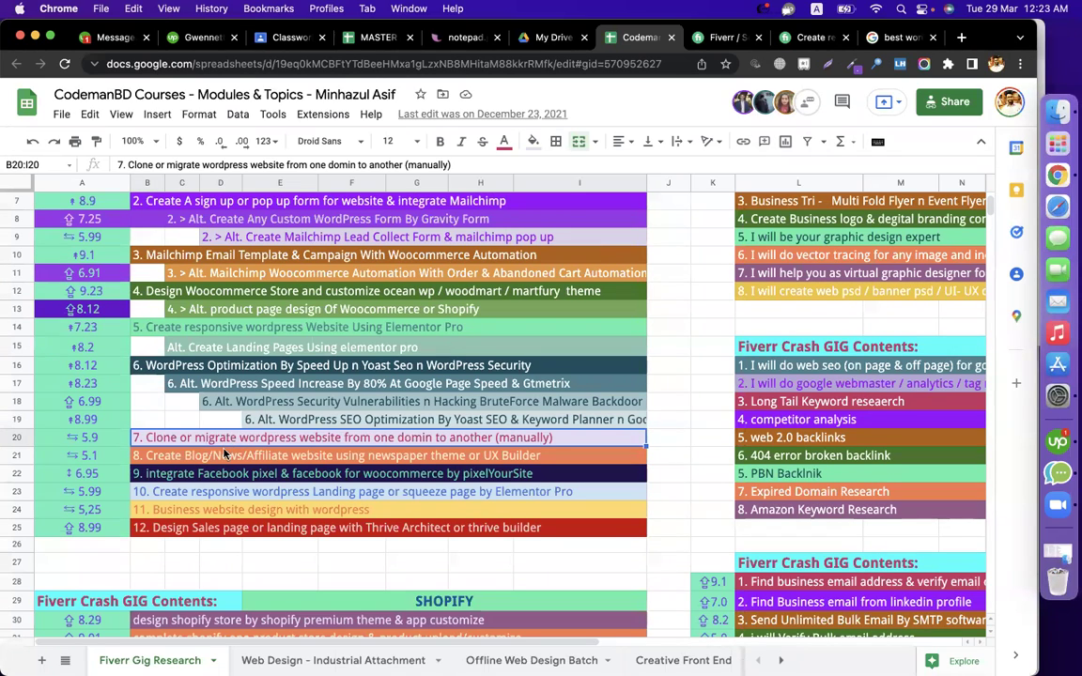
click(222, 456)
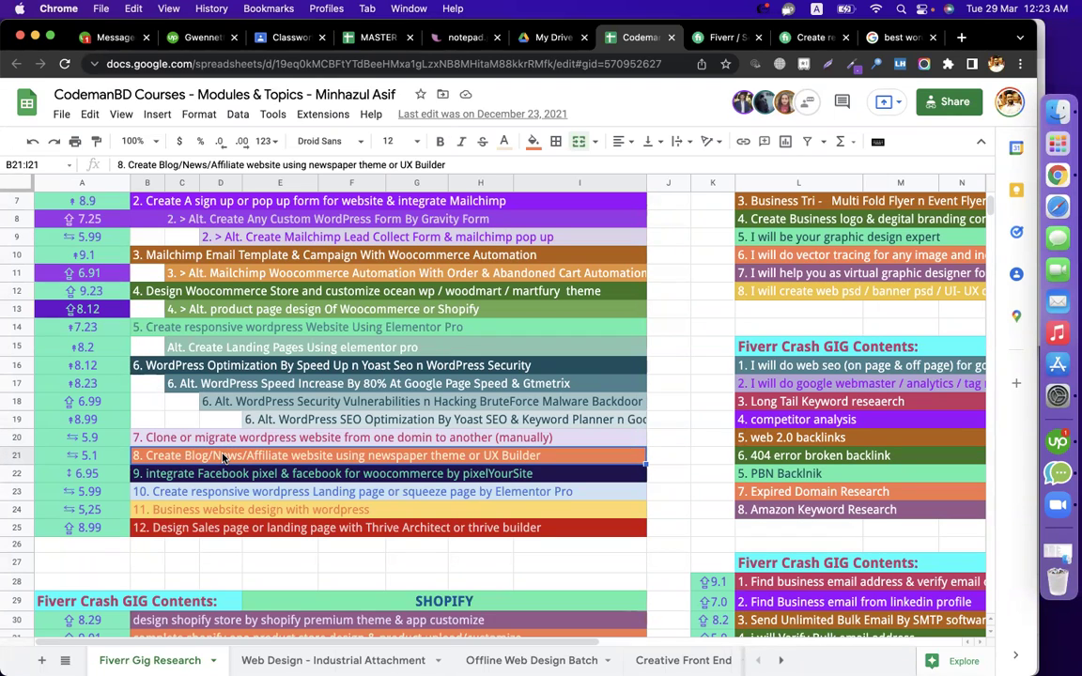
click(242, 475)
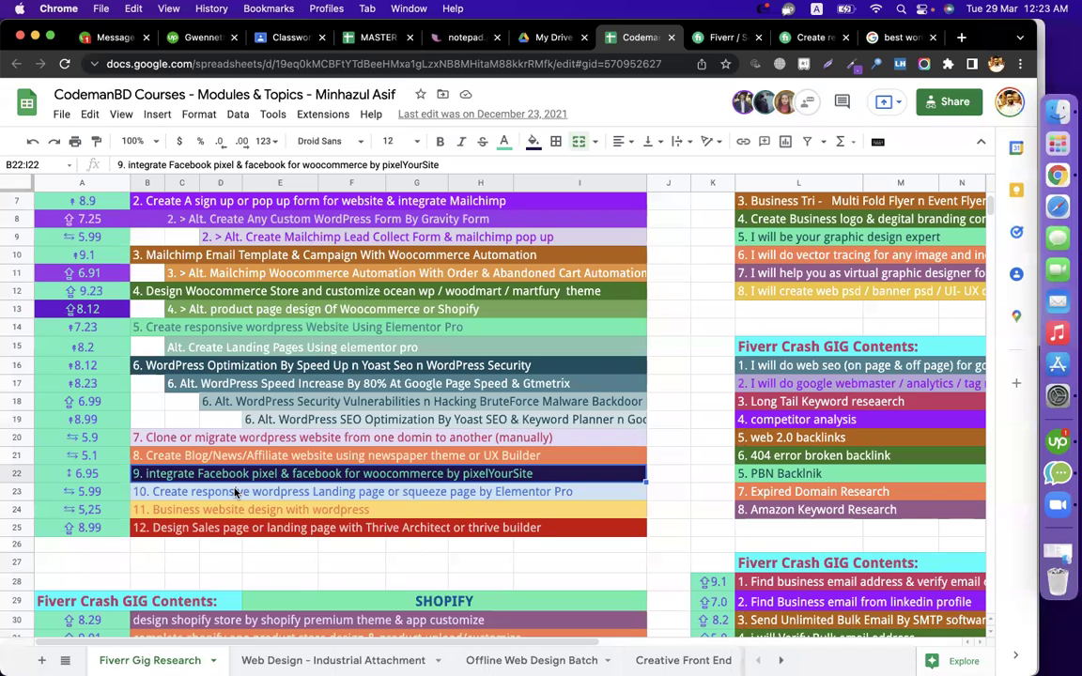
Go over the Elementor Pro landing page, business website and Thrive Architect sales page gigs in rows 23 to 25
click(224, 500)
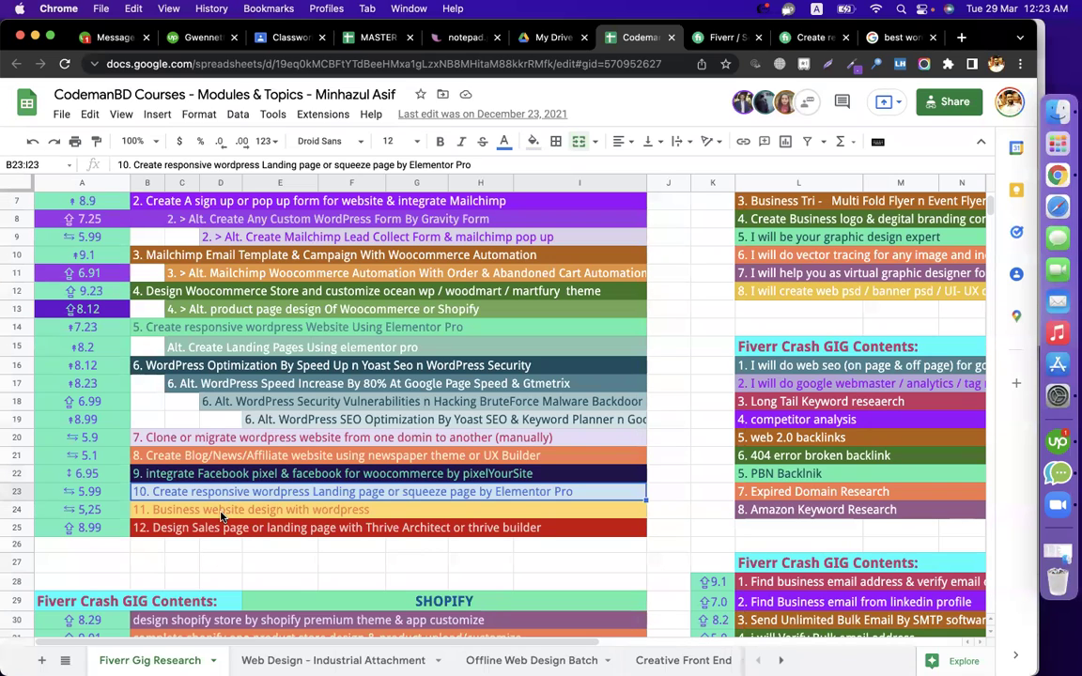
click(222, 513)
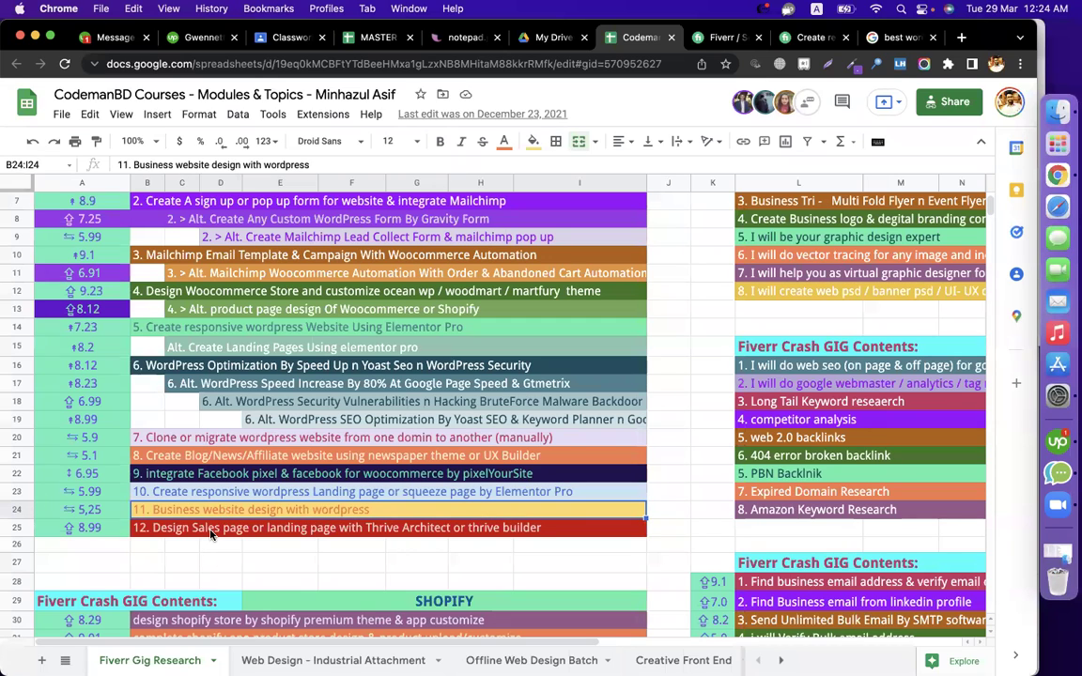
click(211, 531)
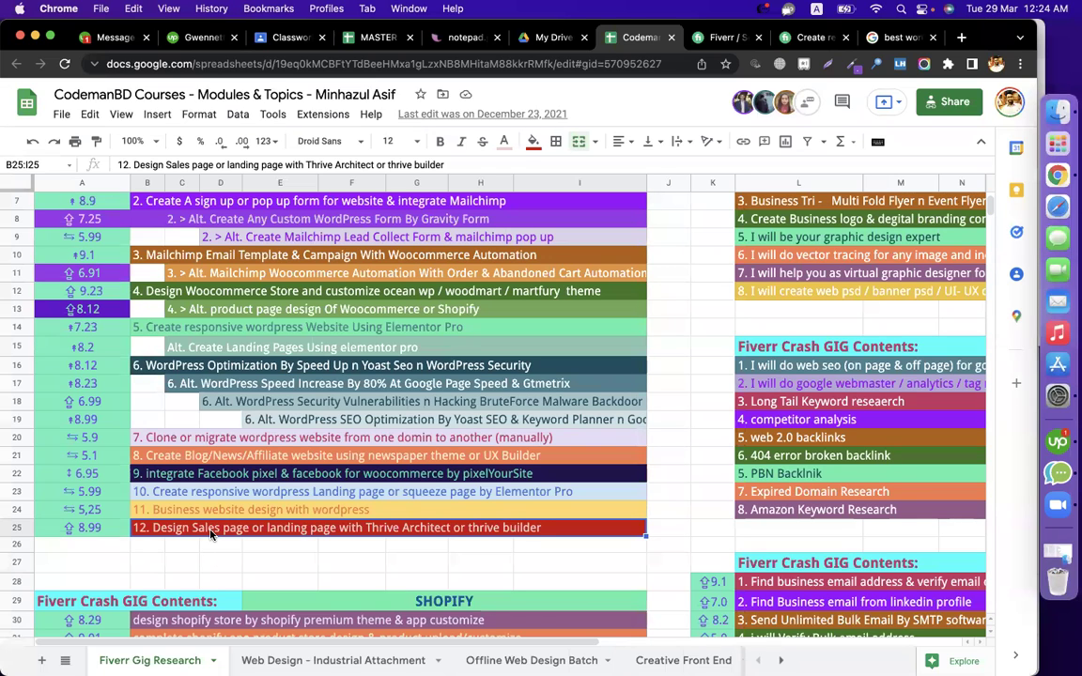
Switch to the responsive WordPress website gig on Fiverr and open its seller's profile from the seller information
click(809, 38)
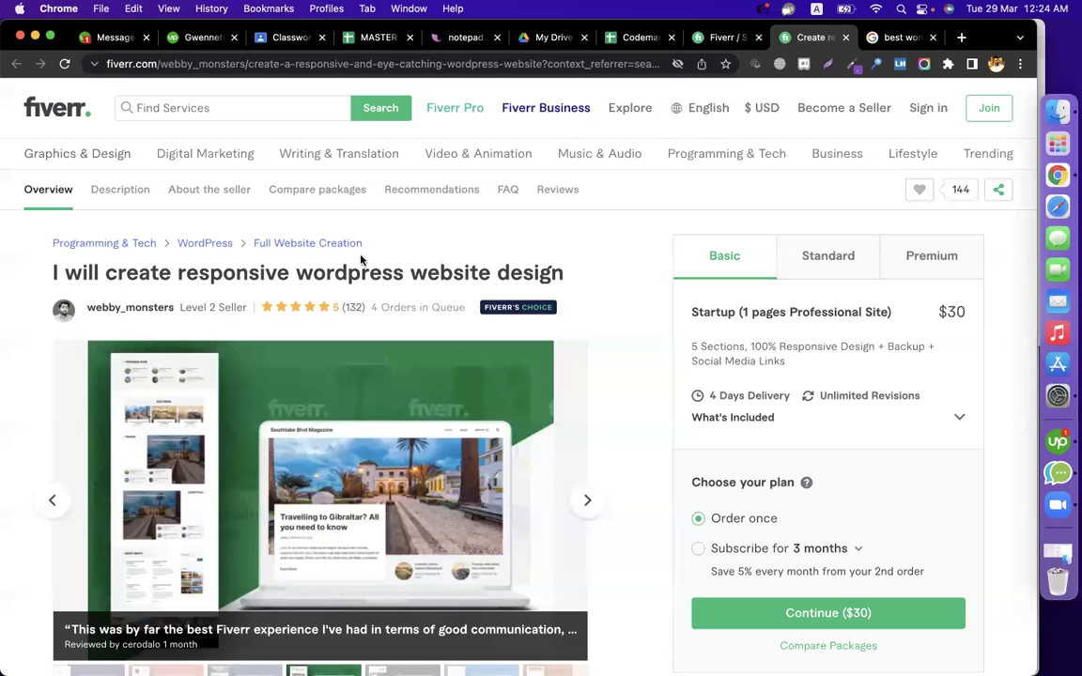
click(204, 191)
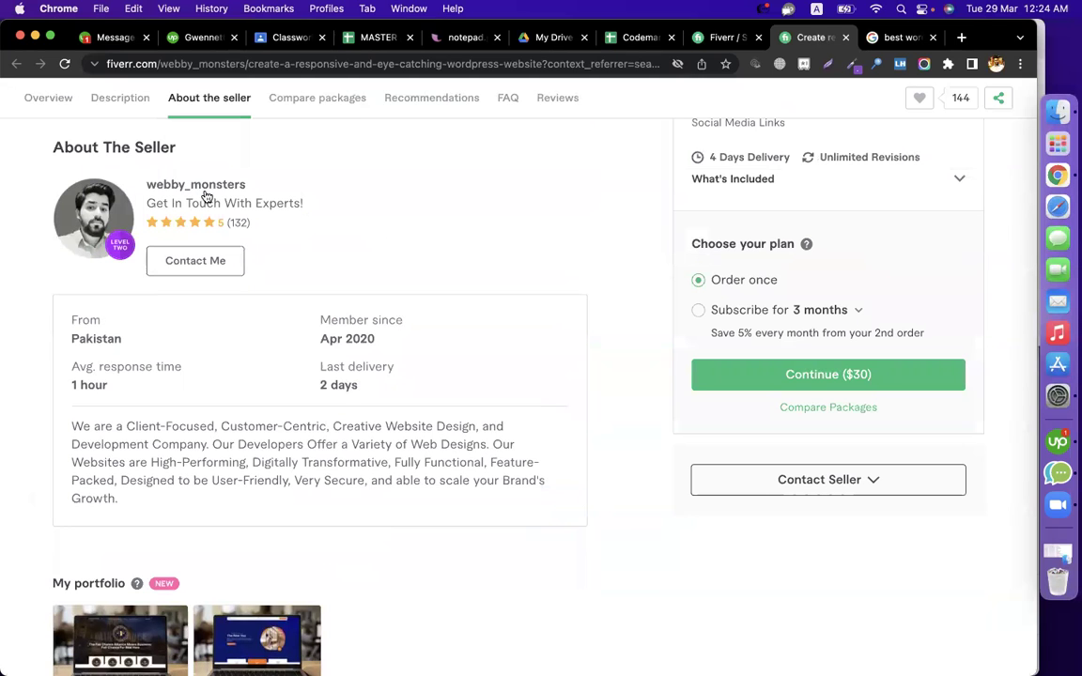
click(204, 187)
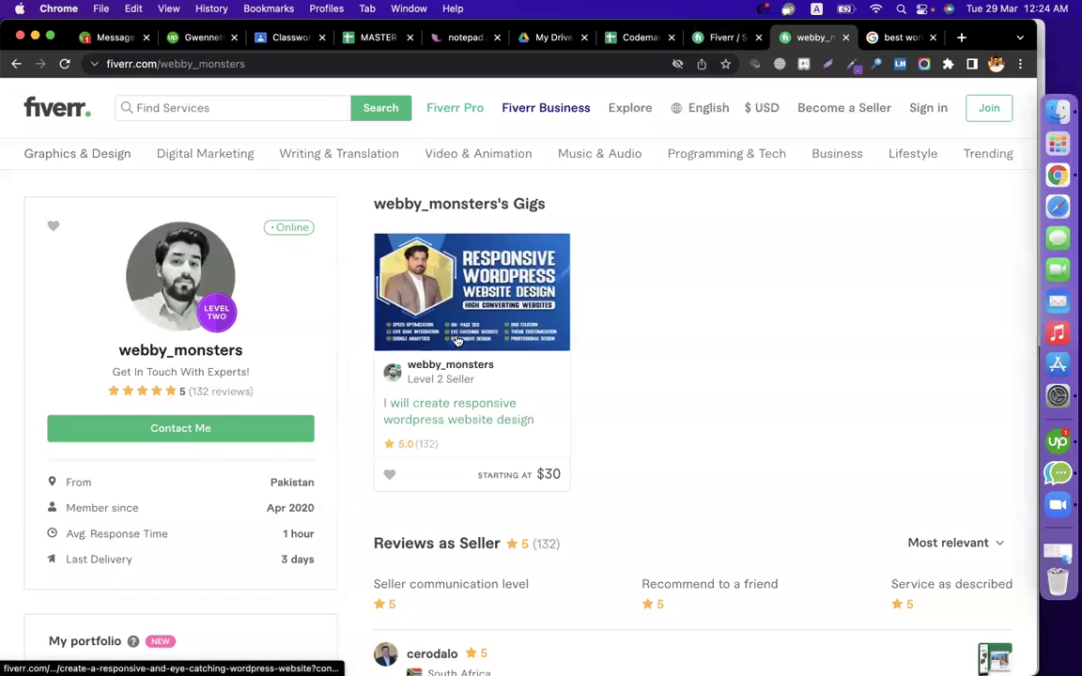
Return to the gig spreadsheet and select the whole WordPress/elementor/ecommerce gig list in rows 5 to 25
click(635, 38)
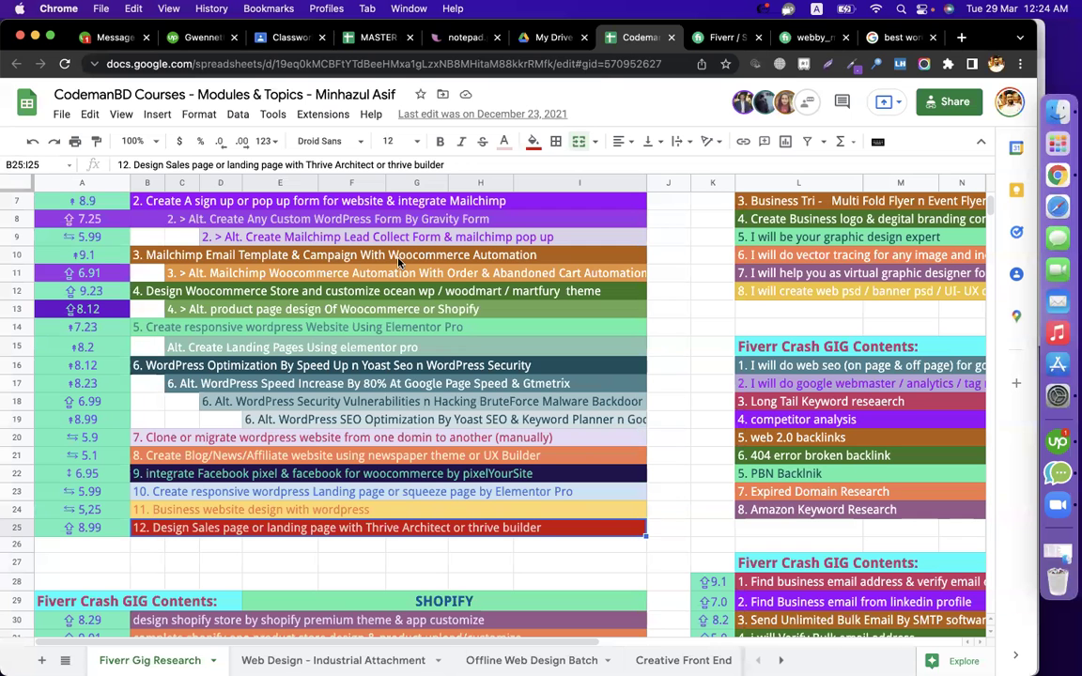
scroll(261, 321, up, 3)
scroll(261, 320, up, 1)
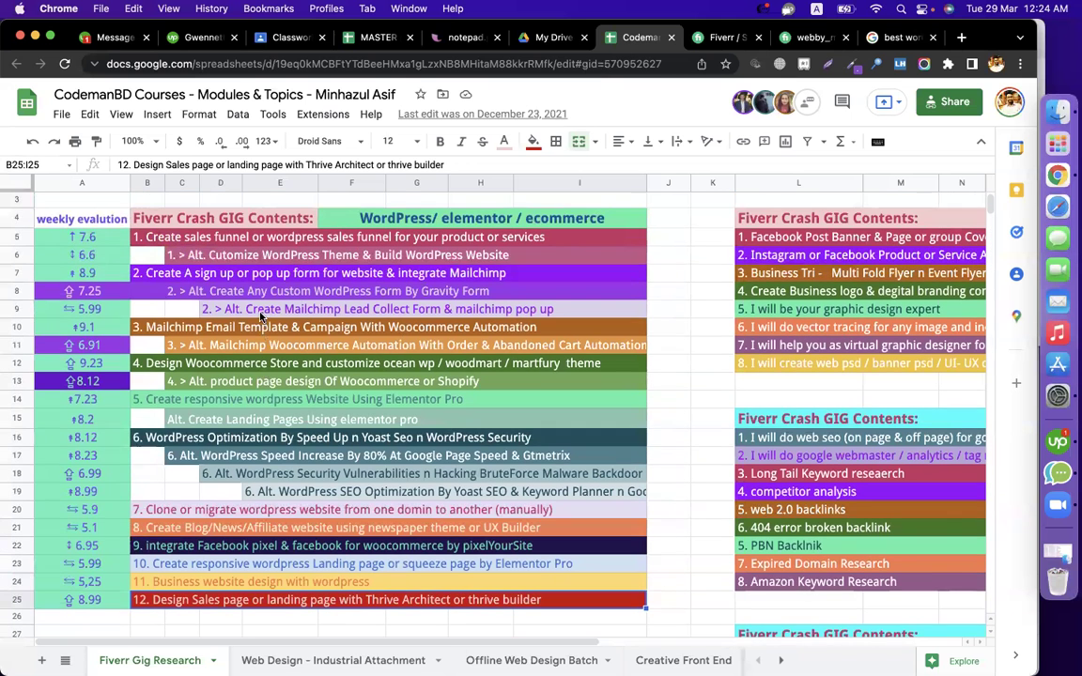
drag(173, 237, 213, 593)
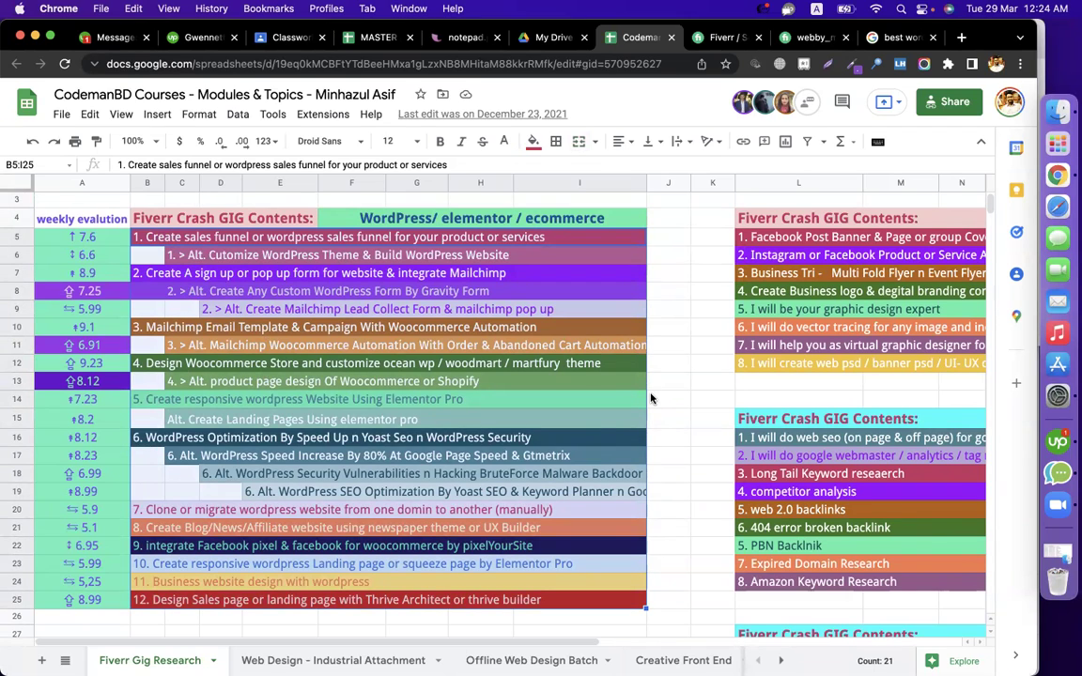
Go over the weekly evaluation scores of the gigs in rows 5 to 8 and the TOP trend symbol in B1
scroll(143, 314, up, 2)
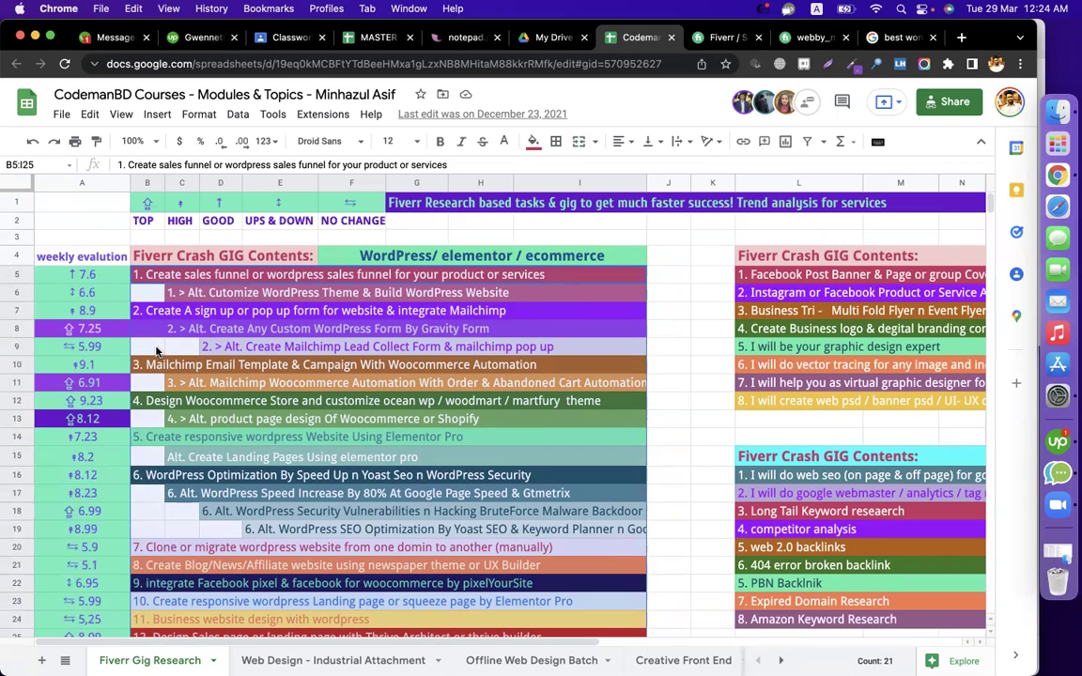
click(101, 334)
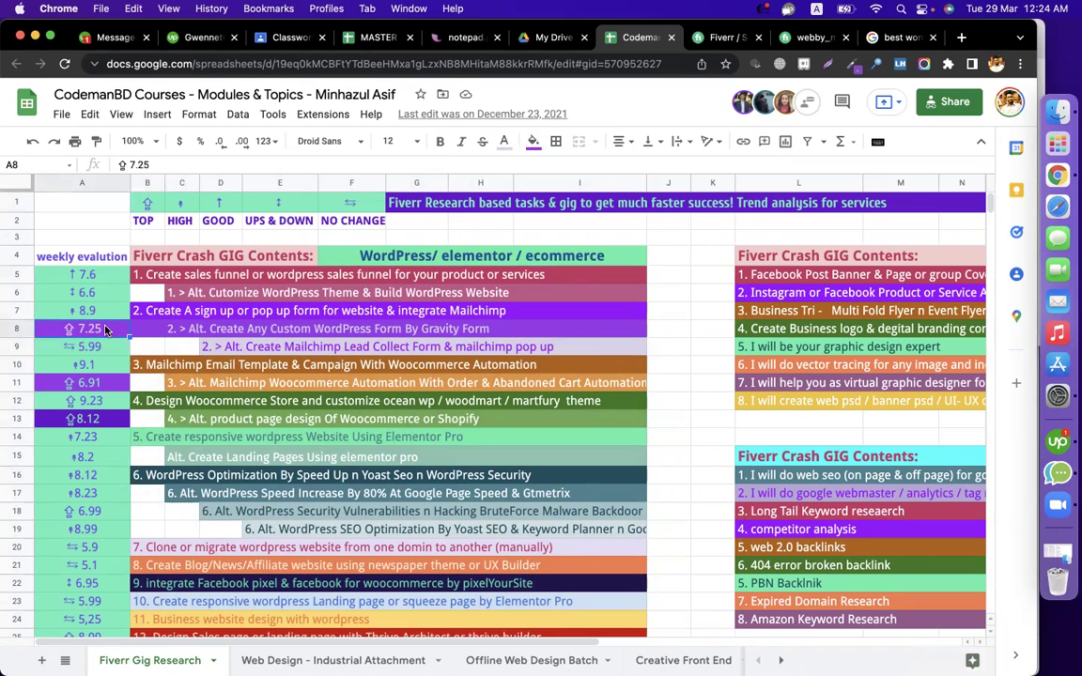
click(89, 274)
click(98, 292)
click(99, 310)
click(98, 328)
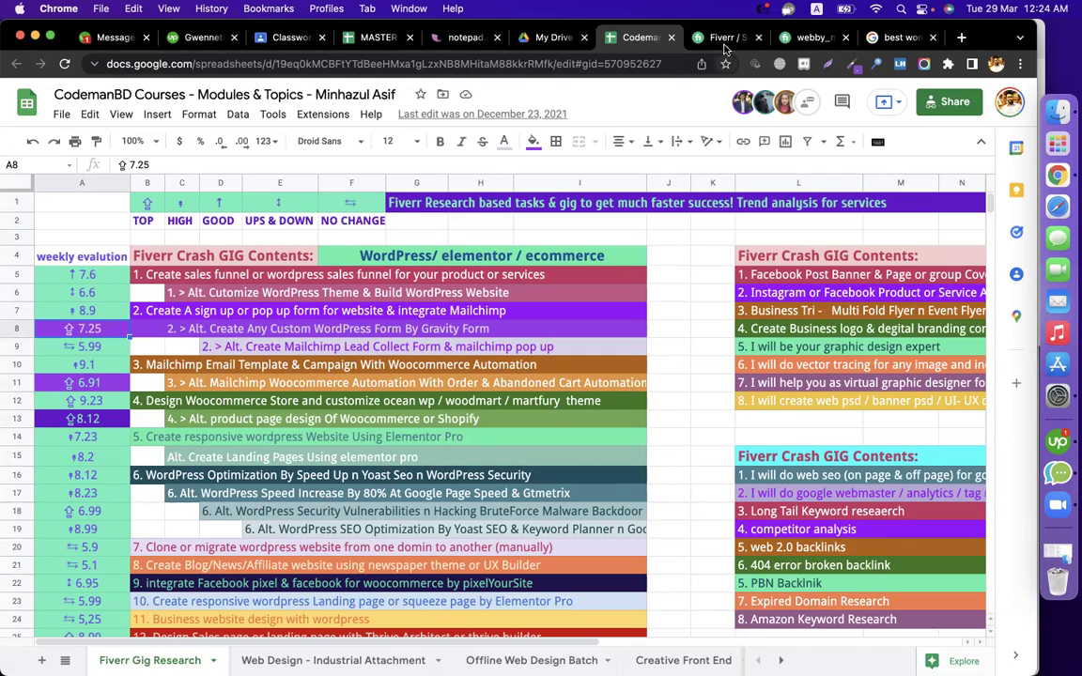
click(89, 279)
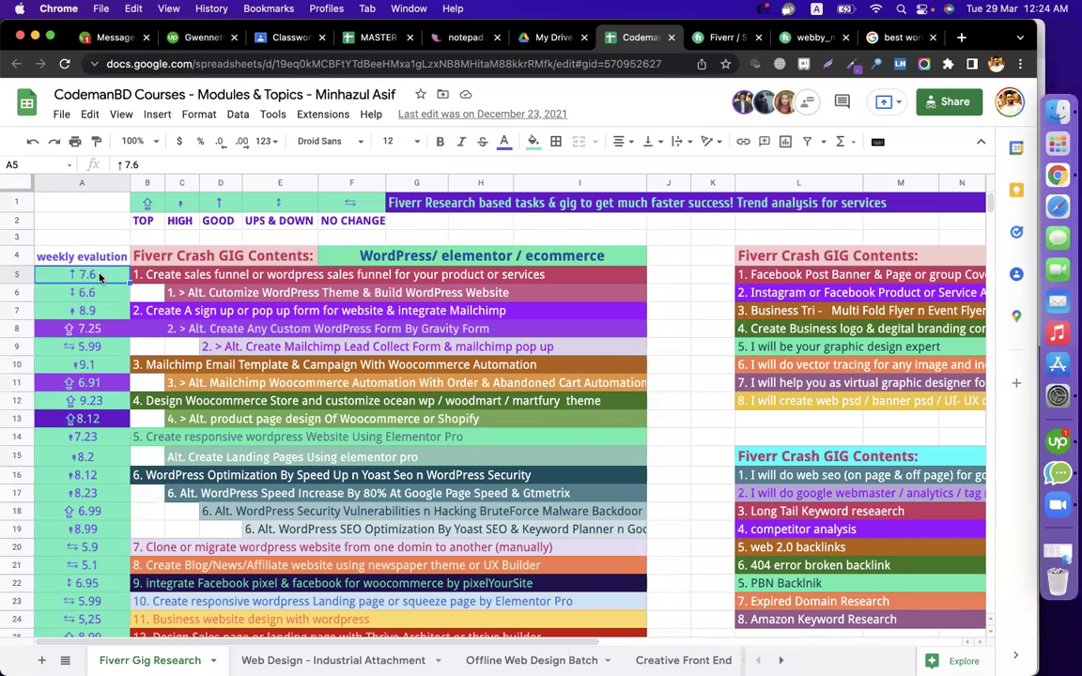
click(146, 203)
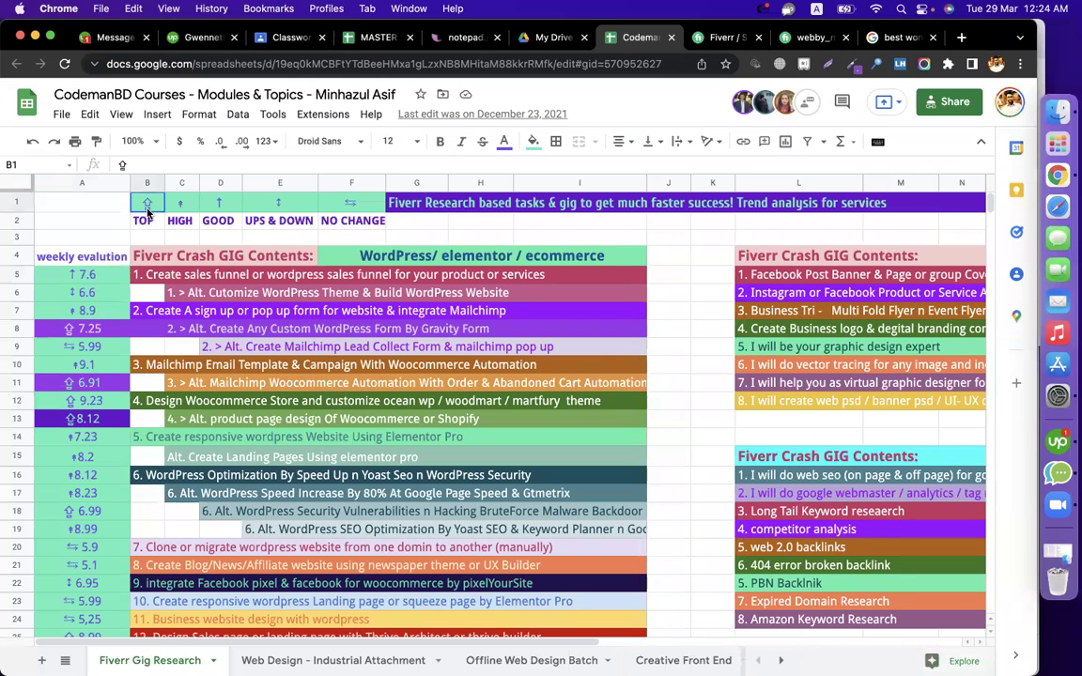
Switch to the Fiverr search page and search for "wordpress website design" using the suggested query
click(721, 38)
scroll(300, 328, up, 5)
click(300, 109)
click(250, 187)
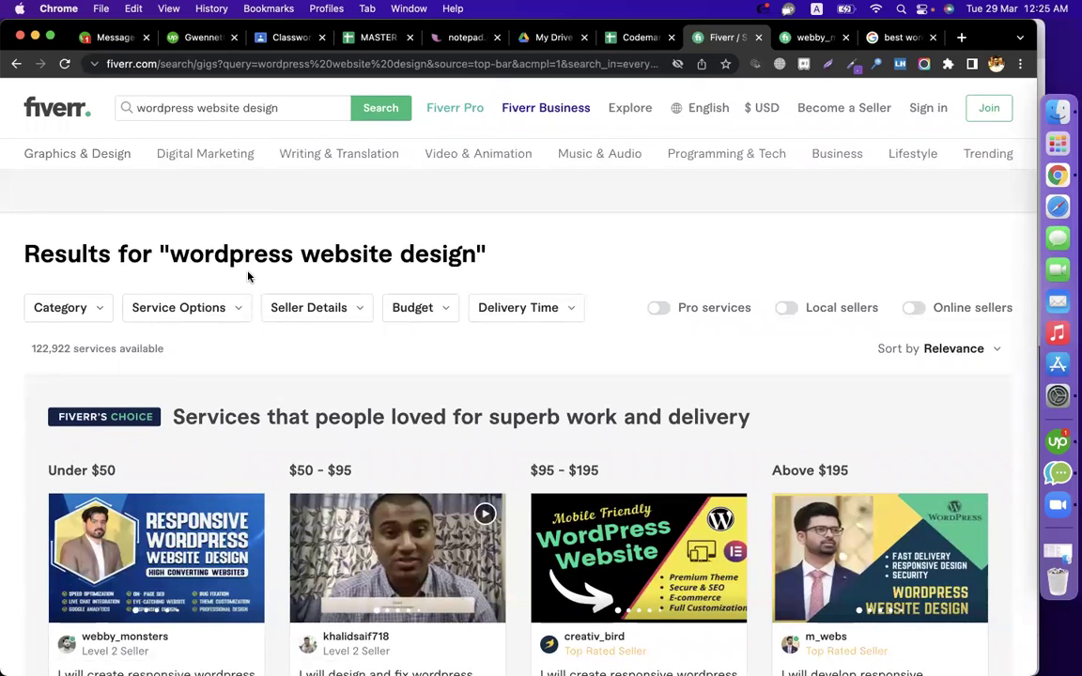
Examine the WordPress website design gigs in the search results, comparing their review counts, seller levels and starting prices
scroll(251, 384, down, 10)
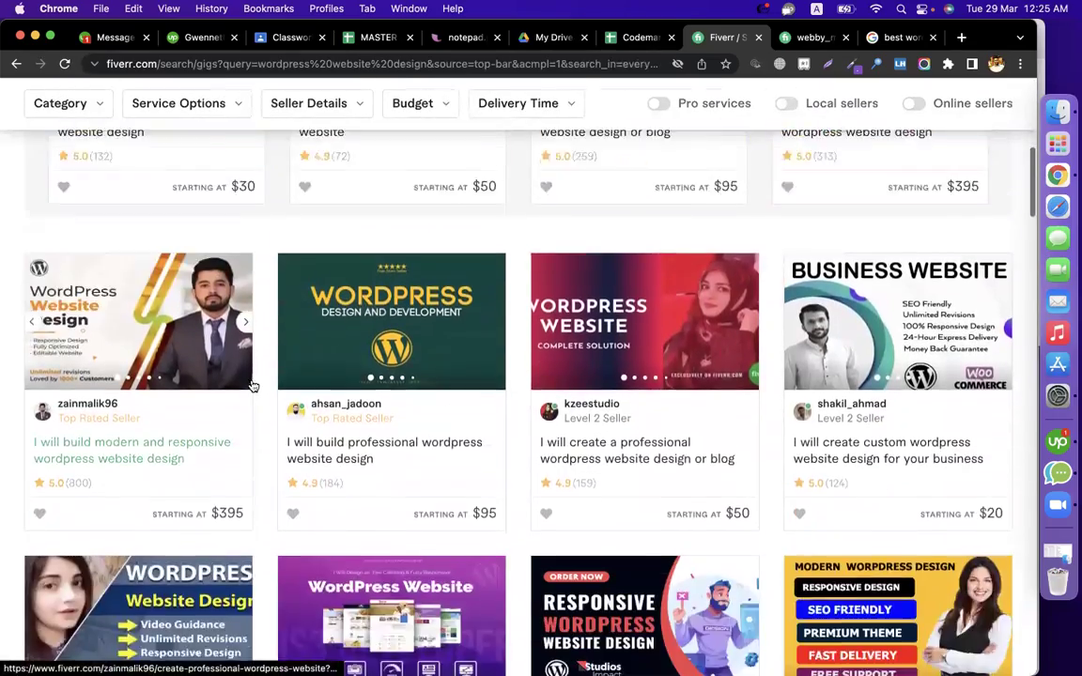
scroll(252, 385, down, 15)
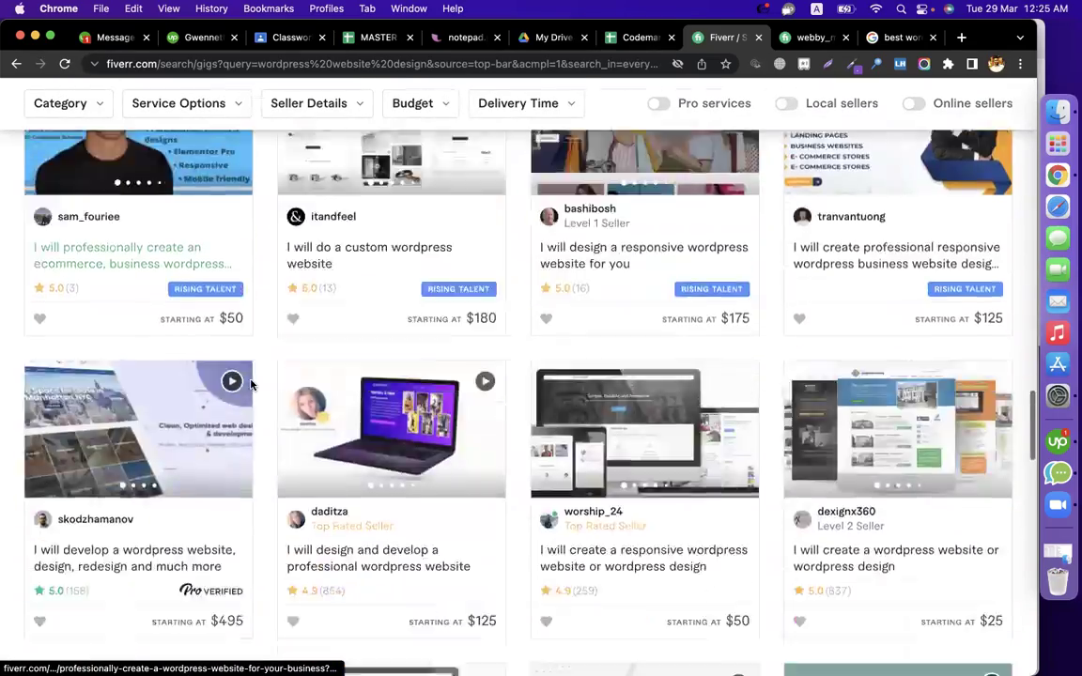
scroll(250, 384, down, 10)
scroll(251, 382, up, 15)
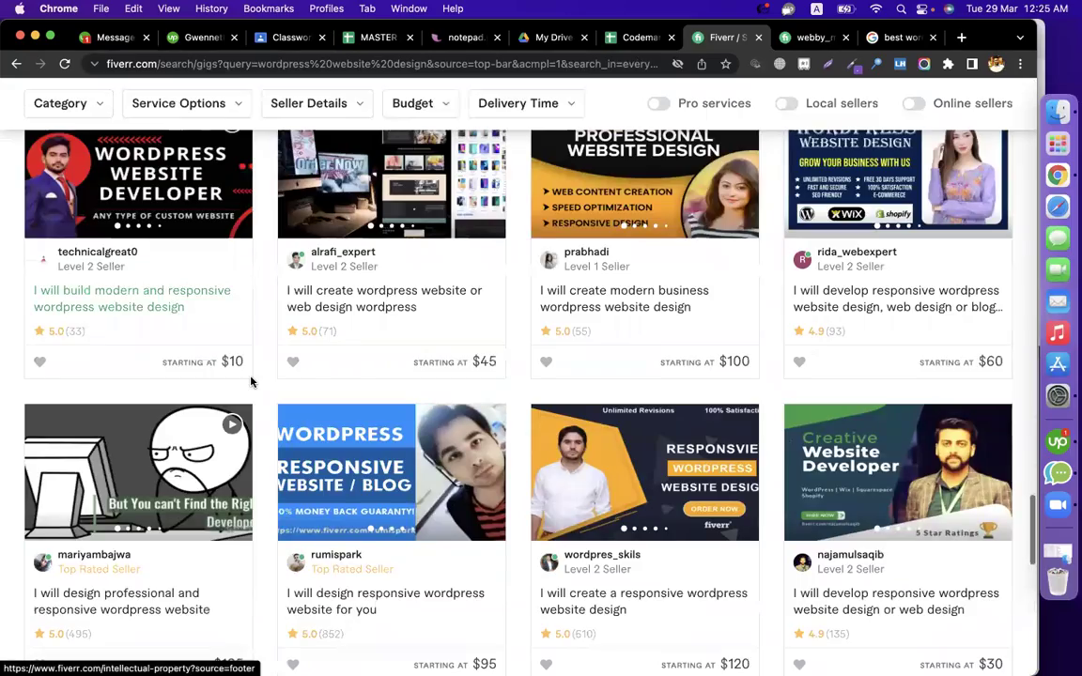
scroll(251, 381, up, 15)
scroll(250, 381, down, 5)
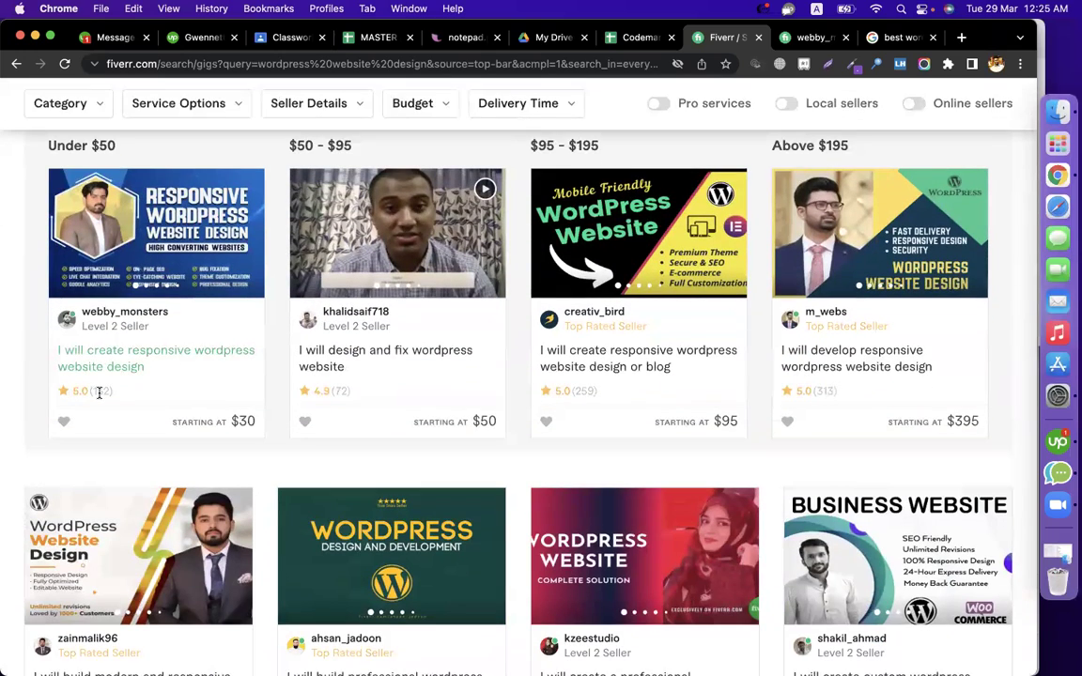
double_click(341, 387)
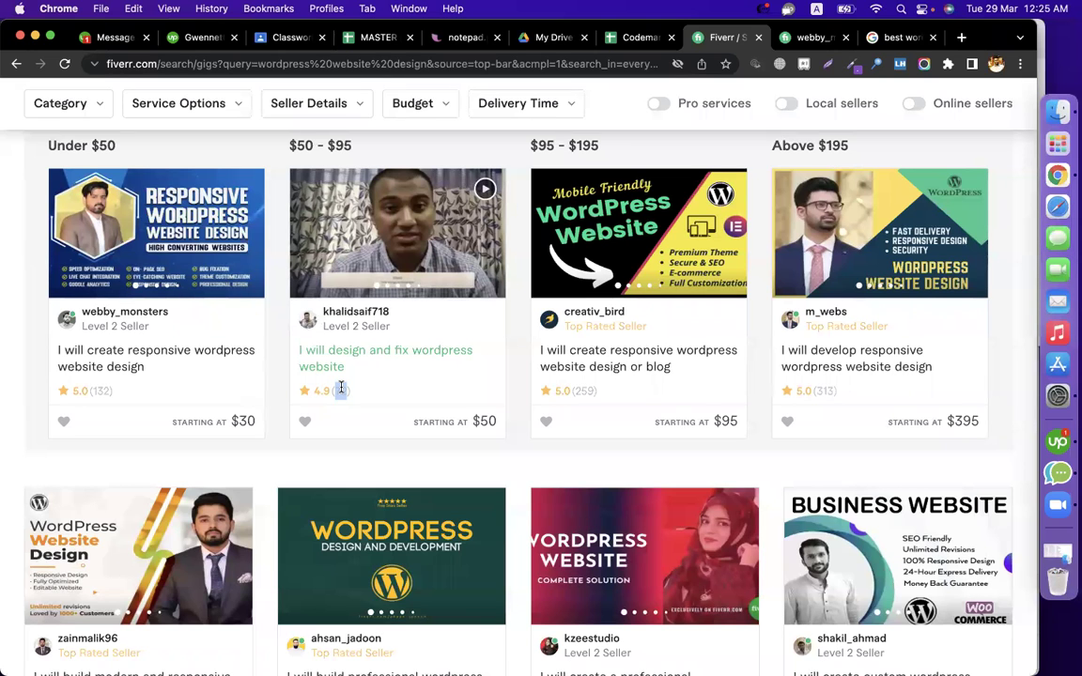
scroll(341, 388, down, 5)
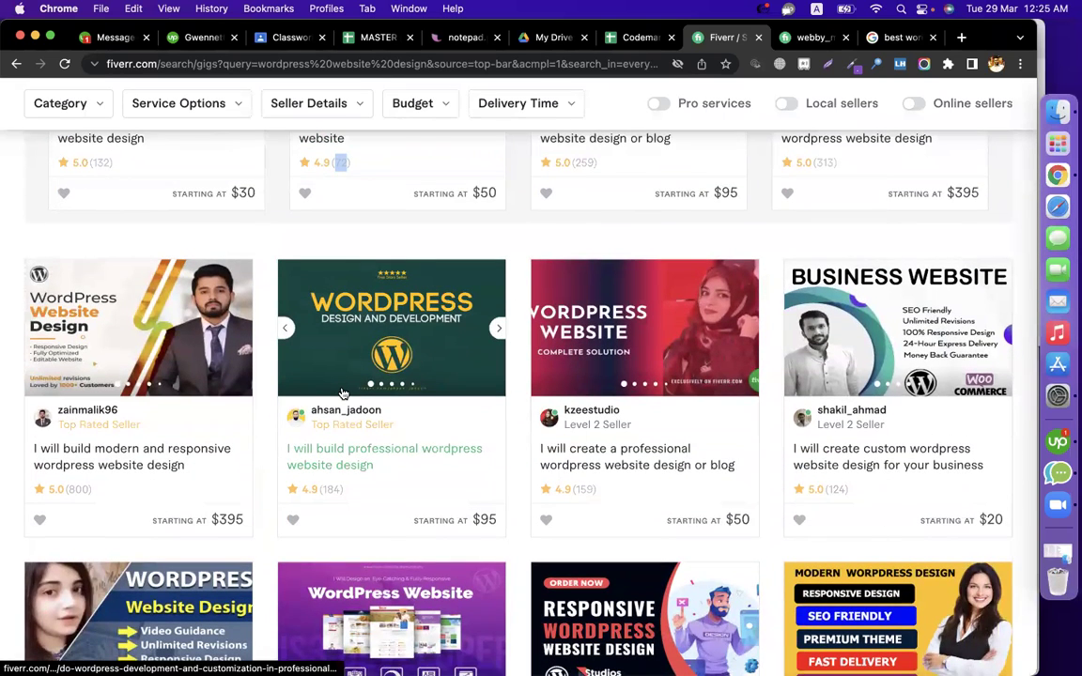
scroll(343, 393, down, 7)
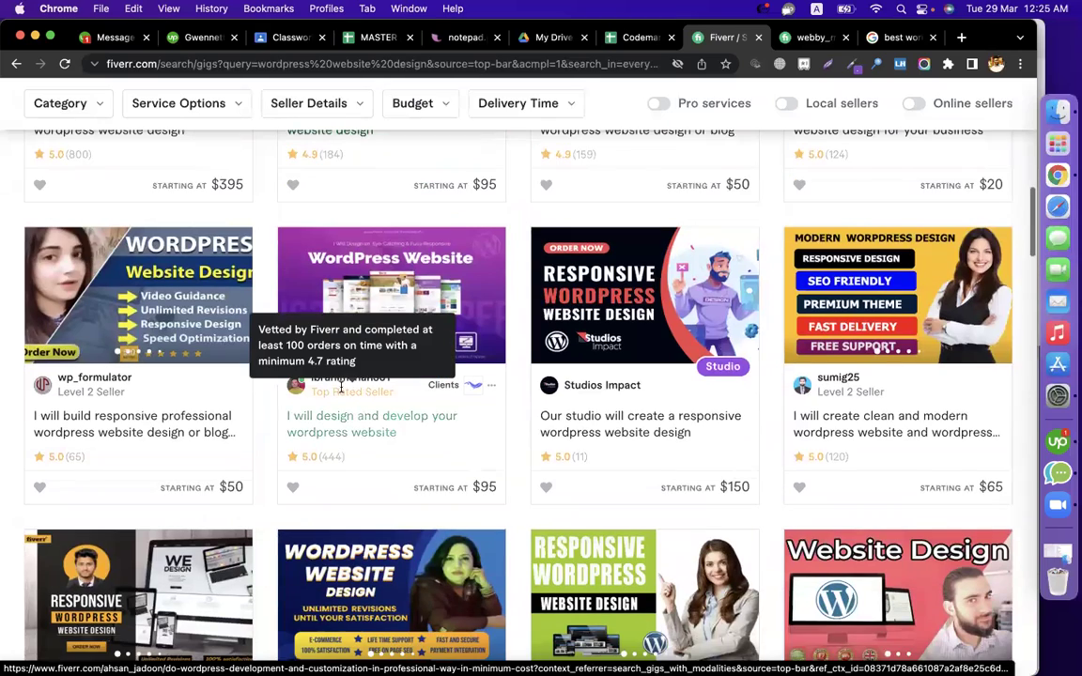
scroll(340, 386, down, 4)
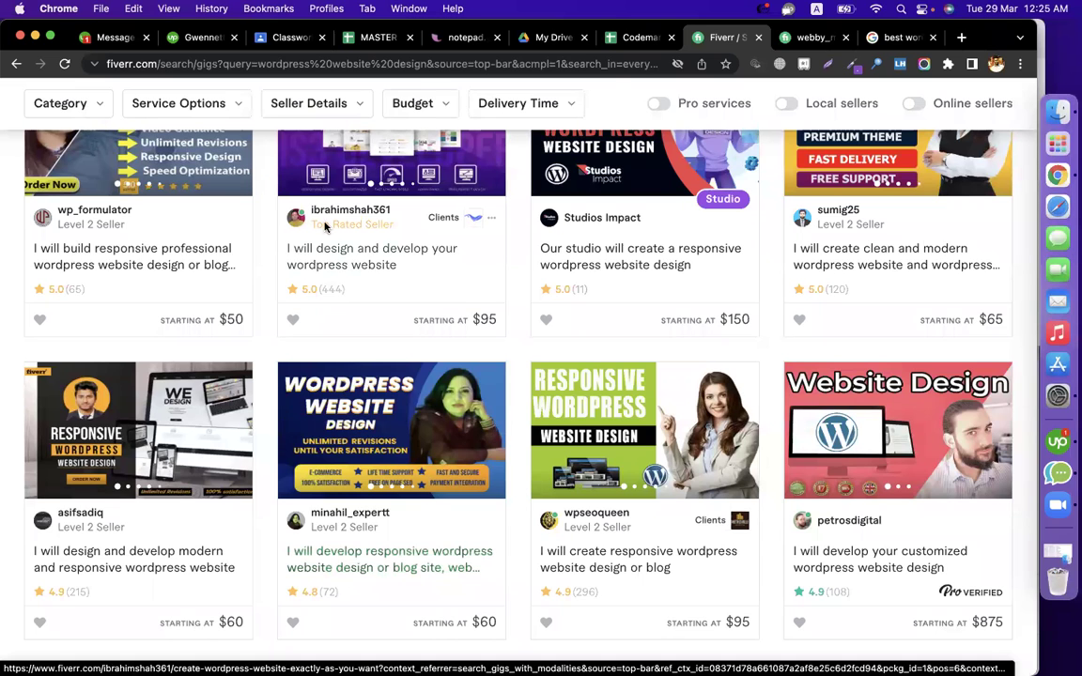
Return to the gig spreadsheet and go over the GOOD, UPS & DOWN, NO CHANGE and TOP trend symbols in row 1
click(638, 36)
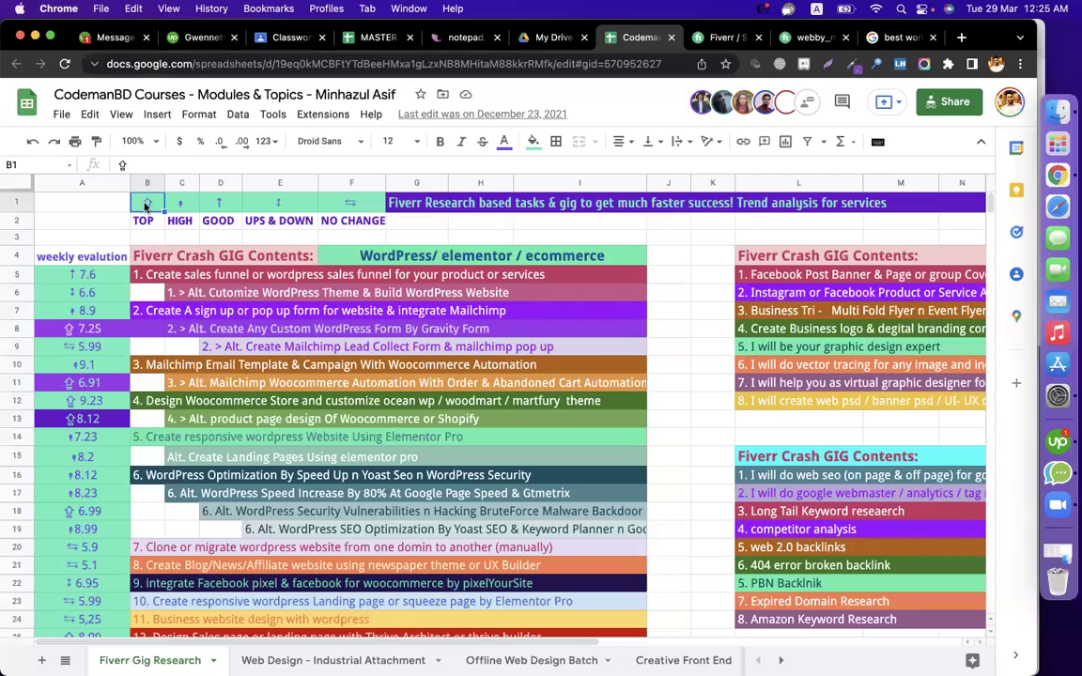
click(212, 200)
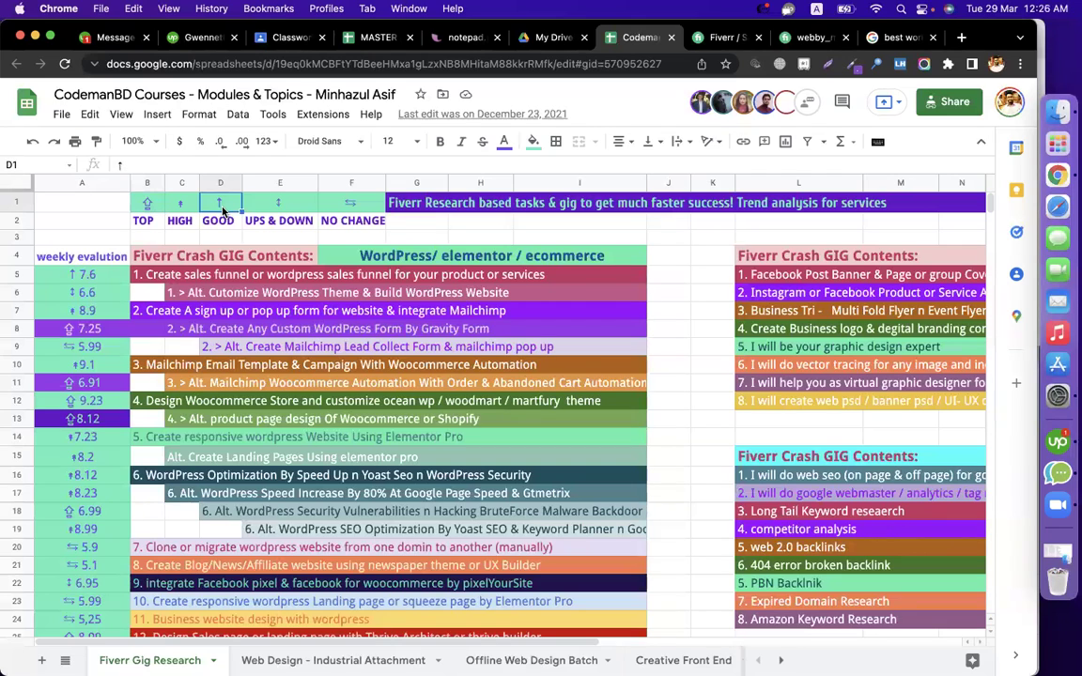
click(269, 204)
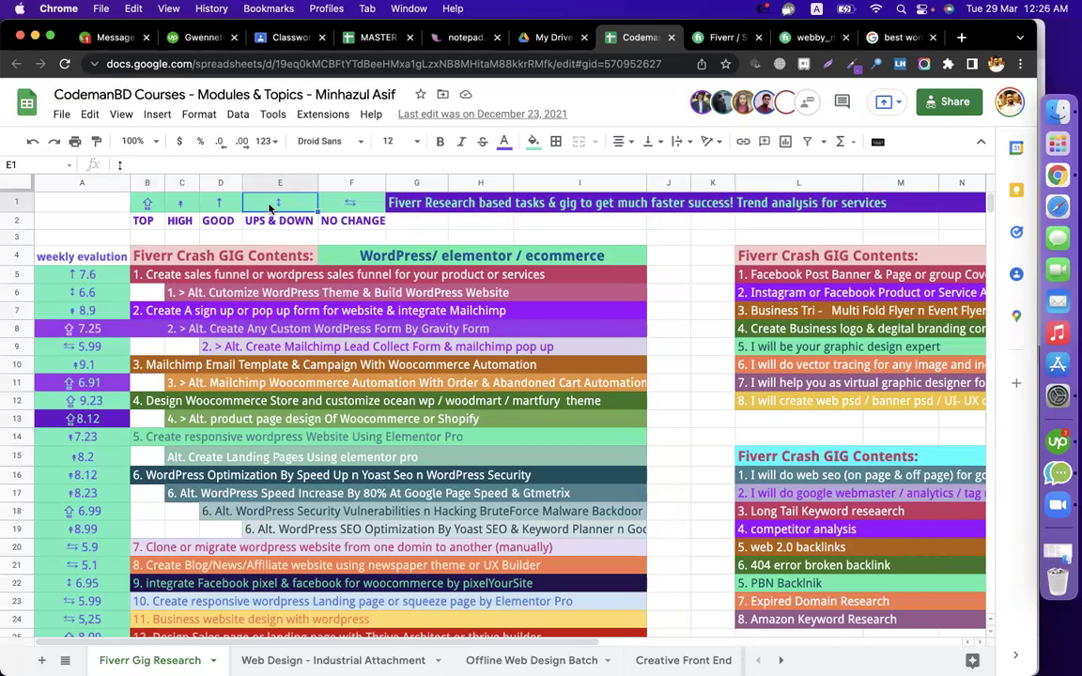
click(343, 209)
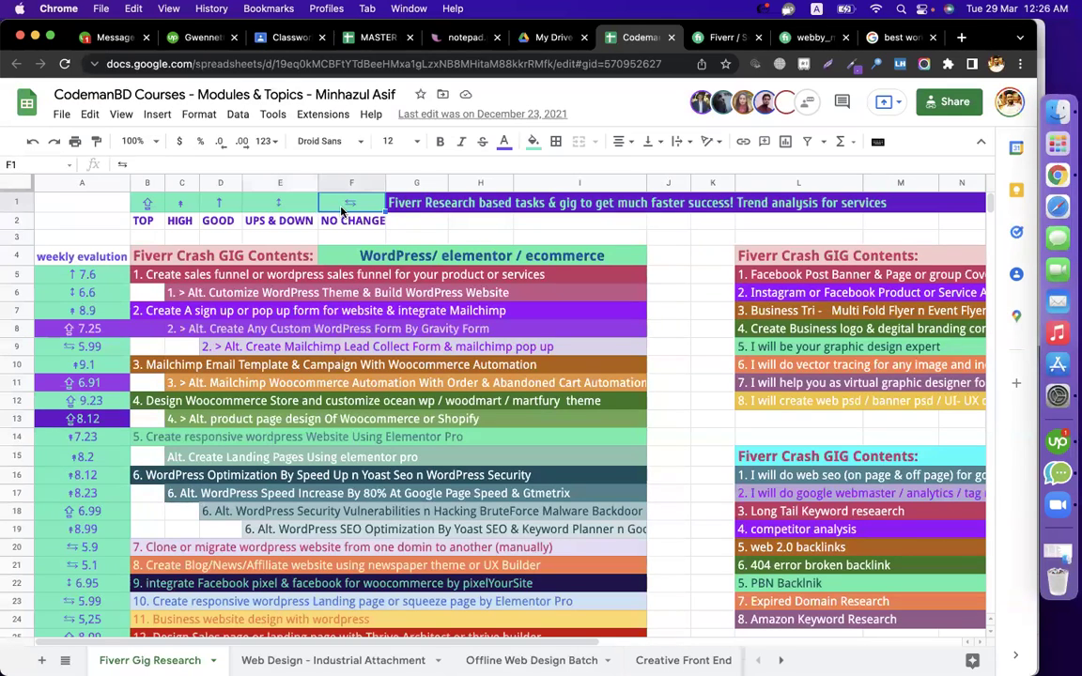
click(153, 204)
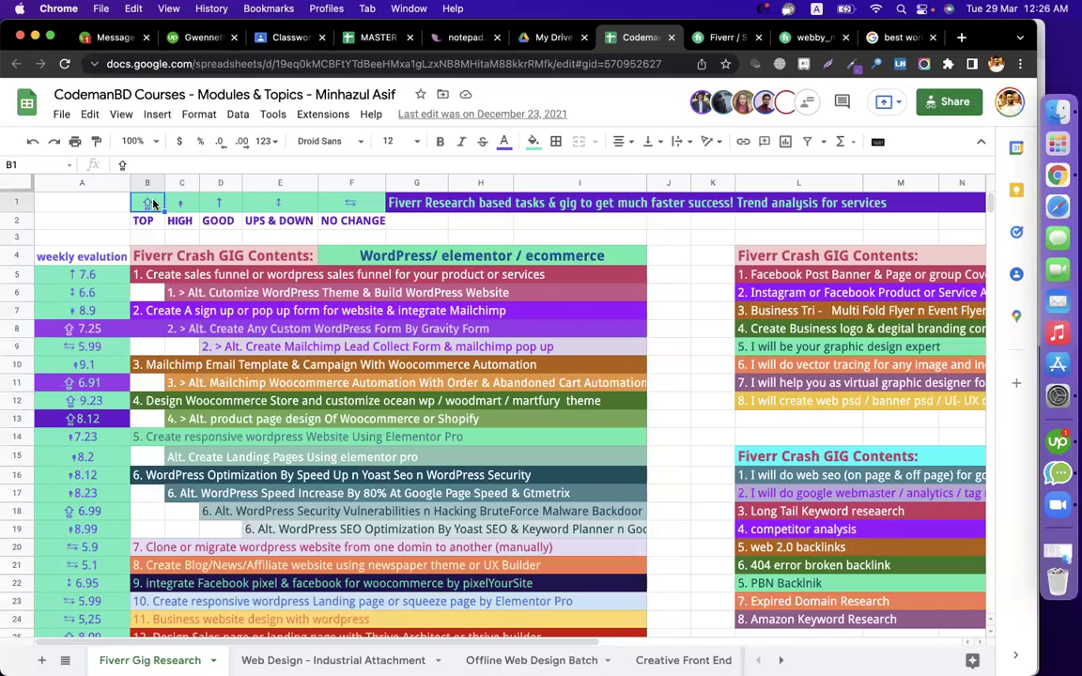
Switch to the Fiverr "wordpress website design" results and compare the listed gigs' reviews, seller levels and starting prices
click(713, 38)
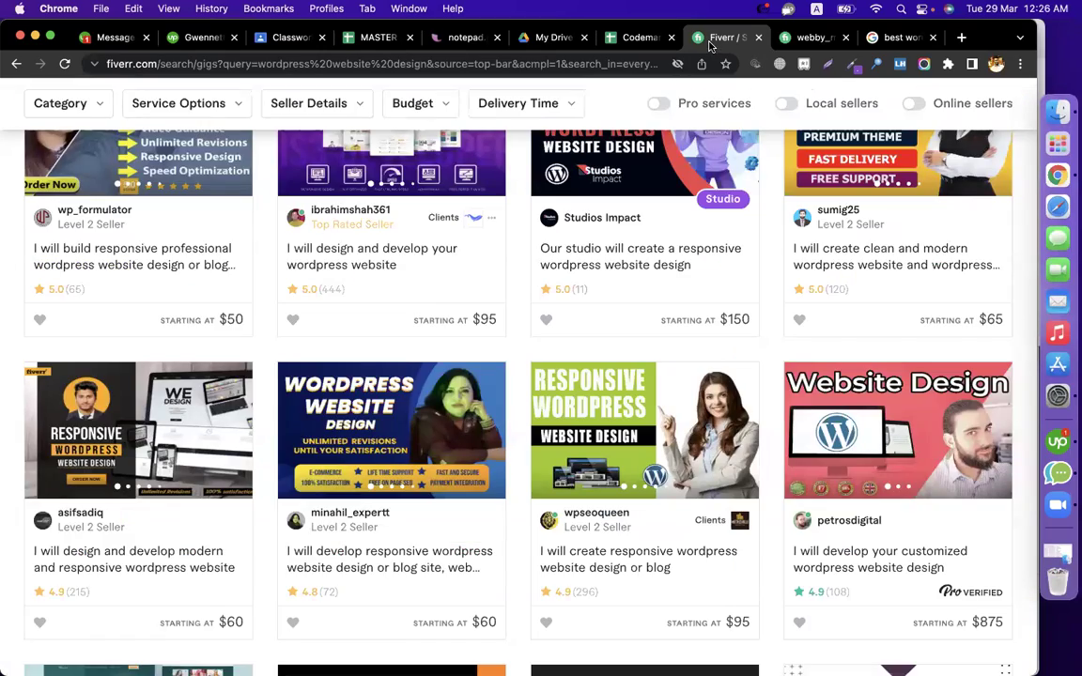
scroll(232, 436, down, 5)
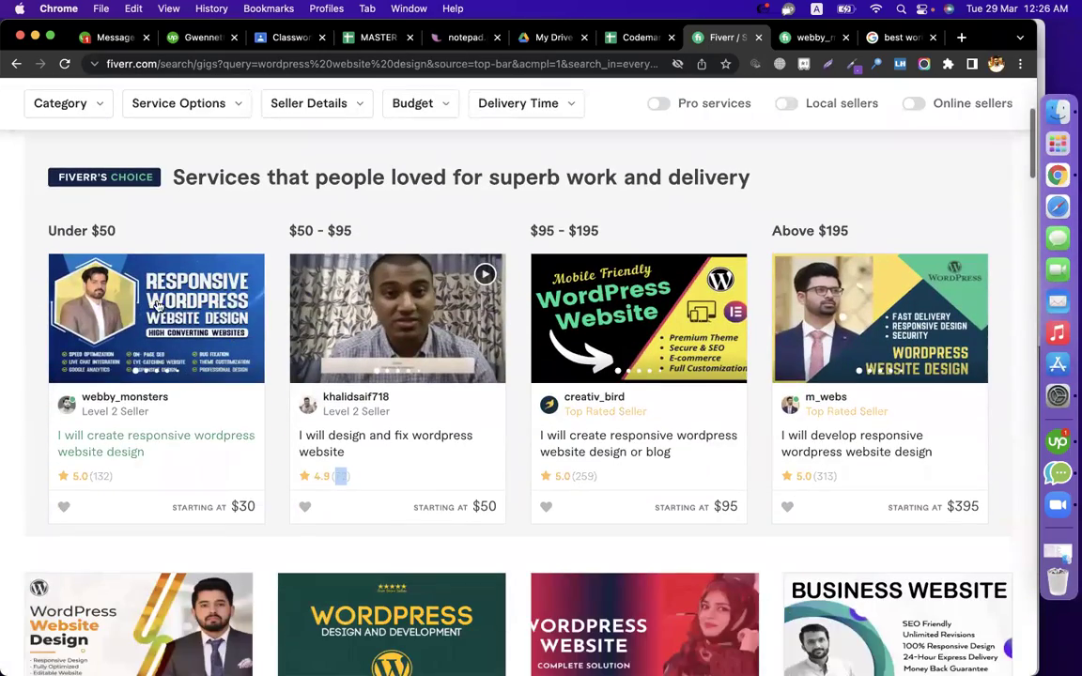
scroll(295, 414, down, 3)
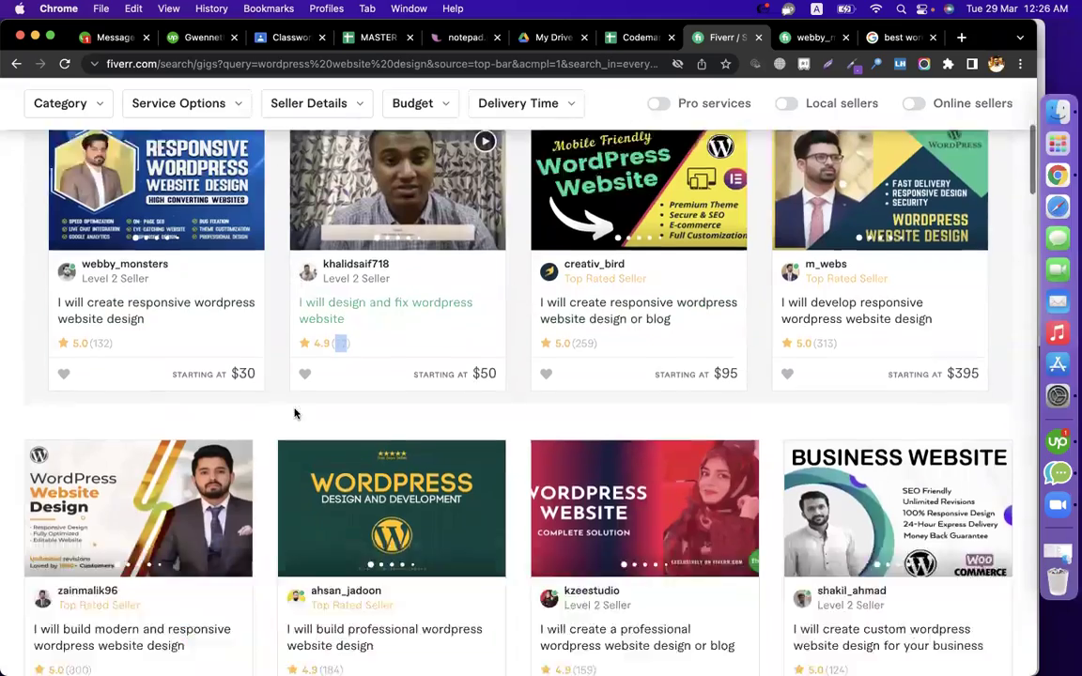
scroll(295, 414, down, 3)
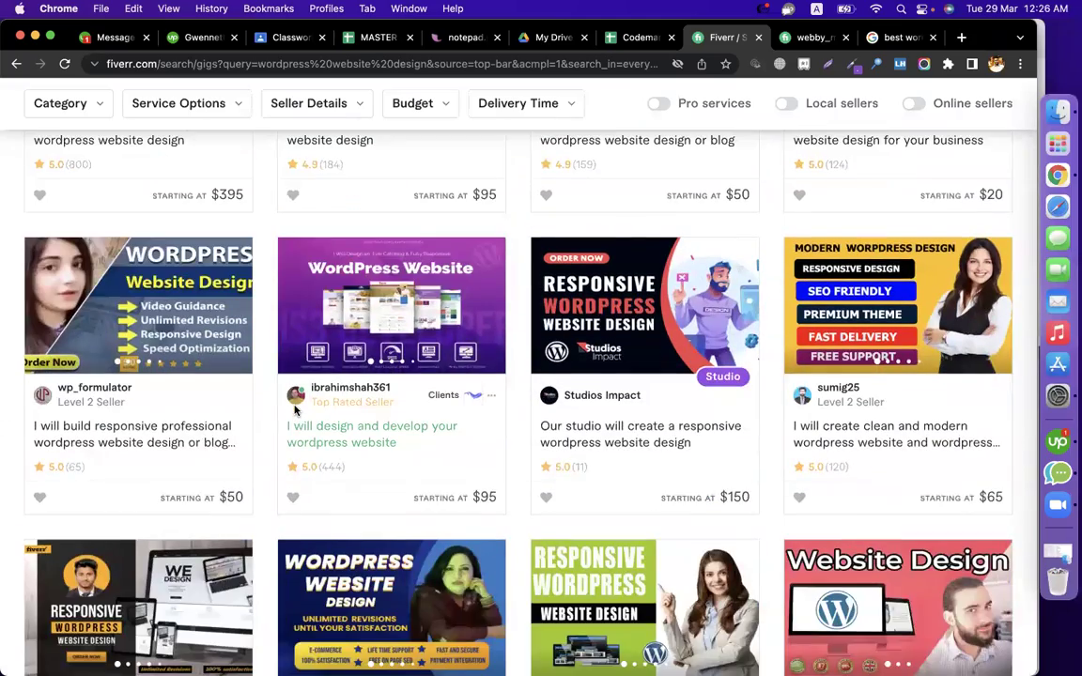
scroll(295, 411, up, 10)
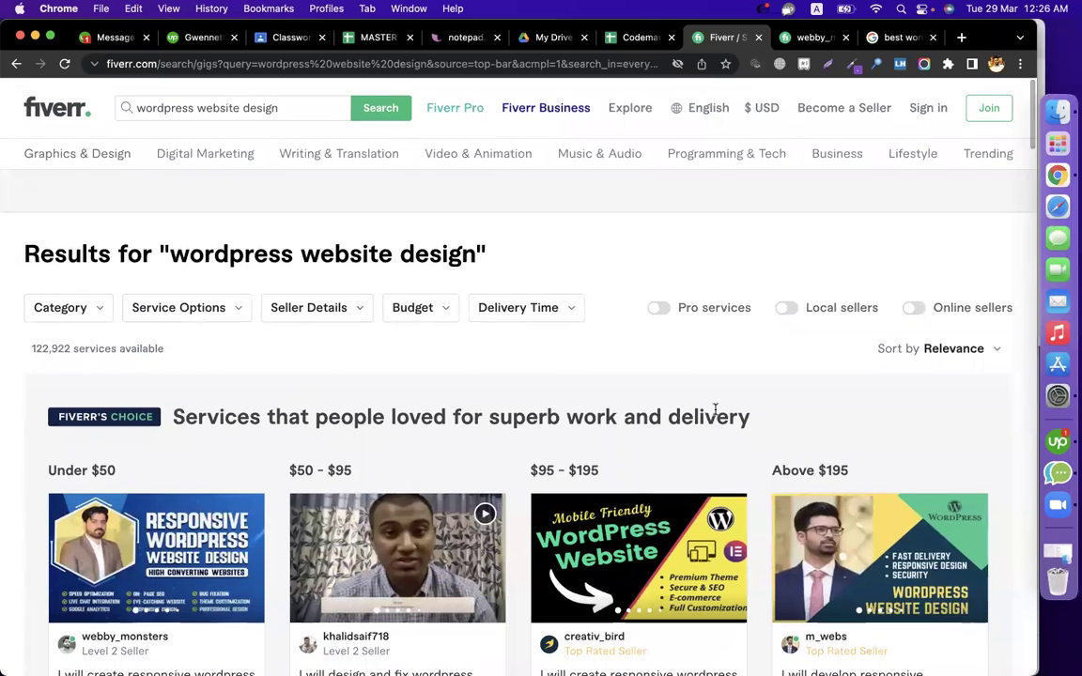
View the sorting options for the Fiverr results and turn the Online sellers filter on and off again
click(965, 355)
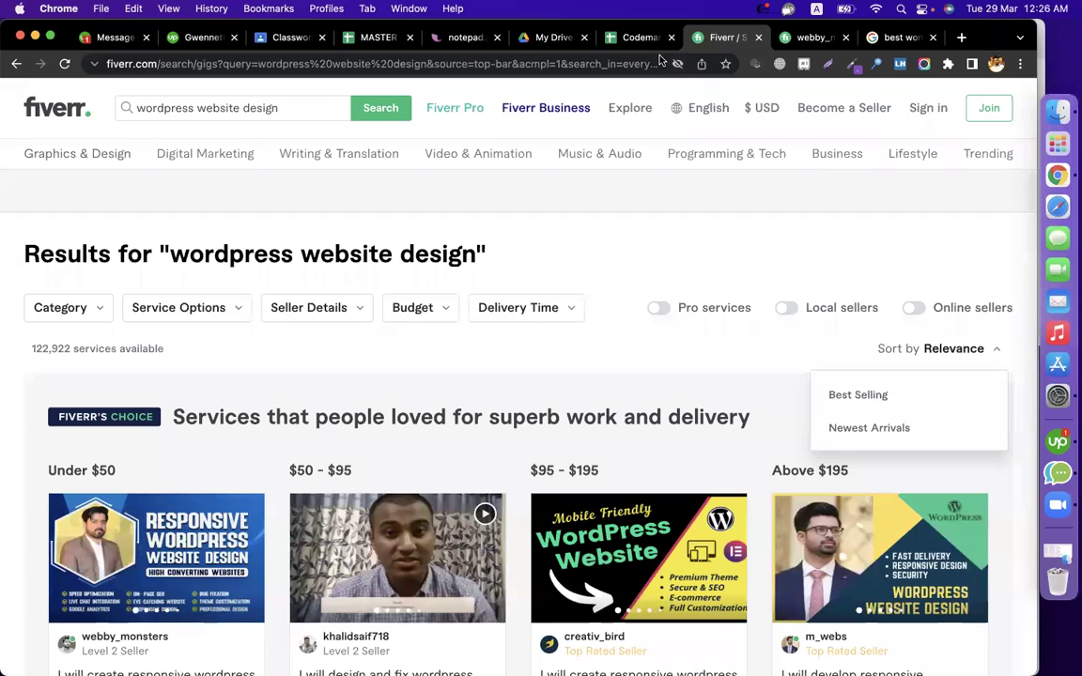
click(718, 308)
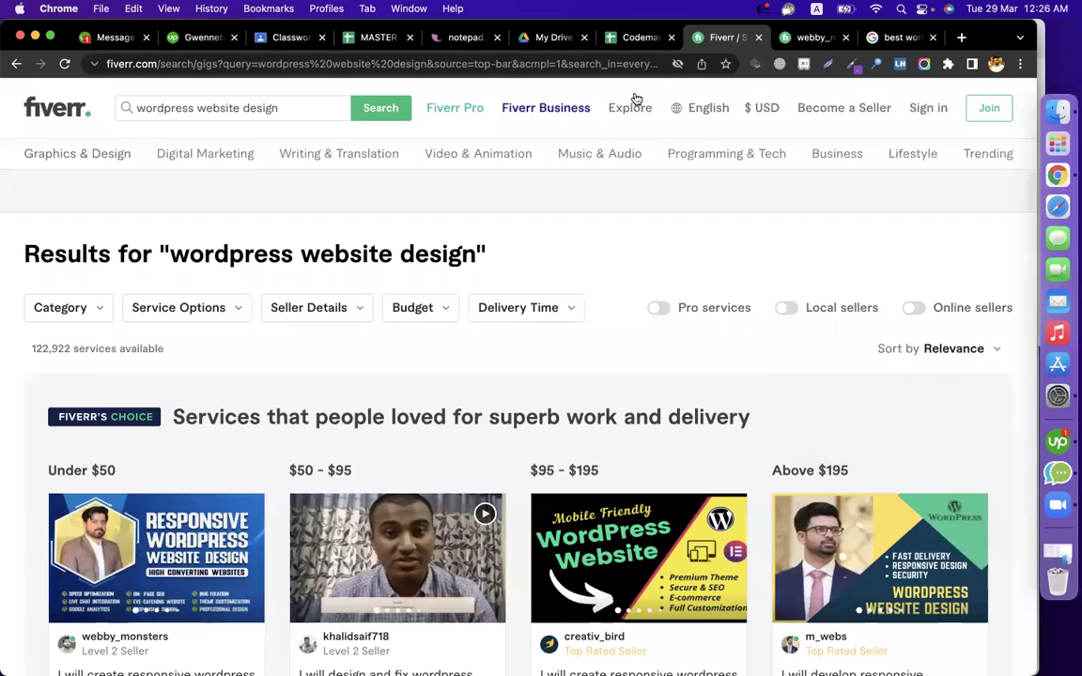
click(913, 308)
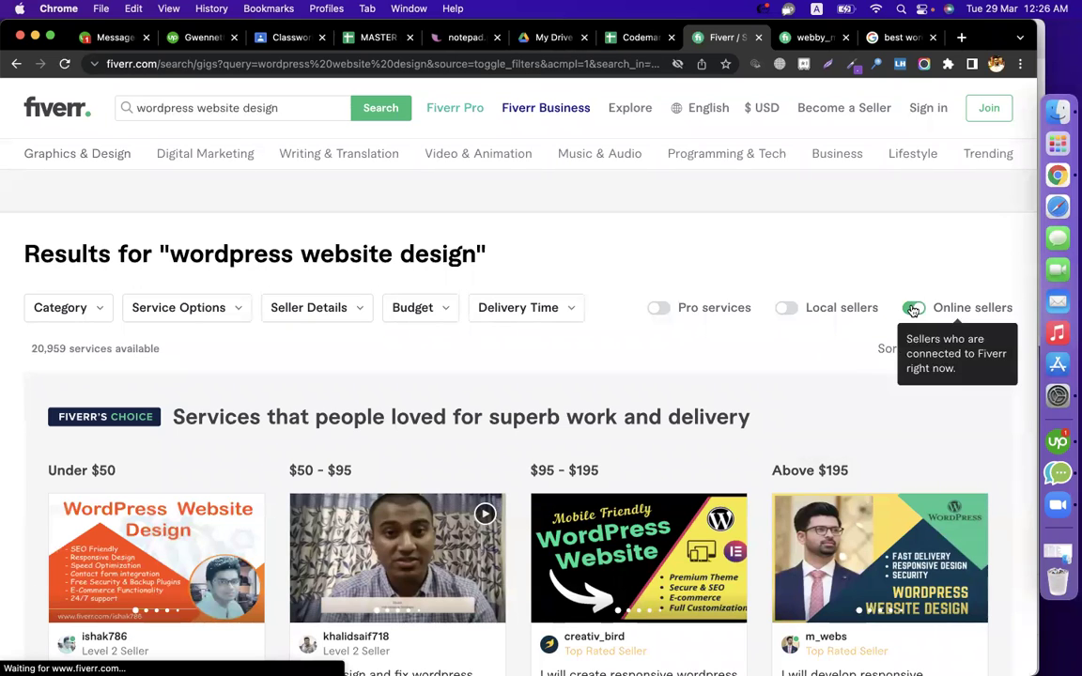
click(911, 308)
Return to the gig spreadsheet and go over the WordPress gig ideas and weekly scores down to row 25
click(642, 38)
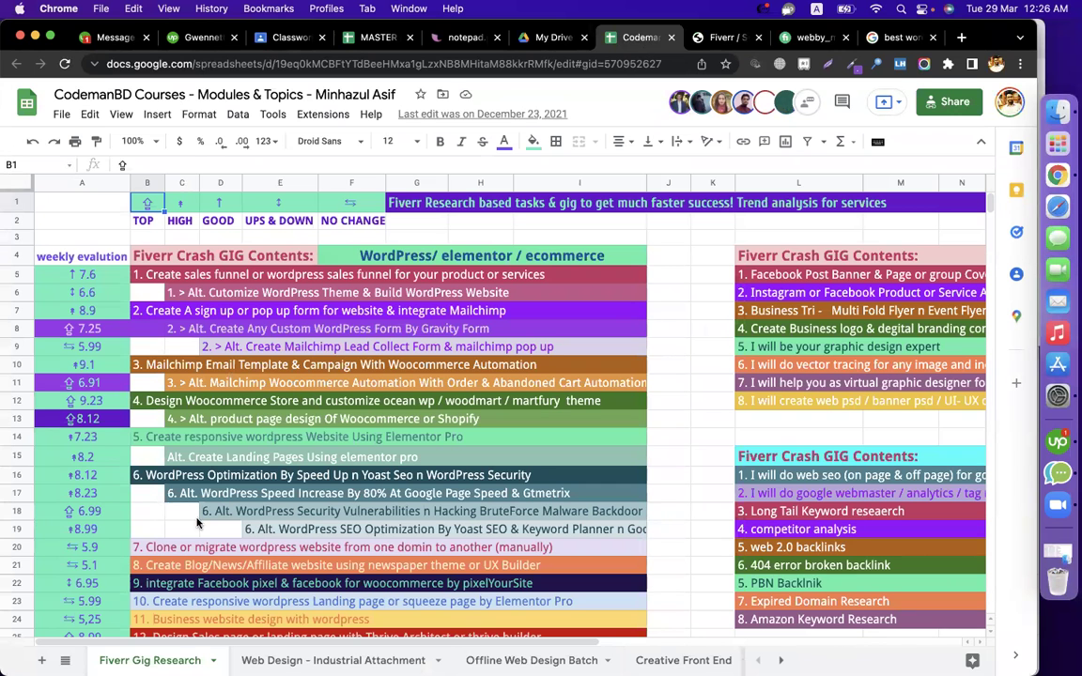
scroll(301, 510, down, 3)
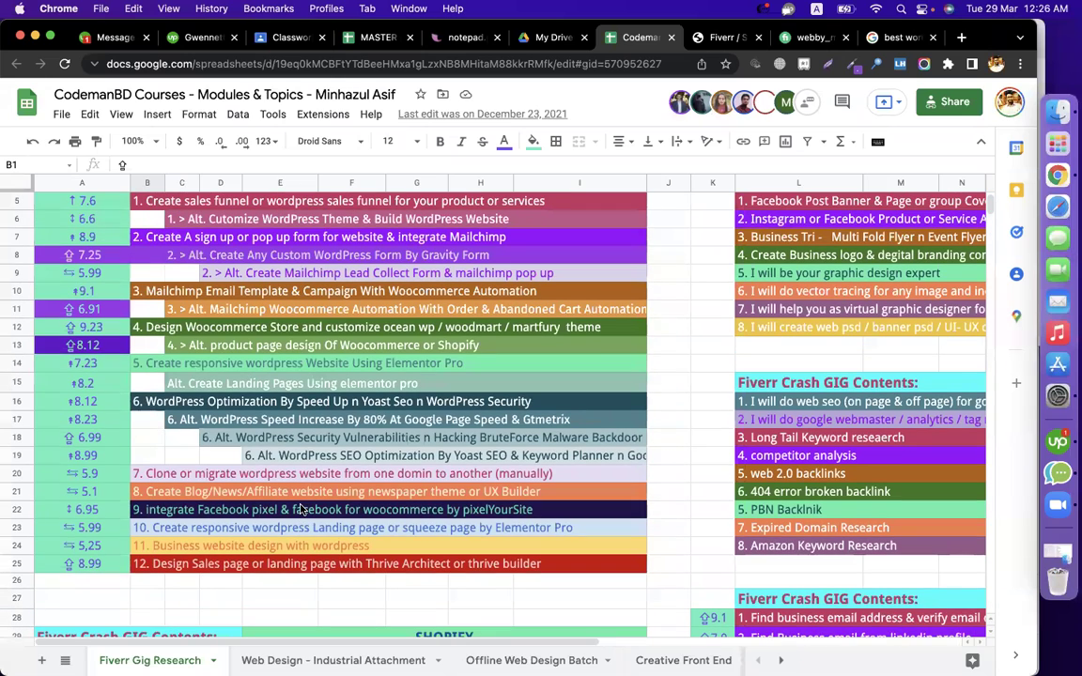
scroll(97, 524, up, 1)
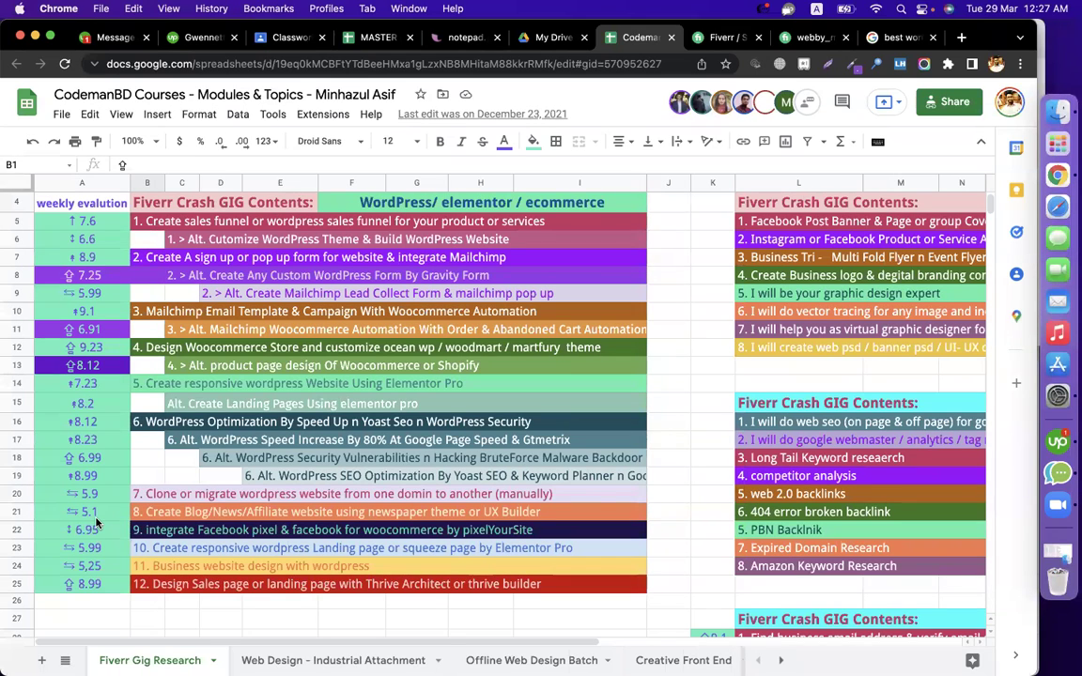
Go back to the Fiverr results and examine the number of services available for "wordpress website design"
key(ctrl+Tab)
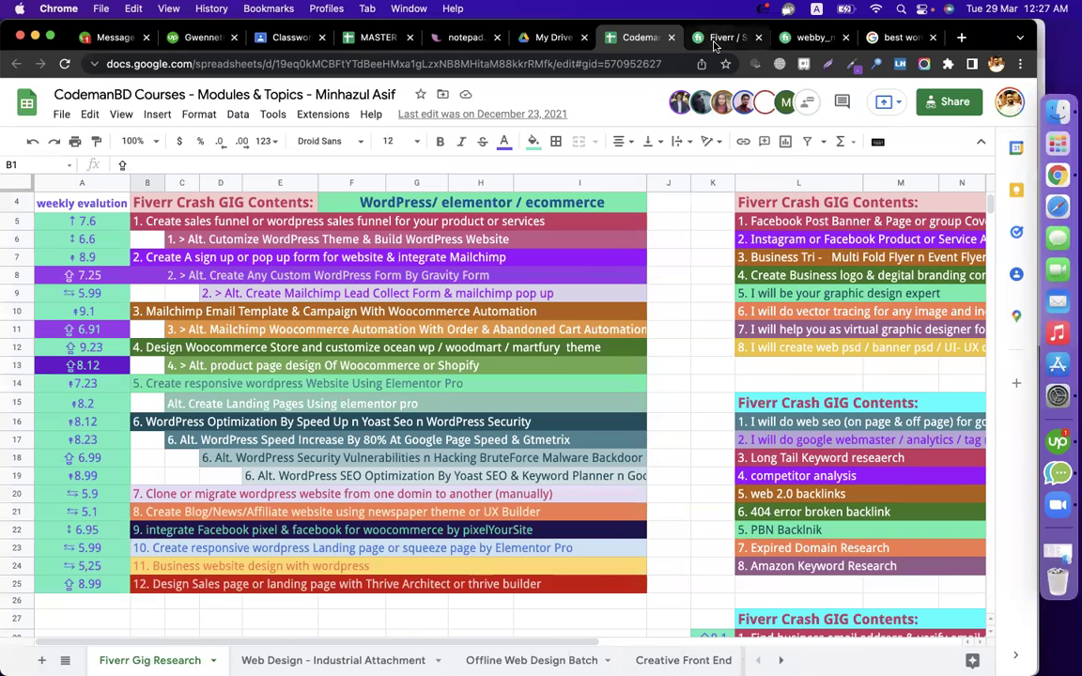
drag(72, 348, 30, 350)
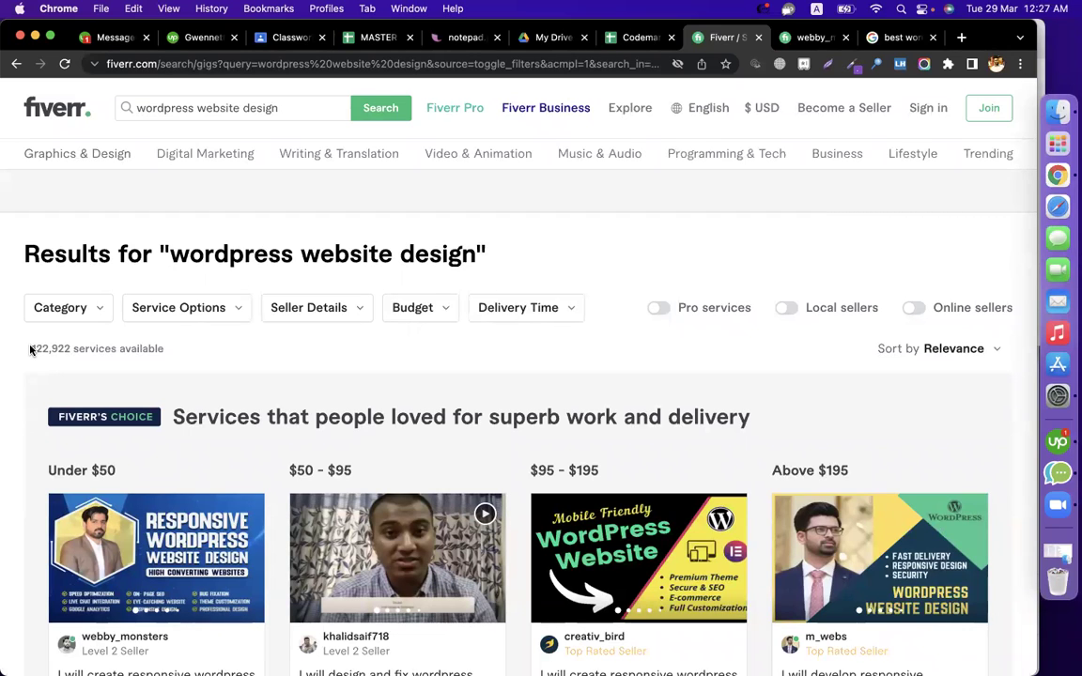
double_click(218, 108)
mouse_move(474, 161)
click(461, 203)
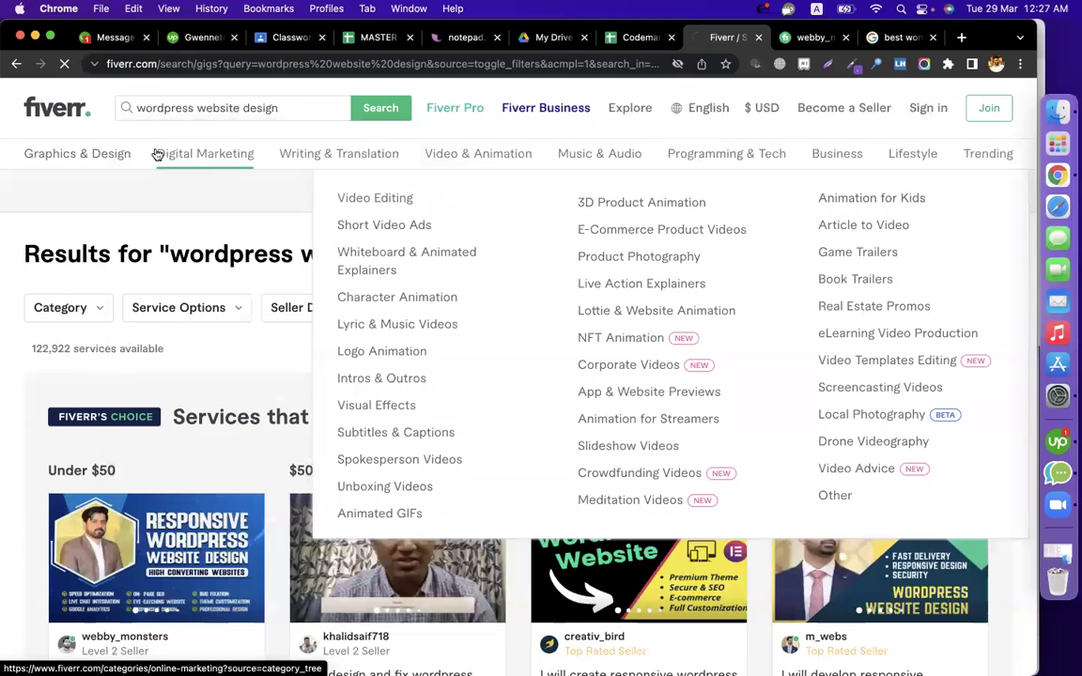
click(16, 63)
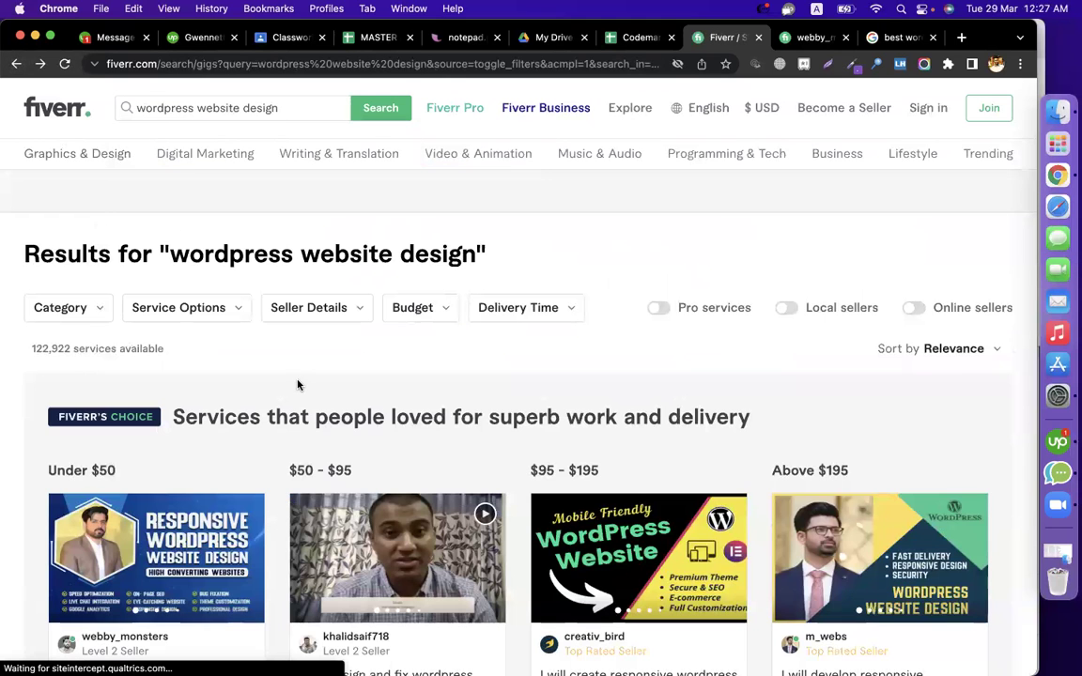
Search Fiverr for "woocommerce tax configure" and highlight the number of available services
triple_click(237, 107)
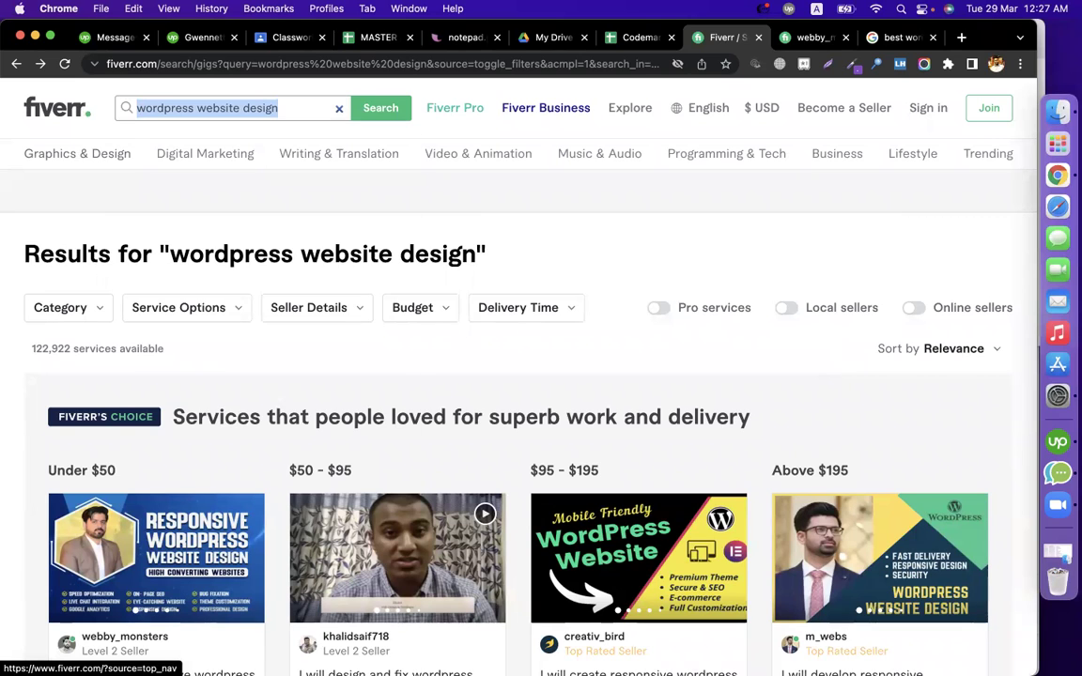
text(woocommerce ta)
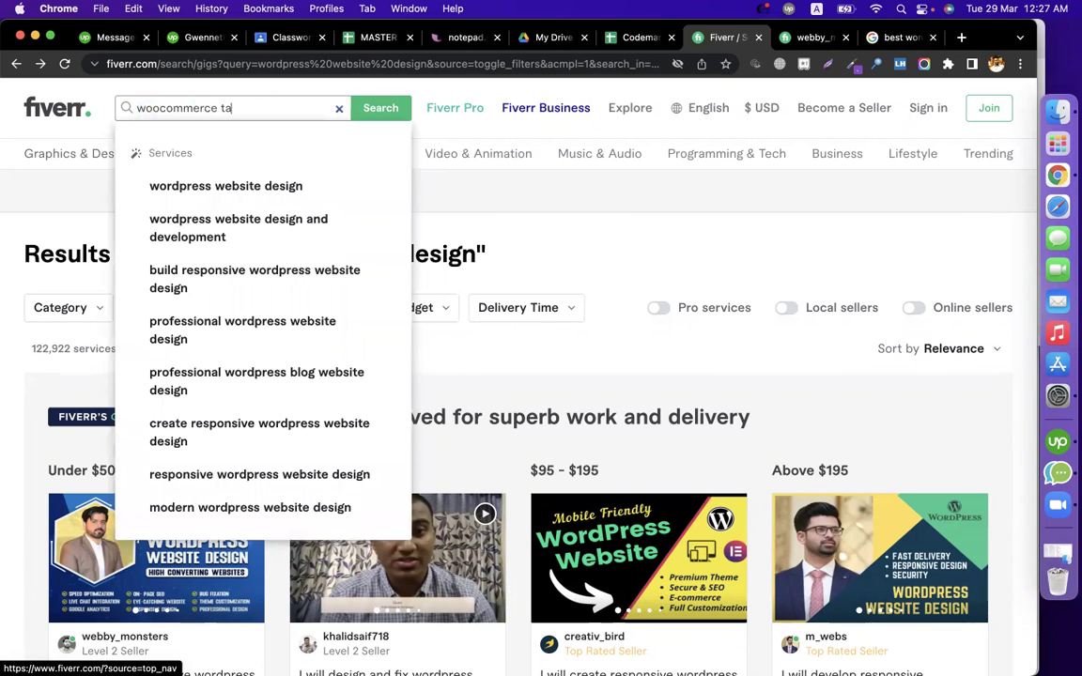
text(x configure)
key(Return)
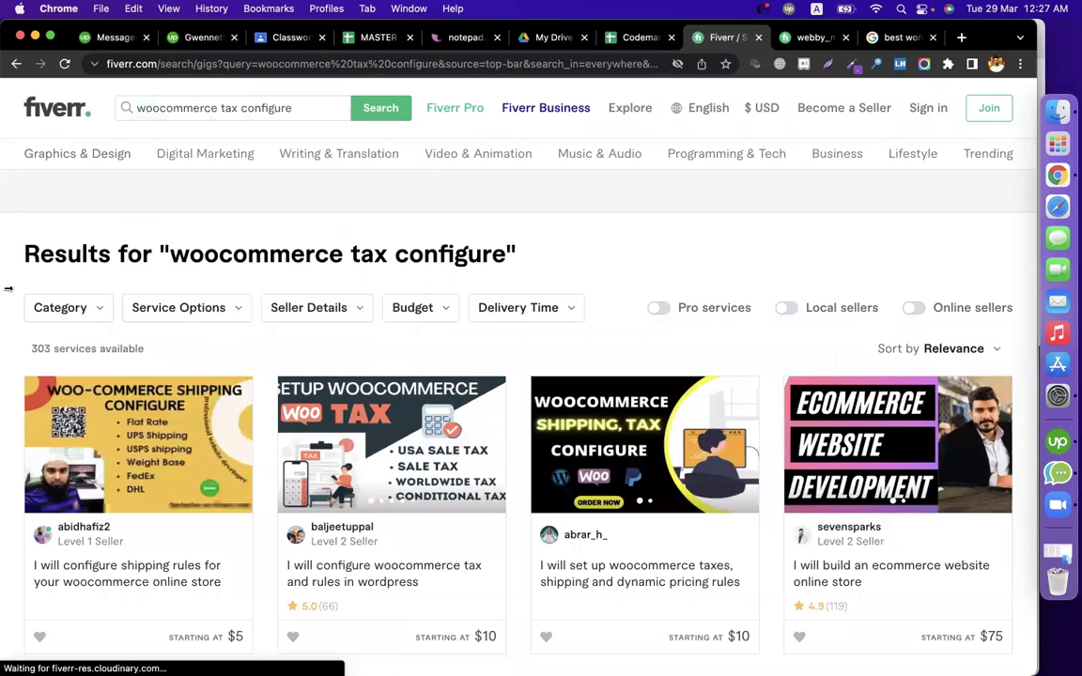
drag(50, 345, 18, 348)
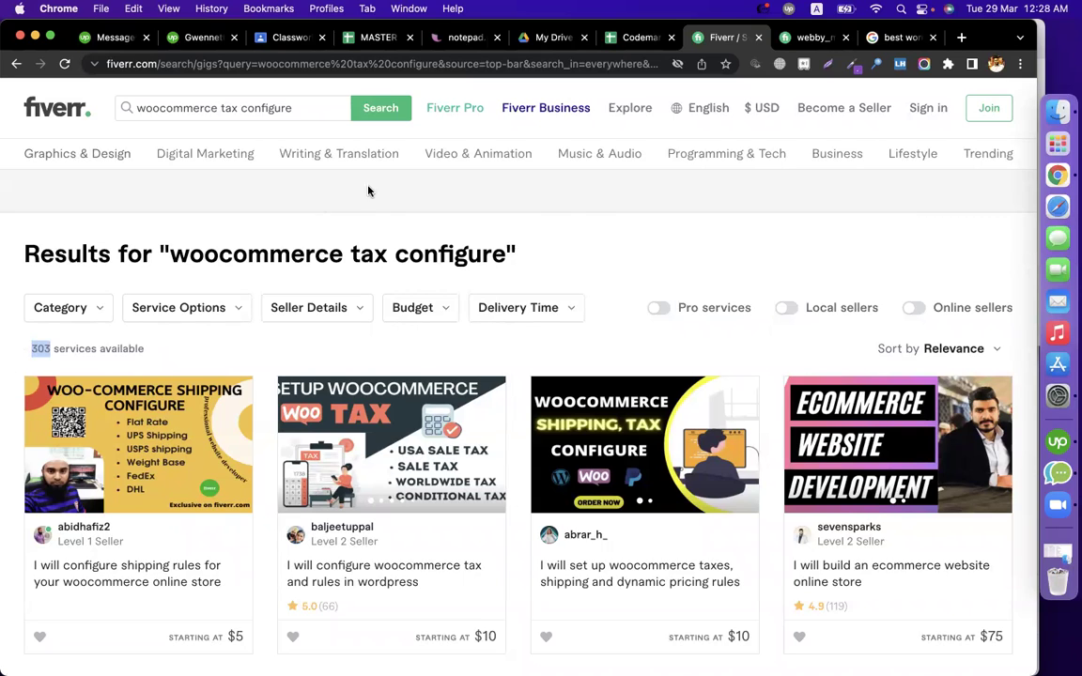
Search Fiverr for "dokan pro" and look over the gigs found
click(293, 111)
text(dokan pro)
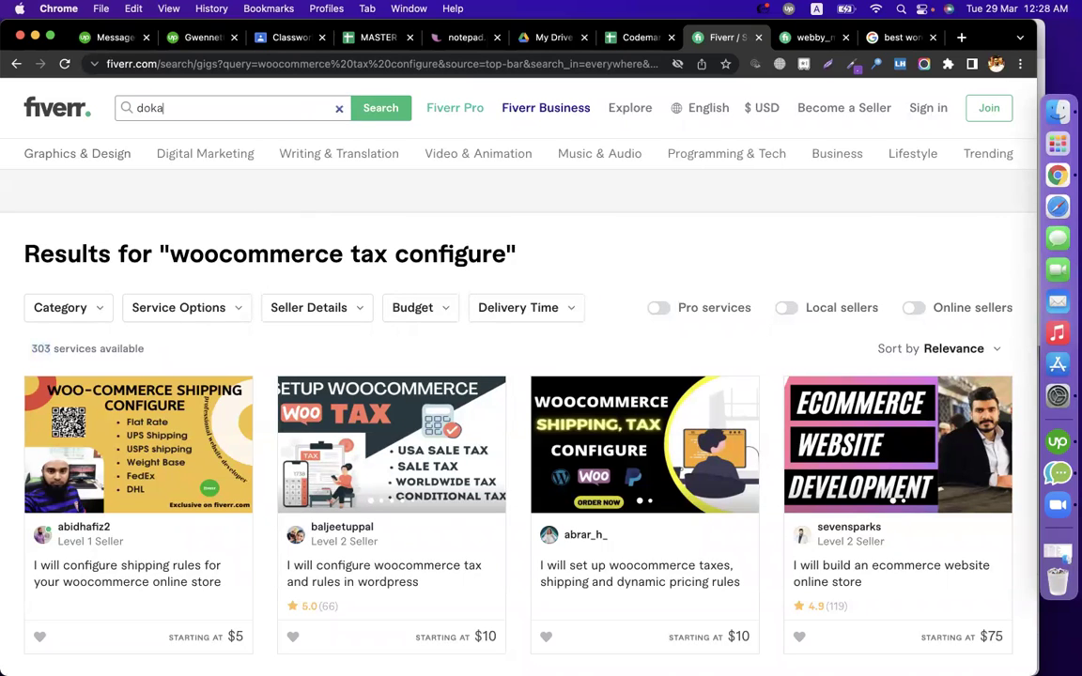
key(Return)
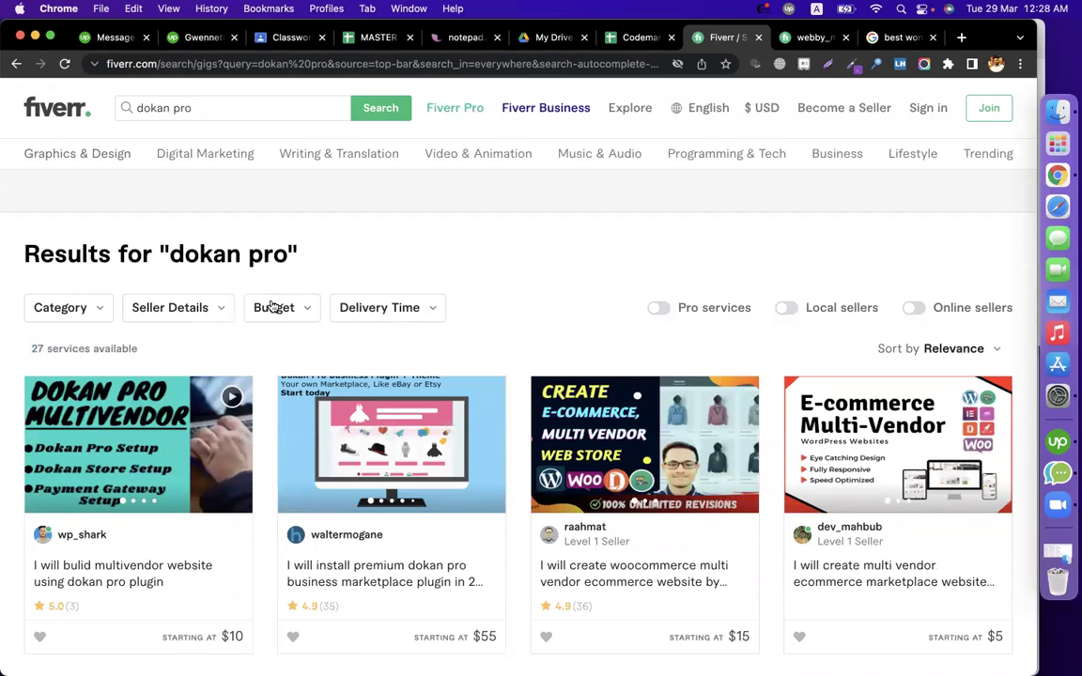
scroll(272, 305, down, 5)
scroll(273, 305, up, 5)
Return to the gig spreadsheet and copy the WordPress/elementor/ecommerce gig list in B5:I25
click(610, 40)
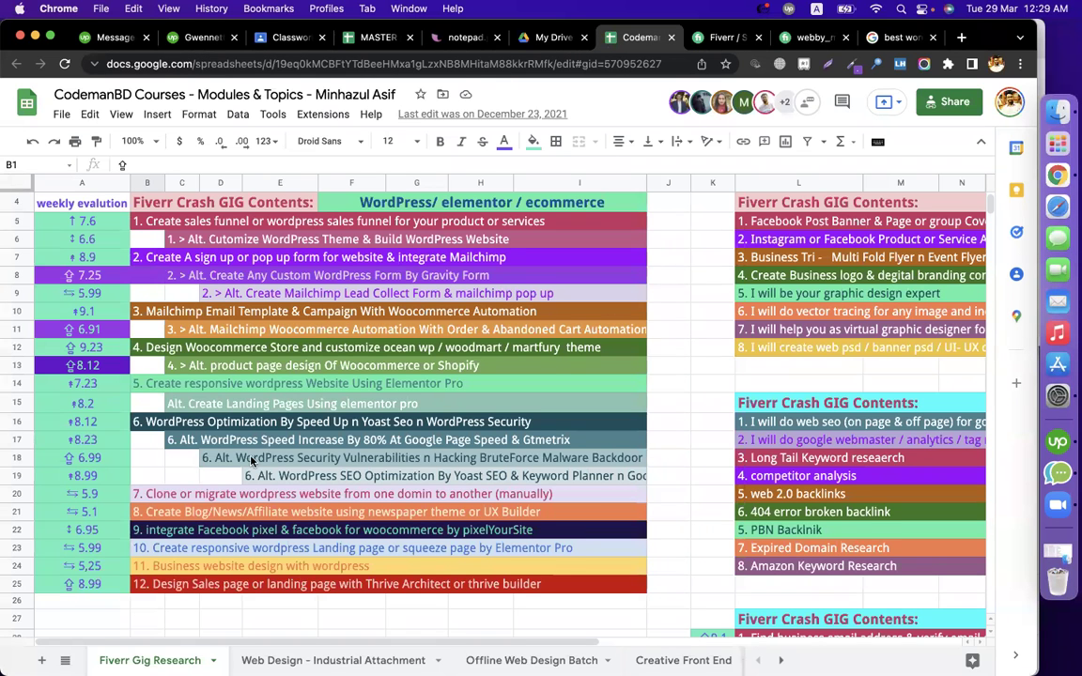
scroll(251, 460, down, 5)
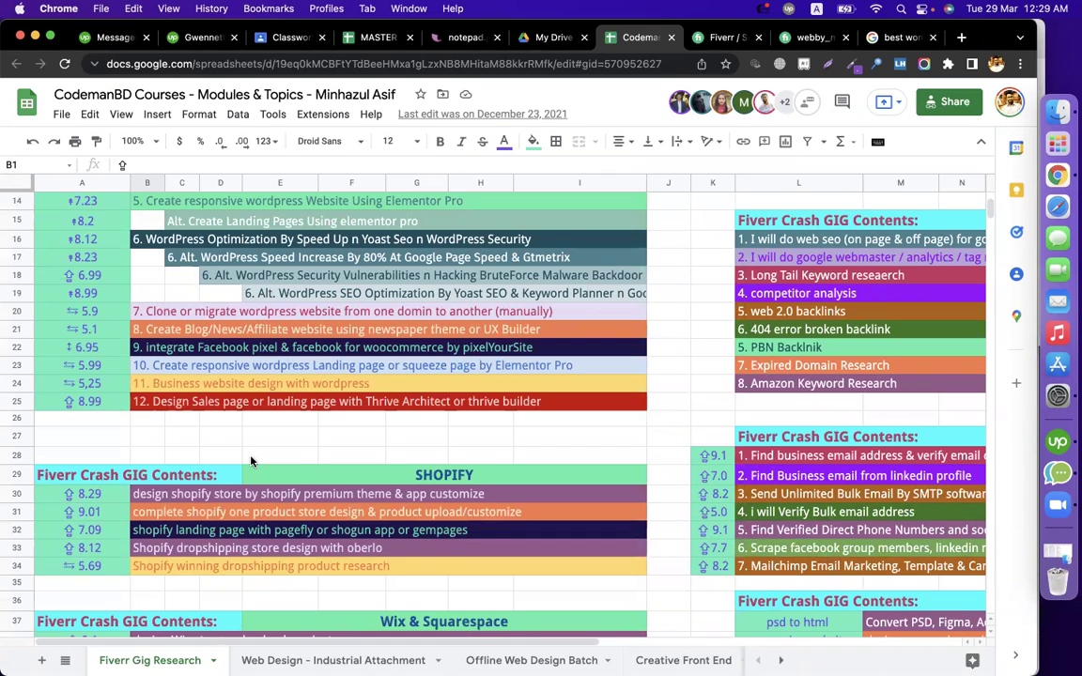
scroll(251, 460, up, 4)
scroll(250, 460, up, 3)
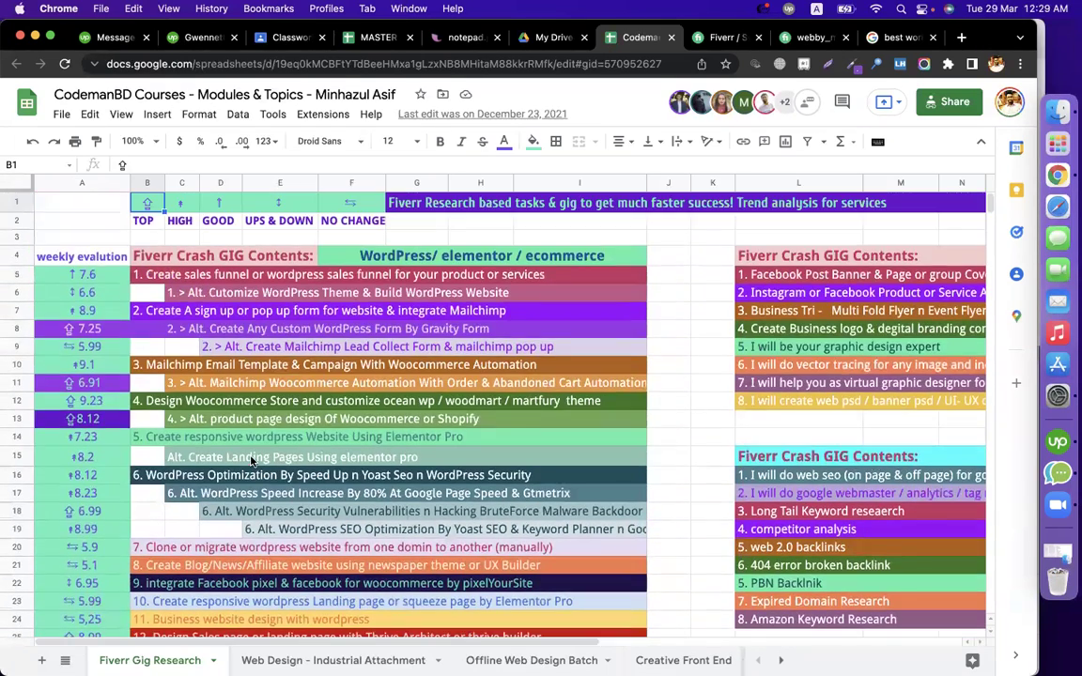
click(165, 276)
drag(165, 275, 161, 507)
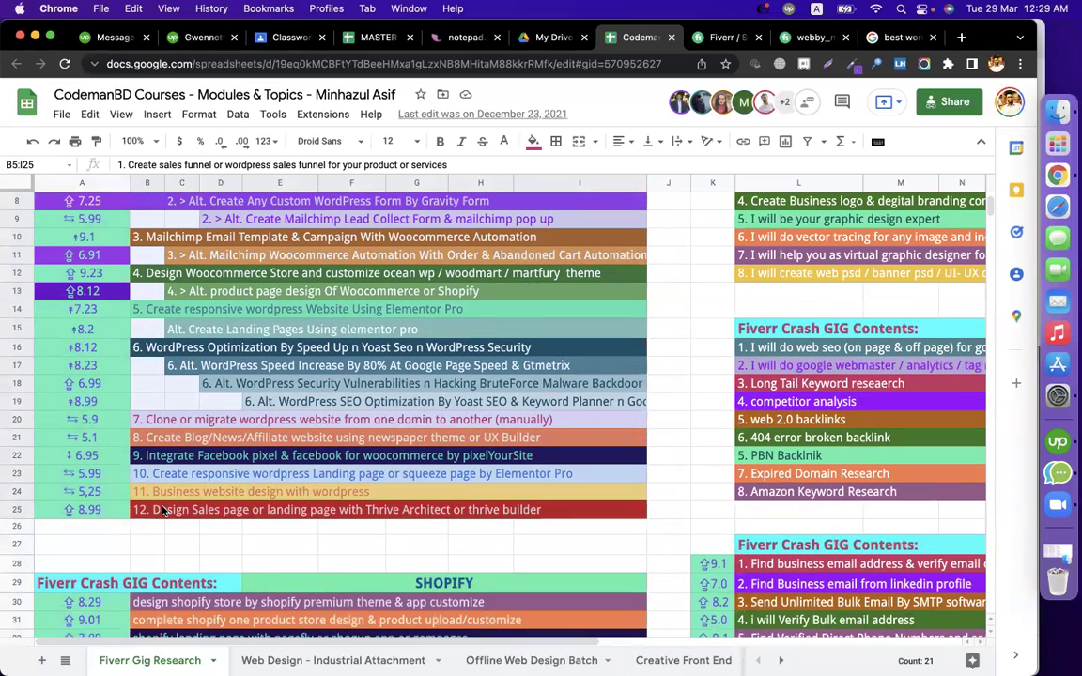
key(cmd+c)
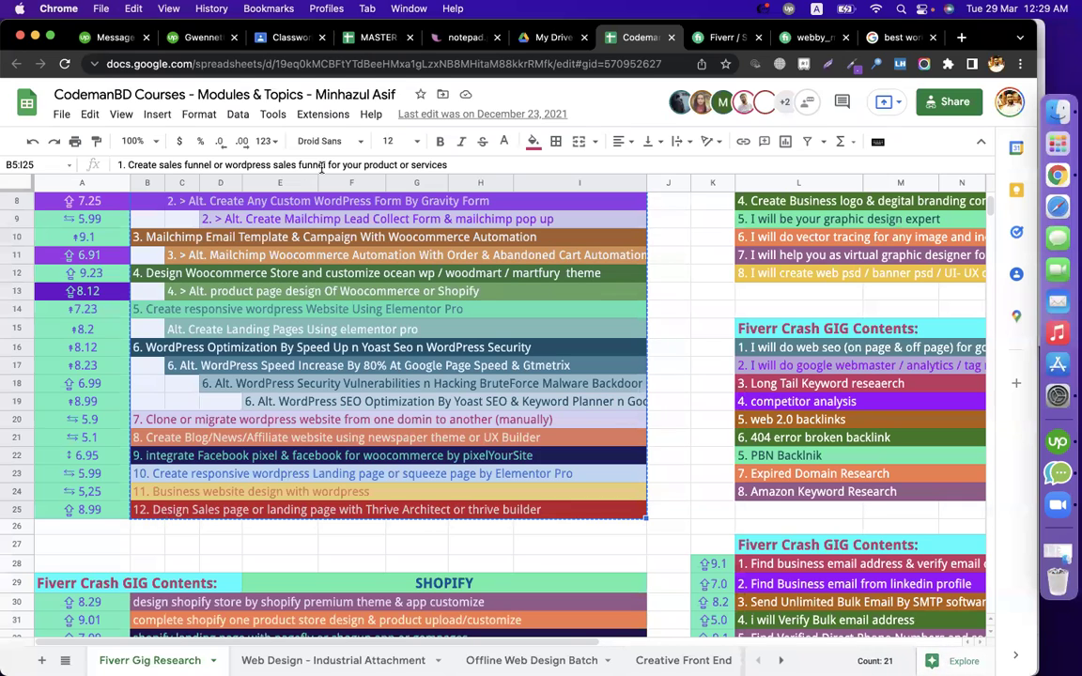
In Google Classroom, create a material titled "wordpress & ecommerce gig list" and paste the copied gig list as its description
click(291, 38)
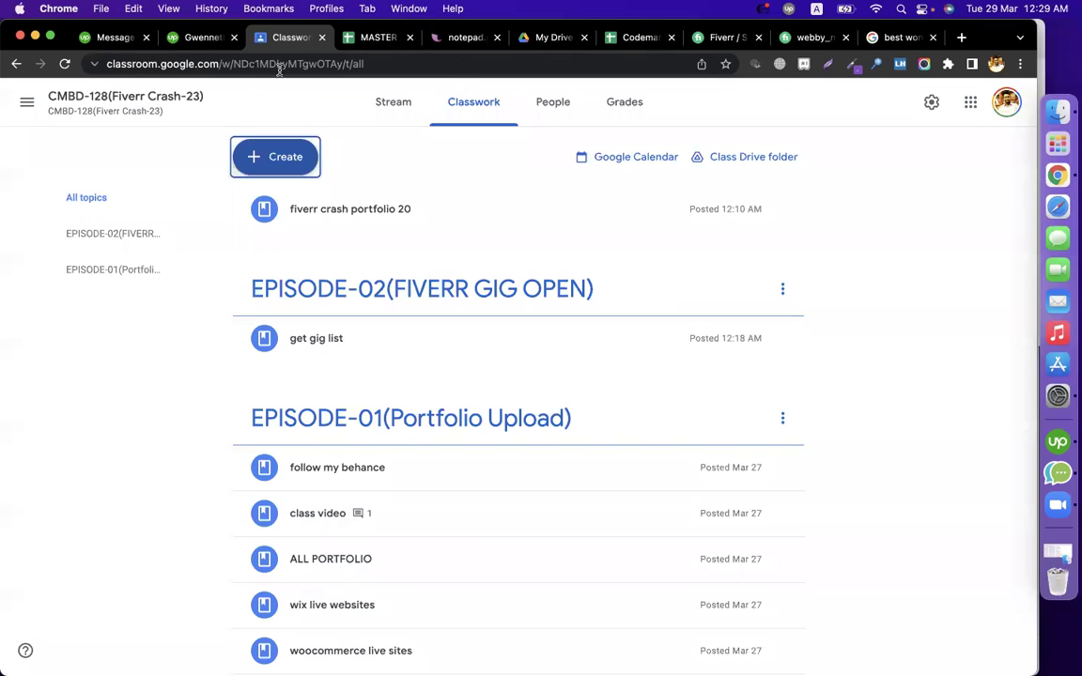
click(277, 160)
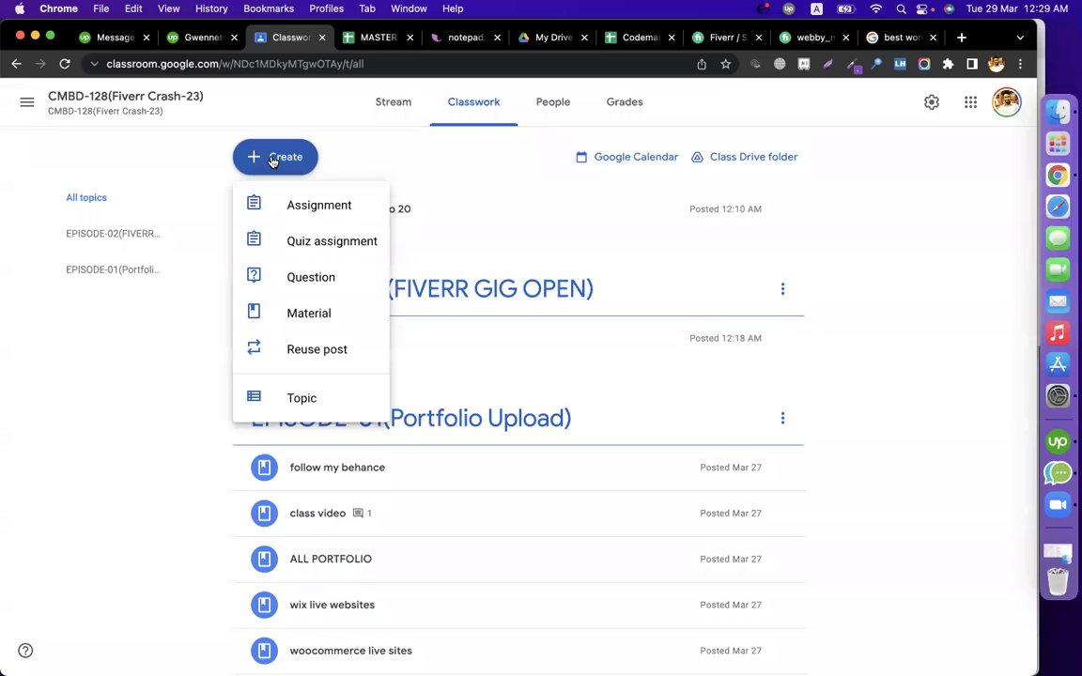
click(294, 323)
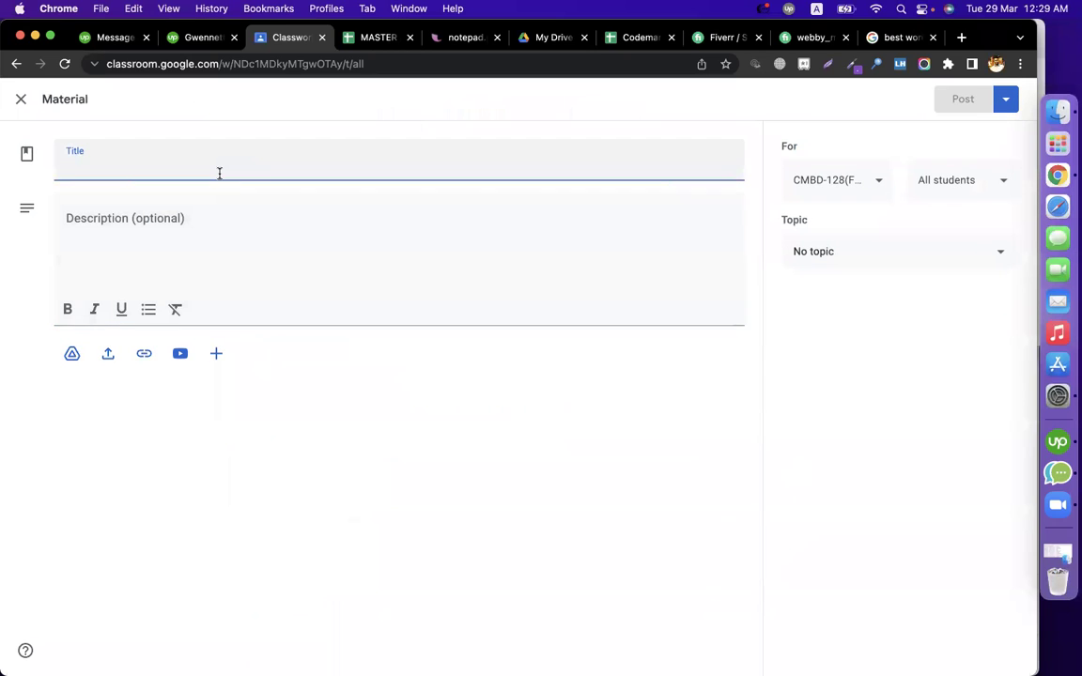
text(wordpress)
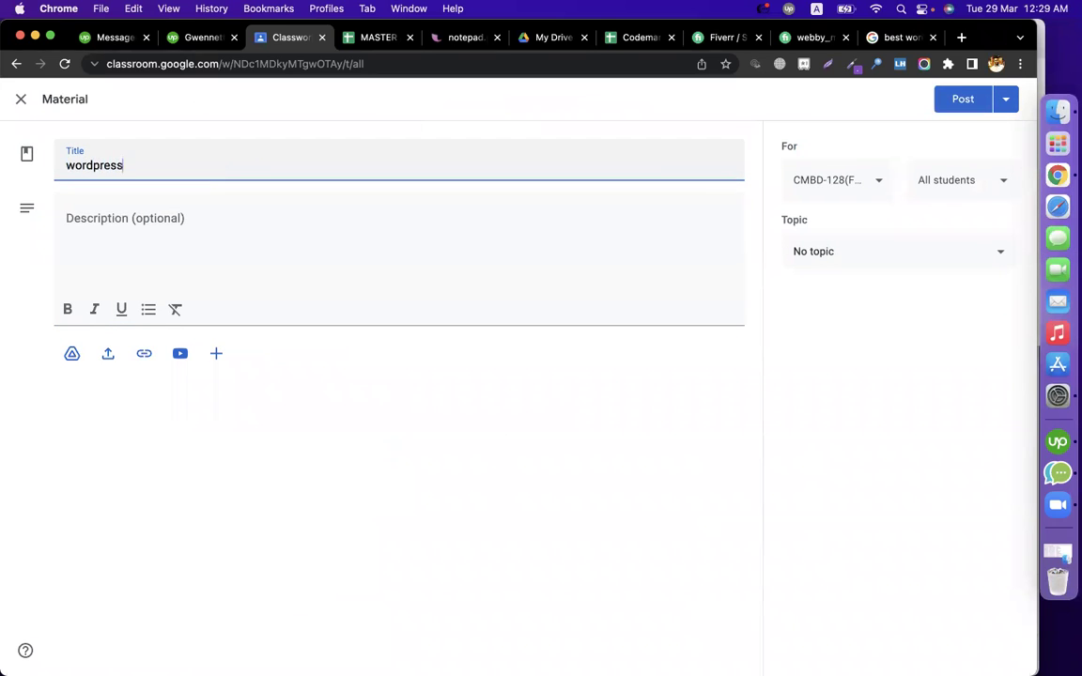
text( & ecommerce gig list)
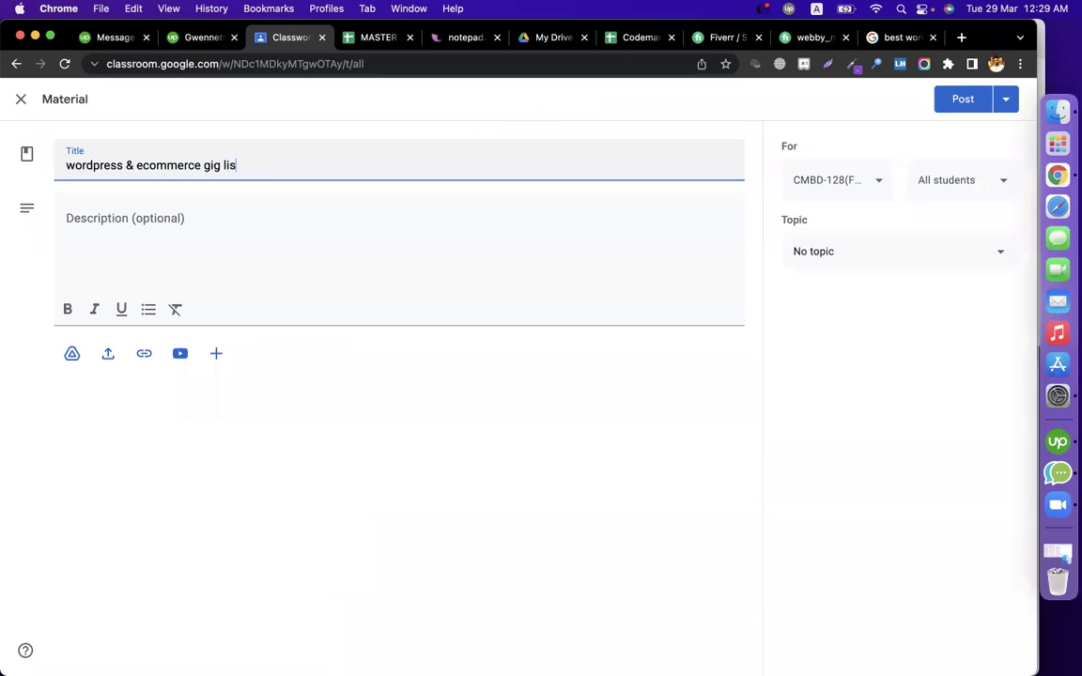
click(212, 234)
key(super+v)
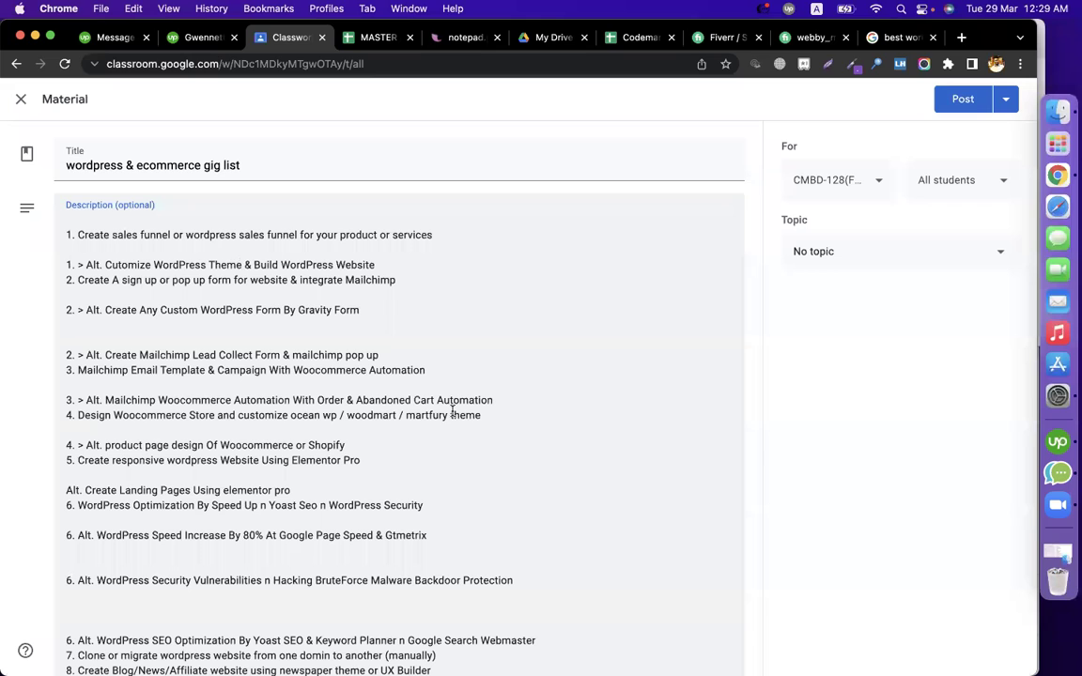
Assign the material to the topic EPISODE-02(FIVERR GIG OPEN) and post it
click(852, 263)
click(849, 366)
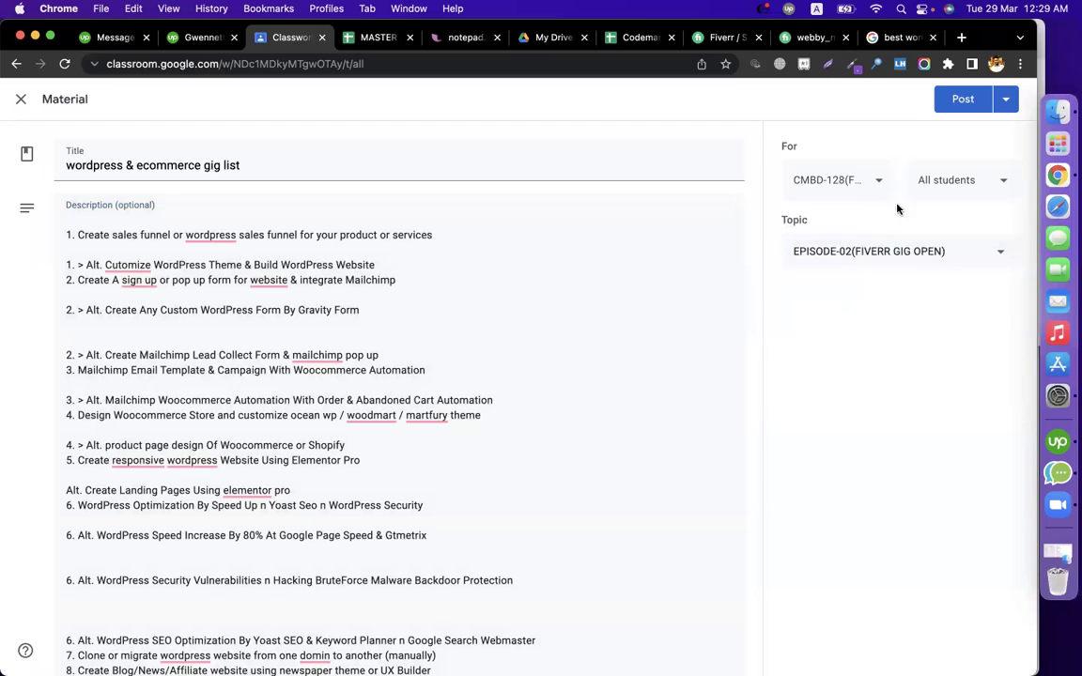
click(962, 98)
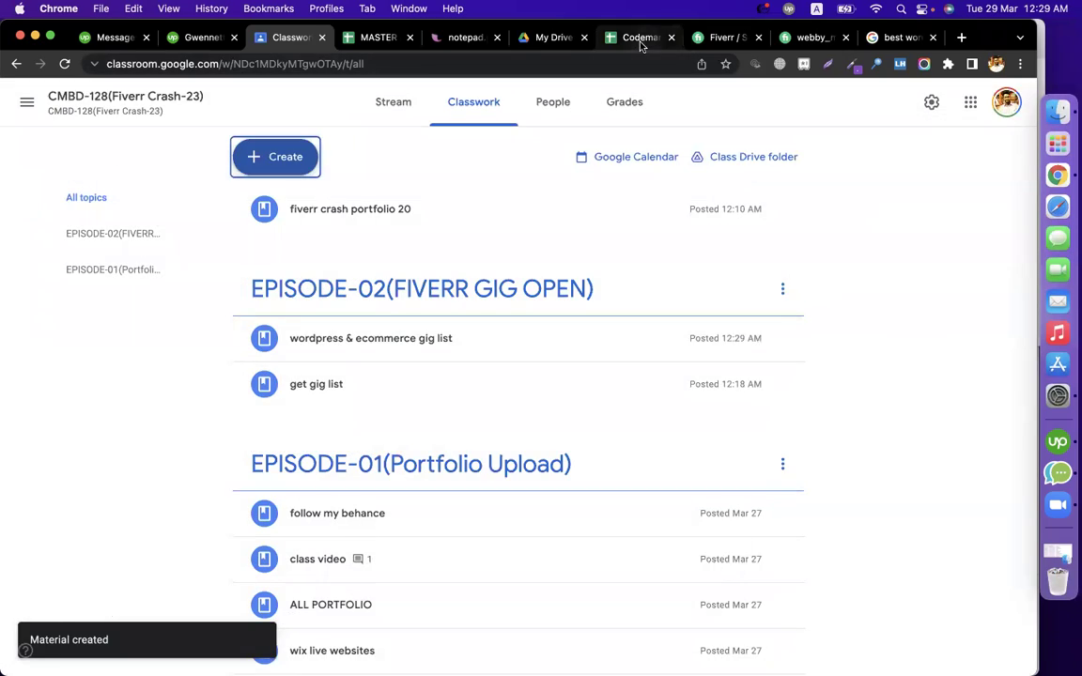
Switch to the gig spreadsheet and go through the Shopify gigs in rows 30 to 34 one by one
click(635, 37)
scroll(444, 438, down, 5)
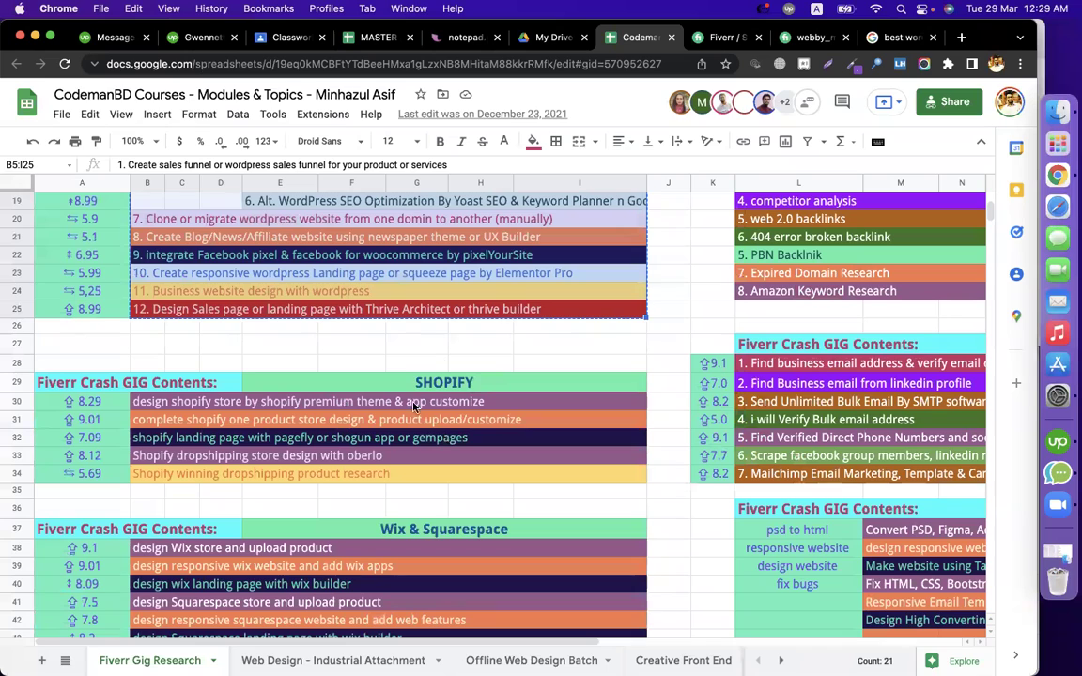
click(398, 364)
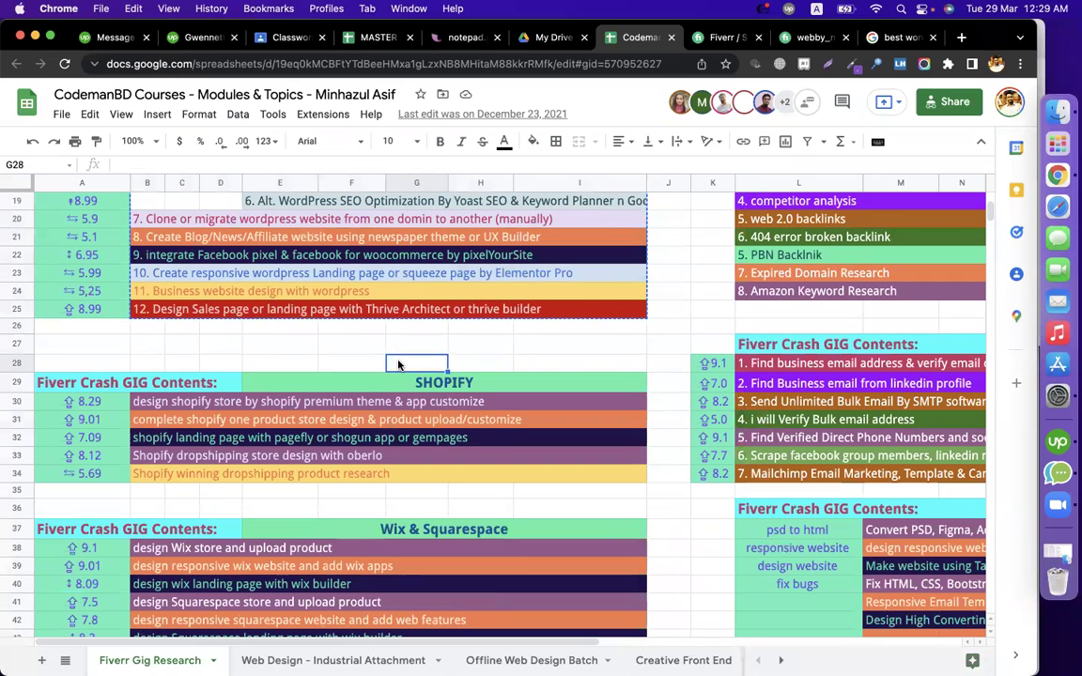
click(186, 404)
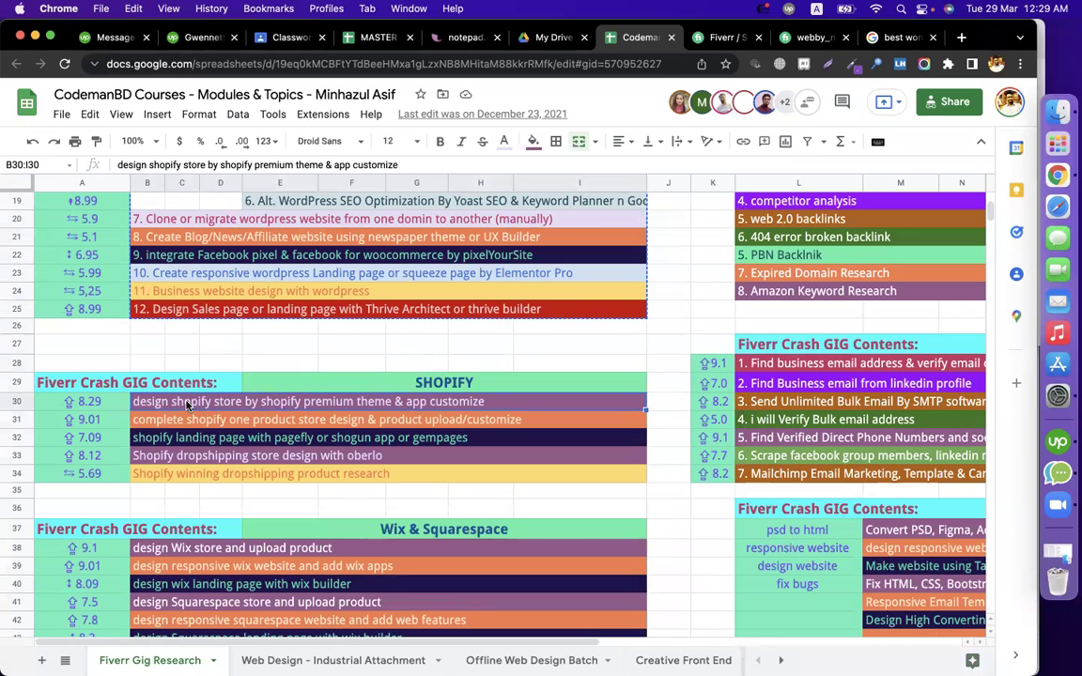
click(184, 424)
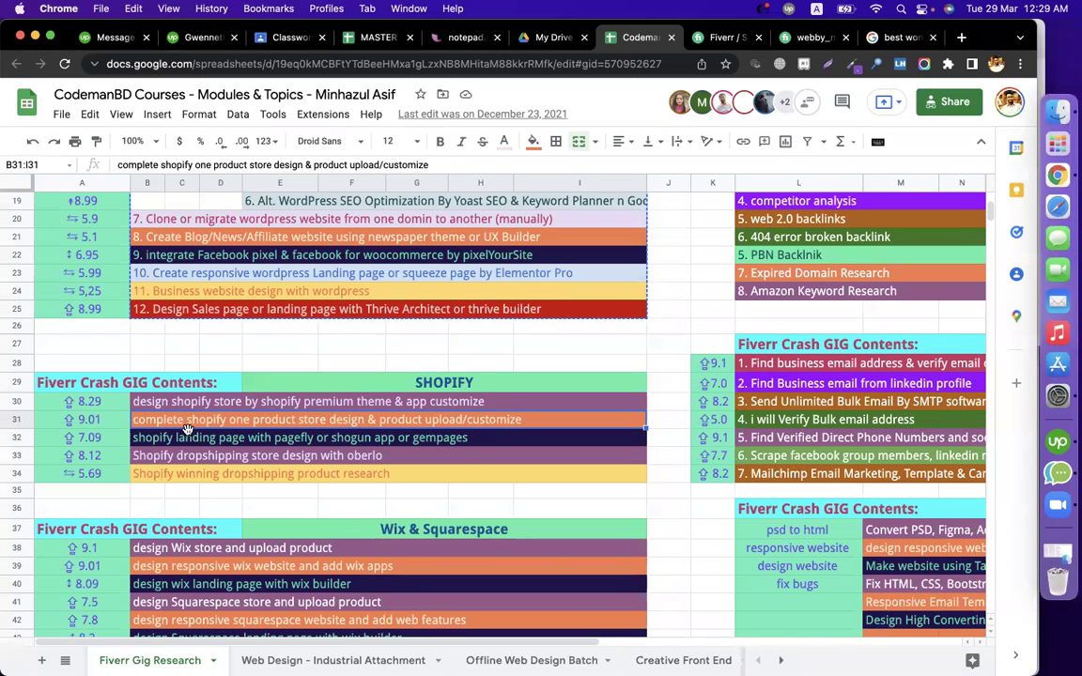
click(190, 440)
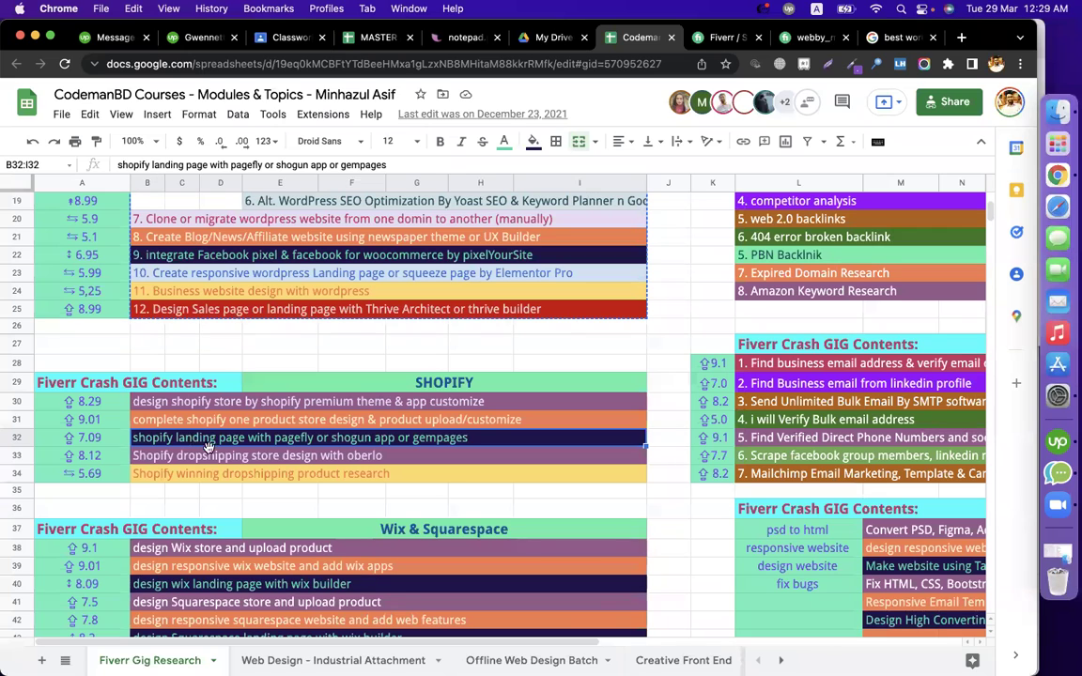
click(210, 459)
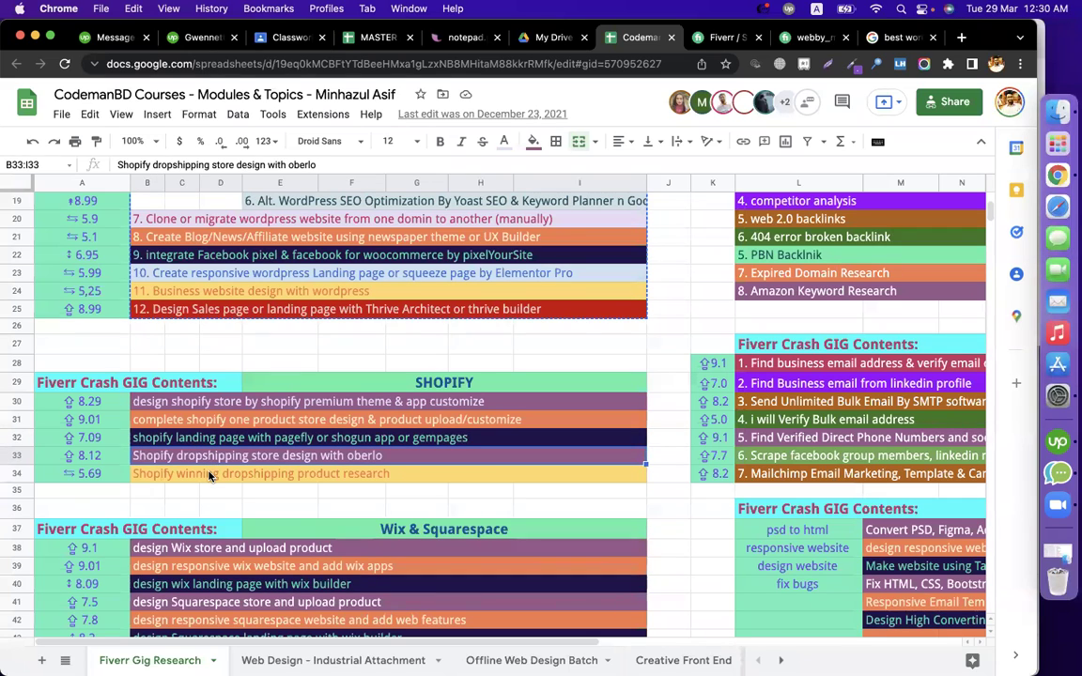
click(210, 476)
Copy the Shopify gig list in B30:I34
click(205, 402)
drag(204, 402, 200, 474)
key(cmd+c)
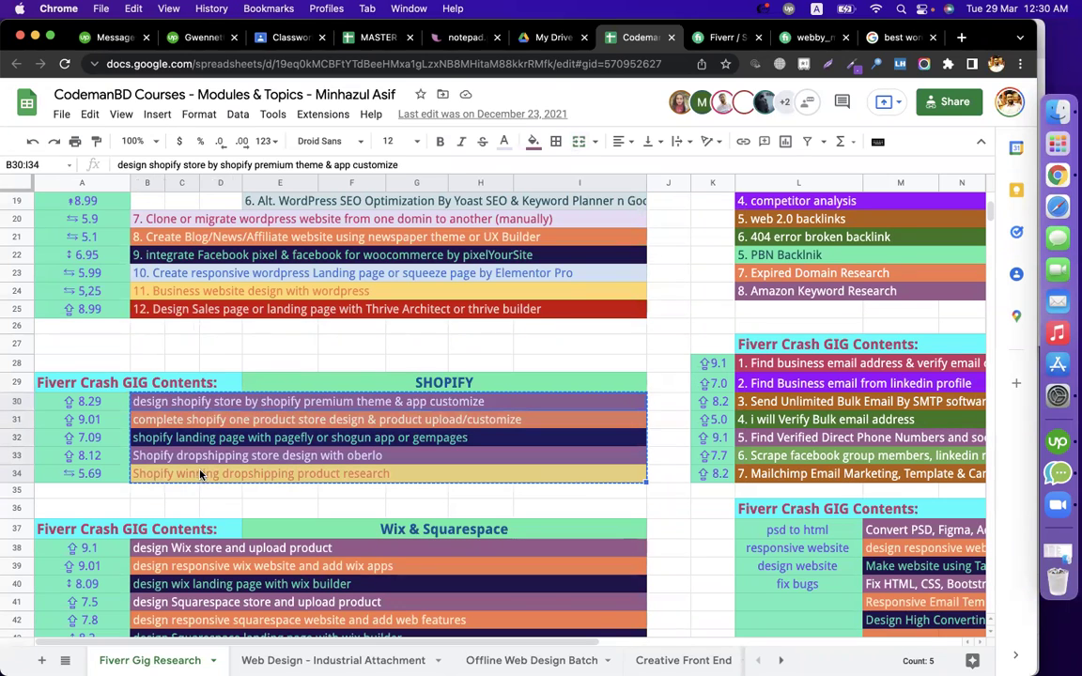
In Google Classroom, create a material titled "elementor & shopify gig list" and paste the copied Shopify gigs as its description
click(287, 38)
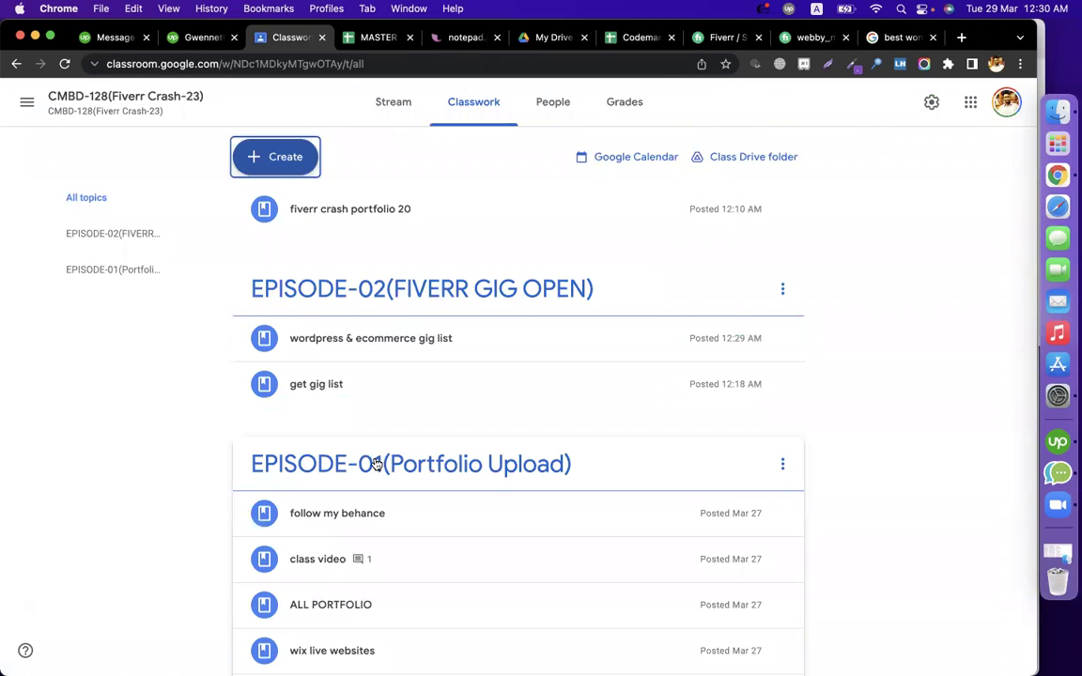
click(300, 175)
click(324, 308)
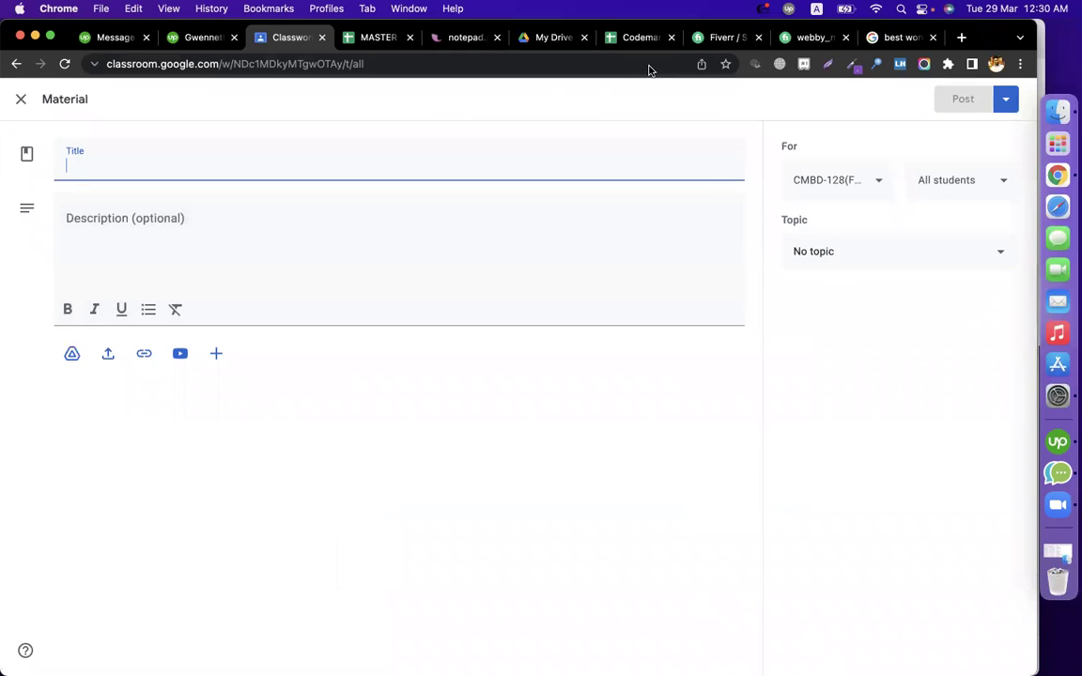
text(elementor & sh)
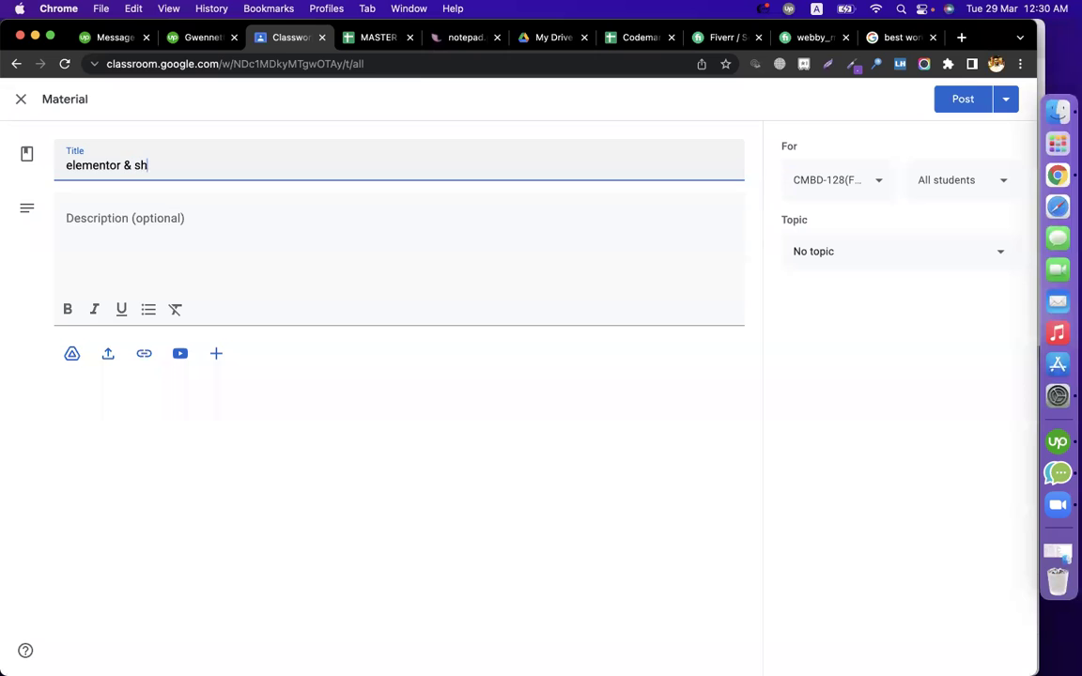
text(opify gig list)
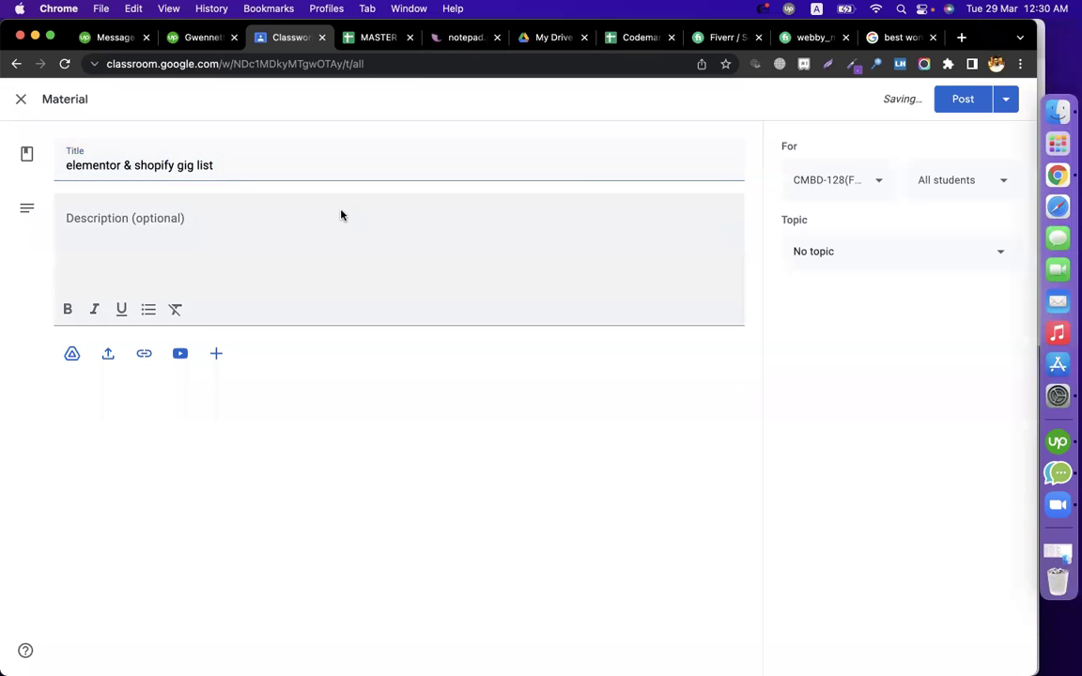
click(282, 226)
key(cmd+v)
key(Return)
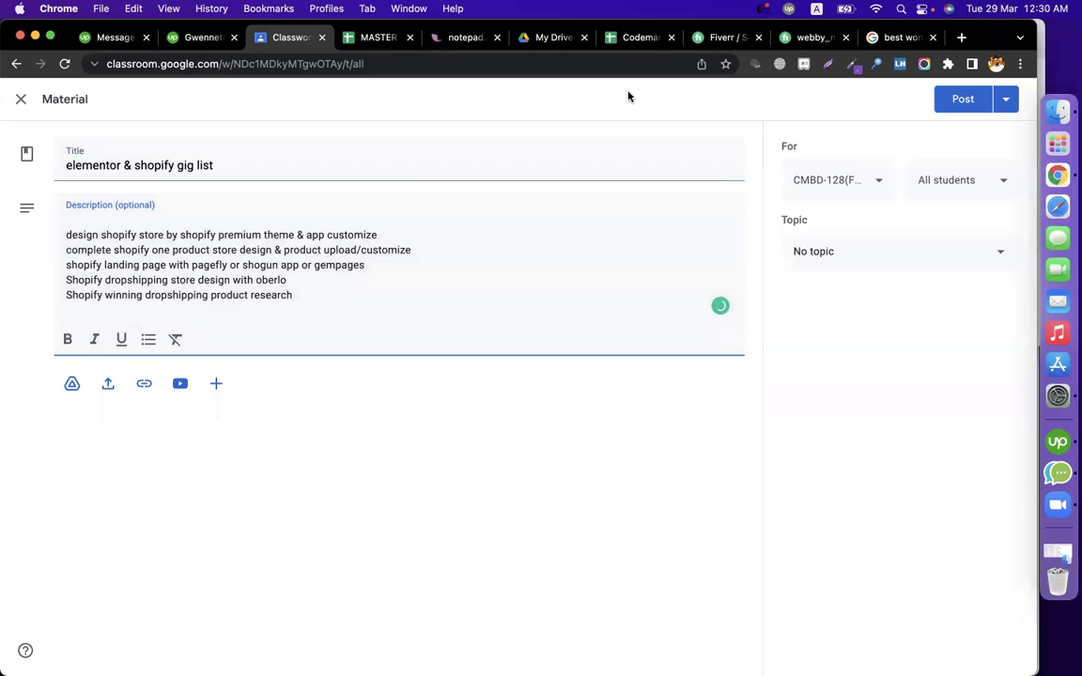
Try to copy gigs 10 and 5 and both Mailchimp gigs together from the spreadsheet's WordPress list into the material's description, below the Shopify gigs
click(640, 39)
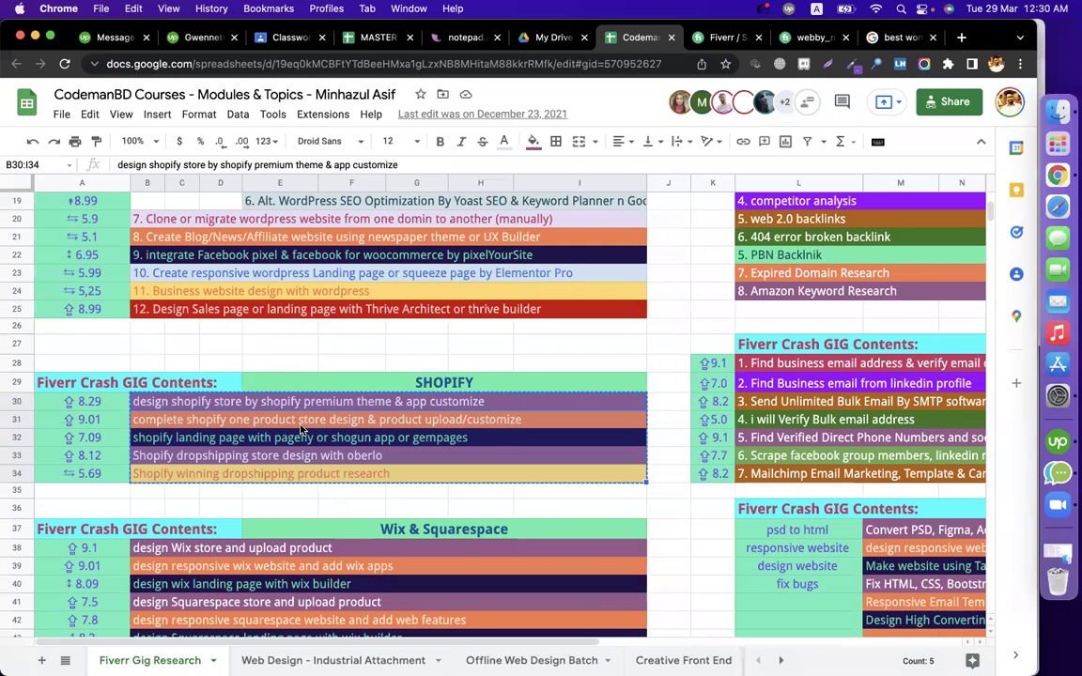
scroll(300, 430, up, 3)
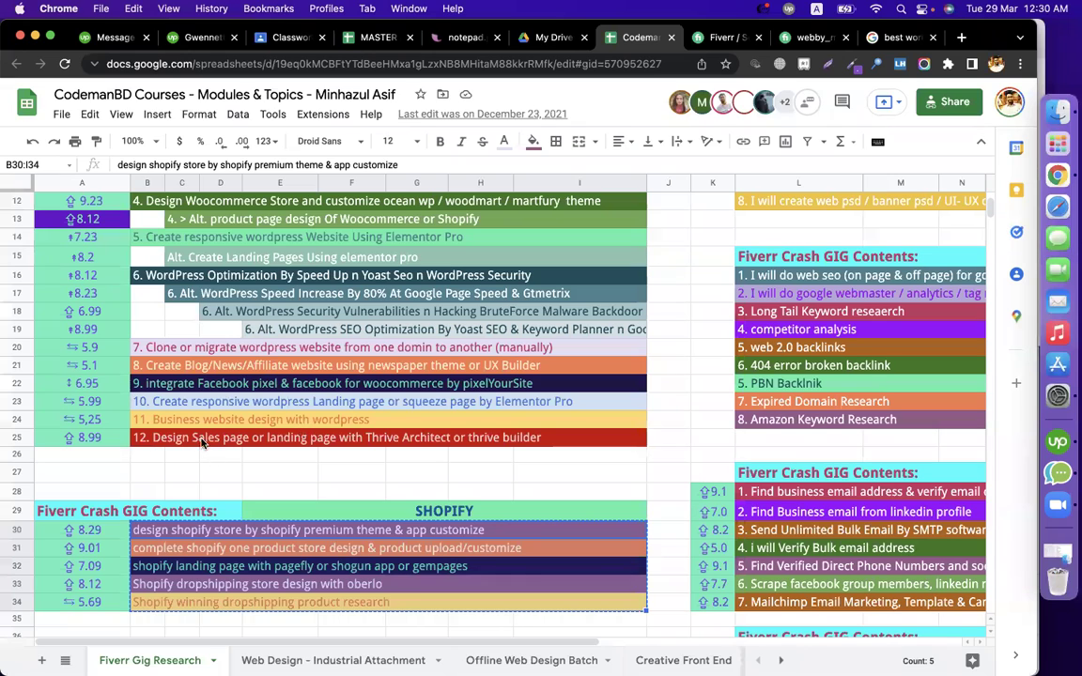
click(191, 404)
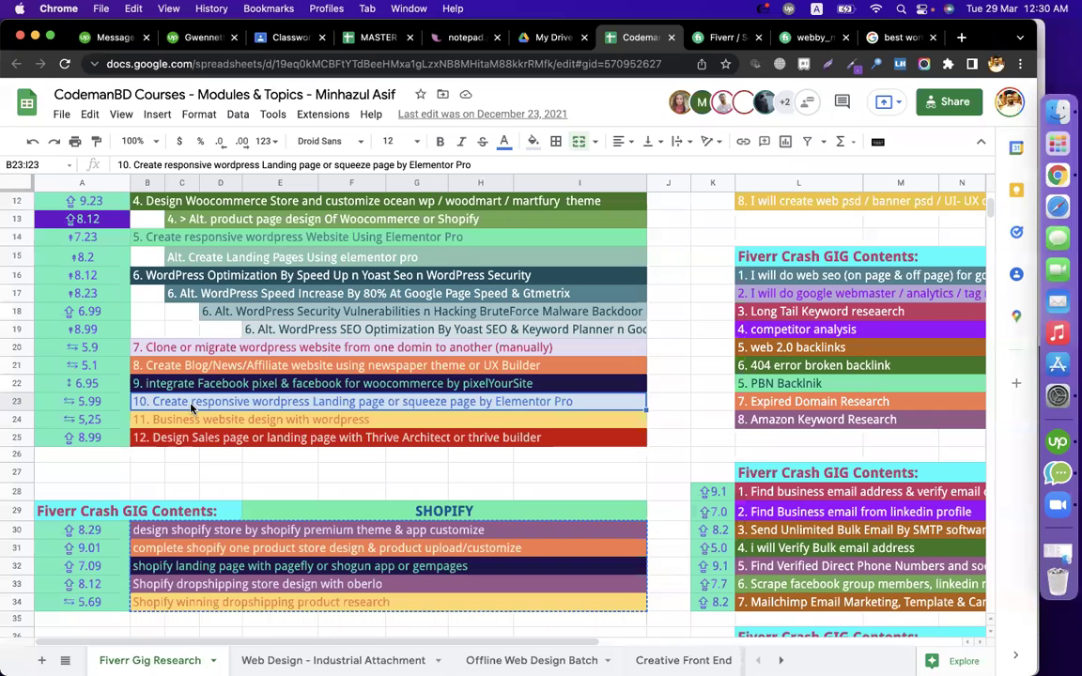
scroll(206, 375, up, 1)
scroll(211, 372, up, 4)
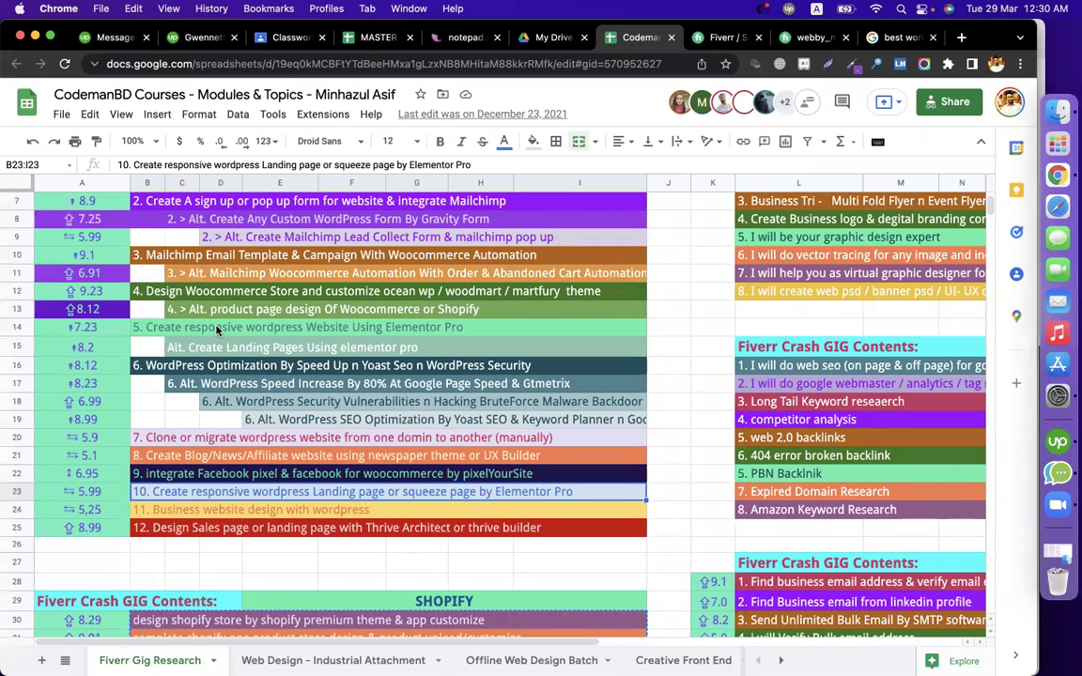
super+click(216, 329)
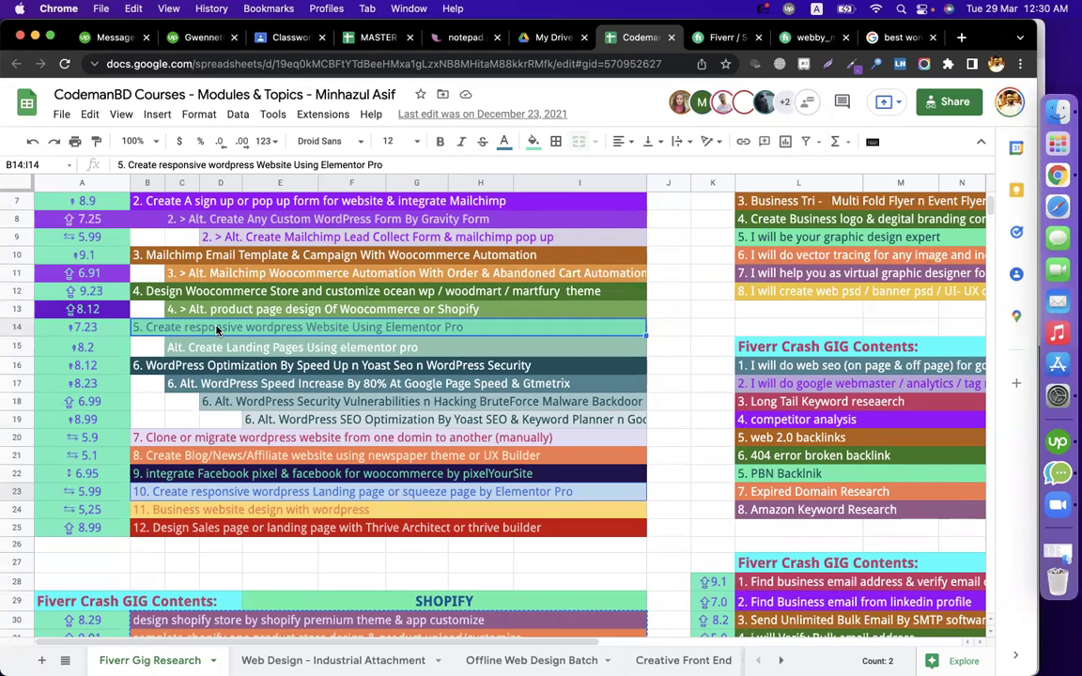
super+click(207, 261)
super+click(207, 274)
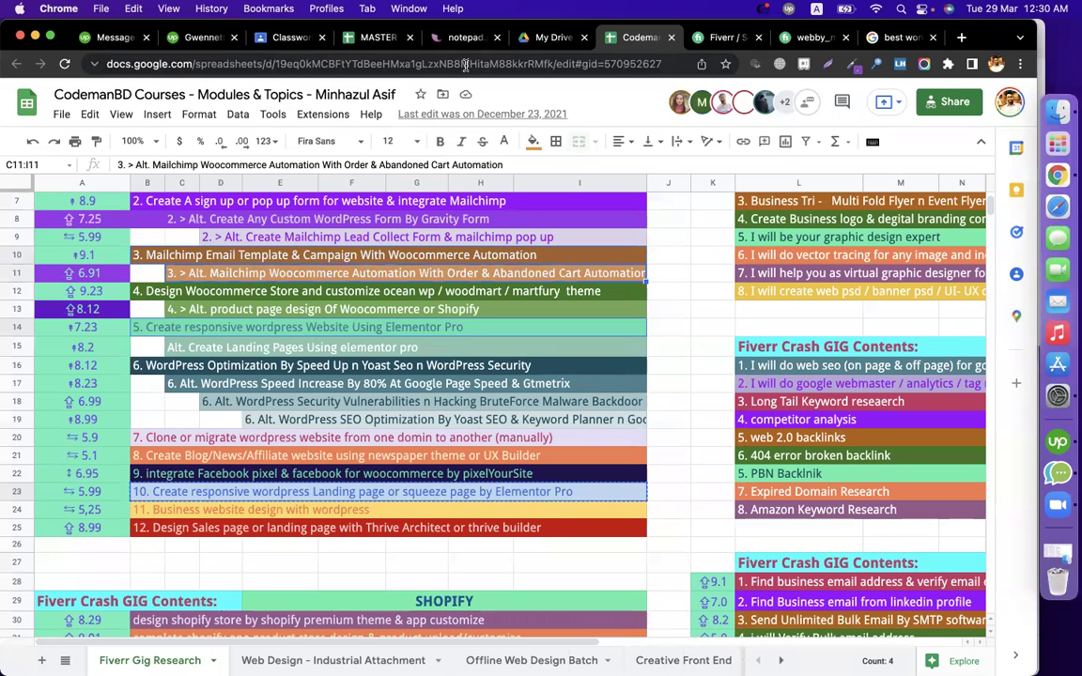
click(382, 39)
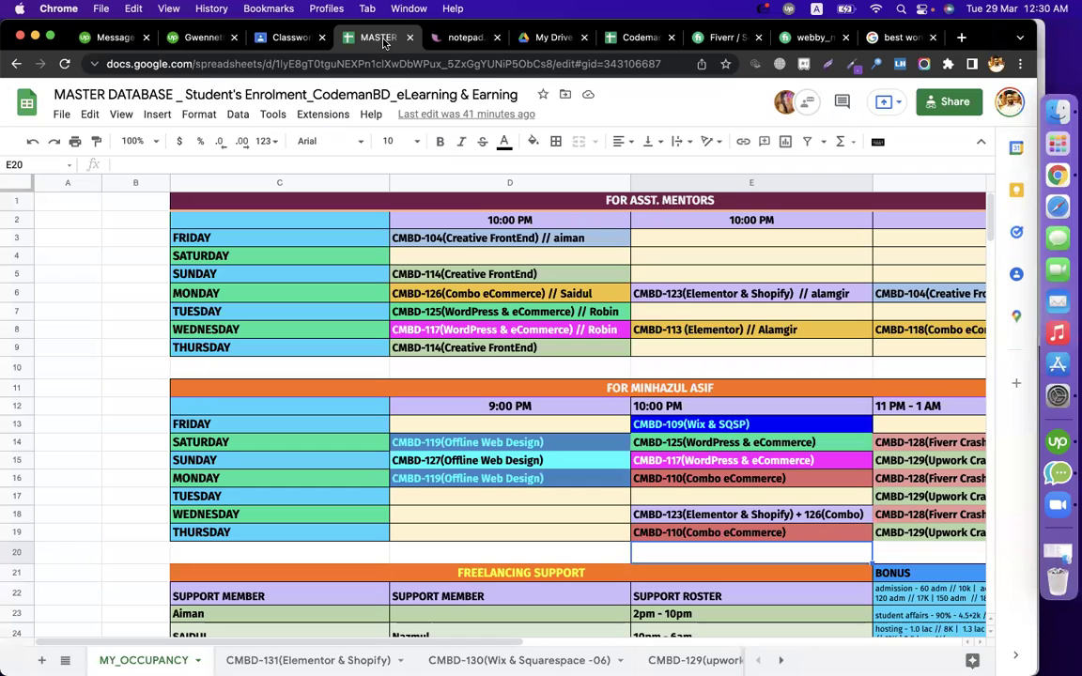
click(286, 38)
key(super+v)
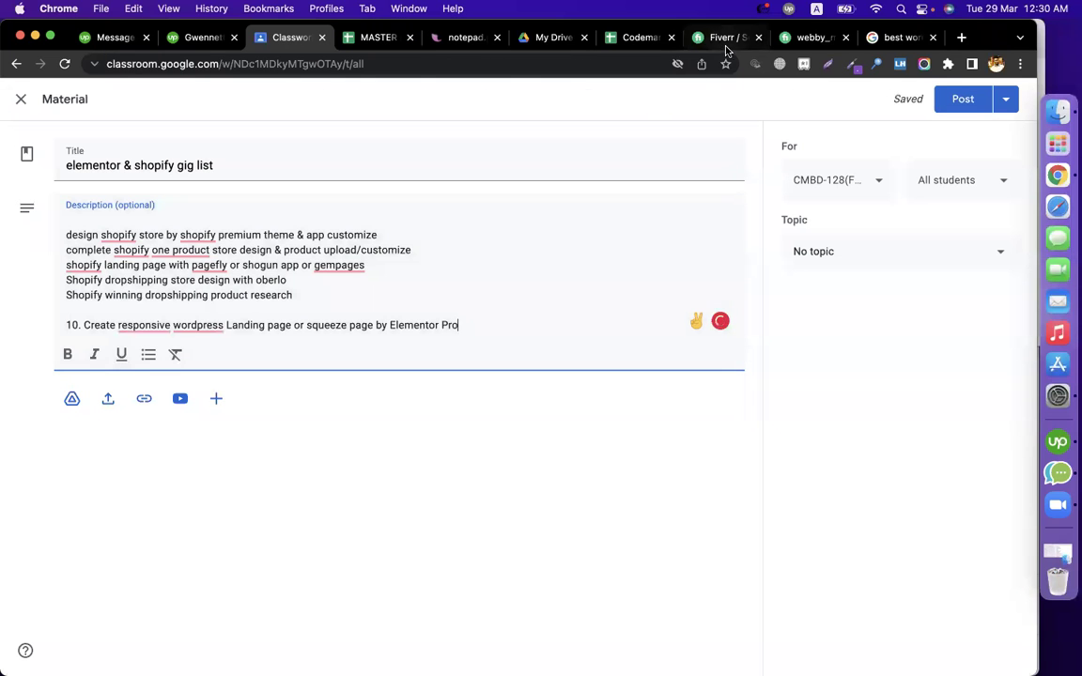
Copy gig 5, "Create responsive wordpress Website Using Elementor Pro", from the spreadsheet and paste it on a new line of the material's description
click(634, 38)
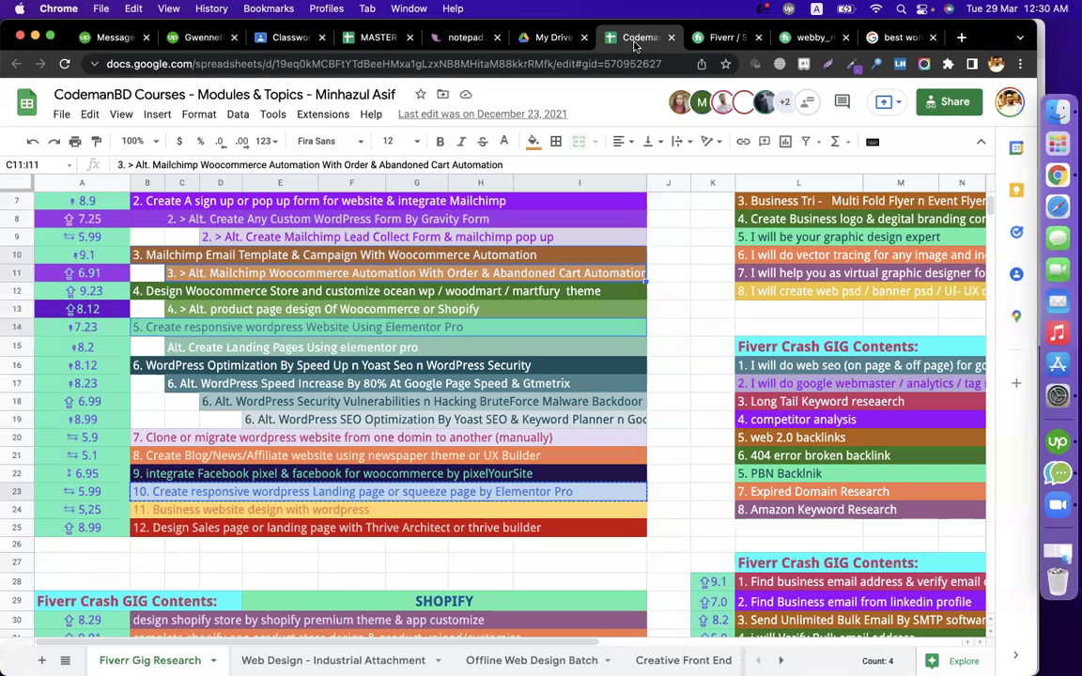
click(280, 420)
click(214, 327)
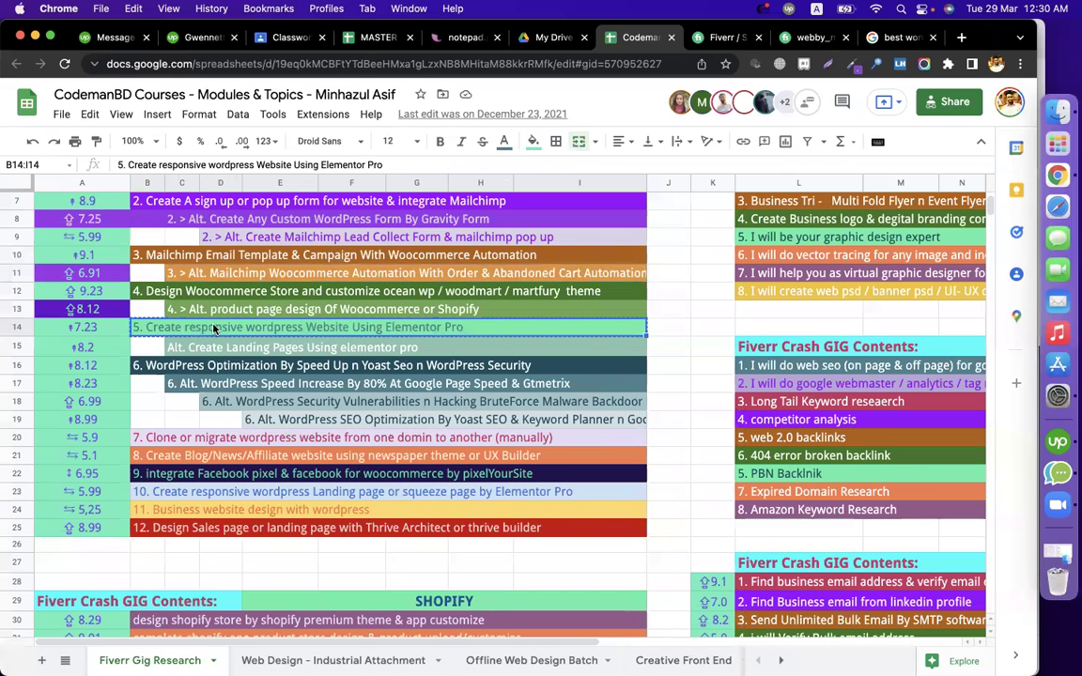
click(370, 38)
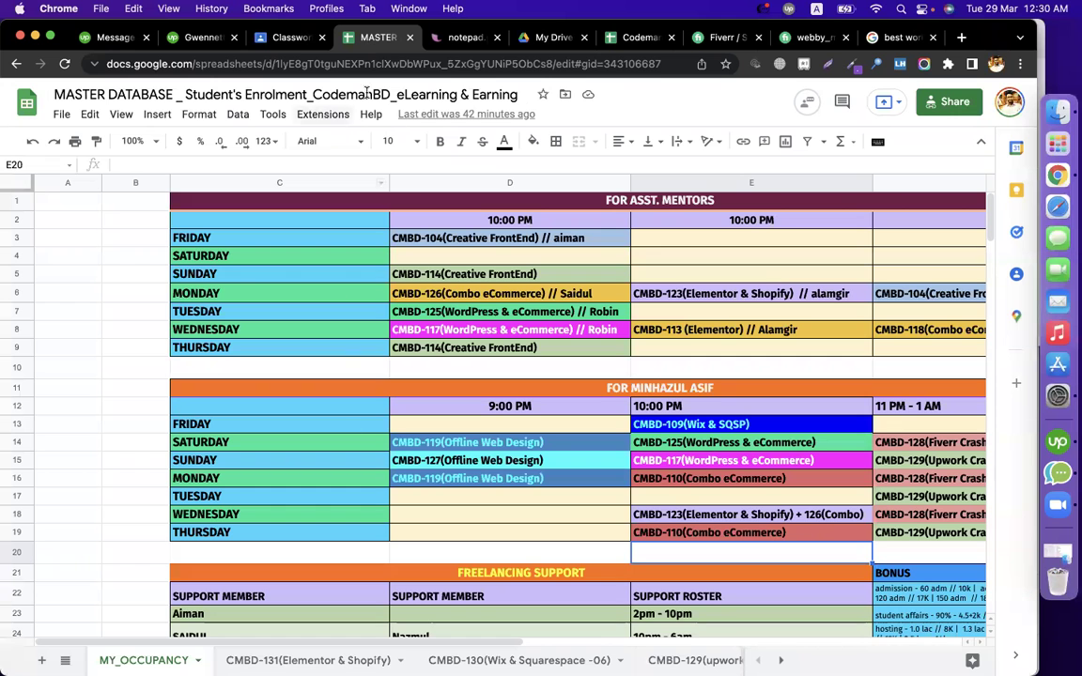
click(263, 38)
key(Return)
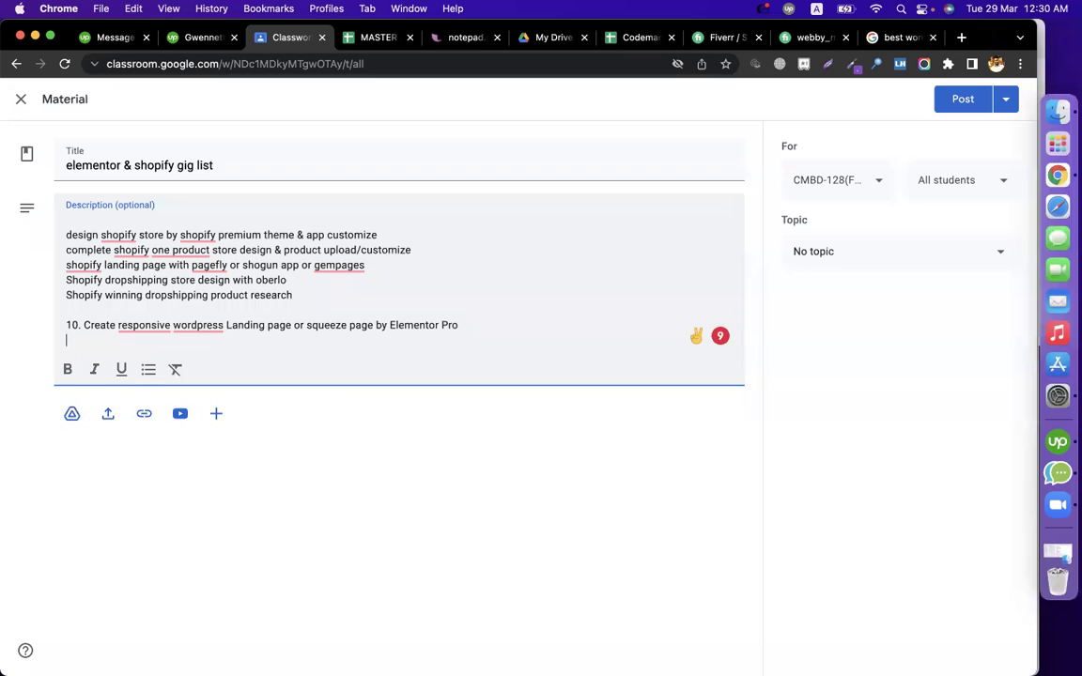
key(super+v)
Copy the two Mailchimp Woocommerce automation gigs in rows 10 and 11 into the material's description and remove the blank lines around them
click(657, 42)
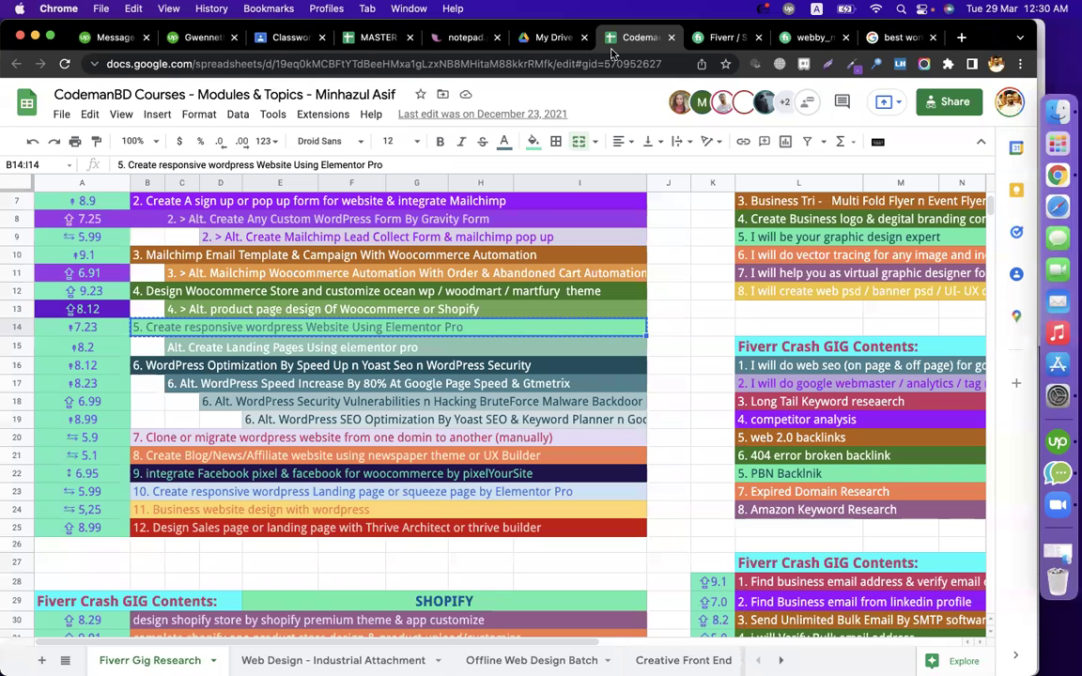
drag(184, 251, 198, 269)
key(cmd+c)
click(294, 37)
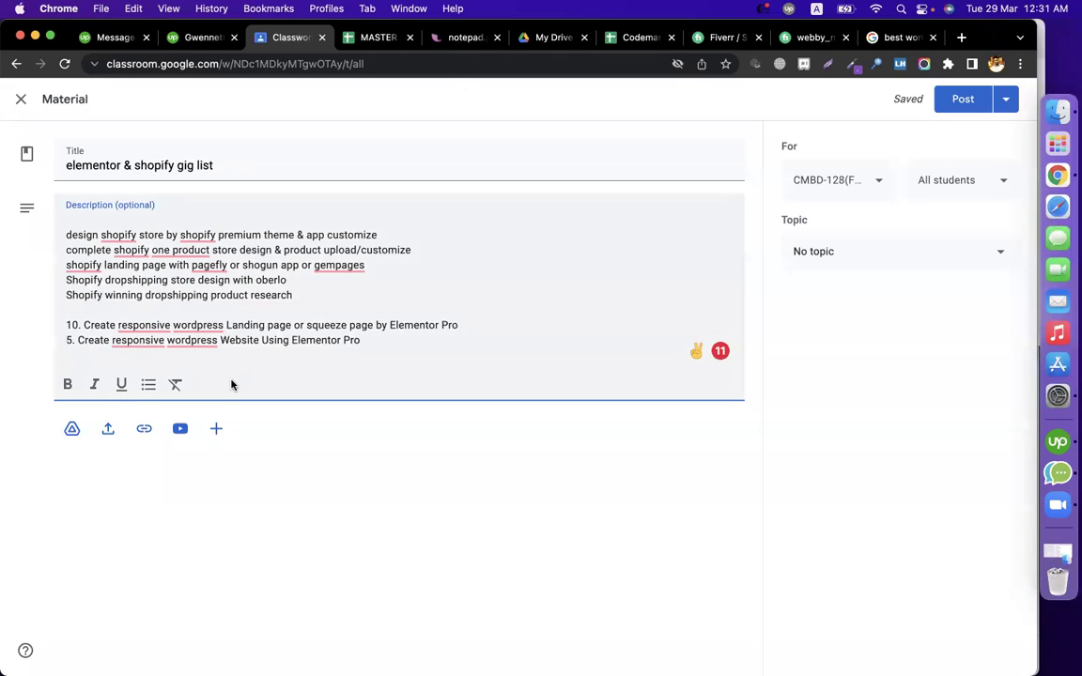
key(cmd+v)
click(143, 385)
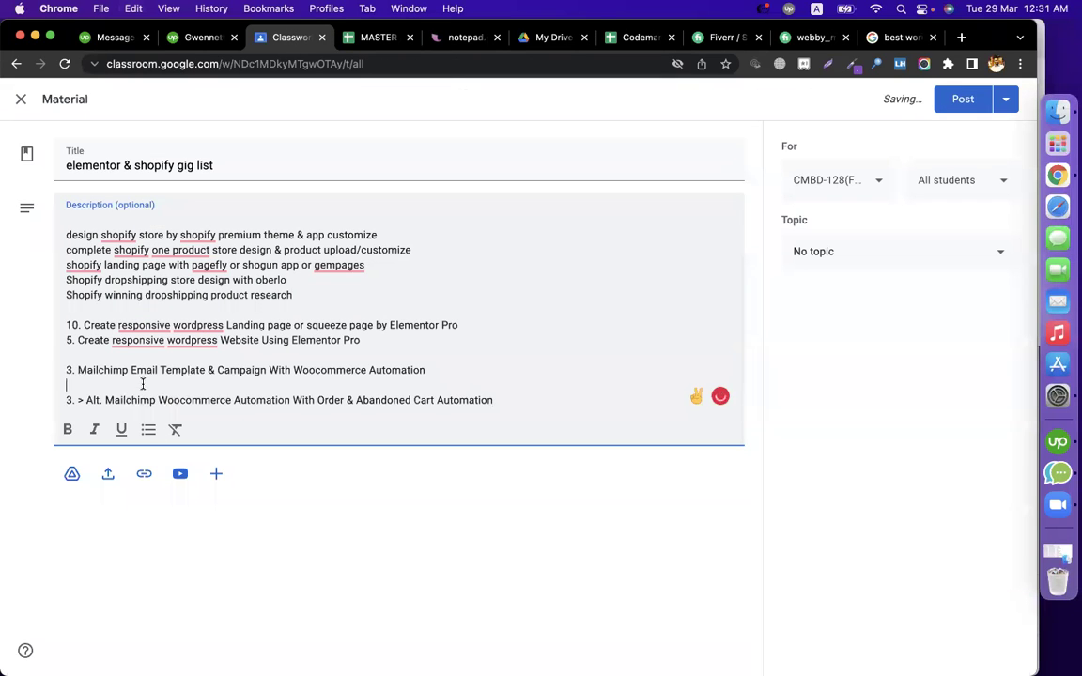
key(BackSpace)
click(106, 355)
key(BackSpace)
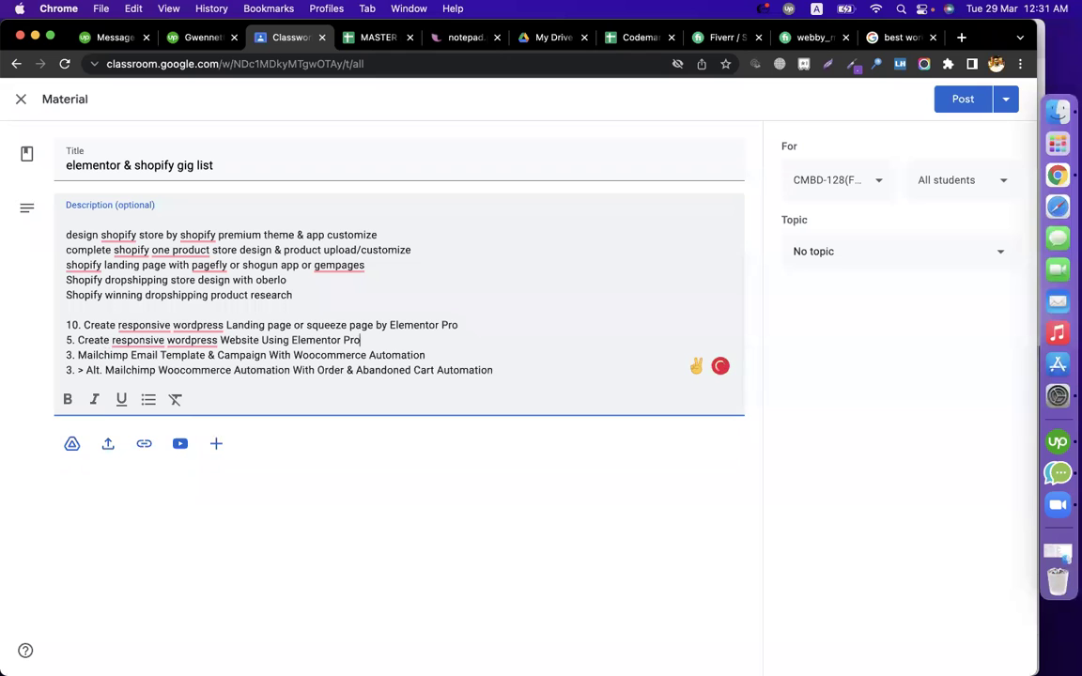
Return to the gig spreadsheet and look over the WordPress and Shopify gig lists in rows 12 to 34
click(627, 38)
click(667, 347)
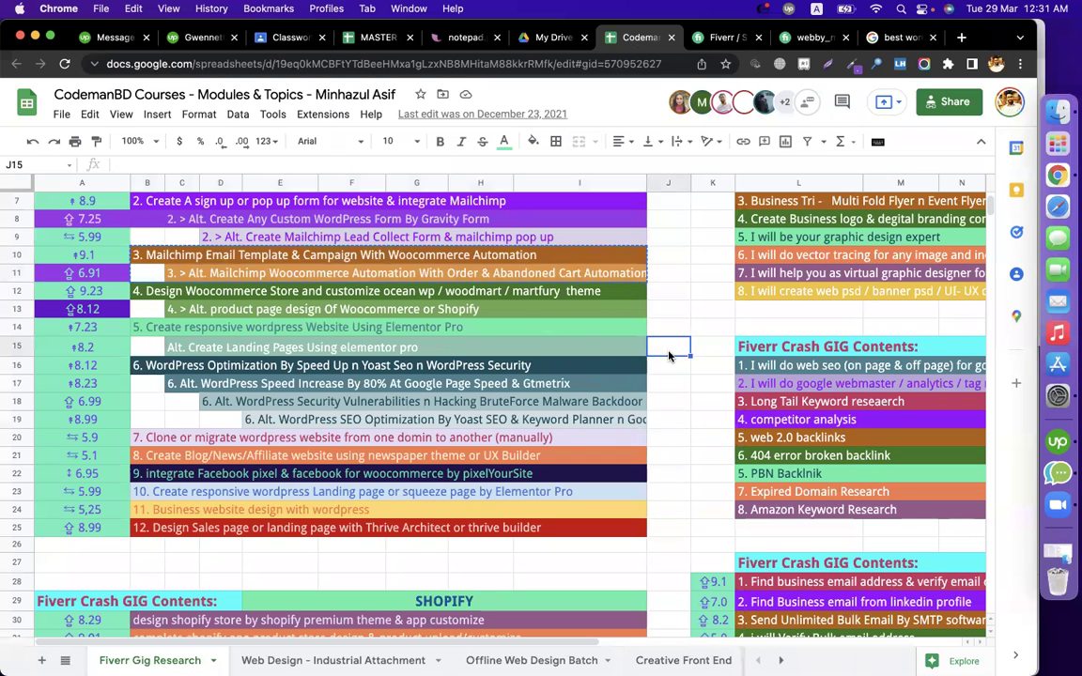
scroll(586, 444, down, 5)
scroll(587, 447, up, 3)
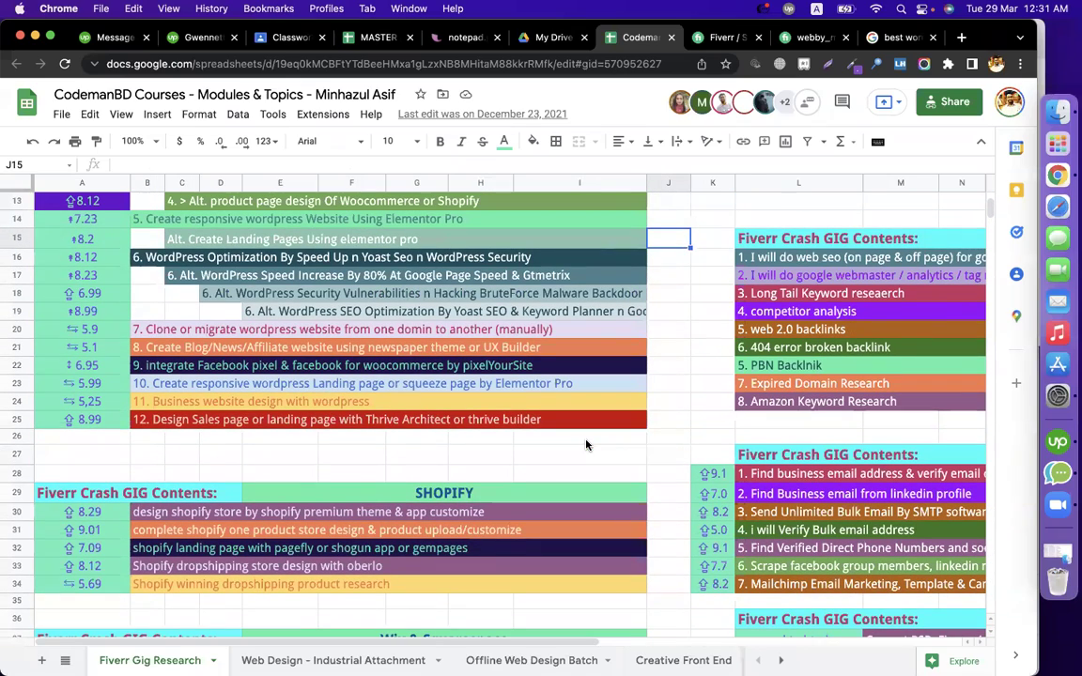
scroll(287, 387, up, 1)
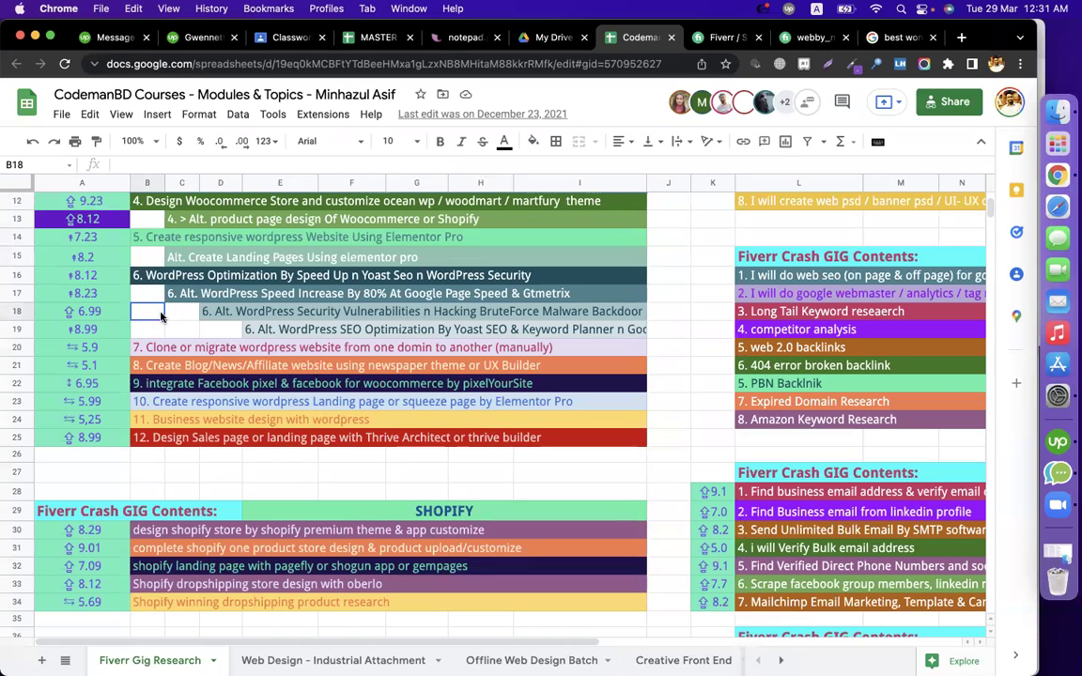
click(179, 324)
key(Up)
key(Left)
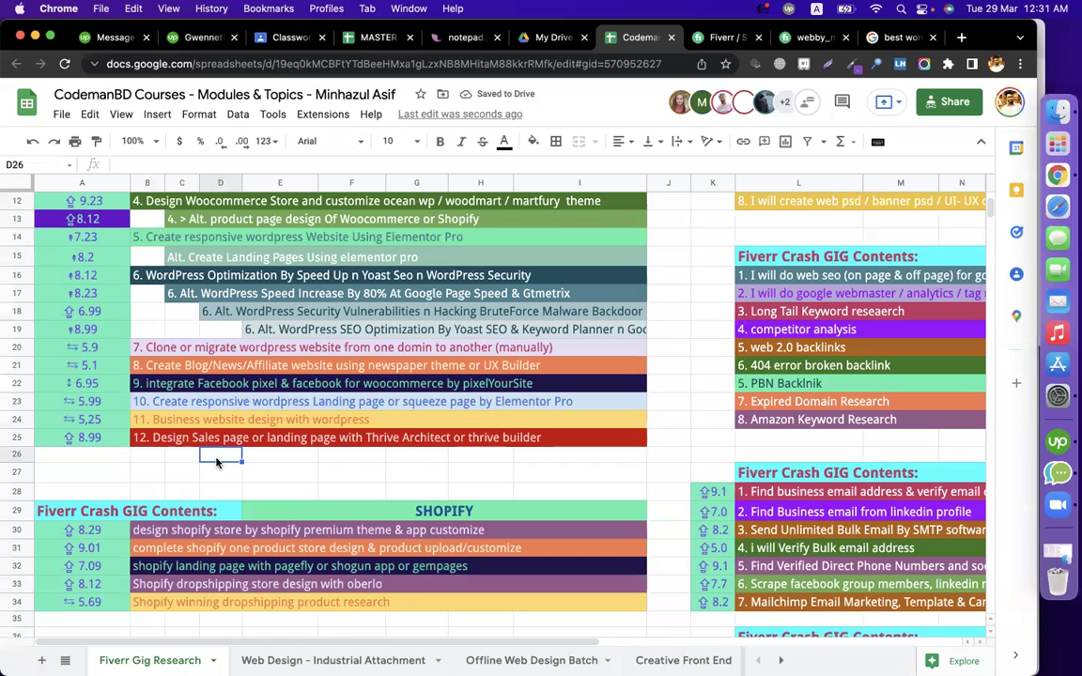
click(280, 473)
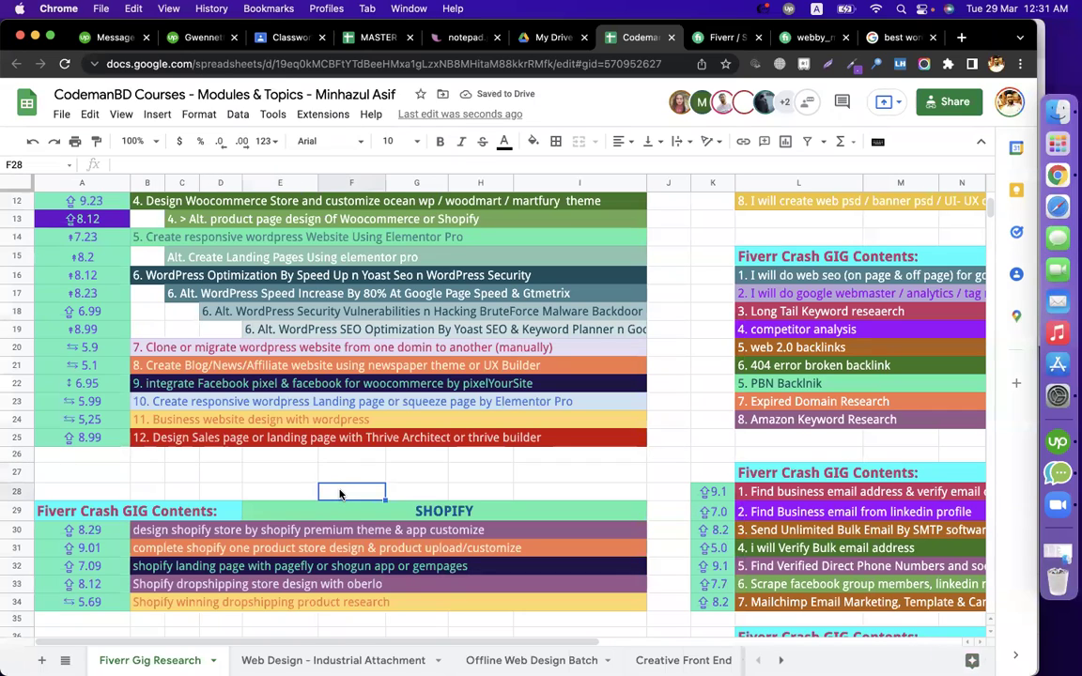
click(233, 457)
click(280, 473)
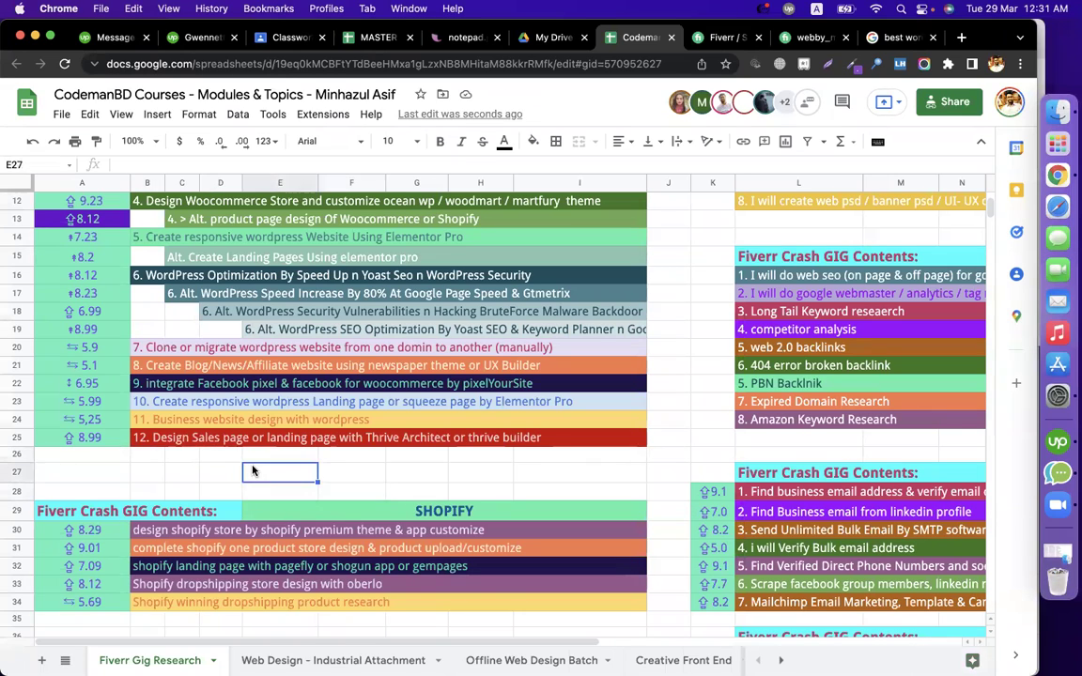
click(336, 493)
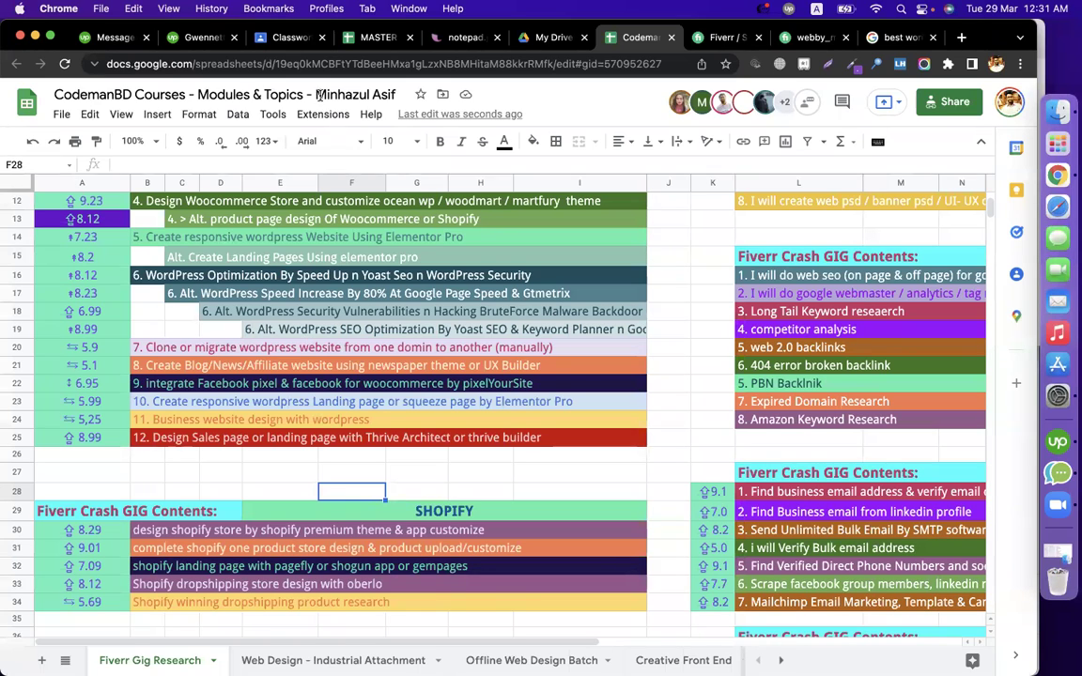
Return to the "elementor & shopify gig list" material in Classroom and post it under the topic EPISODE-02(FIVERR GIG OPEN)
click(286, 37)
drag(336, 355, 544, 318)
click(540, 322)
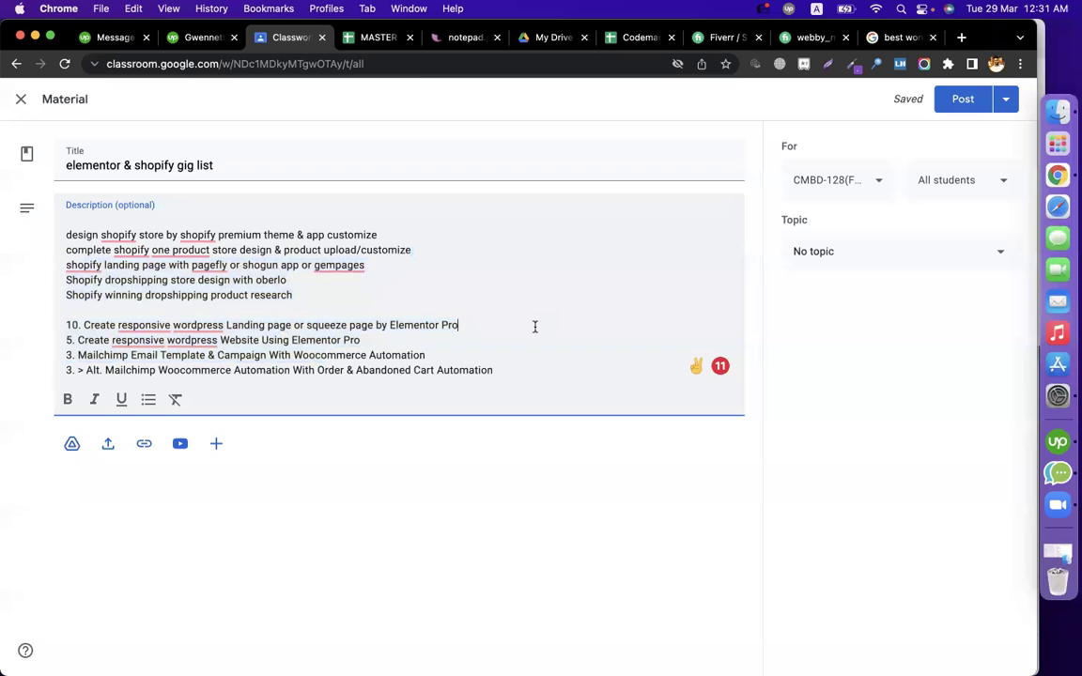
click(878, 249)
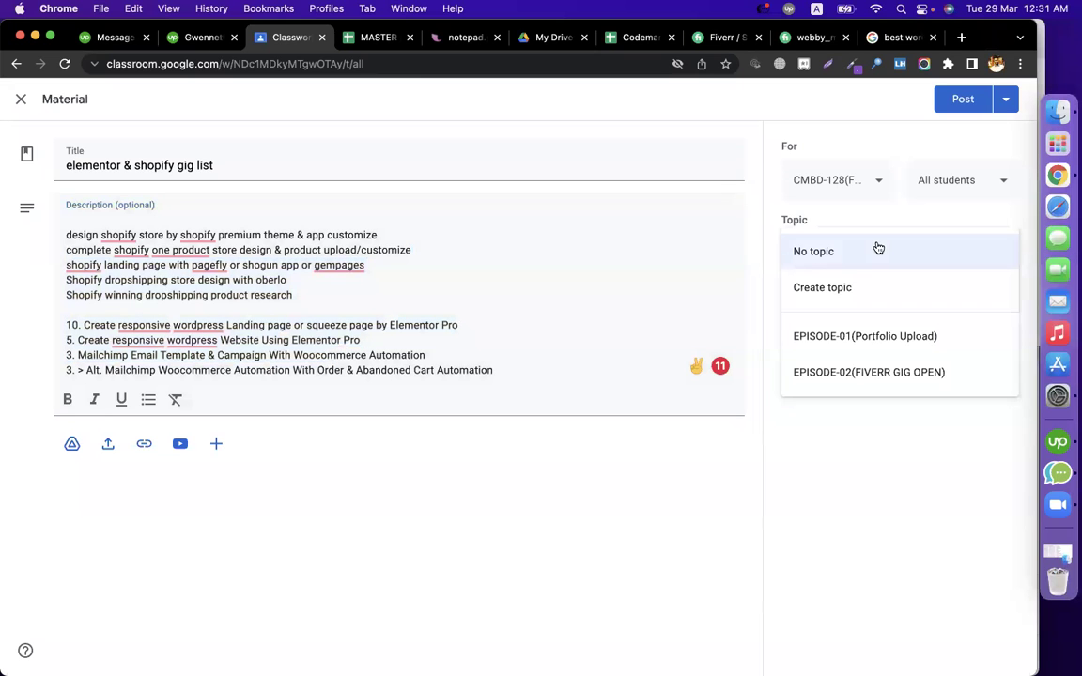
click(881, 374)
click(959, 102)
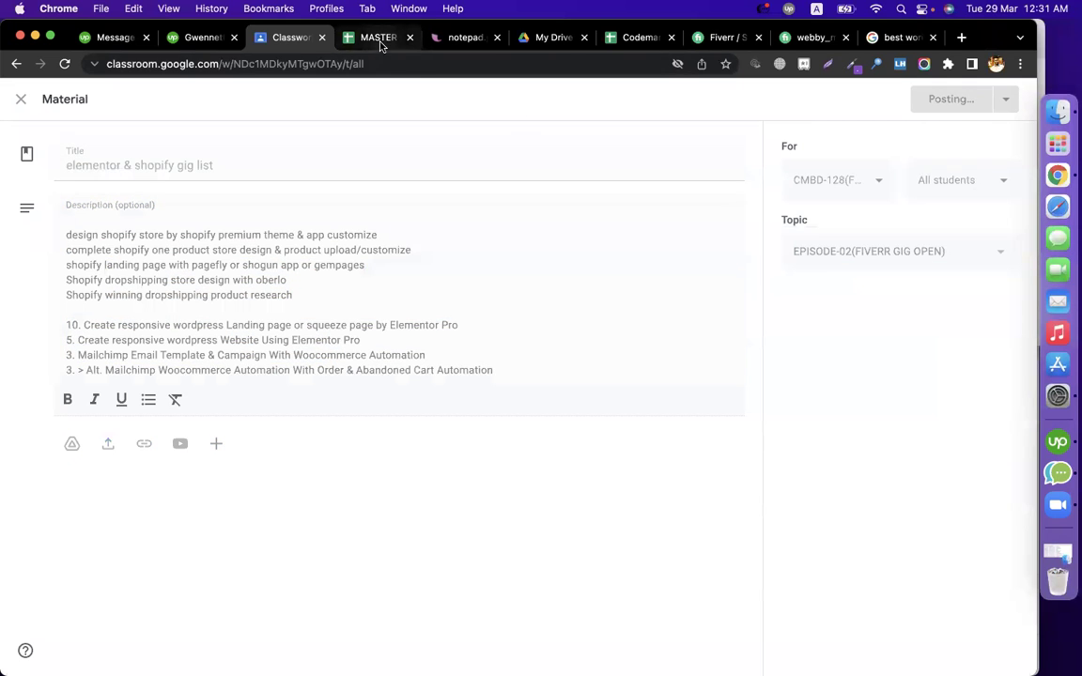
Move the gig spreadsheet's browser tab next to Classroom and copy the Wix & Squarespace gigs in rows 38 to 45
click(379, 39)
drag(624, 38, 387, 38)
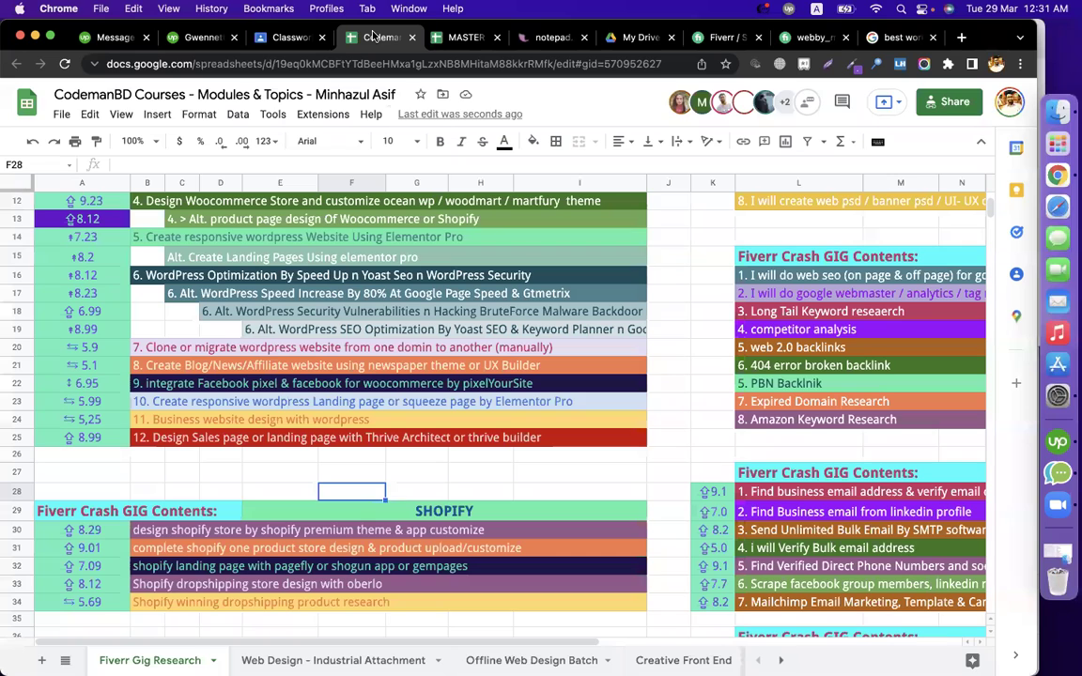
click(683, 402)
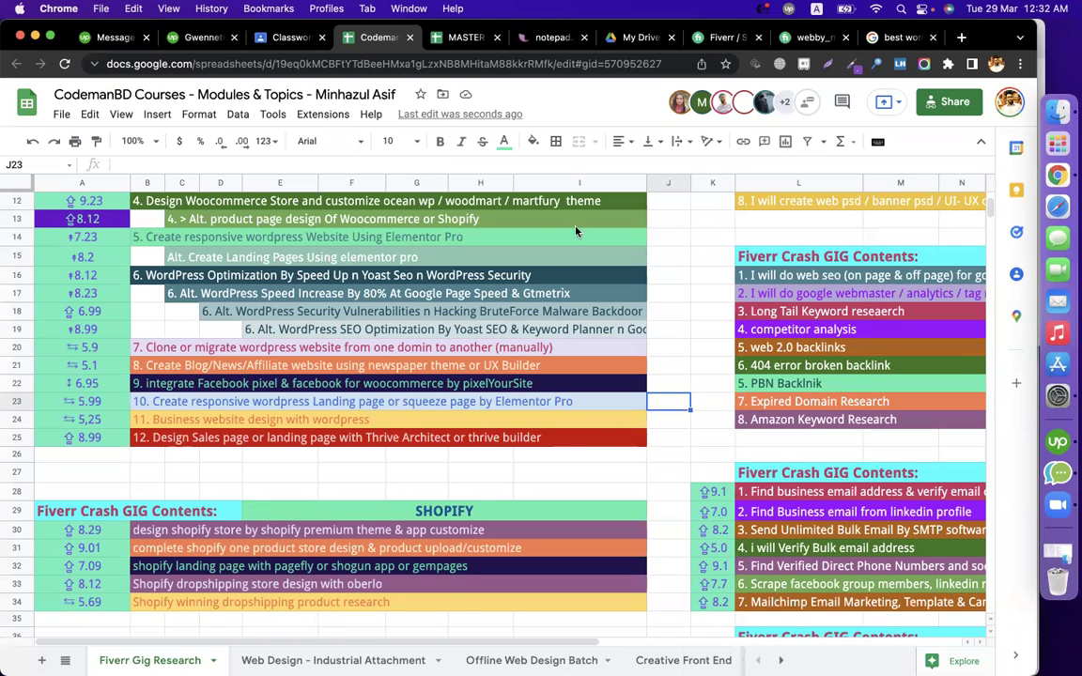
scroll(620, 394, down, 6)
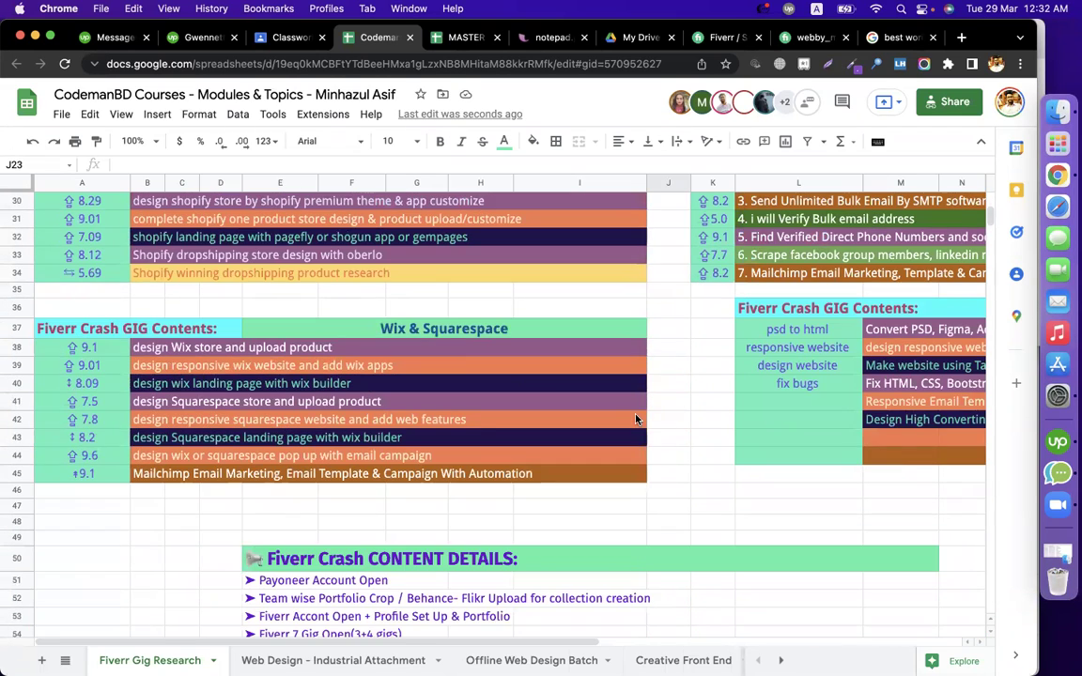
drag(141, 347, 155, 475)
key(super+c)
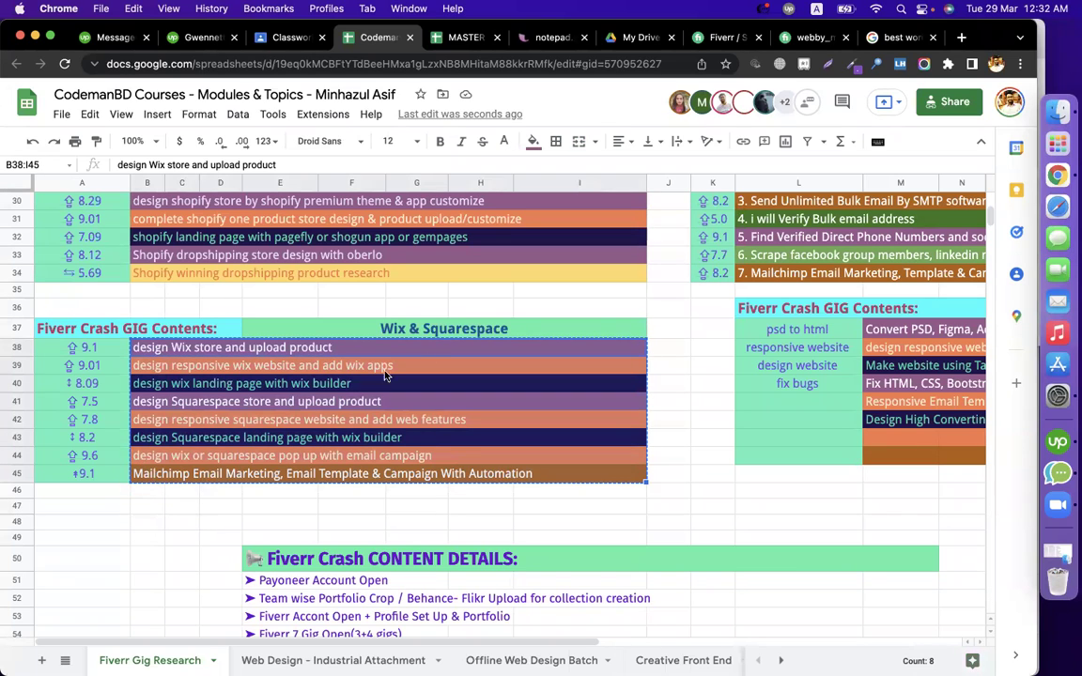
Go through the Wix & Squarespace gigs in rows 39 to 45 one by one, ending with the whole list selected
click(275, 369)
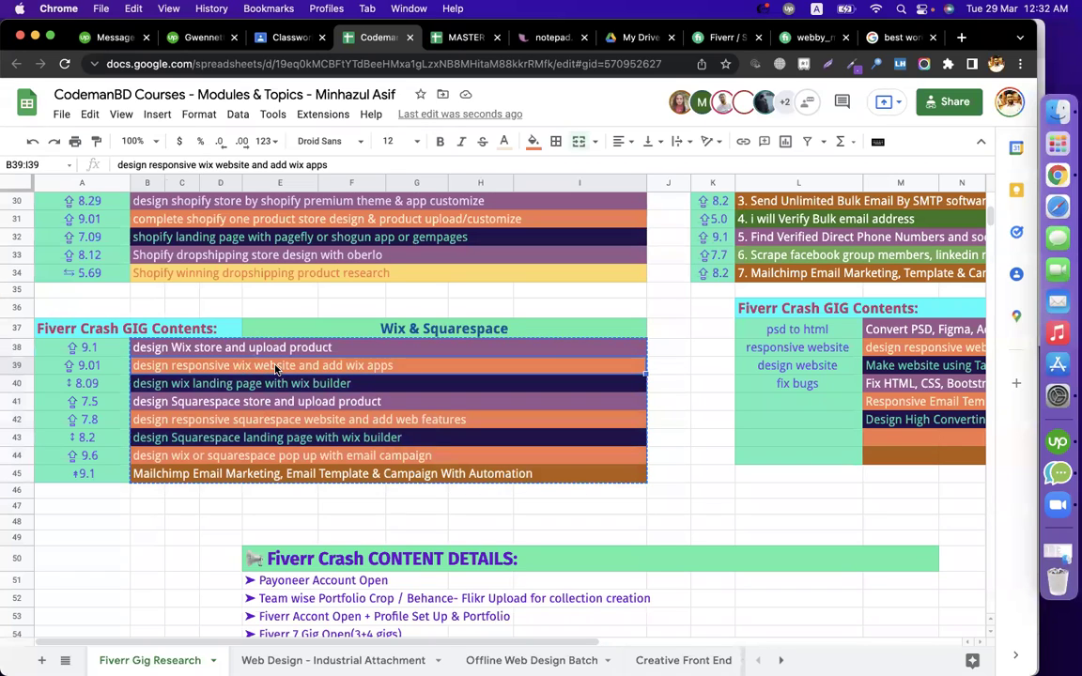
click(270, 388)
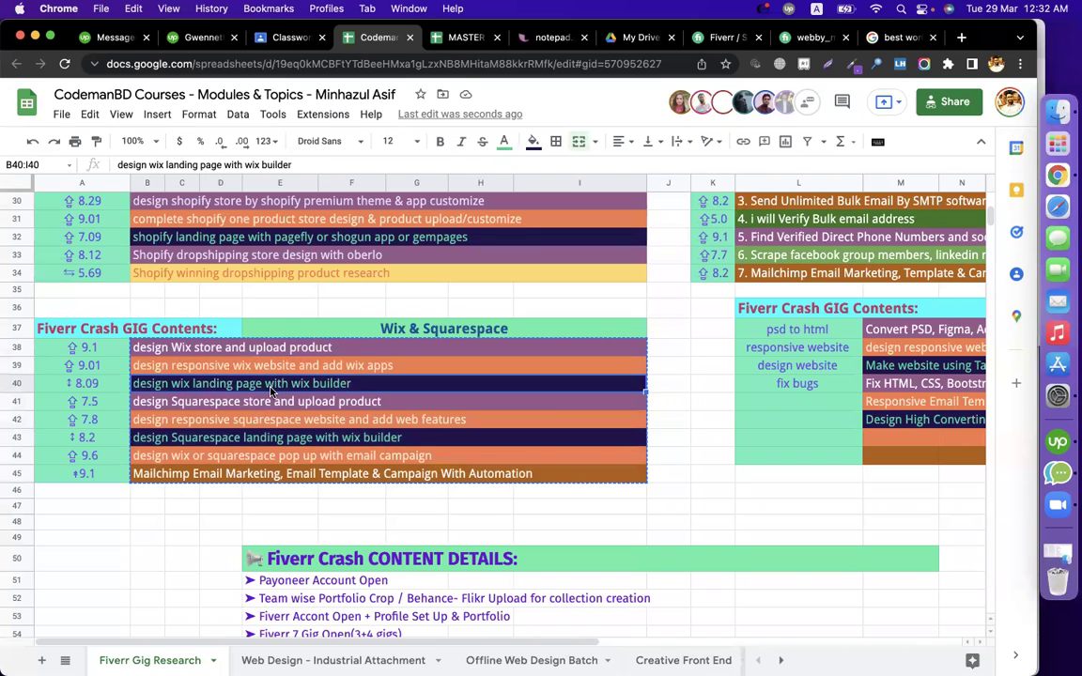
click(283, 405)
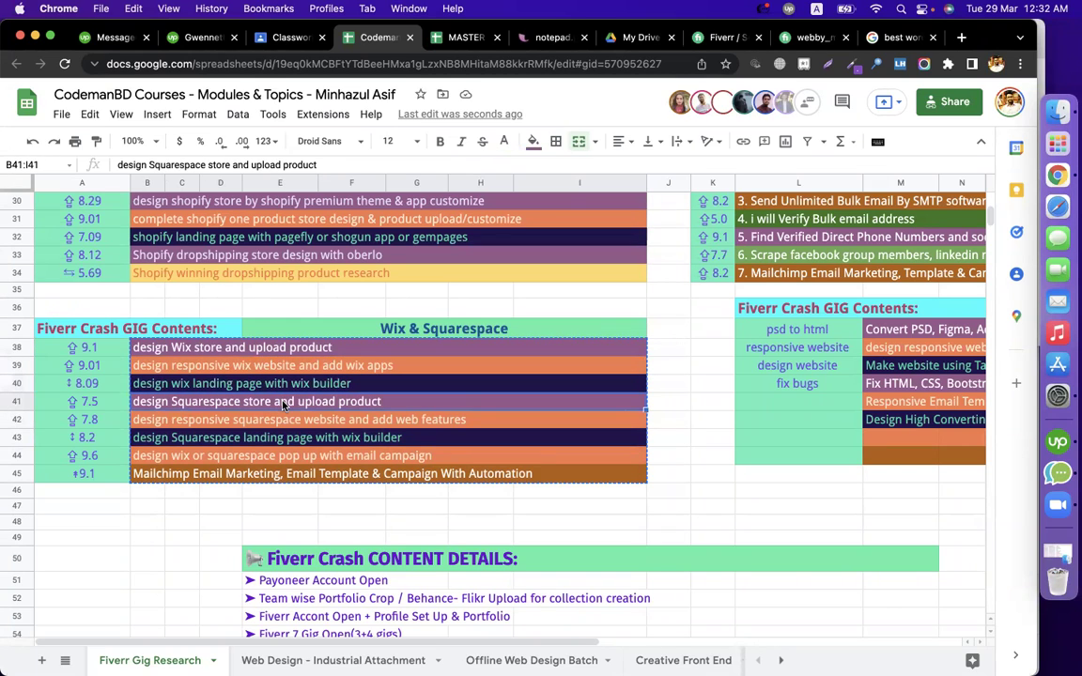
click(291, 425)
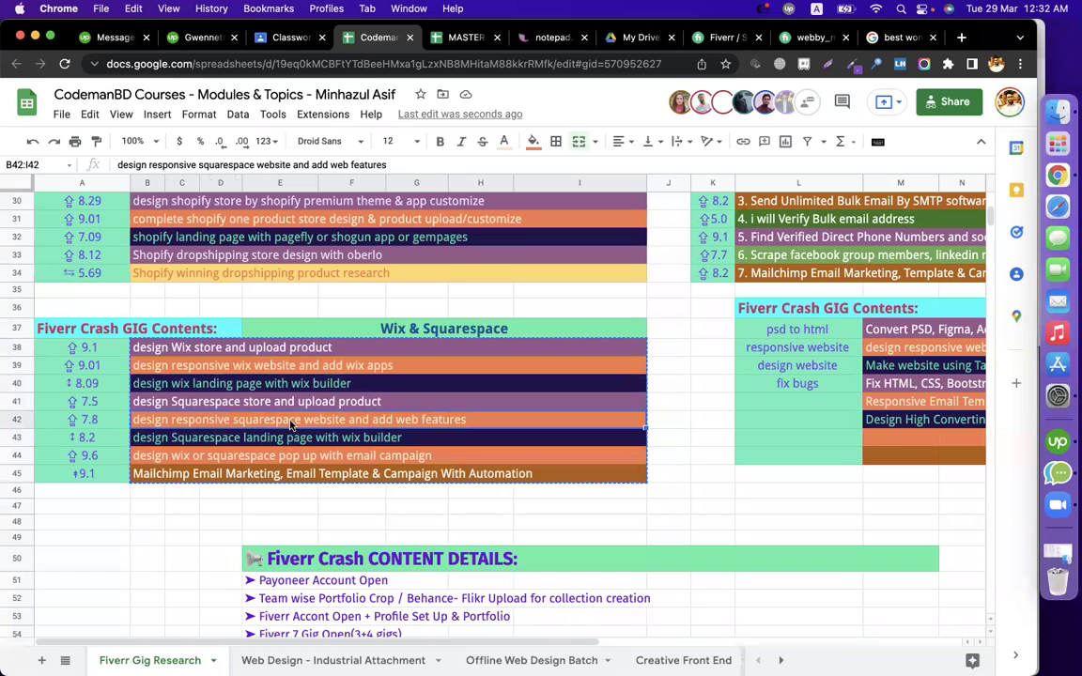
click(290, 444)
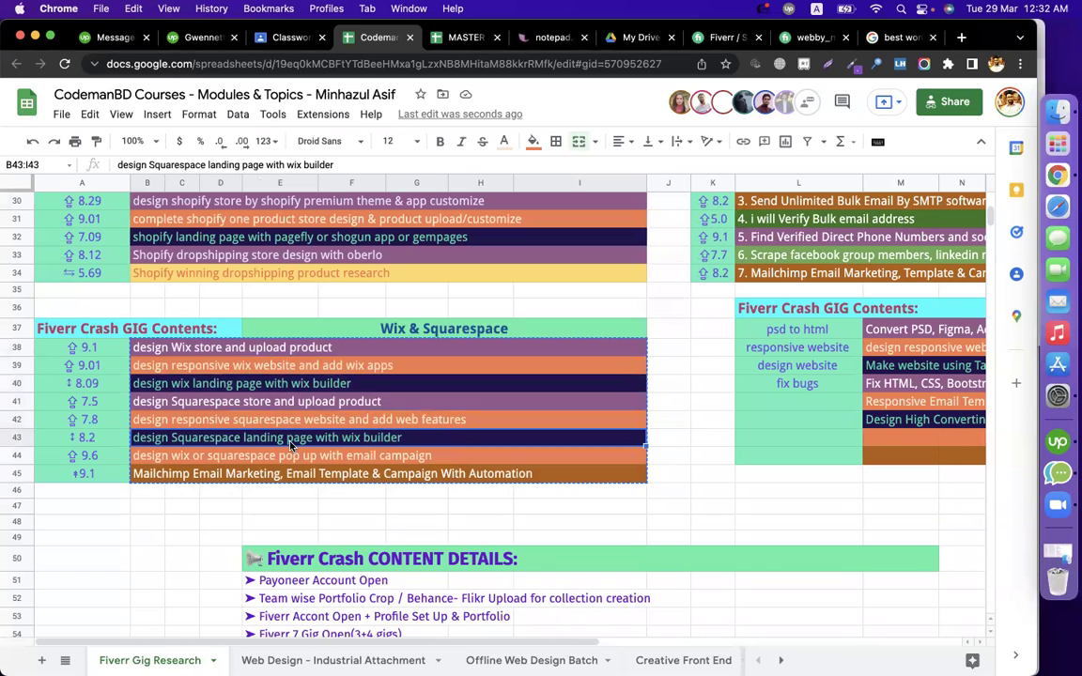
click(181, 473)
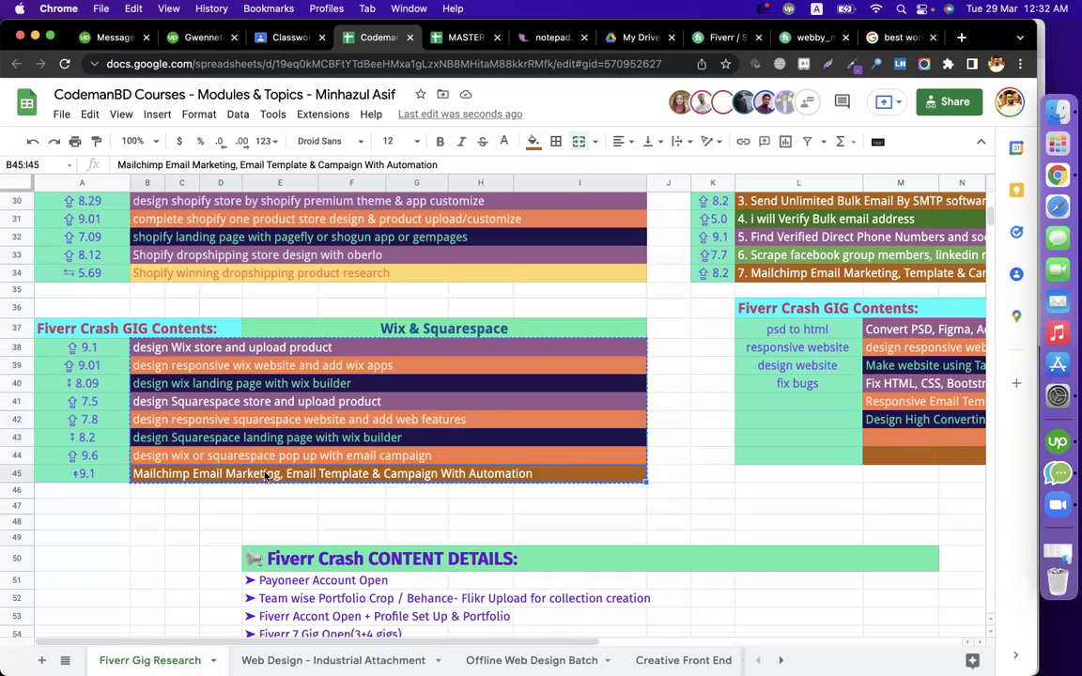
click(181, 521)
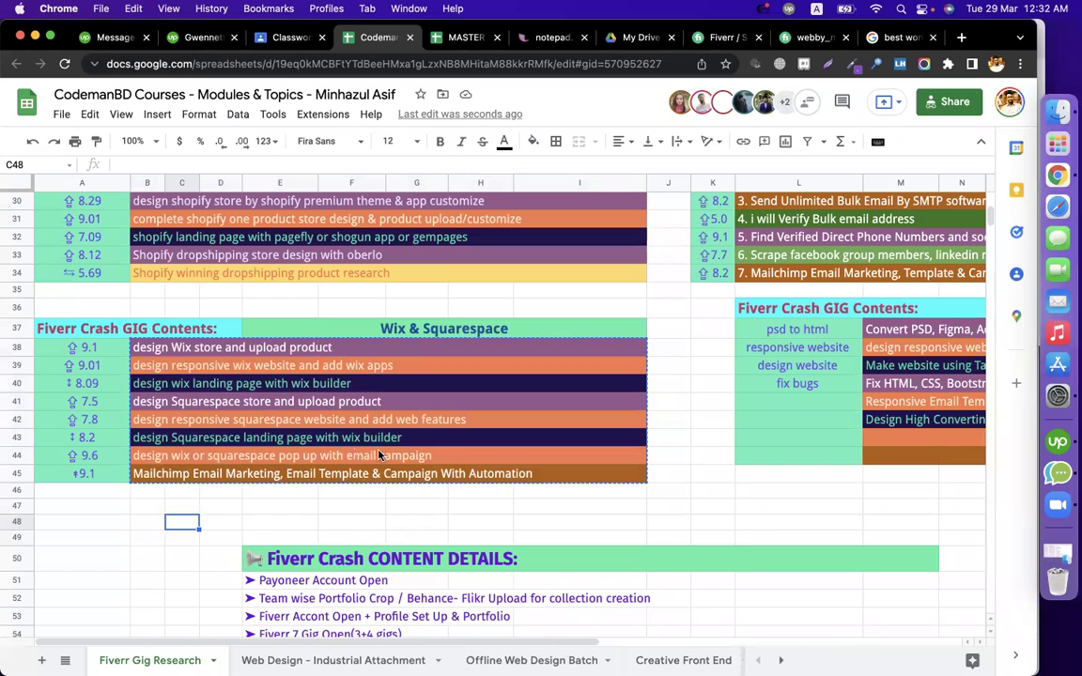
click(339, 458)
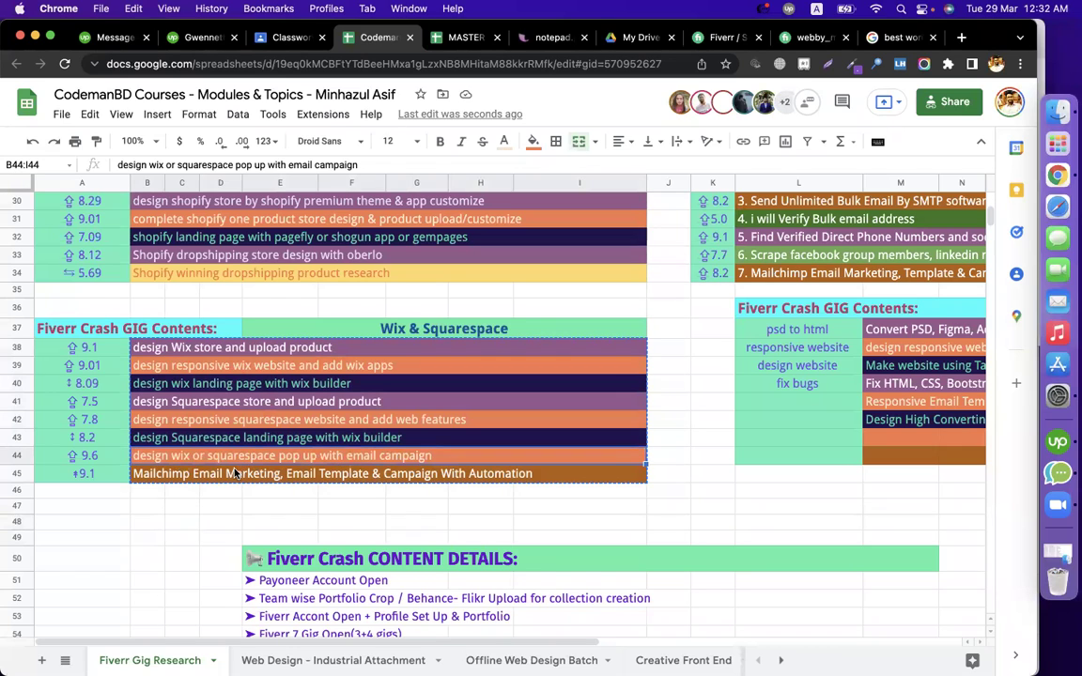
drag(178, 348, 185, 485)
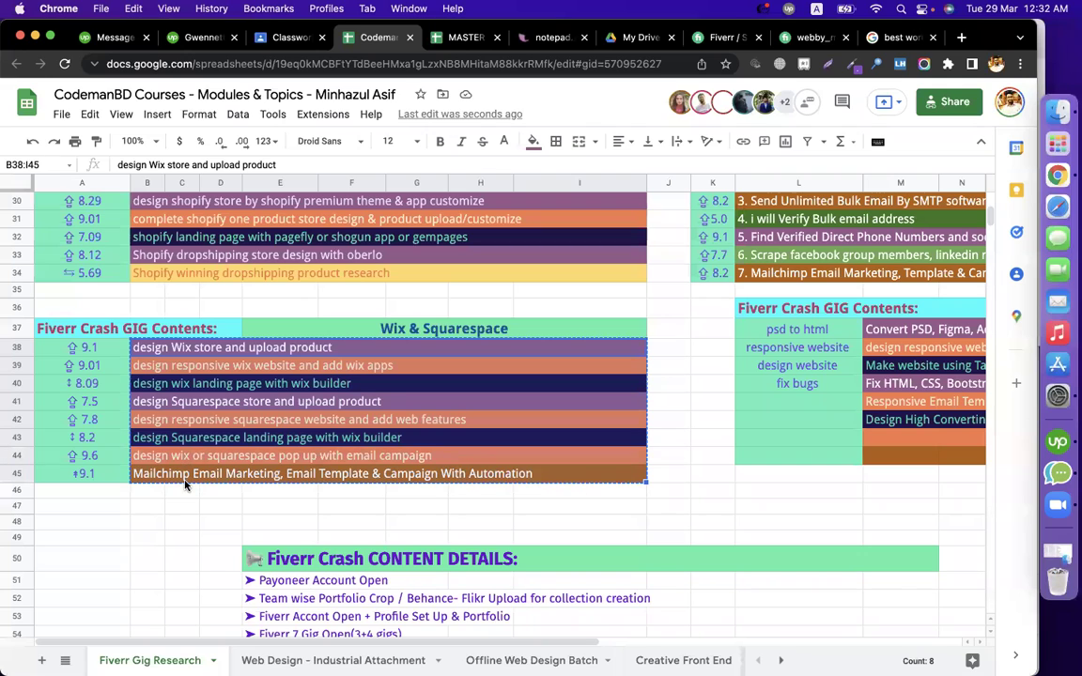
Create a Classroom material titled "wix & squarespace contents" and paste the copied gigs into its description
click(286, 38)
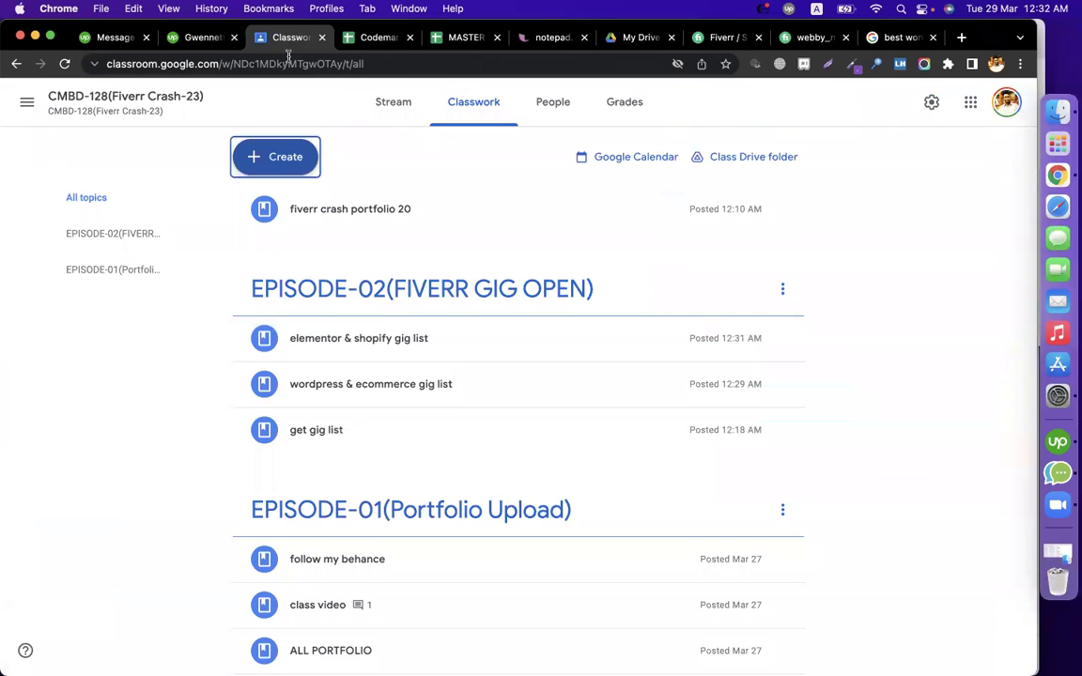
click(282, 157)
click(314, 312)
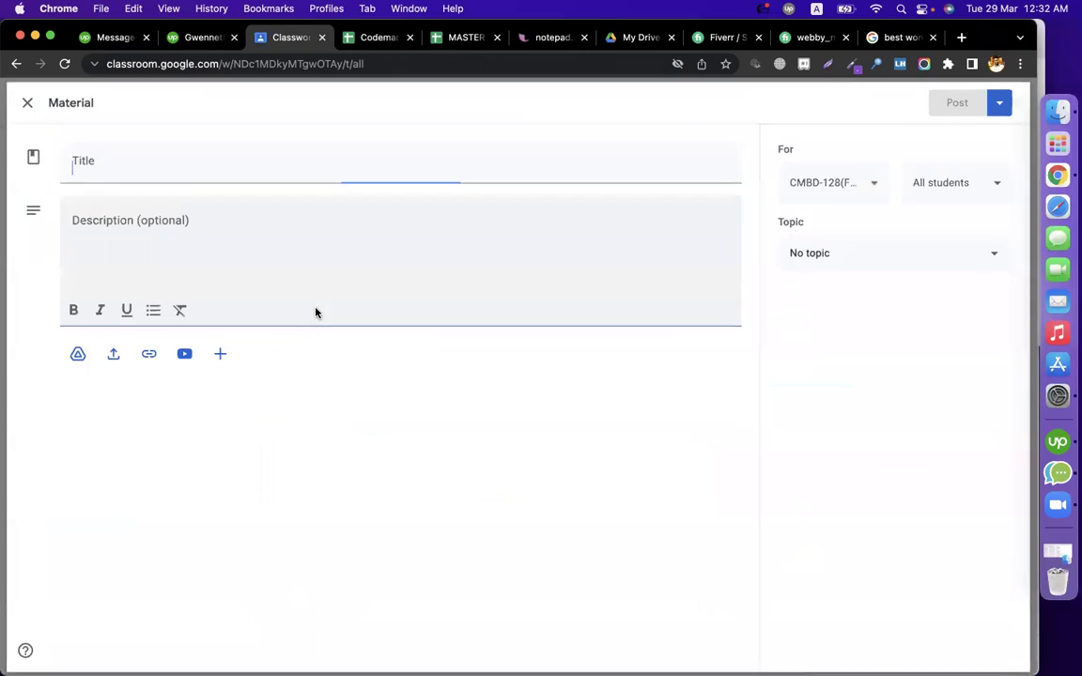
text(wix & s)
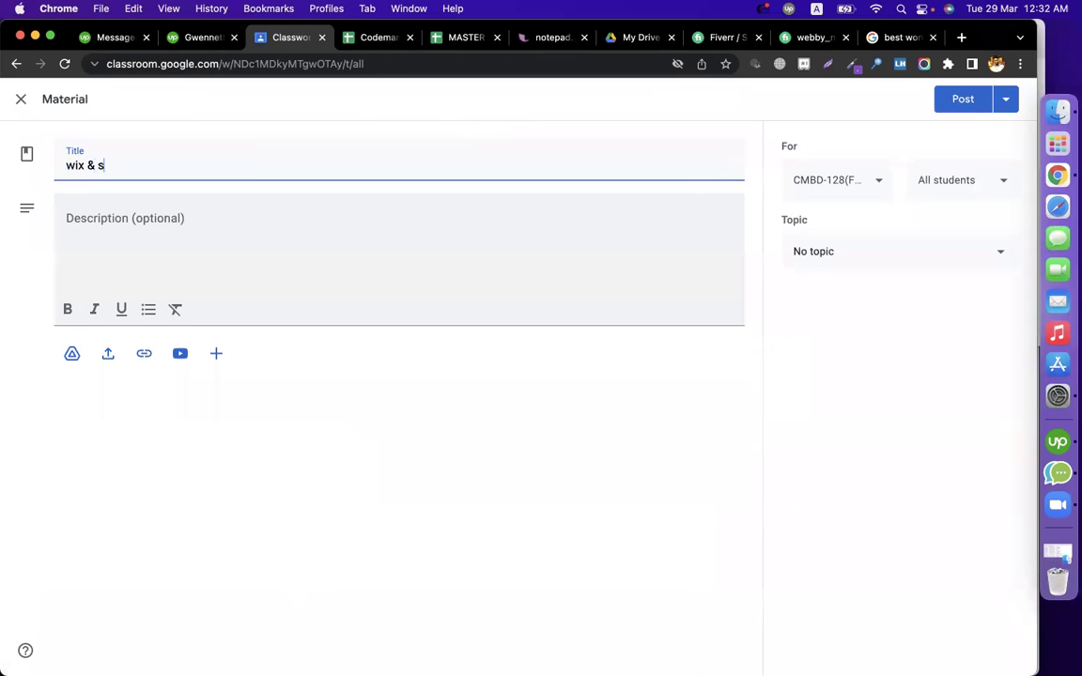
text(quarespace contents)
click(150, 267)
key(super+v)
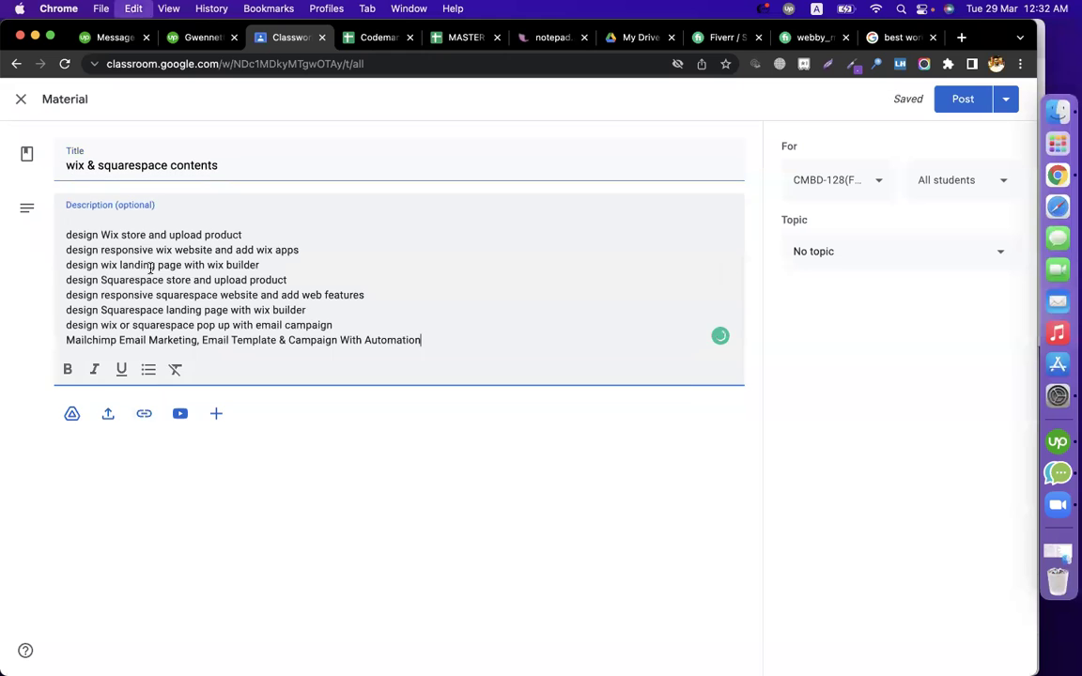
Assign the Wix and Squarespace material to the topic EPISODE-02(FIVERR GIG OPEN) and post it
click(845, 256)
click(854, 370)
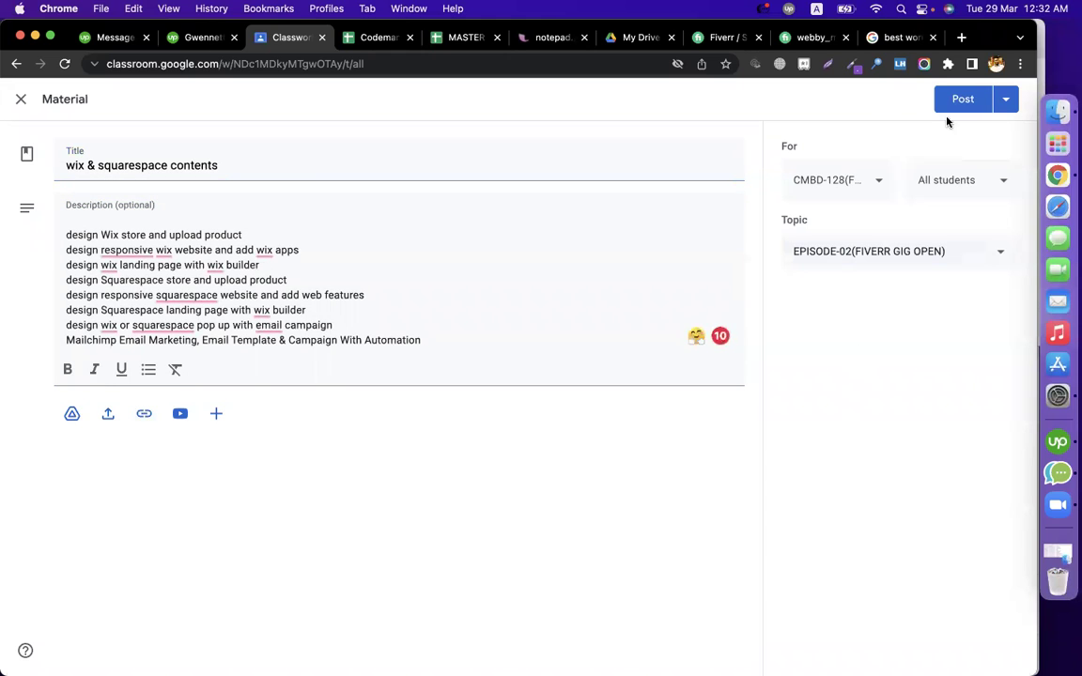
click(957, 100)
Return to the gig spreadsheet and go through the Lead Generation gigs in rows 28 to 34 one by one
click(372, 39)
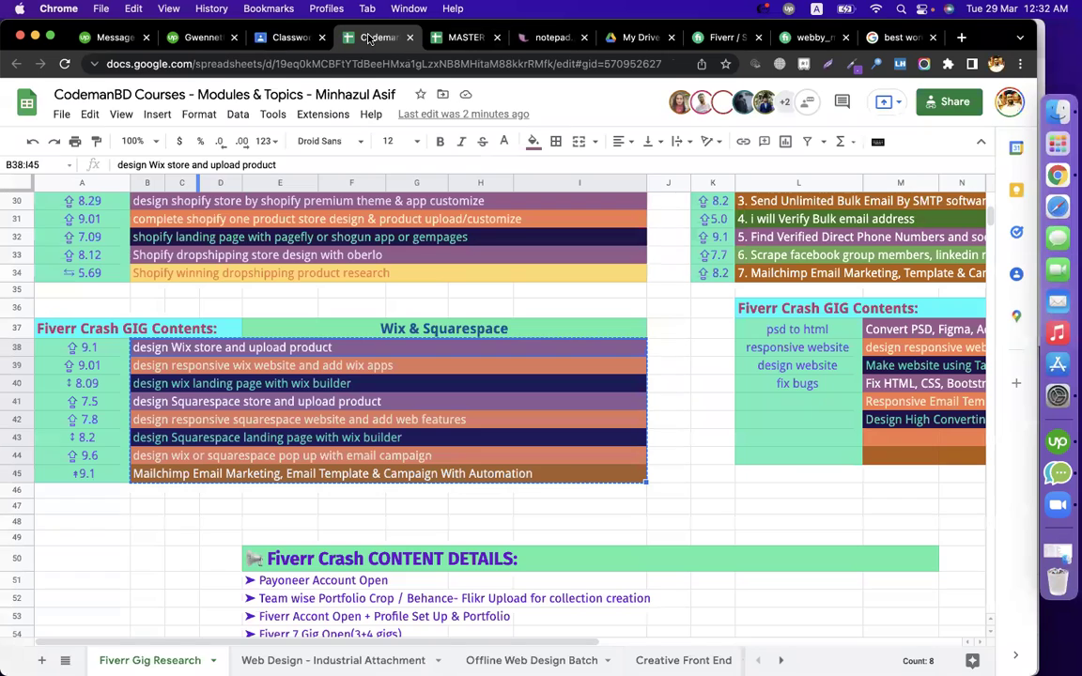
click(701, 561)
scroll(696, 512, right, 5)
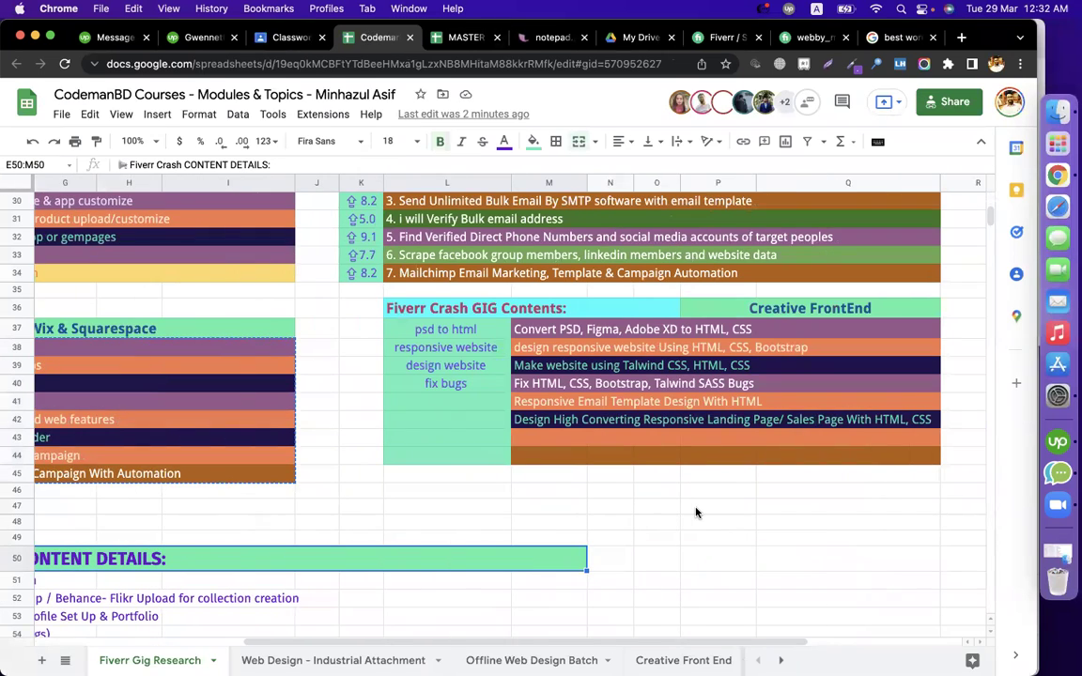
scroll(668, 486, up, 5)
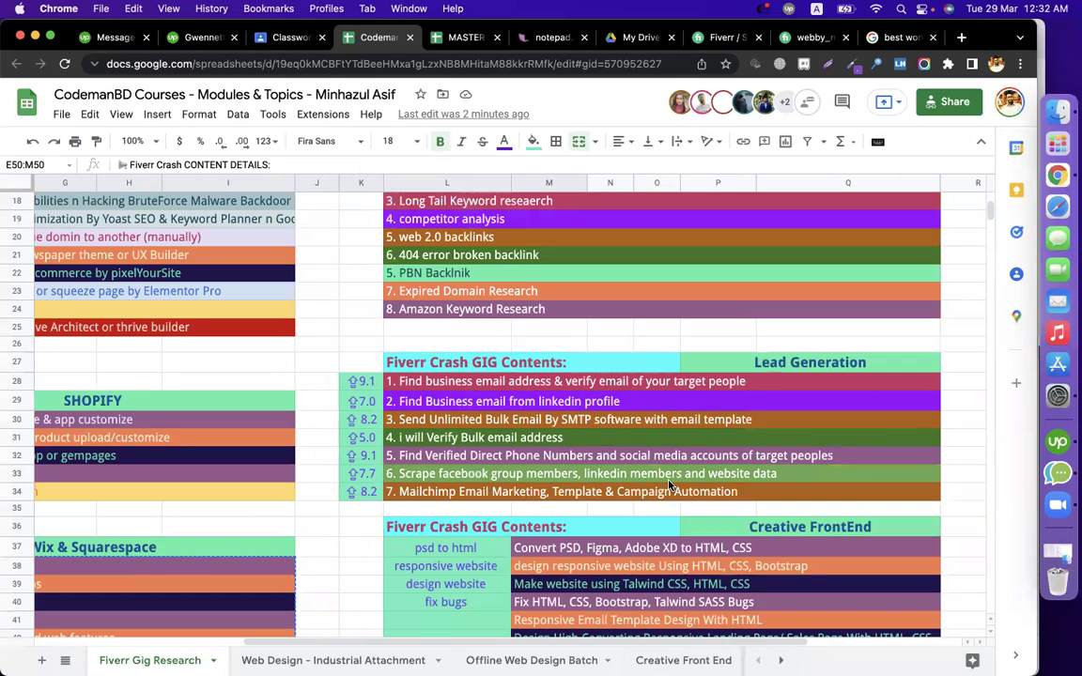
click(460, 386)
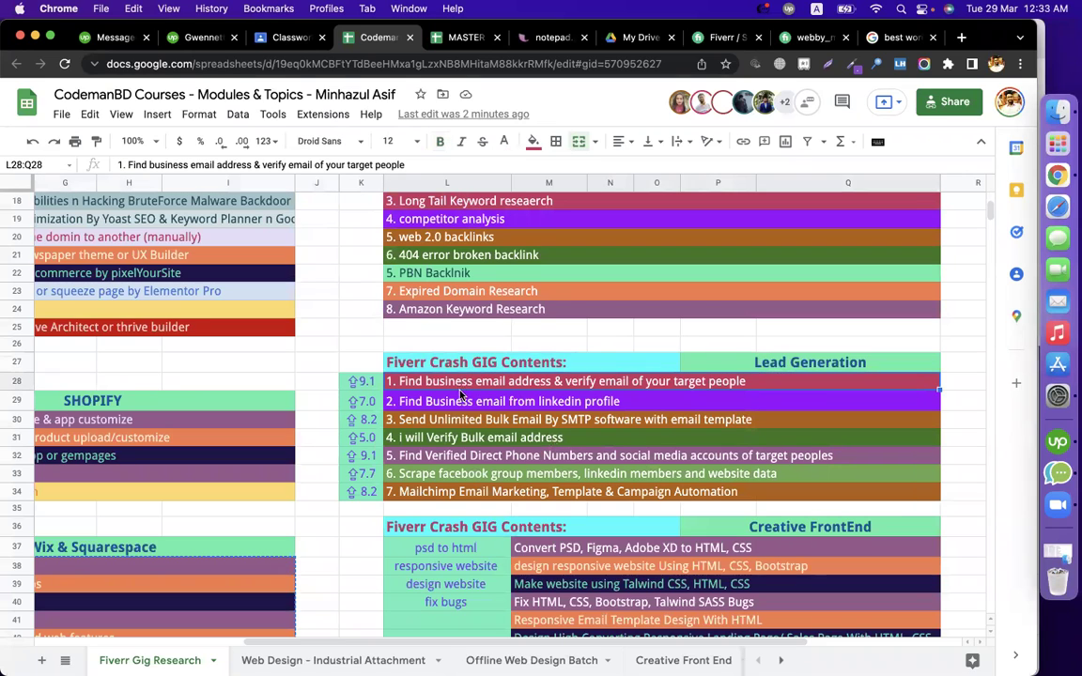
click(464, 404)
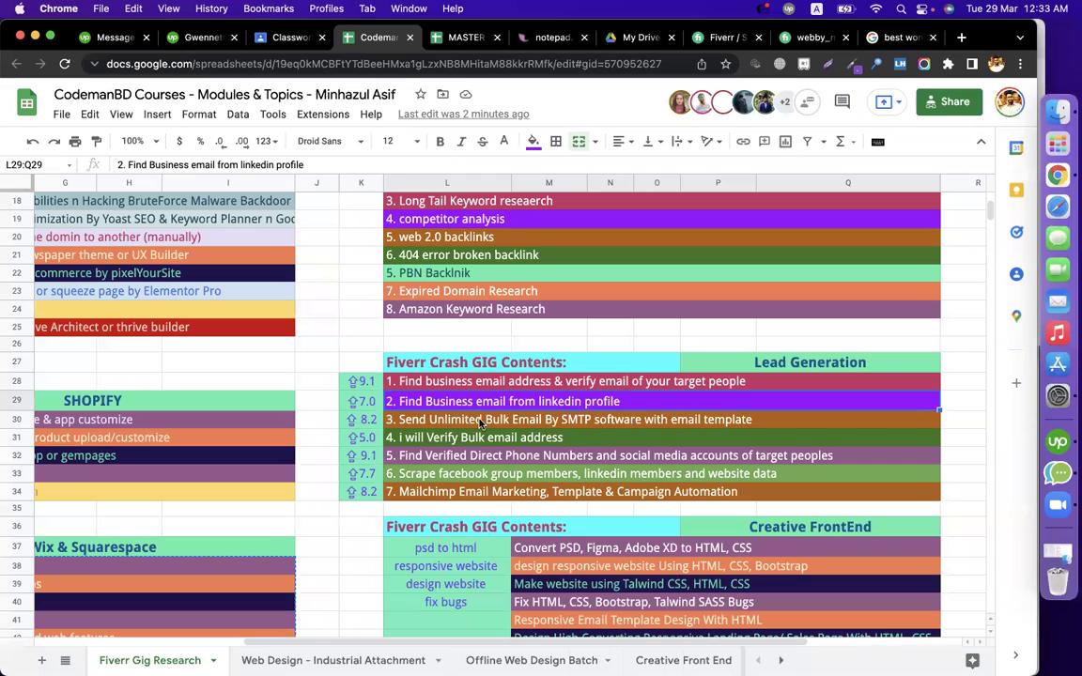
click(479, 423)
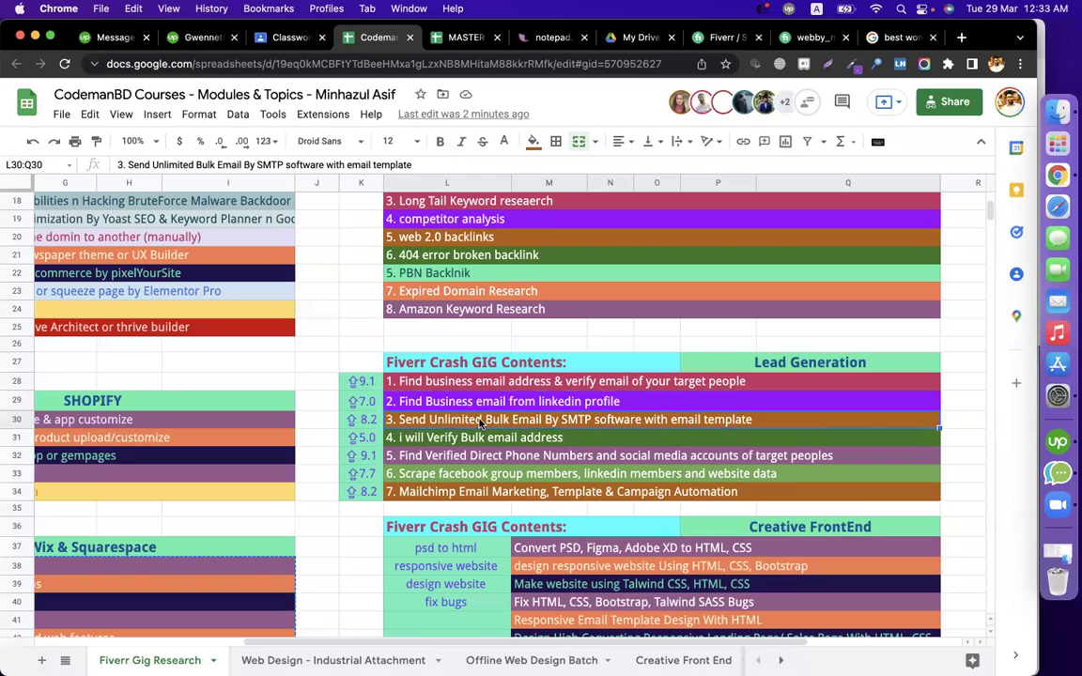
click(478, 439)
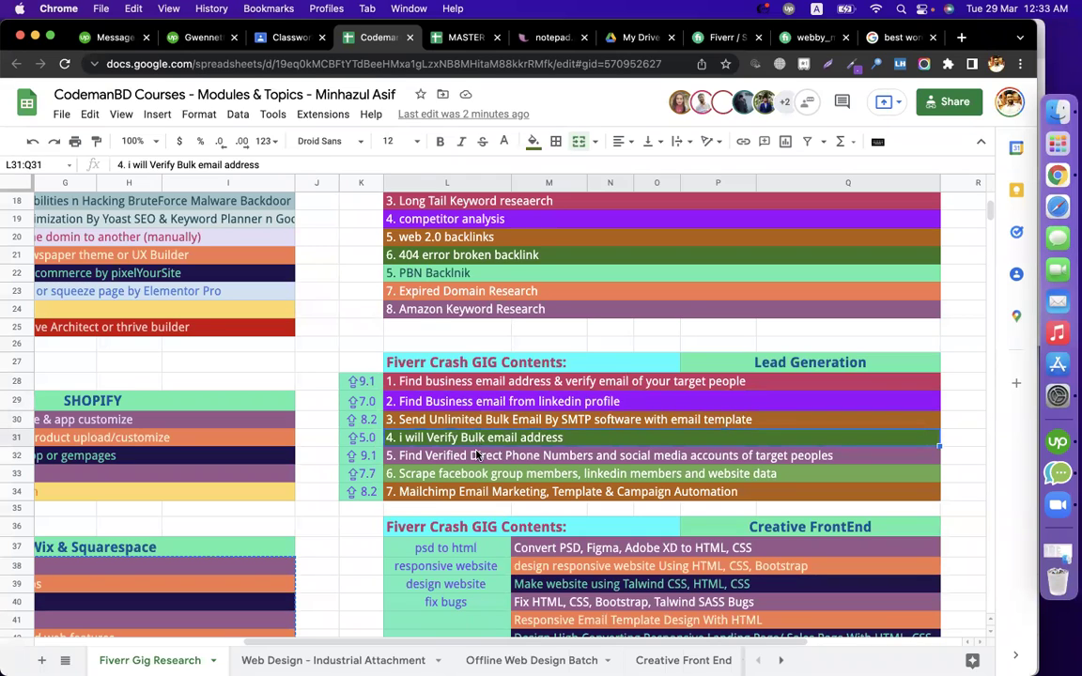
click(477, 458)
key(Down)
key(Down)
Copy the Lead Generation gigs in rows 28 to 34 into the description of a new Classroom material titled "lead gen gig list"
drag(399, 380, 437, 500)
key(super+c)
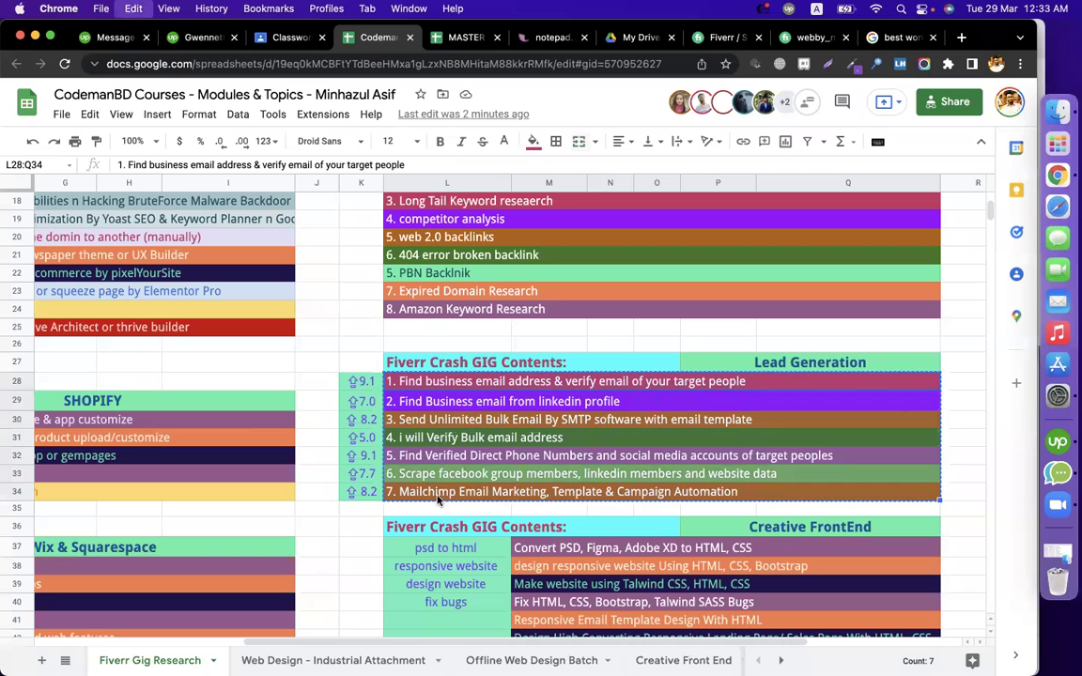
click(285, 37)
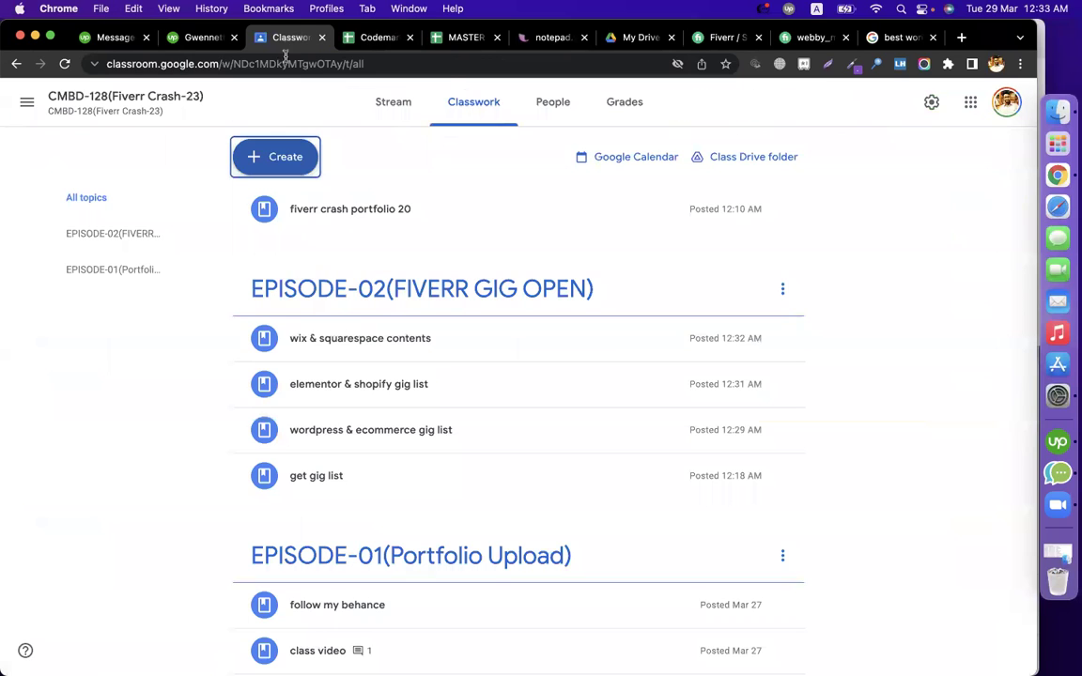
click(299, 162)
click(315, 317)
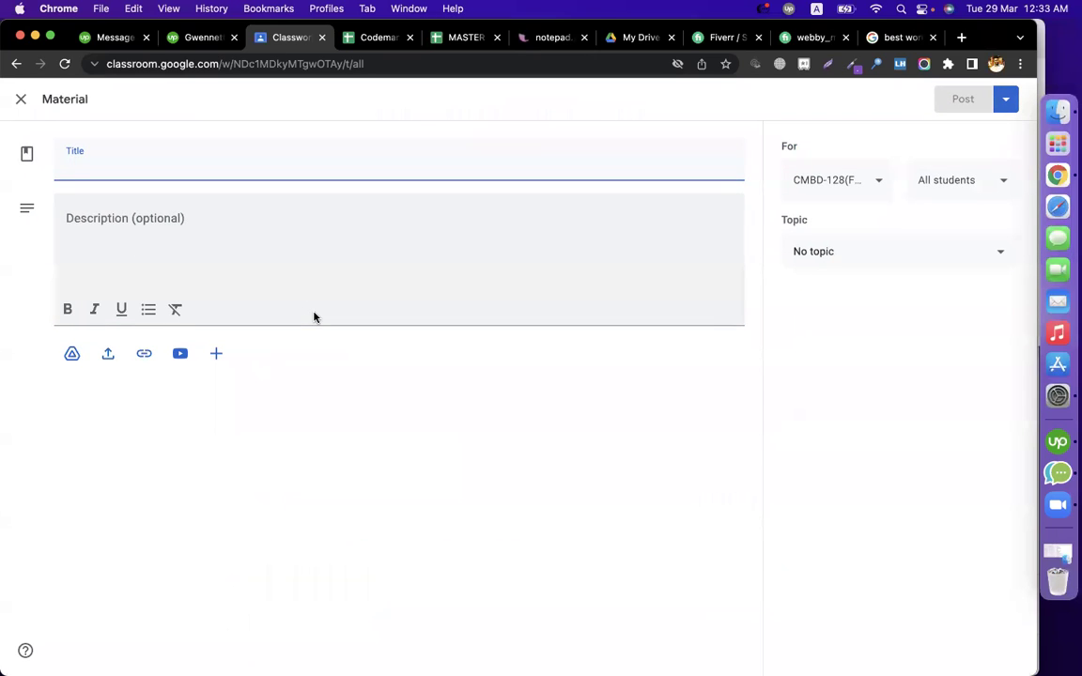
text(lead gen )
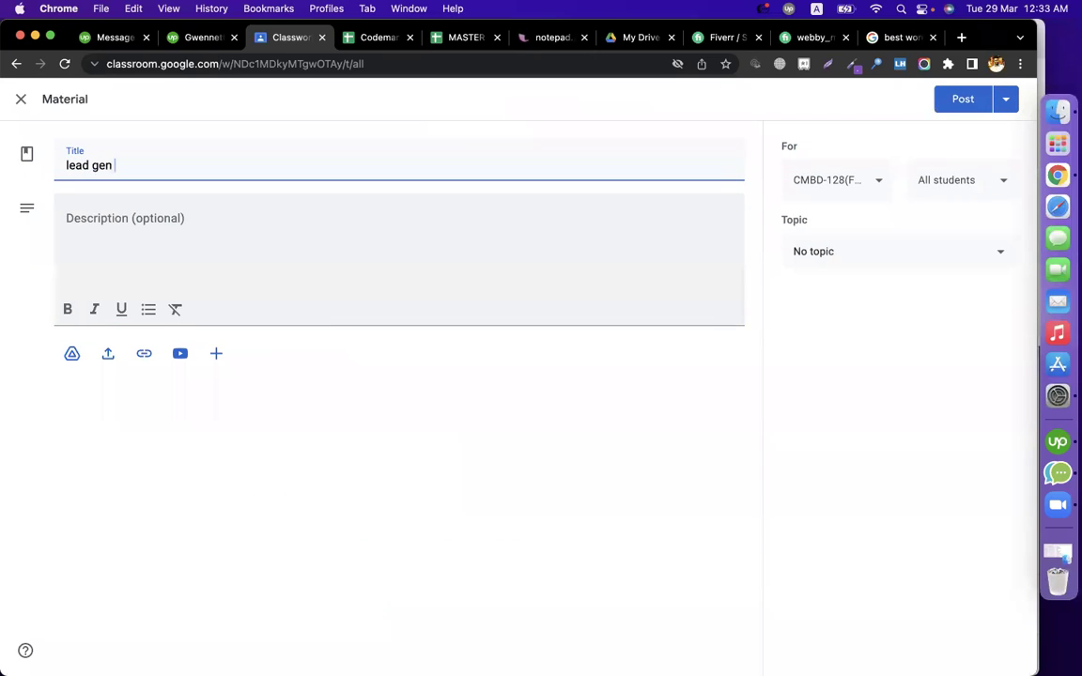
text(gig list)
click(226, 240)
key(super+v)
Delete gig 3, "Send Unlimited Bulk Email By SMTP software with email template", from the material's description, including its line break
click(414, 263)
key(super+shift+Left)
key(BackSpace)
key(BackSpace)
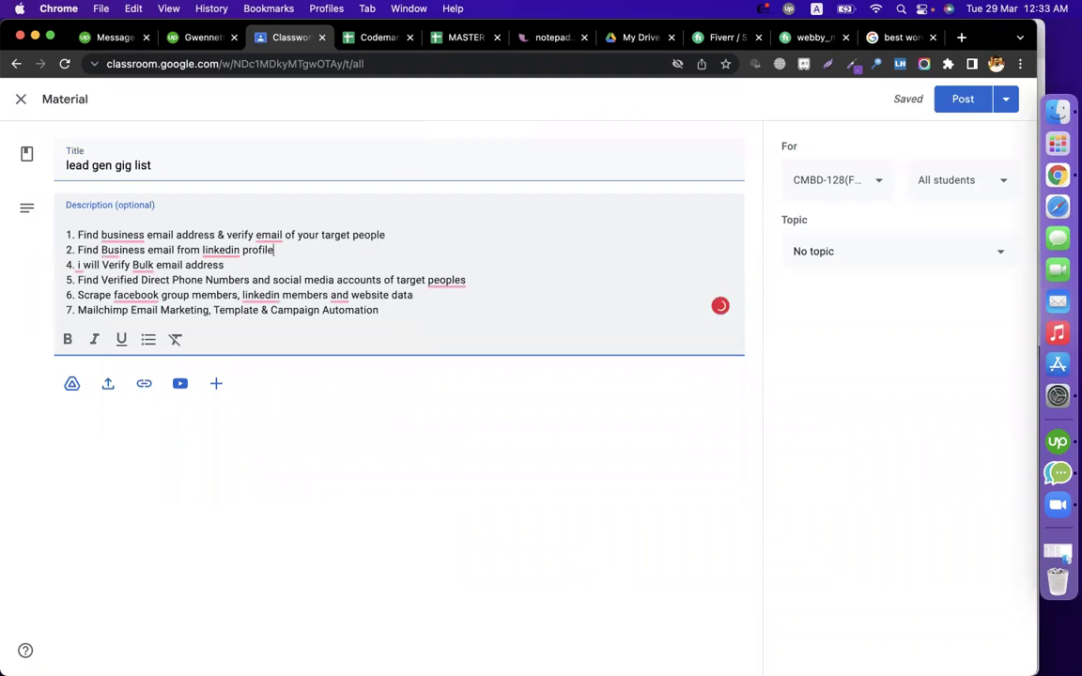
Post the lead generation material under the topic EPISODE-02(FIVERR GIG OPEN) and go back to the gig spreadsheet
click(887, 253)
click(871, 372)
click(953, 99)
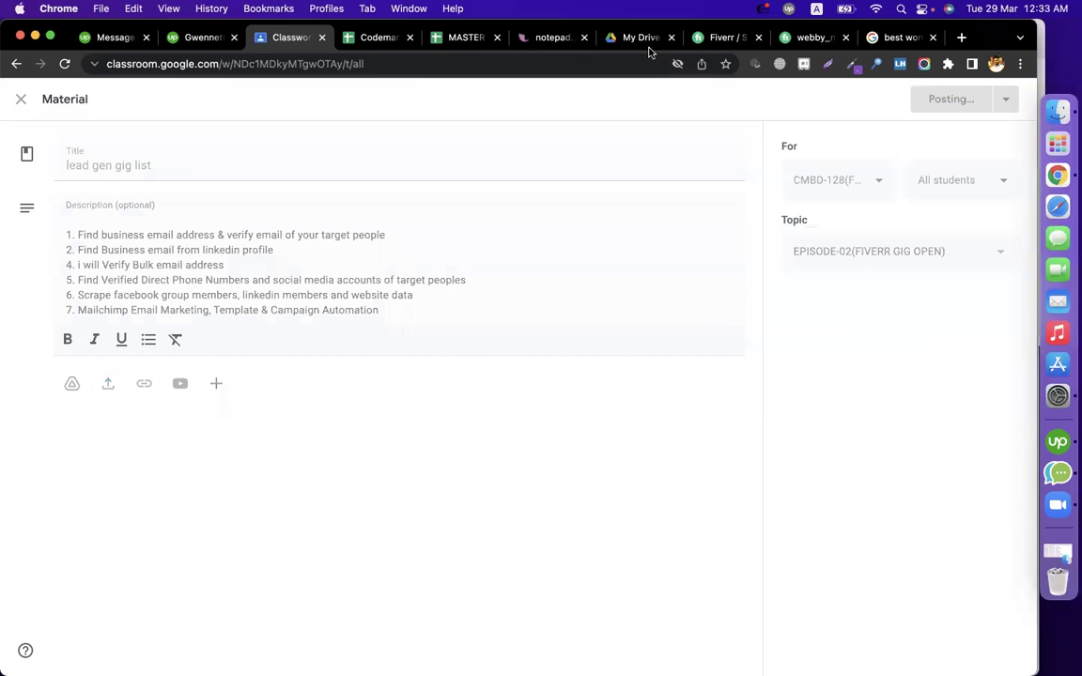
click(394, 42)
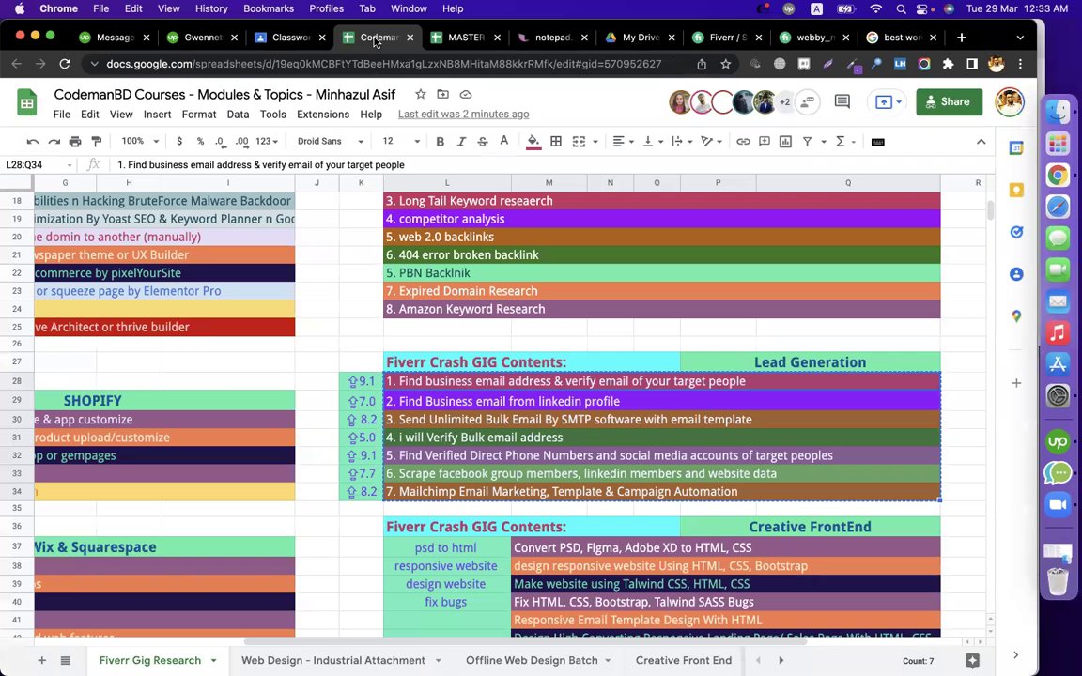
Look over the sheet's gig categories, from SEO/ Keywords across to WordPress/ elementor / ecommerce, SHOPIFY and Wix & Squarespace
click(661, 422)
scroll(662, 427, up, 5)
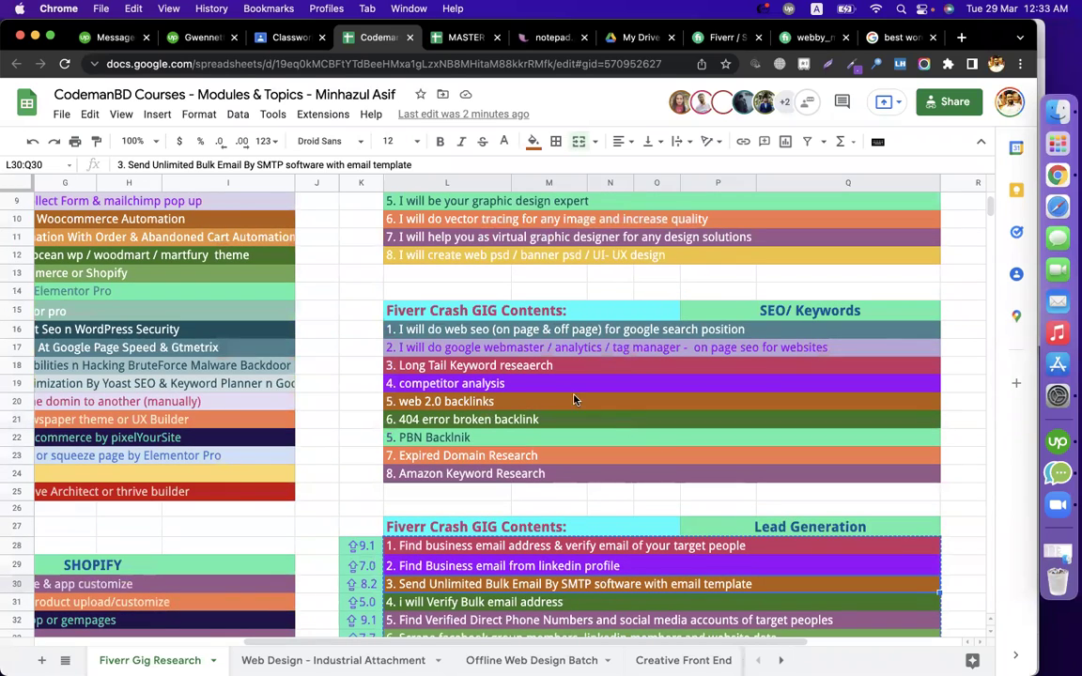
click(480, 331)
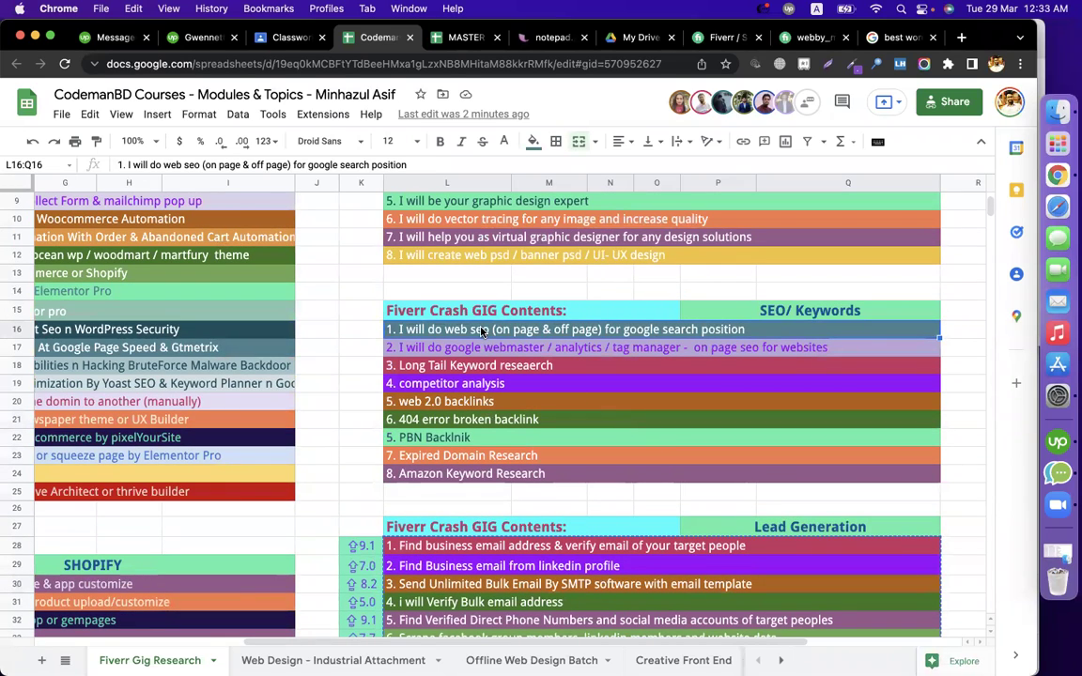
click(362, 332)
scroll(362, 340, left, 5)
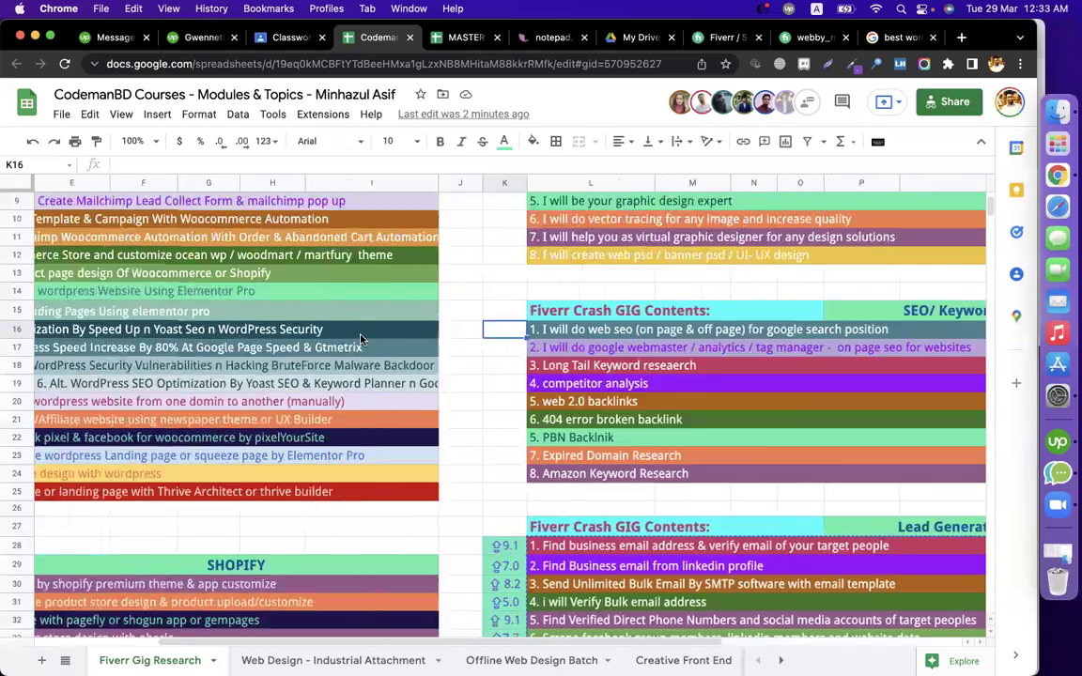
scroll(360, 340, up, 3)
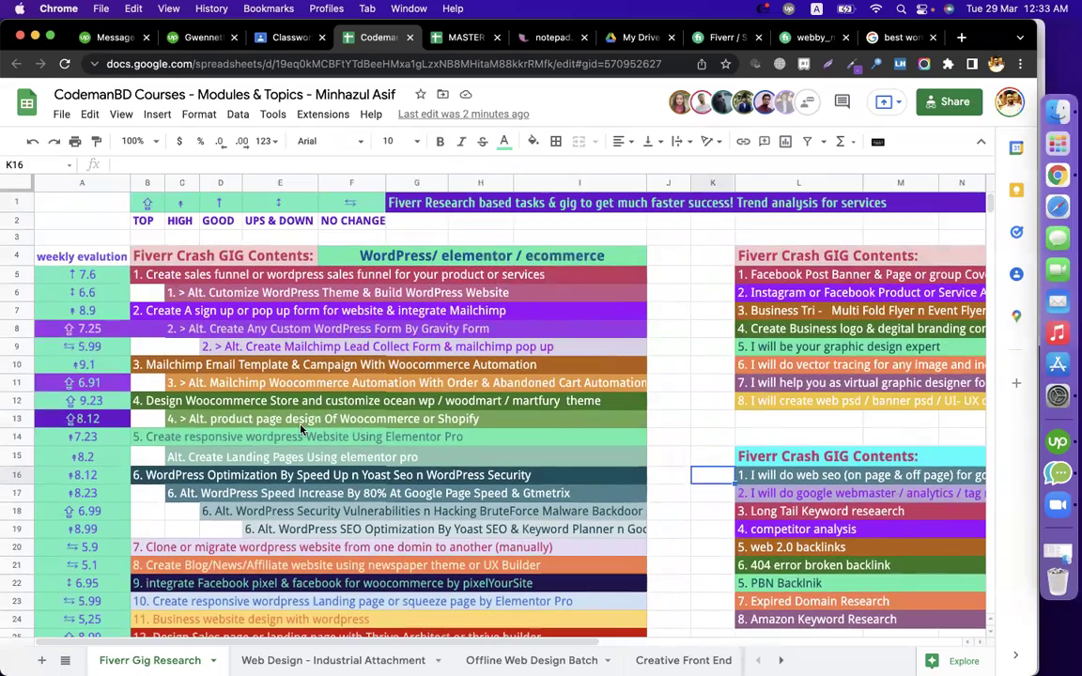
scroll(300, 427, down, 10)
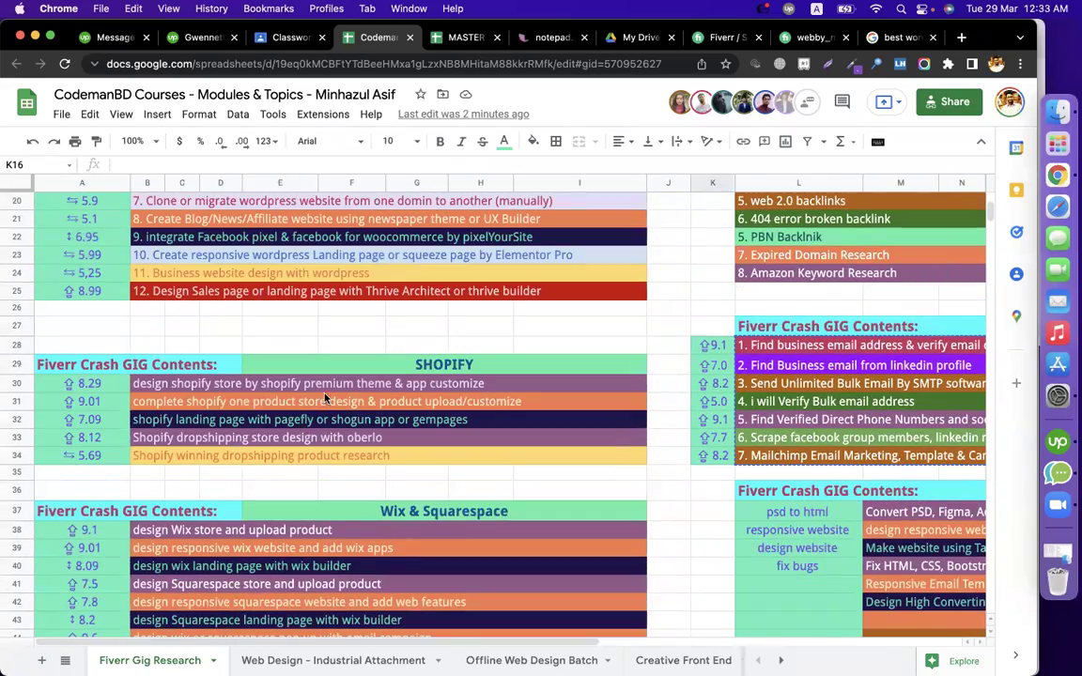
scroll(325, 399, down, 3)
scroll(325, 398, up, 5)
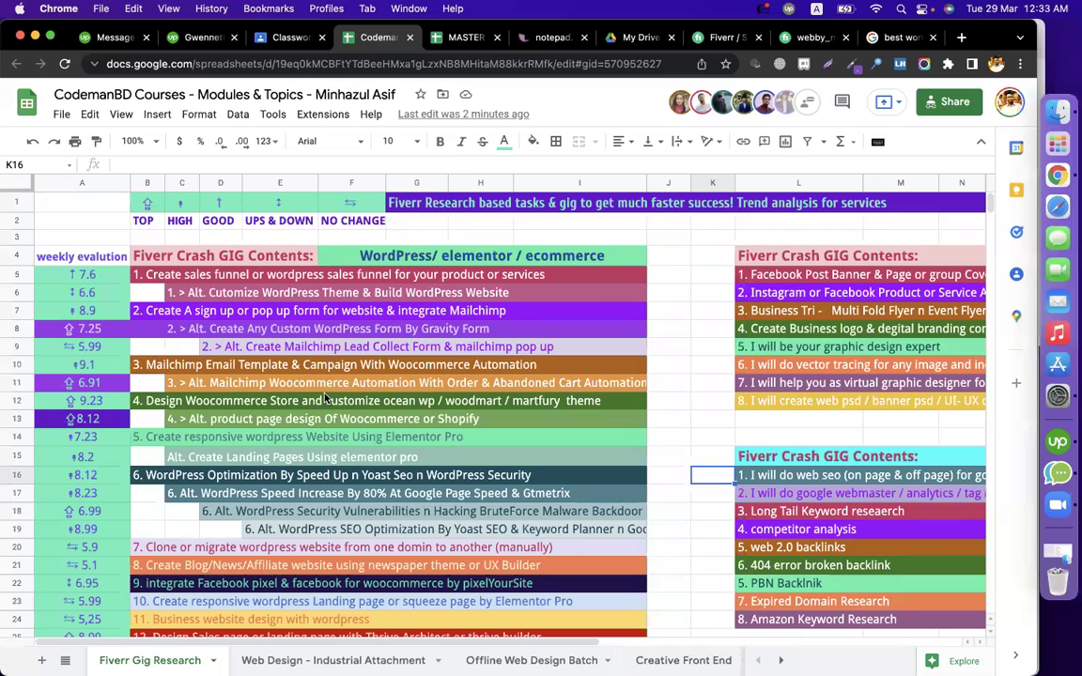
scroll(325, 398, down, 2)
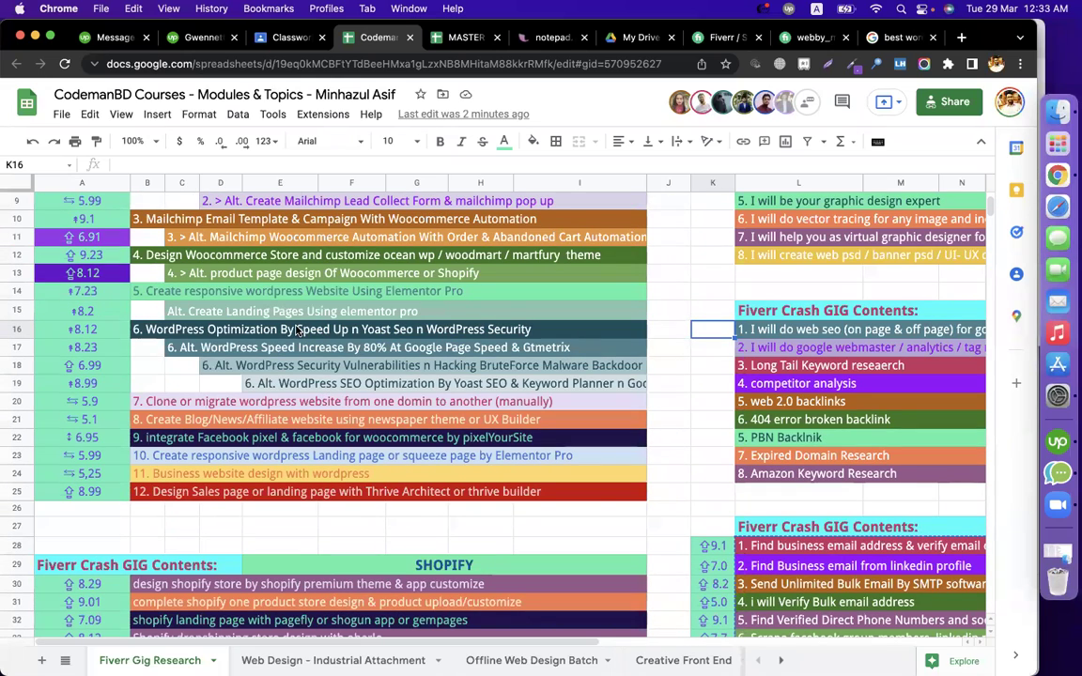
scroll(324, 321, down, 3)
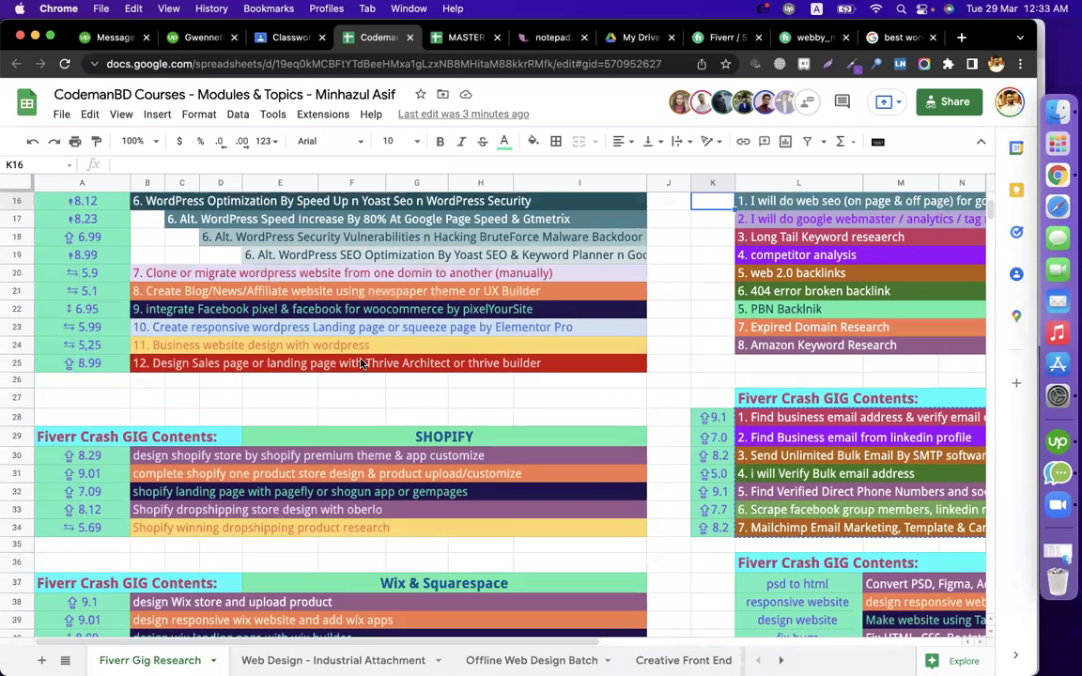
click(161, 464)
click(269, 382)
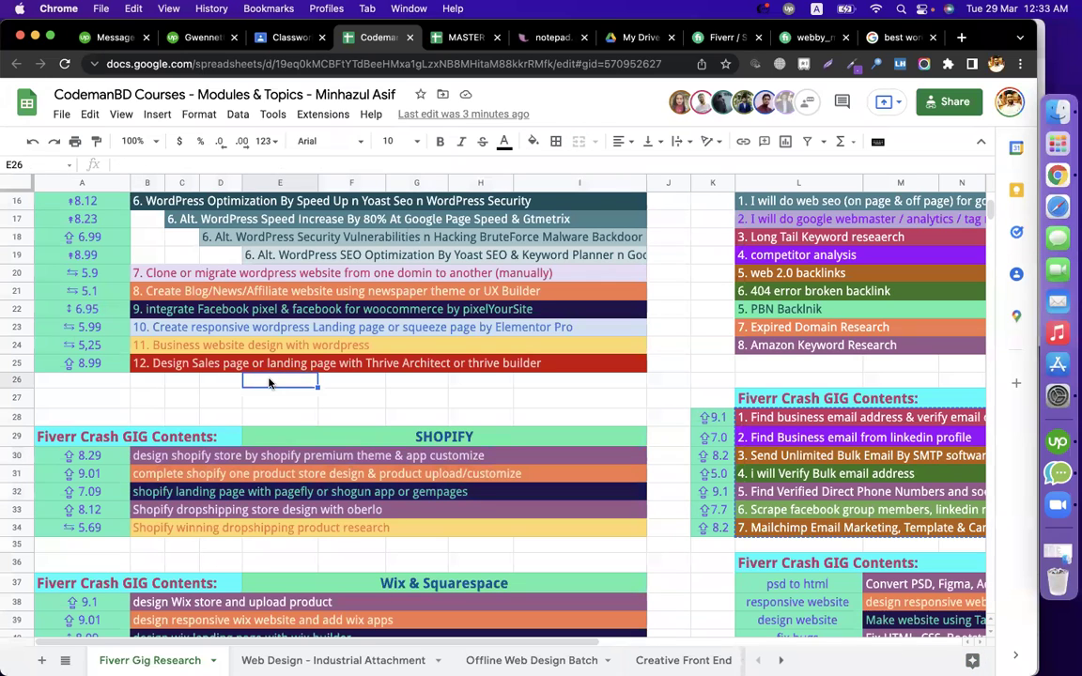
Expand the "get gig list" material in Classroom to show its attached spreadsheet, and go back to the gig spreadsheet
click(289, 37)
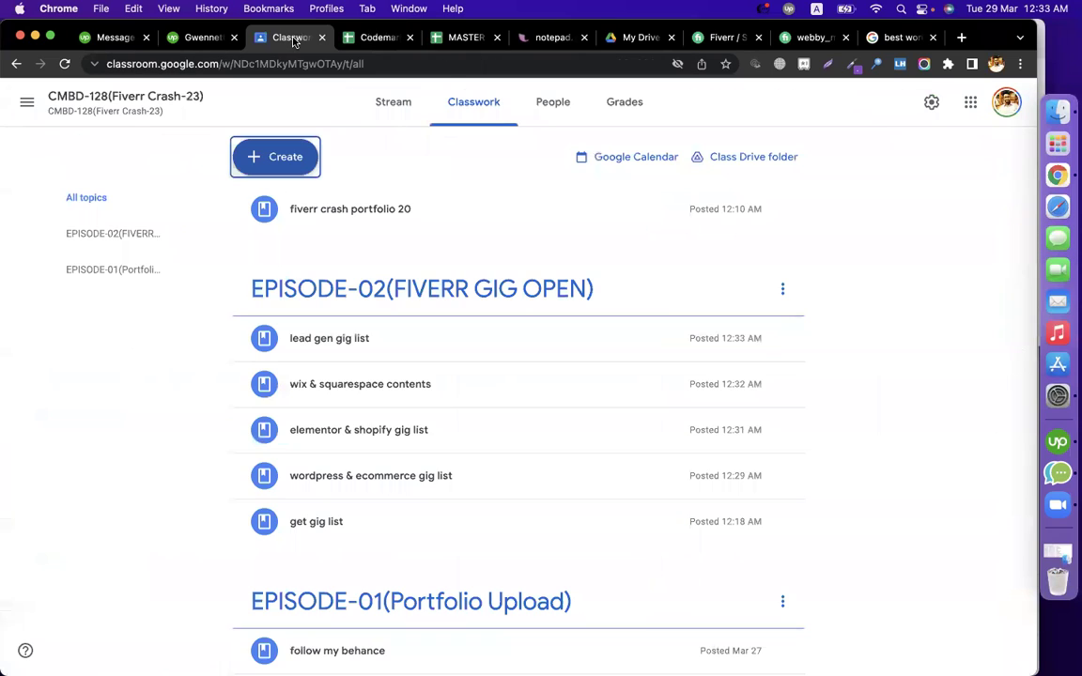
click(340, 531)
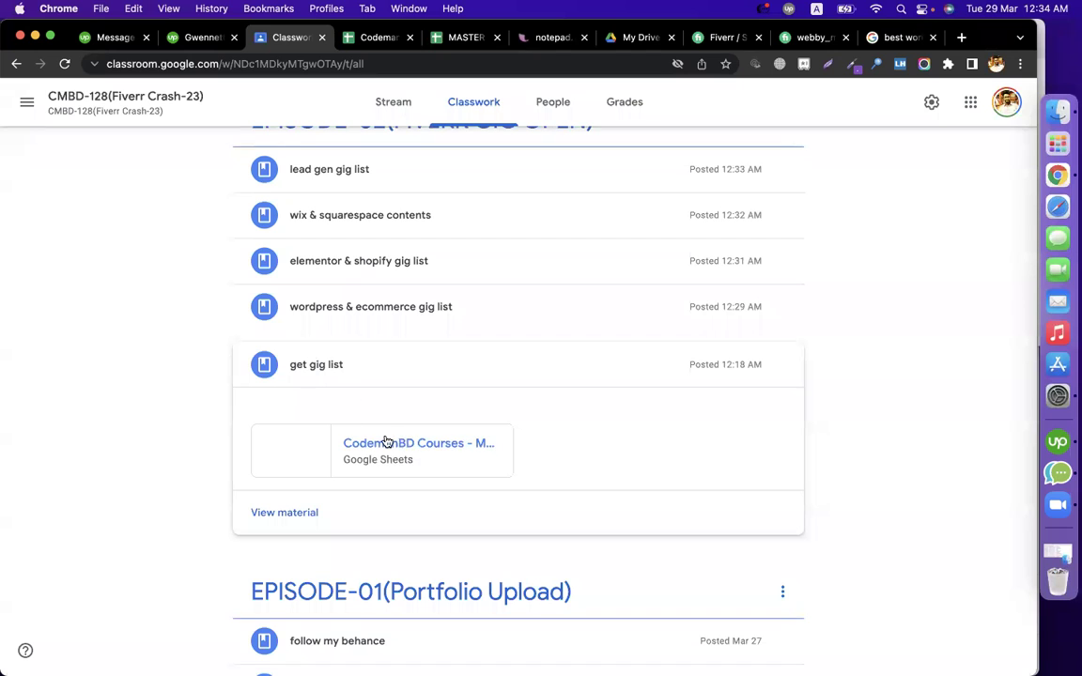
click(350, 40)
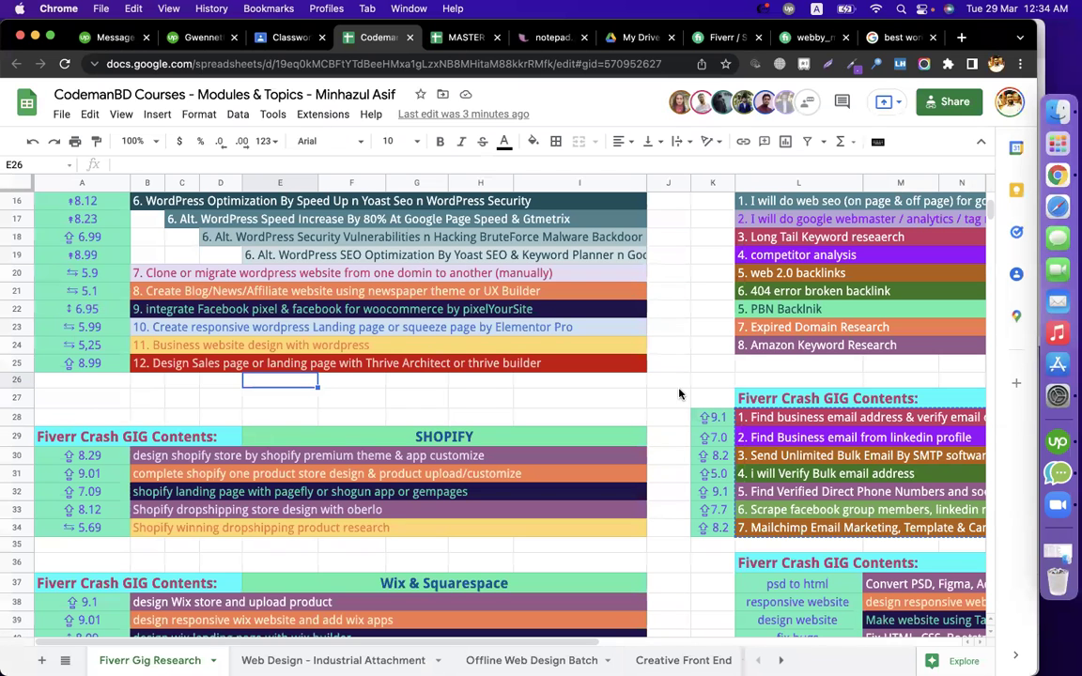
Go through the SEO/ Keywords gigs in rows 16 to 24, from web SEO to Amazon Keyword Research
scroll(678, 393, right, 10)
scroll(679, 393, up, 2)
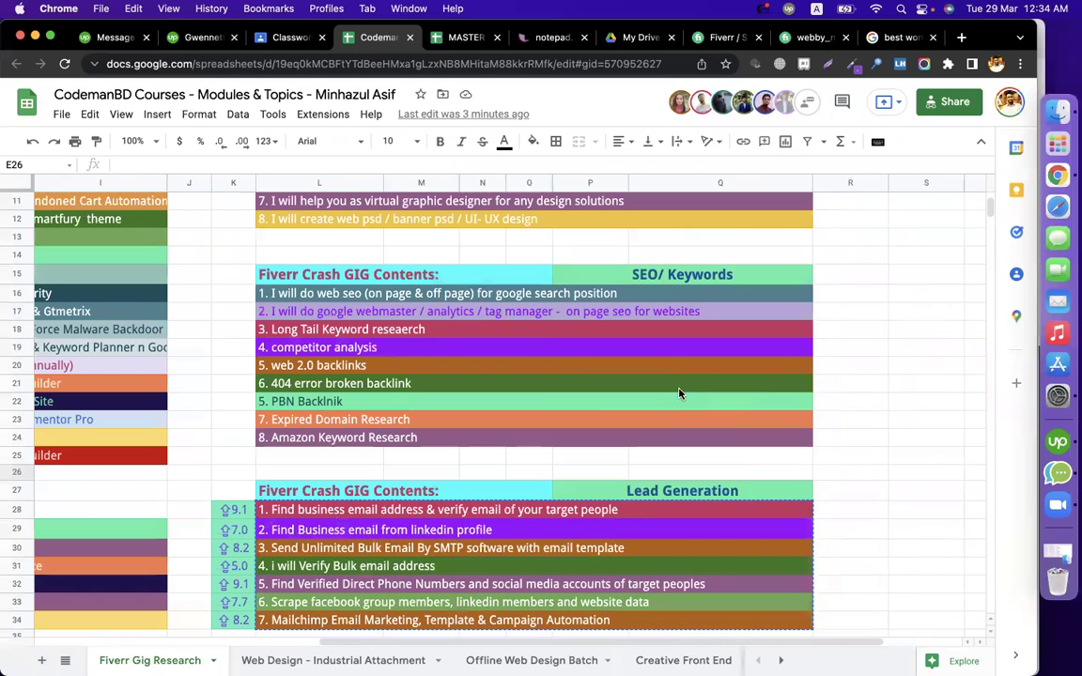
click(363, 299)
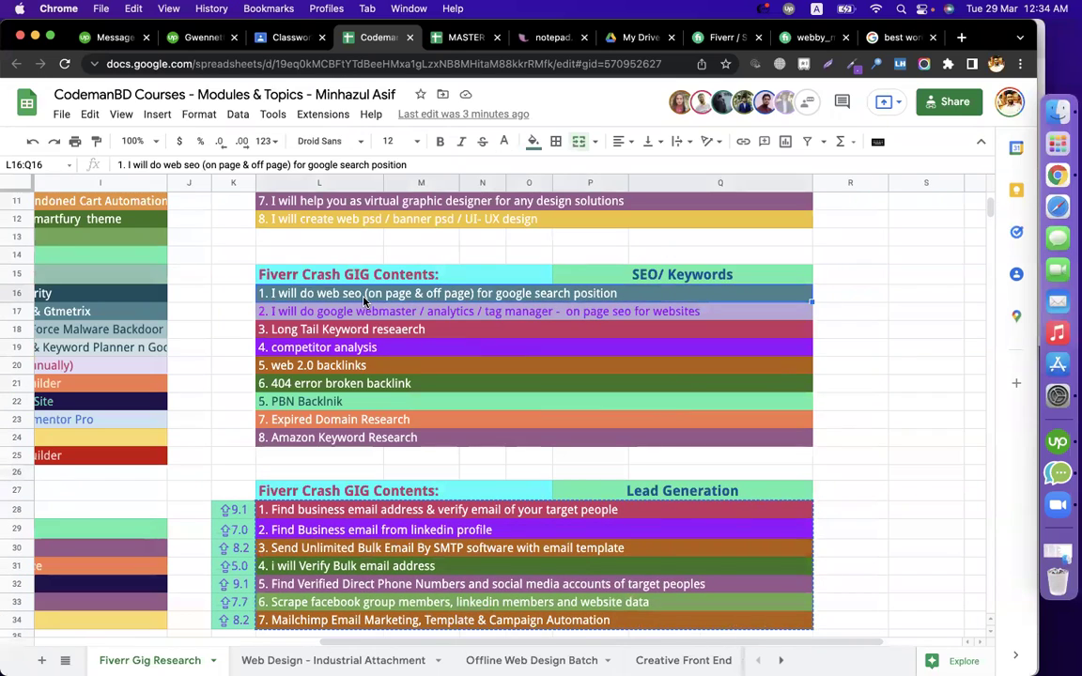
key(Down)
key(Down)
key(Down)
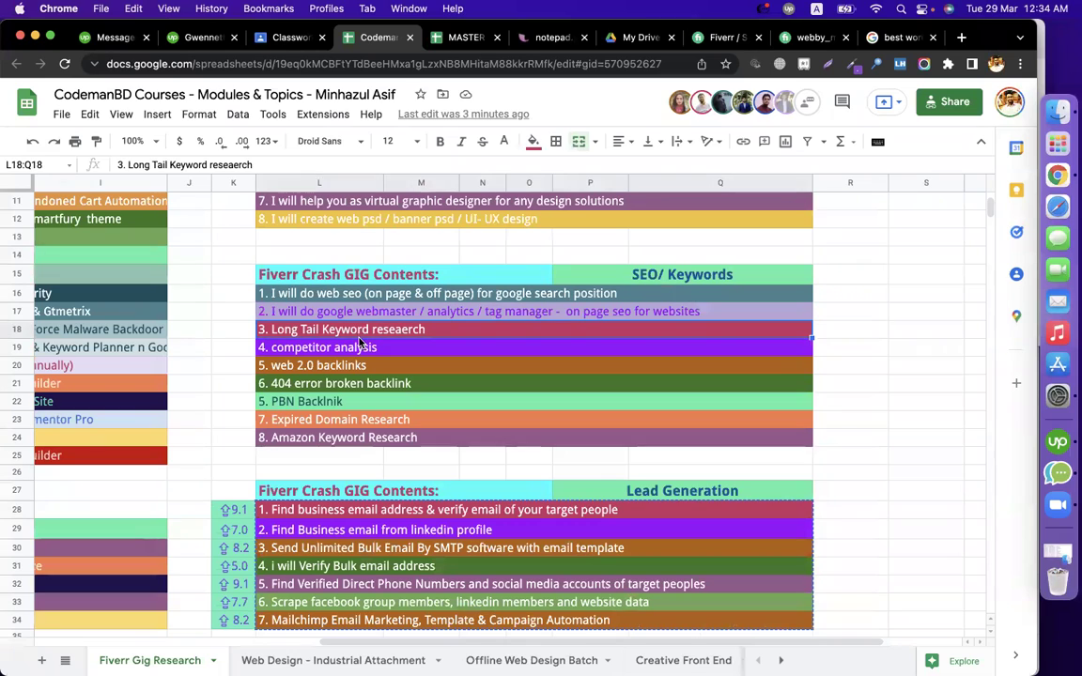
click(369, 365)
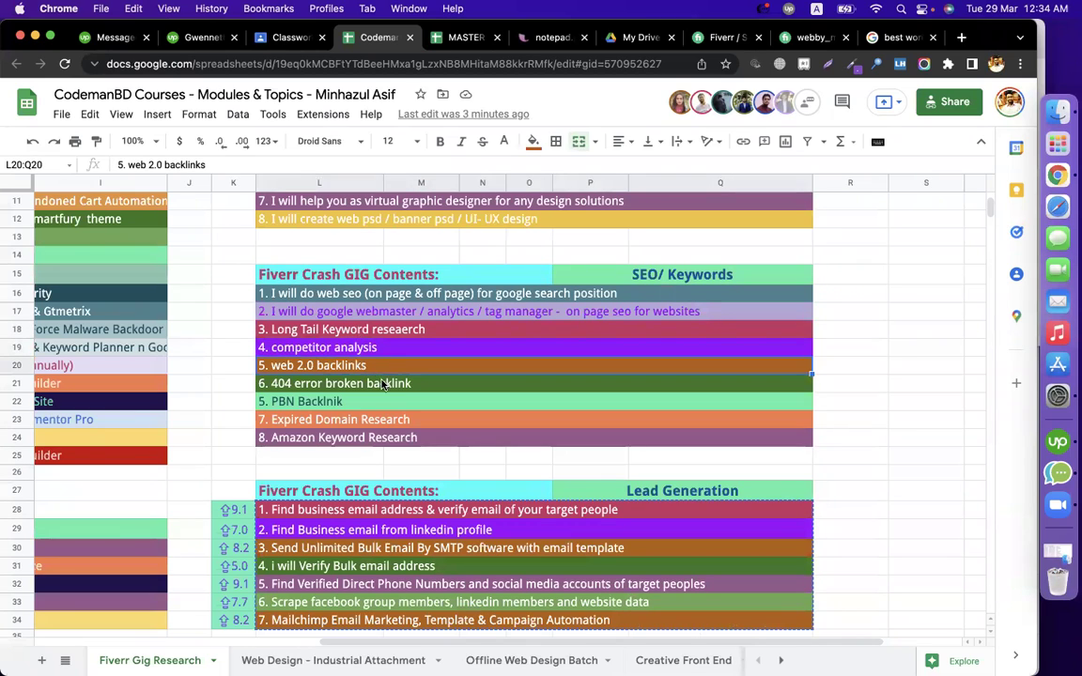
click(382, 385)
click(357, 407)
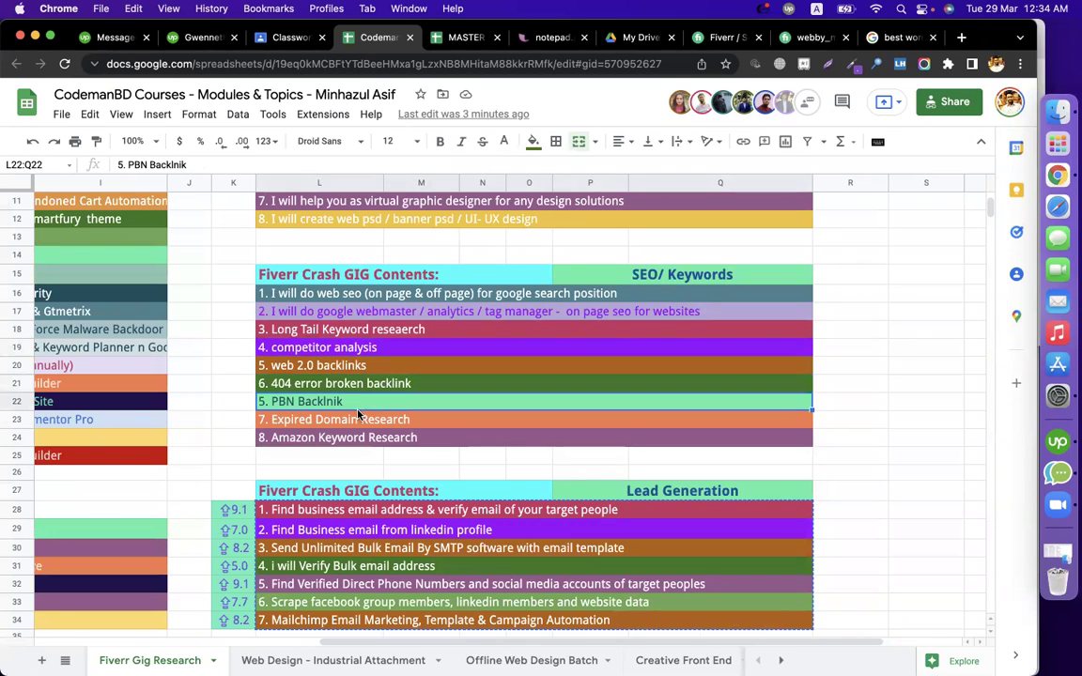
click(366, 422)
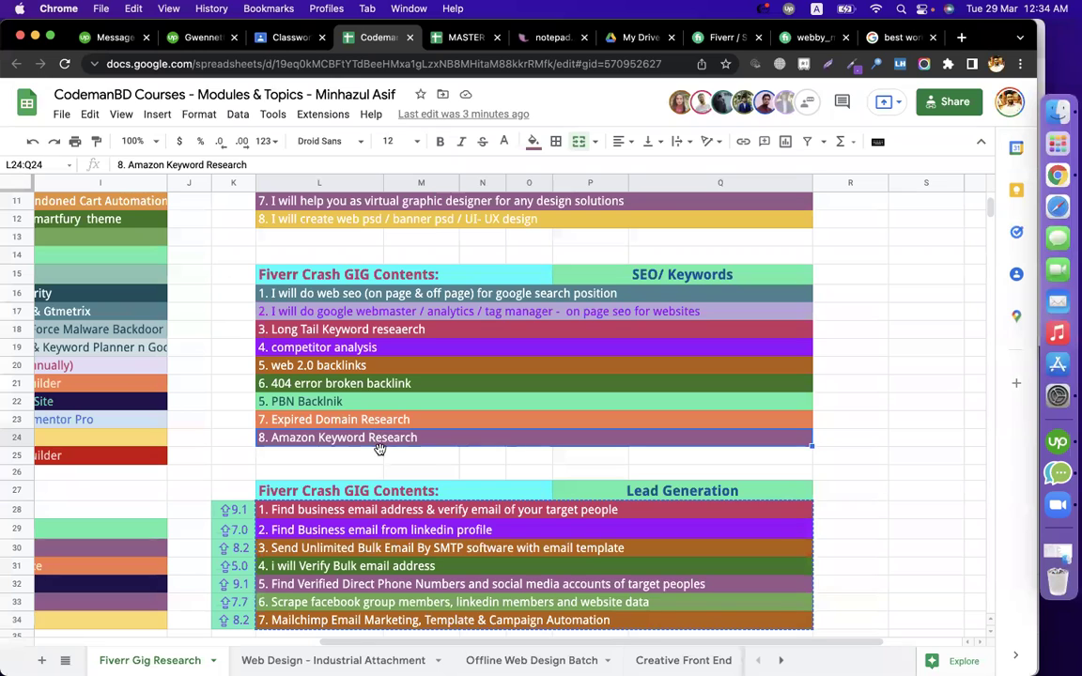
click(378, 455)
Go through the Graphic Design gigs in rows 5 to 12 one by one
scroll(380, 455, up, 5)
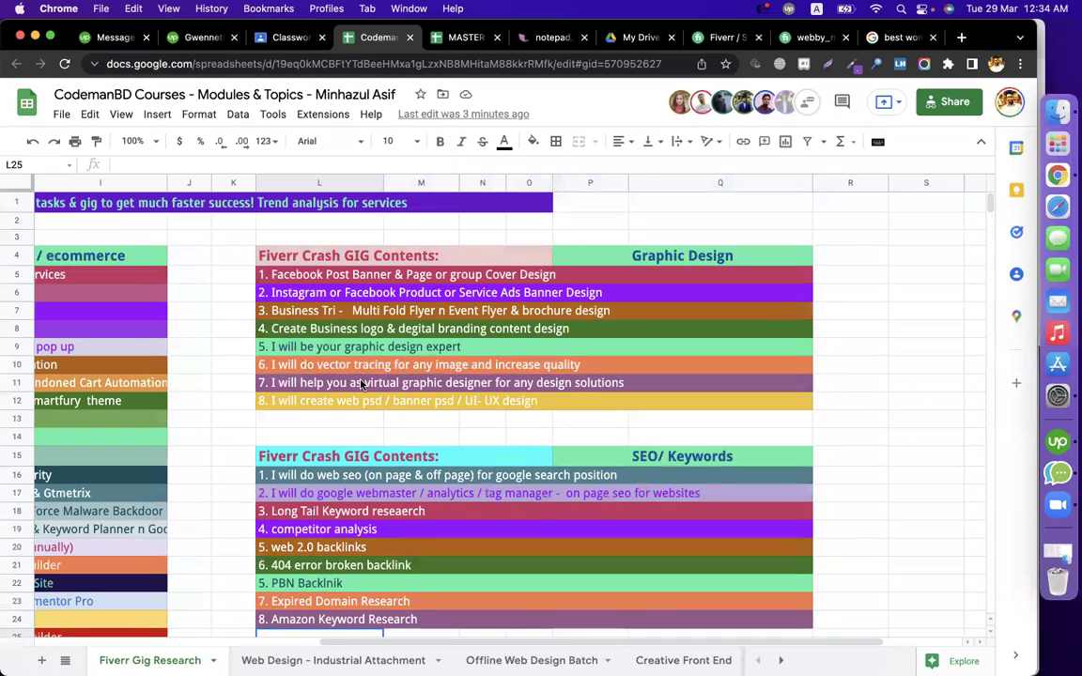
click(343, 278)
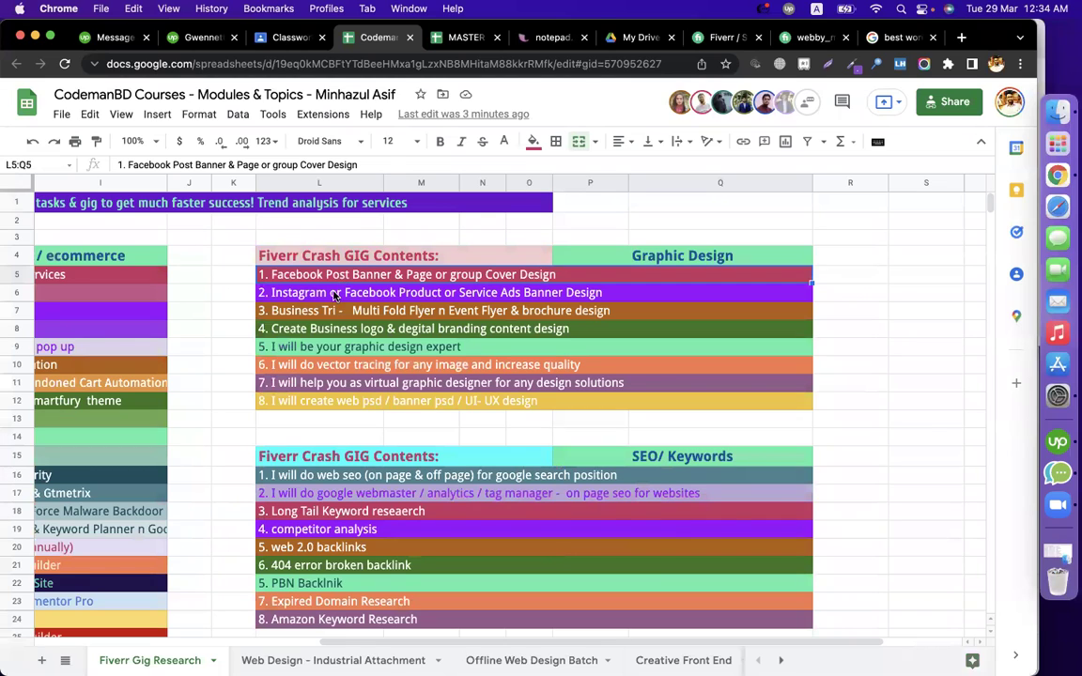
click(335, 295)
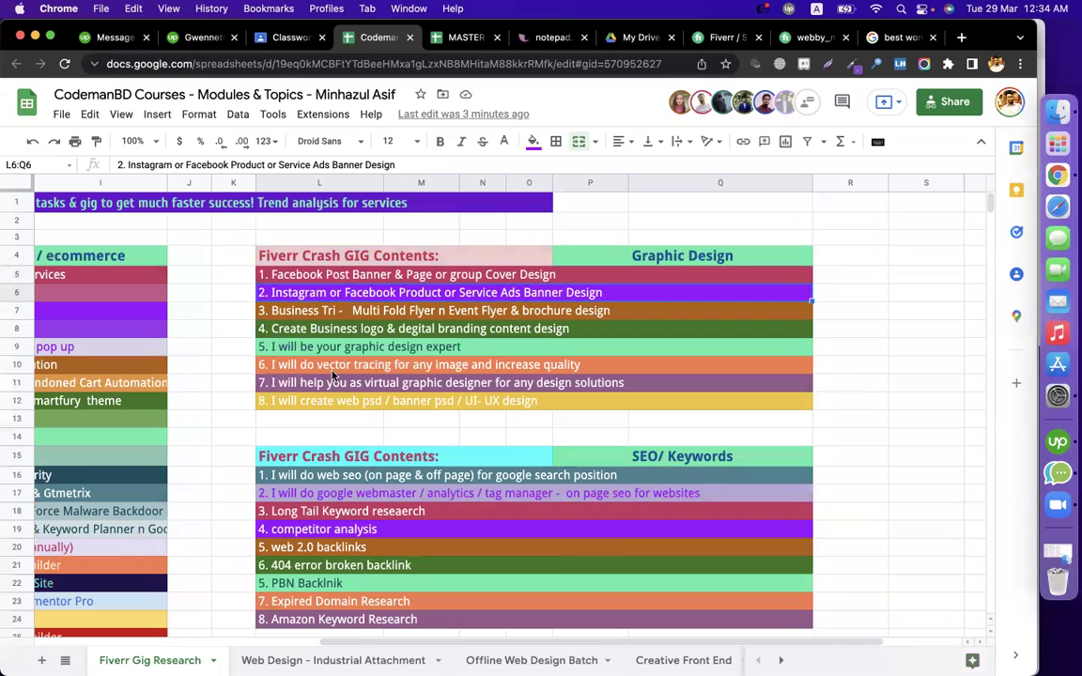
click(329, 317)
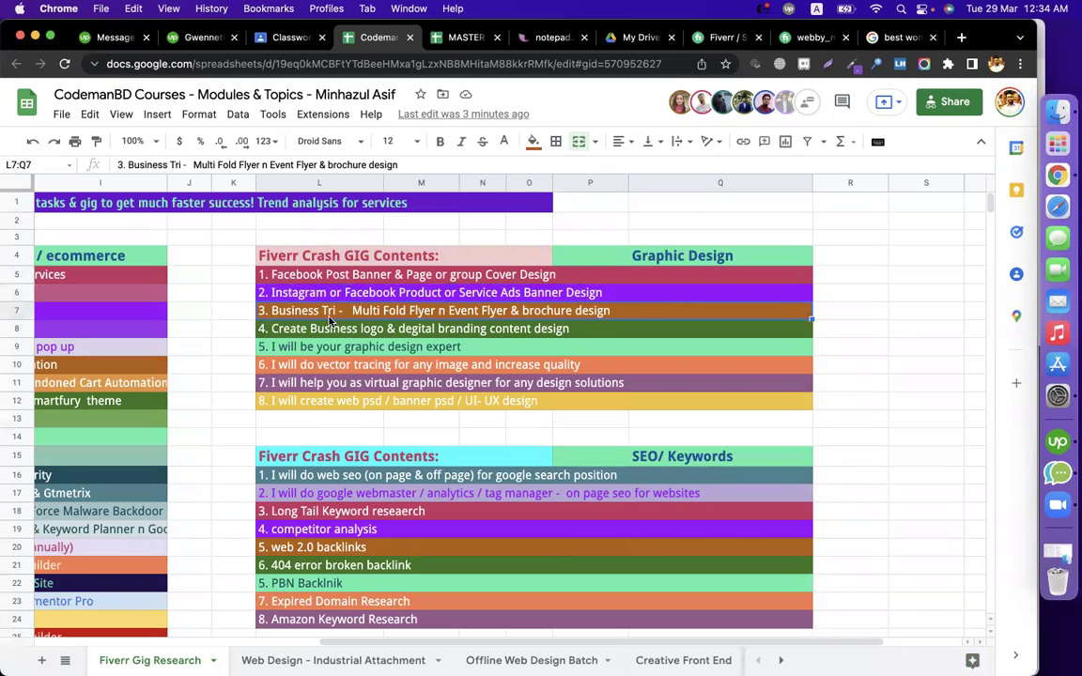
click(323, 331)
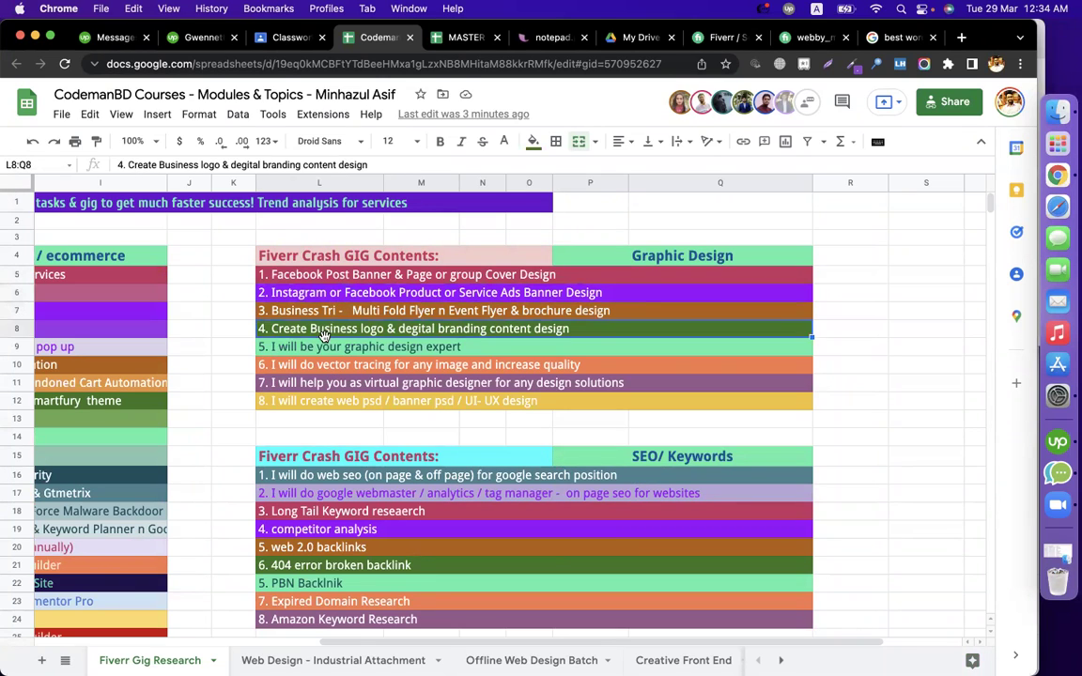
click(324, 353)
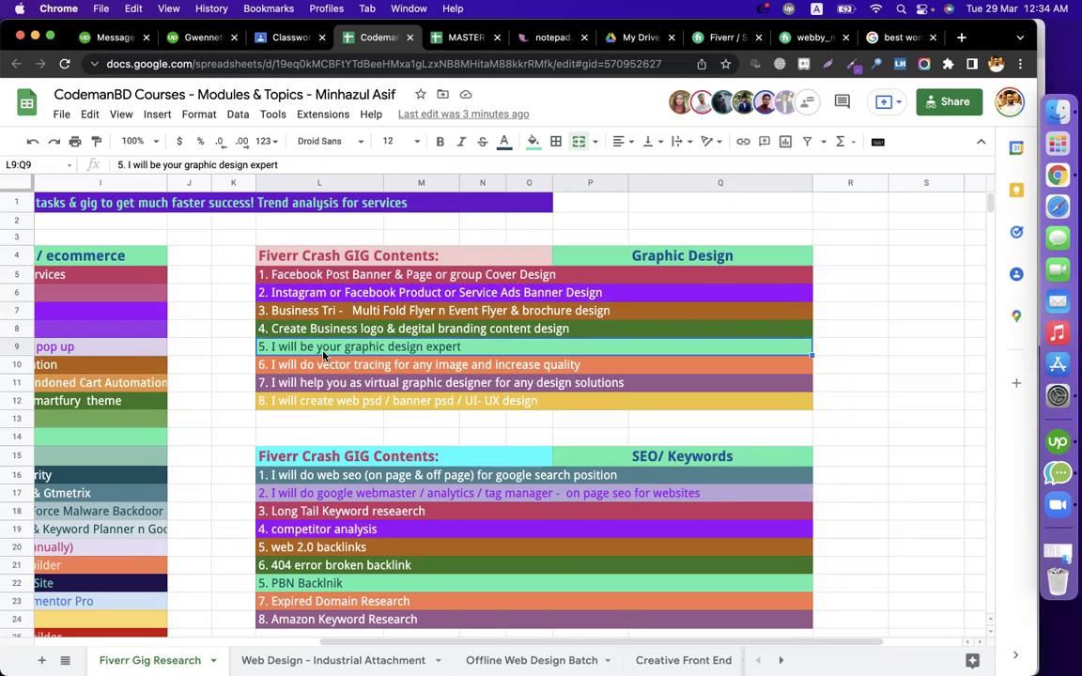
click(325, 365)
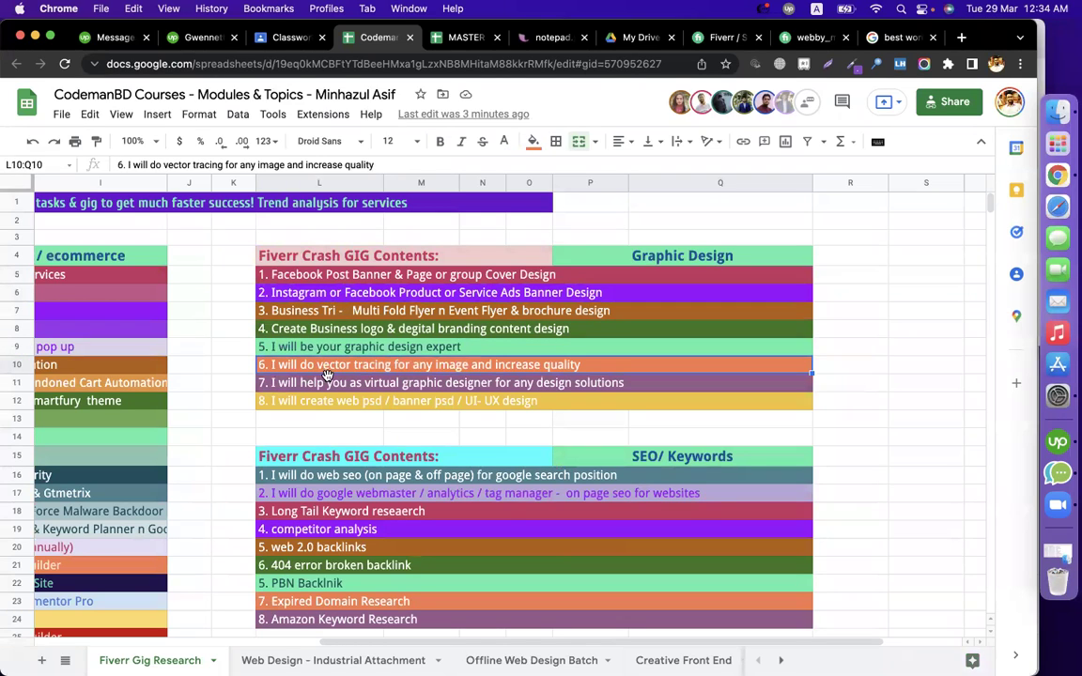
click(326, 381)
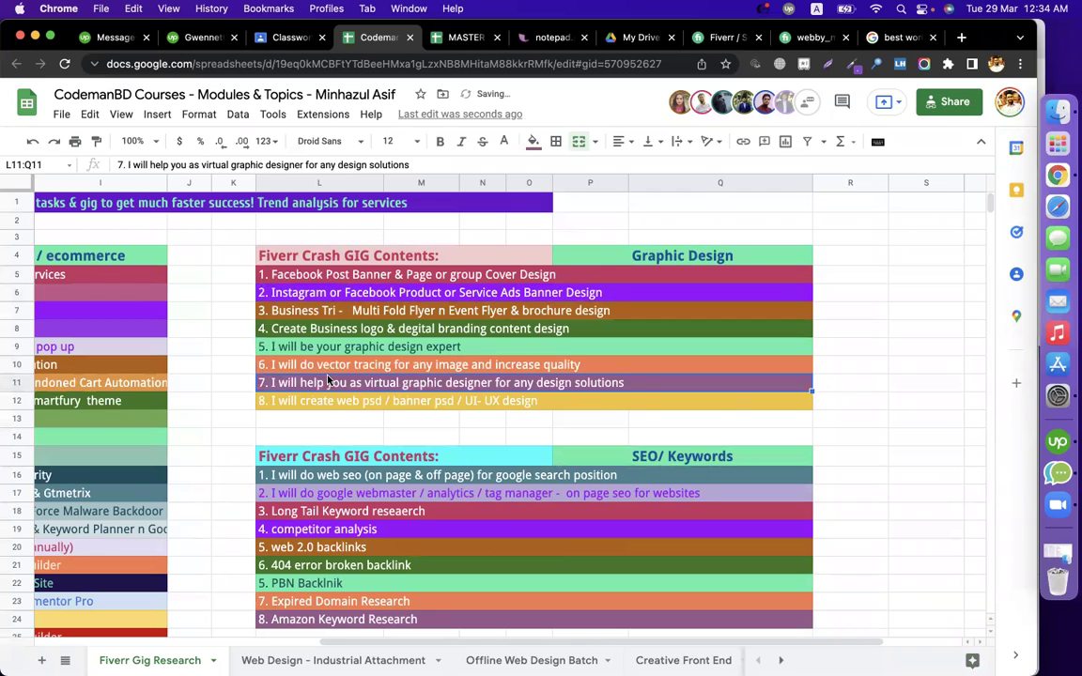
click(341, 417)
click(376, 384)
click(362, 406)
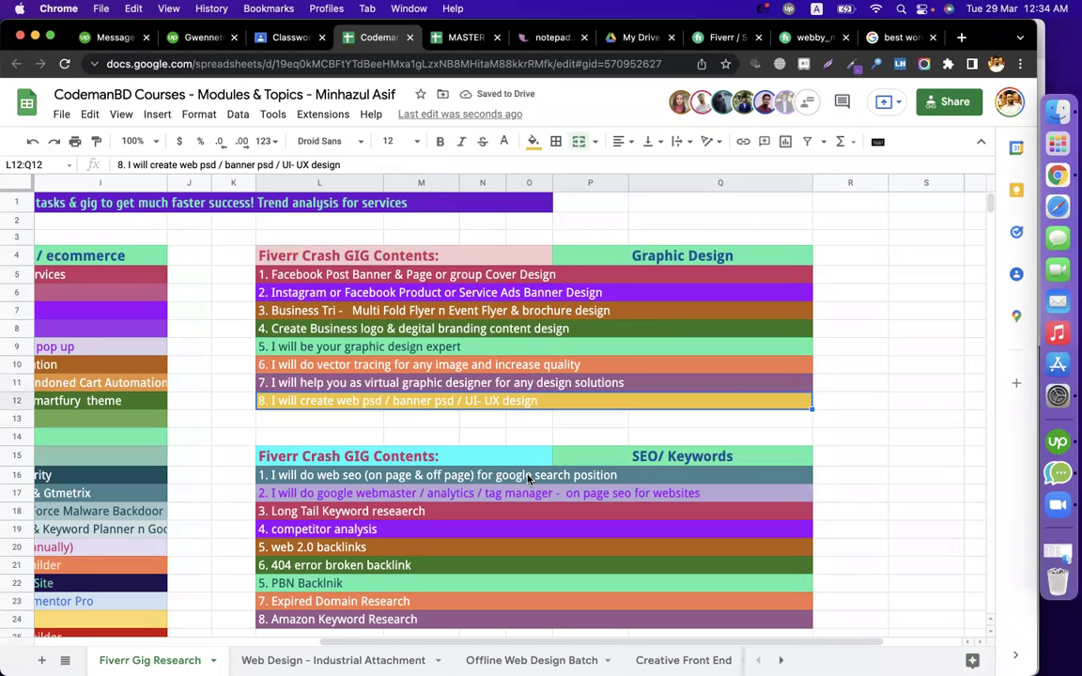
Review the first three Creative FrontEnd gigs in rows 37 to 39
scroll(850, 447, down, 10)
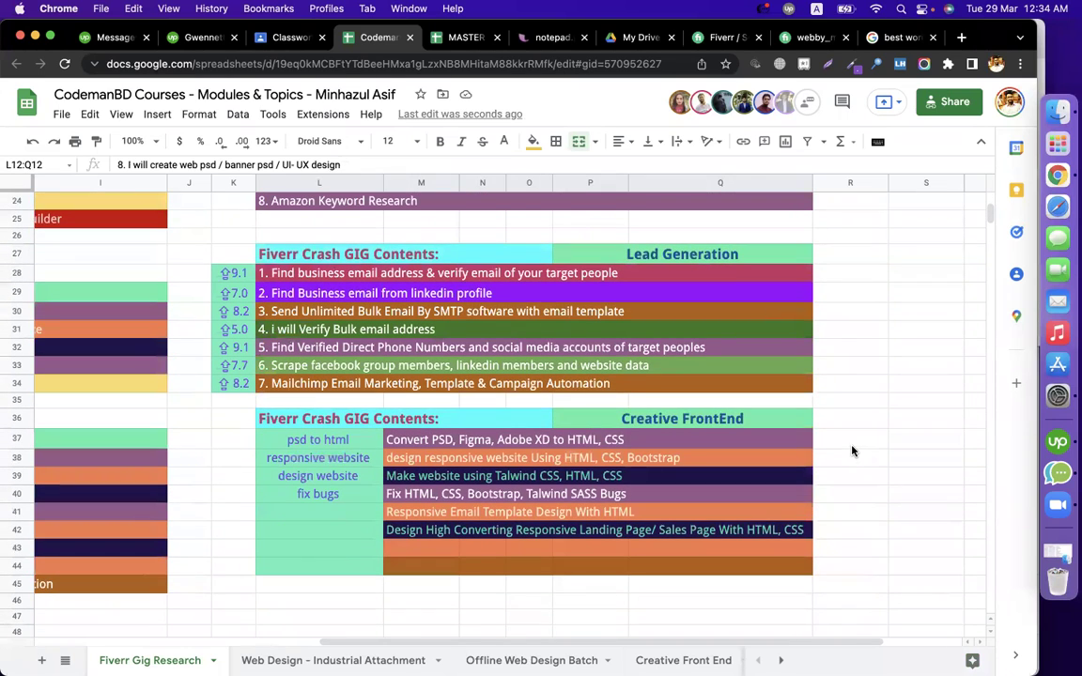
click(413, 443)
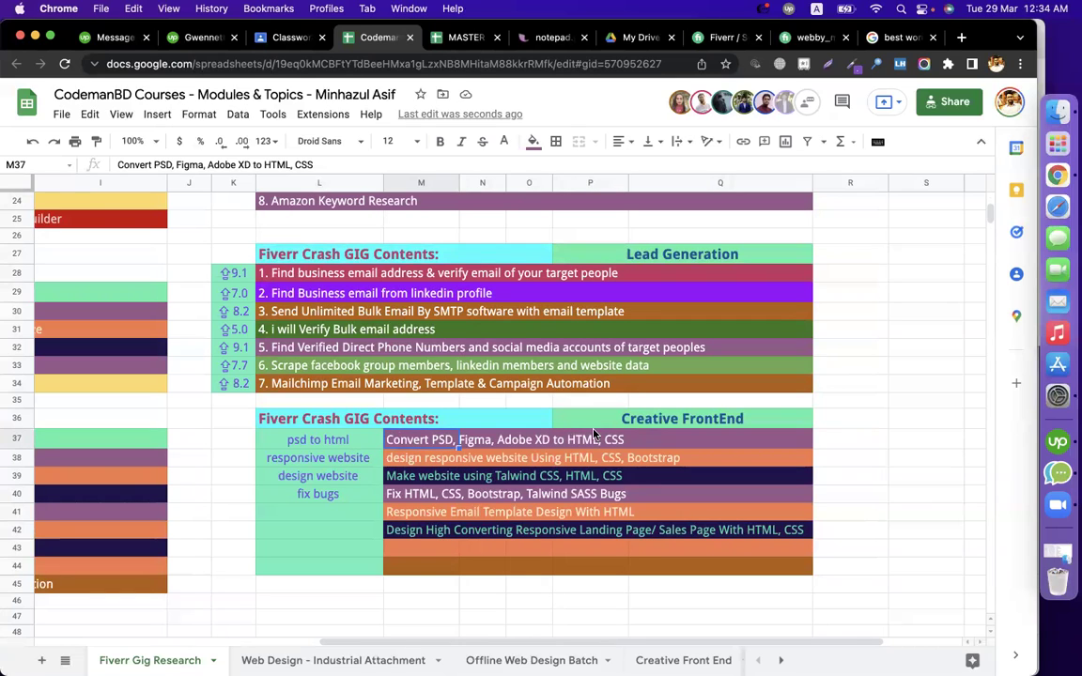
click(531, 460)
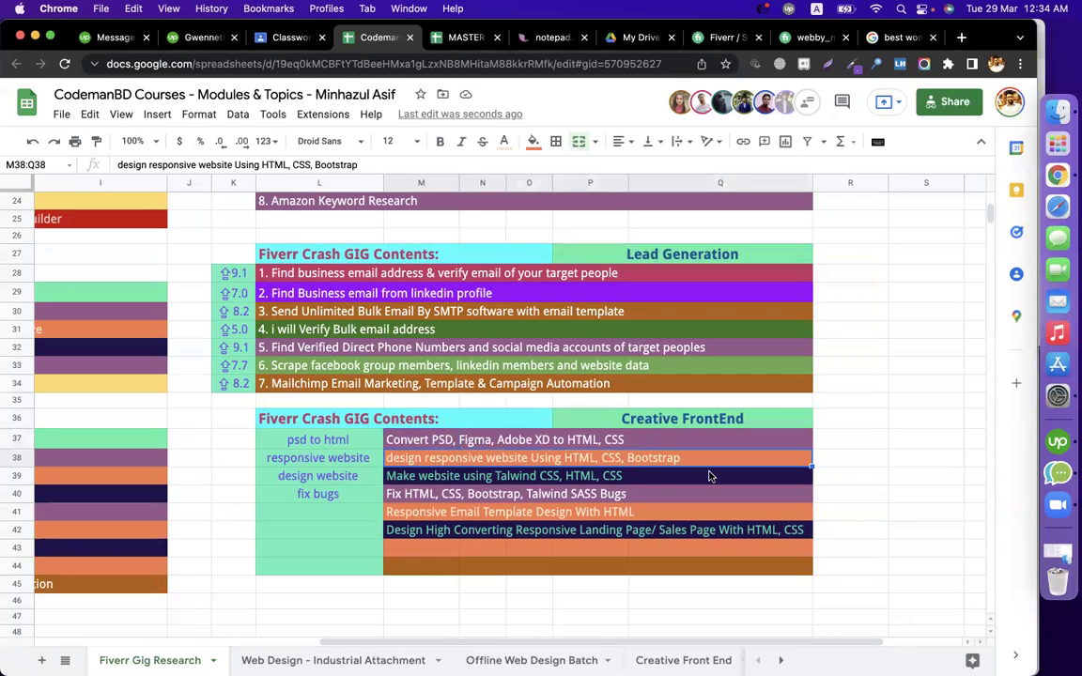
click(587, 479)
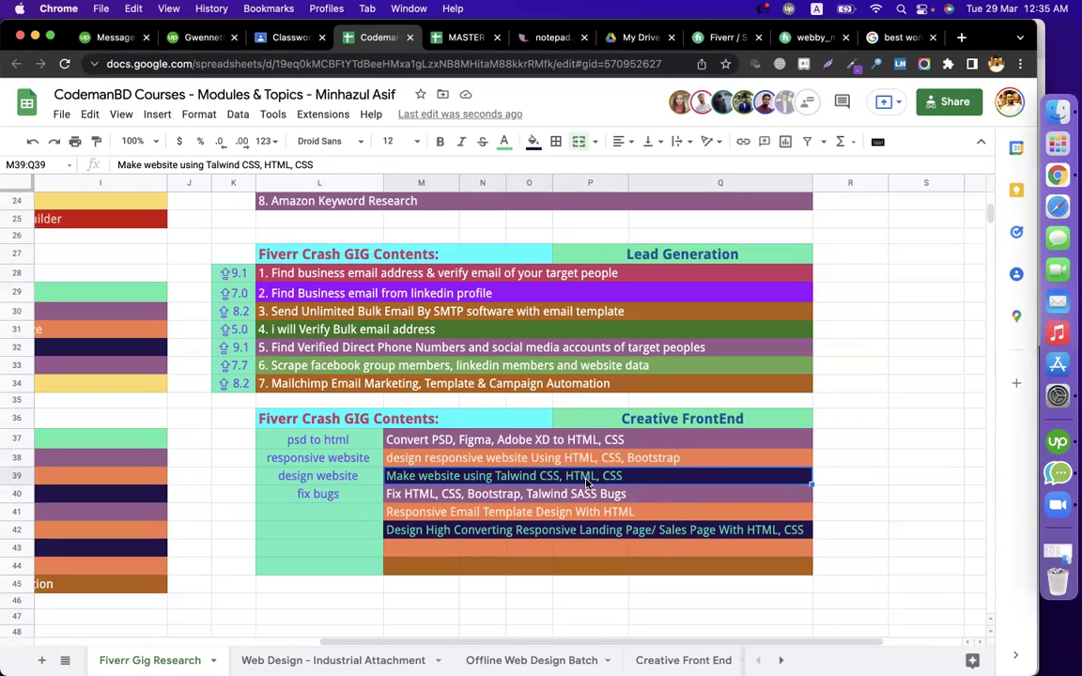
Replace "SASS" with "CSS" in the Creative FrontEnd bug-fixing gig in row 40
click(499, 500)
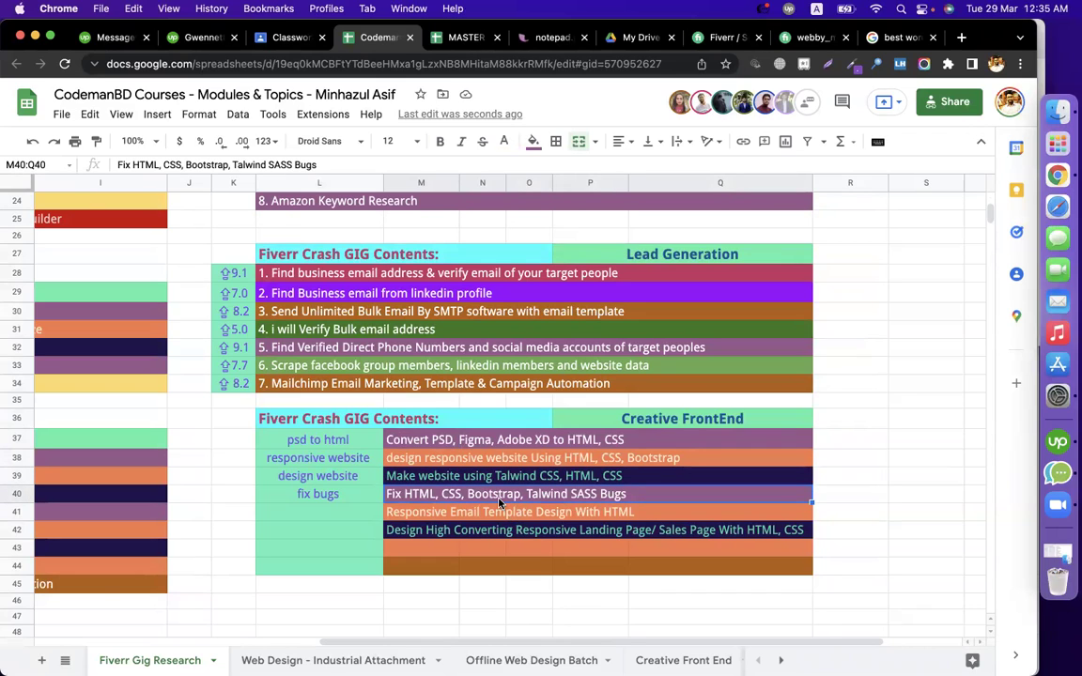
double_click(583, 494)
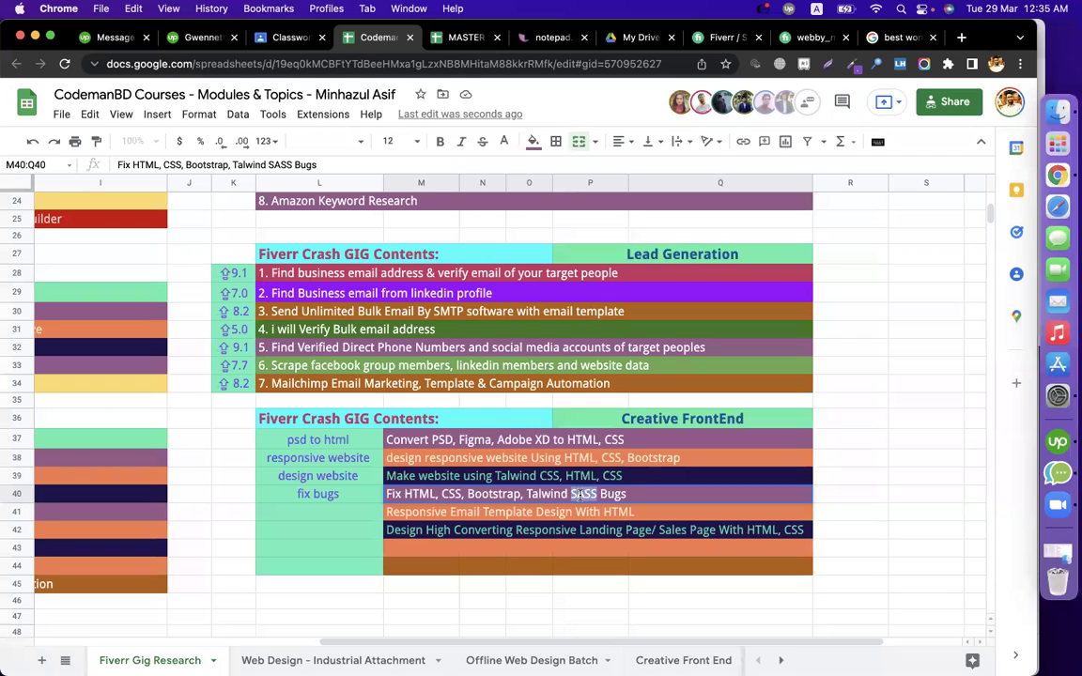
text(CSS)
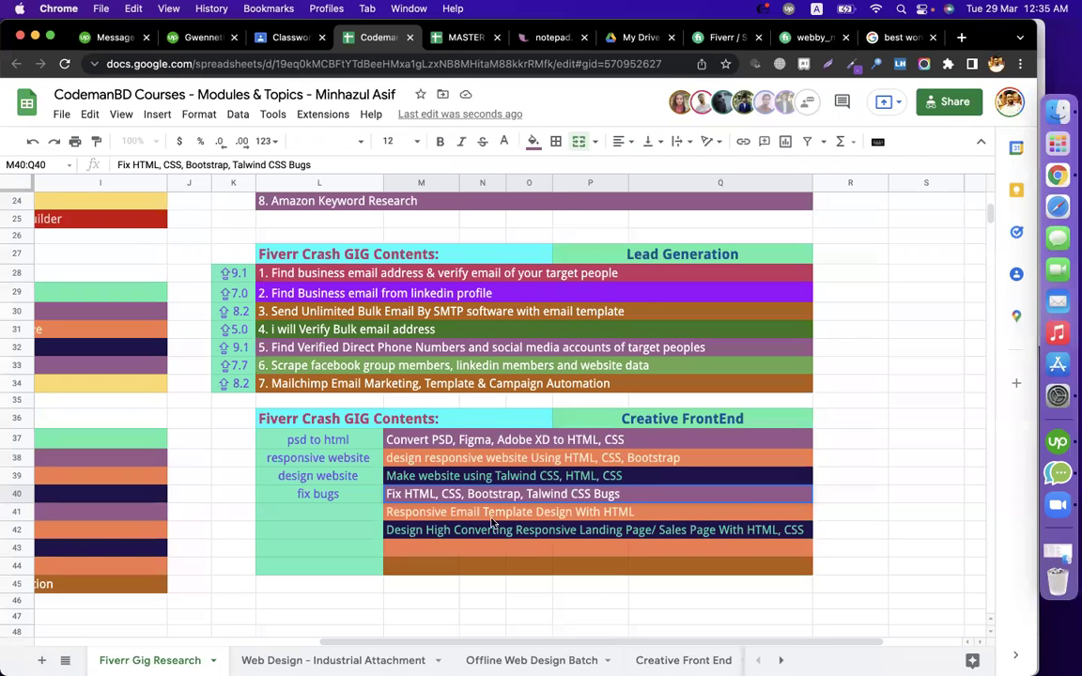
click(481, 519)
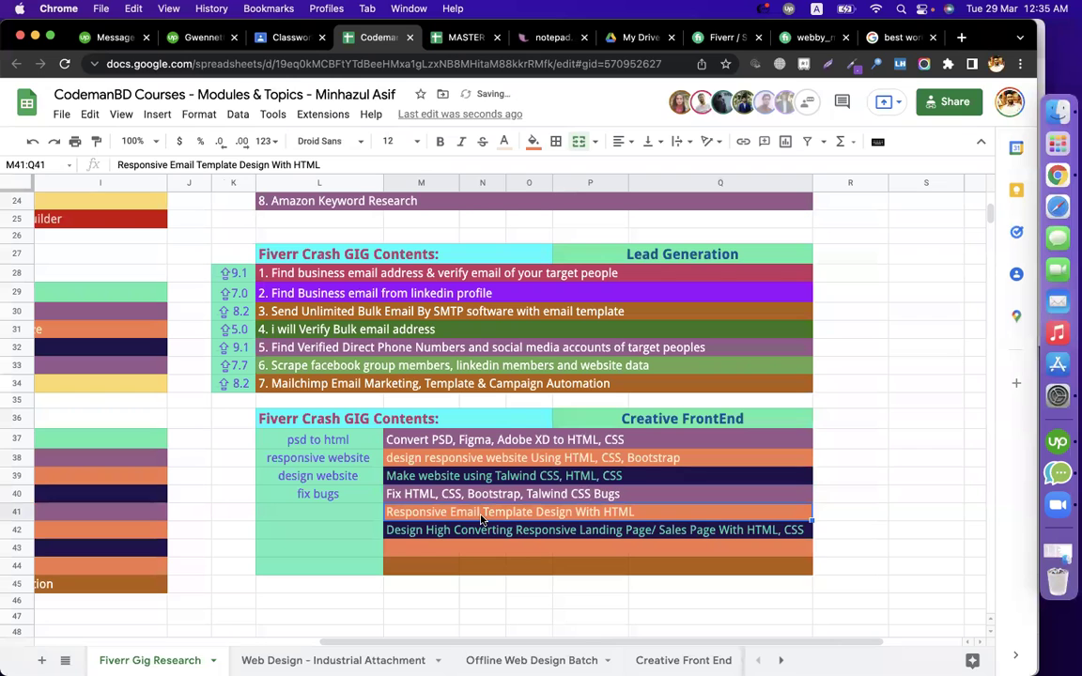
Review the landing page gig in row 42 and the SHOPIFY gigs in rows 30 to 34
click(514, 527)
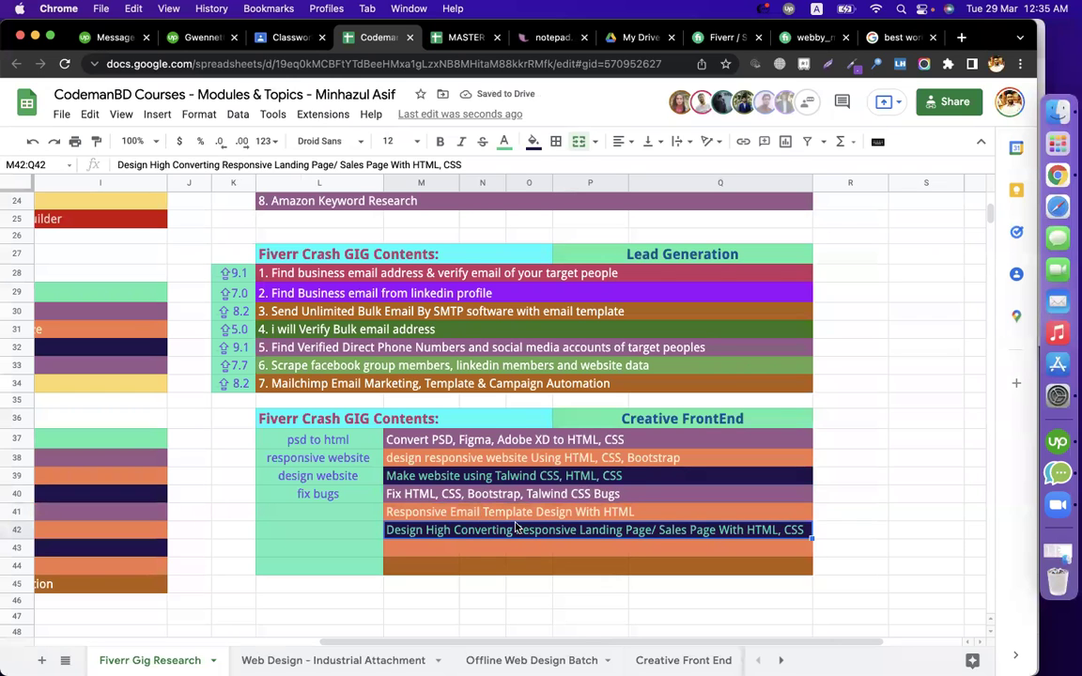
click(903, 419)
scroll(648, 450, up, 10)
scroll(648, 450, left, 5)
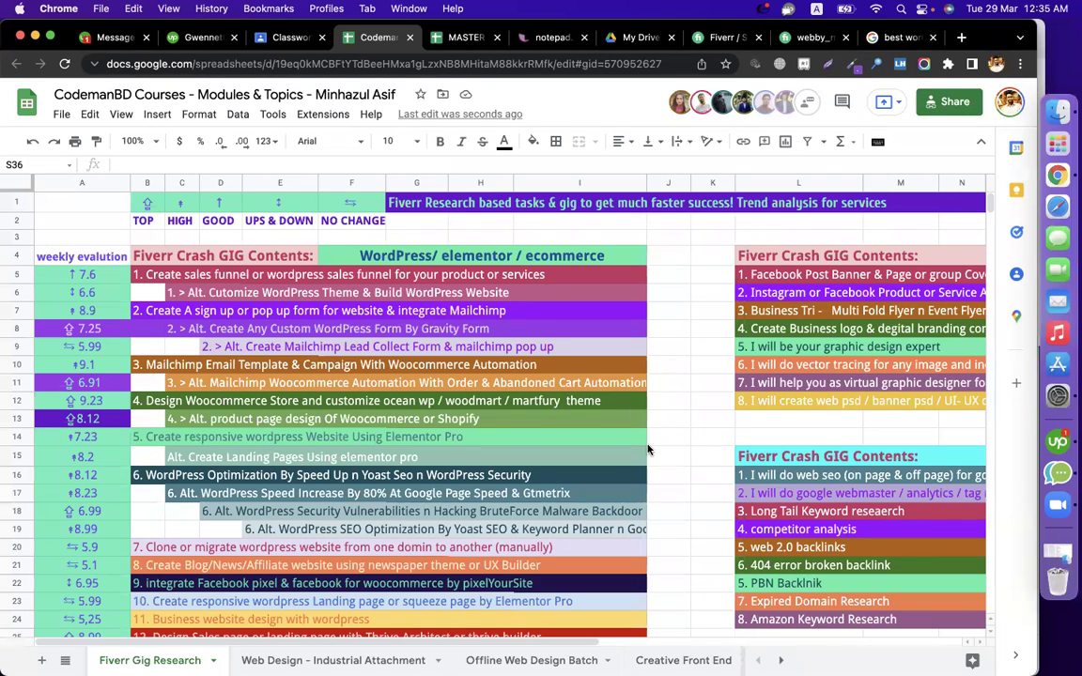
scroll(648, 450, down, 5)
drag(188, 419, 203, 491)
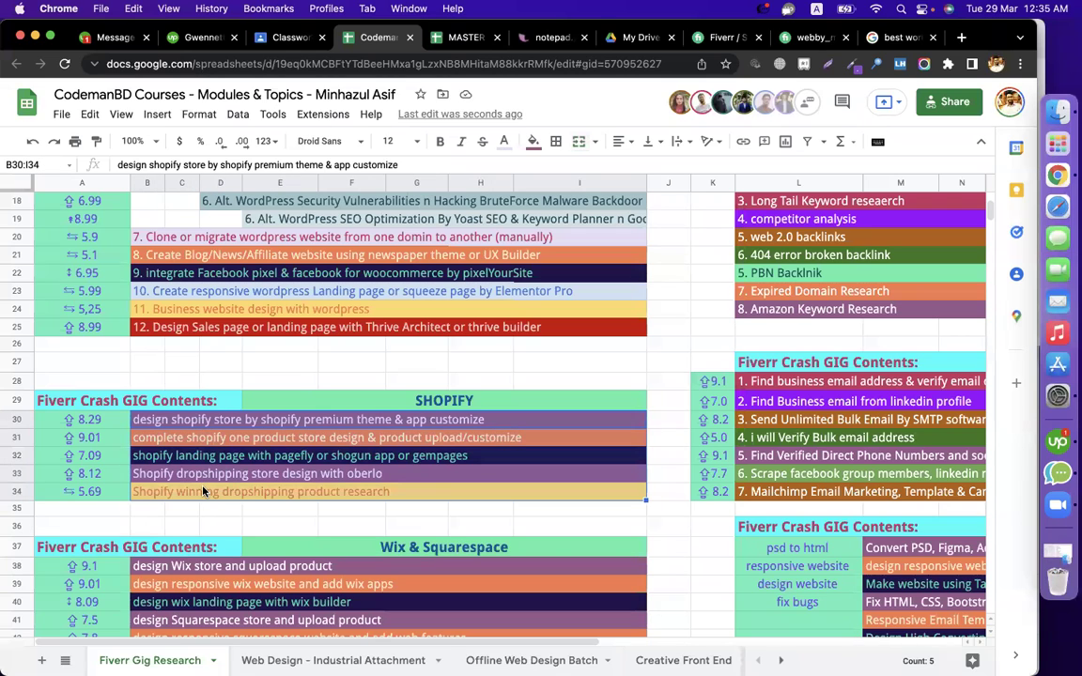
Switch to Google Classroom and review the "elementor & shopify gig list" material under EPISODE-02
click(274, 39)
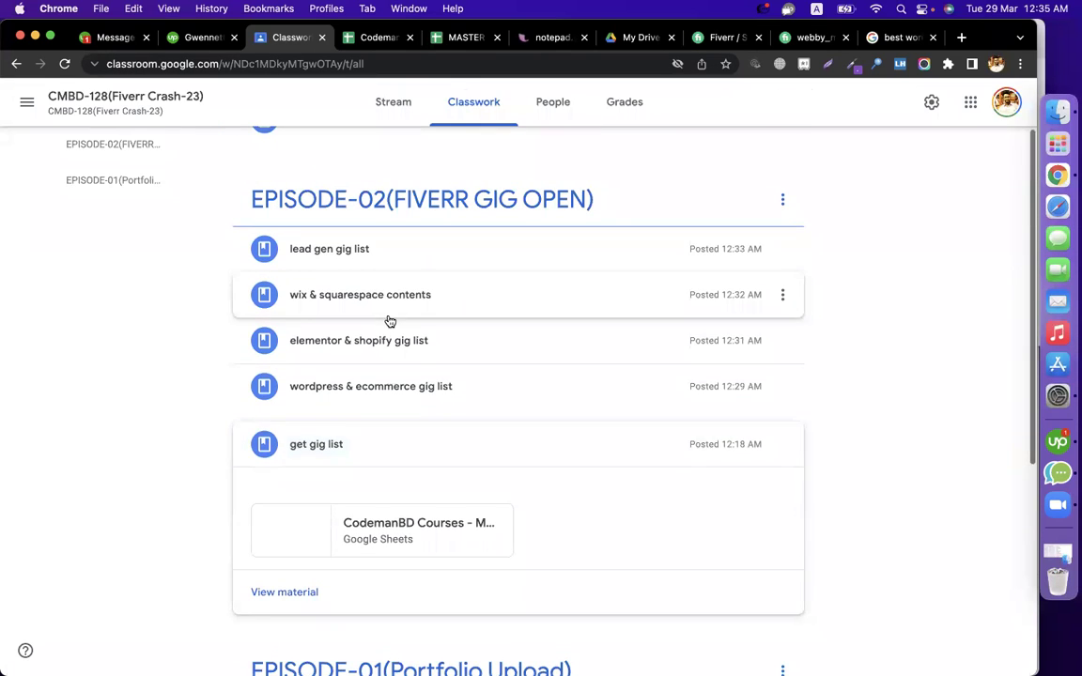
click(380, 299)
scroll(339, 441, down, 5)
click(338, 336)
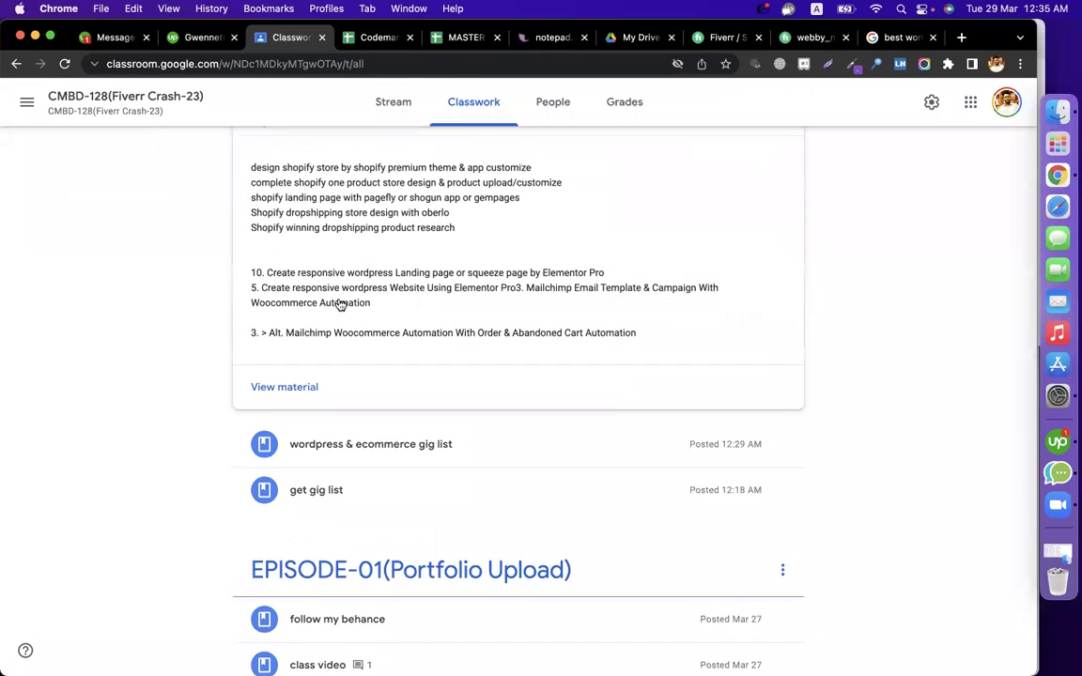
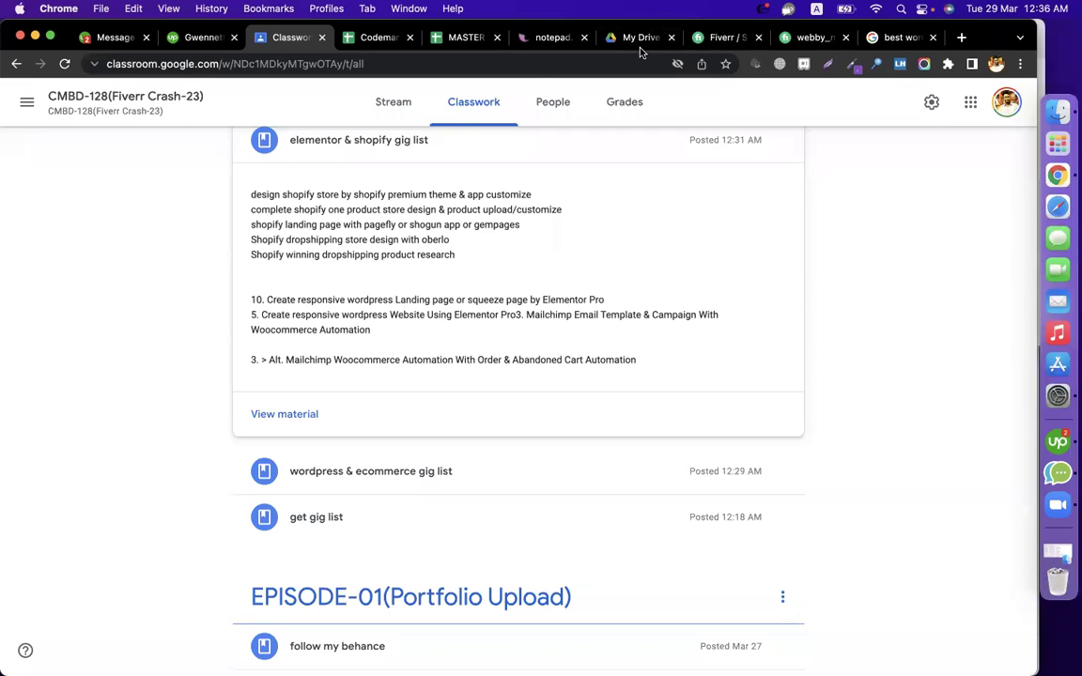
From the Fiverr results for Dokan Pro, open the profile of the $55 plugin gig's seller and look through all their gigs
click(725, 49)
scroll(374, 343, down, 3)
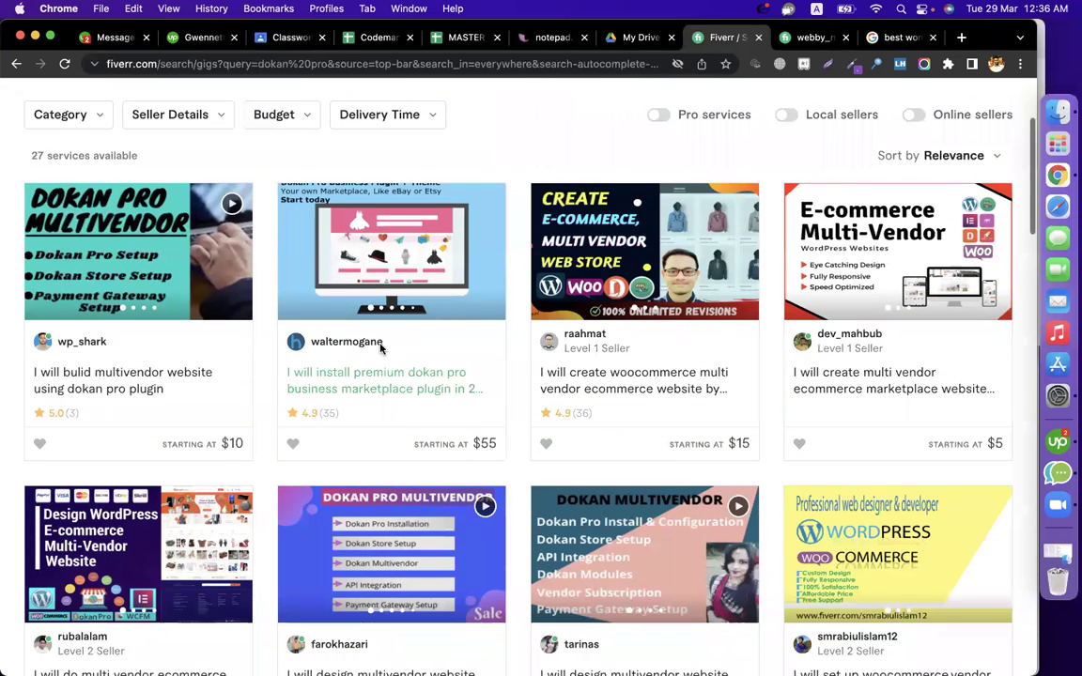
click(360, 349)
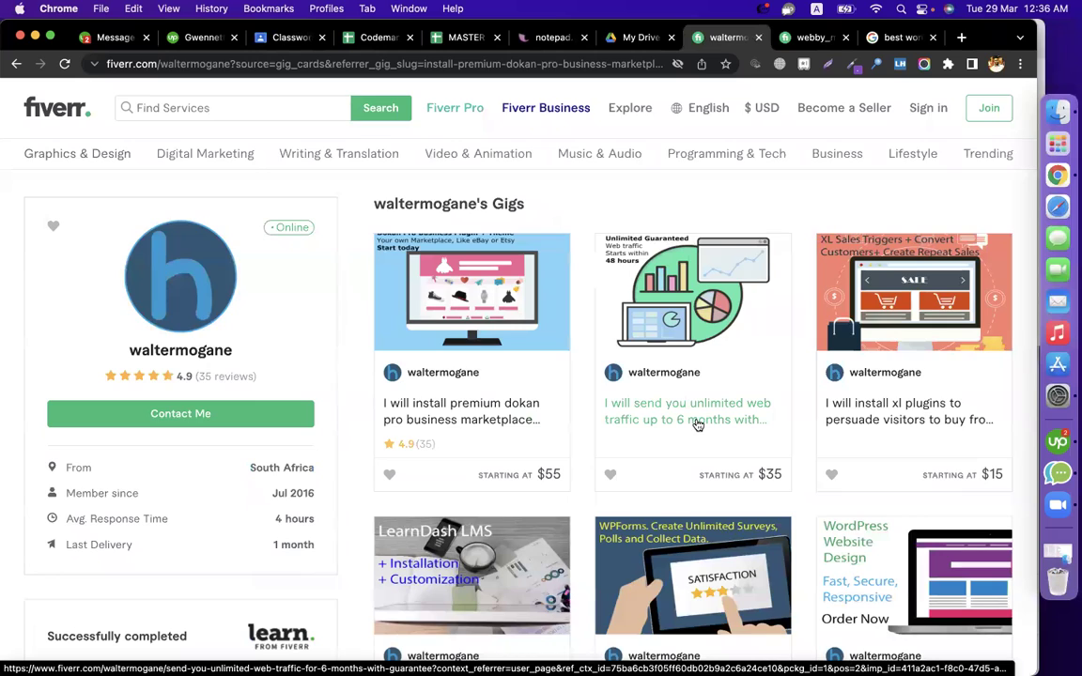
scroll(773, 419, down, 3)
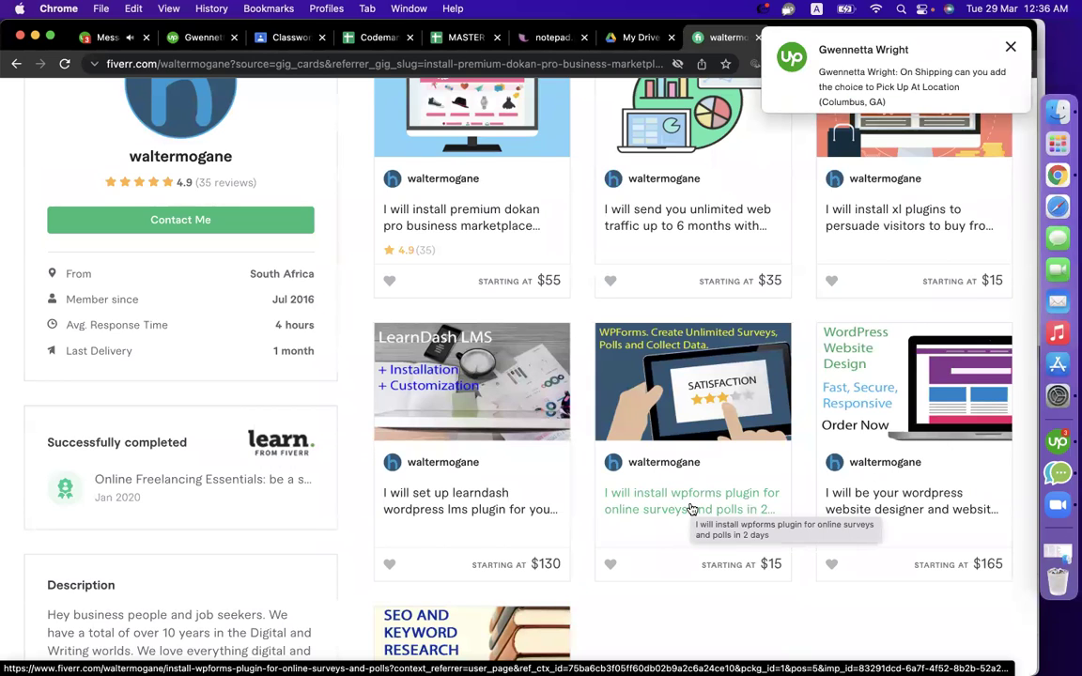
scroll(441, 516, down, 3)
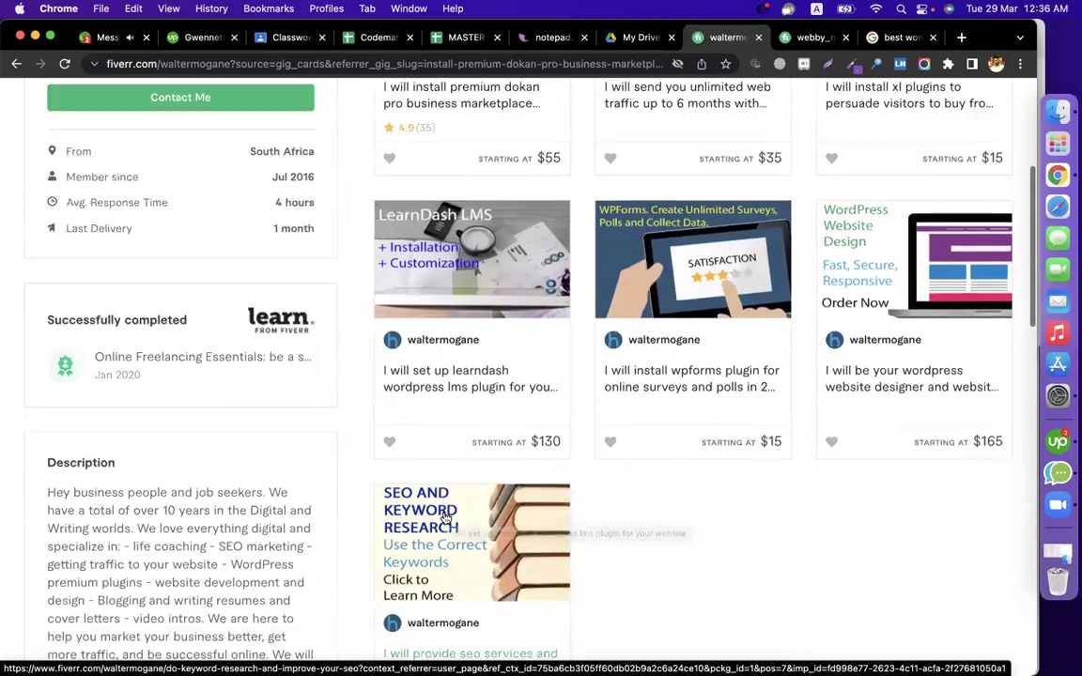
scroll(489, 507, down, 2)
scroll(611, 459, up, 10)
Search Fiverr for "wordpress" and look through the gigs found
click(258, 108)
text(wordpr)
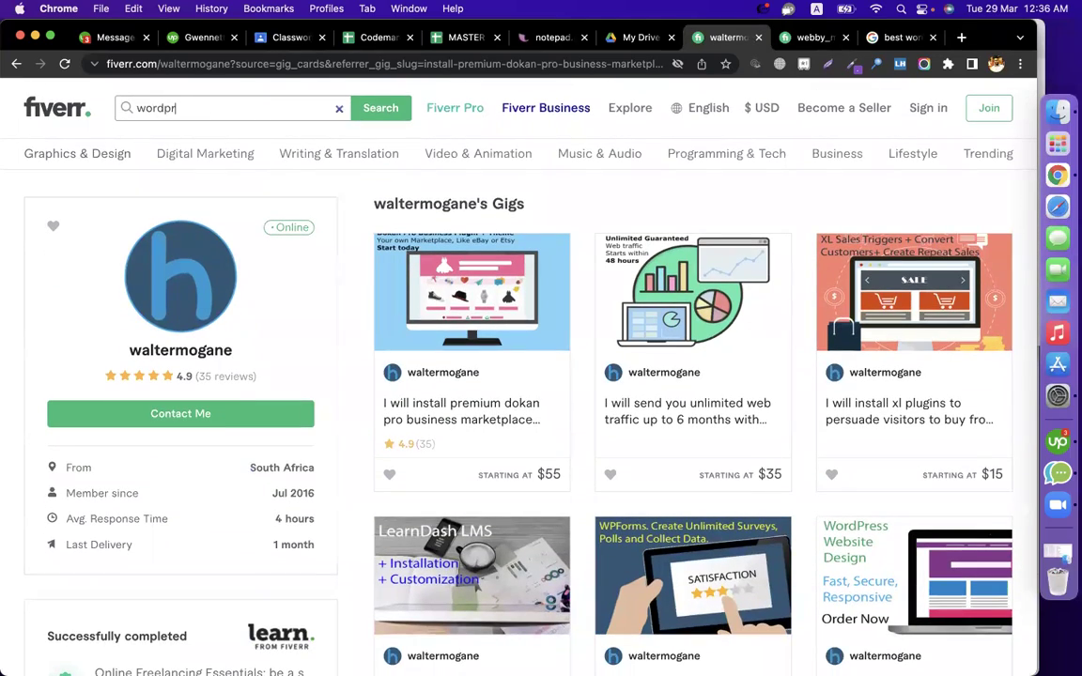
text(ess)
key(Return)
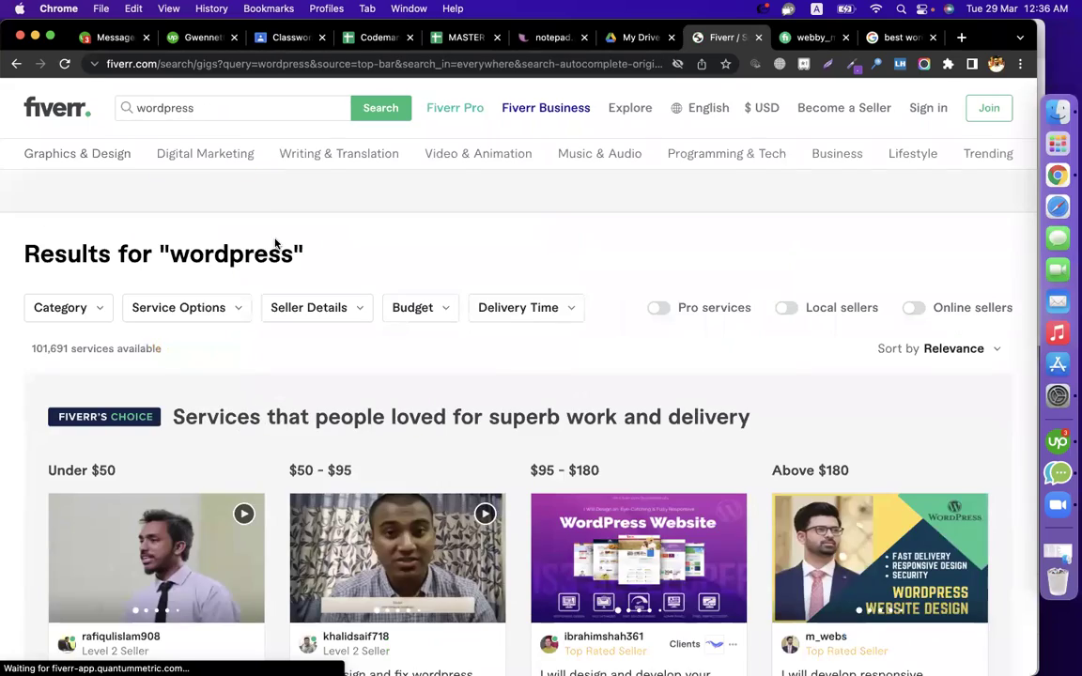
scroll(275, 243, down, 8)
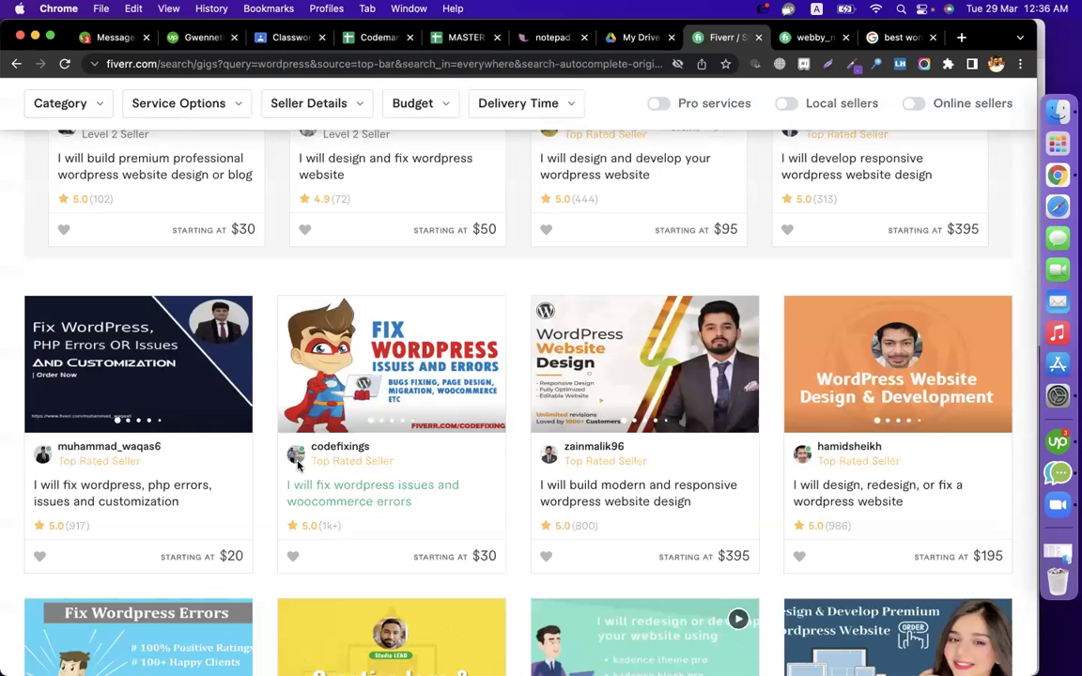
Inspect the seller profile behind the "I will fix wordpress issues and woocommerce errors" gig, closing it and the leftover Google search tab when done
click(354, 508)
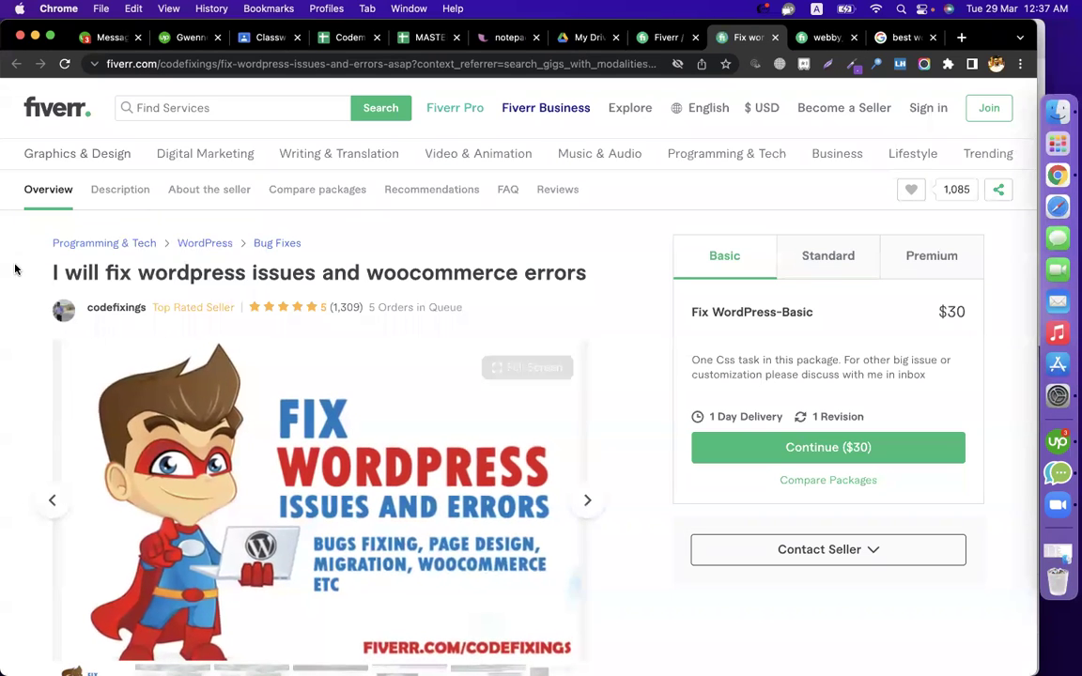
click(97, 310)
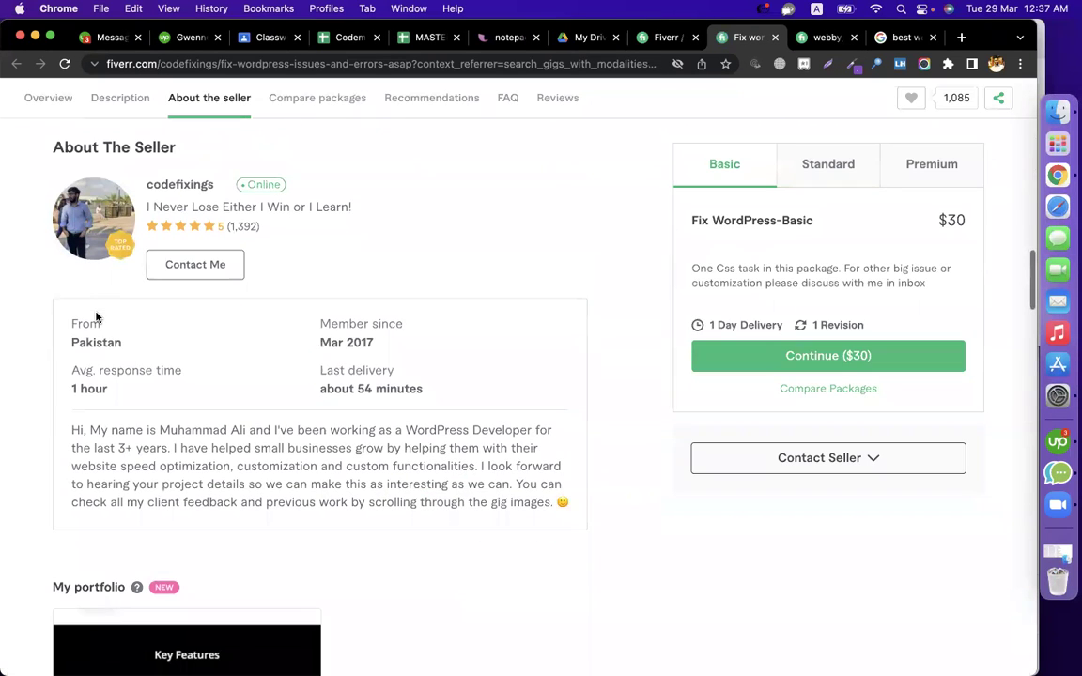
click(165, 190)
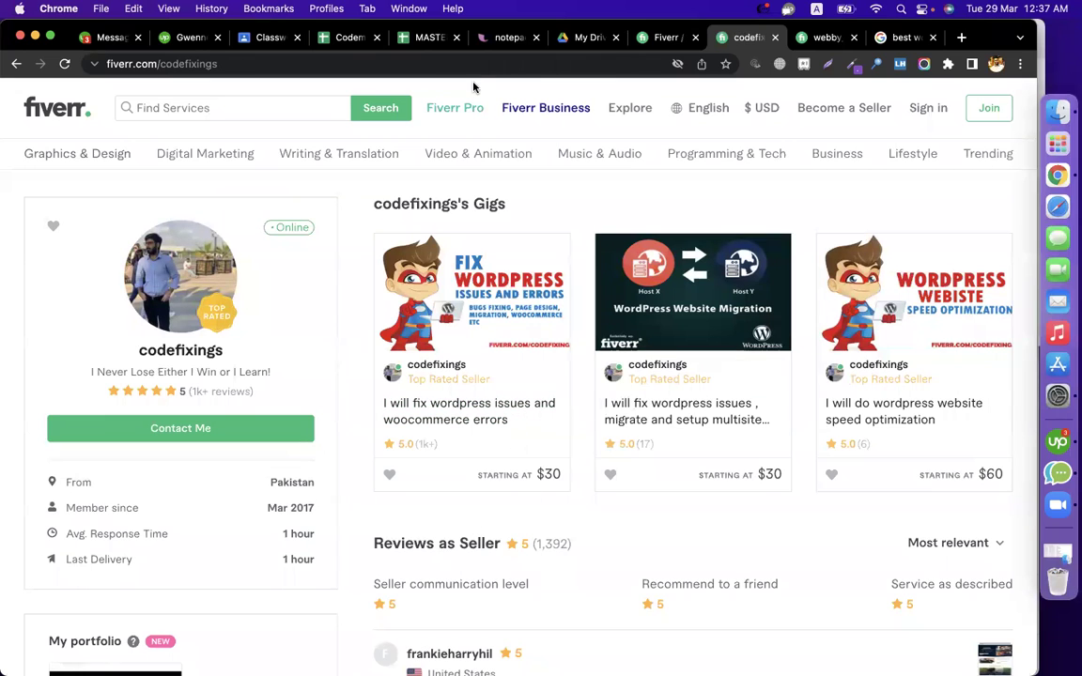
scroll(347, 457, up, 1)
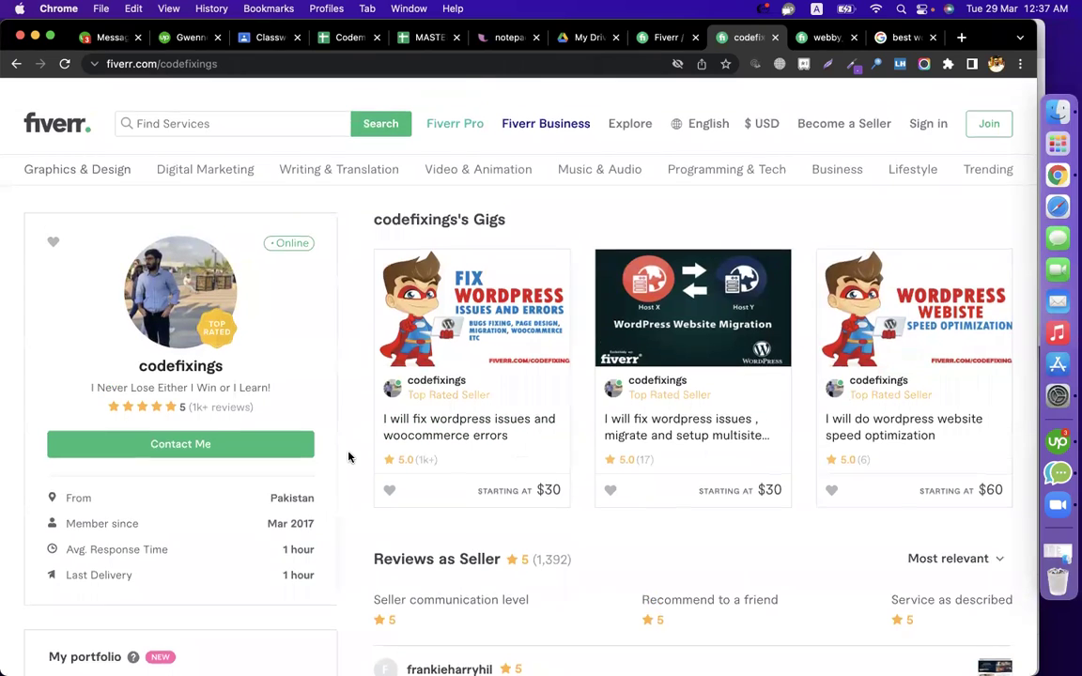
click(775, 37)
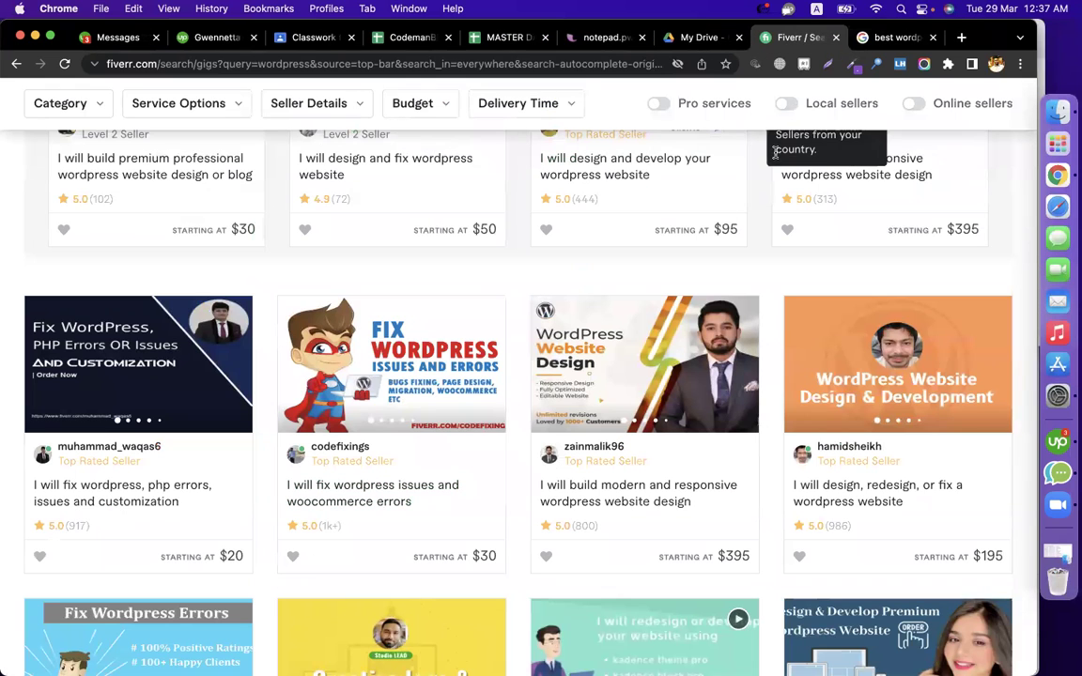
click(932, 37)
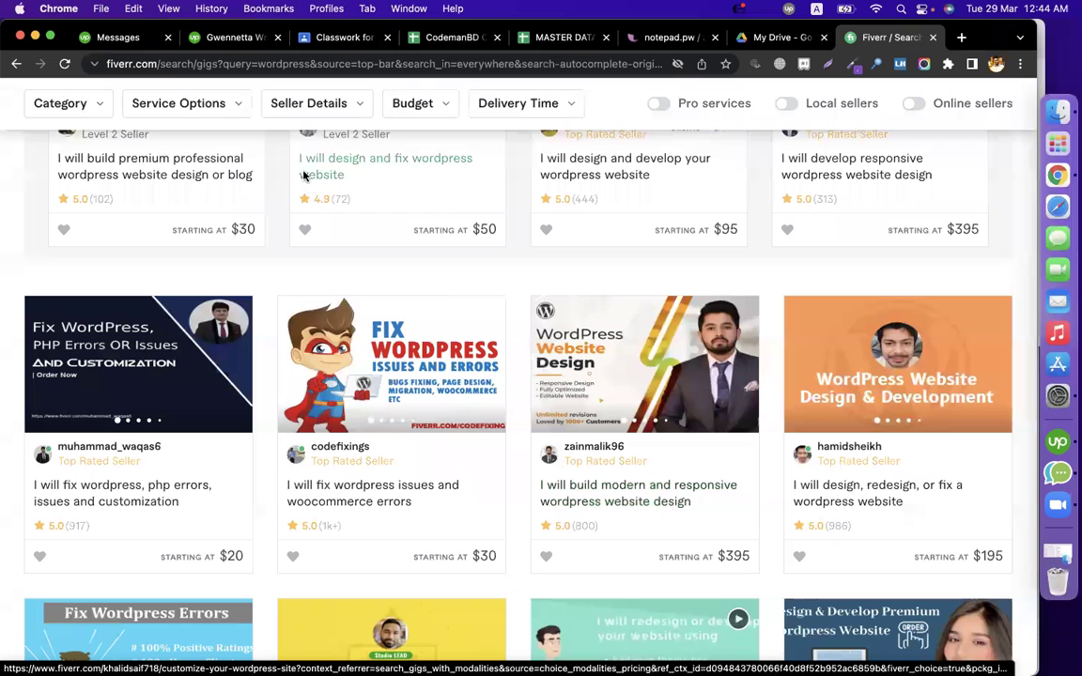
Switch to the webbattalion browser profile, go to fiverr.com and dismiss the offer to restore pages
click(996, 64)
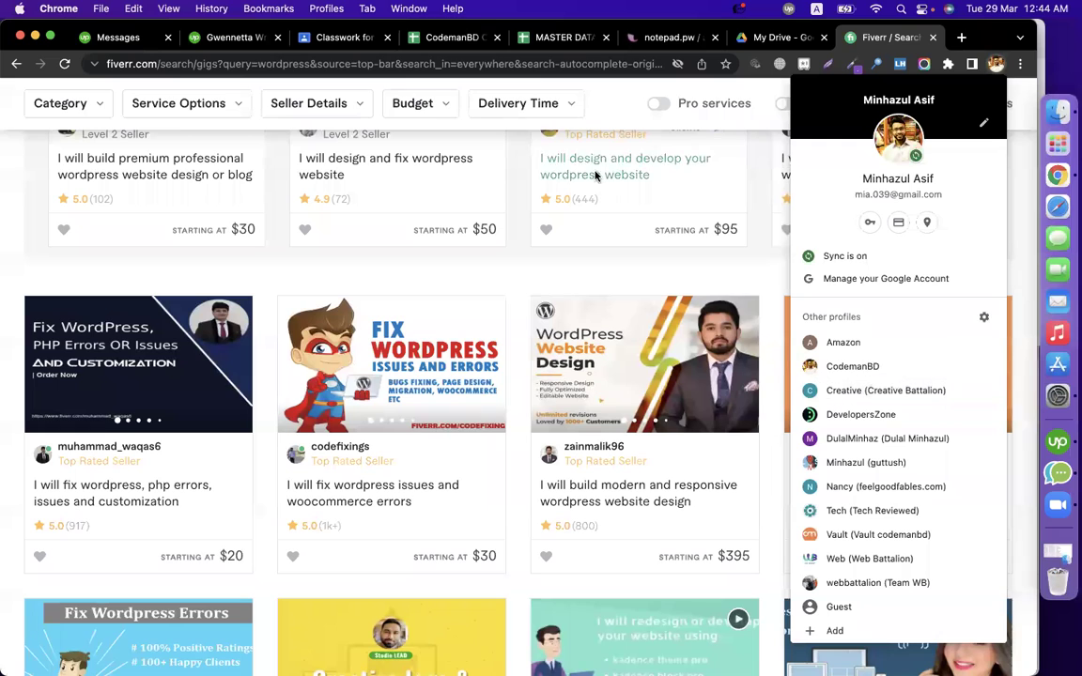
click(878, 582)
click(277, 63)
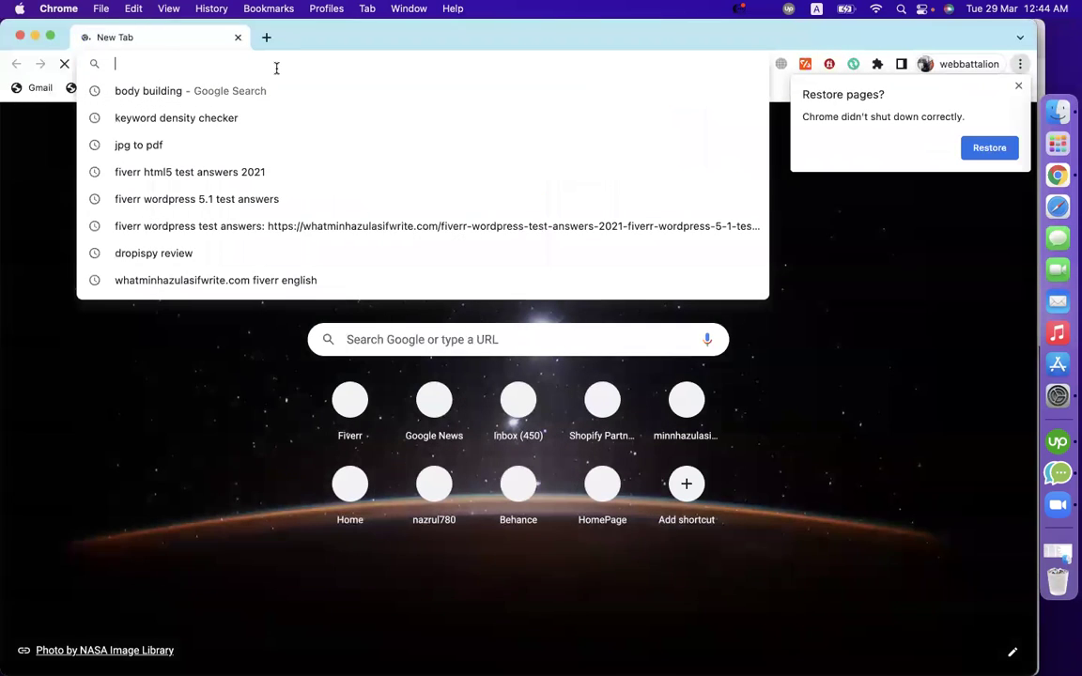
text(fiverr.com)
key(Return)
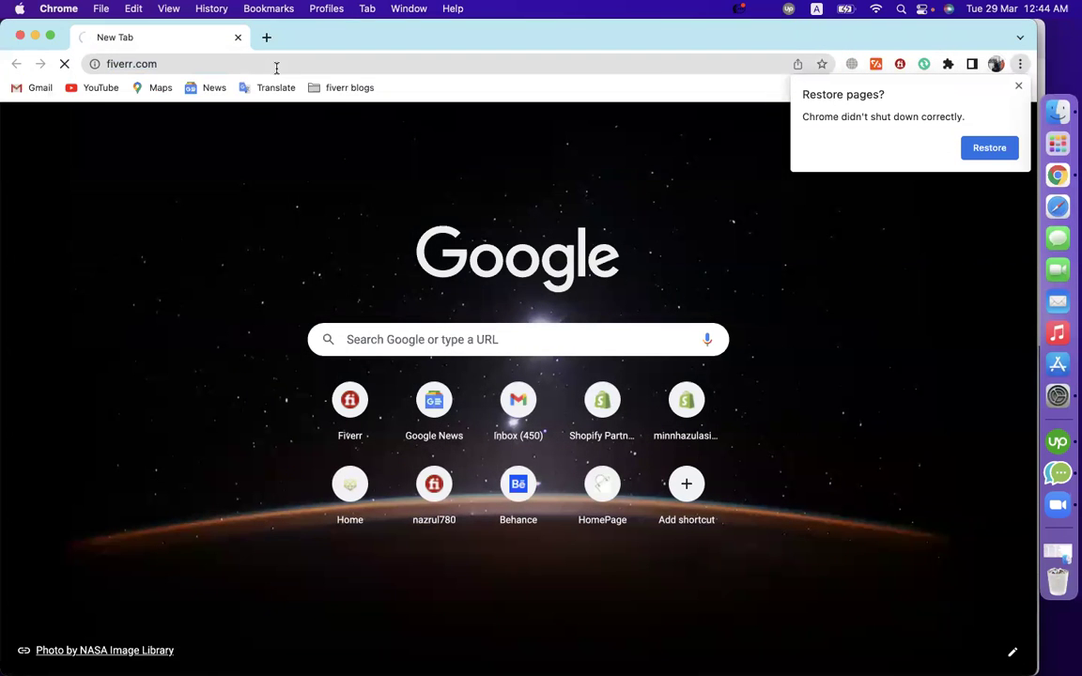
click(1018, 86)
Sign in to the team's Fiverr account
click(993, 63)
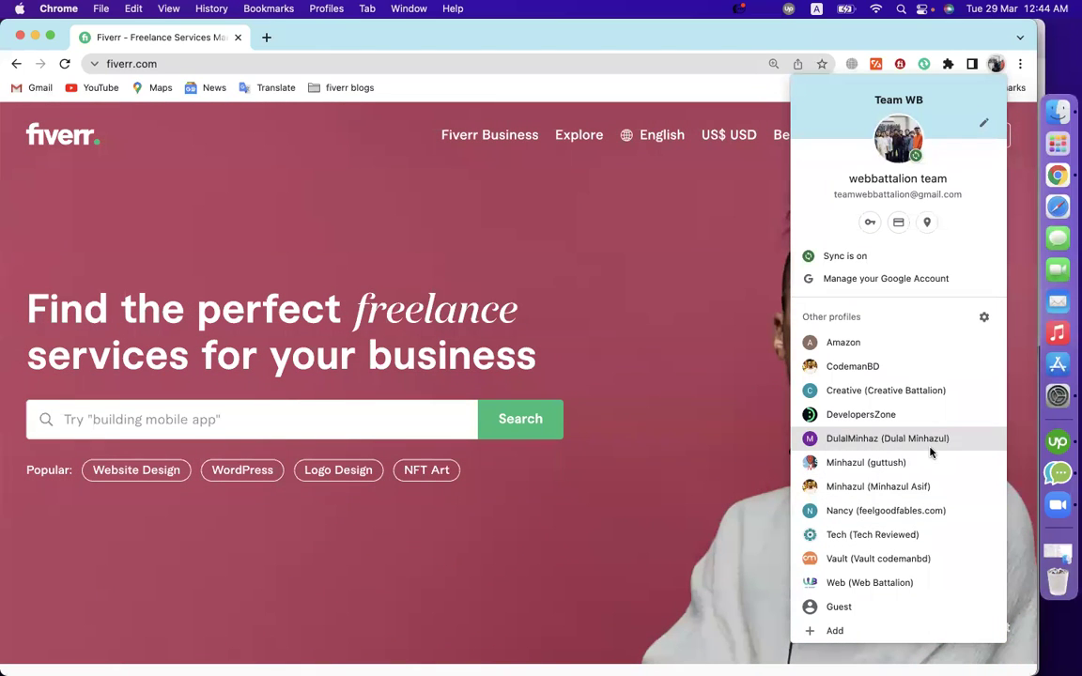
click(372, 218)
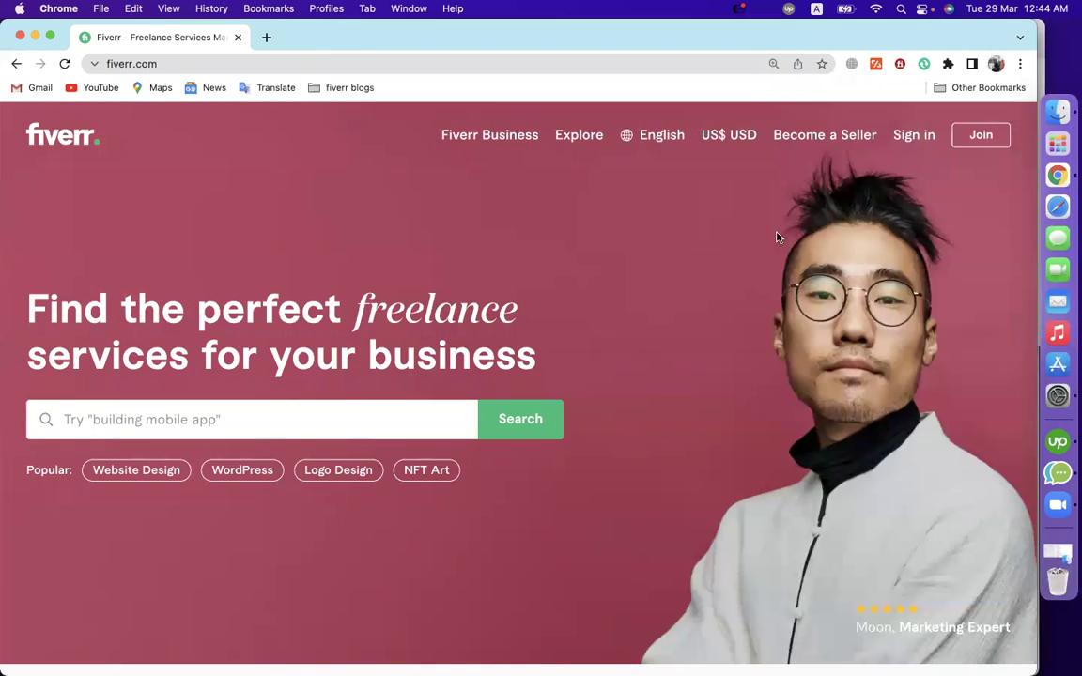
click(906, 139)
click(550, 532)
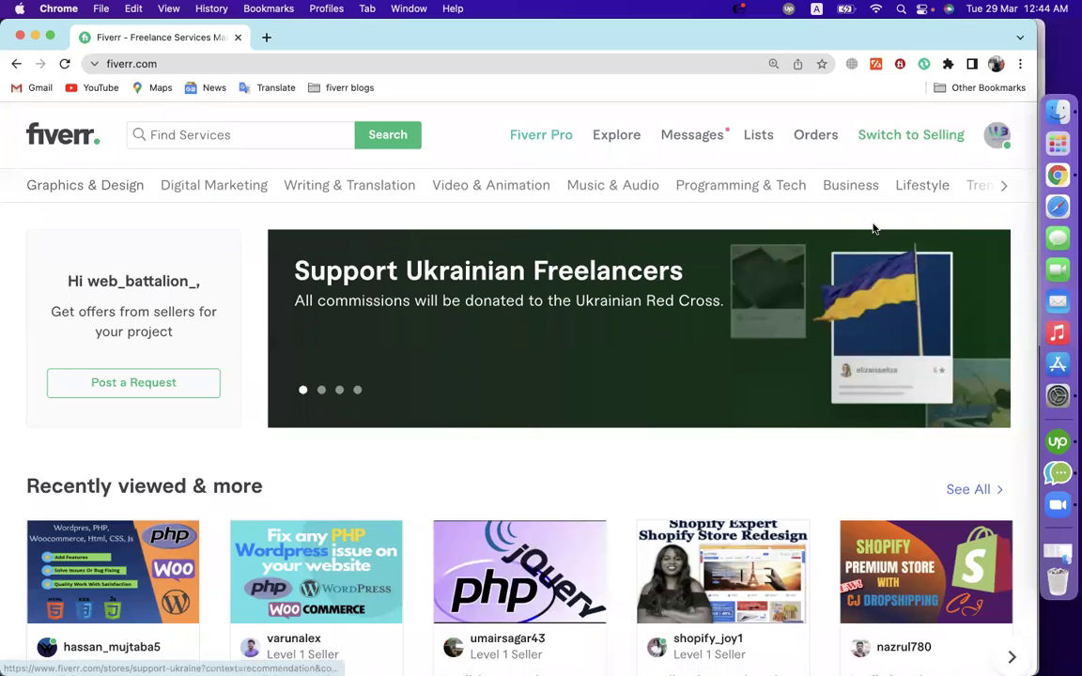
click(994, 140)
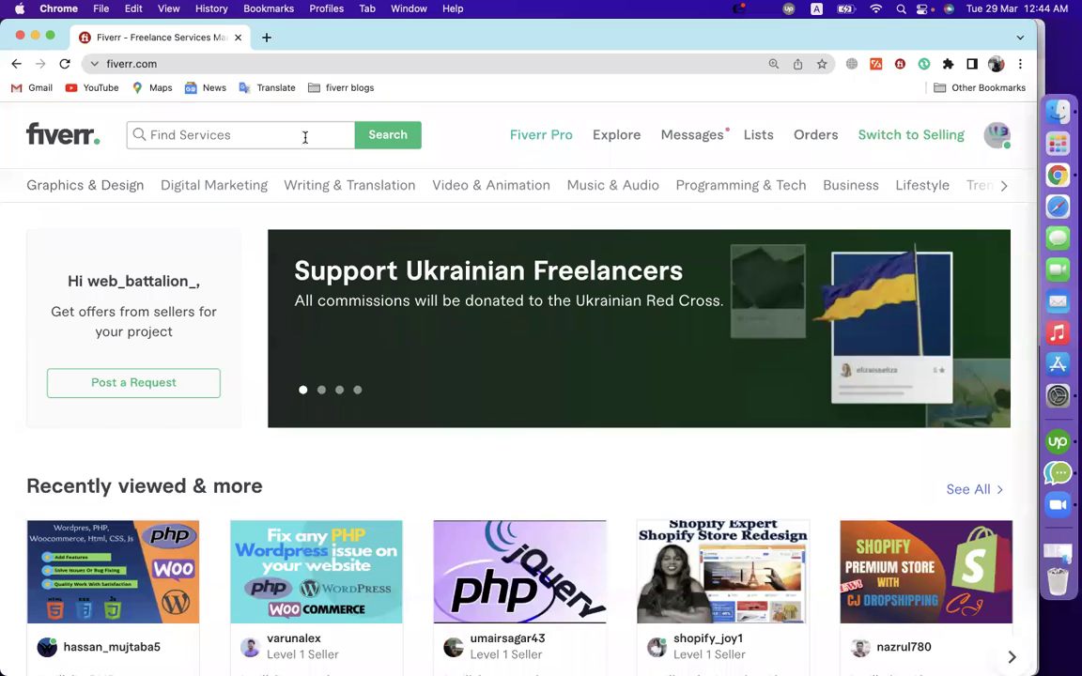
Go to drive.google.com in a new tab and create a blank Google Docs document
click(267, 38)
text(dri)
key(Return)
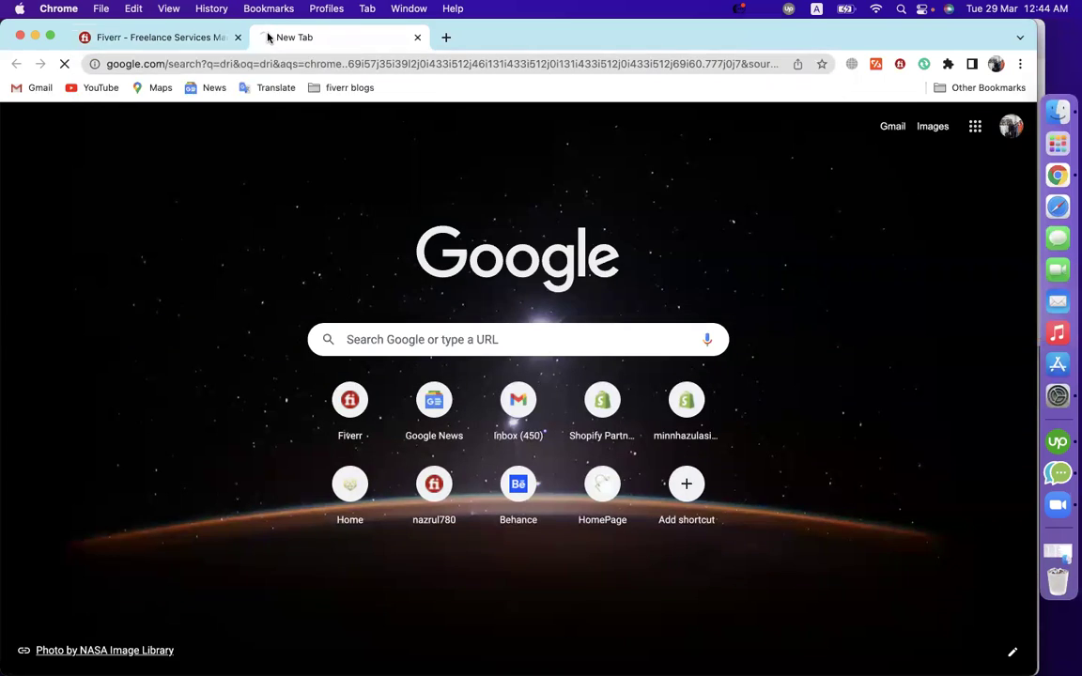
click(173, 64)
text(drive)
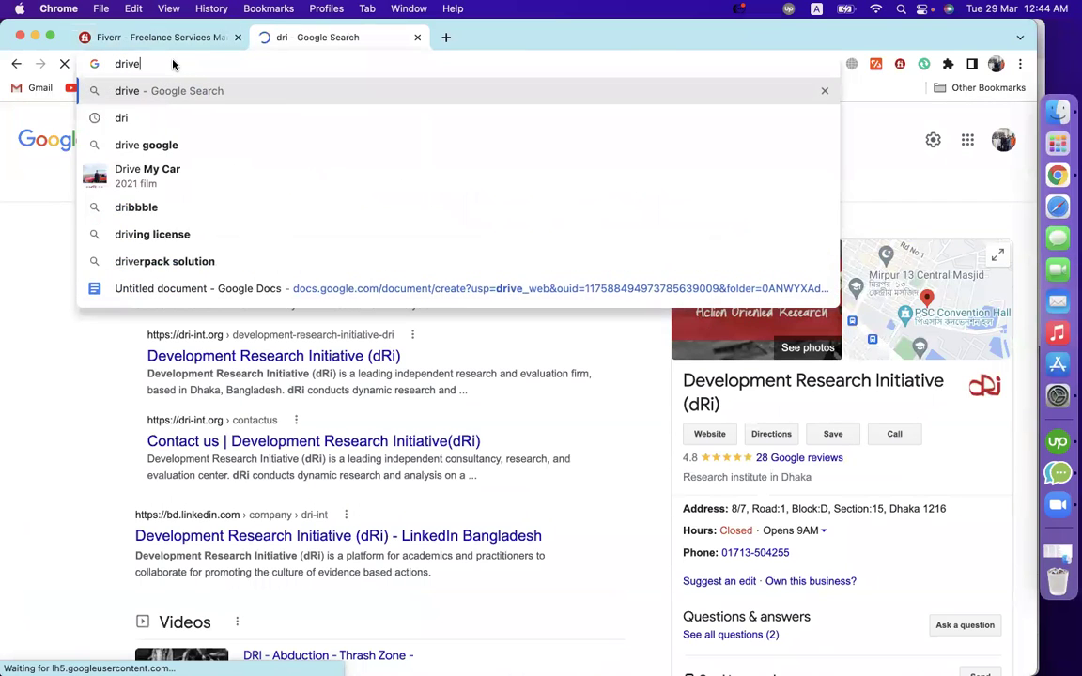
text(.google.com)
key(Return)
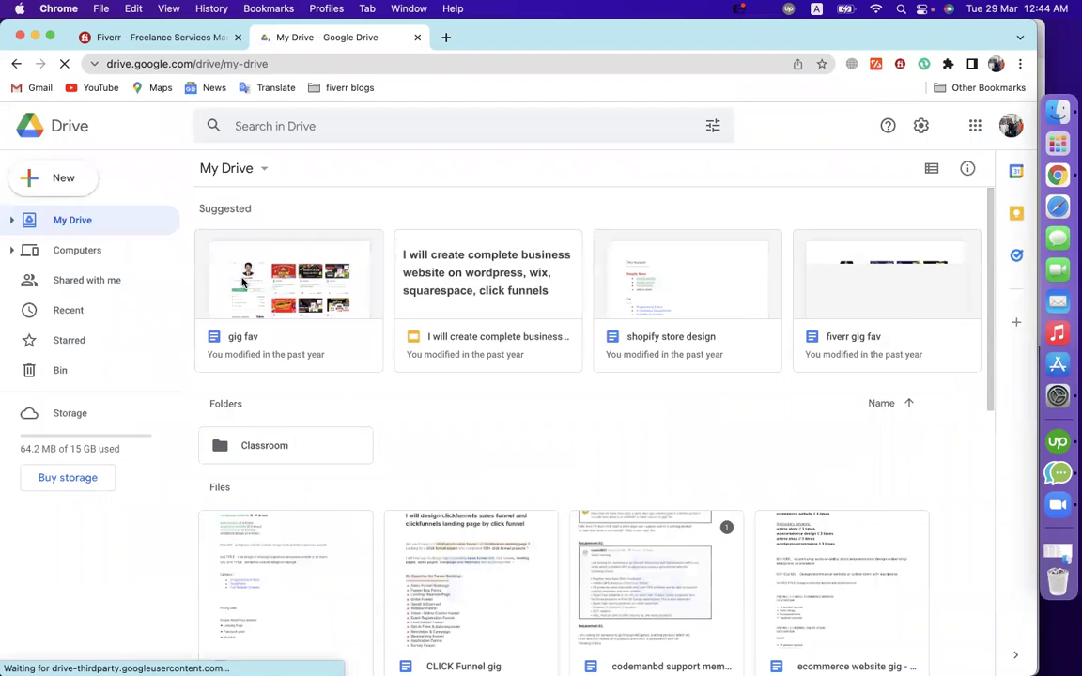
click(68, 173)
click(162, 276)
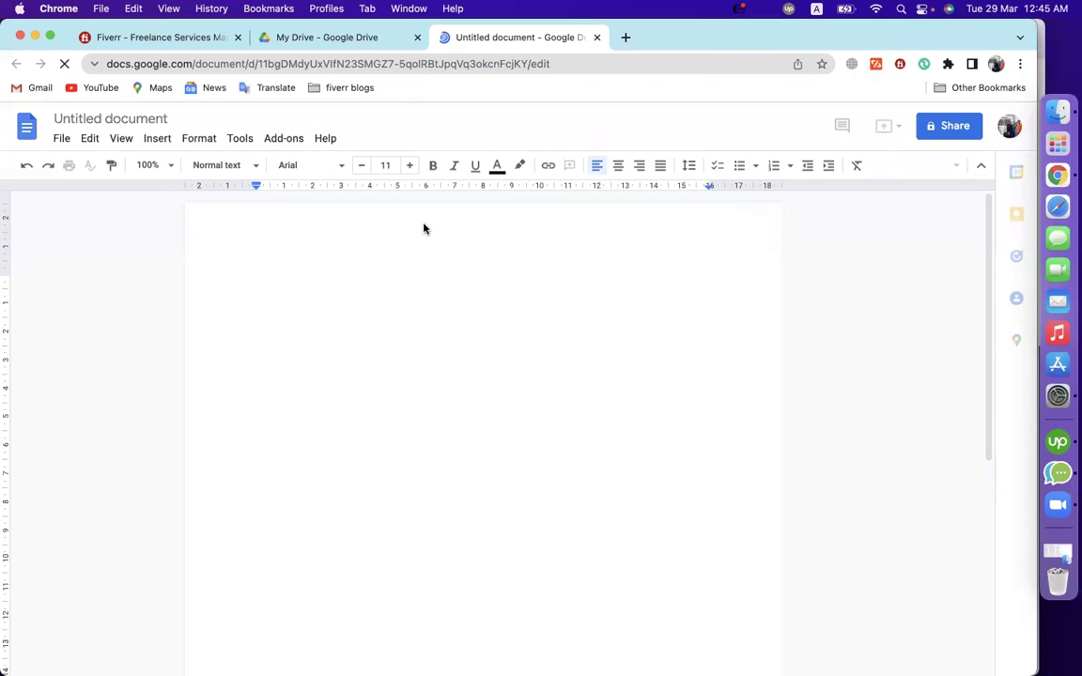
Return to Fiverr and search for the suggested service "mailchimp email marketing"
click(187, 39)
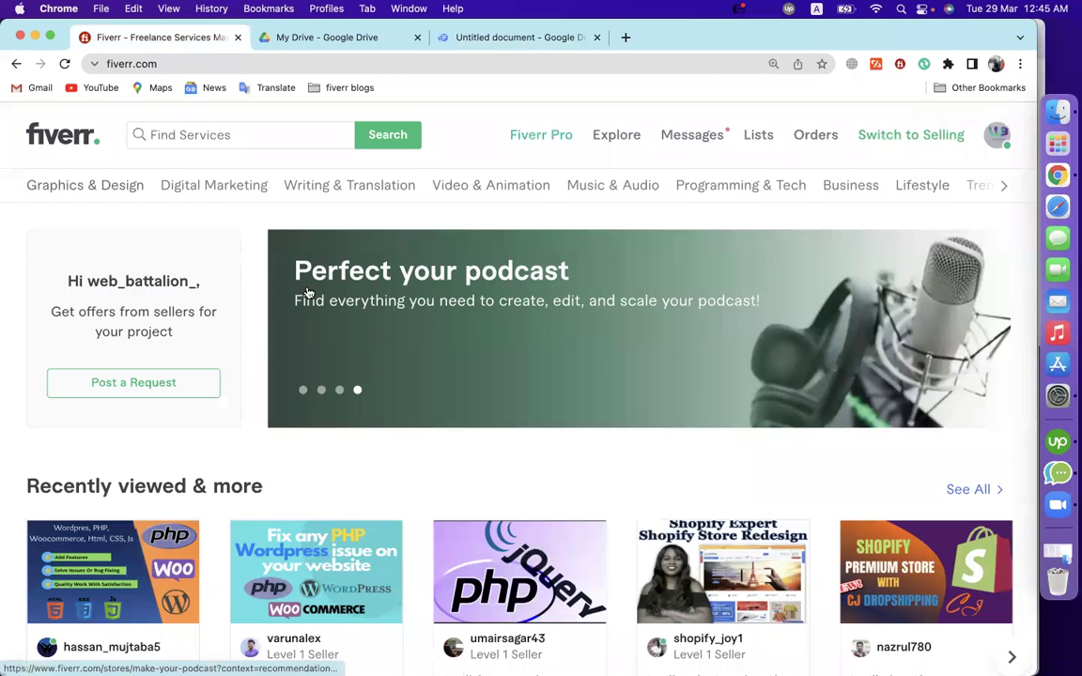
click(217, 139)
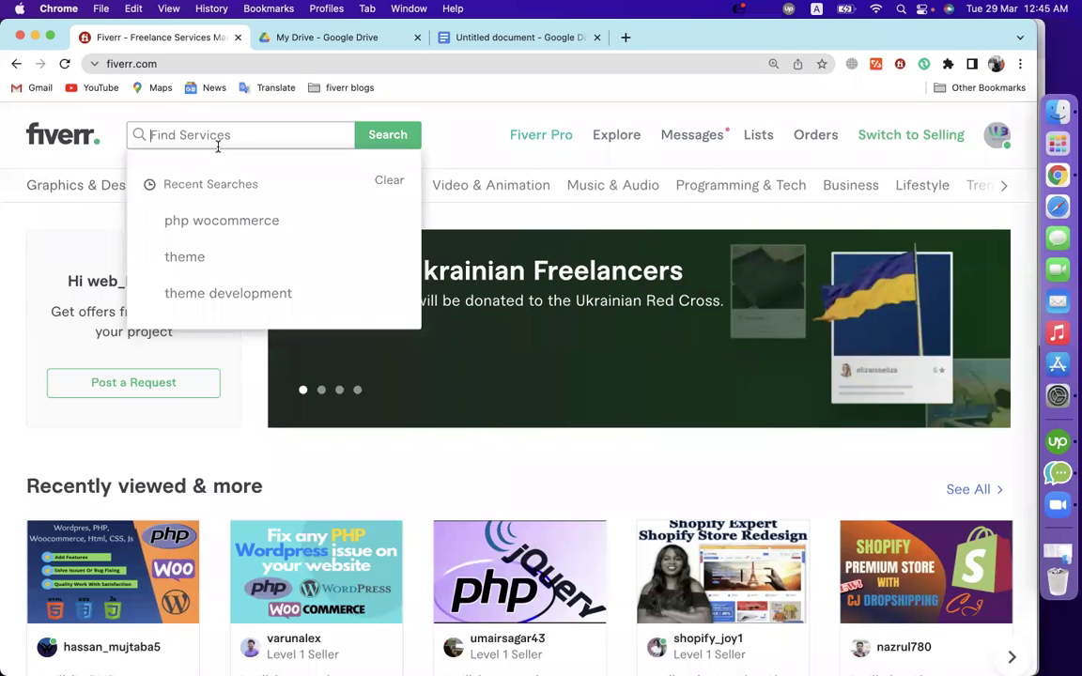
text(mailc)
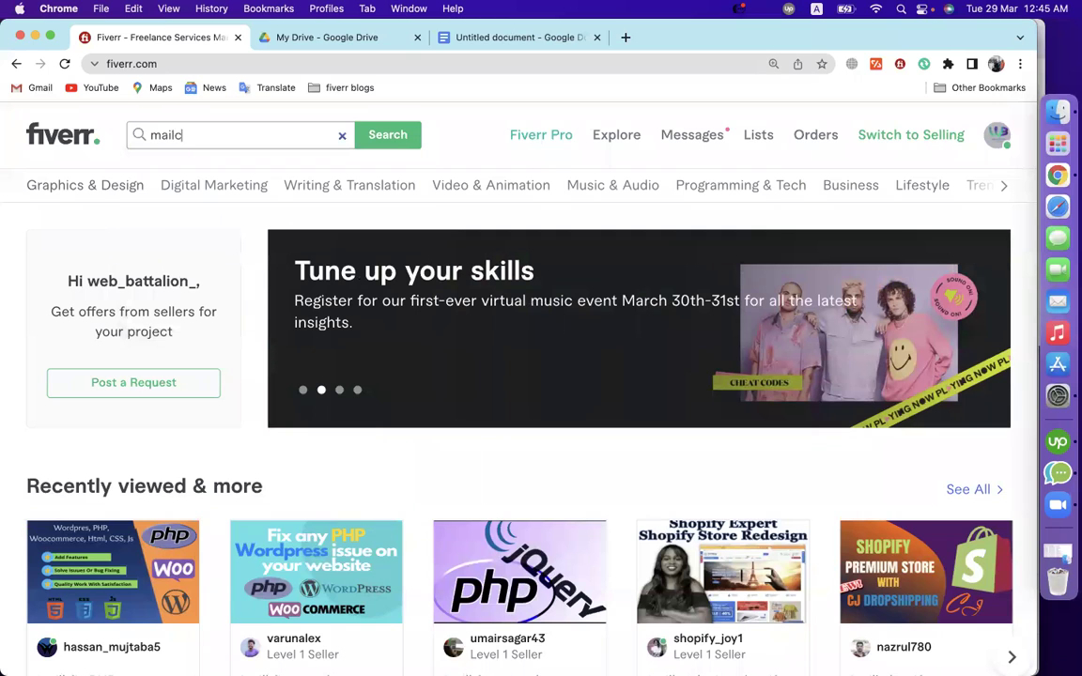
text(himp email ma)
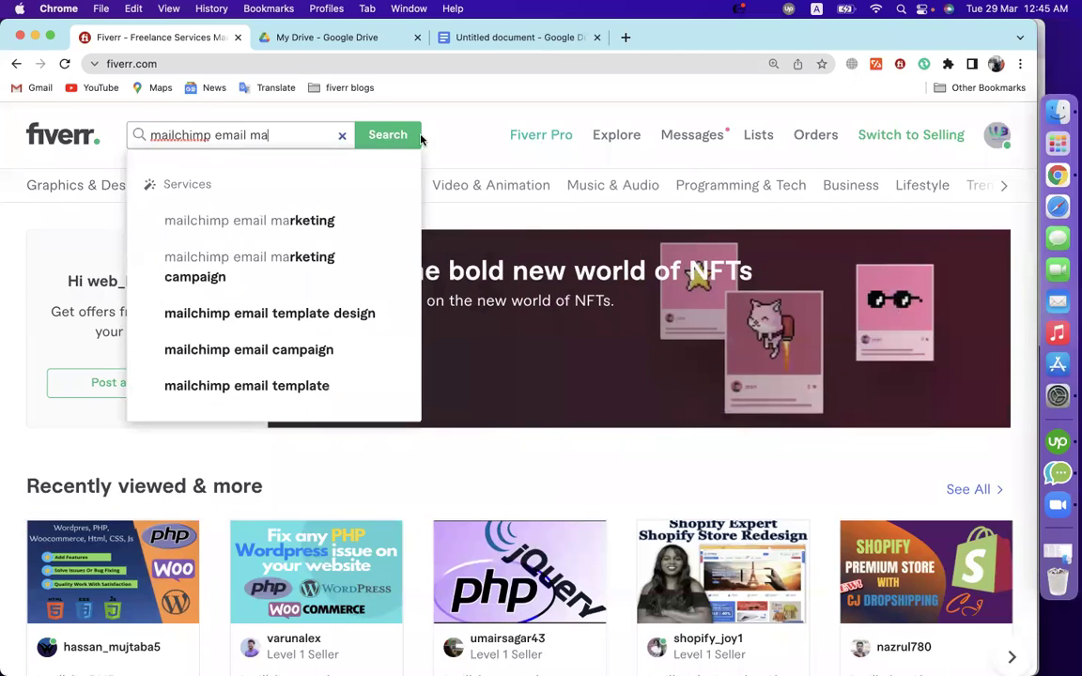
click(312, 231)
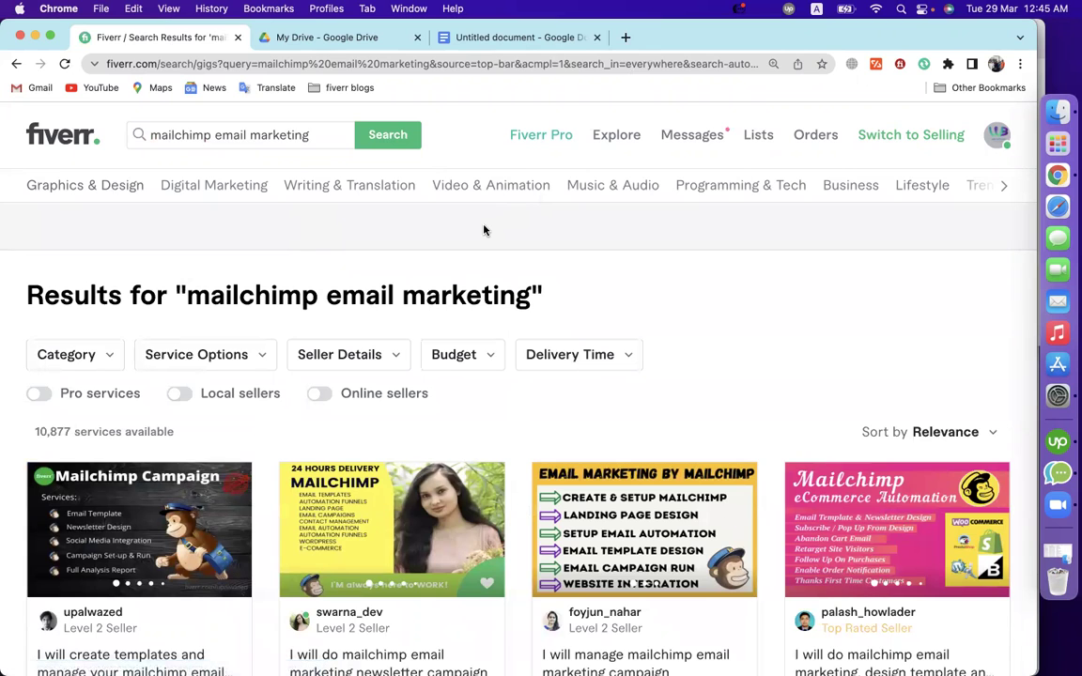
Look through the Mailchimp search results and open the gig "I will create templates and manage your mailchimp email marketing" in a new tab
scroll(453, 323, down, 3)
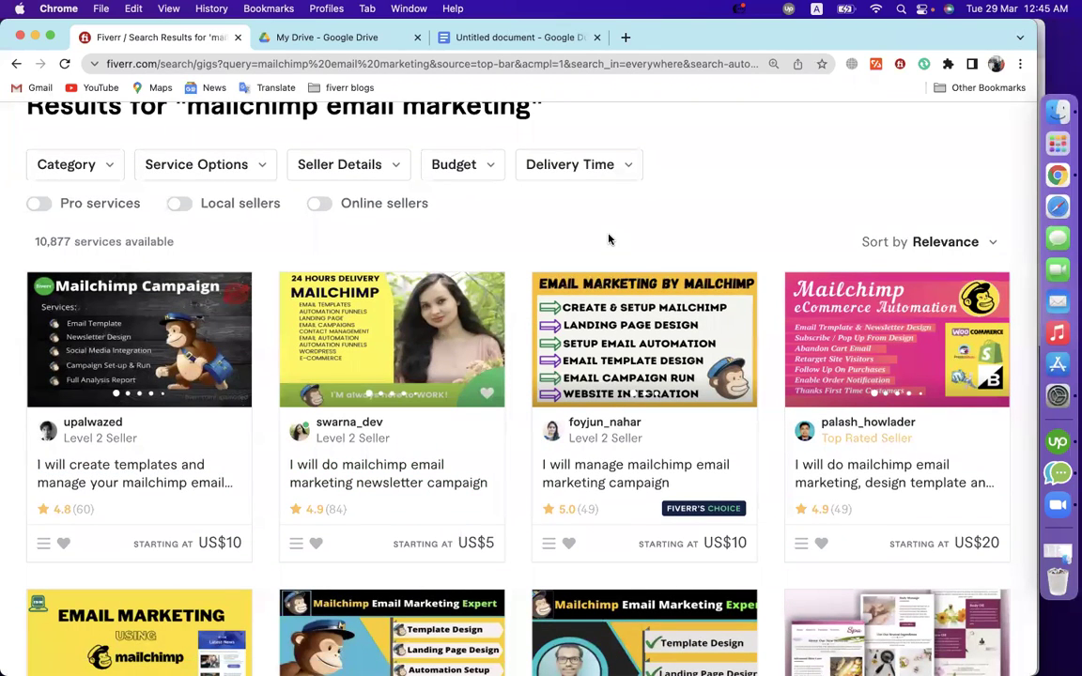
scroll(561, 459, down, 3)
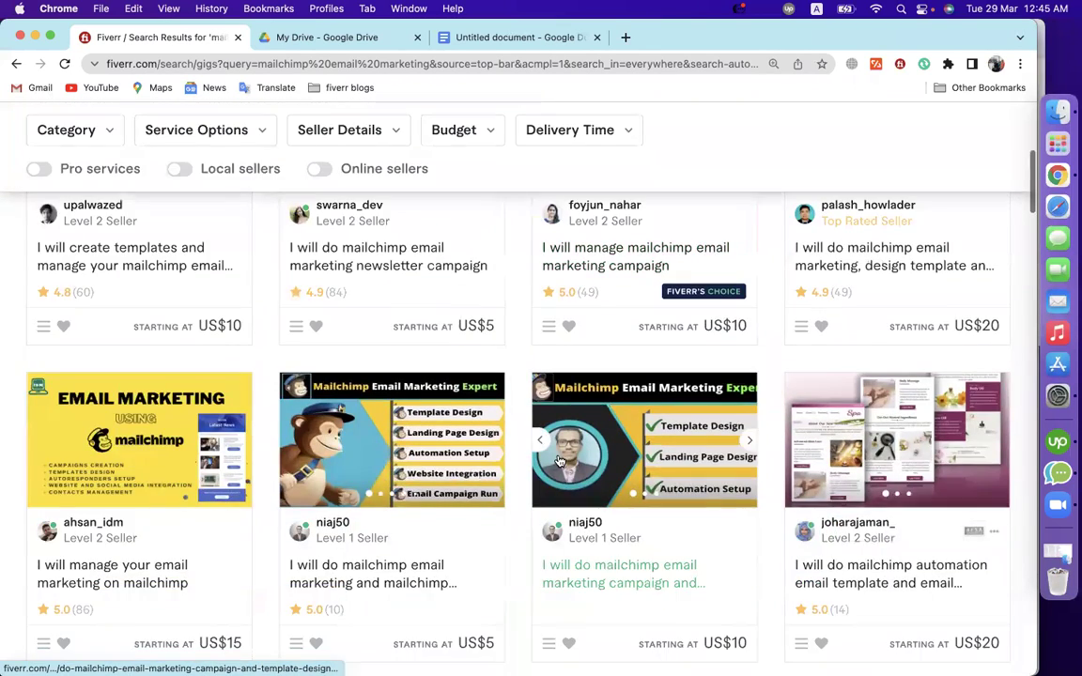
scroll(343, 441, down, 5)
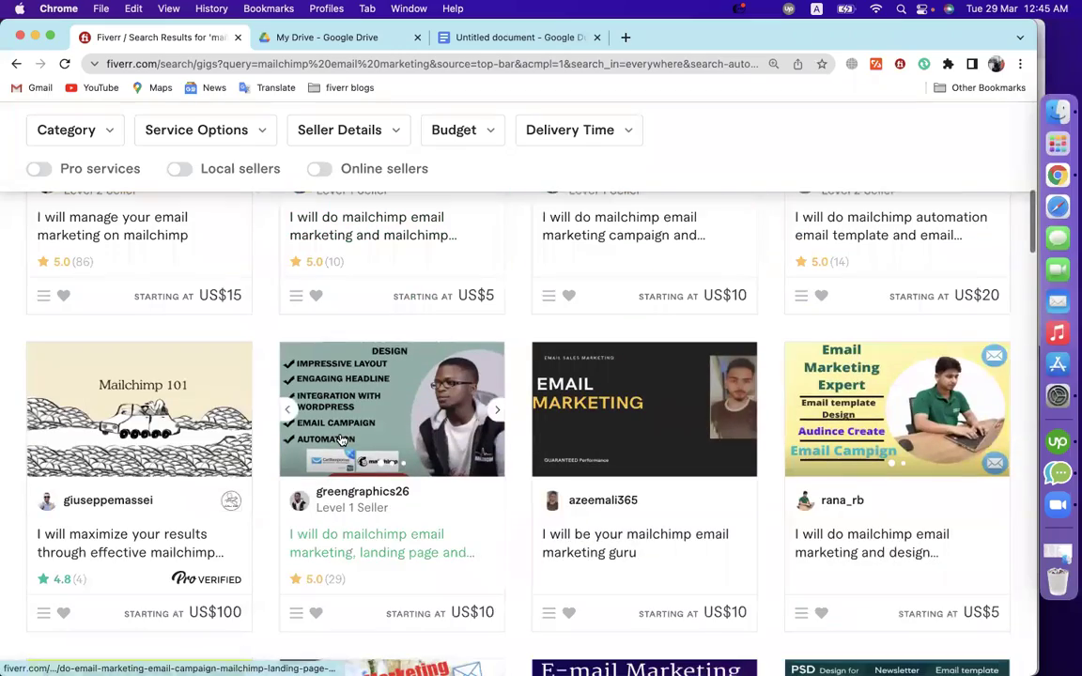
scroll(343, 441, down, 3)
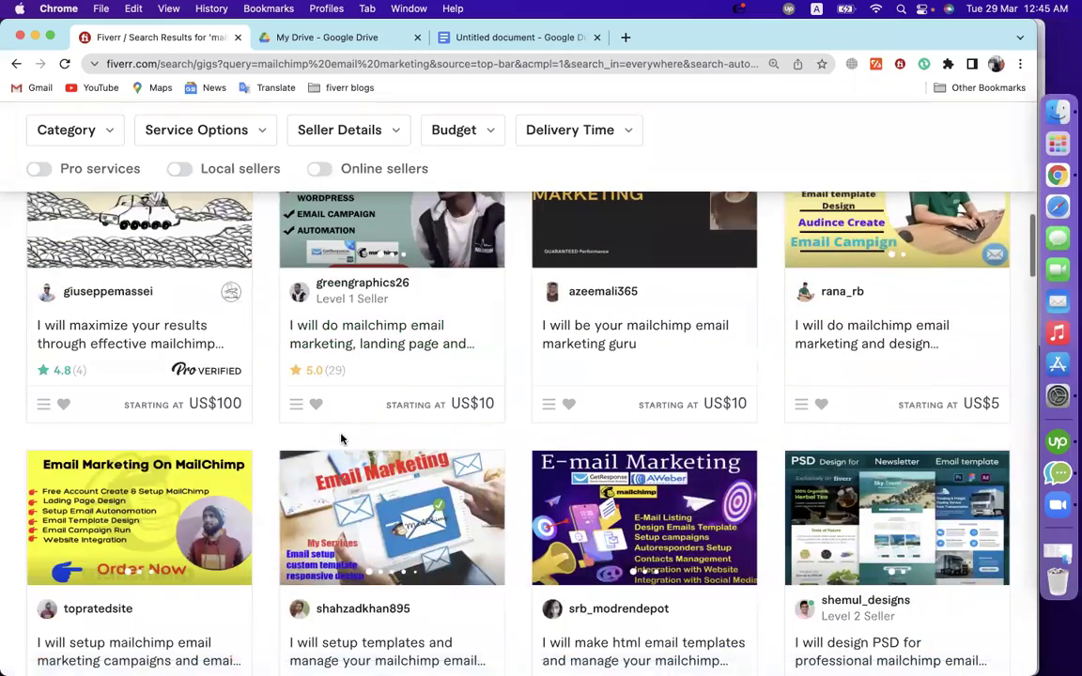
scroll(235, 470, up, 10)
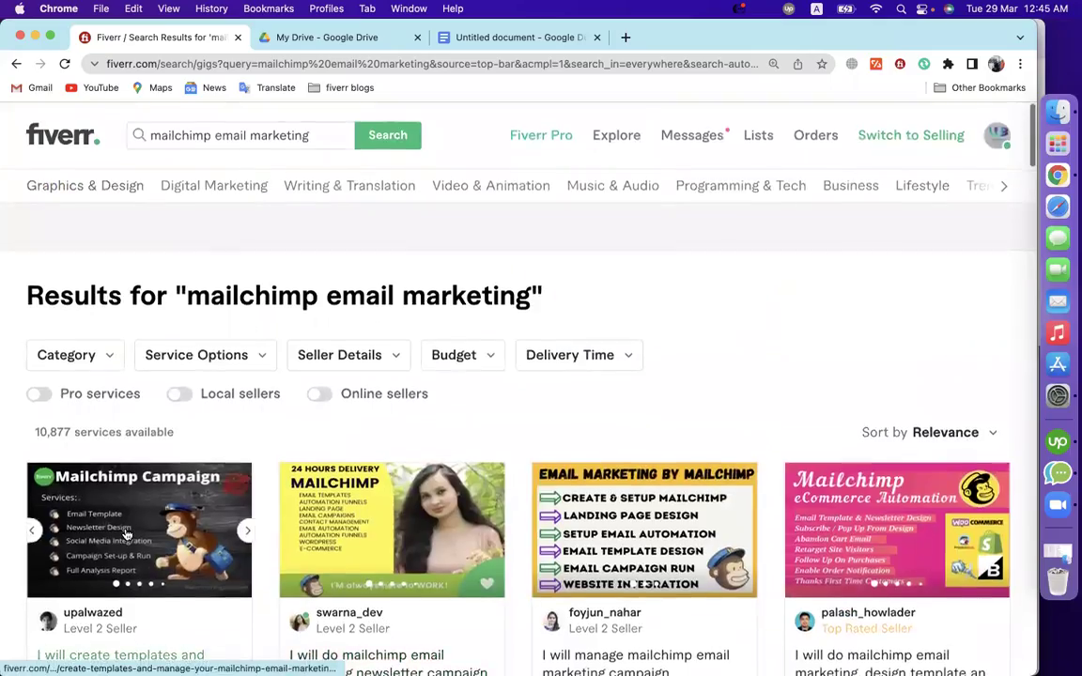
scroll(127, 533, down, 4)
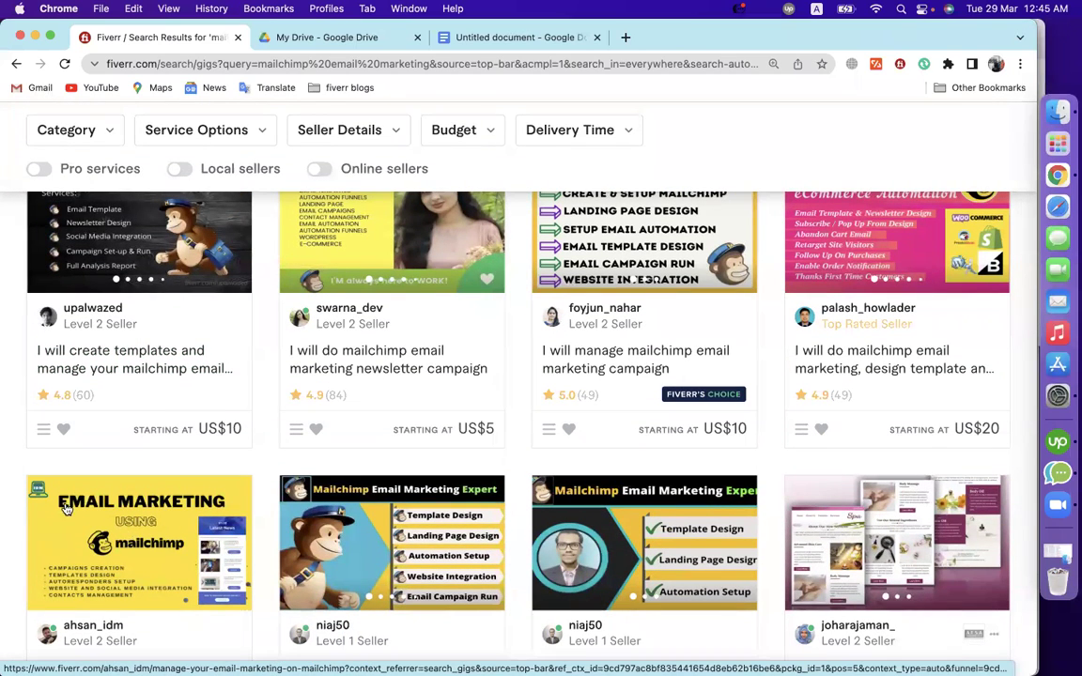
right_click(135, 367)
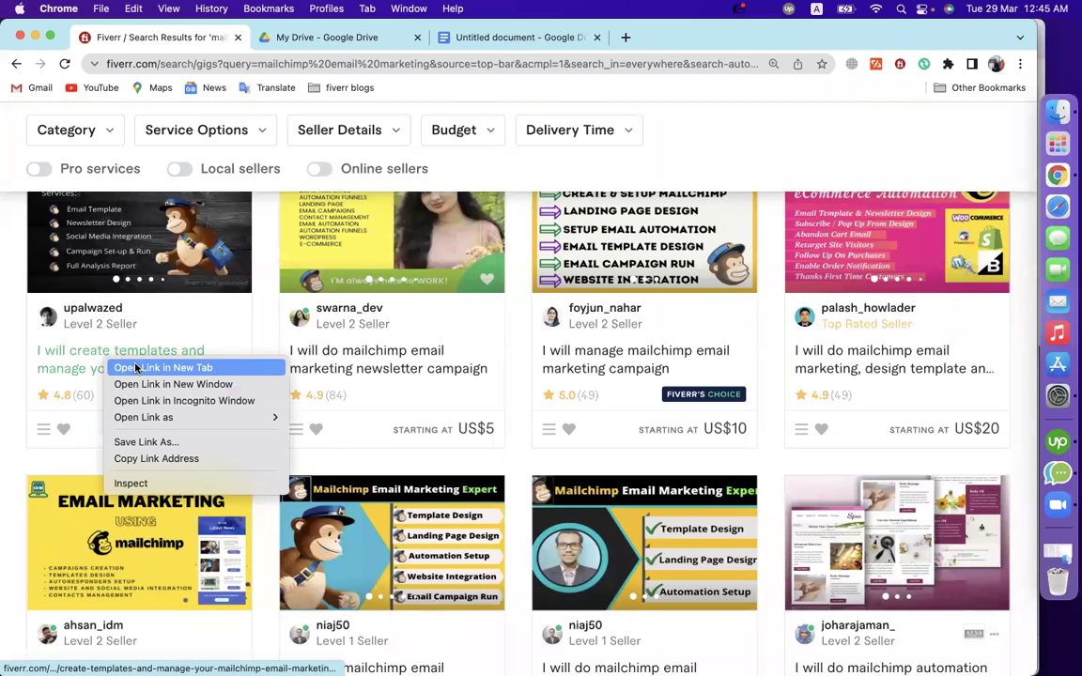
click(137, 367)
Open the gigs "I will do mailchimp email marketing newsletter campaign" and "I will manage mailchimp email marketing campaign" in new tabs
scroll(456, 341, up, 1)
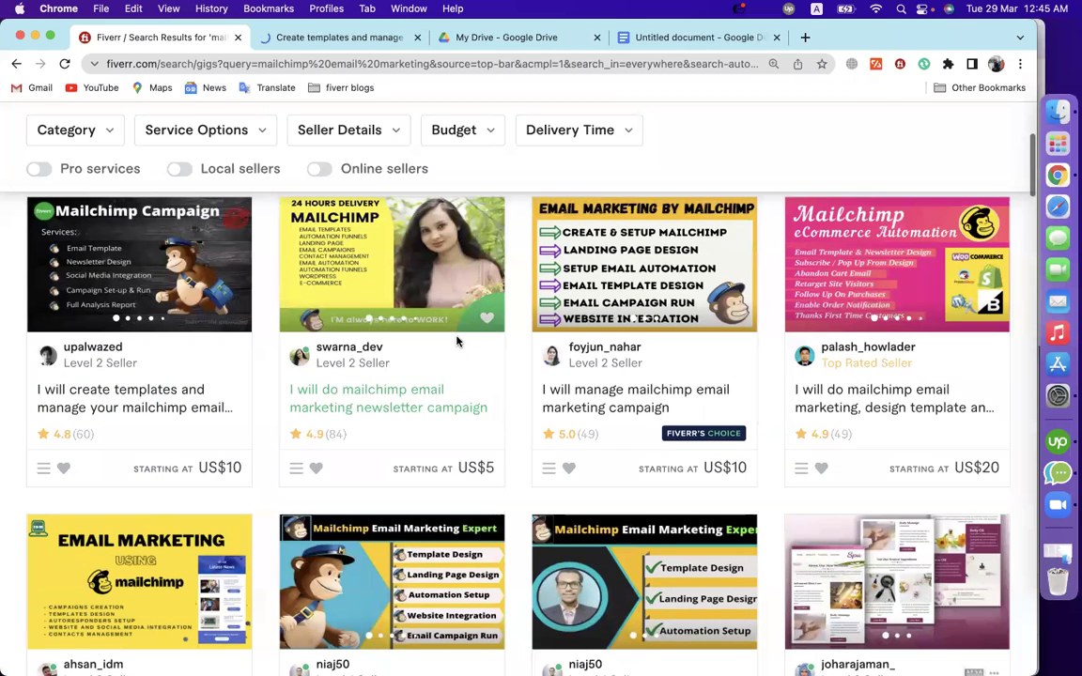
right_click(415, 403)
click(441, 407)
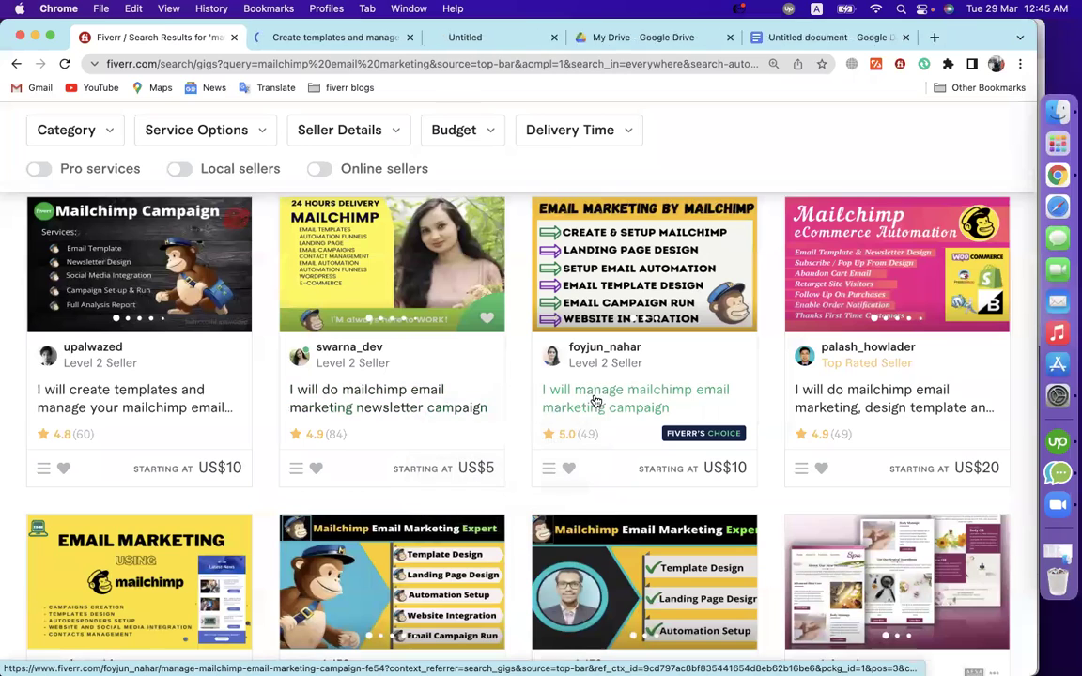
right_click(597, 401)
click(629, 404)
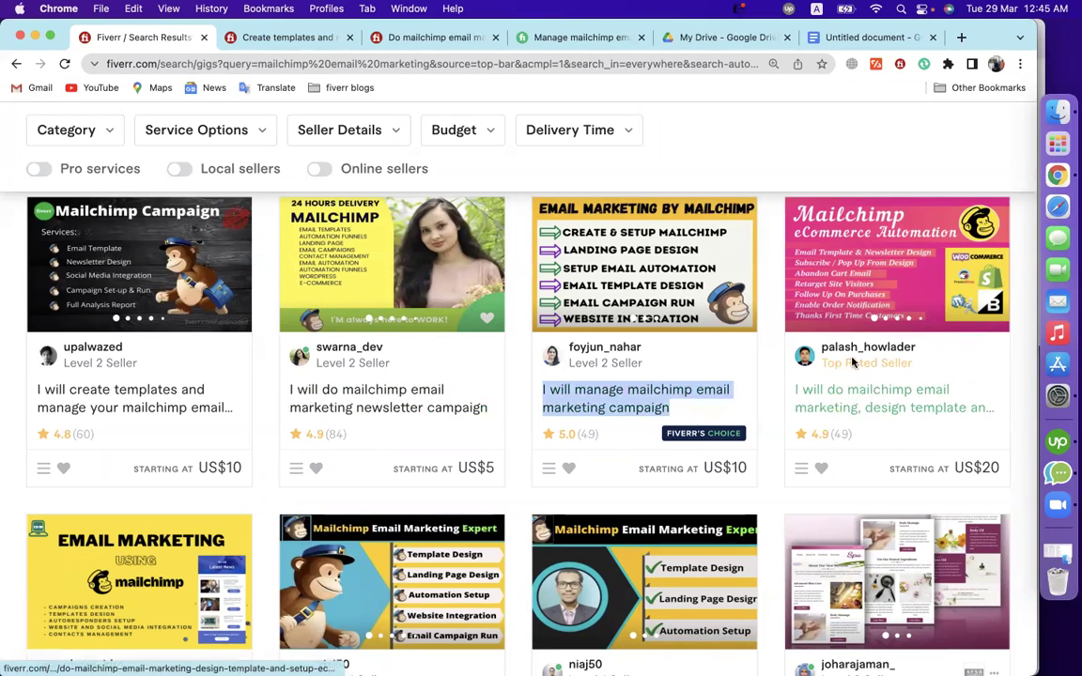
Open the Top Rated Seller's gig about Mailchimp email marketing and template design from the first results row in a new tab
mouse_move(857, 378)
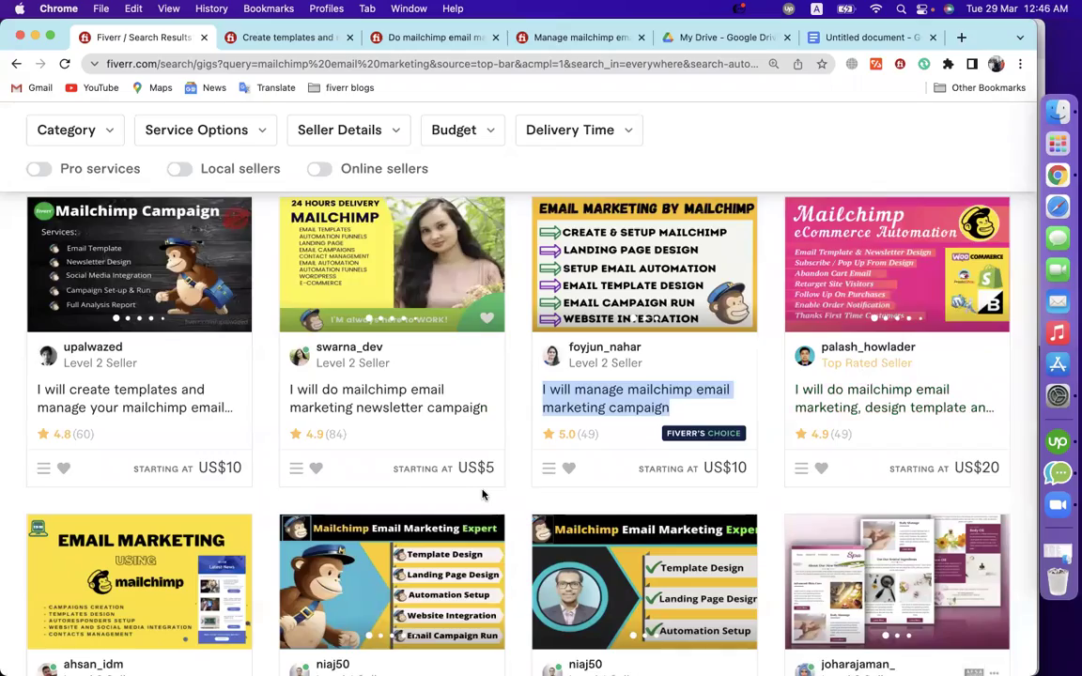
scroll(485, 495, down, 3)
scroll(366, 444, down, 4)
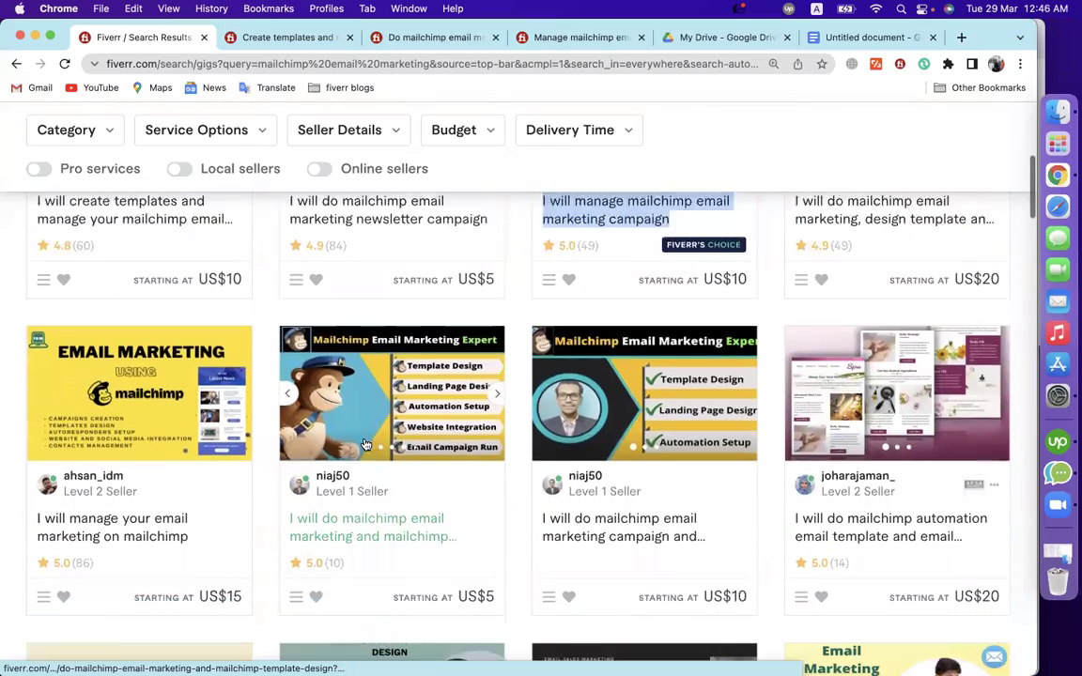
scroll(367, 444, down, 4)
scroll(366, 444, up, 10)
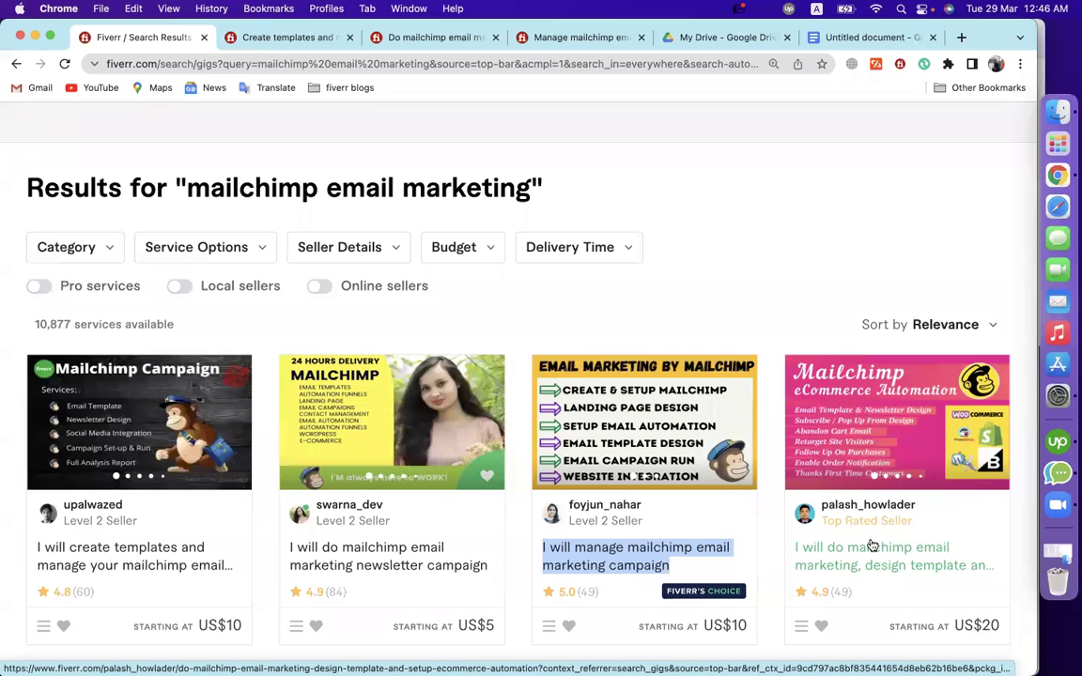
right_click(857, 564)
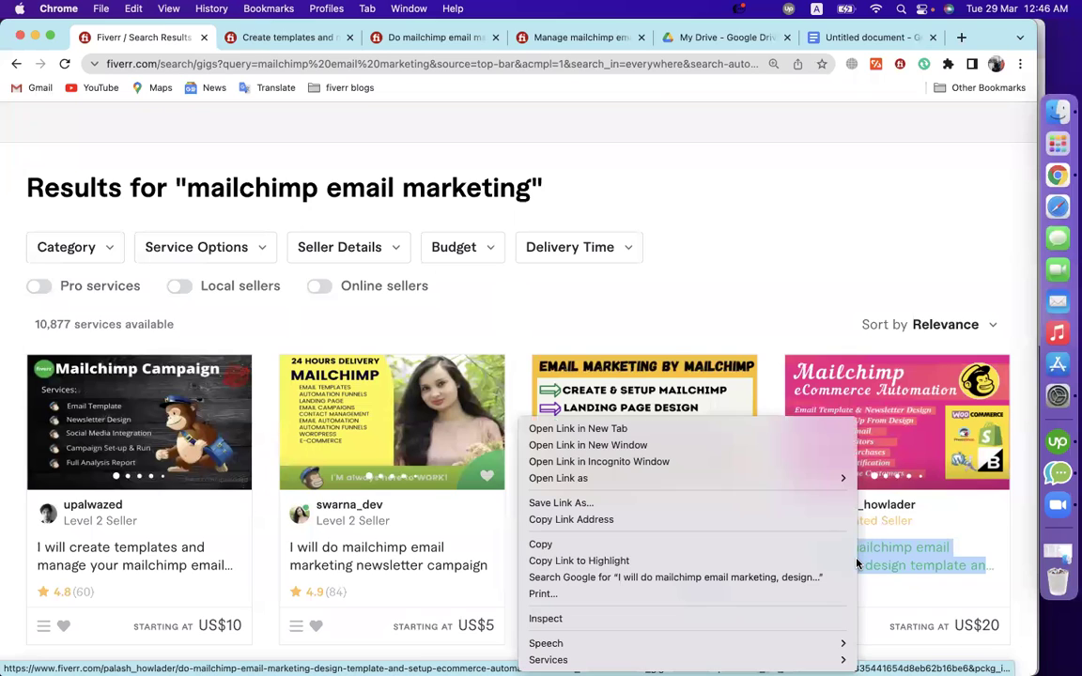
click(702, 428)
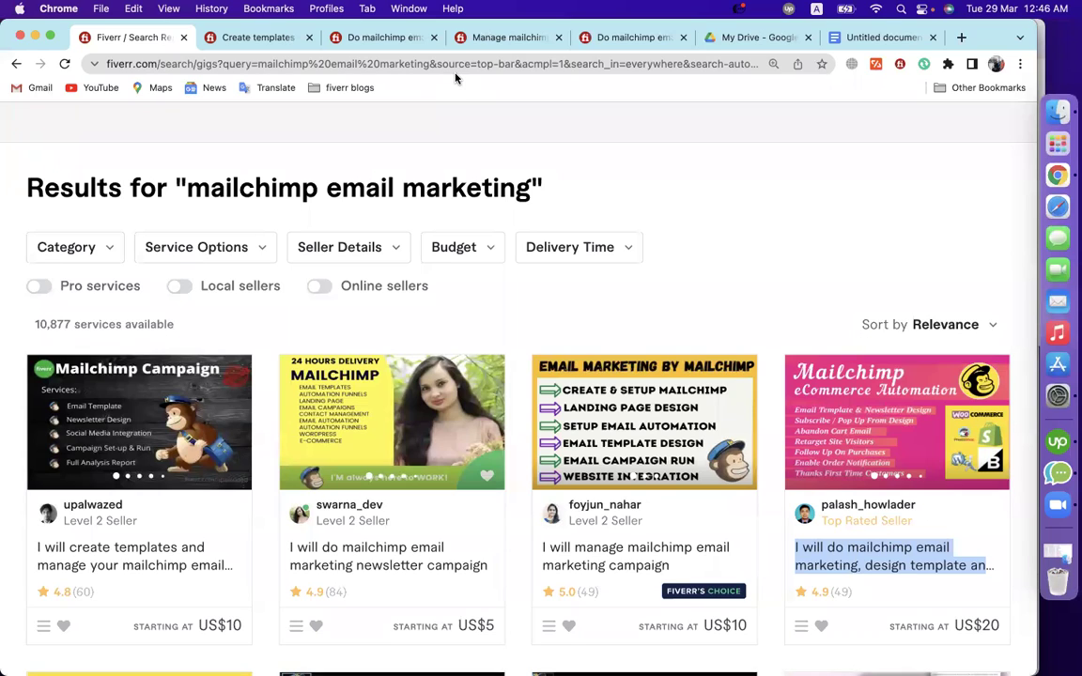
Check each of the four opened gig pages in turn and return to the first one
click(254, 36)
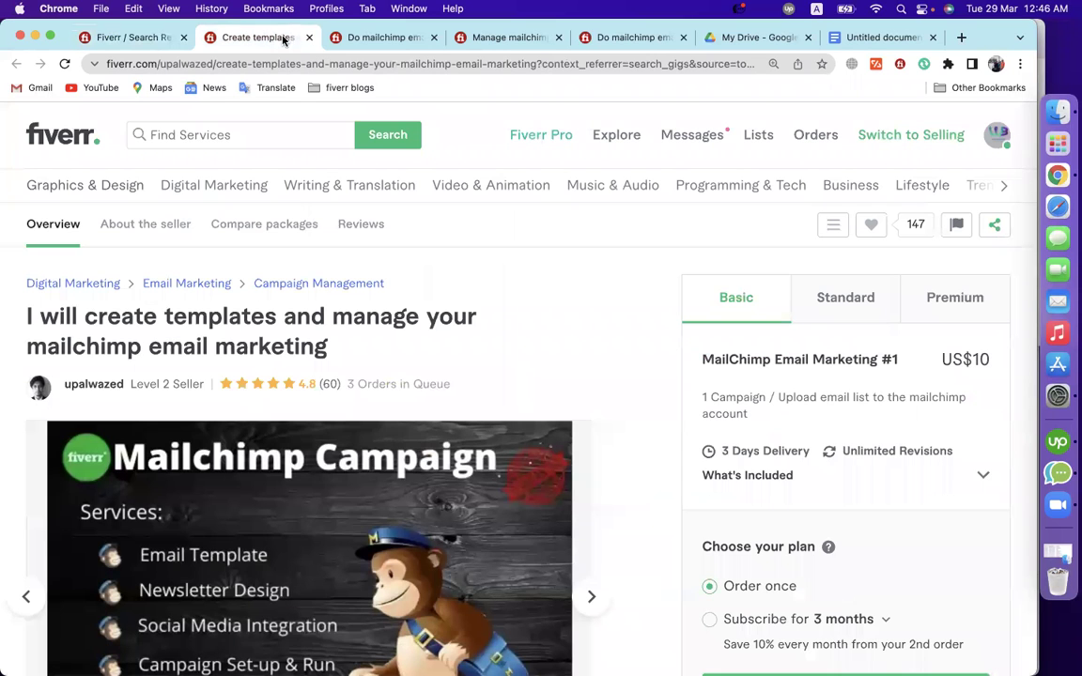
click(366, 38)
click(474, 39)
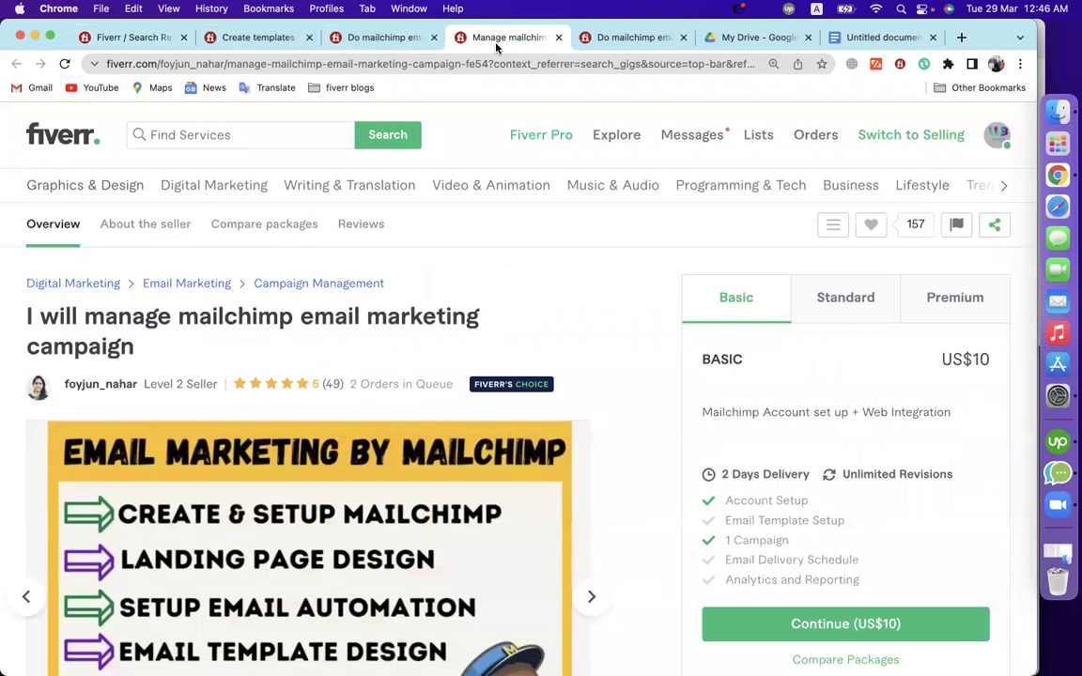
click(616, 37)
click(252, 42)
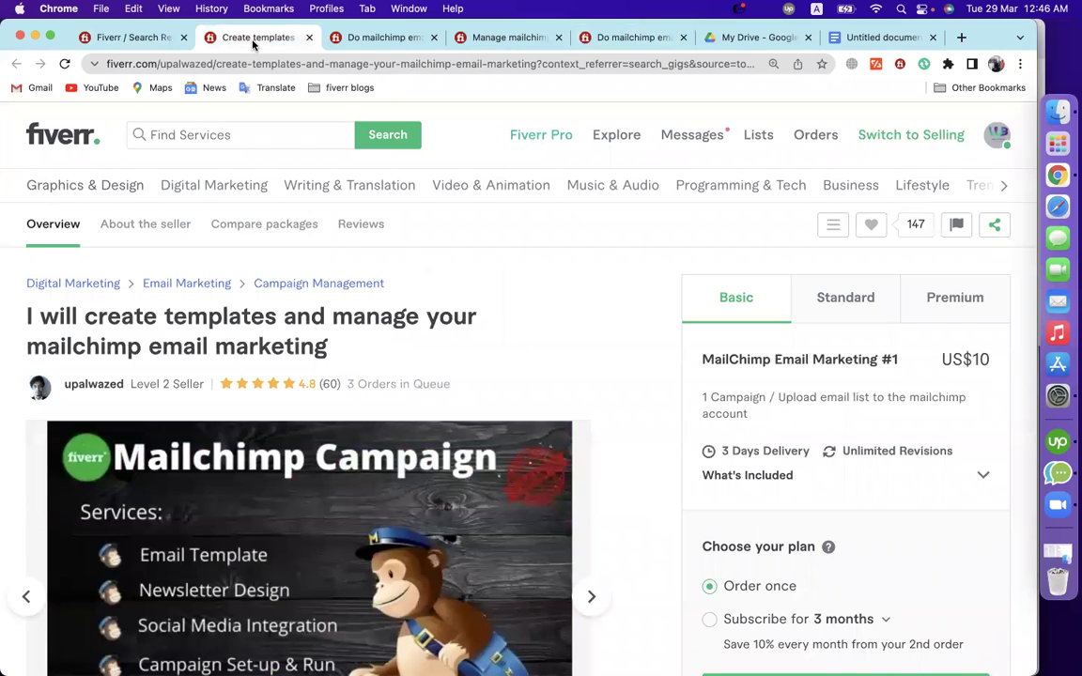
Move the untitled Google Docs tab directly after the Fiverr search tab and rename the document "mailchimp email marketing"
drag(836, 37, 262, 42)
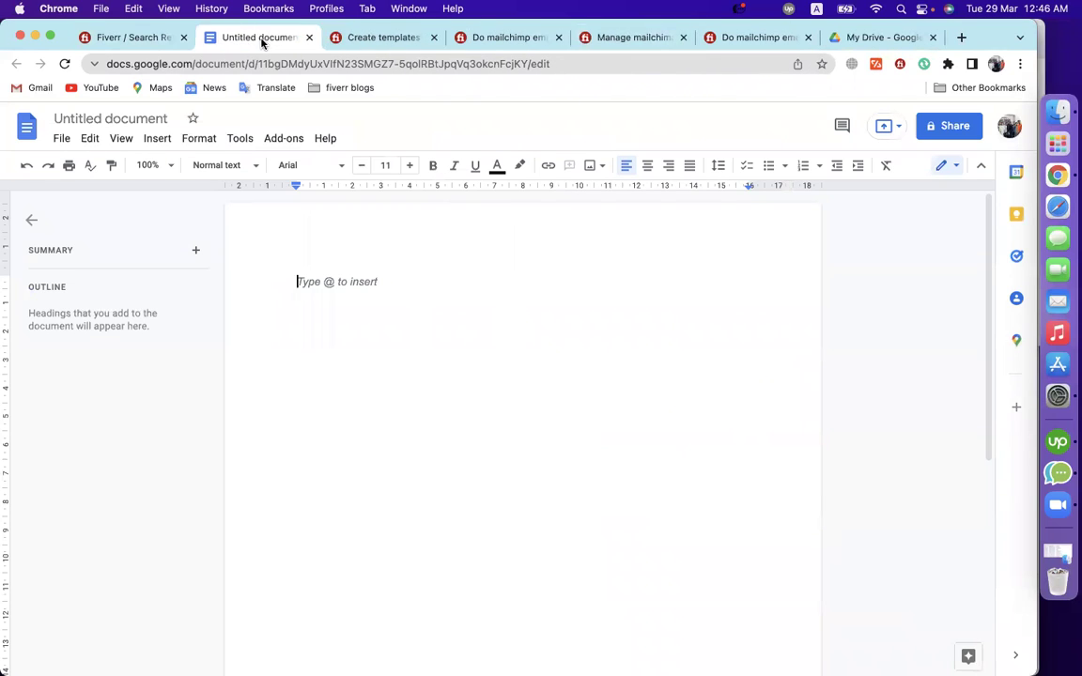
click(148, 118)
text(mai)
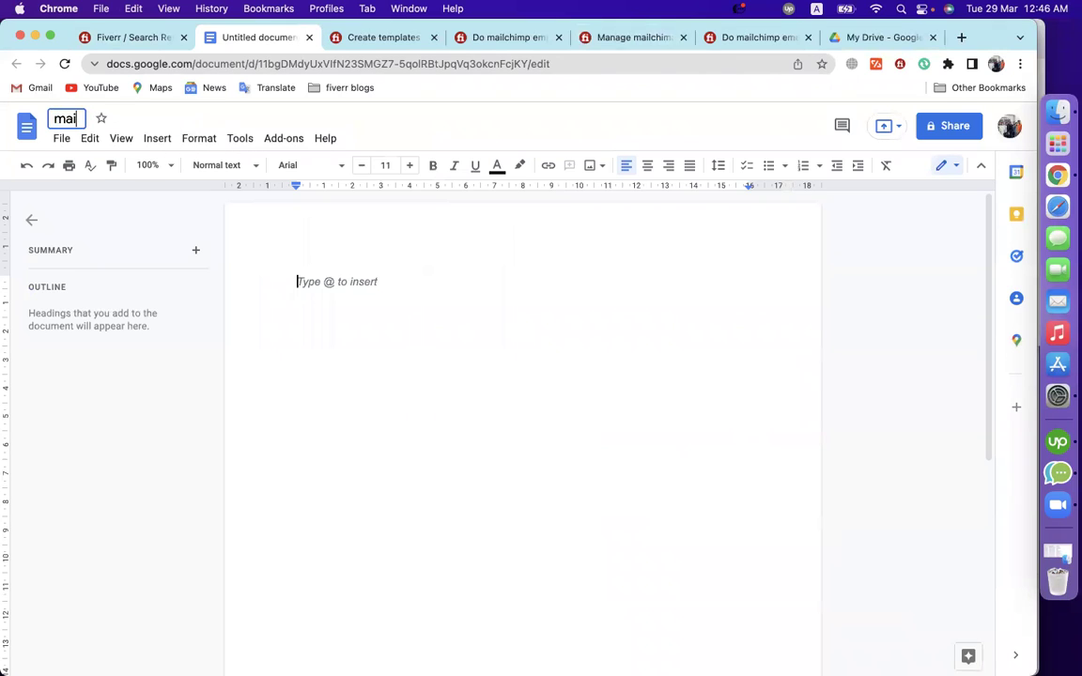
text(lchimp em)
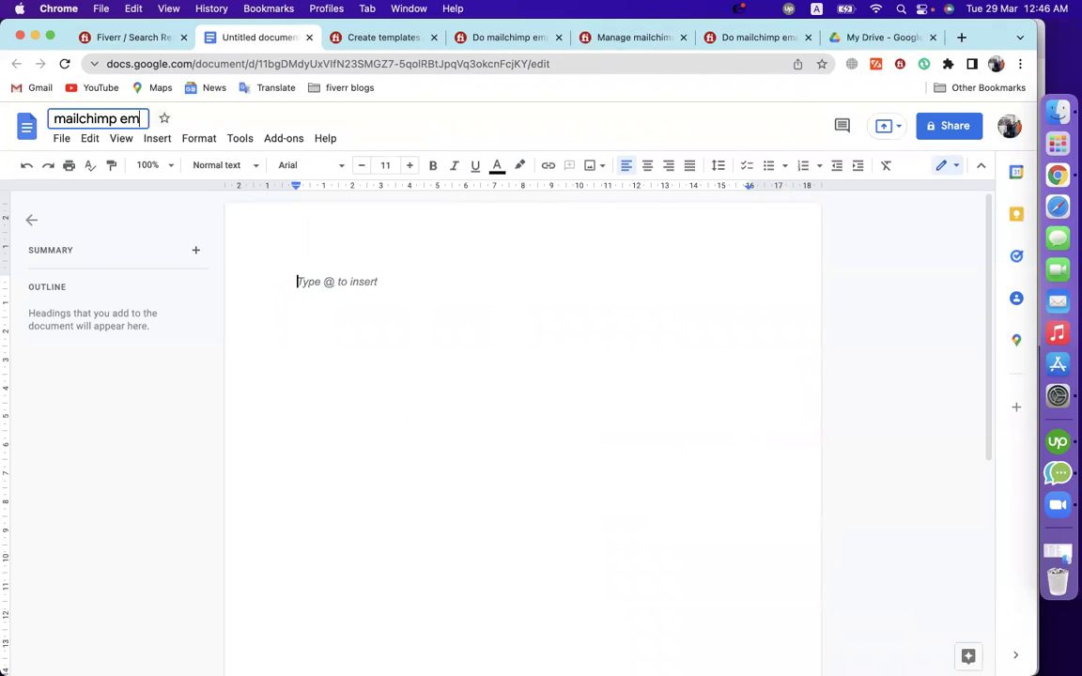
text(ail marketing)
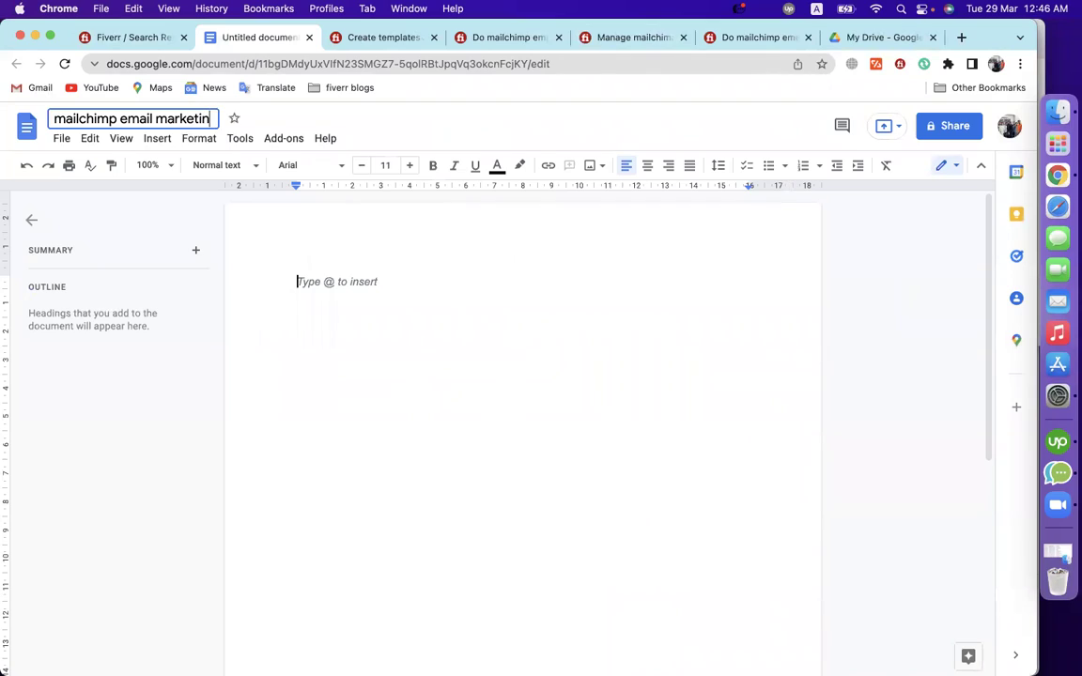
Examine the related tags of the gig "I will create templates and manage your mailchimp email marketing"
click(375, 37)
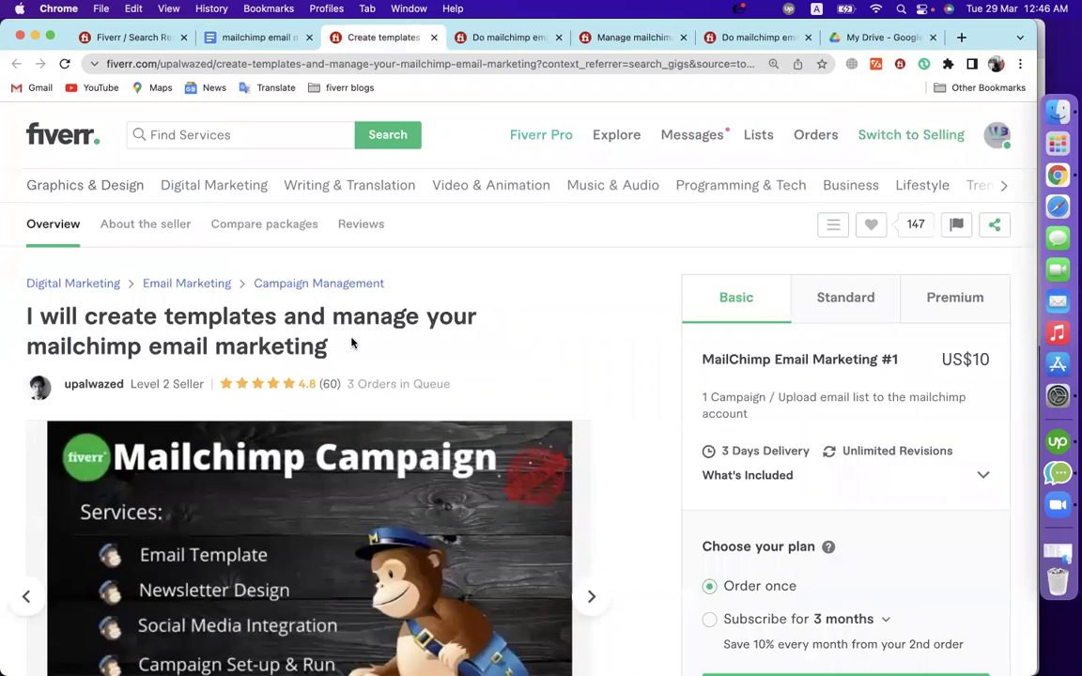
scroll(352, 342, down, 20)
scroll(352, 340, up, 5)
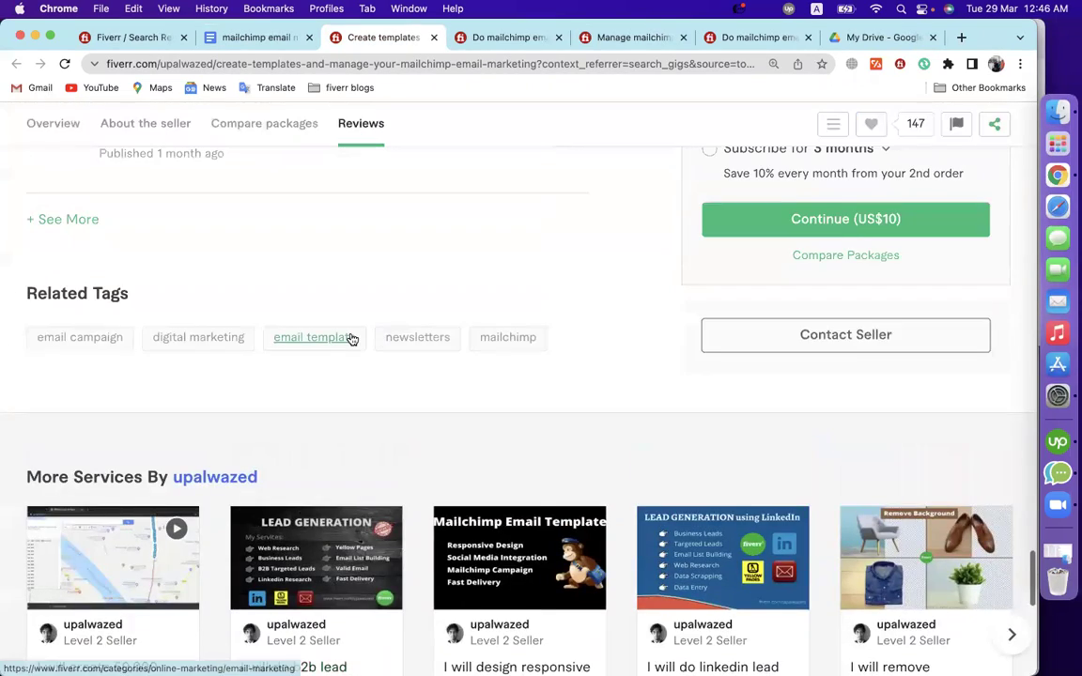
scroll(356, 340, up, 1)
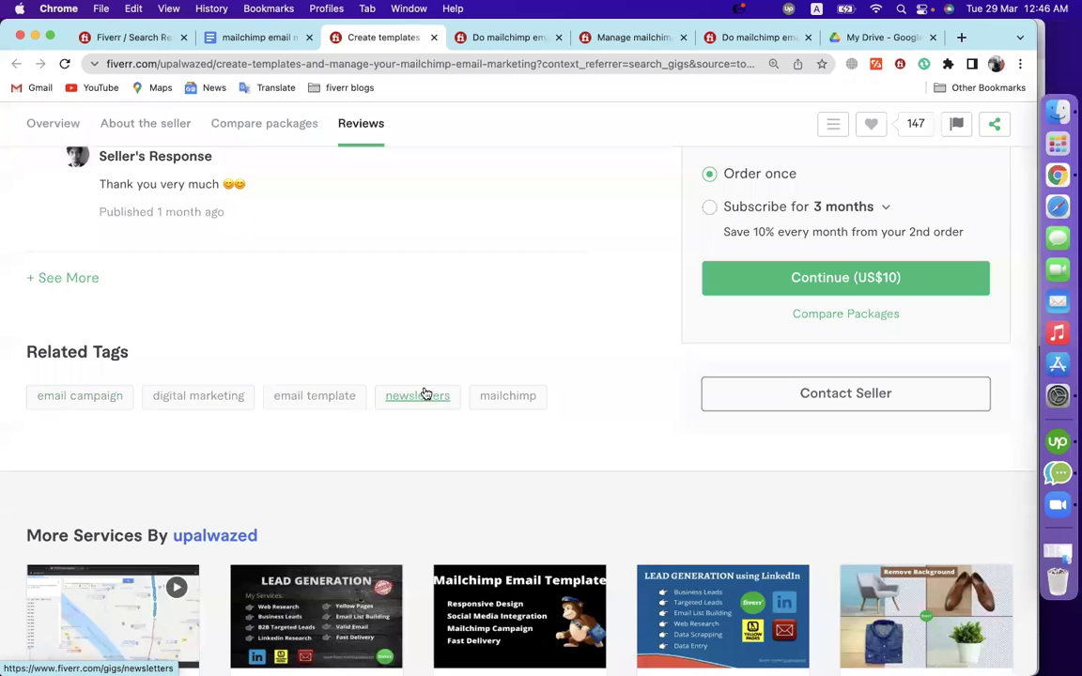
Examine the related tags of the gig "I will do mailchimp email marketing newsletter campaign"
click(463, 39)
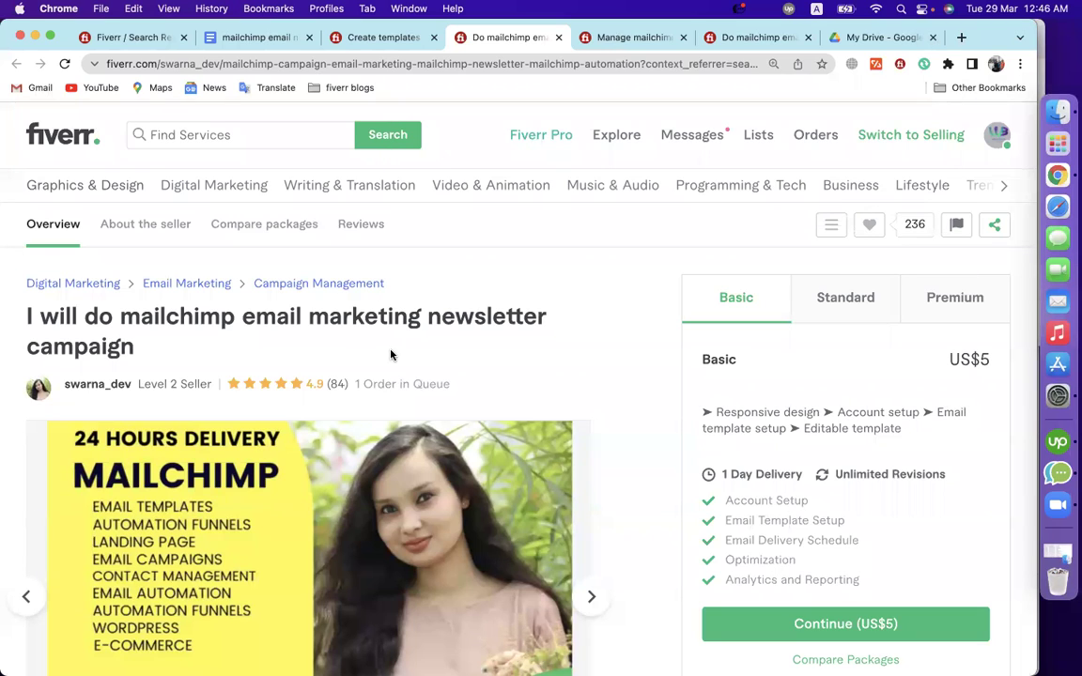
scroll(423, 408, down, 20)
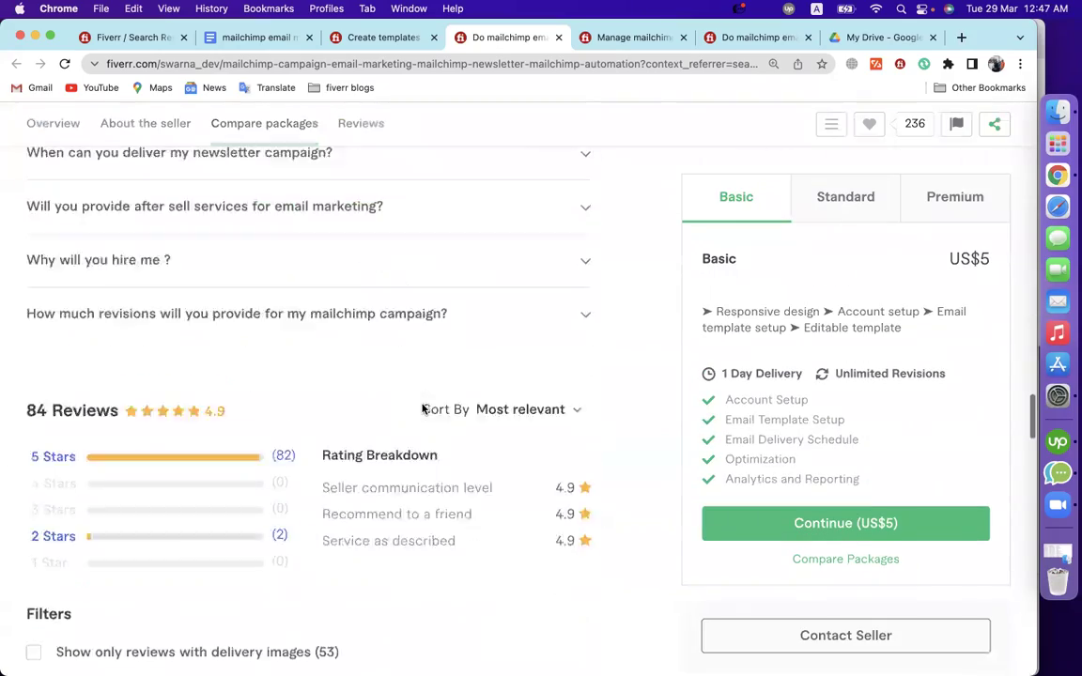
scroll(423, 408, down, 20)
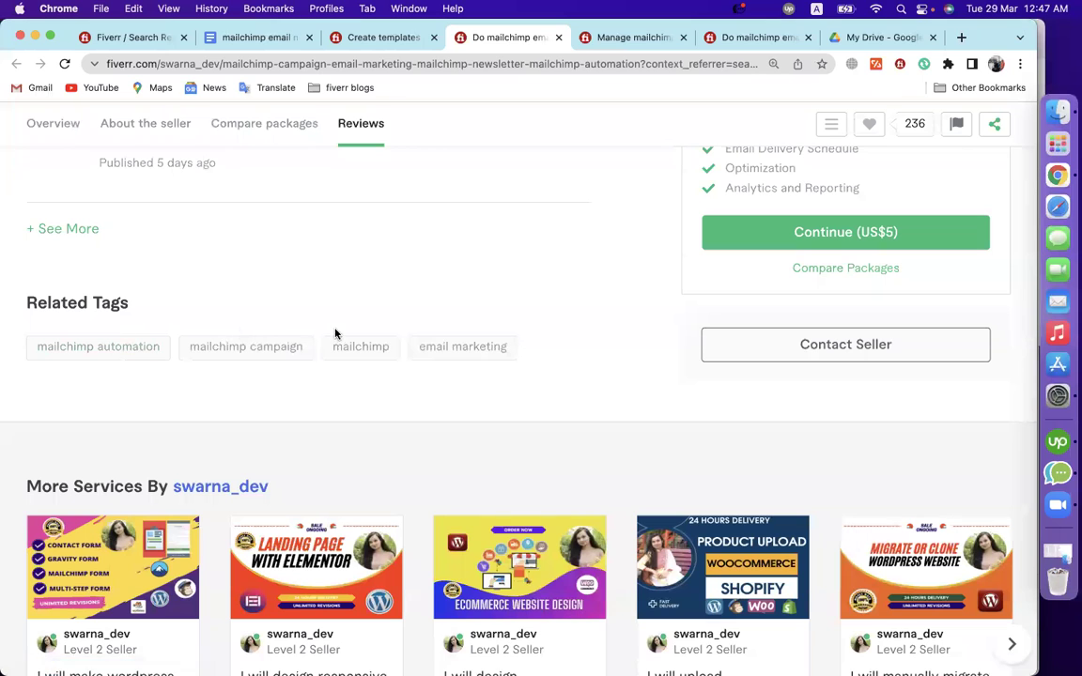
Examine the packages and related tags of the gig "I will manage mailchimp email marketing campaign" and compare its tags with the first two gigs
click(622, 42)
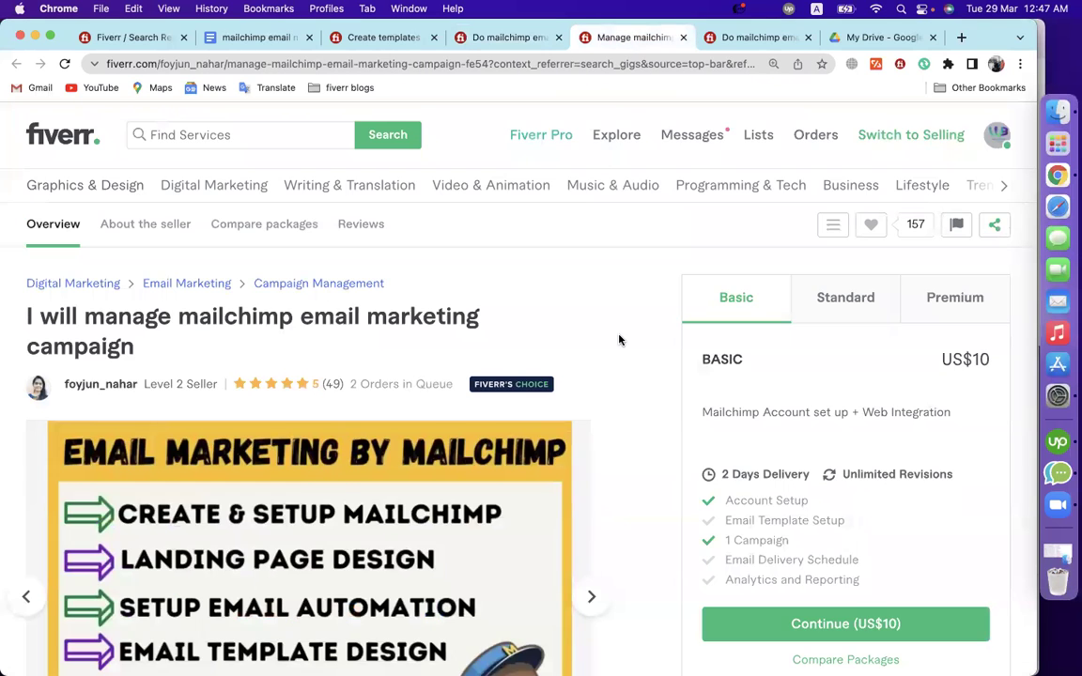
scroll(619, 340, down, 15)
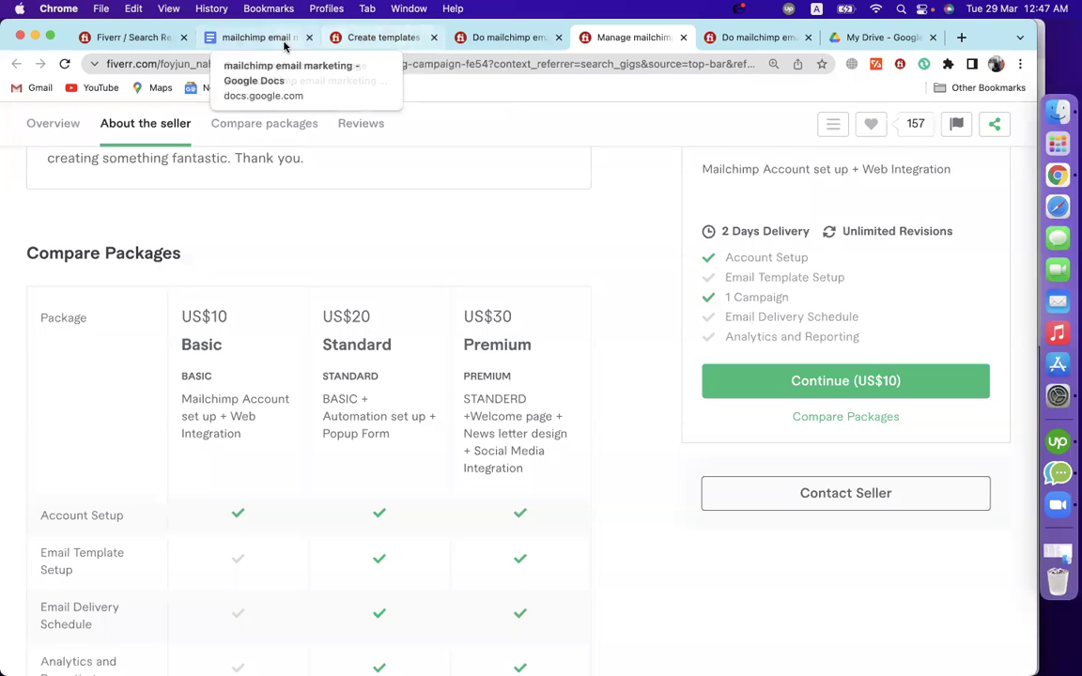
scroll(379, 304, down, 5)
scroll(381, 308, down, 5)
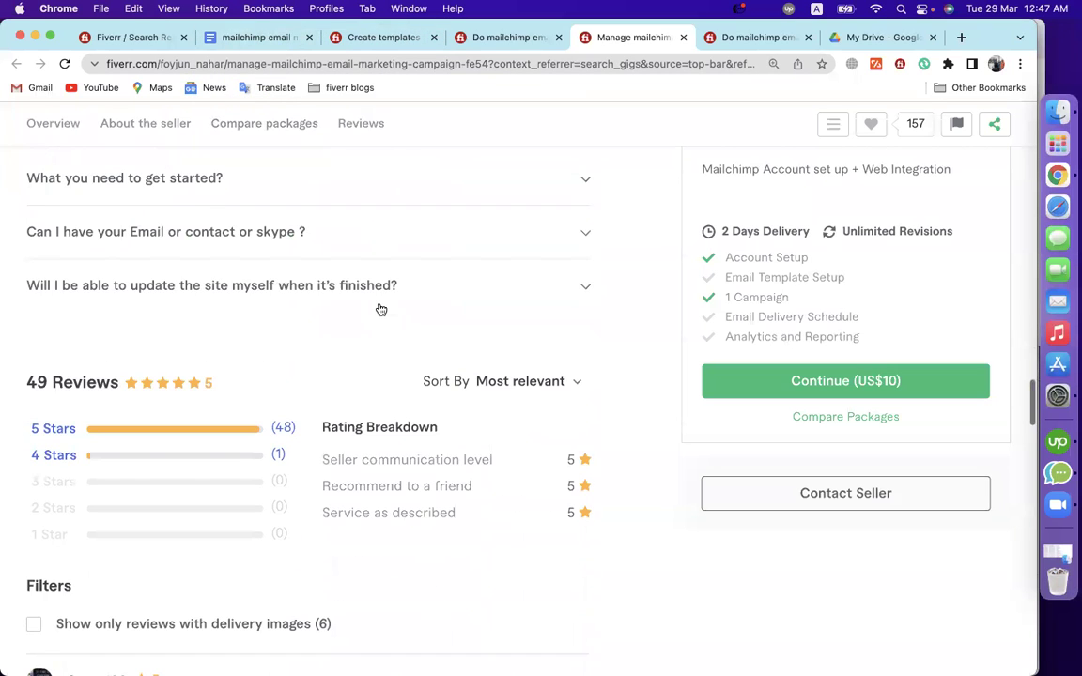
scroll(380, 309, down, 20)
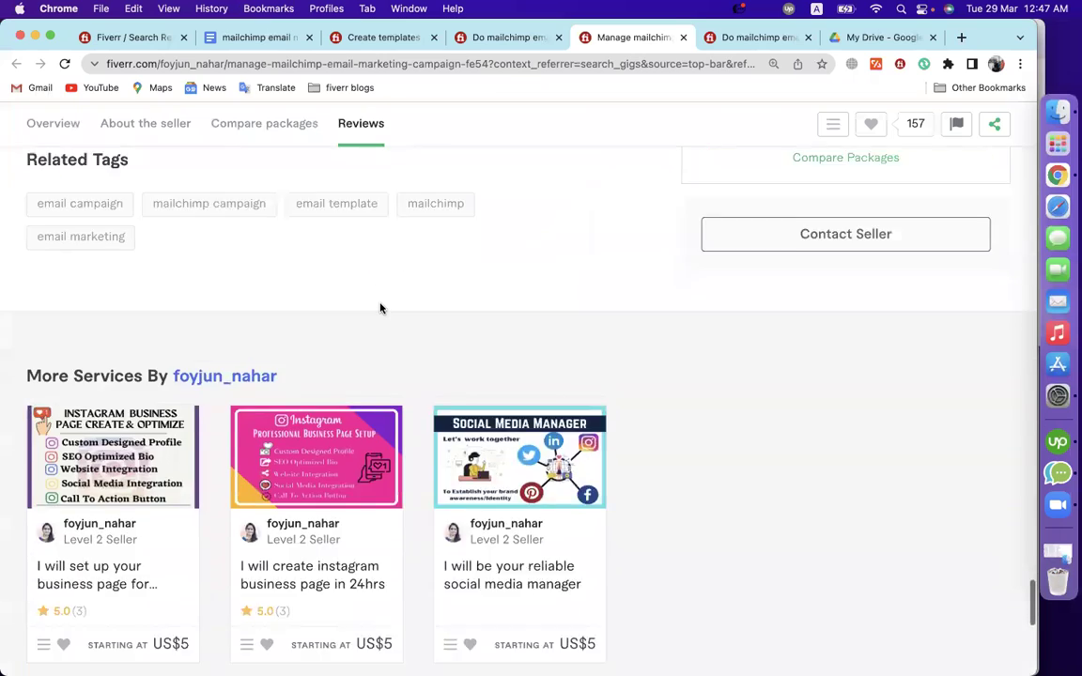
scroll(381, 308, up, 2)
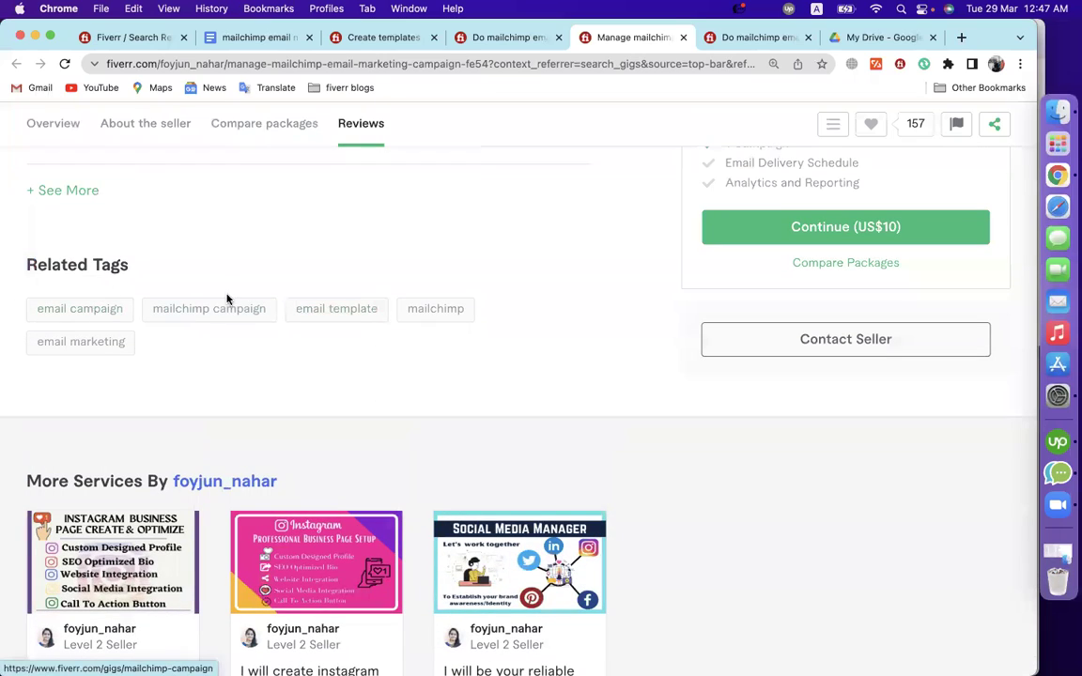
click(408, 36)
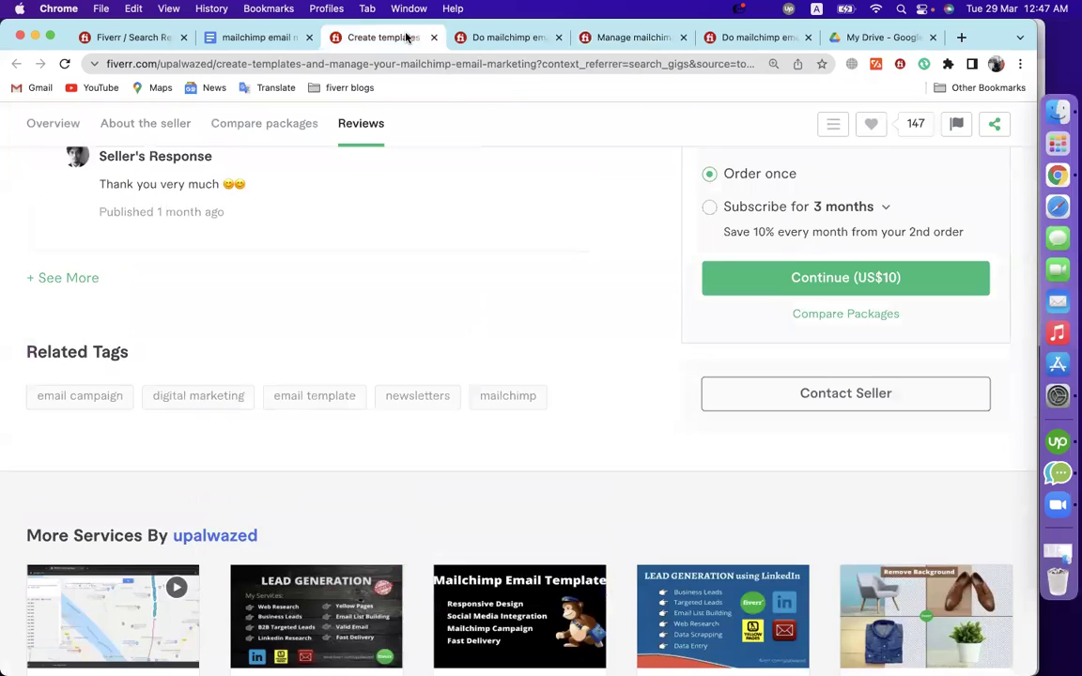
click(511, 38)
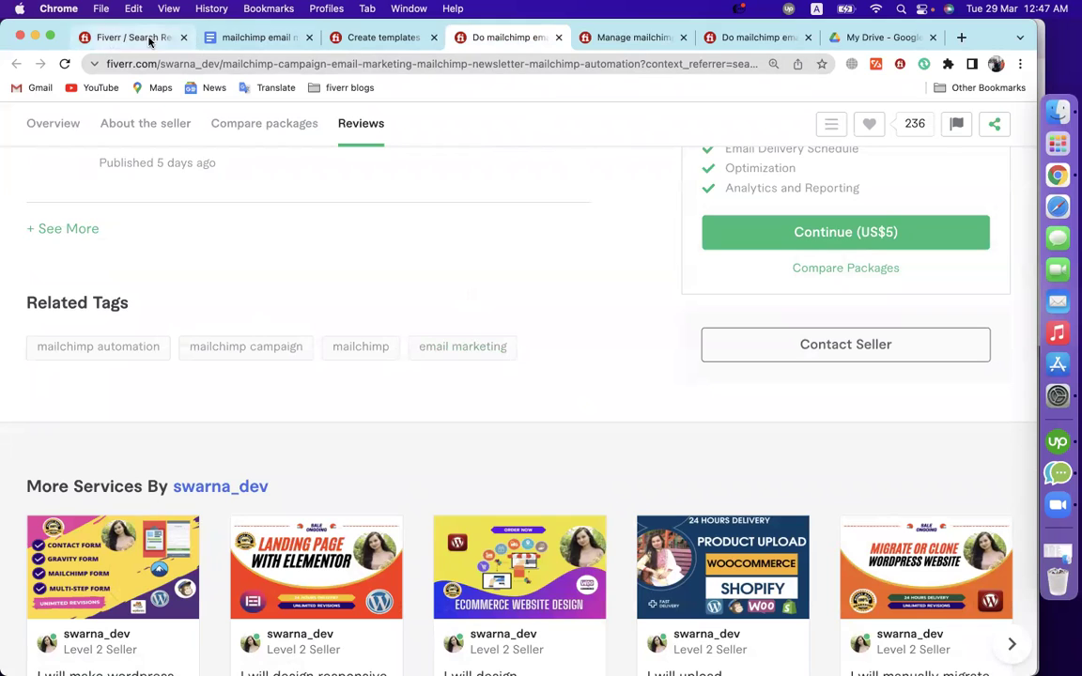
Copy the tag "email campaign" from the create-templates gig and check its suggestions in the Fiverr search on the results page
click(375, 37)
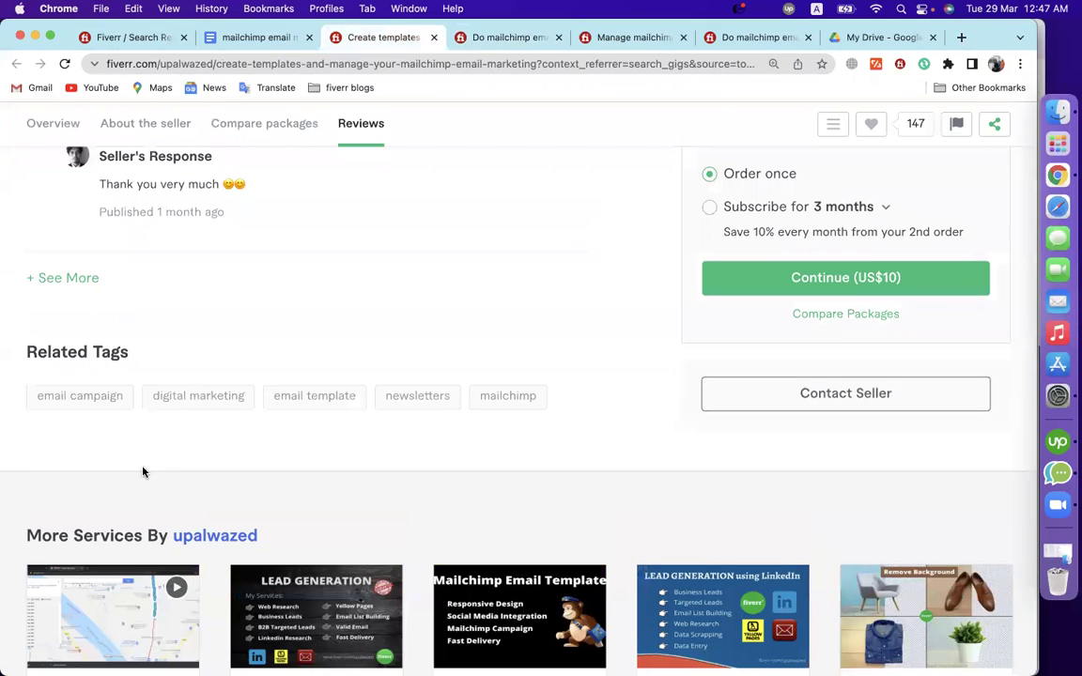
drag(9, 395, 123, 403)
key(super+c)
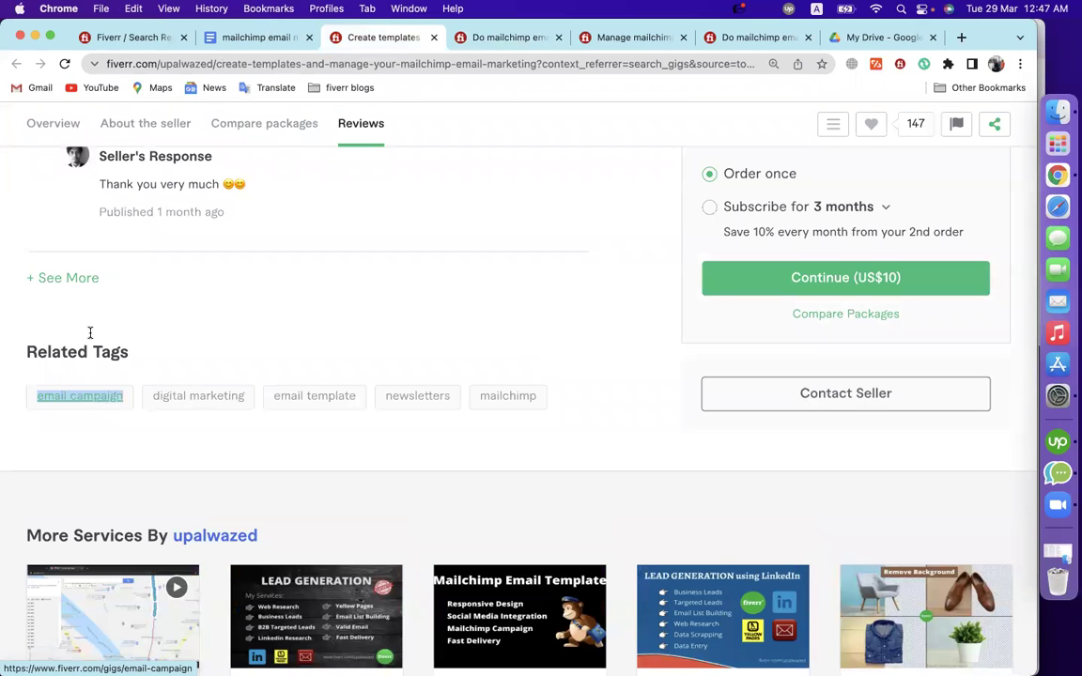
click(128, 40)
scroll(164, 188, up, 5)
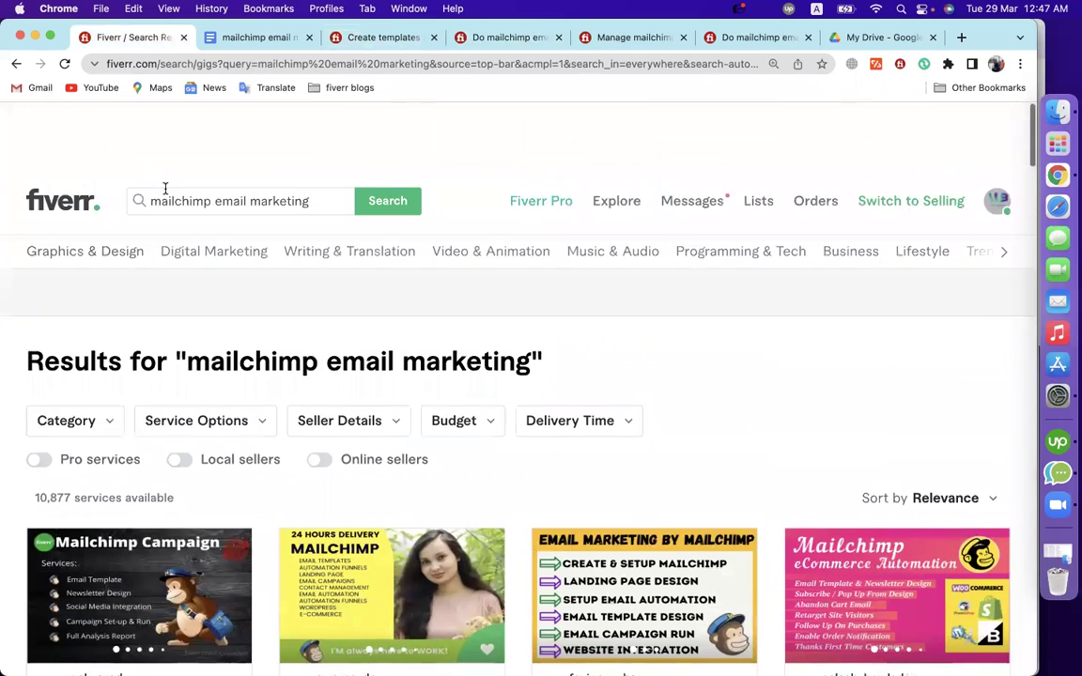
triple_click(235, 130)
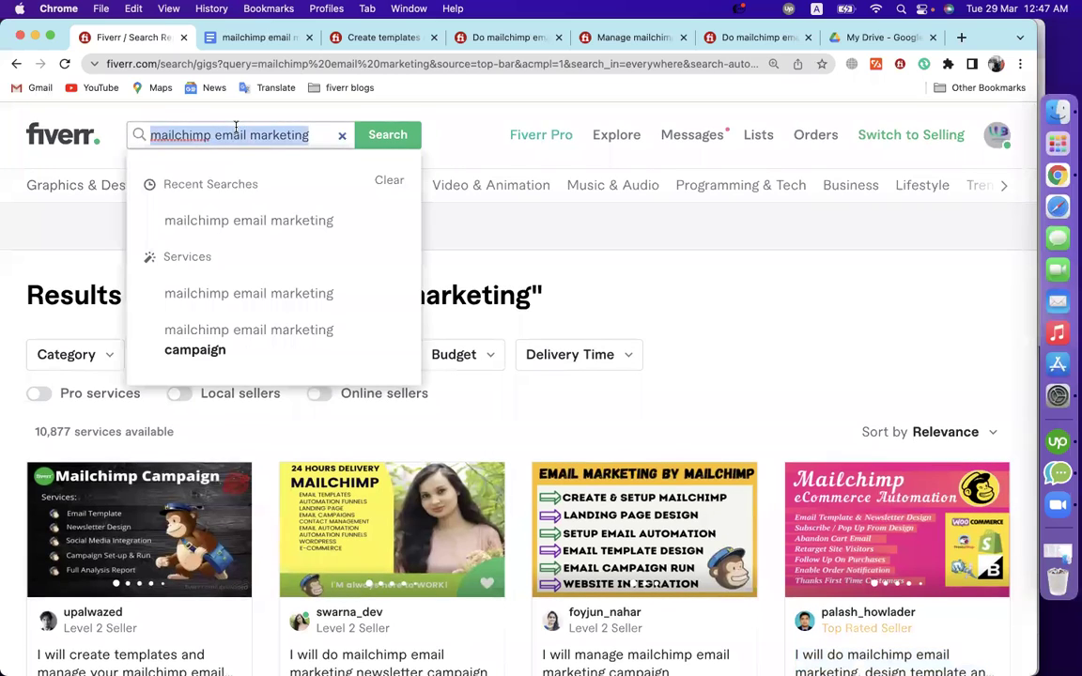
key(super+v)
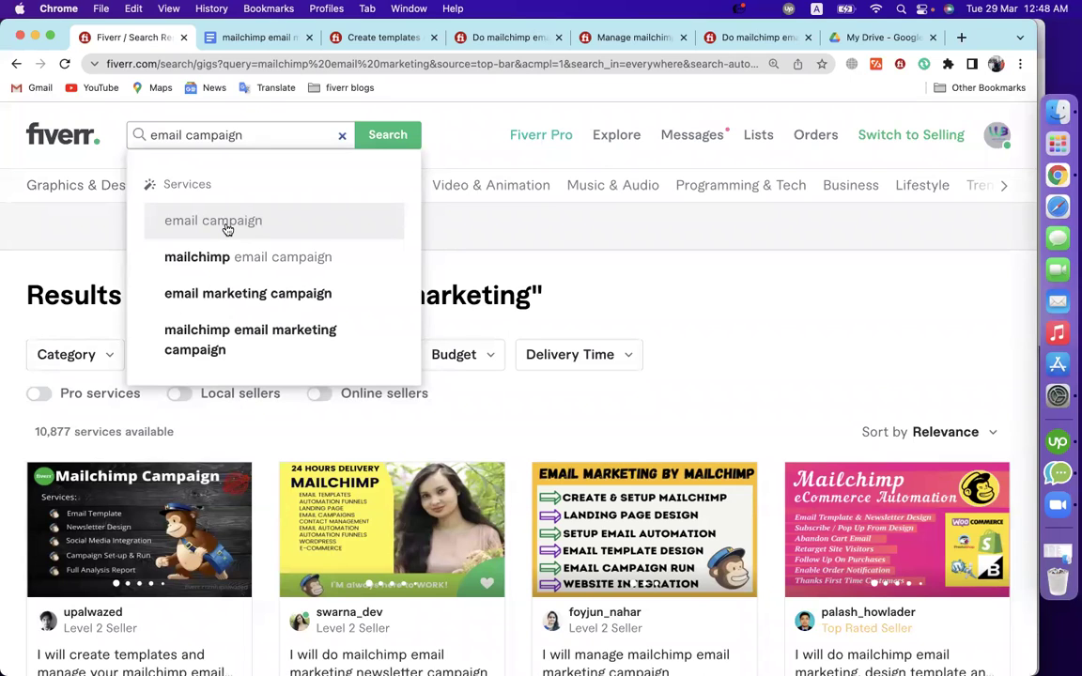
In the Google Doc, add the heading "Tag" and list "email campaign" beneath it as the first bullet
click(241, 38)
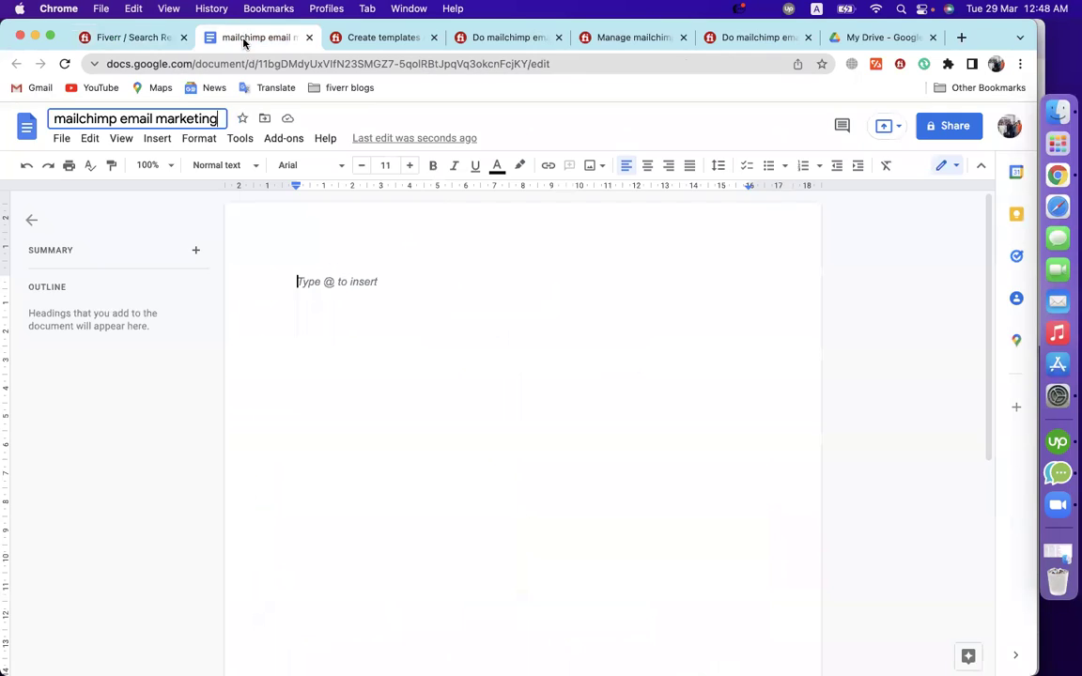
key(Return)
text(Tag)
key(Return)
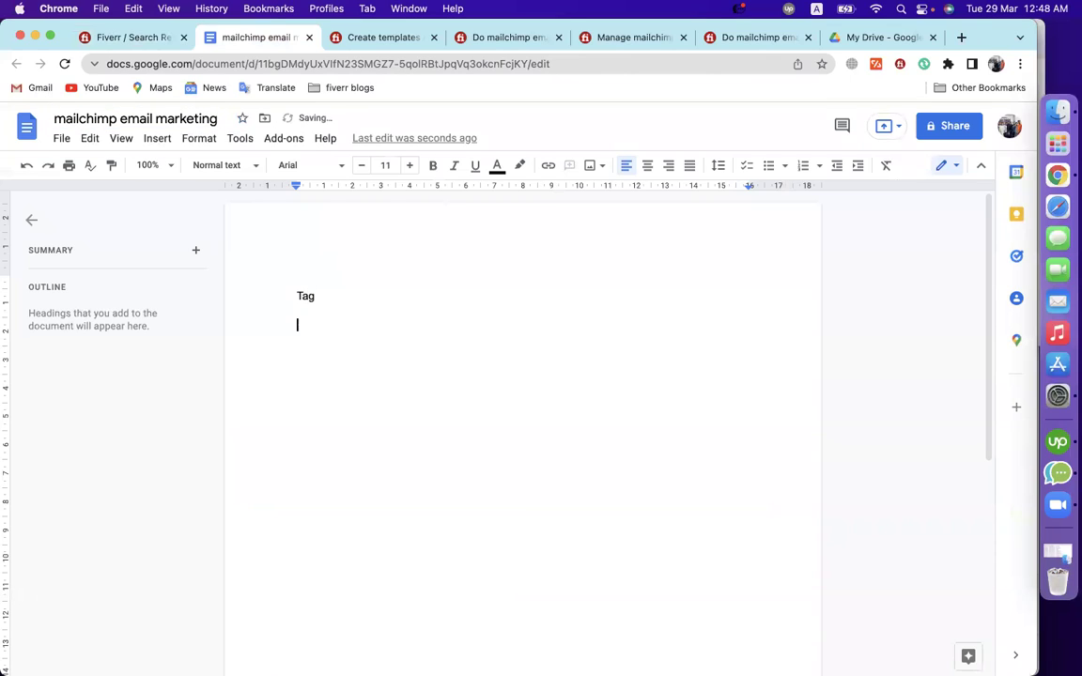
key(super+v)
click(482, 325)
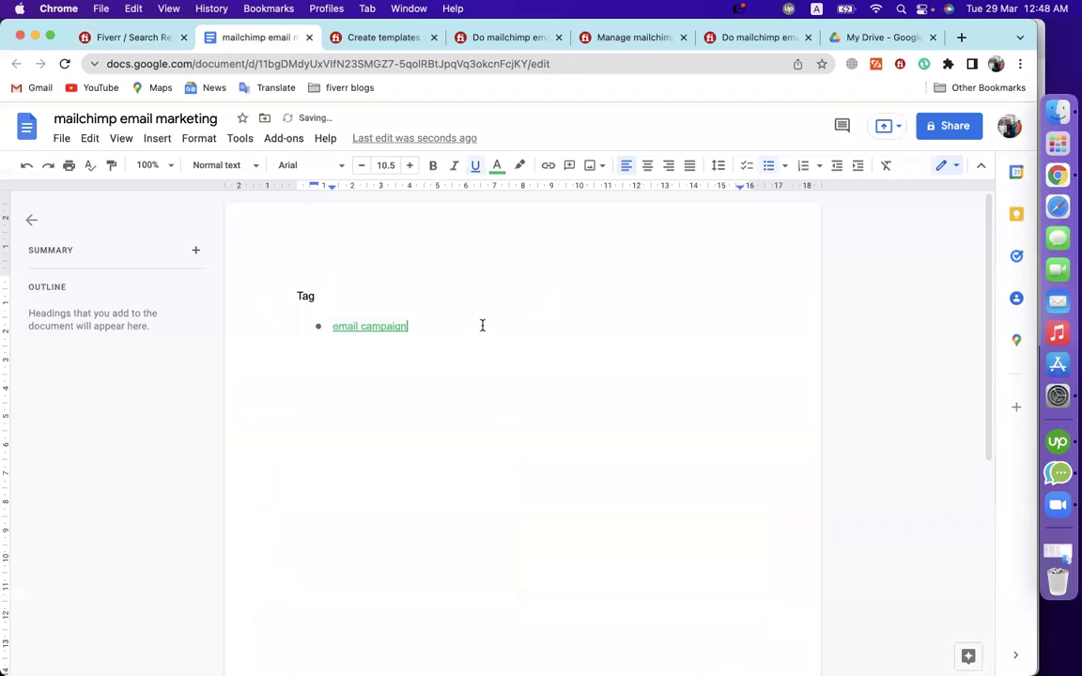
key(Return)
Compare the related tags of the first three gigs with those of the "design template and setup ecommerce automation" gig
click(381, 37)
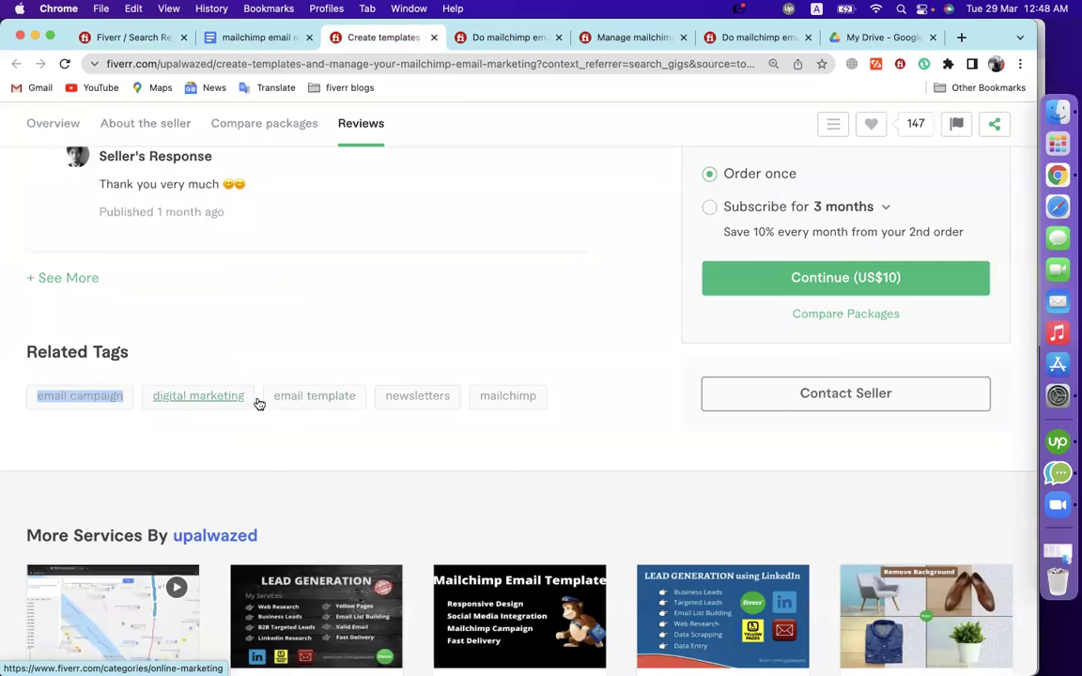
click(526, 36)
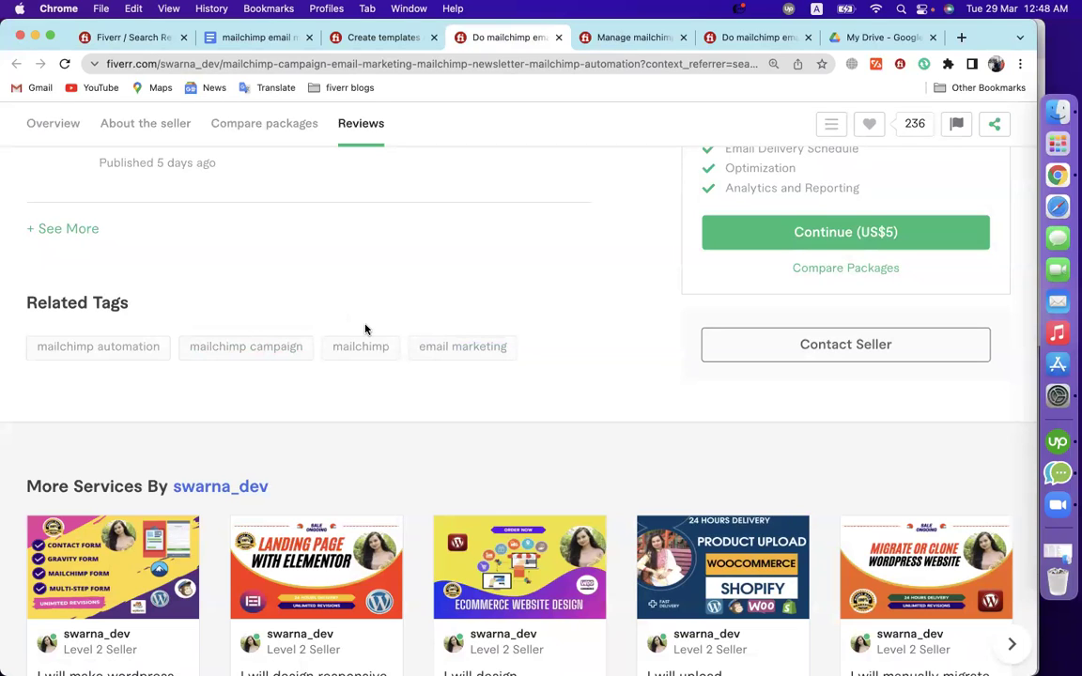
click(630, 40)
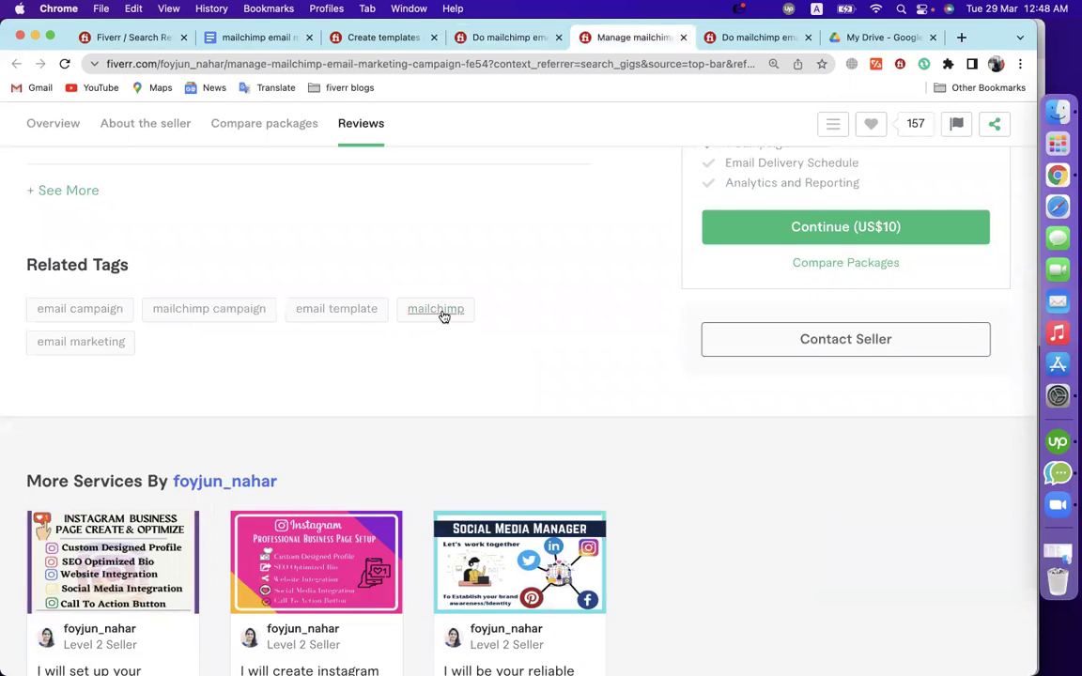
click(748, 40)
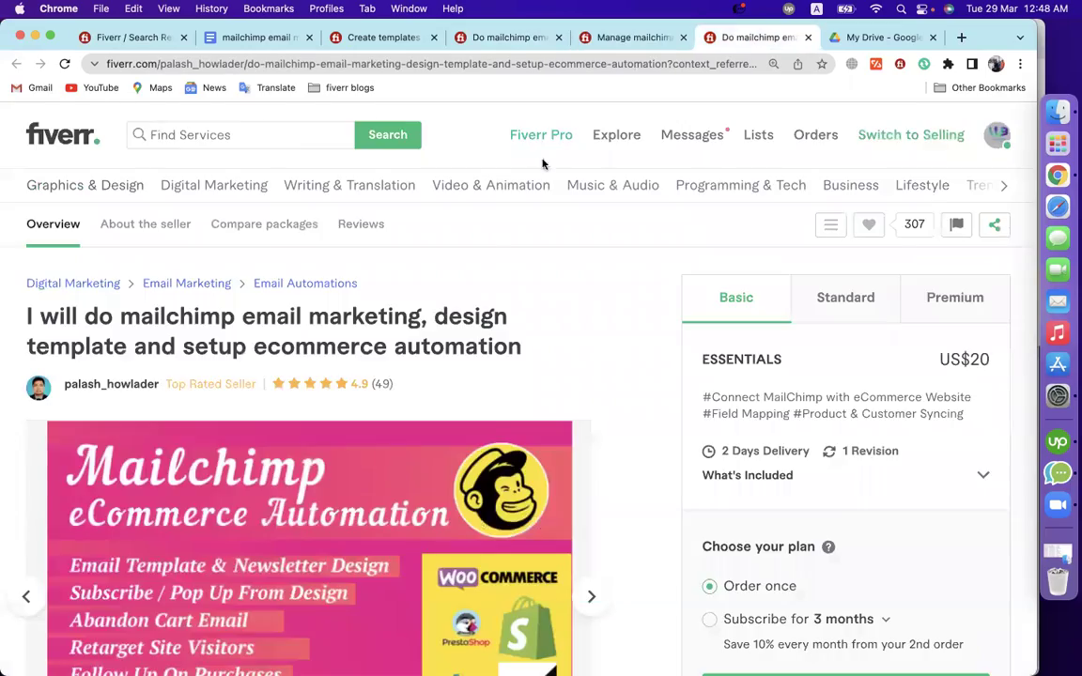
scroll(491, 241, down, 15)
scroll(490, 243, down, 20)
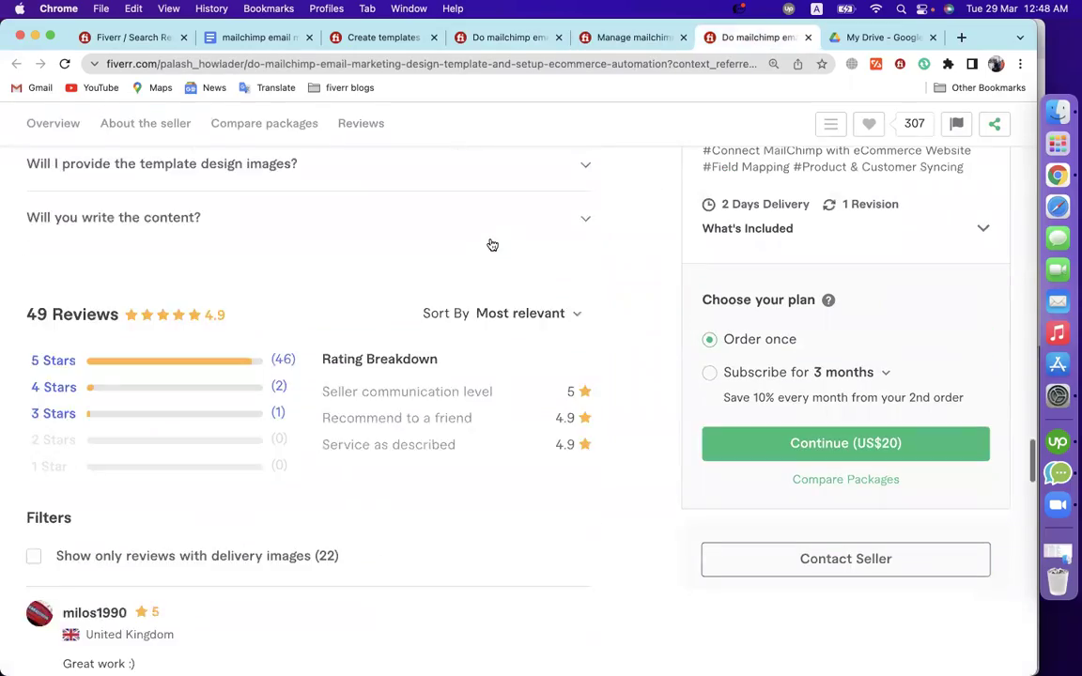
scroll(489, 243, down, 15)
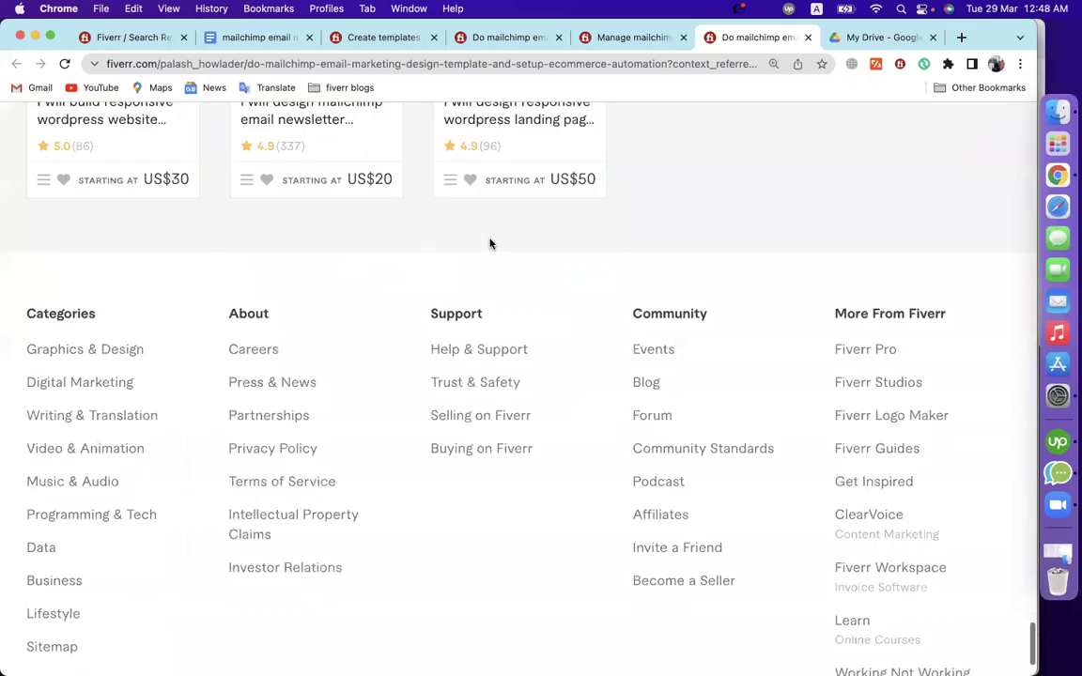
scroll(490, 243, up, 8)
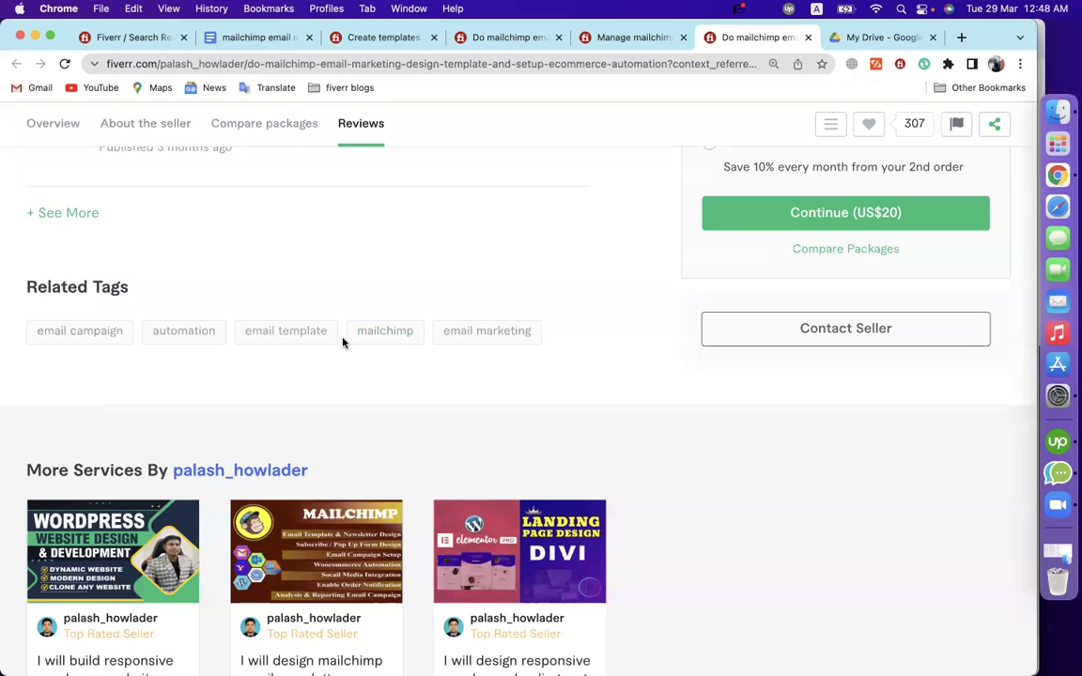
Copy the tag "mailchimp" from the ecommerce automation gig and check its suggestions in the Fiverr search on the results page
drag(360, 332, 415, 331)
key(super+c)
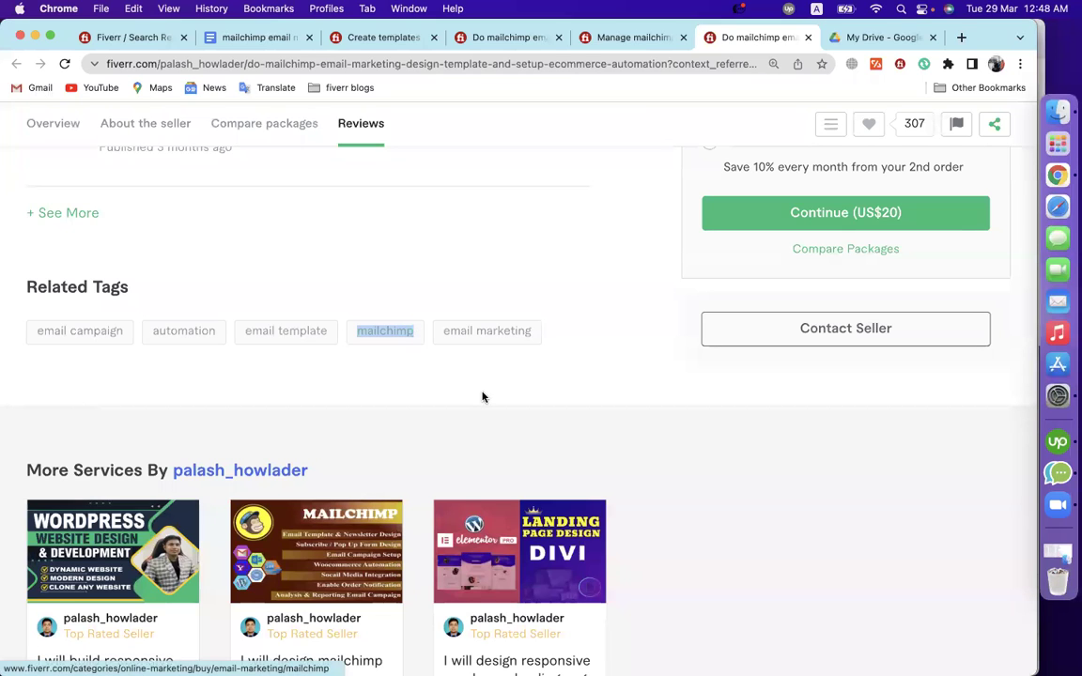
click(143, 37)
triple_click(223, 132)
key(super+v)
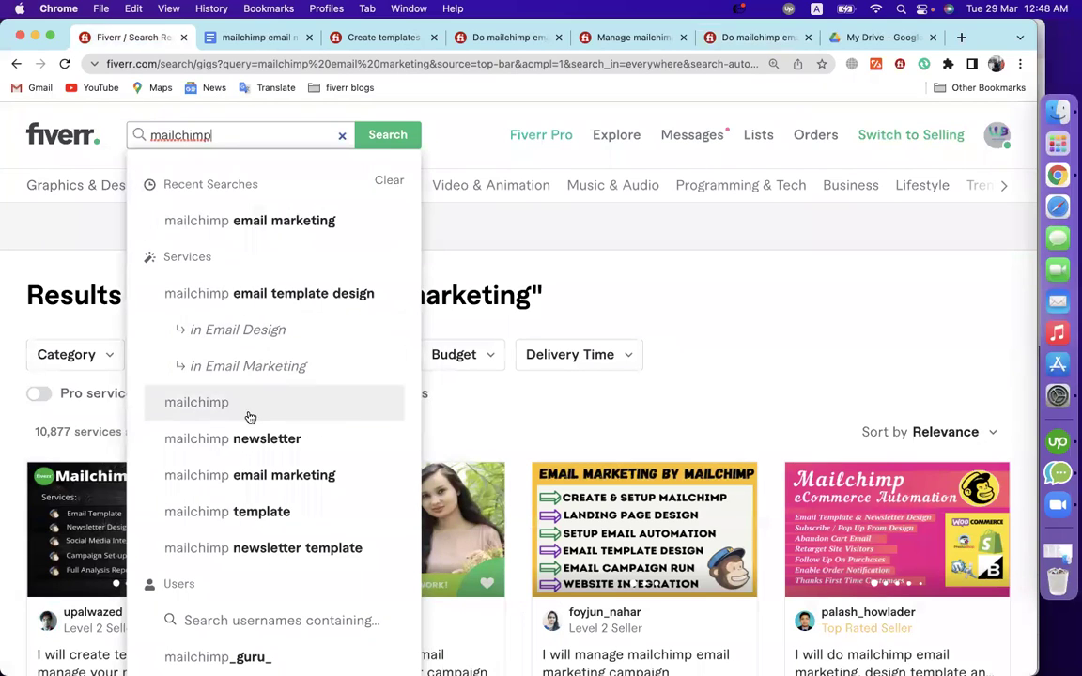
Add "Mailchimp" as the second bullet in the document's tag list and start a new bullet below it
click(252, 37)
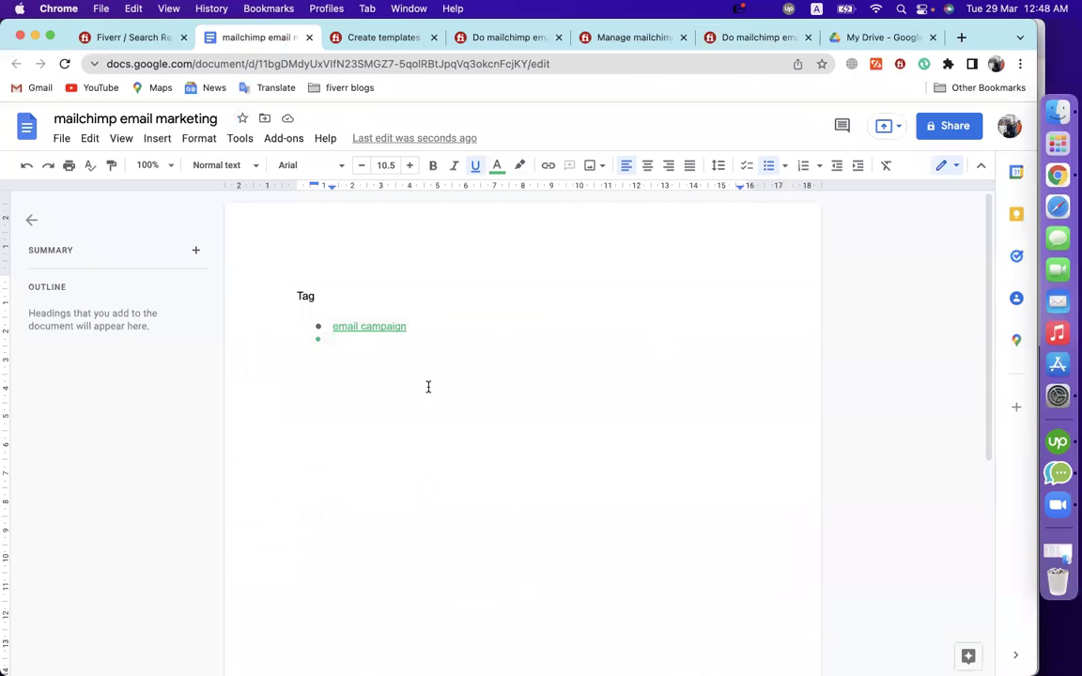
text(mailchimp)
key(Return)
key(Return)
key(ctrl+z)
key(Return)
key(BackSpace)
key(Return)
Copy the tag "mailchimp campaign" from the "manage mailchimp email marketing campaign" gig and check its suggestions in the first gig page's search
click(735, 42)
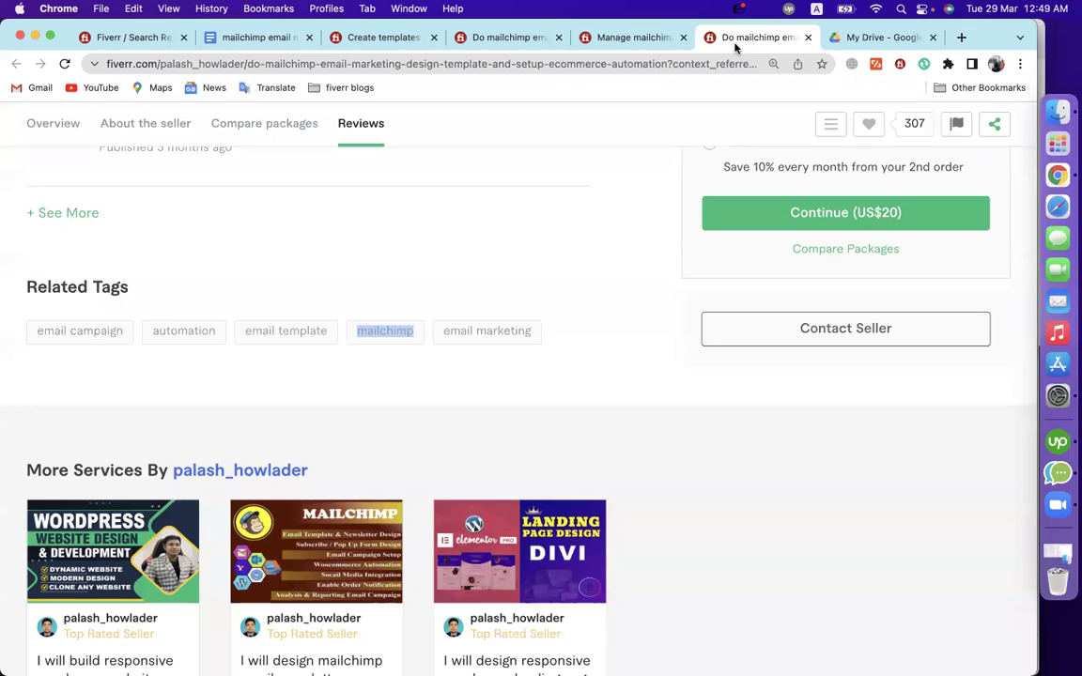
click(572, 333)
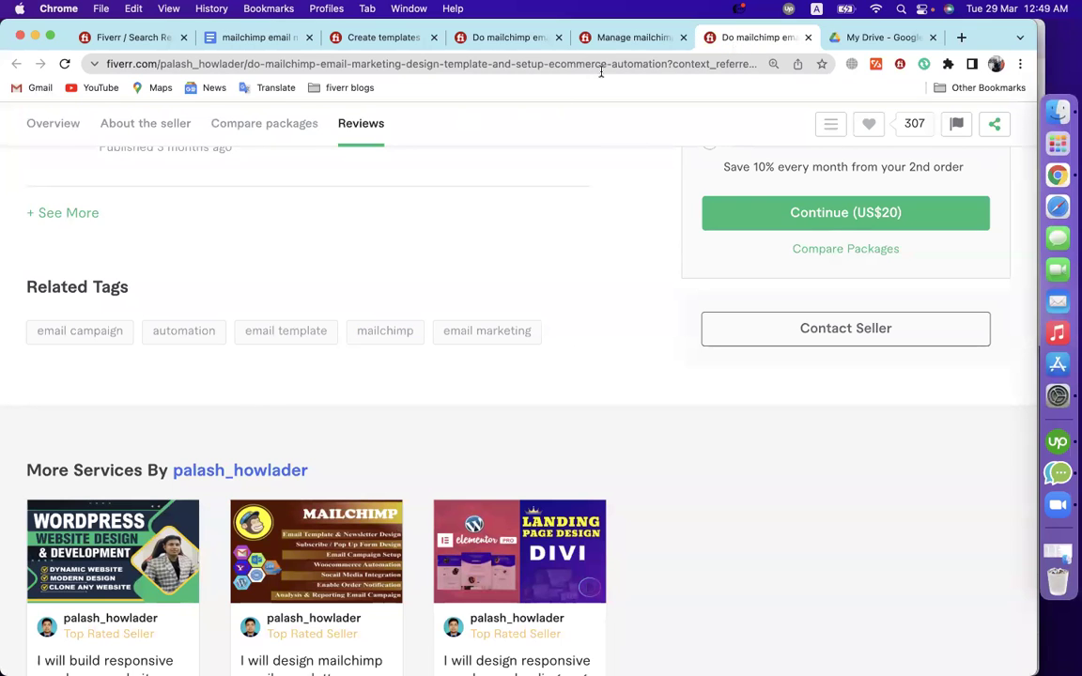
click(619, 37)
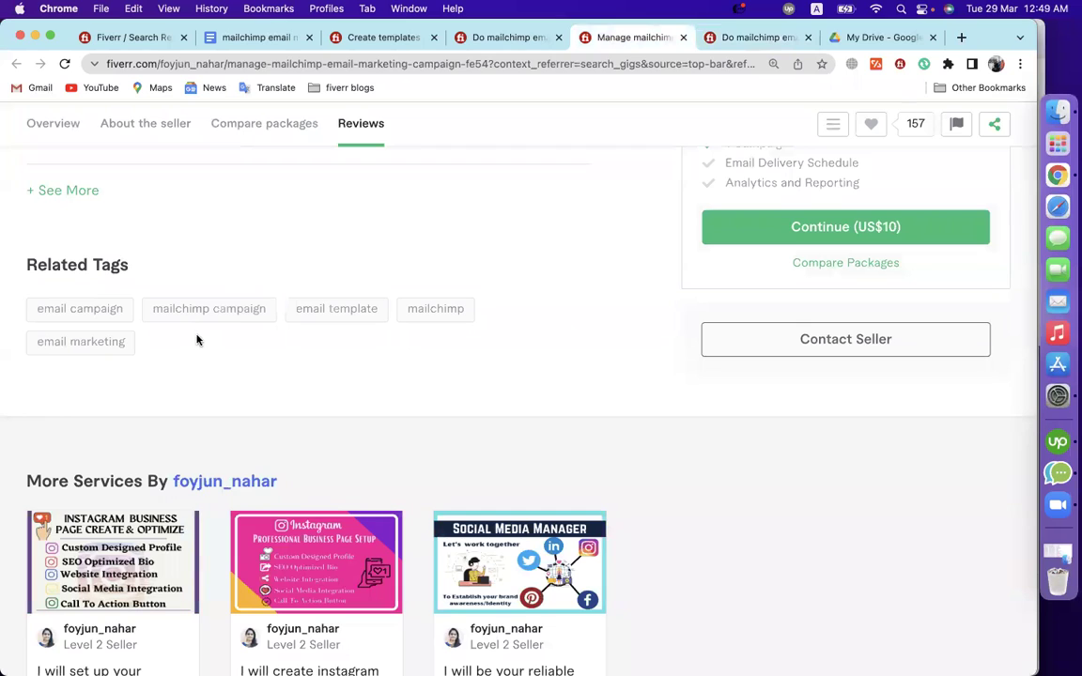
drag(141, 307, 268, 310)
key(super+c)
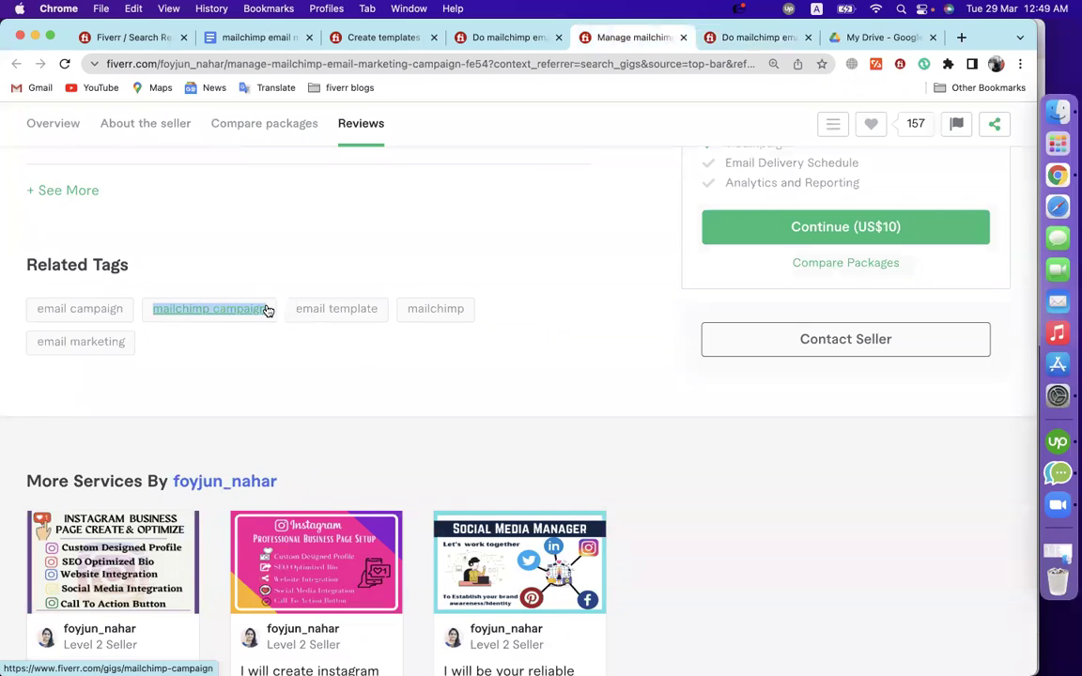
click(272, 37)
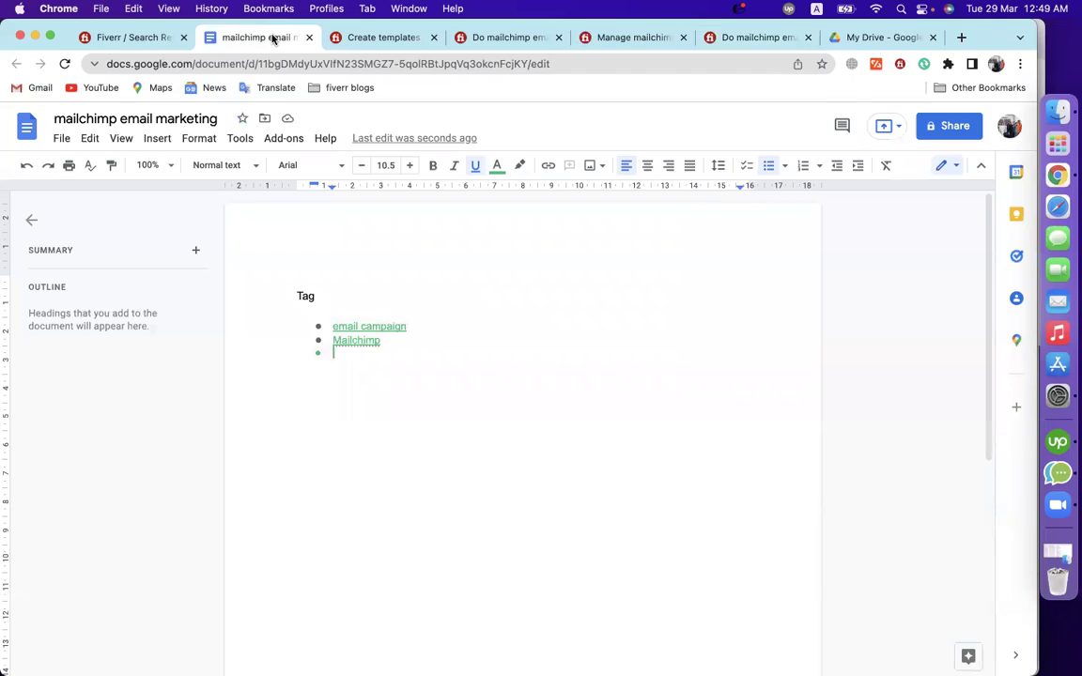
click(371, 38)
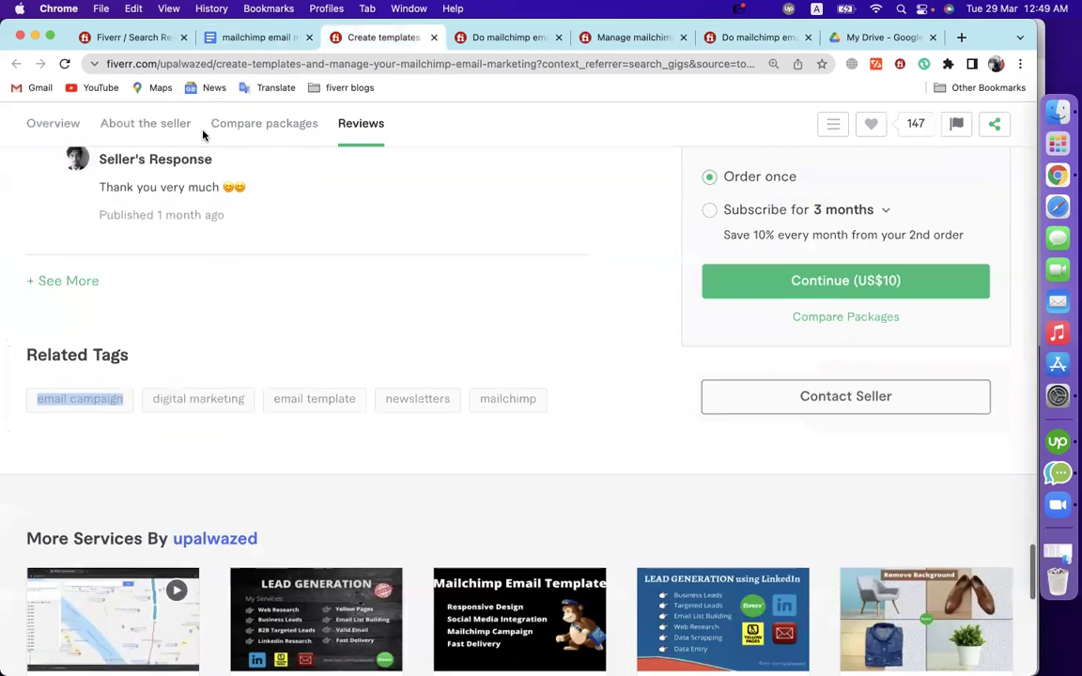
click(199, 131)
scroll(203, 135, up, 15)
click(266, 137)
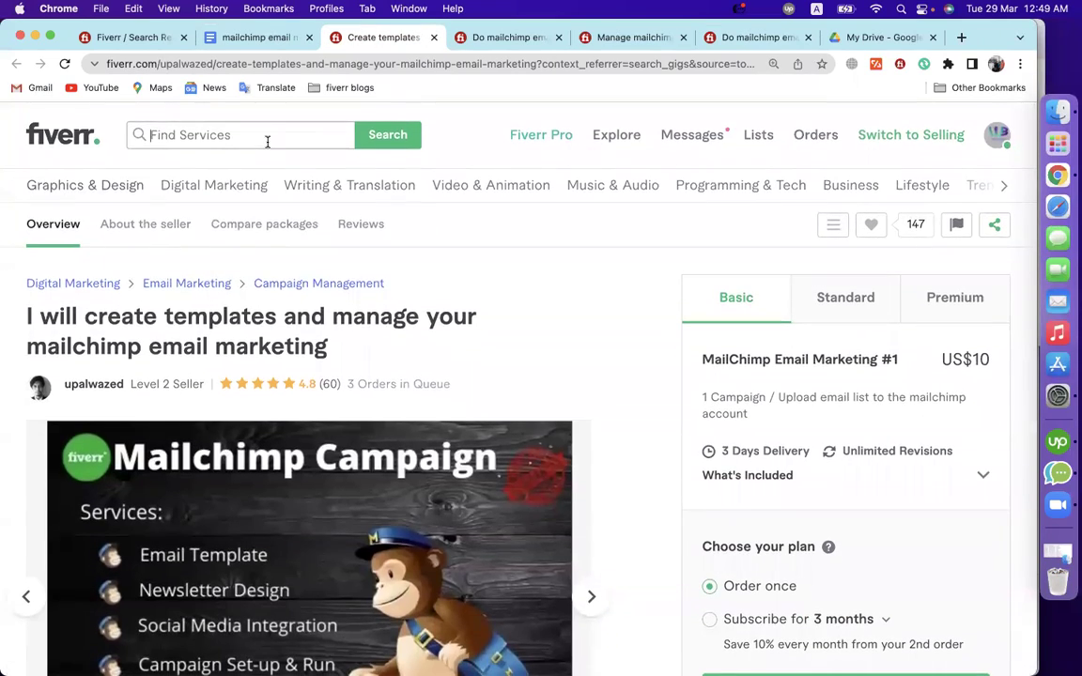
key(super+v)
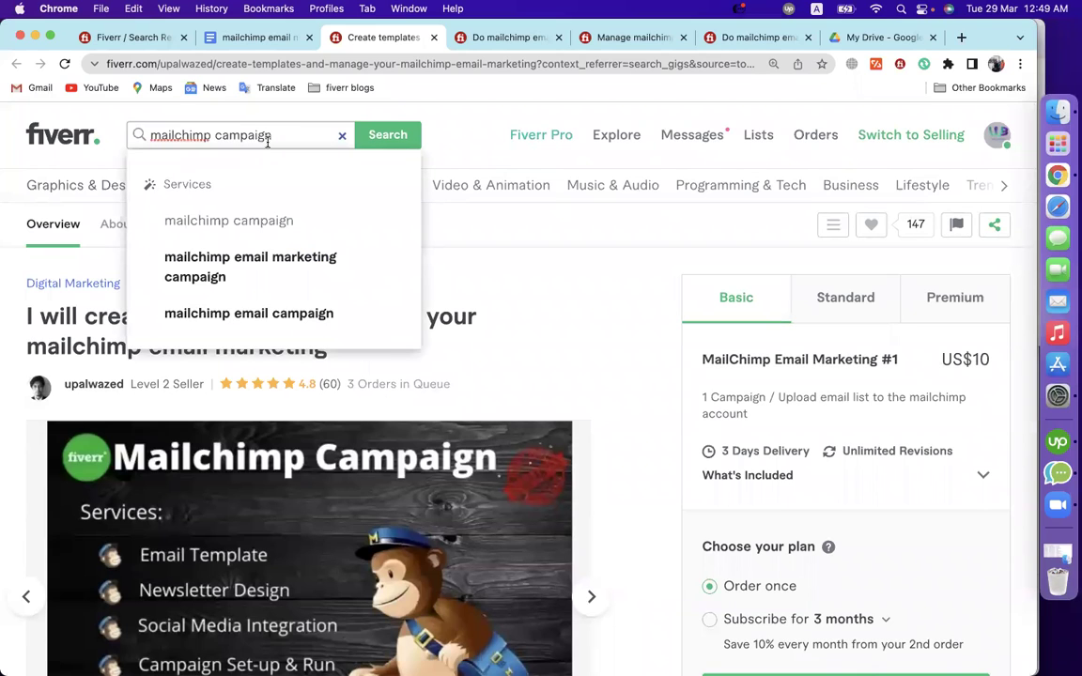
Add "mailchimp campaign" as the third bullet in the document's tag list and end the list
click(246, 38)
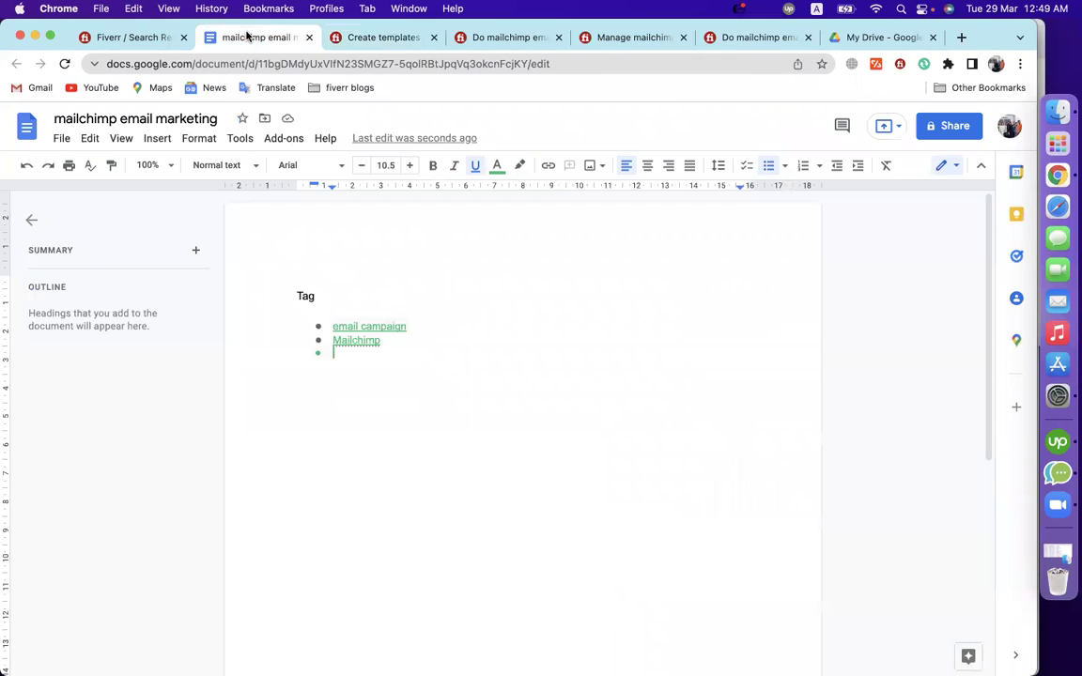
key(super+v)
key(Return)
key(Return)
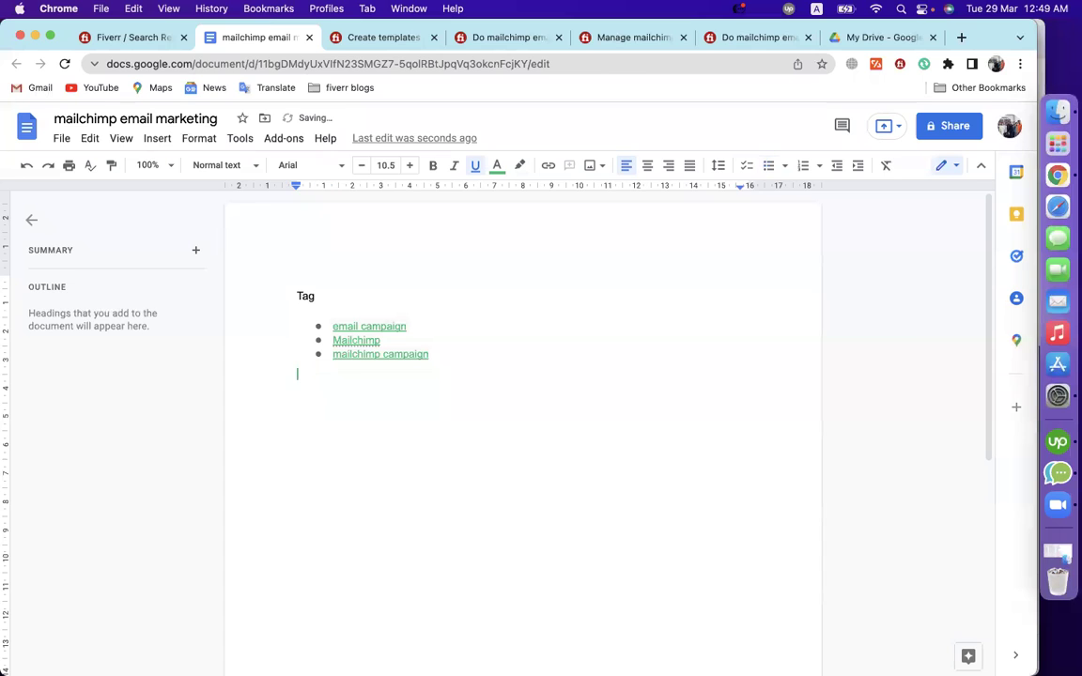
Copy the tag "mailchimp automation" from the newsletter campaign gig and check its suggestions in the first gig page's Fiverr search
click(622, 47)
click(427, 363)
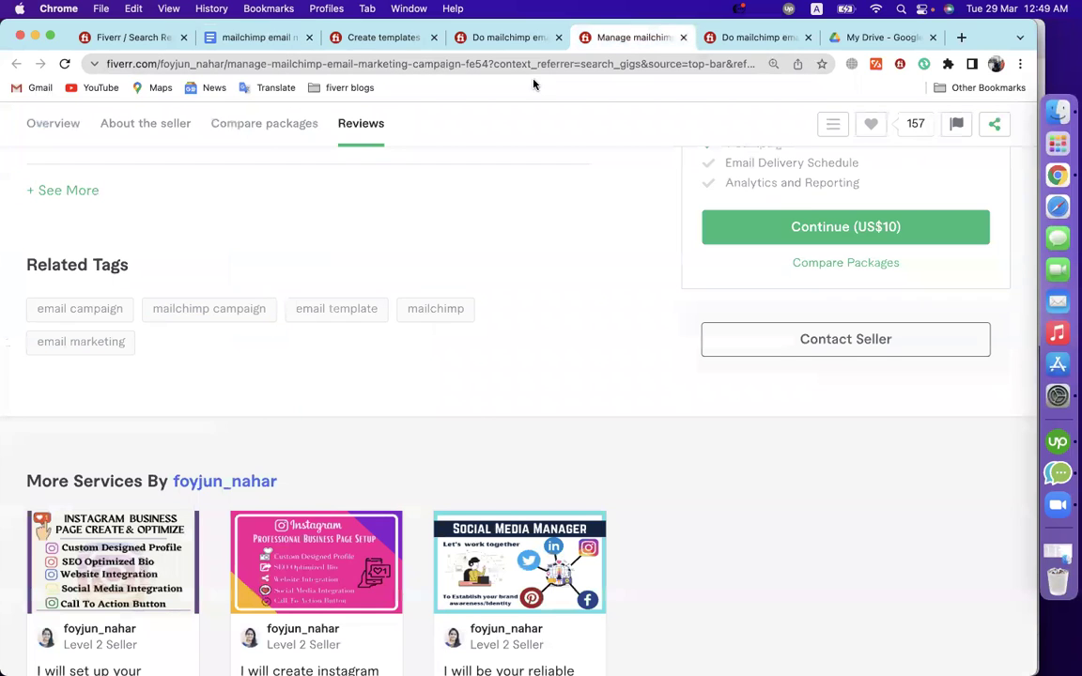
click(516, 44)
drag(27, 350, 165, 355)
key(super+c)
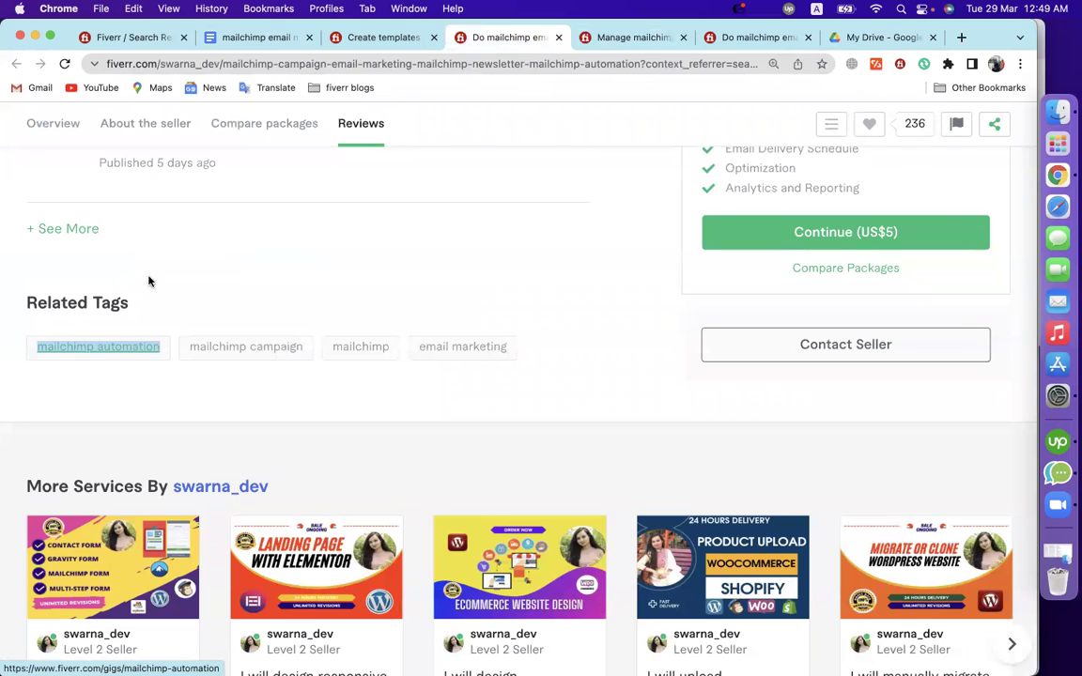
click(379, 39)
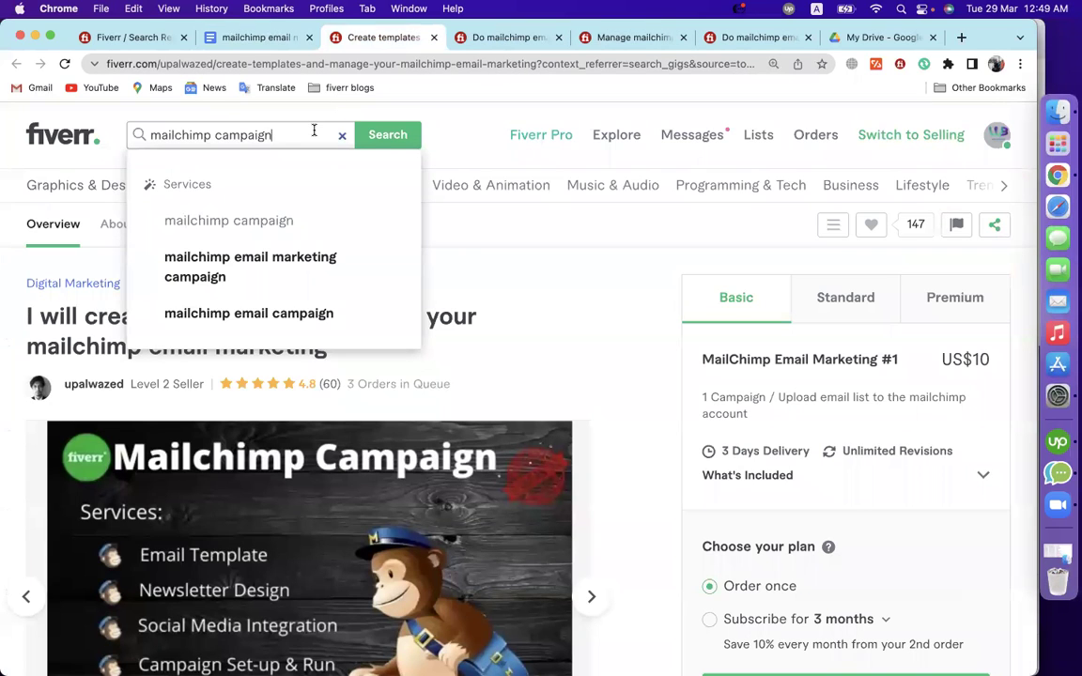
key(super+a)
key(super+v)
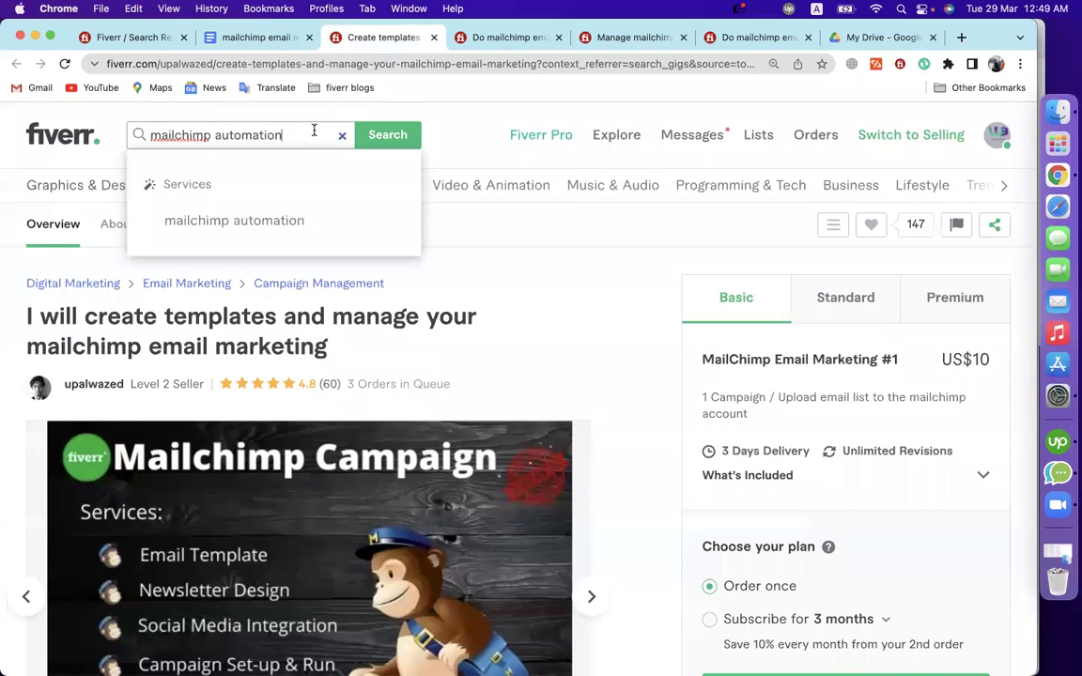
Shorten the search text to "mailchimp" and run the suggested search "mailchimp template"
key(BackSpace)
key(BackSpace)
key(BackSpace)
key(BackSpace)
key(BackSpace)
key(BackSpace)
key(BackSpace)
key(BackSpace)
key(BackSpace)
key(BackSpace)
key(BackSpace)
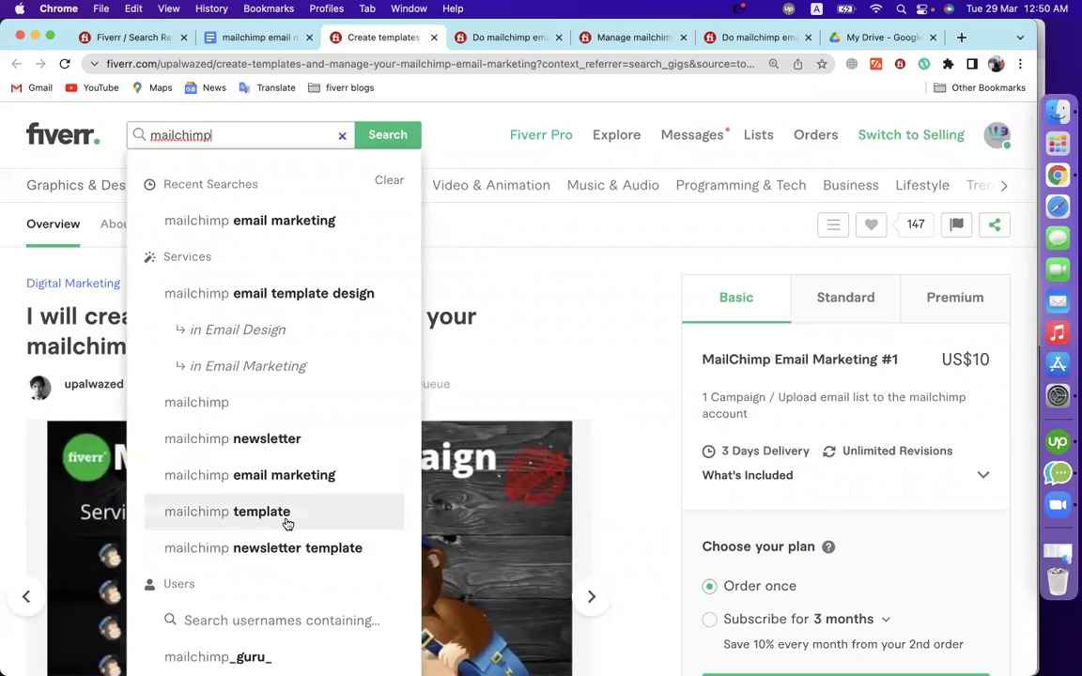
click(353, 514)
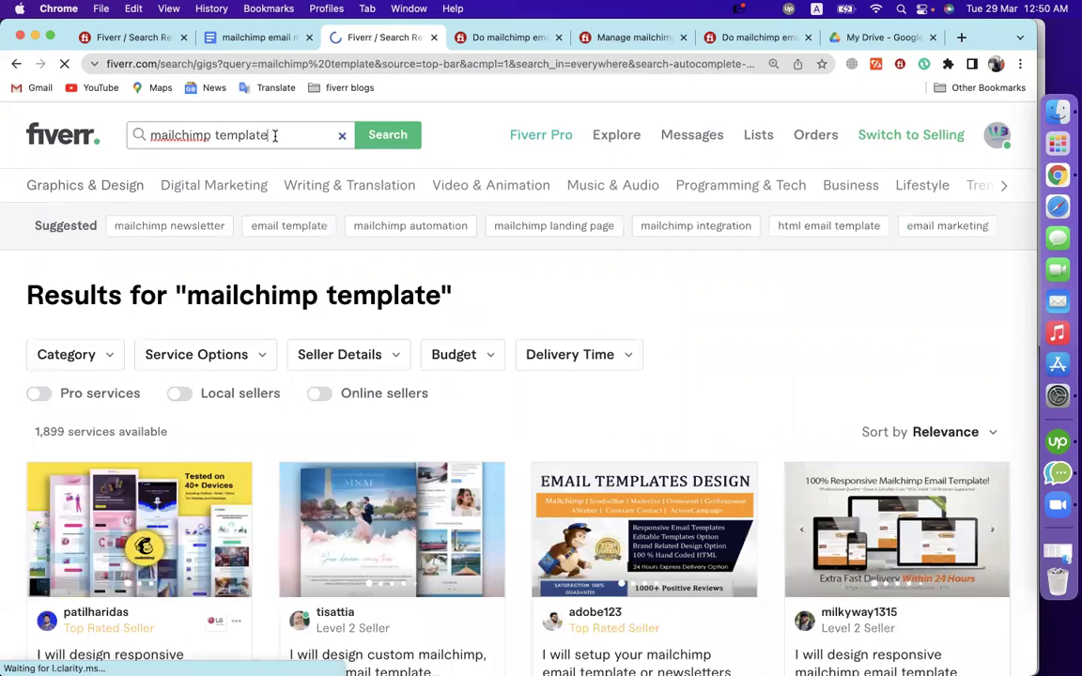
Copy "mailchimp template" from the Fiverr search field, add it as the fourth bullet in the document's tag list and start a fifth bullet
triple_click(274, 135)
key(super+c)
click(244, 37)
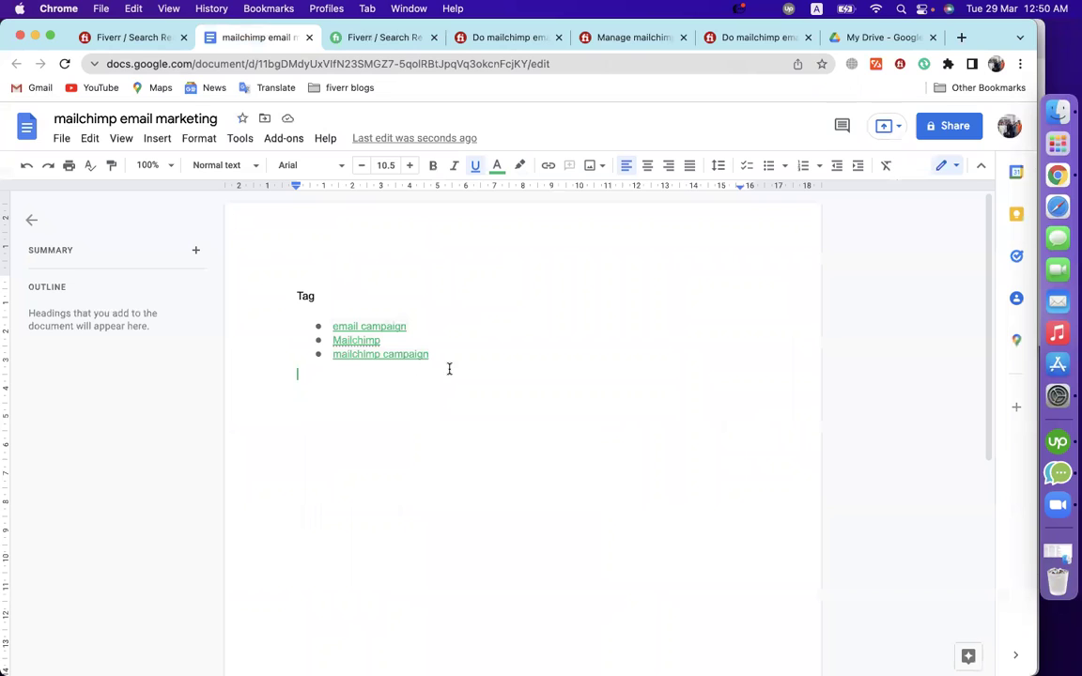
key(BackSpace)
key(Return)
key(super+v)
key(Return)
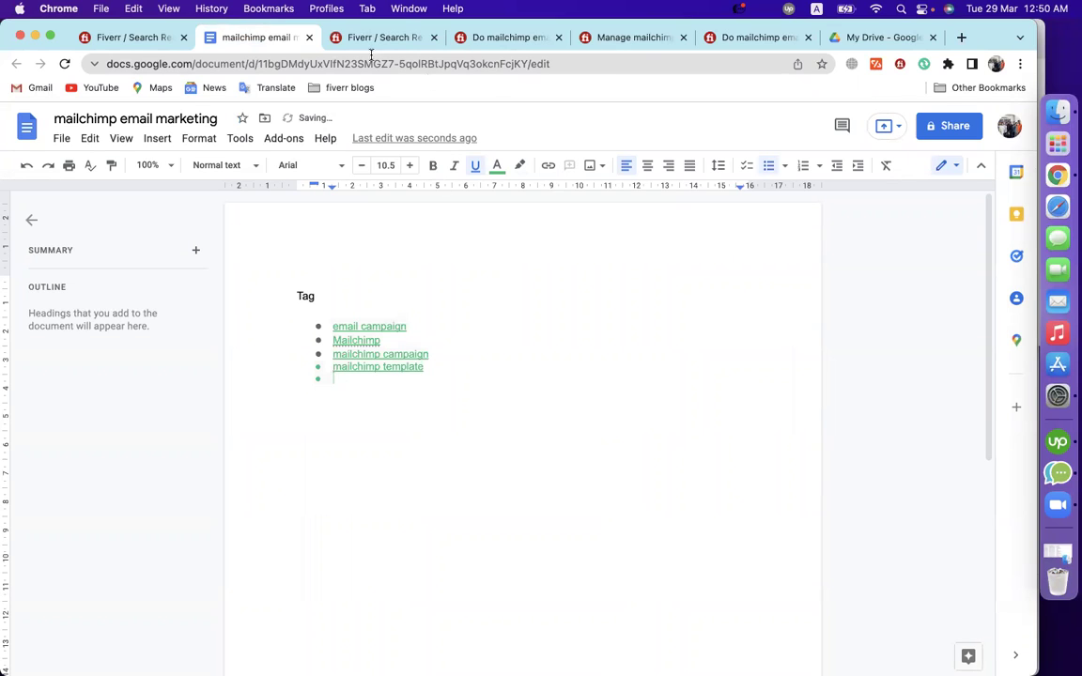
Check the Fiverr search suggestions for "mailchimp woocommerce automation" on the "mailchimp email marketing" results page
click(127, 37)
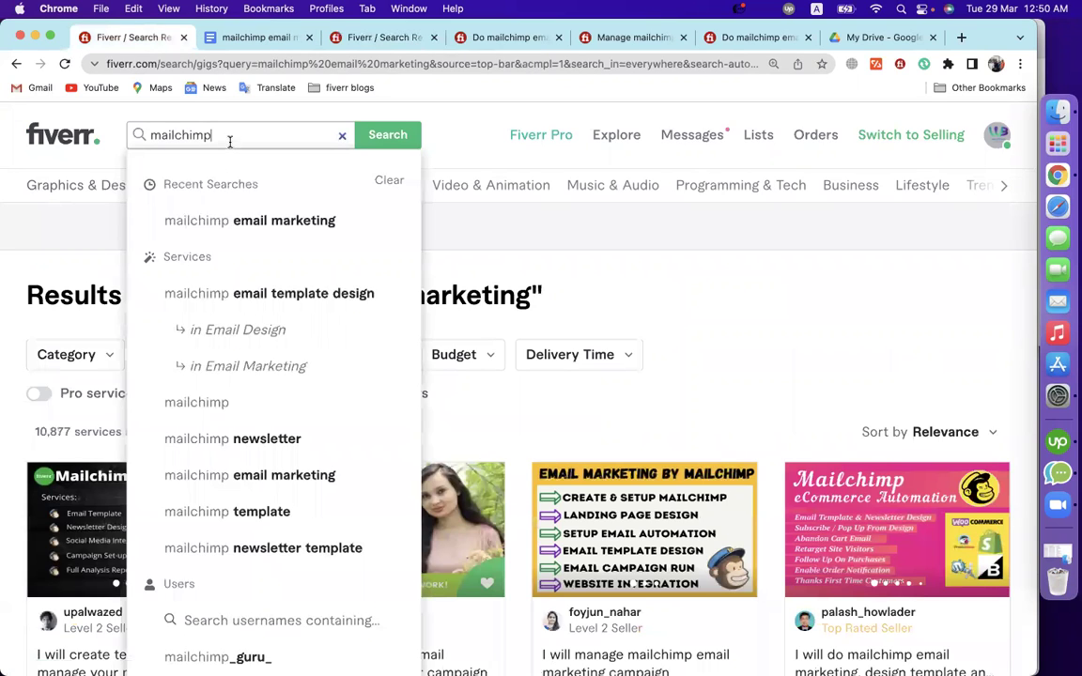
text(wooco)
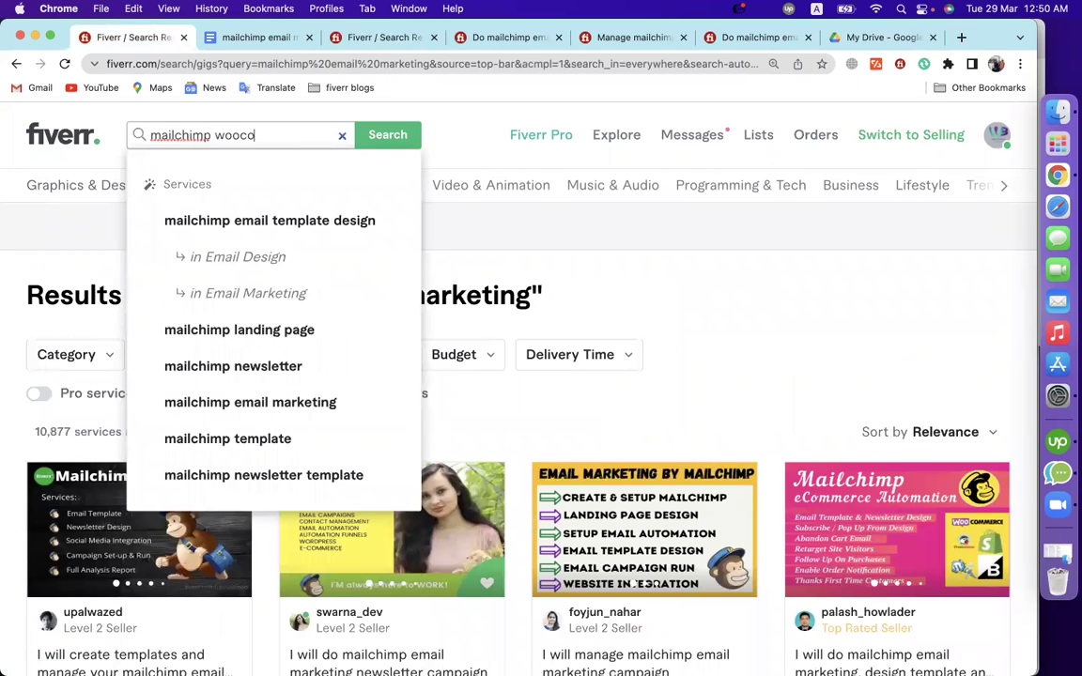
text(mmerce aut)
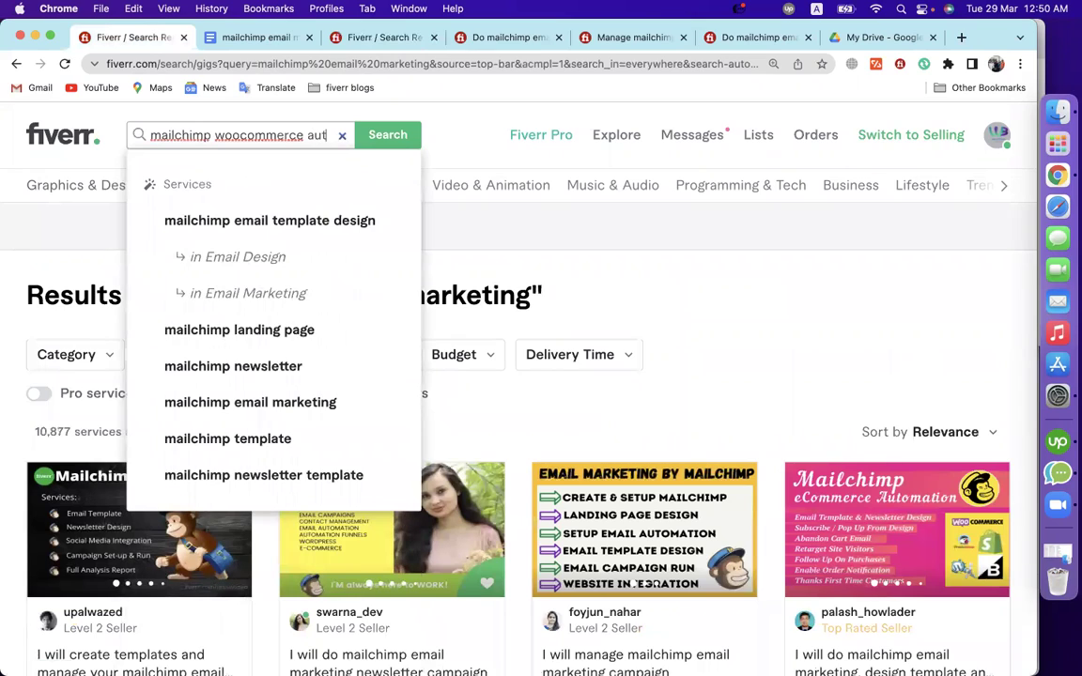
text(omation)
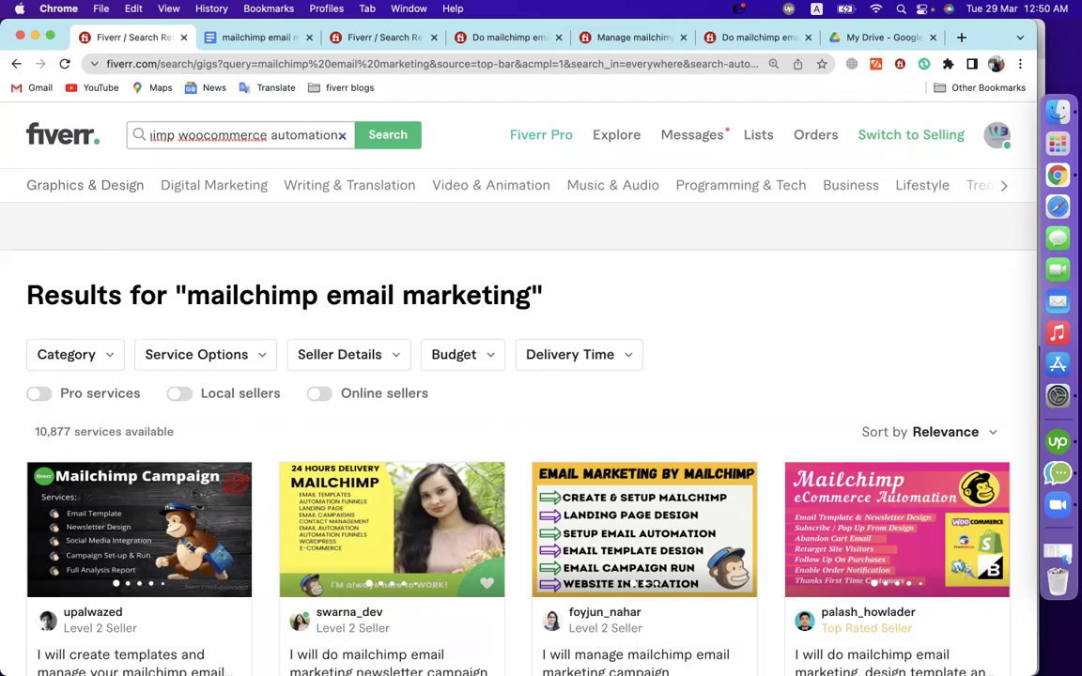
click(369, 39)
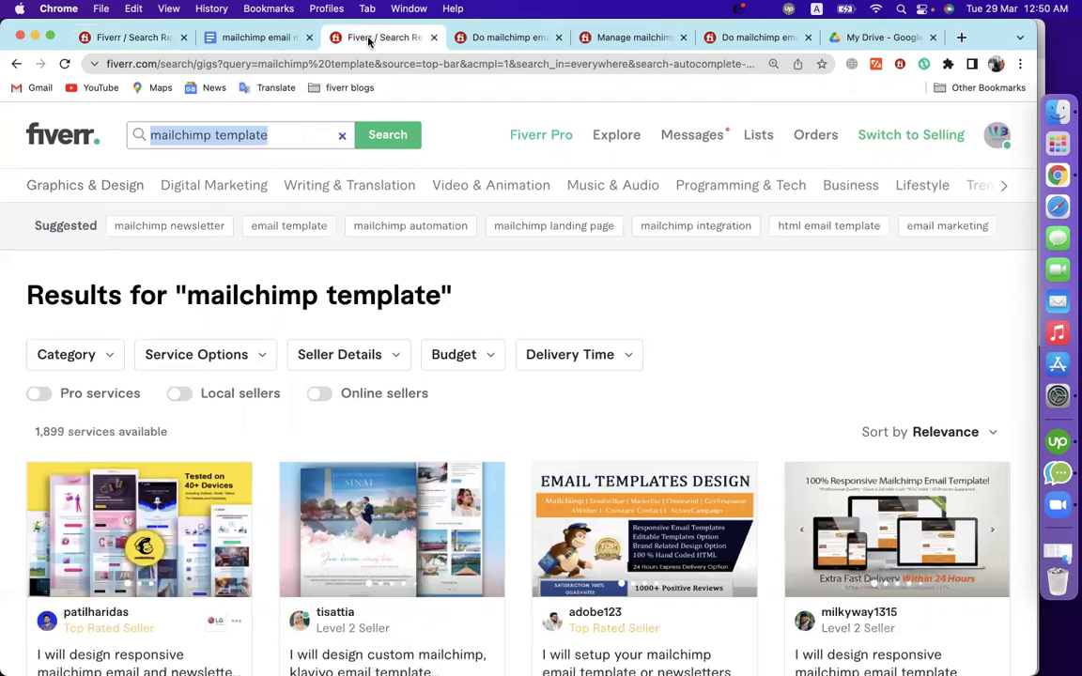
Replace the search text on the "mailchimp email marketing" results page with "email" and run the suggested search "email template"
click(125, 37)
triple_click(218, 123)
text(email)
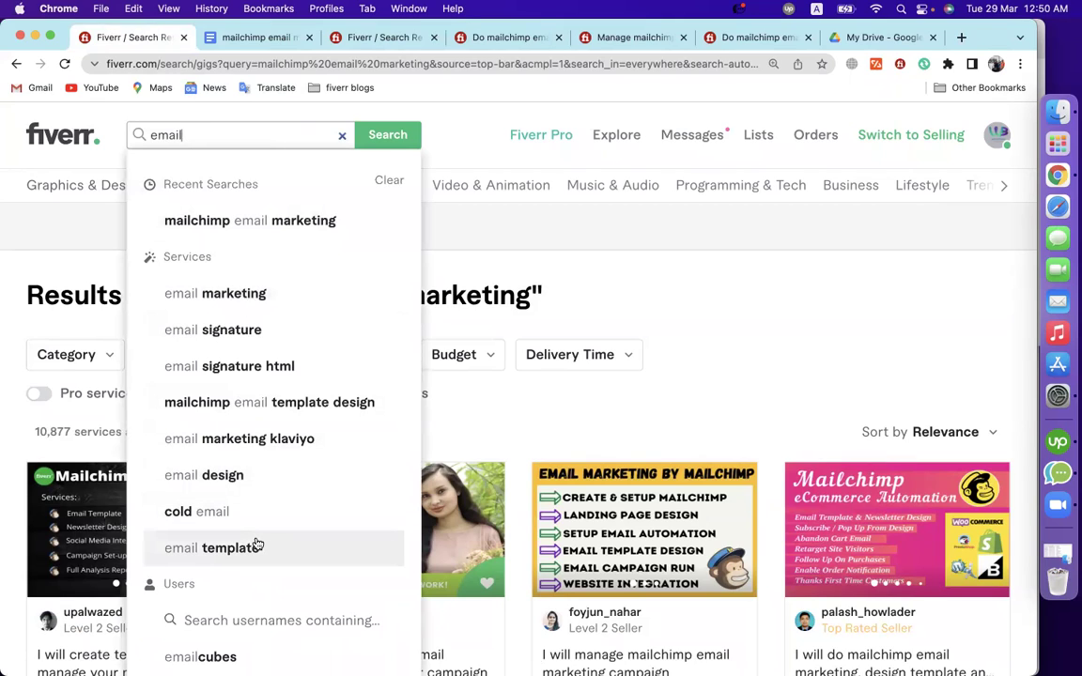
click(258, 546)
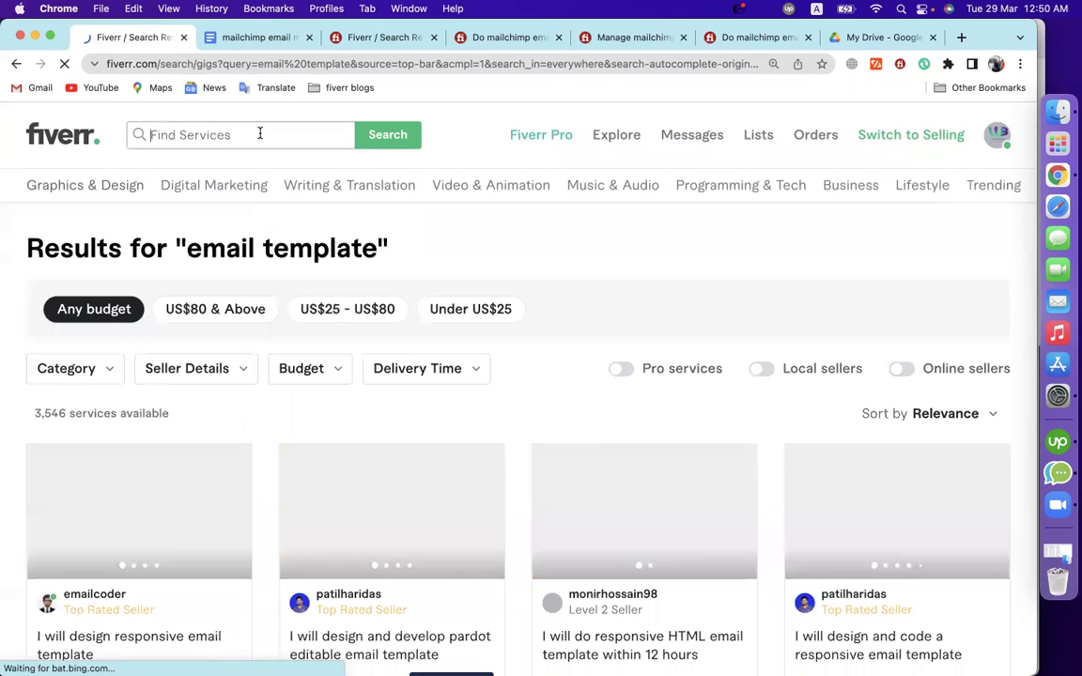
Copy "email template" from the Fiverr search field and paste it as the fifth bullet in the document's tag list
double_click(260, 133)
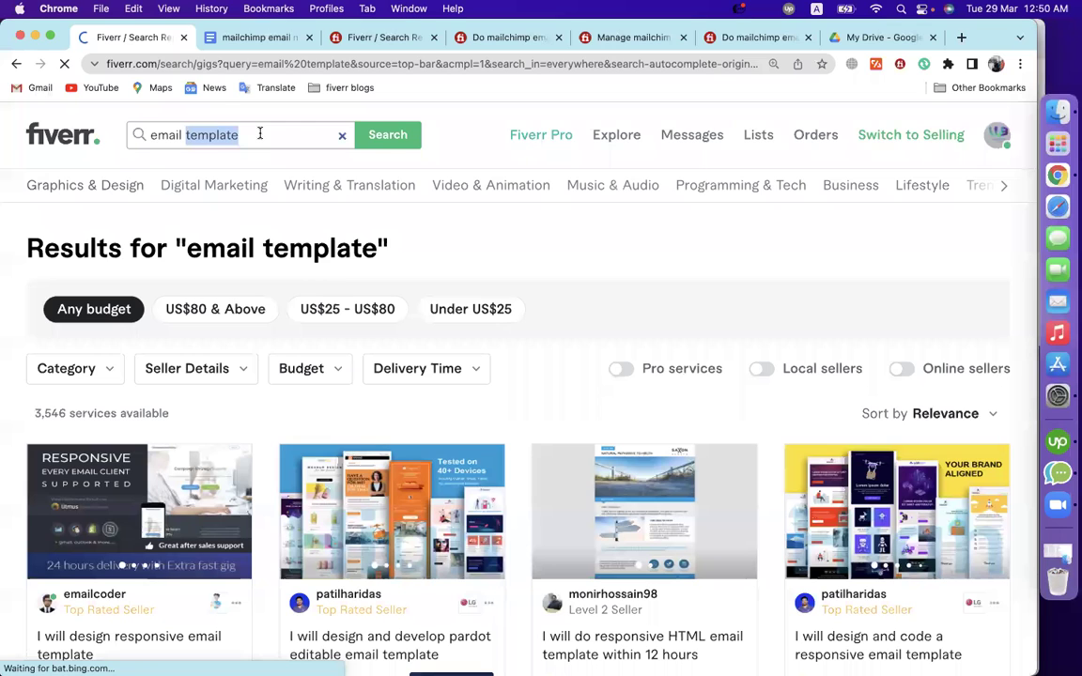
click(260, 134)
key(super+c)
click(272, 36)
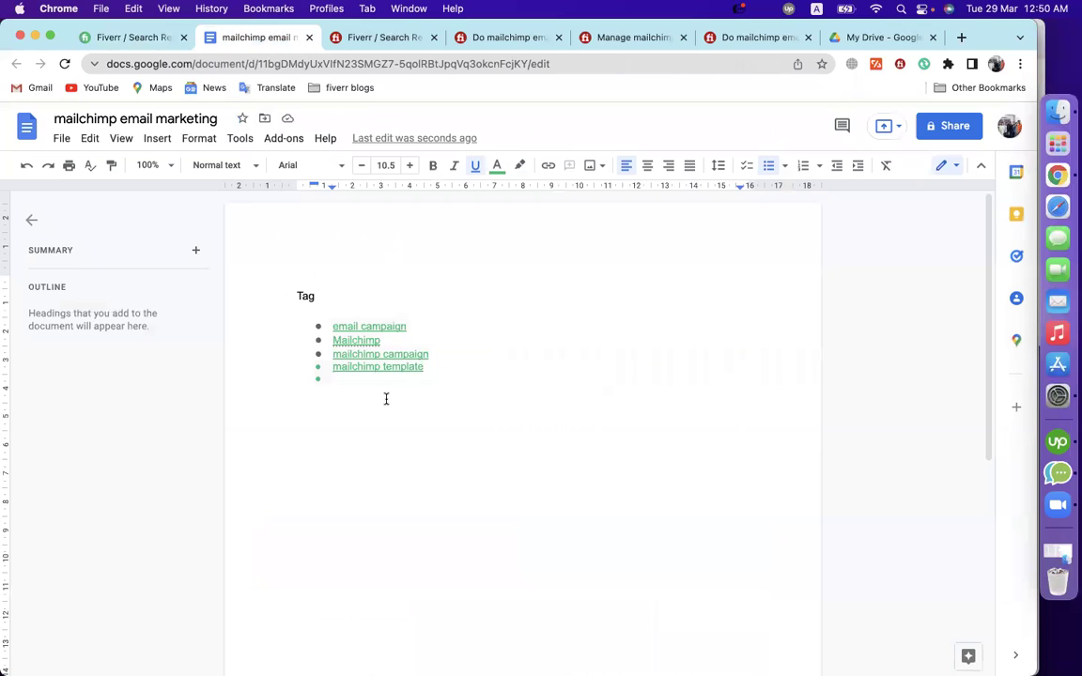
key(super+v)
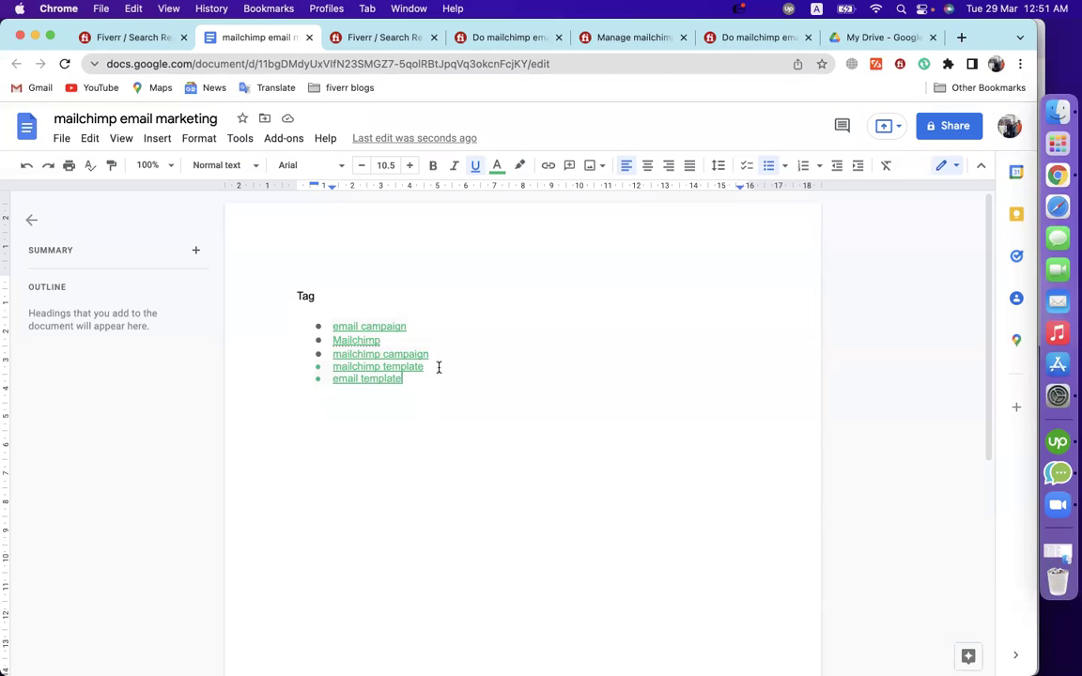
Place the text cursor on the blank line above the "Tag" heading in the document
drag(434, 354, 327, 325)
click(381, 284)
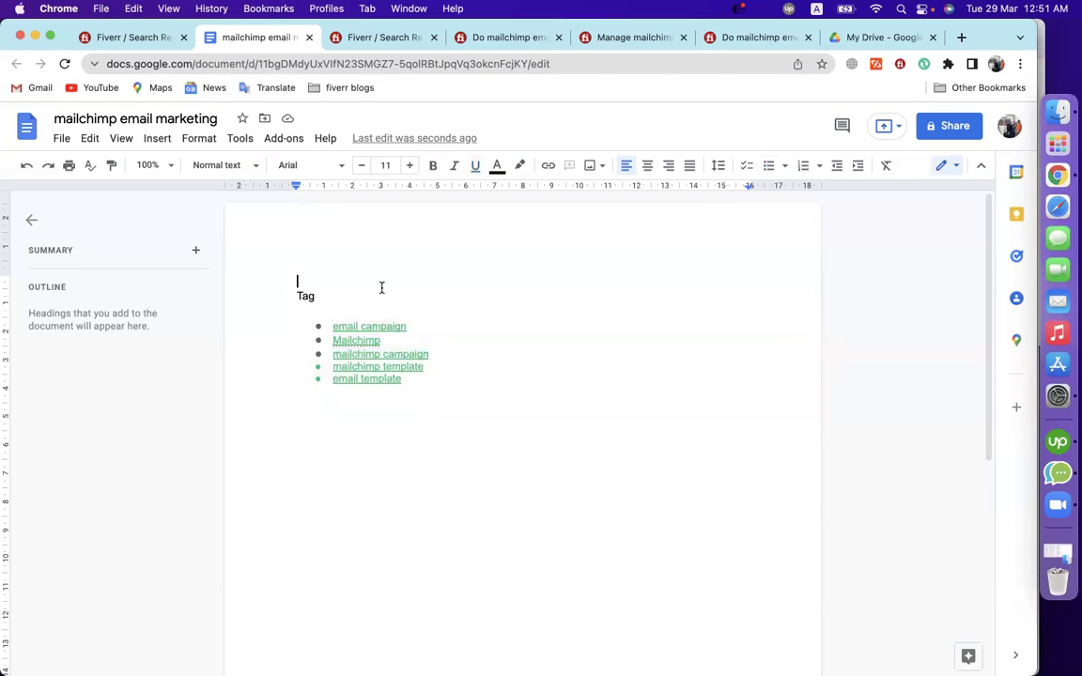
Review the mailchimp template and email template entries at the end of the document's tag list
click(381, 393)
drag(381, 393, 328, 368)
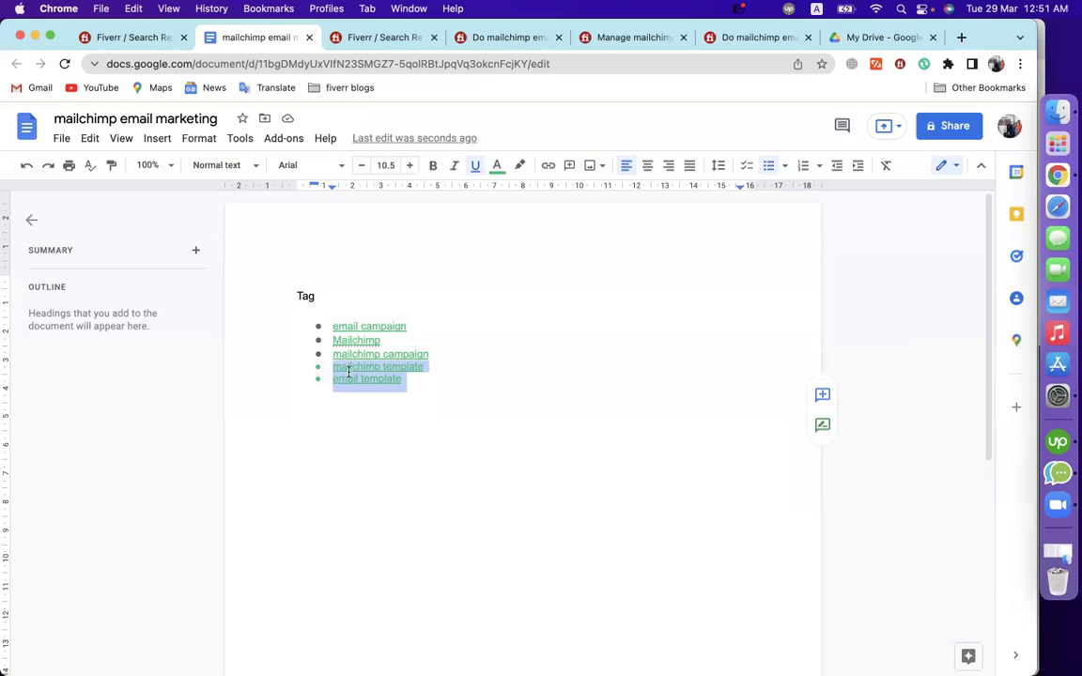
click(402, 432)
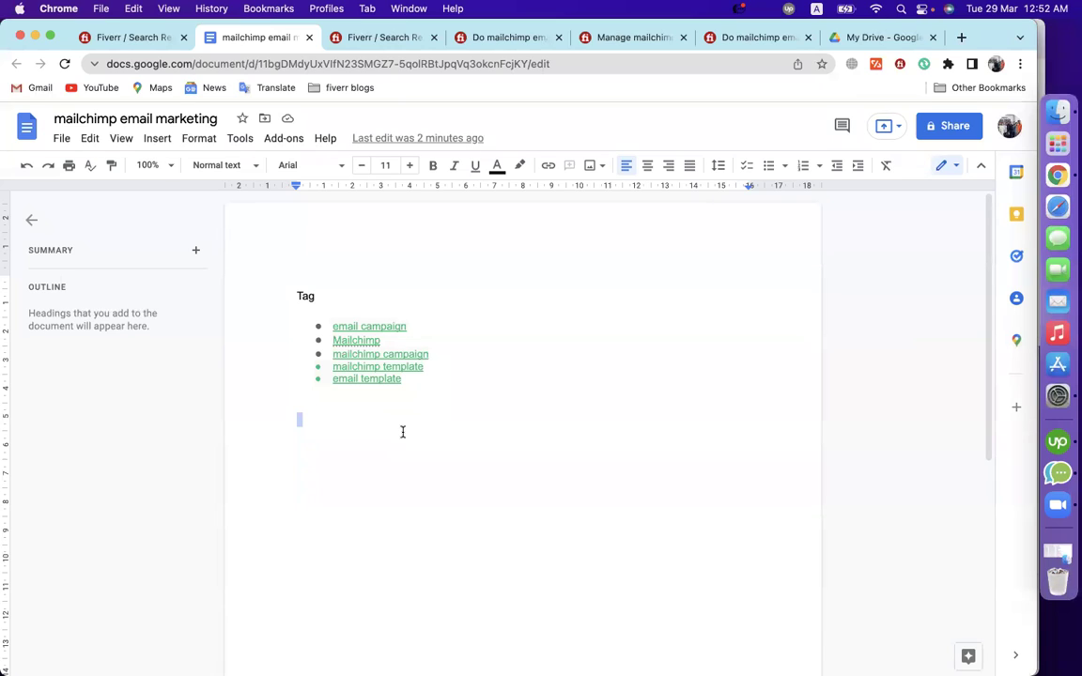
Switch to Fiverr and examine how the titles of the three opened competitor Mailchimp email marketing gigs are worded
click(390, 39)
click(594, 300)
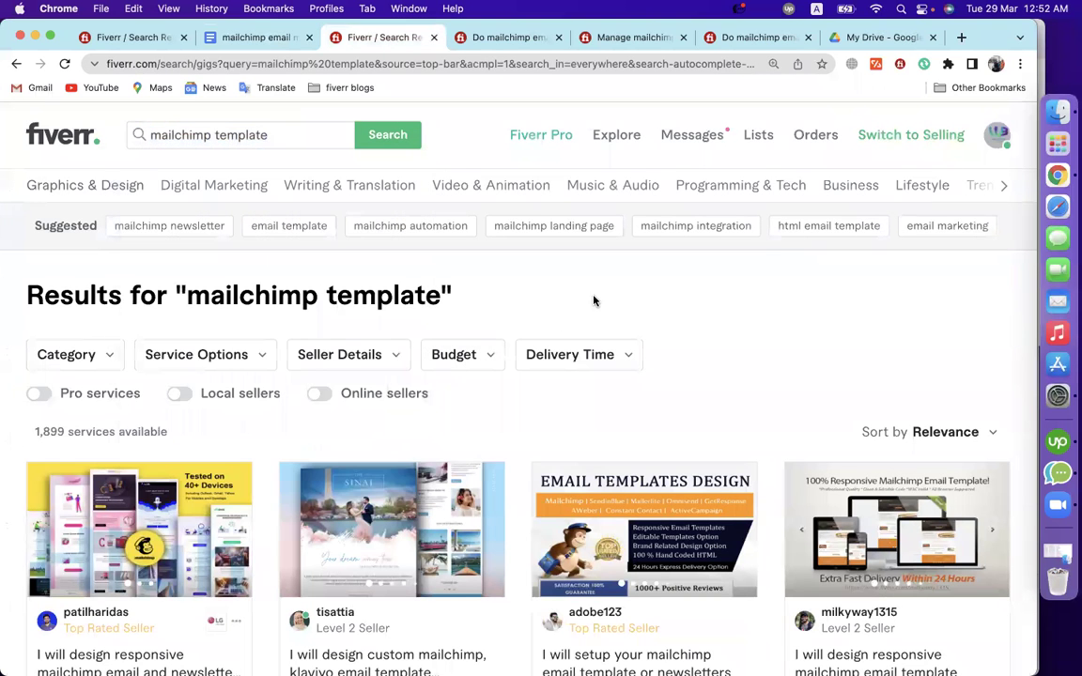
click(508, 37)
scroll(453, 279, up, 15)
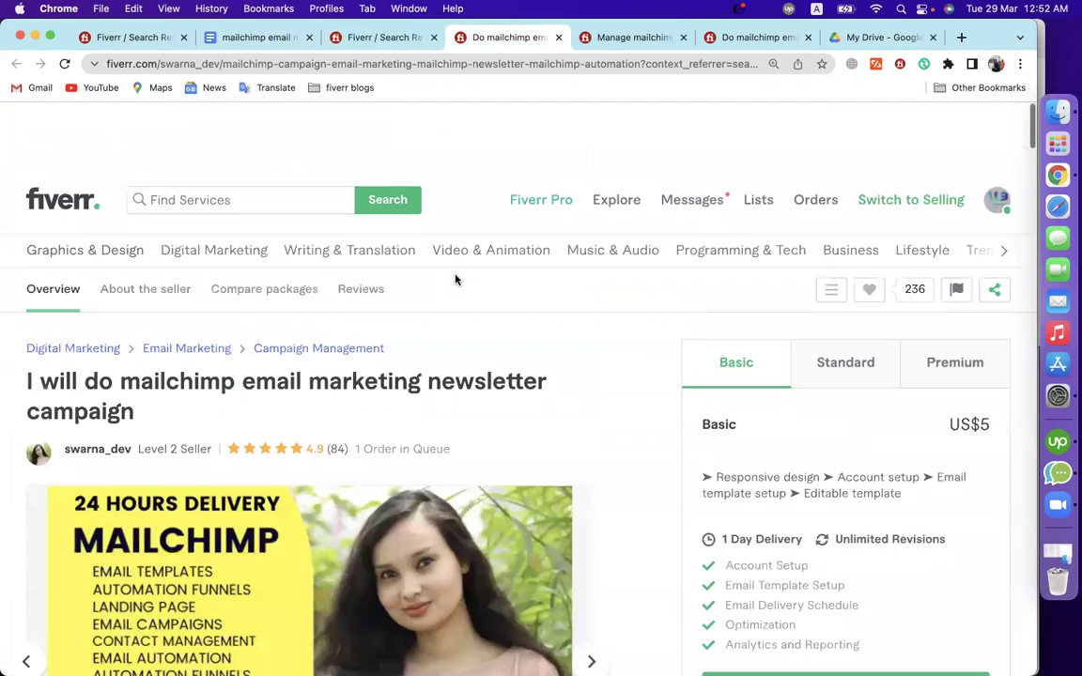
drag(27, 317, 140, 346)
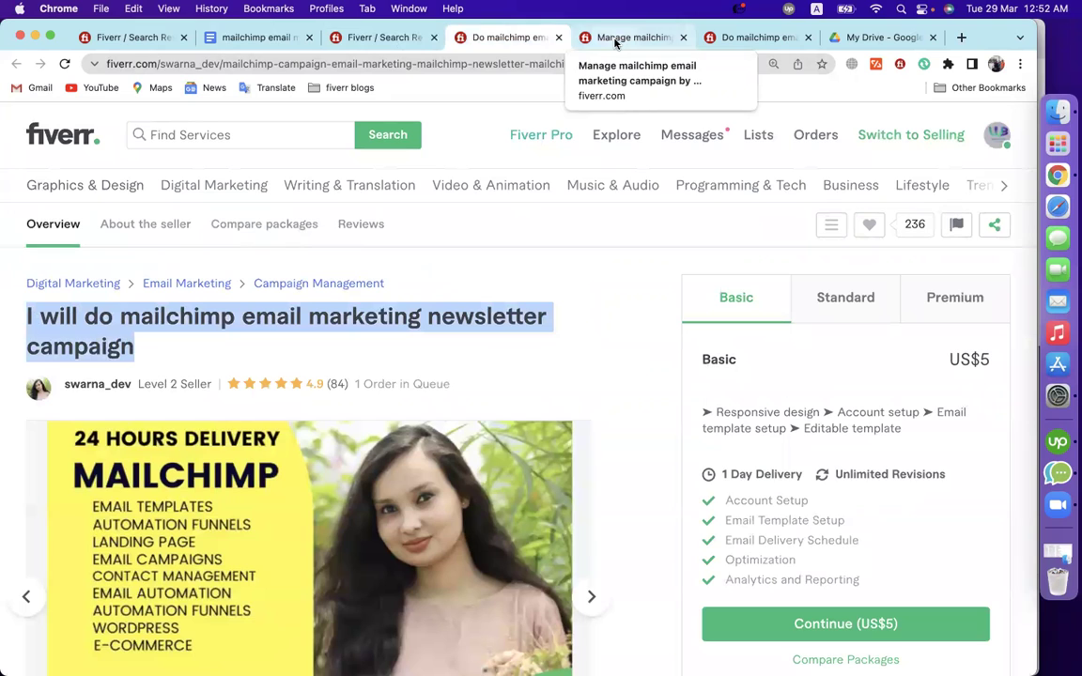
click(616, 299)
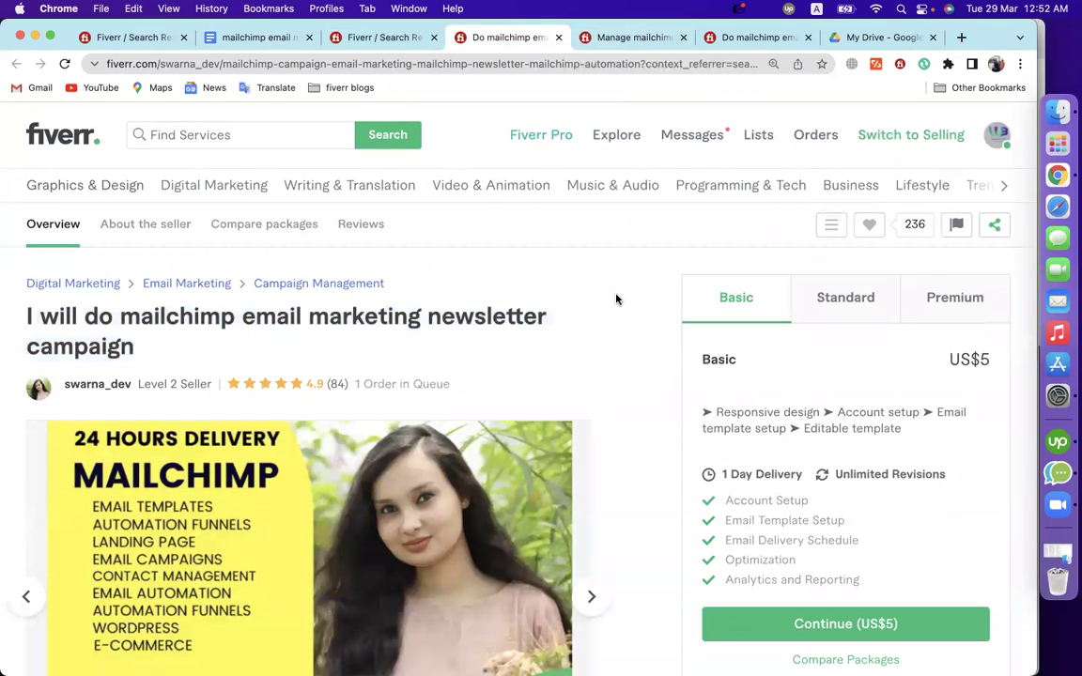
click(620, 38)
scroll(278, 300, up, 10)
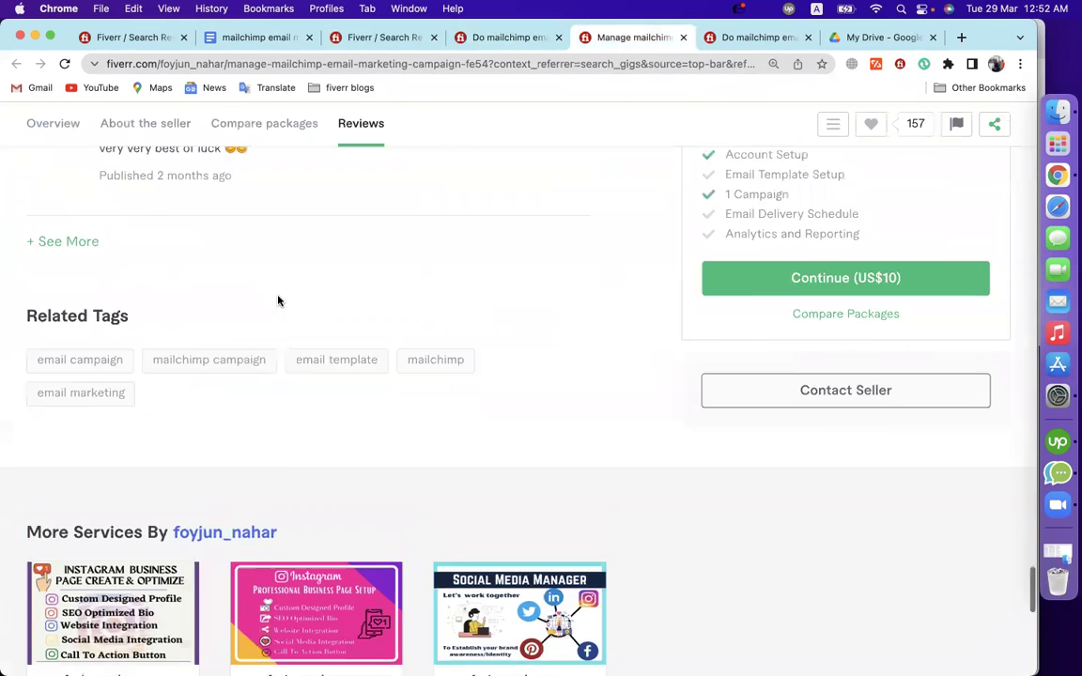
scroll(278, 301, up, 10)
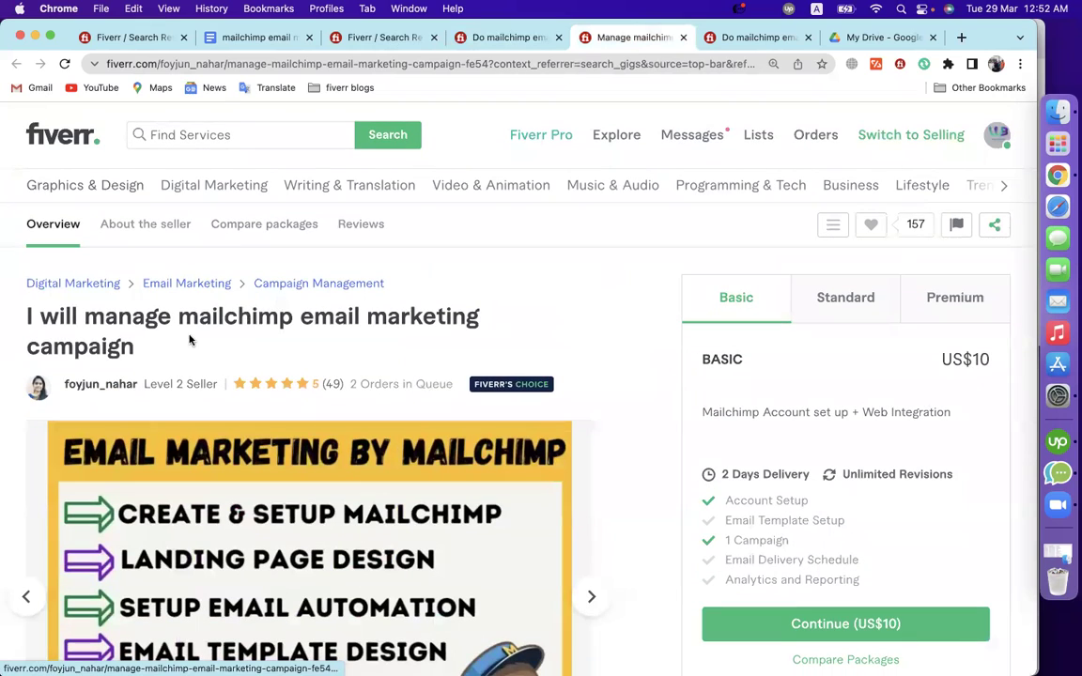
drag(157, 350, 29, 317)
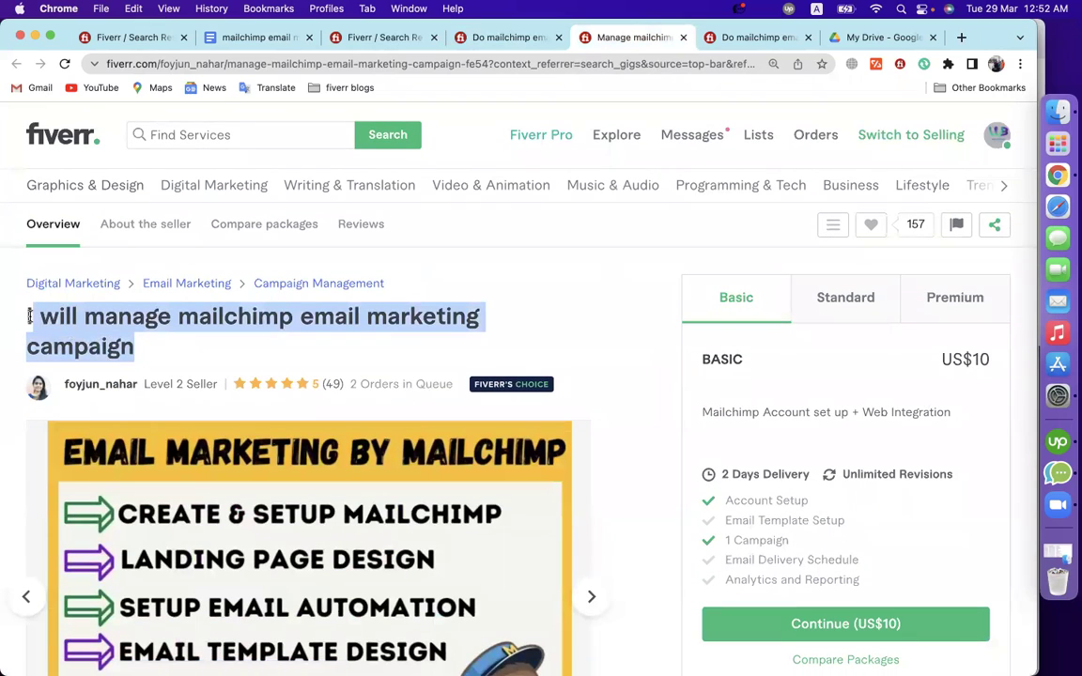
click(742, 37)
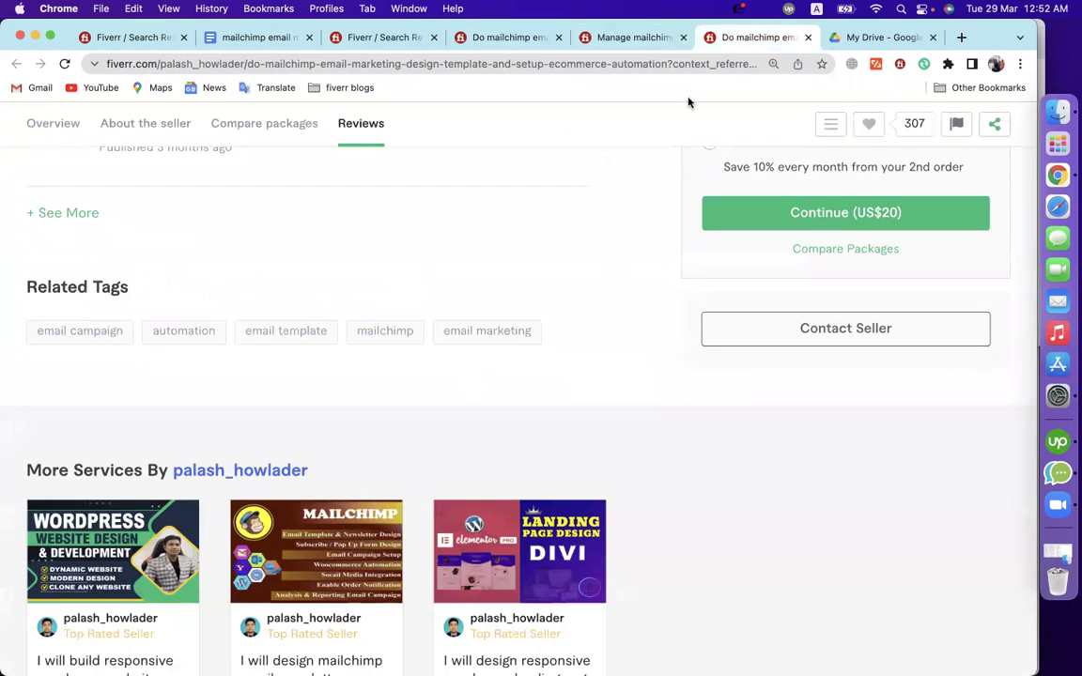
scroll(454, 320, up, 15)
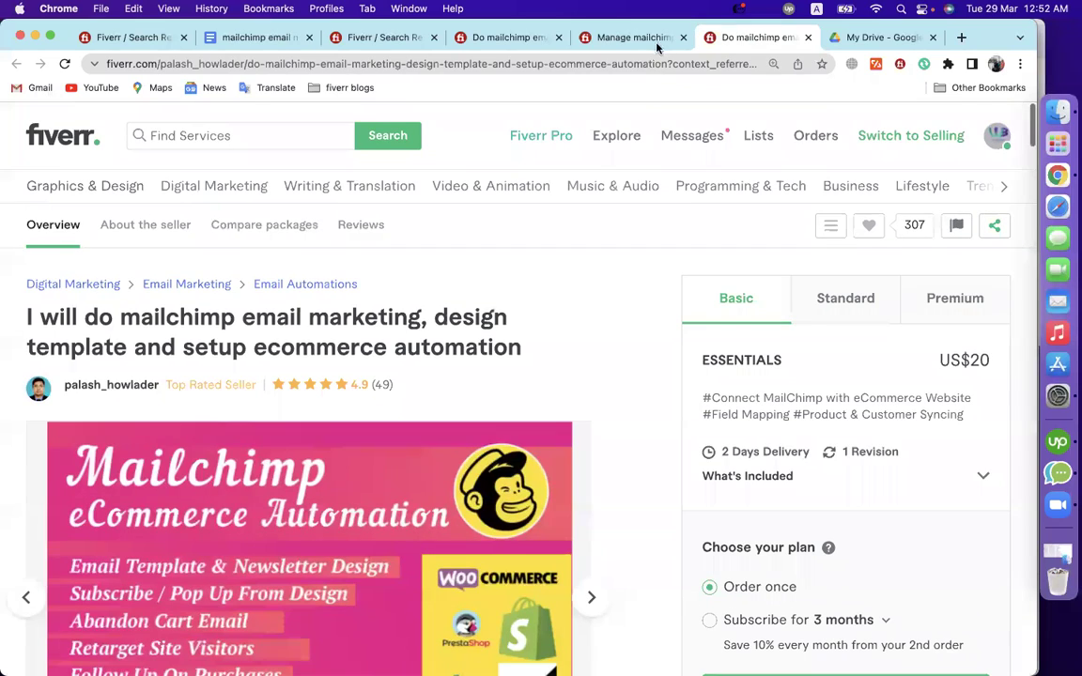
drag(528, 343, 84, 316)
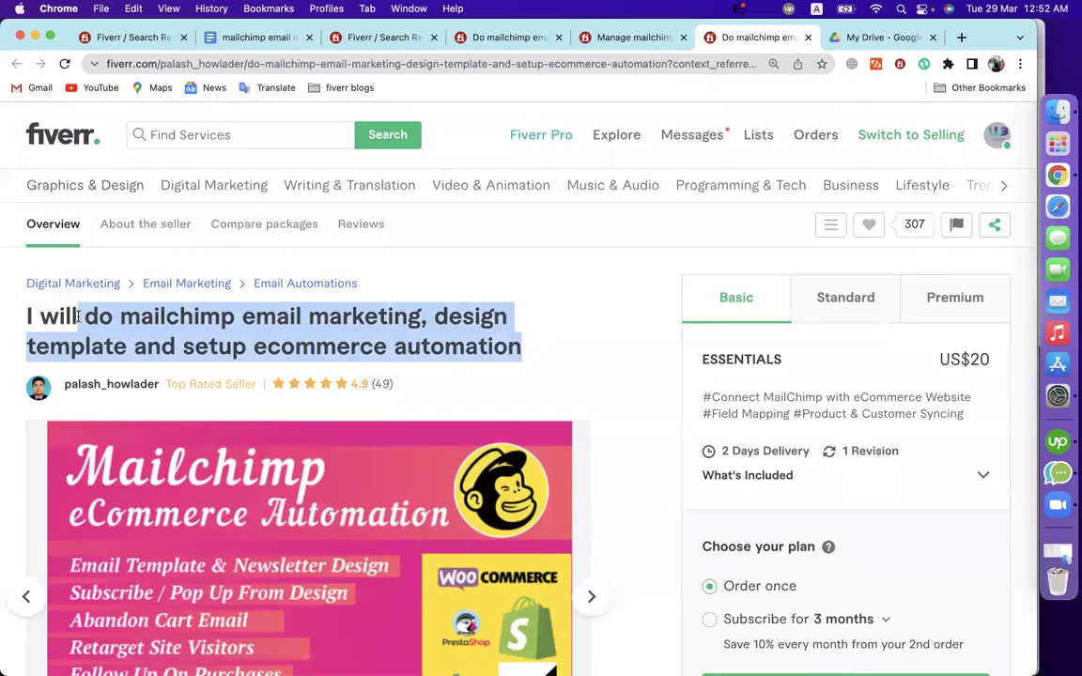
click(541, 308)
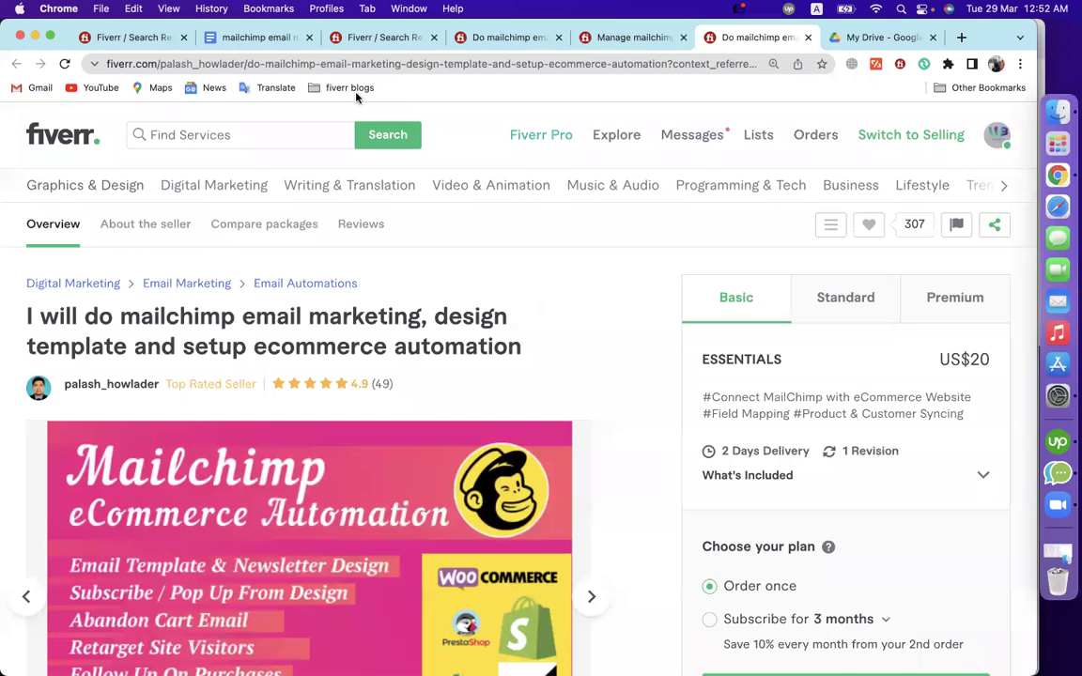
Switch to the seller side of the Fiverr account and open its gig management page
click(108, 38)
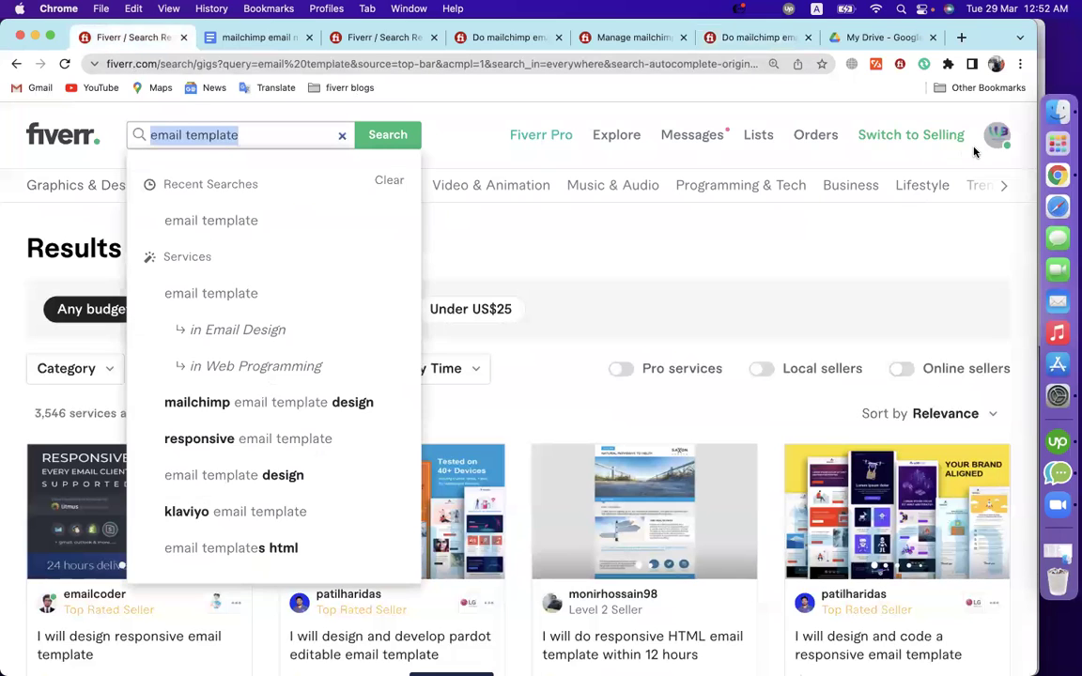
click(864, 189)
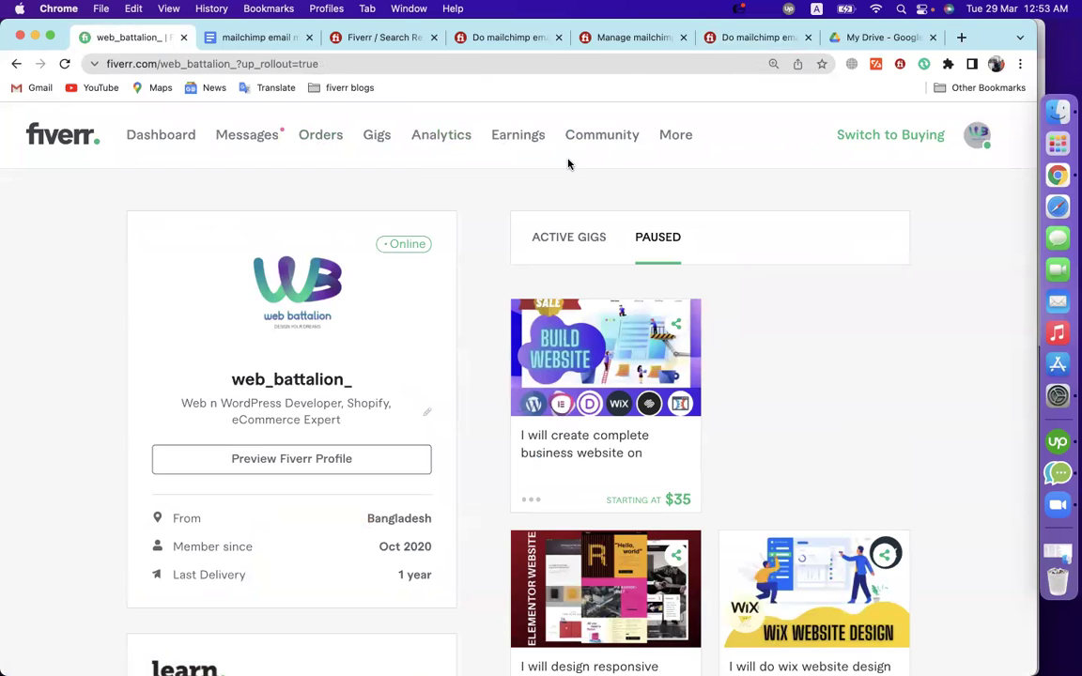
click(375, 137)
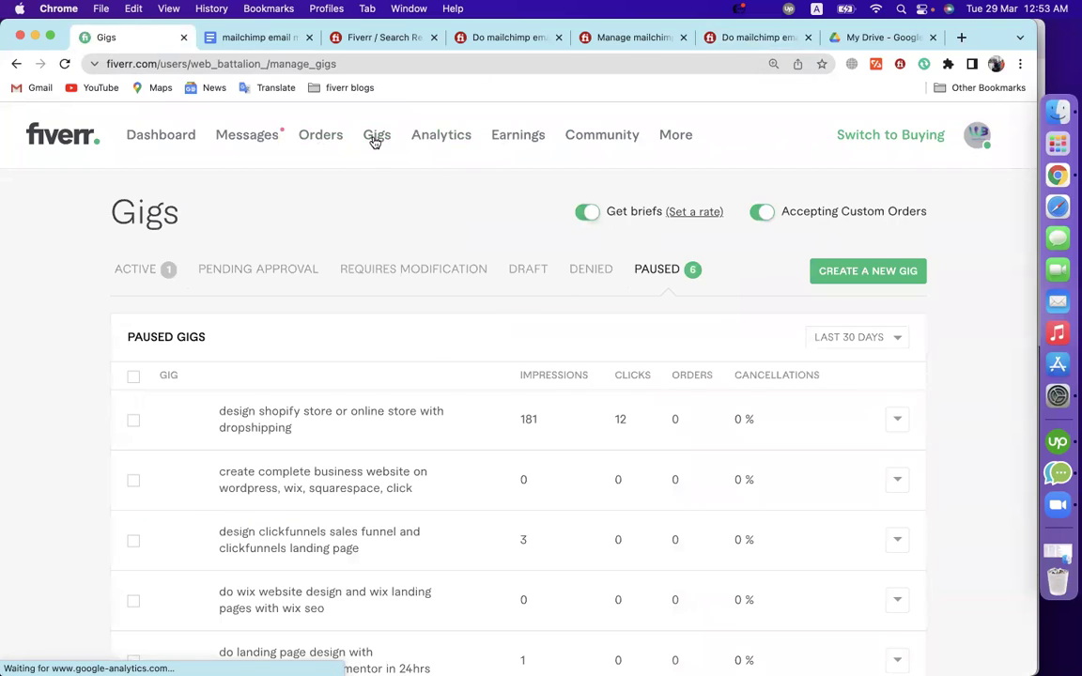
Delete the paused gig "design responsive clean wordpress website by elementor pro" and confirm its deletion
click(852, 274)
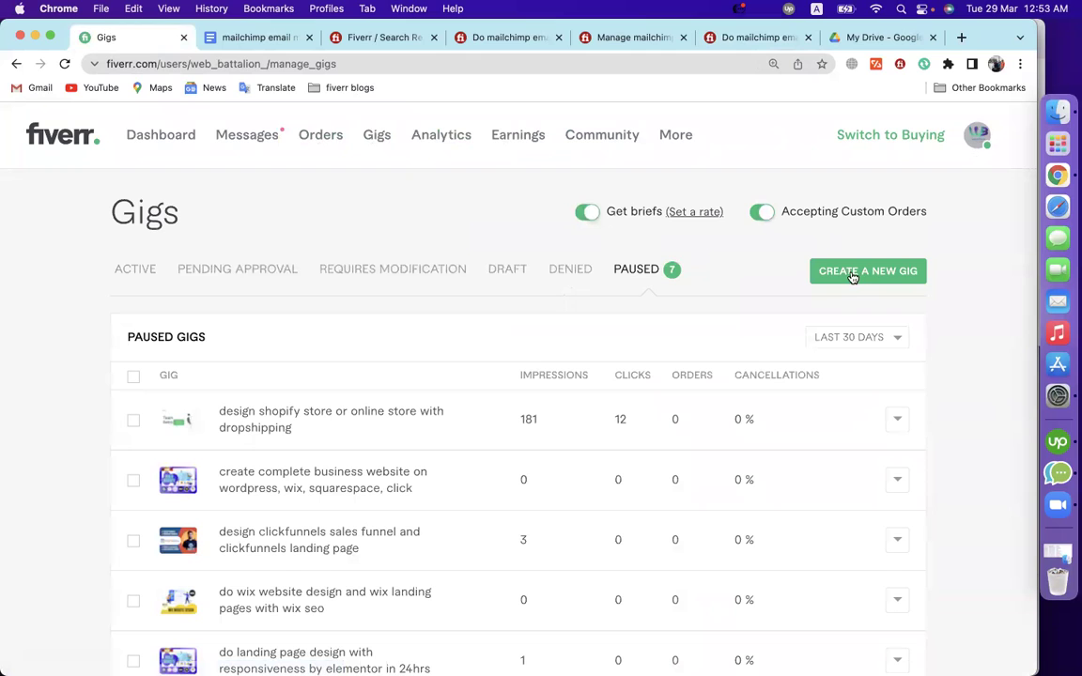
scroll(672, 341, down, 5)
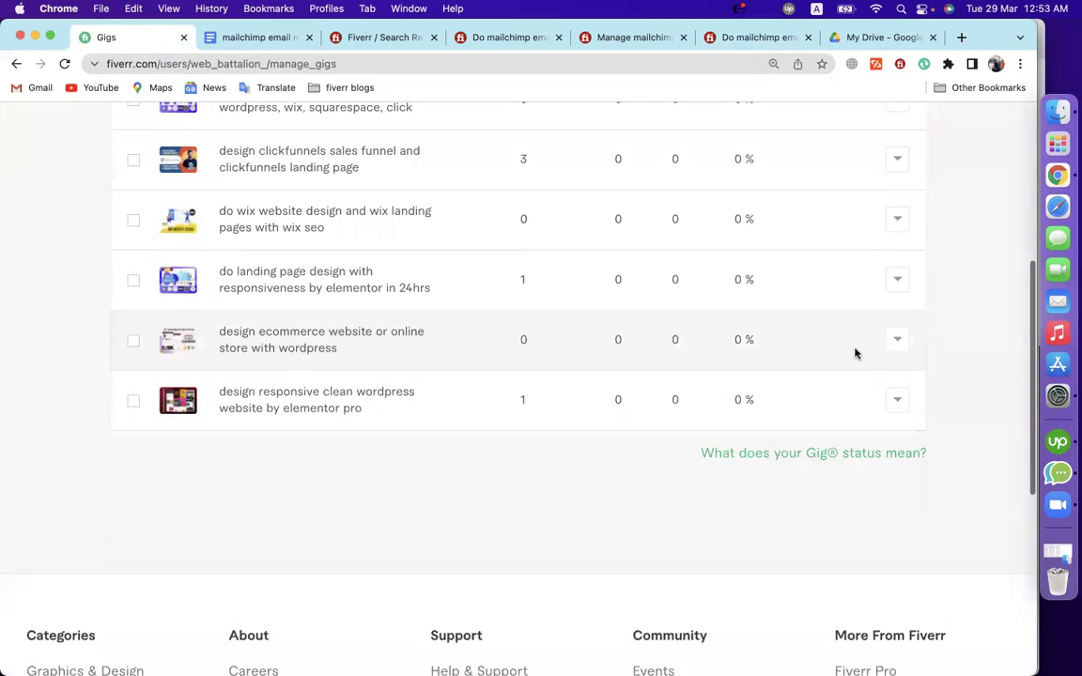
click(906, 409)
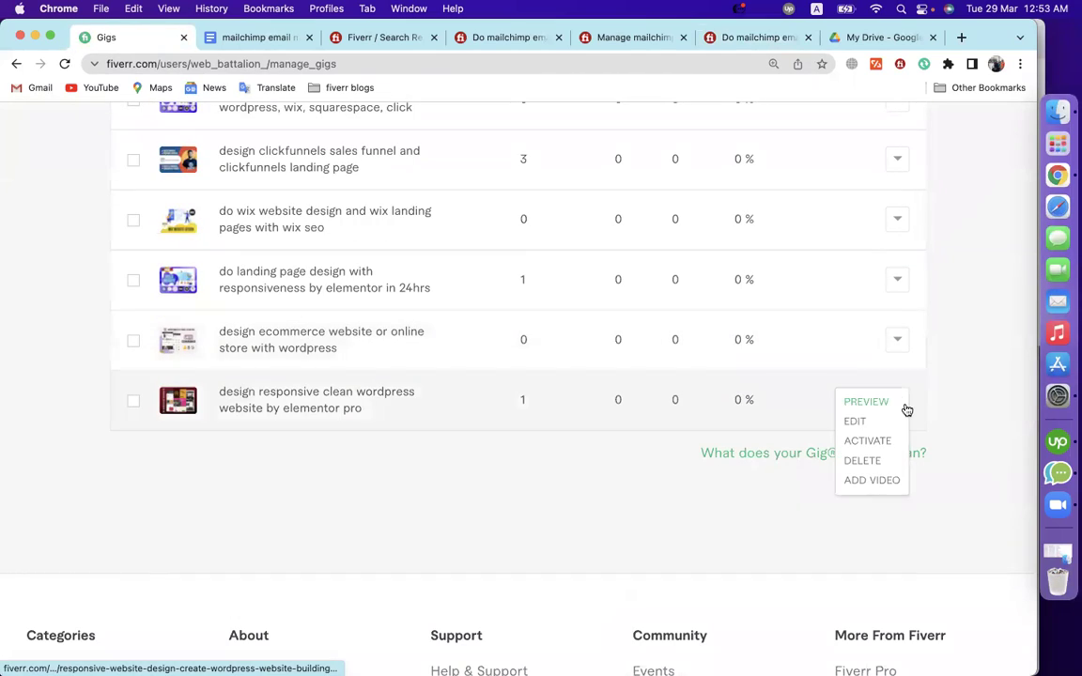
click(883, 460)
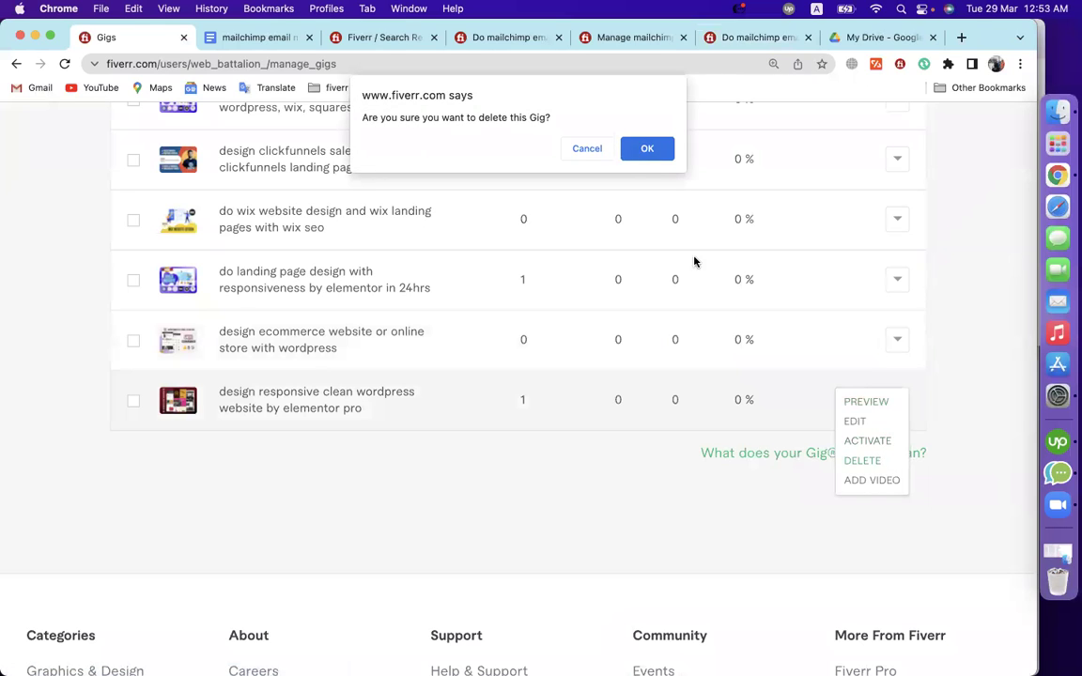
click(646, 151)
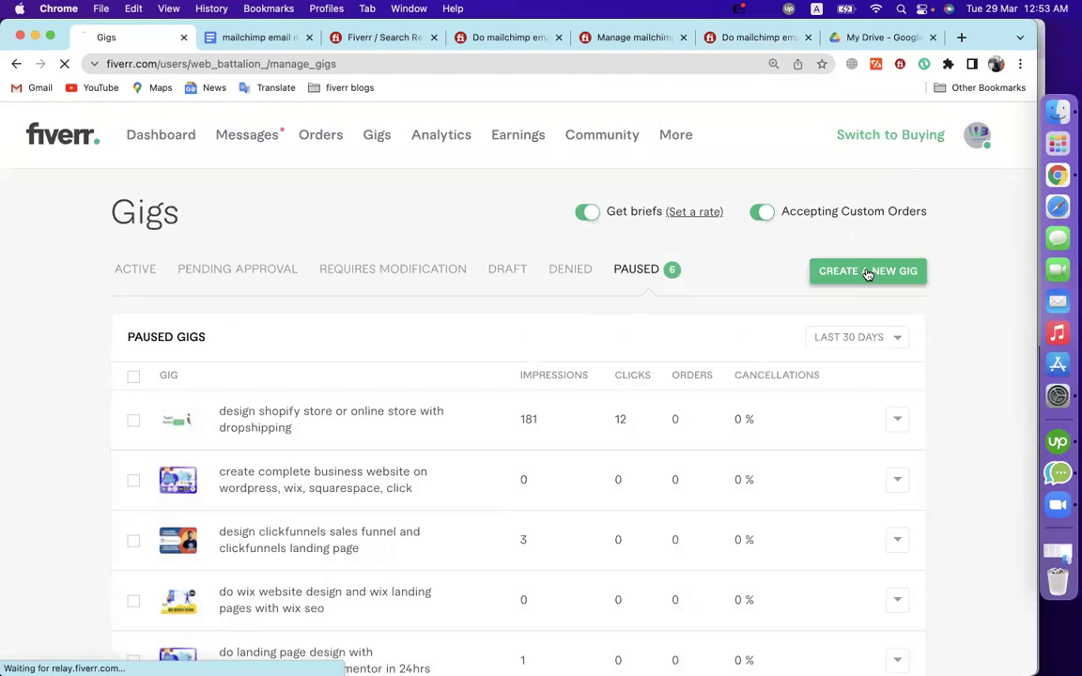
Start creating a new gig and put the cursor in the gig title field of its overview
click(867, 271)
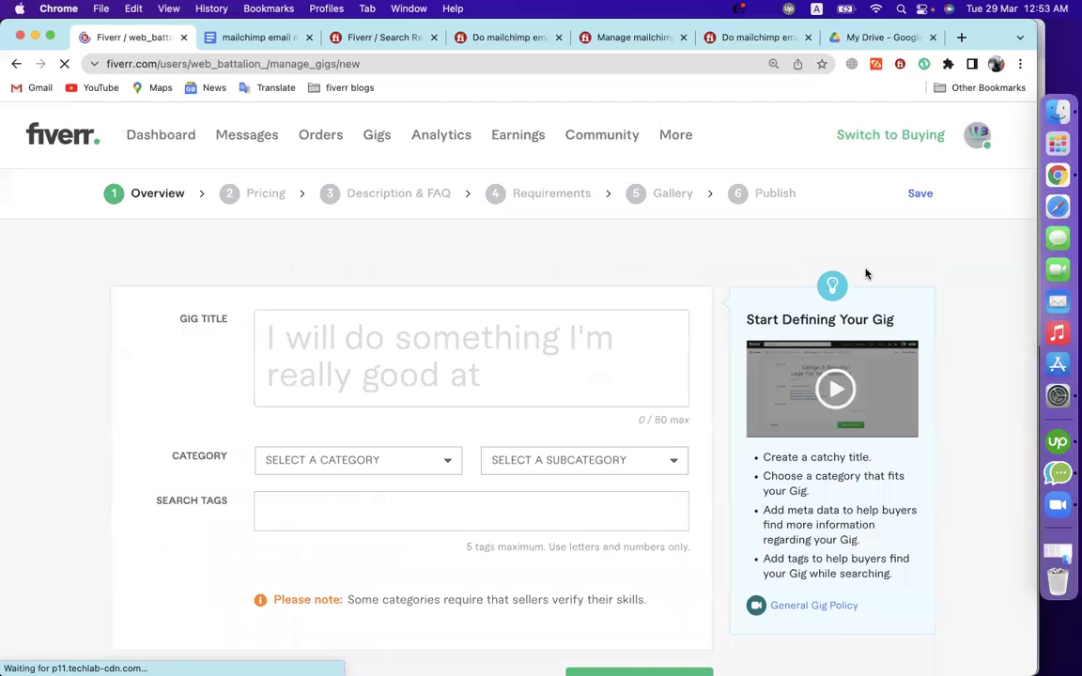
click(442, 232)
click(386, 356)
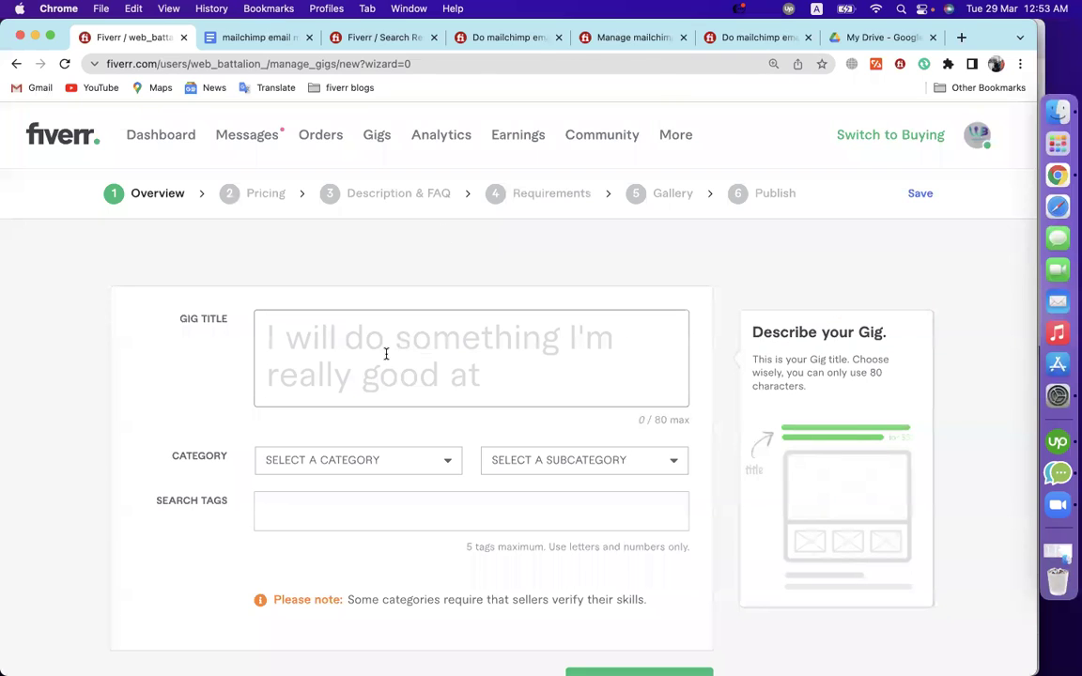
scroll(386, 354, down, 2)
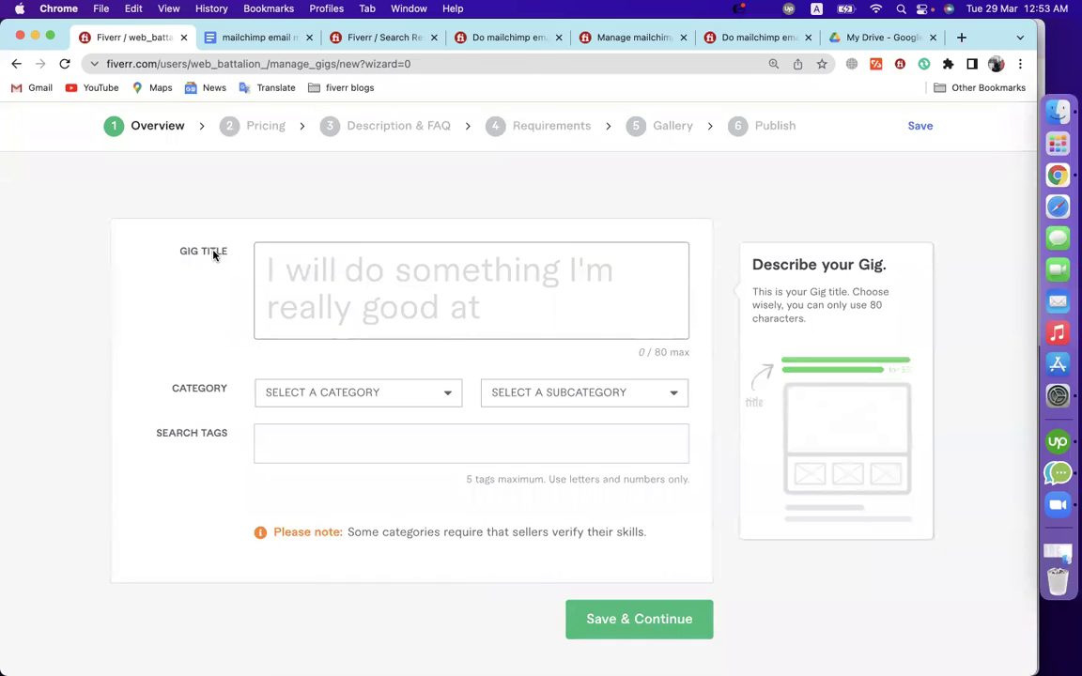
Compare the title of the competitor gig "I will do mailchimp email marketing newsletter campaign" with the keywords in its web address
click(519, 39)
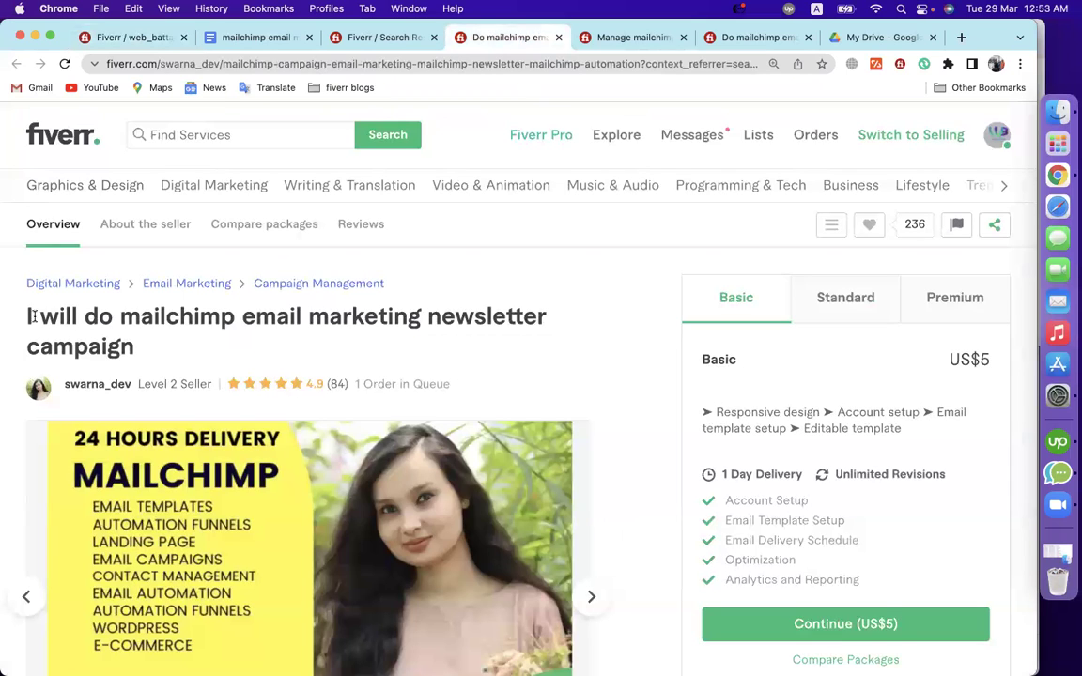
drag(25, 317, 146, 343)
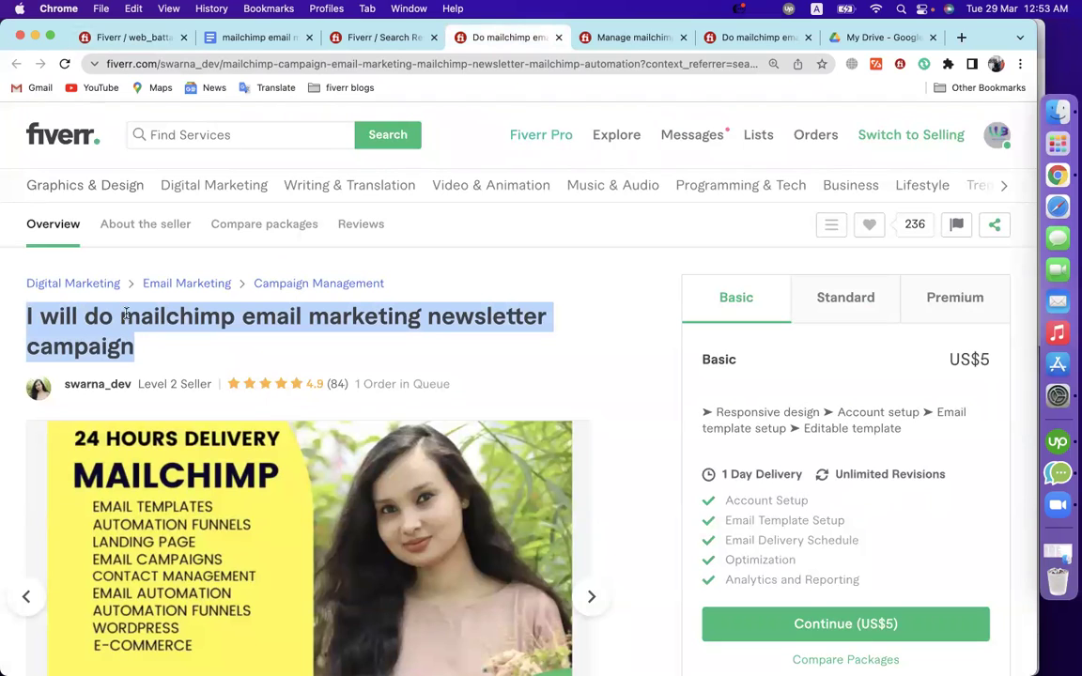
click(94, 37)
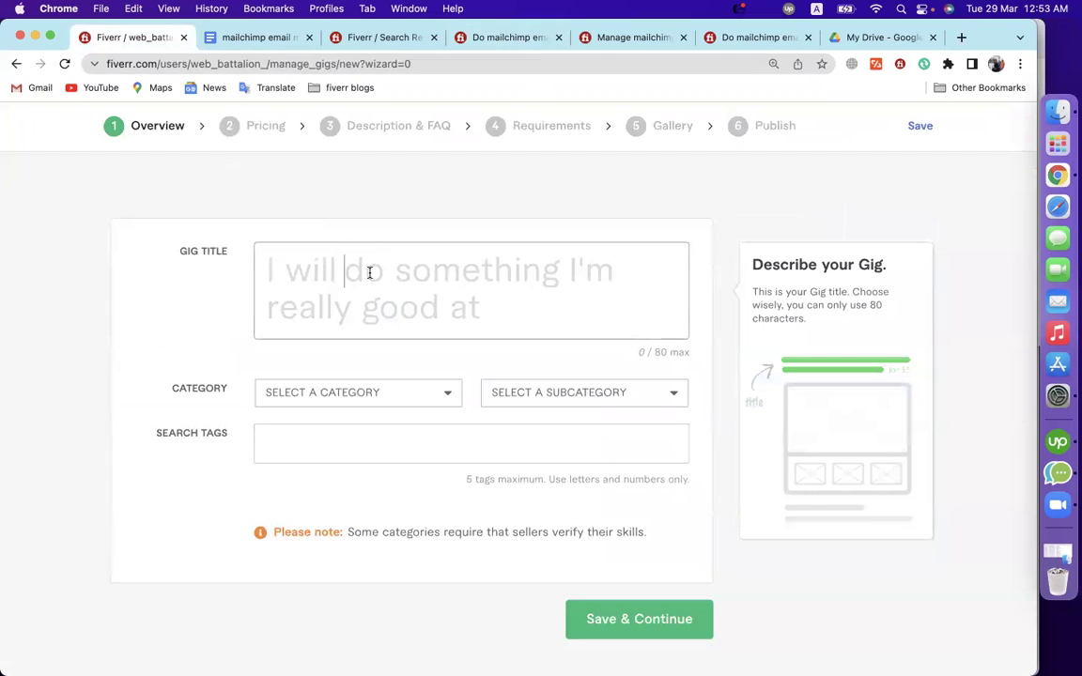
click(510, 43)
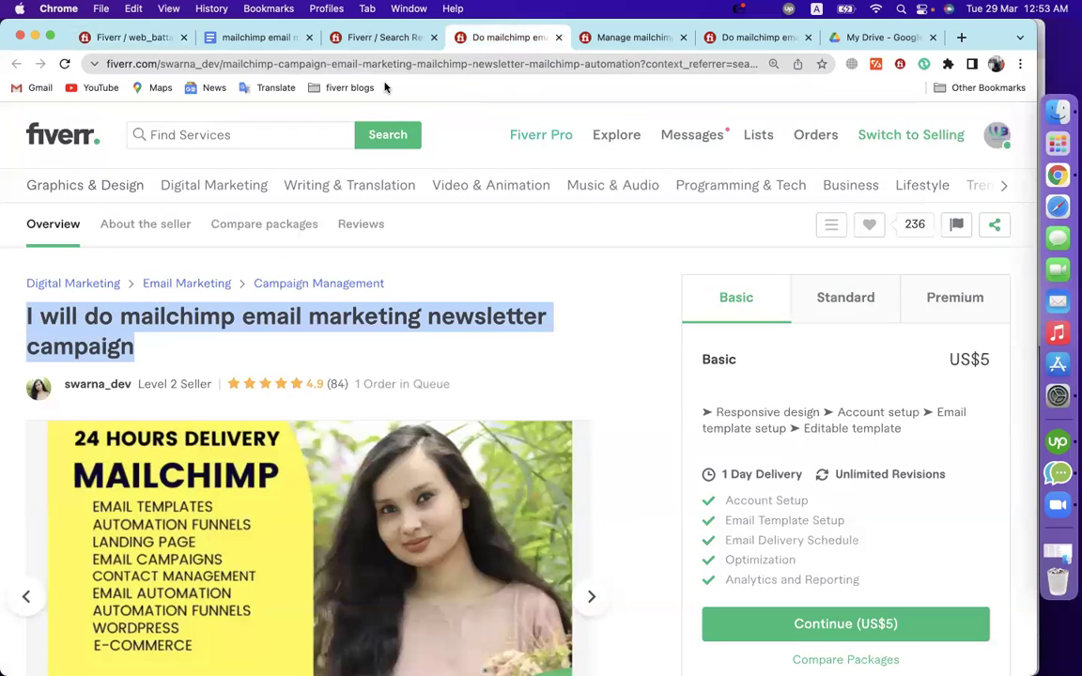
drag(223, 64, 328, 64)
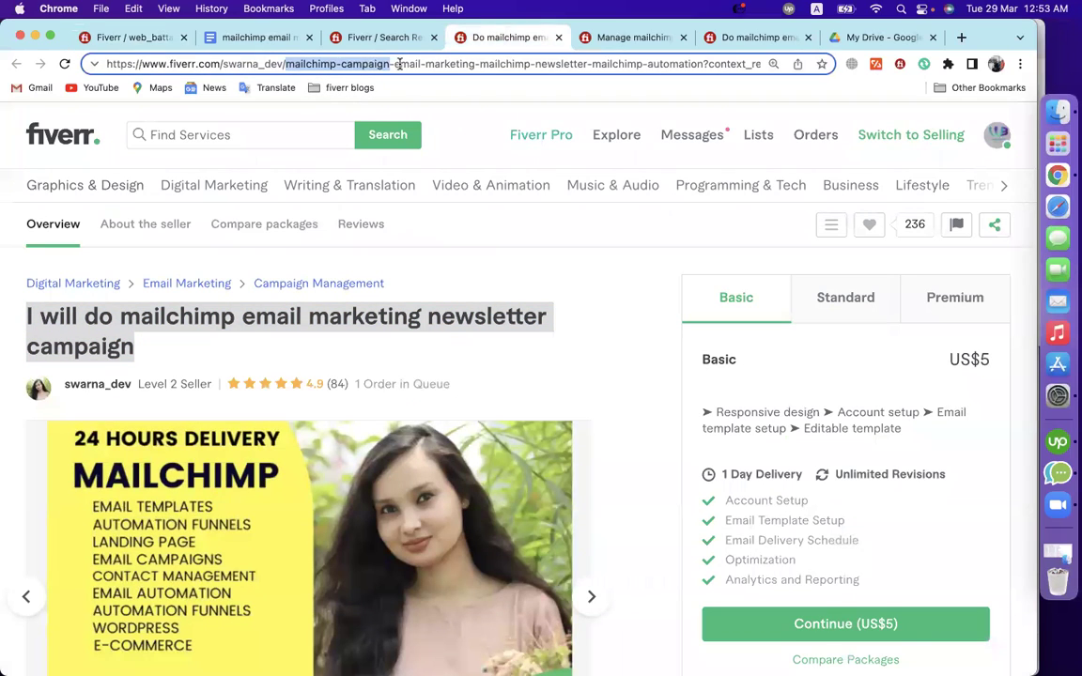
drag(396, 64, 737, 63)
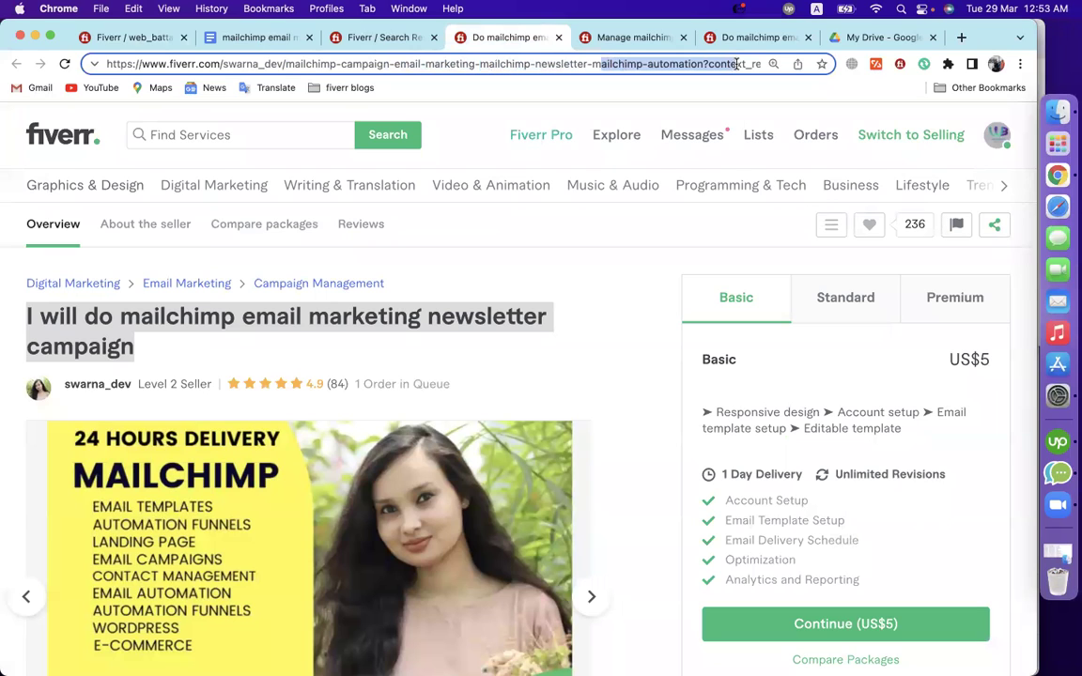
click(639, 290)
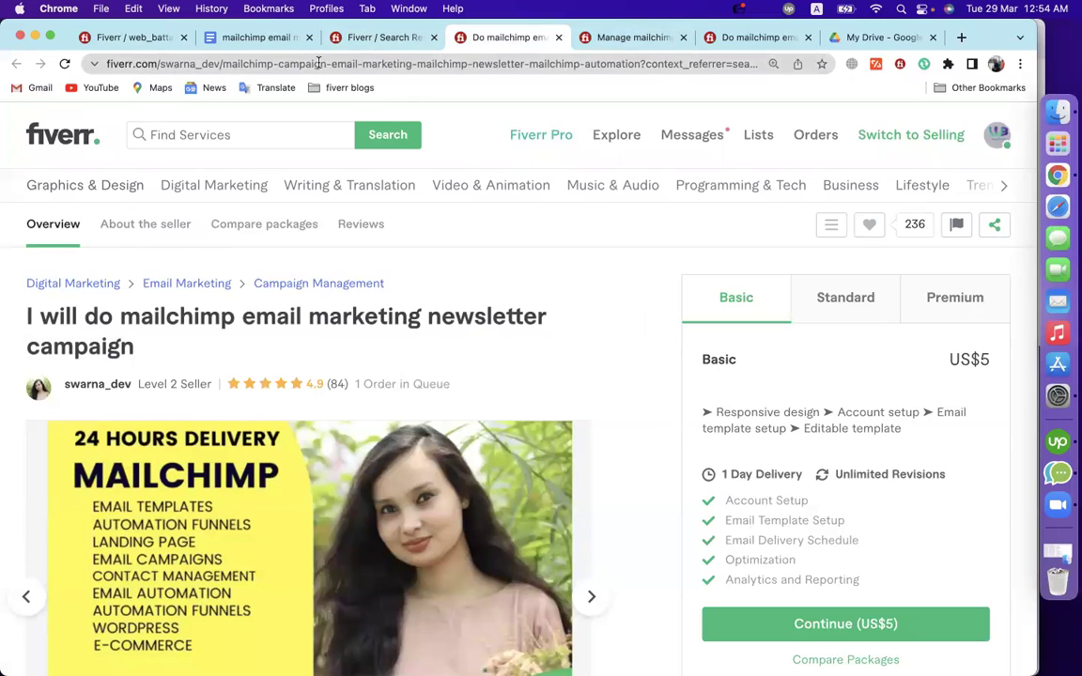
drag(223, 64, 322, 65)
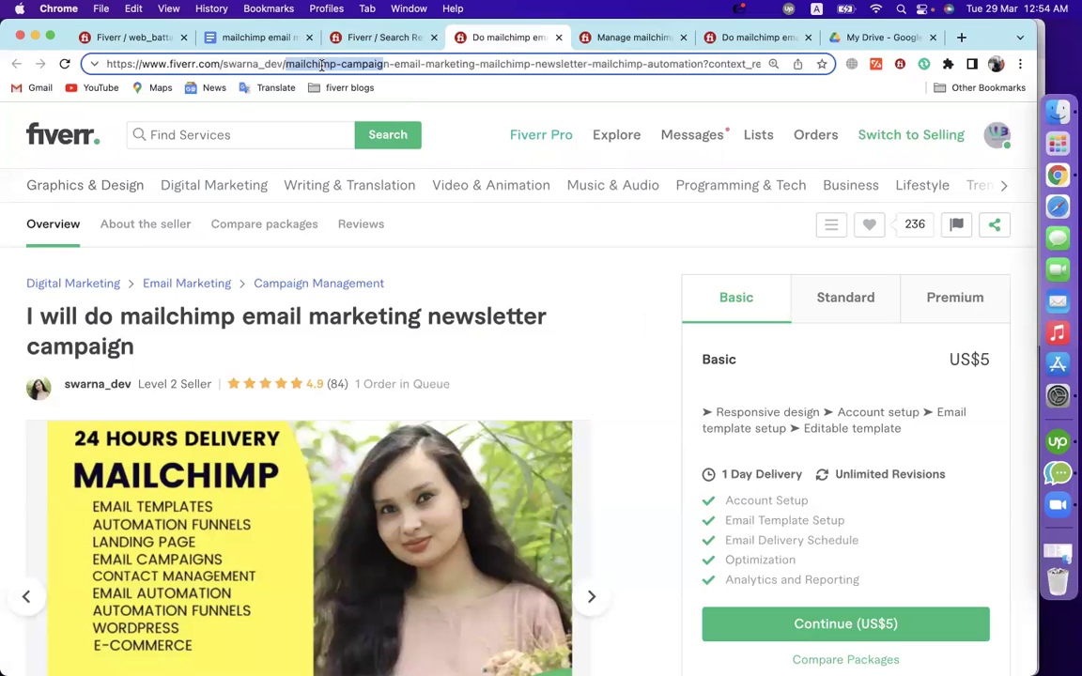
drag(394, 63, 694, 63)
Search Google for "body building" in a new tab and compare the search term with the results' titles and web addresses
click(958, 40)
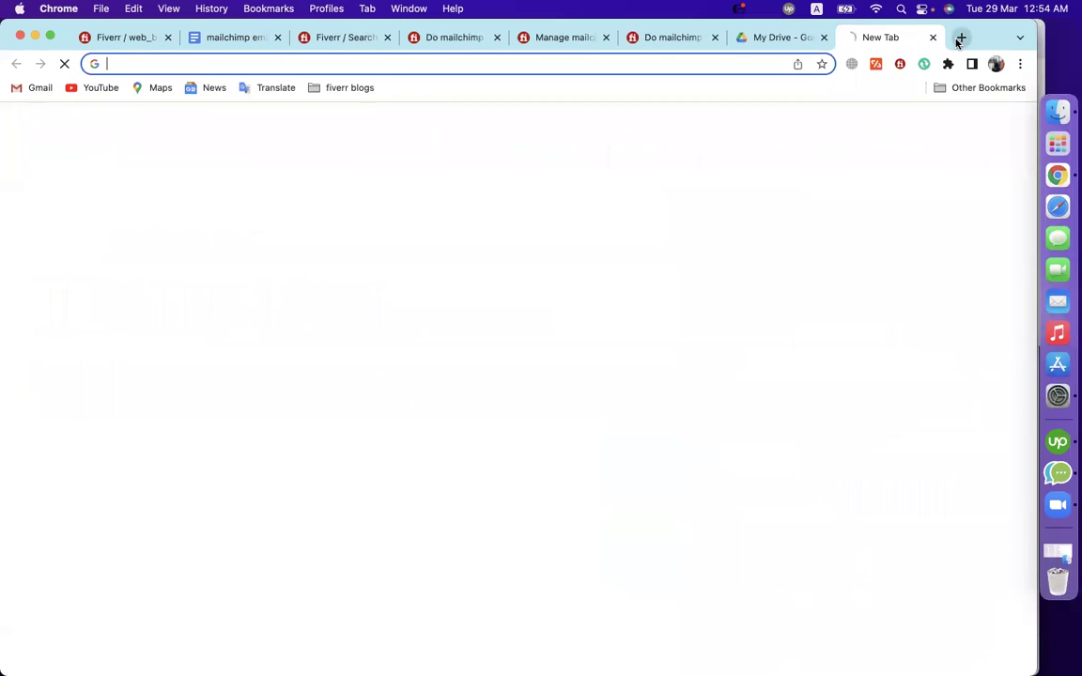
text(bo)
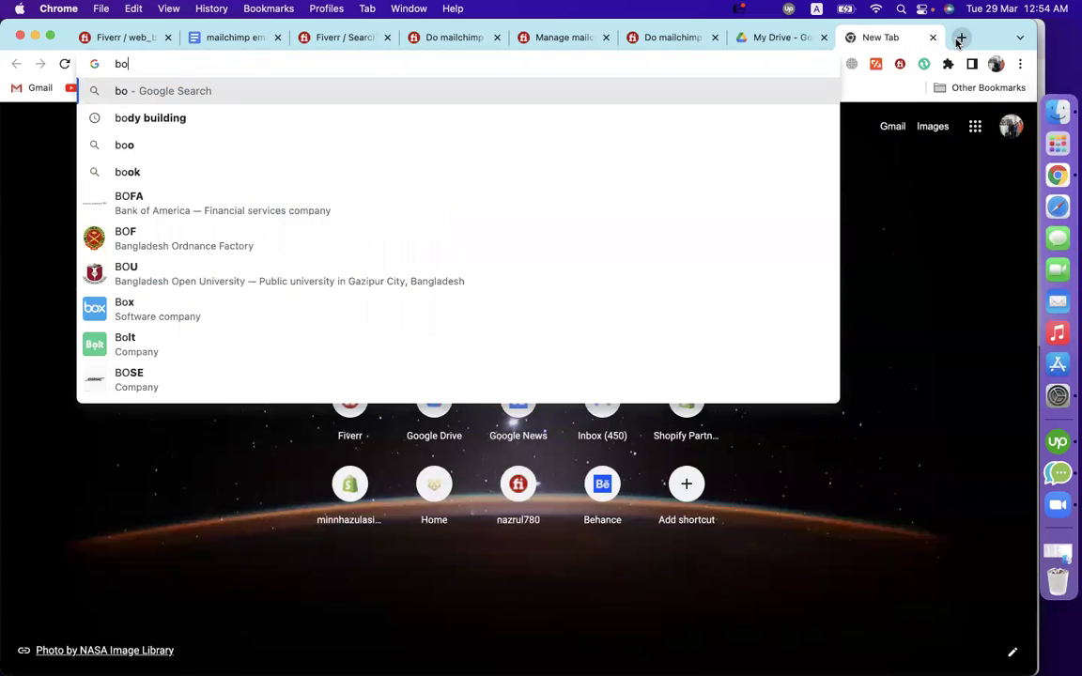
text(dy building)
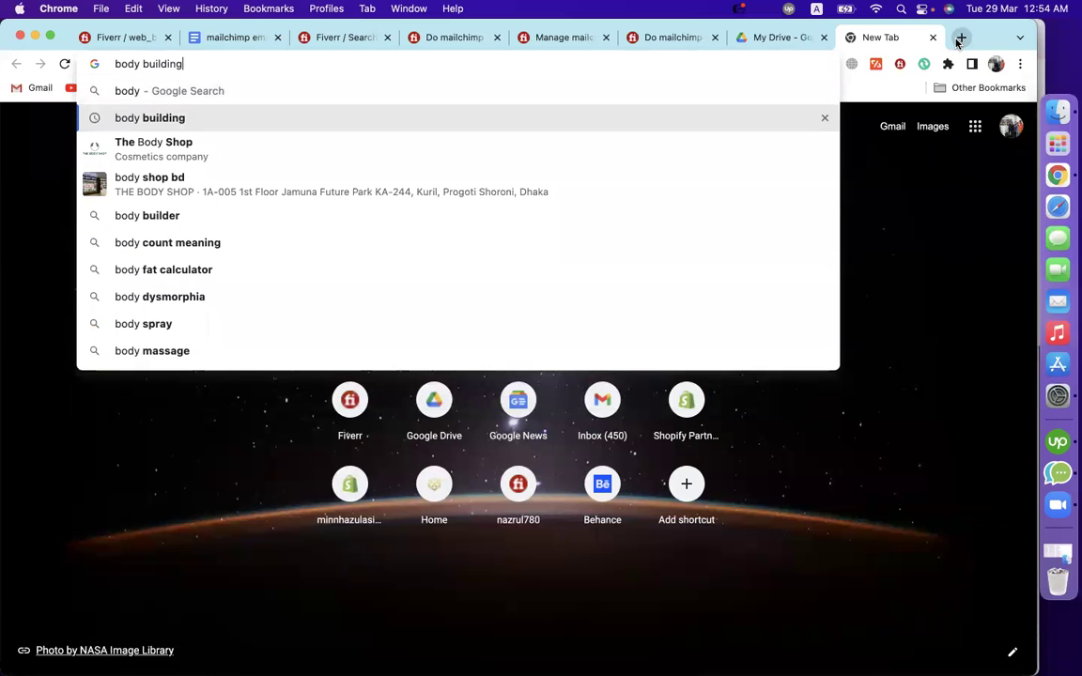
key(Return)
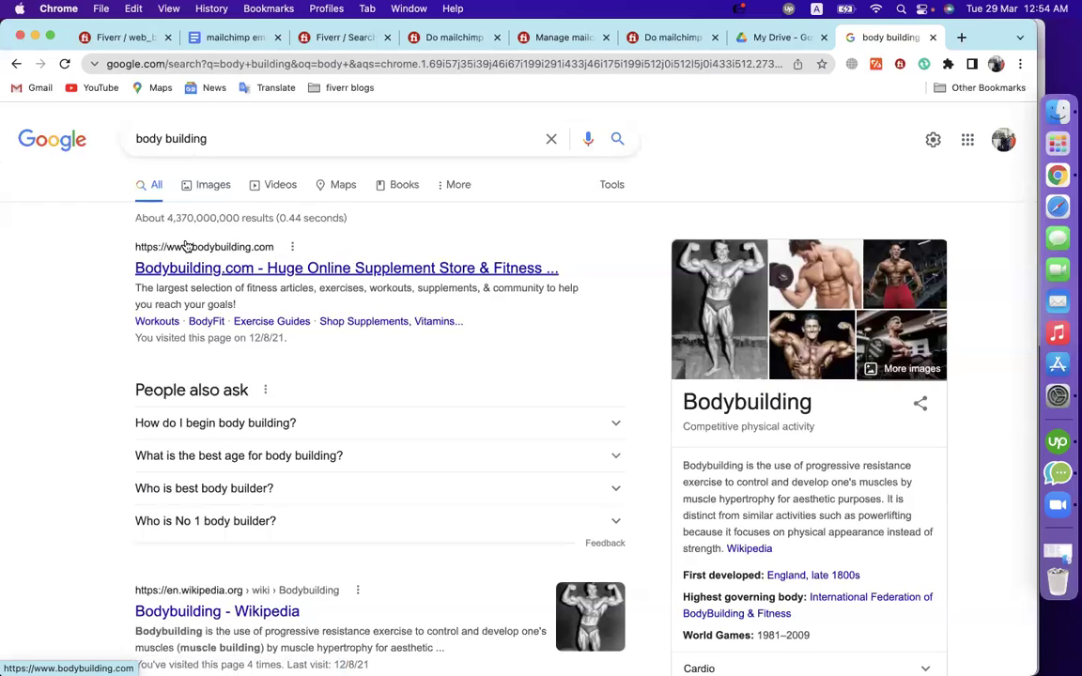
click(218, 139)
drag(218, 139, 129, 139)
click(77, 252)
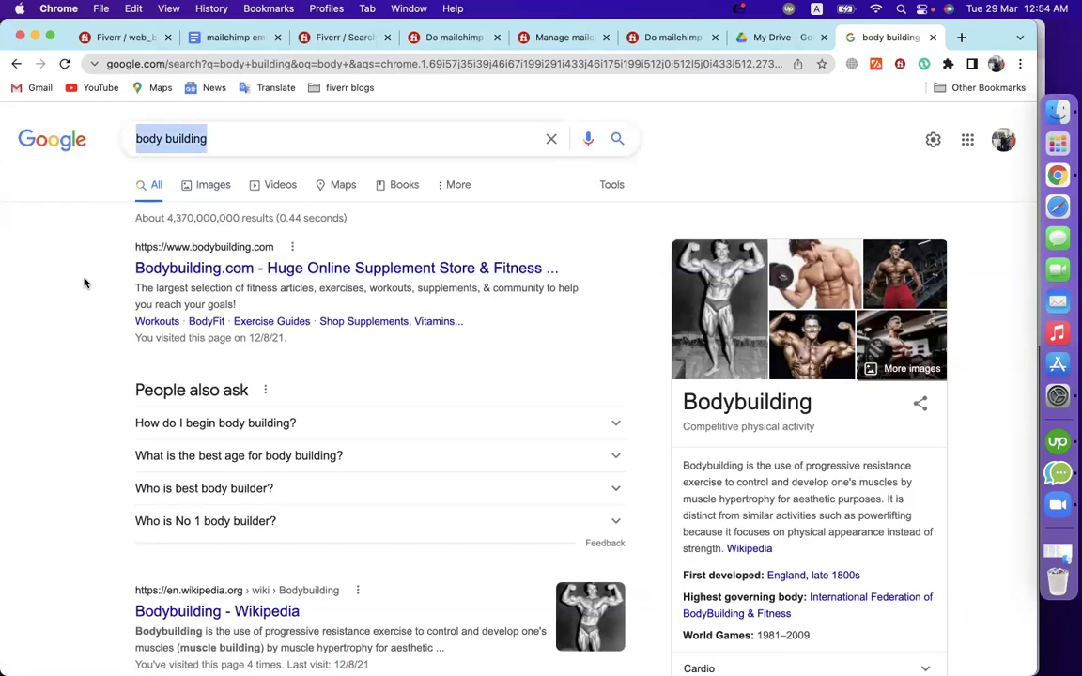
scroll(145, 454, down, 5)
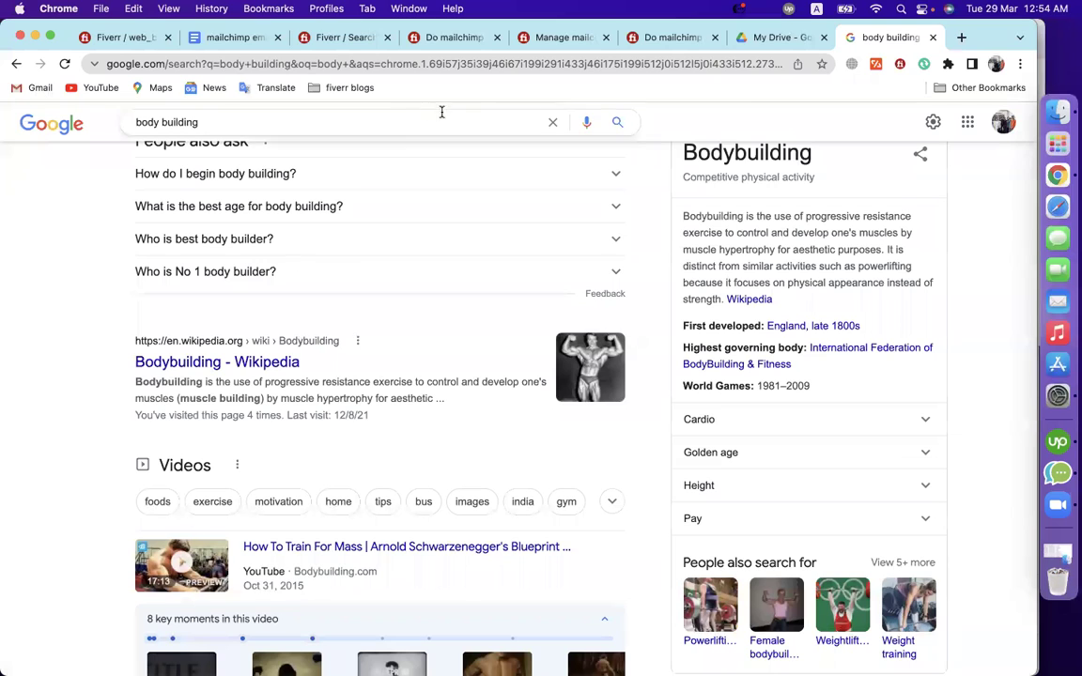
Examine the keyword "mailchimp-campaign" in the first competitor gig's web address, and view the second competitor's gig
click(446, 39)
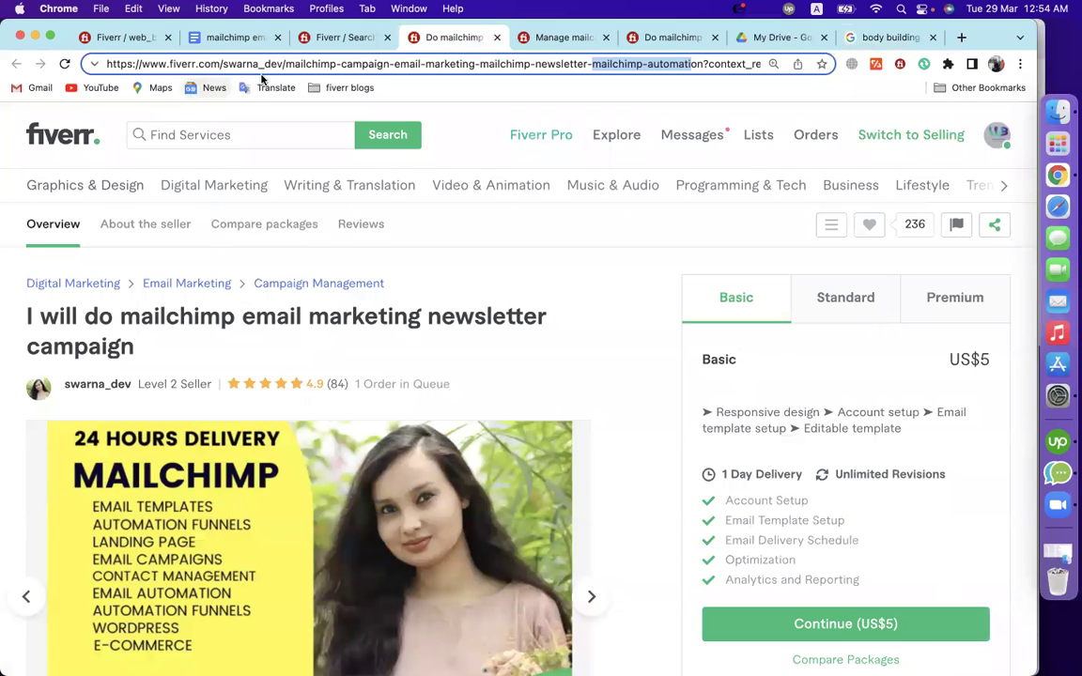
drag(284, 65, 389, 65)
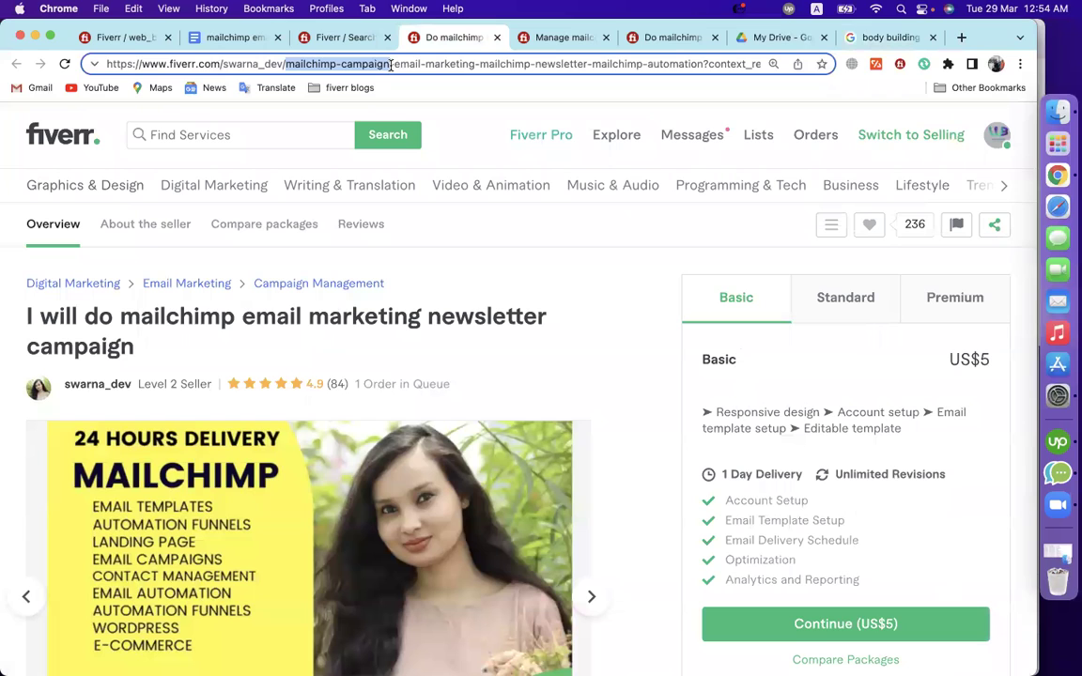
click(565, 45)
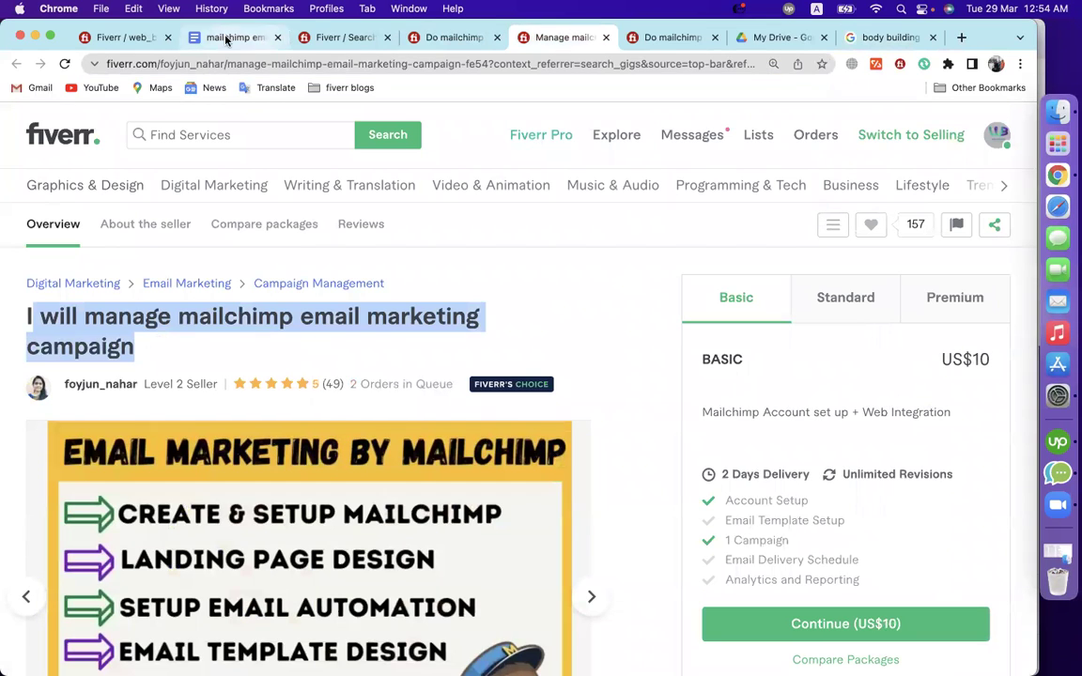
Copy the five tags from the "mailchimp email marketing" document into the new gig's title
click(126, 41)
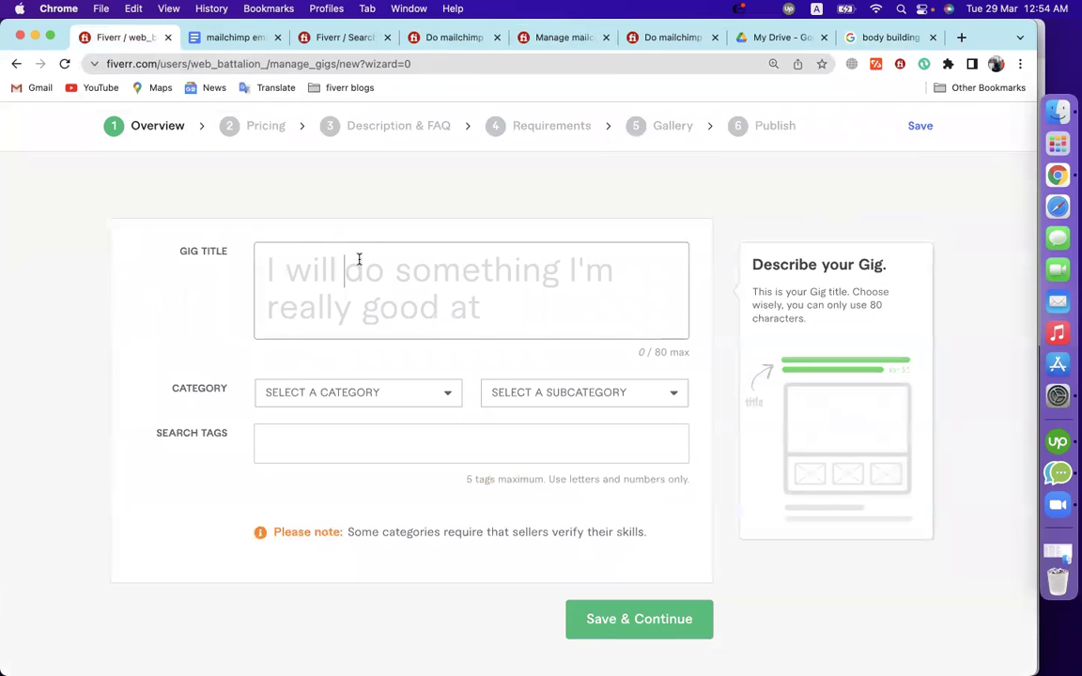
click(226, 38)
drag(413, 384, 336, 307)
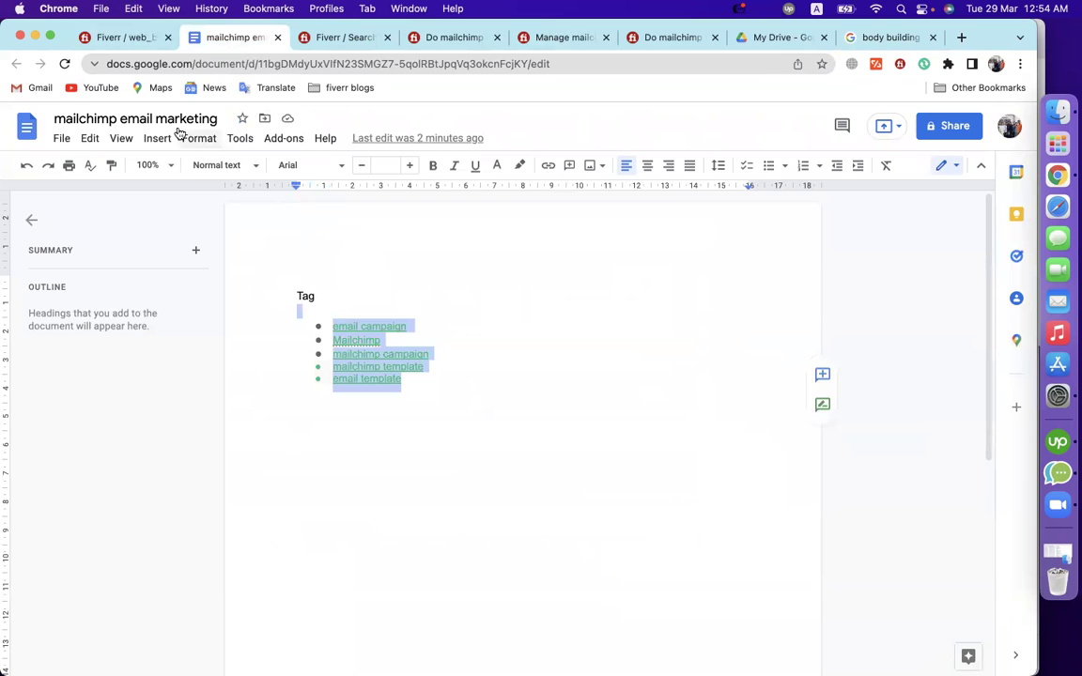
click(149, 37)
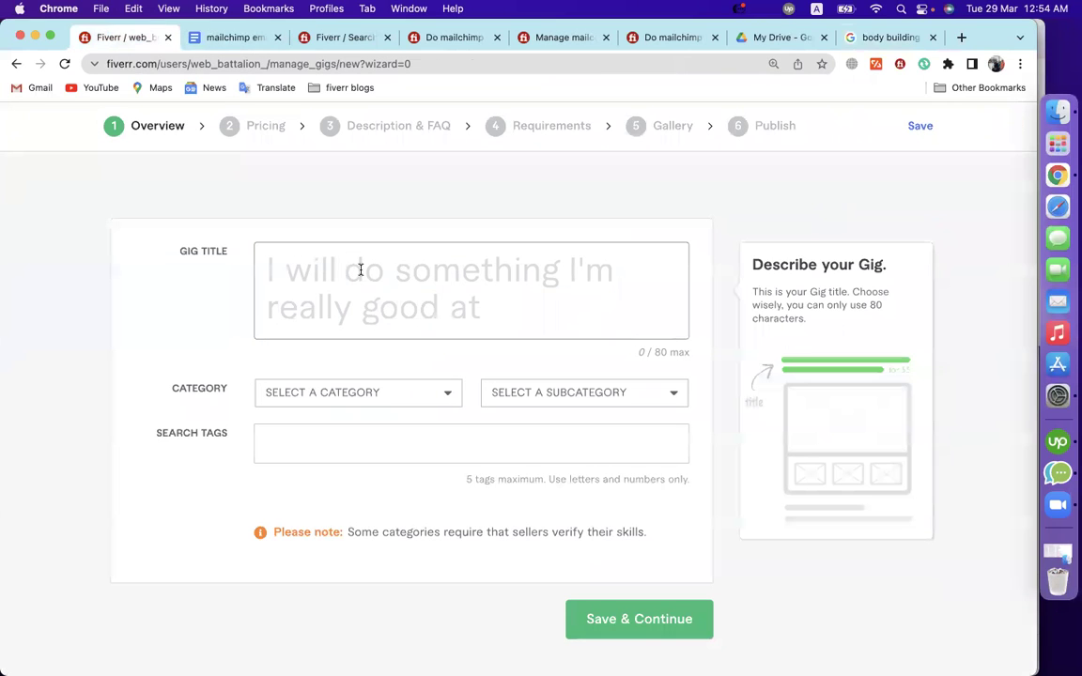
key(super+v)
key(BackSpace)
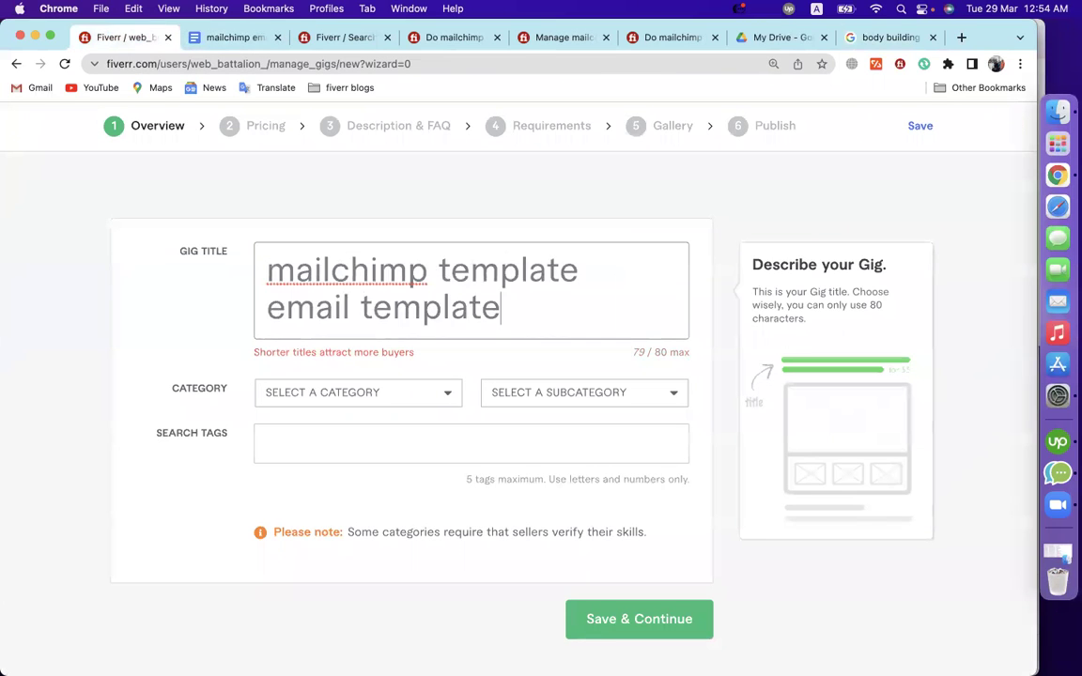
Remove the leading line break and the standalone keyword "Mailchimp" from the gig title
scroll(411, 278, up, 5)
click(268, 301)
key(BackSpace)
scroll(306, 306, down, 2)
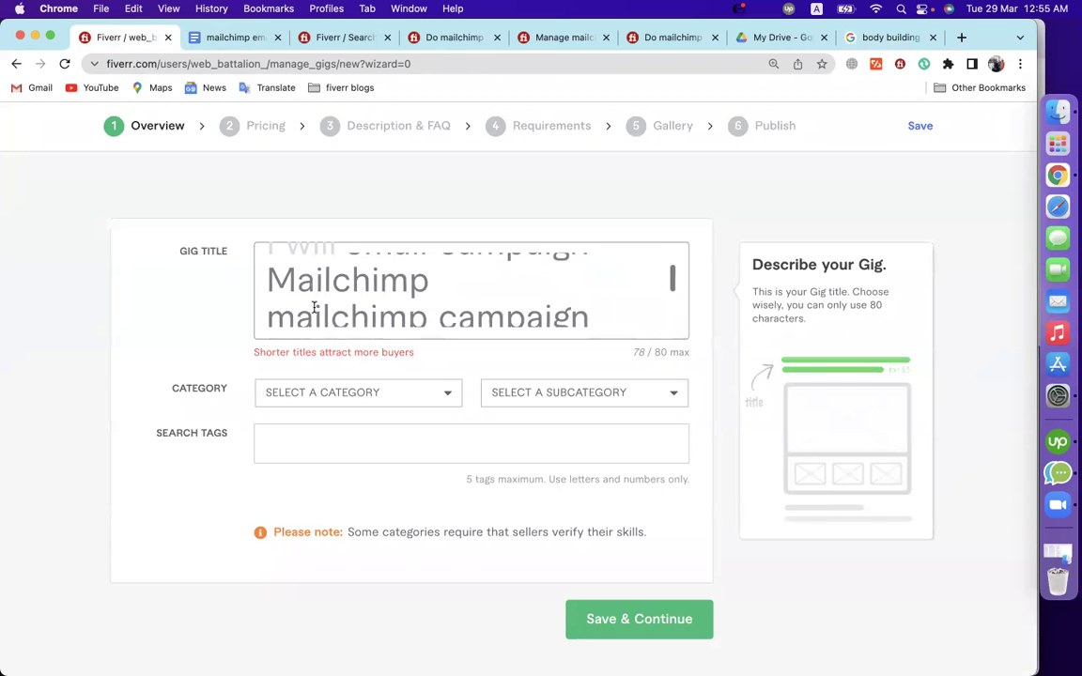
click(268, 313)
scroll(371, 308, up, 2)
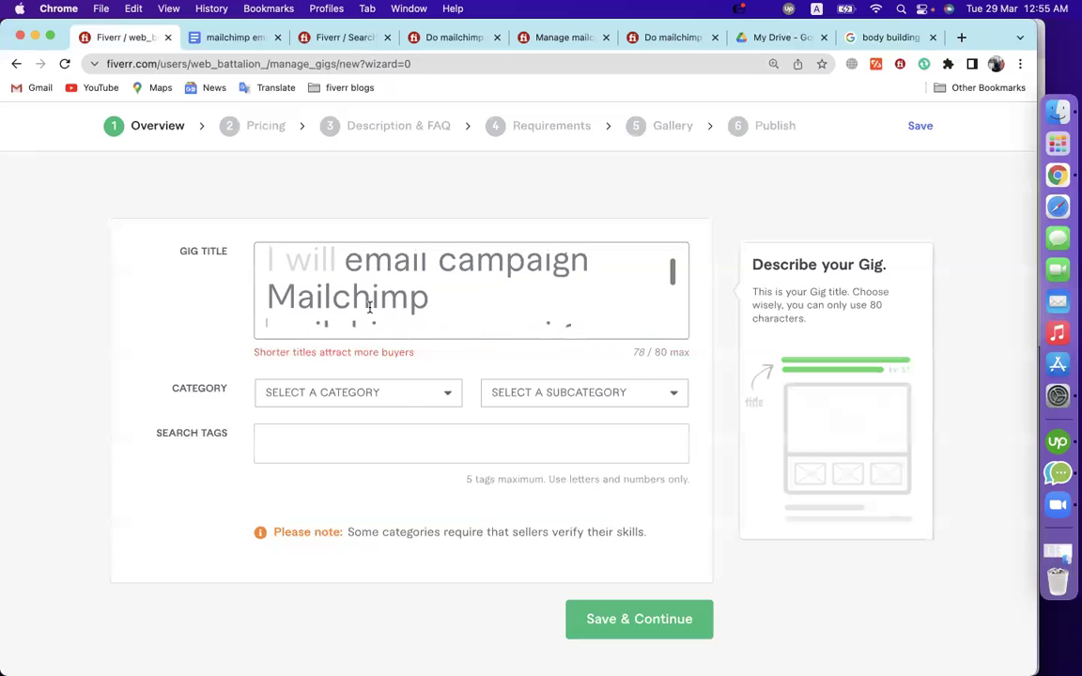
drag(432, 291, 269, 288)
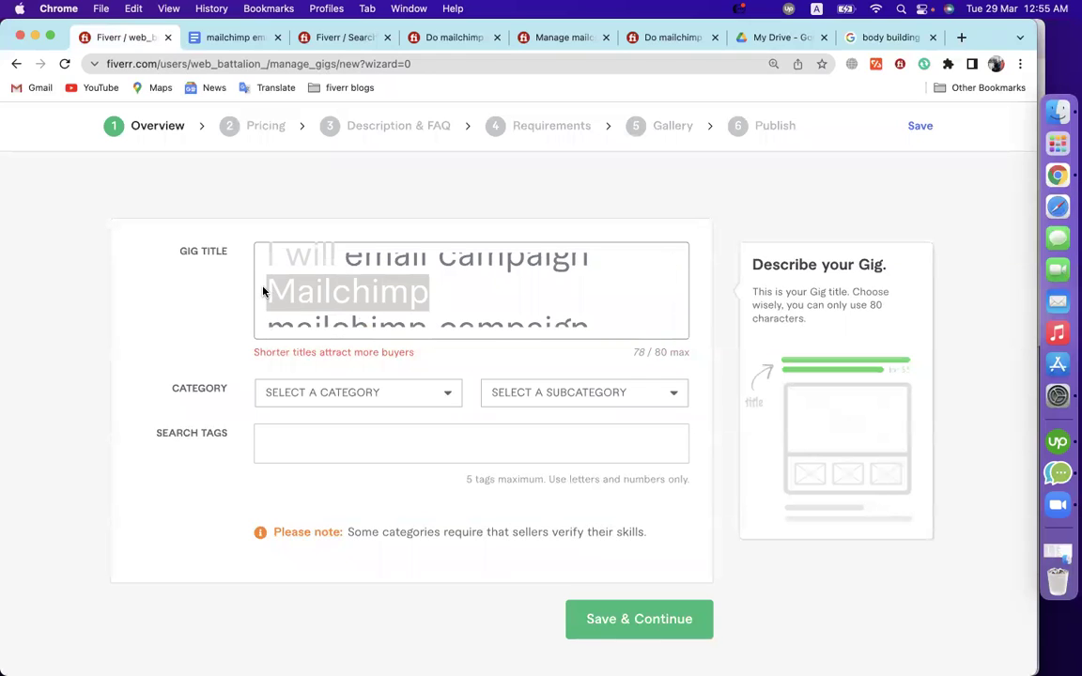
key(BackSpace)
key(BackSpace)
scroll(341, 287, up, 2)
scroll(343, 290, down, 2)
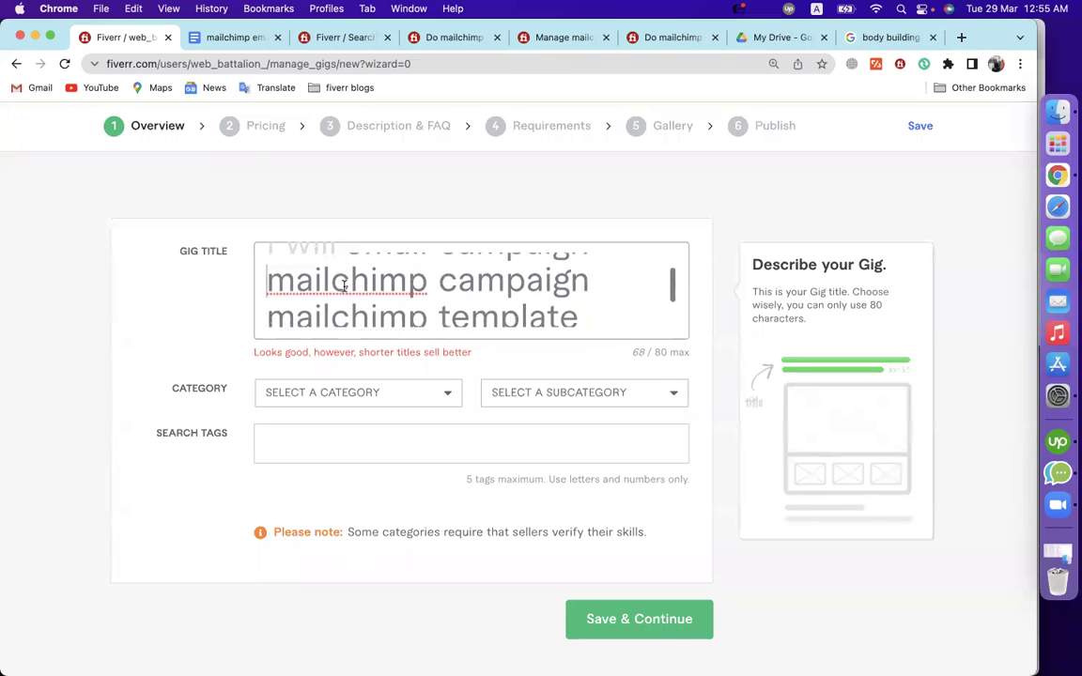
Join "mailchimp campaign" and "mailchimp template" in the gig title with a single space instead of a line break
click(269, 307)
key(BackSpace)
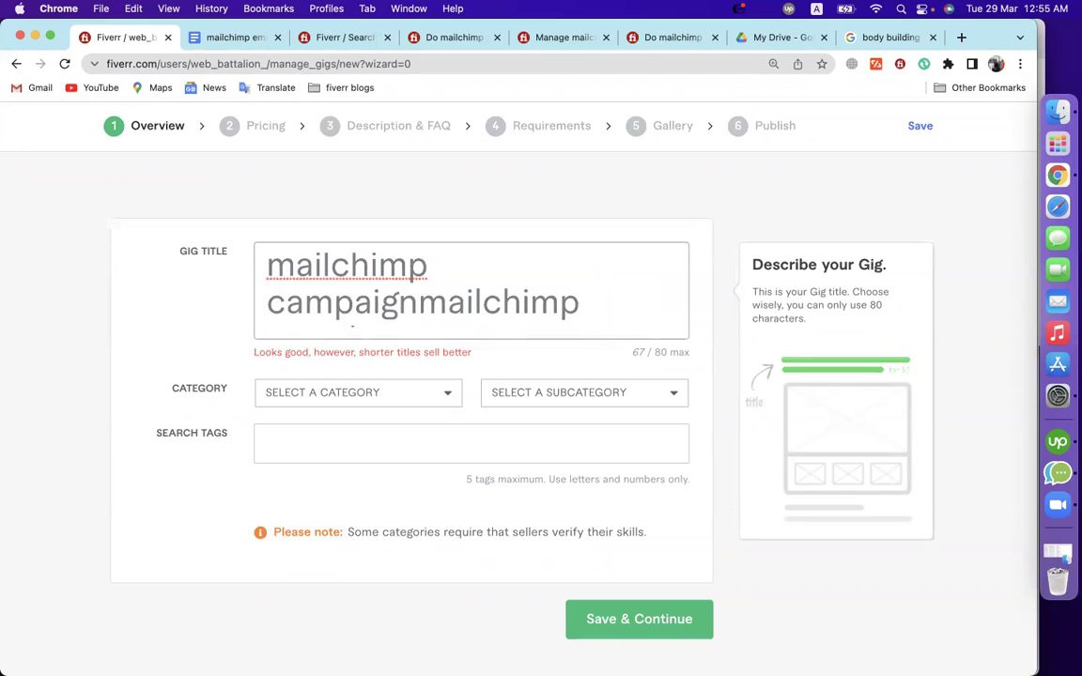
scroll(414, 307, down, 1)
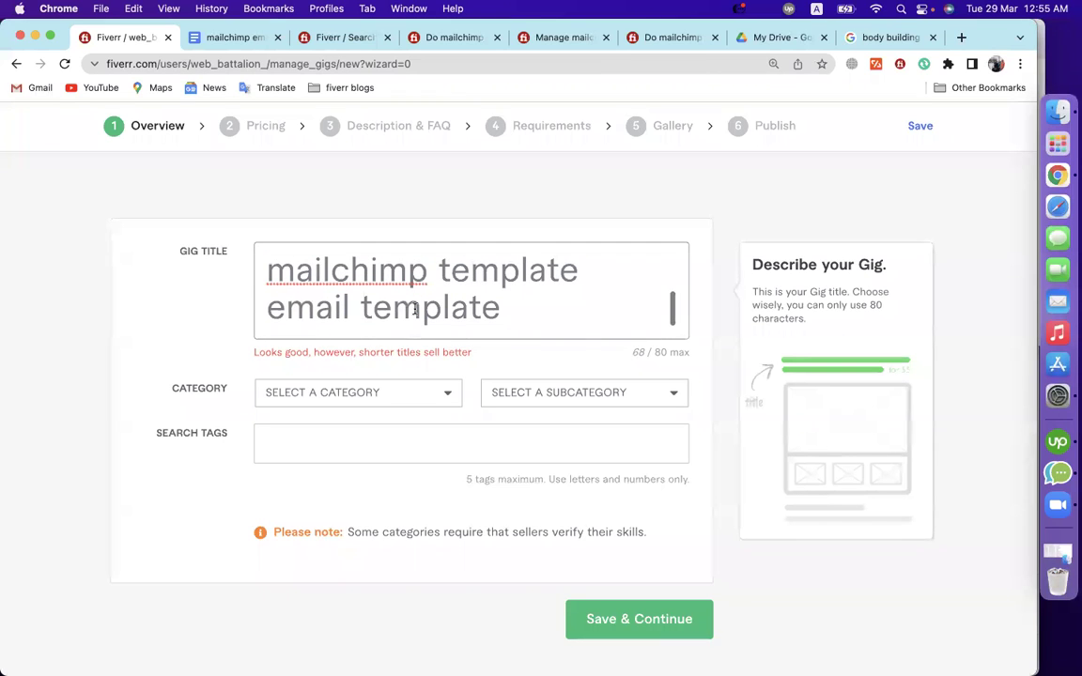
click(506, 305)
scroll(546, 301, up, 2)
scroll(546, 301, down, 2)
Add a "GIG URL :" line below the tags in the document, followed by the keywords copied from the gig title
key(super+a)
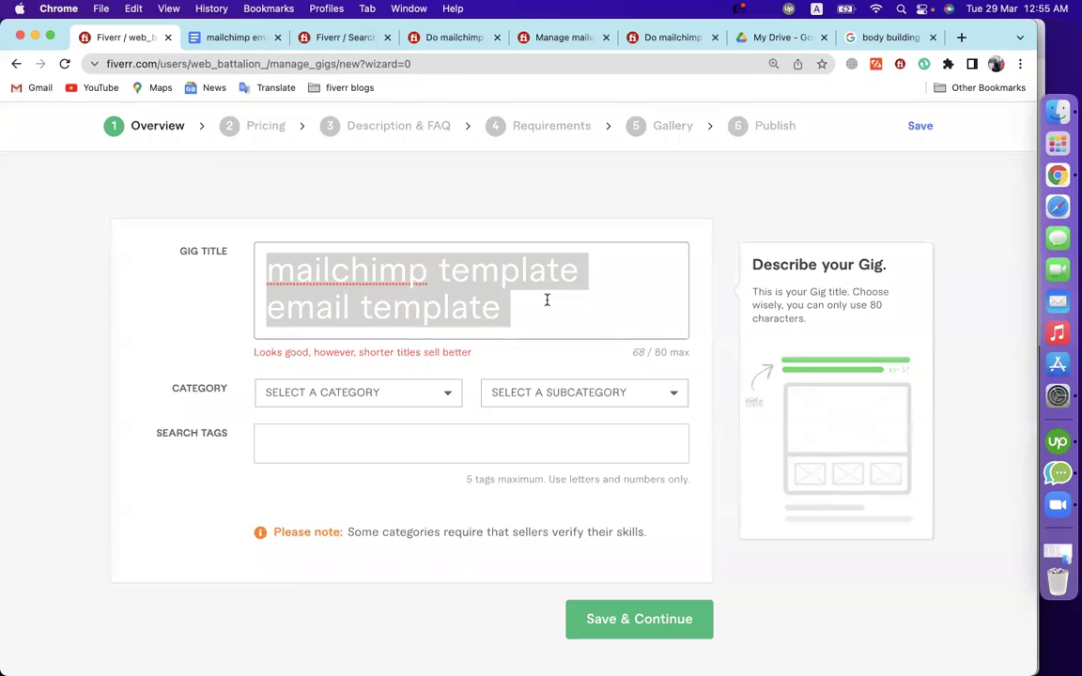
click(235, 37)
click(382, 437)
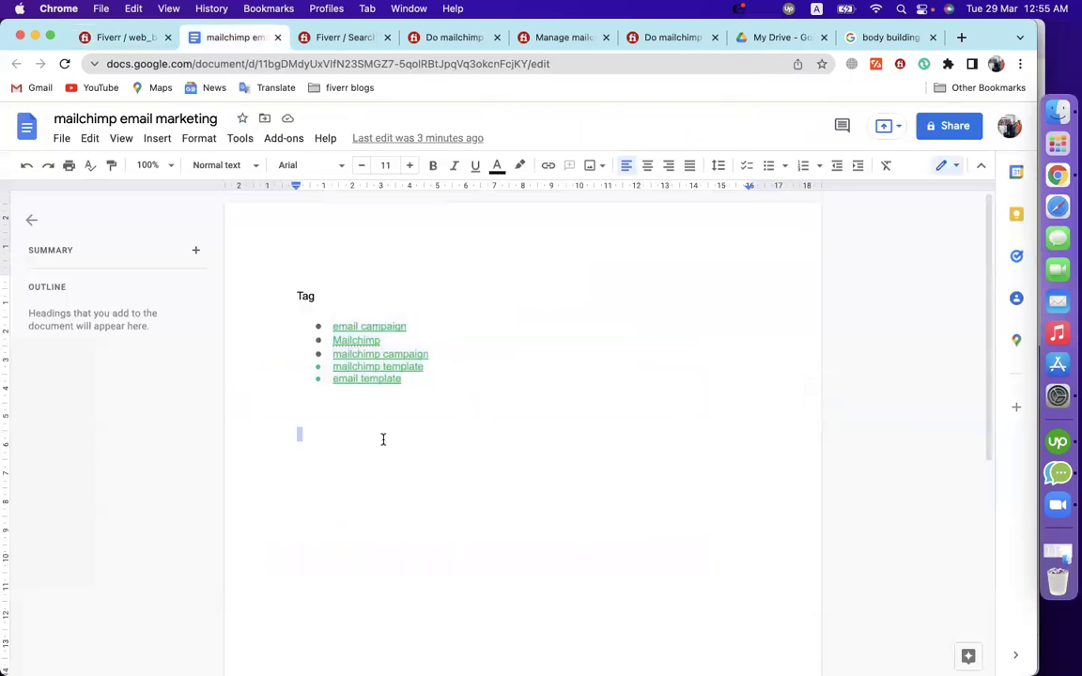
text(GIG UR)
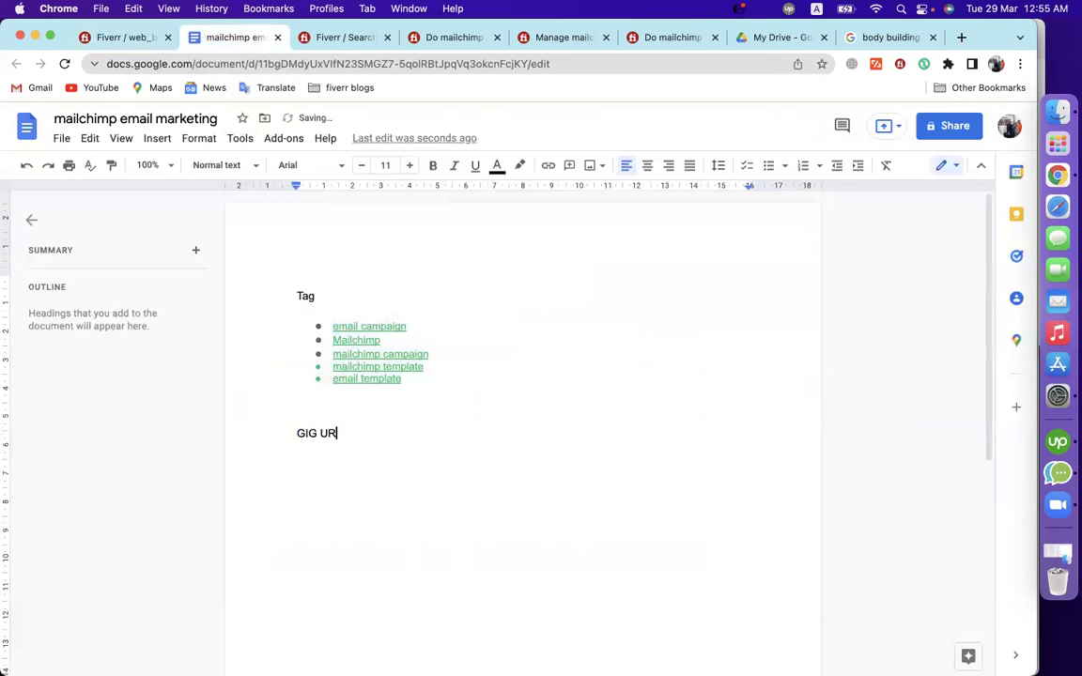
text(L :)
text(email campaign mailchimp campaign mailchimp template email template)
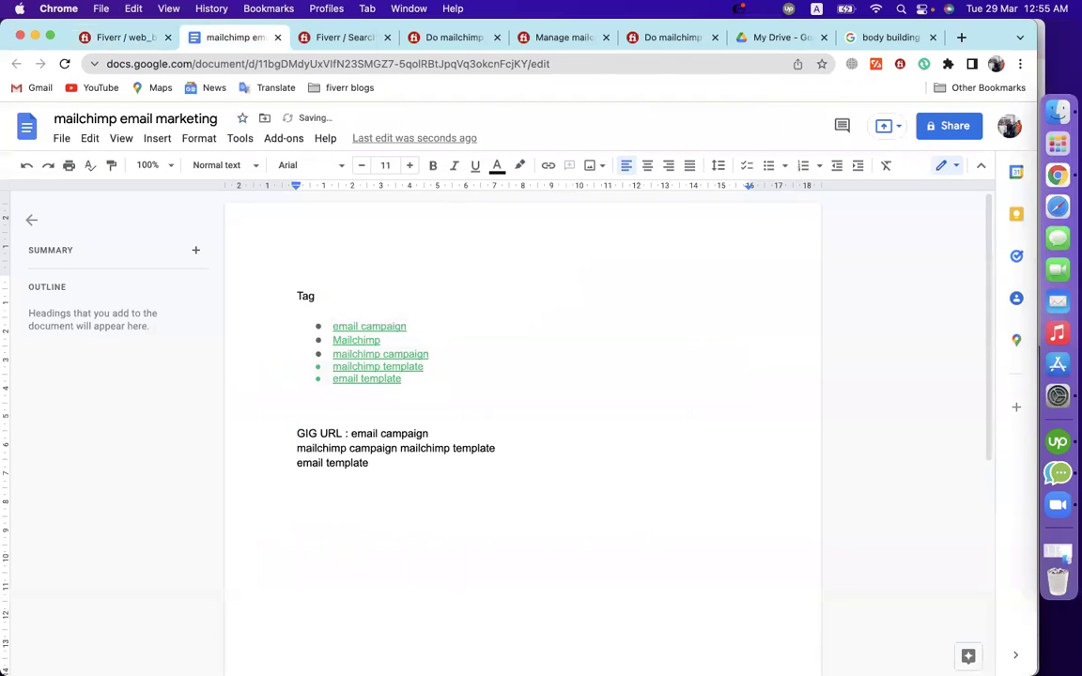
Put the GIG URL keywords on one line, separated by single spaces
click(297, 448)
key(BackSpace)
click(275, 462)
click(277, 451)
key(BackSpace)
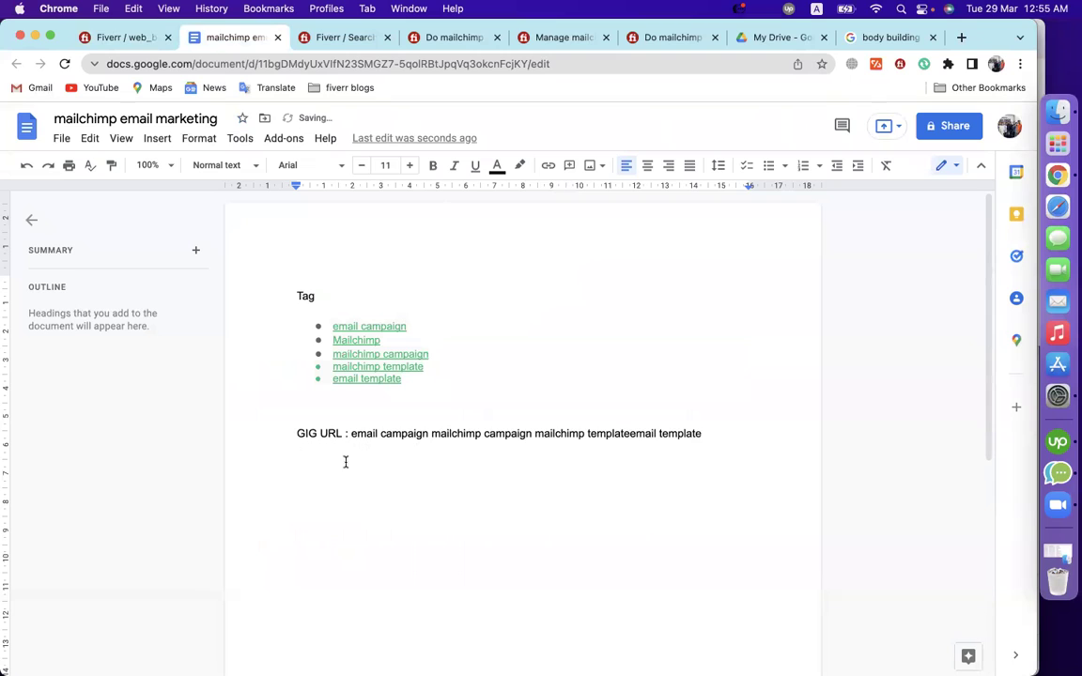
Replace the gig title with "Create" followed by the document's keywords "email campaign mailchimp campaign mailchimp template email template"
drag(351, 434, 704, 434)
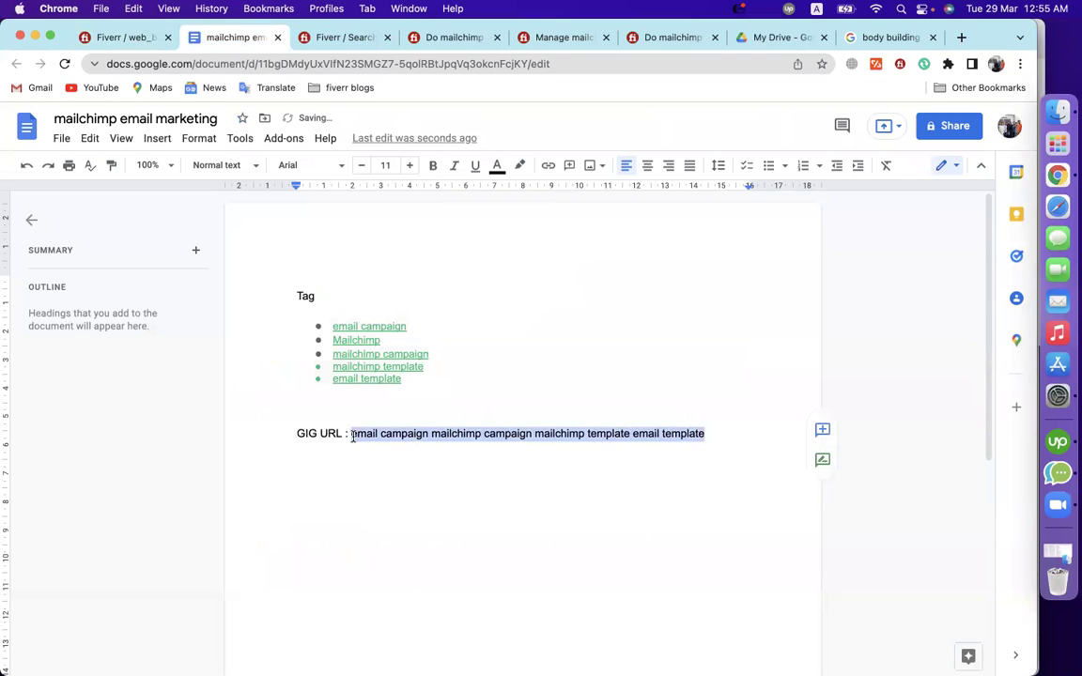
click(131, 42)
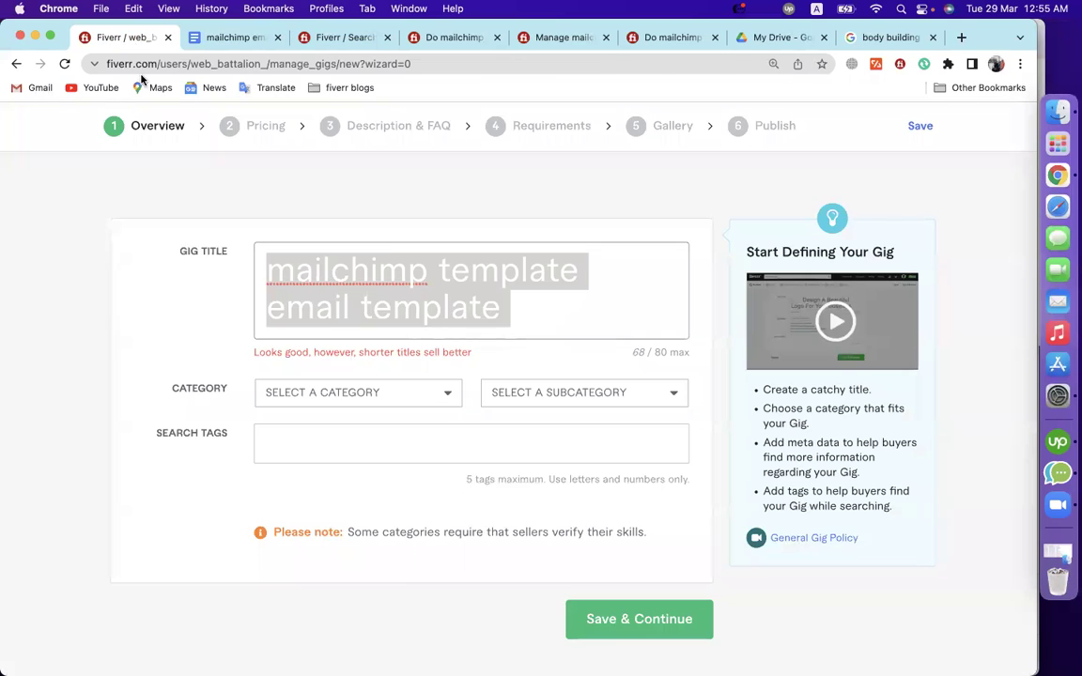
text(Cre)
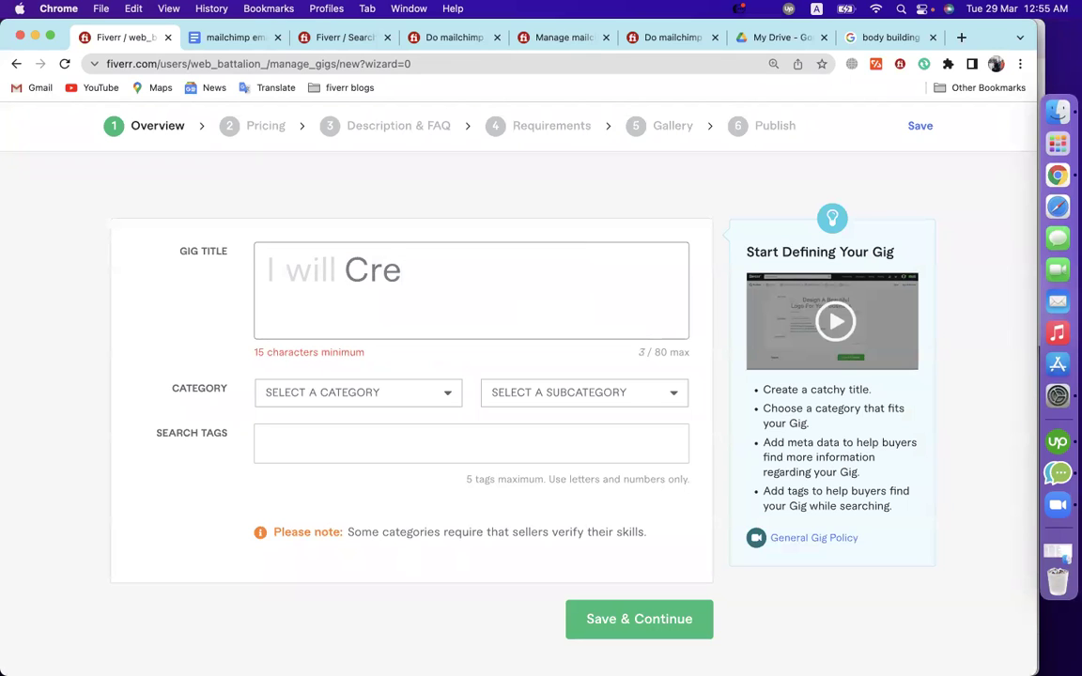
text(ate)
key(super+v)
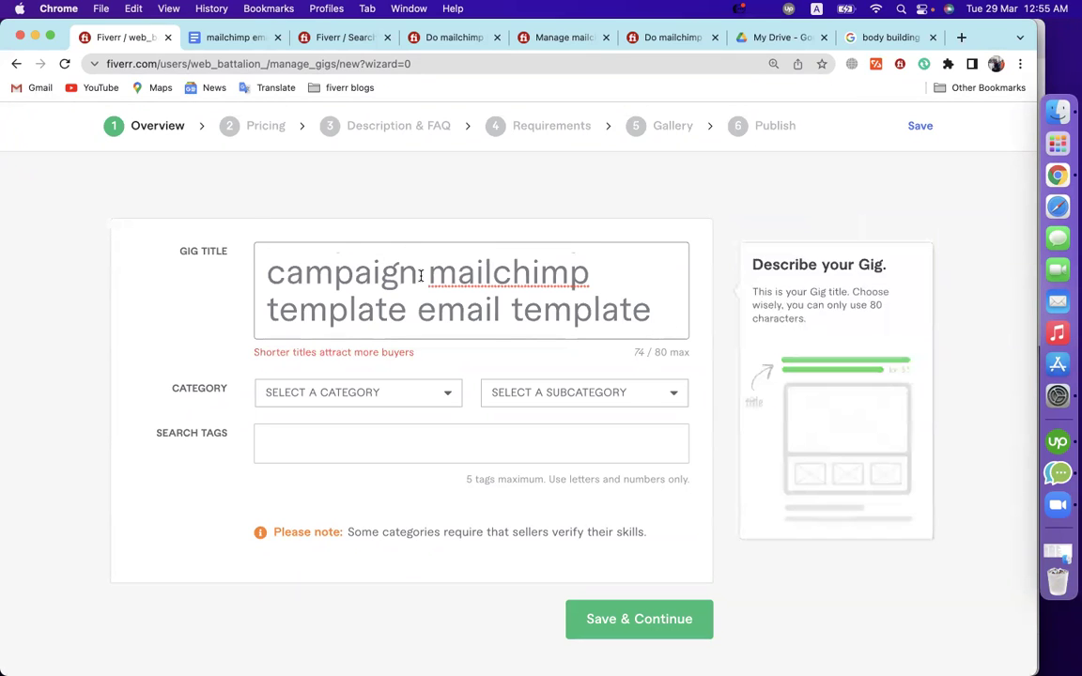
Copy the full gig title over the GIG URL keywords in the document and start a new line below
scroll(421, 274, up, 1)
scroll(420, 274, down, 1)
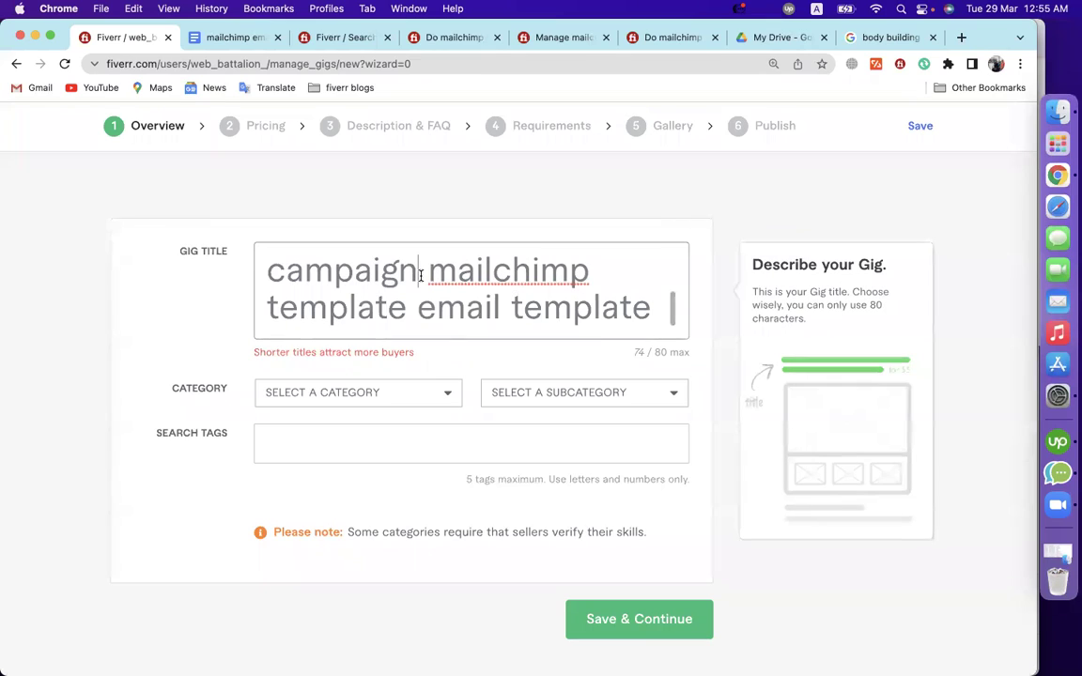
key(super+a)
key(super+c)
click(234, 37)
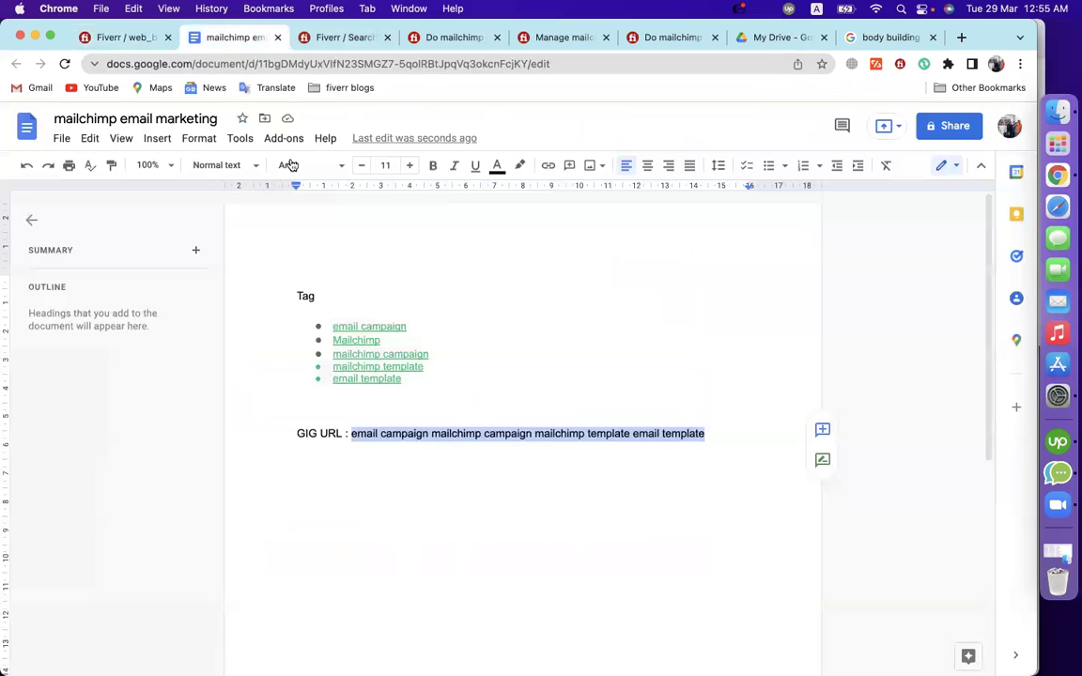
key(super+v)
key(Return)
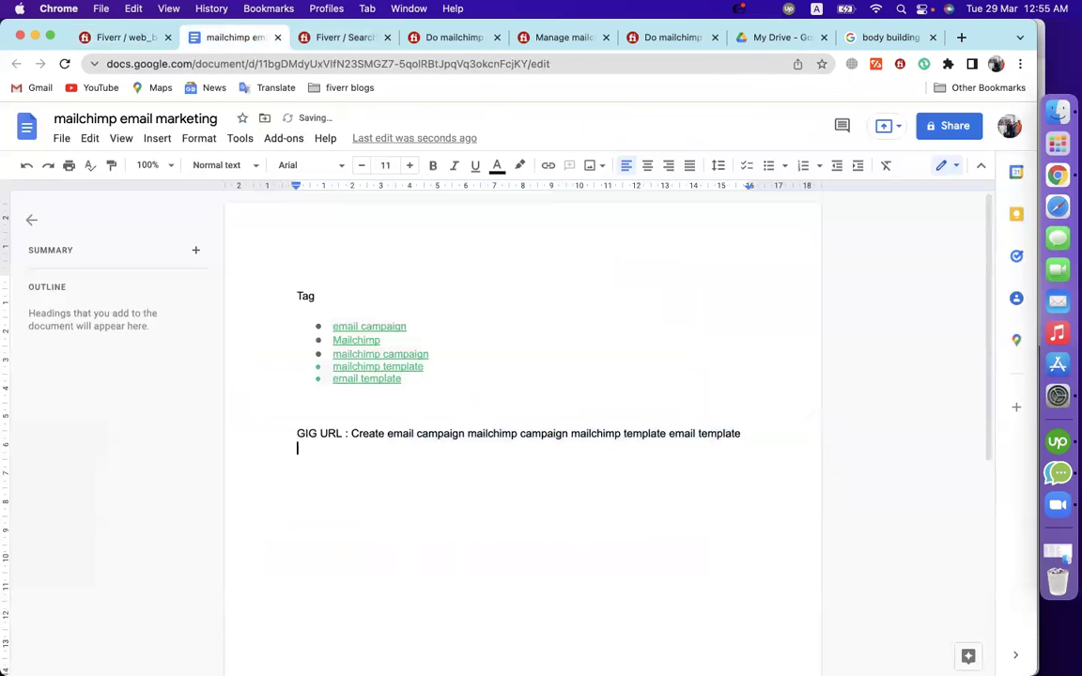
Check the gig title's character count and review the titles and web addresses of the three competitor gigs
click(125, 37)
drag(633, 352, 671, 350)
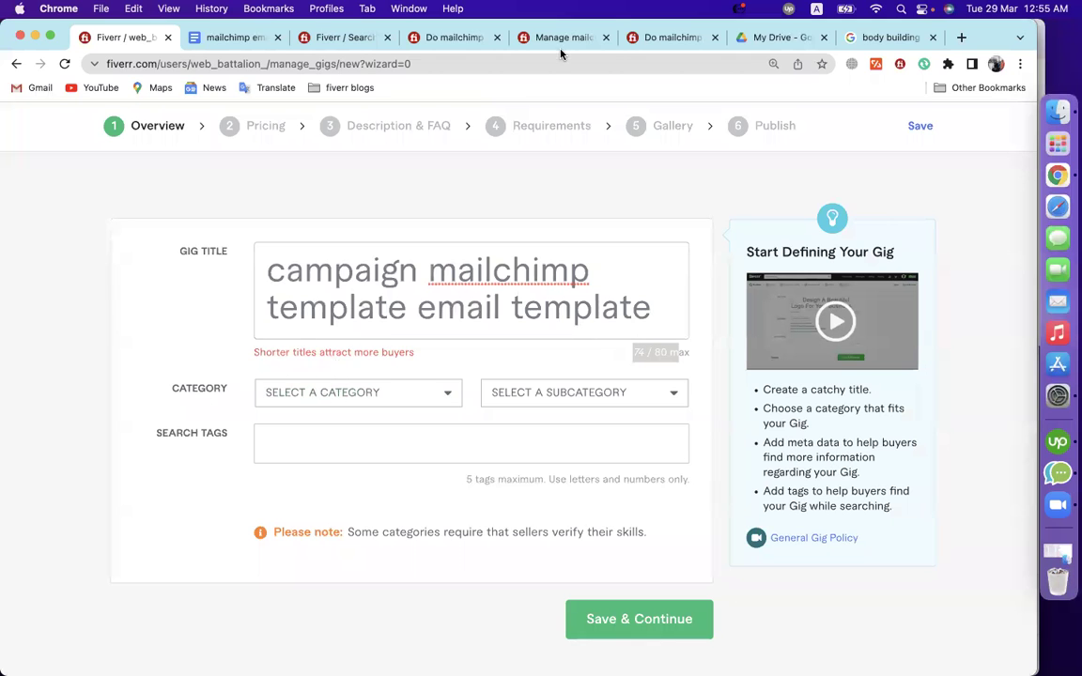
click(440, 37)
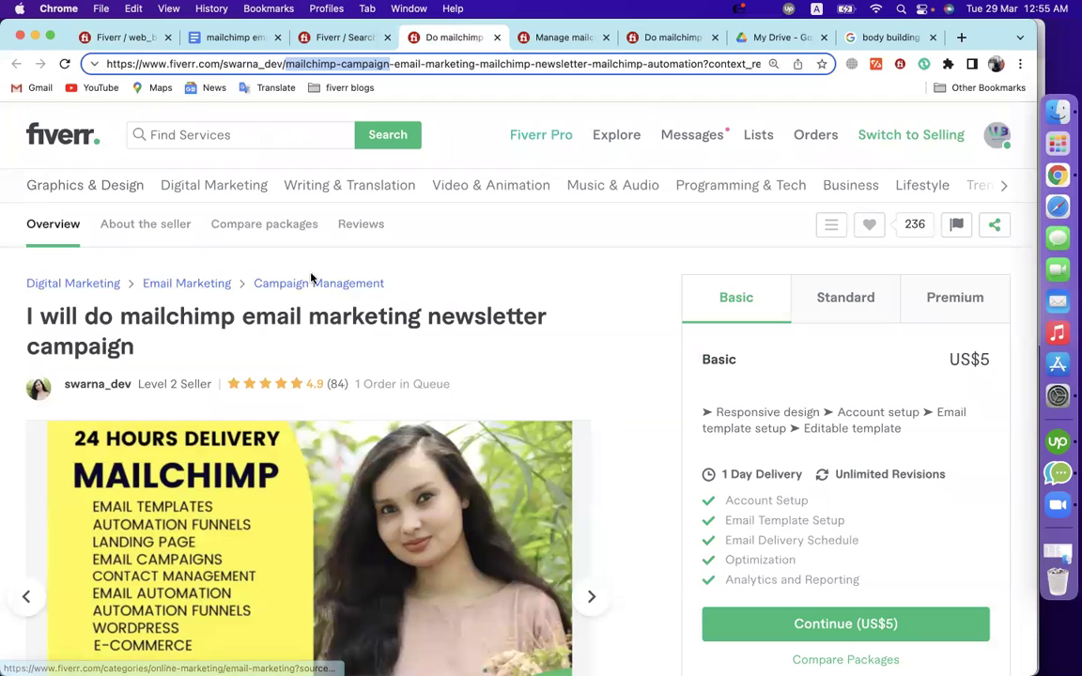
click(530, 38)
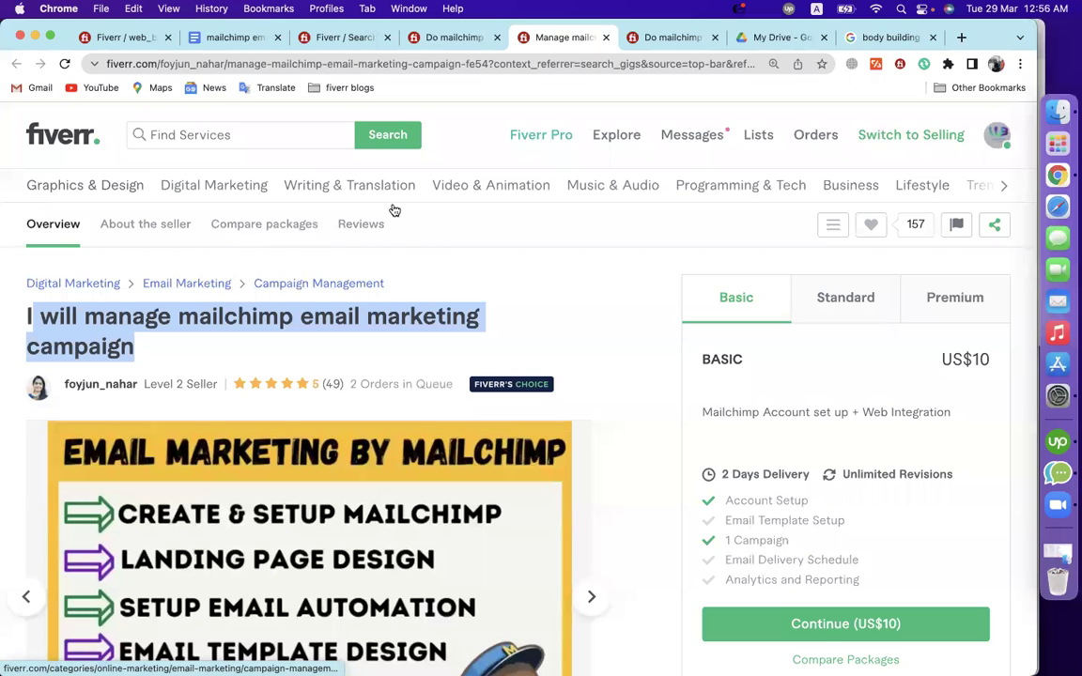
click(662, 38)
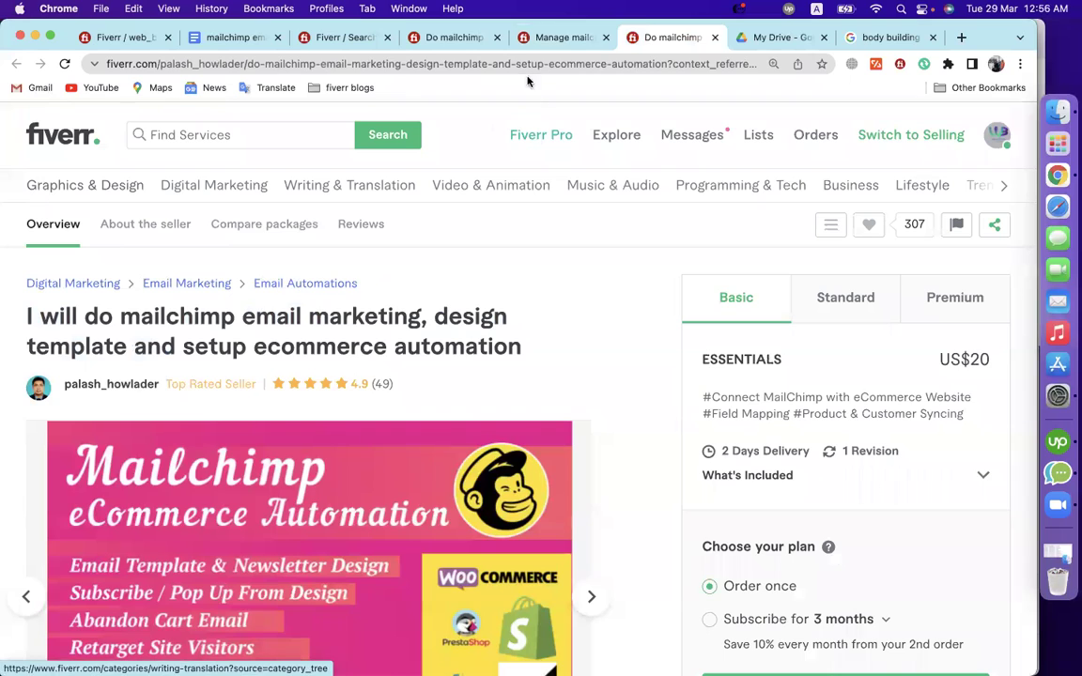
Copy the category path of the "manage mailchimp email marketing campaign" gig into the document below the tags, under the heading "Category"
click(554, 43)
drag(413, 283, 23, 280)
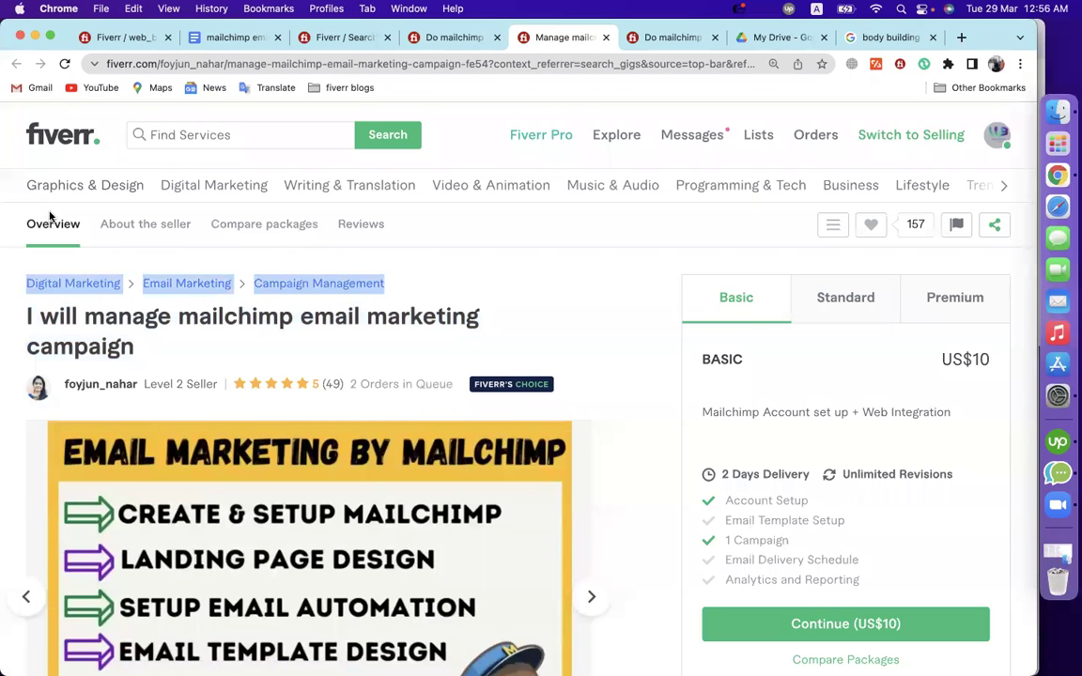
click(239, 37)
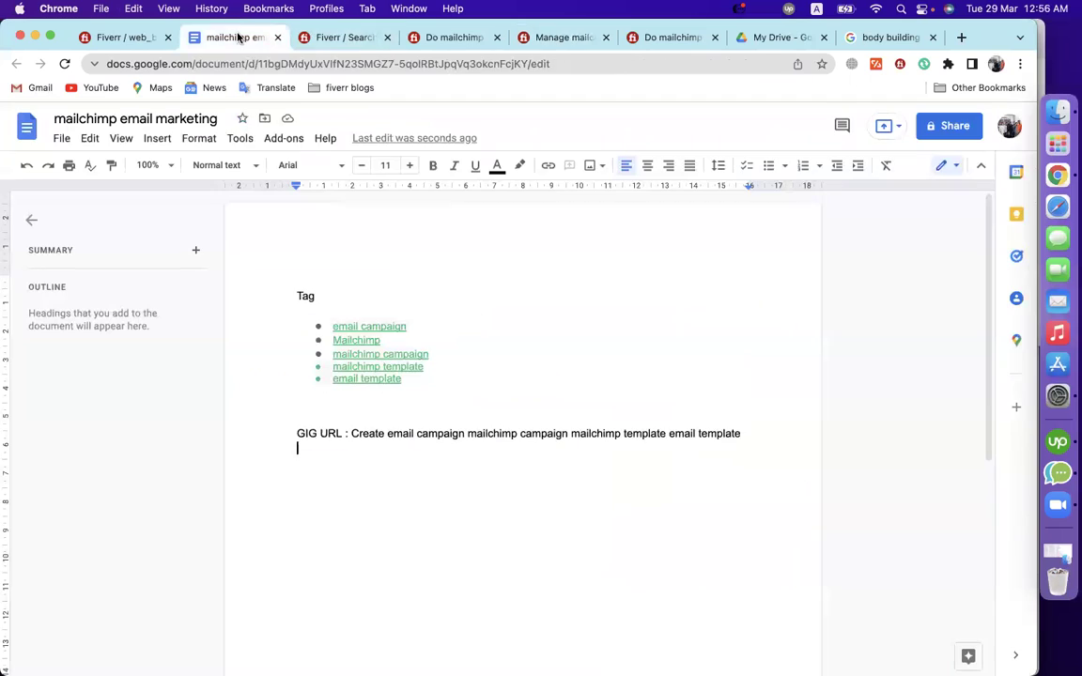
click(374, 410)
key(Return)
key(super+v)
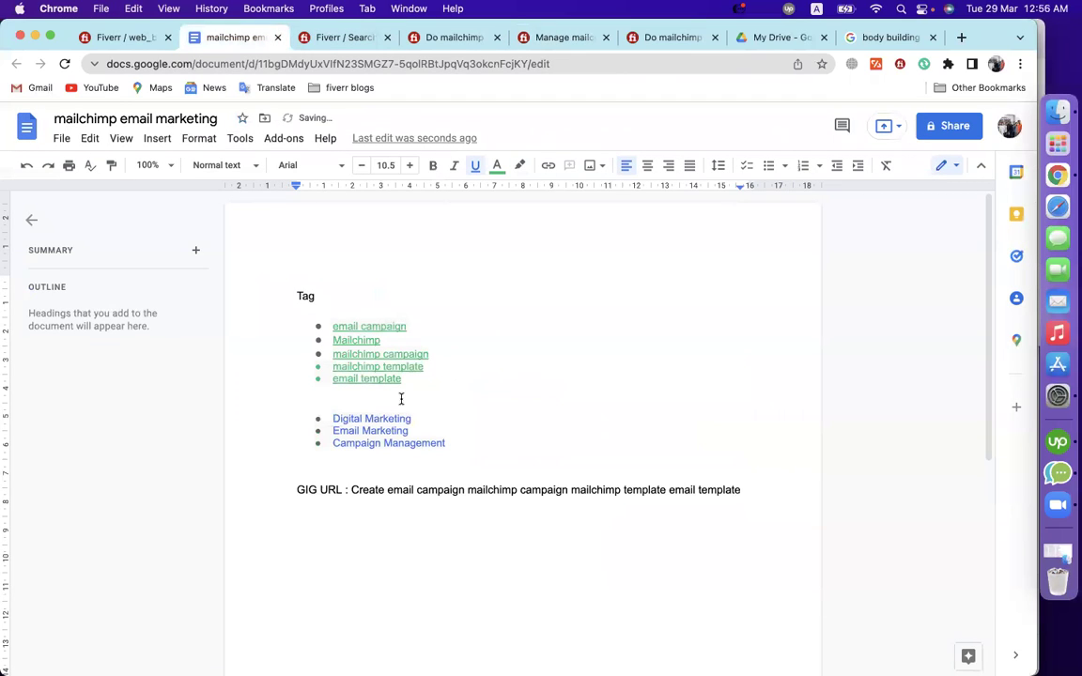
key(Return)
text(Catego)
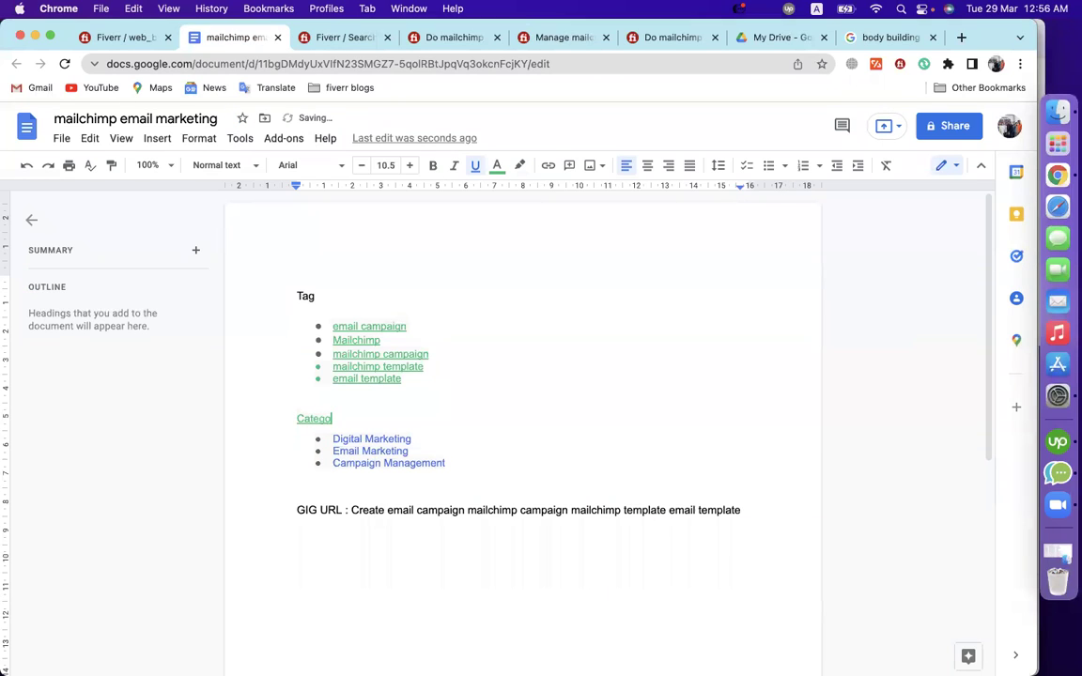
Review the three category levels listed under the Category heading in the document
click(330, 440)
drag(330, 440, 453, 442)
key(Right)
key(Down)
key(super+shift+Left)
key(Right)
key(Down)
key(super+shift+Left)
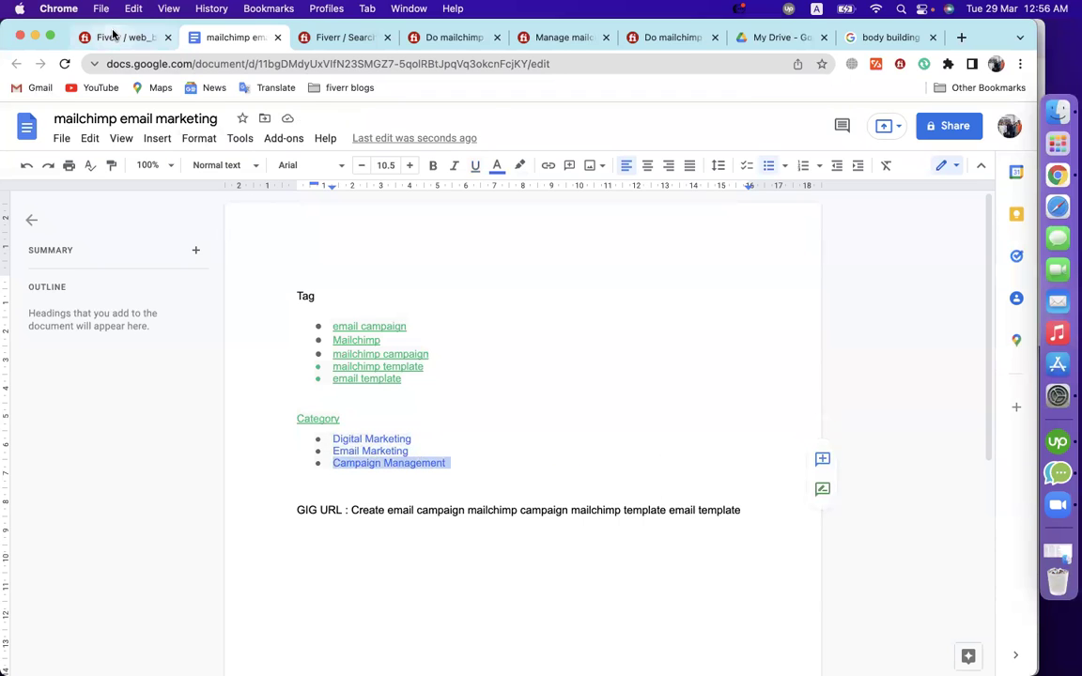
Set the new gig's category to Digital Marketing, subcategory to Email Marketing and service type to Campaign Management
click(141, 38)
click(295, 398)
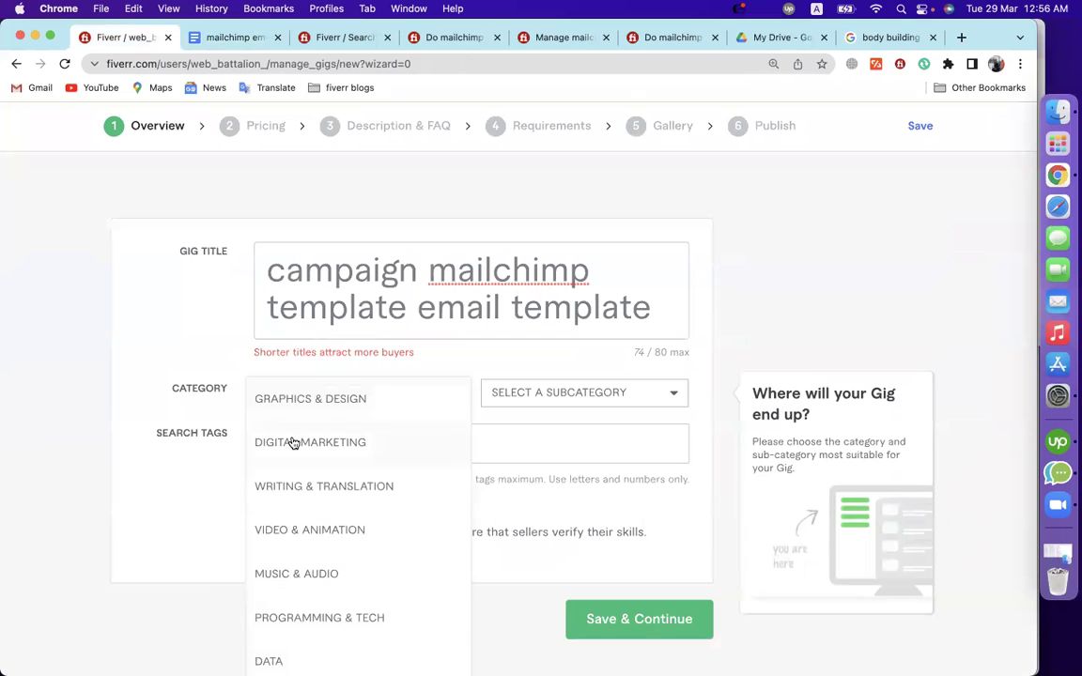
click(291, 441)
click(541, 394)
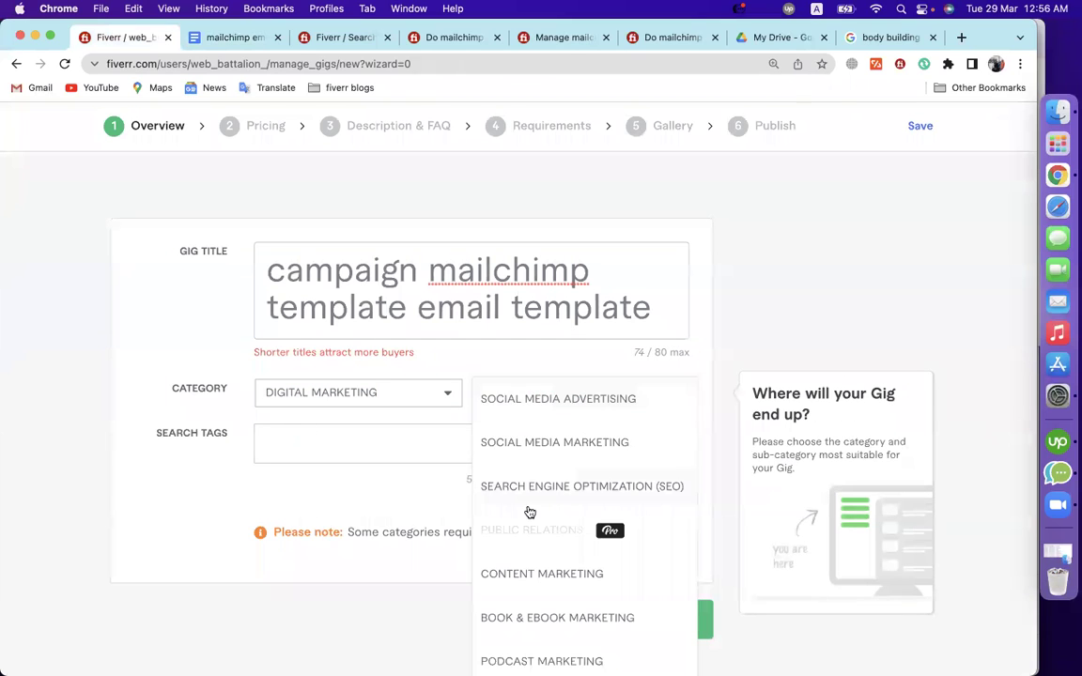
scroll(528, 511, down, 5)
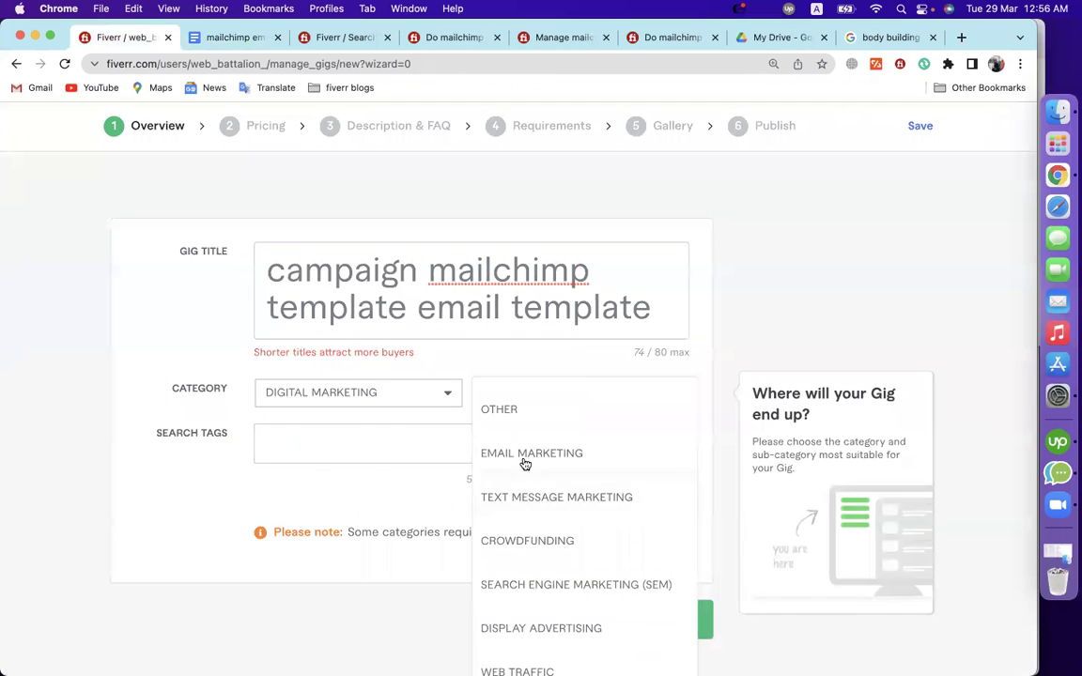
click(492, 458)
click(362, 445)
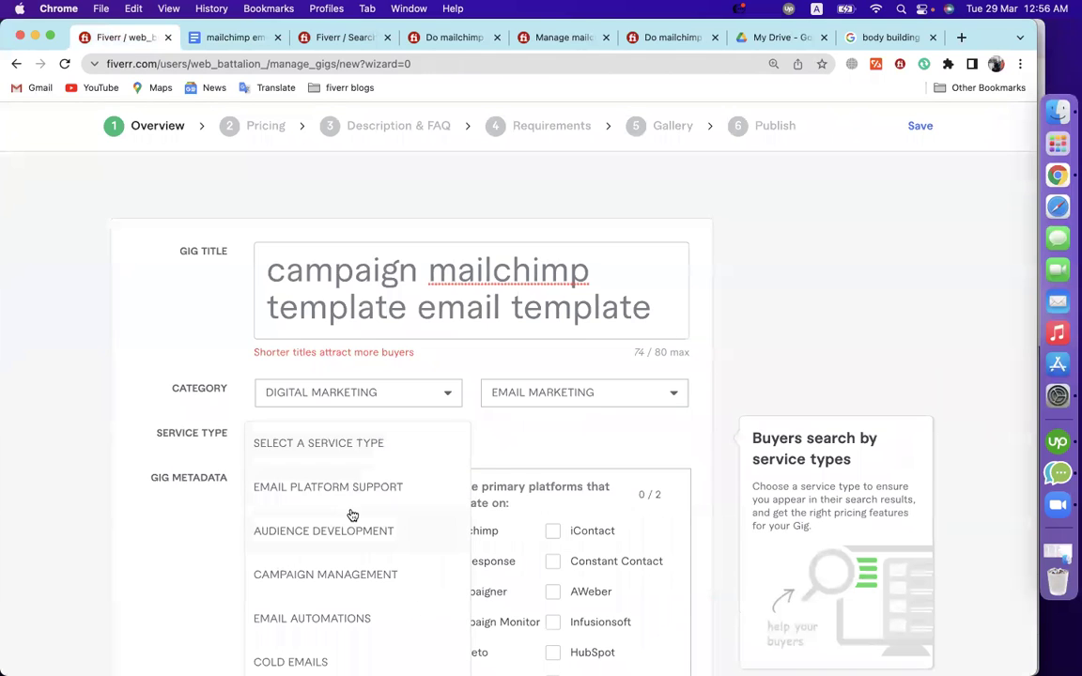
scroll(352, 515, down, 6)
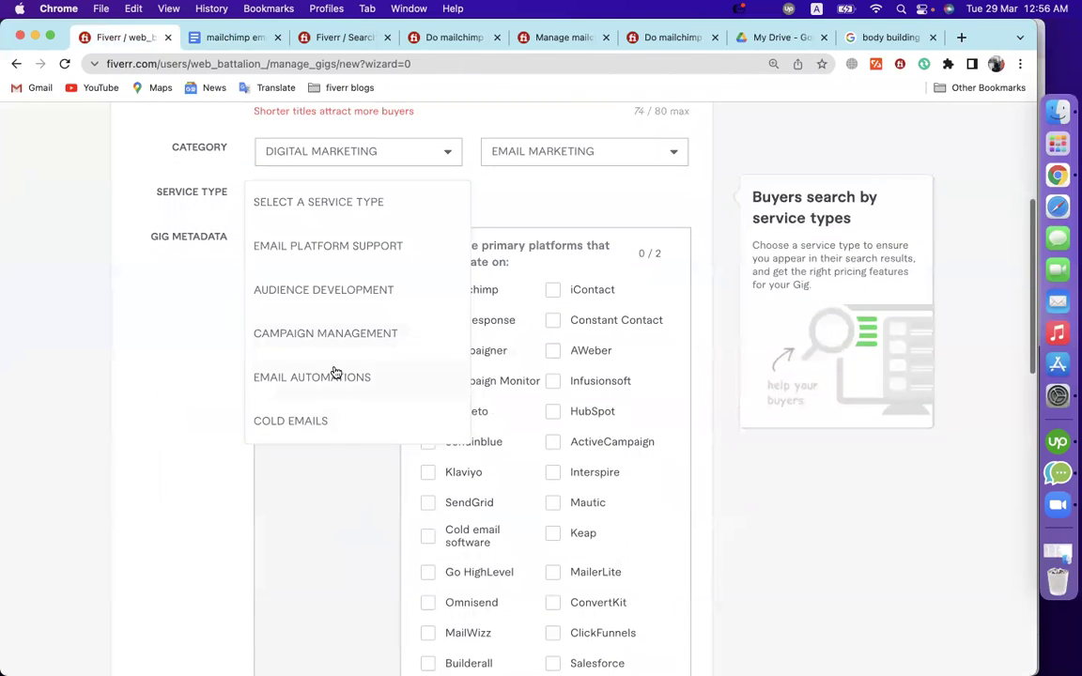
click(328, 338)
scroll(197, 382, up, 2)
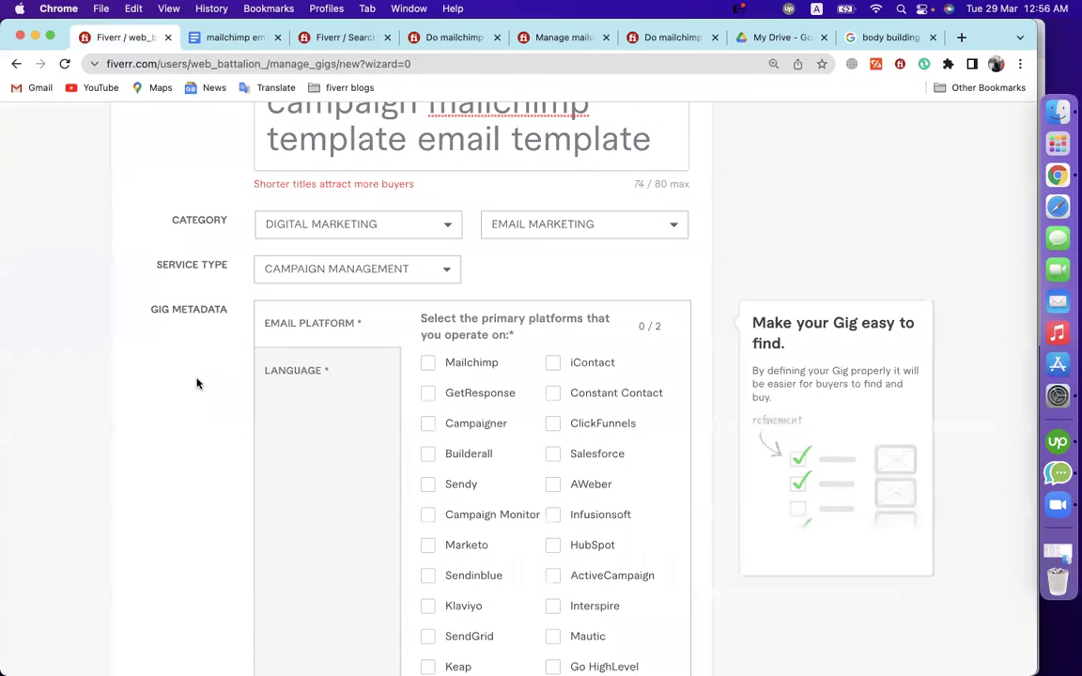
Choose Mailchimp as the only email platform in the gig metadata
scroll(367, 385, down, 2)
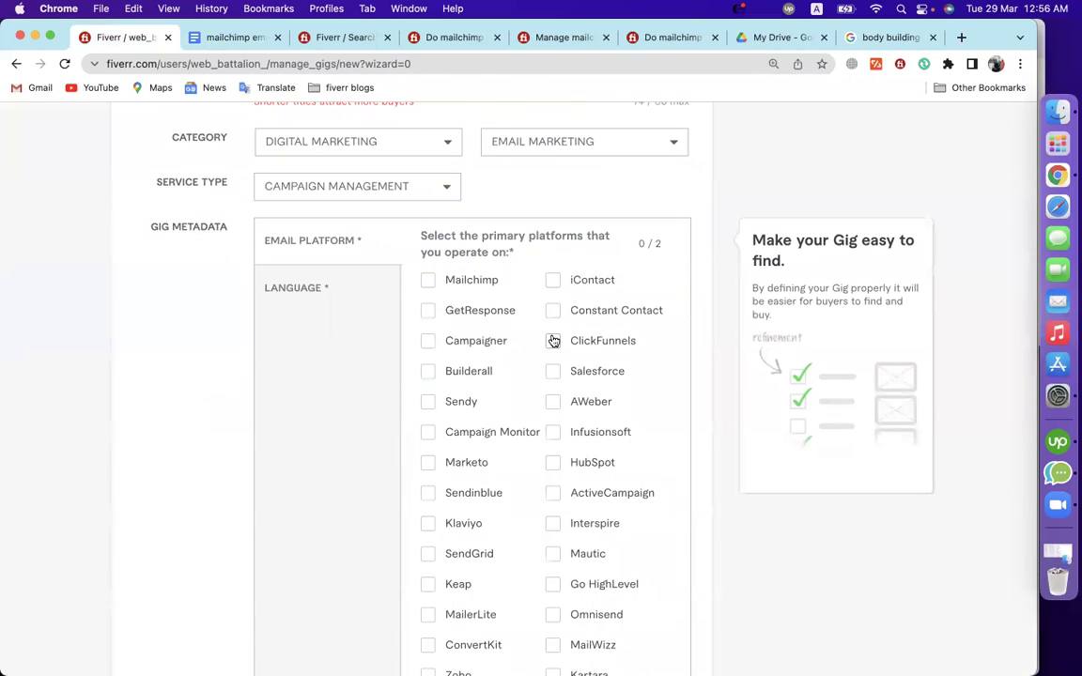
click(468, 281)
scroll(587, 401, down, 1)
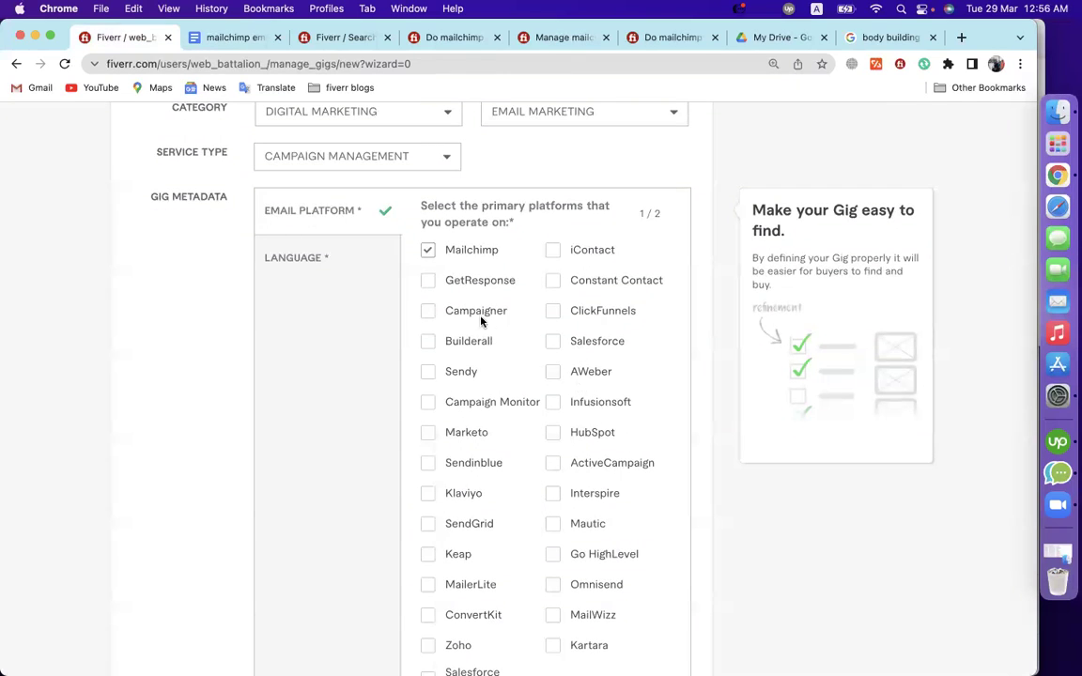
click(471, 282)
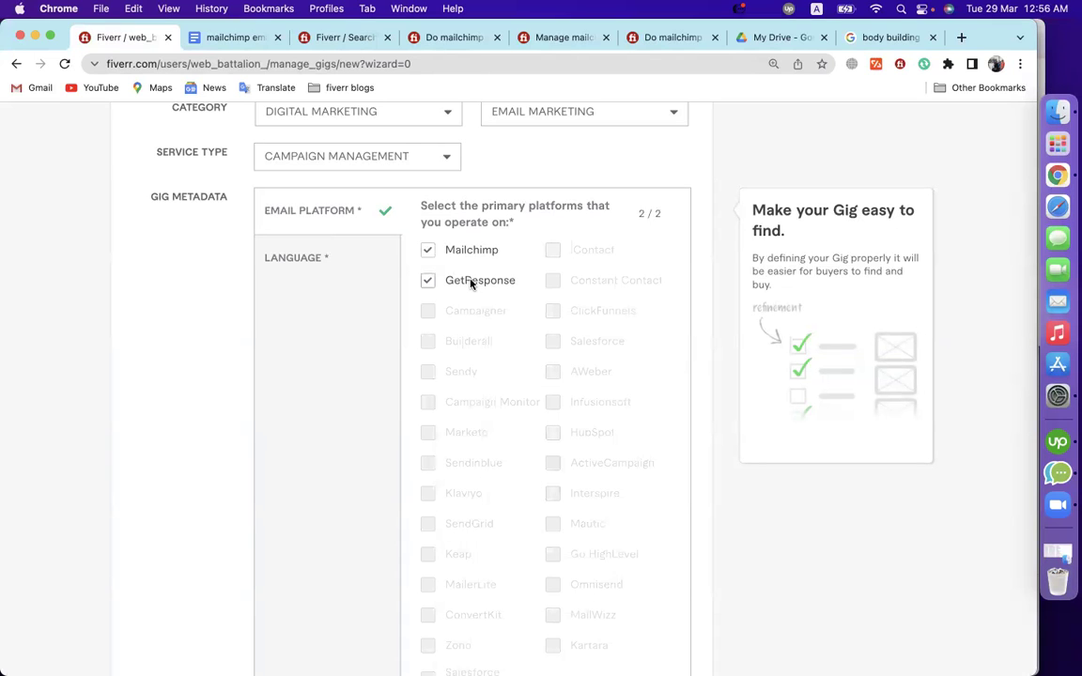
click(471, 281)
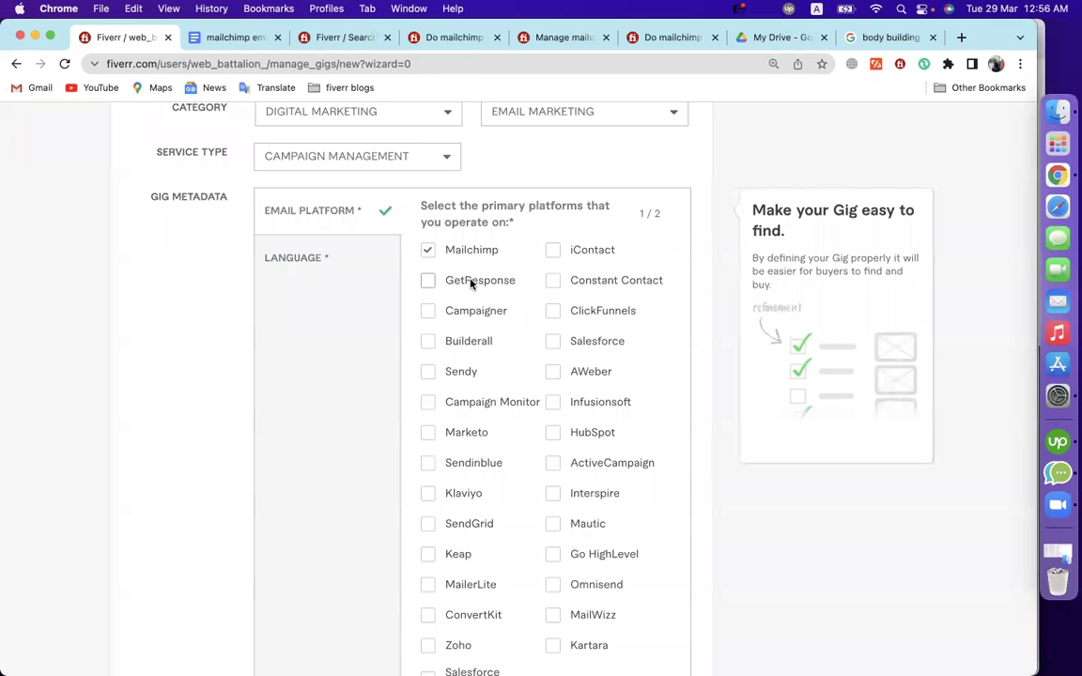
Select Albanian, Bengali, Bulgarian, Arabic, Czech and Chinese (traditional) as working languages in the gig metadata
click(320, 271)
click(463, 233)
click(458, 266)
click(457, 295)
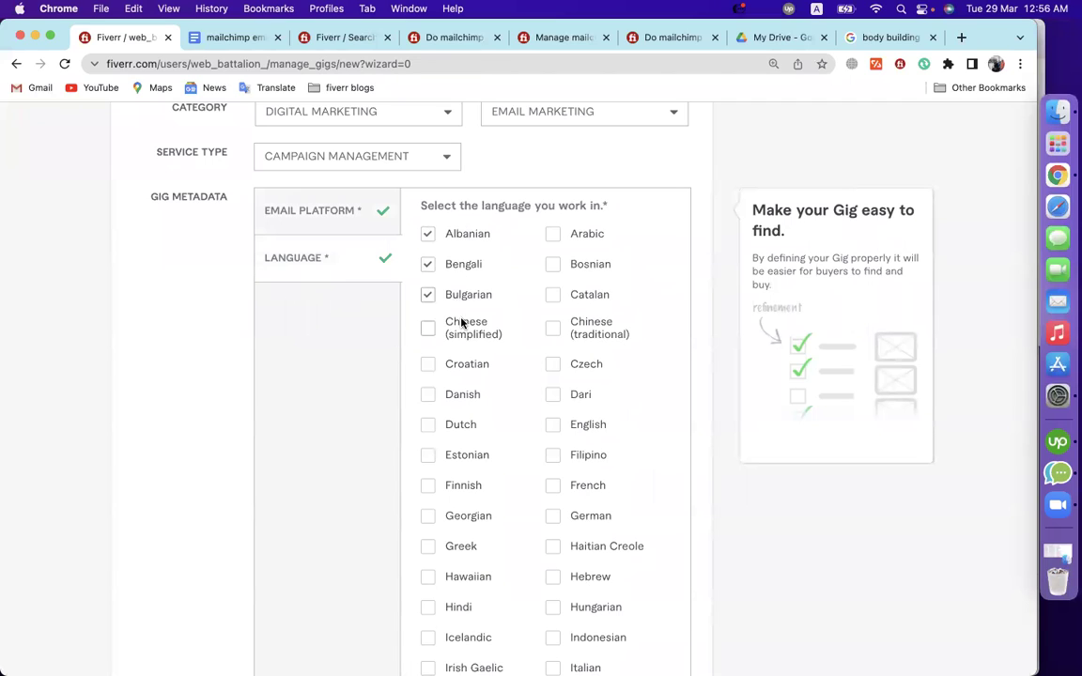
click(580, 235)
click(576, 364)
click(553, 329)
Copy "email campaign" from the document's tag list and add it as the gig's first search tag
scroll(483, 458, down, 10)
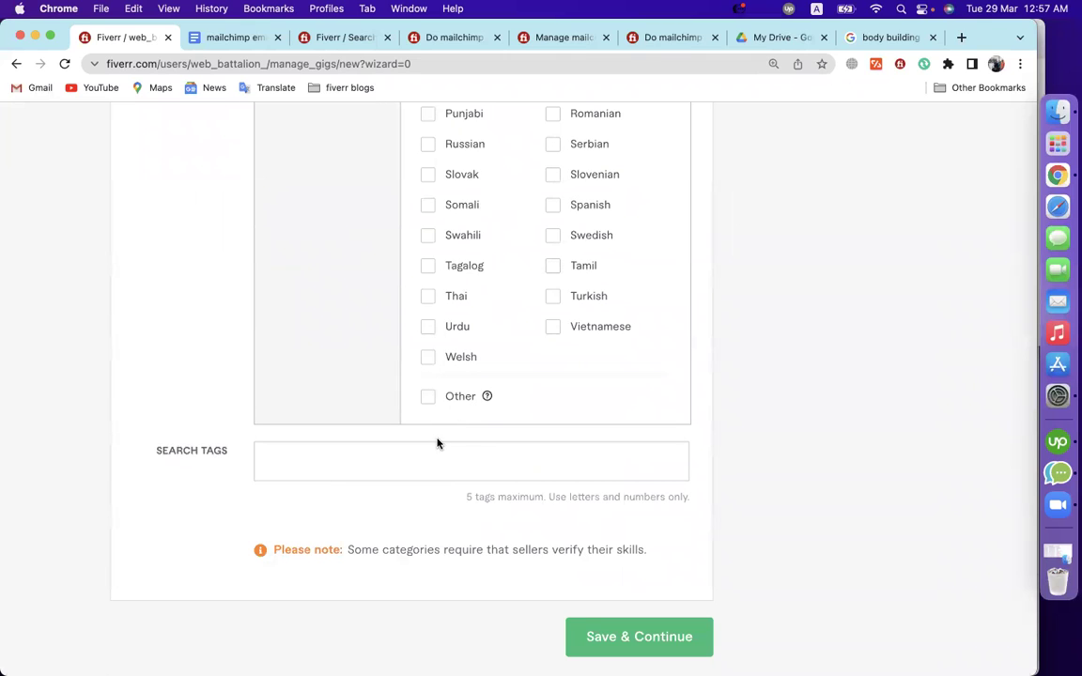
click(250, 40)
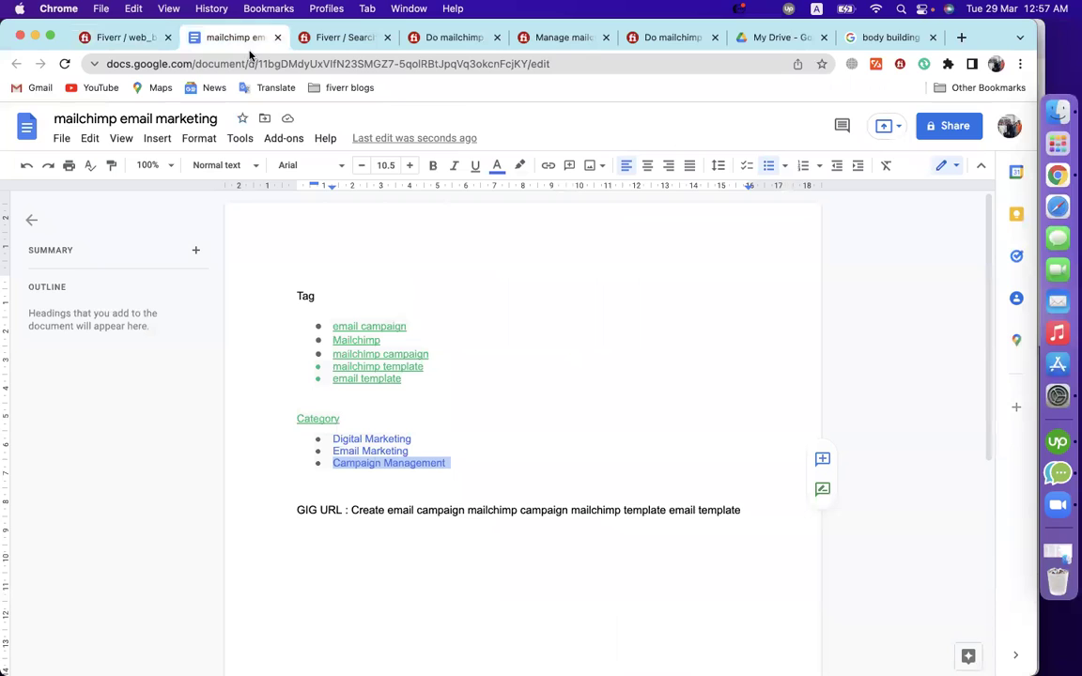
click(328, 328)
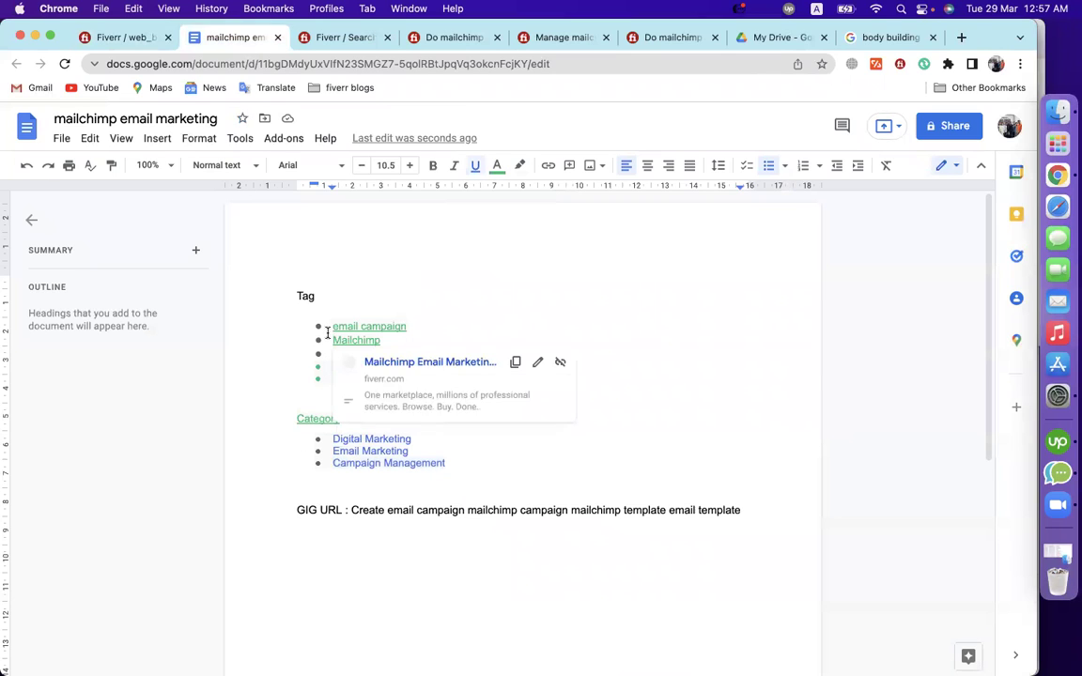
drag(332, 325, 407, 326)
key(super+c)
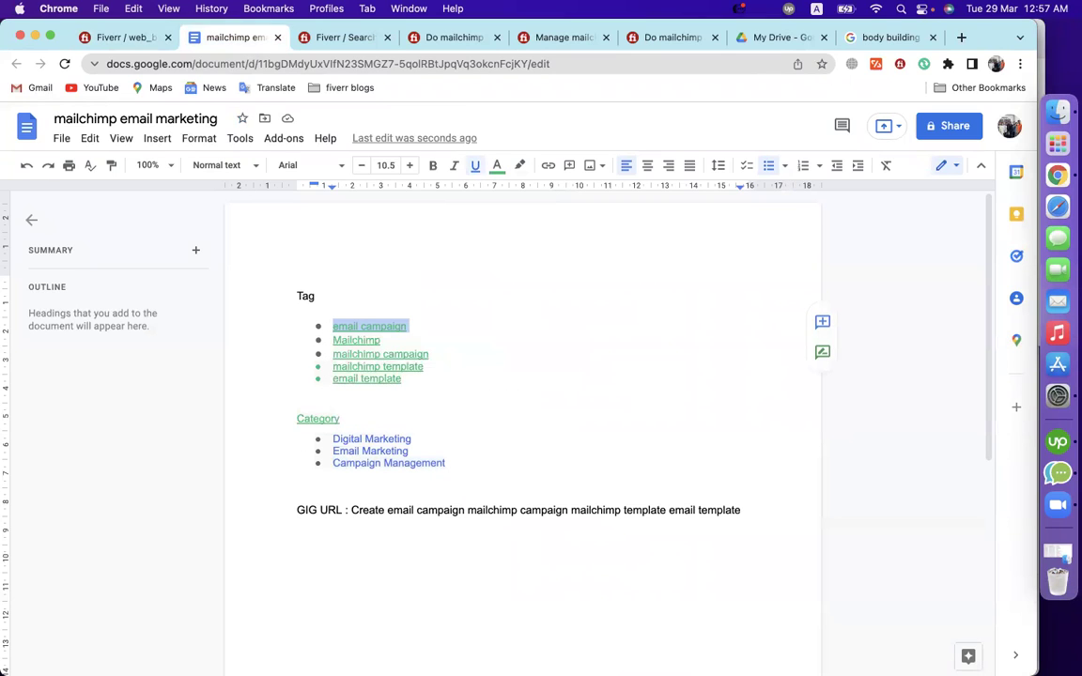
click(140, 38)
key(super+v)
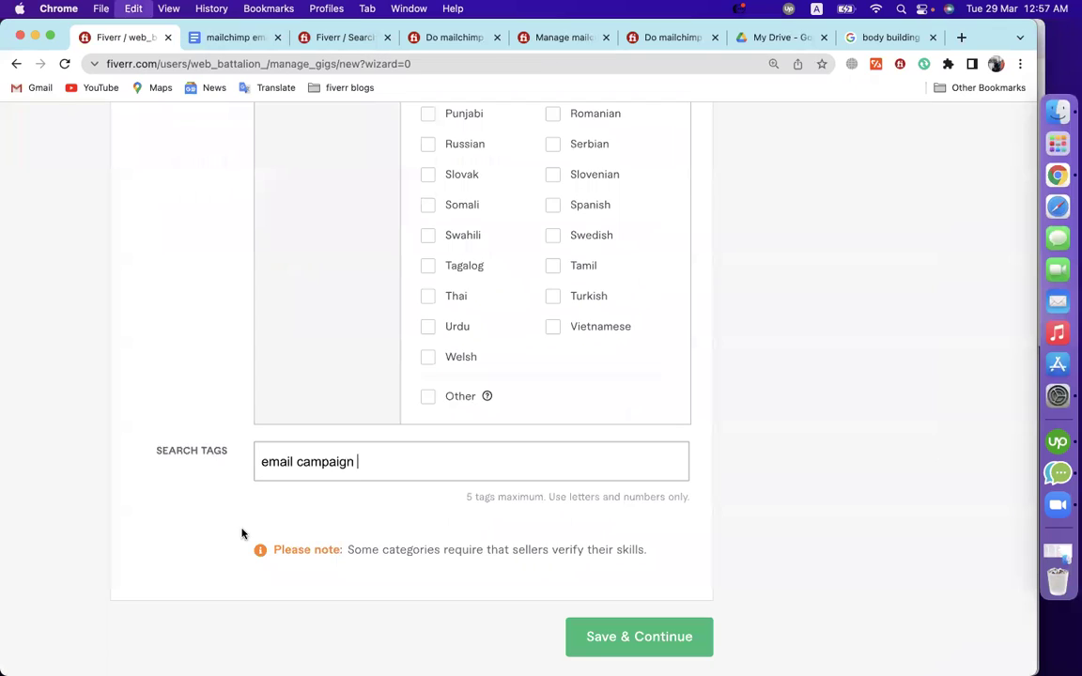
key(BackSpace)
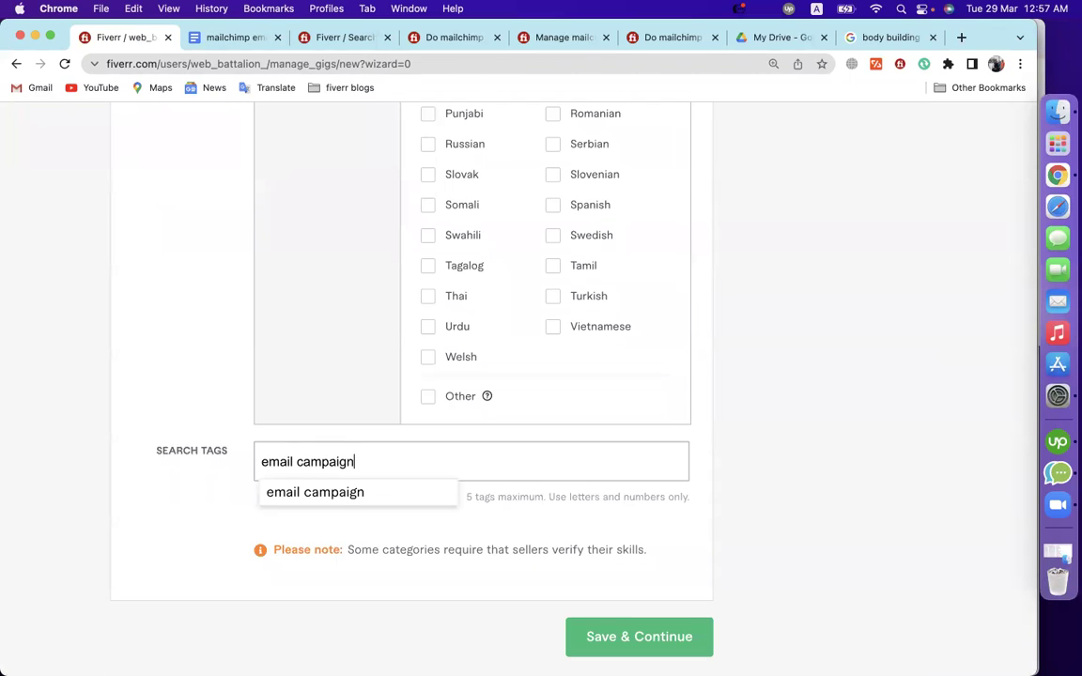
key(Return)
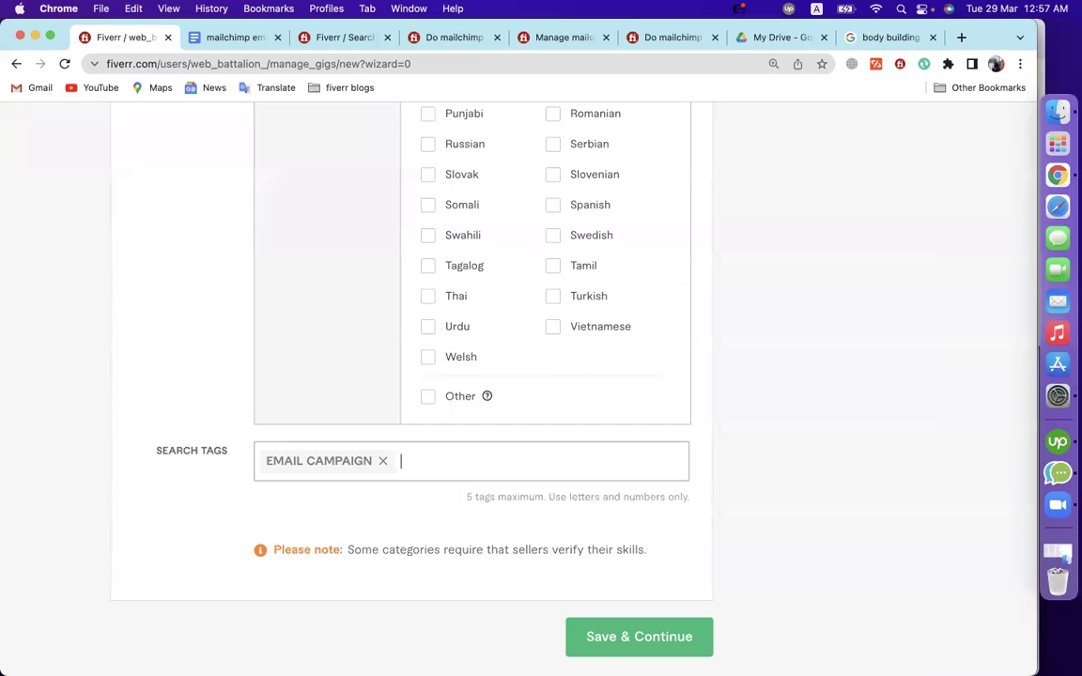
Compare the "Mailchimp" and "mailchimp campaign" entries with the other tags in the document
click(231, 39)
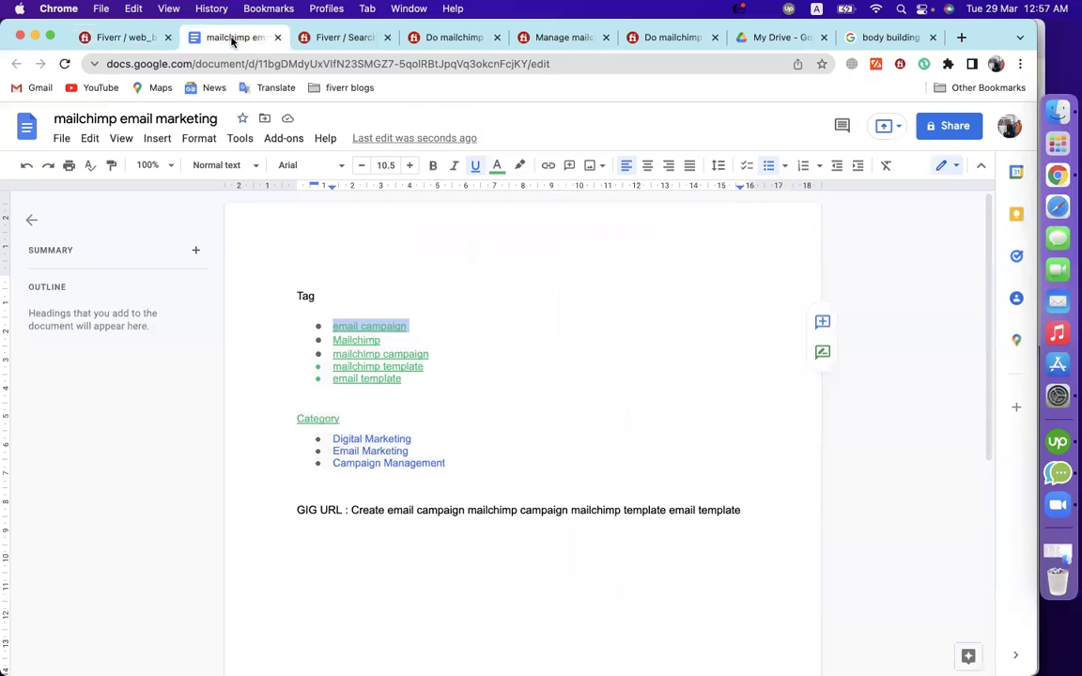
double_click(344, 341)
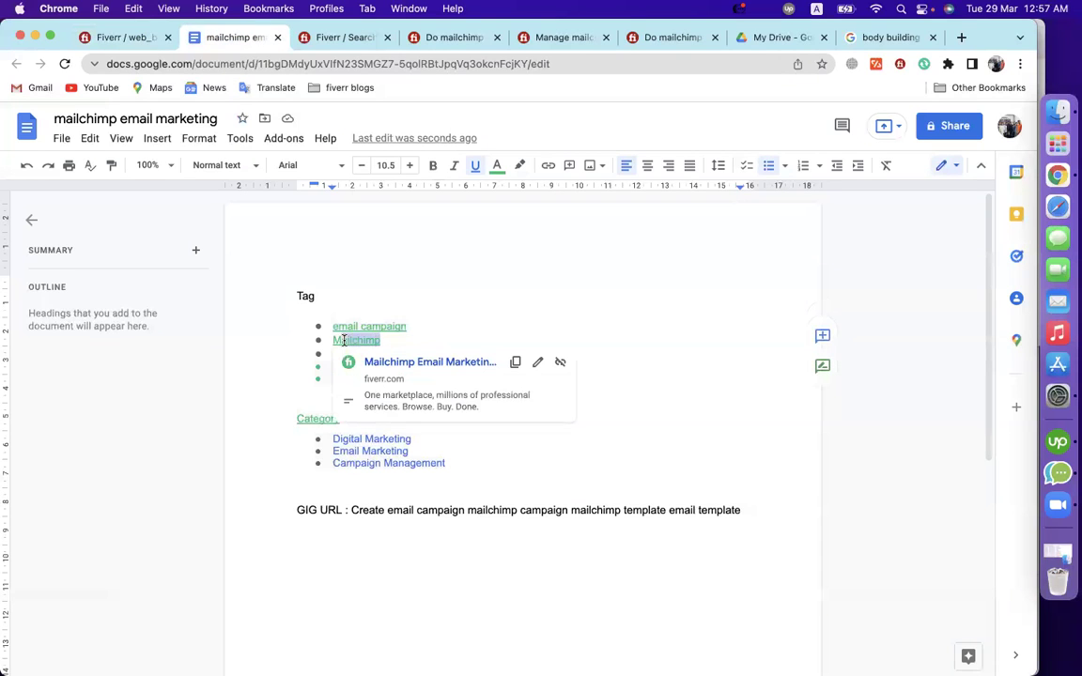
click(369, 302)
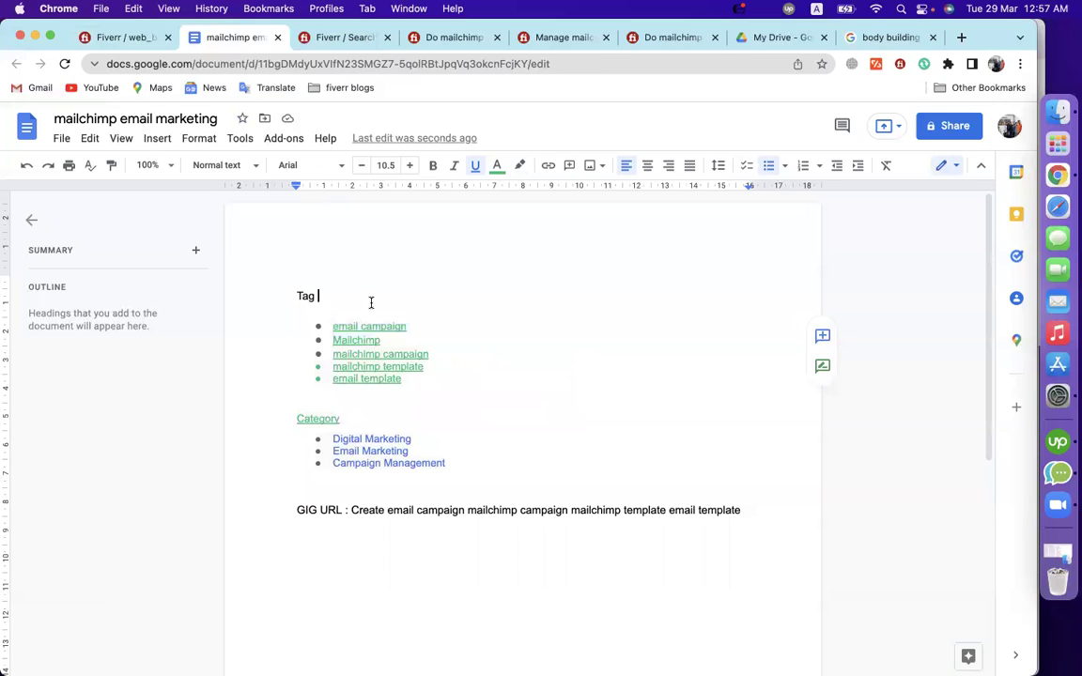
click(335, 353)
drag(350, 348, 429, 353)
click(440, 322)
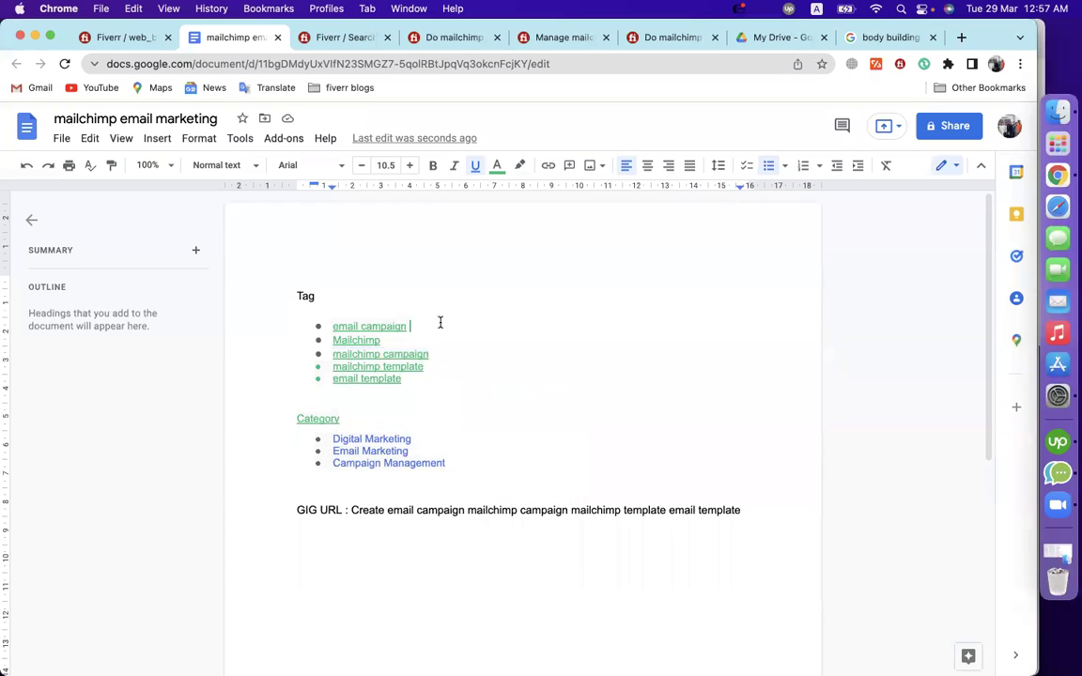
drag(333, 340, 385, 340)
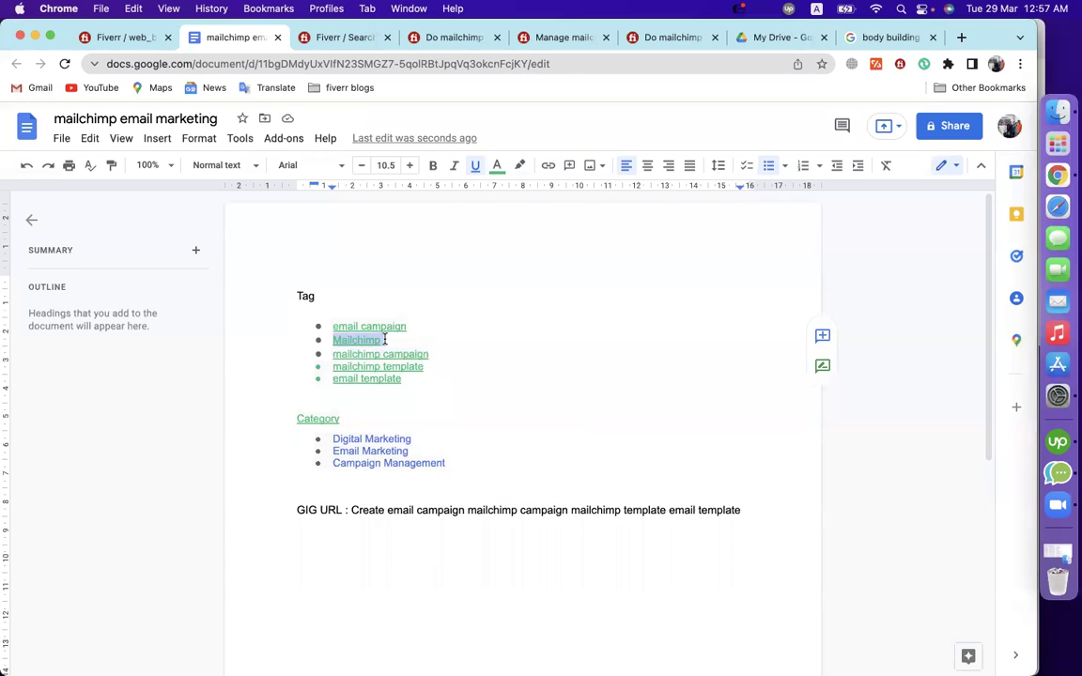
click(476, 291)
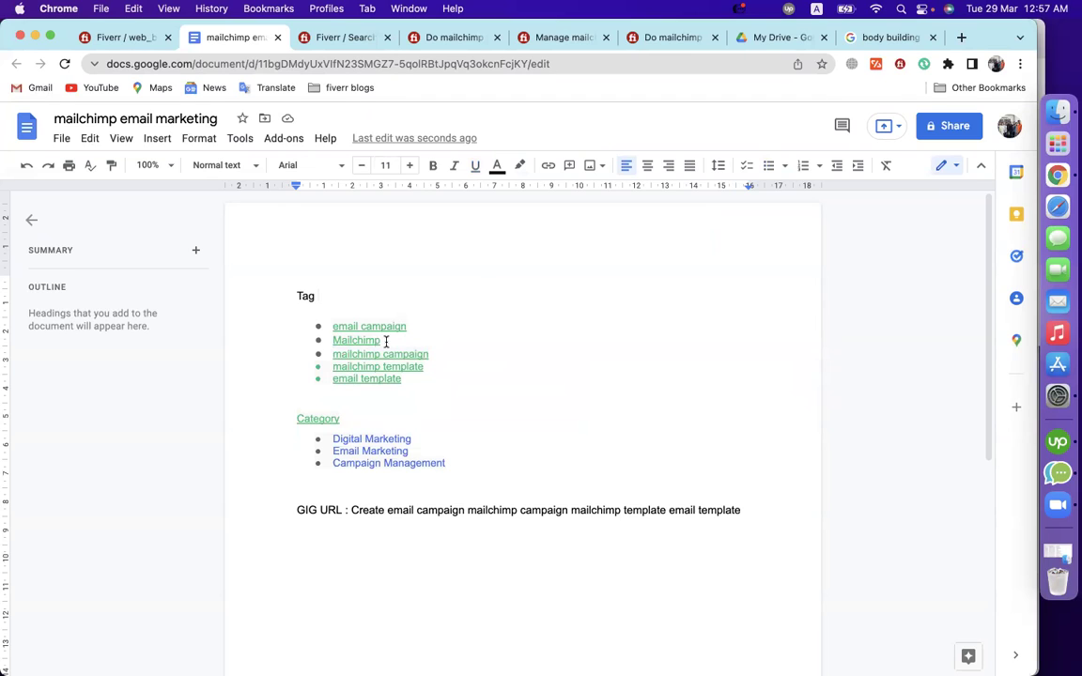
drag(385, 340, 332, 340)
click(372, 292)
click(448, 358)
Copy "Mailchimp" from the document's tag list and add it as the gig's second search tag
click(396, 338)
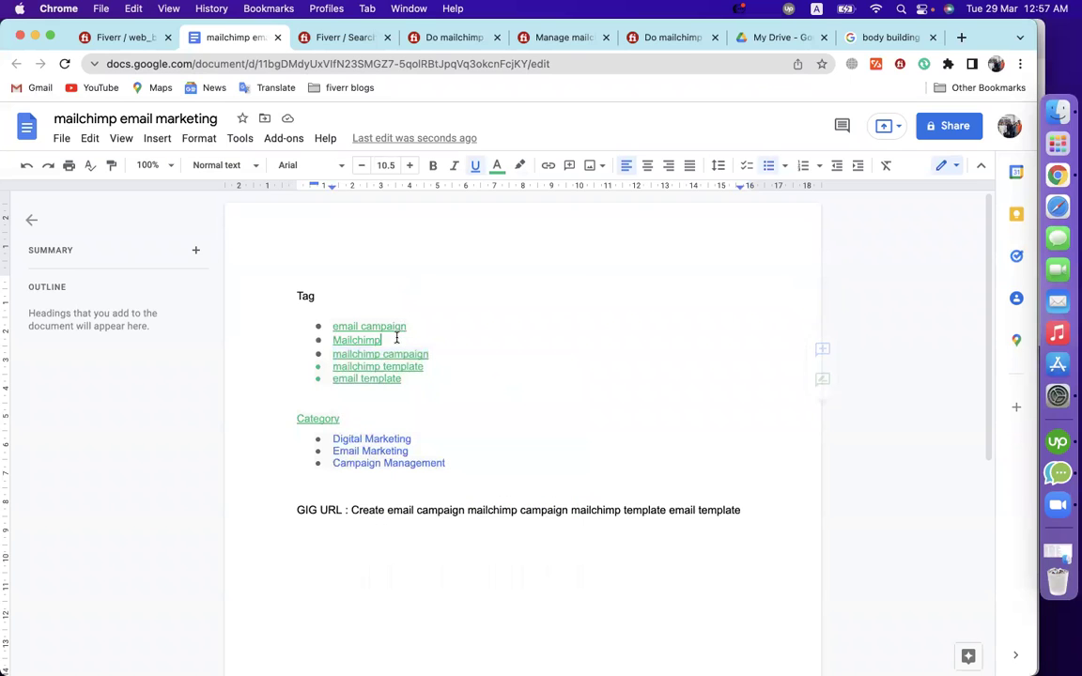
drag(396, 338, 331, 340)
key(cmd+c)
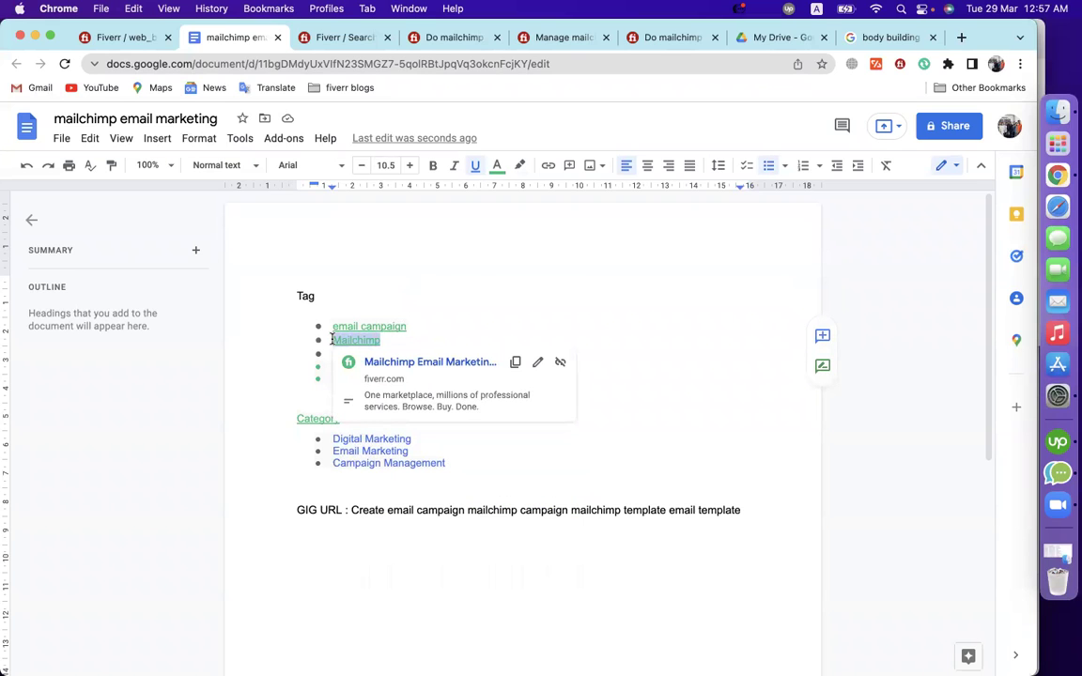
click(132, 39)
key(cmd+v)
key(Return)
Copy "mailchimp campaign" from the document's tag list and add it as the gig's third search tag
click(242, 38)
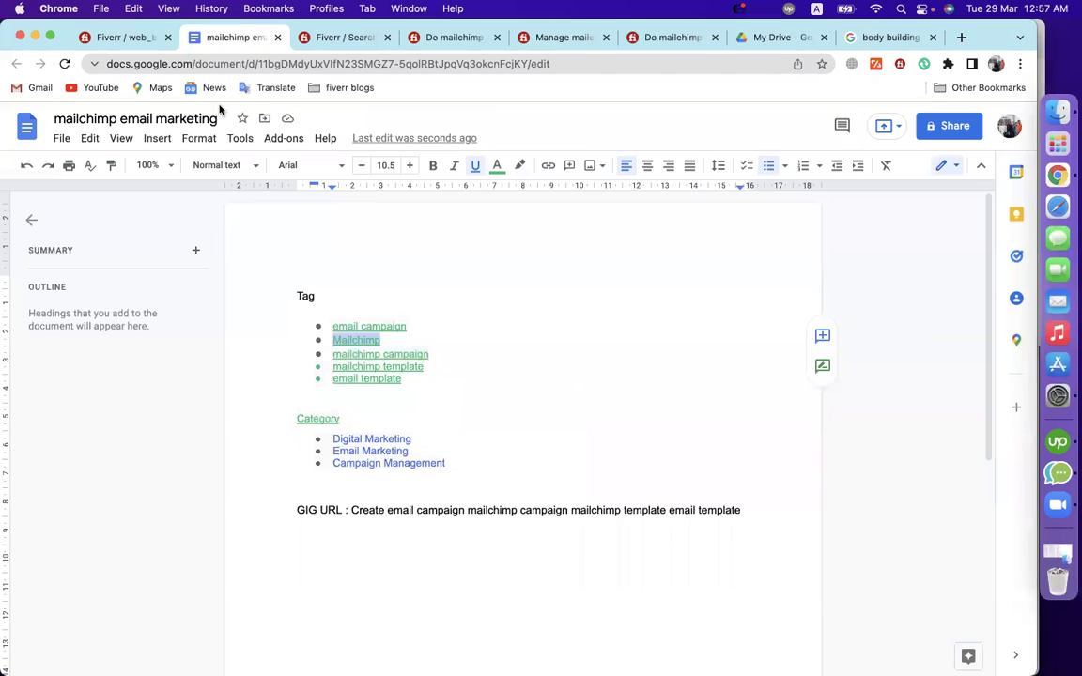
drag(449, 353, 335, 354)
key(super+c)
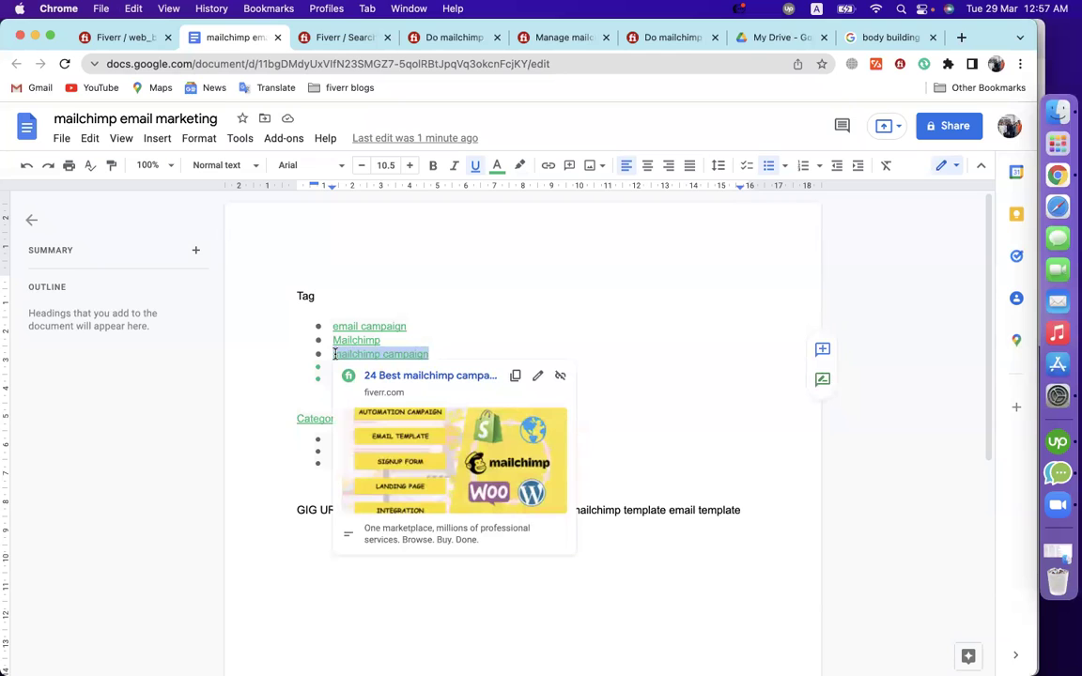
click(112, 38)
key(super+v)
key(Return)
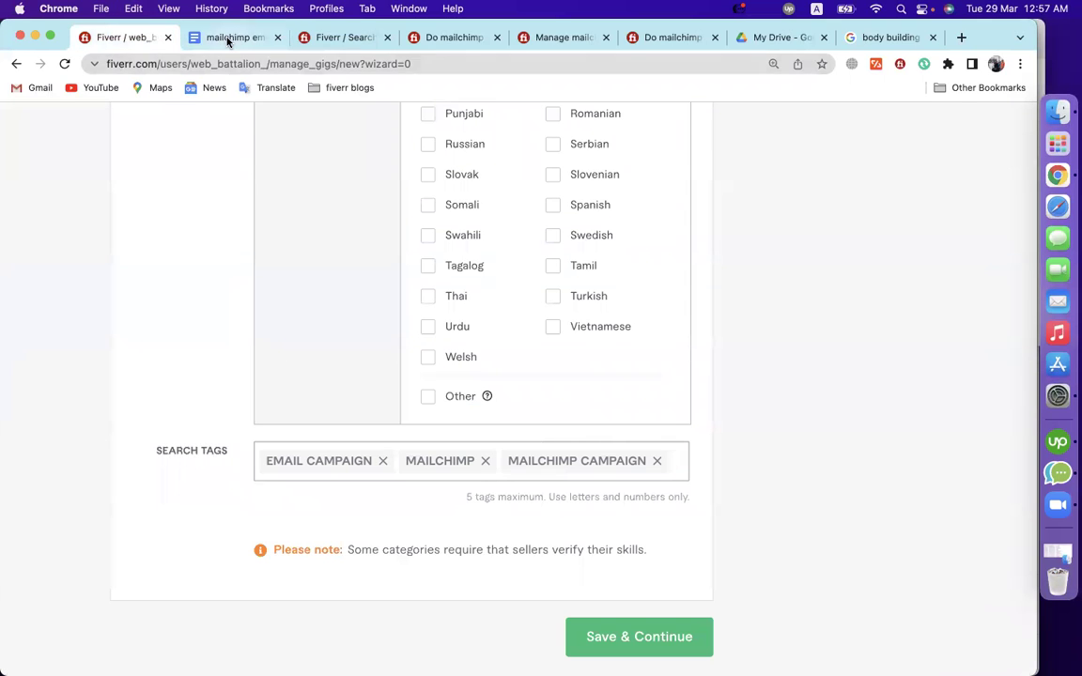
Copy "mailchimp template" from the document's tag list and add it as the gig's fourth search tag
click(220, 37)
drag(424, 367, 331, 366)
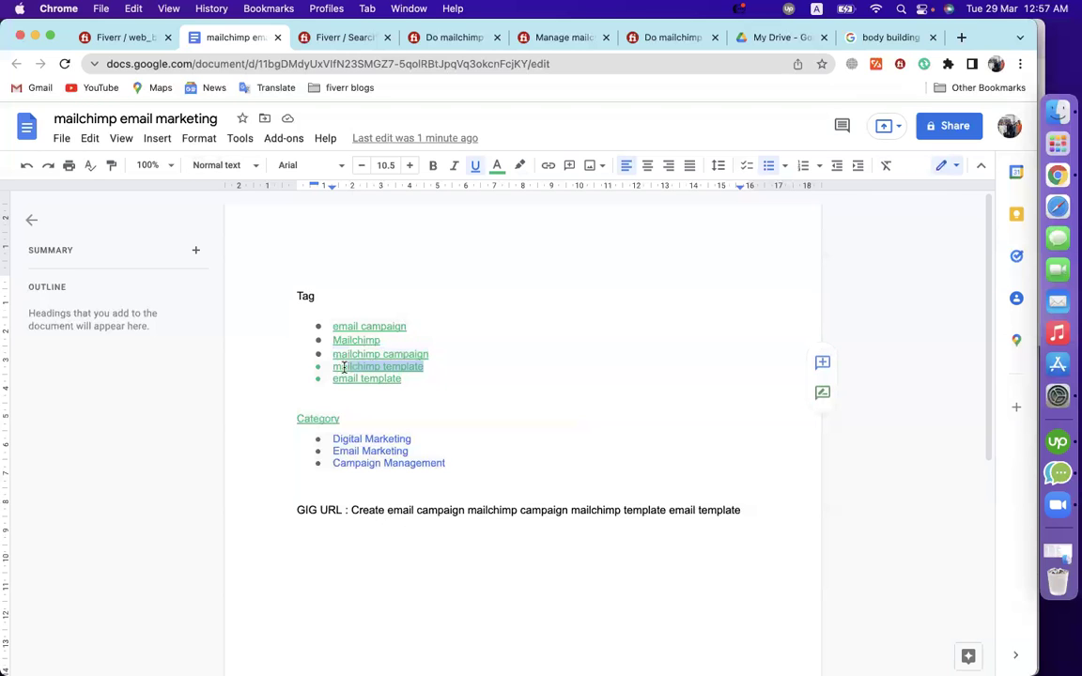
key(super+c)
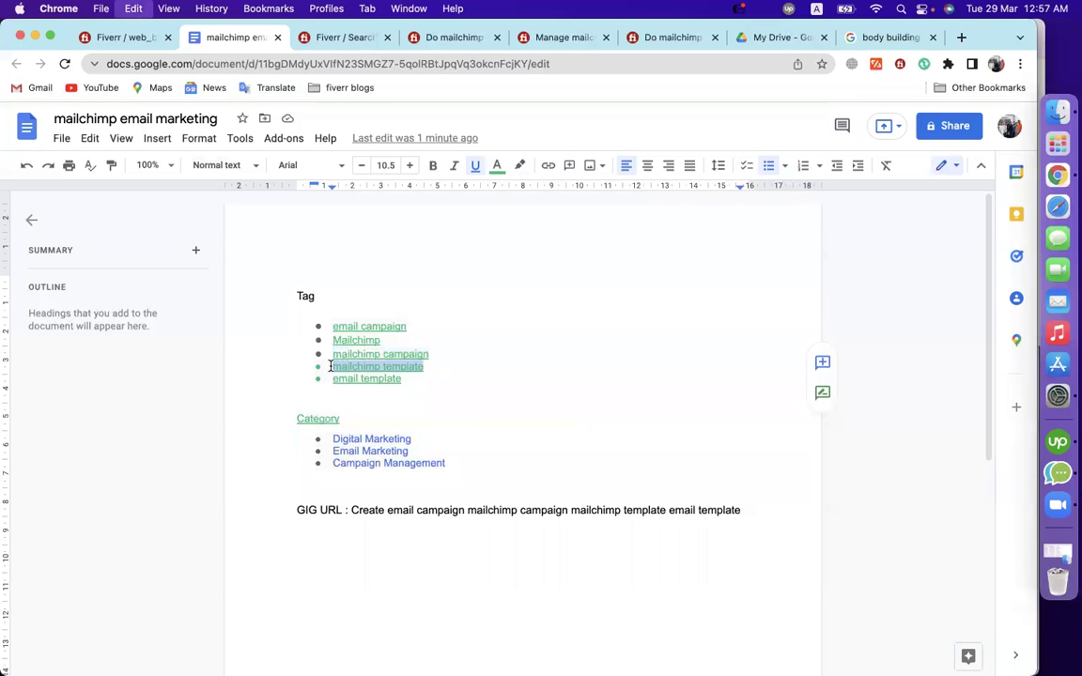
click(132, 37)
click(678, 453)
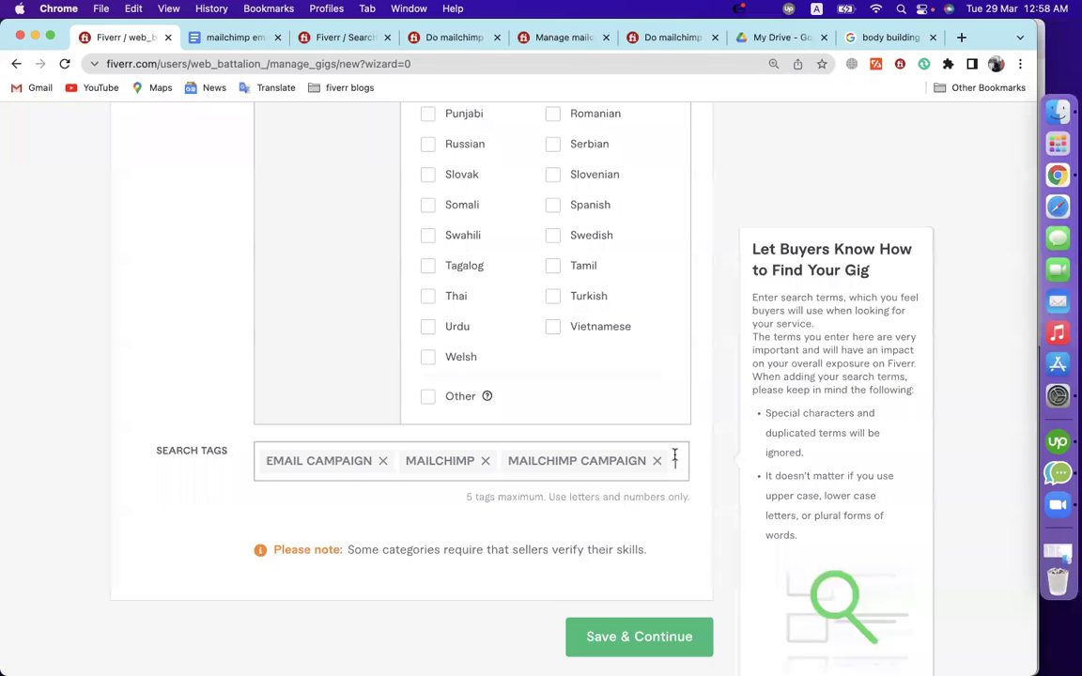
key(super+v)
key(Return)
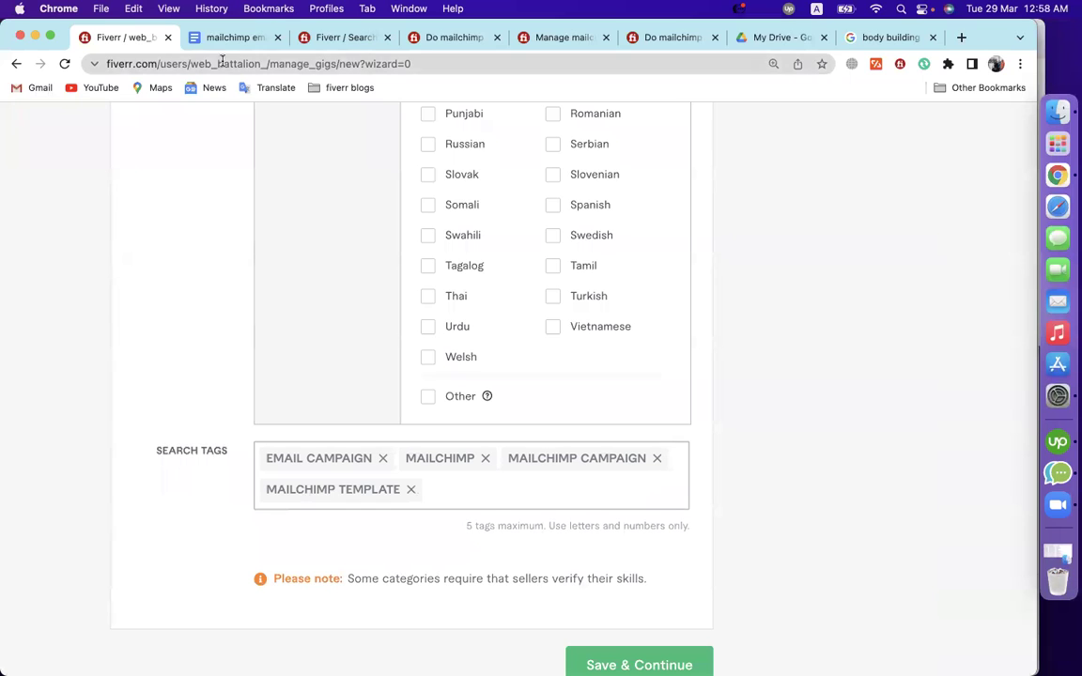
Copy "email template" from the document's tag list and add it as the gig's fifth search tag
click(225, 38)
drag(423, 382, 333, 382)
key(super+c)
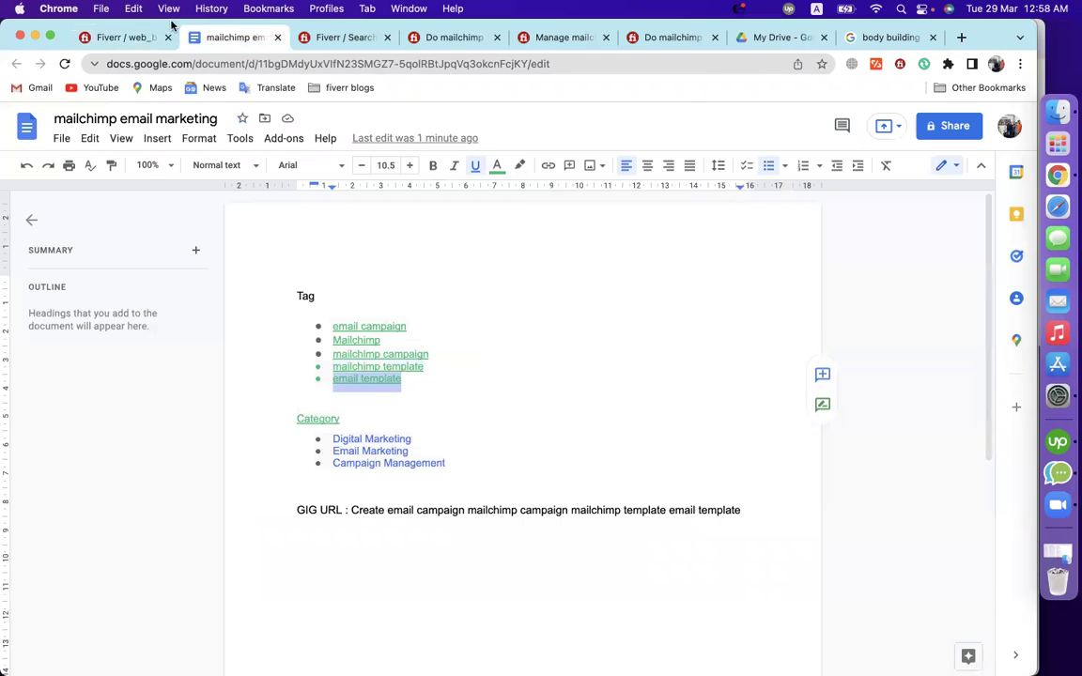
click(150, 38)
key(super+v)
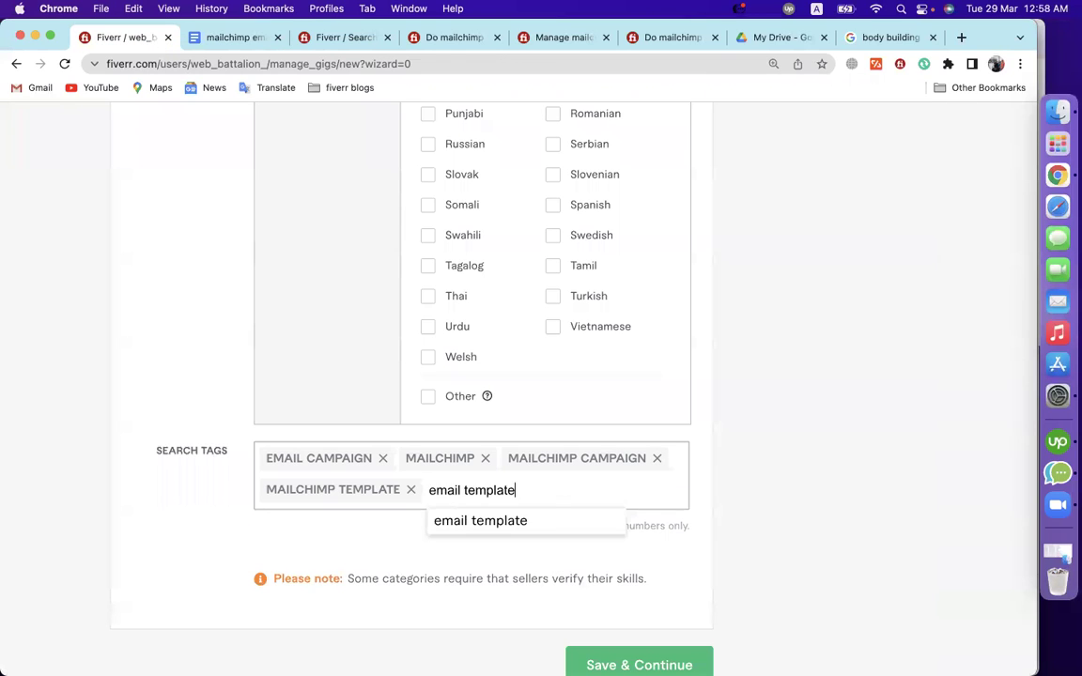
key(Return)
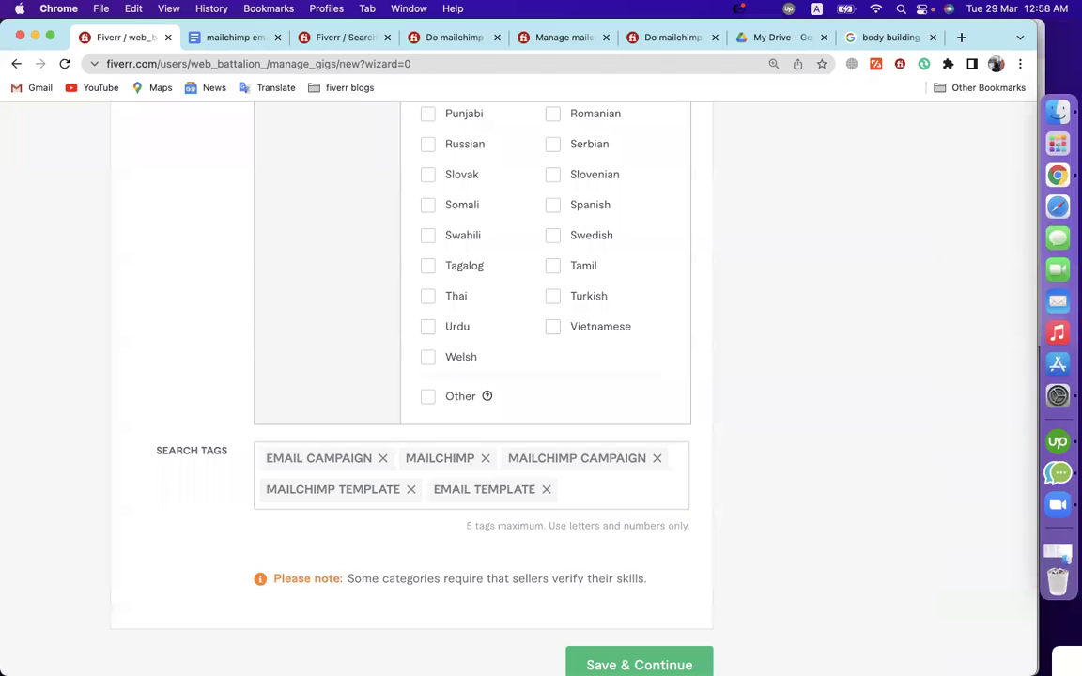
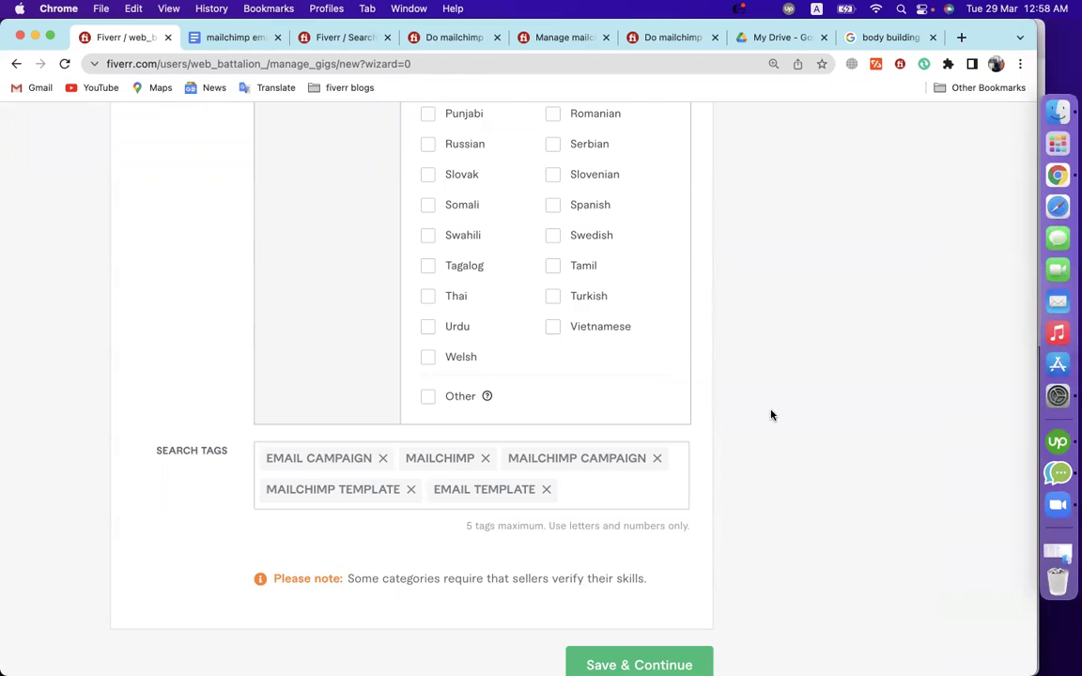
Look over the completed gig overview form, then save it and continue to the pricing stage
scroll(770, 415, down, 3)
scroll(769, 413, up, 15)
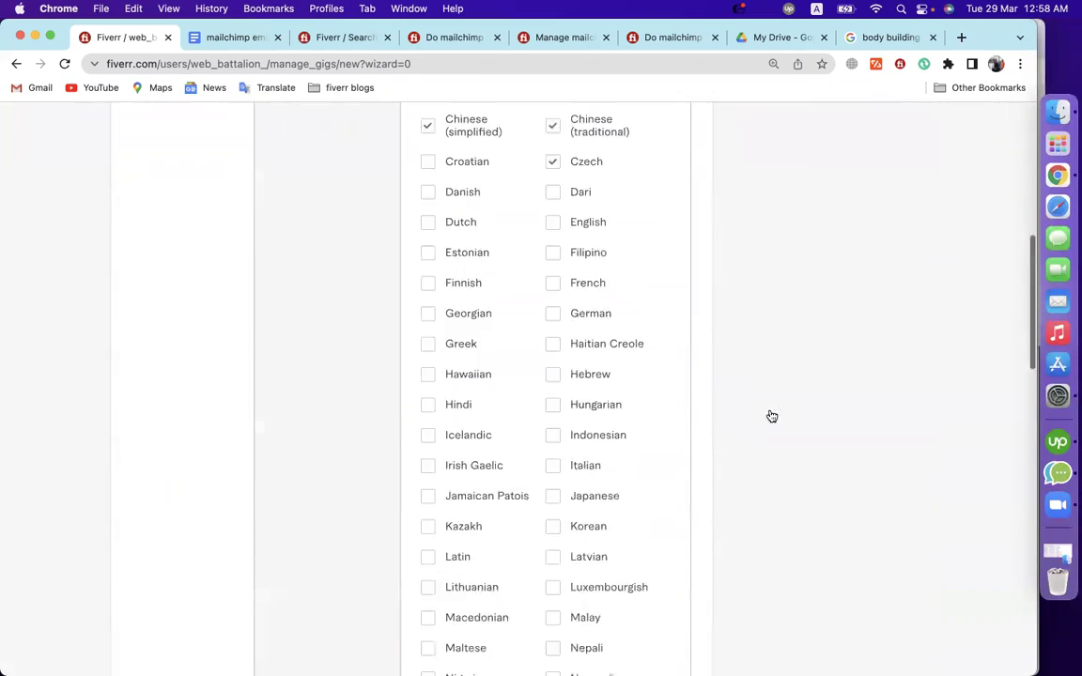
scroll(289, 379, down, 15)
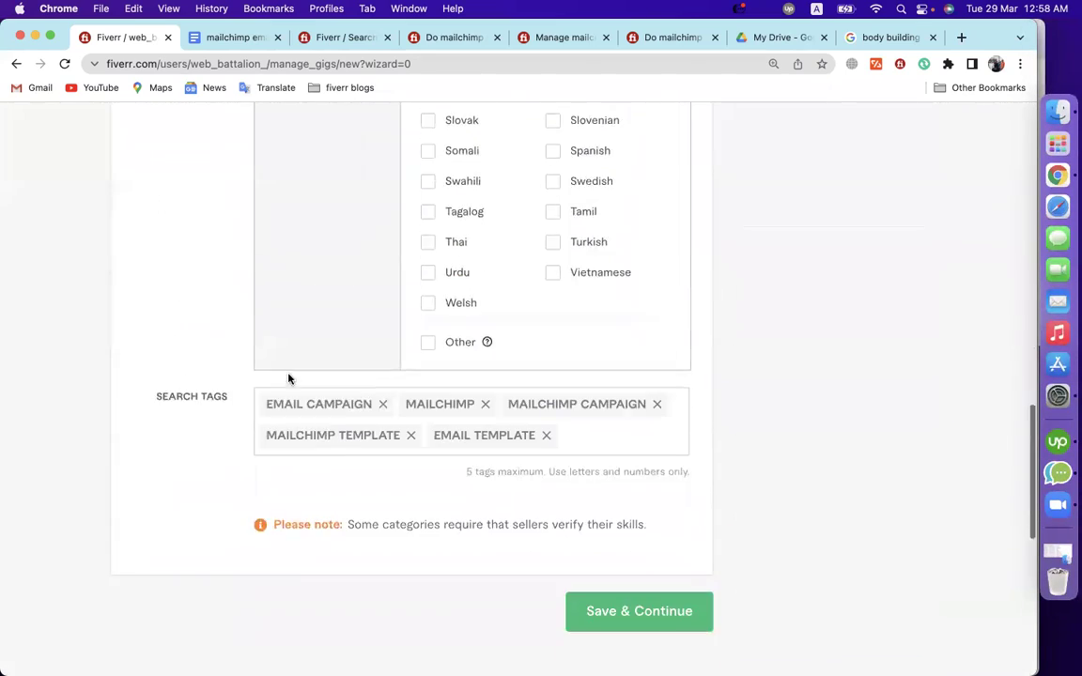
click(622, 601)
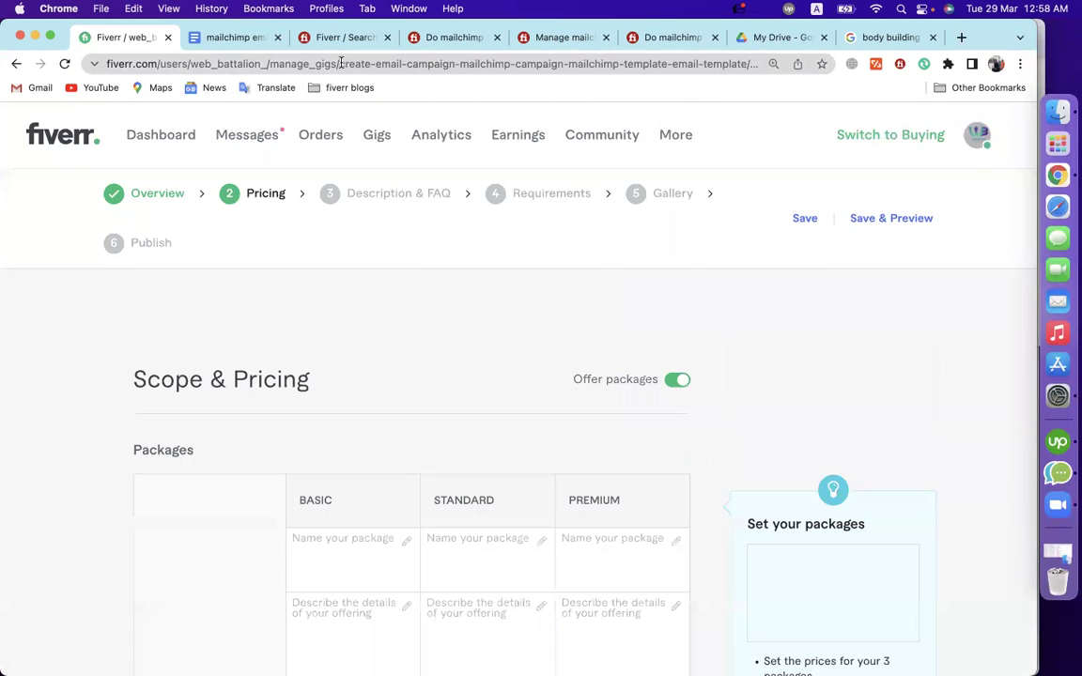
Check the keywords in the new gig's URL and look over the Scope & Pricing page
drag(341, 63, 453, 65)
drag(521, 64, 622, 71)
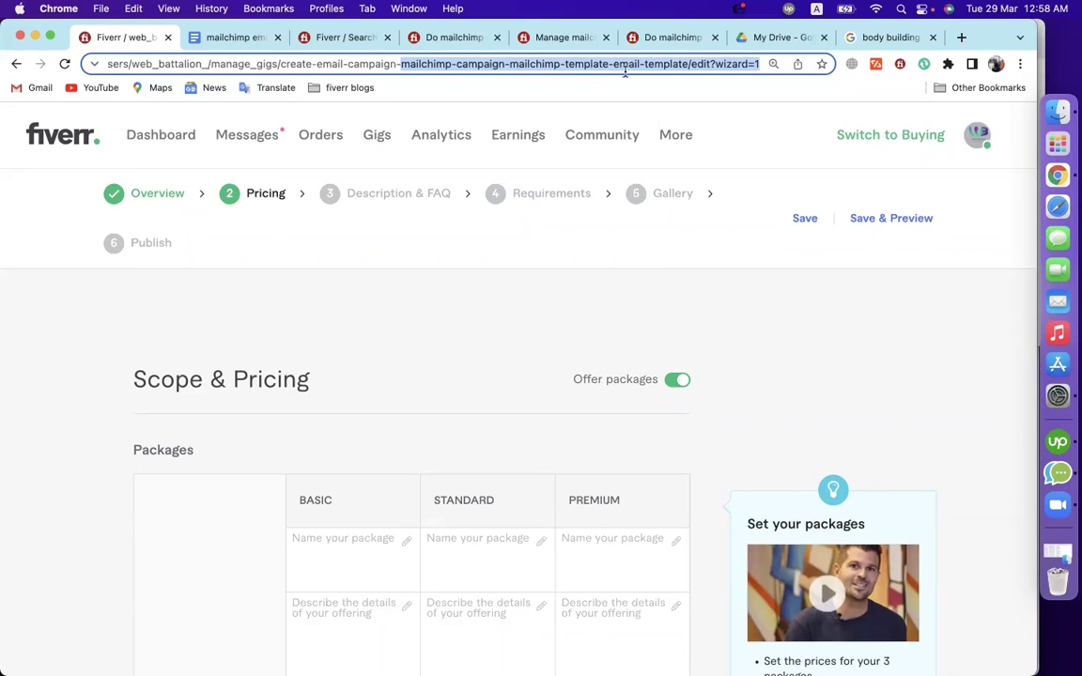
click(625, 69)
click(864, 386)
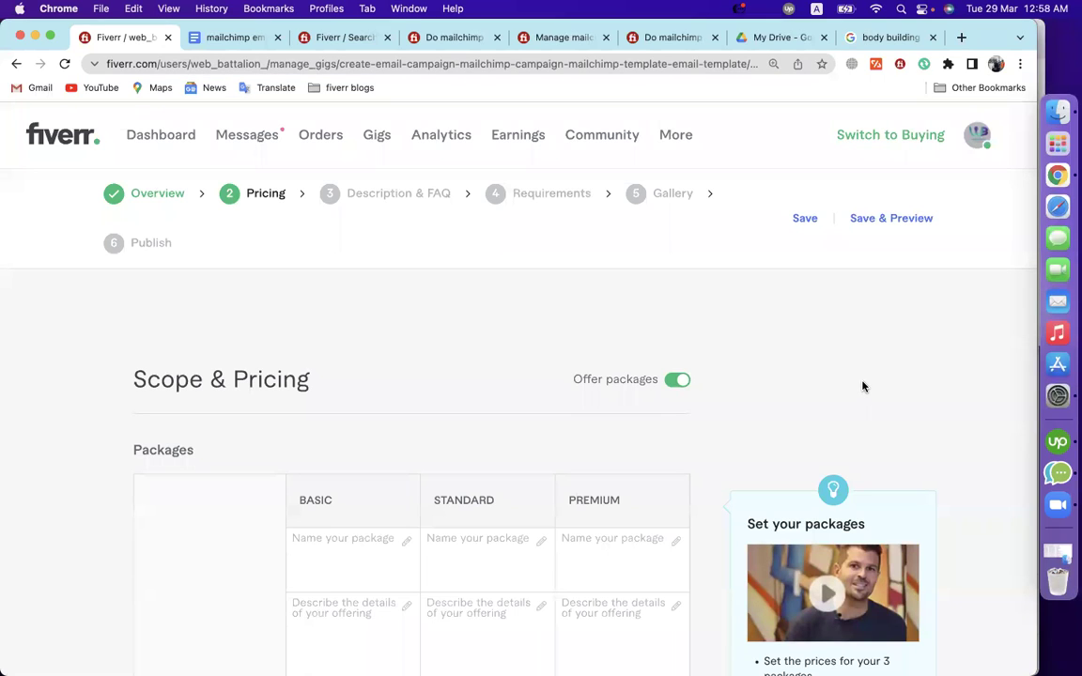
scroll(275, 418, down, 4)
scroll(238, 451, up, 4)
Return to the gig's Overview stage and place the cursor in the gig title
click(145, 193)
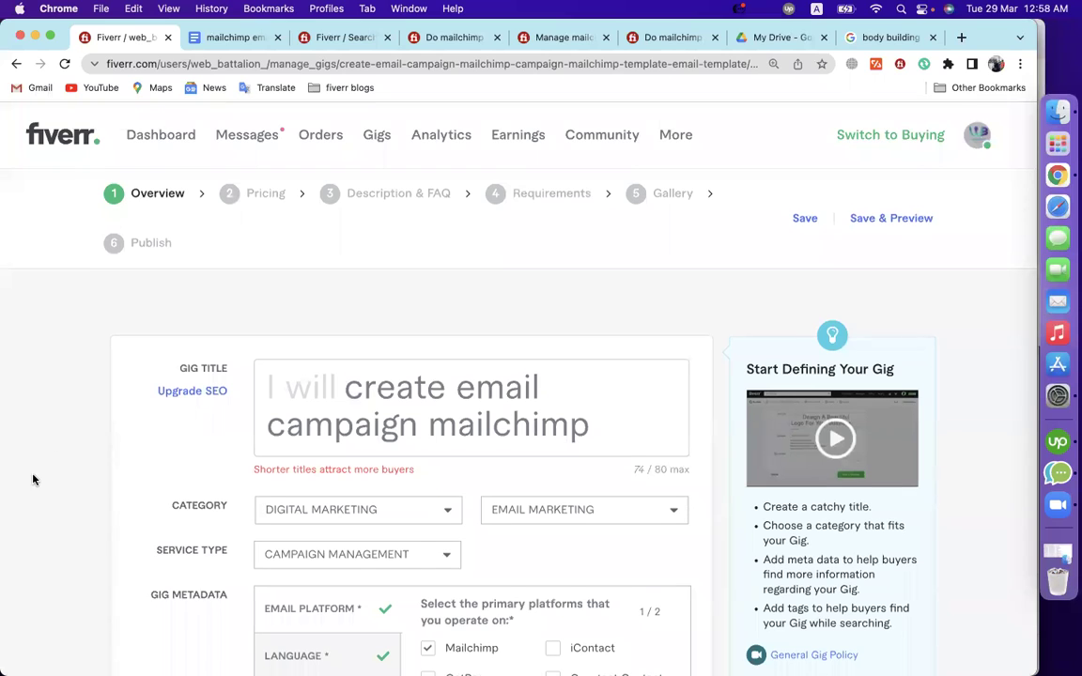
scroll(31, 476, down, 3)
click(395, 305)
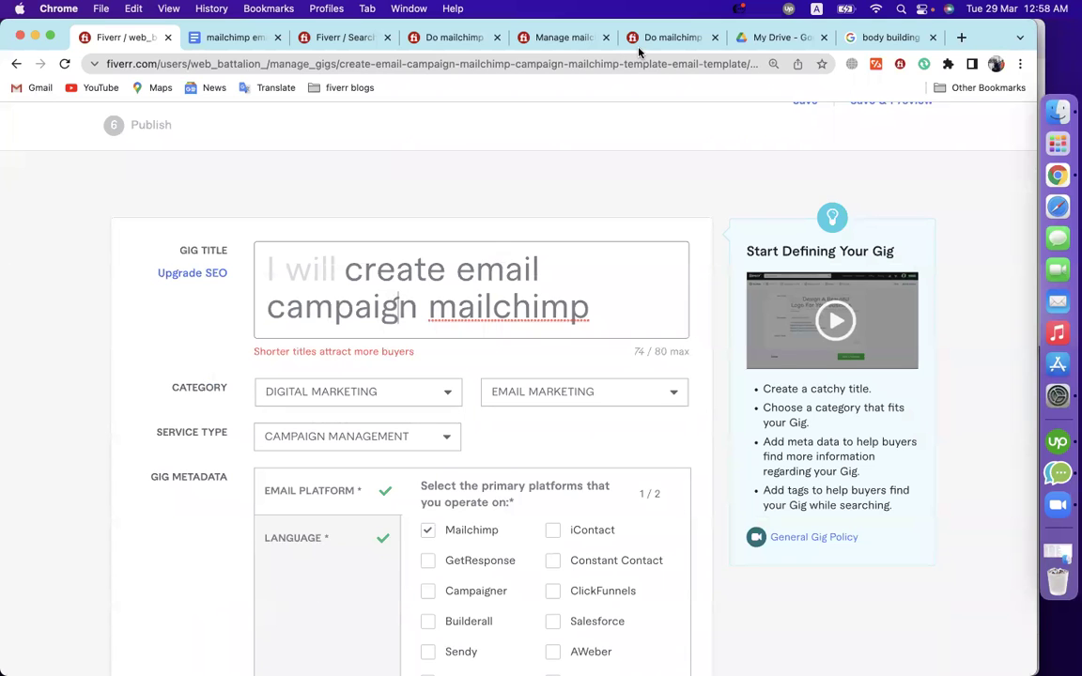
Read the titles of the first two competitor Mailchimp gigs and come back to the gig being edited
click(444, 38)
drag(34, 317, 114, 339)
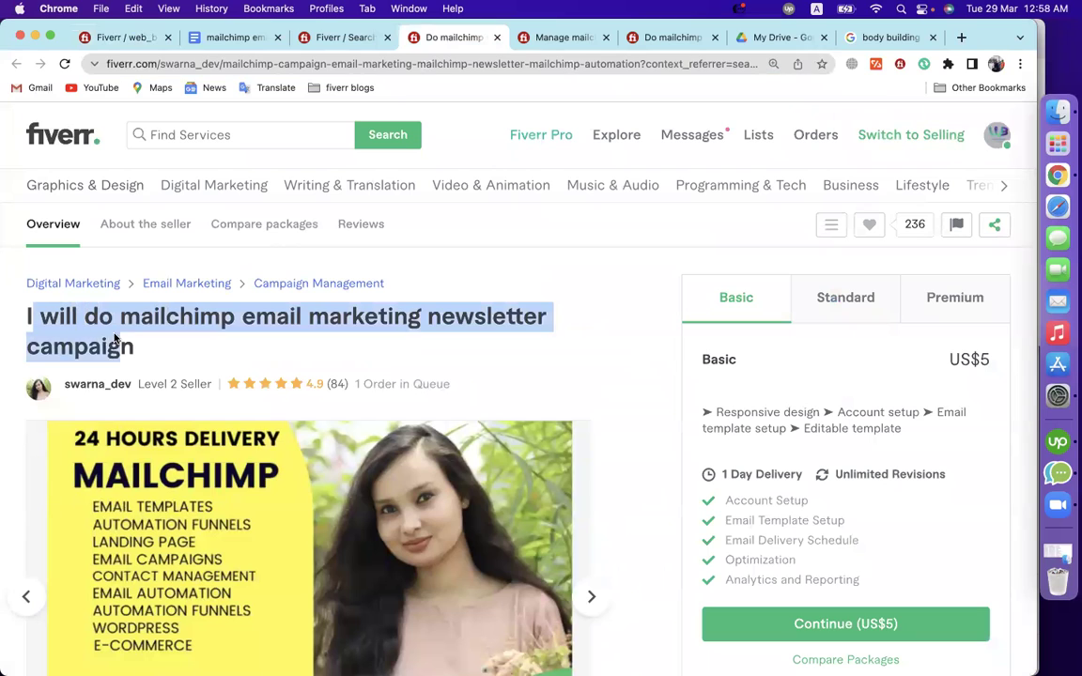
click(545, 38)
click(61, 317)
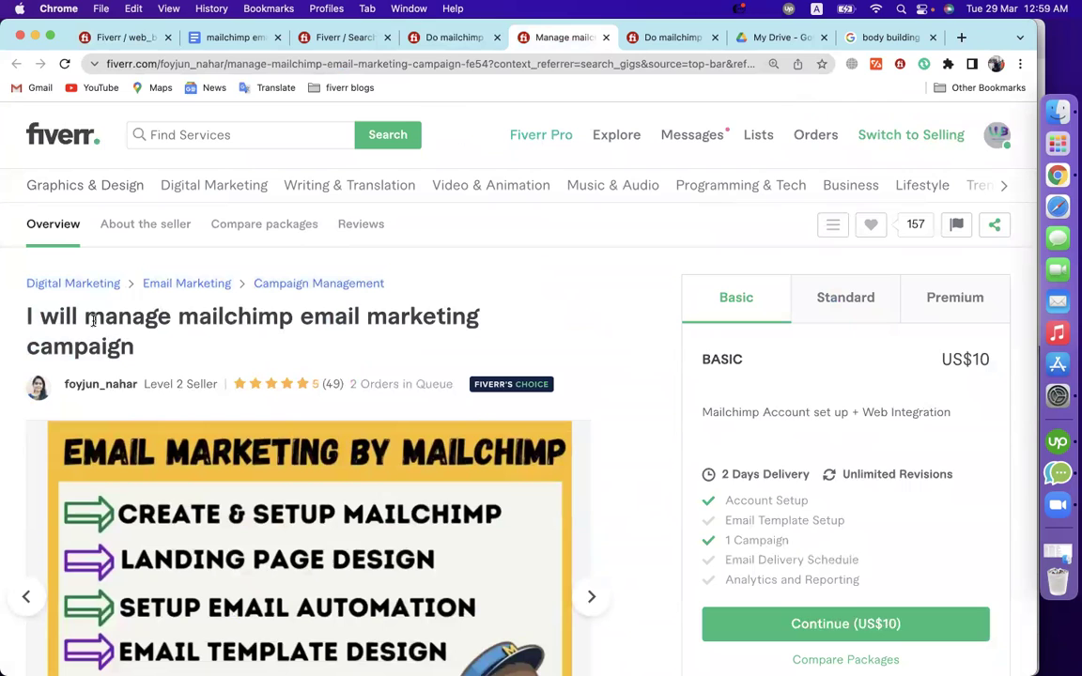
drag(102, 318, 128, 344)
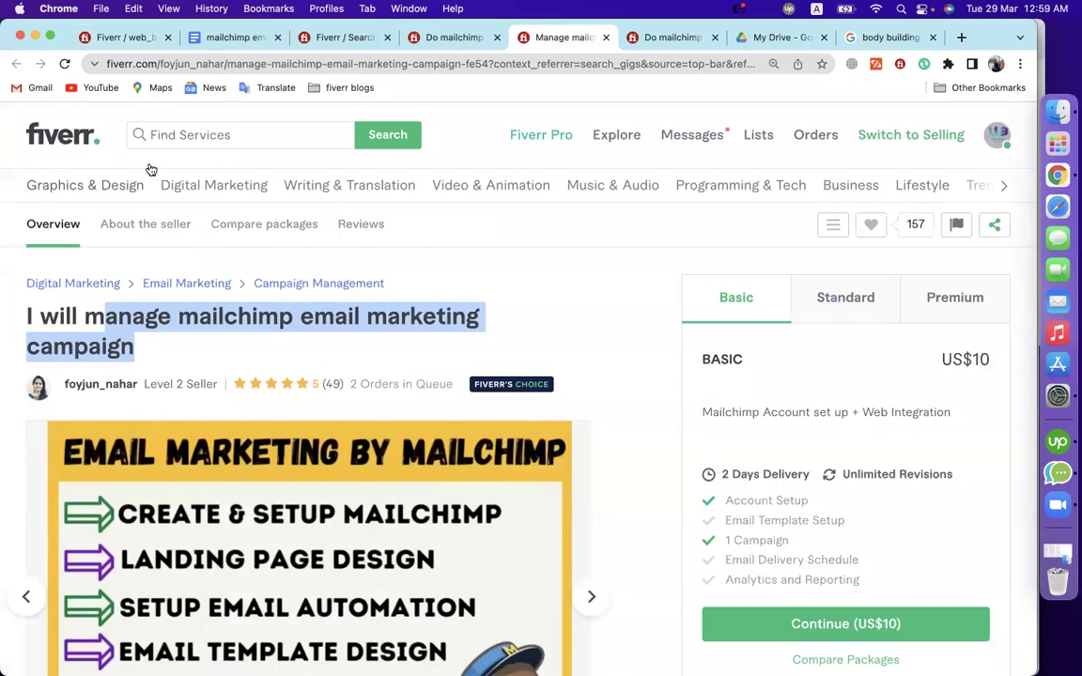
click(137, 37)
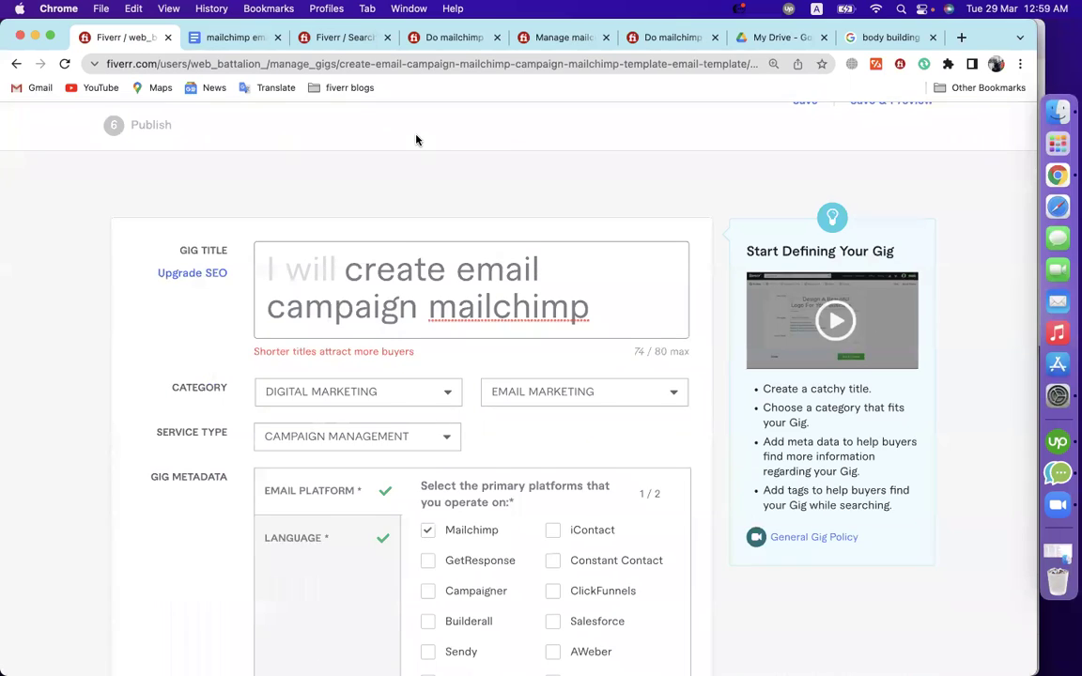
Review the full text of the current gig title and compare it with the keywords in the gig's URL
scroll(416, 140, up, 3)
click(369, 385)
scroll(369, 385, down, 1)
scroll(369, 385, up, 1)
scroll(369, 385, down, 1)
scroll(369, 384, down, 1)
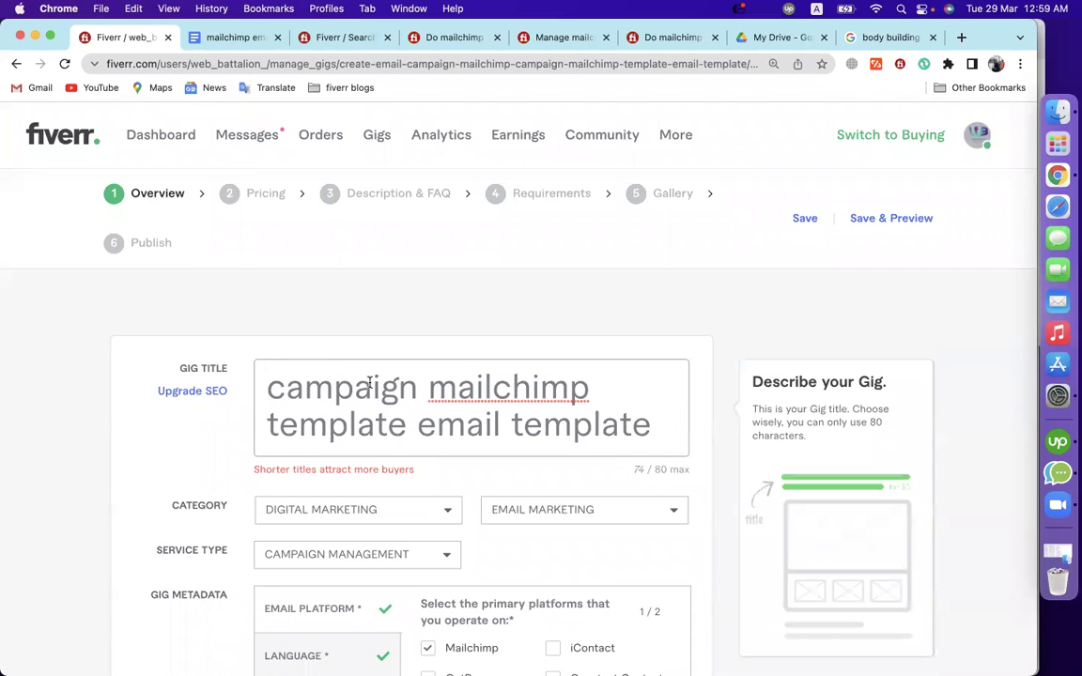
key(super+a)
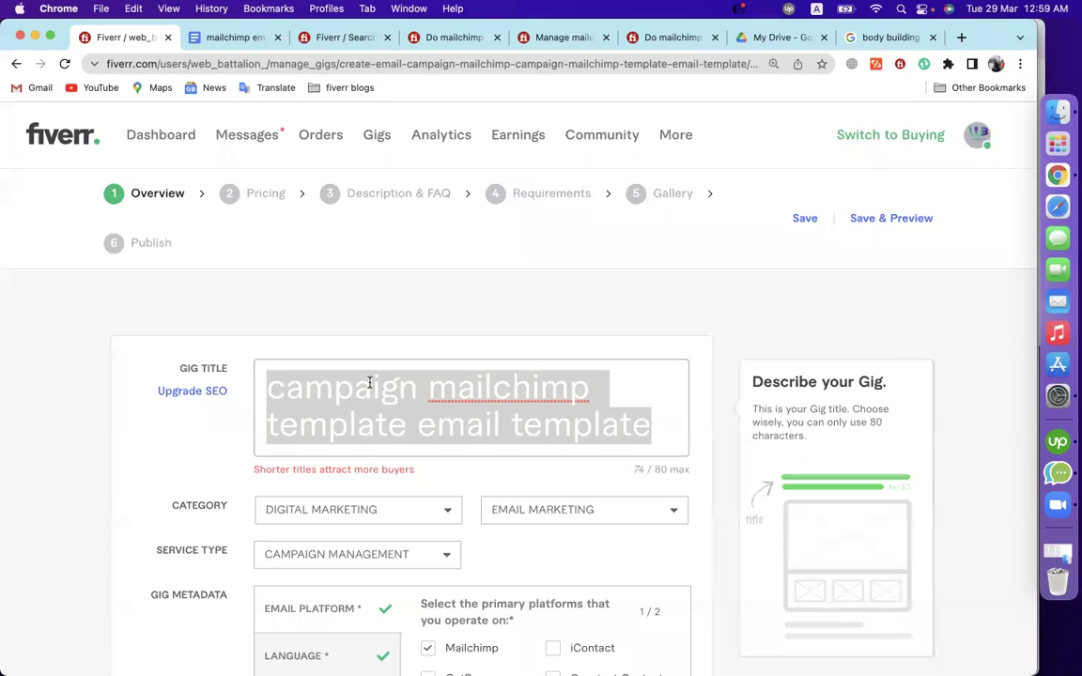
drag(339, 62, 756, 63)
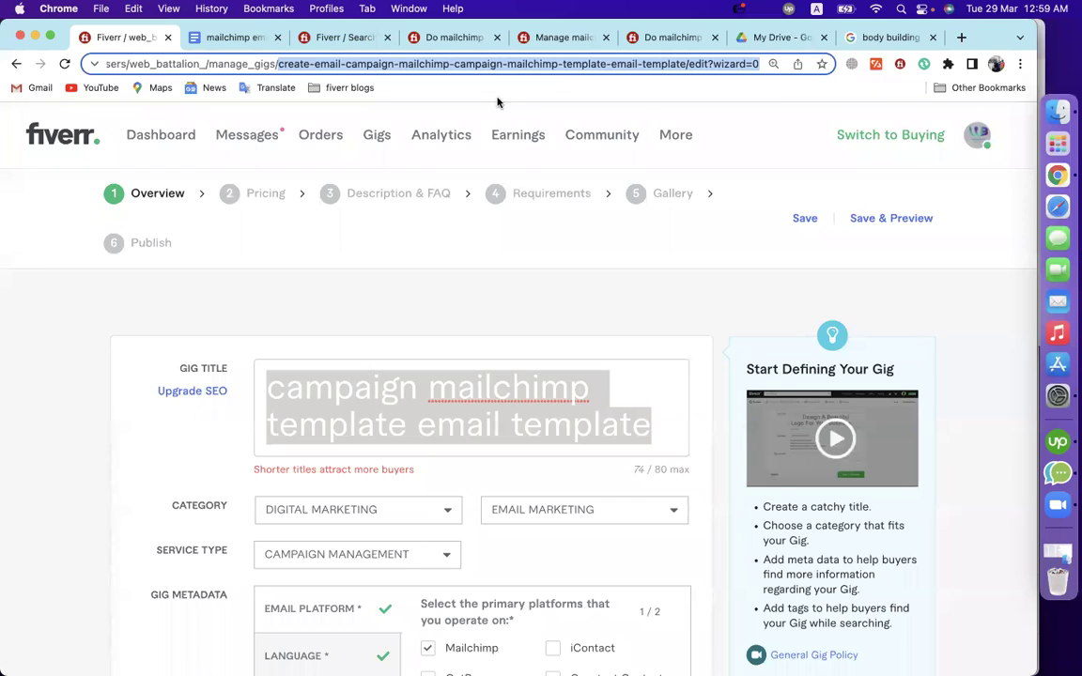
Clear the entire gig title
click(410, 300)
click(389, 396)
key(super+a)
key(BackSpace)
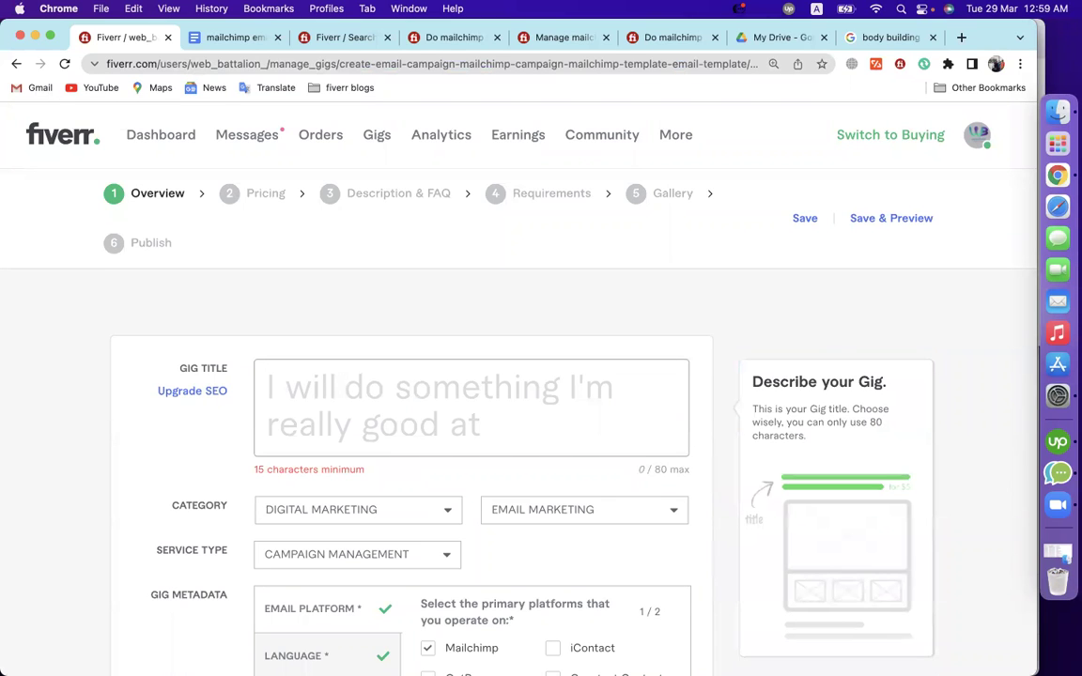
Compare the title wording of the three open competitor Mailchimp gigs and return to the gig form
click(454, 37)
click(258, 308)
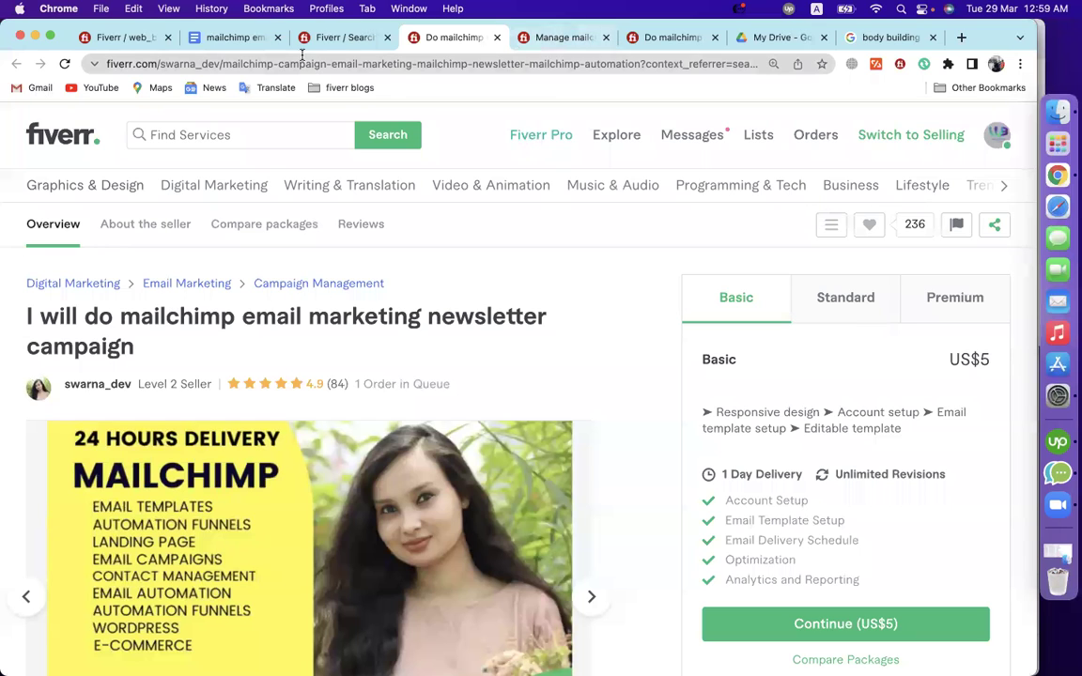
click(144, 38)
click(575, 58)
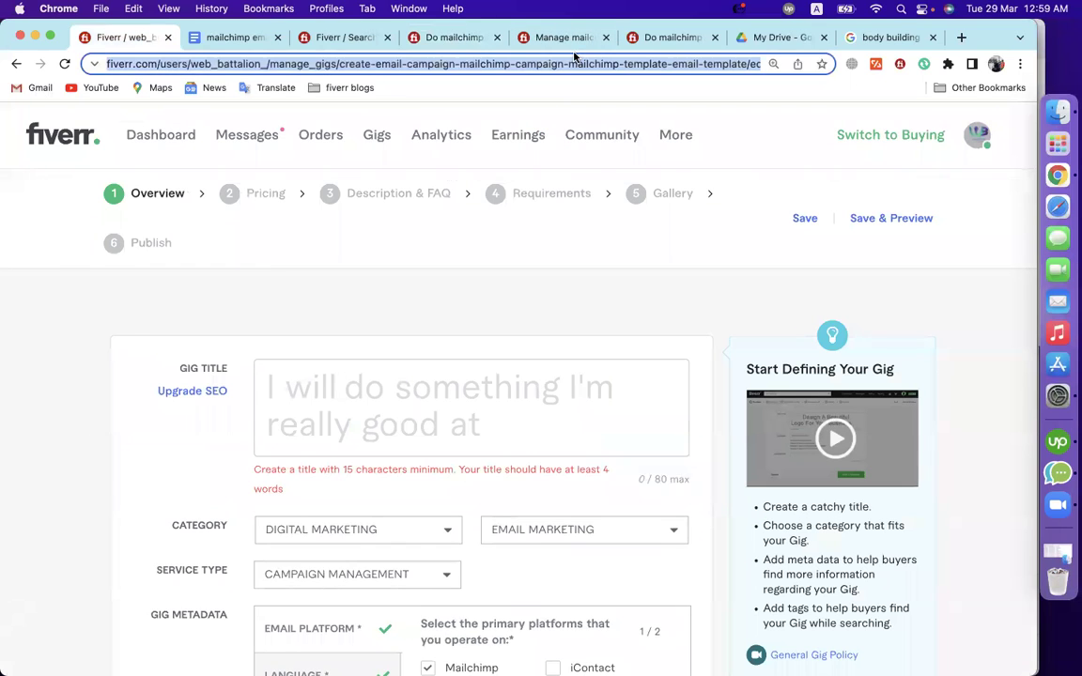
click(563, 37)
click(224, 317)
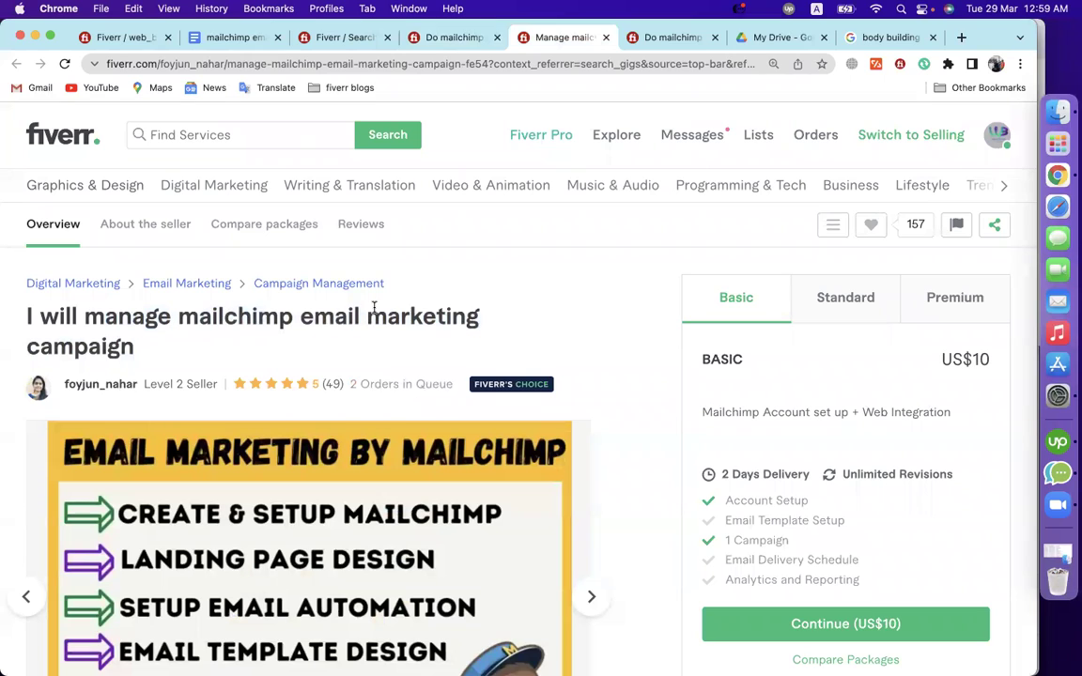
click(669, 39)
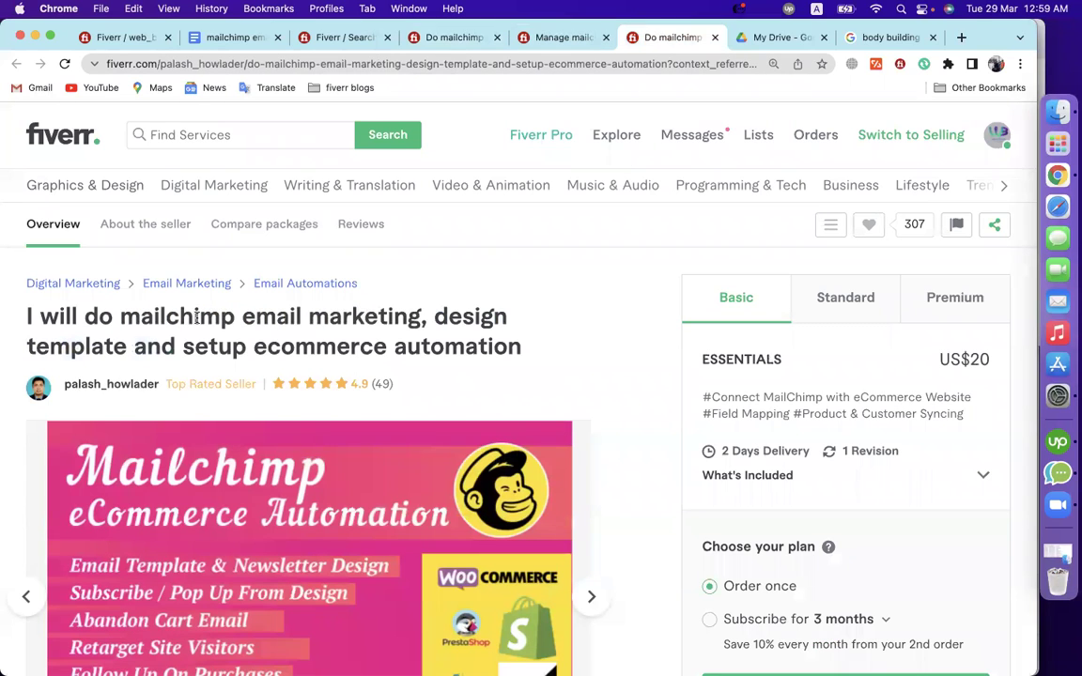
drag(88, 317, 331, 342)
click(293, 334)
click(125, 40)
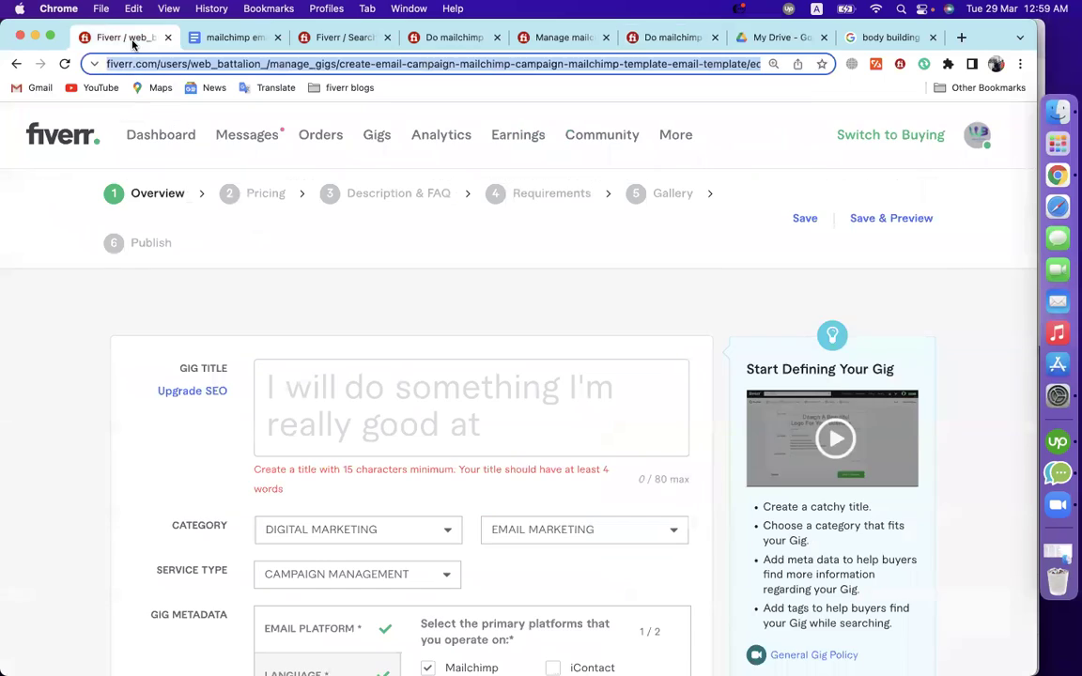
Enter "do mailchimp email marketing and campaign setup" as the new gig title and check its length rating
click(424, 416)
text(do )
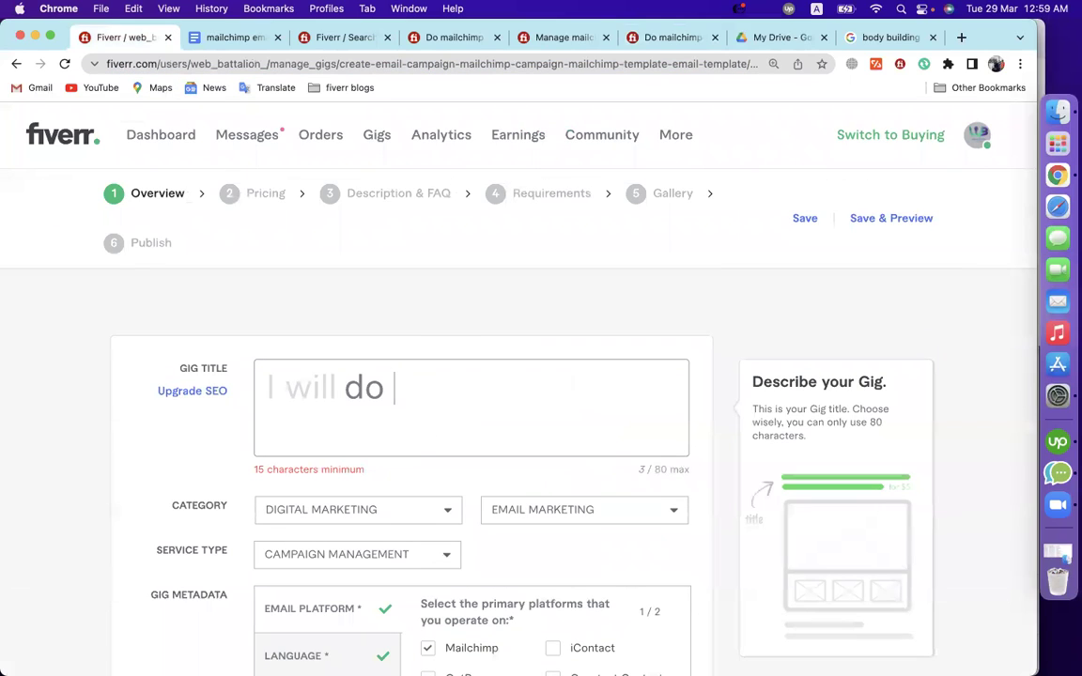
text(mailchimp )
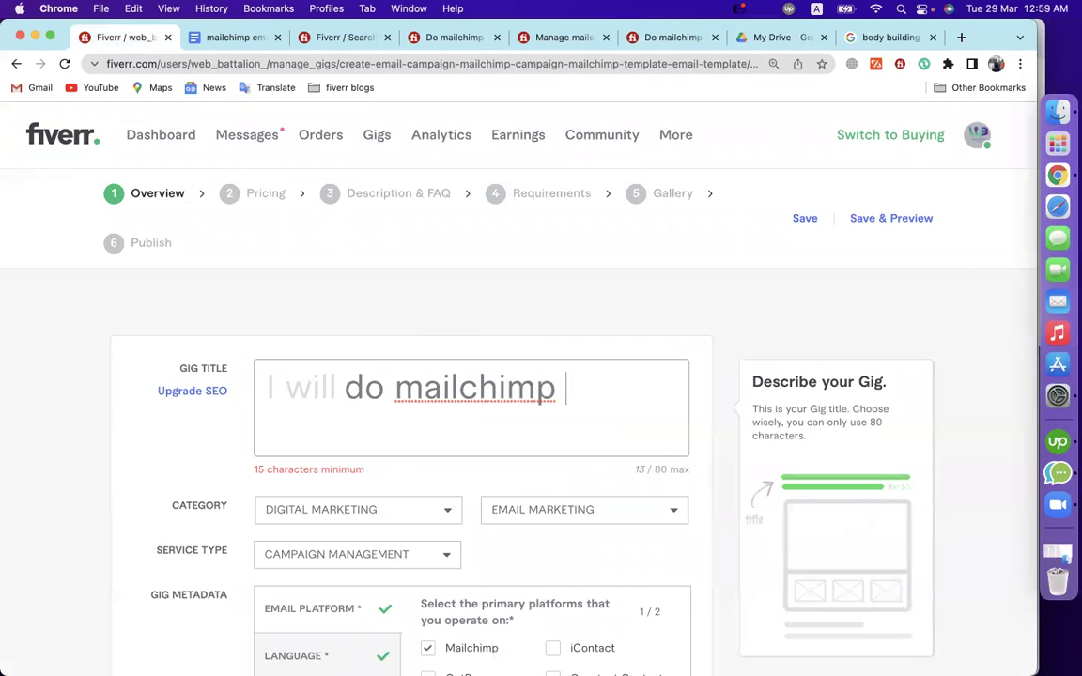
text(email ma)
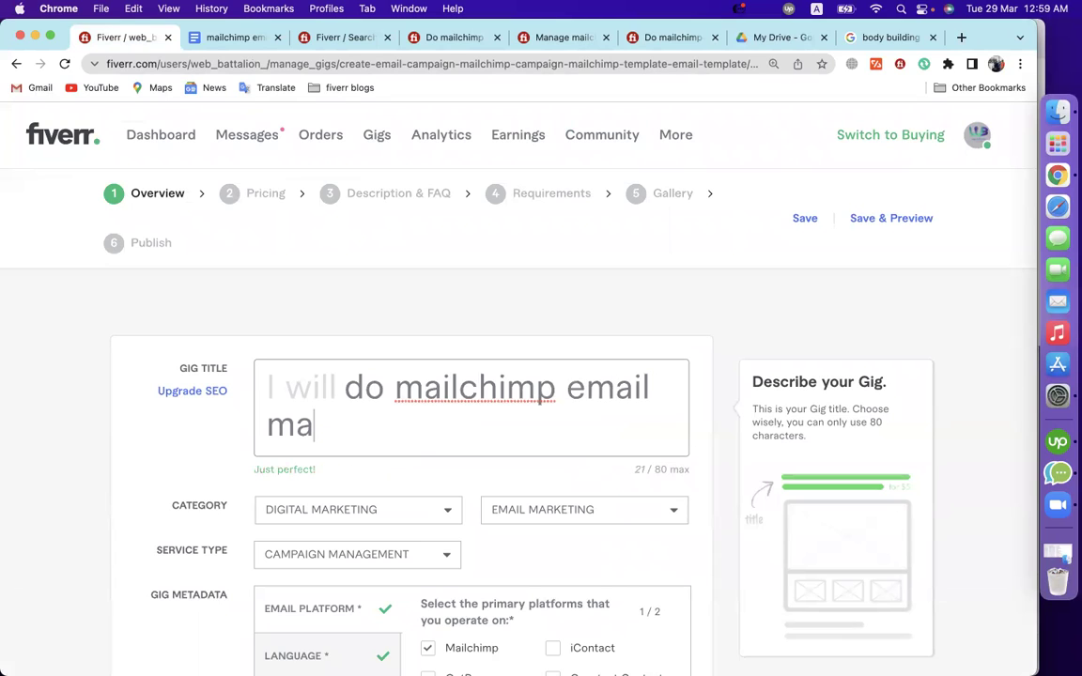
text(rketing and campaign )
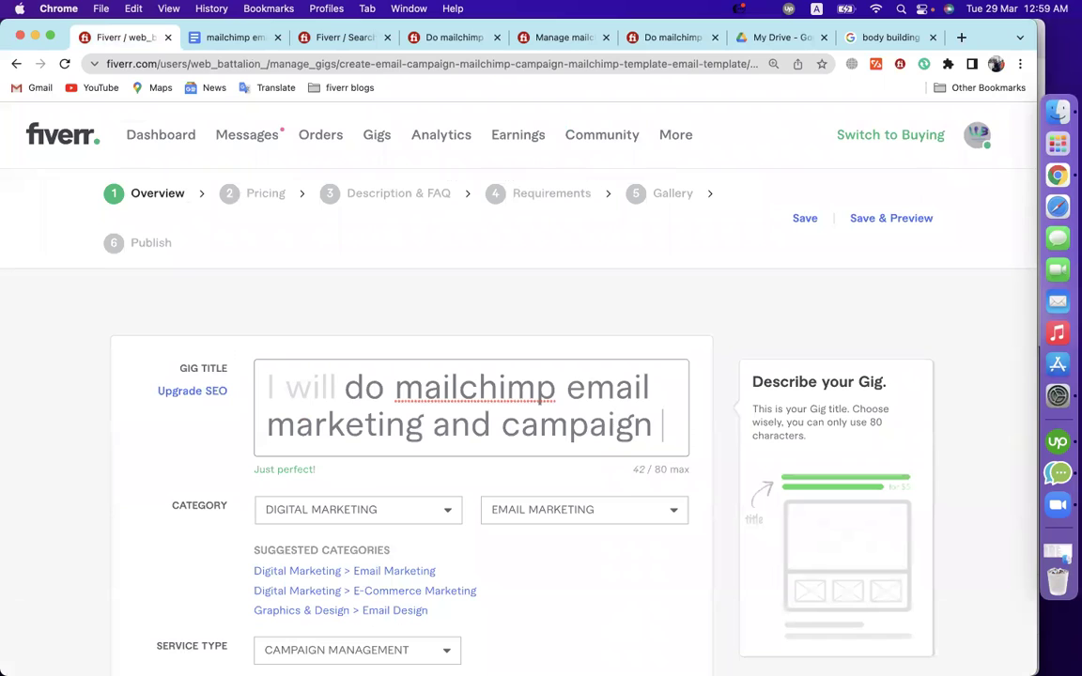
text(setup)
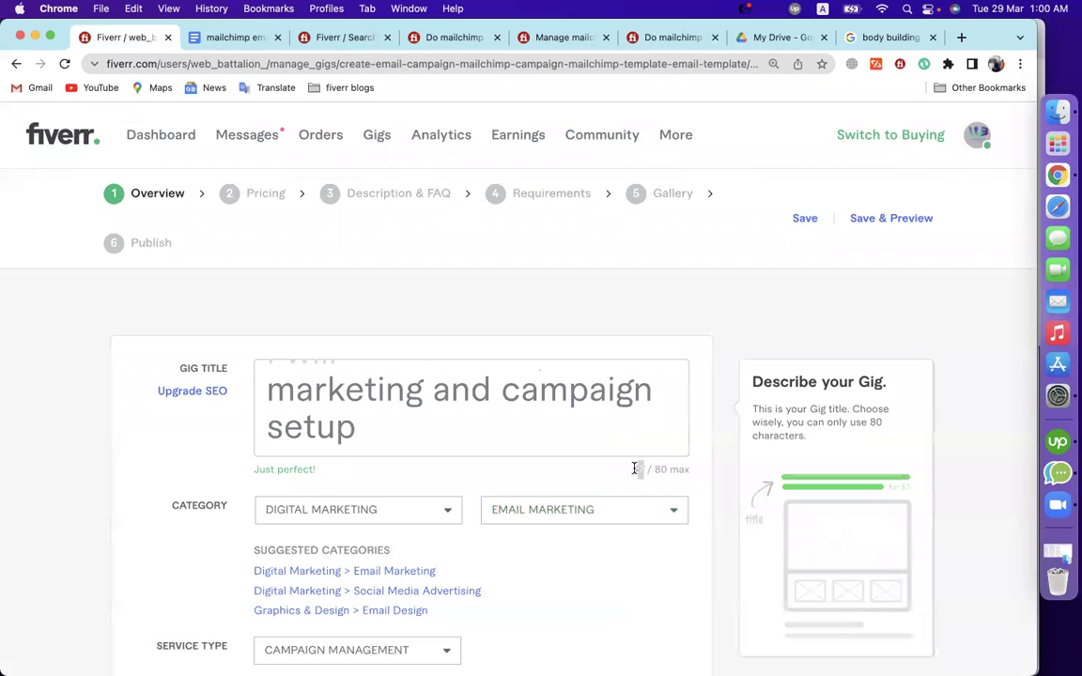
drag(316, 469, 258, 467)
Examine the title wording of competing gigs in the "mailchimp template" search results
click(330, 37)
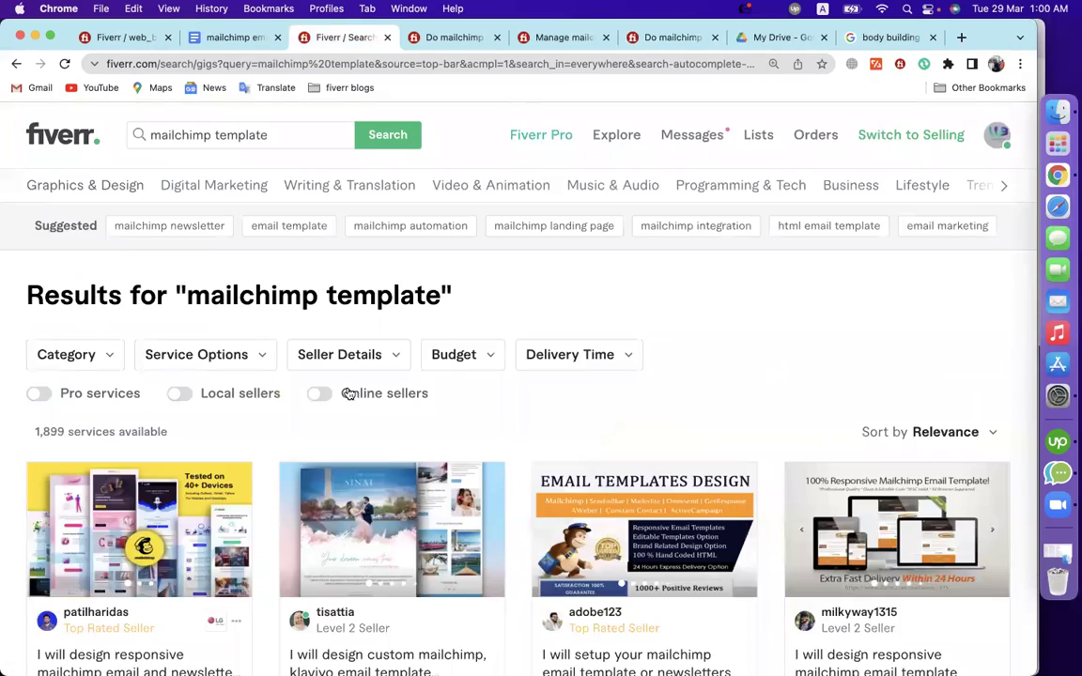
scroll(359, 413, down, 1)
scroll(359, 434, down, 3)
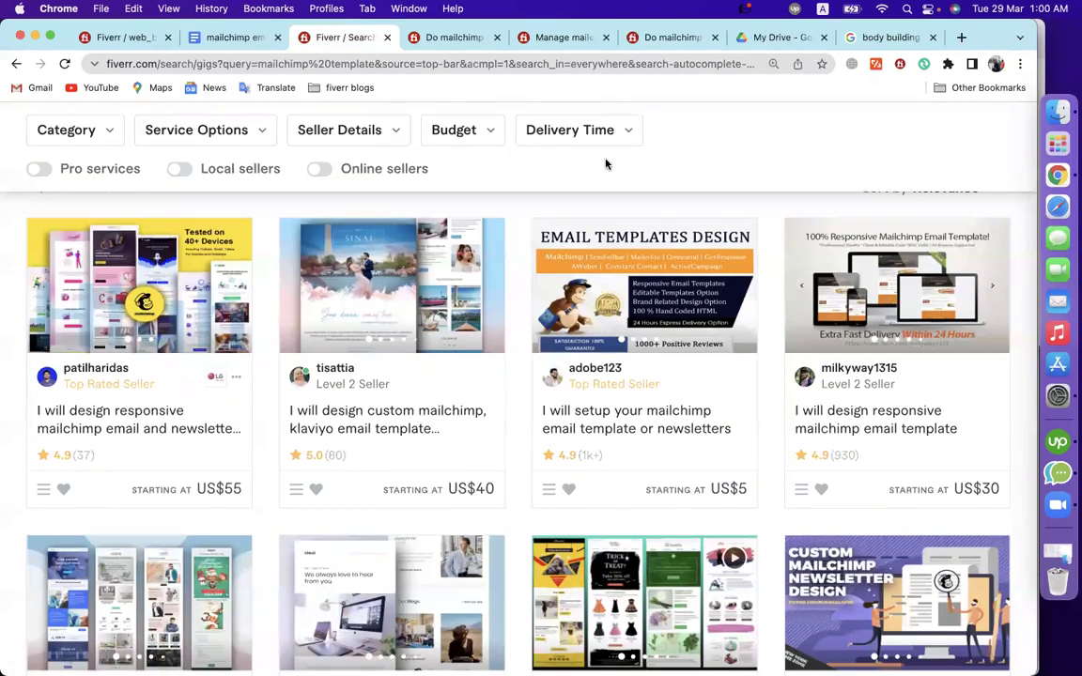
scroll(463, 429, down, 8)
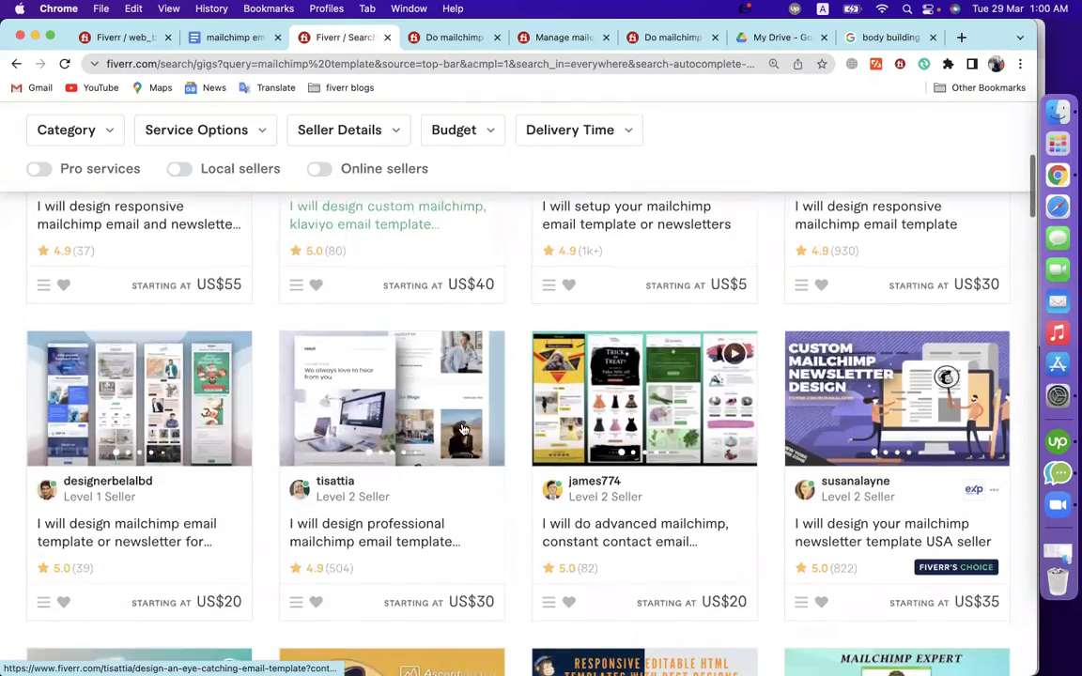
scroll(463, 429, down, 1)
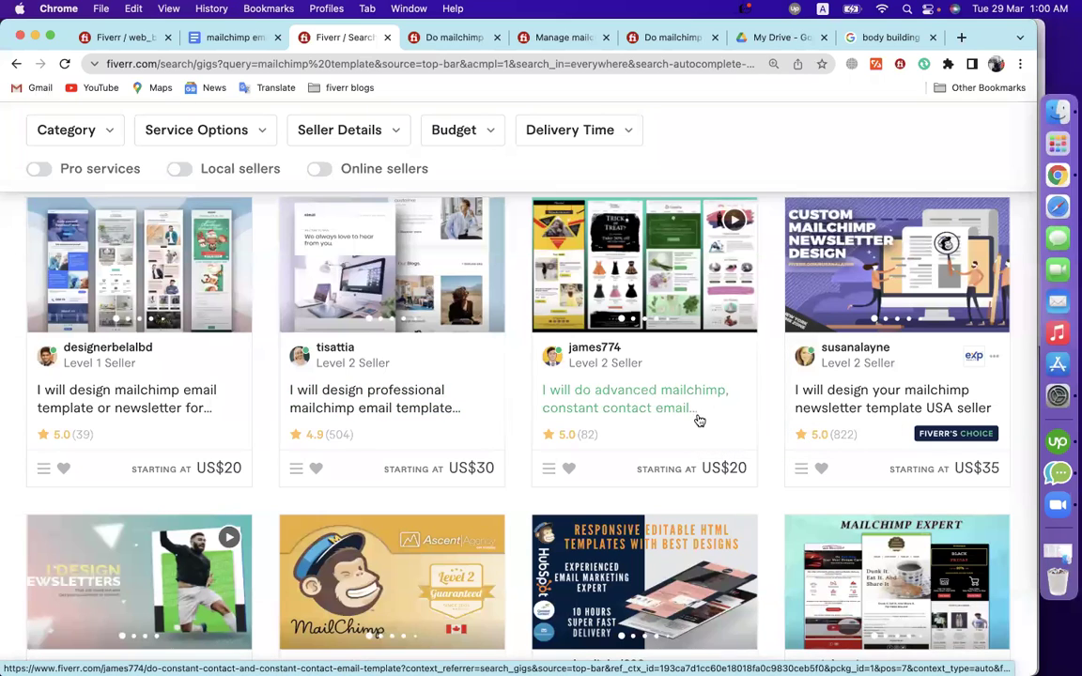
Test the length rating of a longer gig title by appending filler characters, and remove the filler again
click(122, 37)
click(374, 424)
text(jhjkhkhhl)
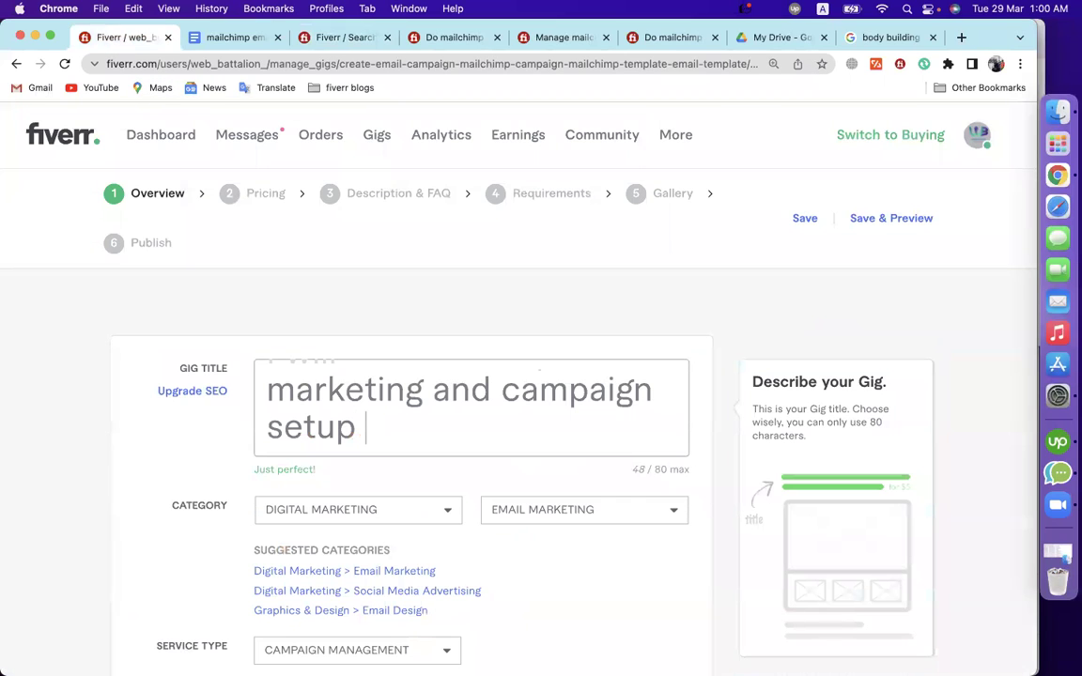
text(hlhklhkhklh)
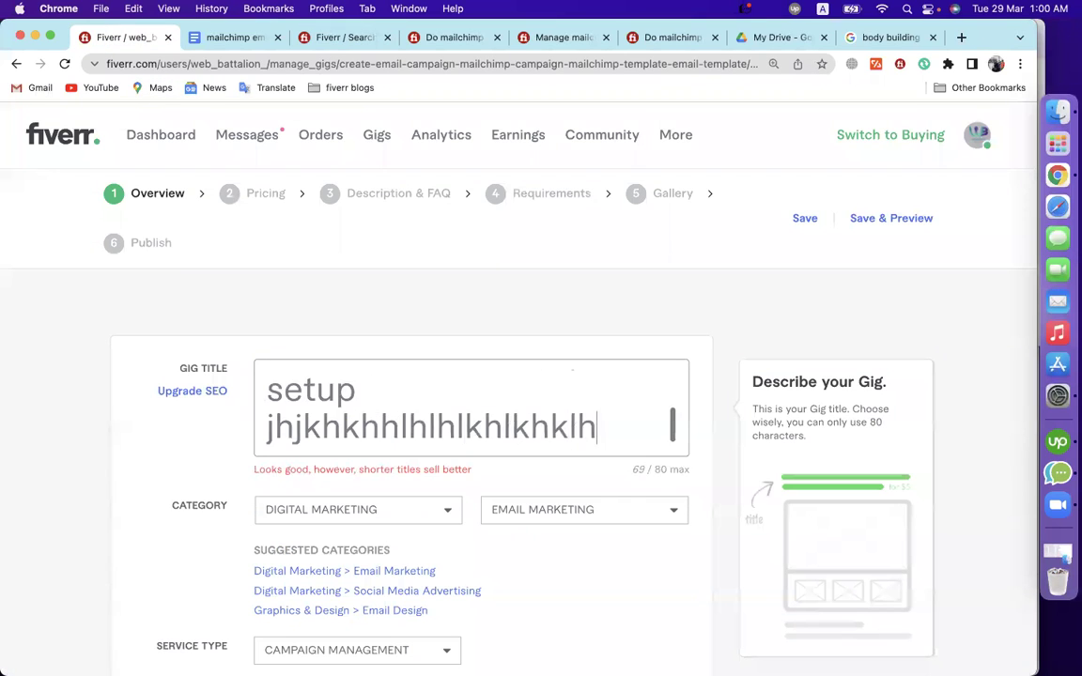
drag(275, 470, 478, 486)
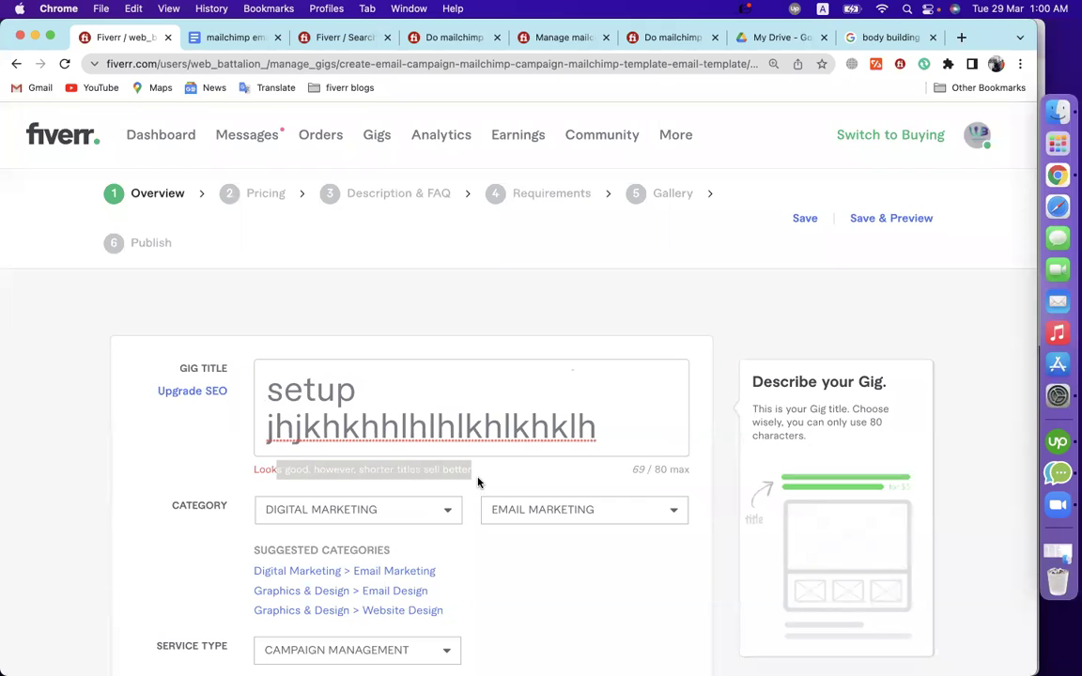
click(537, 373)
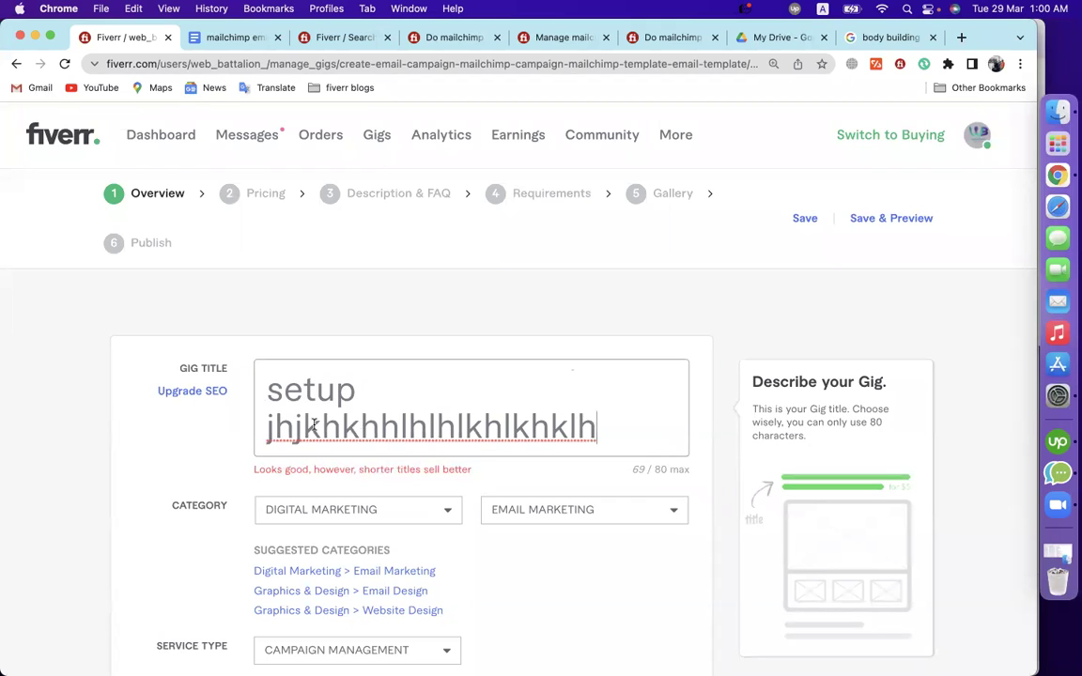
drag(630, 427, 233, 425)
key(BackSpace)
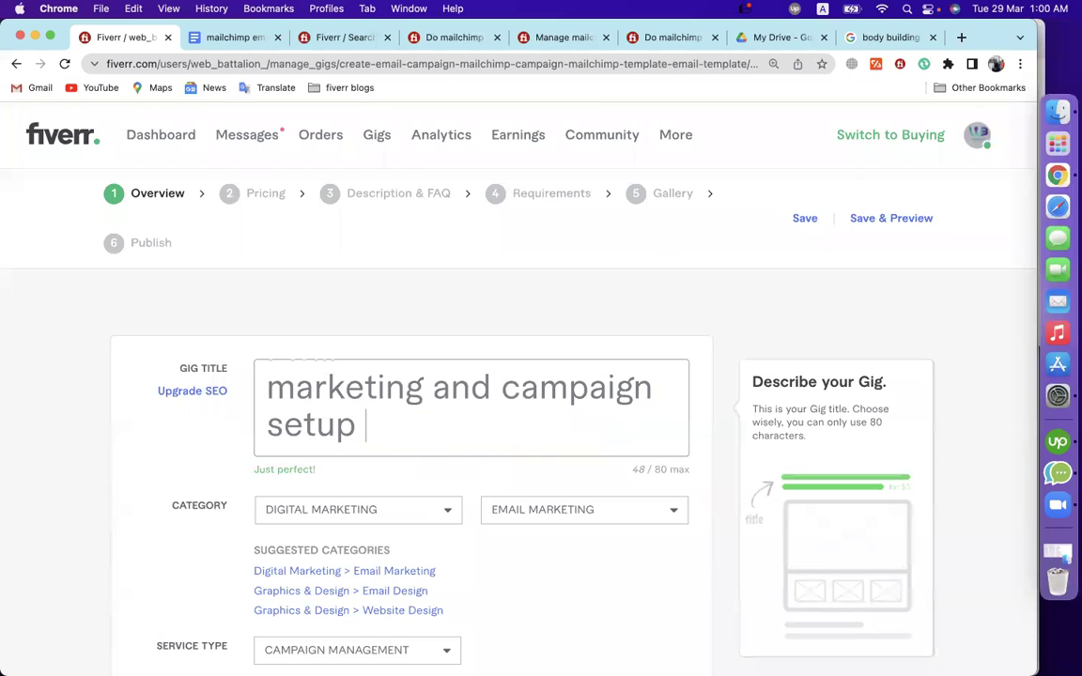
Check the titles of further competing gigs in the search results and return to the gig form
click(366, 40)
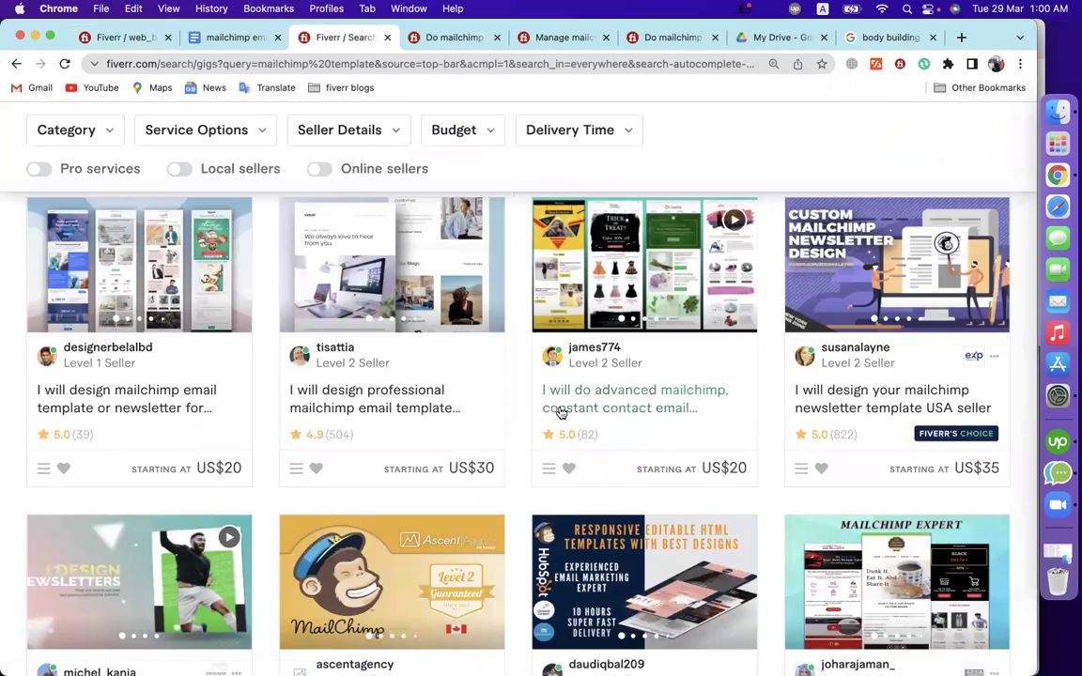
scroll(706, 439, down, 5)
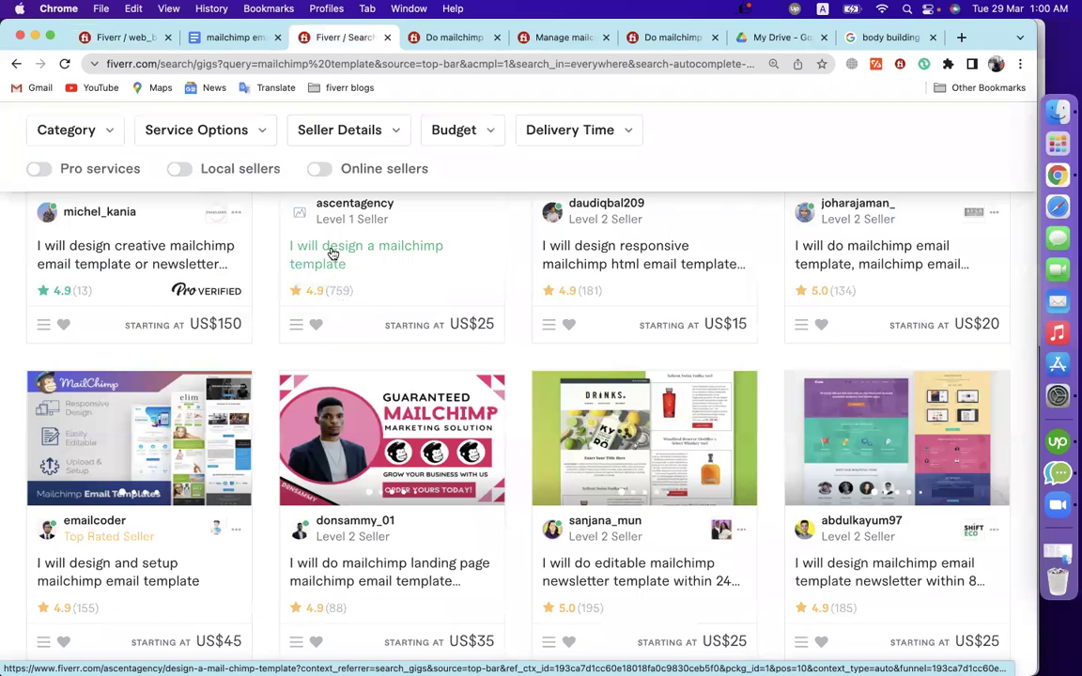
click(122, 38)
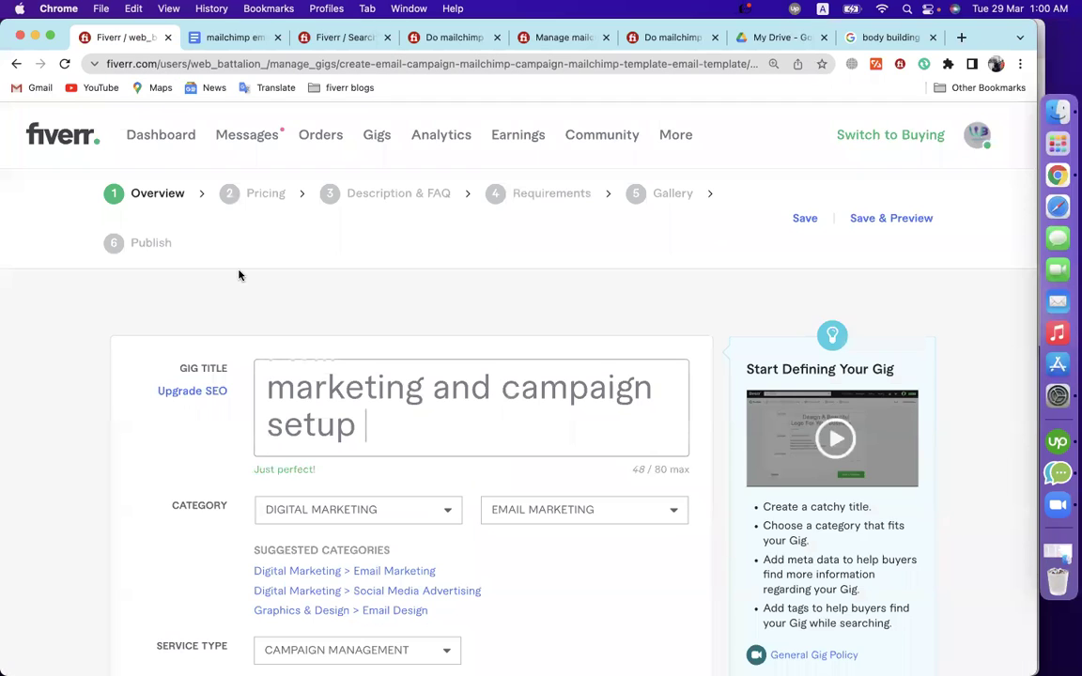
Reread the complete gig title in the form
click(379, 409)
scroll(379, 408, up, 1)
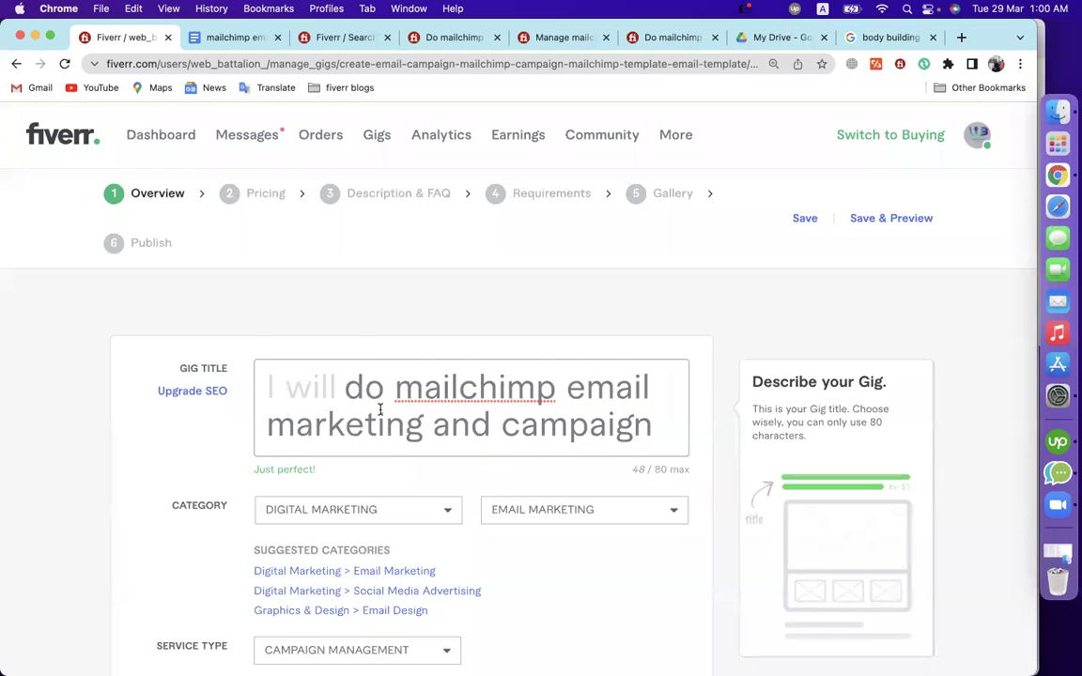
scroll(379, 409, down, 2)
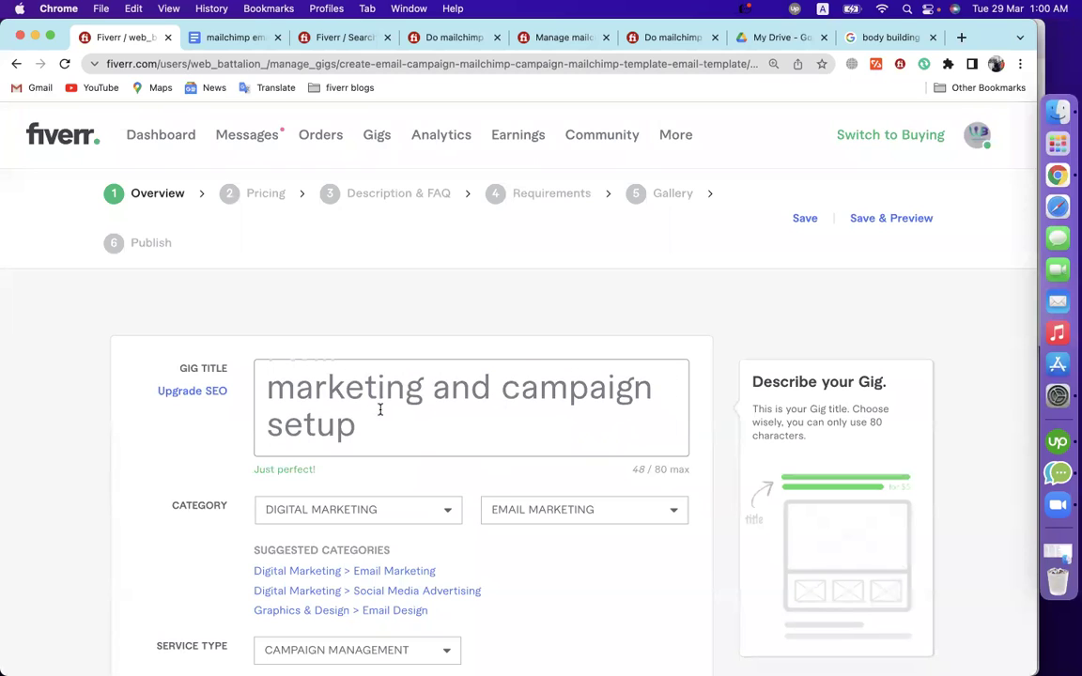
key(super+a)
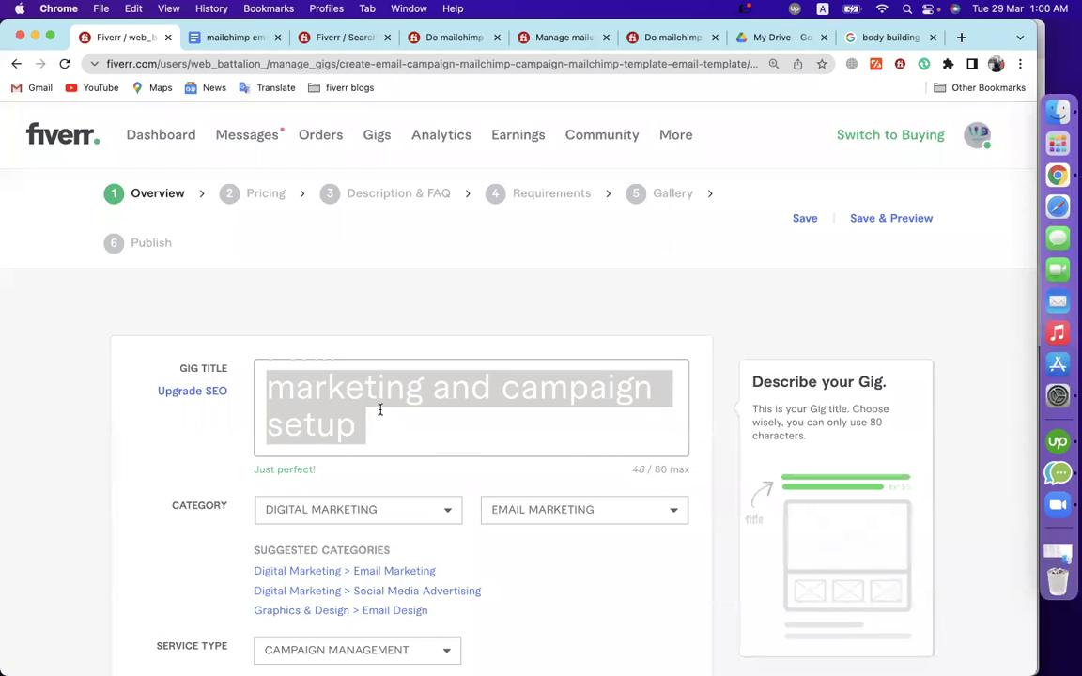
click(379, 408)
scroll(380, 409, up, 2)
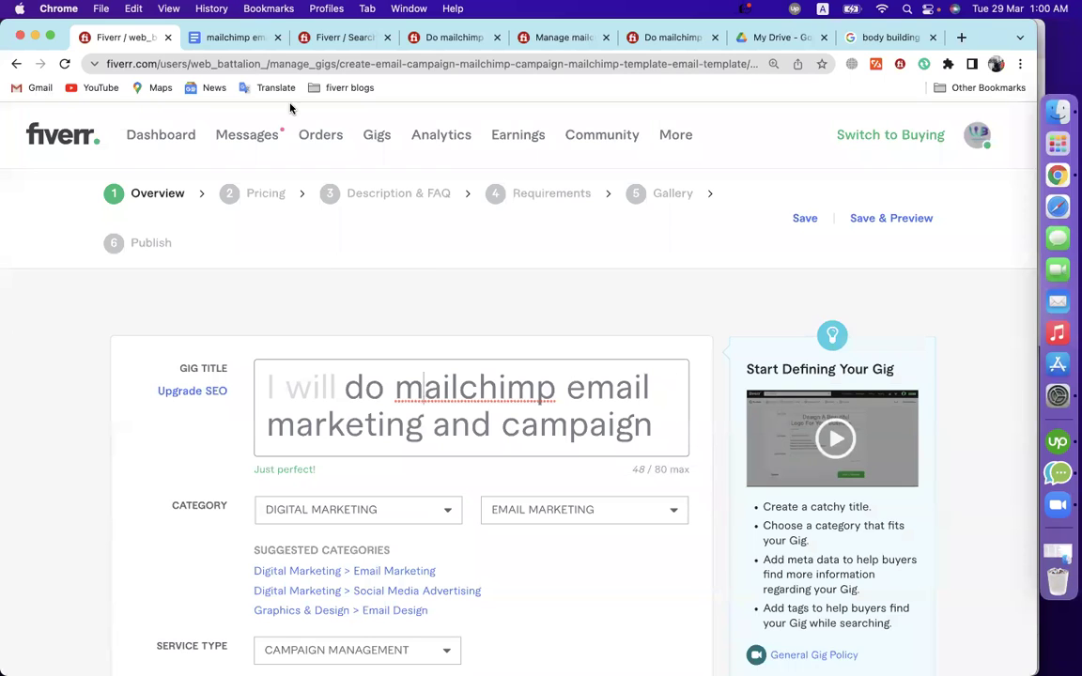
Compare the gig title's keywords with the tag list in the "mailchimp email marketing" document
click(237, 38)
click(334, 325)
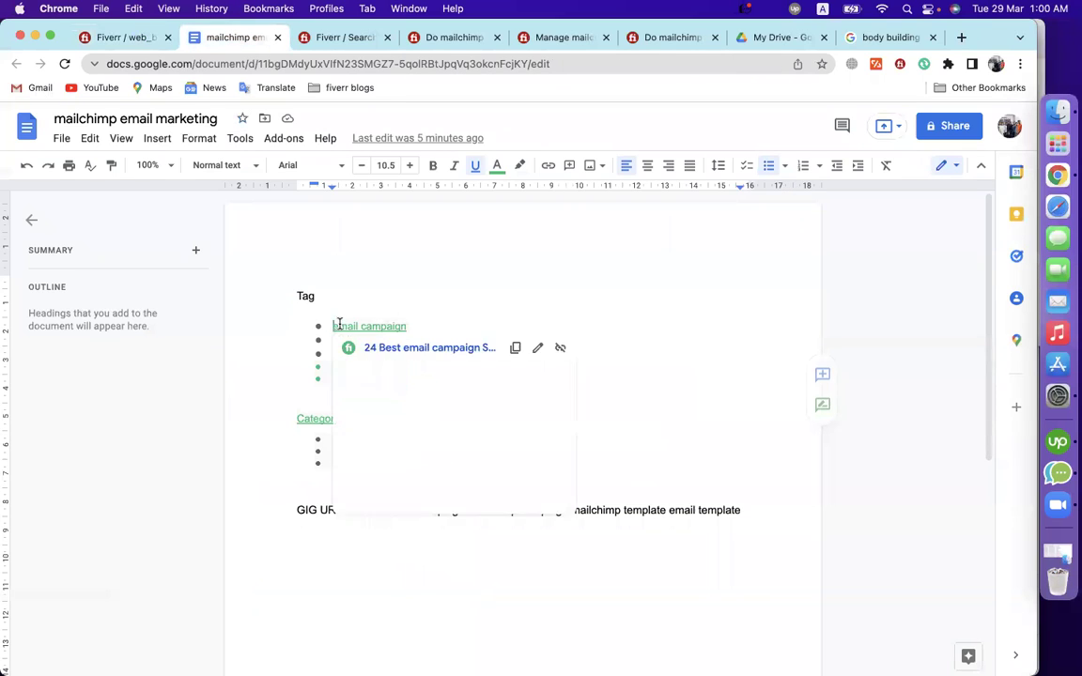
click(150, 38)
scroll(460, 386, down, 2)
scroll(410, 391, up, 2)
scroll(411, 391, down, 2)
scroll(411, 391, up, 2)
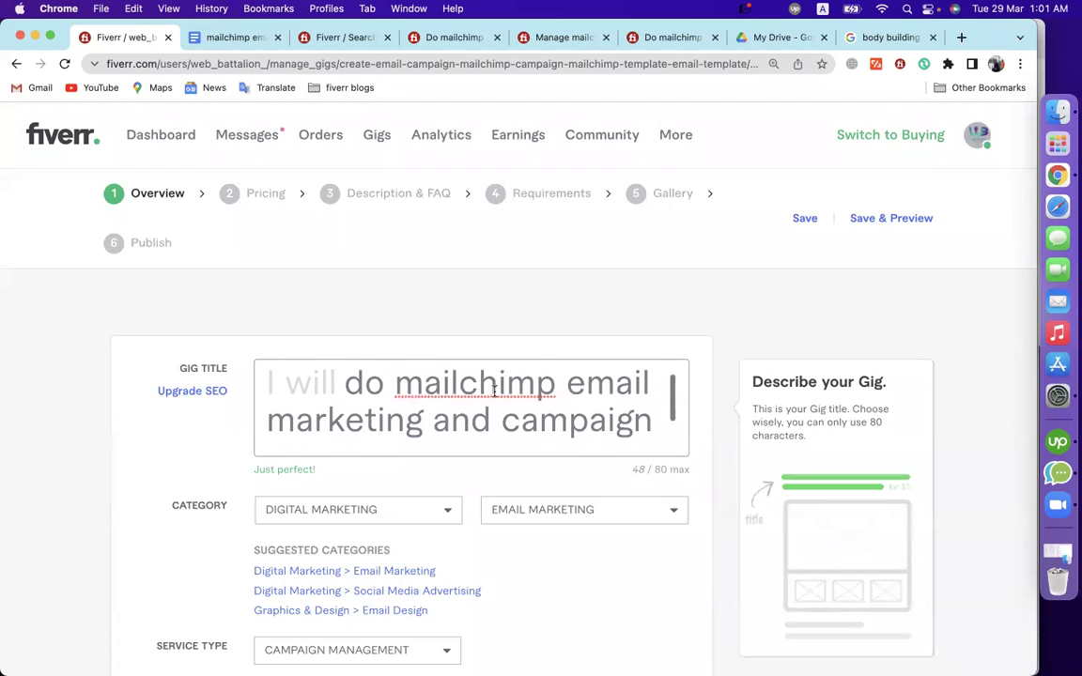
drag(561, 384, 418, 427)
double_click(421, 388)
scroll(435, 420, down, 2)
click(498, 395)
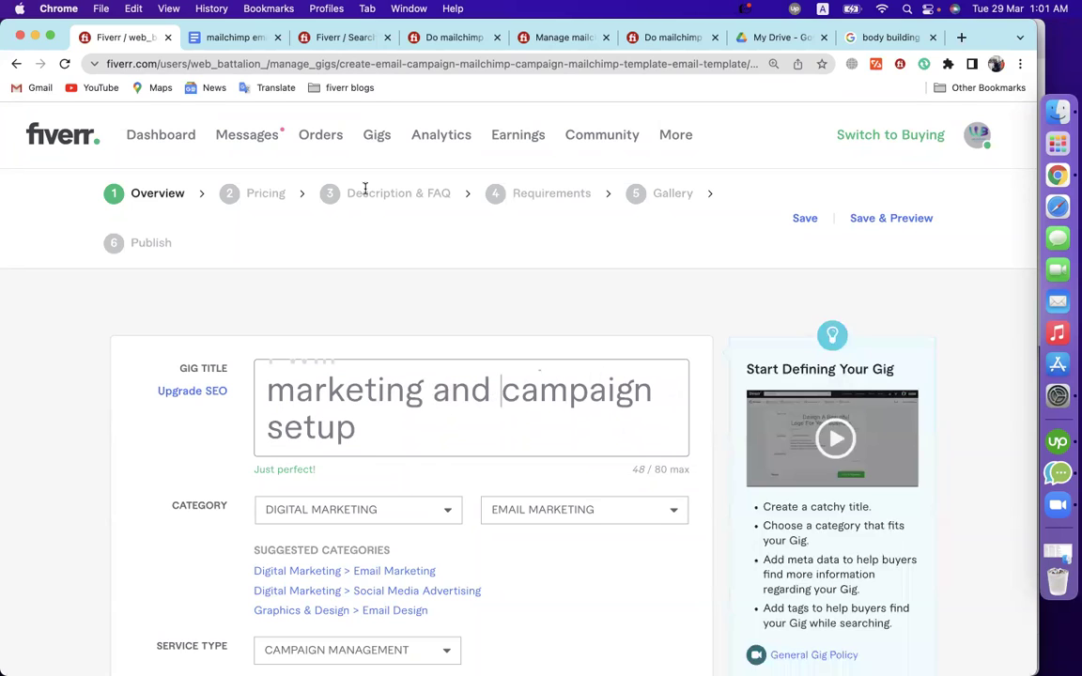
click(242, 38)
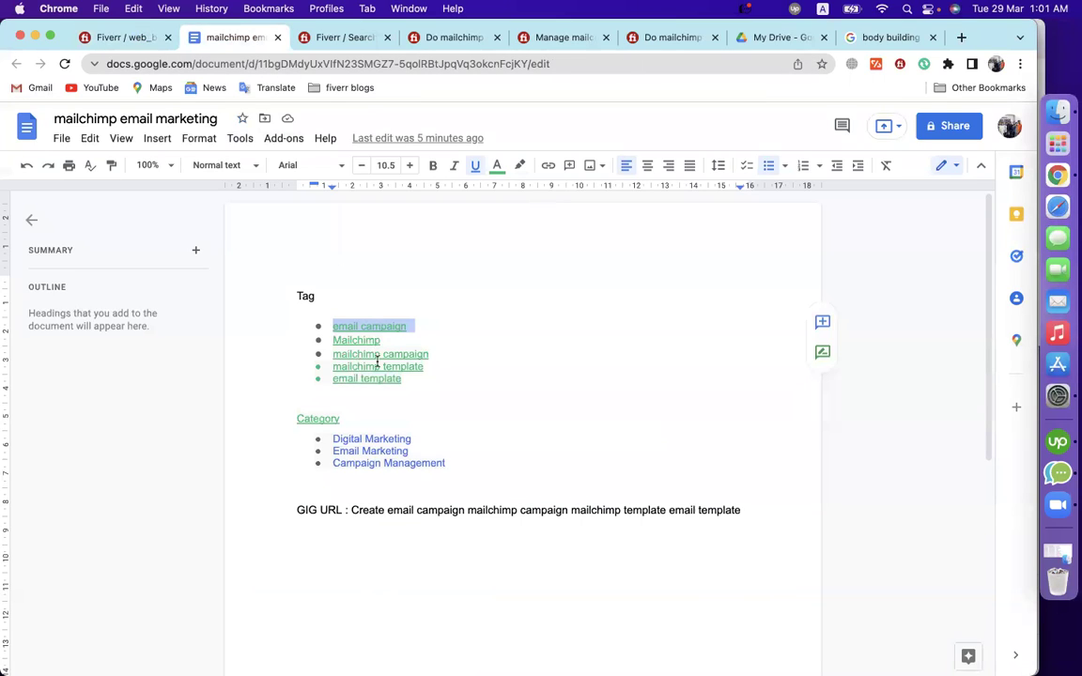
click(151, 42)
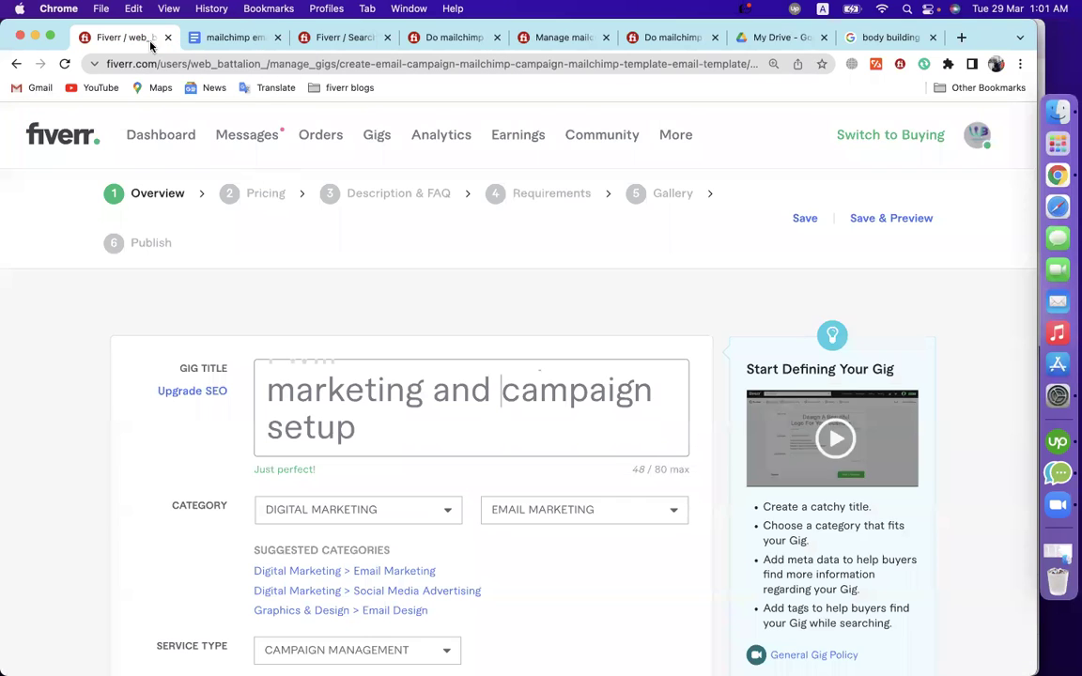
Change "campaign" near the end of the gig title to "mailchimp campaign"
double_click(551, 392)
text(mailch)
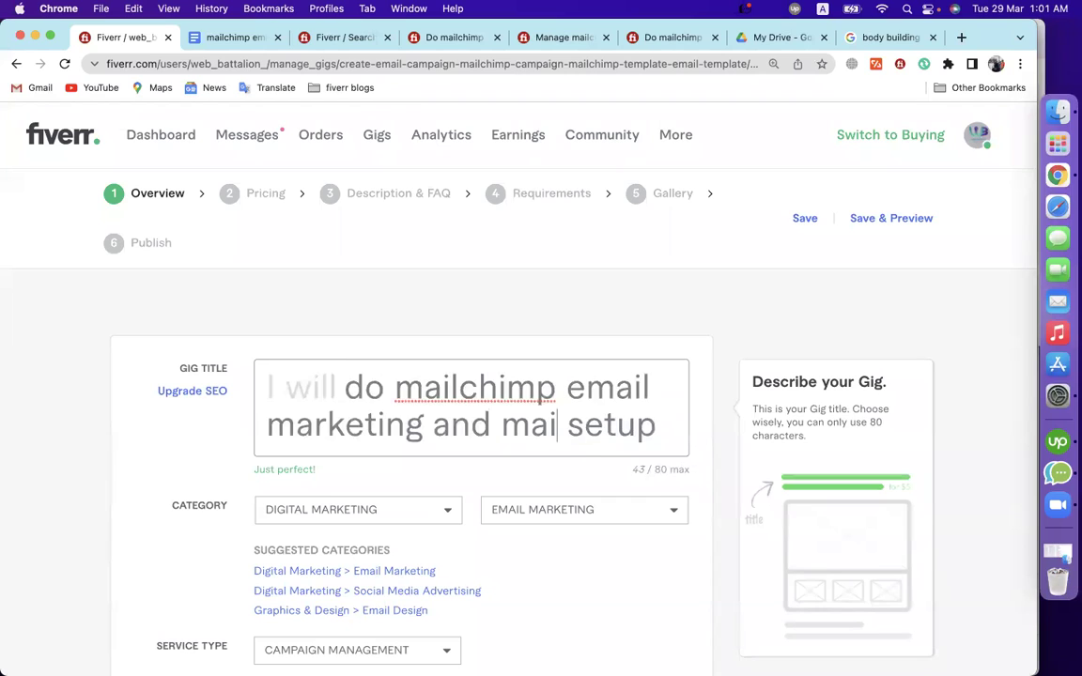
text(imp setup)
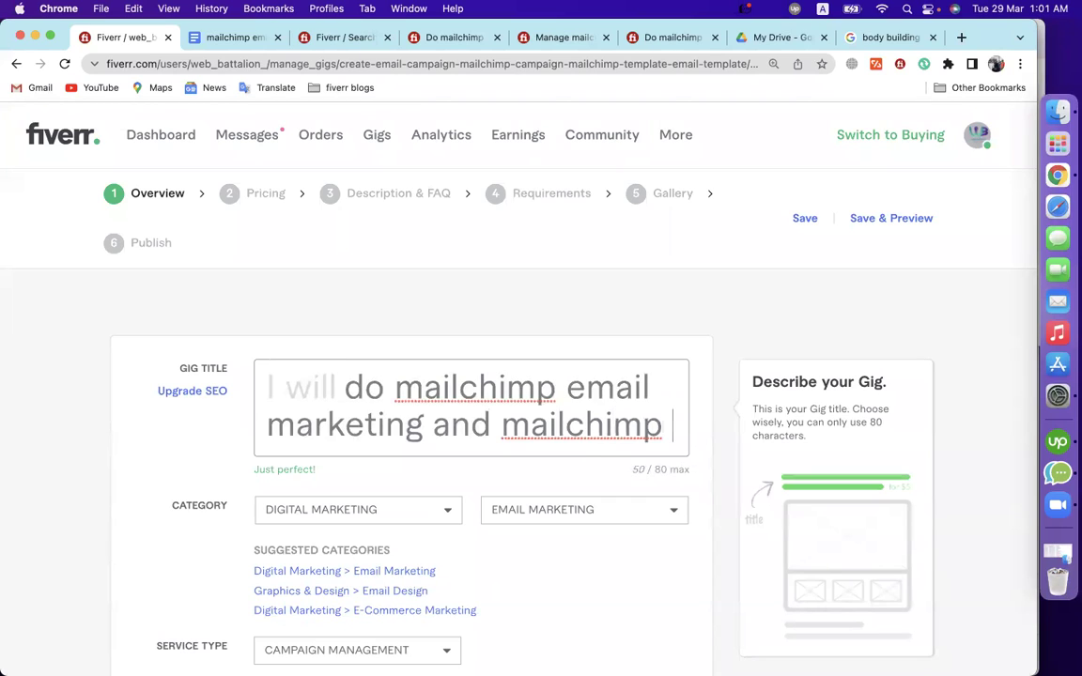
scroll(645, 394, up, 1)
scroll(646, 394, down, 1)
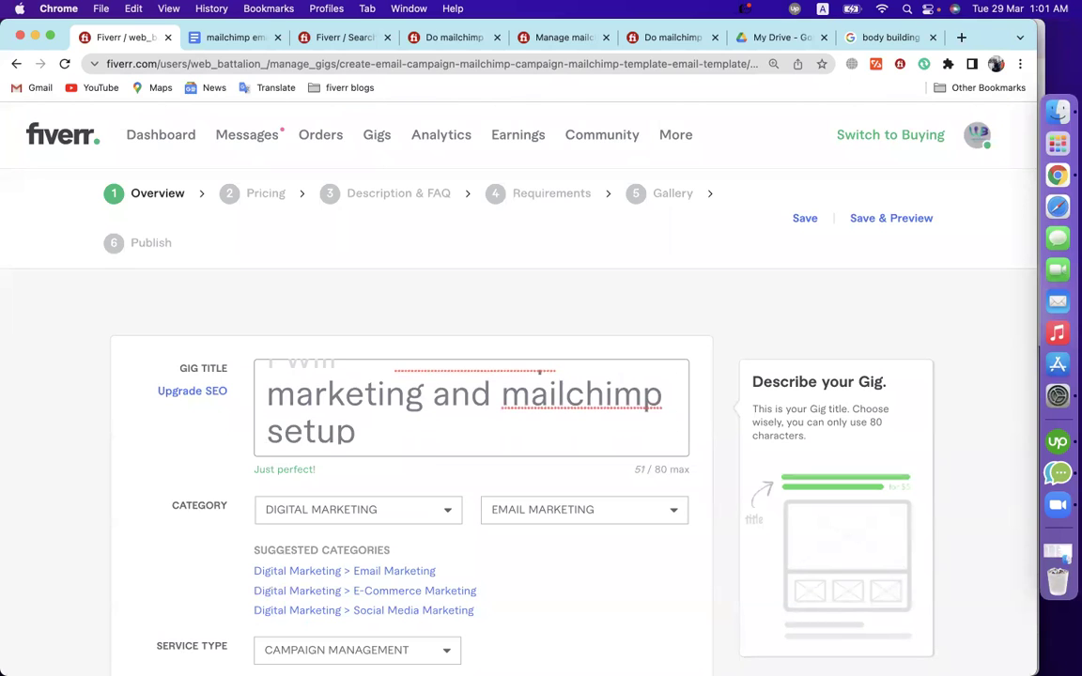
text(campa)
text(ign)
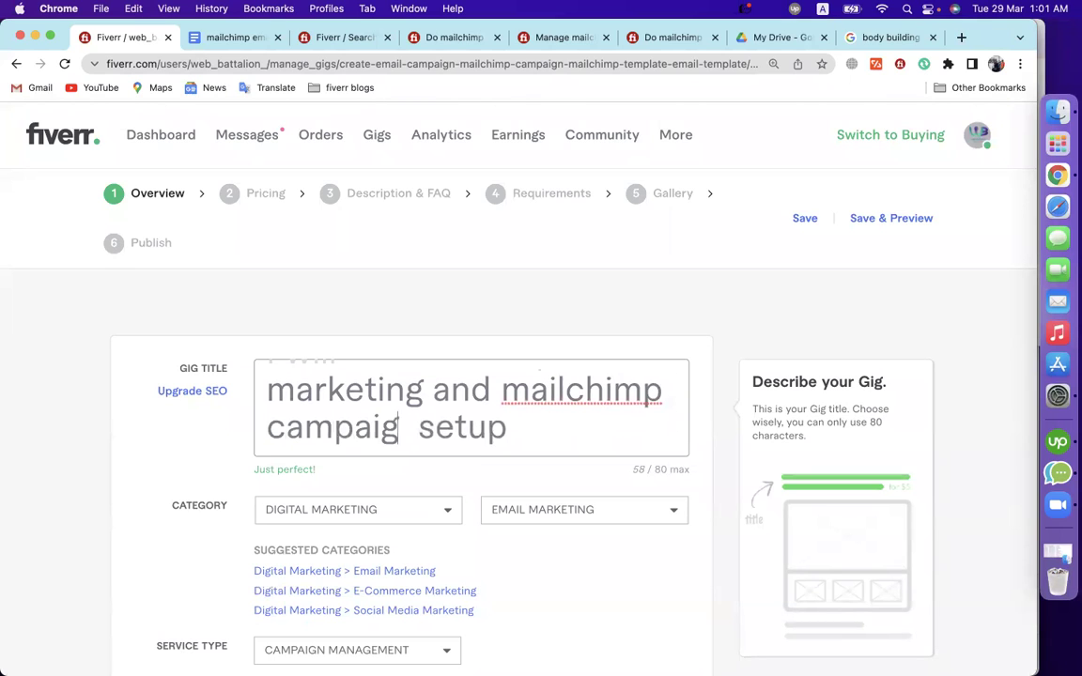
key(Delete)
key(Delete)
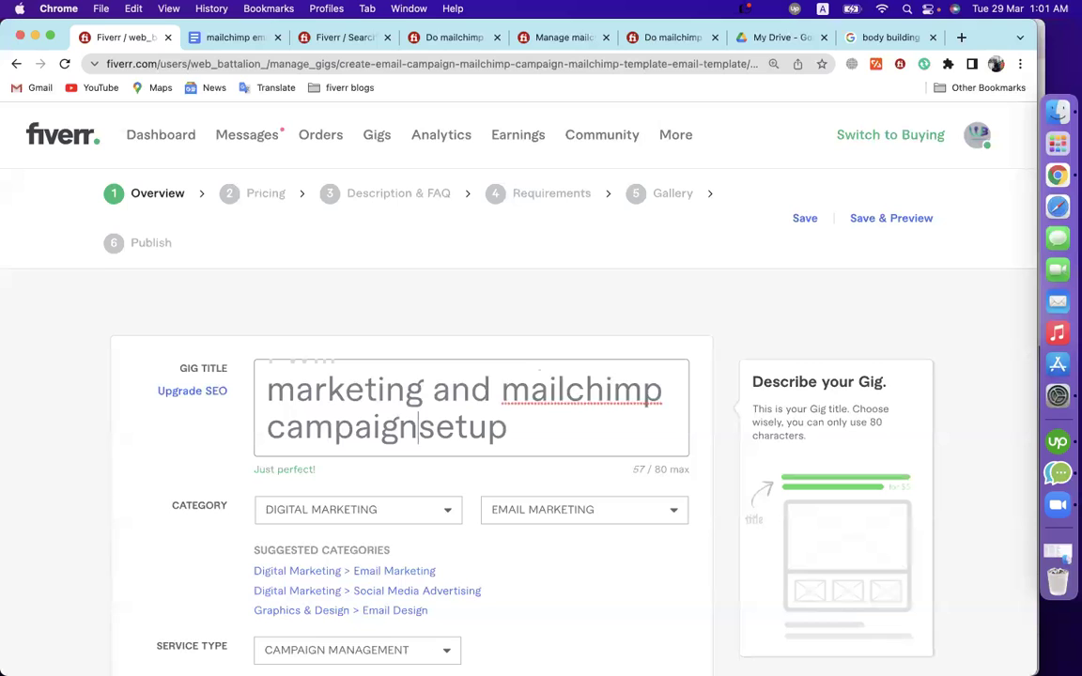
Copy the full gig title into the notes document on a new line labelled "GIG TITLE :" below the gig URL
scroll(554, 393, up, 1)
key(super+a)
key(super+c)
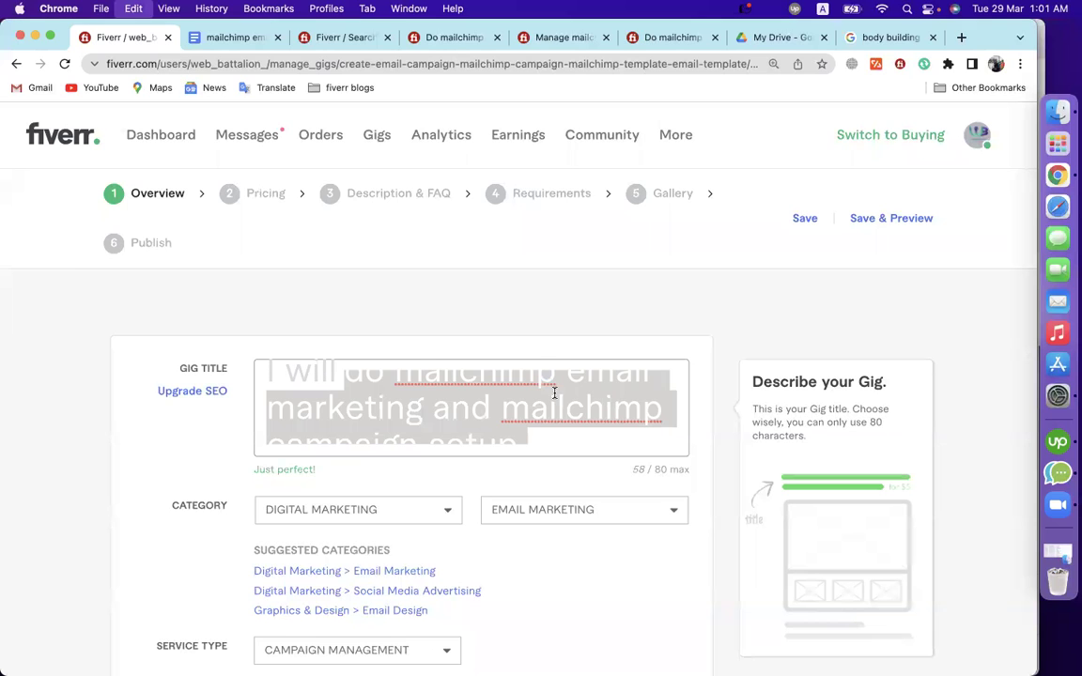
click(226, 39)
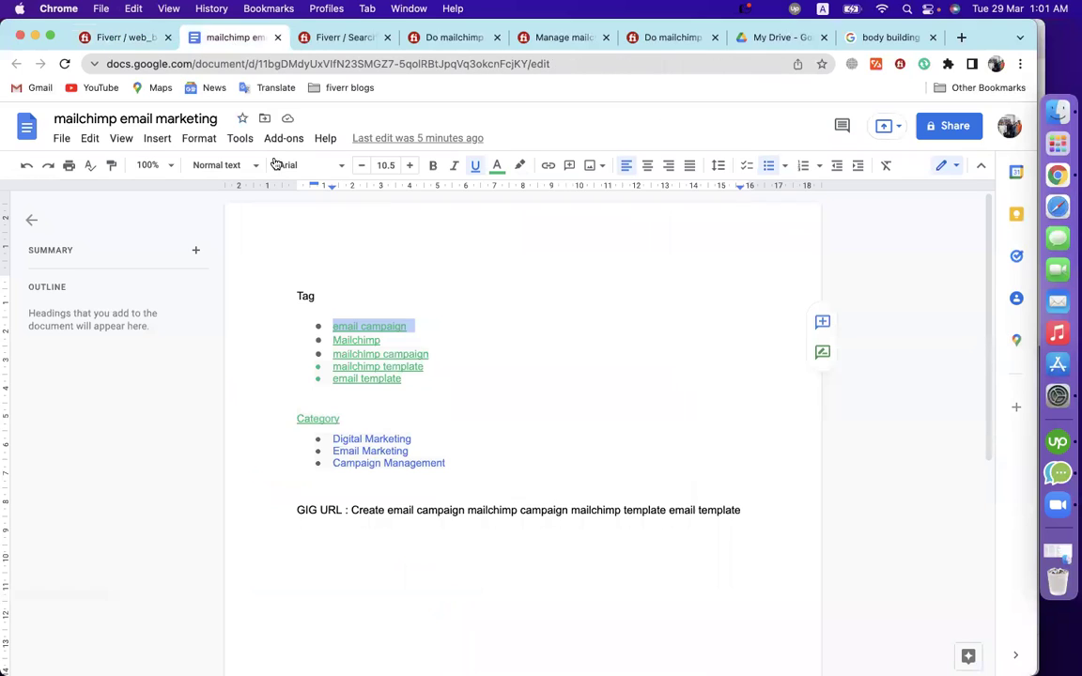
click(408, 530)
click(441, 531)
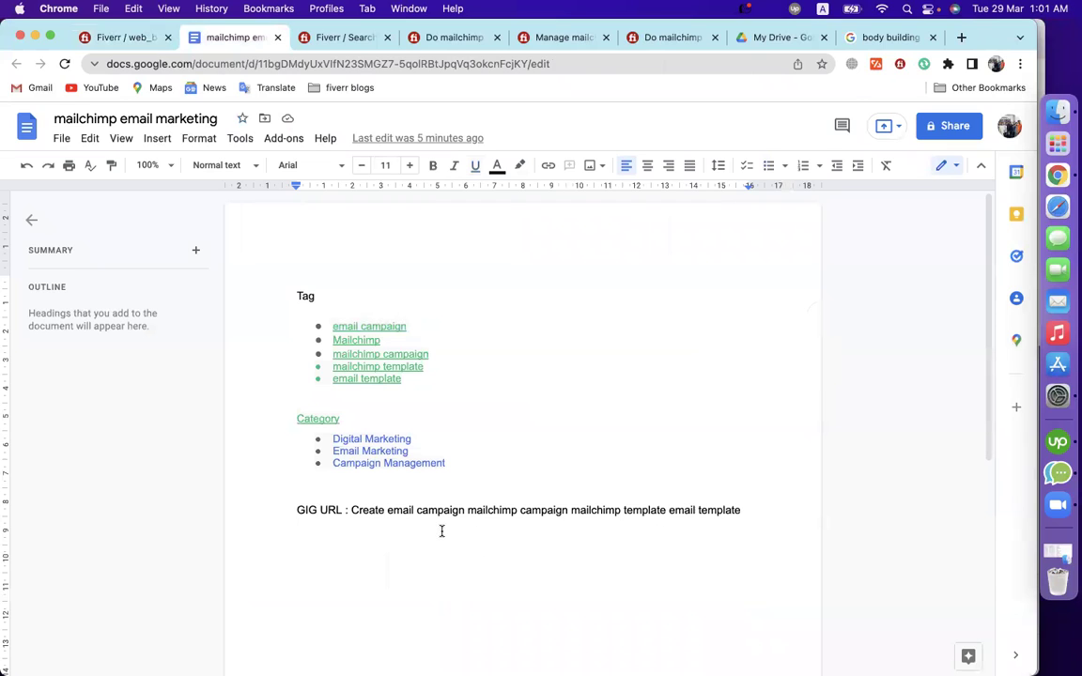
text(GIG TITLE :)
key(super+v)
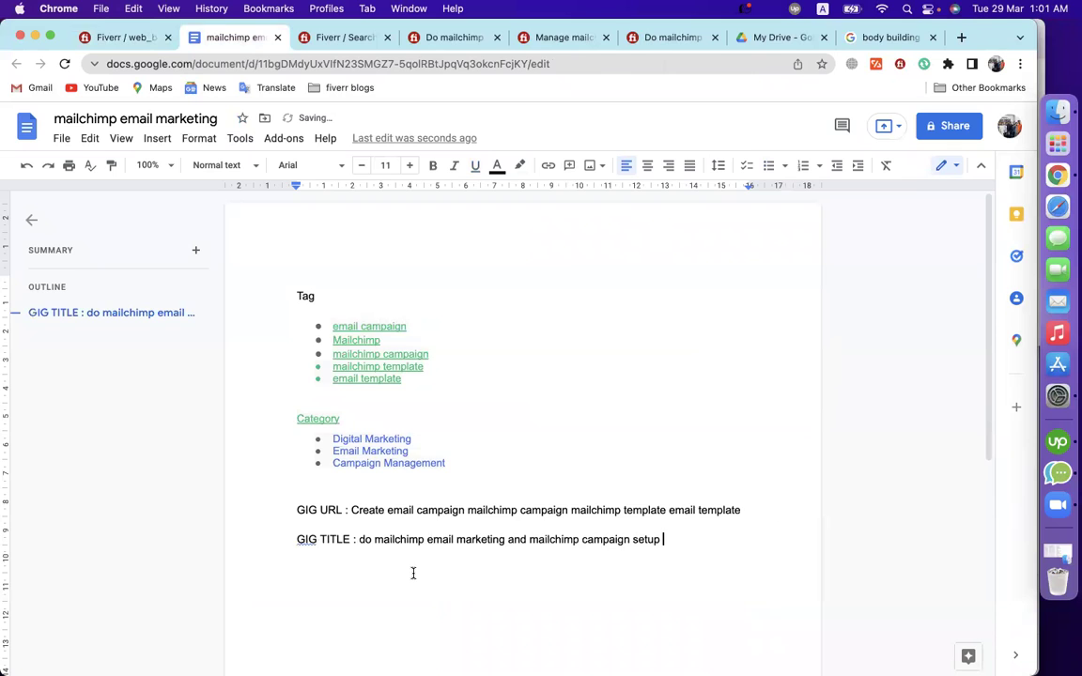
Bold the first "mailchimp" in the document's gig title line and match it against the Mailchimp tag
scroll(413, 573, down, 5)
scroll(389, 405, up, 4)
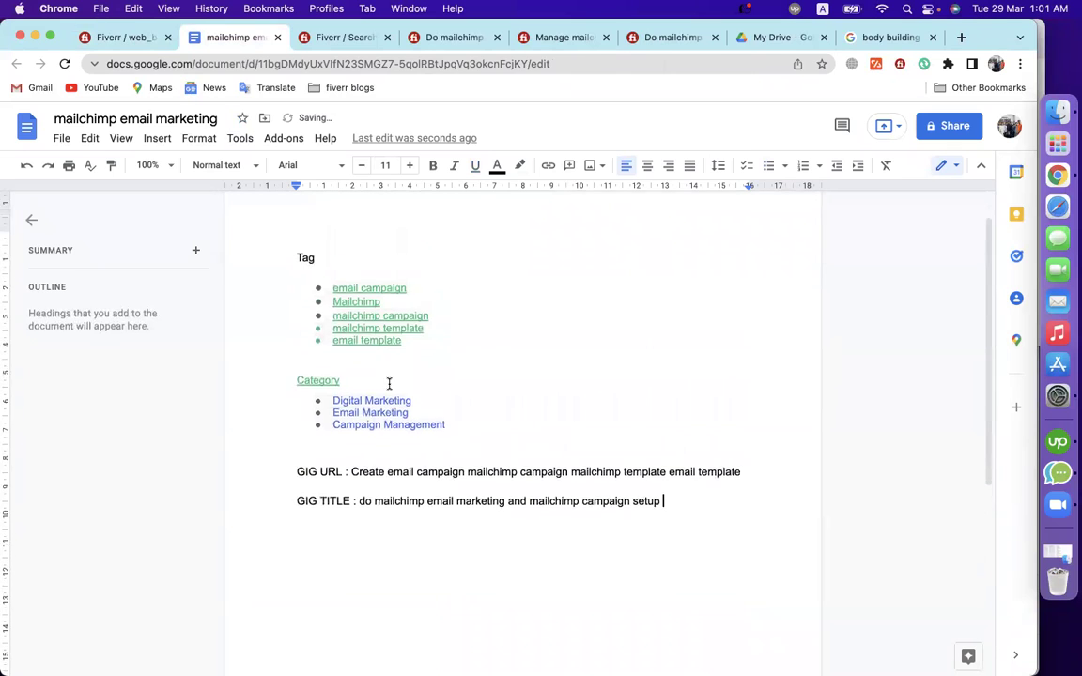
double_click(385, 517)
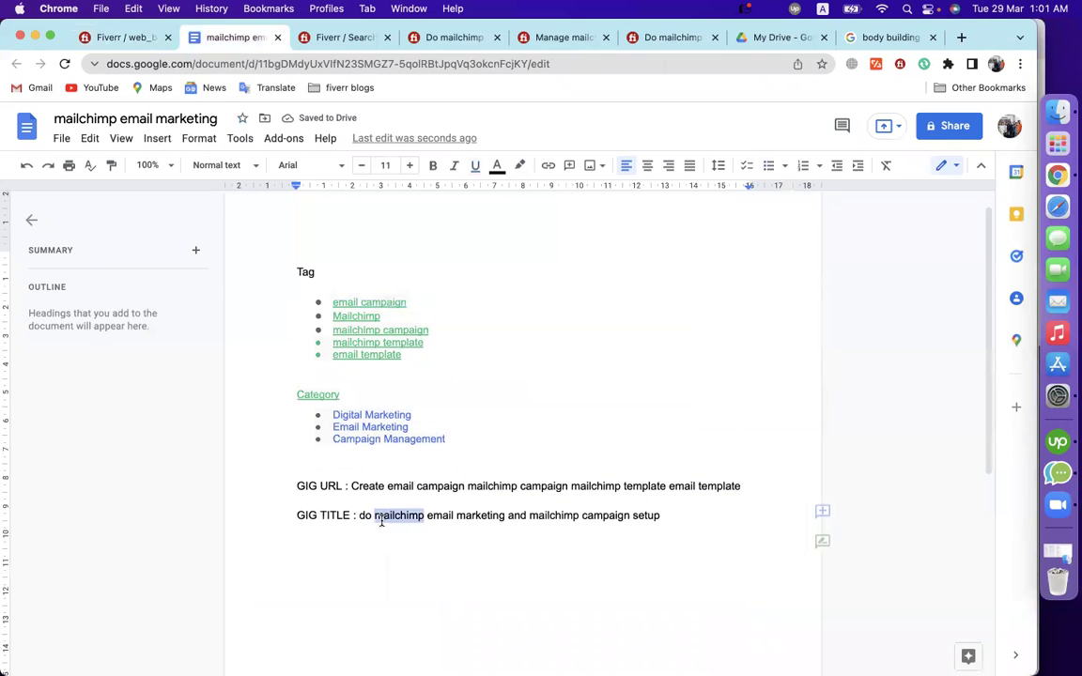
click(433, 165)
double_click(346, 317)
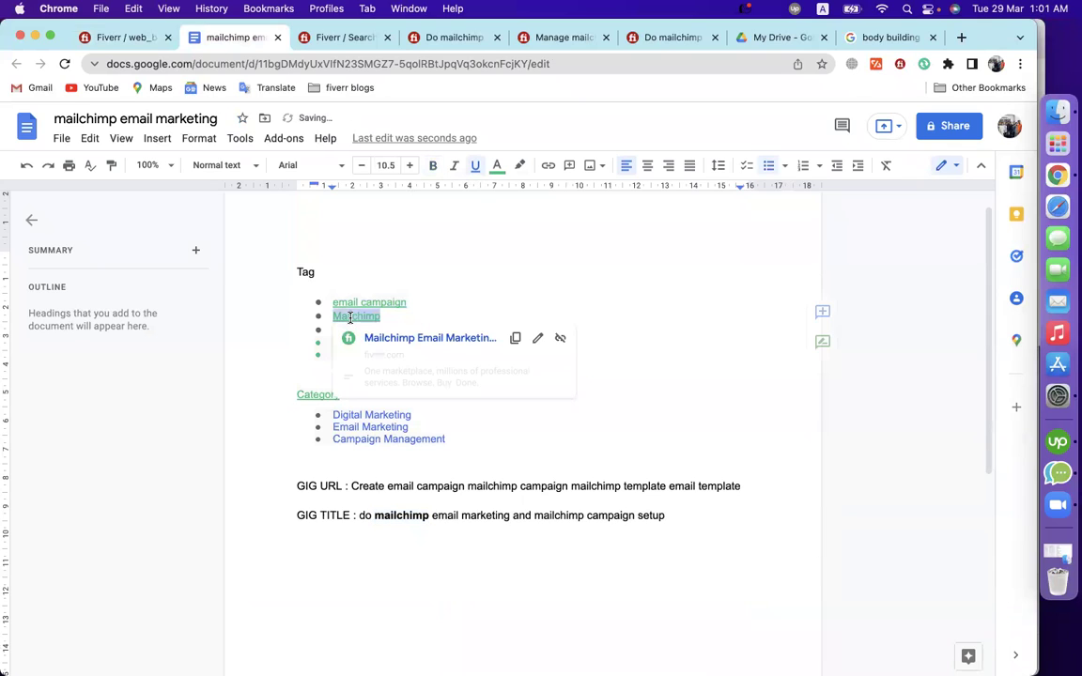
click(439, 262)
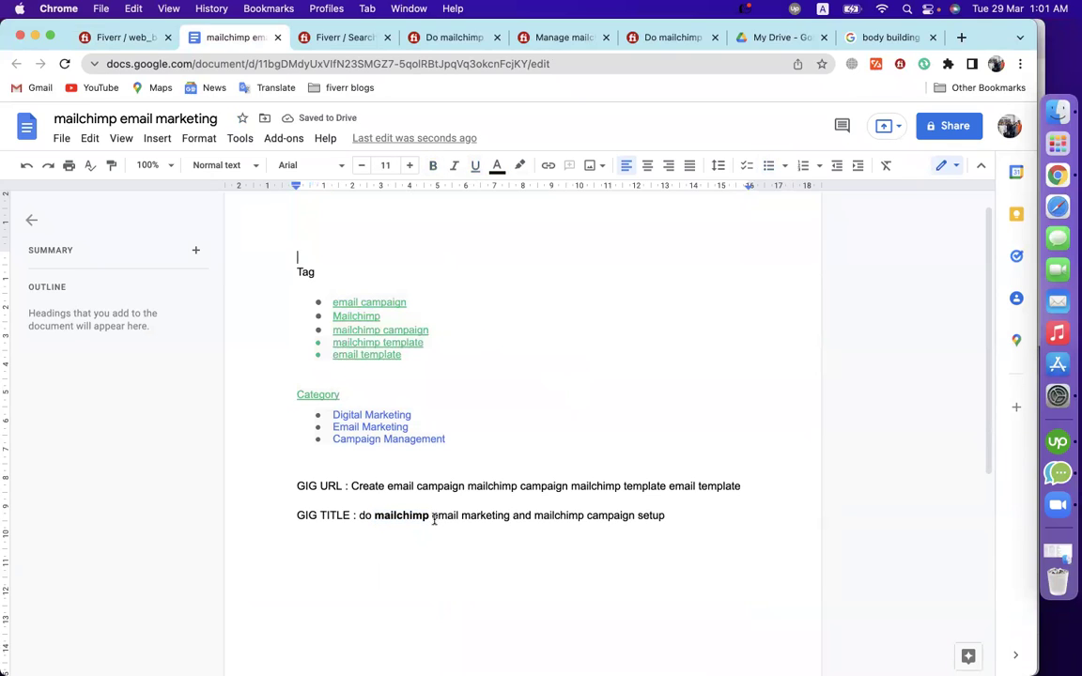
Bold "email marketing" in the document's gig title, replace "marketing" with "template" and change "do" to "design"
drag(452, 514, 509, 515)
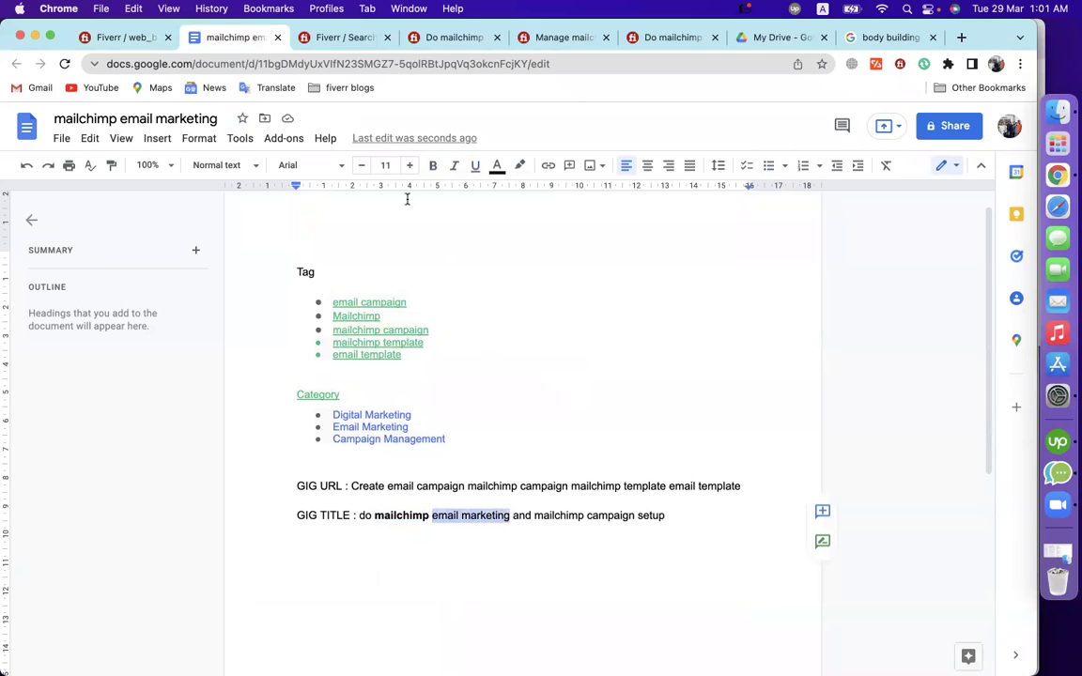
click(433, 165)
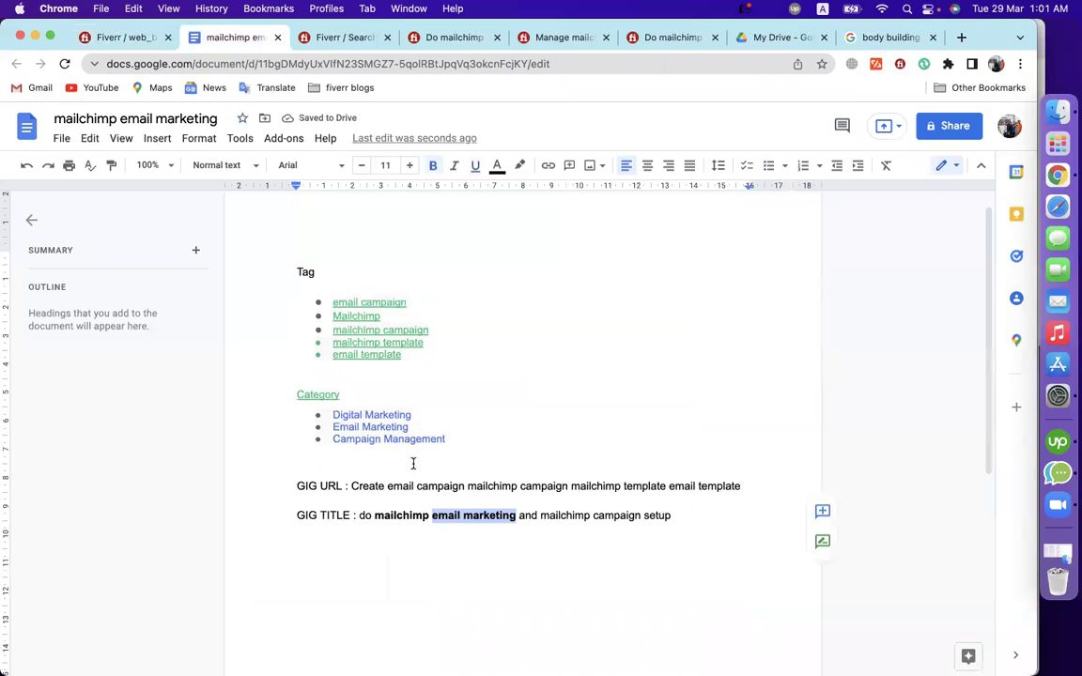
click(500, 515)
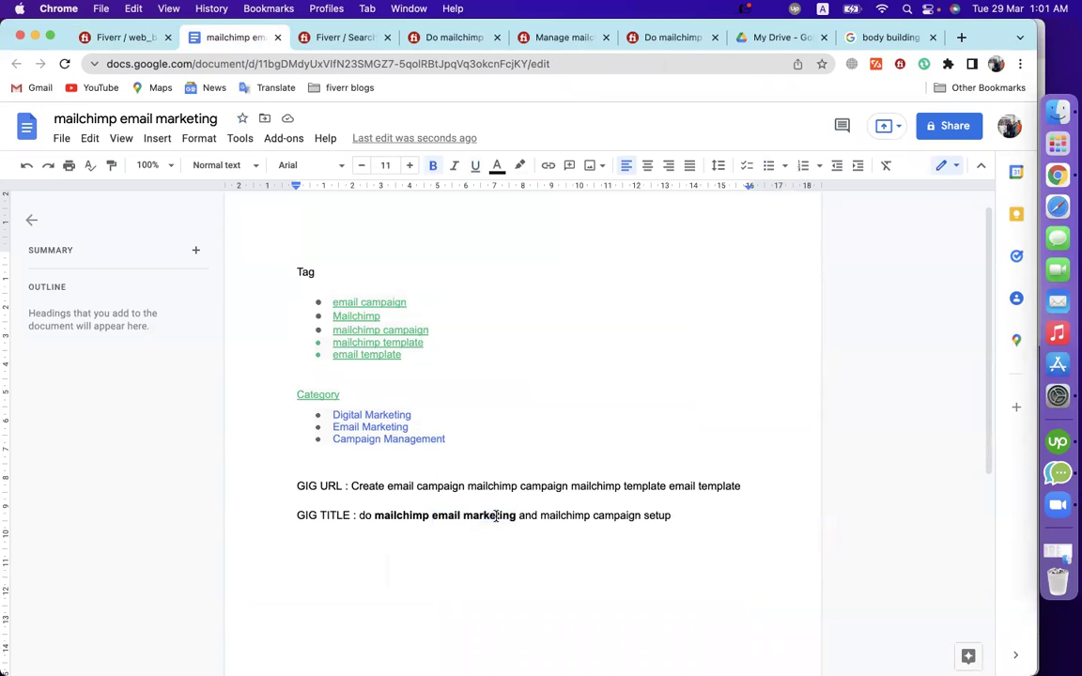
double_click(496, 516)
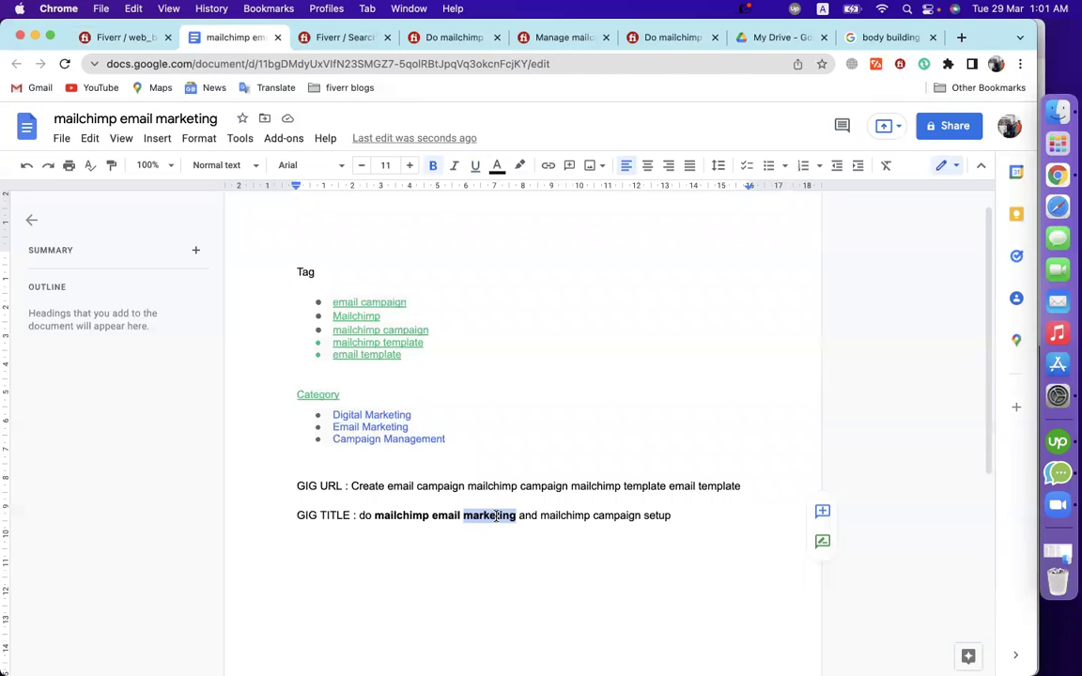
text(template)
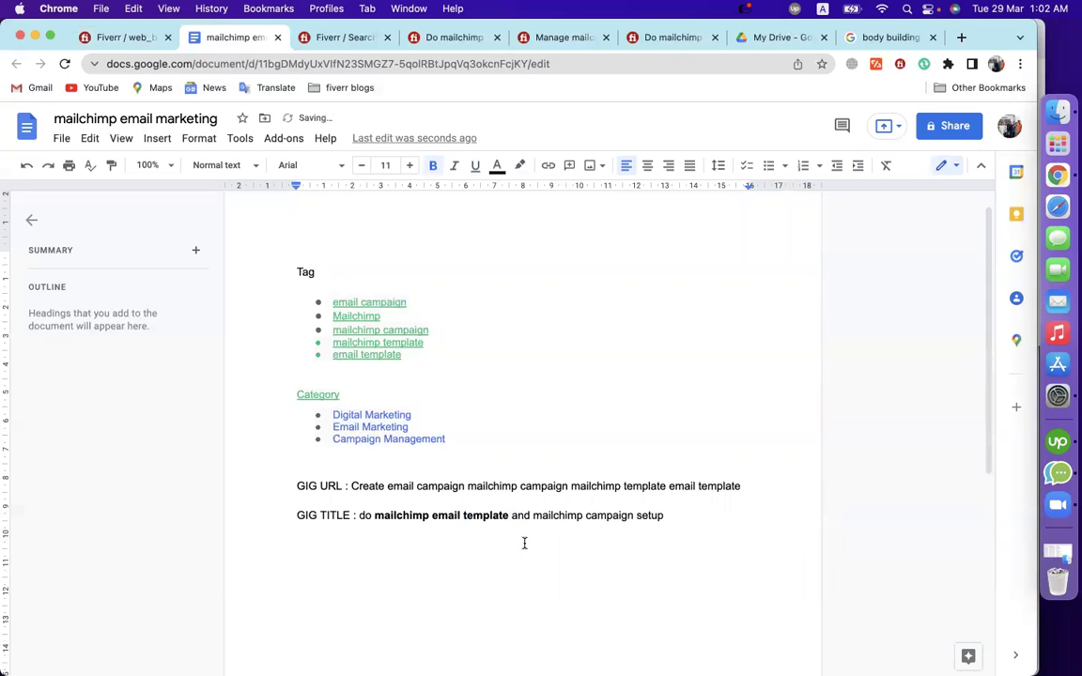
double_click(365, 515)
text(design)
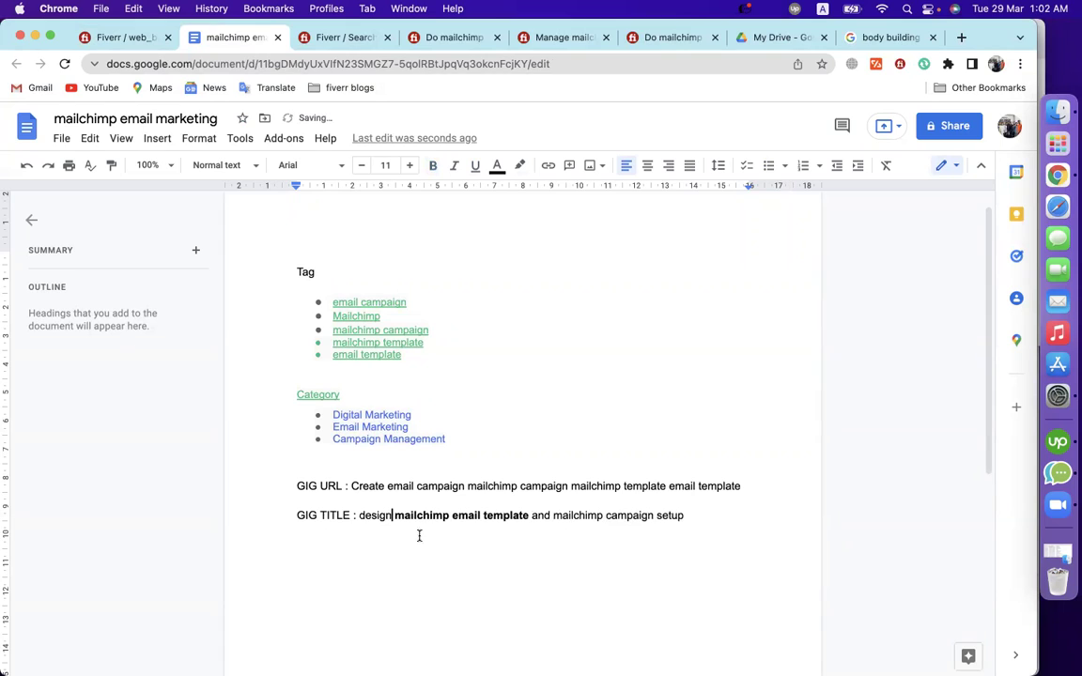
Bold "mailchimp campaign" in the document's gig title line and match it against the mailchimp campaign tag
click(523, 517)
click(545, 521)
drag(553, 517, 654, 518)
click(432, 167)
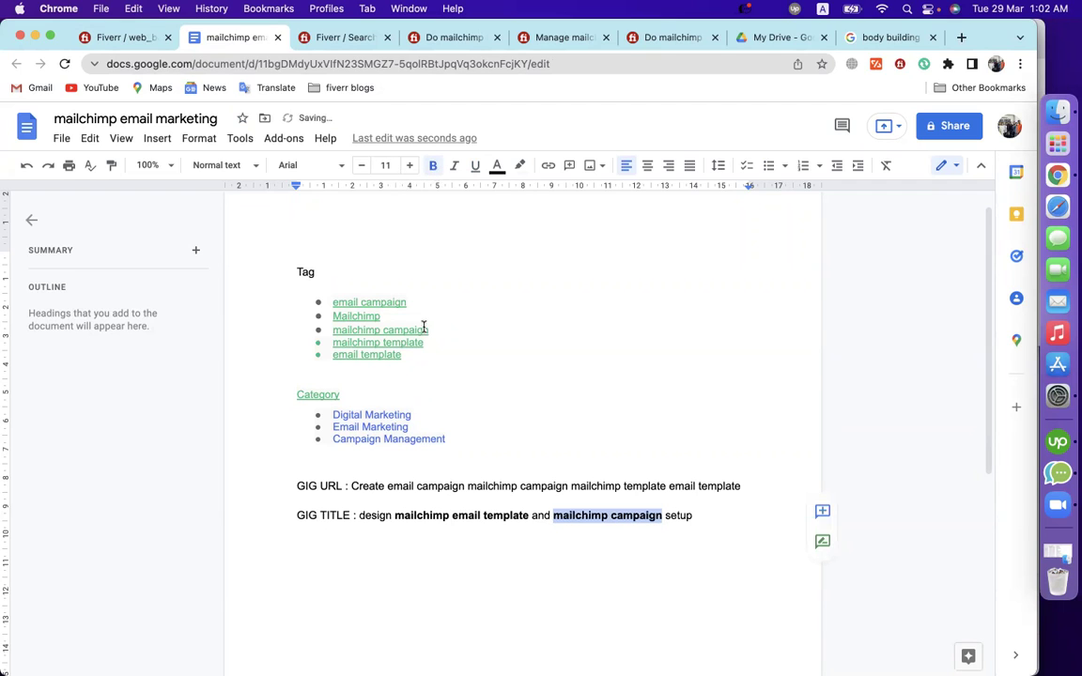
drag(430, 331, 334, 332)
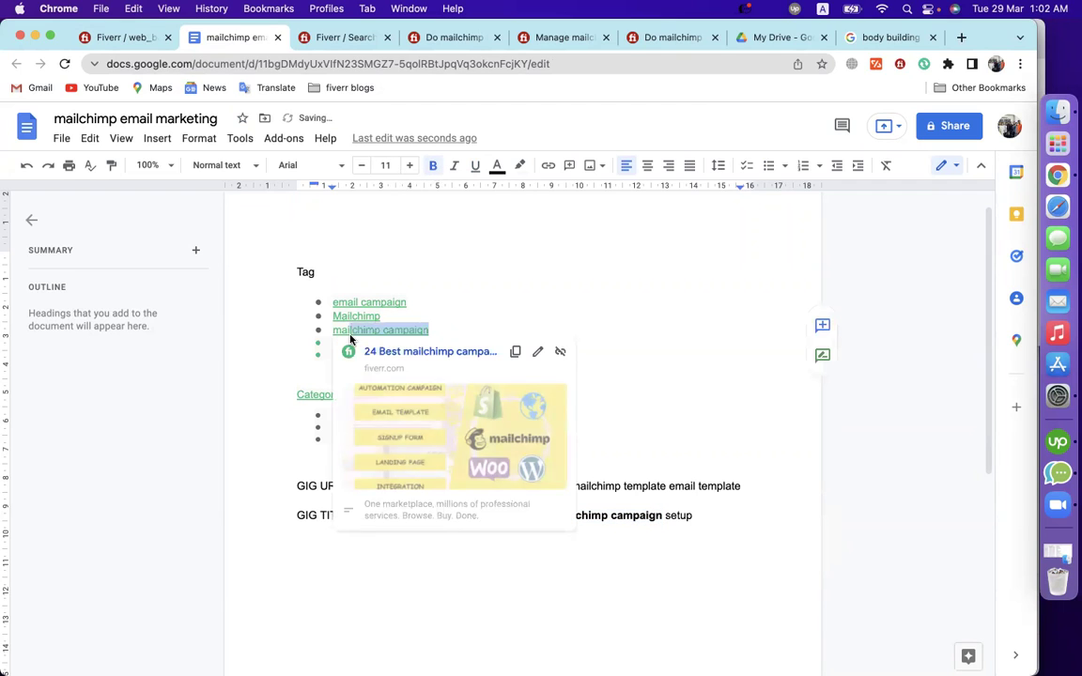
click(536, 289)
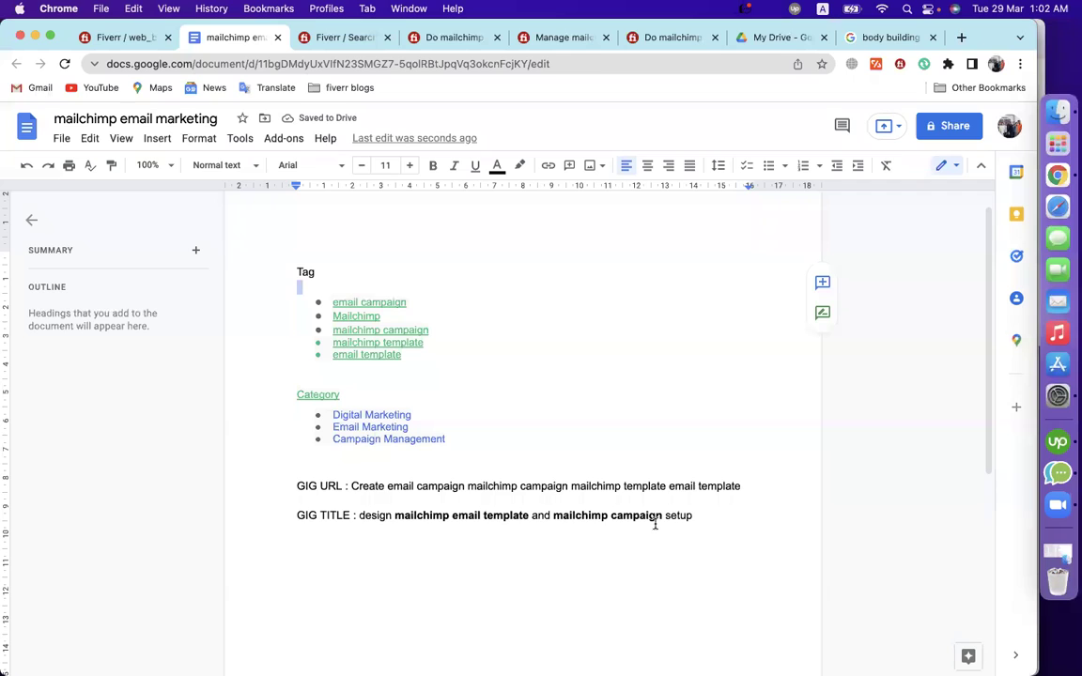
Replace the Fiverr gig title with the document's "design mailchimp email template and mailchimp campaign setup" and read it through
click(706, 516)
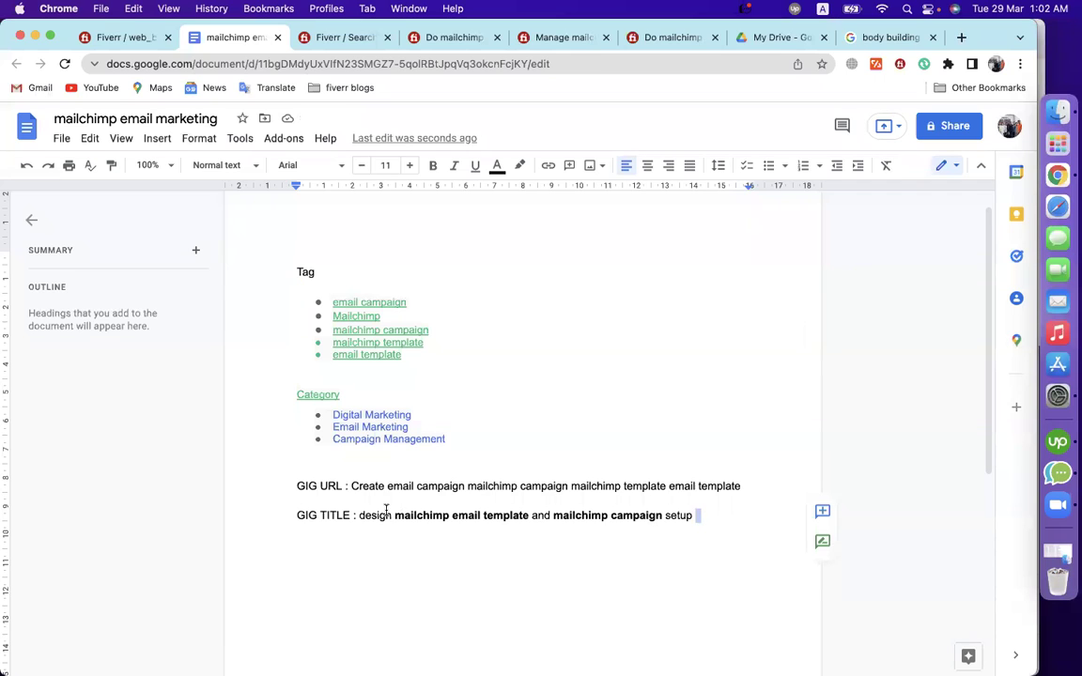
shift+click(358, 518)
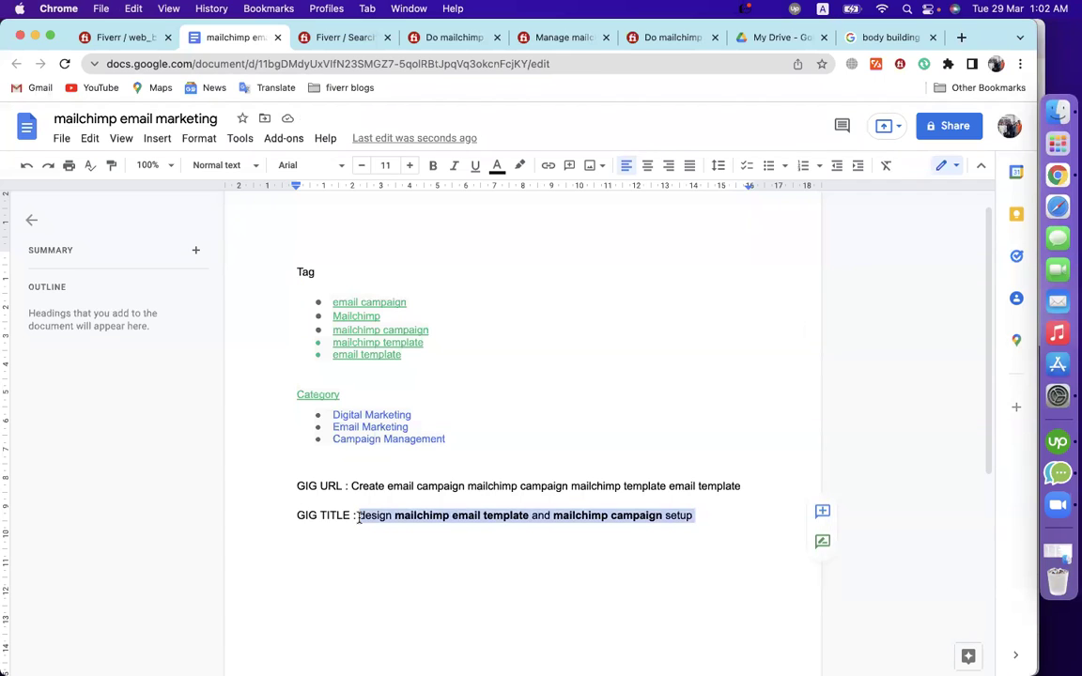
click(122, 38)
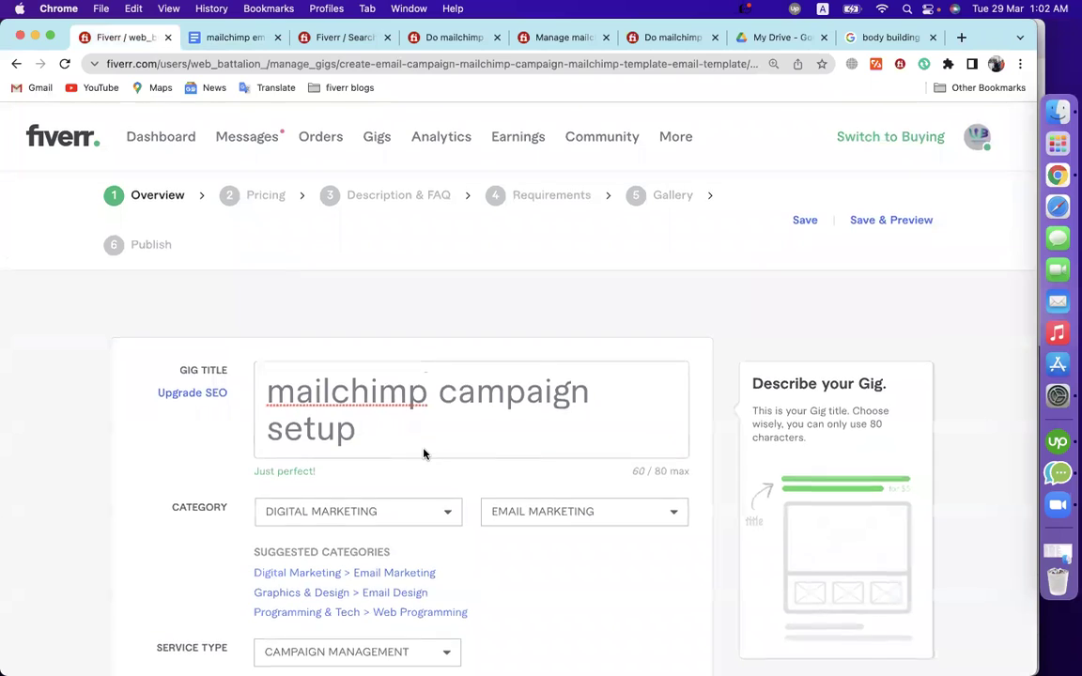
scroll(403, 415, up, 2)
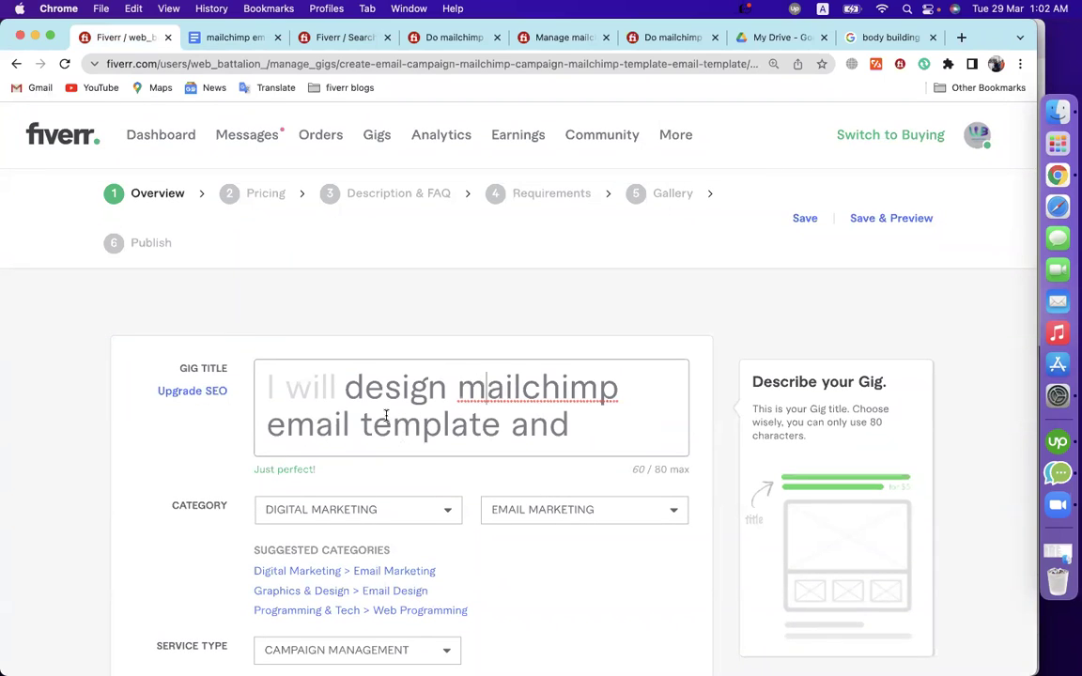
scroll(462, 440, down, 2)
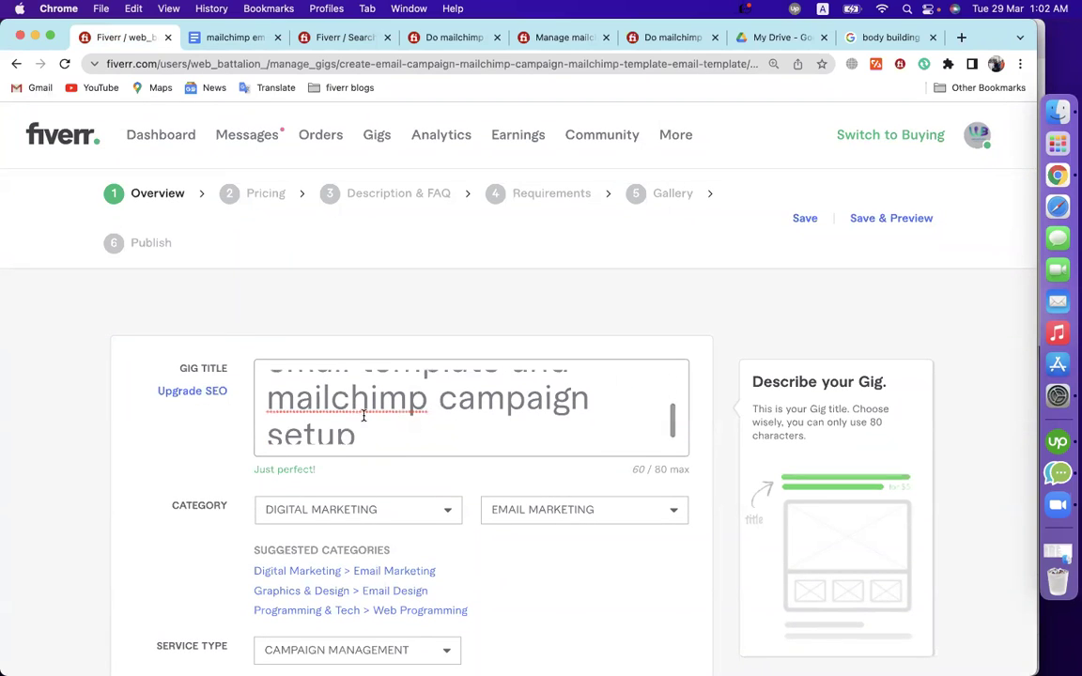
scroll(449, 419, up, 1)
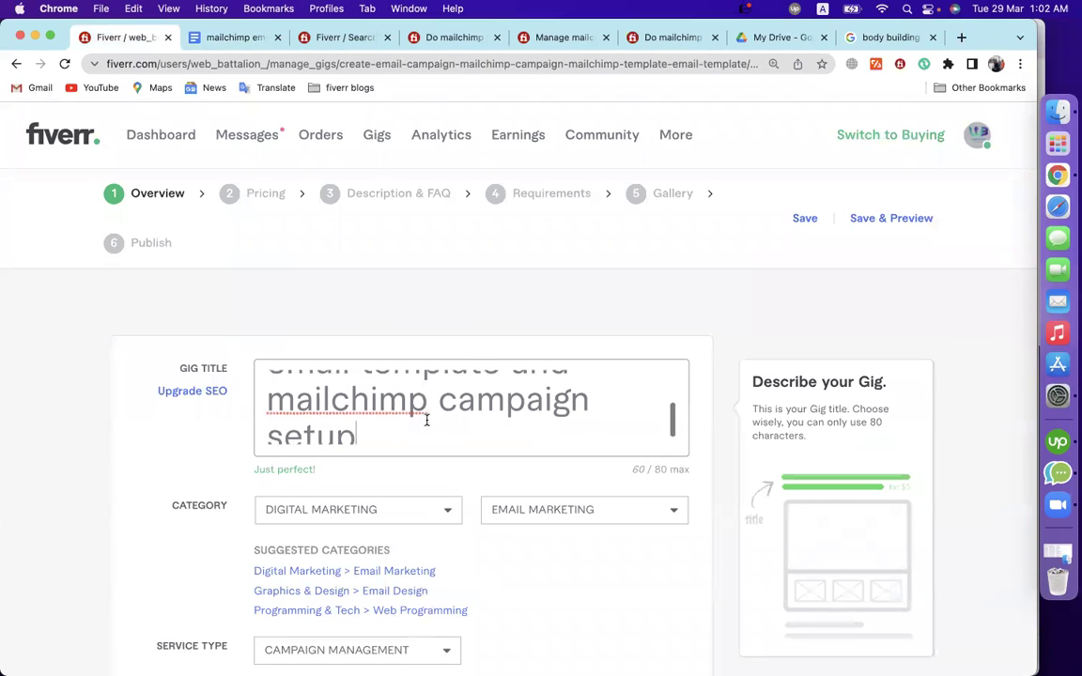
Compare the gig's category and service type with the category paths of two competing Mailchimp gigs
scroll(186, 422, down, 3)
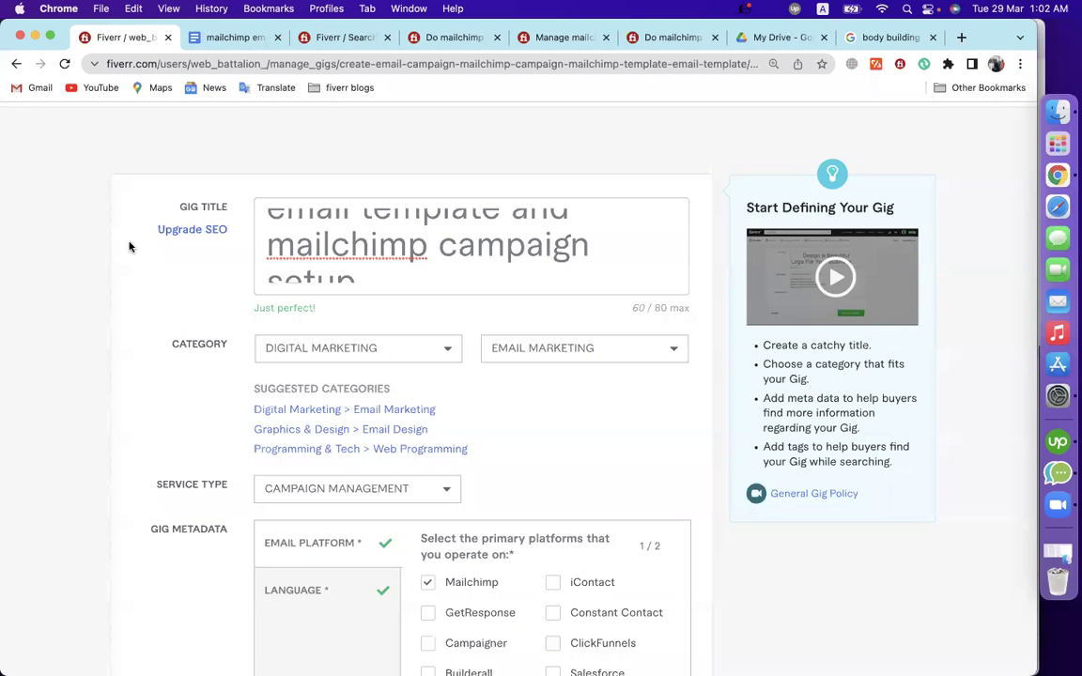
click(418, 251)
scroll(420, 152, up, 2)
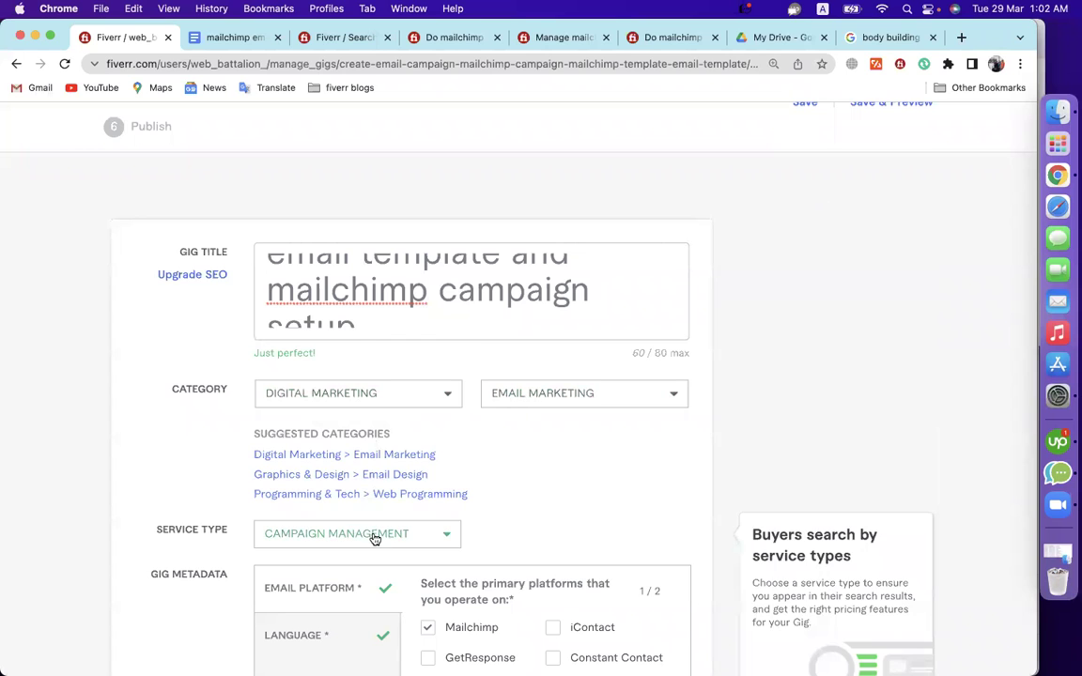
click(519, 36)
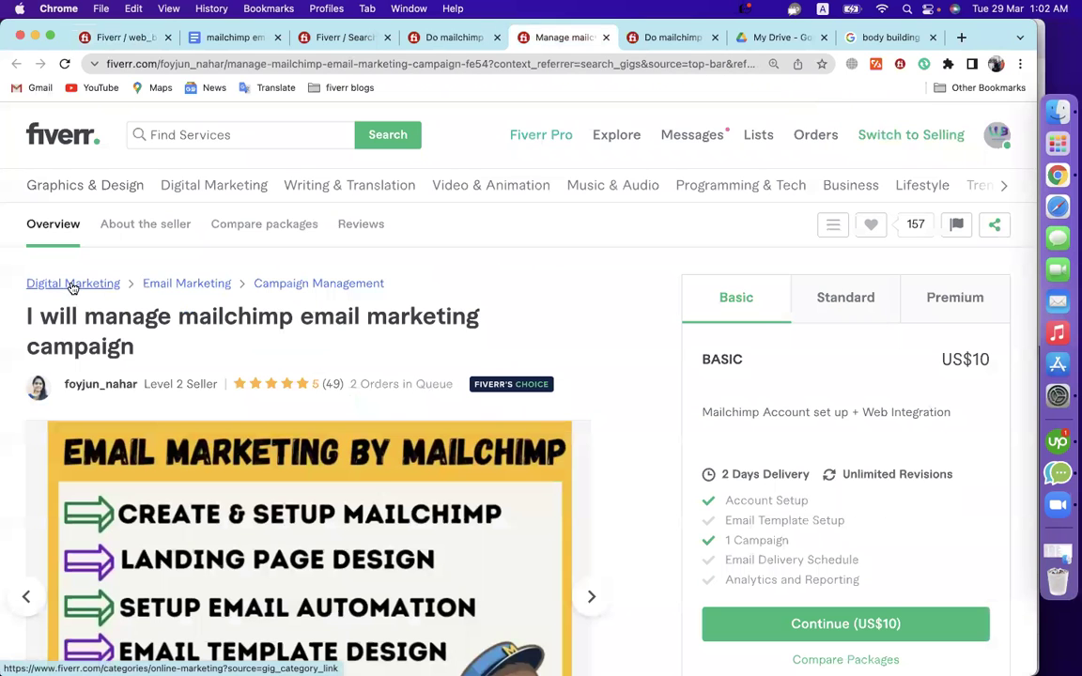
click(450, 36)
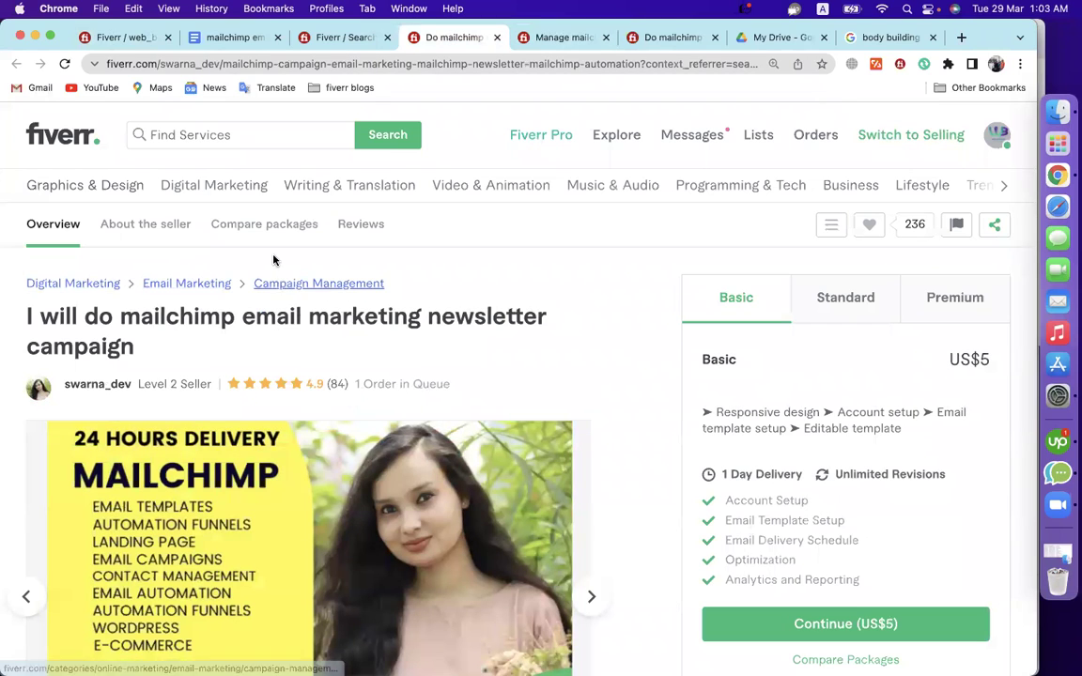
click(146, 39)
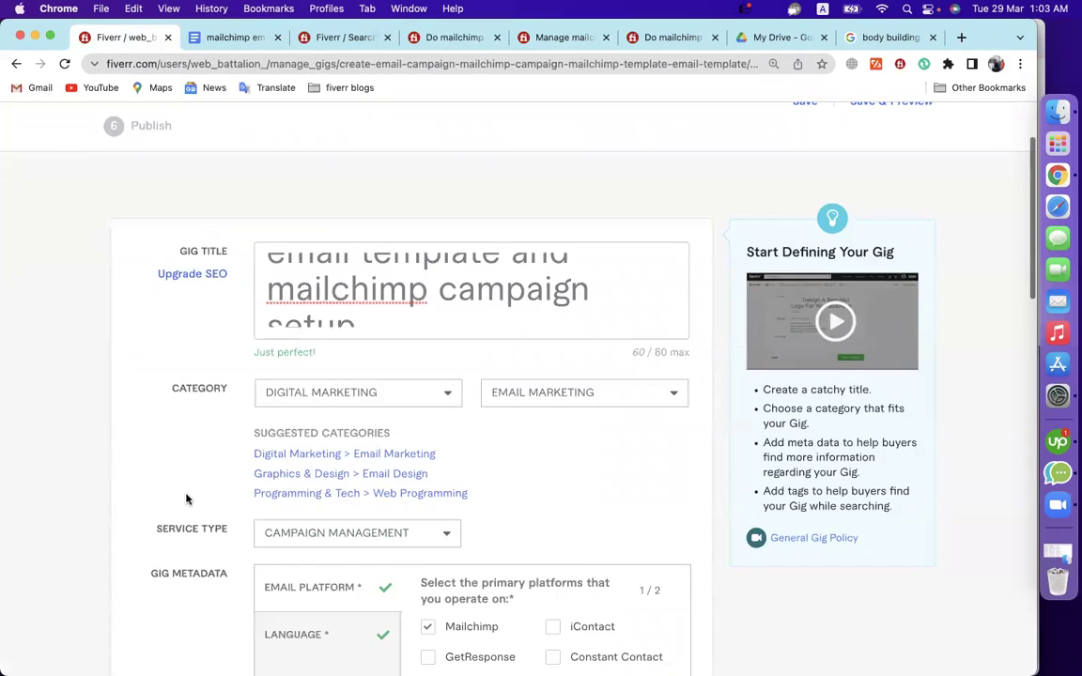
Review the rest of the gig overview form, including the email platform metadata and search tags, then return to the title
scroll(187, 499, down, 6)
scroll(187, 499, down, 1)
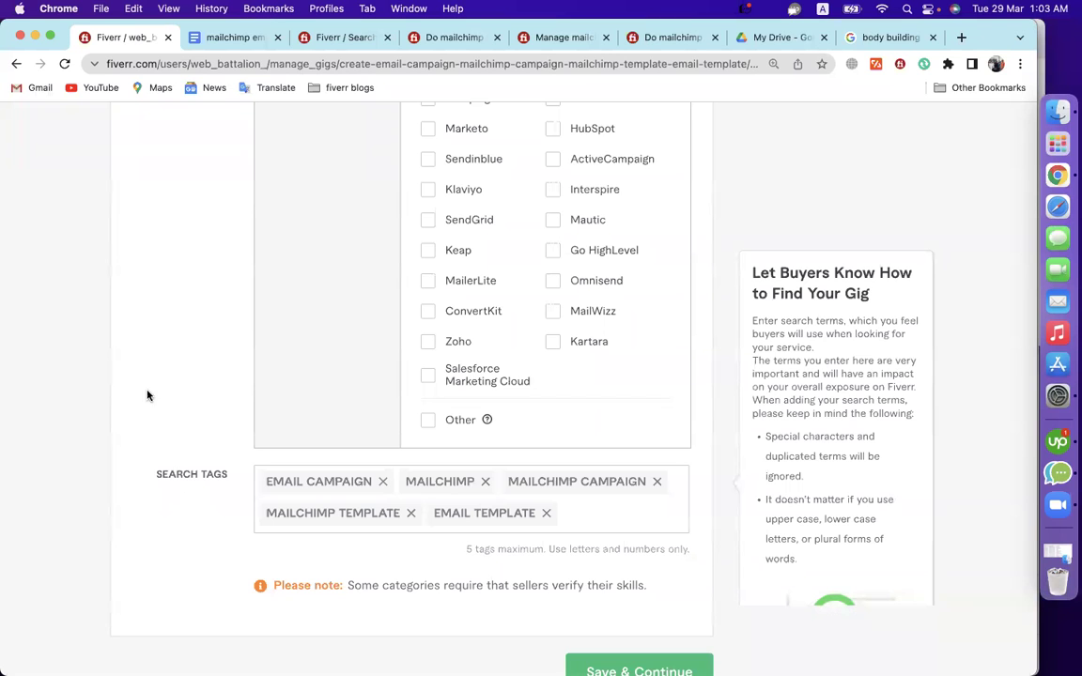
scroll(140, 329, down, 3)
scroll(140, 328, up, 7)
scroll(140, 328, down, 5)
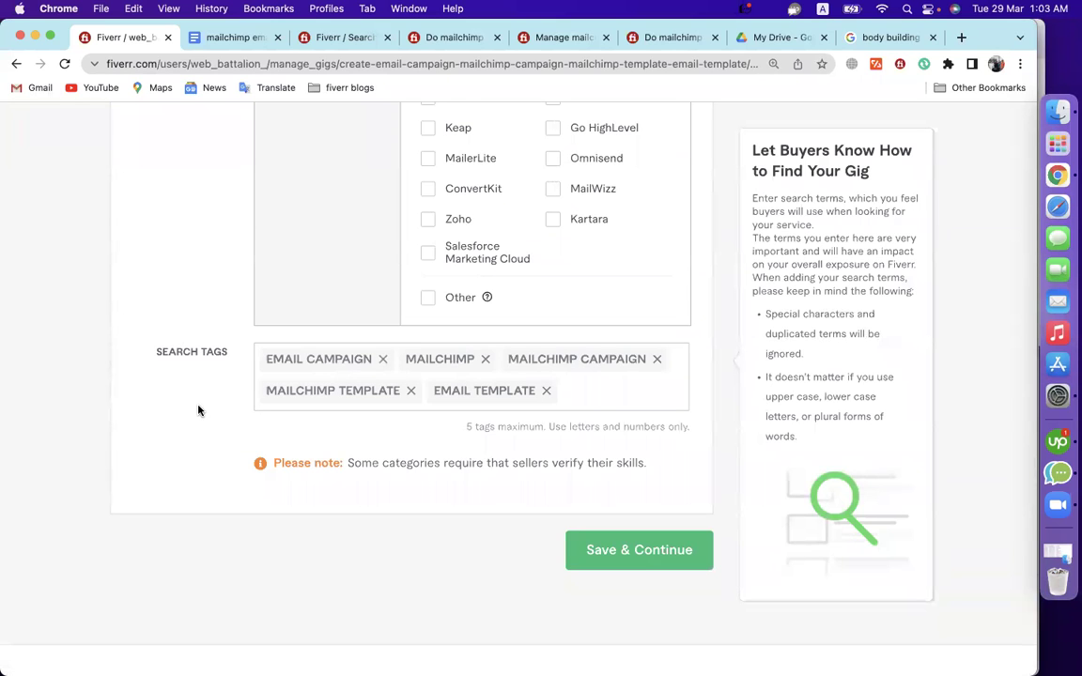
scroll(198, 410, up, 5)
scroll(200, 410, down, 7)
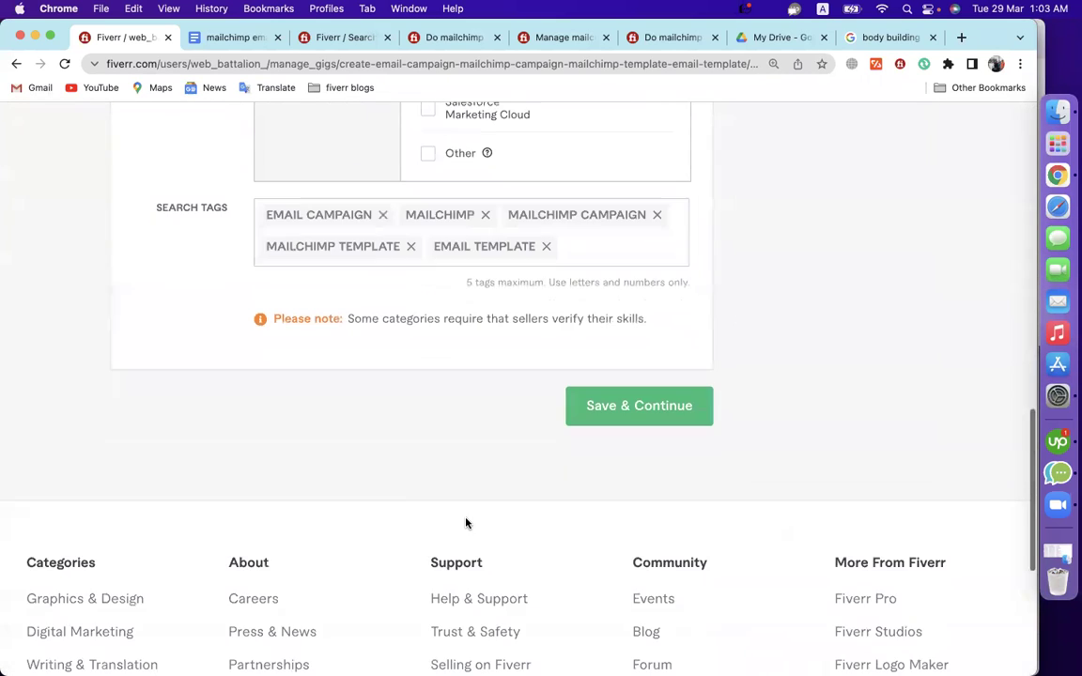
click(595, 410)
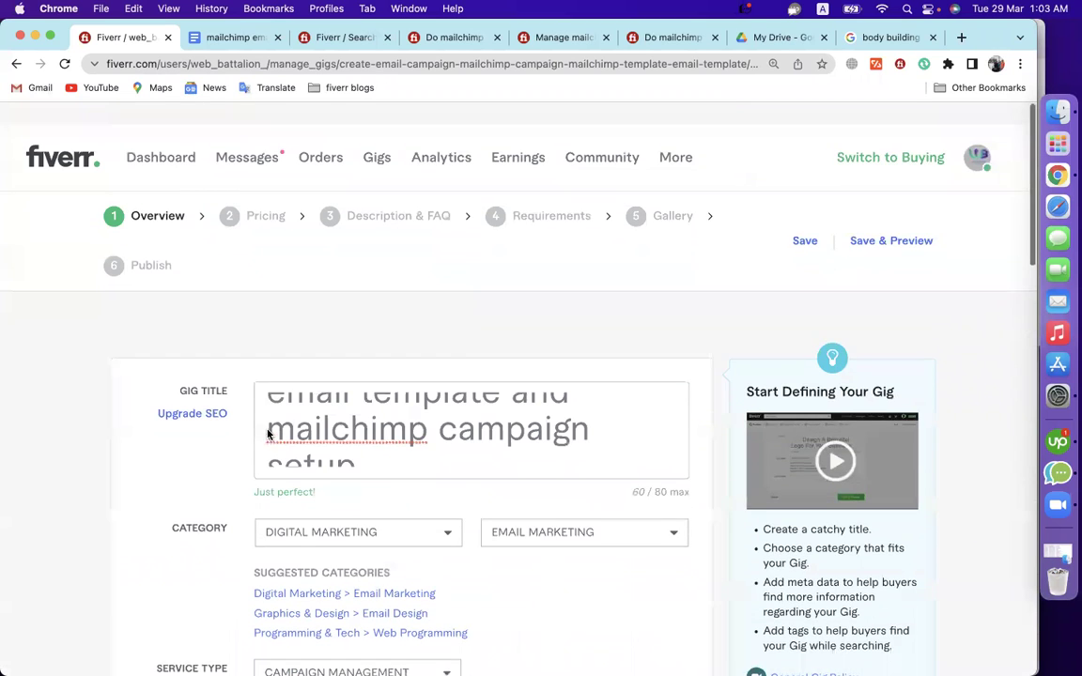
double_click(302, 416)
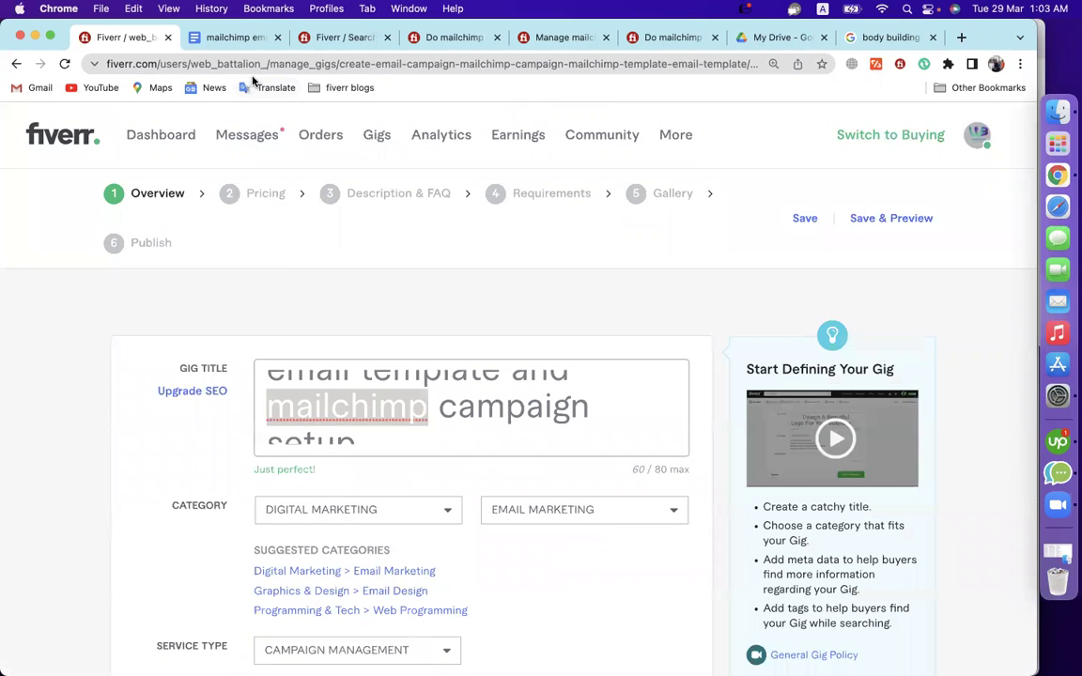
Start a new line below the gig title line in the "mailchimp email marketing" document
click(230, 38)
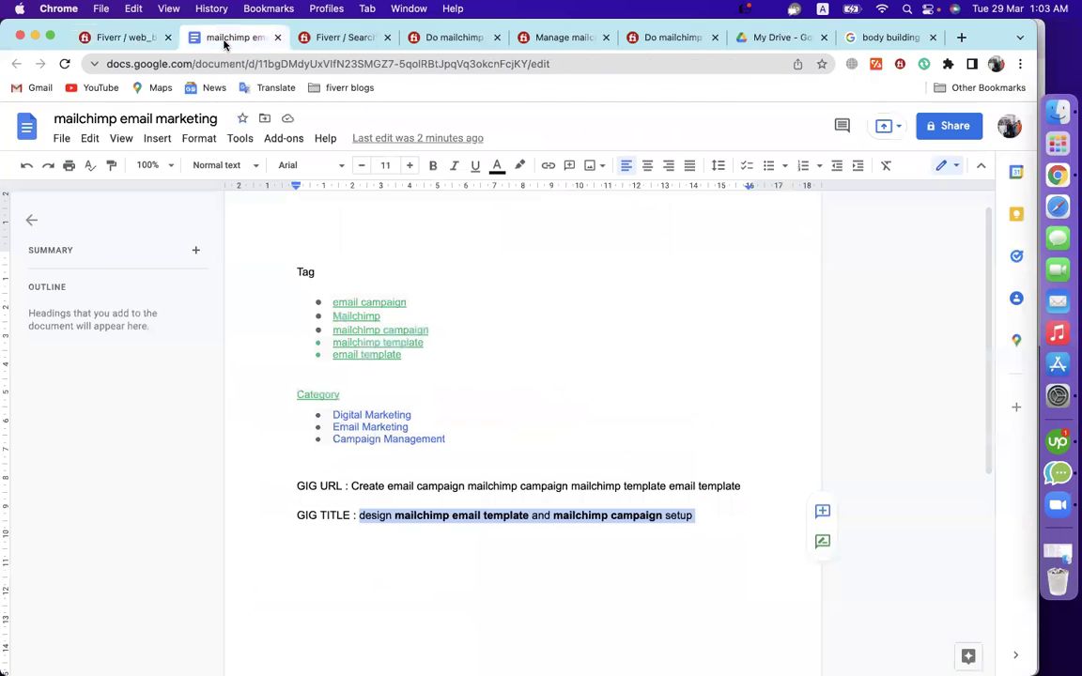
click(357, 498)
click(740, 515)
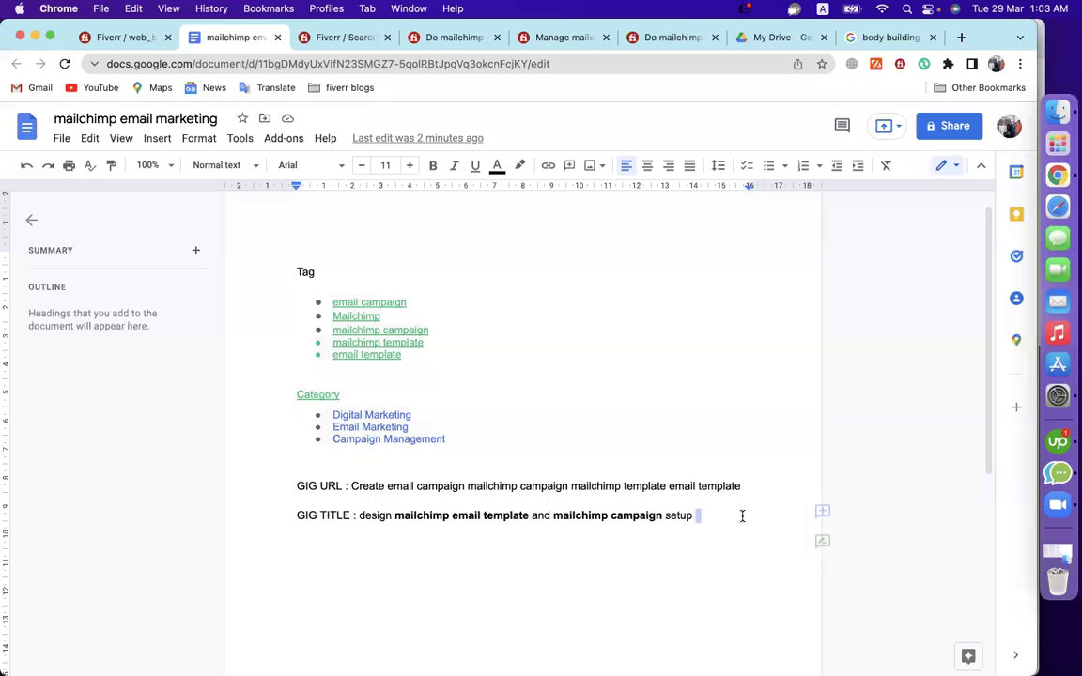
key(Return)
Add an SEO title to the Fiverr gig and clear its prefilled text
click(133, 37)
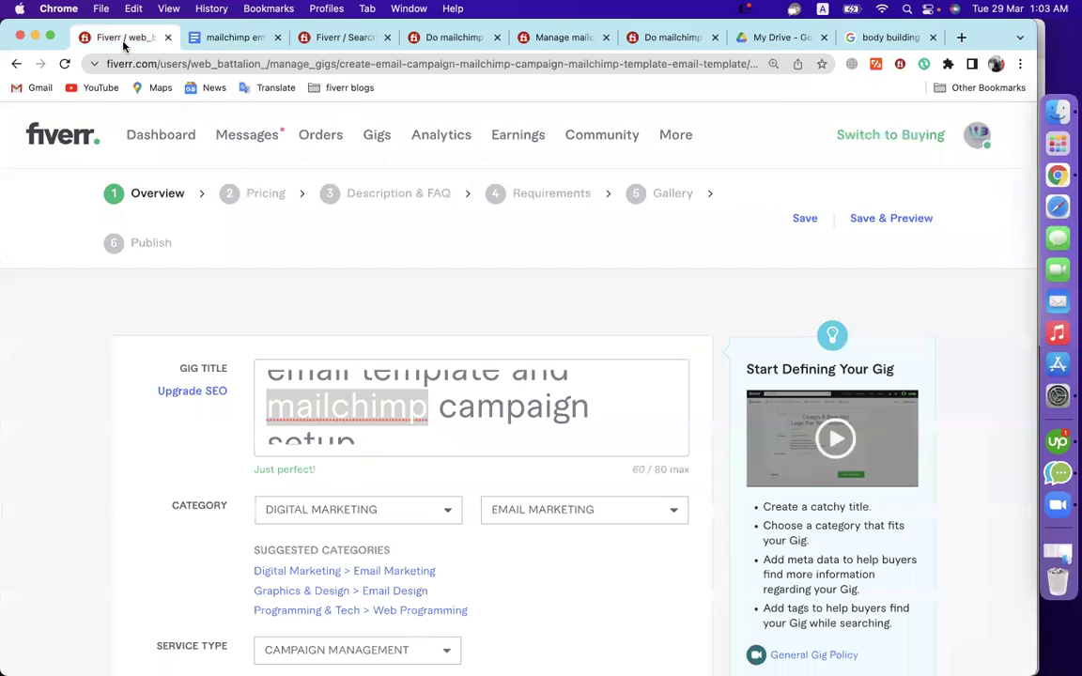
scroll(171, 464, down, 1)
scroll(171, 464, down, 1)
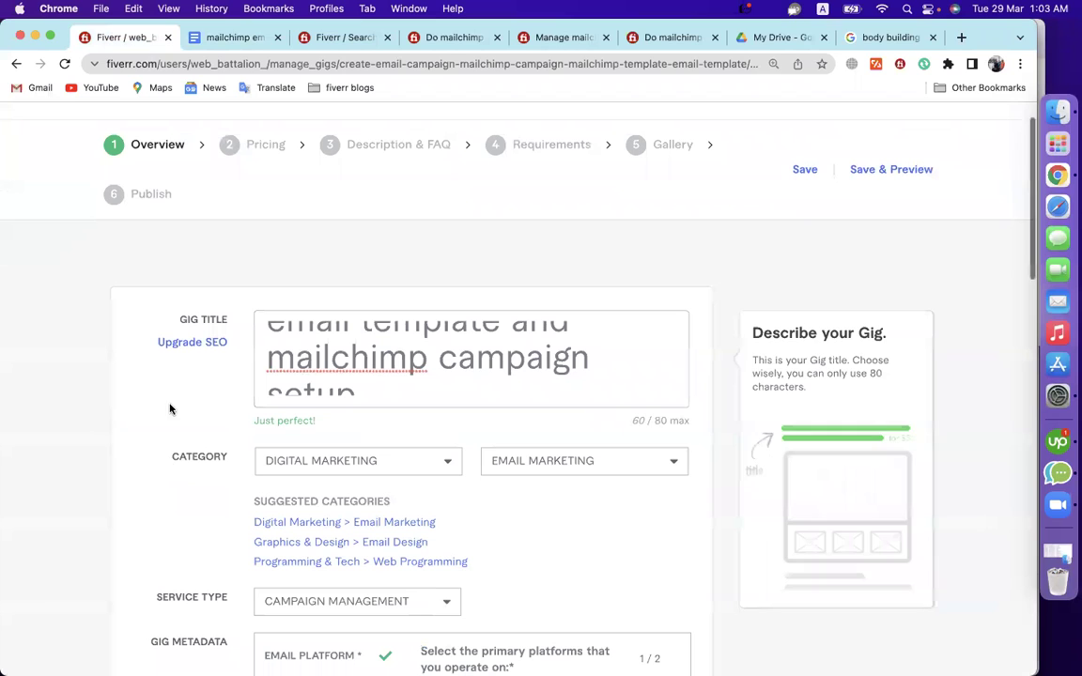
click(192, 343)
drag(178, 461, 220, 465)
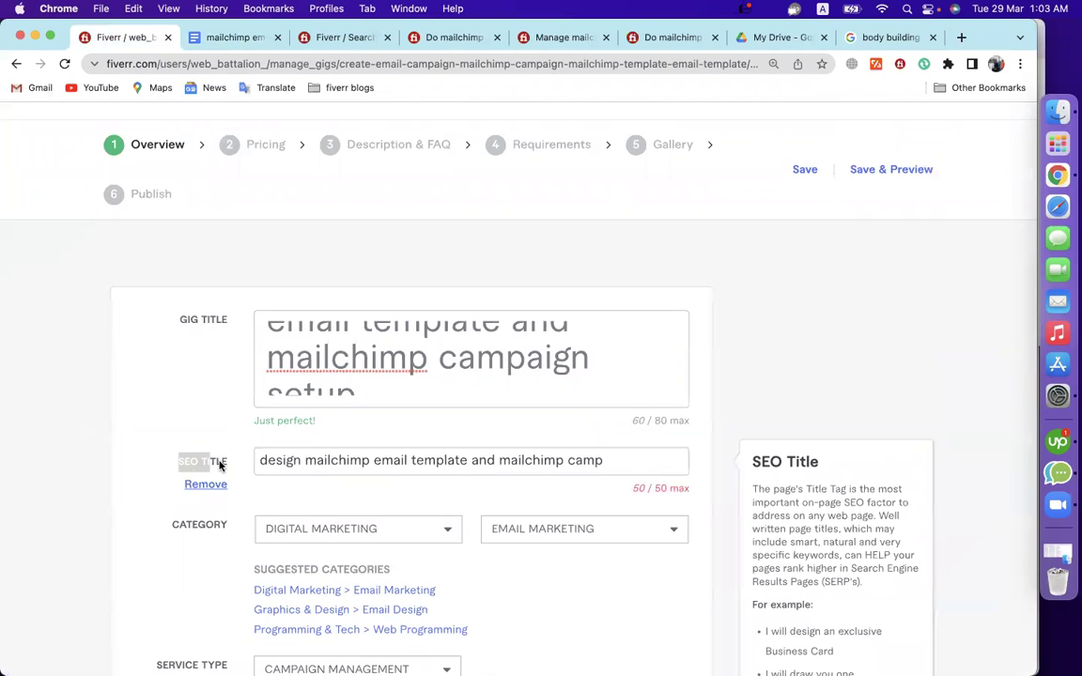
triple_click(272, 461)
key(BackSpace)
click(253, 265)
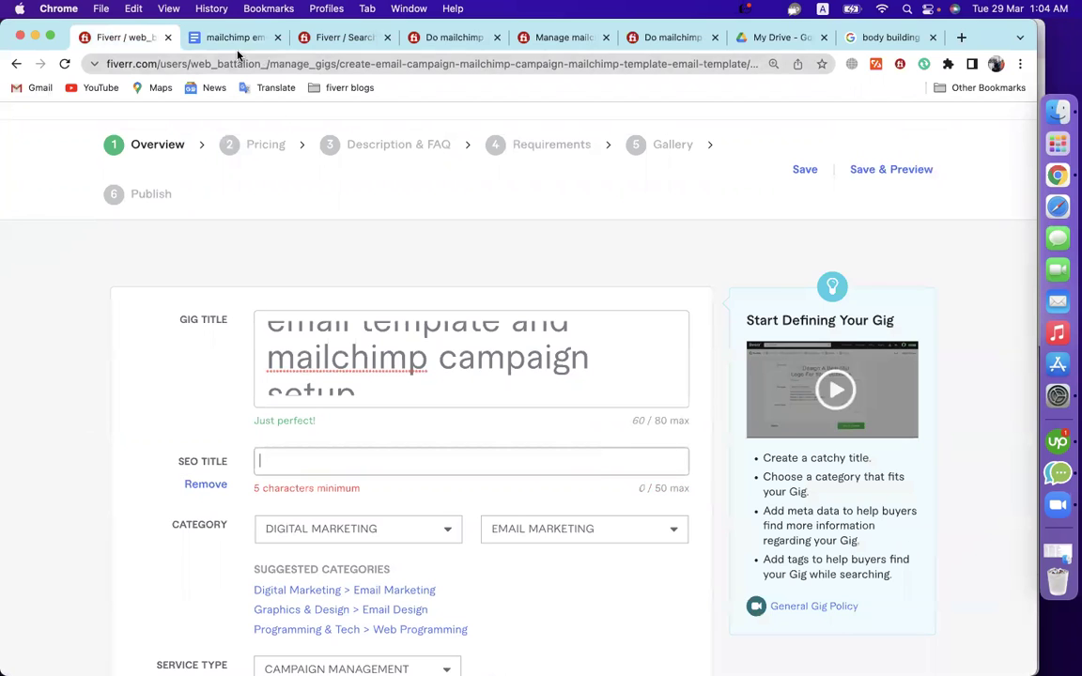
Label the new line below the gig title in the notes document "SEO Title :"
click(230, 37)
text(SEO)
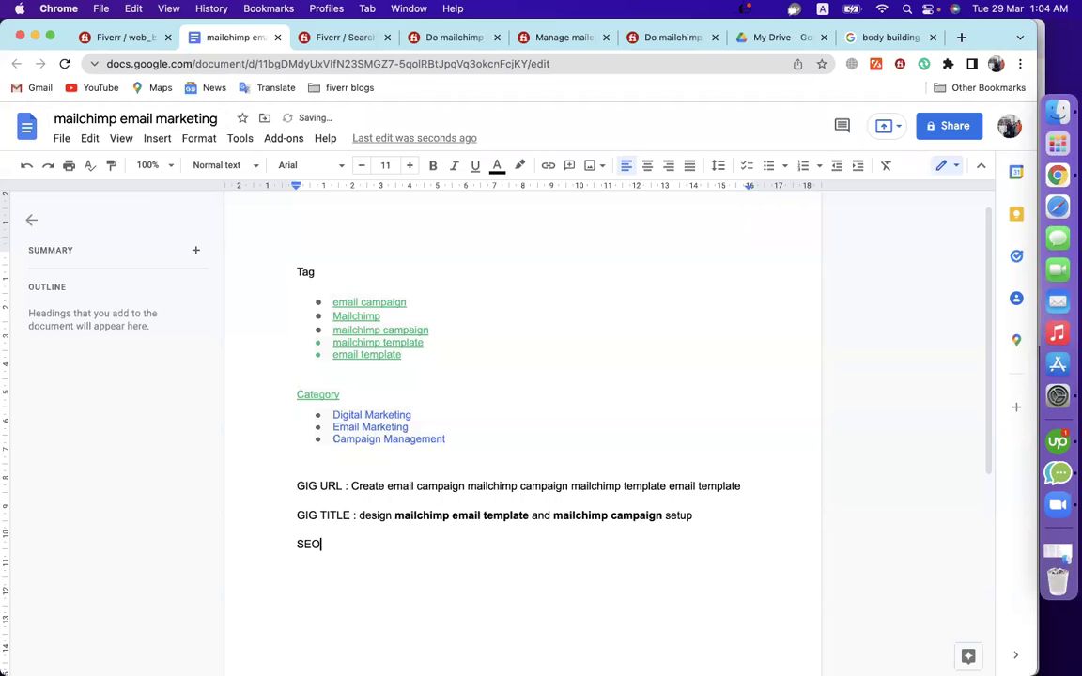
text( Title :)
Enter "I will design email campaign" as the Fiverr gig's SEO title, using the first tag from the notes document
drag(331, 301, 427, 305)
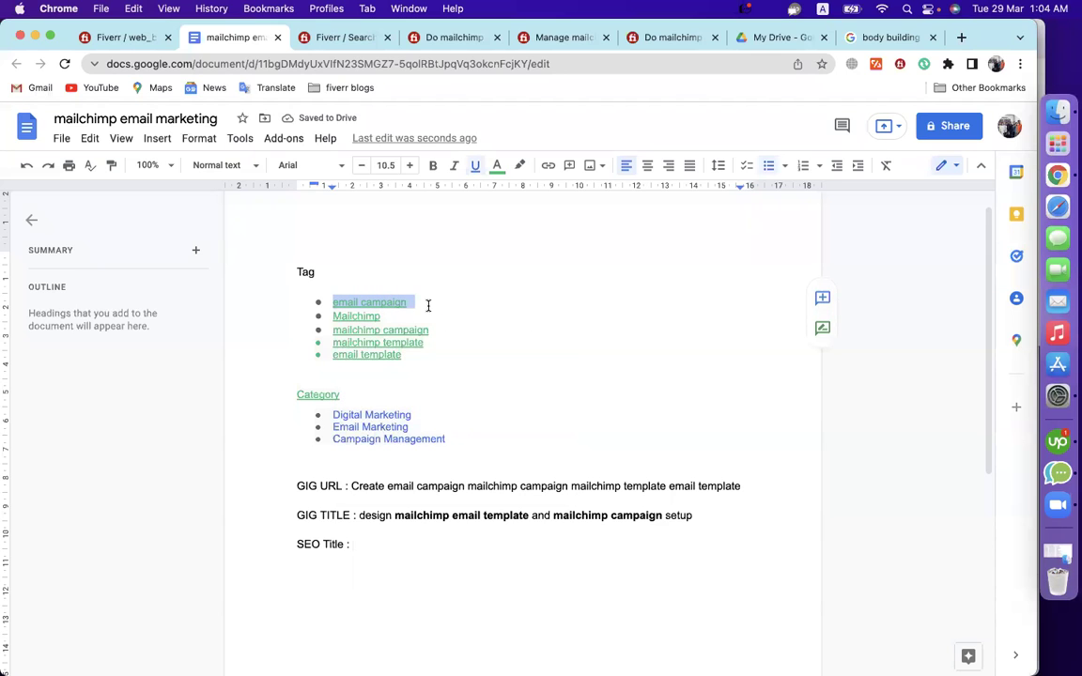
click(122, 38)
click(351, 463)
text(I 2)
key(BackSpace)
key(BackSpace)
text(will desig)
key(super+a)
key(BackSpace)
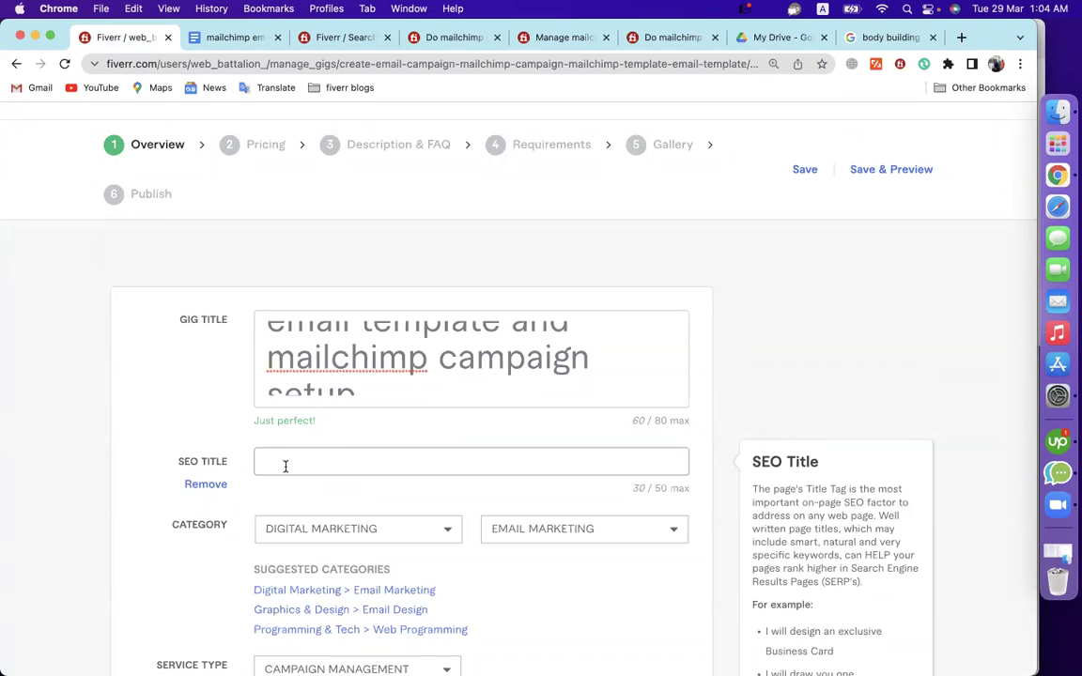
text(I will design email campaign)
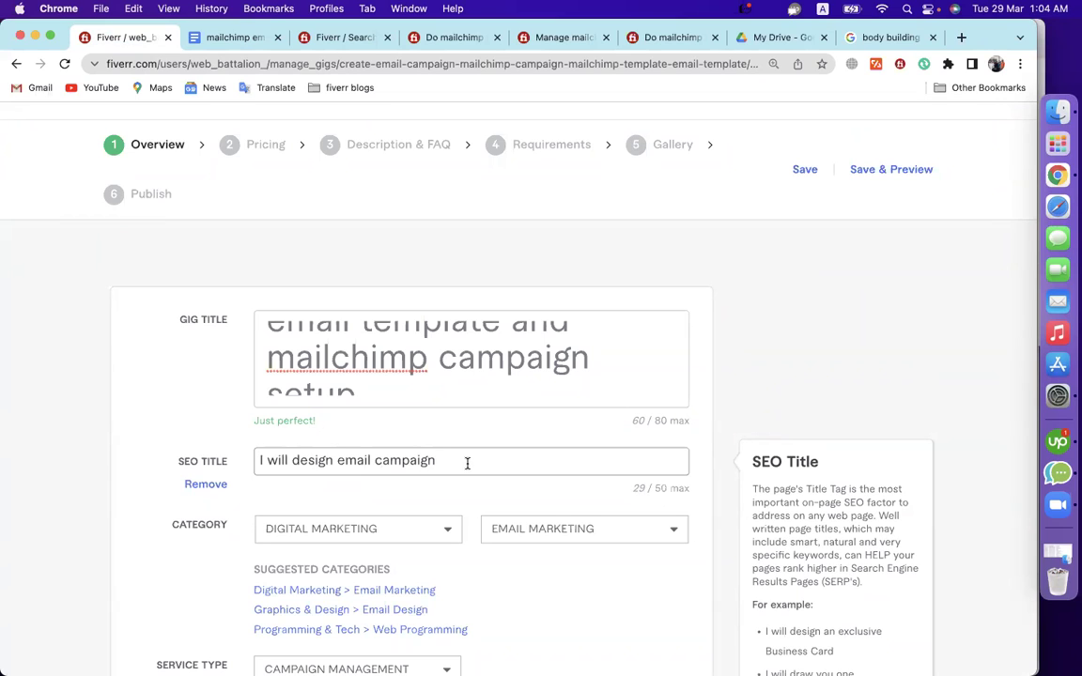
text(and)
key(BackSpace)
key(BackSpace)
key(BackSpace)
key(BackSpace)
text(with)
key(BackSpace)
key(BackSpace)
key(BackSpace)
key(BackSpace)
key(BackSpace)
Insert "mailchimp" before "email campaign" in the gig's SEO title
click(335, 460)
text(mailchimp)
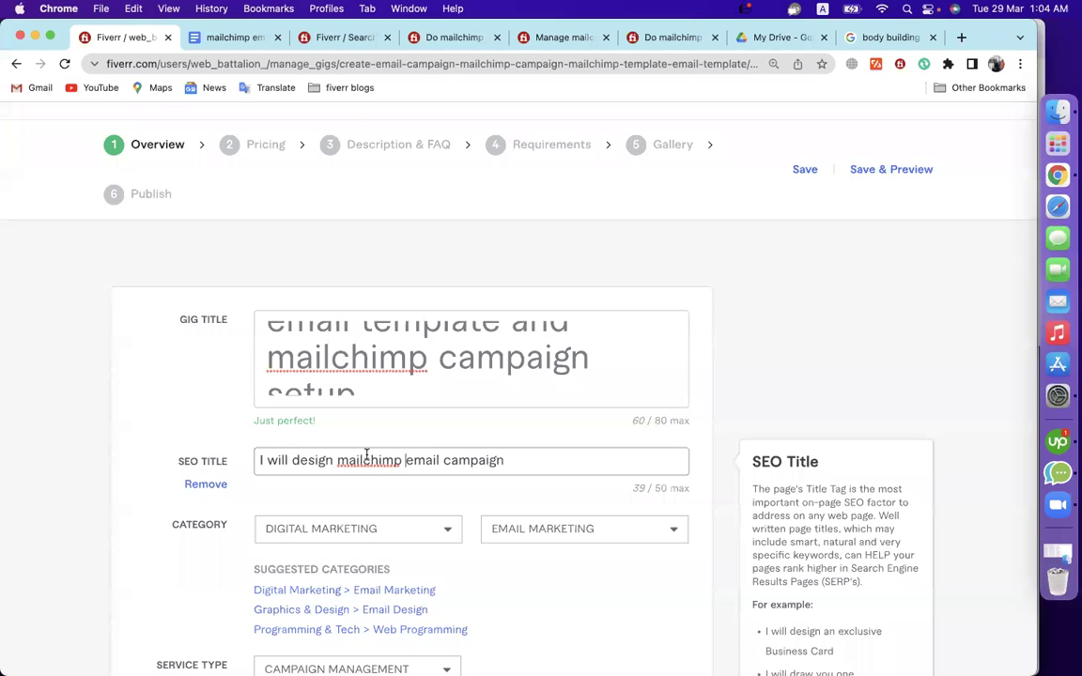
double_click(363, 459)
drag(414, 460, 491, 460)
triple_click(491, 461)
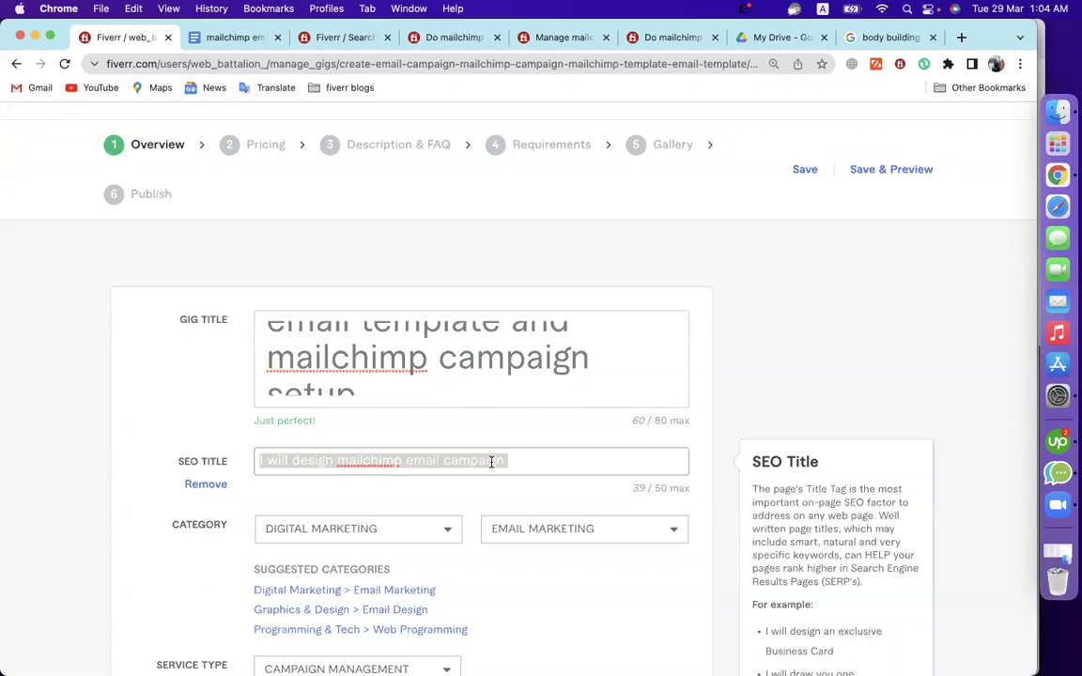
Read the SEO Title guidance on page title tags beside the gig overview form
click(212, 9)
click(108, 251)
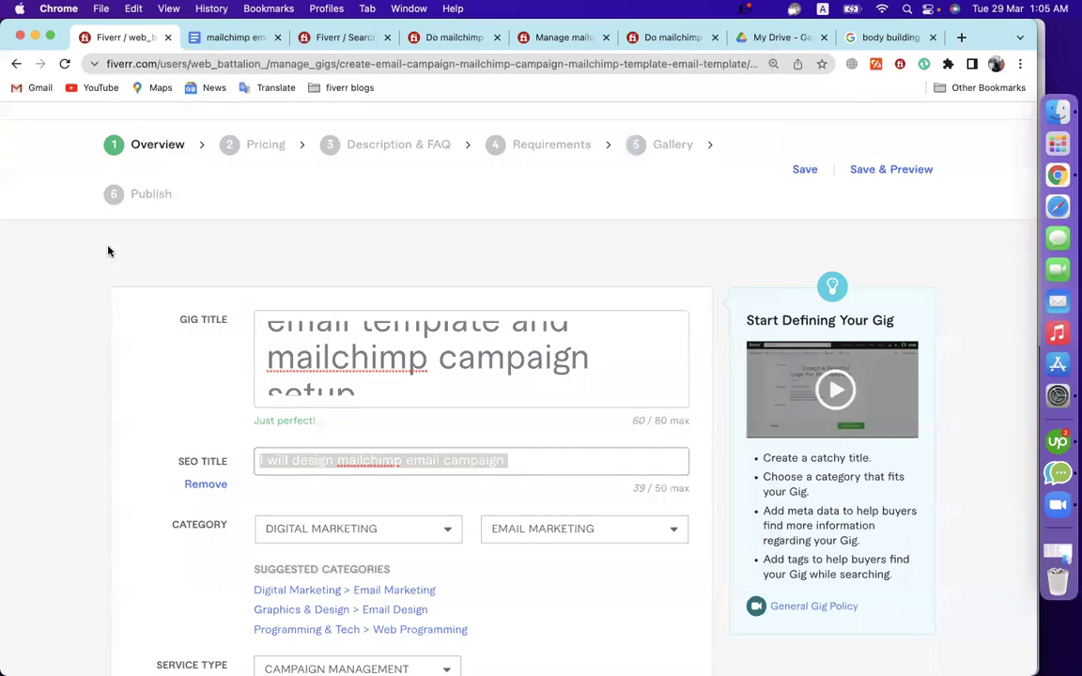
click(404, 460)
scroll(850, 527, down, 1)
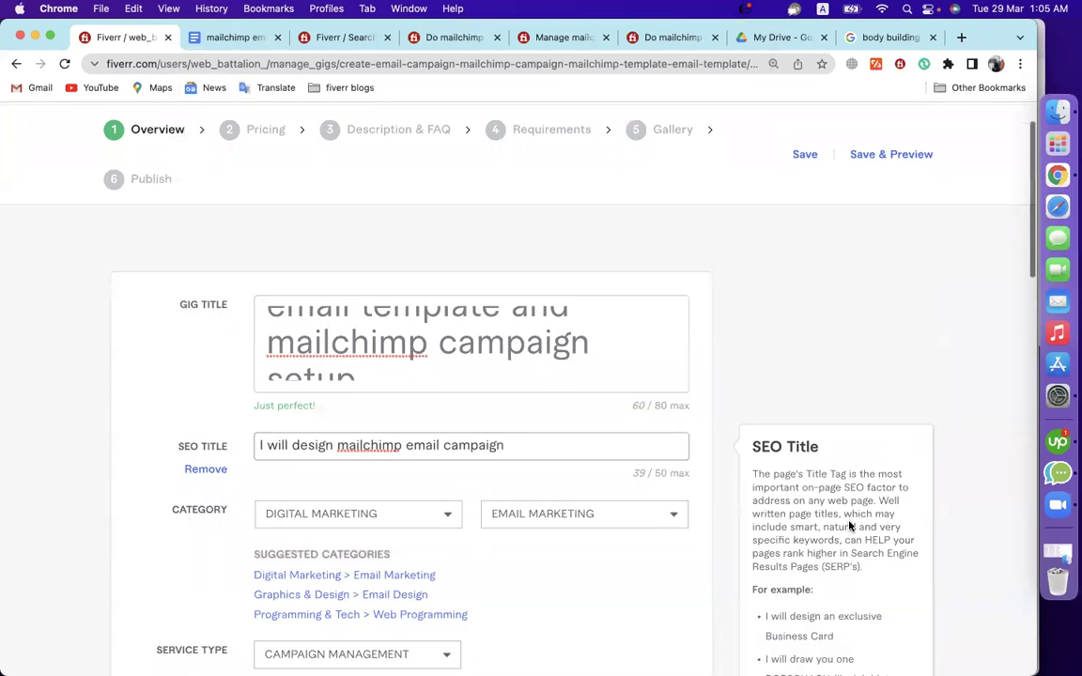
scroll(849, 527, down, 2)
drag(811, 411, 871, 411)
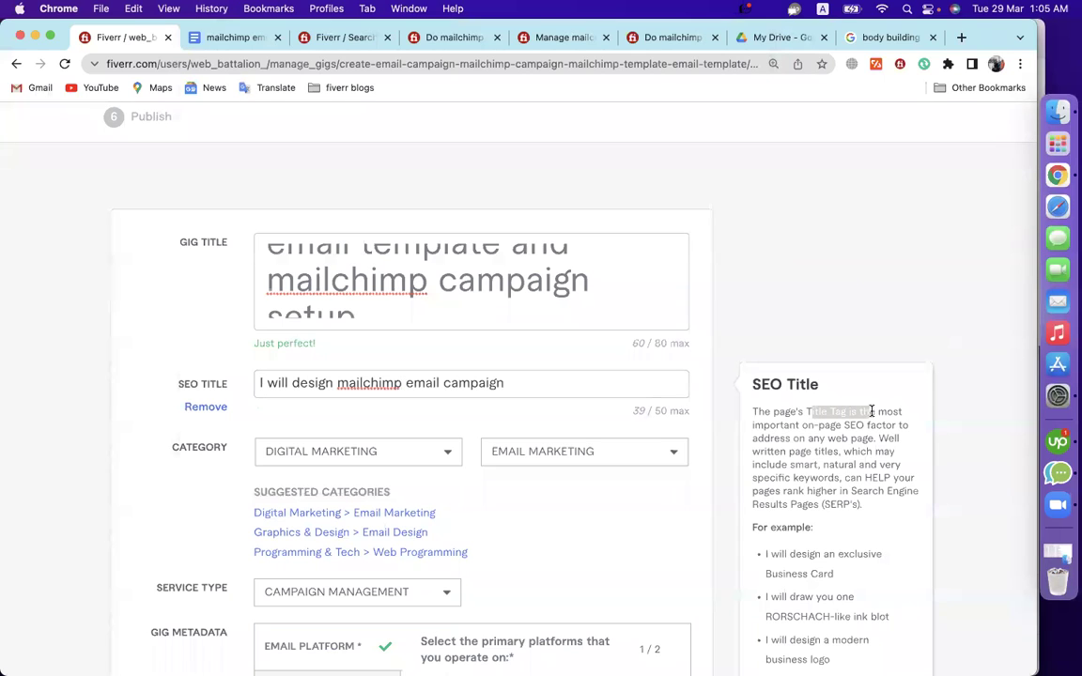
double_click(777, 427)
Copy the gig's full SEO title into the notes document after the "SEO Title :" label
click(521, 382)
key(super+a)
key(super+c)
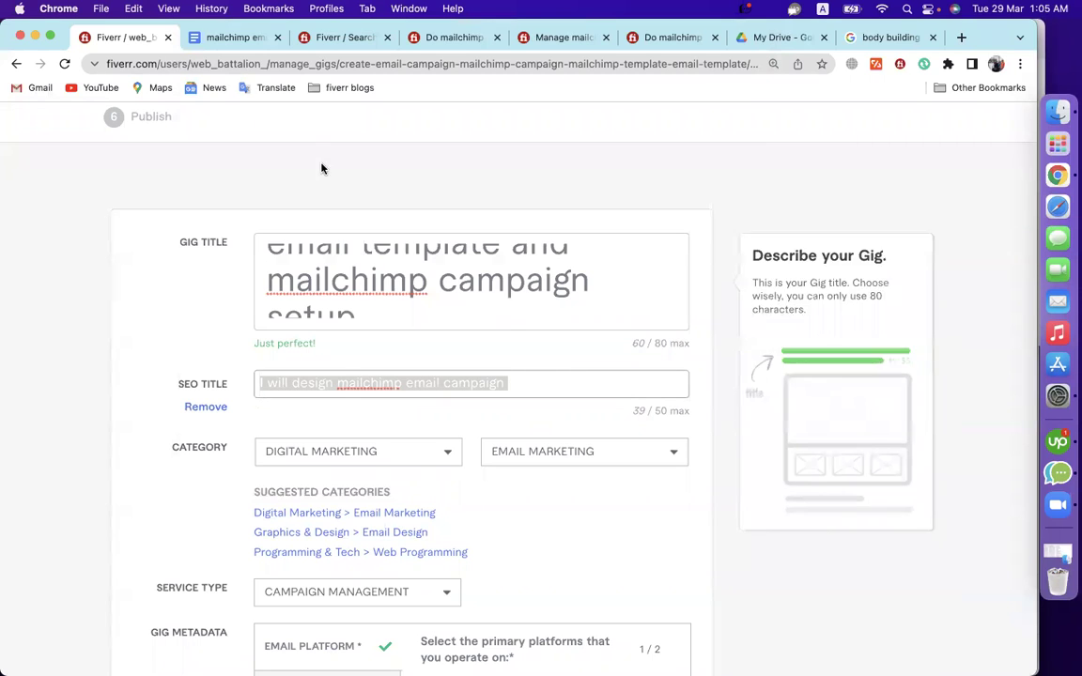
click(237, 38)
click(381, 546)
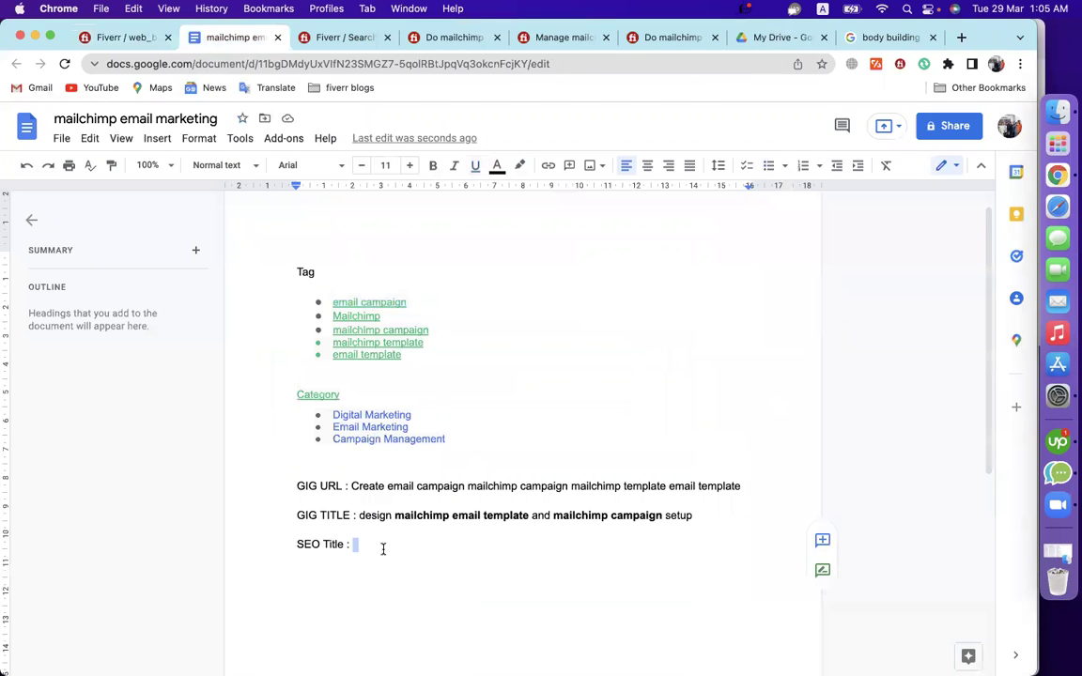
key(super+v)
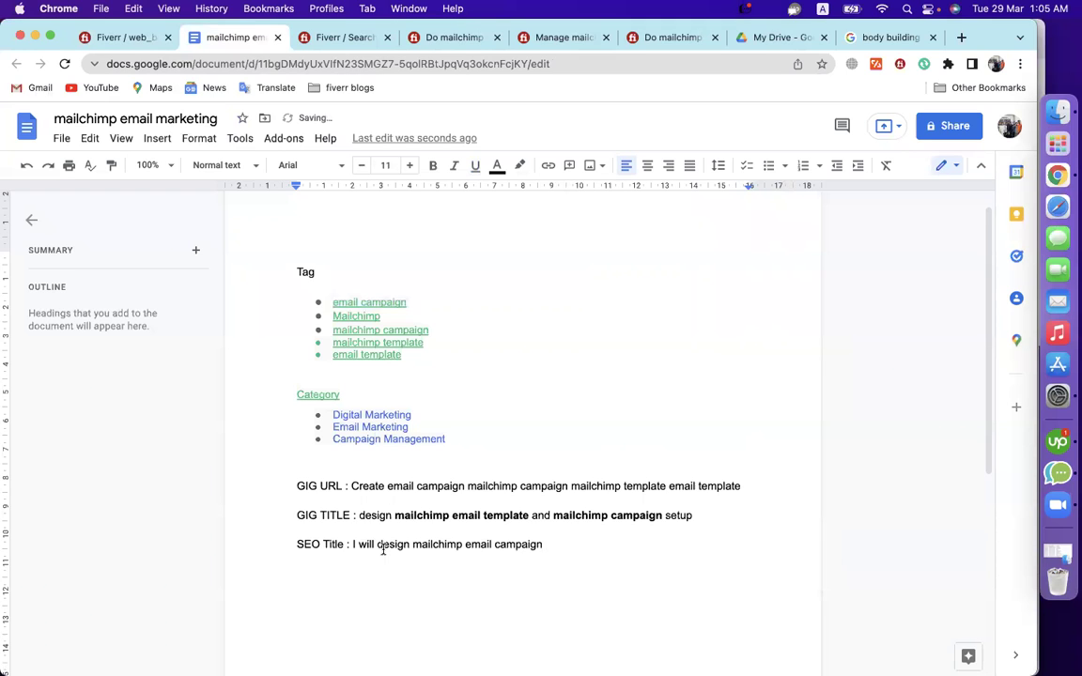
Return to the Fiverr gig overview, check the SEO title's character limit, and save to continue to Scope & Pricing
click(117, 37)
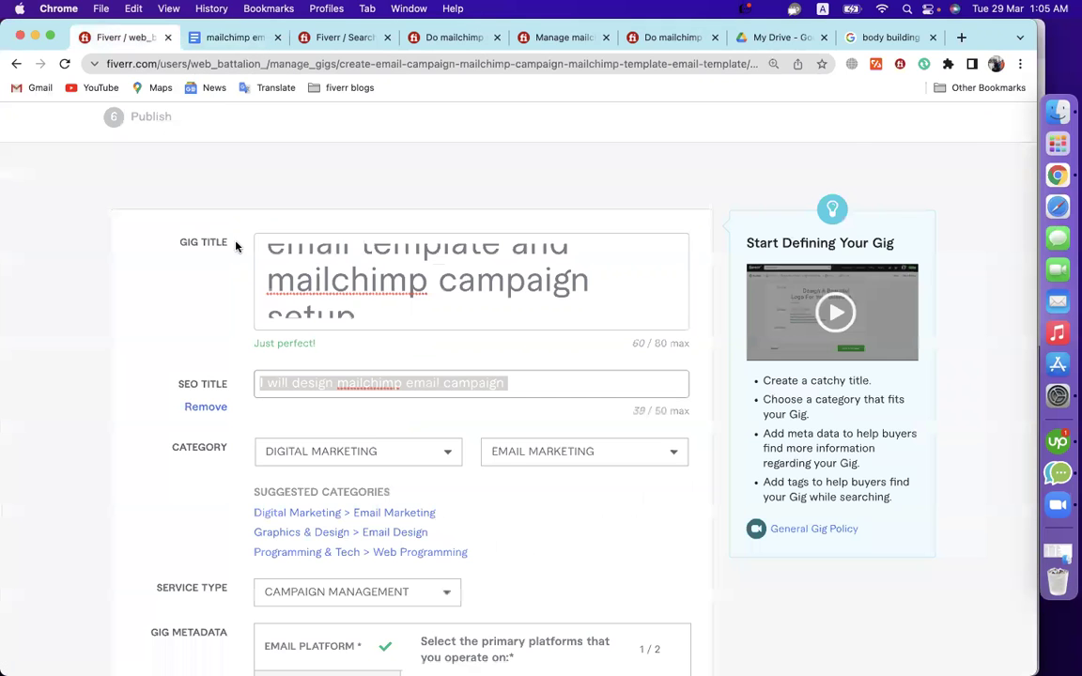
scroll(572, 512, down, 2)
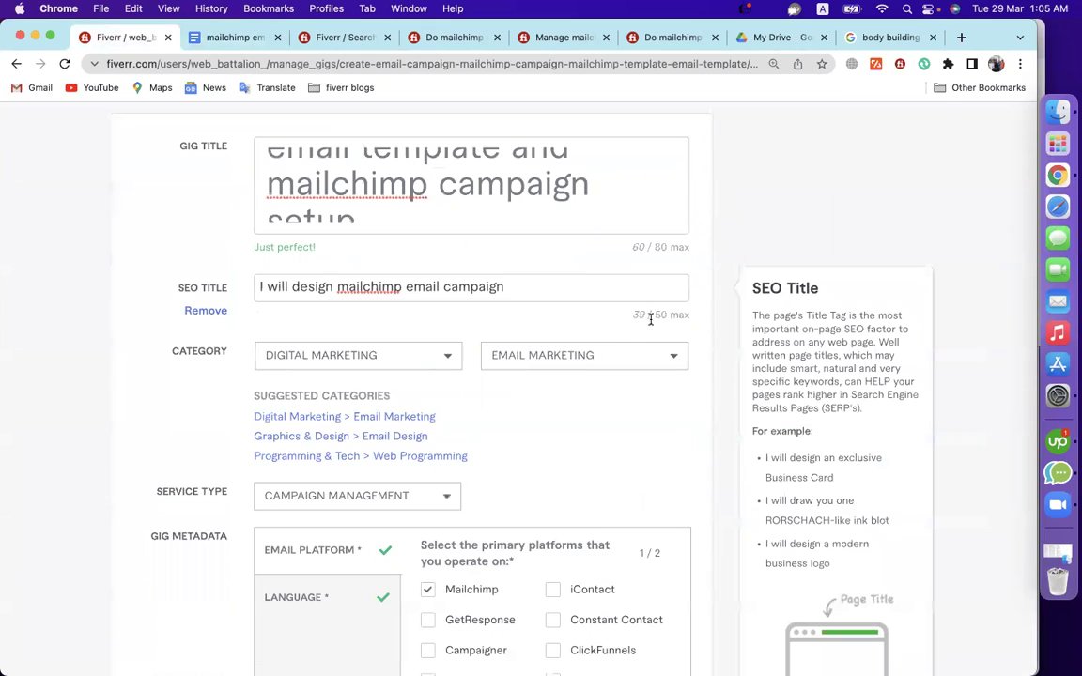
drag(657, 315, 685, 315)
click(643, 311)
scroll(570, 446, down, 15)
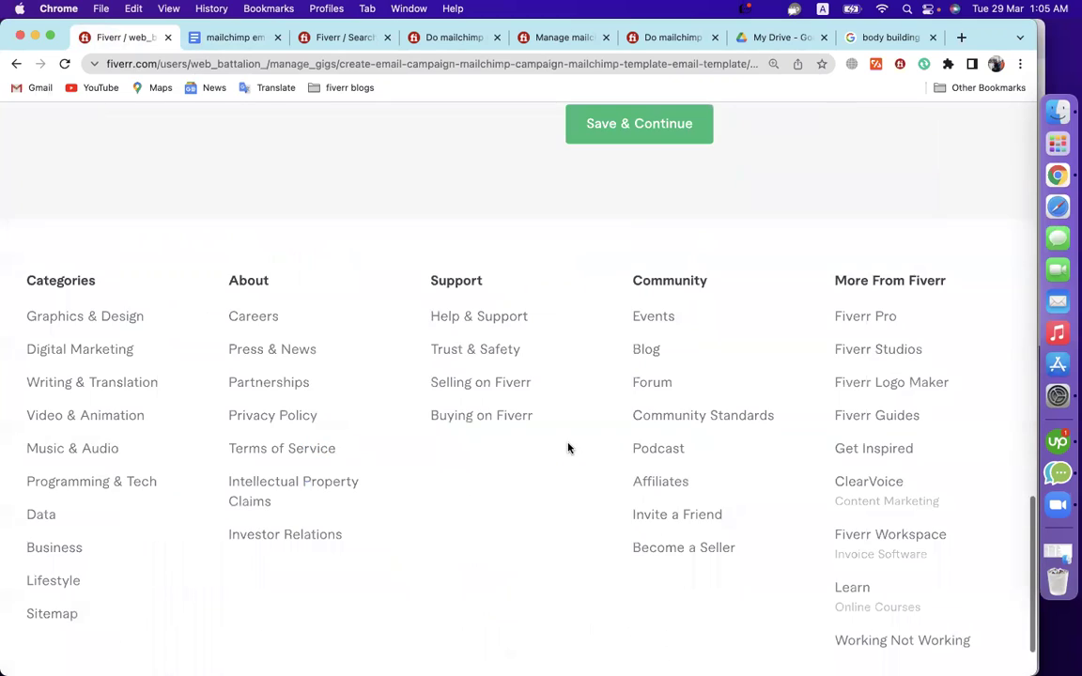
click(606, 136)
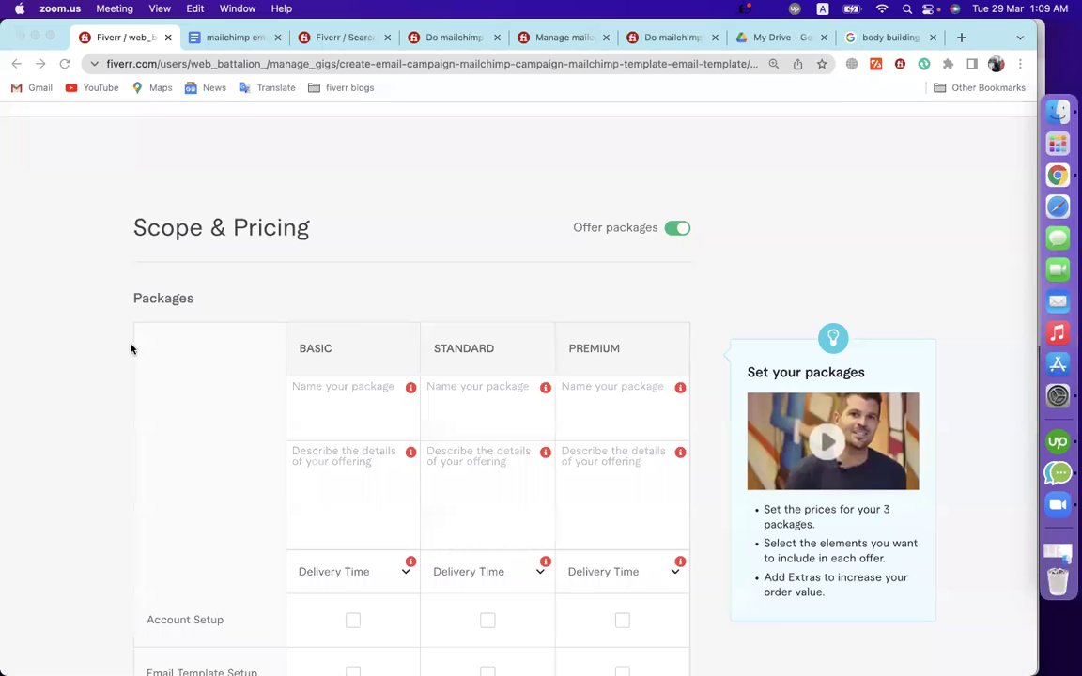
click(97, 336)
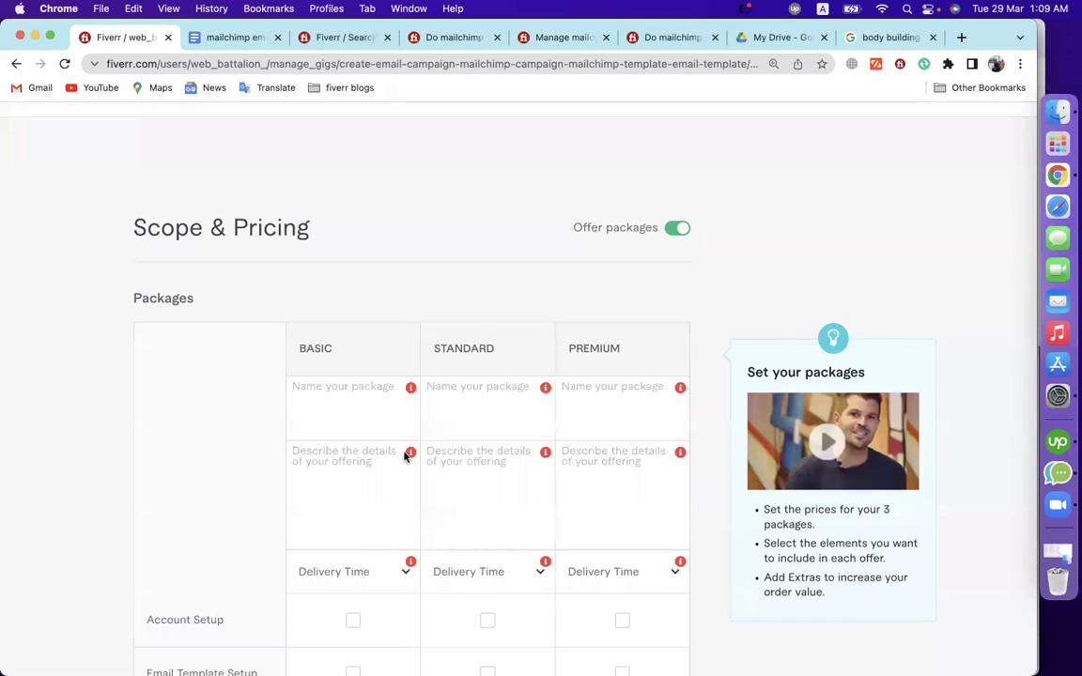
click(320, 407)
click(995, 64)
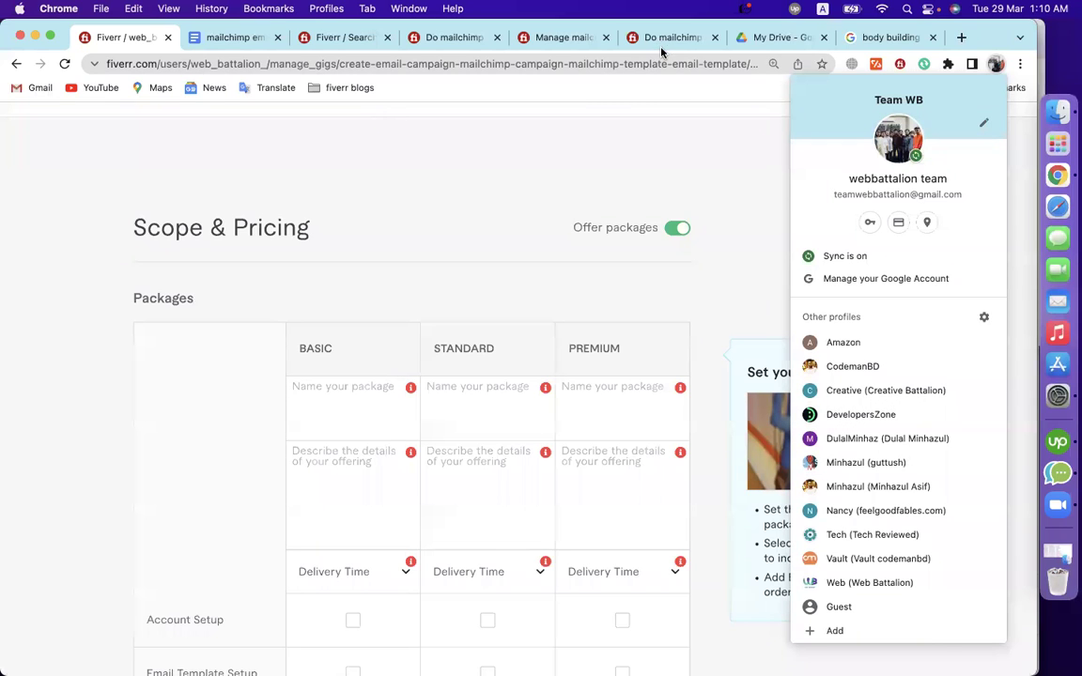
click(708, 182)
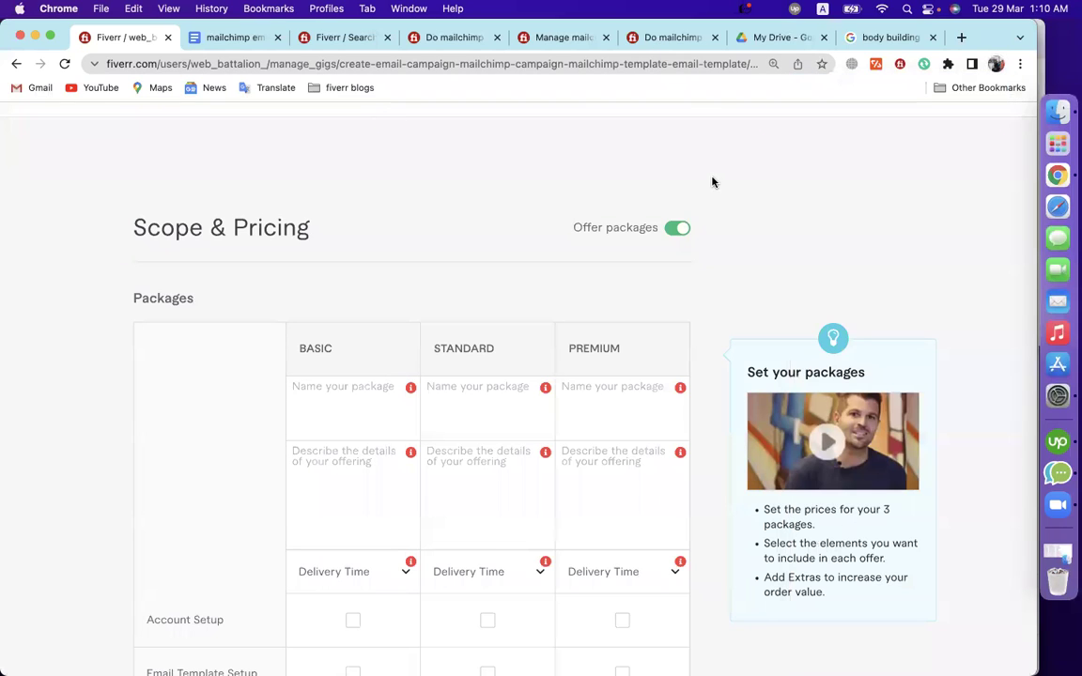
Switch to the browser profile holding the Fiverr Crash-23 classroom and open the CodemanBD Courses spreadsheet from the "get gig list" material
click(995, 65)
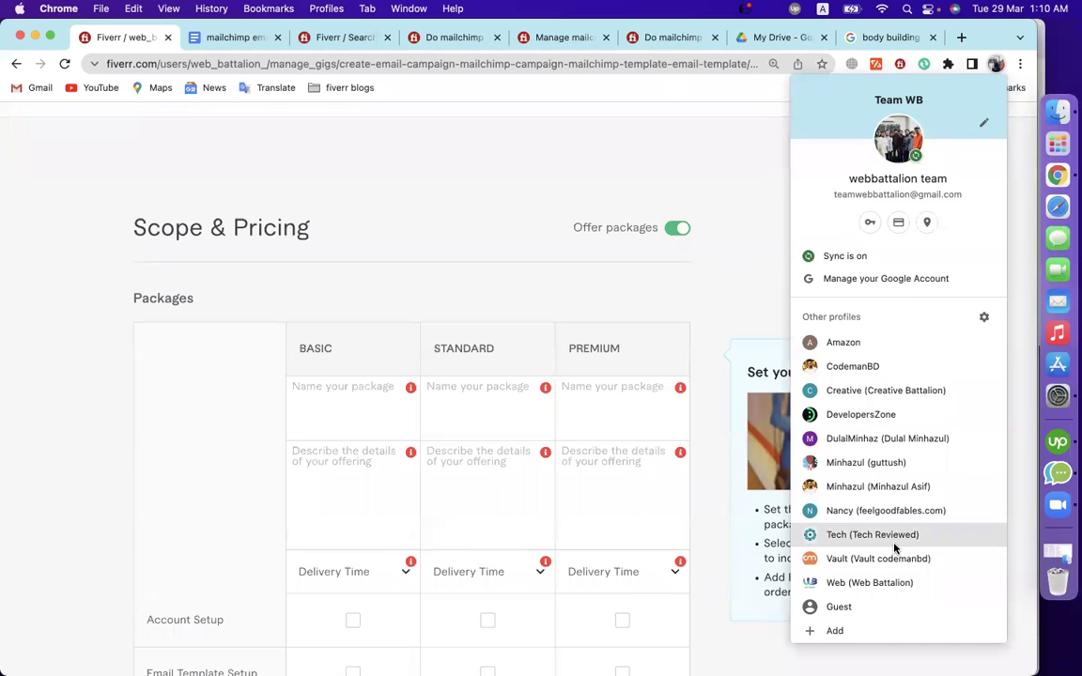
click(907, 485)
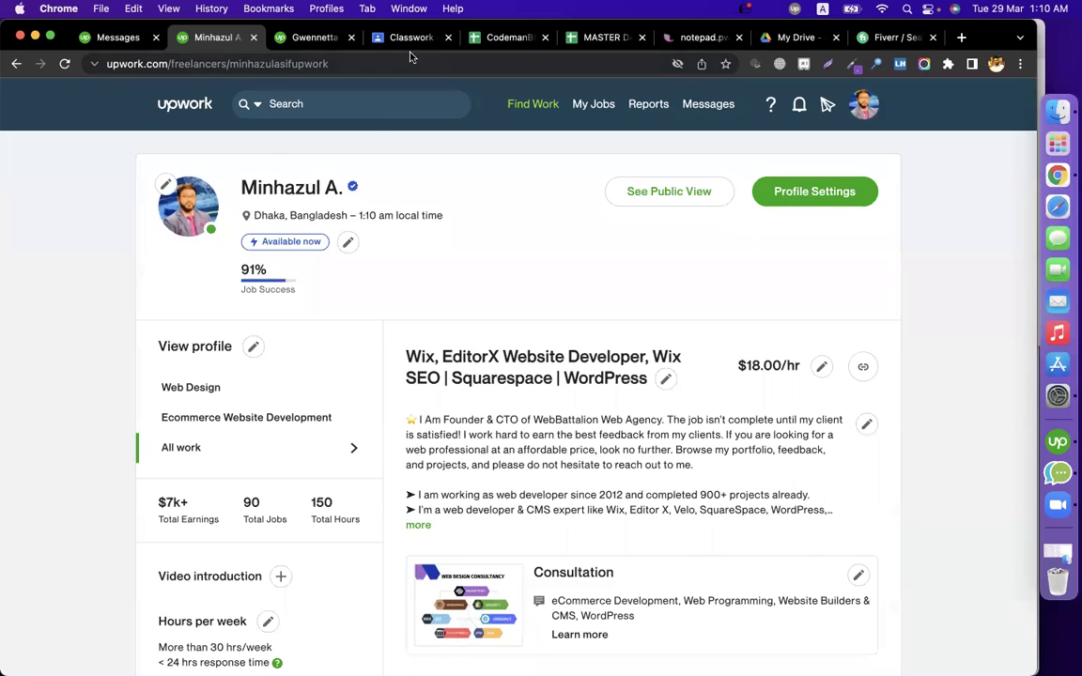
click(410, 37)
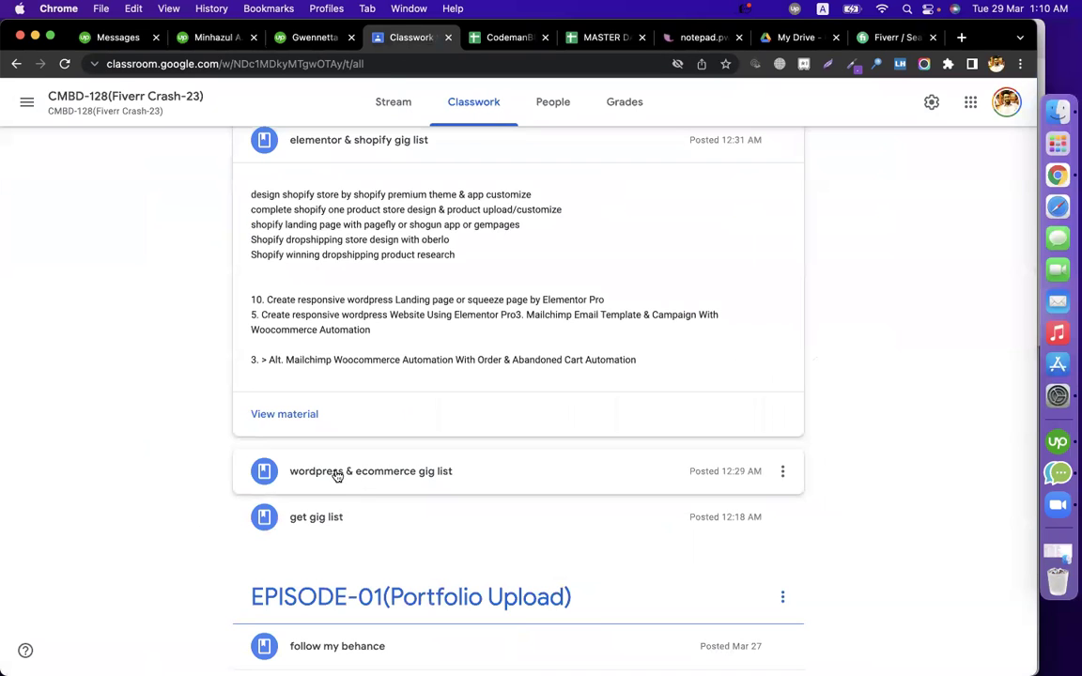
click(362, 519)
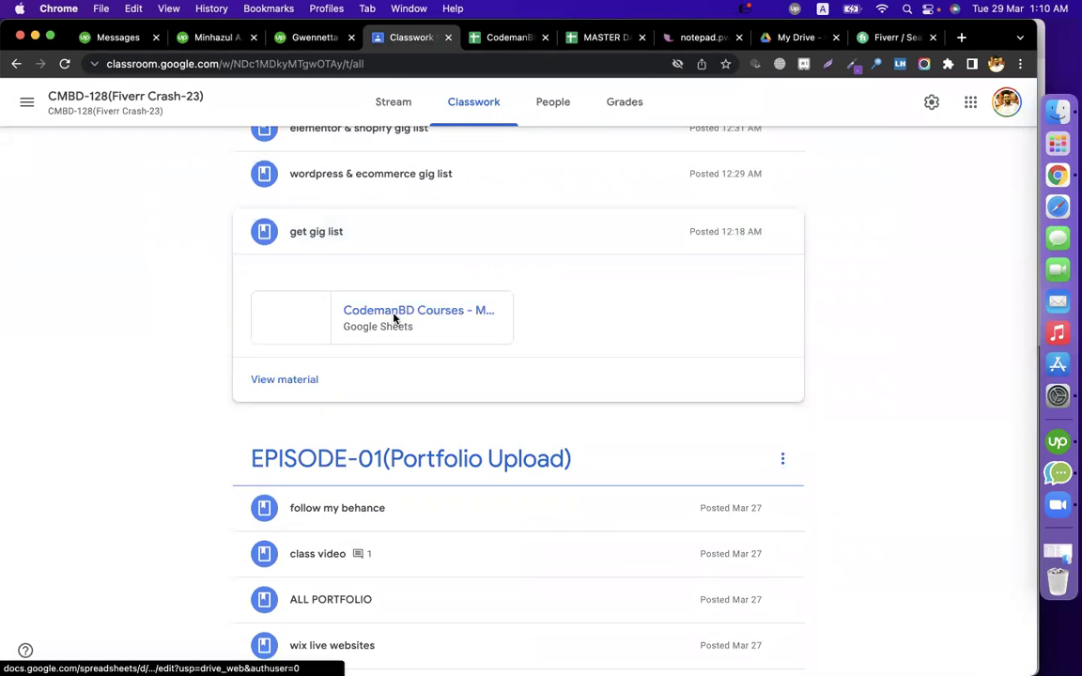
click(394, 320)
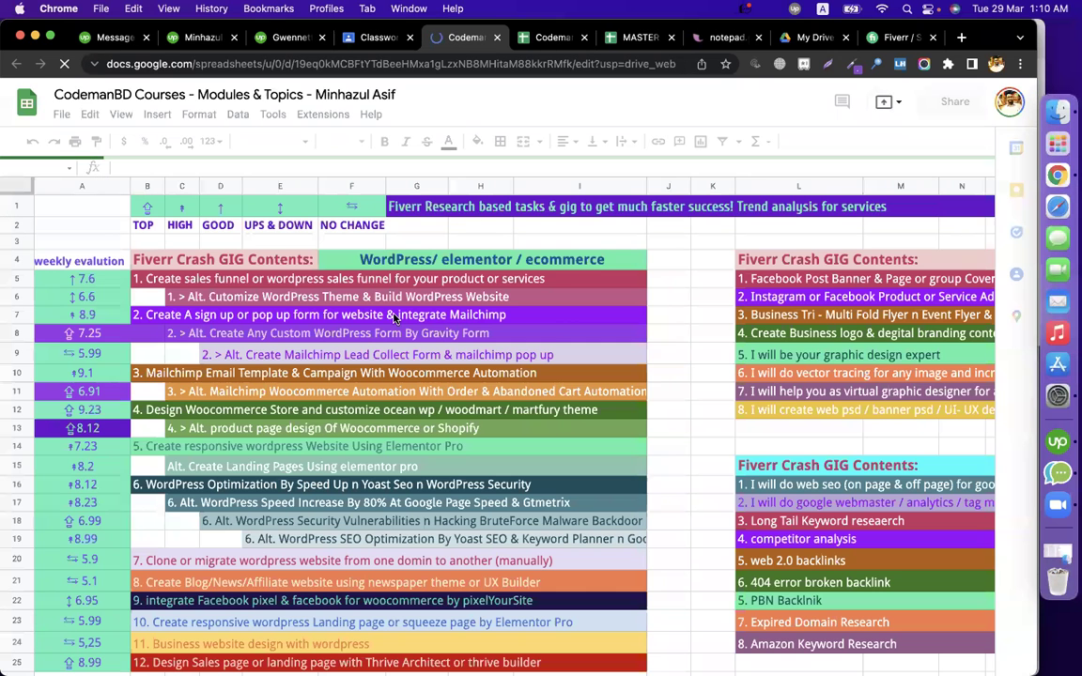
Look over the graphic design and SEO/keywords gig lists in the Fiverr Gig Research sheet and close the spreadsheet
scroll(659, 384, right, 3)
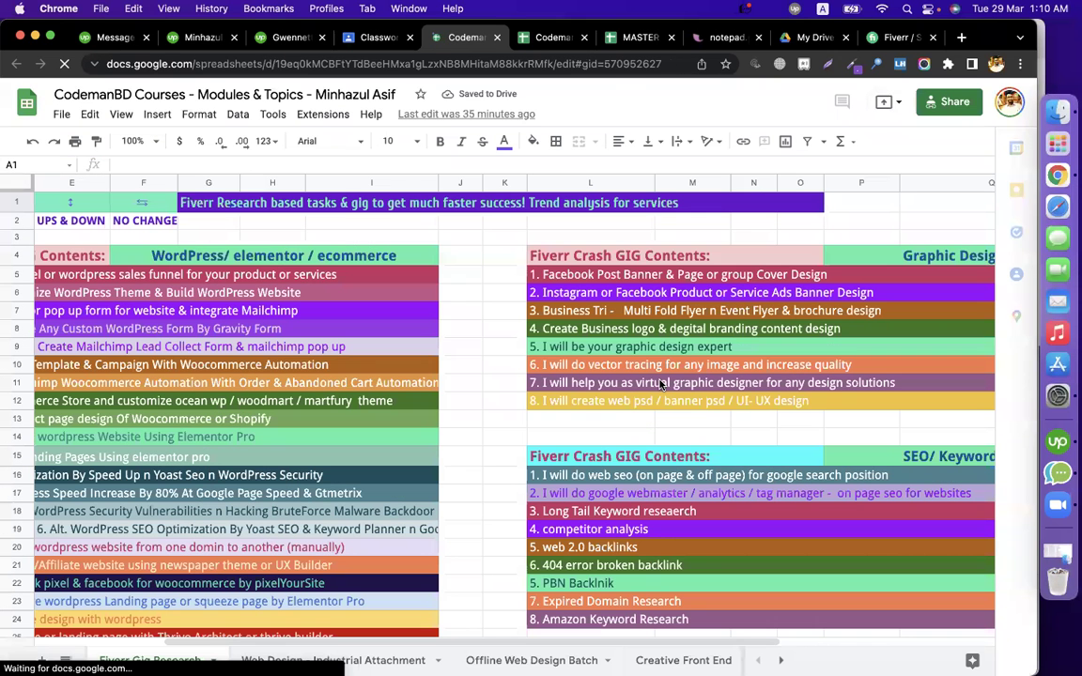
scroll(556, 333, right, 2)
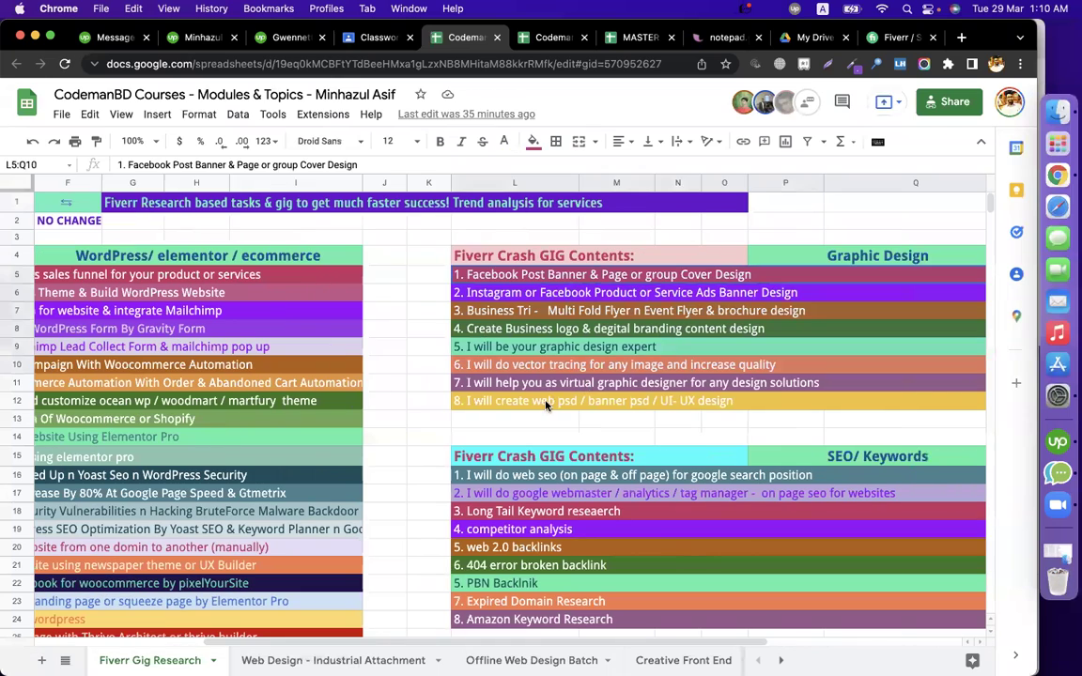
click(430, 349)
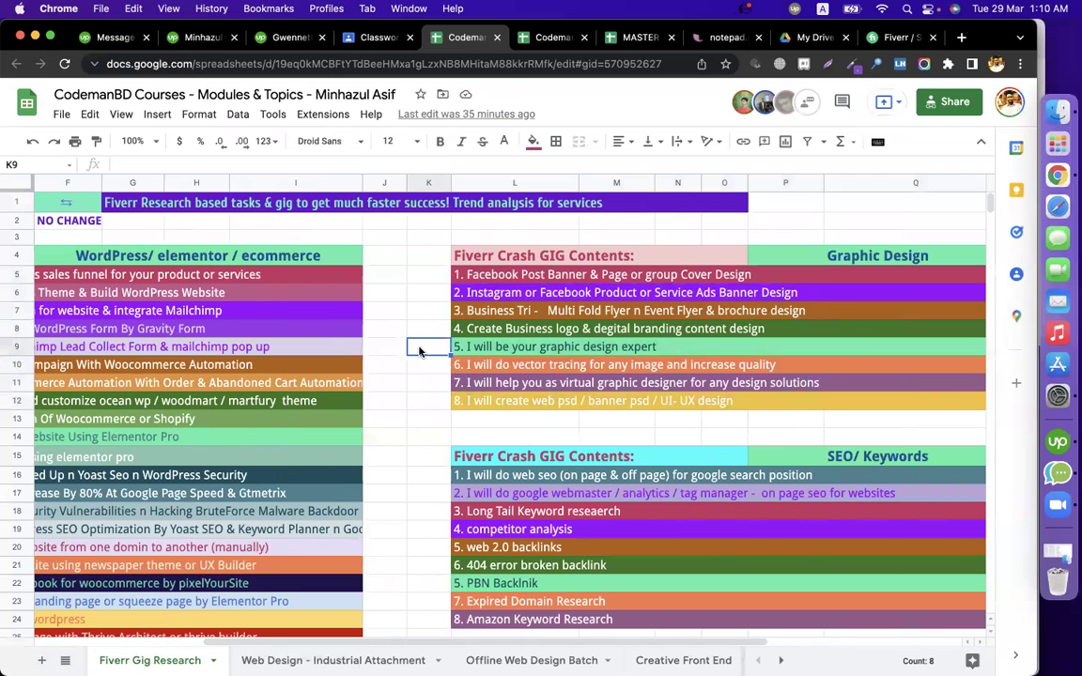
click(496, 38)
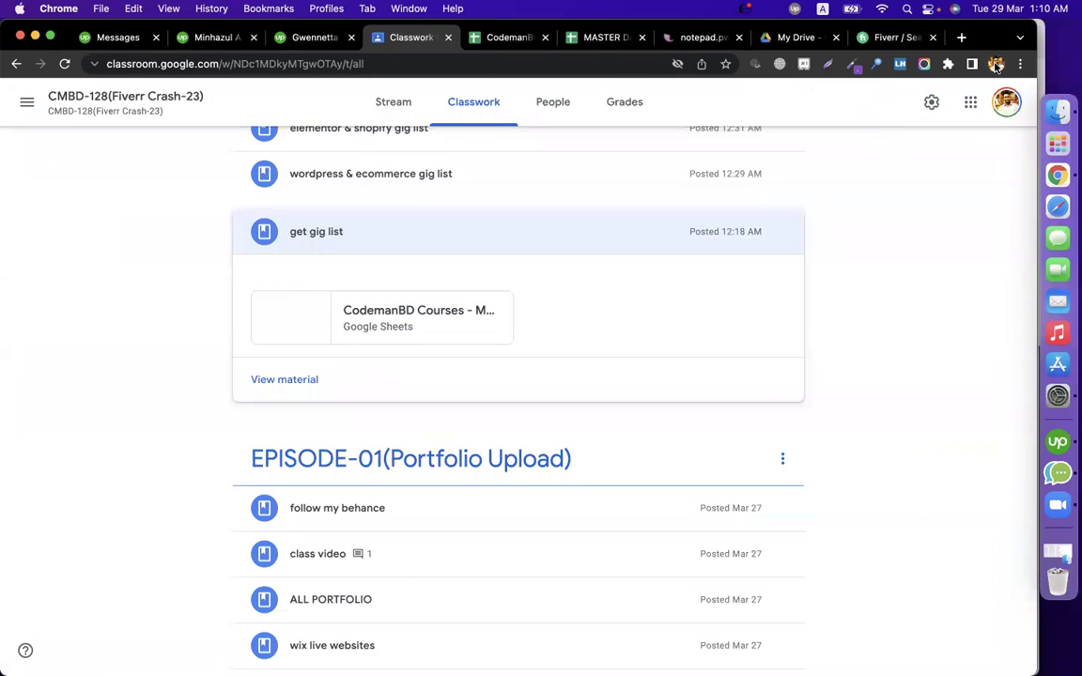
Switch back to the Team WB browser profile showing the gig's Scope & Pricing page
click(995, 64)
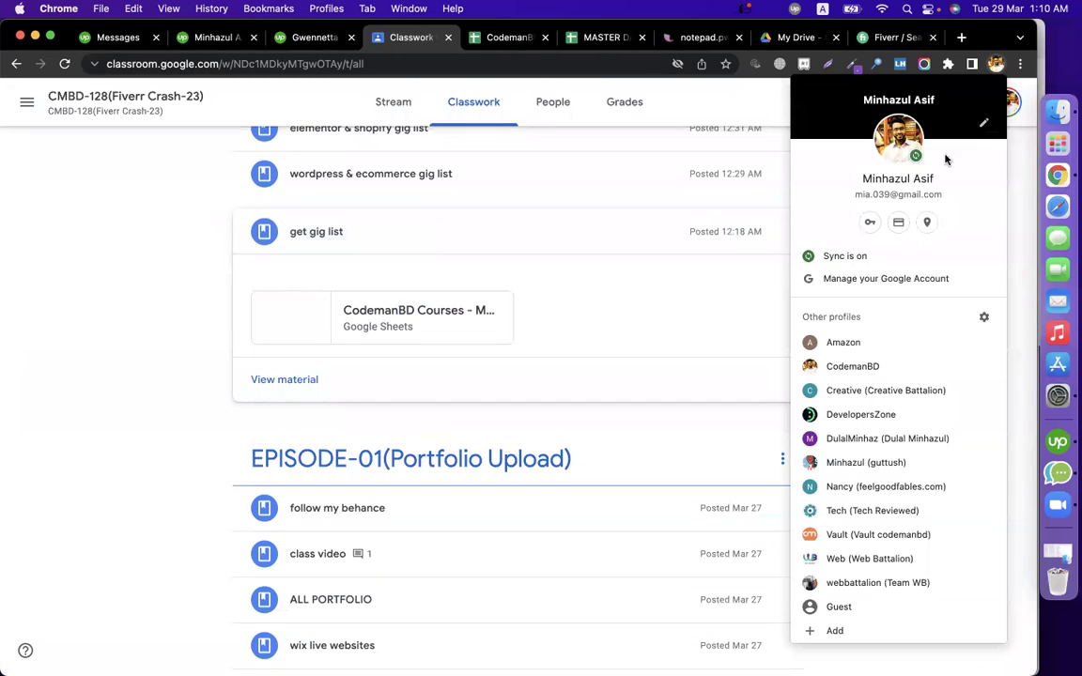
click(866, 562)
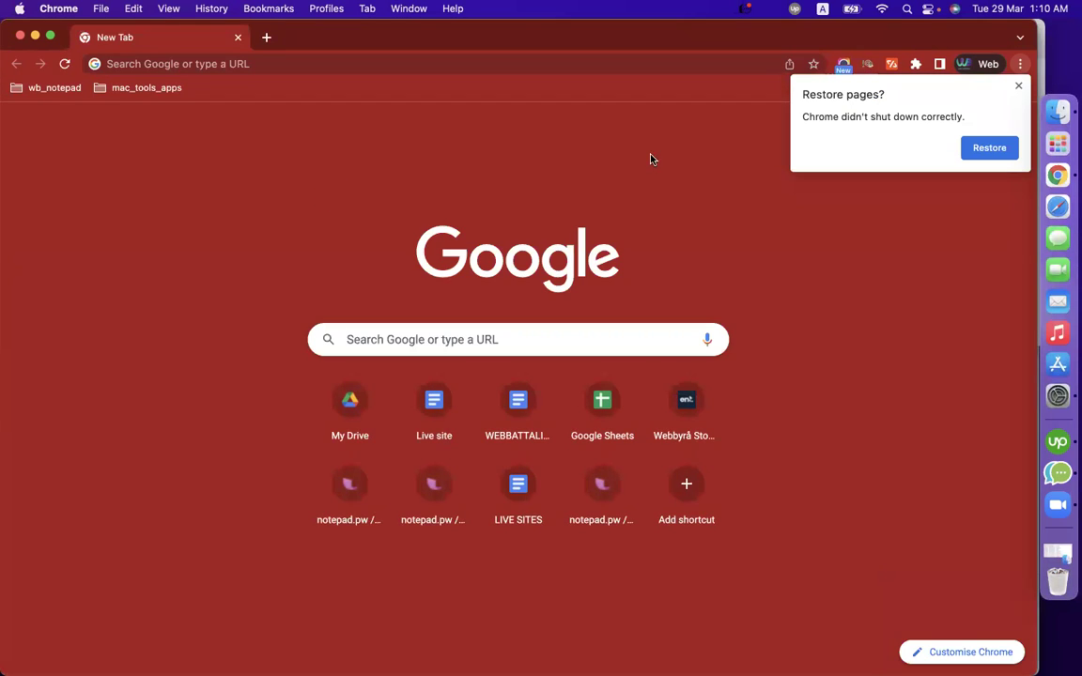
click(964, 70)
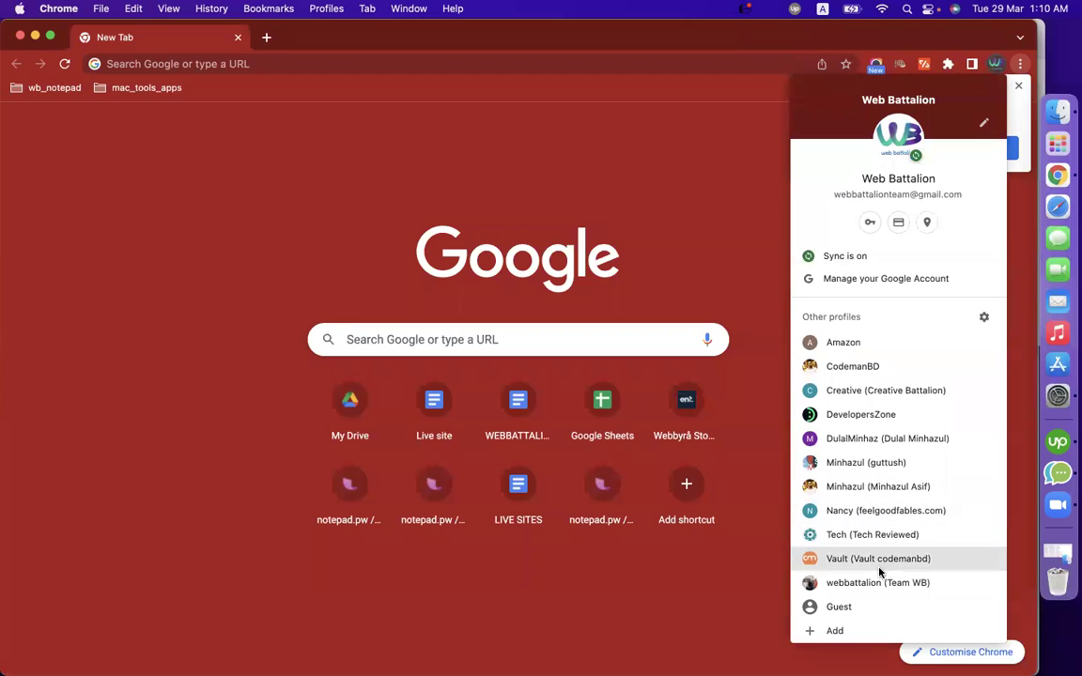
click(877, 560)
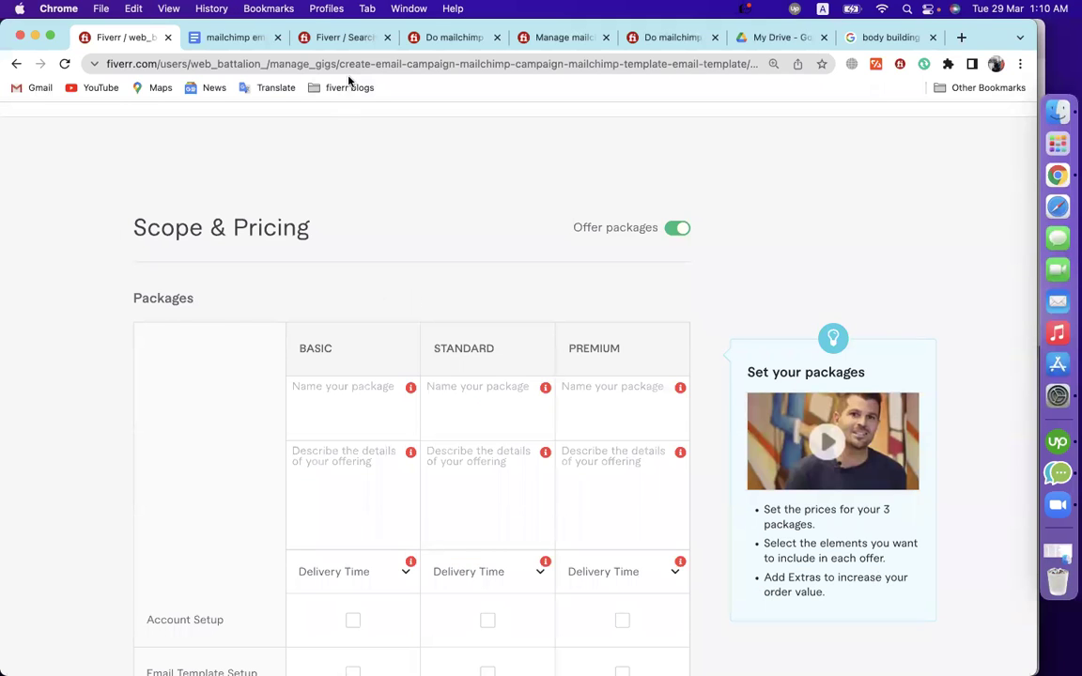
Review the keywords in the gig's URL and the three package name fields, then the tags in the notes document
drag(336, 63, 550, 63)
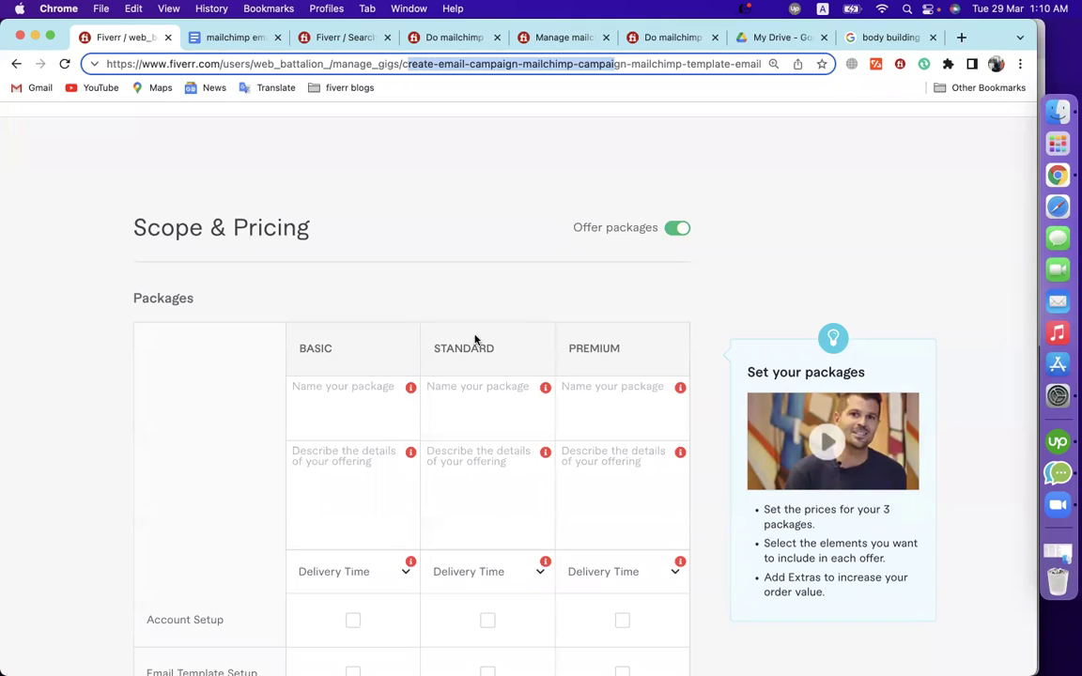
click(363, 402)
click(463, 401)
click(570, 387)
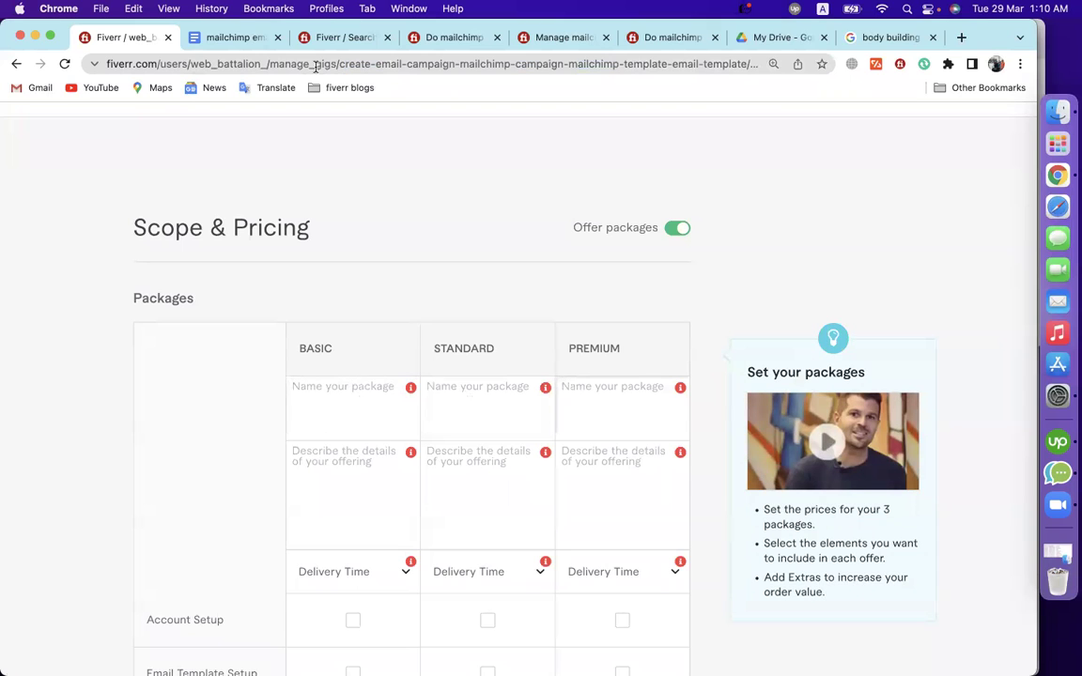
click(255, 37)
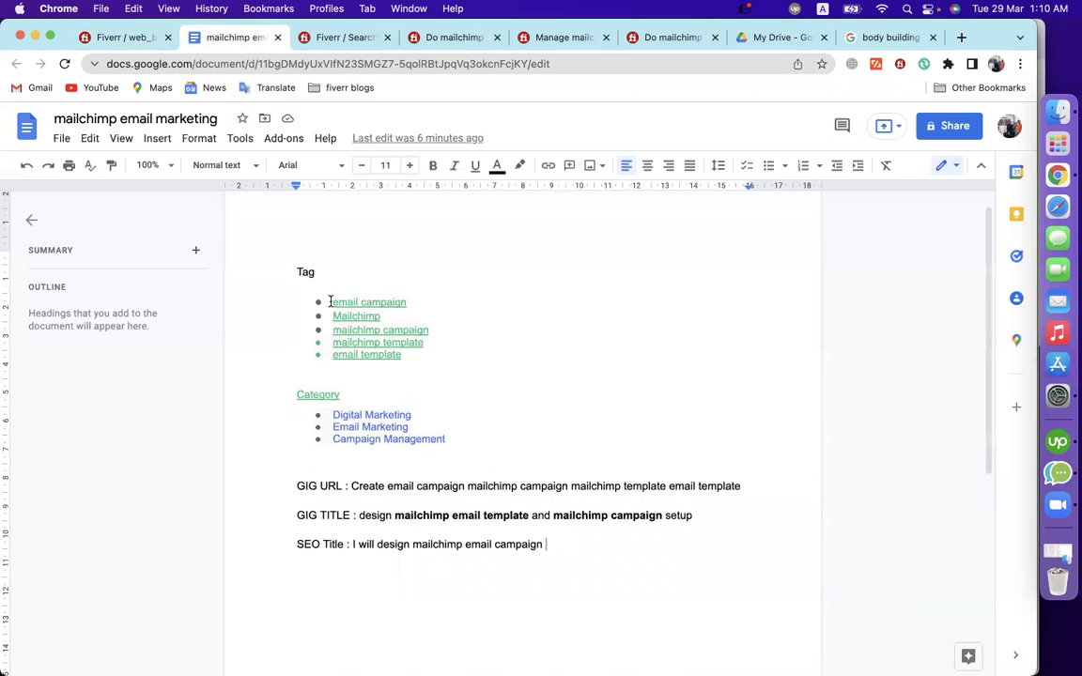
drag(334, 302, 437, 302)
drag(404, 356, 333, 360)
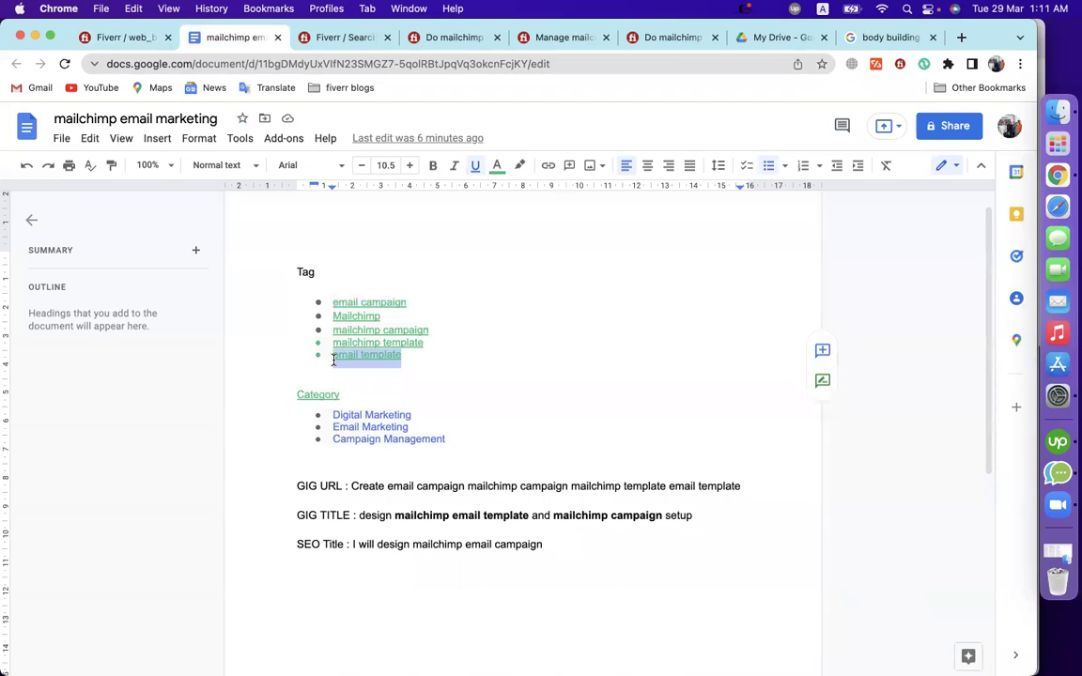
Name the Basic package "I will design email template" on the gig's Scope & Pricing page
click(94, 38)
click(363, 411)
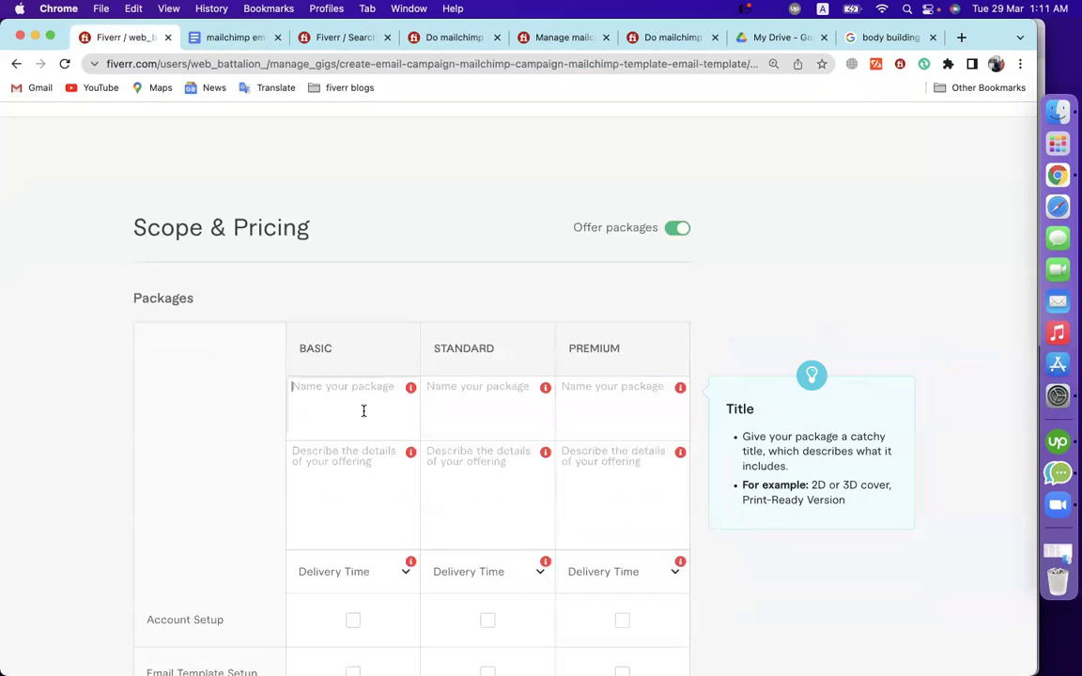
text(I wil)
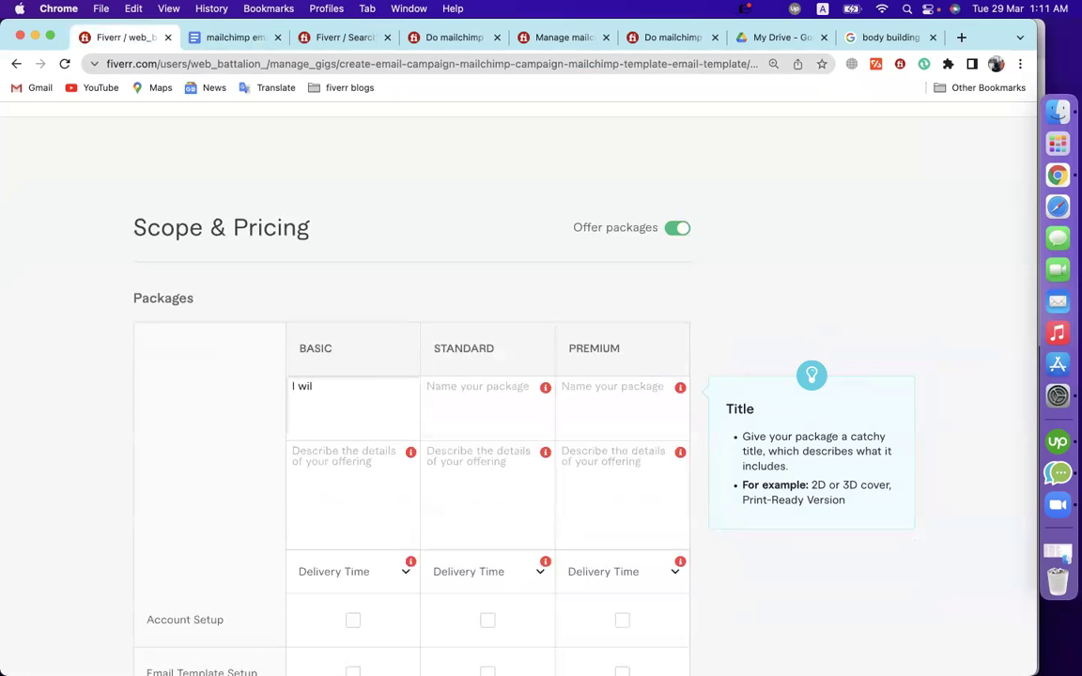
text(l design xemail template)
click(360, 388)
key(BackSpace)
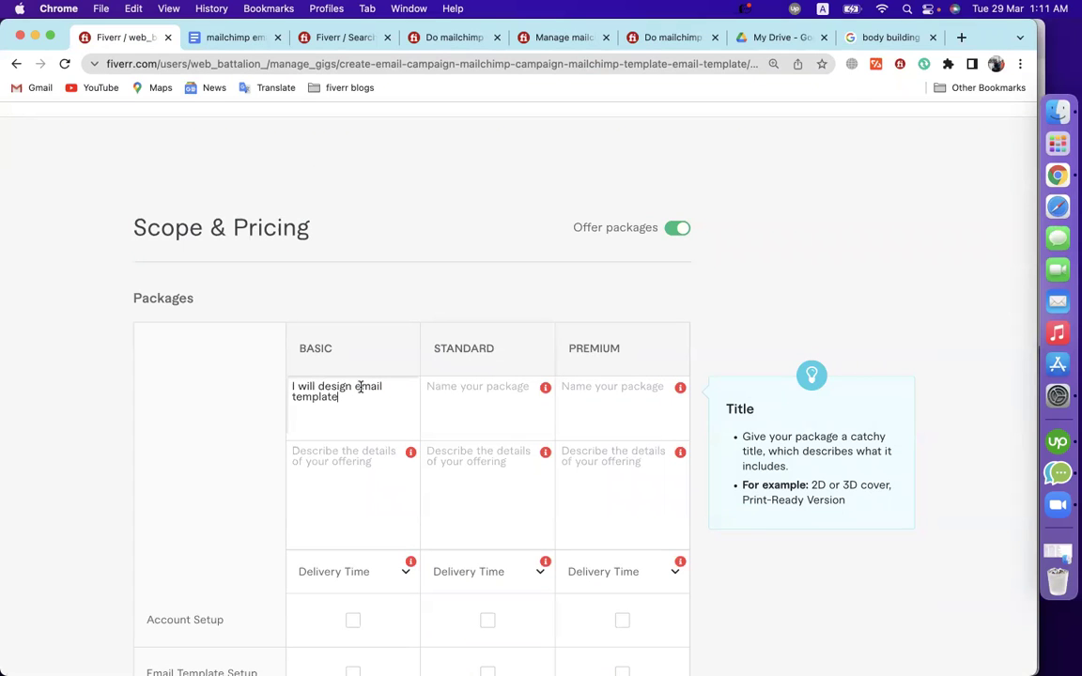
Check the "mailchimp campaign" tag in the notes document and name the Standard package "I will create mailchimp campaign"
click(233, 38)
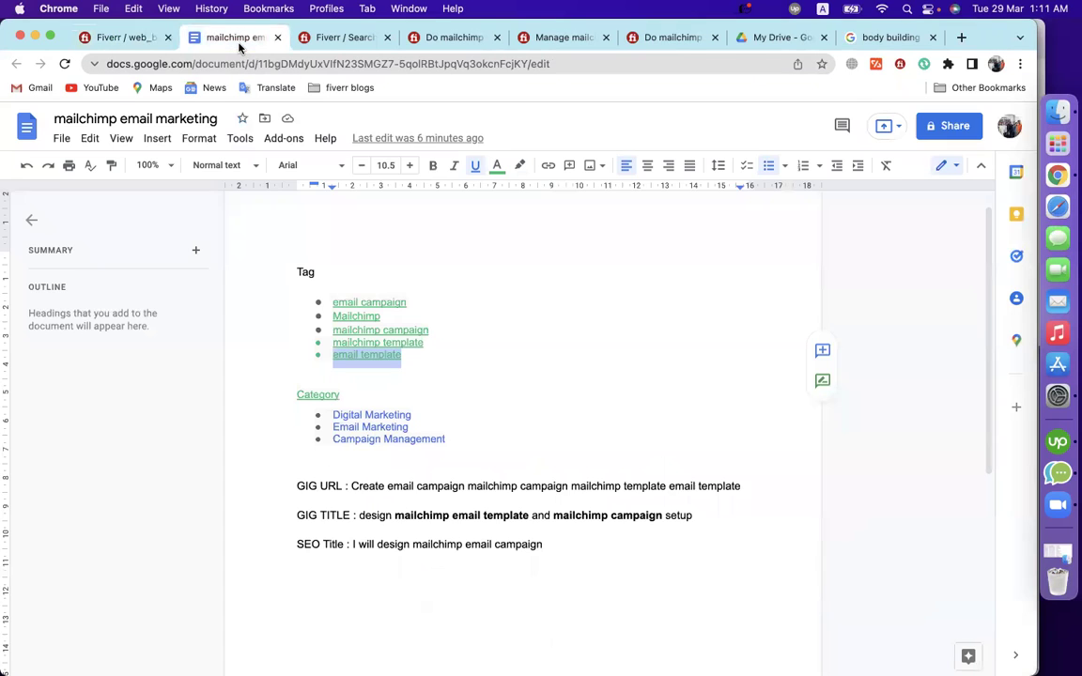
click(438, 341)
drag(439, 341, 334, 330)
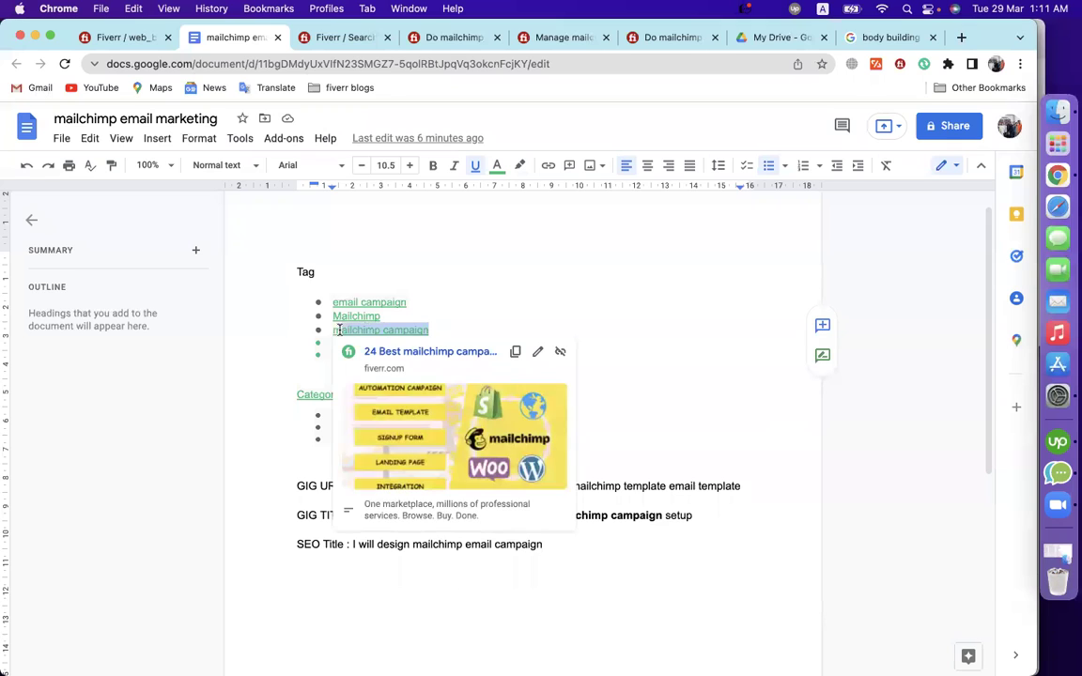
click(140, 38)
click(459, 385)
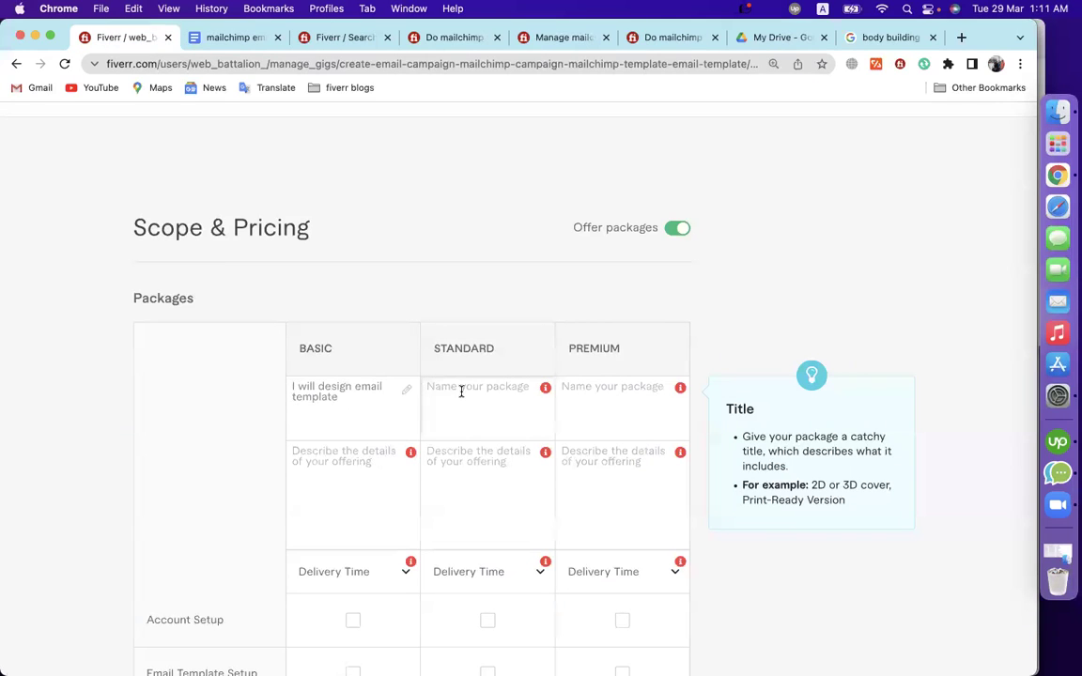
text(I will create mailchimp campaign)
click(573, 410)
text(I will design email template and )
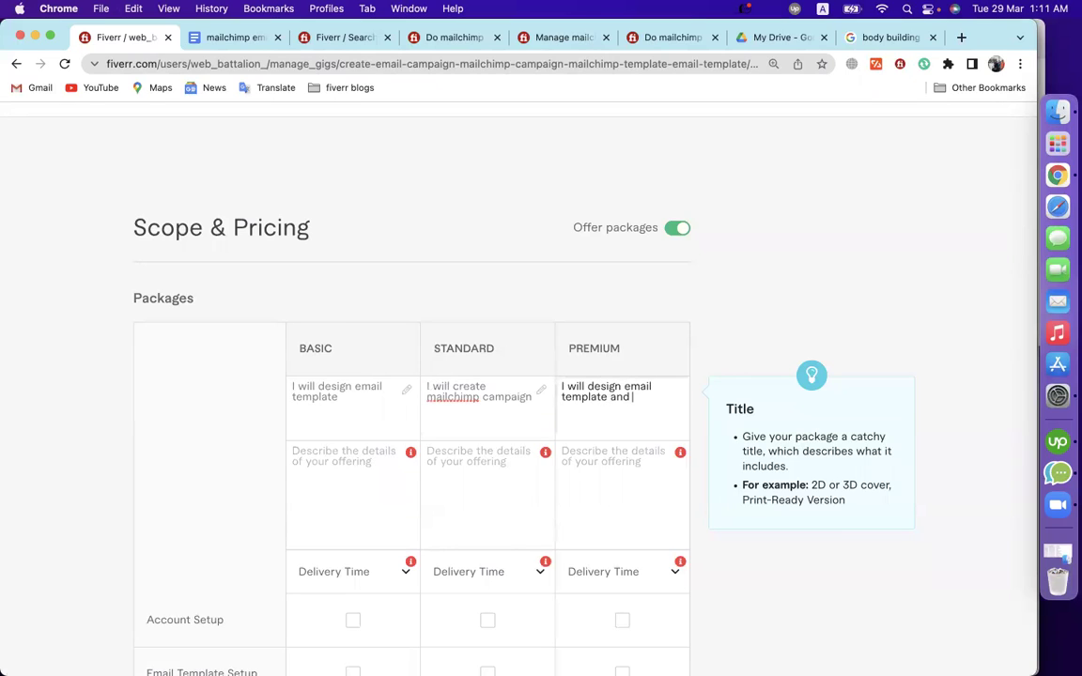
text(ca)
key(BackSpace)
key(BackSpace)
text(se)
Replace the Premium package's name with "Advanced email campaign"
drag(635, 394, 550, 375)
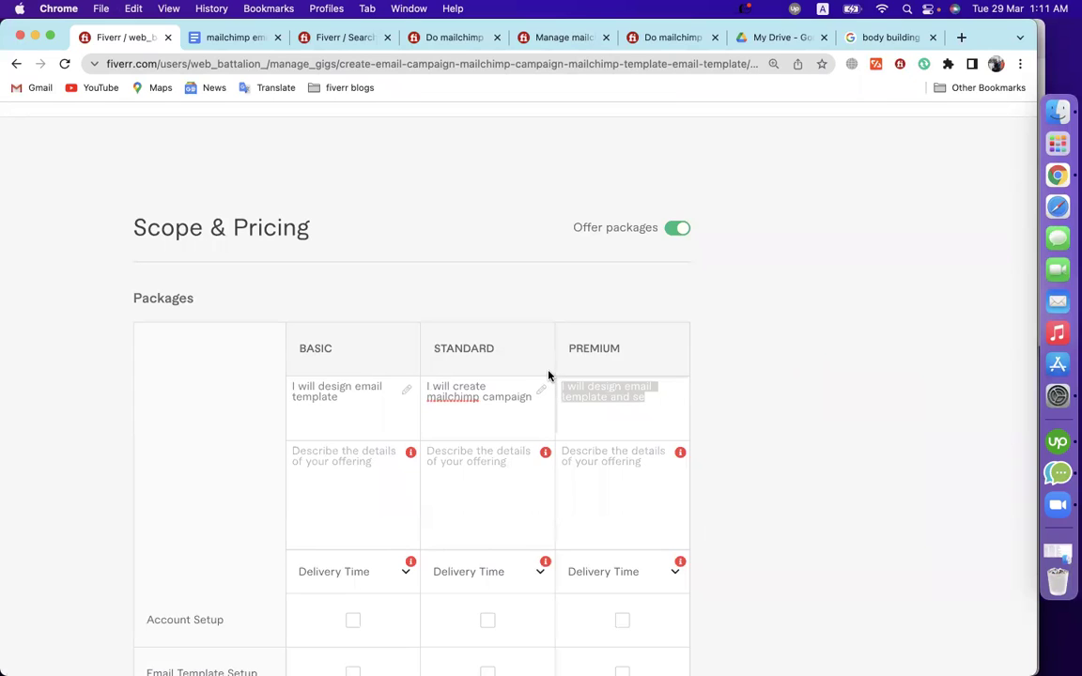
text(Av)
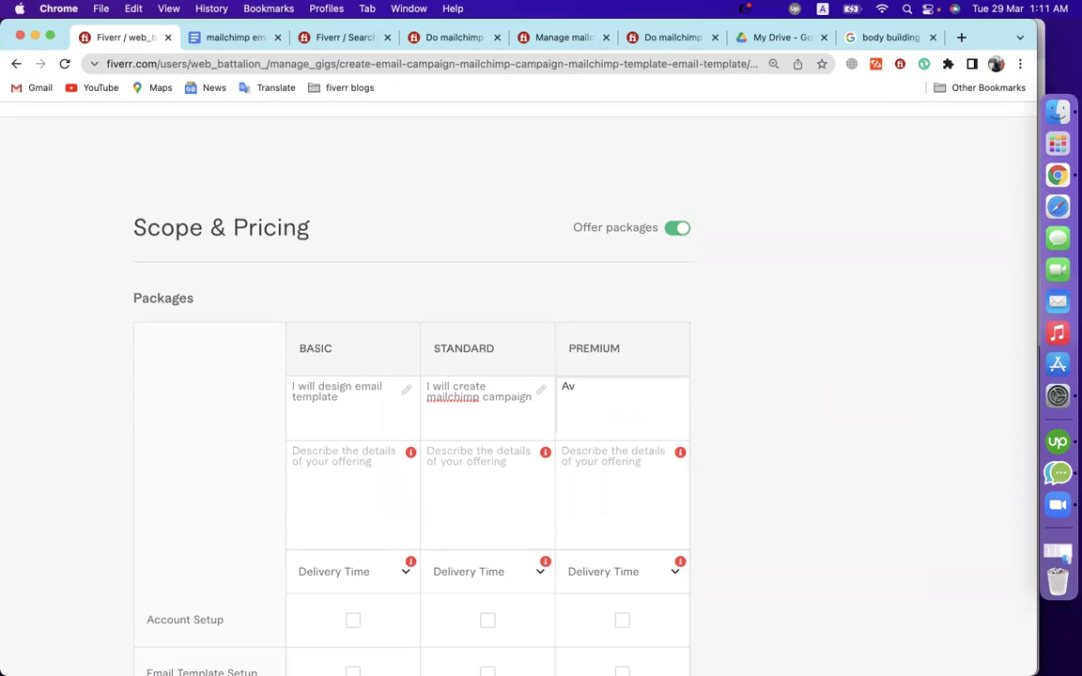
key(BackSpace)
text(dvanced email campaign)
Shorten the Standard package name to "Create mailchimp campaign" and the Basic one to "Design email template"
click(476, 399)
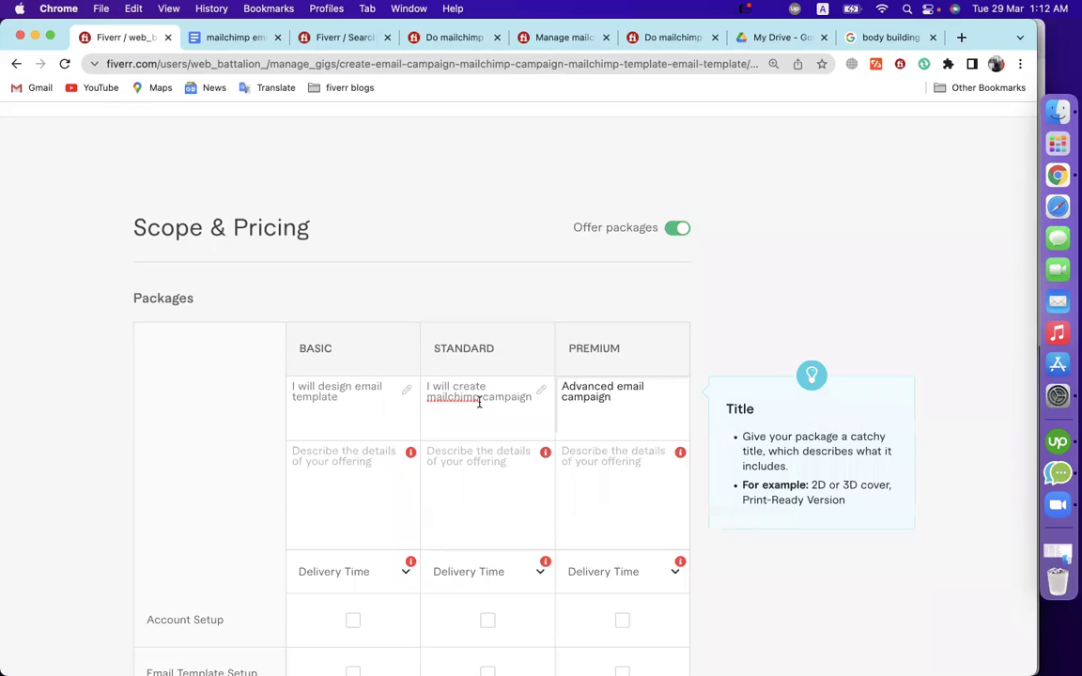
click(459, 386)
key(super+shift+Left)
text(C)
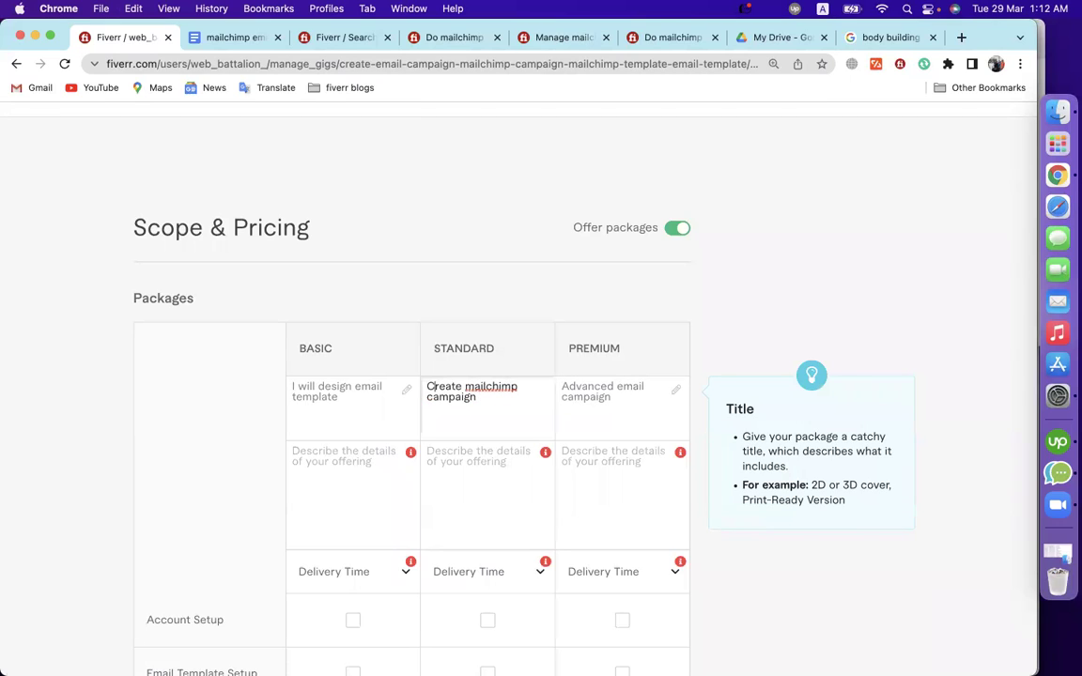
click(322, 388)
key(super+shift+Left)
text(D)
Review the three package names and the Basic package's description field
click(360, 402)
drag(359, 402, 278, 391)
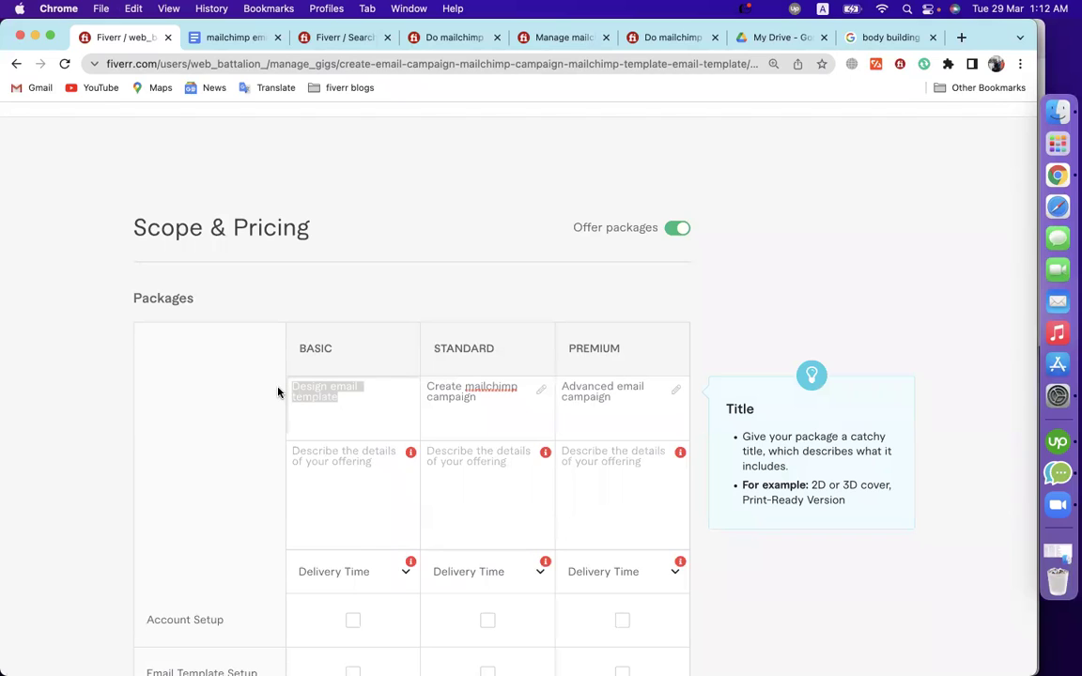
click(502, 406)
drag(502, 407, 423, 376)
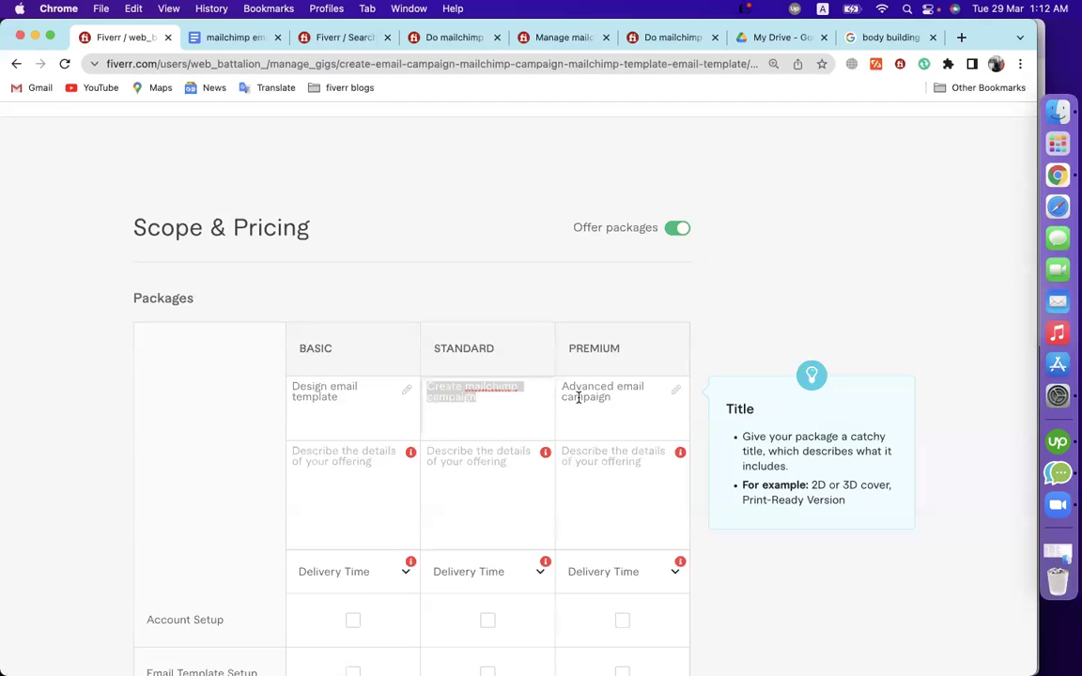
drag(625, 403, 557, 377)
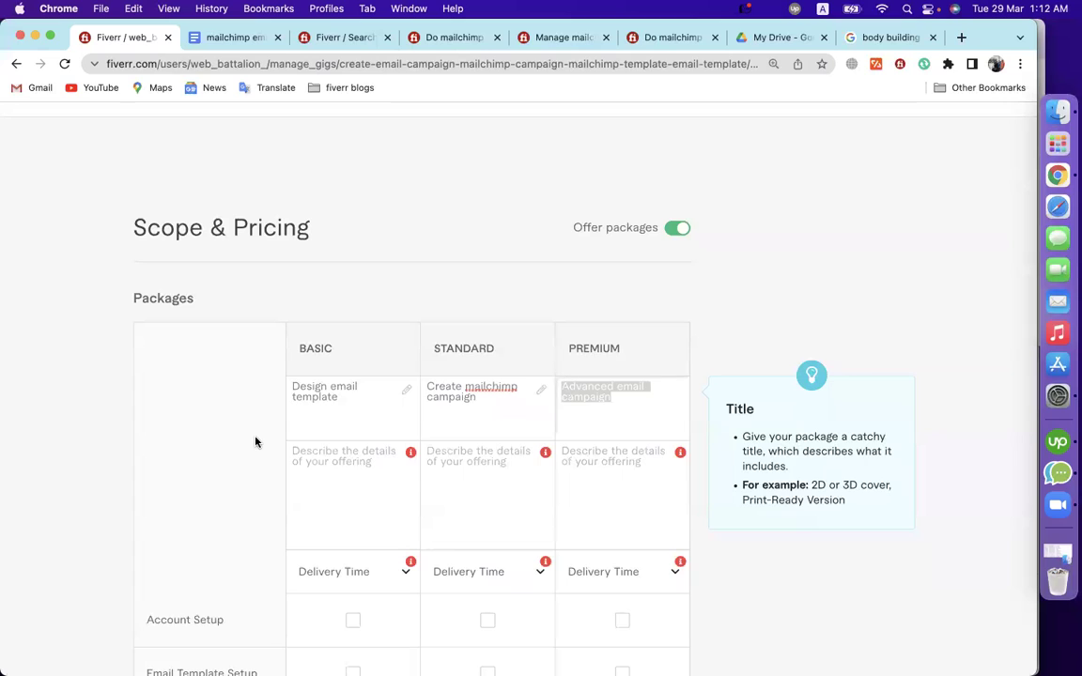
click(301, 477)
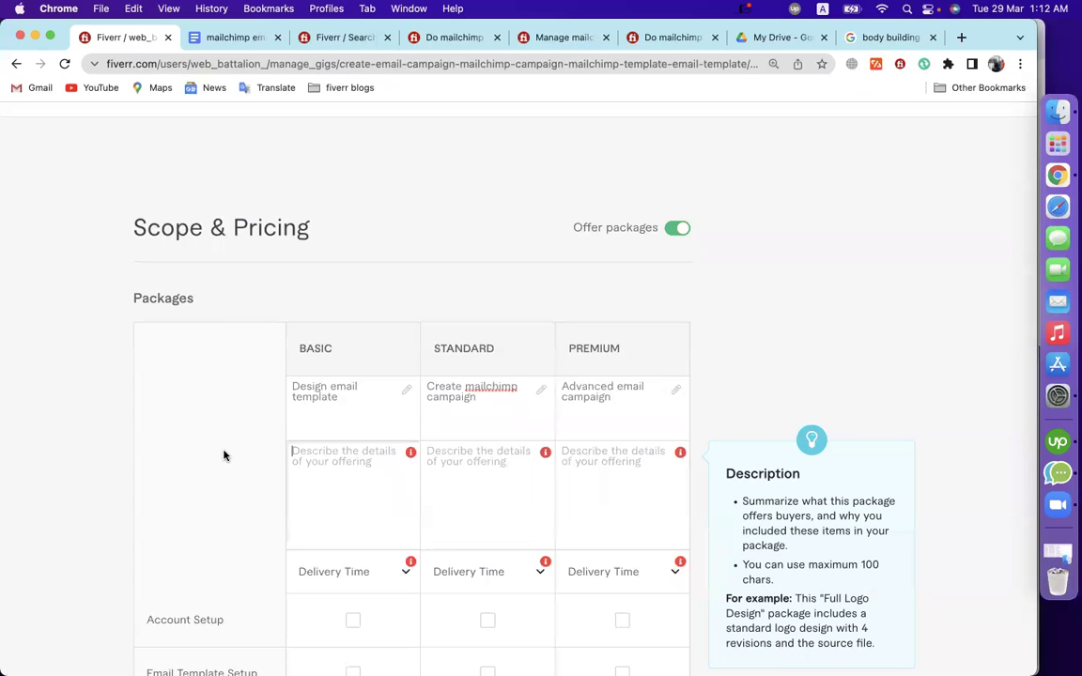
Examine the Basic, Standard and Premium package descriptions in the first competitor's Mailchimp gig
click(446, 37)
scroll(476, 447, down, 20)
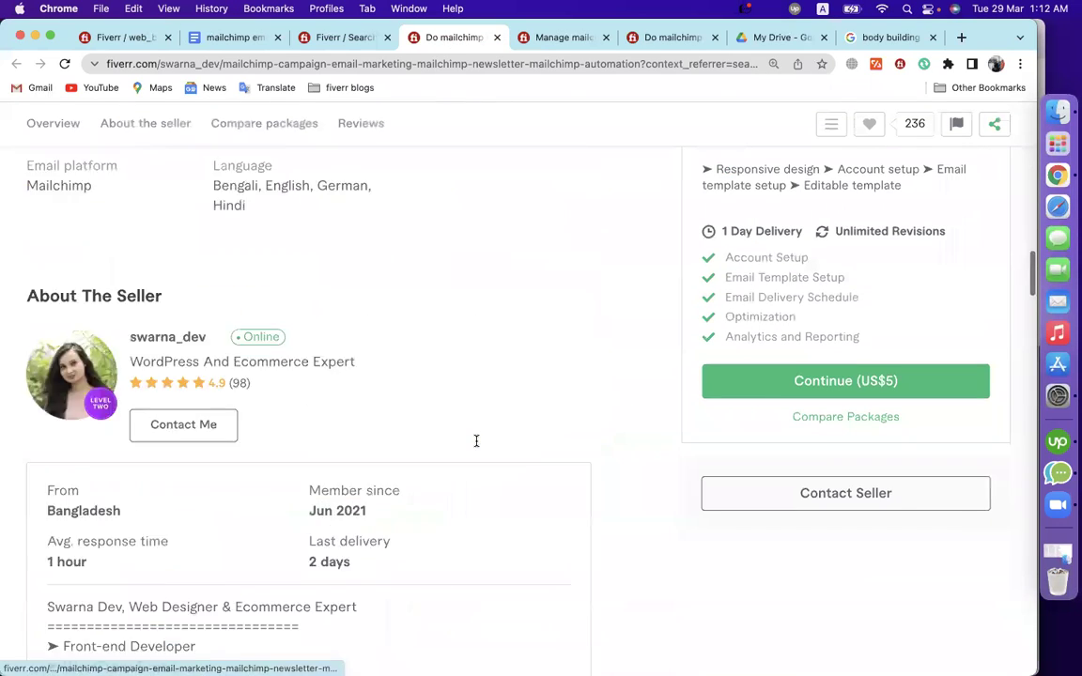
scroll(475, 447, up, 2)
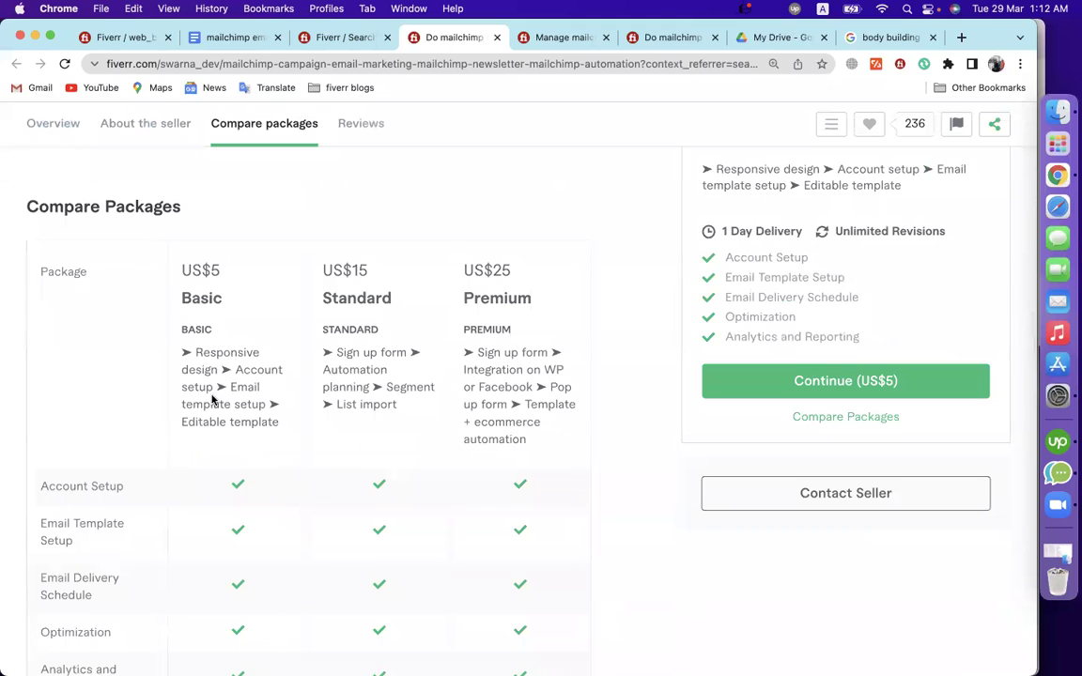
drag(179, 360, 277, 415)
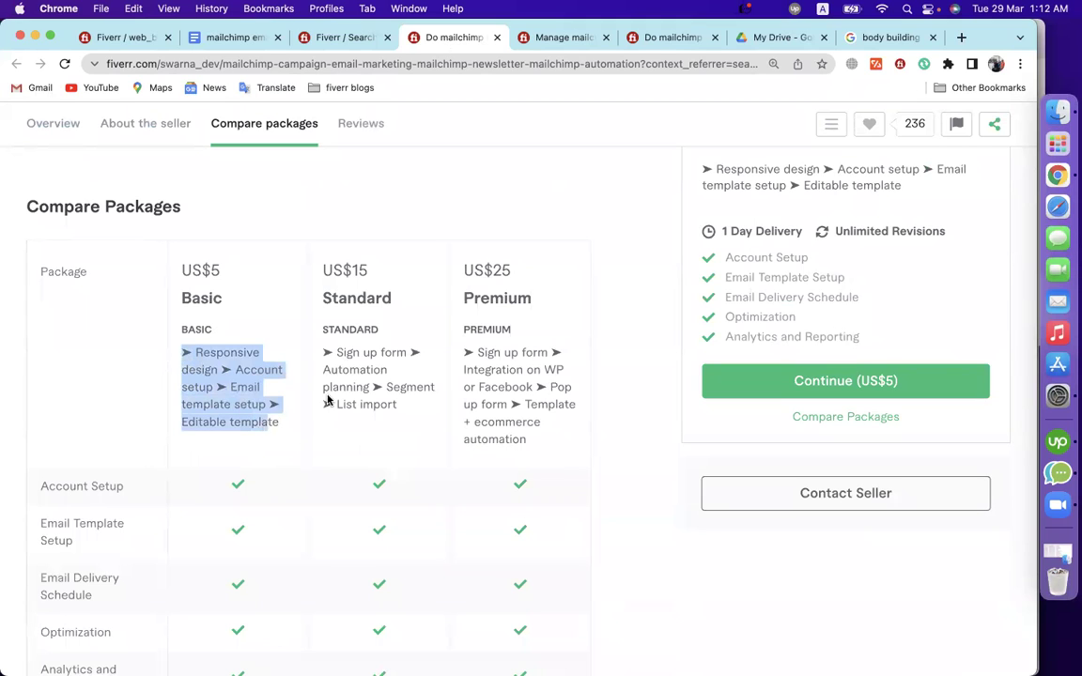
drag(324, 347, 393, 387)
triple_click(392, 387)
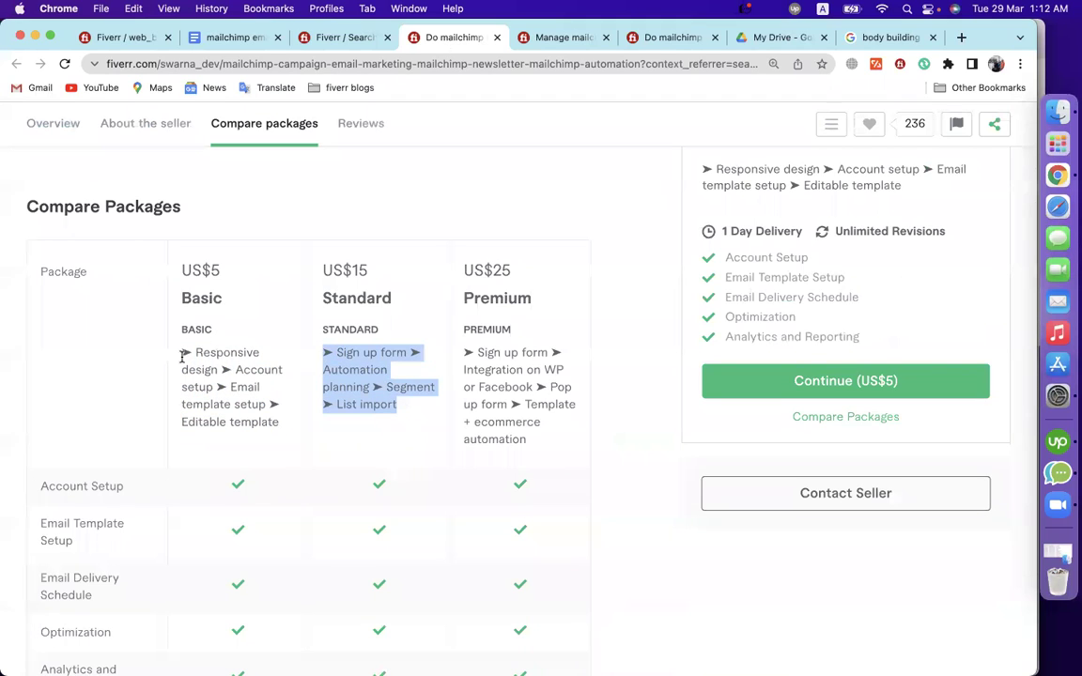
click(466, 351)
drag(466, 351, 553, 445)
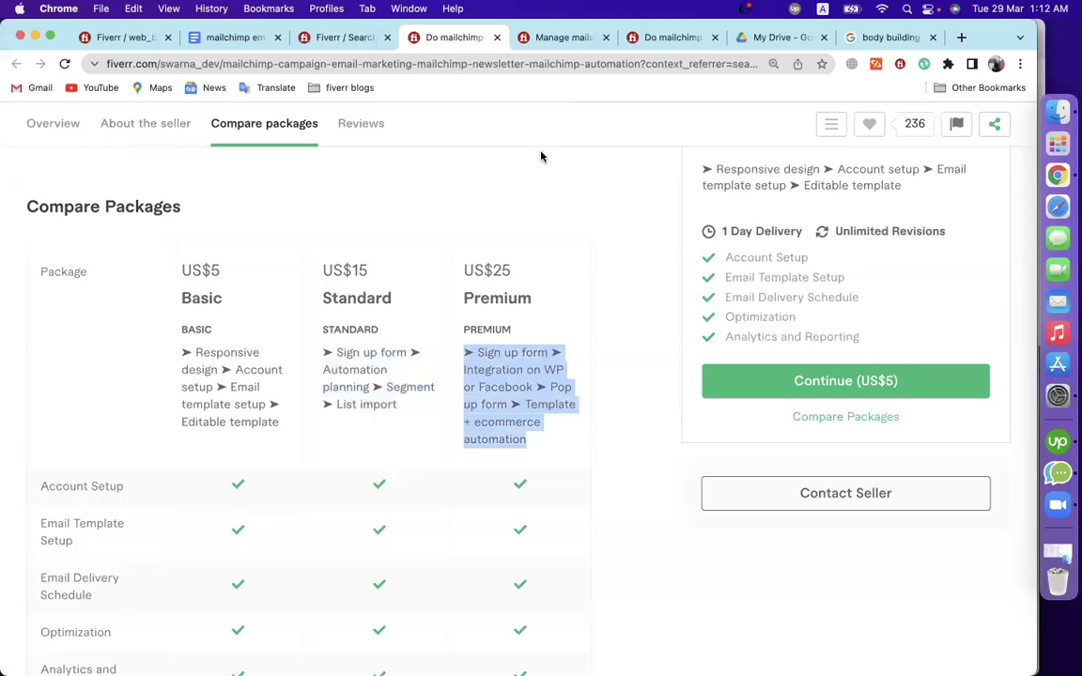
Compare the package tables of the other two competitor Mailchimp gigs
click(558, 38)
scroll(478, 428, down, 10)
scroll(479, 428, down, 10)
scroll(478, 430, up, 3)
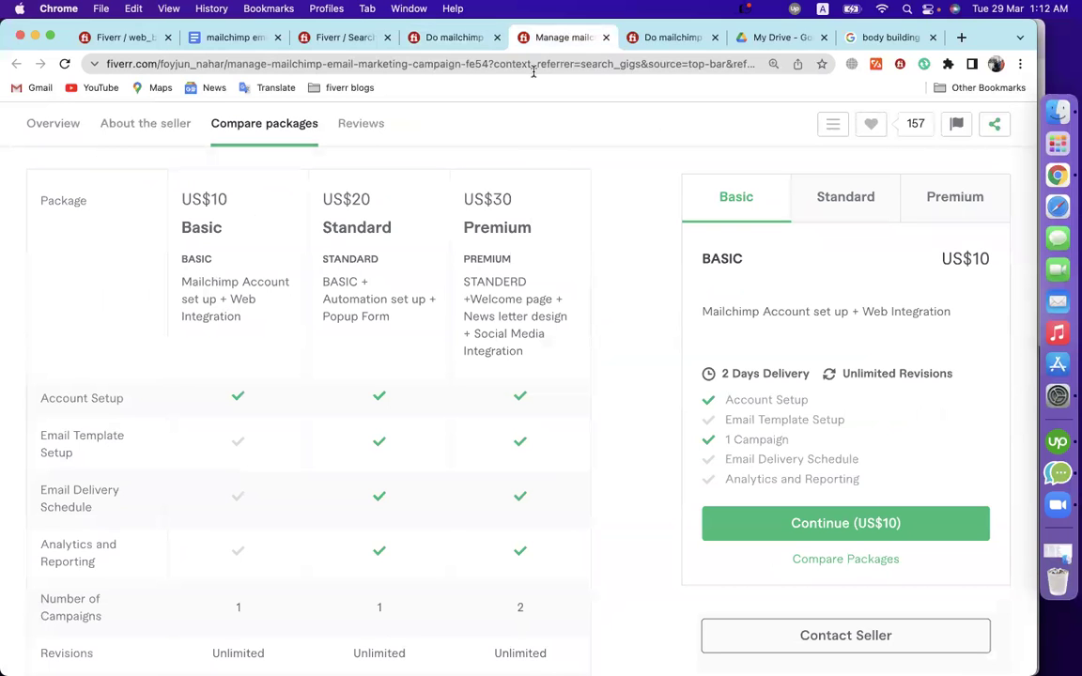
click(657, 37)
scroll(348, 305, down, 7)
scroll(383, 336, down, 10)
drag(673, 38, 582, 41)
scroll(263, 500, down, 10)
scroll(259, 504, up, 5)
scroll(261, 507, up, 3)
scroll(261, 507, down, 3)
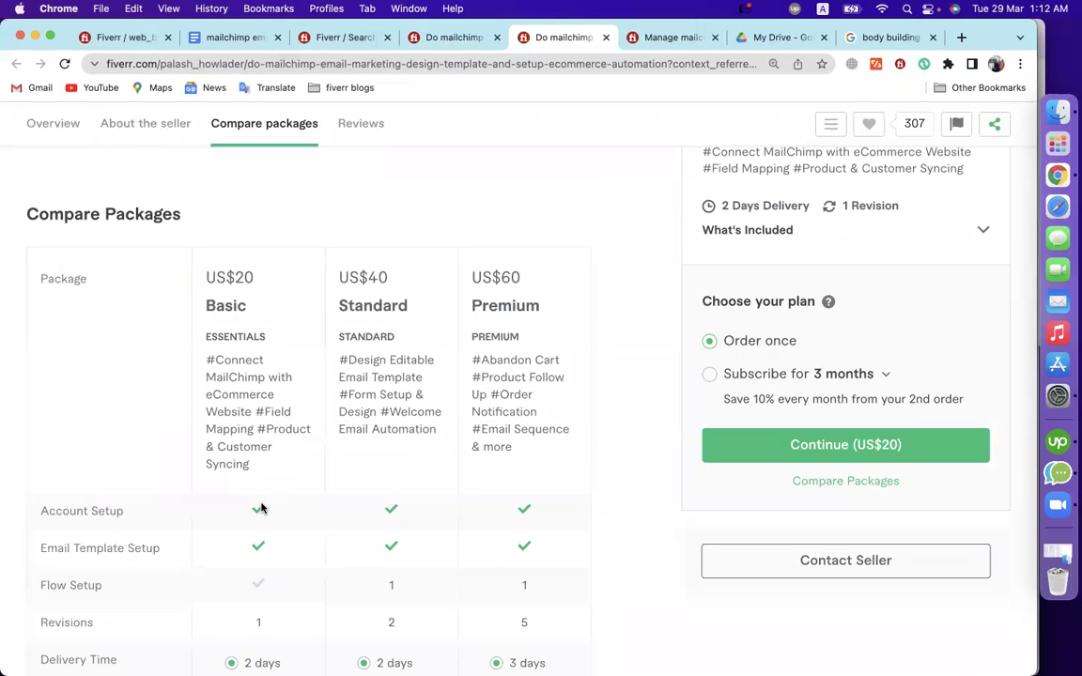
Recheck the arrow-bulleted package descriptions in the first competitor's gig against the gig's own description fields
click(416, 41)
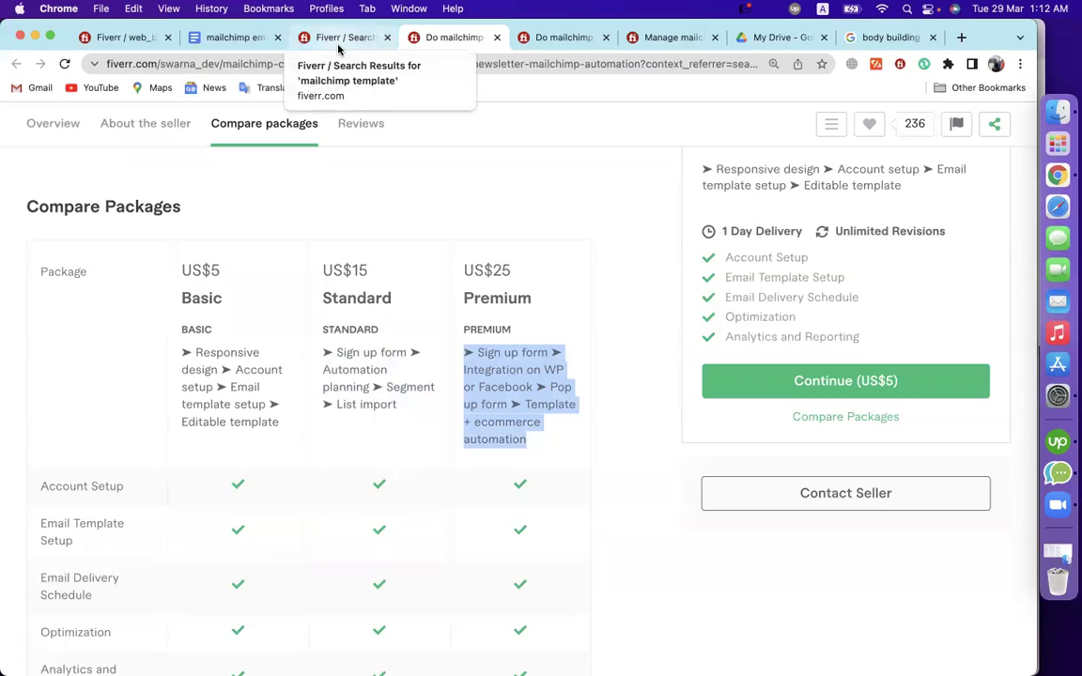
click(211, 402)
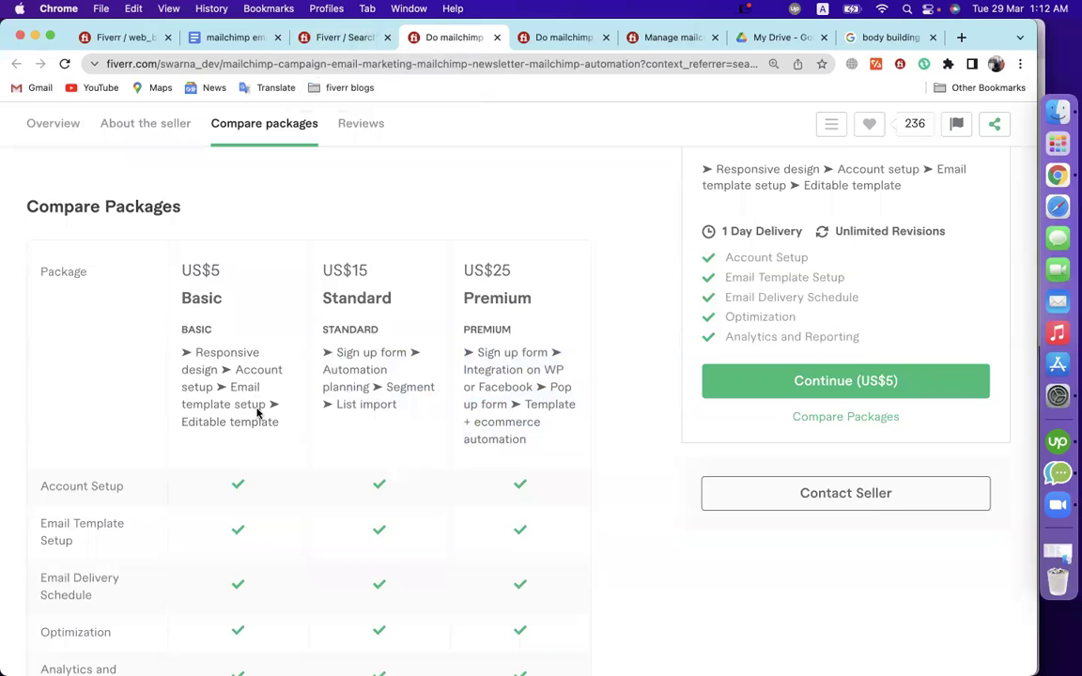
click(125, 36)
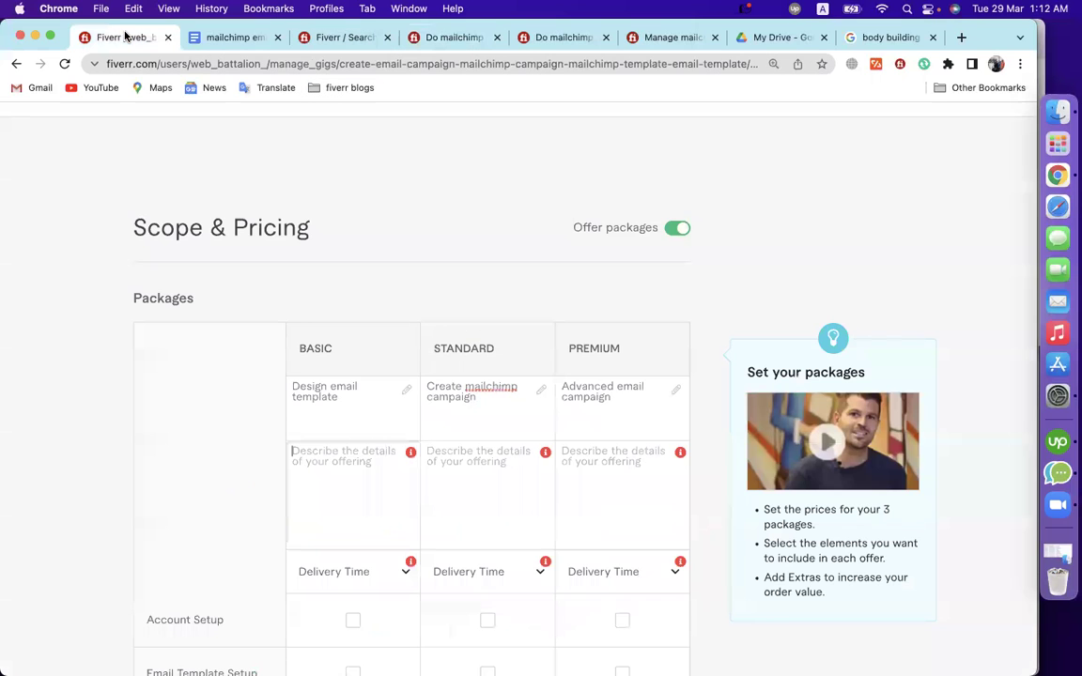
click(427, 38)
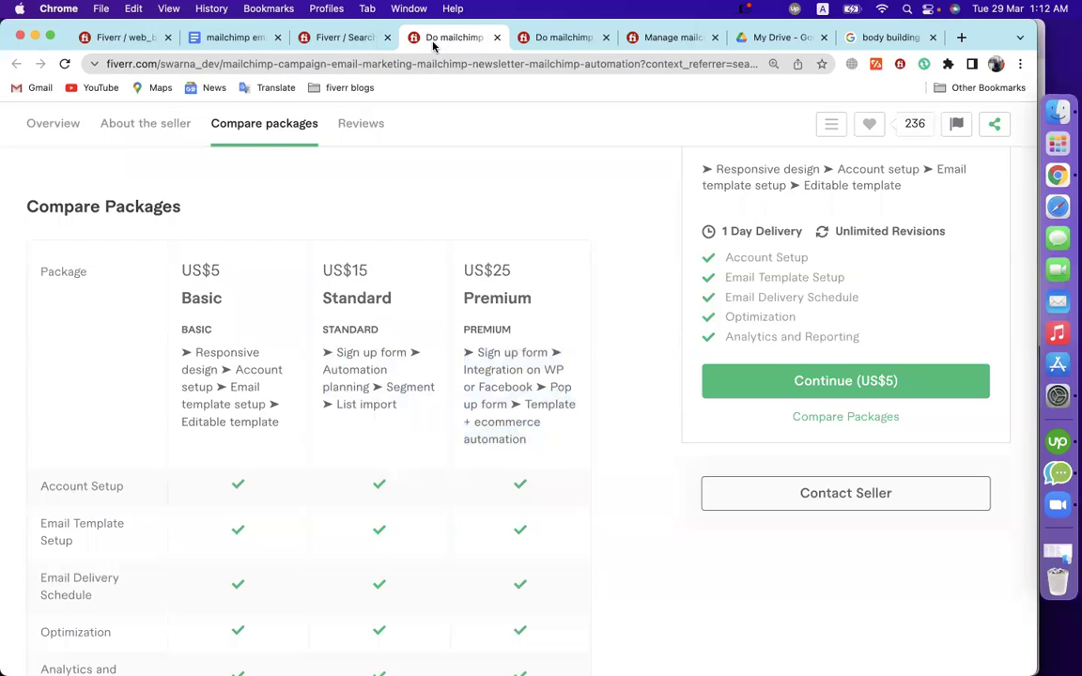
Insert the black arrowhead special character (➤) below the SEO Title line in the notes document
click(233, 45)
scroll(396, 532, down, 3)
click(558, 471)
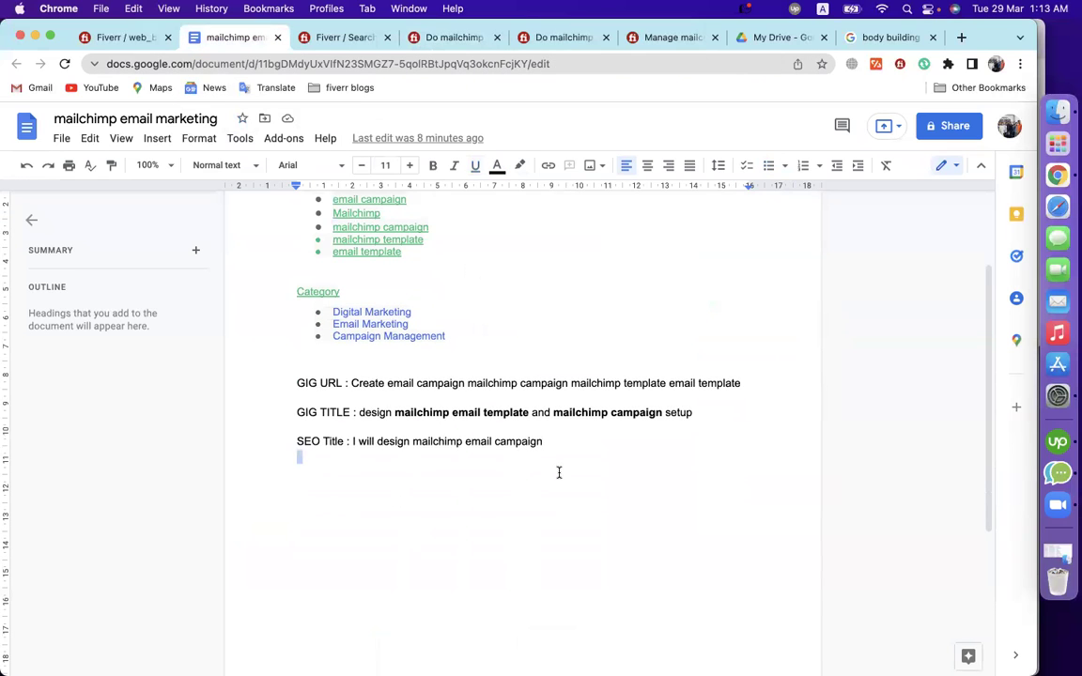
click(155, 138)
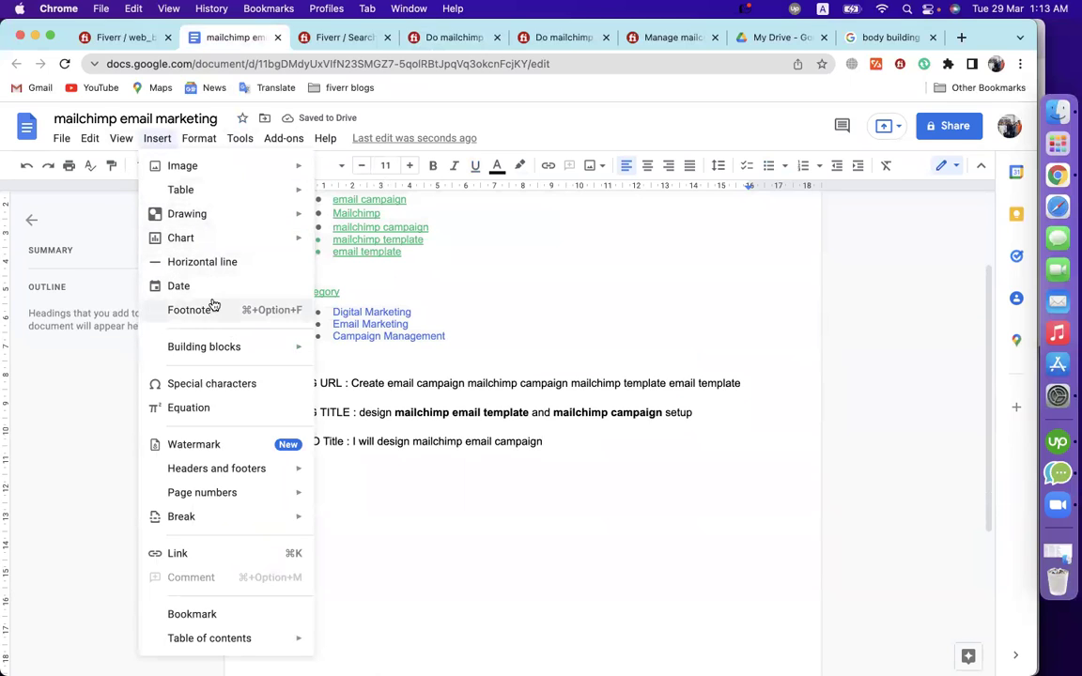
click(207, 390)
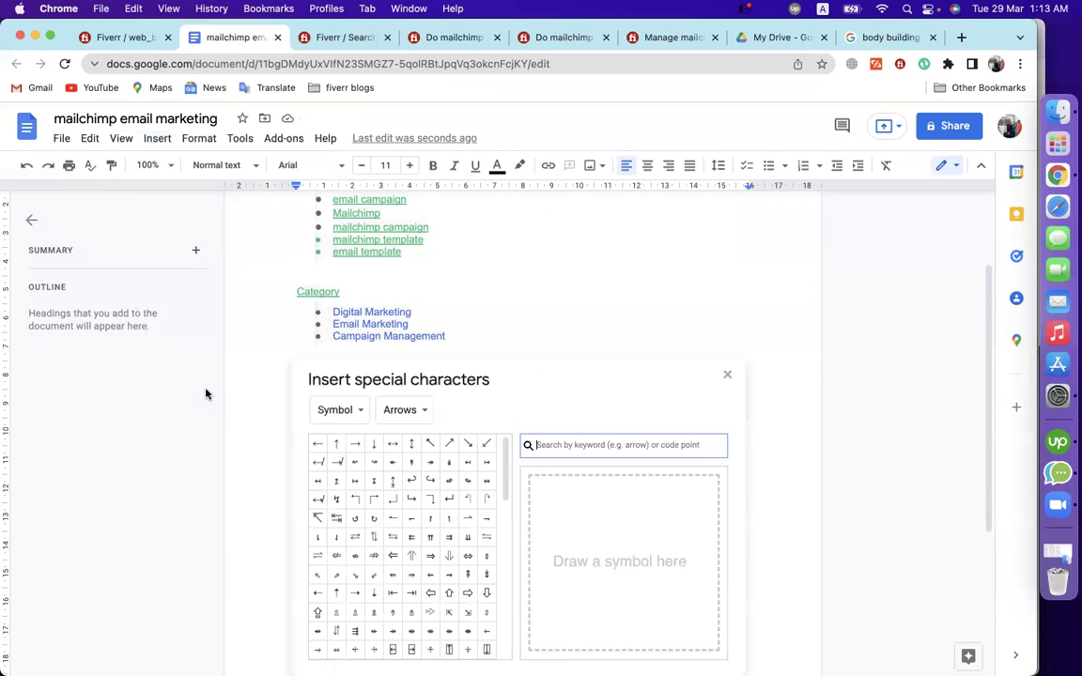
scroll(394, 502, down, 2)
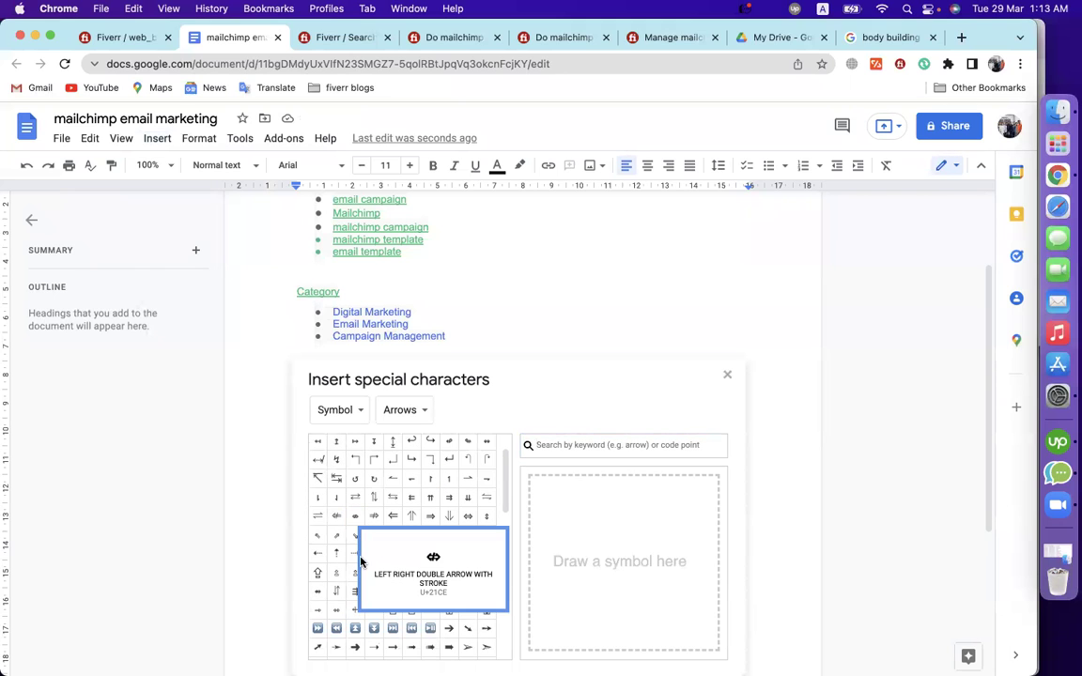
scroll(283, 536, down, 3)
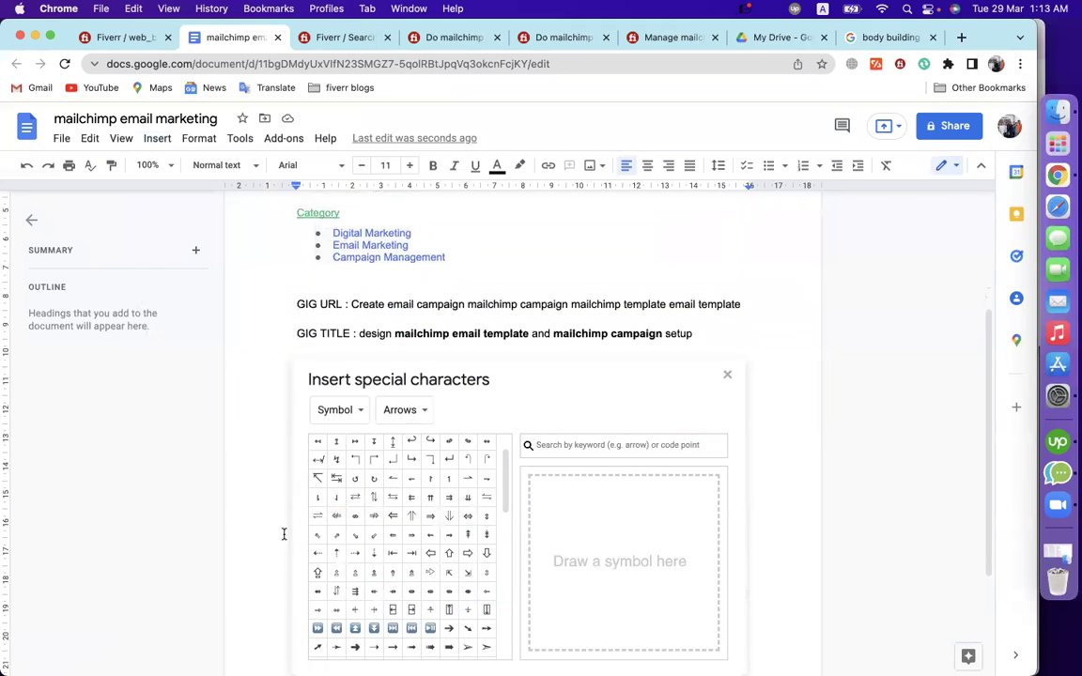
scroll(349, 548, down, 3)
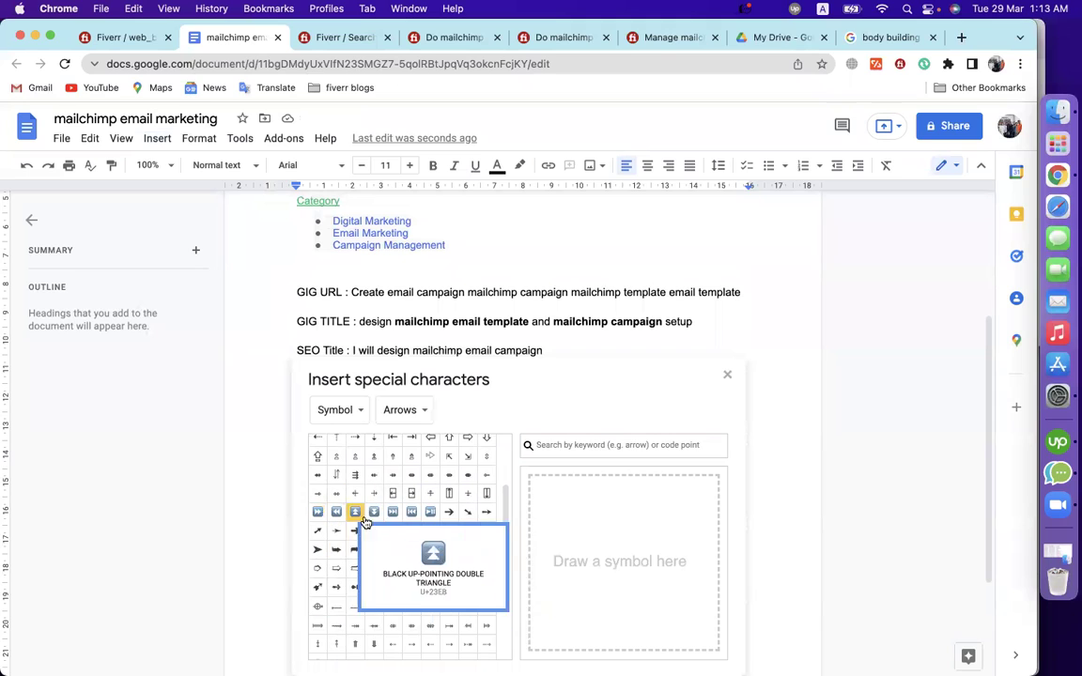
click(317, 549)
click(727, 374)
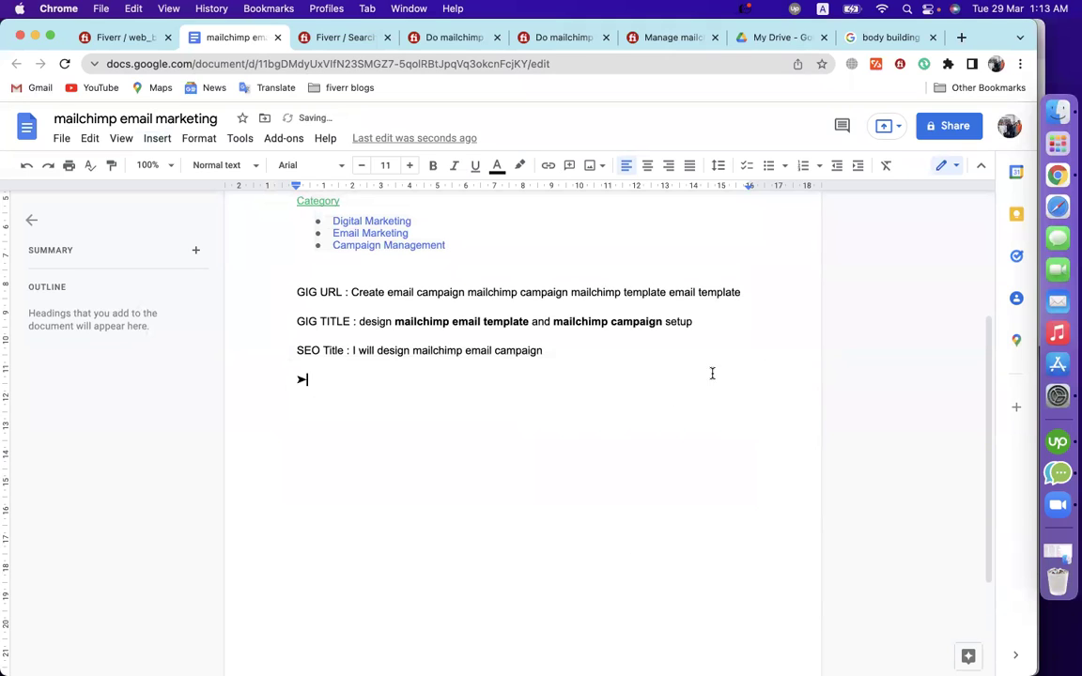
Copy the arrowhead from the notes document and start the gig's Basic package description with "➤ Mailchimp Account Set up"
drag(346, 381, 291, 382)
key(super+c)
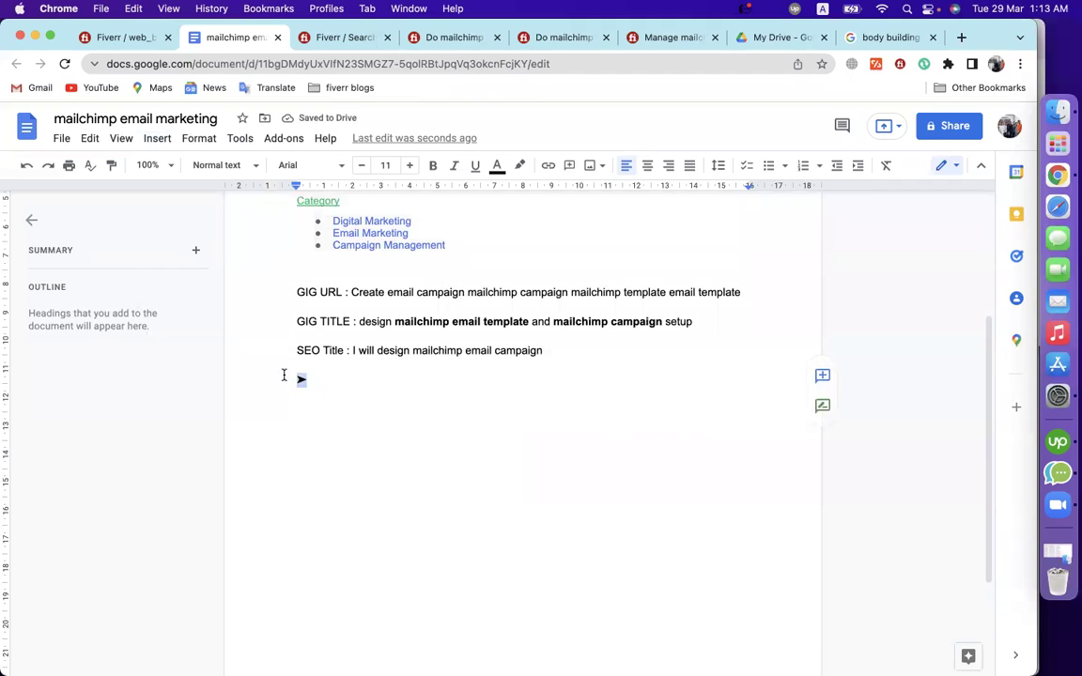
click(127, 38)
click(342, 466)
key(super+v)
text(Mailch)
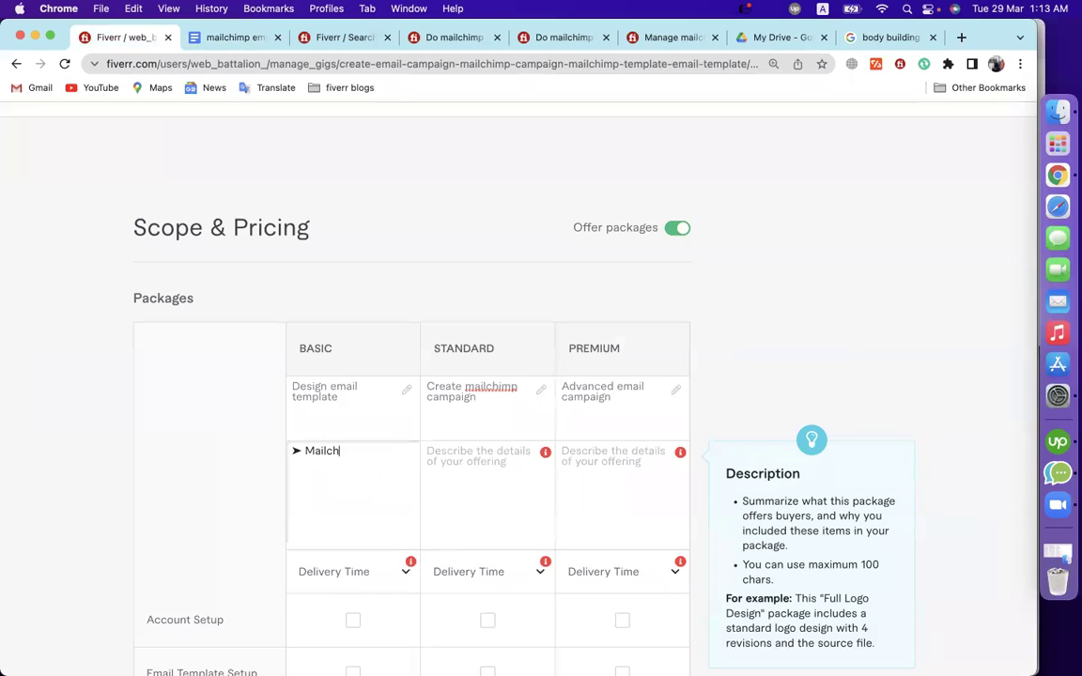
text(imp Account Set up)
key(Return)
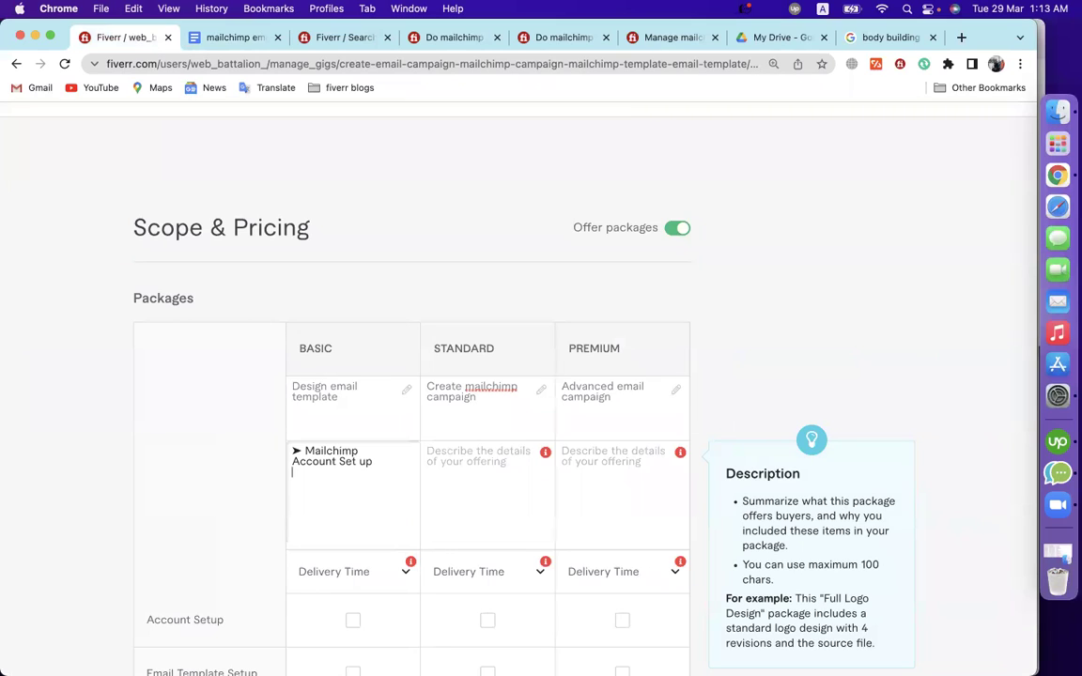
Add the second bullet line "➤ Email Template Design" to the Basic package description
text(➤ Mailchi)
key(BackSpace)
key(BackSpace)
key(BackSpace)
key(BackSpace)
key(BackSpace)
key(BackSpace)
key(BackSpace)
text(Email Template Design)
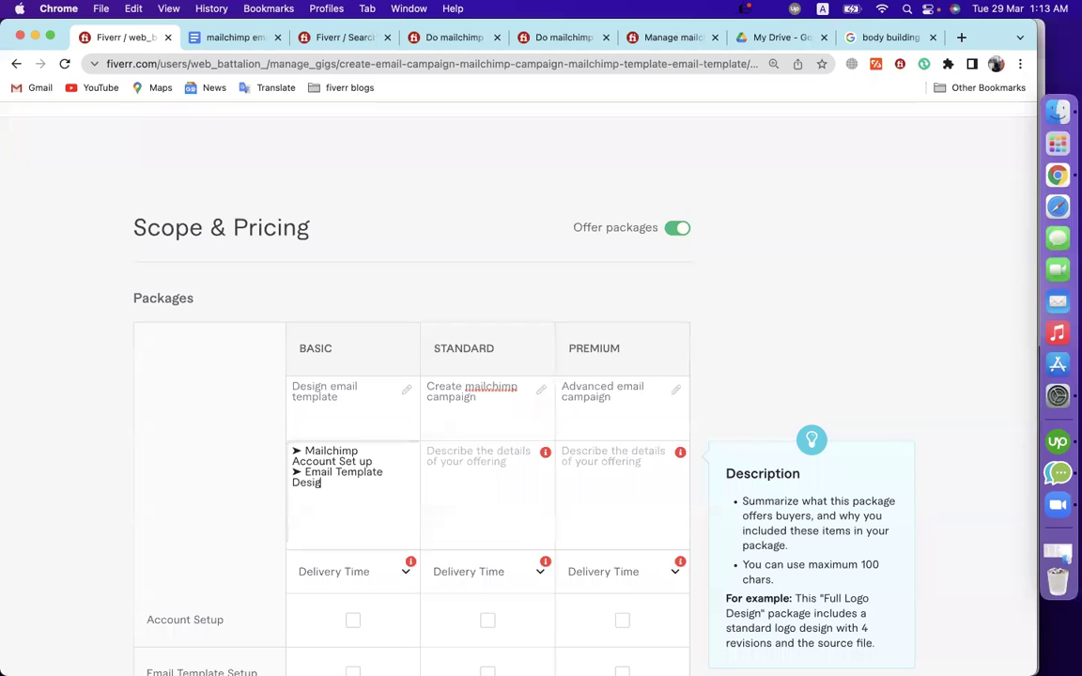
Begin the Standard package description with the line "Basic +" above an arrowhead bullet
click(471, 487)
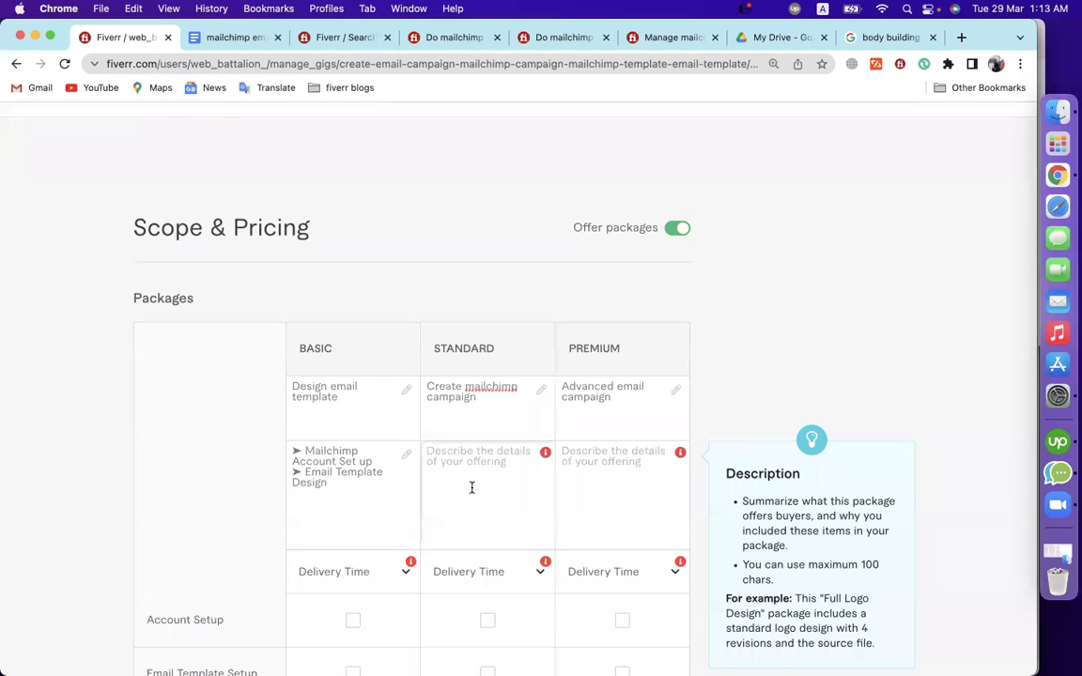
key(super+v)
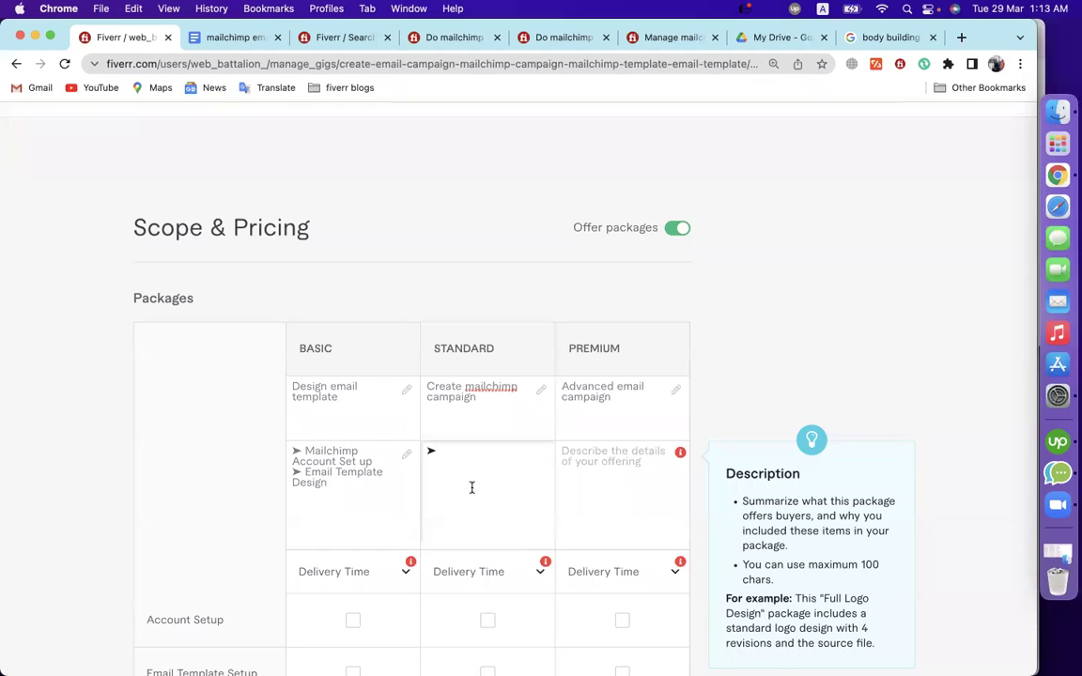
key(Return)
key(BackSpace)
key(BackSpace)
key(BackSpace)
text(Basic +)
Fill in the Standard description's first bullet as "Mailchimp Email Template Customize"
click(453, 465)
text(Mailchimp E)
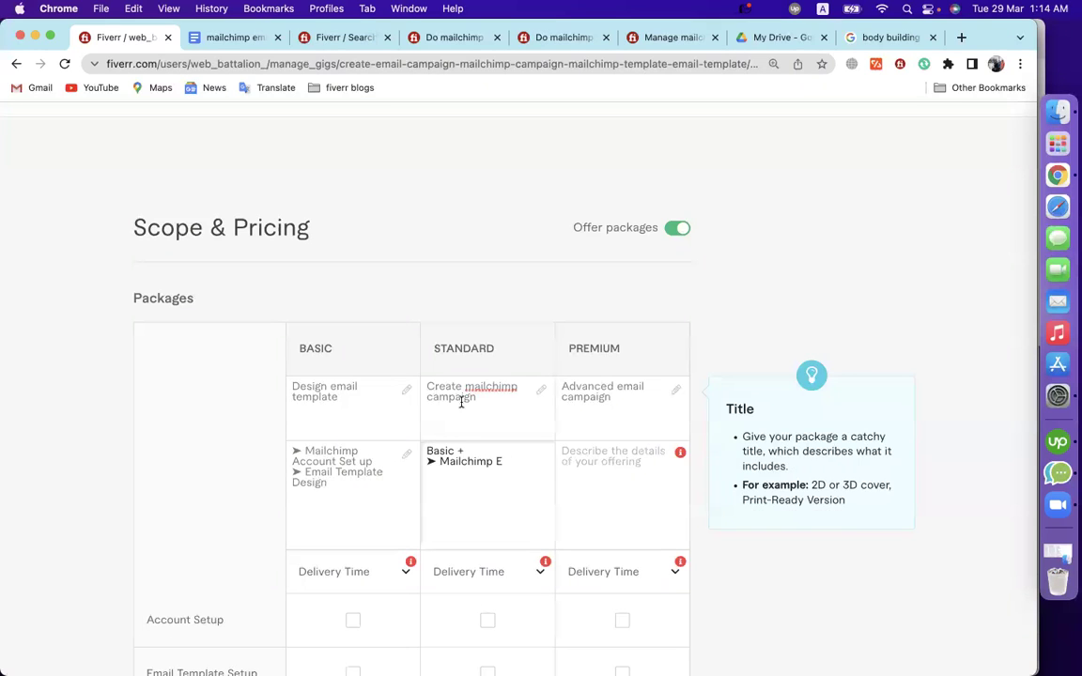
text(mail)
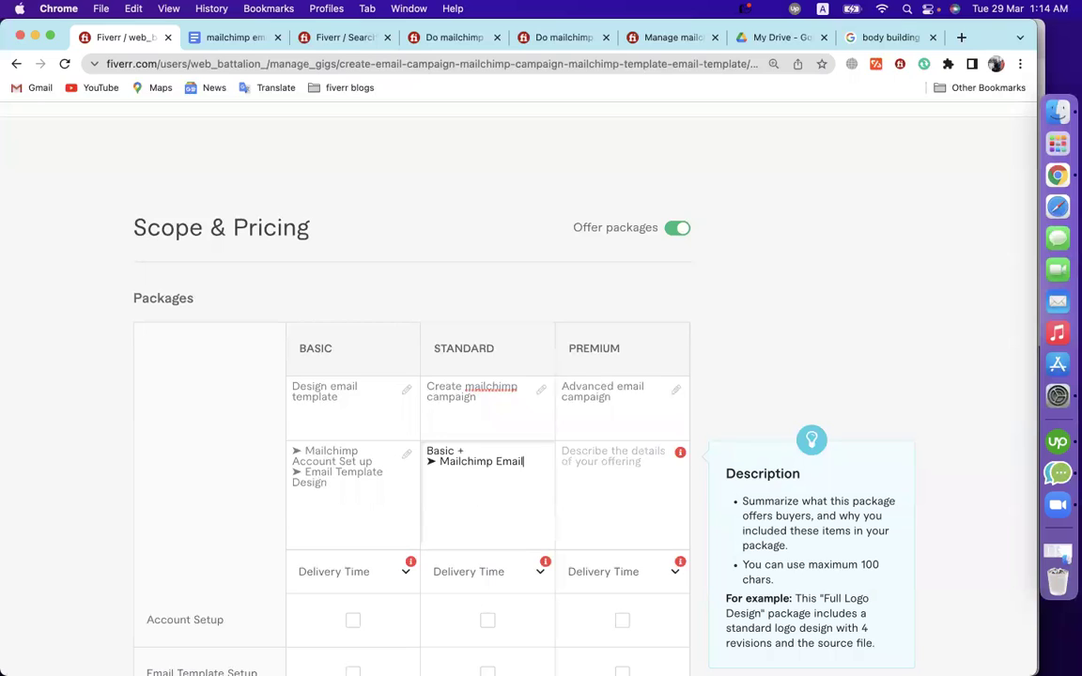
text(chimp)
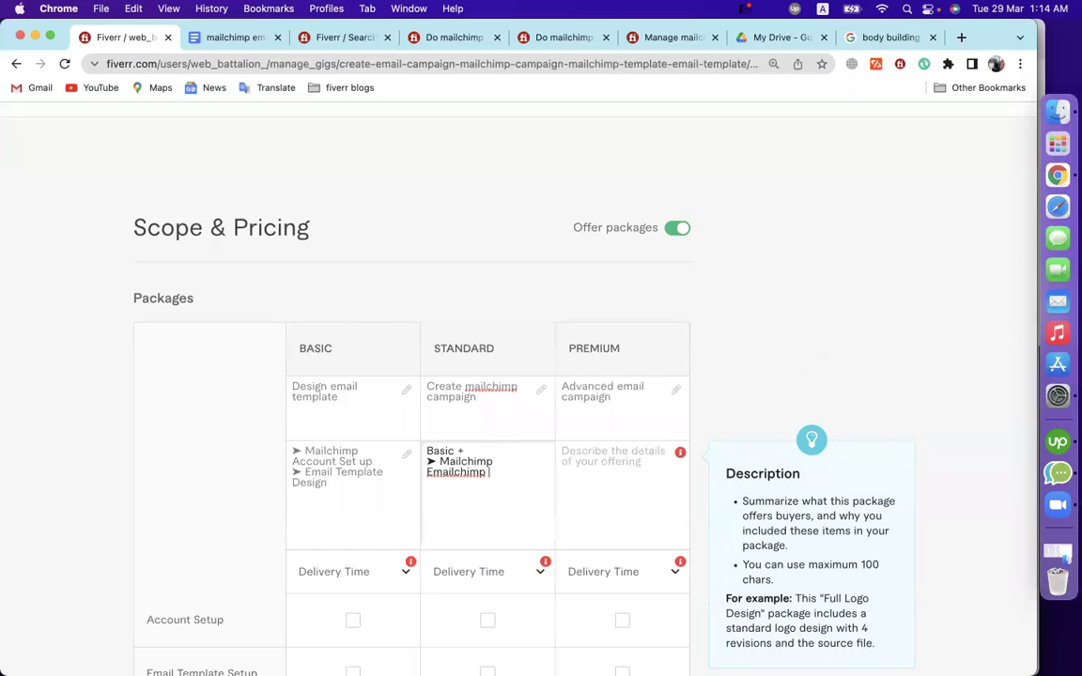
key(BackSpace)
key(BackSpace)
key(BackSpace)
key(BackSpace)
key(BackSpace)
key(BackSpace)
key(BackSpace)
key(BackSpace)
key(BackSpace)
key(BackSpace)
text(Email)
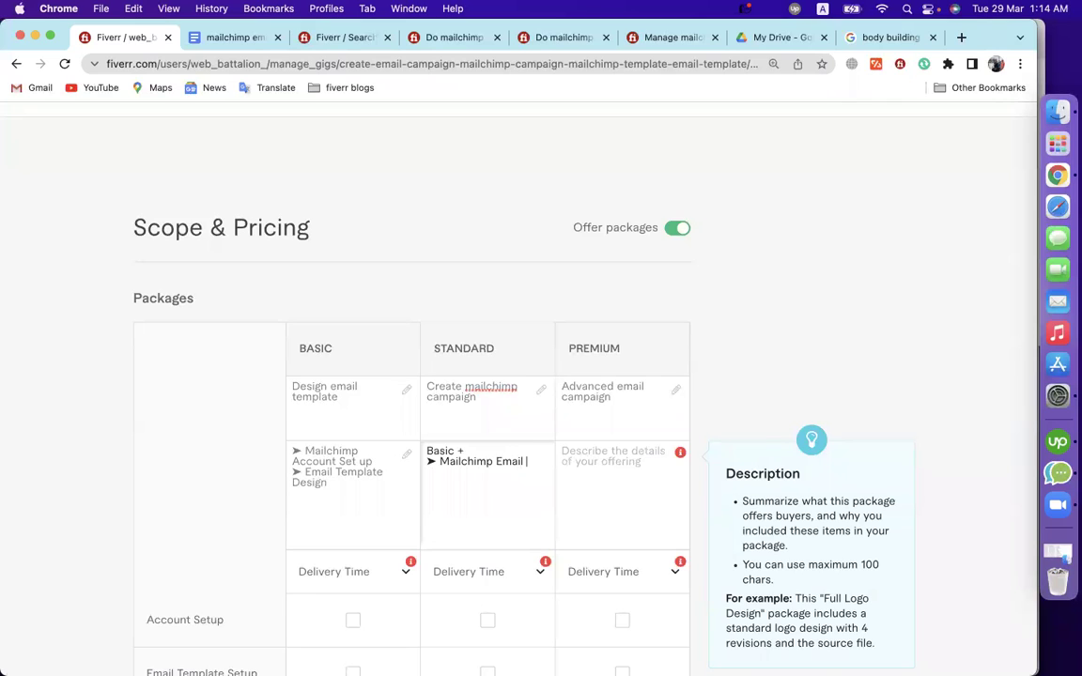
text( Template)
text(()
key(BackSpace)
key(BackSpace)
text(Customize)
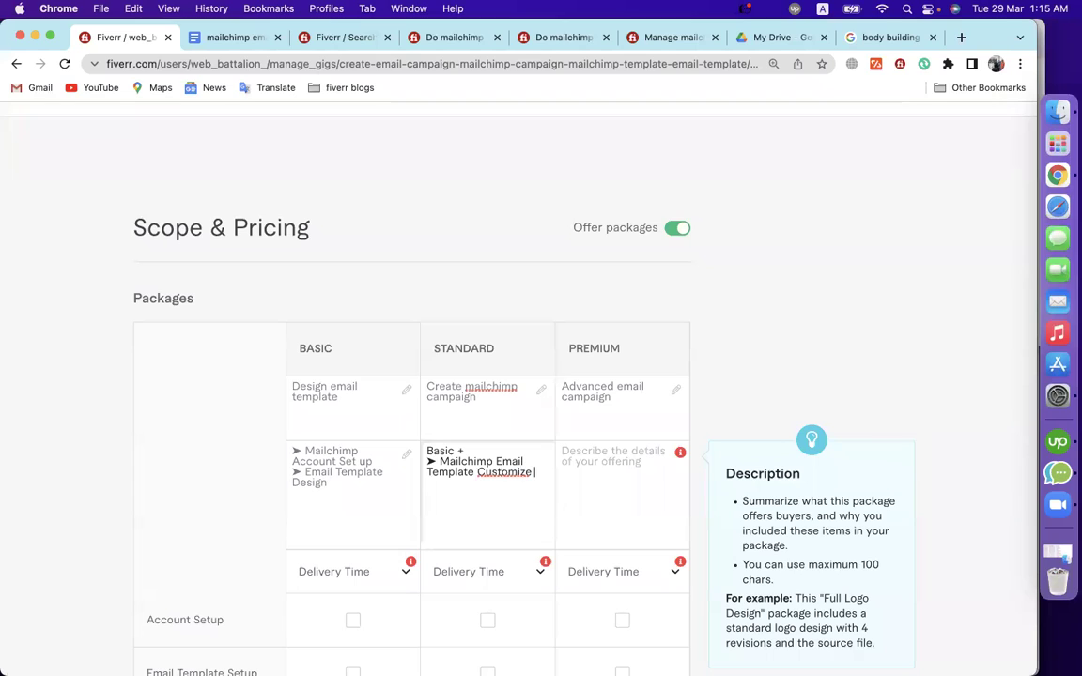
Add the bullet line "➤ basic campaign set up" to the Standard package description
key(Return)
key(cmd+v)
text(A)
key(BackSpace)
text(basic campaign set up)
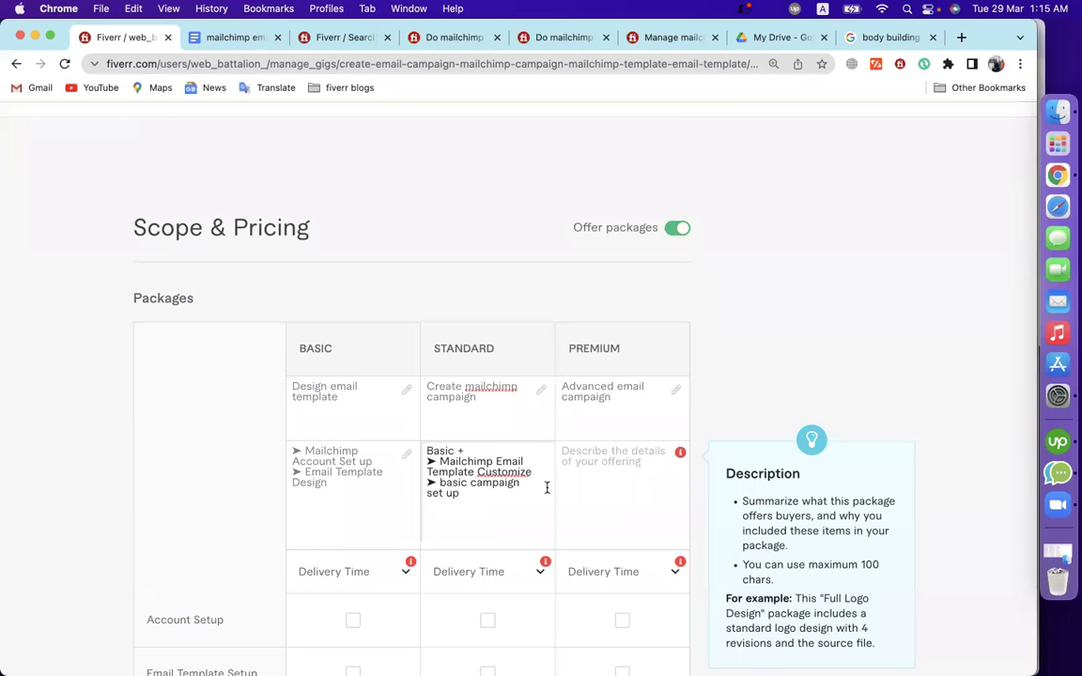
Begin the Premium package description with "Standard +" and the bullet "➤ Advanced mailchimp campaign set up"
click(613, 487)
text(Standard +)
key(Return)
text(➢)
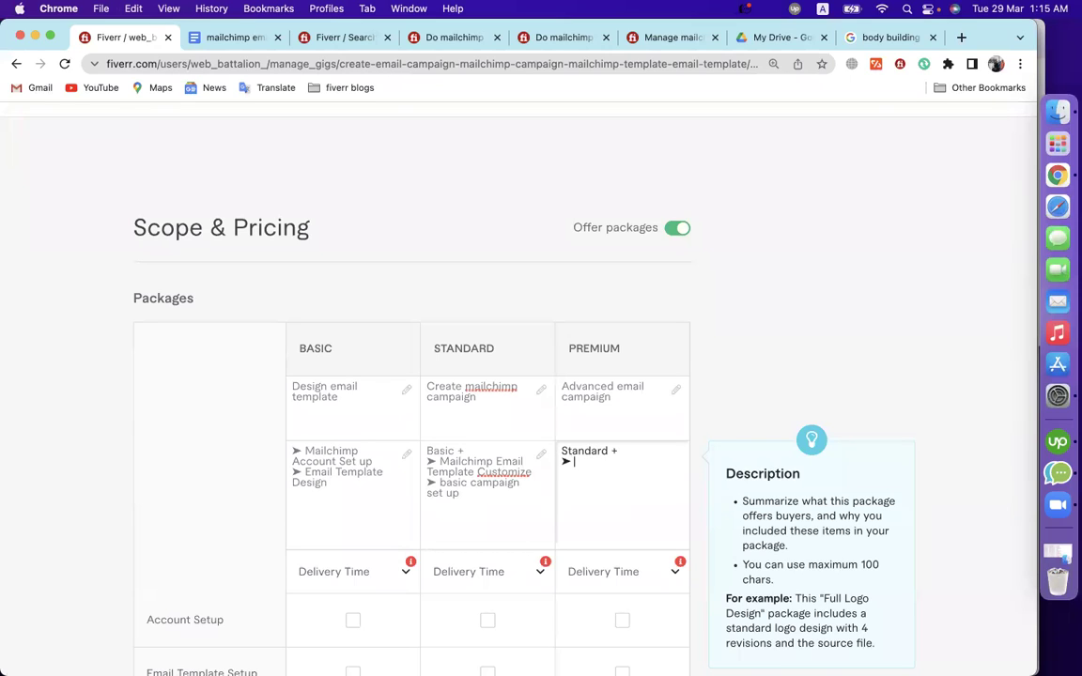
text(Advanced mailchimp )
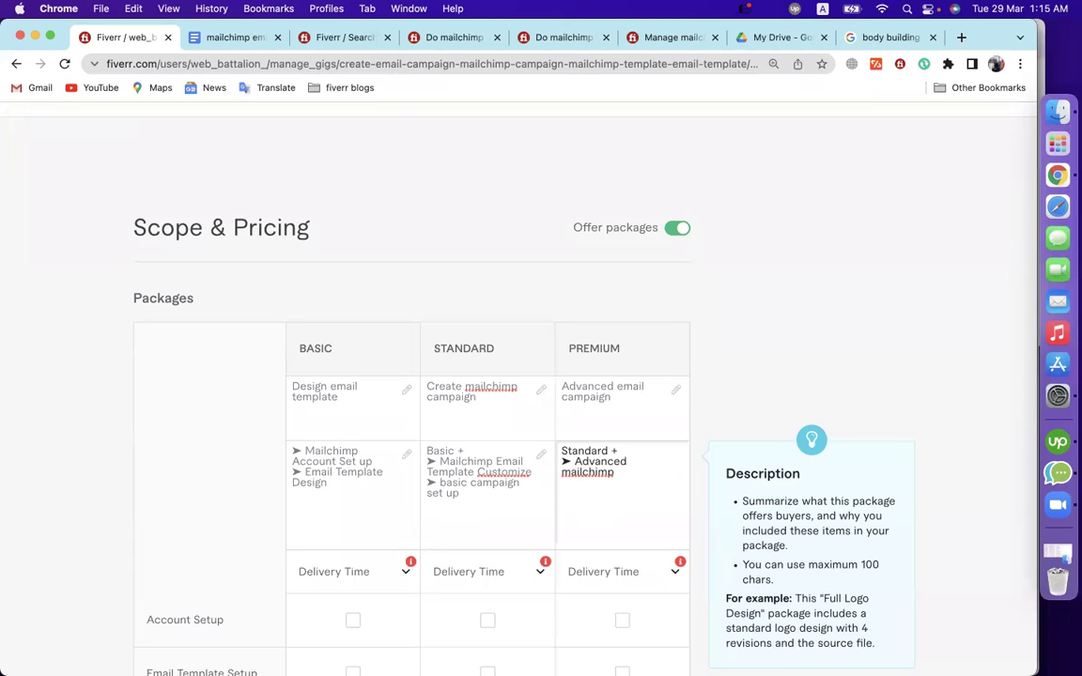
text(campaign set up)
Add the bullet line "➤ Woocommerce automation" to the Premium package description
key(Return)
text(➢)
text(Wooc)
text(ommerce automation)
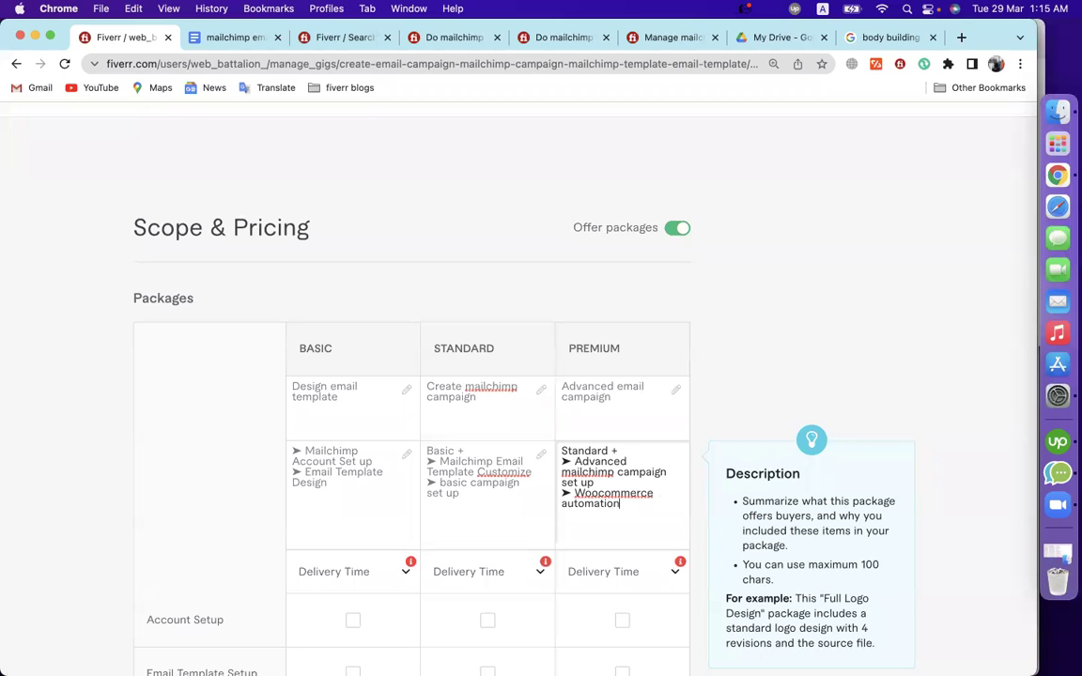
Set the delivery times to 1 day for Basic, 2 days for Standard and 3 days for Premium
scroll(225, 469, down, 5)
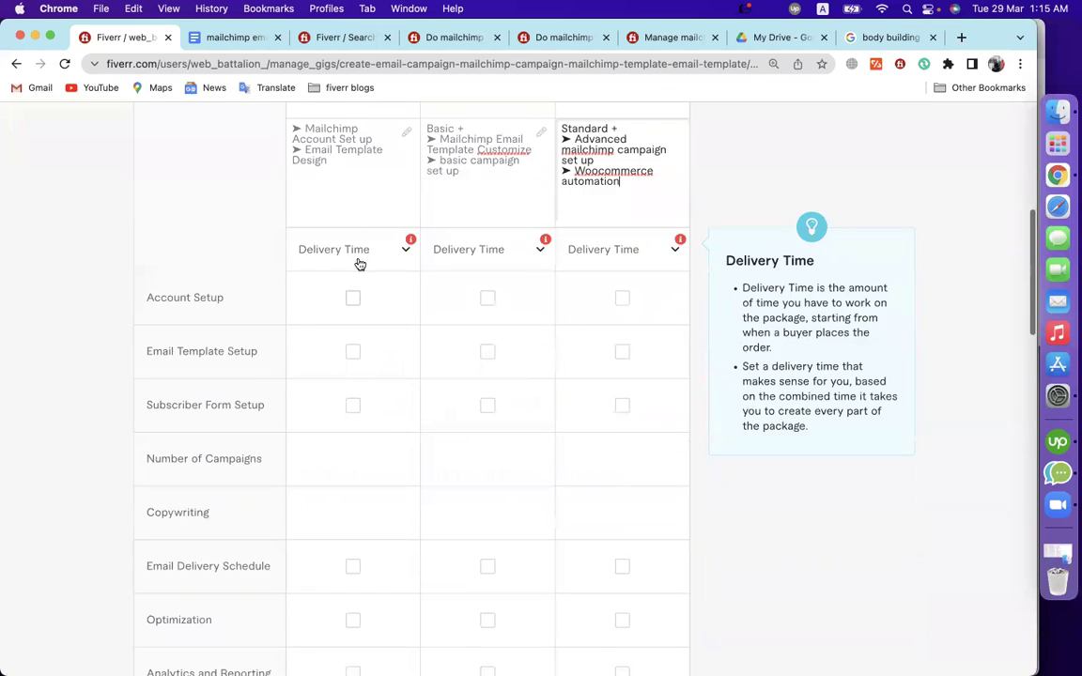
click(355, 252)
click(340, 368)
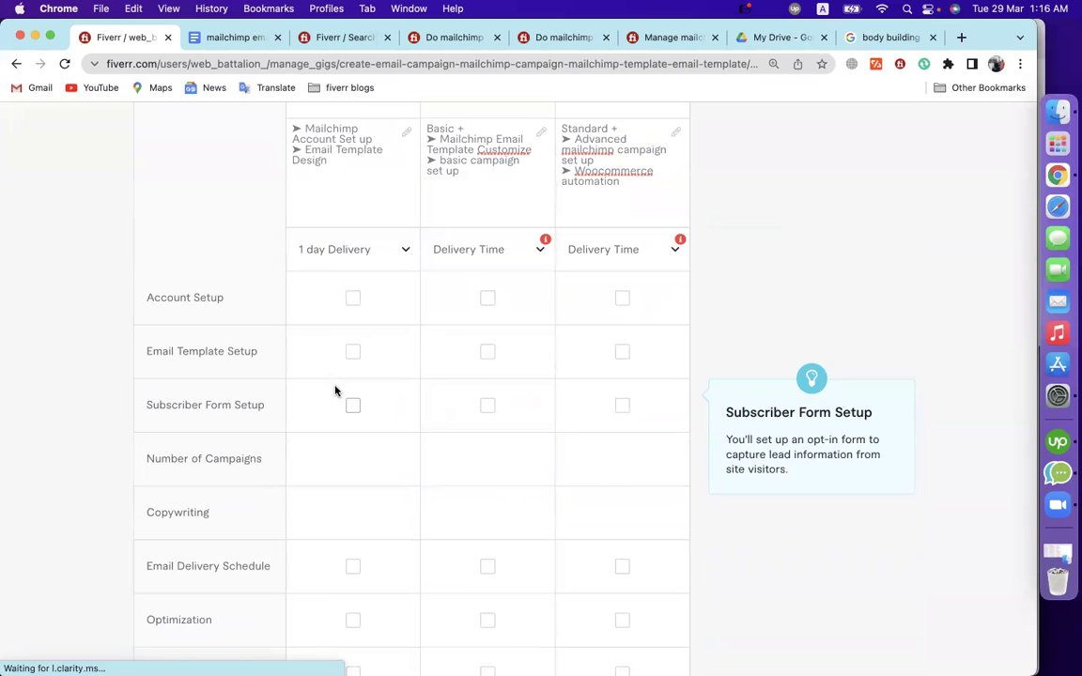
click(493, 239)
click(468, 366)
click(490, 261)
click(478, 414)
click(592, 263)
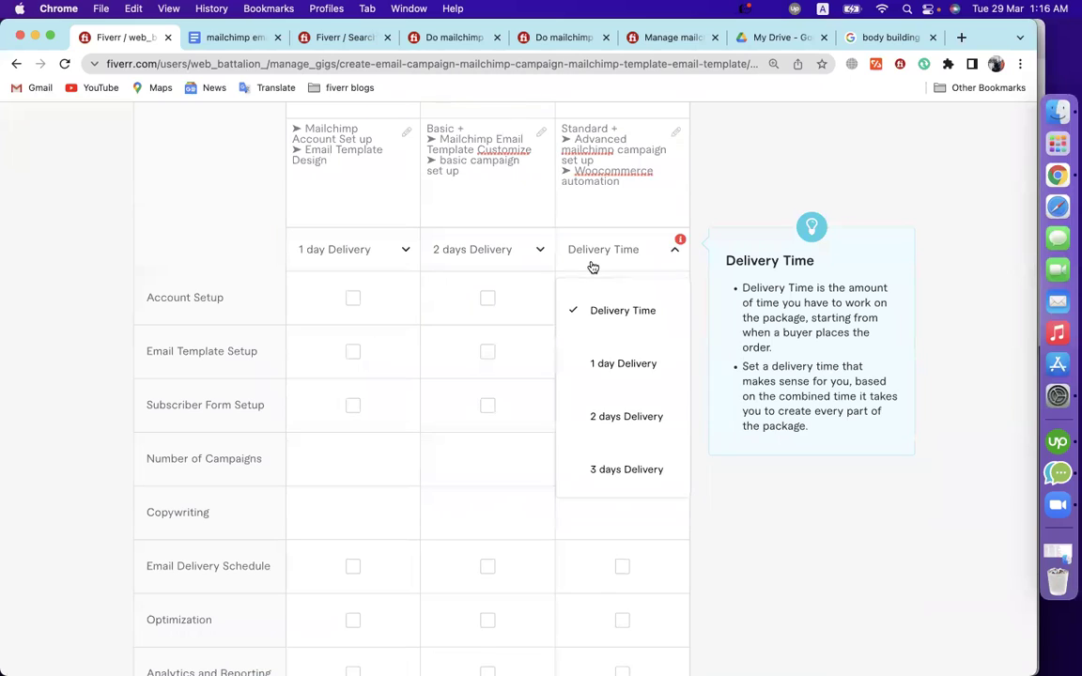
click(610, 470)
Include Account Setup, Email Template Setup and Subscriber Form Setup in all three packages
click(352, 298)
click(487, 298)
click(622, 298)
click(621, 351)
click(488, 351)
click(352, 351)
click(352, 404)
click(487, 405)
click(619, 405)
Set the Number of Campaigns to 1 for Basic, 1 for Standard and 2 for Premium
scroll(406, 483, down, 3)
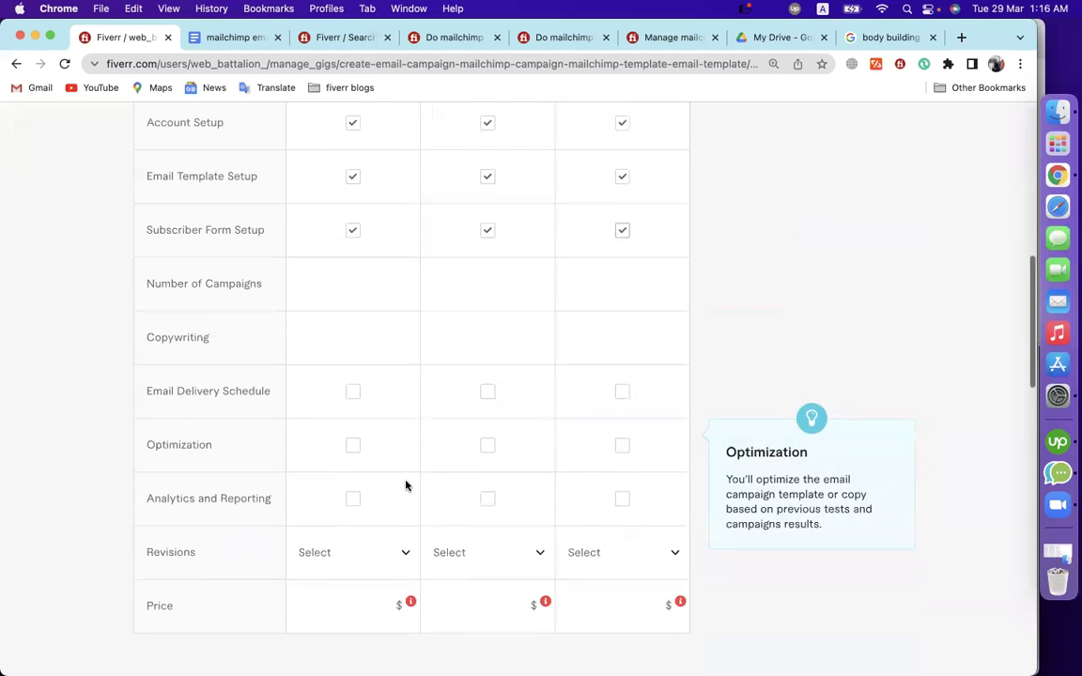
click(323, 298)
text(1)
click(470, 297)
text(1)
click(582, 296)
text(2)
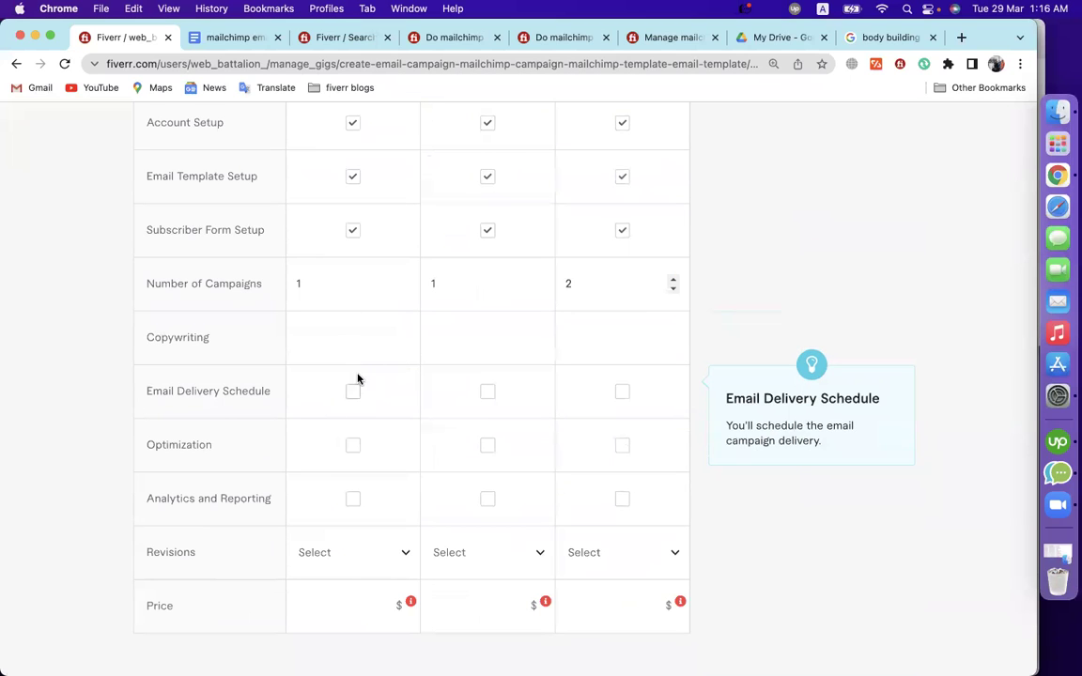
Set Copywriting to 1 for each of the three packages
click(347, 356)
text(1)
click(490, 337)
text(1)
click(595, 336)
text(1)
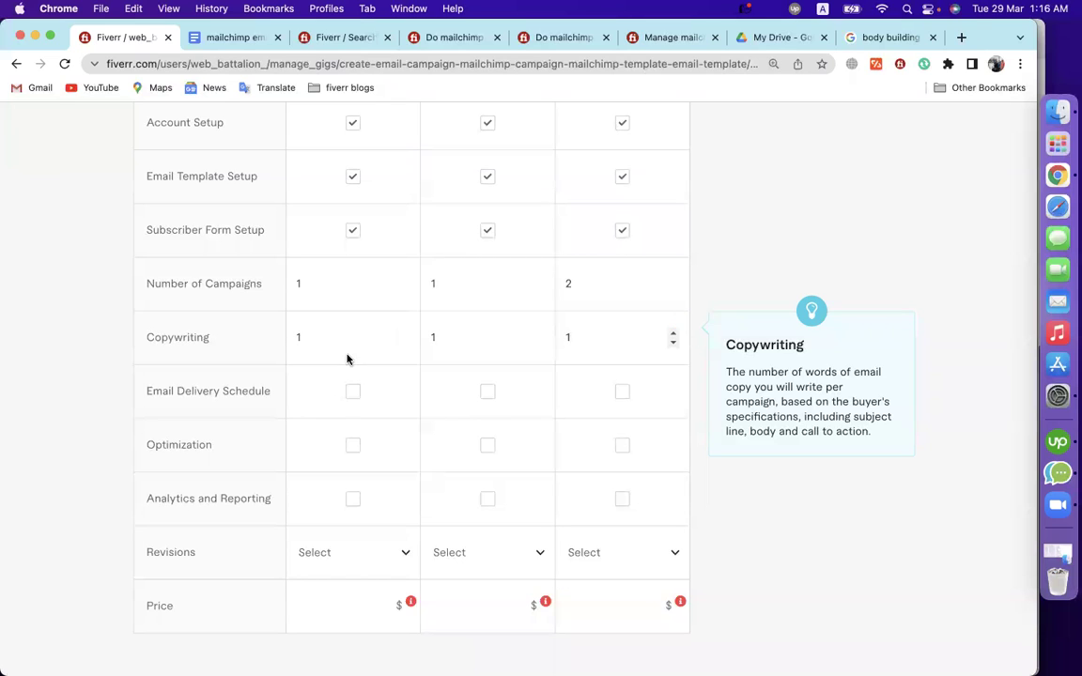
Include Email Delivery Schedule, Optimization, and Analytics and Reporting in all three packages
click(349, 392)
click(489, 389)
click(622, 394)
click(622, 447)
click(487, 447)
click(354, 447)
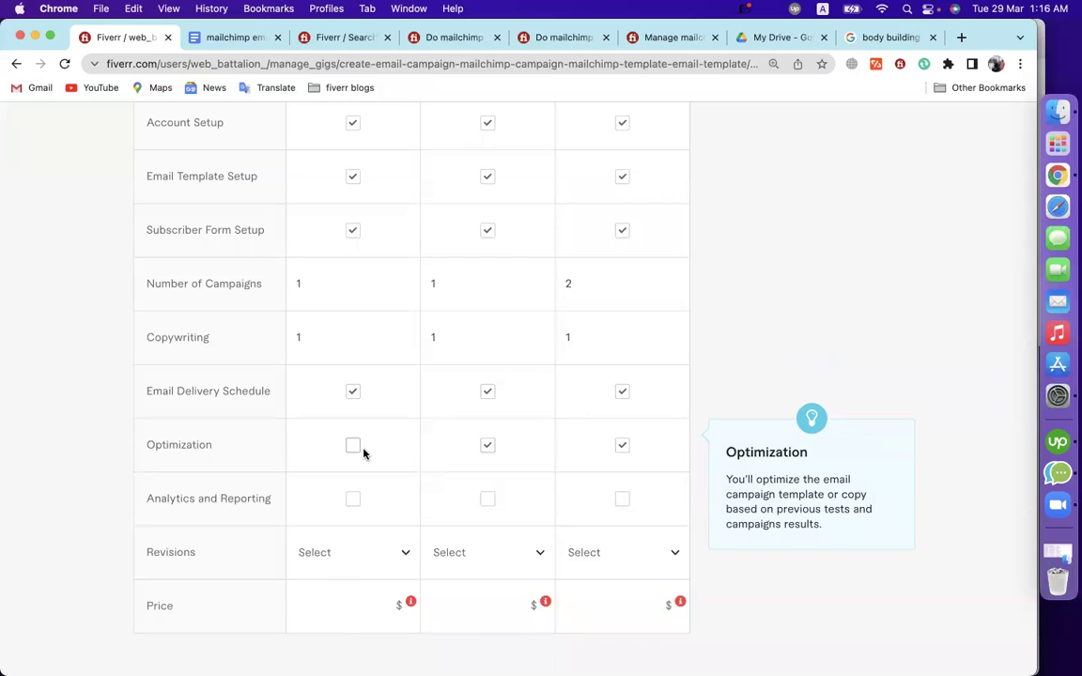
click(354, 501)
click(486, 501)
click(620, 500)
Set the number of revisions to 3 for Basic, 5 for Standard and 7 for Premium
scroll(463, 516, down, 3)
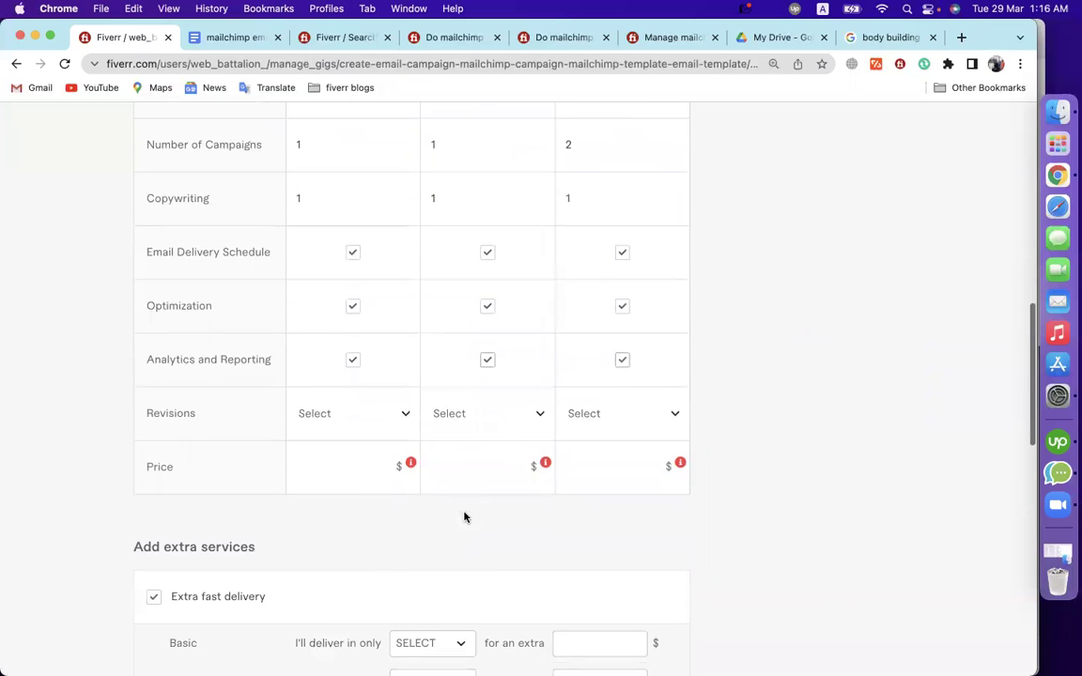
click(362, 428)
scroll(352, 570, down, 2)
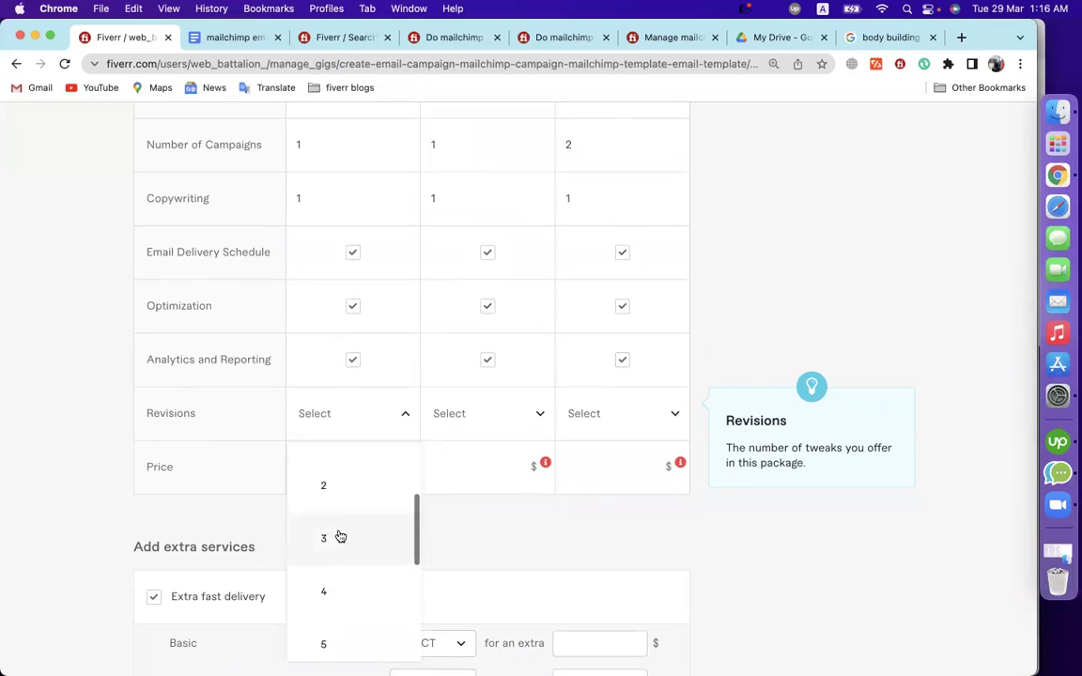
click(340, 536)
click(467, 434)
scroll(475, 591, down, 4)
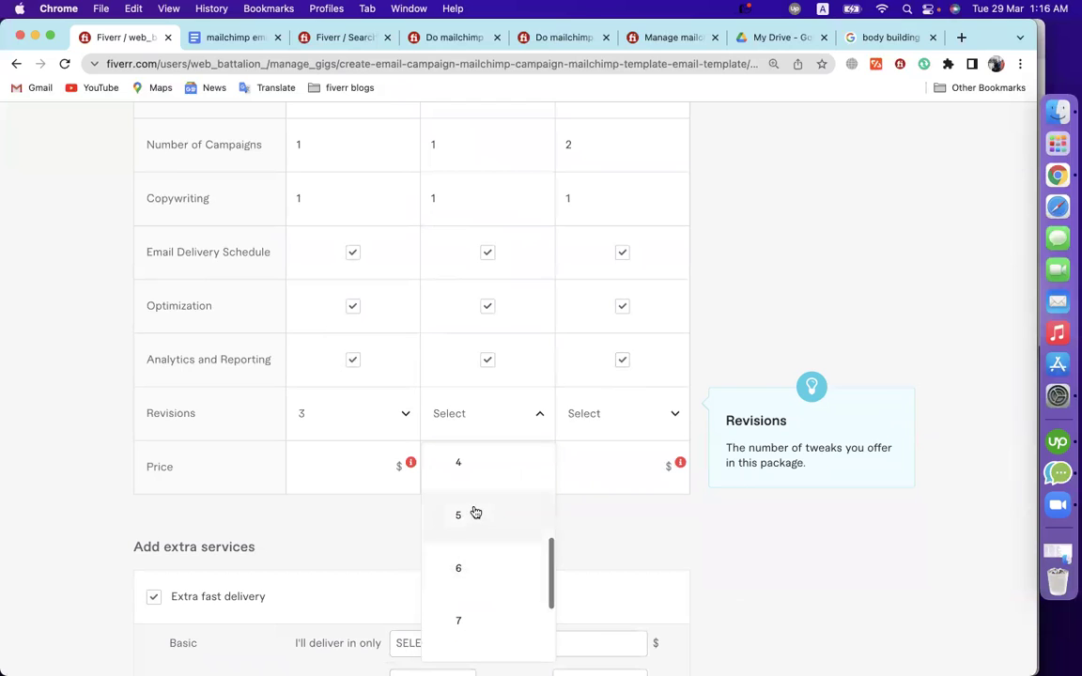
click(475, 517)
click(592, 423)
scroll(594, 548, down, 3)
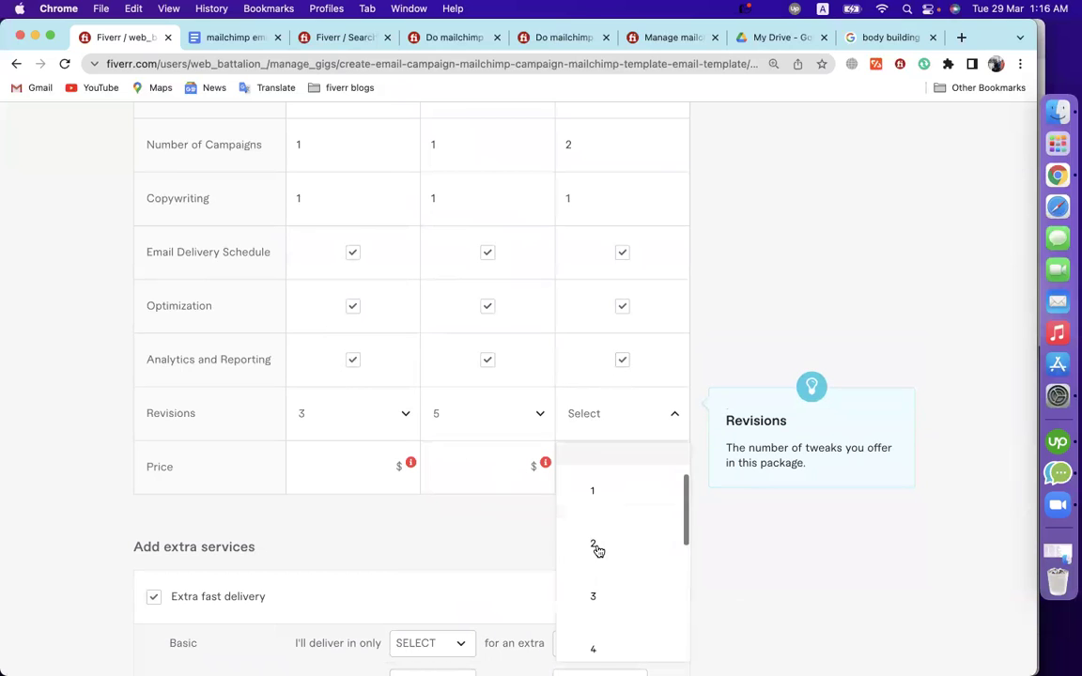
scroll(645, 554, down, 3)
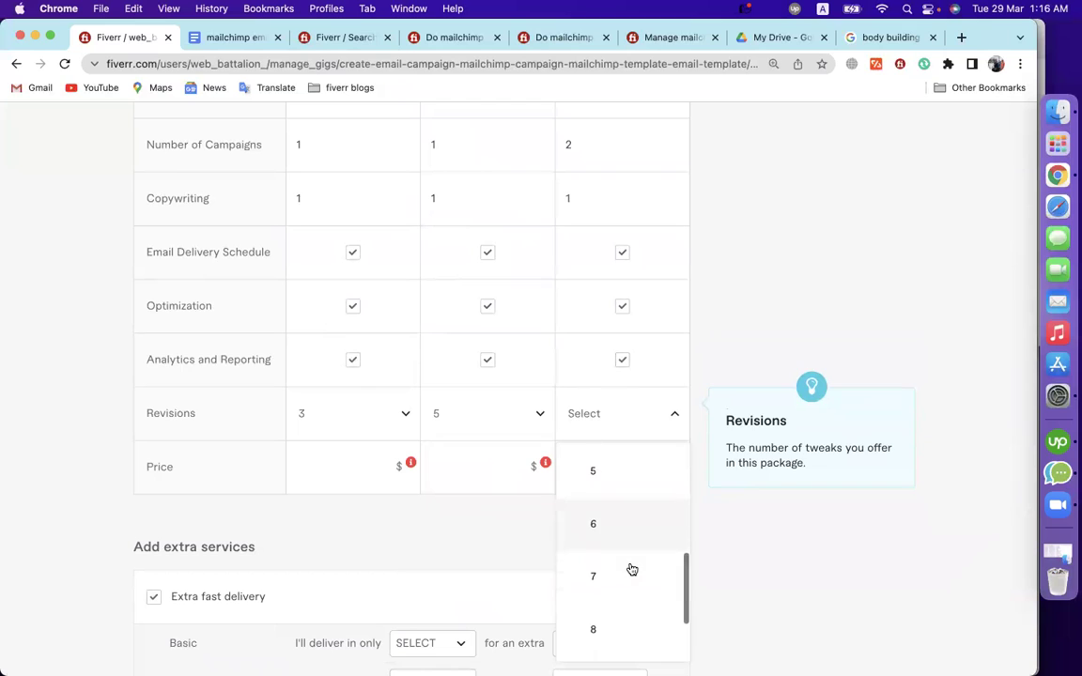
click(627, 572)
Set the package prices to $20 for Basic, $45 for Standard and $80 for Premium
click(340, 473)
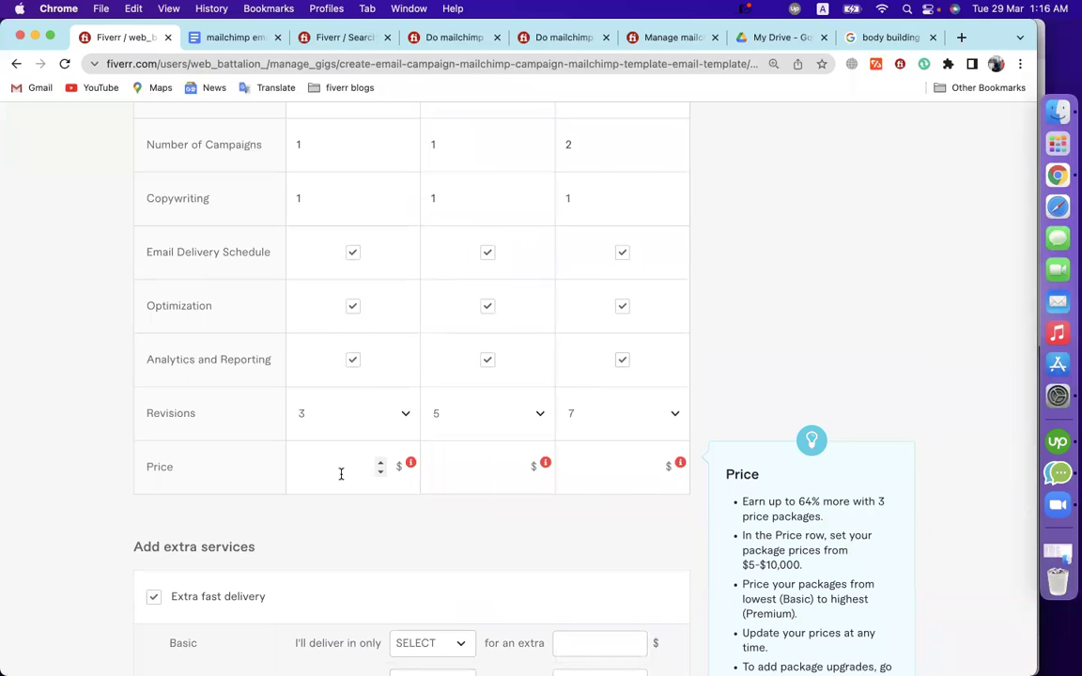
text(20)
click(458, 478)
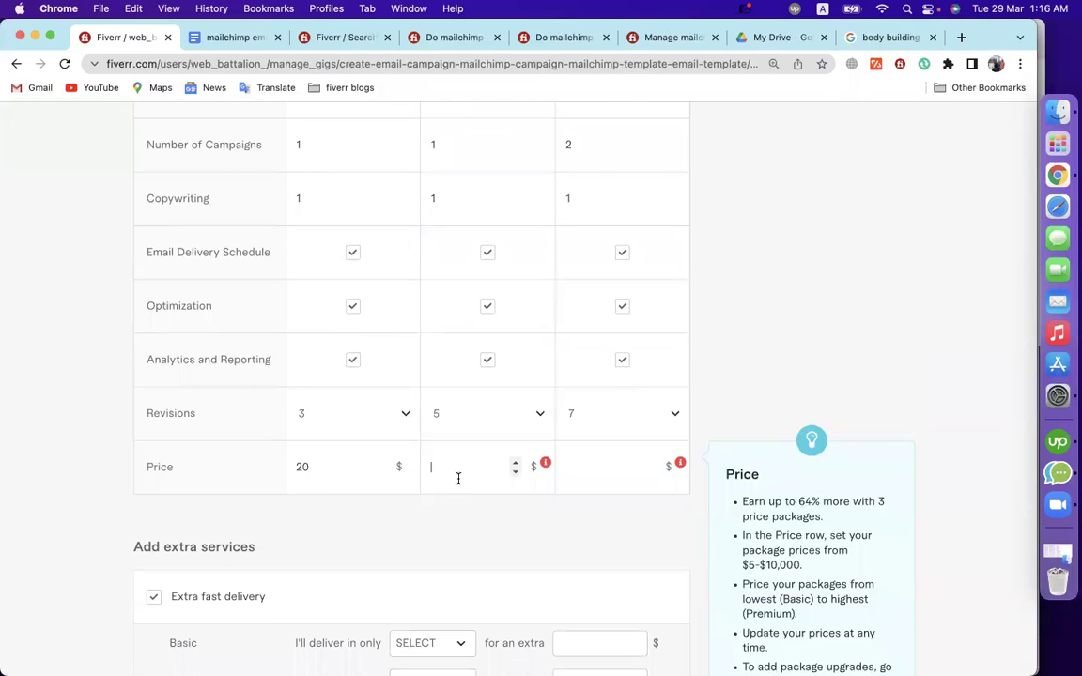
text(45)
click(611, 472)
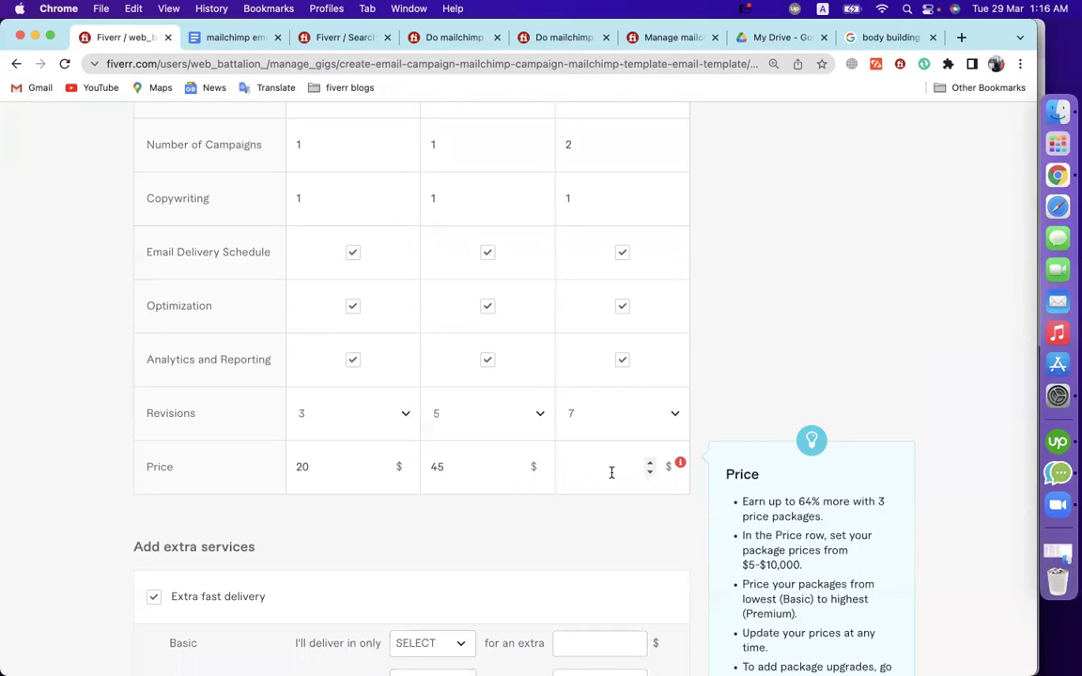
text(80)
click(72, 343)
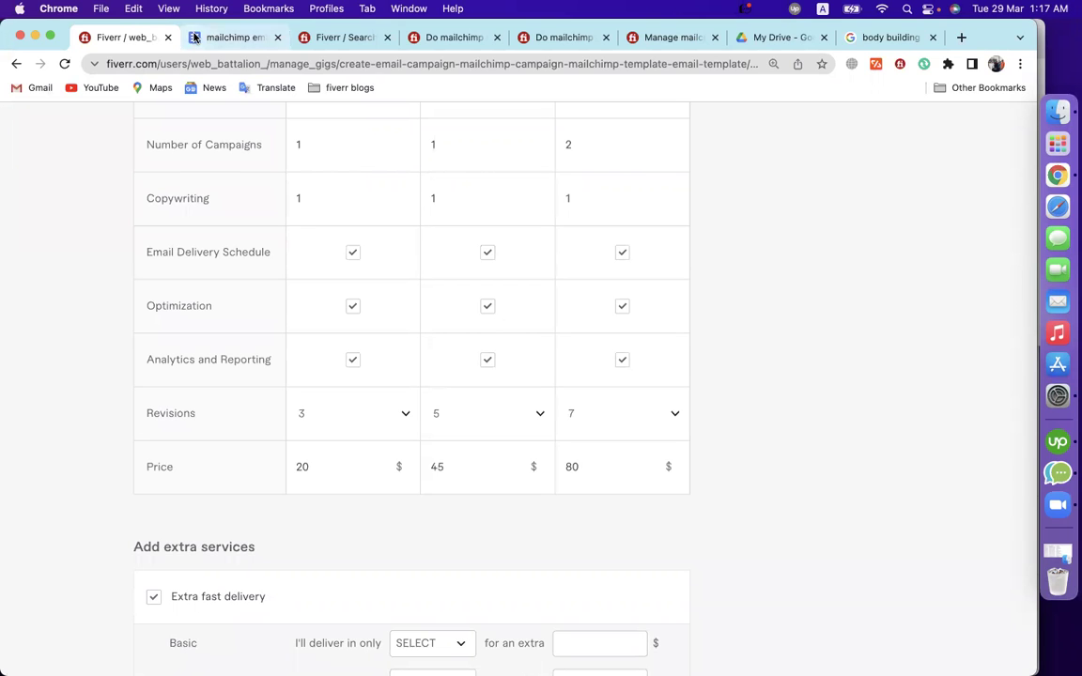
In the notes document, replace the arrowhead with a "Price" heading and the price line "20 - 45 - 80" below it
click(225, 37)
scroll(321, 332, up, 5)
scroll(375, 394, down, 7)
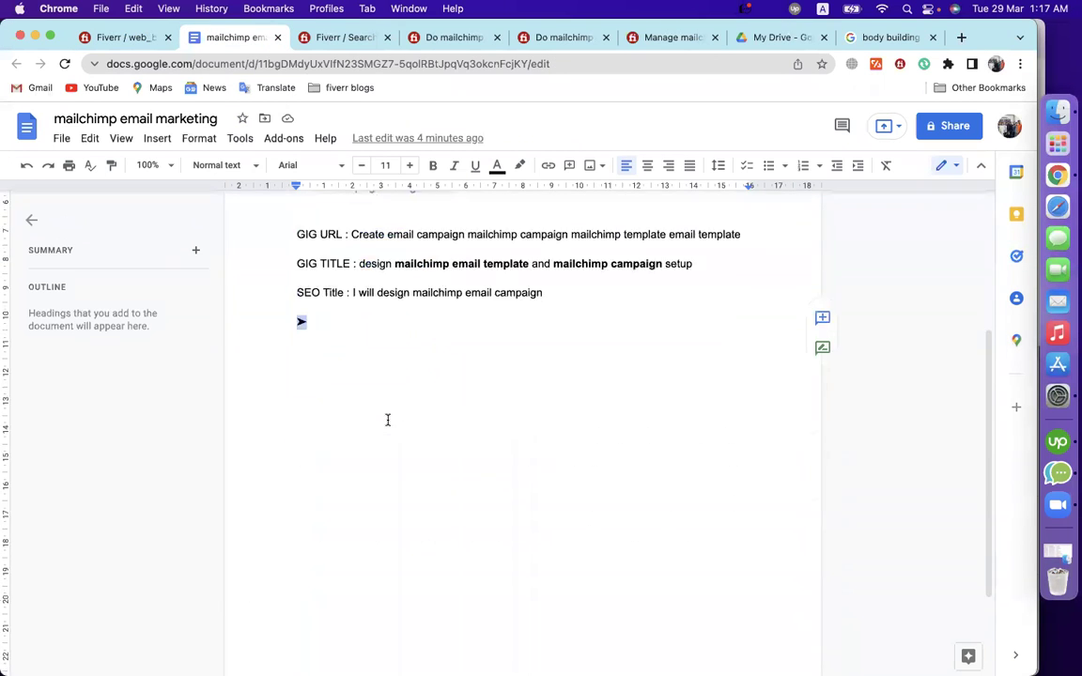
text(Price L)
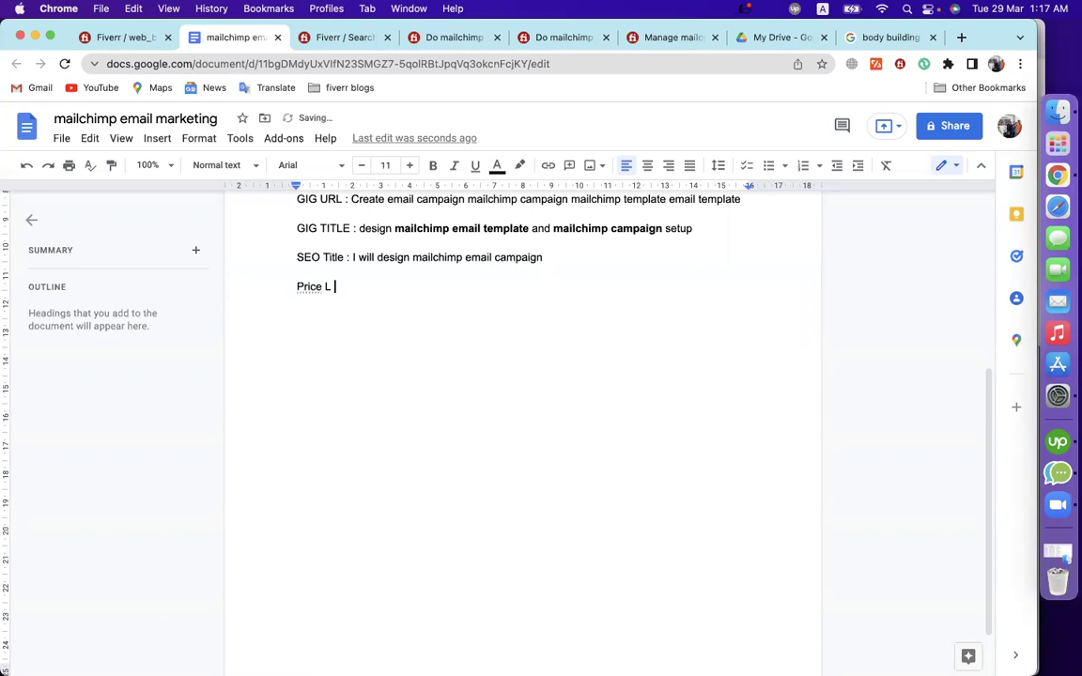
key(Return)
text(20 - 45 - 80)
Add a second price line "35 - 50 - 120" directly under the "20 - 45 - 80" line
key(Return)
text(35 - 5)
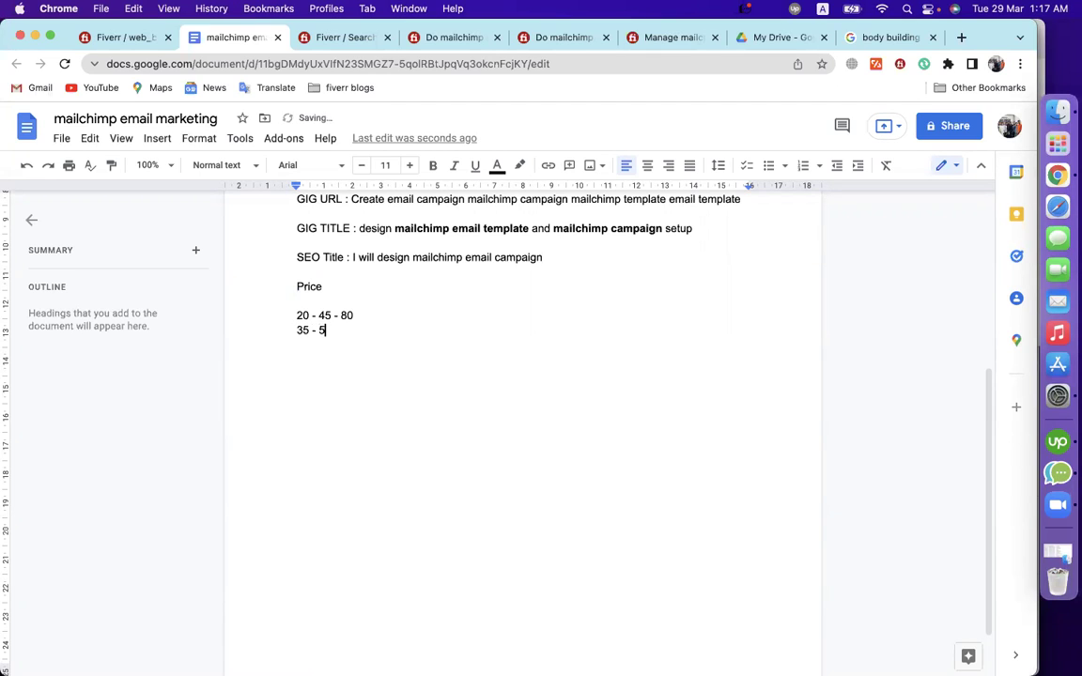
text(0 - 120)
double_click(324, 329)
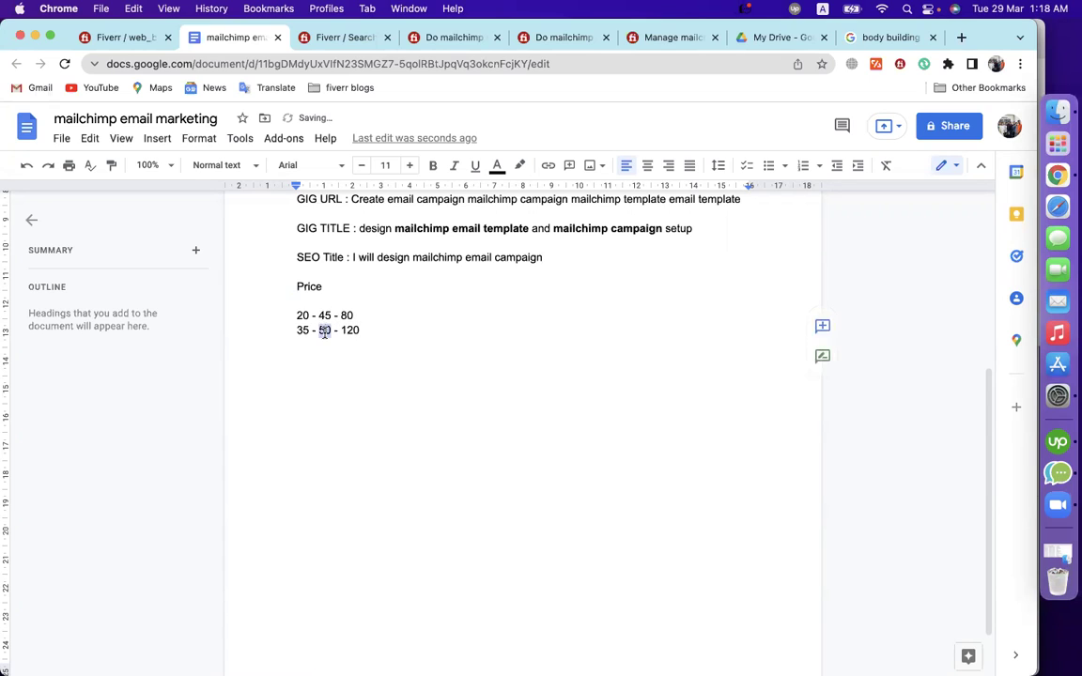
double_click(328, 310)
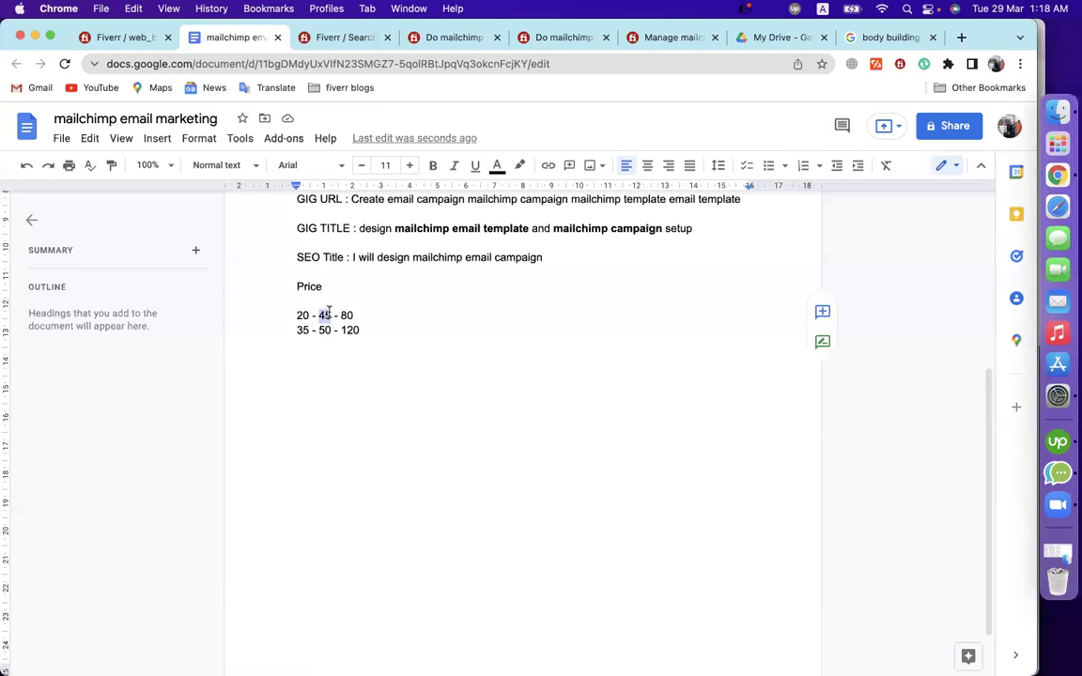
double_click(299, 316)
click(321, 316)
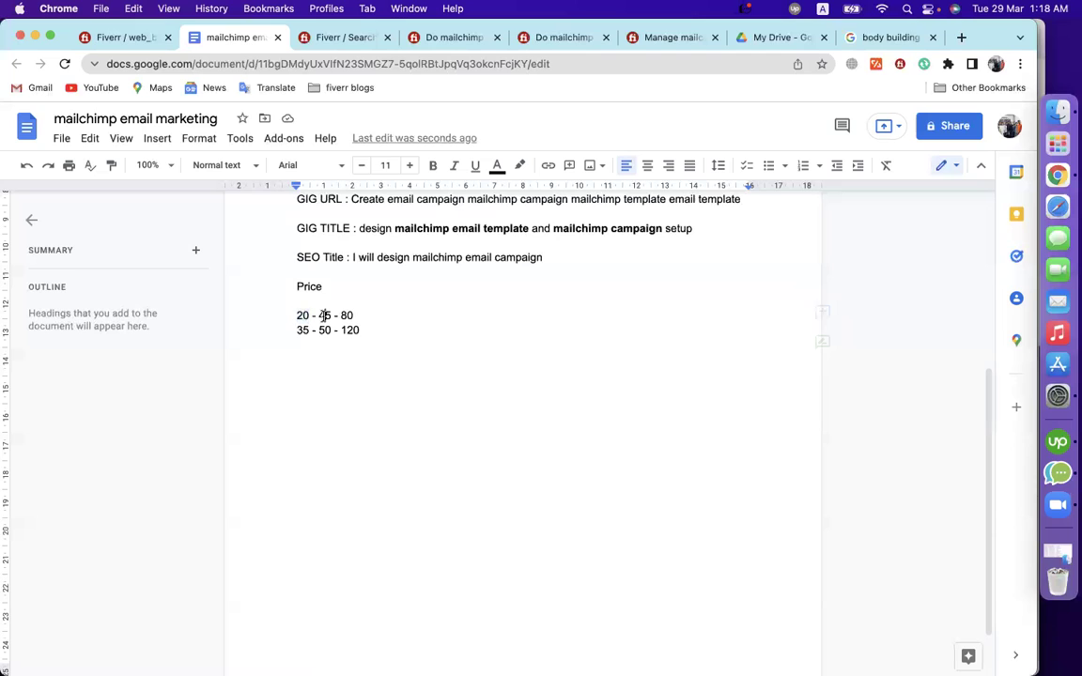
double_click(346, 316)
double_click(324, 316)
double_click(324, 330)
Label the first price line "- small works" and the second price line "- big"
click(380, 330)
click(401, 312)
text(- small )
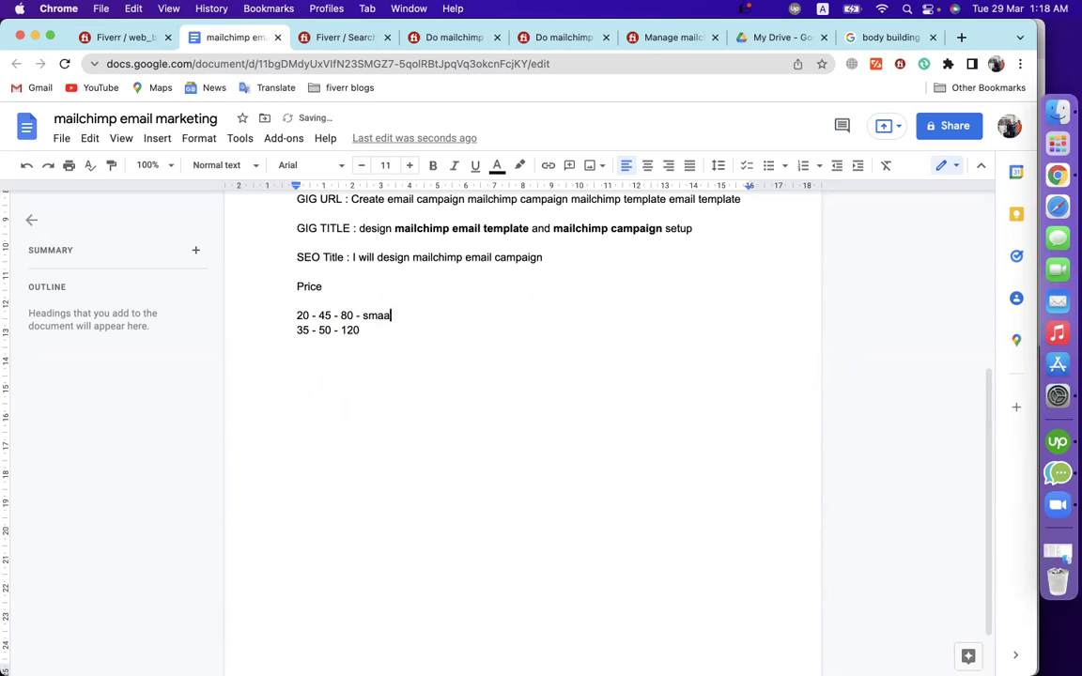
text(works)
click(385, 337)
text(- big)
Below the prices, add a "Lead" heading underlined with dashes, followed by the quantity line "100 - 200 - 500"
key(Return)
key(Return)
text(Lead)
key(Return)
text(-------)
key(Return)
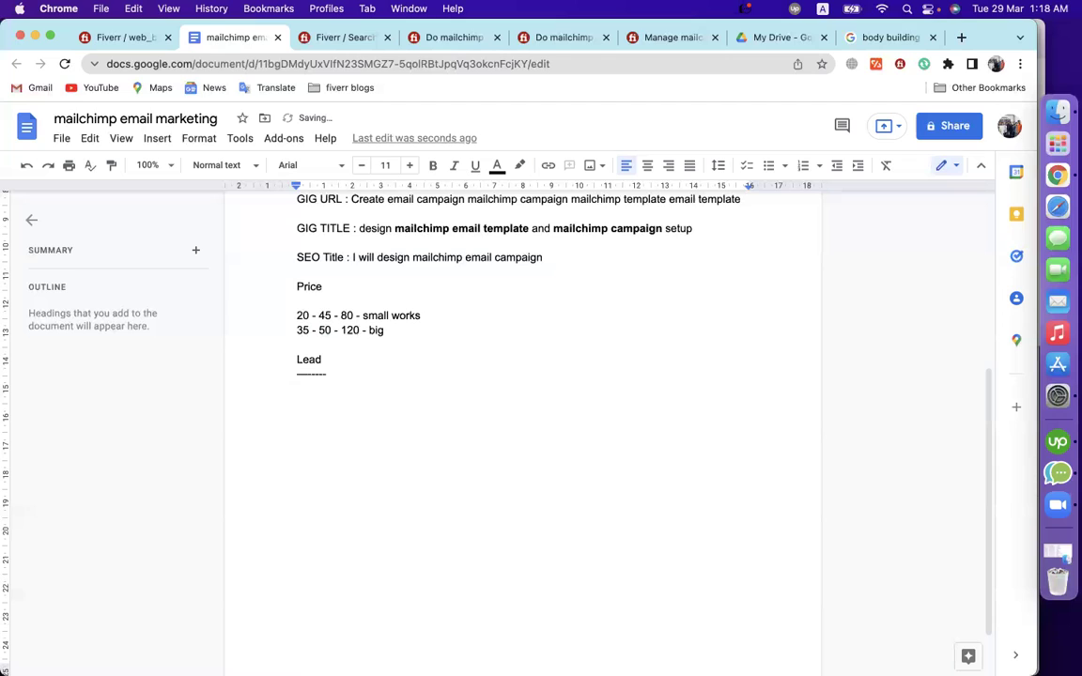
text(100 - 200 - 500)
key(Return)
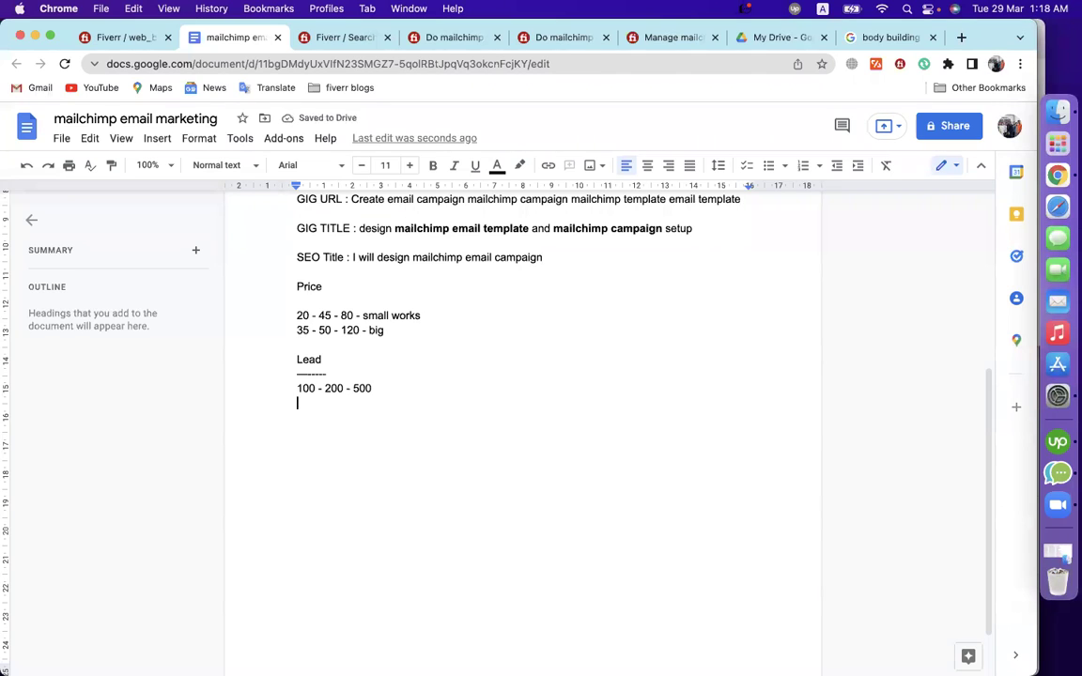
Under the lead quantities, add the price line "$10 - $15 - $40" and leave blank lines below it
text(10)
key(Left)
key(Left)
text($)
key(Right)
key(Right)
text(- )
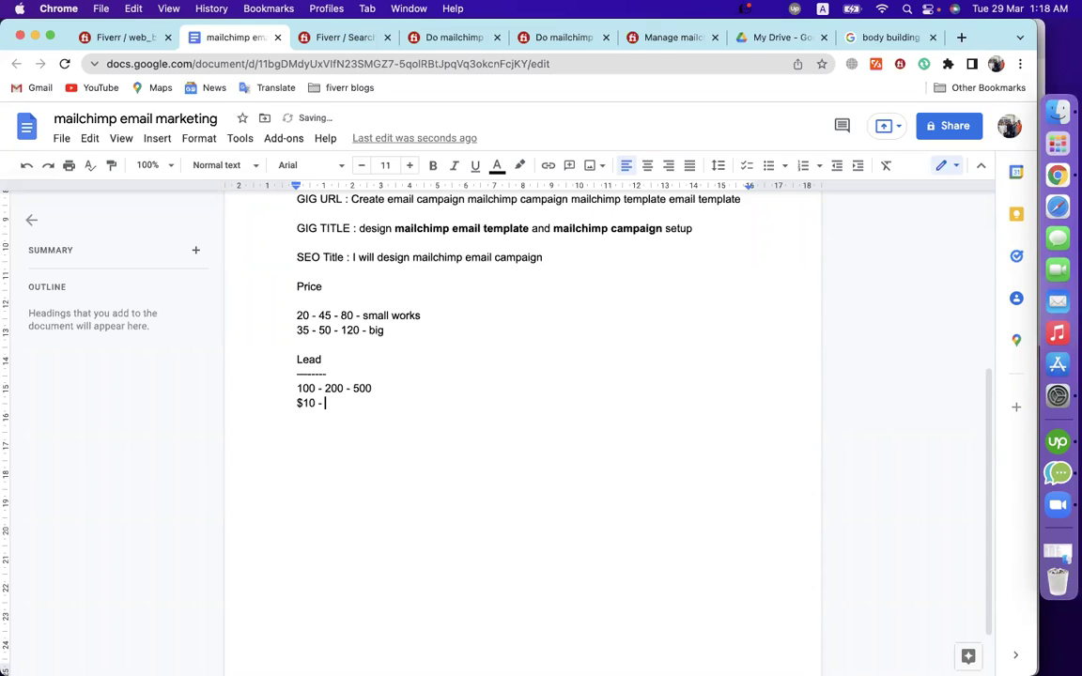
text($15 - $40)
drag(293, 388, 386, 407)
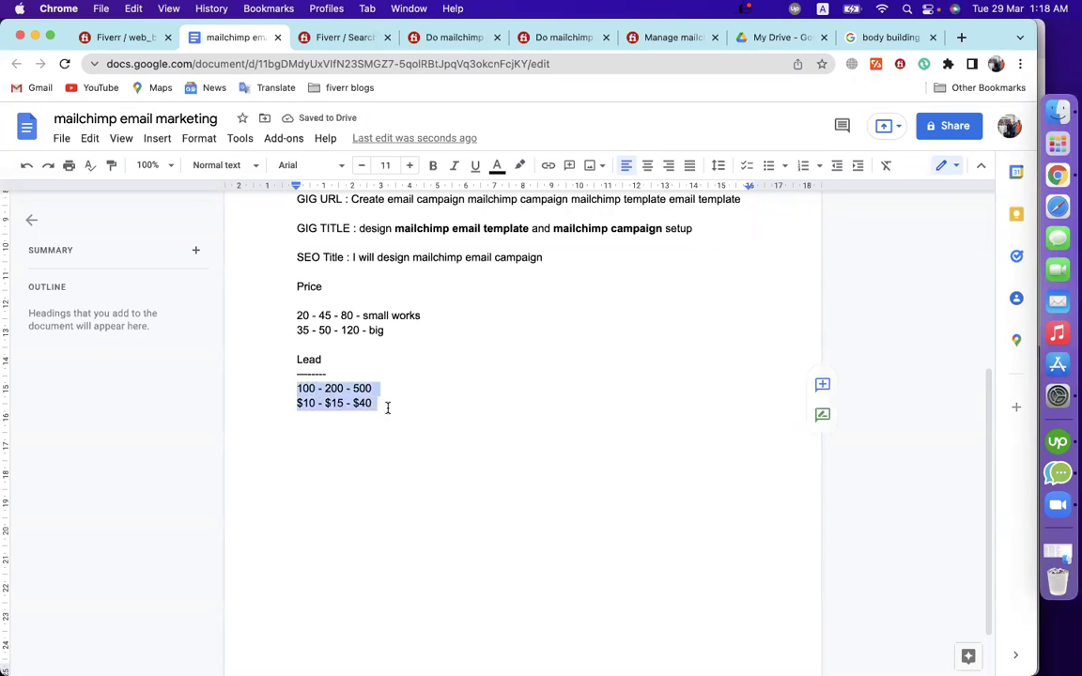
click(387, 407)
key(Return)
key(Return)
key(Return)
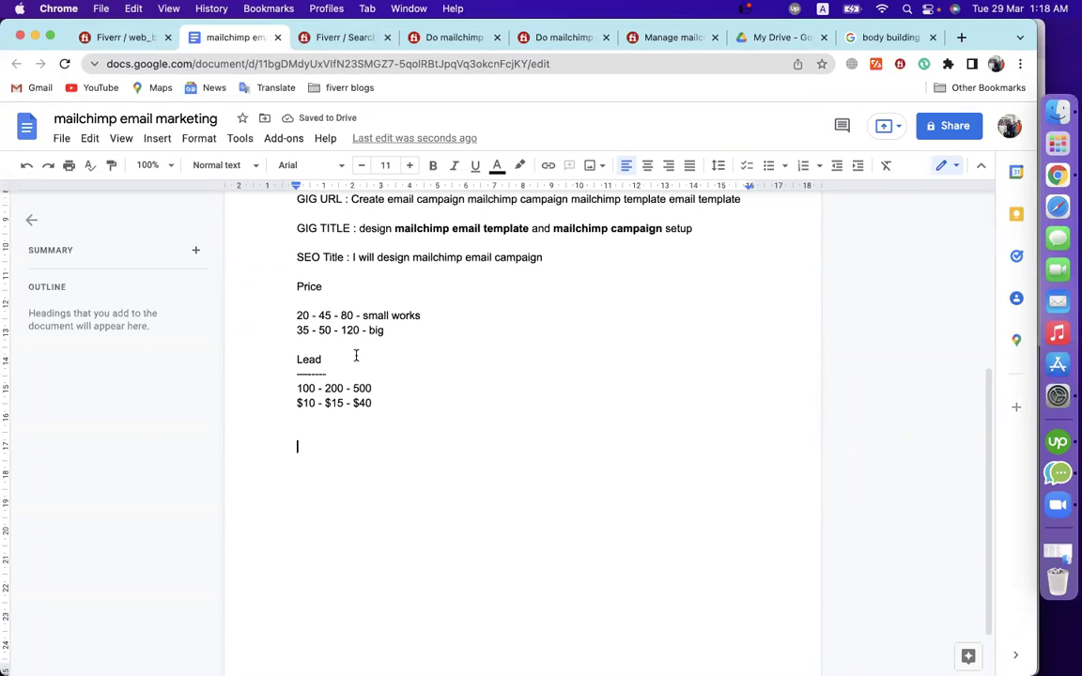
Append "// elementor landing + mailchimp + form" to the small works line and "//. Full site + woo + shopify" to the big line
click(441, 319)
text(// )
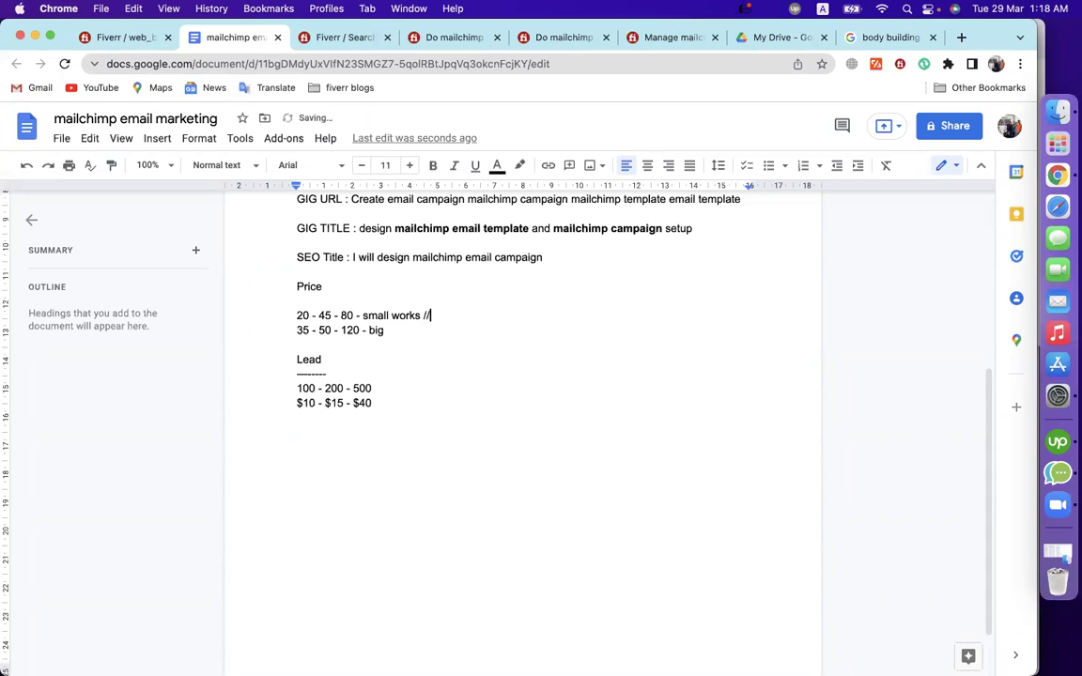
text(elementor landing + mailchimp =)
key(BackSpace)
key(BackSpace)
text(+ form)
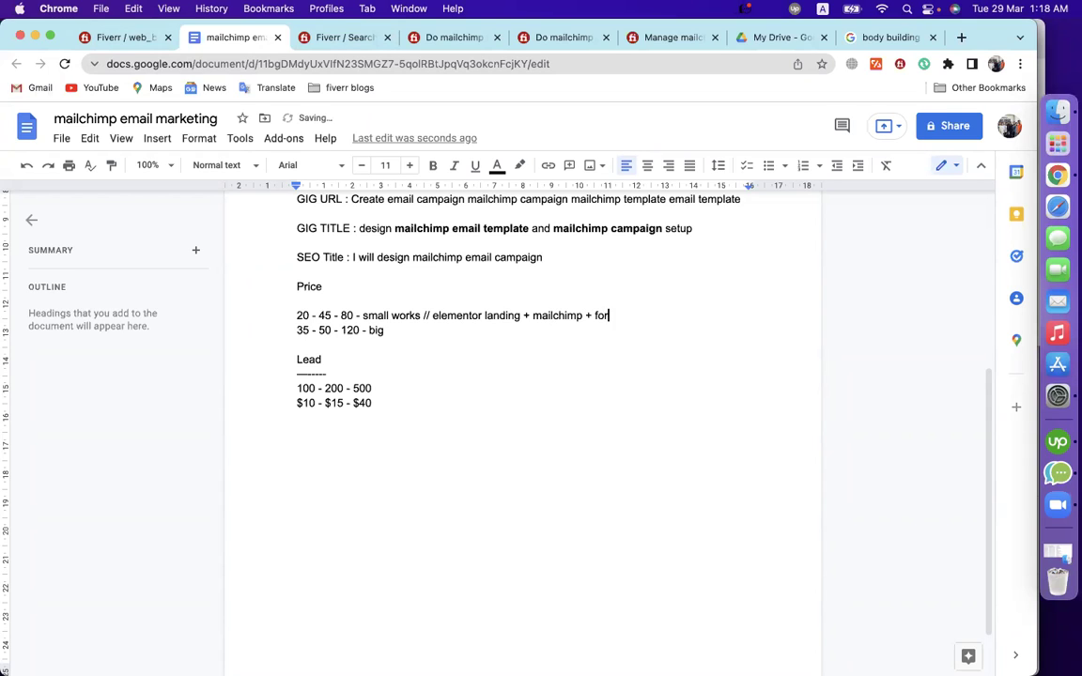
click(413, 334)
text(//. Full site + woo + shopify)
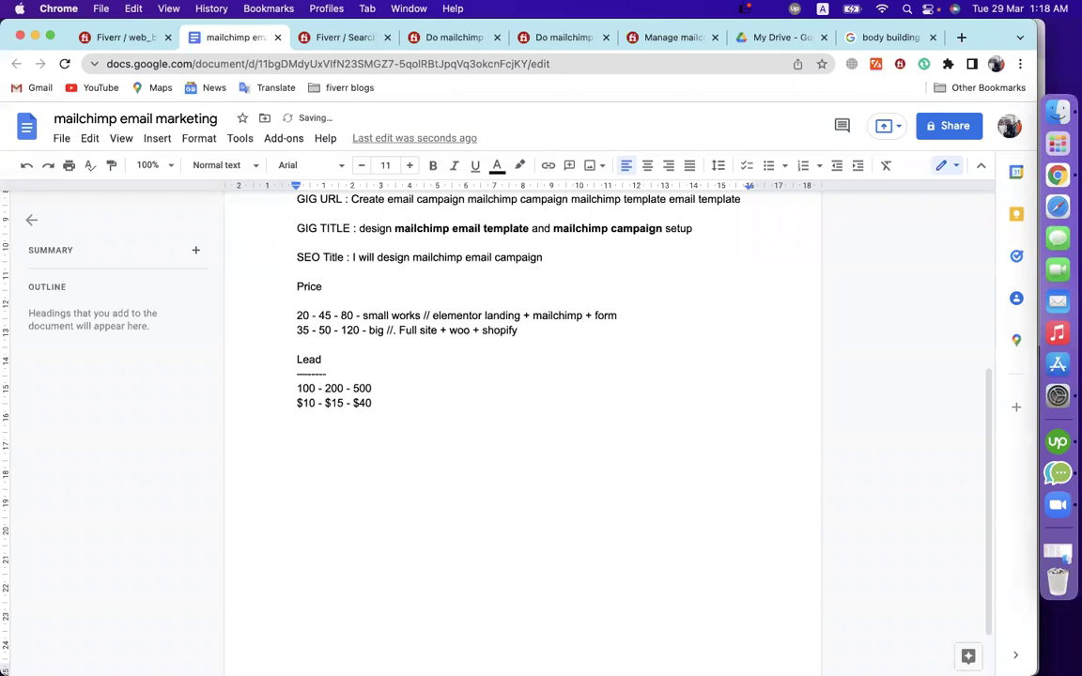
drag(617, 317, 654, 320)
text(+ seo)
key(BackSpace)
key(BackSpace)
key(BackSpace)
key(BackSpace)
key(BackSpace)
key(BackSpace)
key(BackSpace)
Extend the list of services on the big works line with "+ seo + speed + store"
click(570, 329)
text(+ seo + speed)
double_click(491, 319)
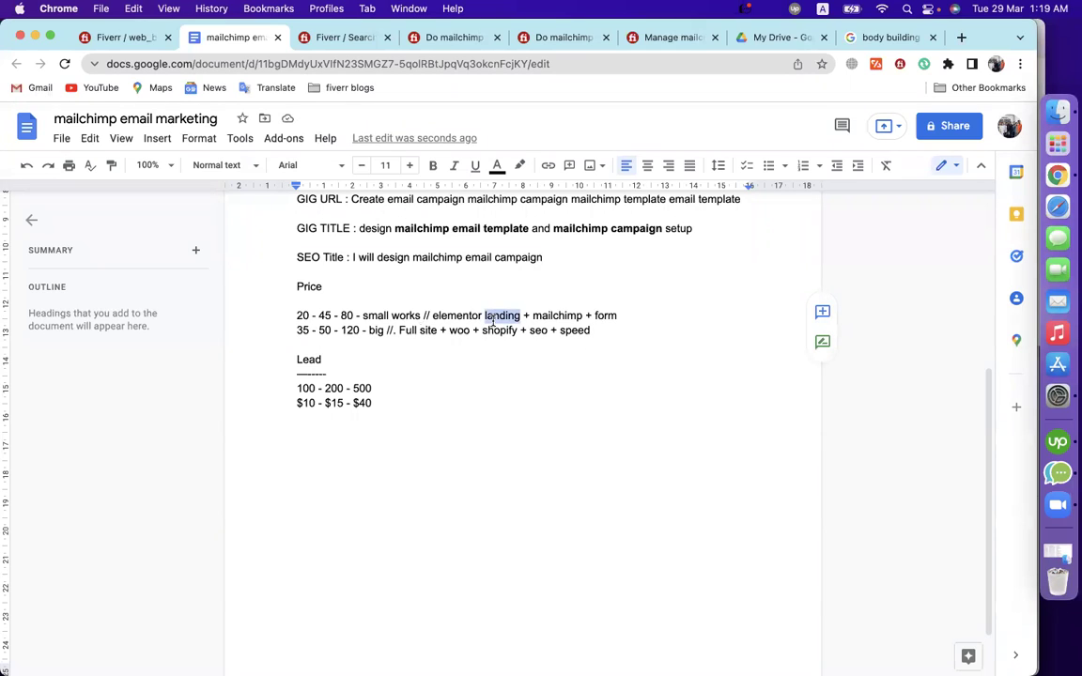
click(482, 331)
click(326, 330)
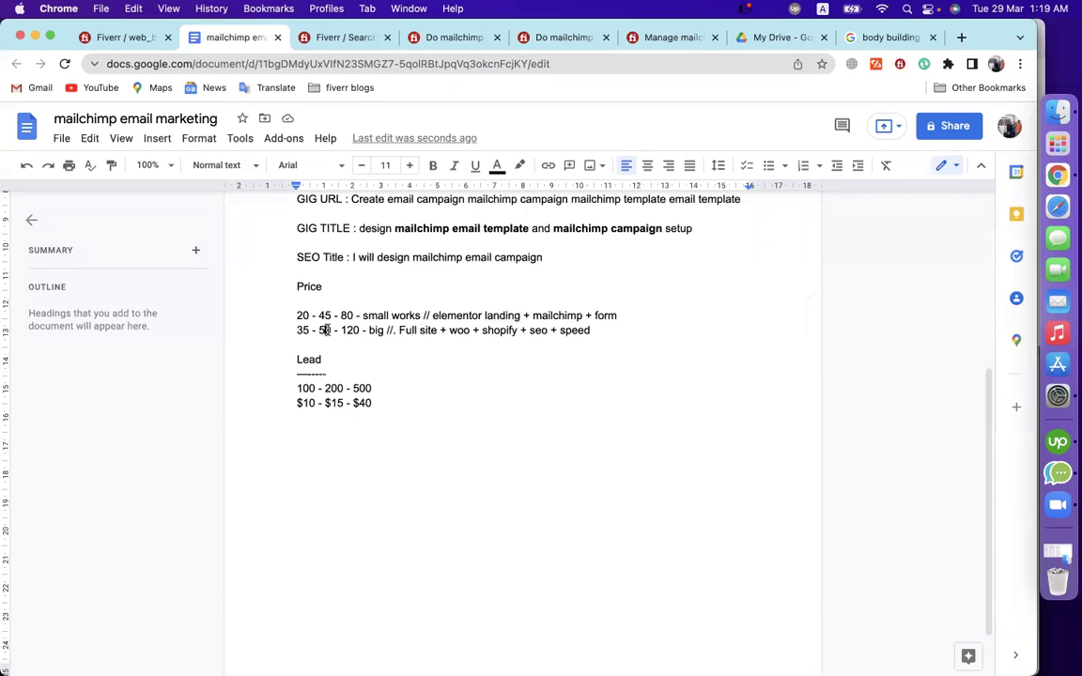
click(455, 330)
click(565, 345)
click(626, 335)
text(+ store)
click(158, 38)
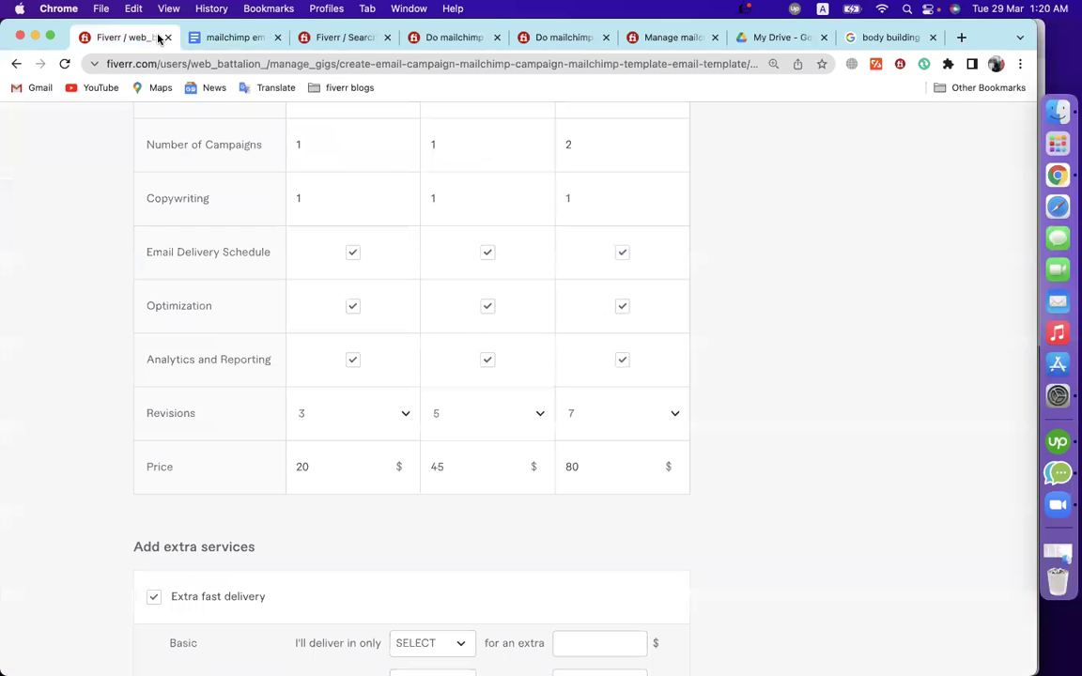
mouse_move(171, 409)
click(217, 42)
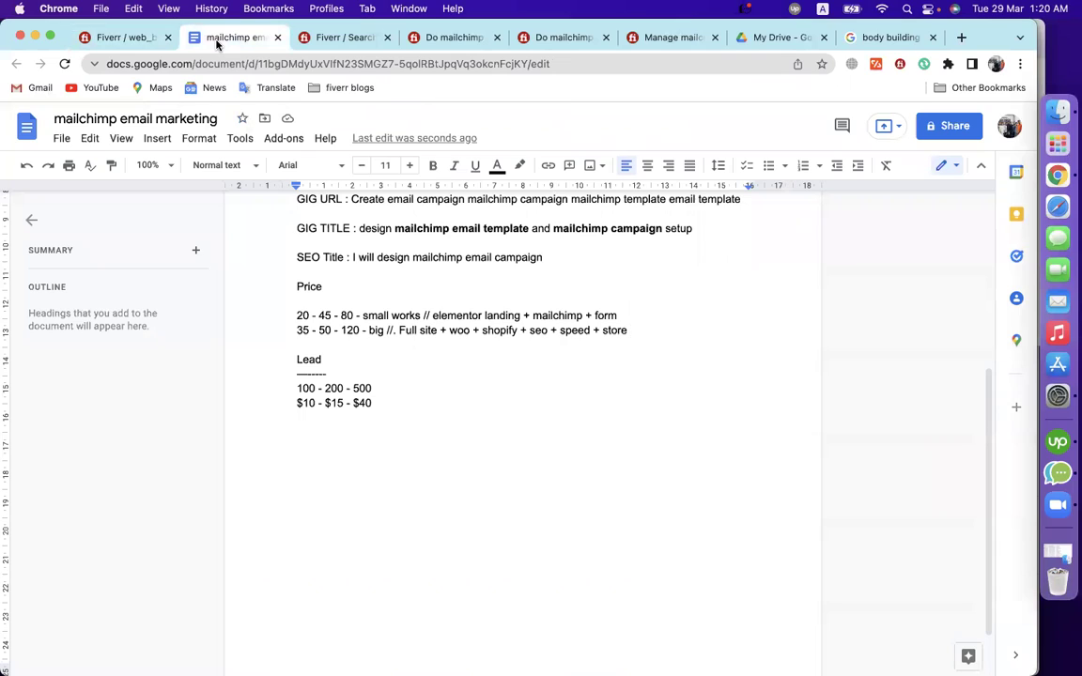
double_click(306, 388)
double_click(303, 403)
click(297, 431)
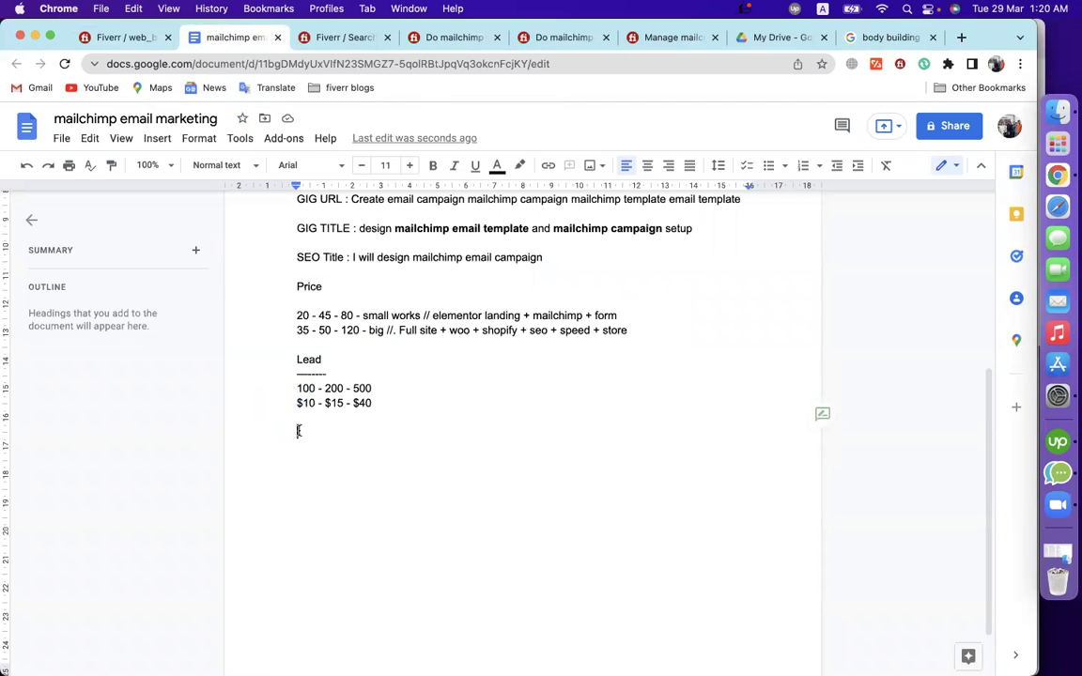
On the Fiverr gig's pricing page, set the Standard package's extra fast delivery to 1 day for an extra $10
click(110, 47)
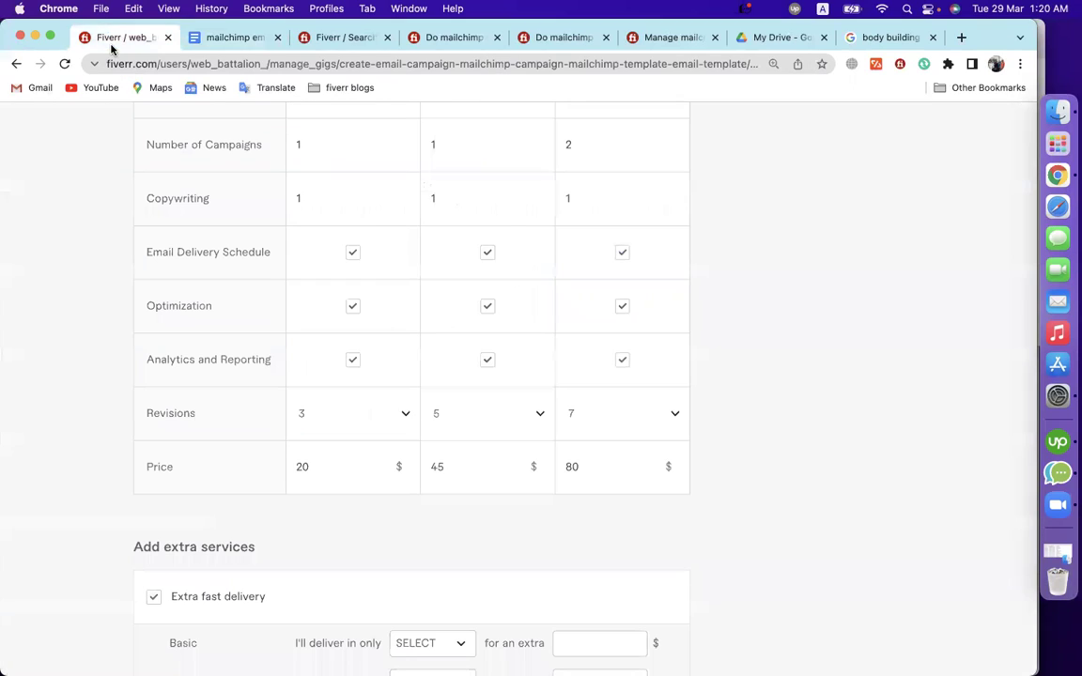
scroll(107, 536, down, 5)
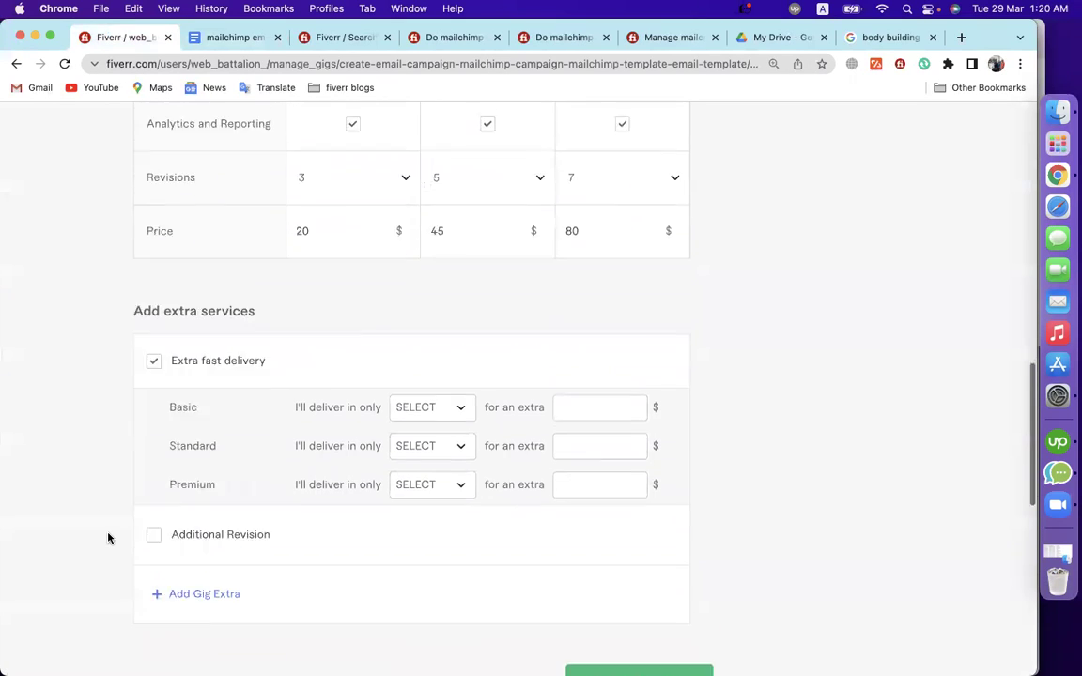
scroll(108, 538, down, 2)
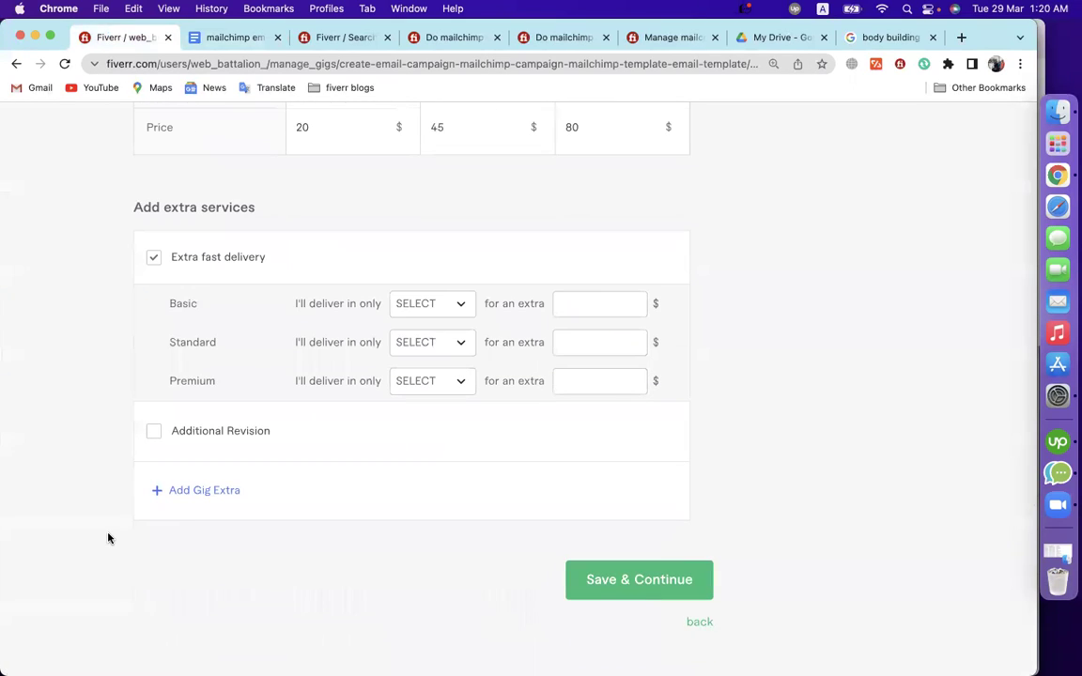
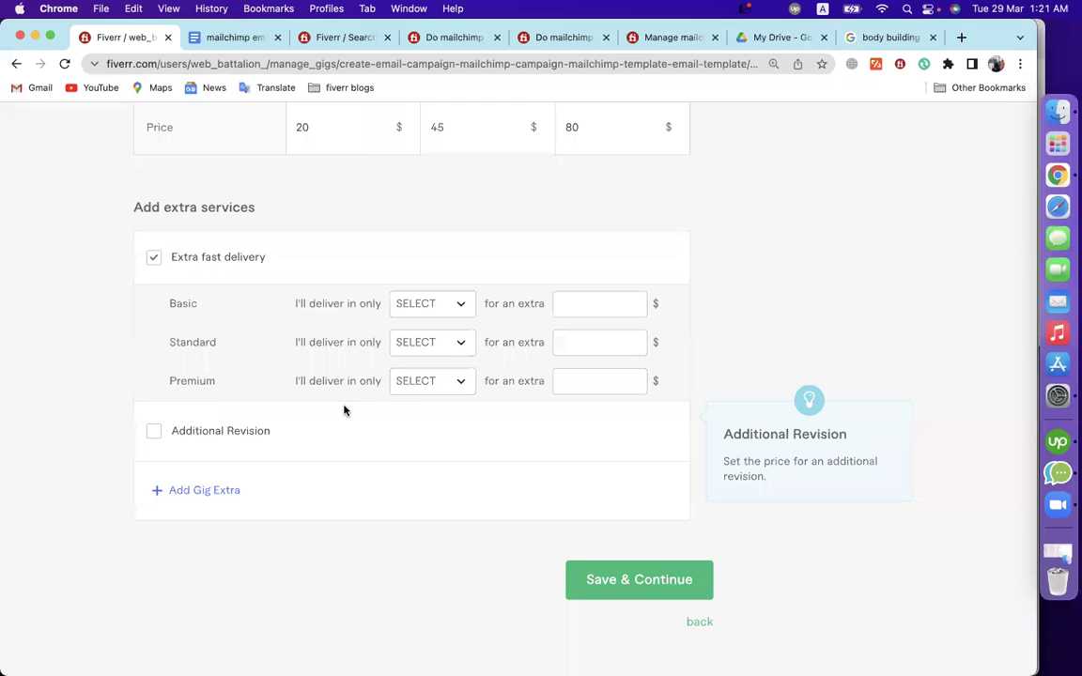
scroll(345, 411, up, 3)
scroll(437, 333, up, 5)
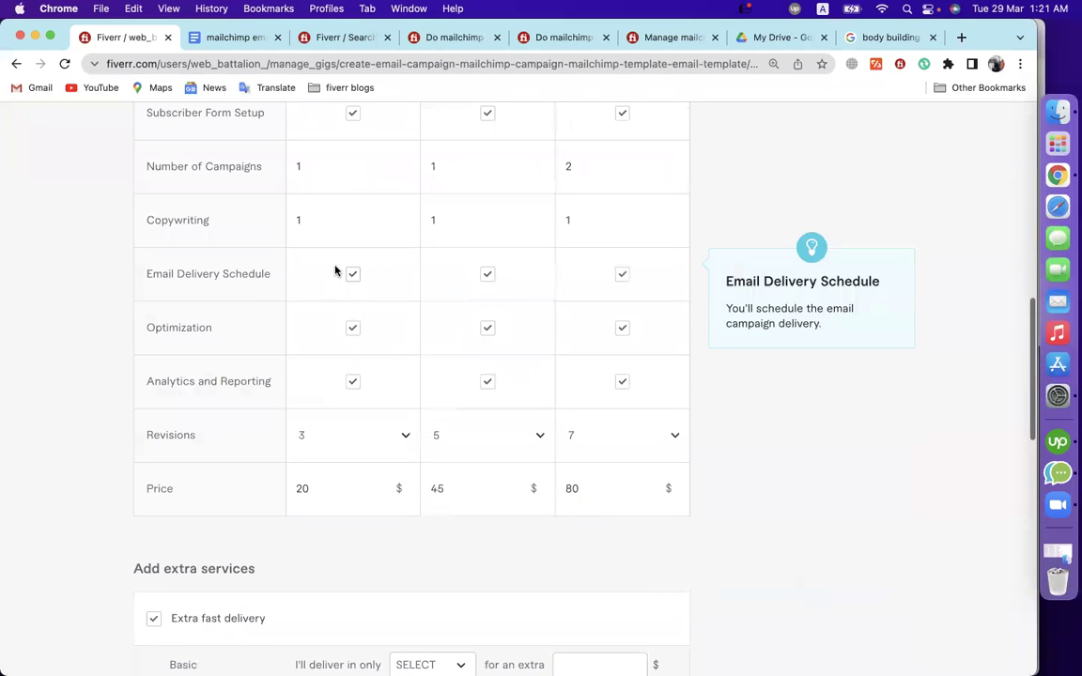
scroll(348, 282, up, 1)
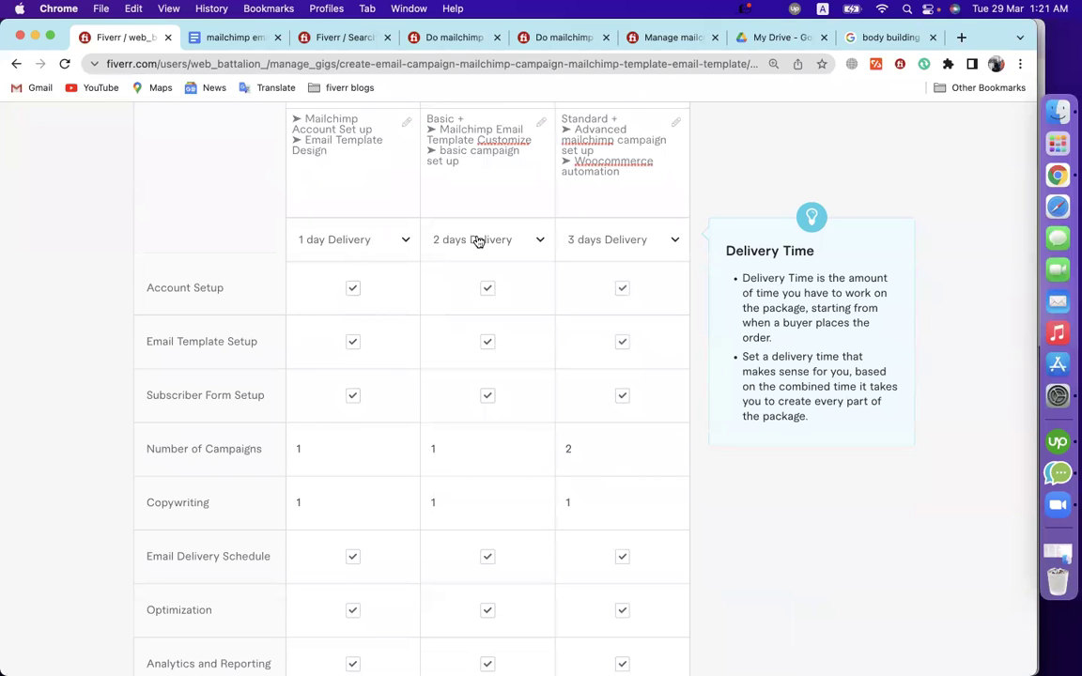
scroll(407, 415, down, 10)
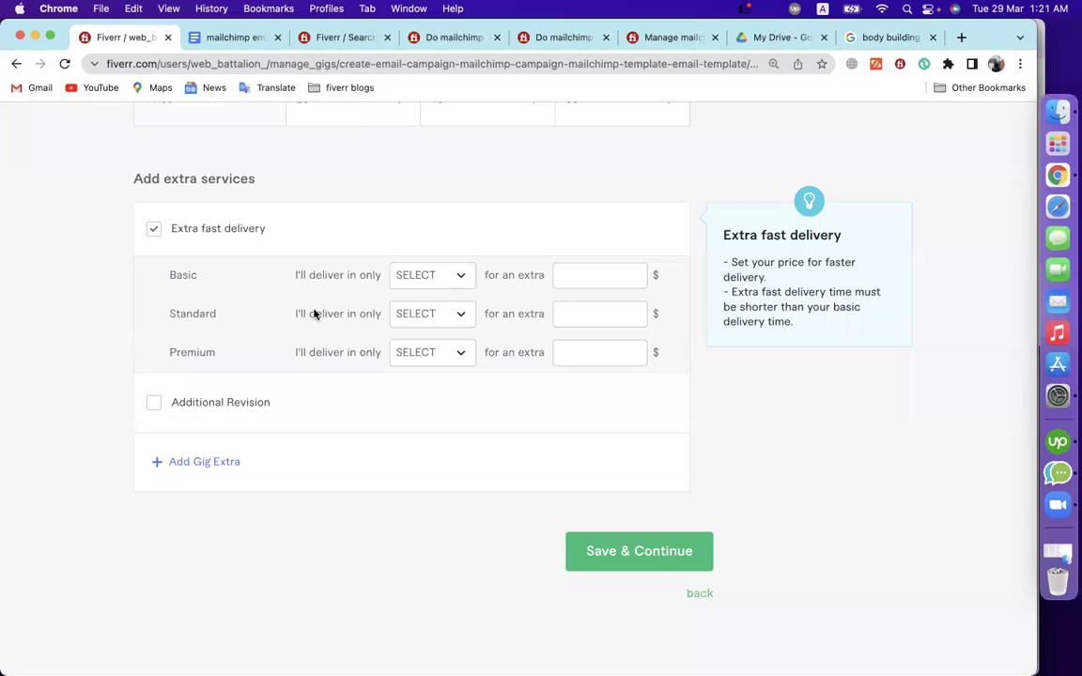
click(439, 313)
click(415, 402)
click(571, 310)
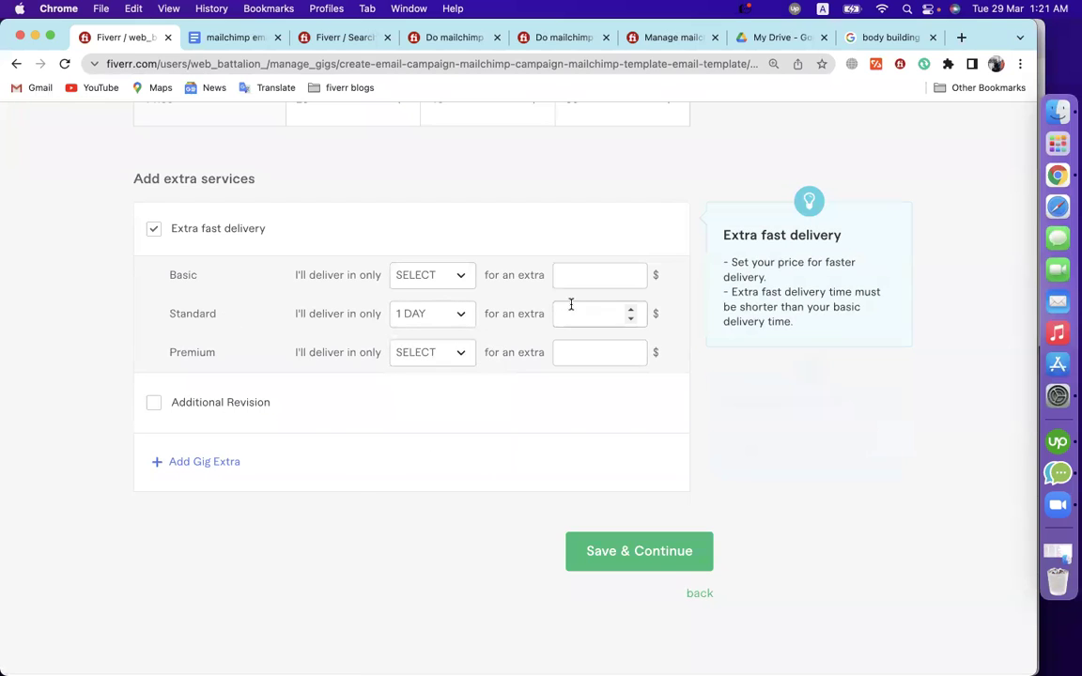
text(10)
Set the Premium package's extra fast delivery to 2 days for an extra $15
click(455, 353)
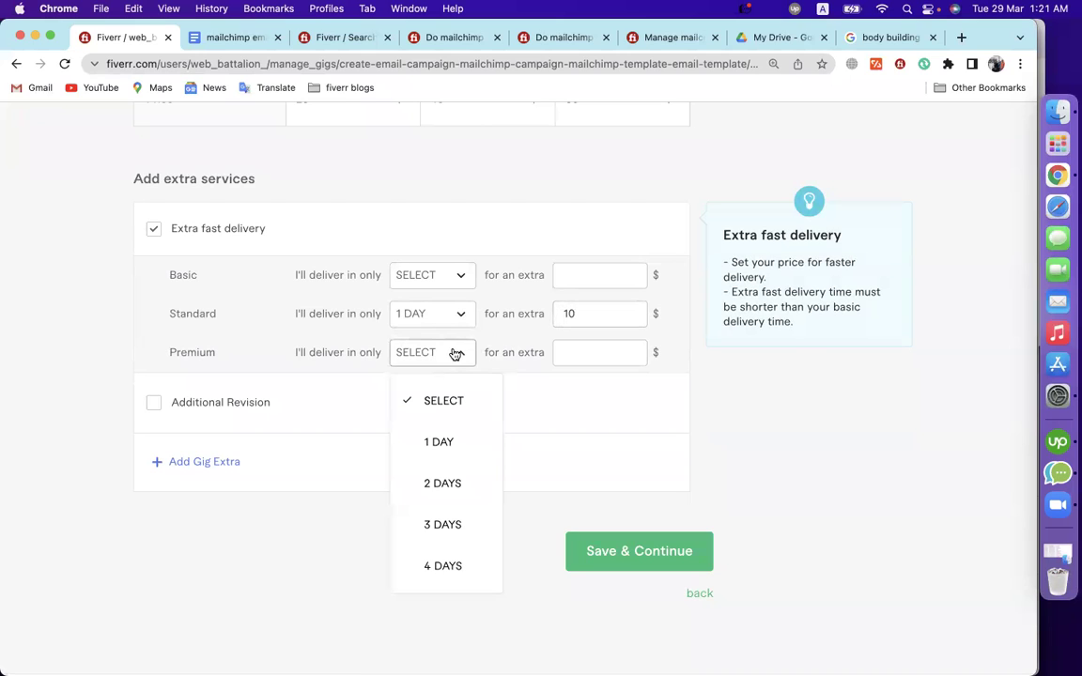
click(446, 482)
click(584, 353)
text(5)
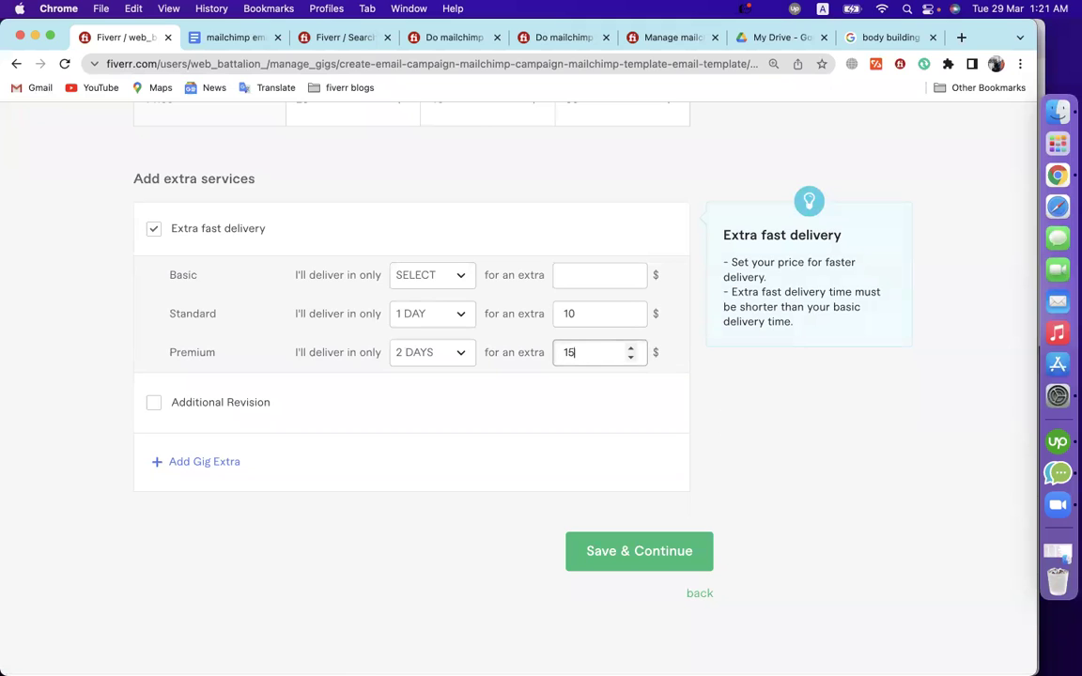
key(Tab)
scroll(614, 353, up, 5)
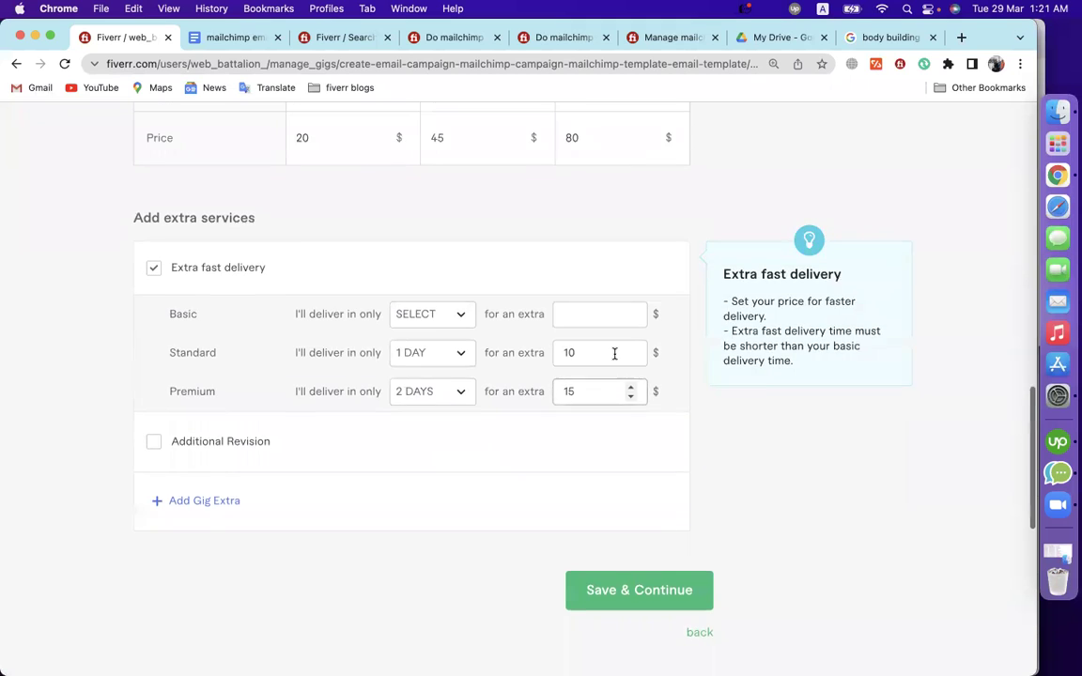
scroll(584, 461, down, 5)
scroll(584, 461, up, 10)
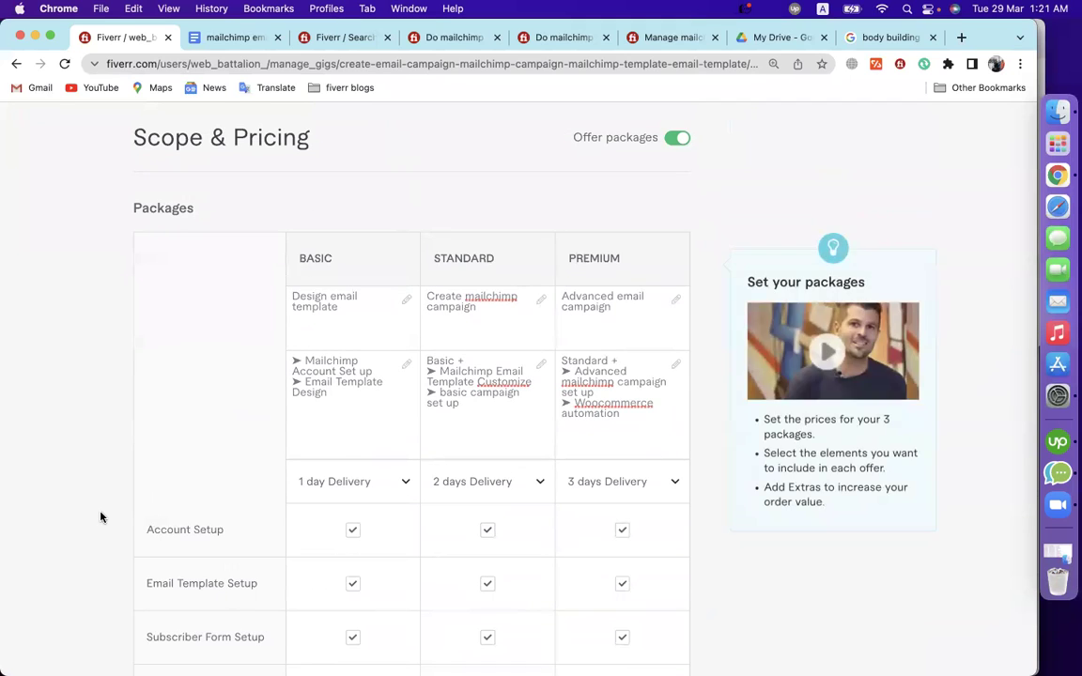
scroll(101, 514, down, 3)
scroll(101, 517, down, 3)
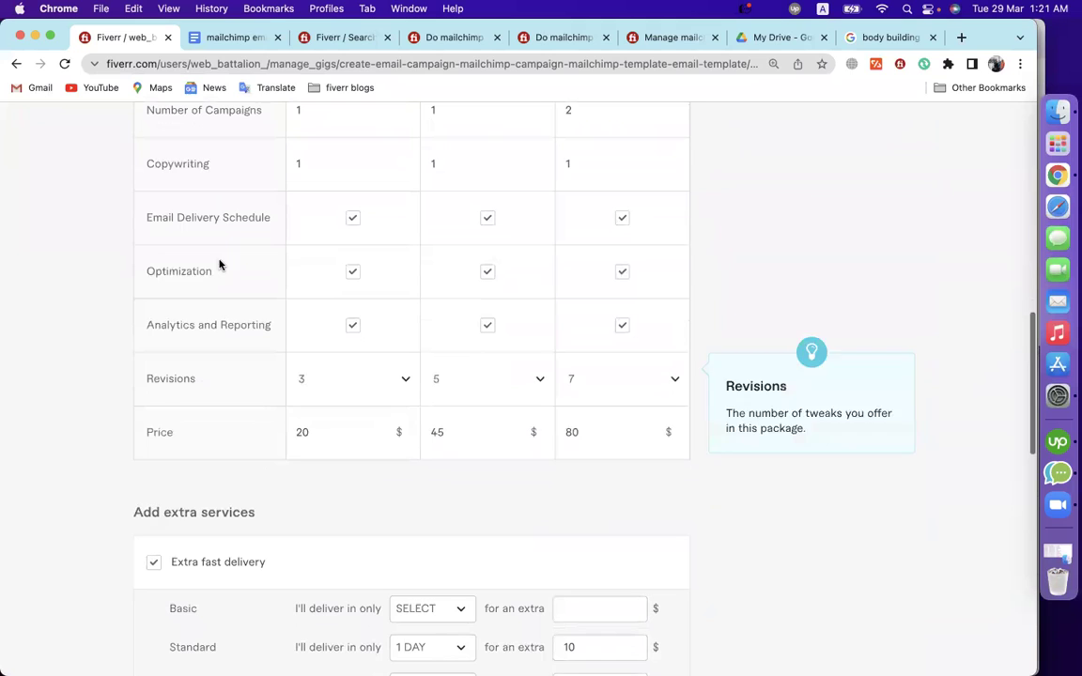
In the mailchimp email marketing notes document, change the small works line's first two prices to 15/20 and 35/45
click(214, 38)
click(279, 315)
text(15/)
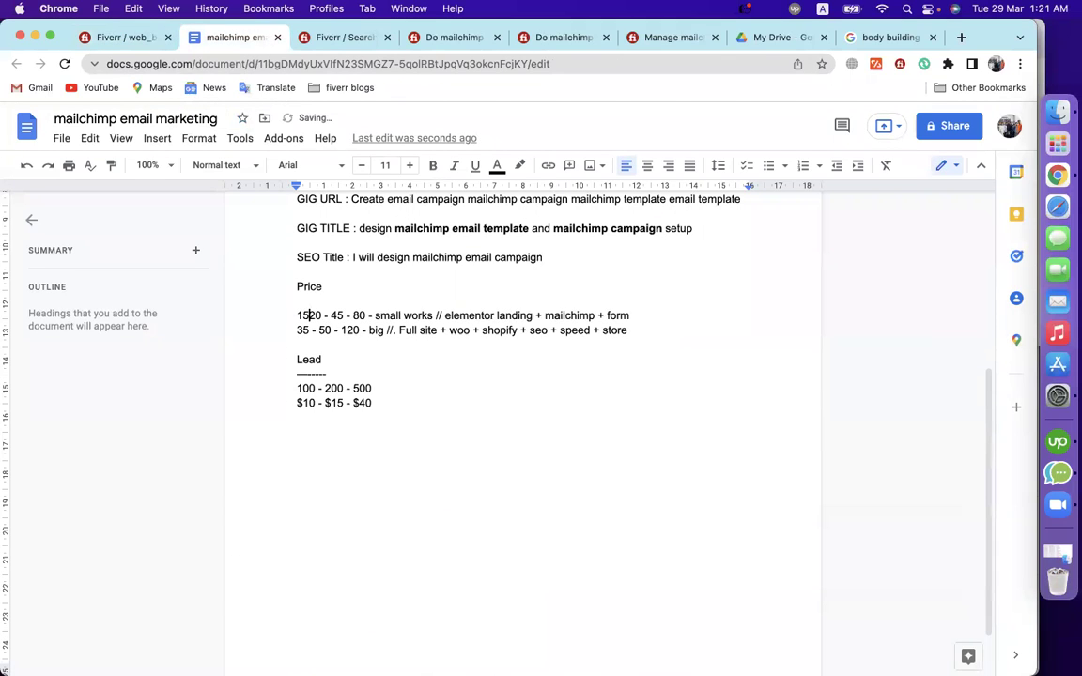
key(Right)
key(Right)
key(Right)
key(Right)
key(Right)
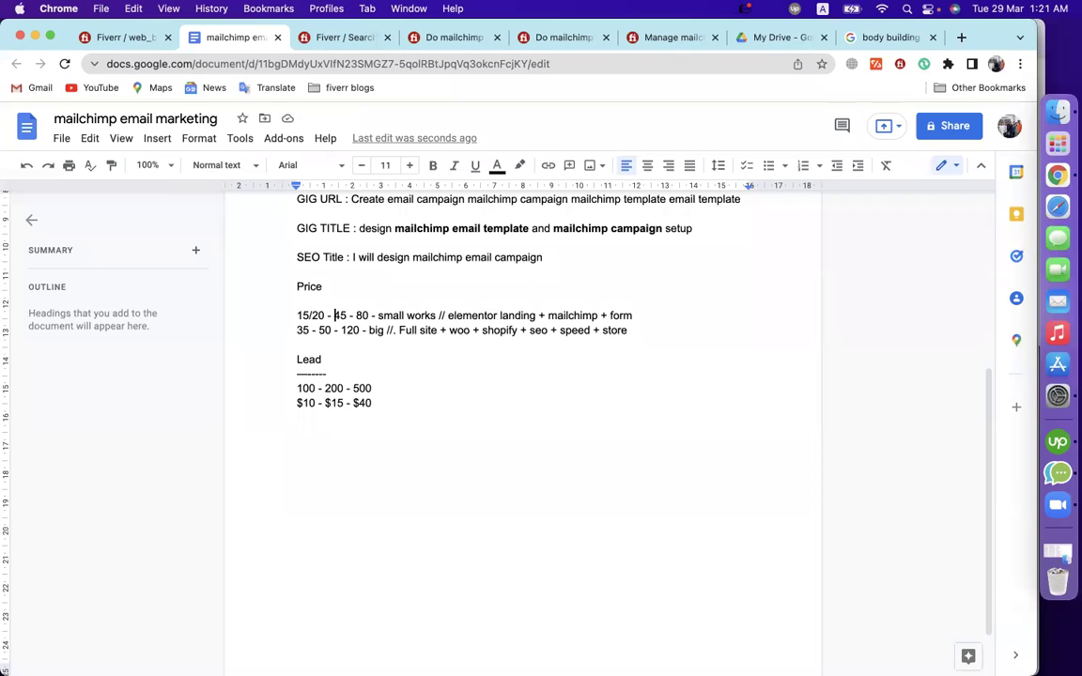
text(35/)
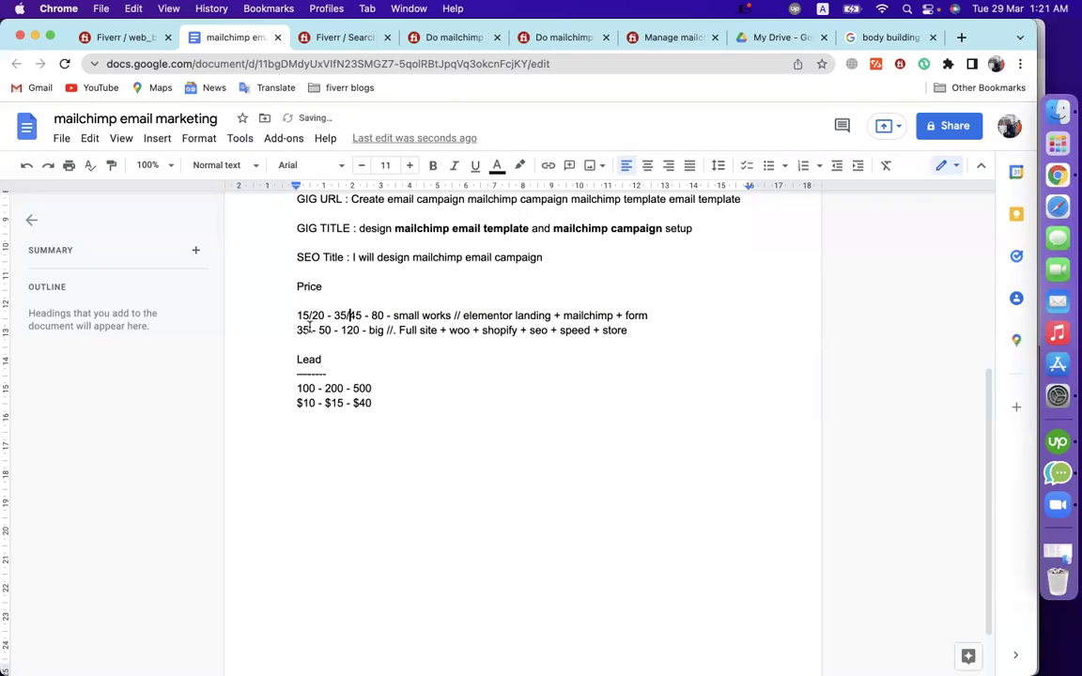
Change the third price on the small works line to 60/80/120
click(372, 315)
text(60)
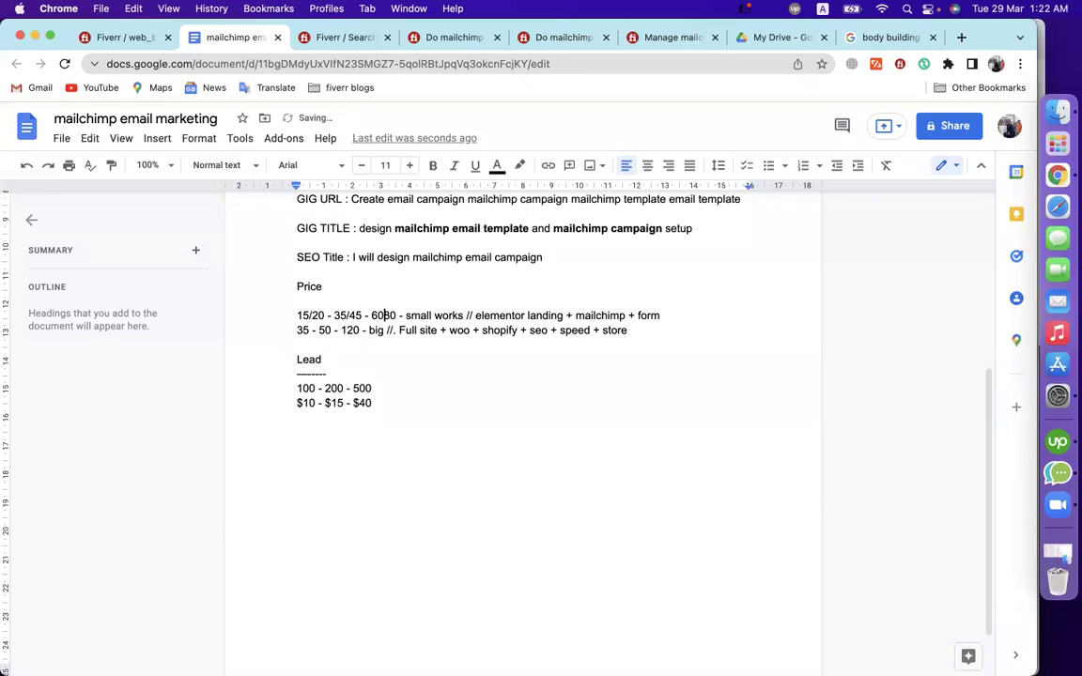
text(/)
key(Right)
key(Right)
text(/120)
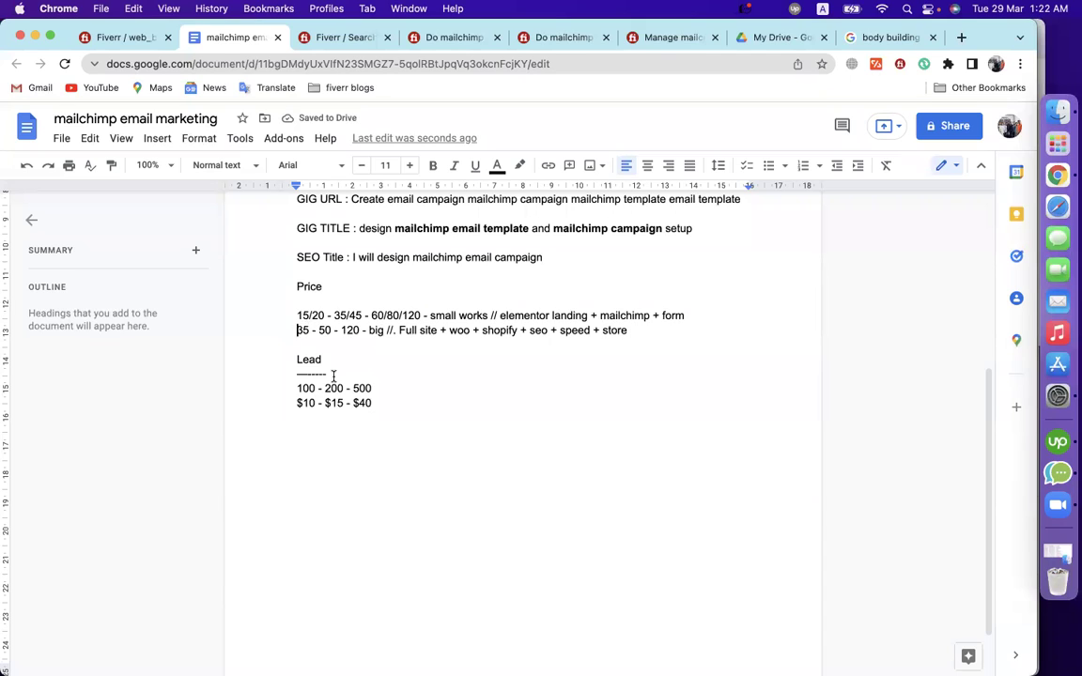
Change the prices on the big works line to 25/35, 50/65 and 120/150
click(297, 330)
text(25/)
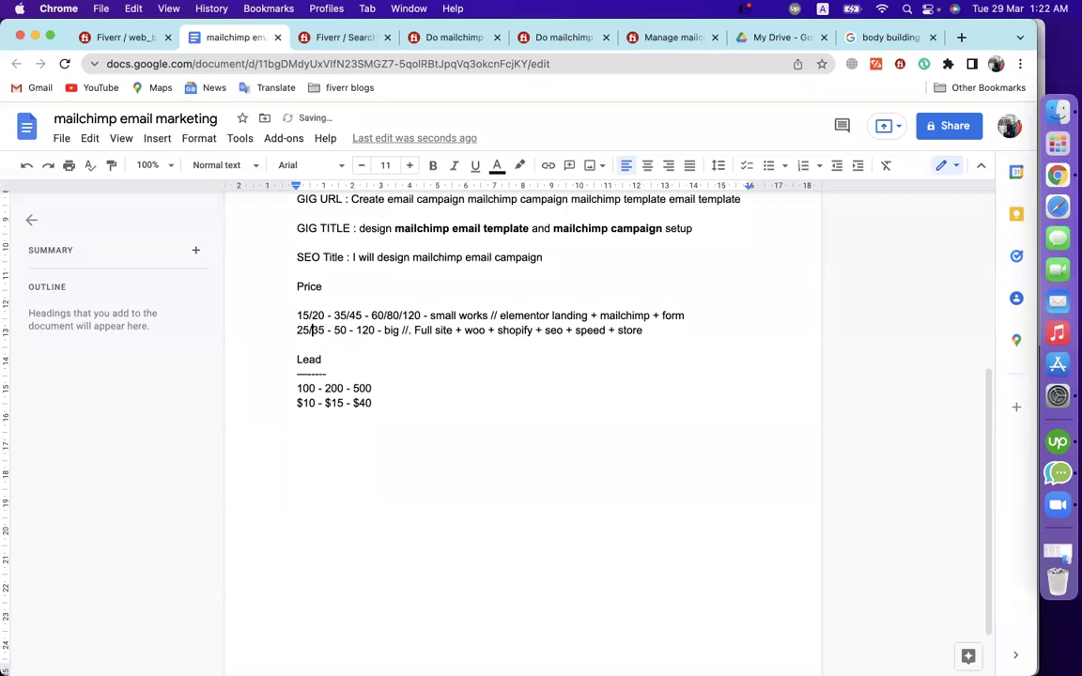
click(344, 331)
text(/)
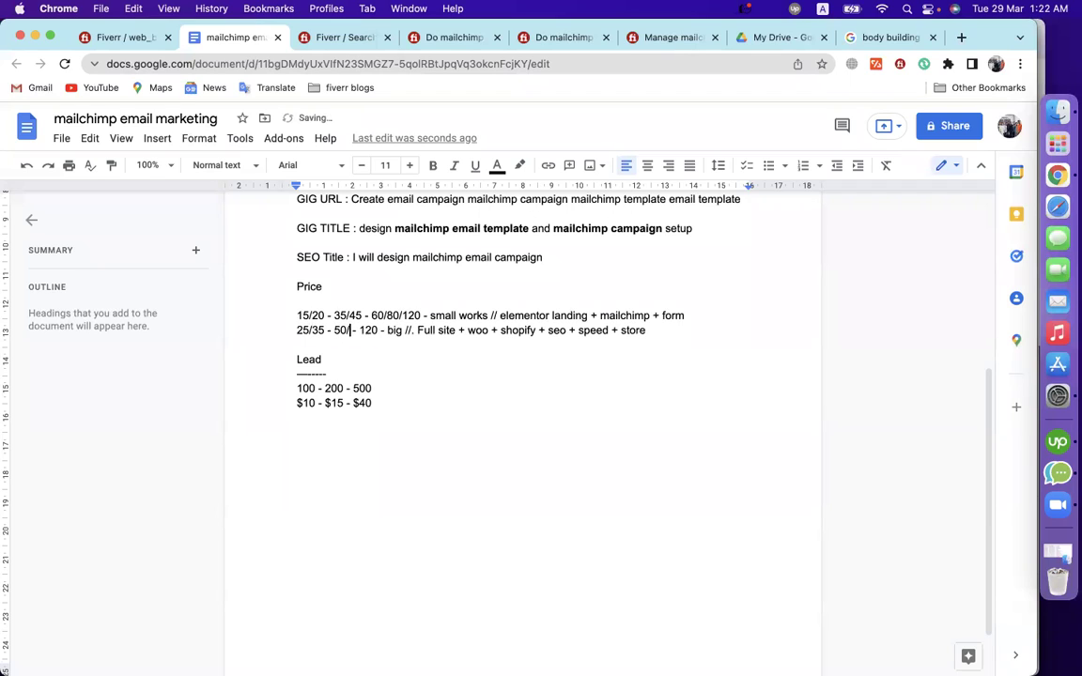
text(65)
key(Right)
key(Right)
key(Right)
key(Right)
key(Right)
text(/150)
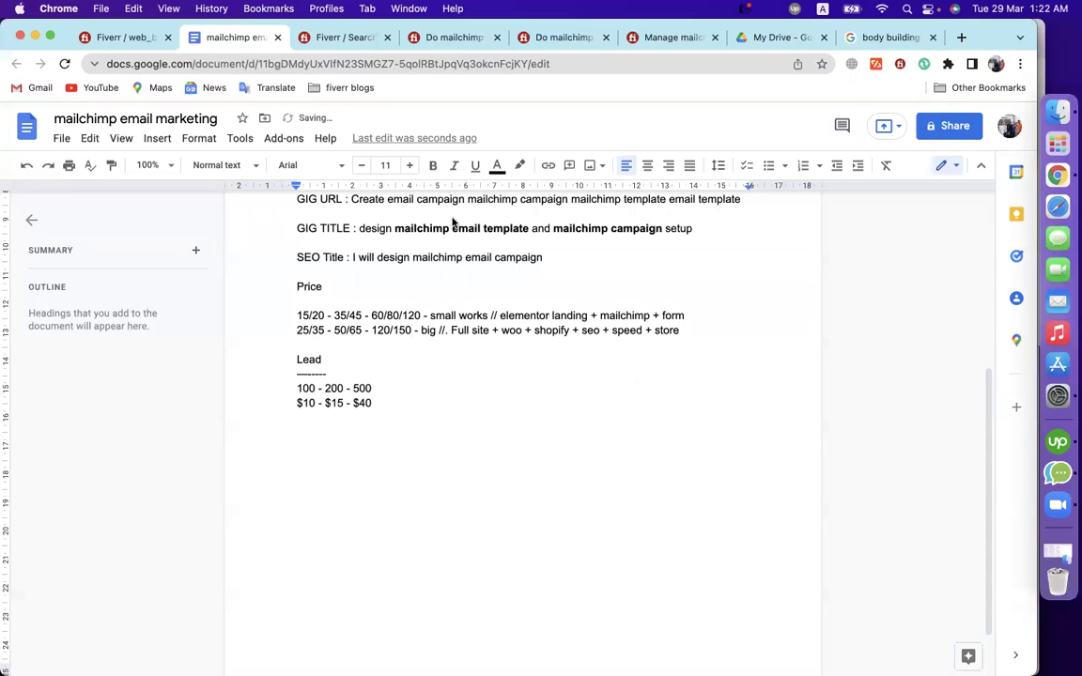
On the Fiverr gig's pricing page, enable the Additional Revision extra and price it at $10
click(130, 37)
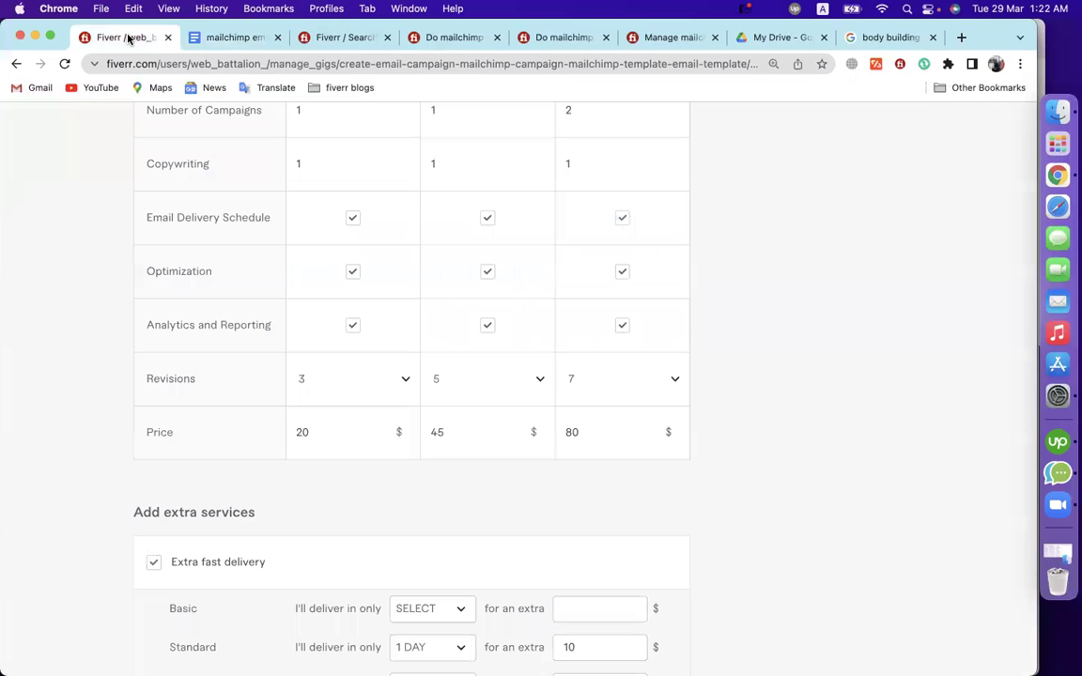
scroll(39, 476, down, 5)
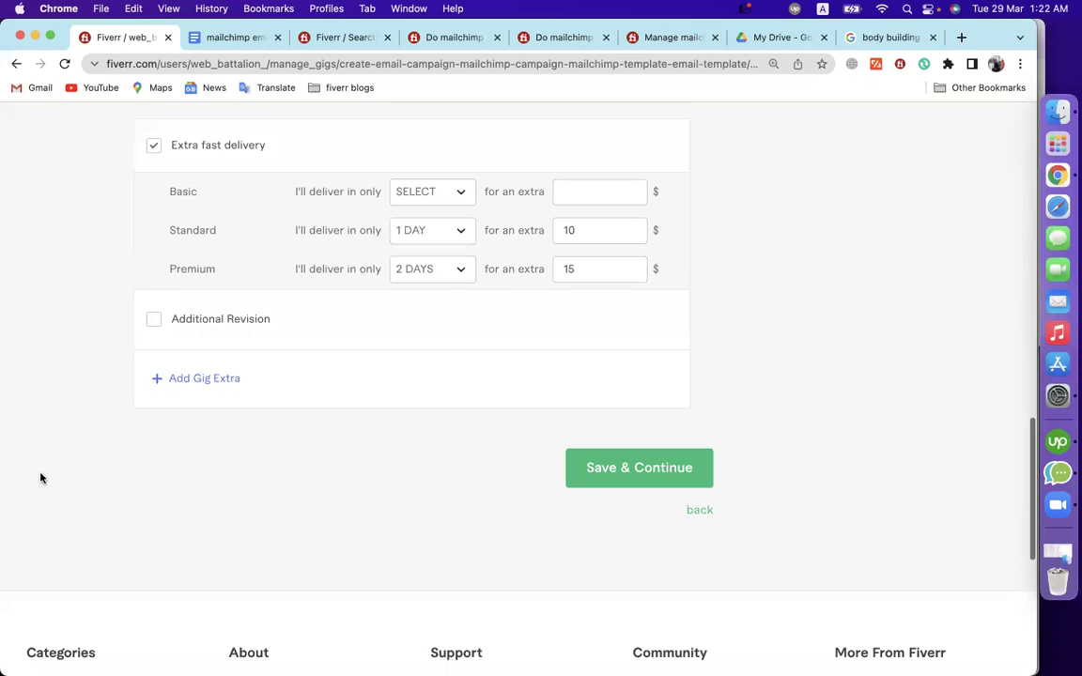
scroll(80, 485, up, 2)
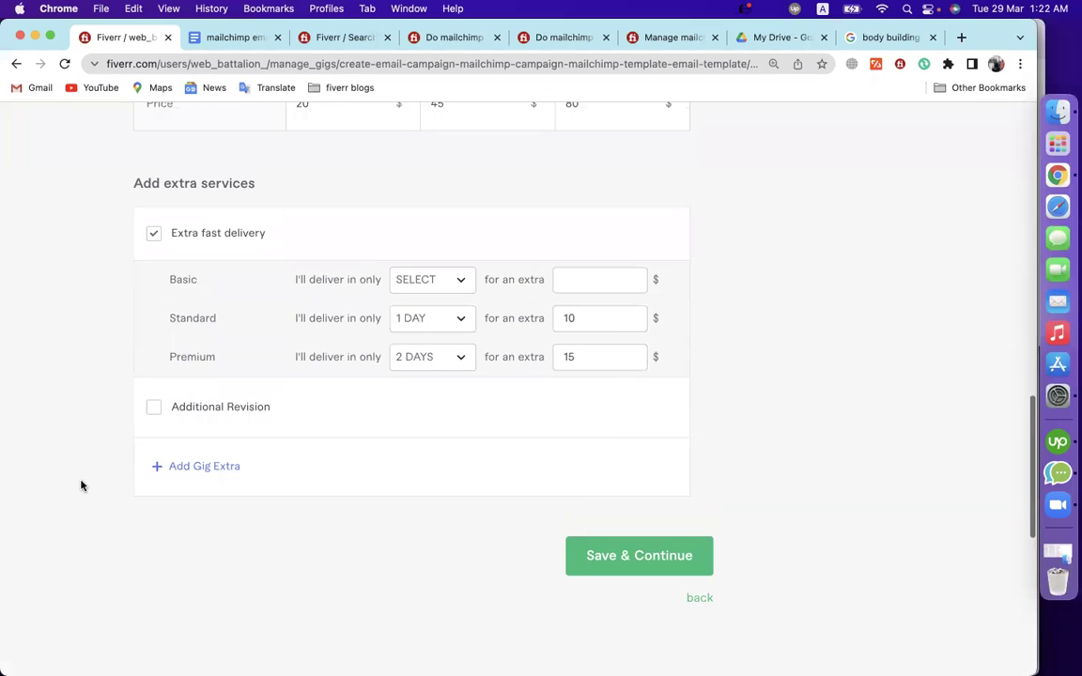
click(154, 408)
click(441, 407)
text(5)
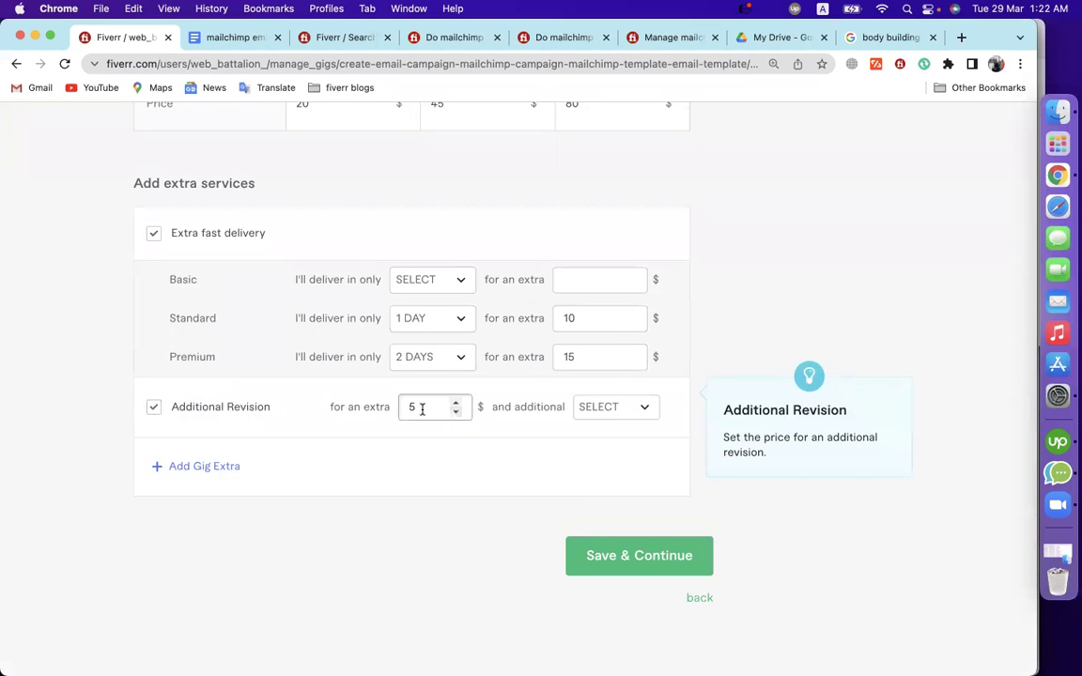
key(BackSpace)
text(10)
click(447, 495)
Add two blank custom gig extras below the Additional Revision service
click(253, 473)
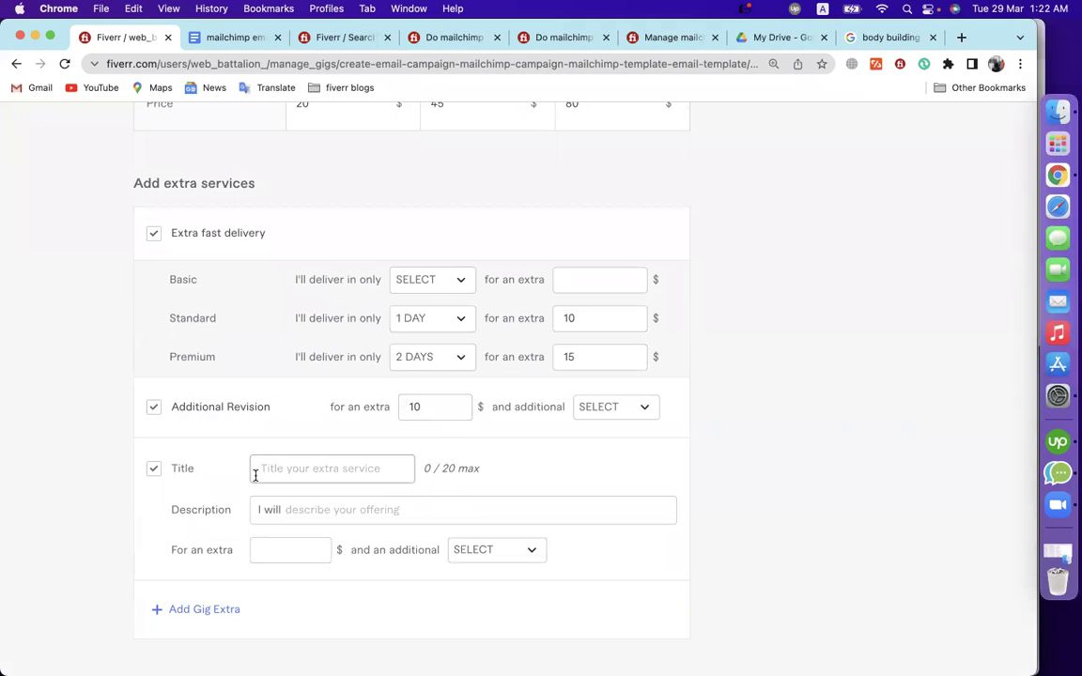
scroll(190, 380, down, 4)
click(230, 412)
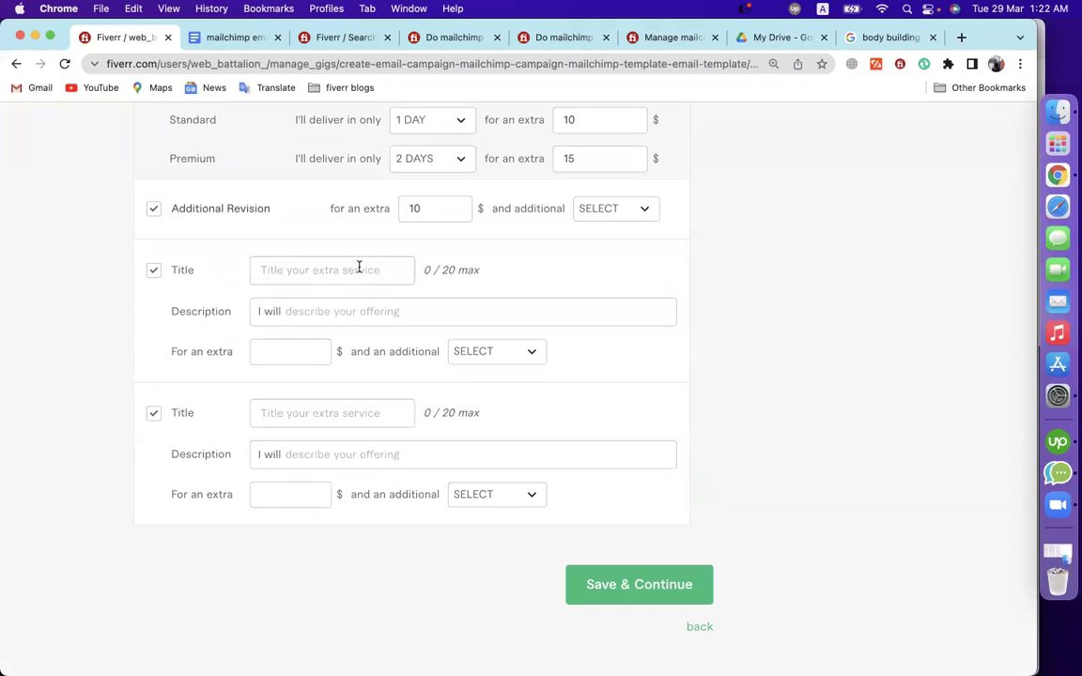
scroll(316, 298, up, 2)
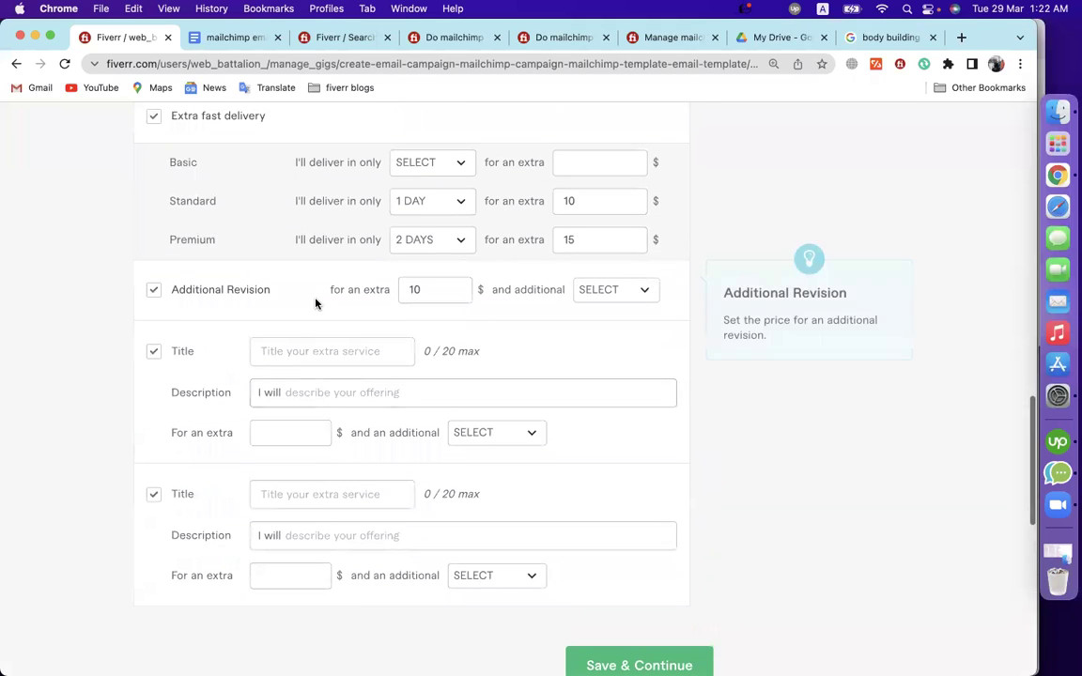
Check the Basic package's order details on the competitor's Mailchimp newsletter gig for extras, and return to the gig page
click(443, 37)
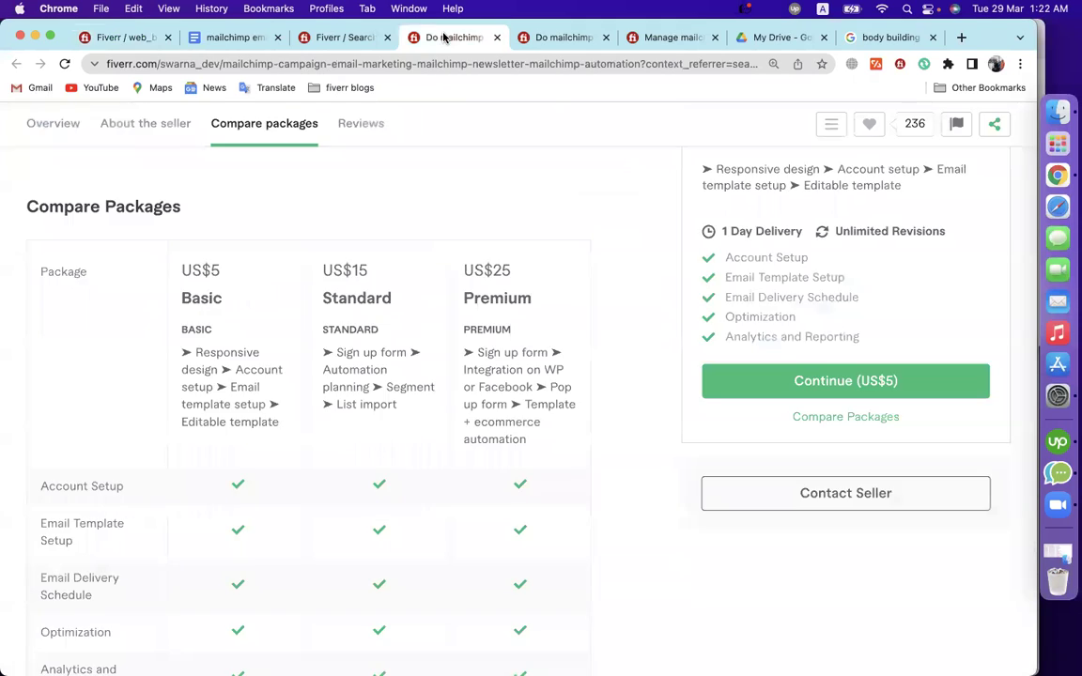
click(772, 387)
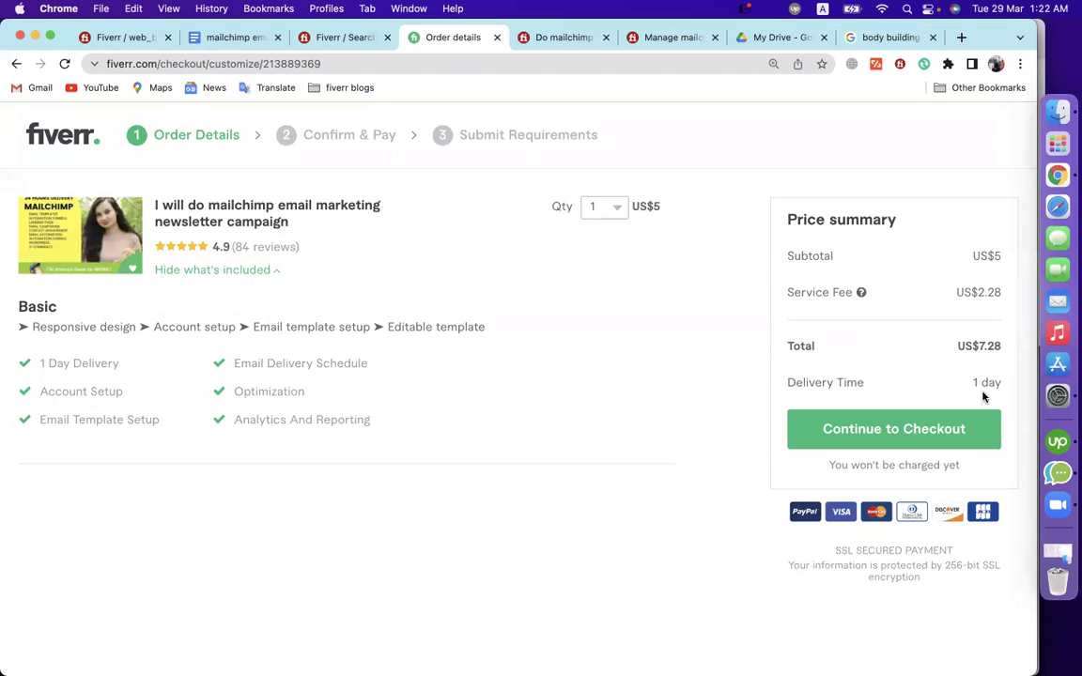
click(16, 63)
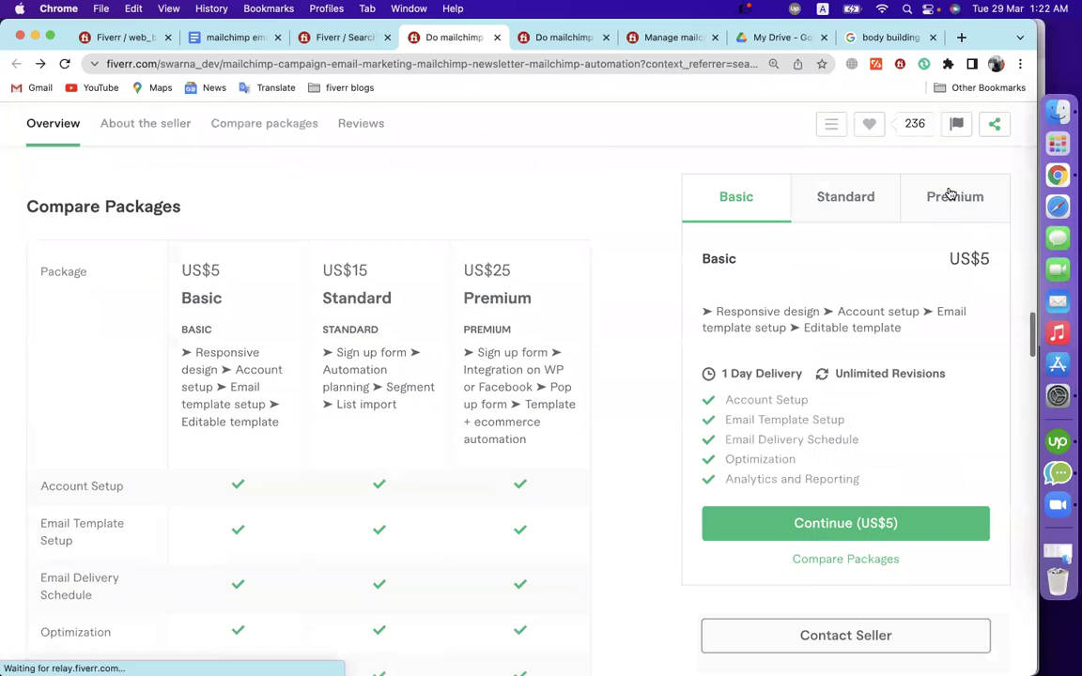
View the competitor's Premium package order details and toggle Extra Fast 1 Day Delivery to examine its effect on price and delivery time
click(950, 194)
click(826, 523)
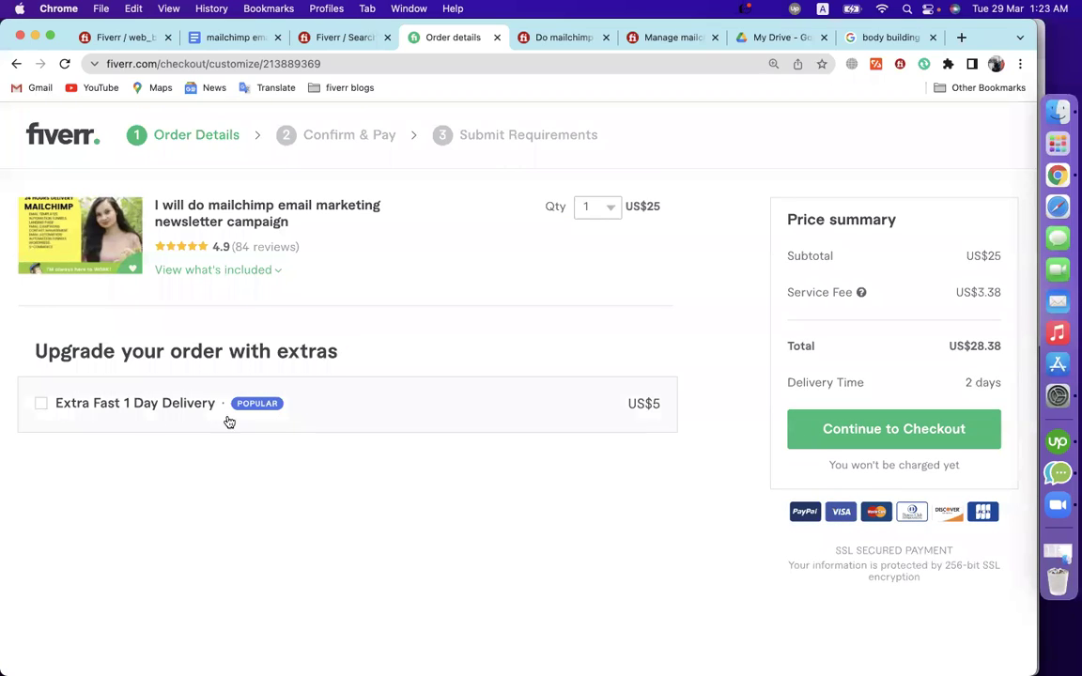
click(72, 404)
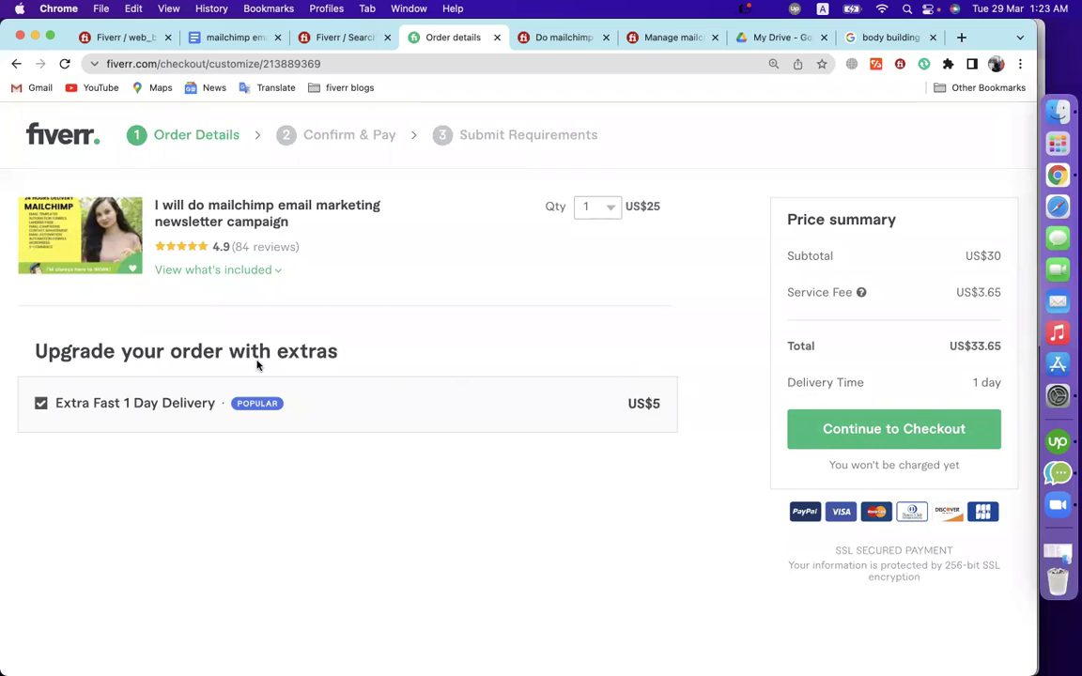
click(165, 406)
double_click(969, 382)
drag(973, 380, 999, 383)
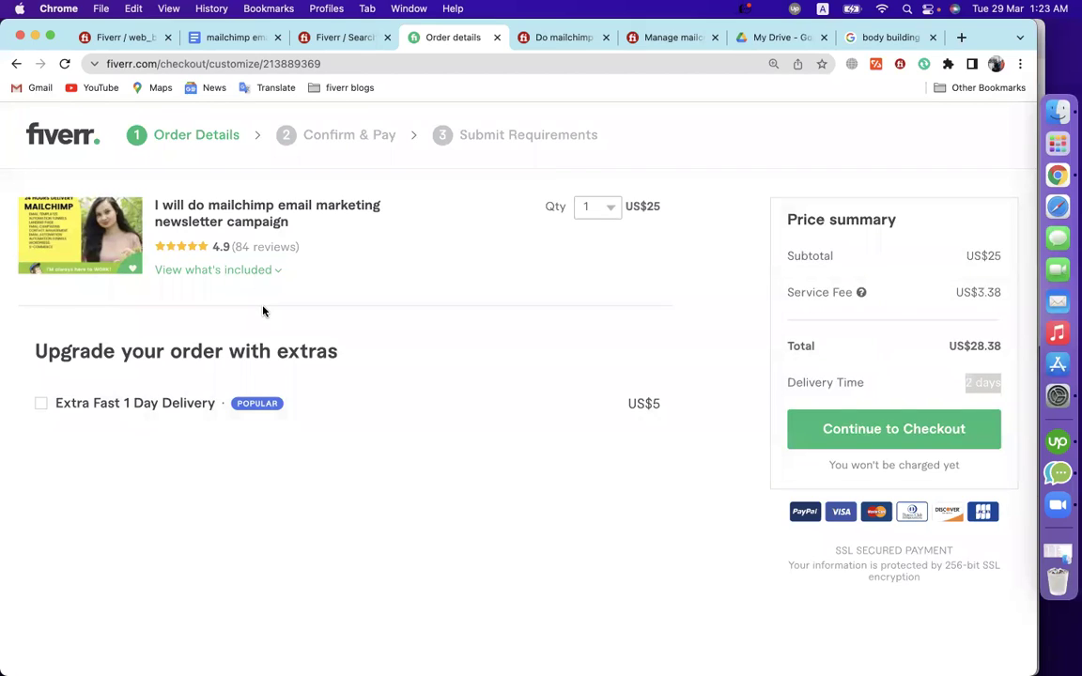
click(164, 410)
click(165, 411)
Back on the own gig's pricing page, title the first custom gig extra "Woocommerce automati"
click(141, 38)
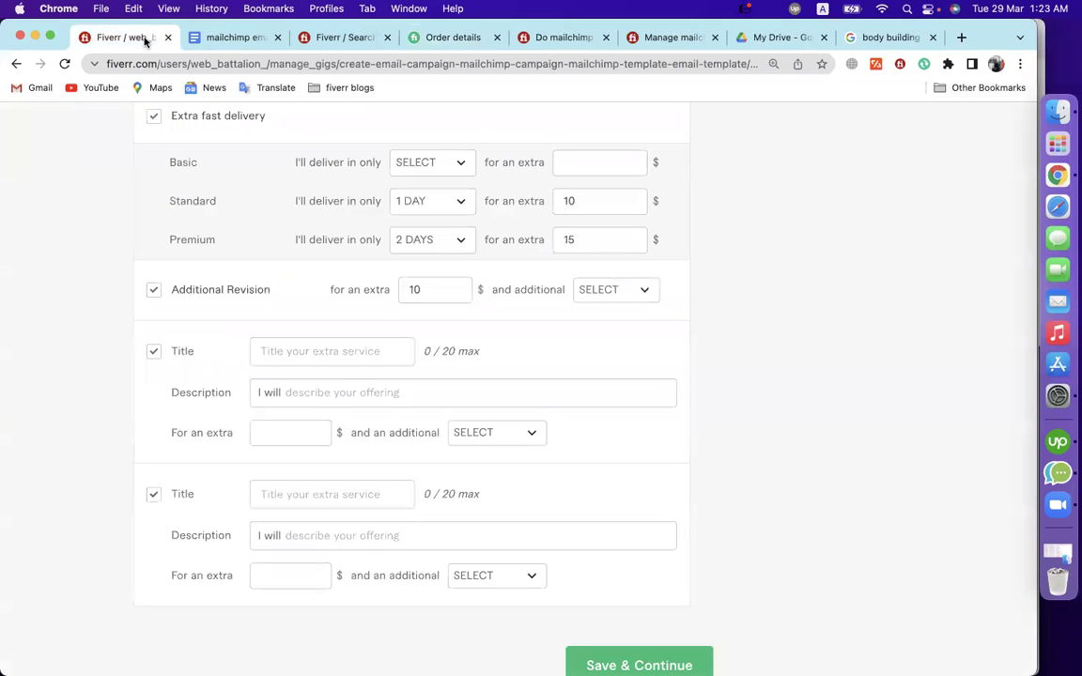
scroll(119, 430, down, 7)
scroll(119, 429, up, 8)
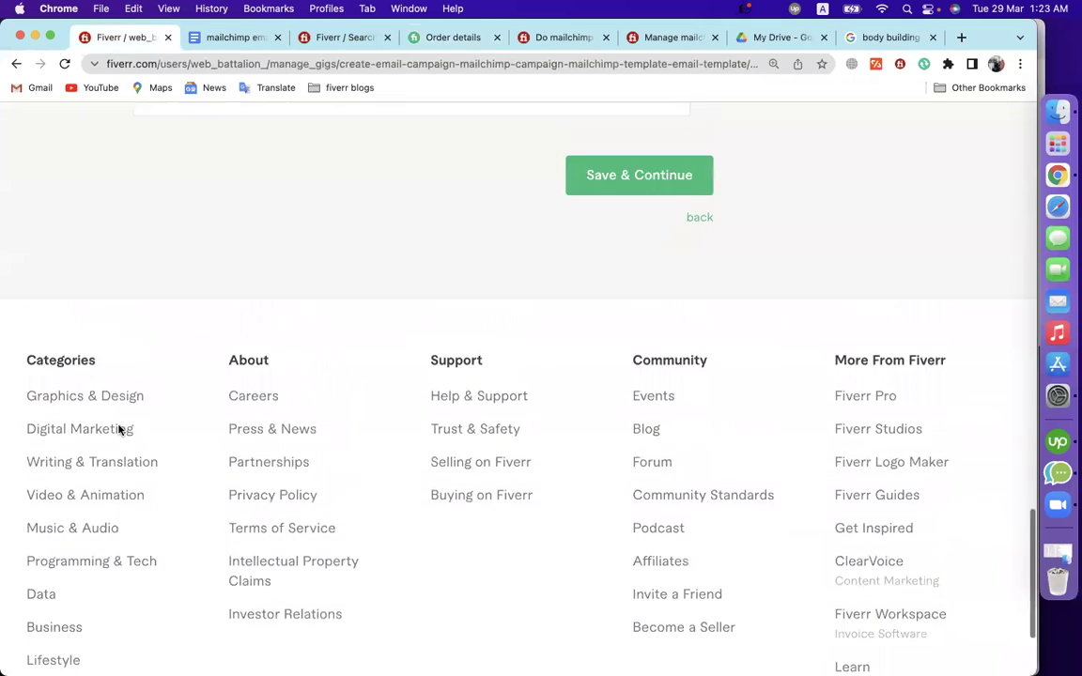
scroll(118, 430, down, 3)
scroll(118, 430, up, 2)
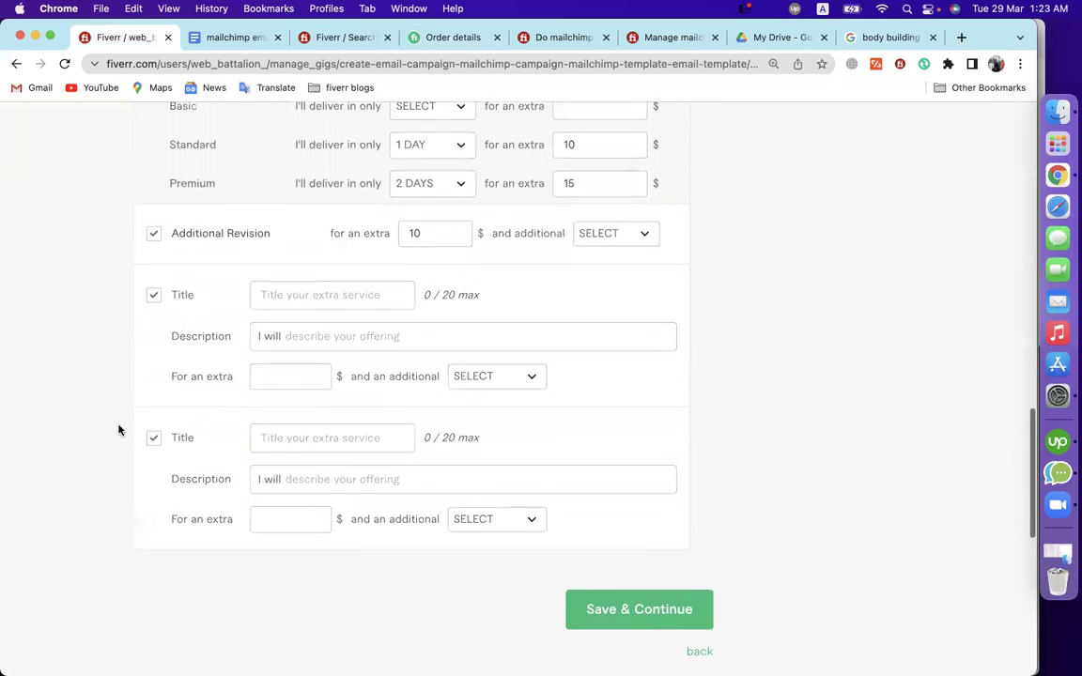
scroll(119, 430, up, 5)
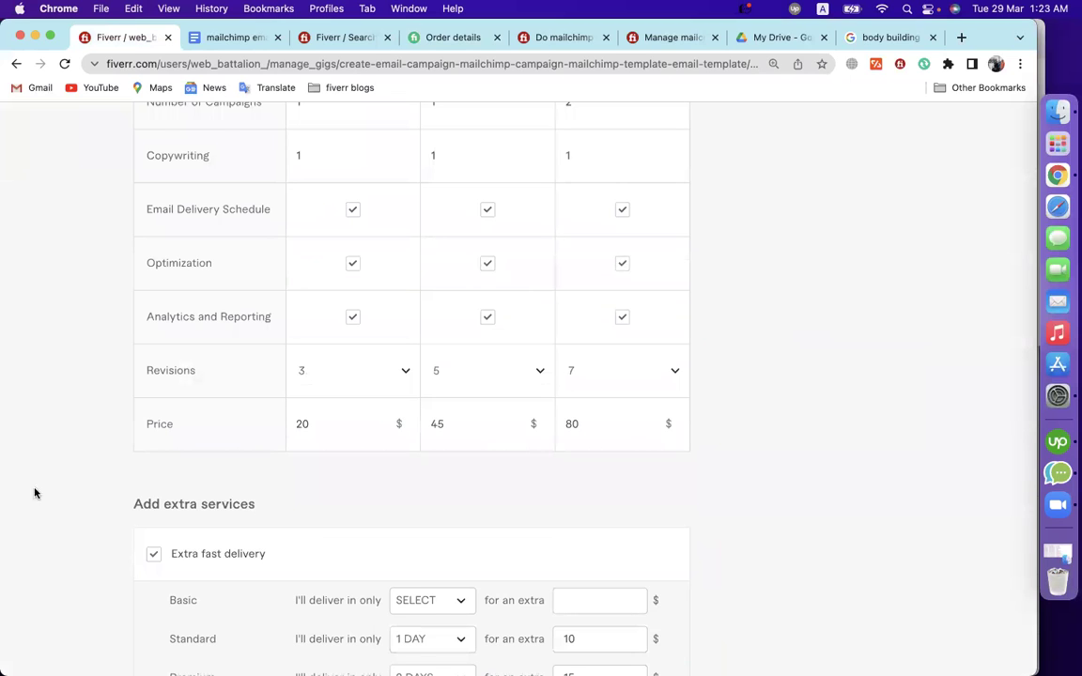
scroll(35, 493, down, 5)
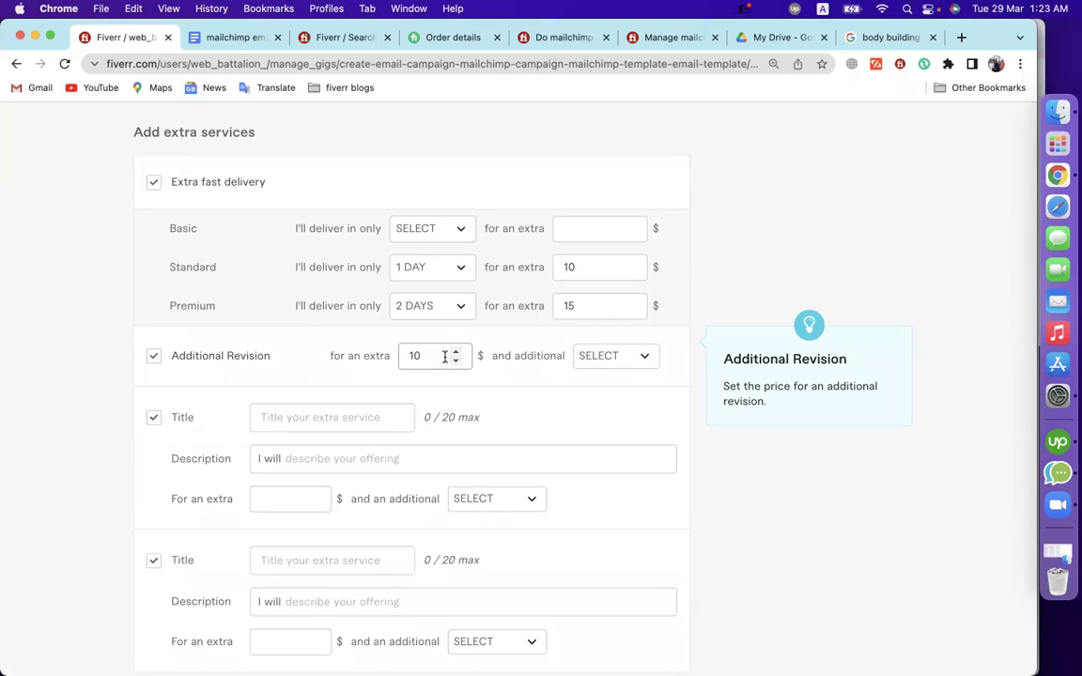
scroll(121, 375, down, 4)
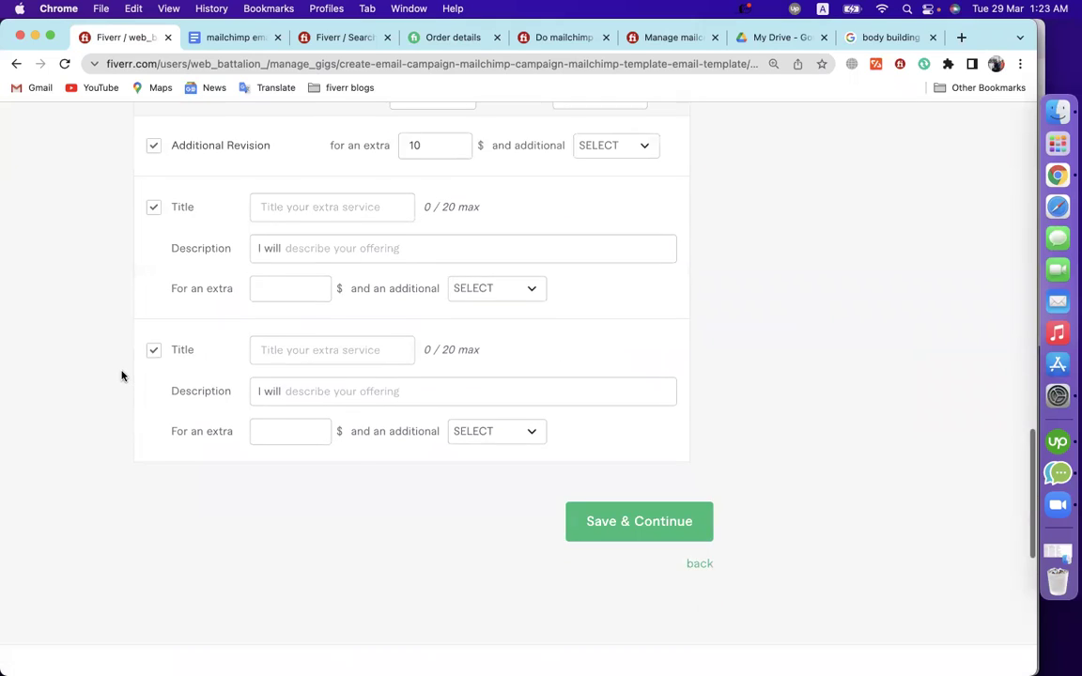
click(321, 262)
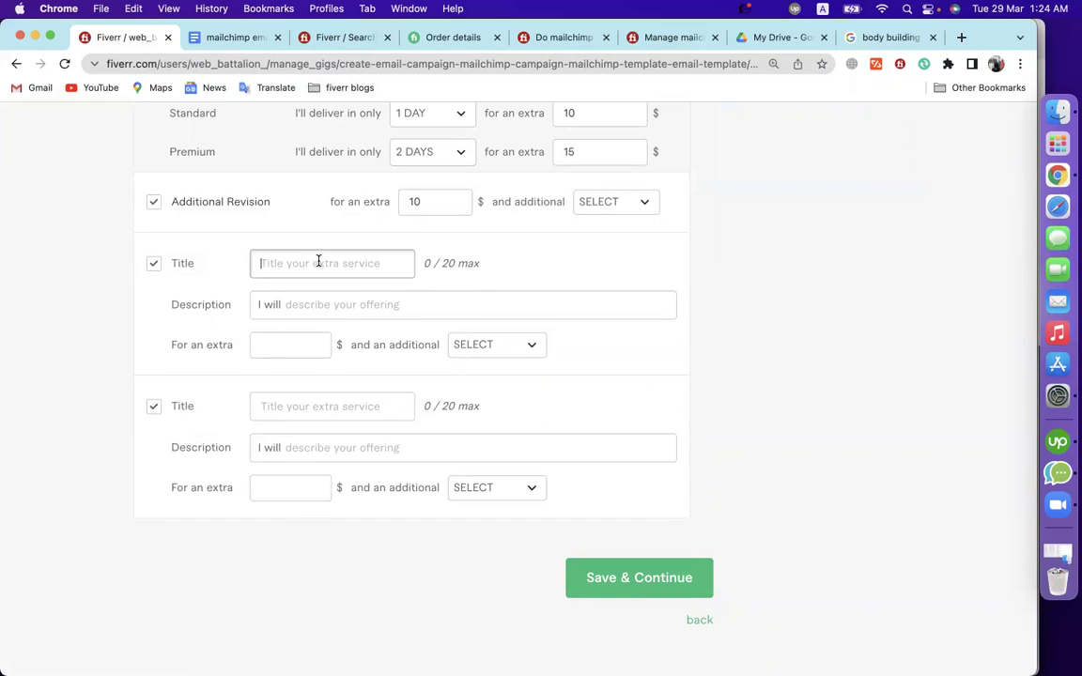
text(Woocommerce auto)
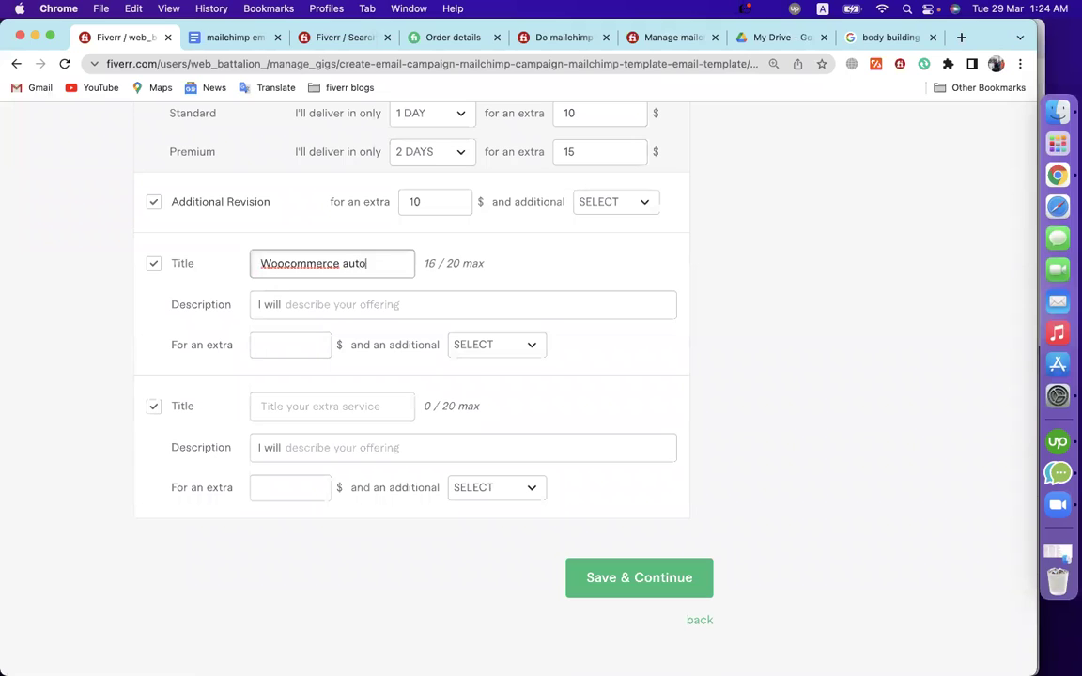
text(mati)
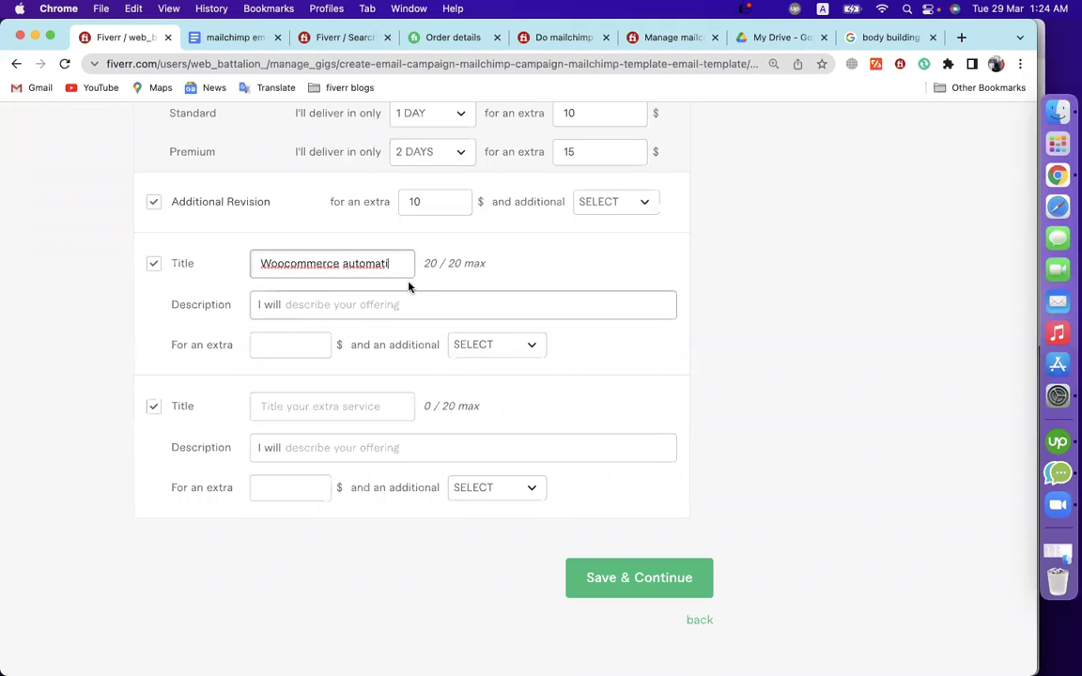
Title the first custom extra "ecommerce automation" and describe it as "do ecommerce automation"
double_click(310, 264)
text(ecommerce)
click(403, 263)
text(on)
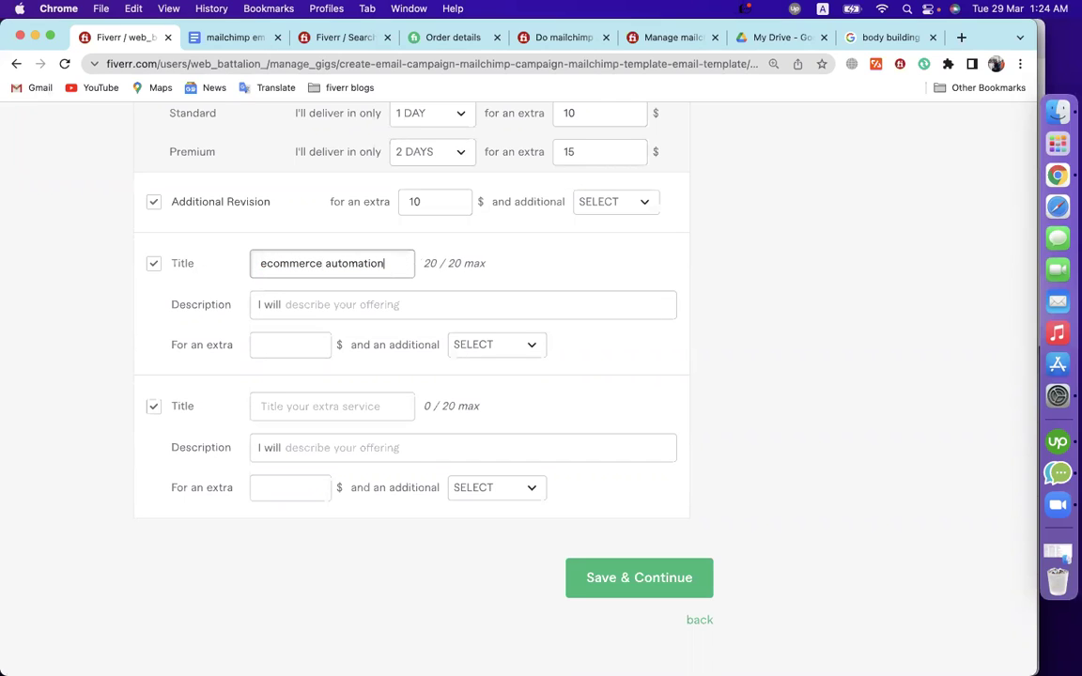
click(398, 299)
text(do e)
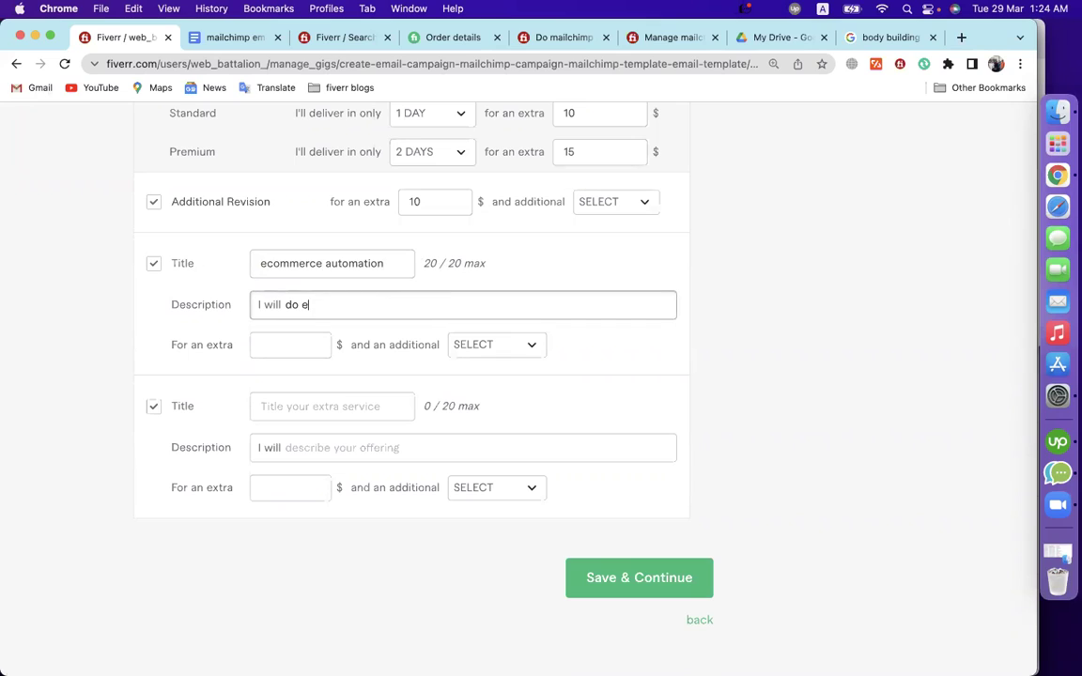
text(commerce automation)
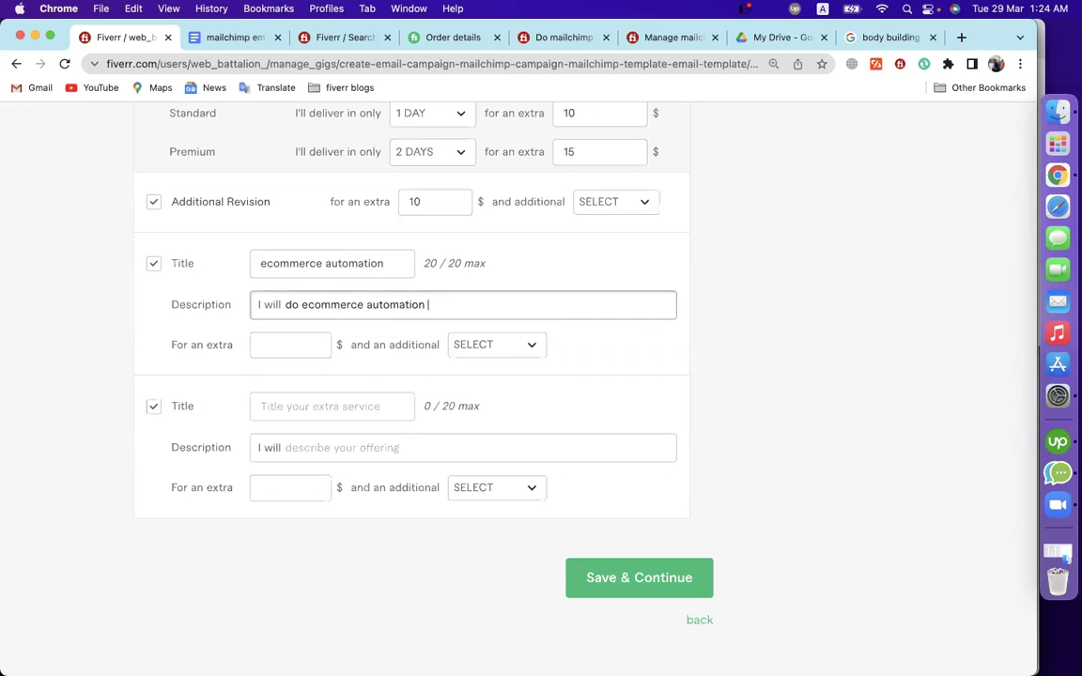
Price the ecommerce automation extra at $15 with NONE as the additional delivery time
click(297, 348)
text(1)
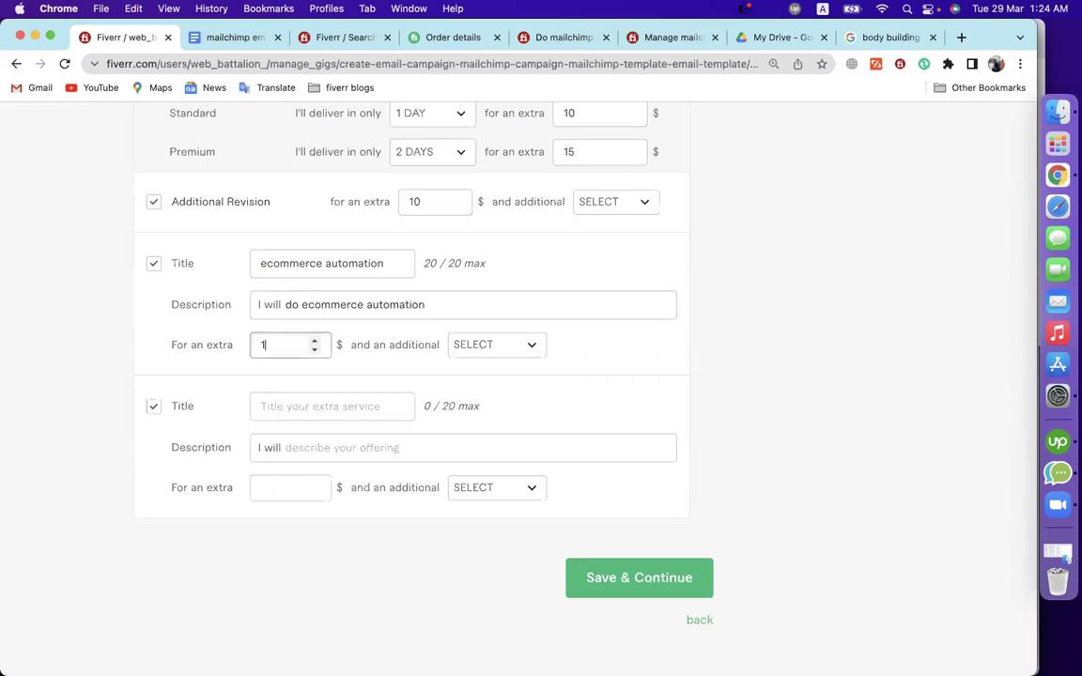
text(5)
click(467, 348)
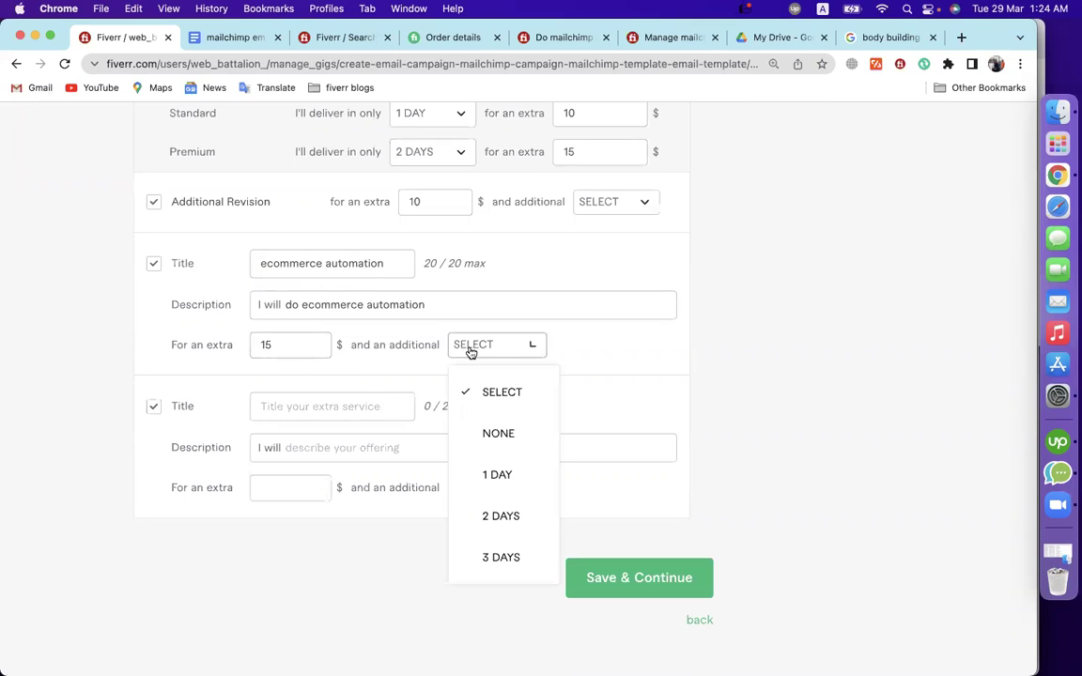
click(485, 431)
Title the second custom extra "custom template"
click(346, 405)
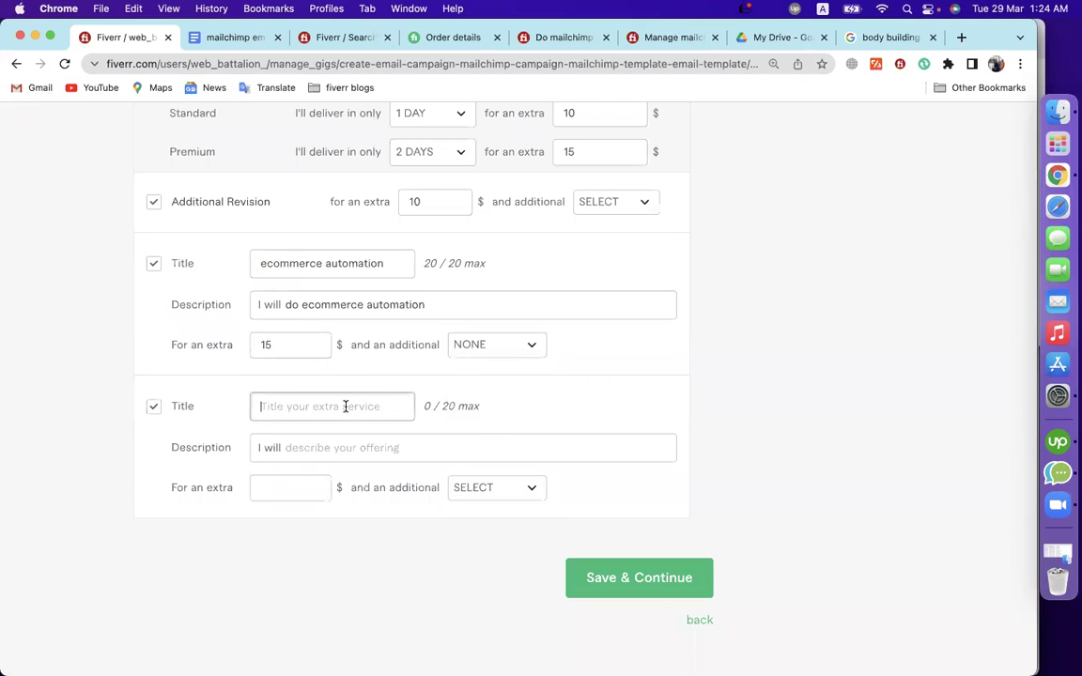
text(custom em)
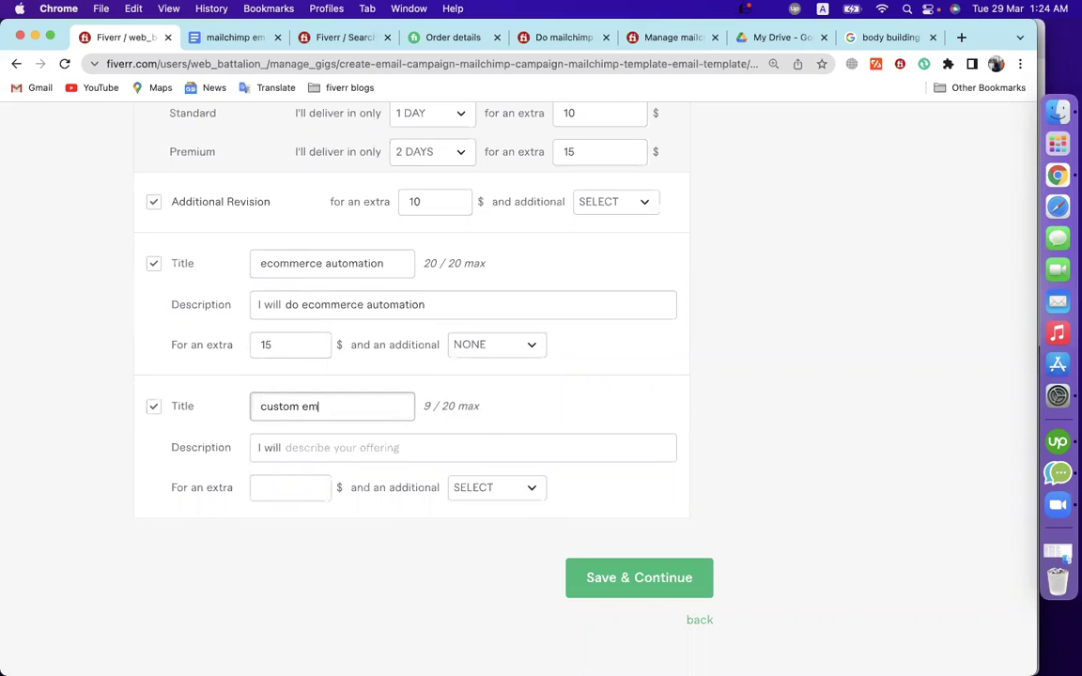
text(ail templat)
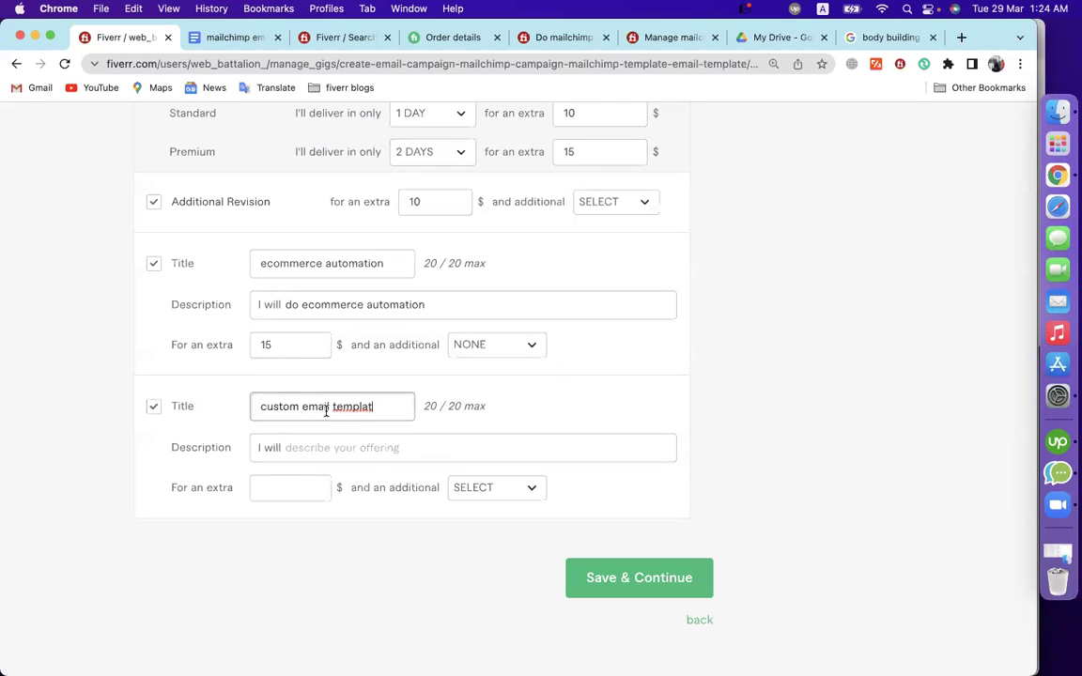
double_click(319, 405)
key(BackSpace)
text(e)
Describe the custom template extra as "design custom email template for your campaign", reusing its copied title
key(super+a)
key(super+c)
click(338, 441)
text(design)
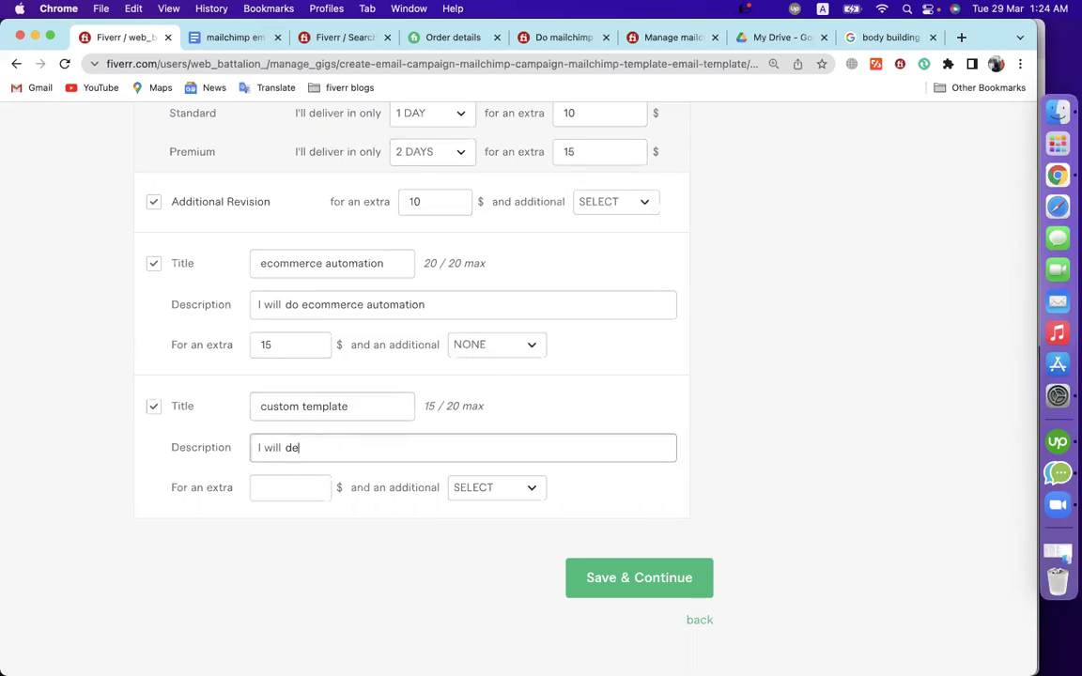
key(super+v)
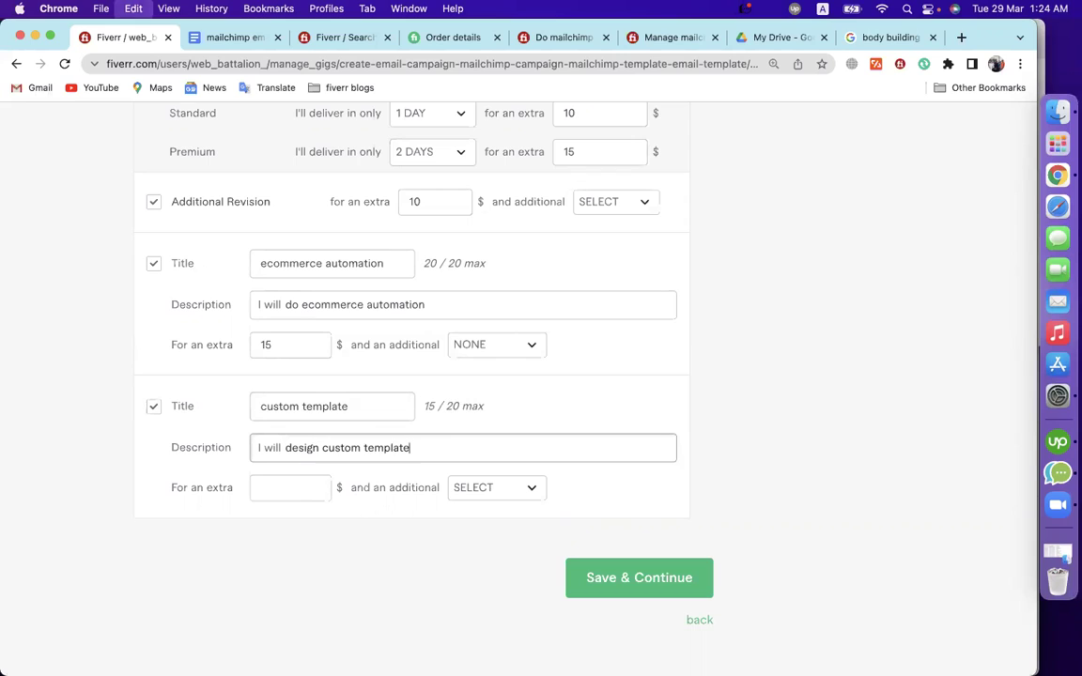
click(364, 450)
text(email template for yo)
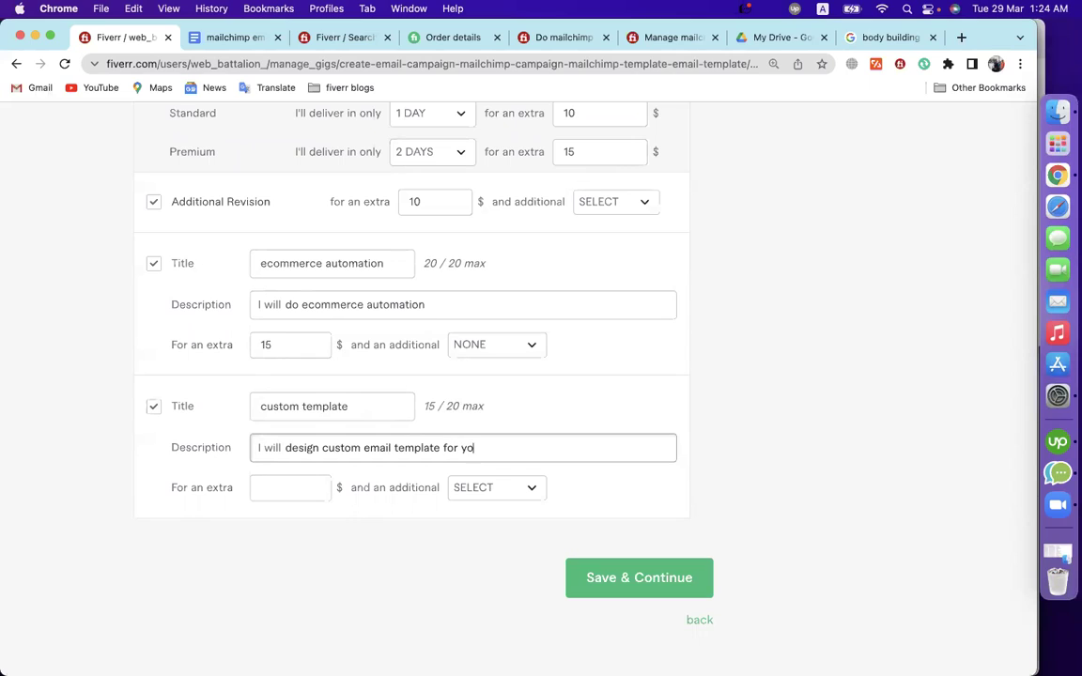
text(ur campaign)
Price the custom template extra at $15 with NONE as the additional delivery time
click(283, 488)
text(15)
click(526, 487)
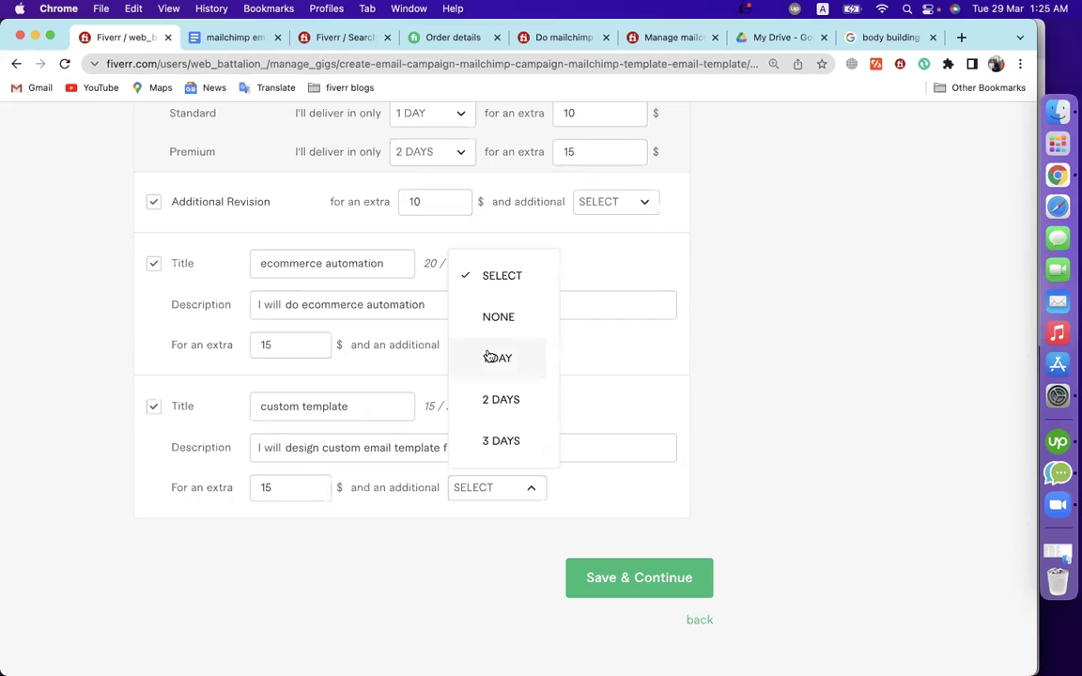
click(496, 317)
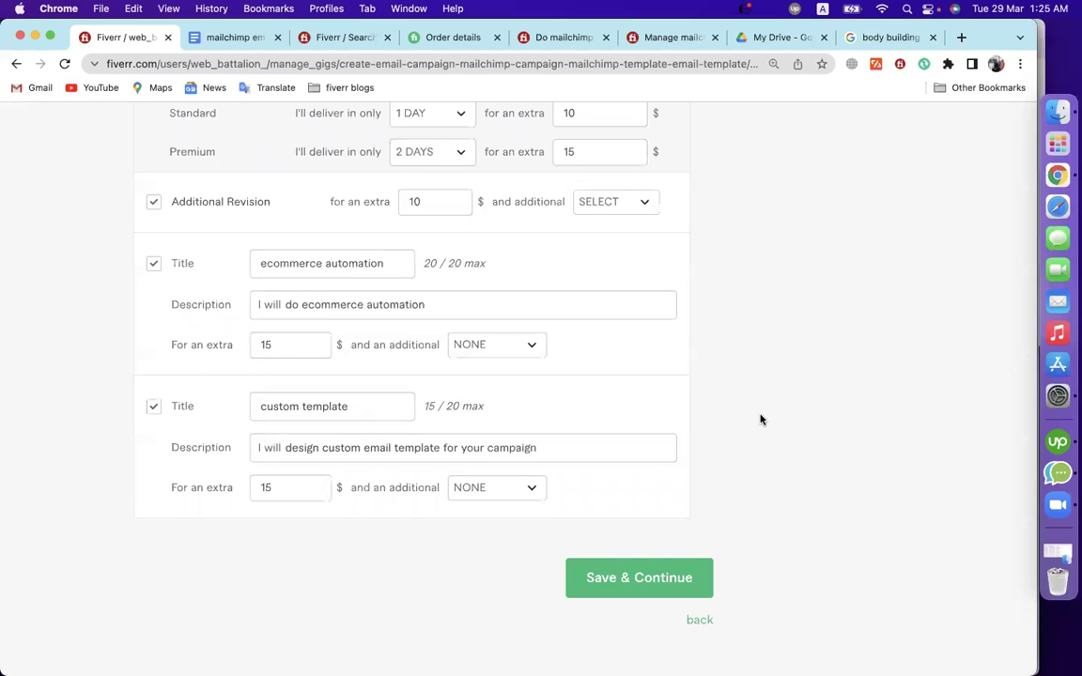
Open the order details of the competitor's Premium mailchimp package to examine which extras it offers
click(653, 36)
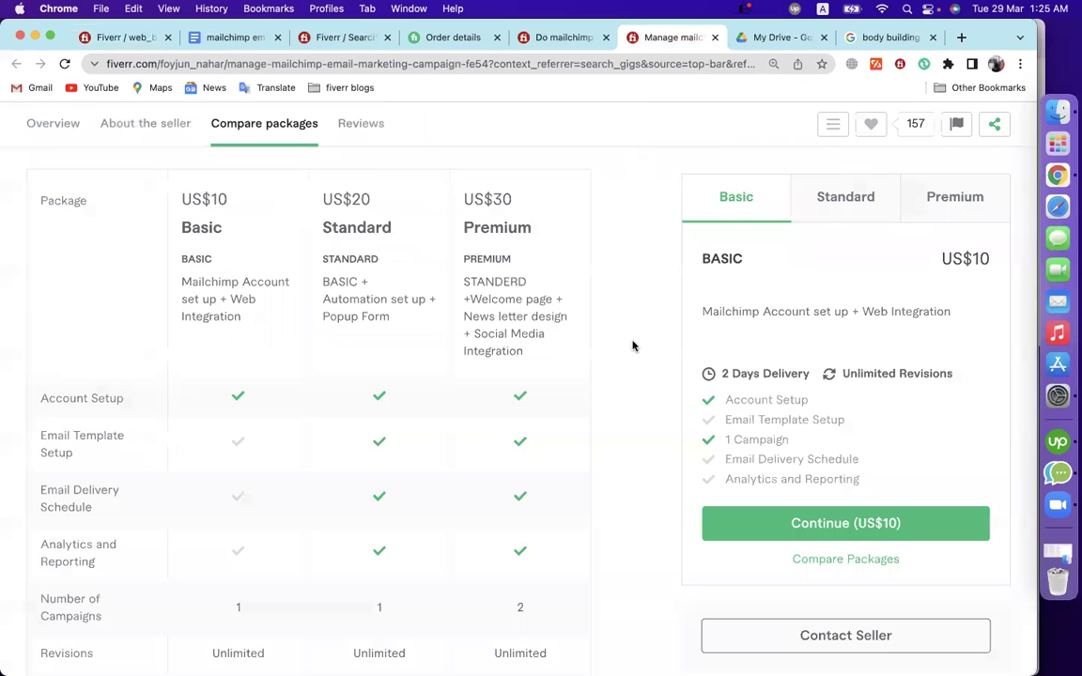
click(974, 196)
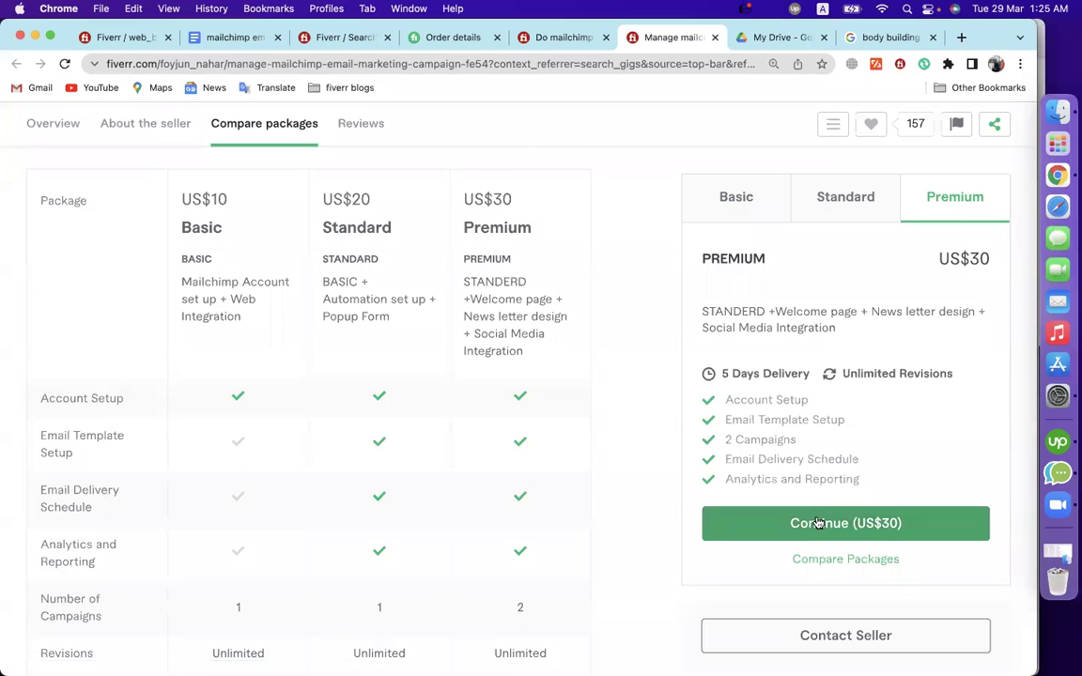
click(818, 523)
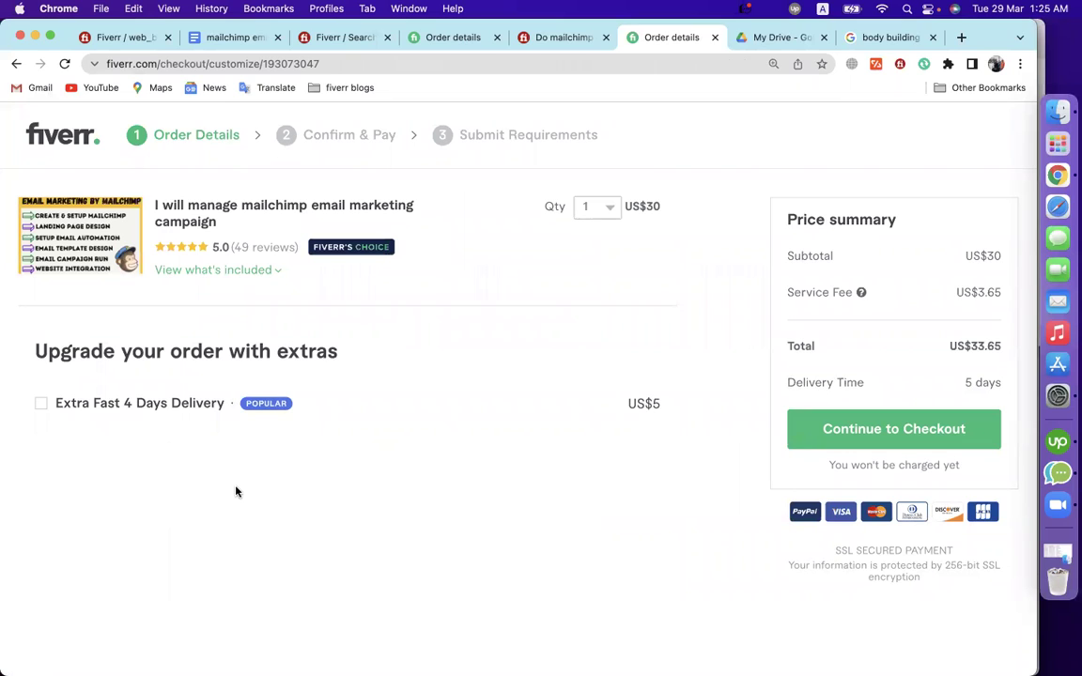
Return to the gig's pricing form and capture a screenshot of the package titles and descriptions
click(122, 37)
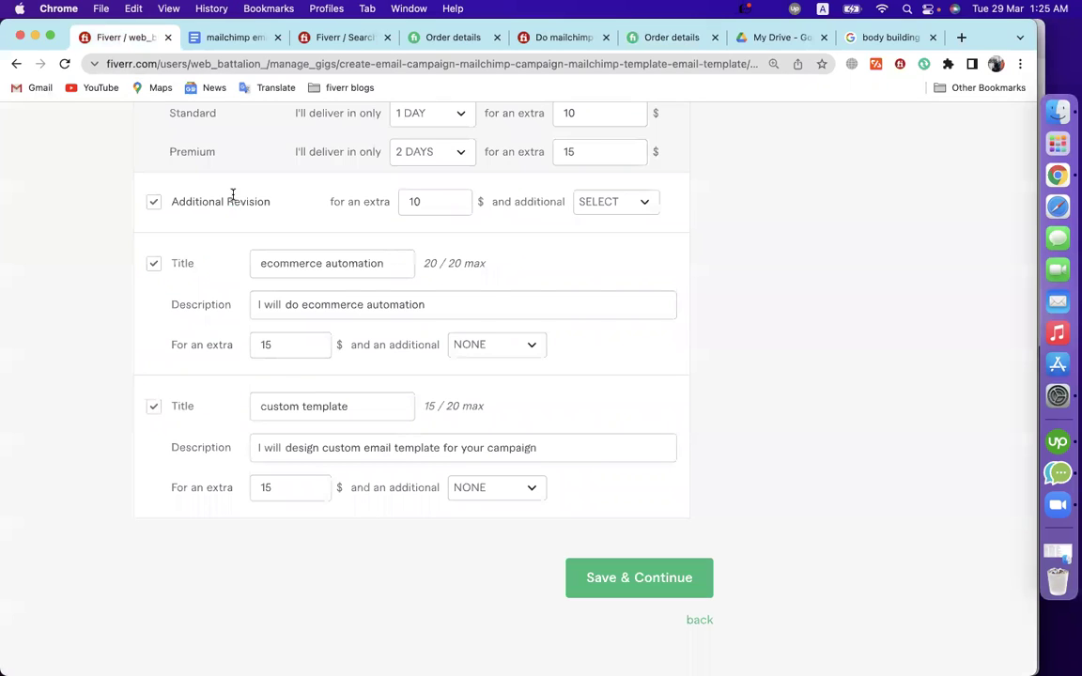
scroll(617, 392, up, 15)
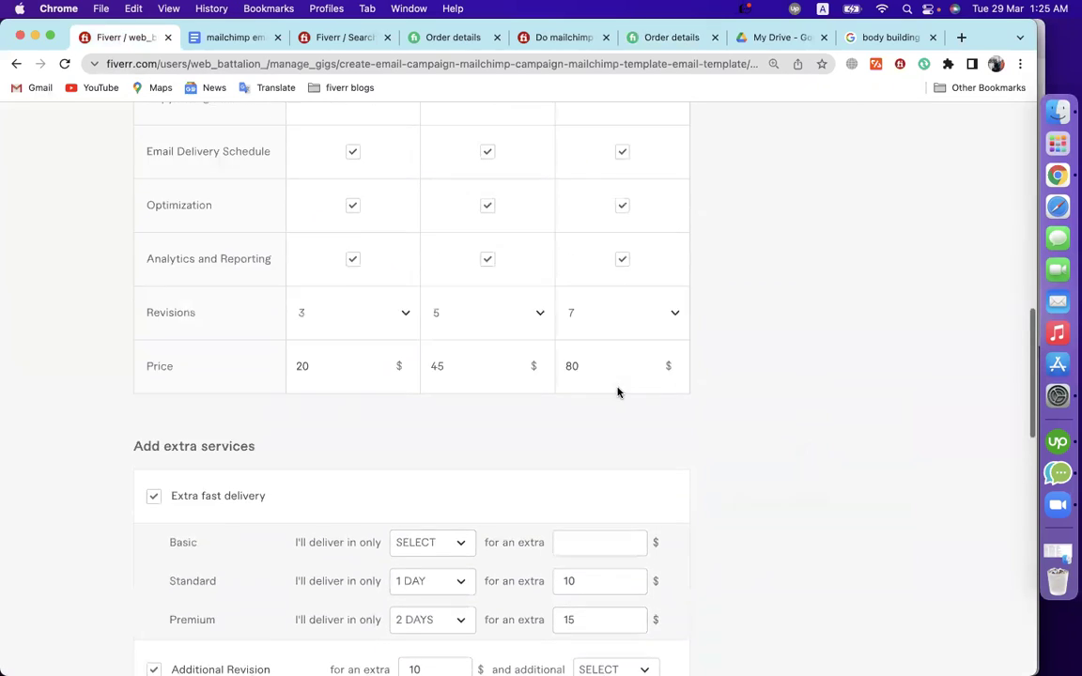
scroll(617, 393, up, 1)
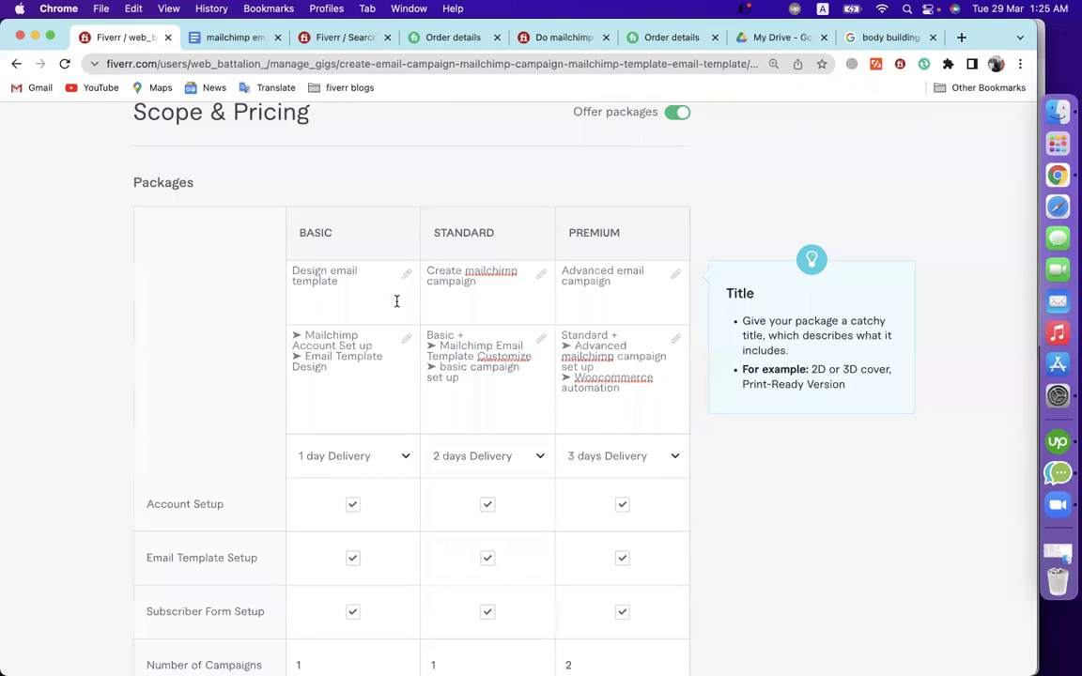
scroll(195, 276, down, 1)
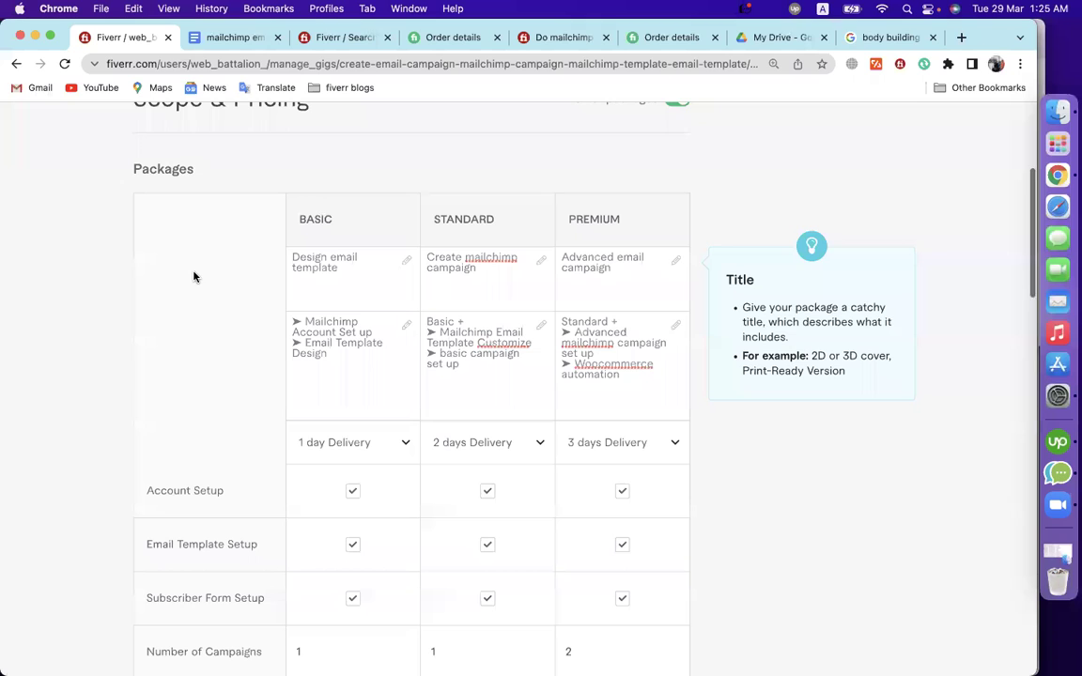
key(super+shift+4)
drag(127, 156, 692, 428)
In the mailchimp email marketing document, insert the 1.25.36 AM packages screenshot from the Desktop below the Lead prices
click(246, 35)
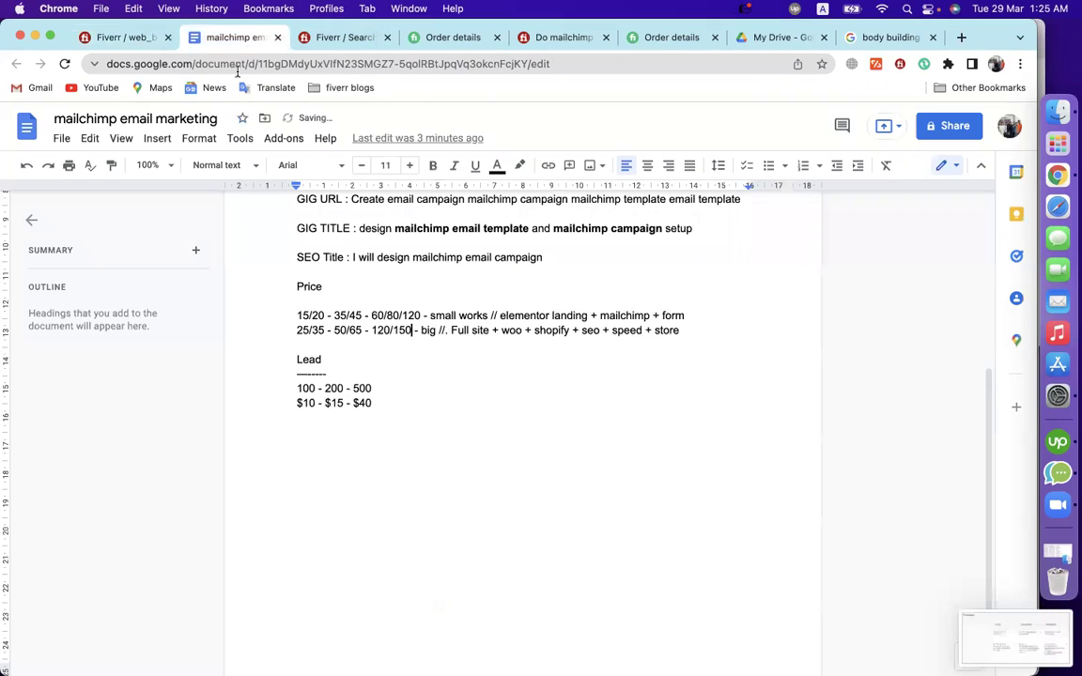
click(299, 472)
click(156, 141)
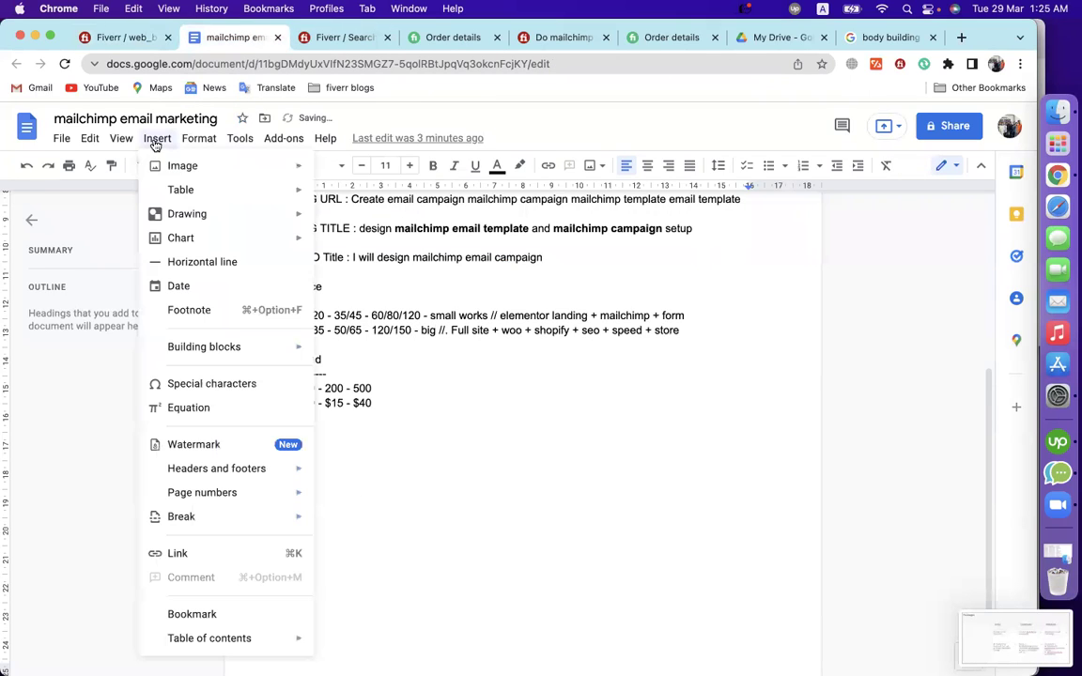
key(Escape)
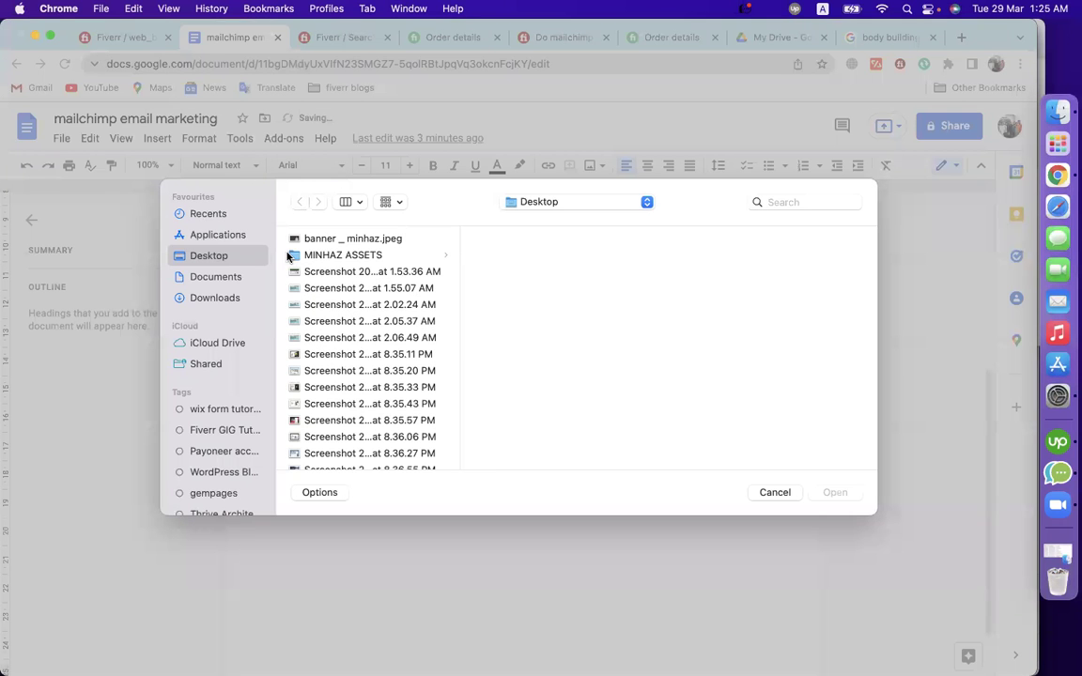
click(310, 320)
scroll(338, 394, down, 10)
click(325, 439)
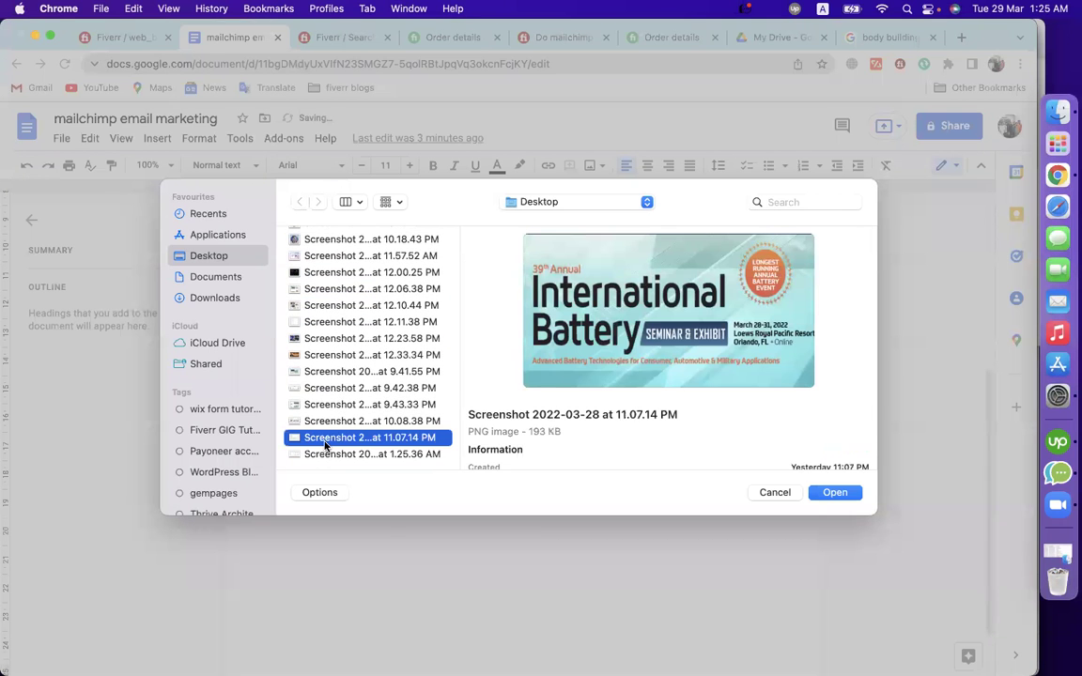
click(322, 451)
double_click(322, 451)
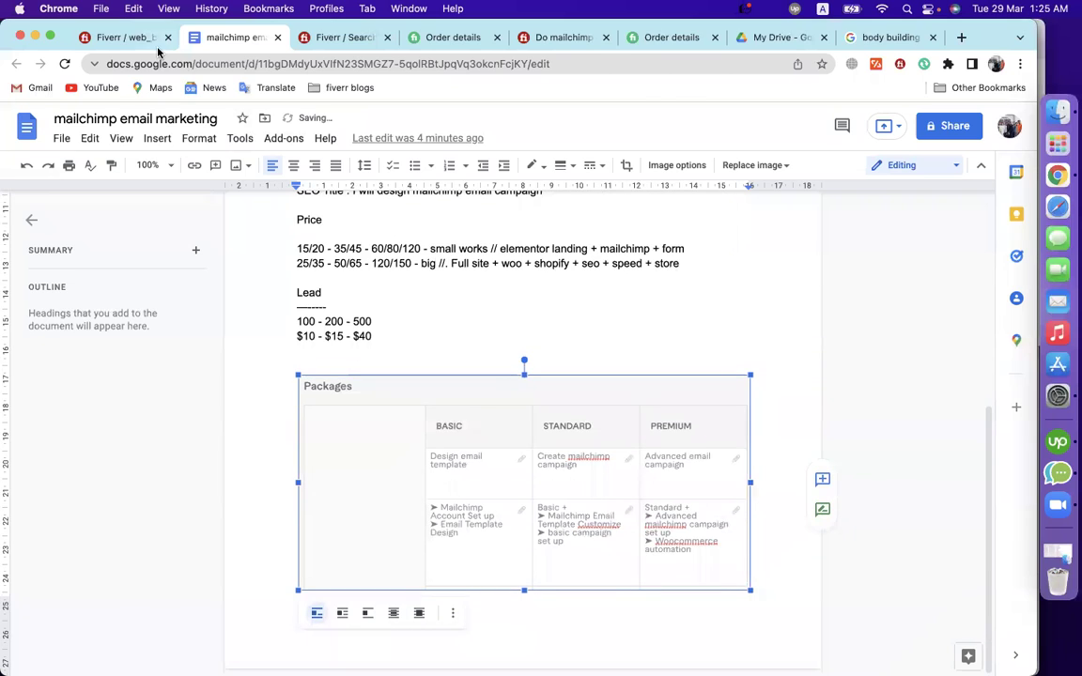
Switch back to the gig form and capture a screenshot of the two custom extra services
click(117, 37)
scroll(121, 454, down, 15)
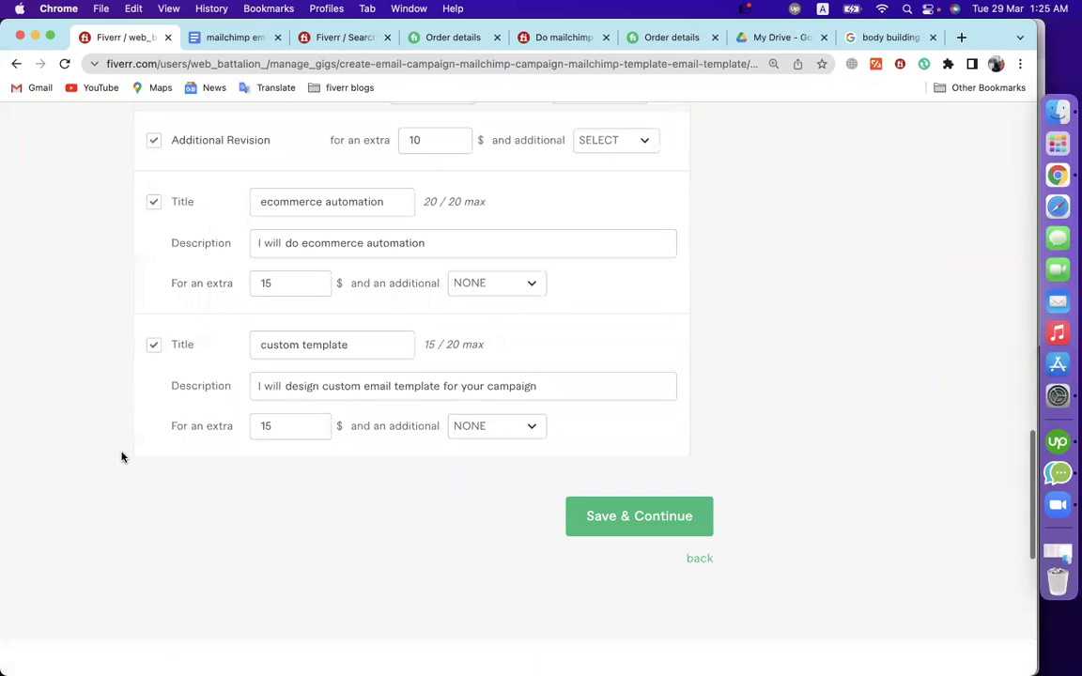
scroll(121, 455, up, 2)
key(super+shift+4)
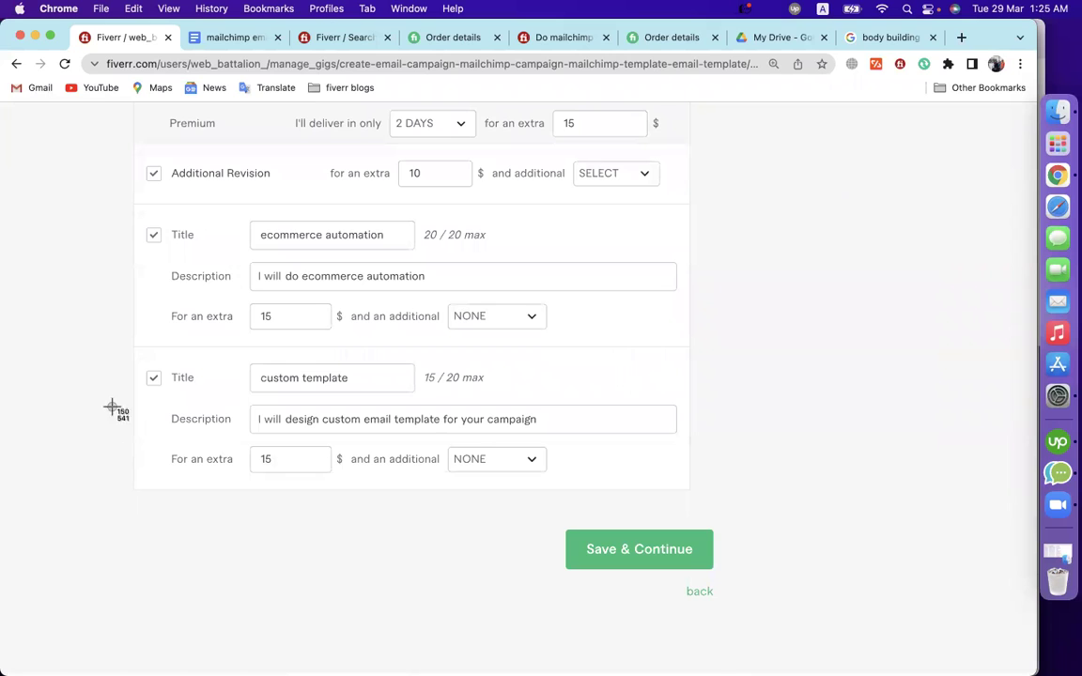
drag(126, 213, 689, 508)
Insert the newest Desktop screenshot, showing the custom extras, below the packages image in the mailchimp email marketing document
click(230, 38)
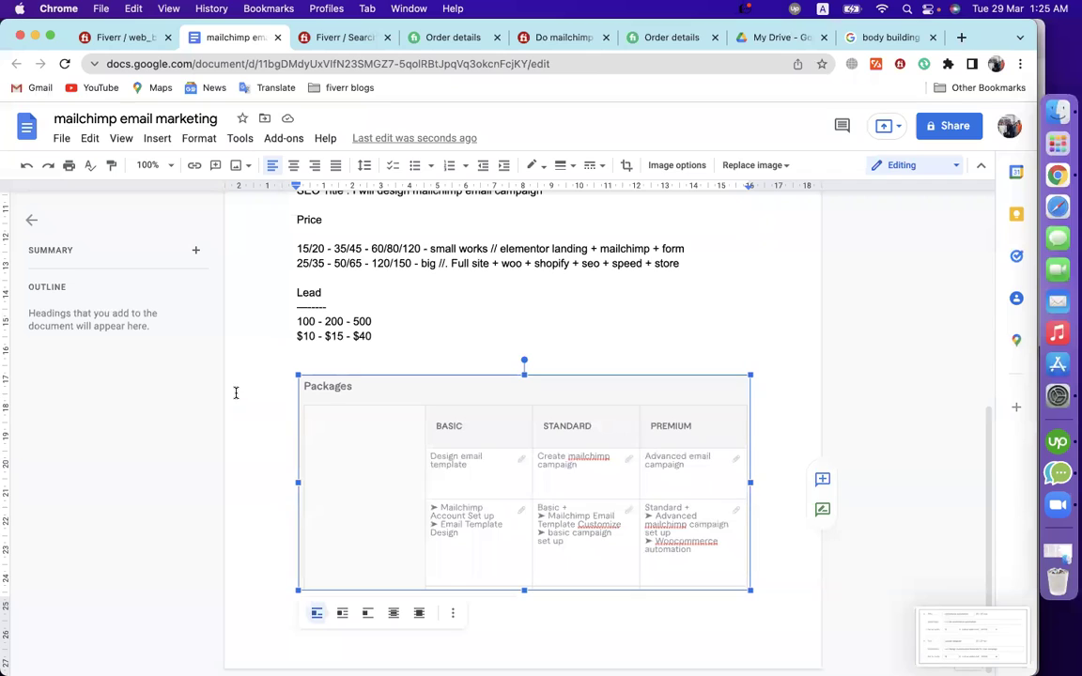
click(756, 577)
scroll(296, 638, down, 3)
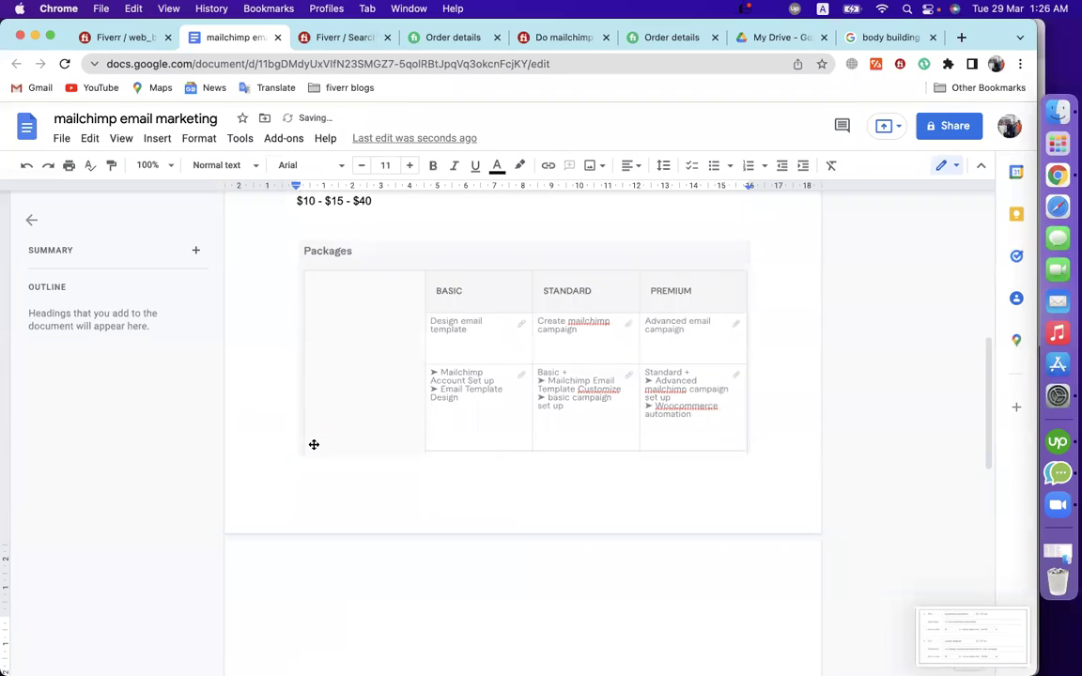
scroll(313, 441, down, 5)
click(157, 138)
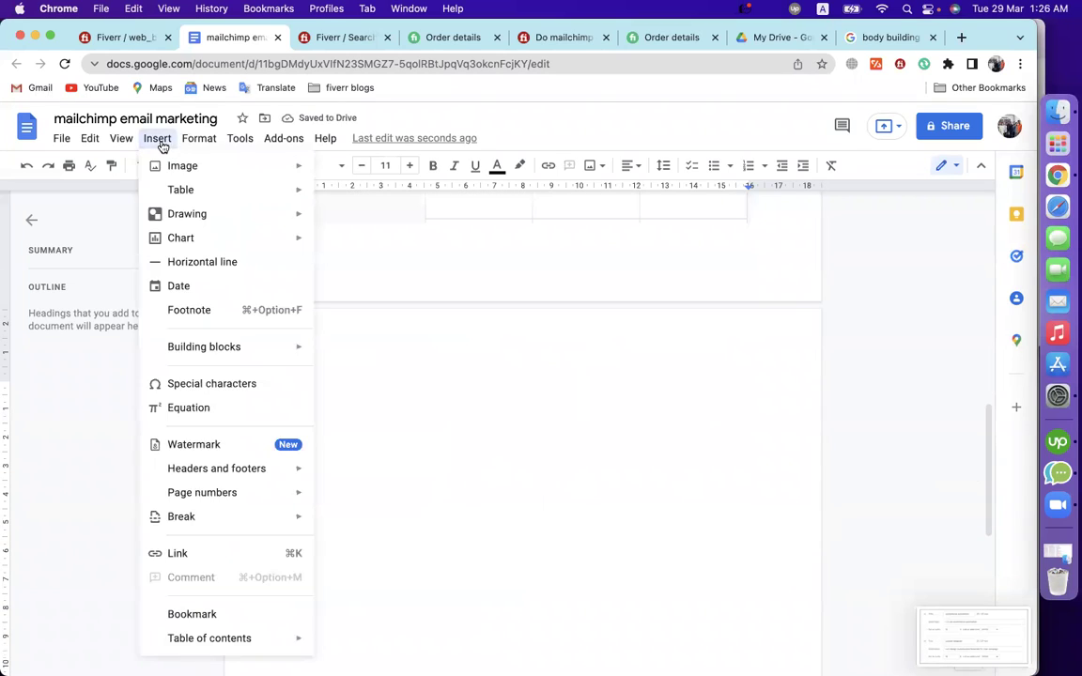
mouse_move(186, 166)
click(329, 170)
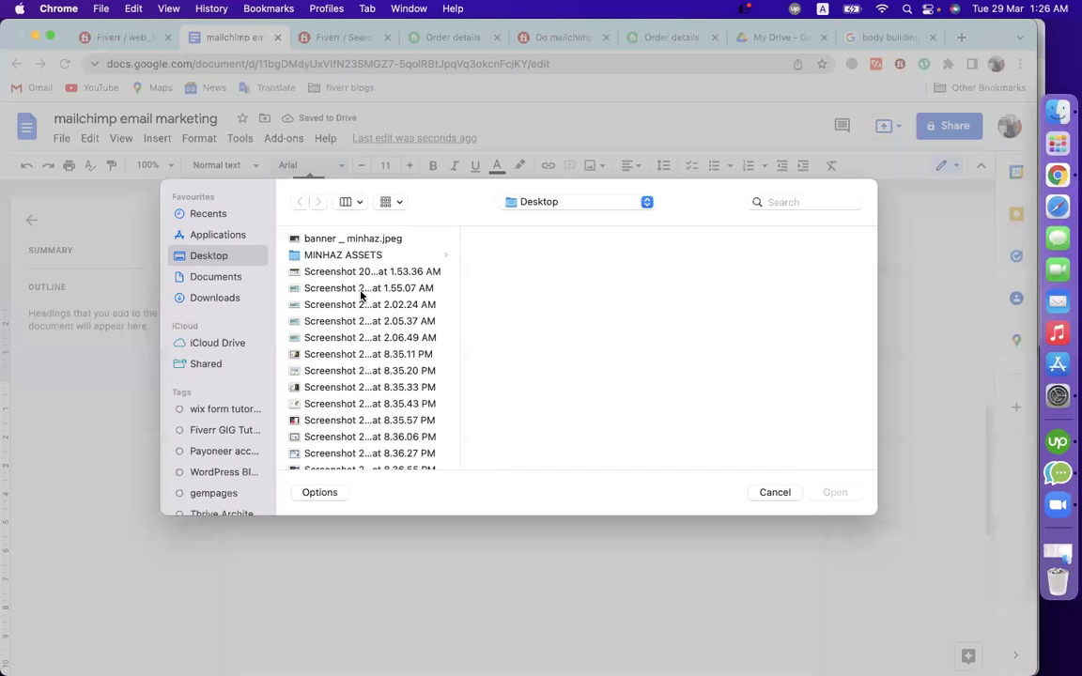
click(360, 320)
scroll(362, 317, down, 2)
click(363, 316)
scroll(347, 376, down, 3)
click(333, 405)
key(Down)
key(Down)
key(Down)
key(Return)
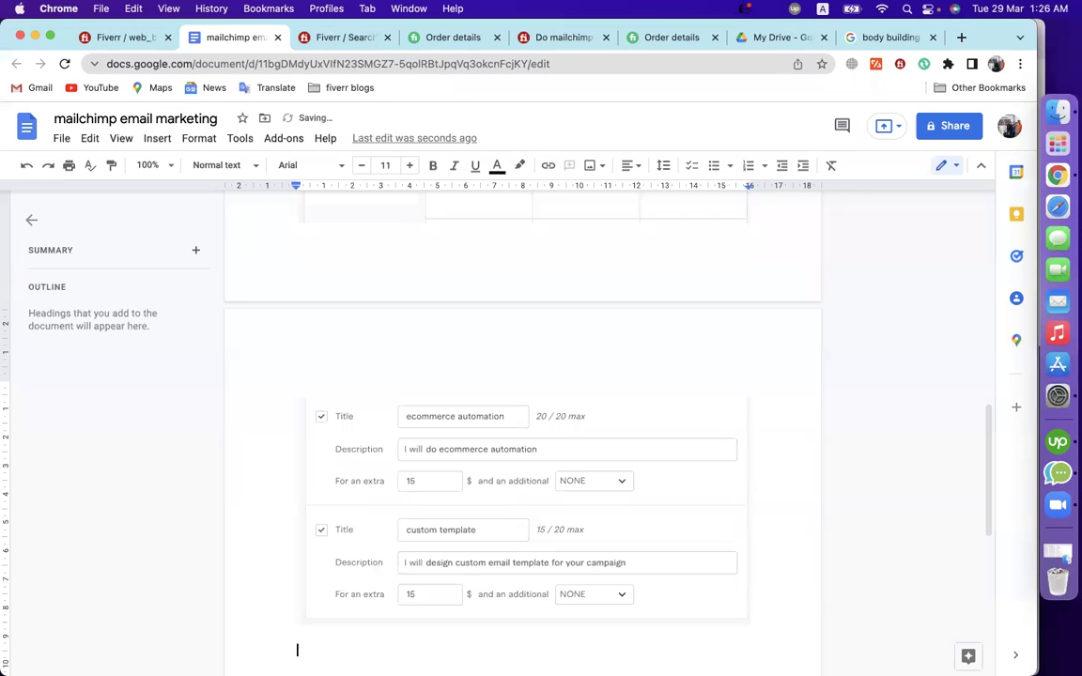
scroll(392, 393, down, 3)
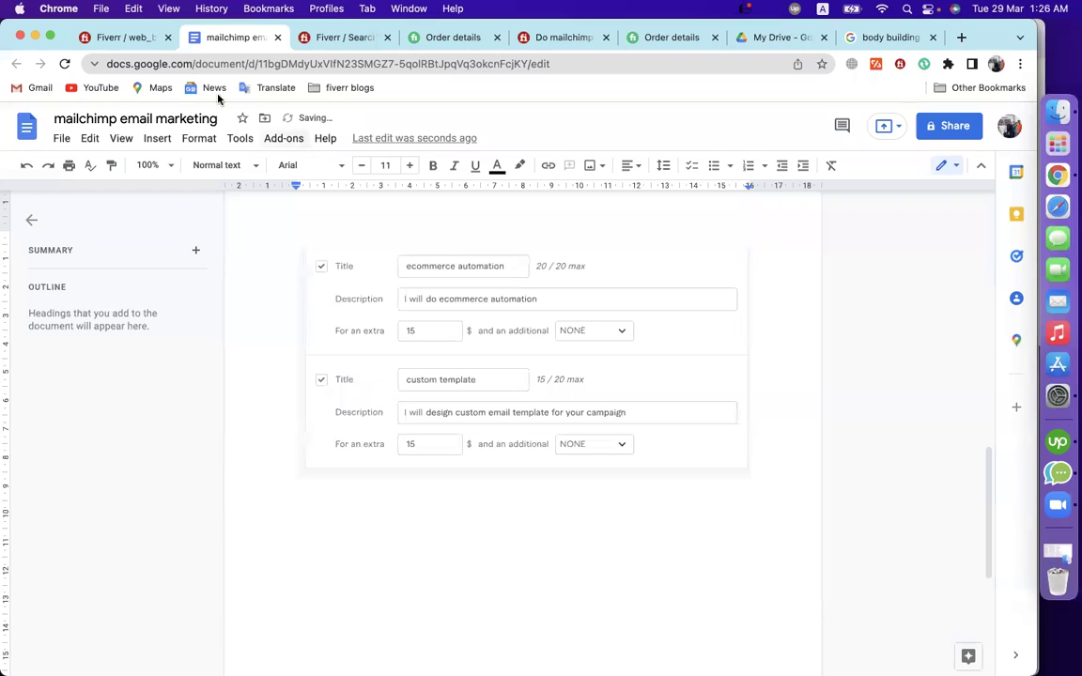
Return to the gig form, save the scope and pricing section, and continue
click(122, 37)
click(619, 550)
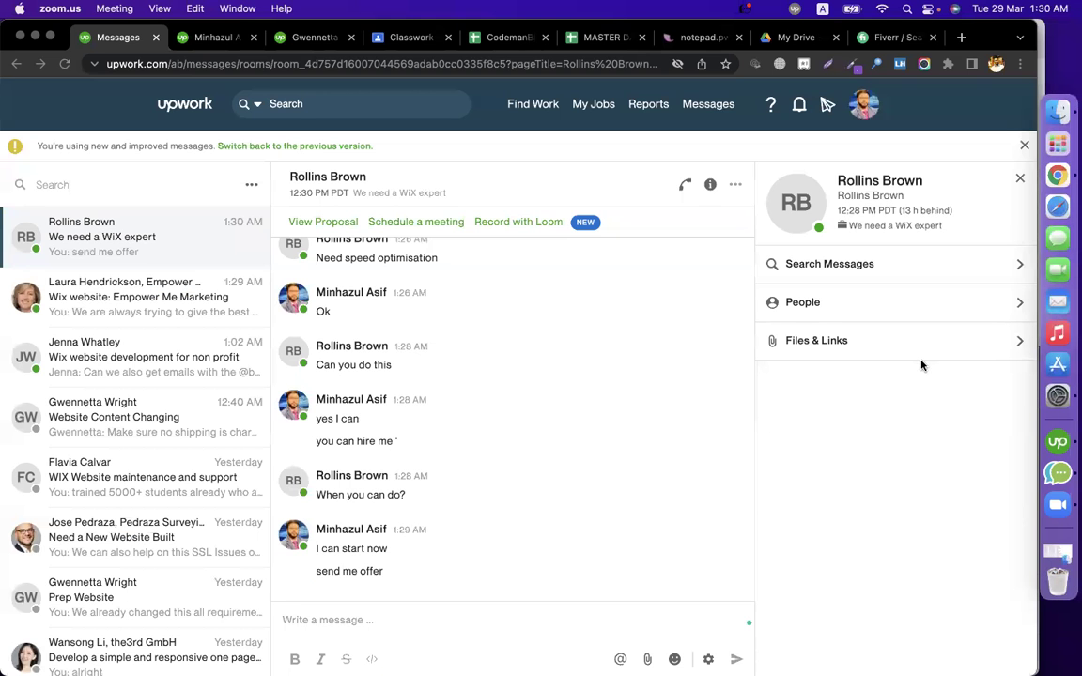
Switch to the webbattalion (Team WB) browser profile and place the cursor in the Fiverr gig's empty description field
click(995, 64)
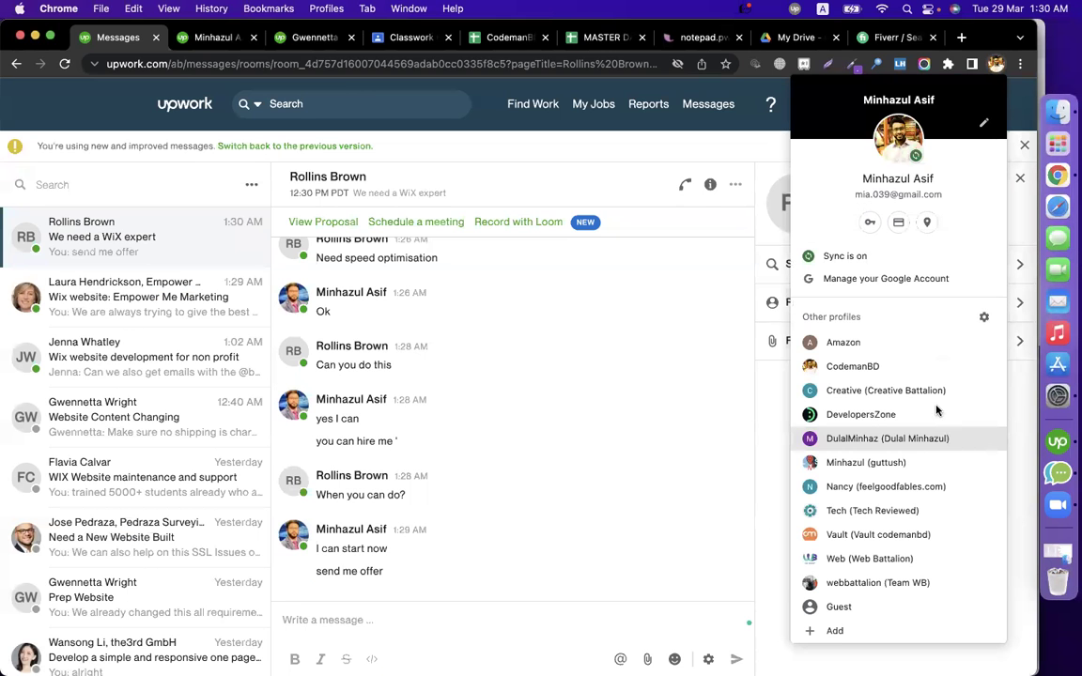
click(911, 582)
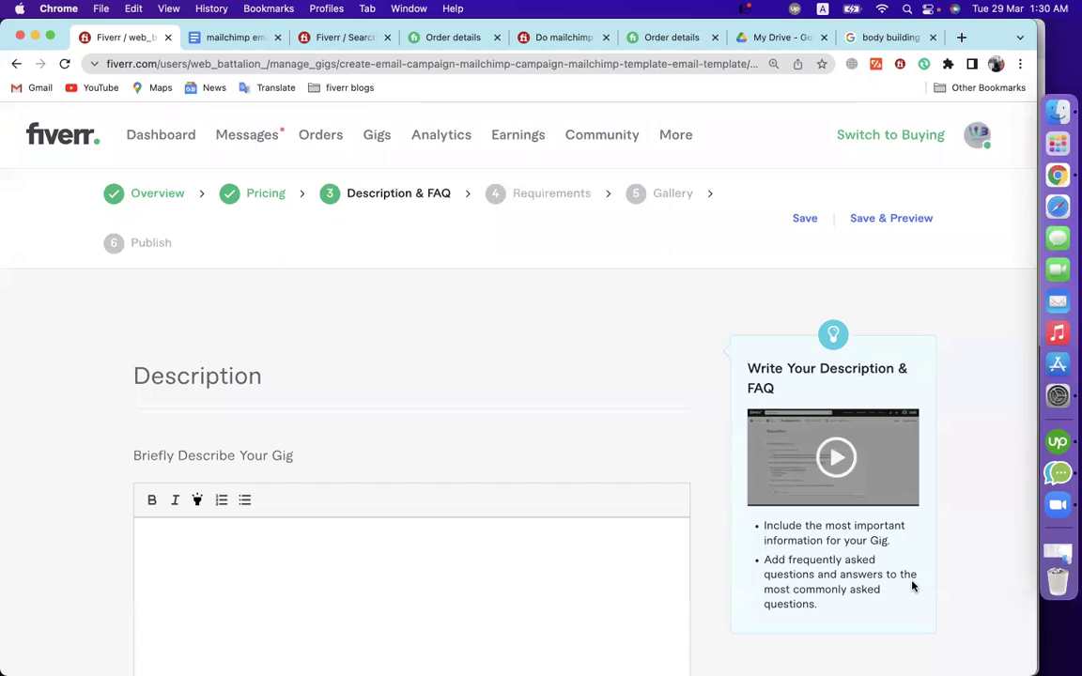
click(667, 652)
scroll(447, 405, down, 4)
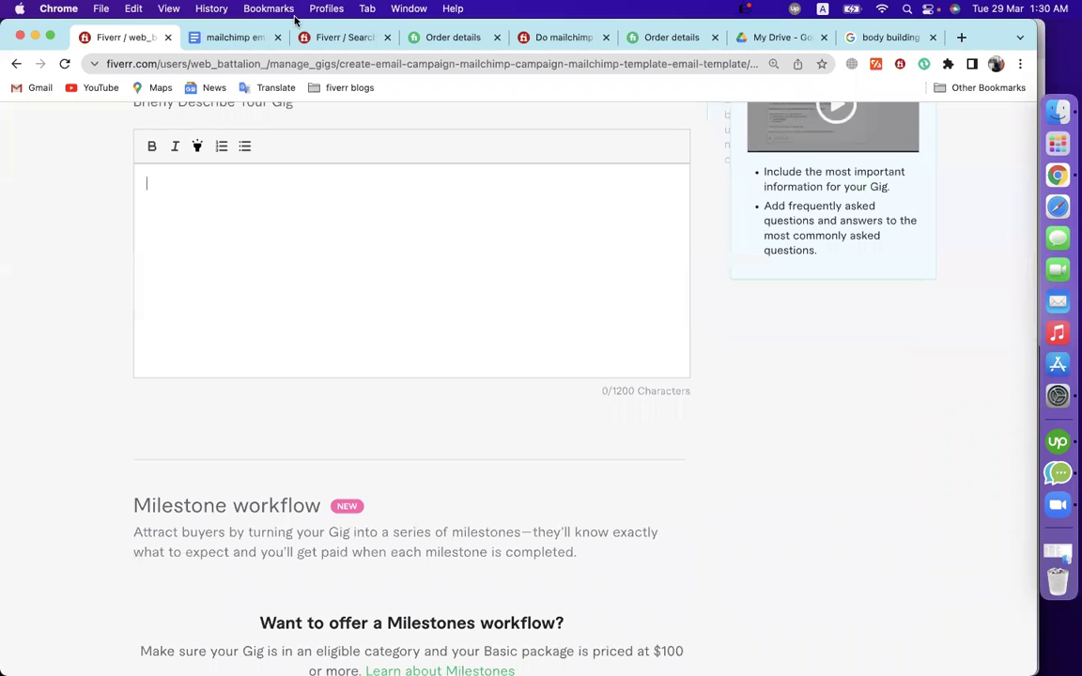
Examine the introduction and service list in the description of the competing Mailchimp design template and ecommerce automation gig
click(541, 38)
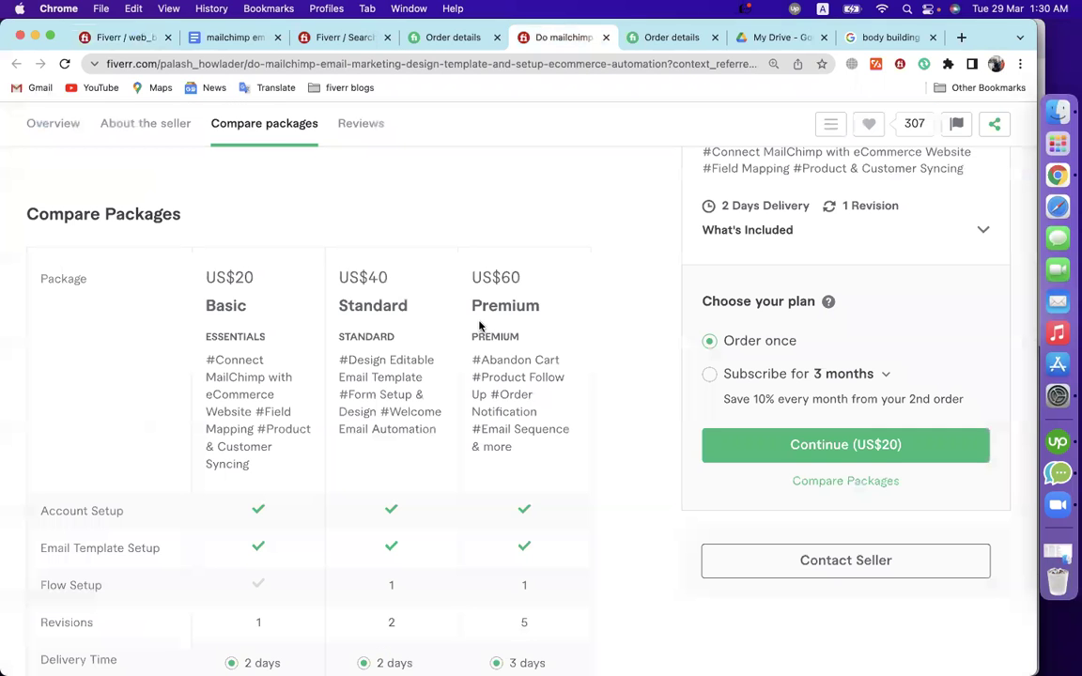
scroll(479, 325, up, 10)
scroll(479, 326, up, 10)
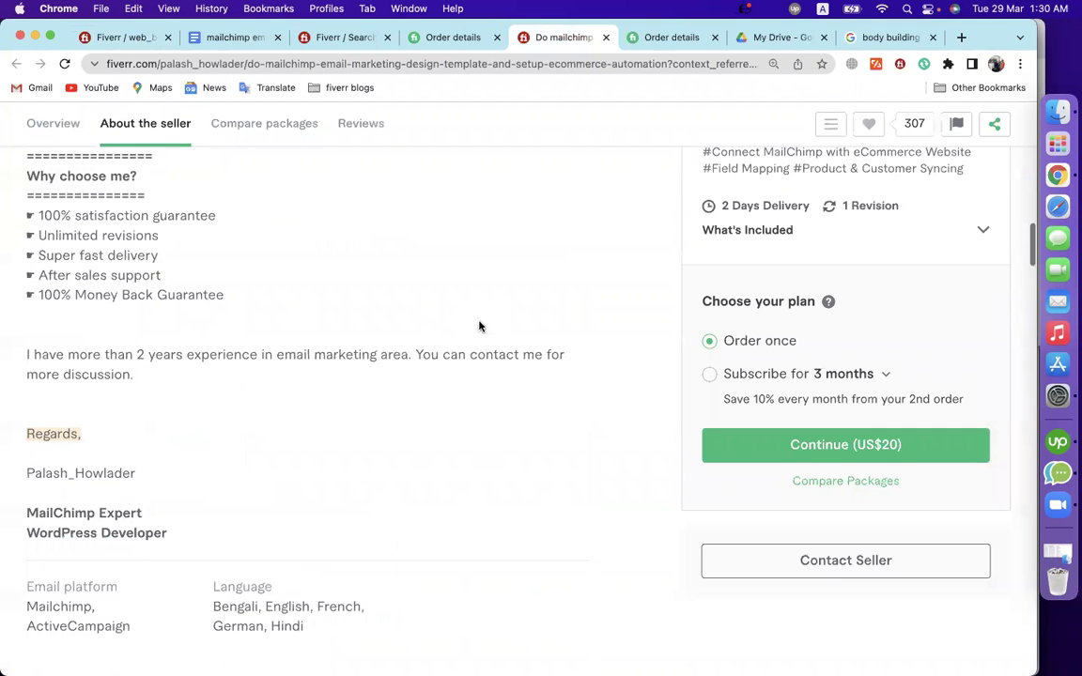
scroll(478, 326, up, 5)
scroll(367, 420, down, 3)
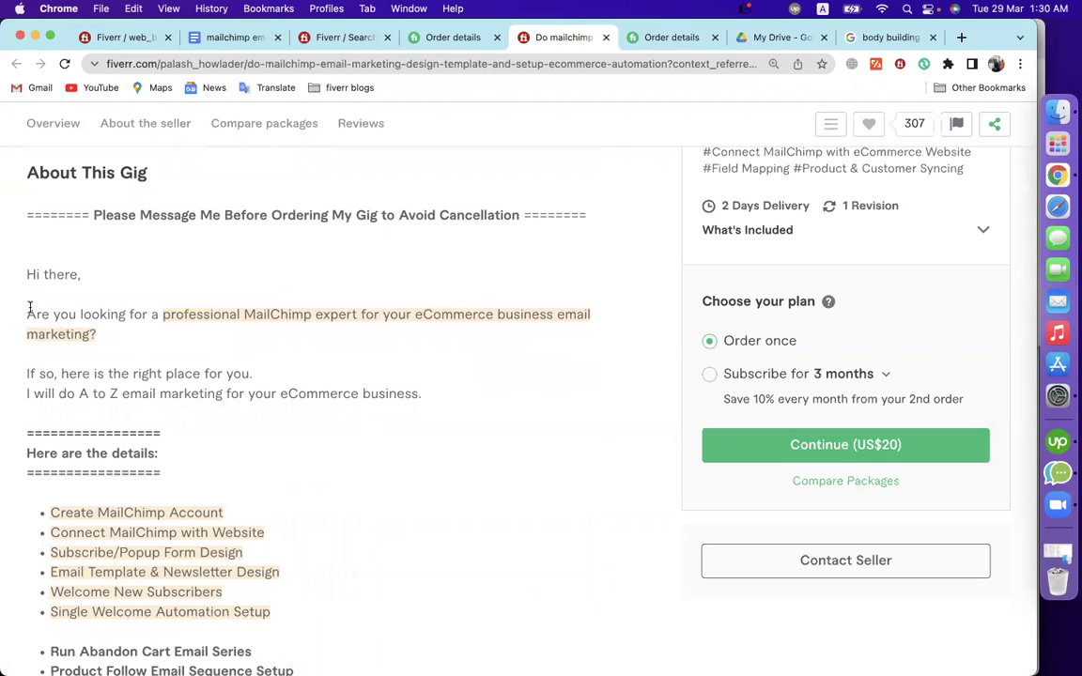
drag(27, 314, 344, 342)
click(267, 357)
scroll(94, 399, down, 3)
drag(51, 400, 255, 500)
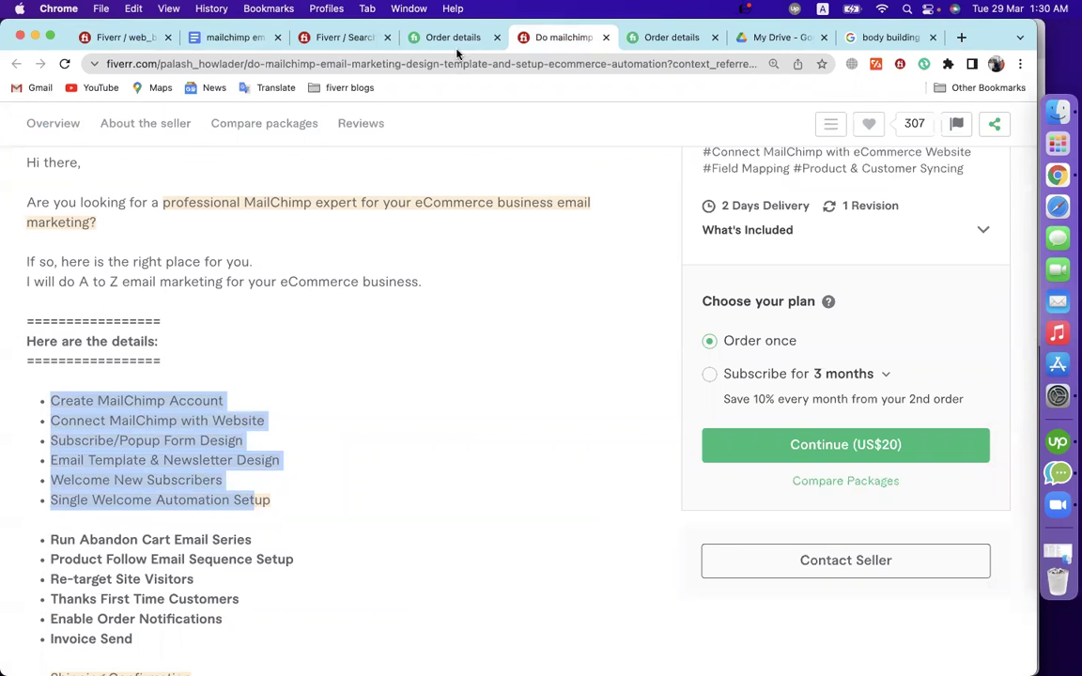
Compare the About This Gig texts of the Mailchimp campaign management gig and the Mailchimp newsletter campaign gig
click(648, 37)
click(16, 63)
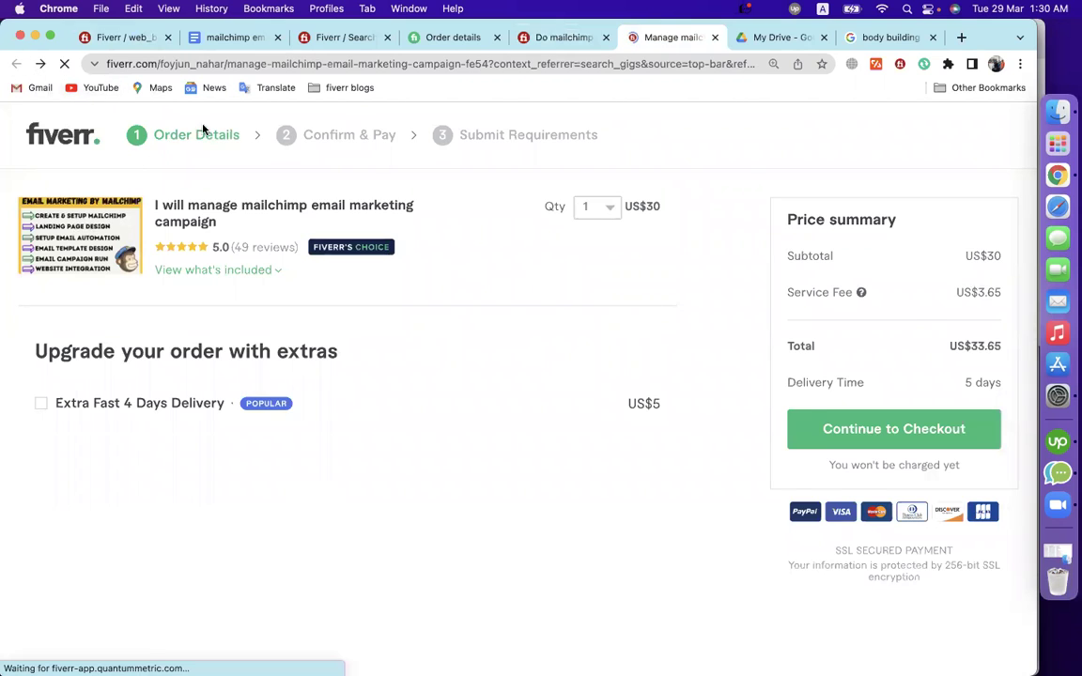
scroll(596, 375, up, 5)
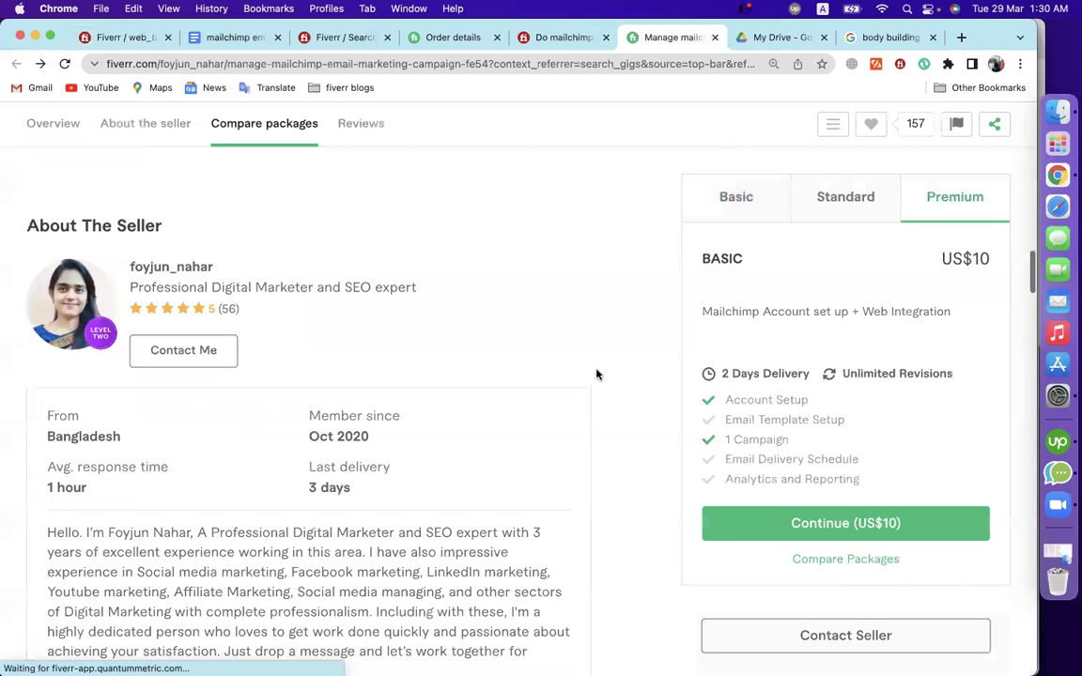
drag(38, 372, 450, 373)
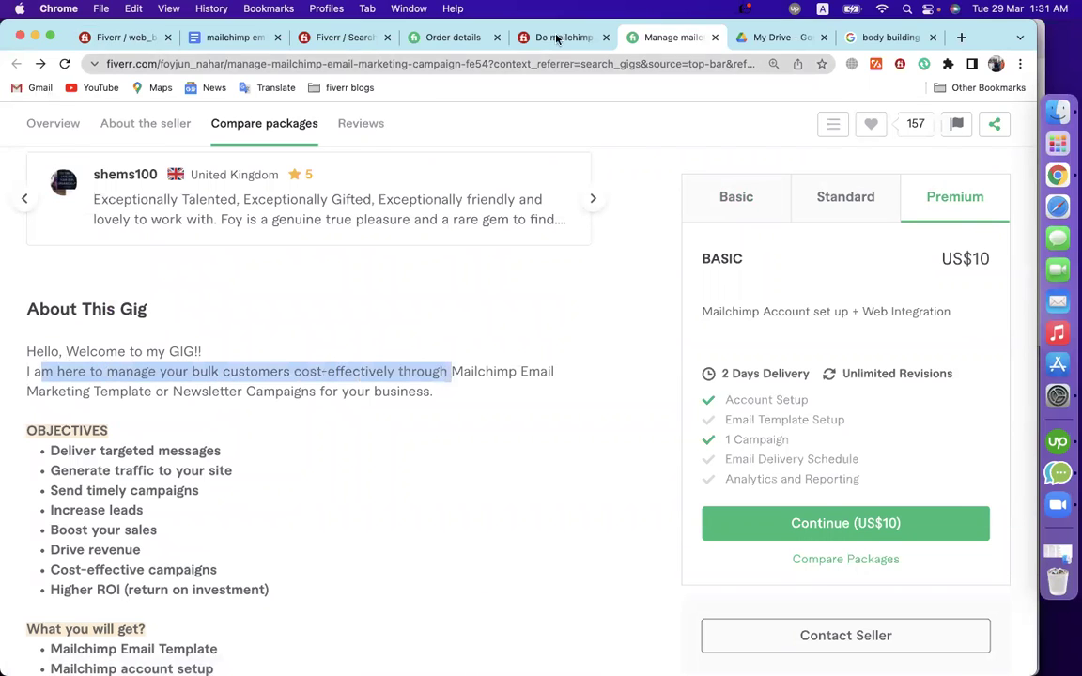
click(442, 37)
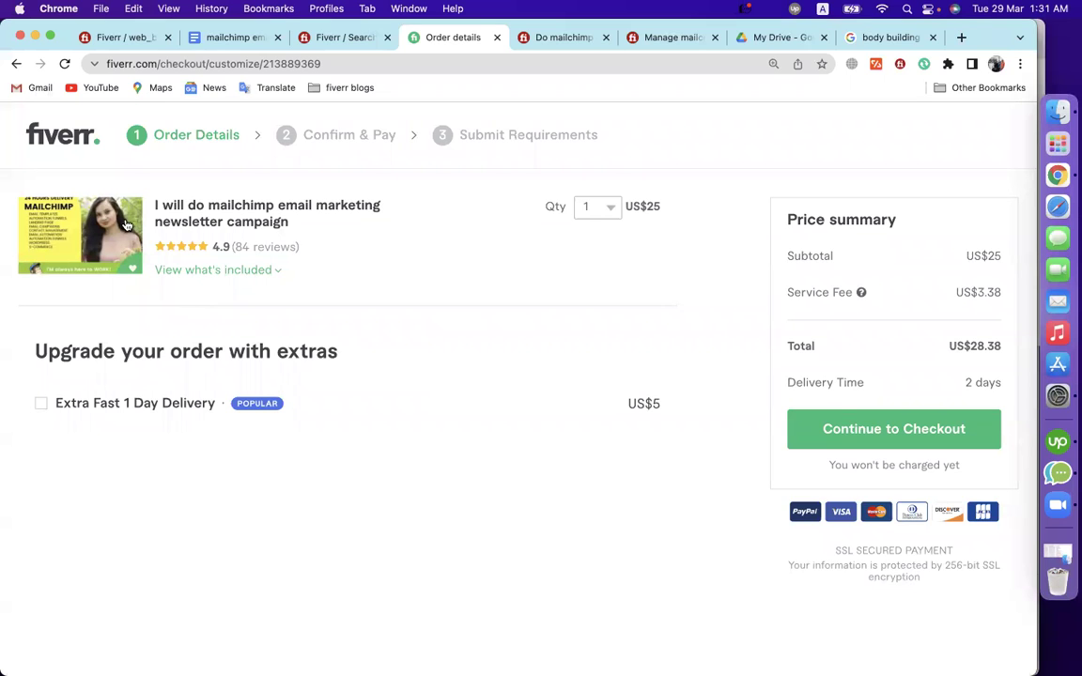
click(13, 62)
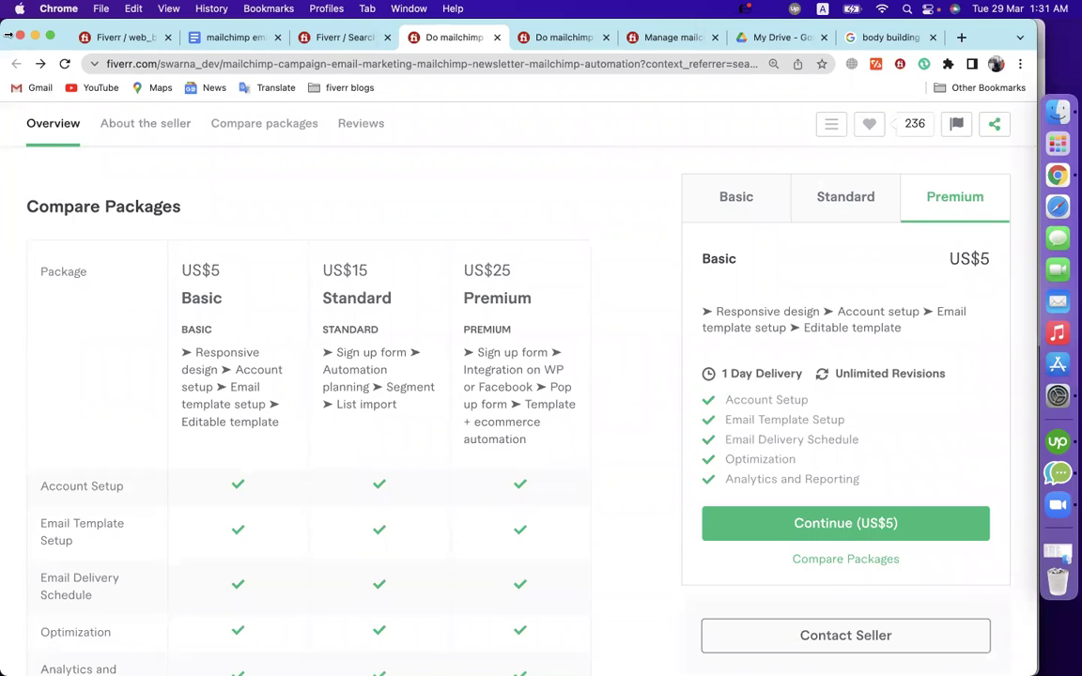
scroll(379, 289, down, 10)
scroll(380, 289, up, 10)
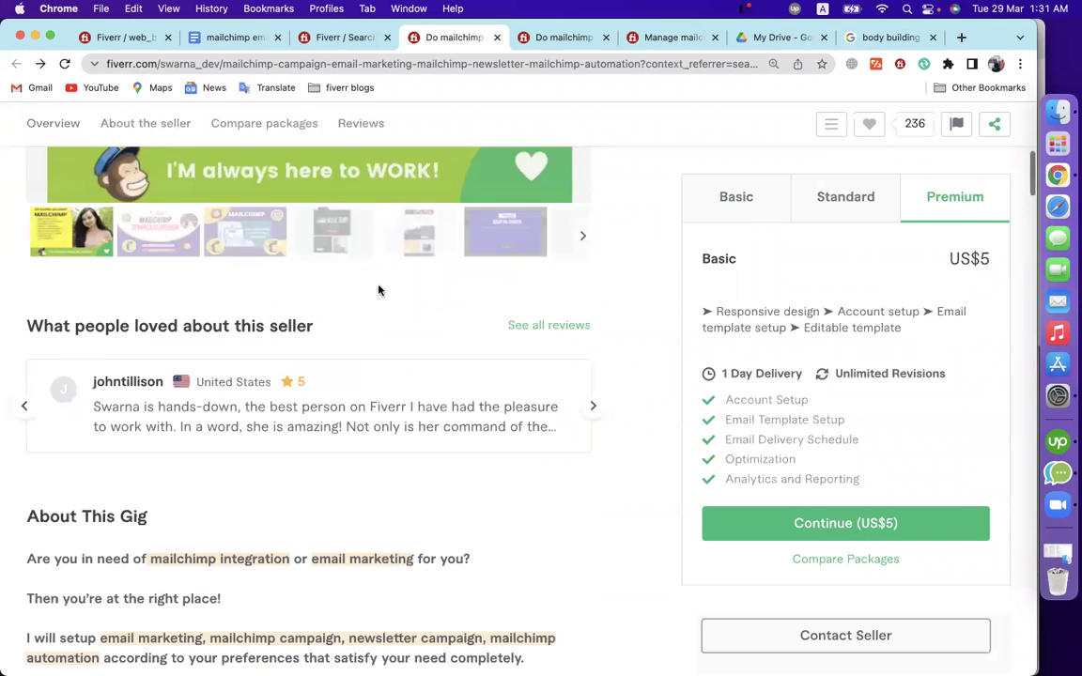
scroll(187, 321, down, 3)
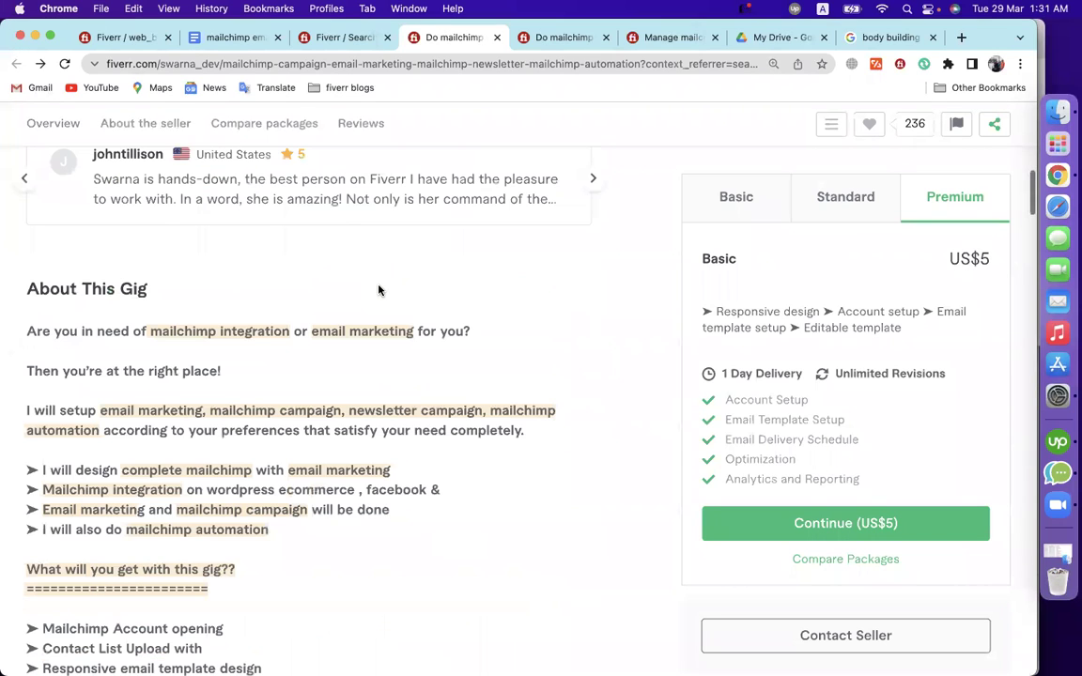
double_click(189, 326)
click(302, 323)
Return to the gig form and begin the description with "I am a mailchimp expert and I will design"
key(super+1)
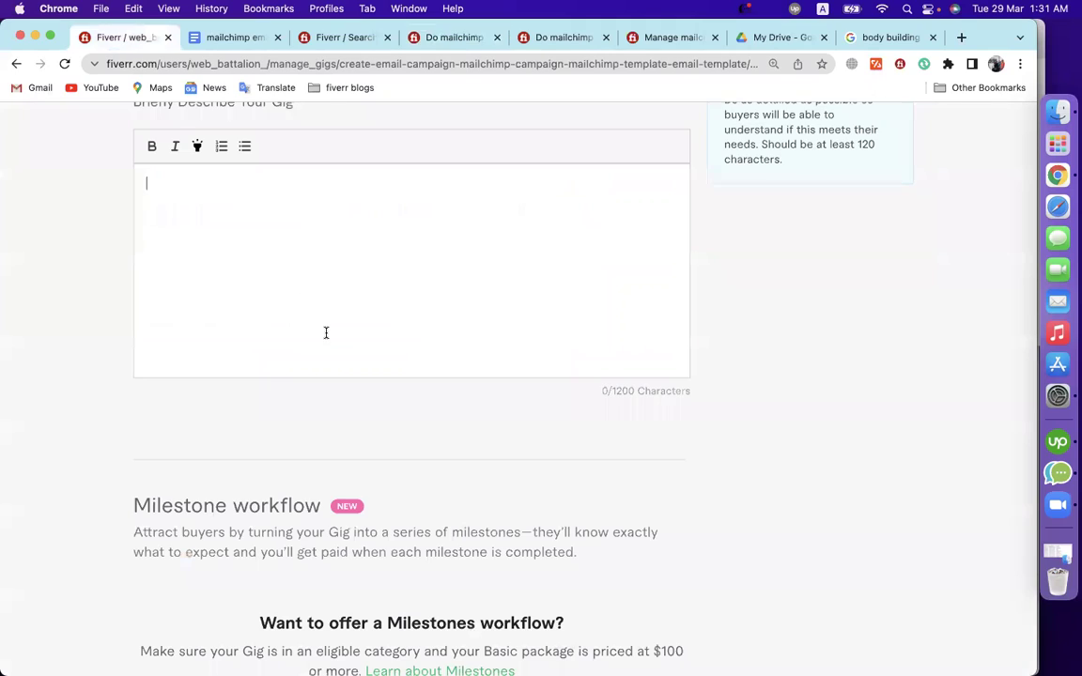
text(I am a mail)
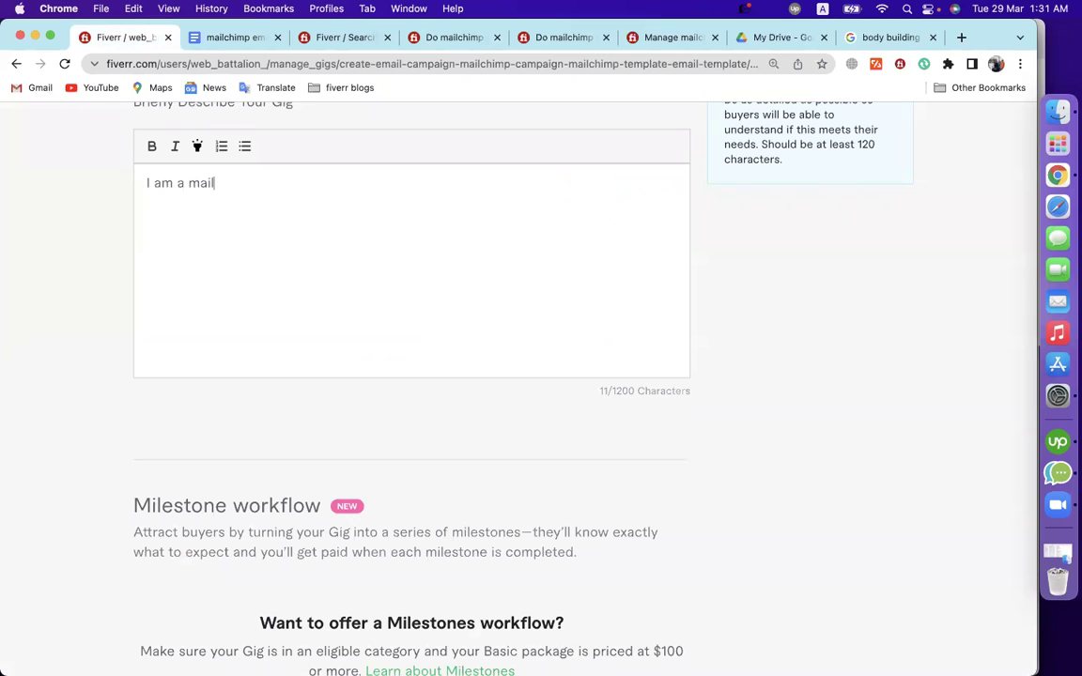
text(chimp expert )
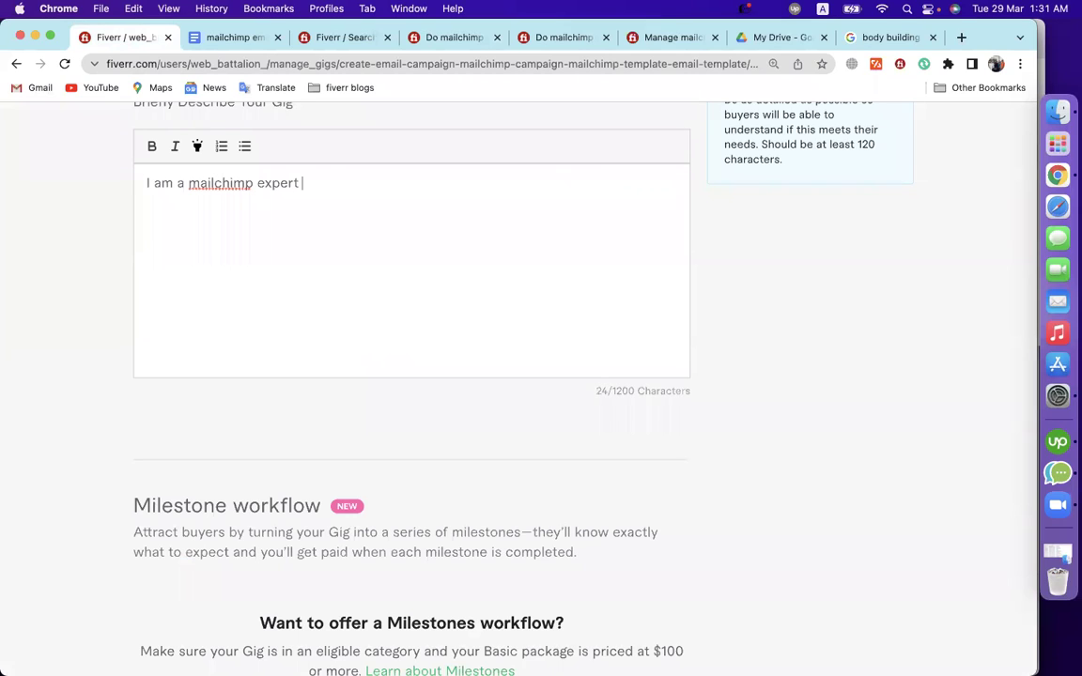
text(and I w)
text(ill design)
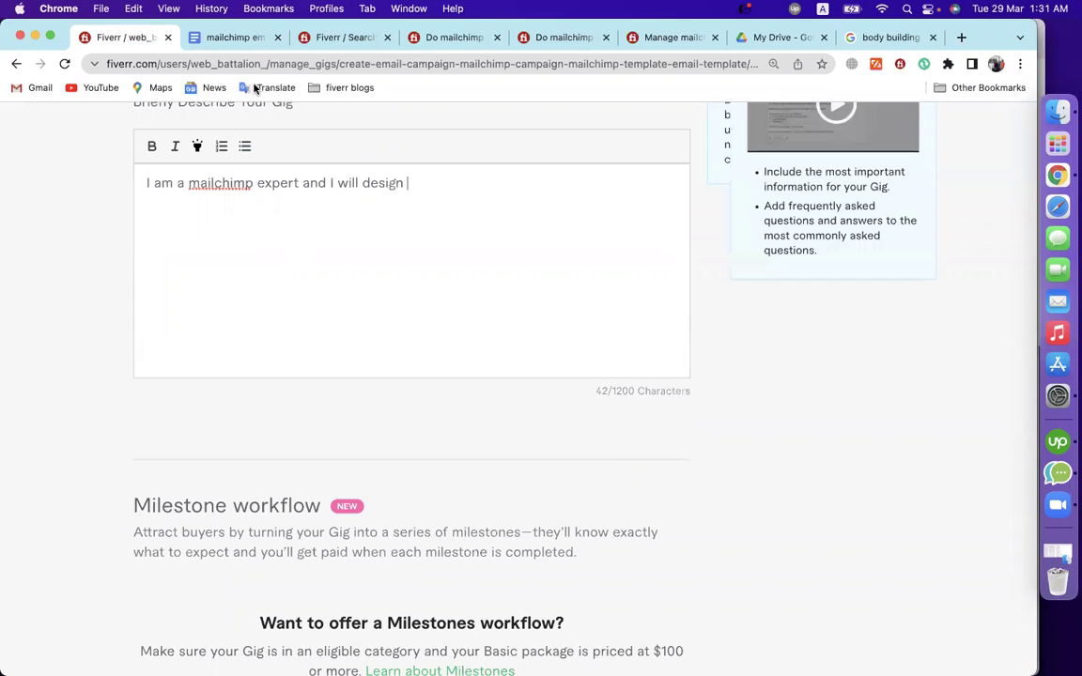
Review the tag keywords in the mailchimp email marketing document against the opening line of the gig description
click(230, 40)
scroll(311, 284, up, 15)
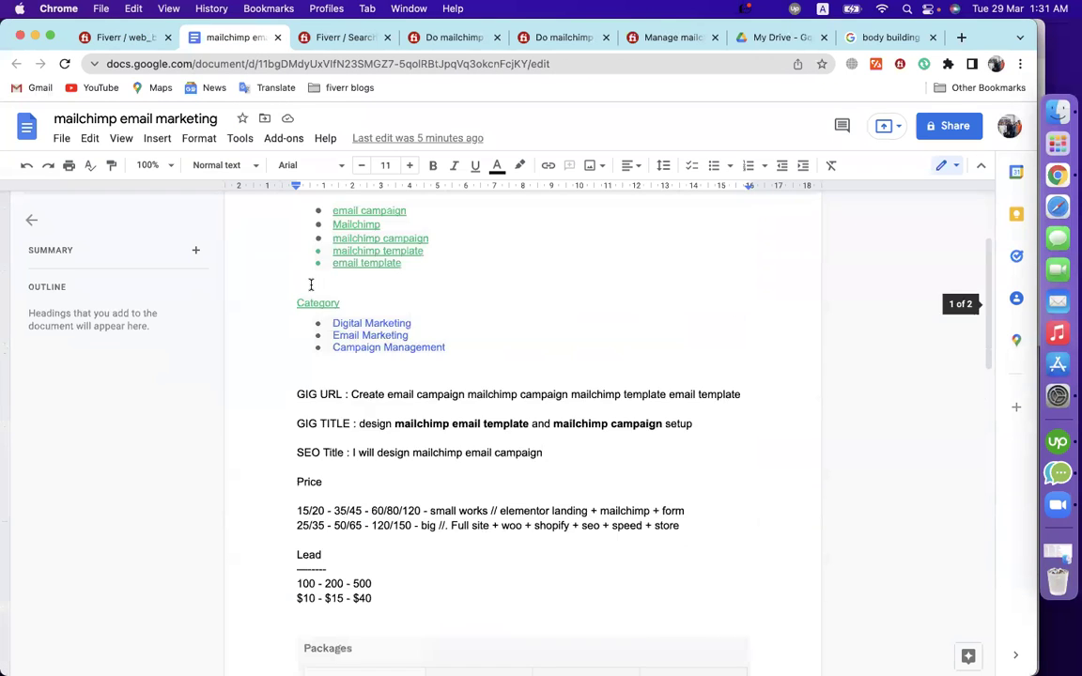
click(138, 44)
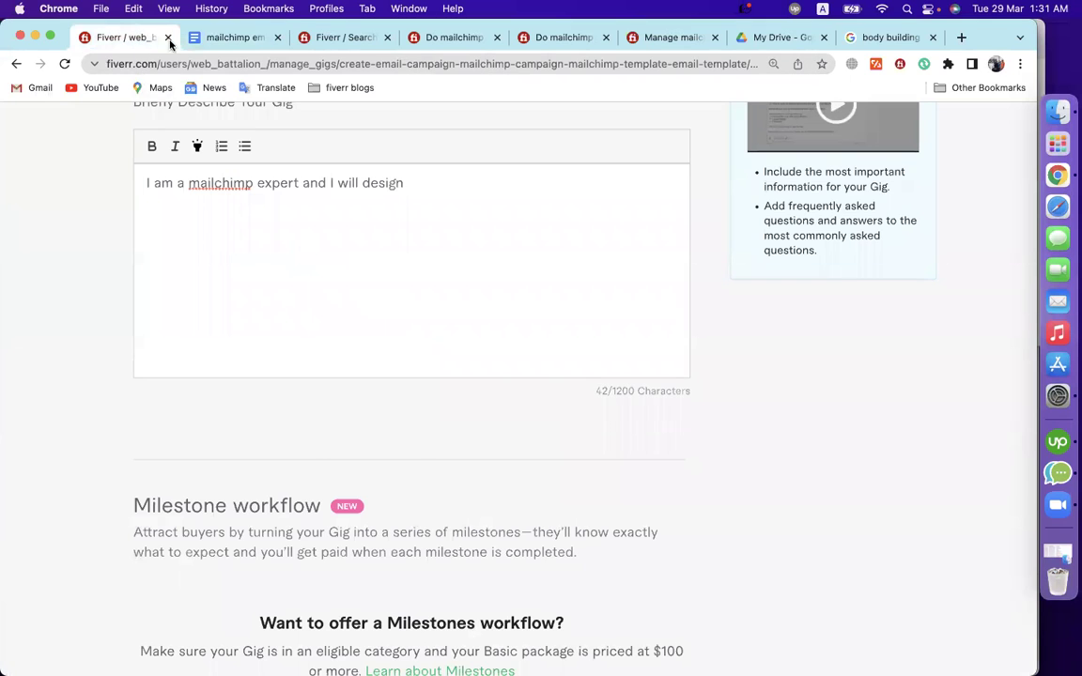
click(230, 37)
drag(328, 321, 429, 325)
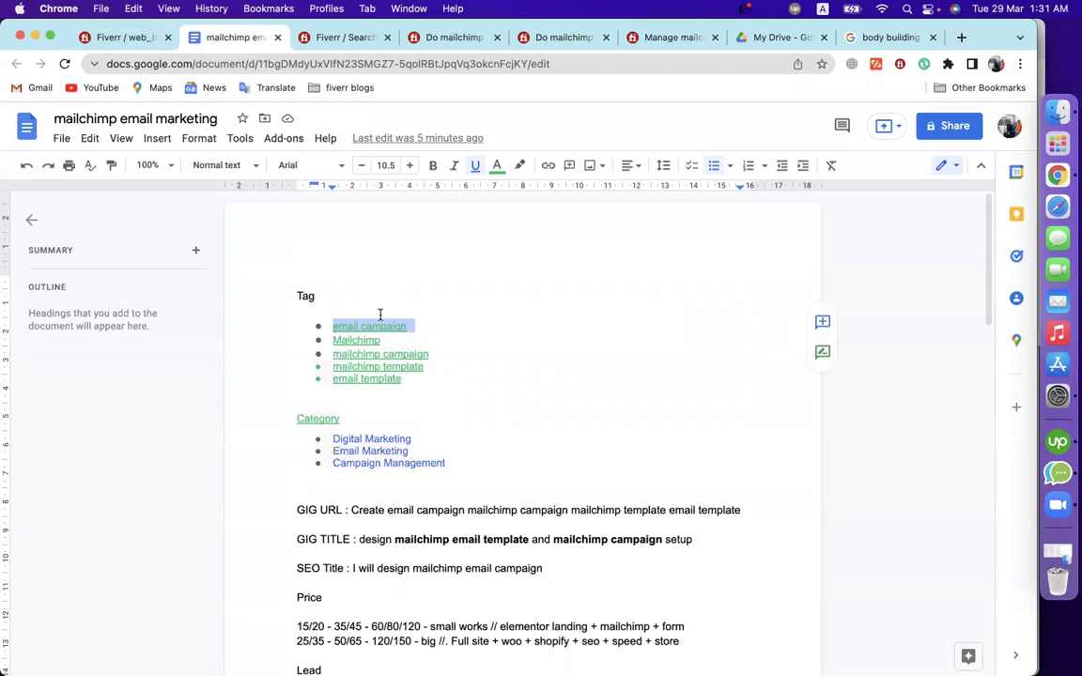
click(404, 381)
drag(403, 380, 337, 378)
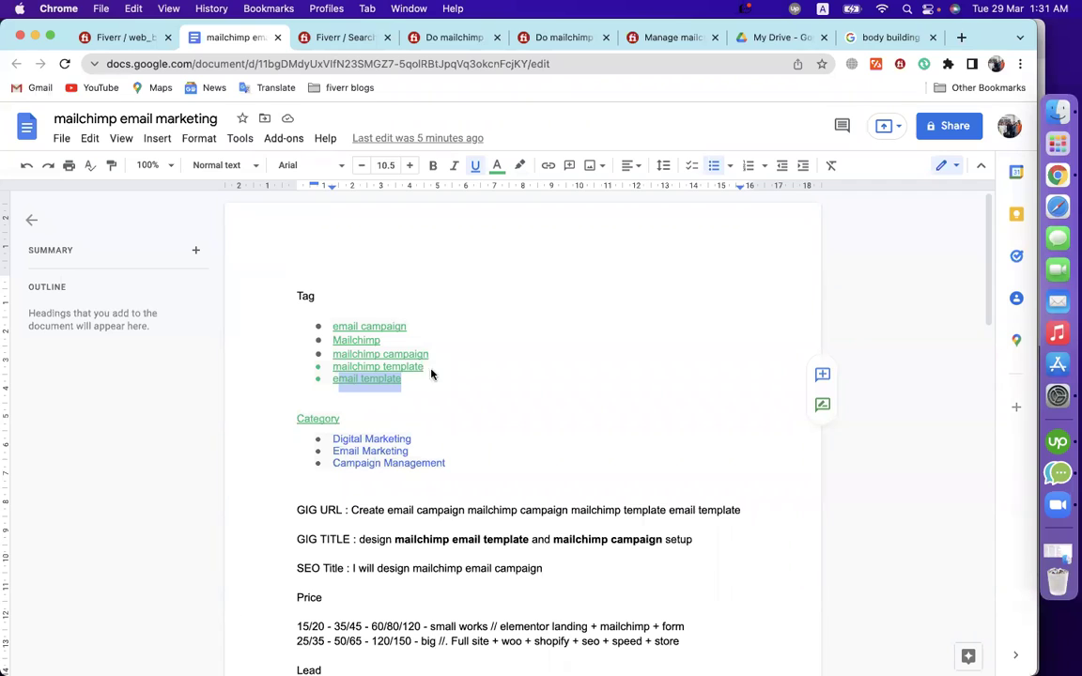
click(694, 296)
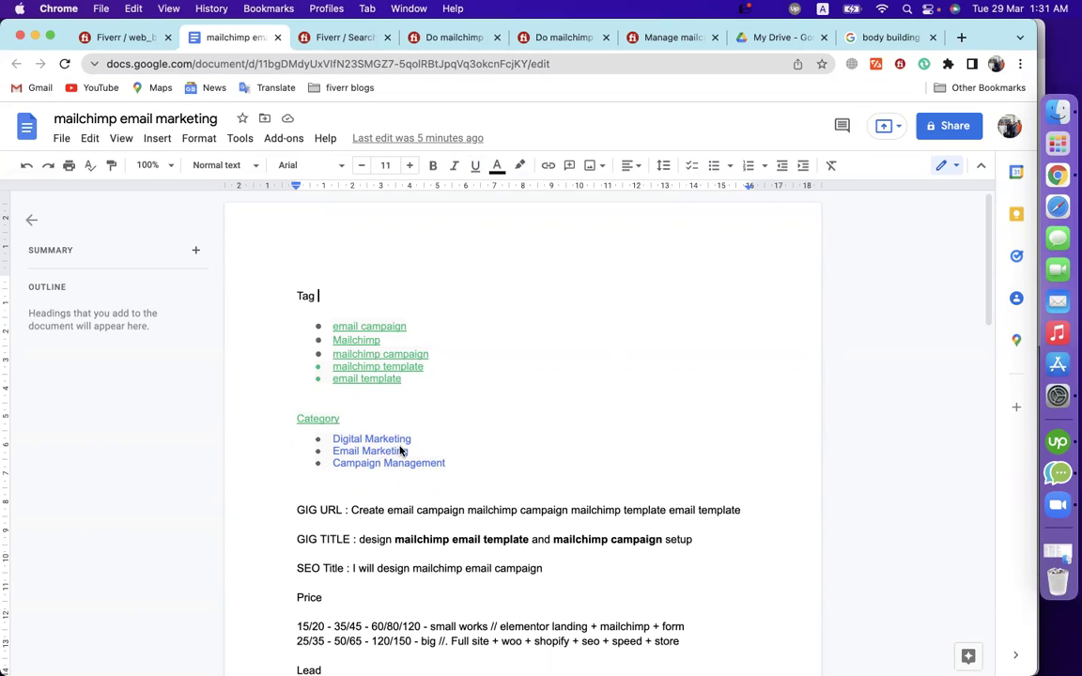
drag(401, 379, 309, 385)
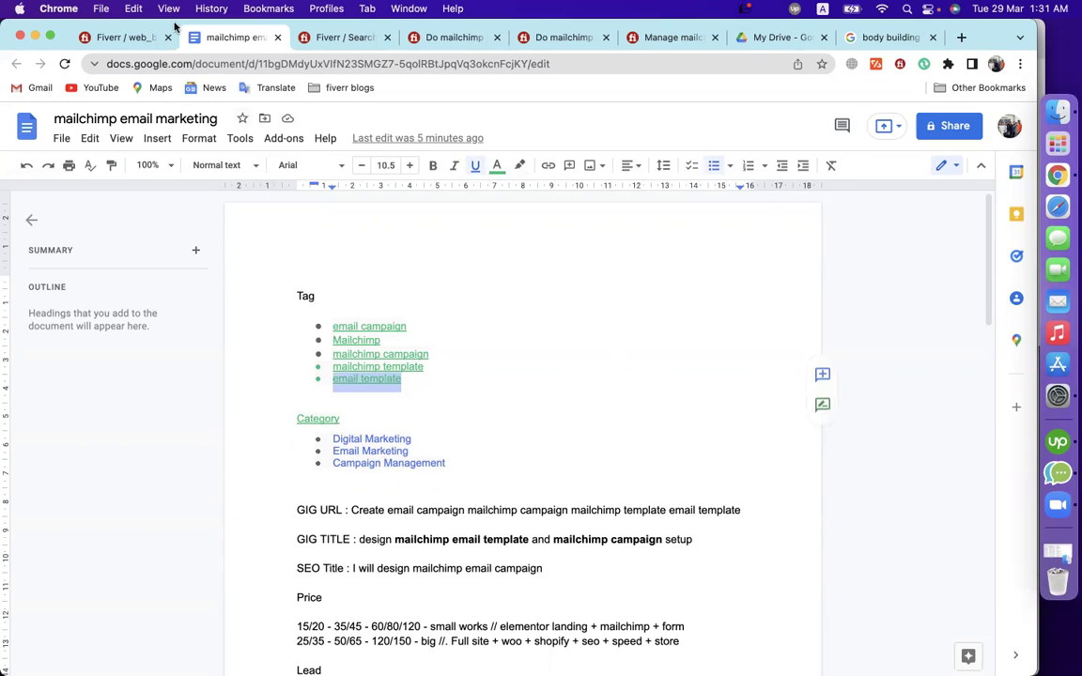
click(118, 38)
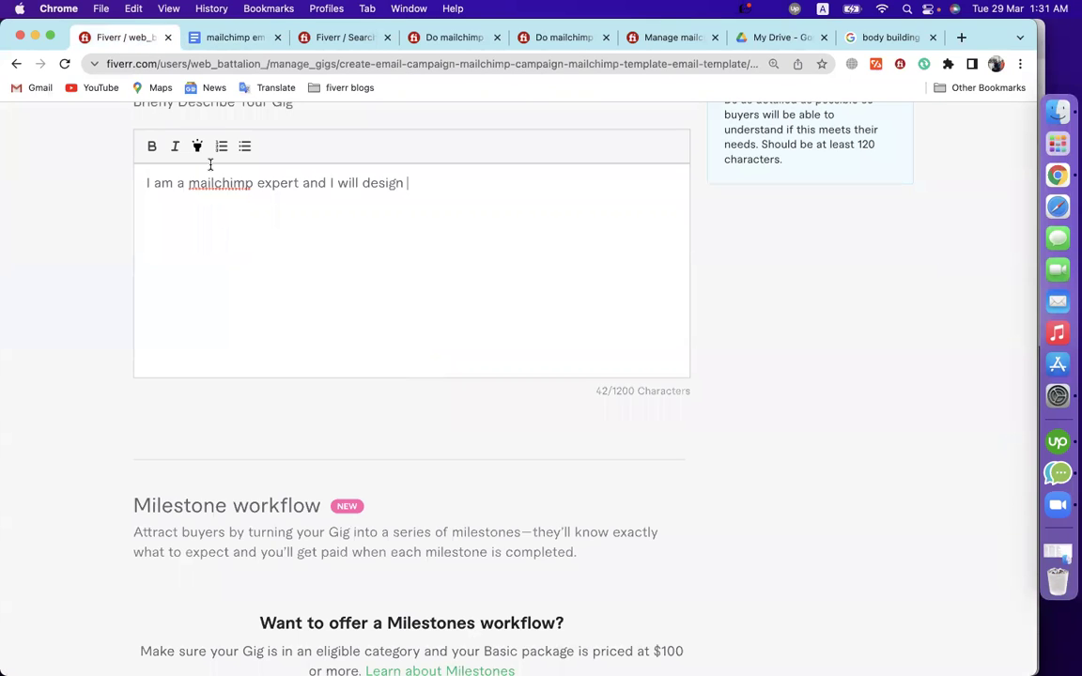
click(225, 38)
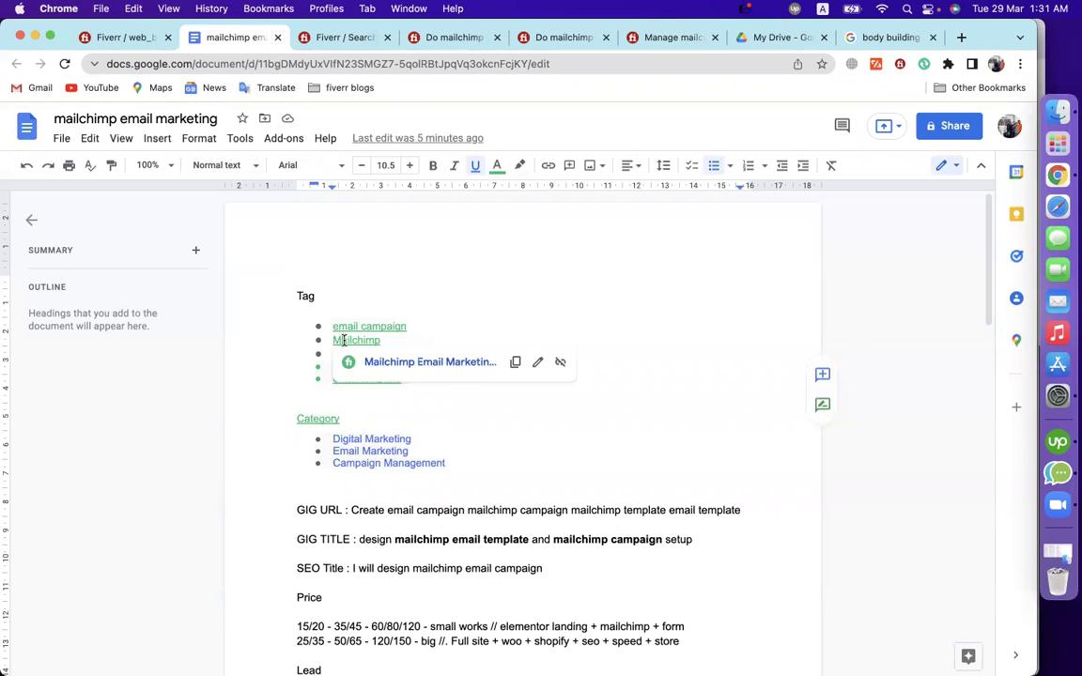
Make "mailchimp expert" bold in the gig description and place the cursor at the end of the sentence
click(97, 42)
double_click(216, 183)
drag(298, 183, 186, 184)
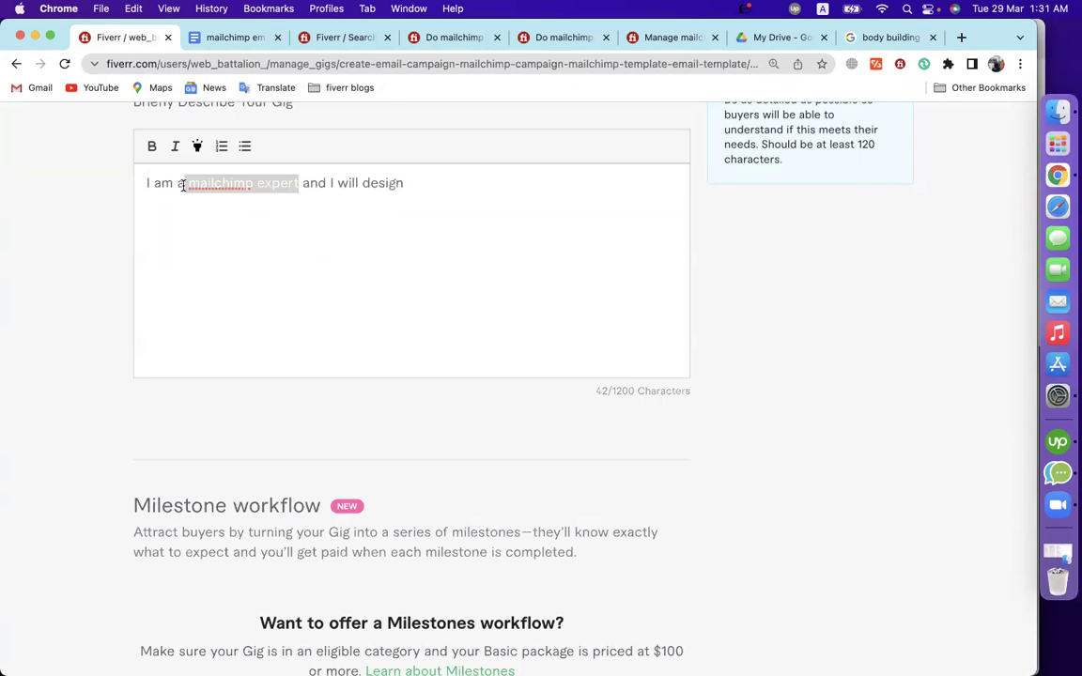
click(151, 147)
click(284, 204)
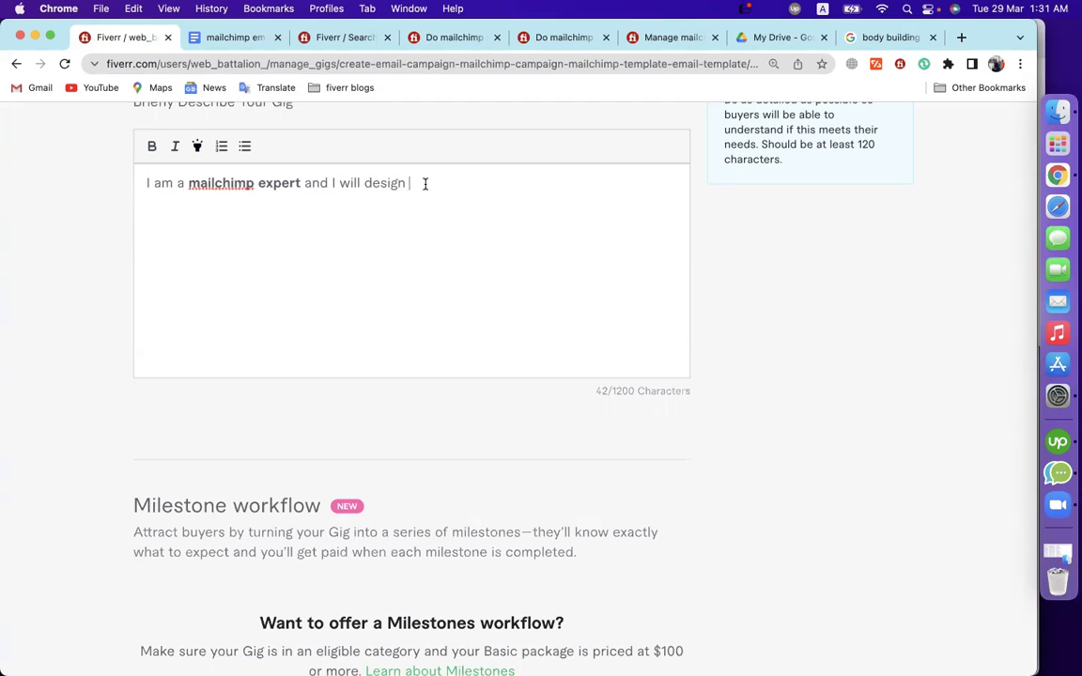
Add the tag keyword "email template" from the document to the end of the gig description and make it bold
click(225, 38)
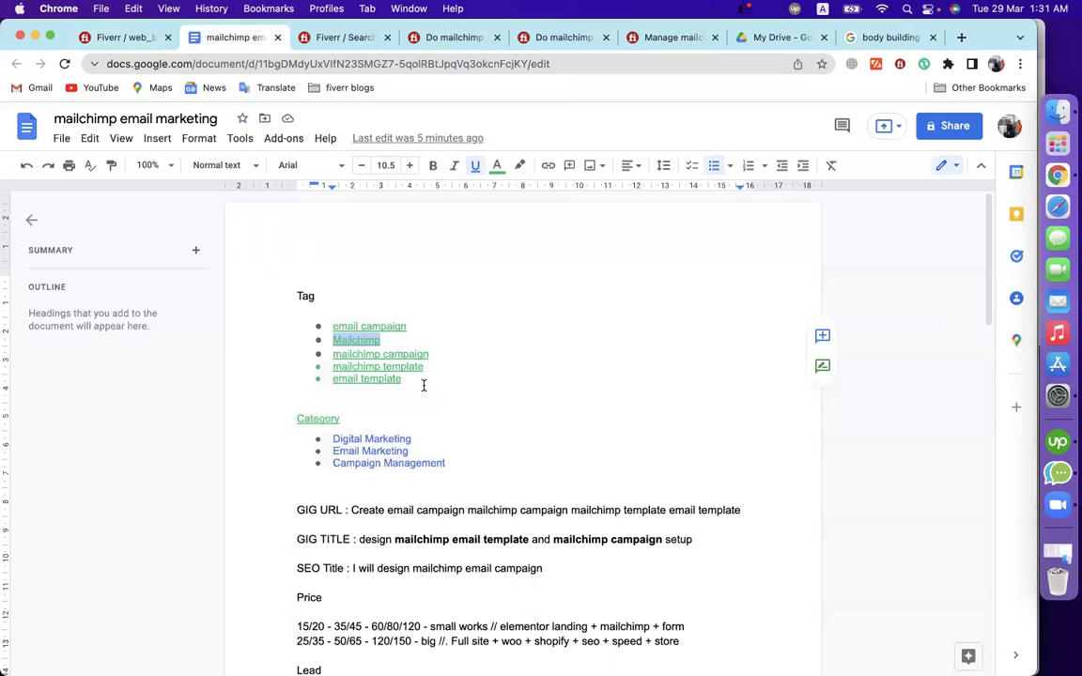
drag(424, 384, 333, 380)
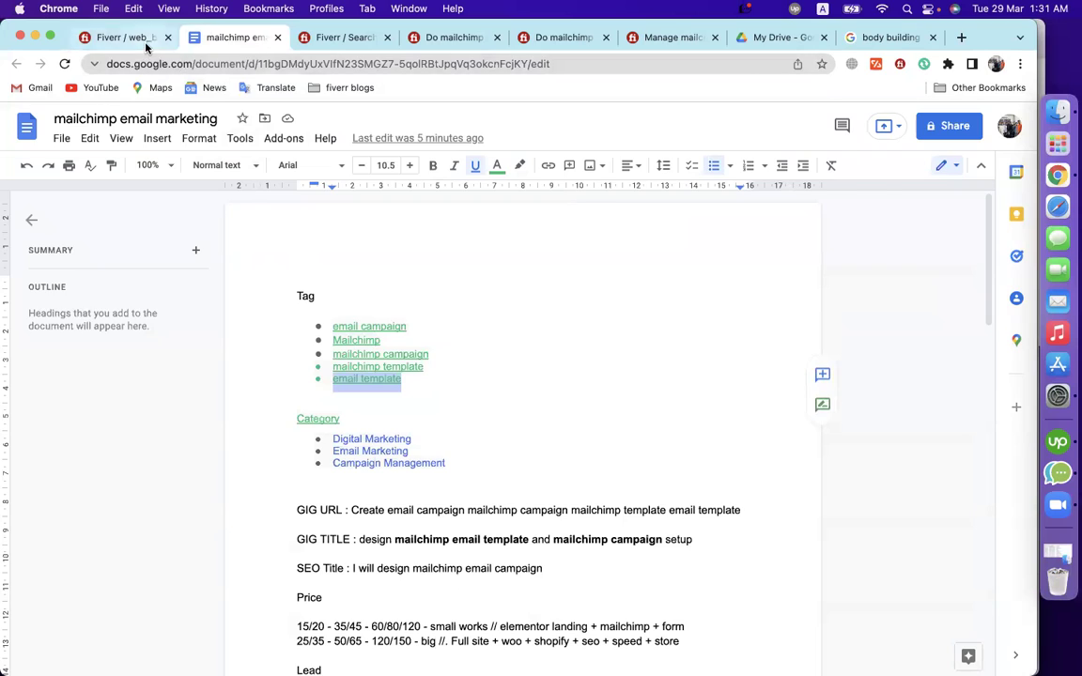
click(120, 38)
text(email template)
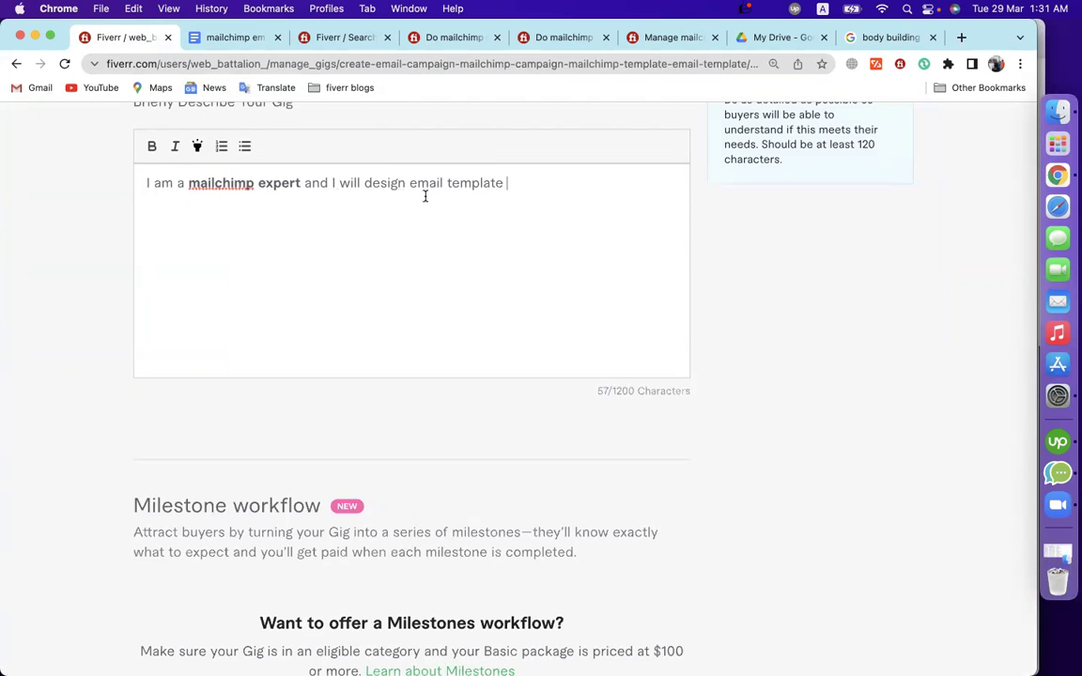
drag(409, 183, 566, 185)
key(super+b)
Complete the description sentence with "and Set Up Mailchimp Campaign for you.", checking the mailchimp campaign tag in the document
text(and)
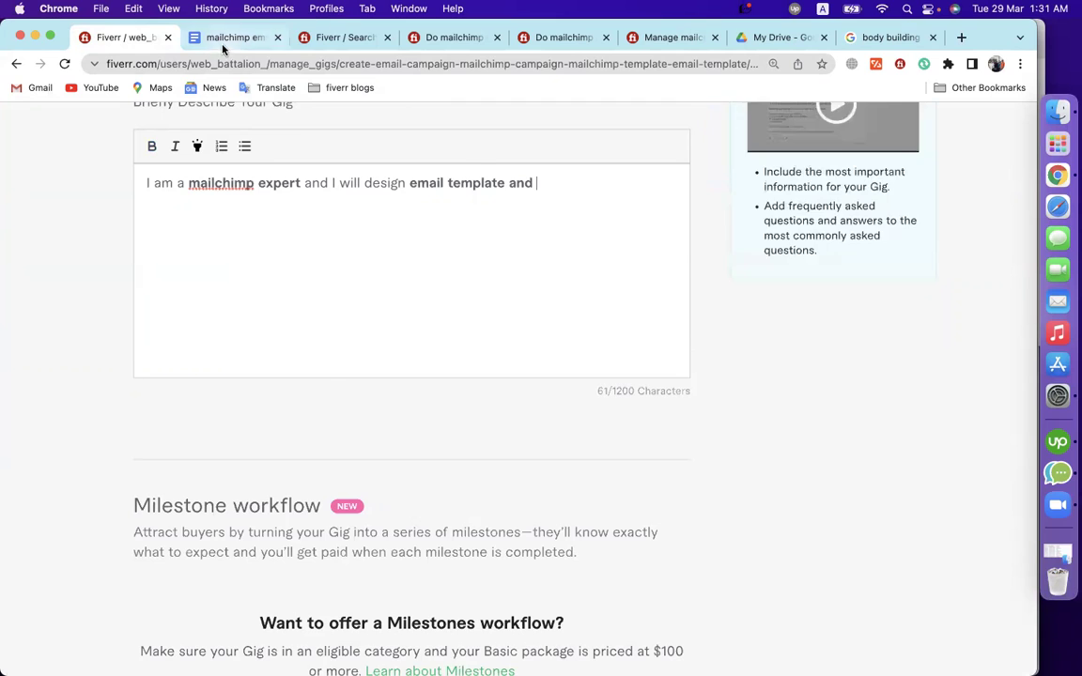
click(222, 41)
click(438, 353)
triple_click(439, 353)
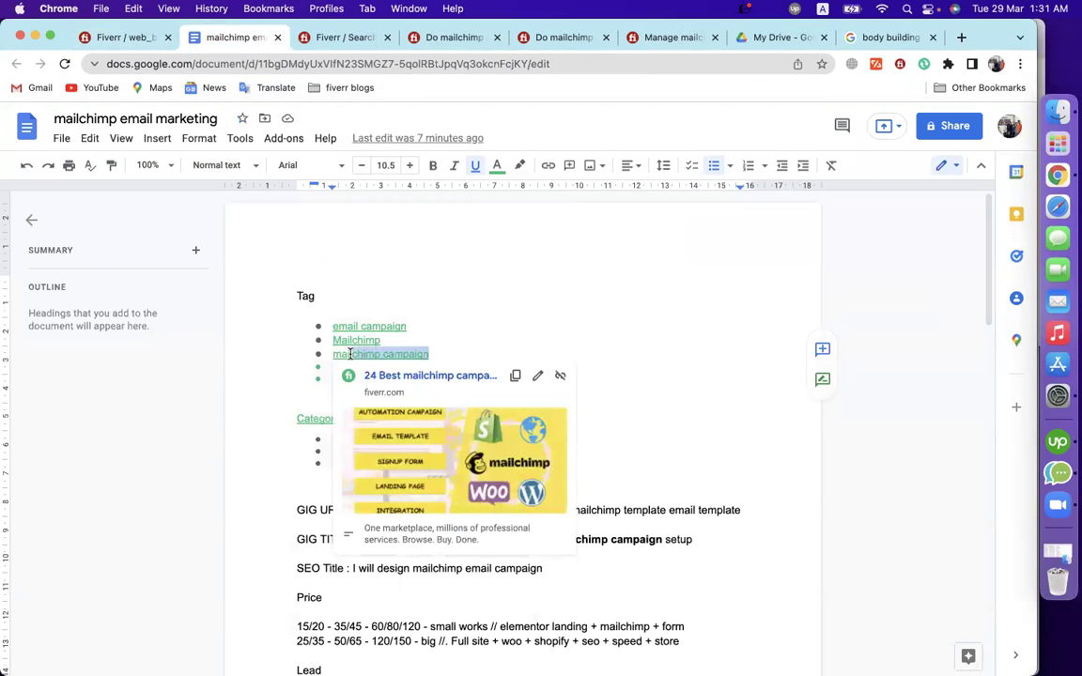
click(136, 40)
text(Set Up Mailc)
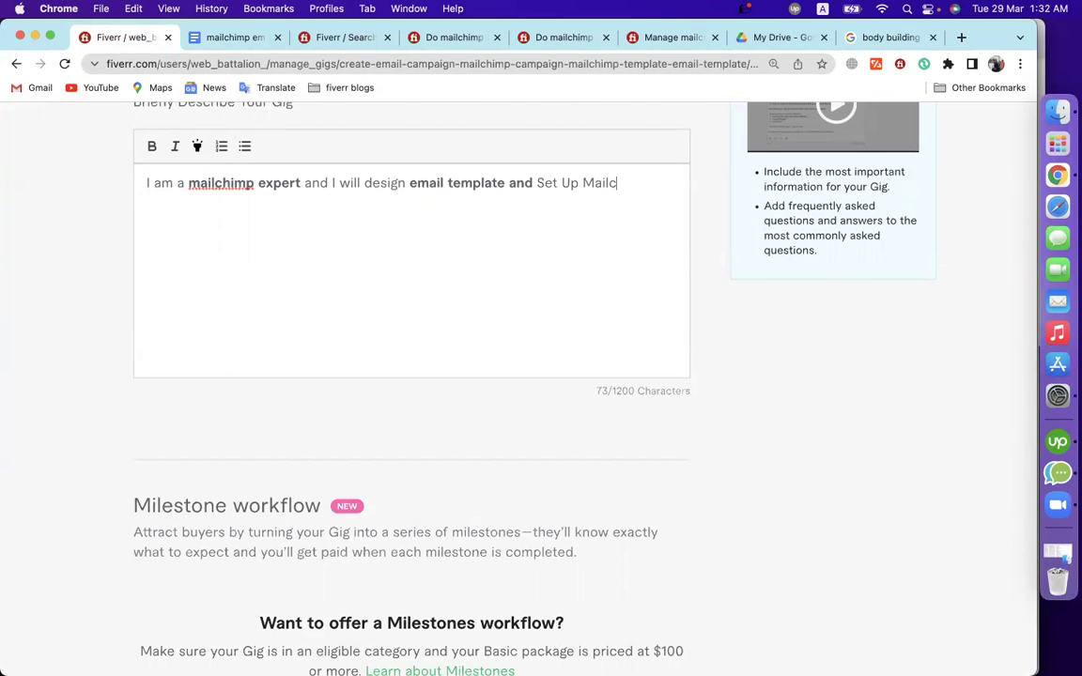
text(himp Campaign for you.)
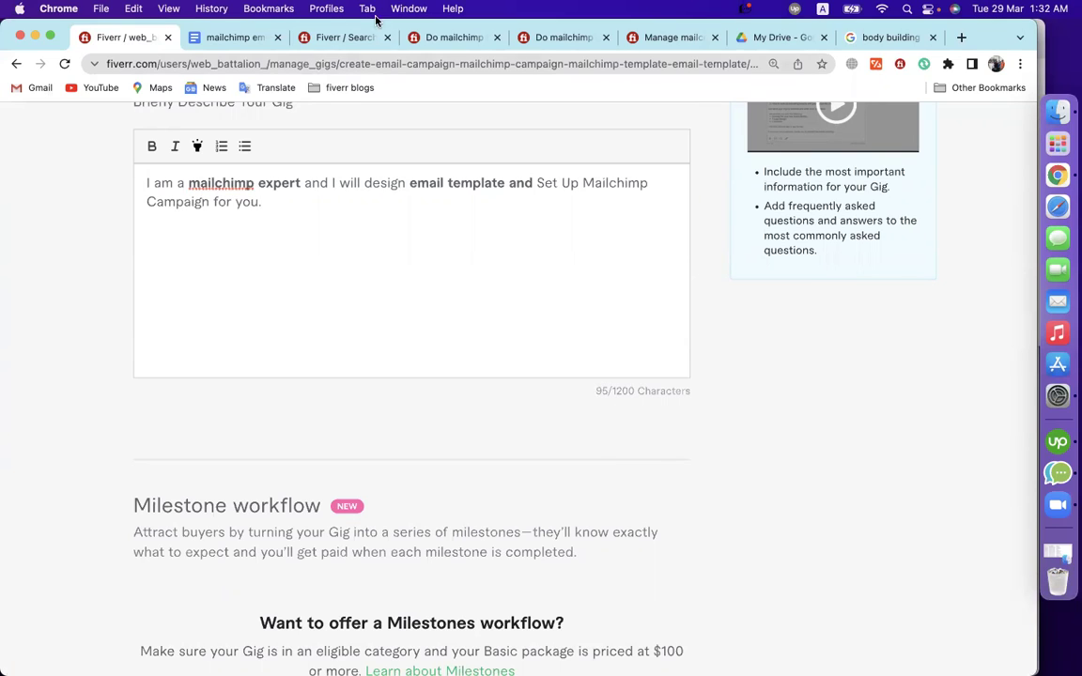
Make "Mailchimp Campaign" bold in the gig description and start a new paragraph below the sentence
drag(582, 183, 208, 205)
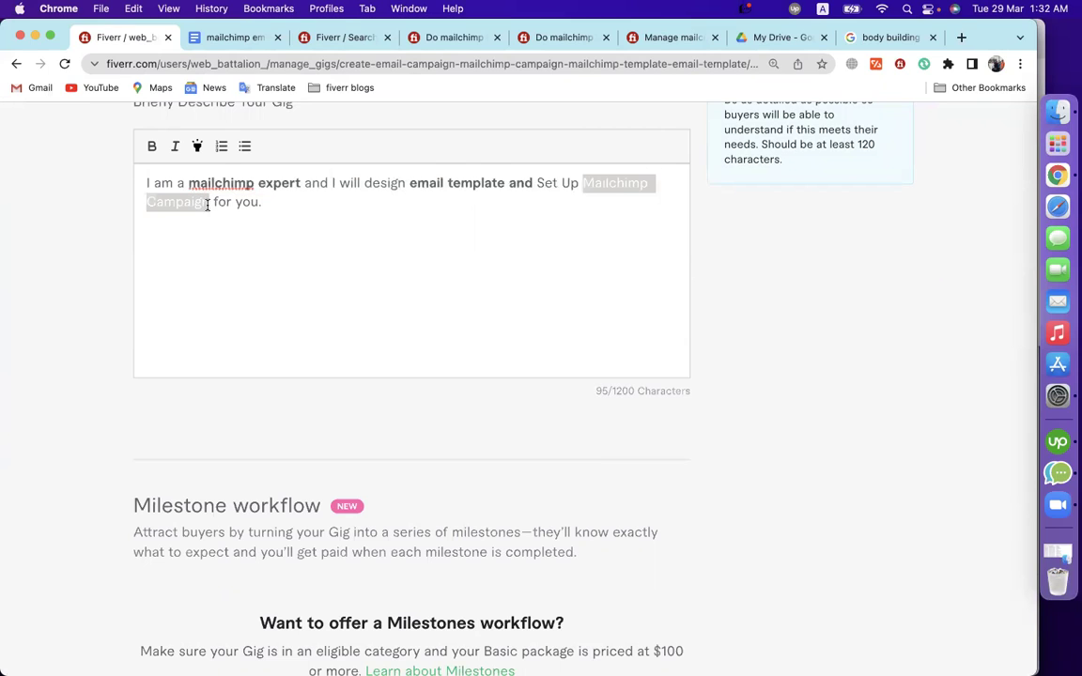
click(152, 145)
click(302, 203)
key(Return)
key(Return)
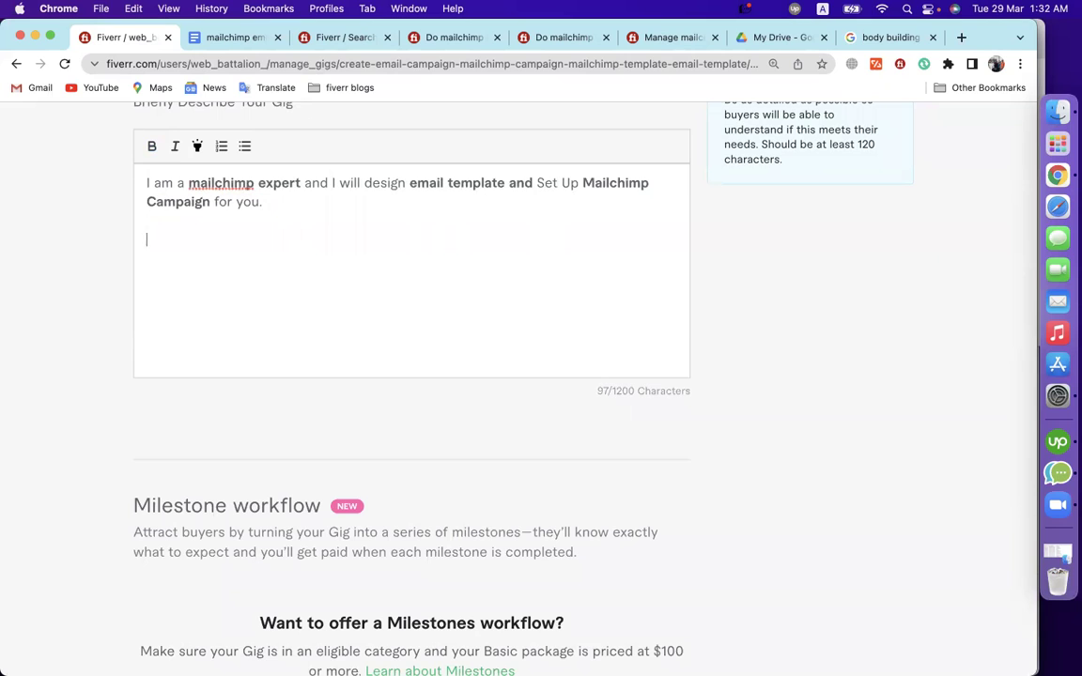
Review how the competing mailchimp campaign gig lists its services in its About This Gig section
click(338, 39)
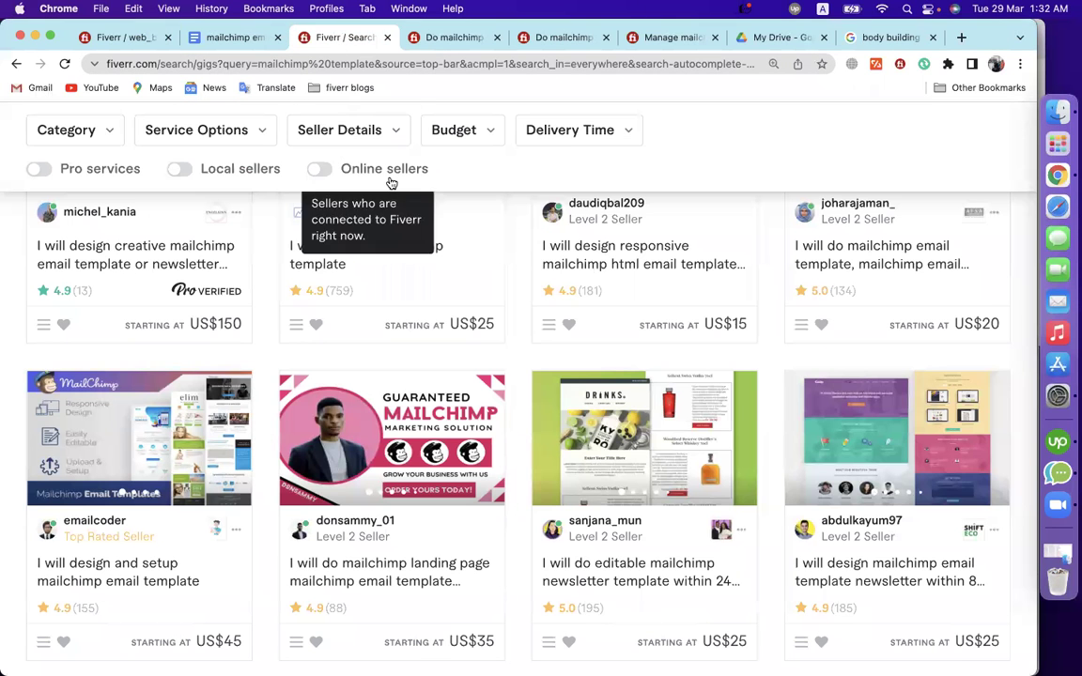
click(447, 38)
scroll(216, 336, down, 3)
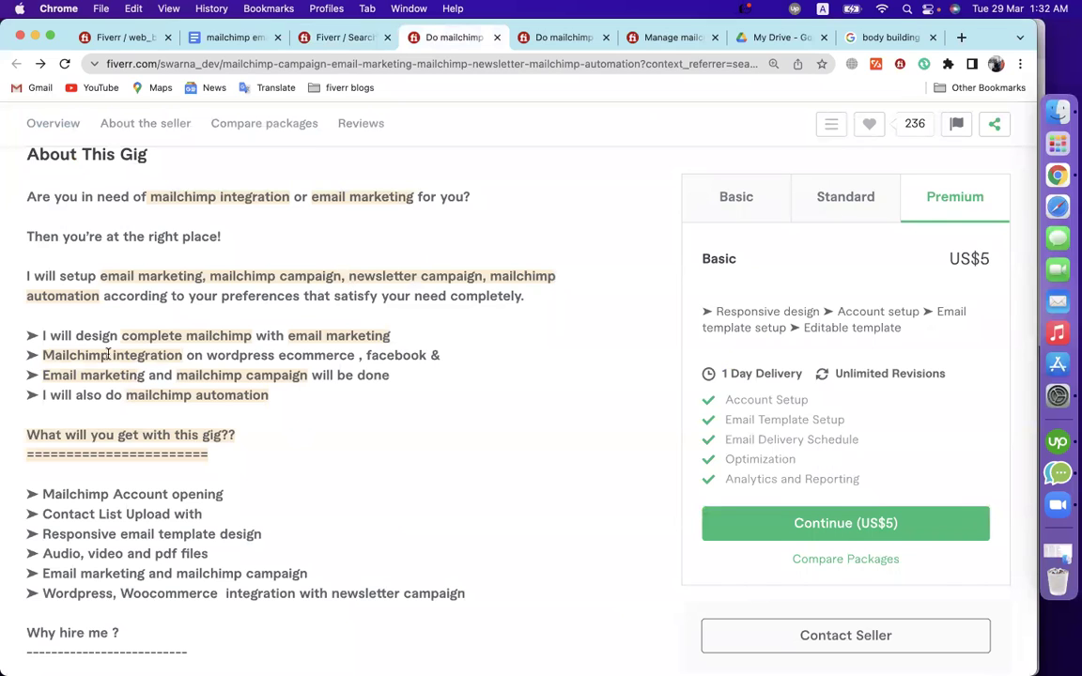
scroll(98, 319, down, 2)
triple_click(217, 270)
click(434, 268)
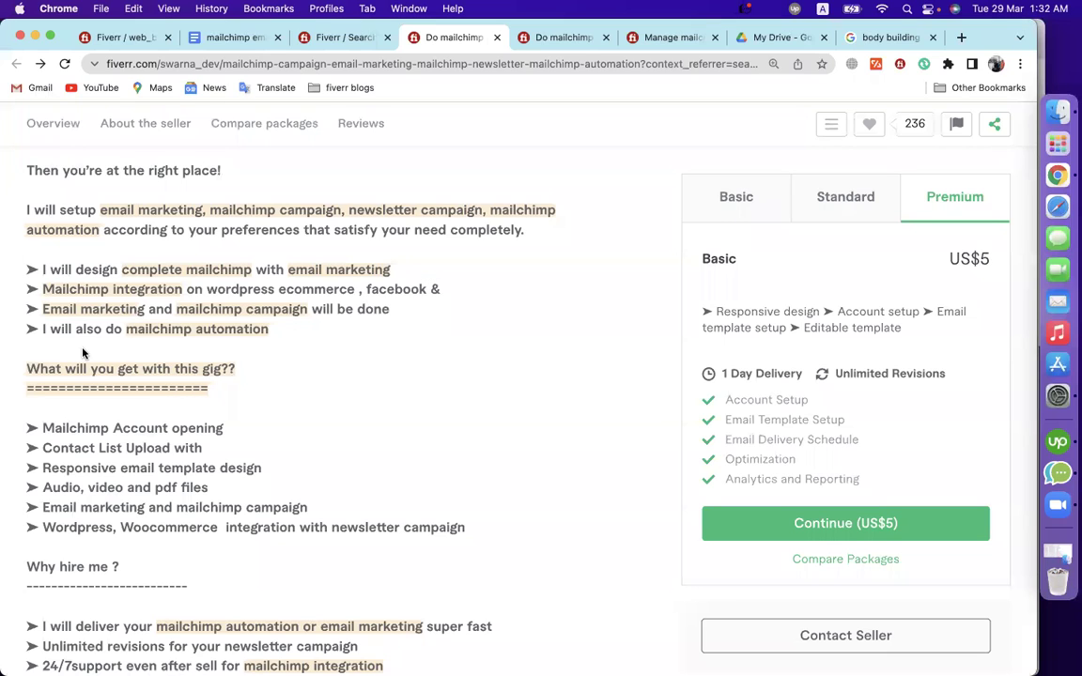
drag(28, 267, 271, 330)
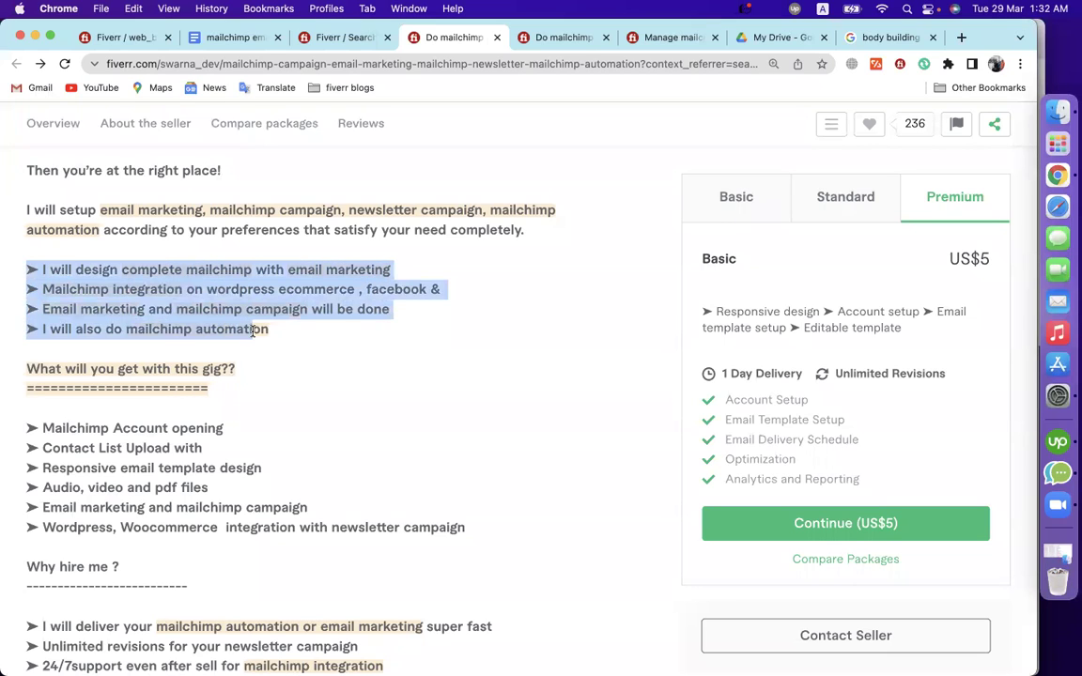
click(299, 336)
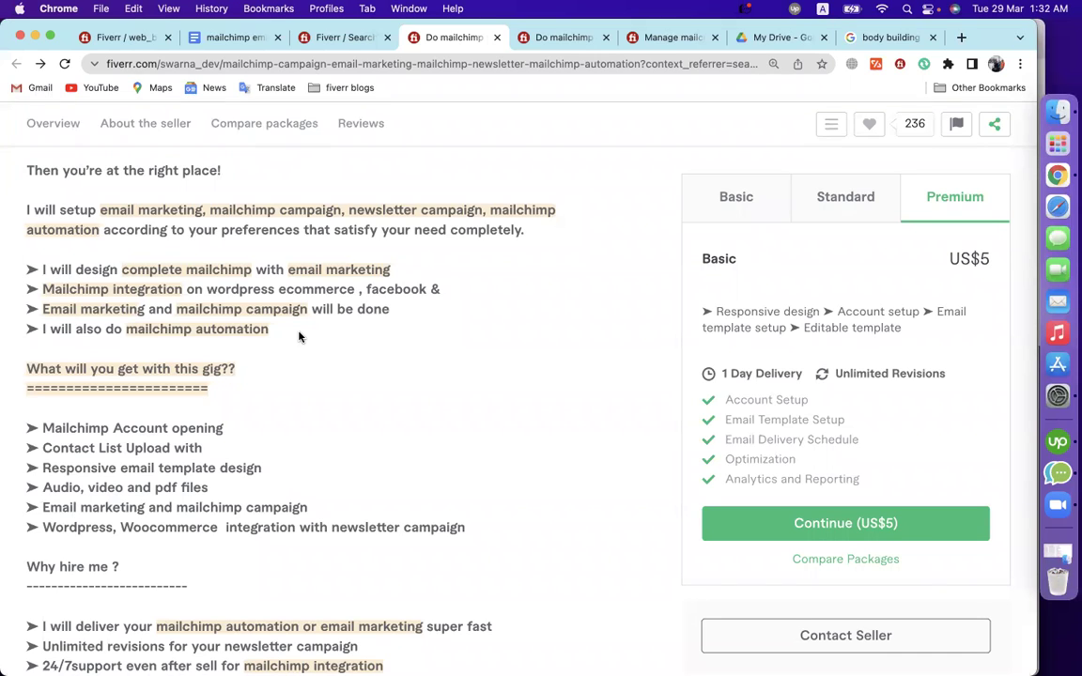
Add the heading "MY Services :" underlined with dashes to the gig description, make it bold and highlighted, and start a bulleted list below
click(117, 37)
text(MY Services :)
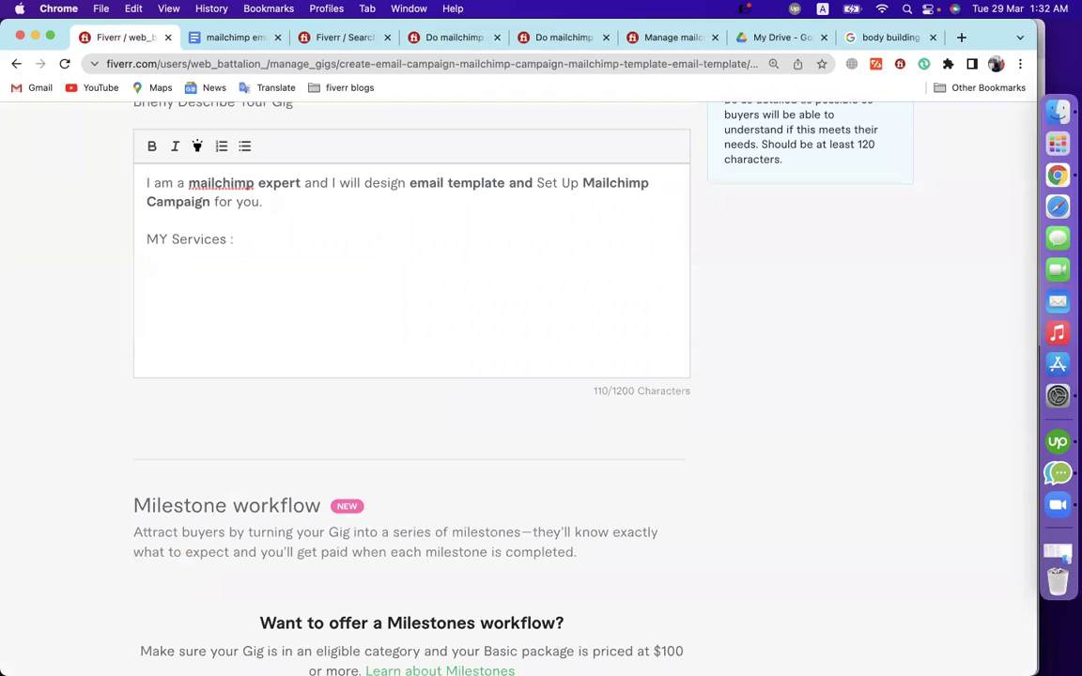
key(Return)
text(---------------)
drag(241, 258, 138, 234)
click(153, 146)
click(197, 148)
click(239, 257)
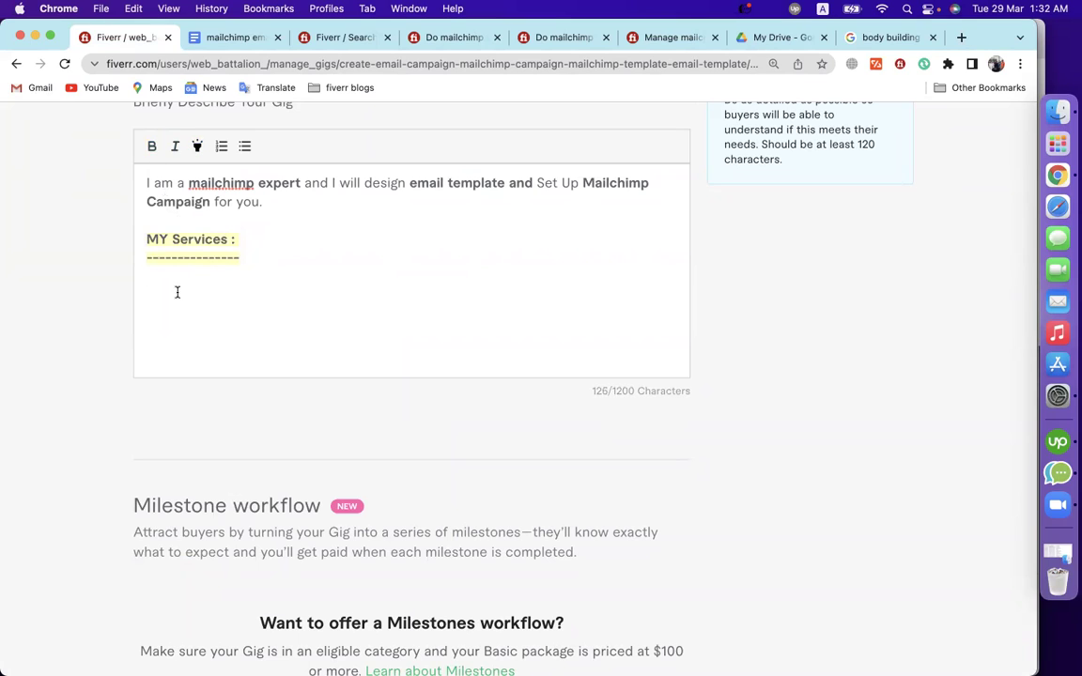
click(245, 147)
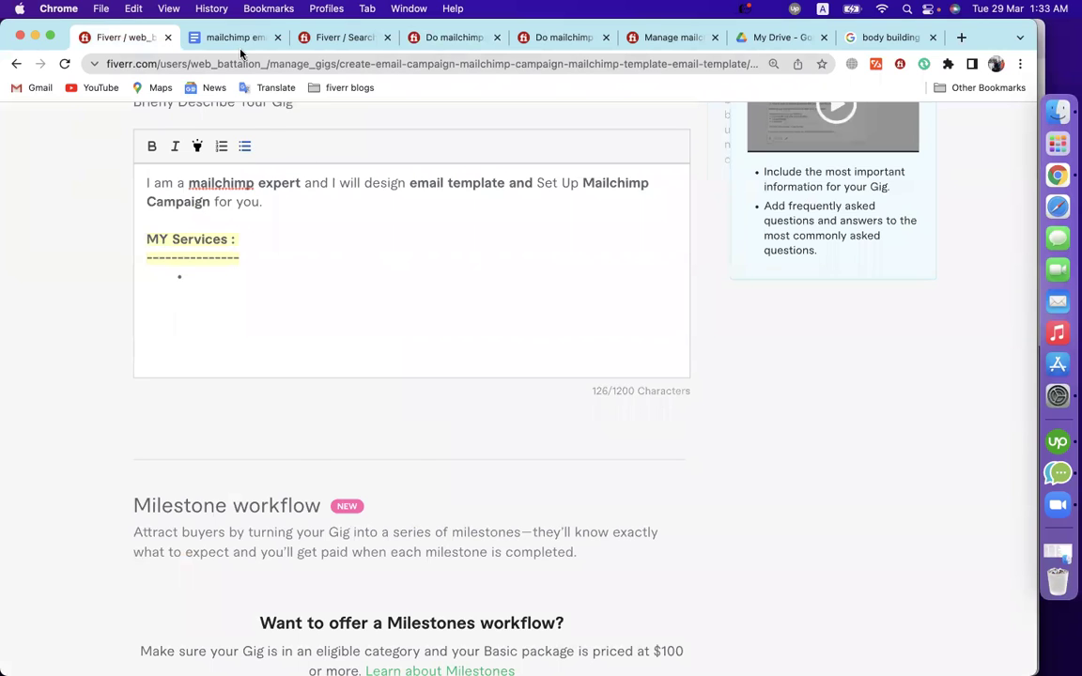
Insert a solid right-pointing arrowhead special character on the empty line below the tag list in the mailchimp email marketing document
click(236, 38)
scroll(307, 482, down, 3)
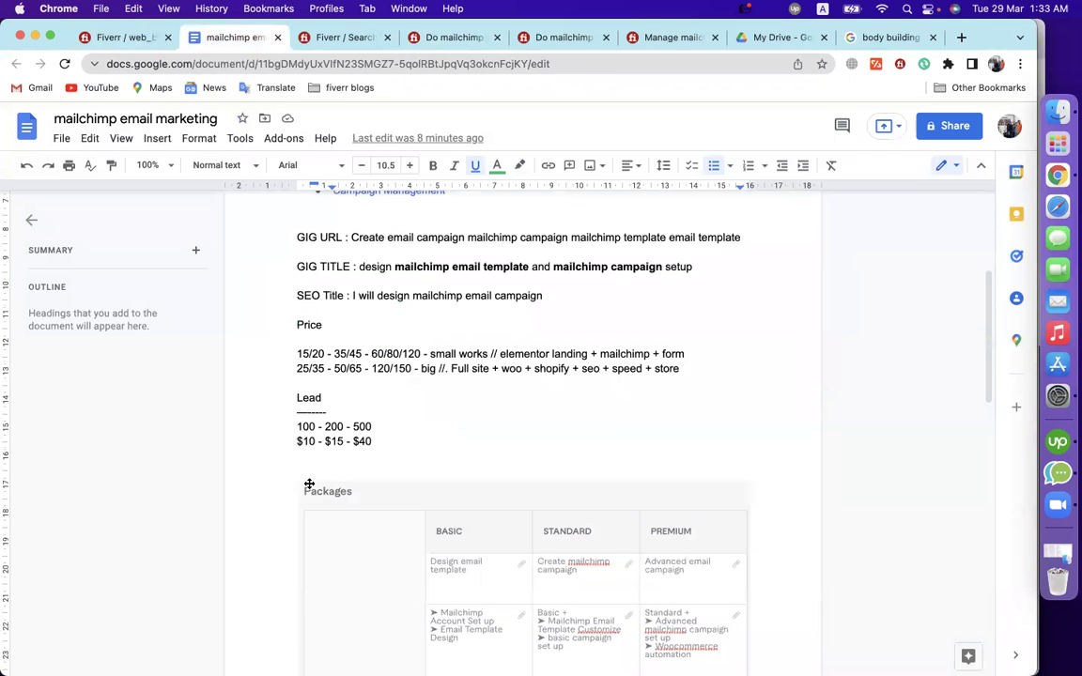
scroll(334, 389, down, 5)
scroll(333, 389, up, 8)
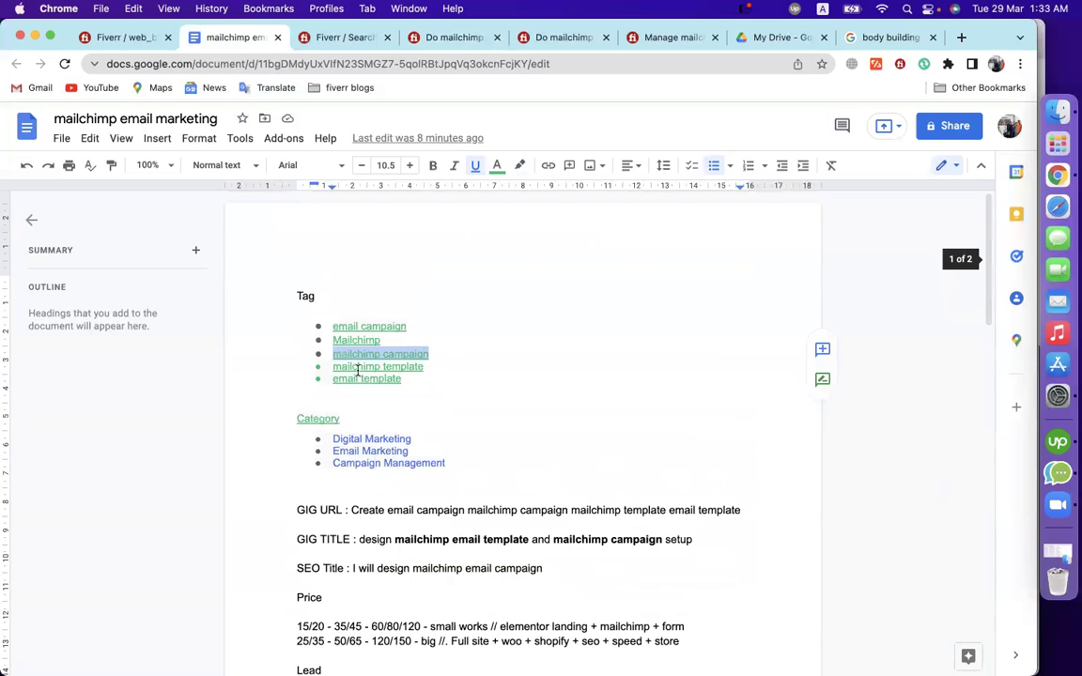
click(330, 394)
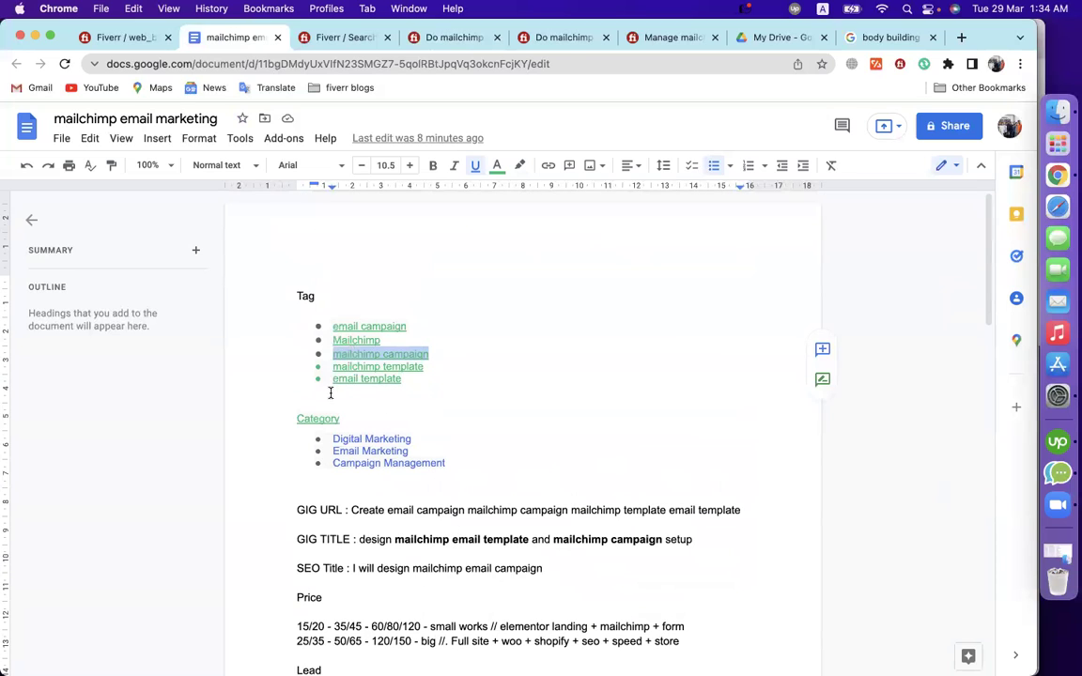
click(156, 138)
click(211, 383)
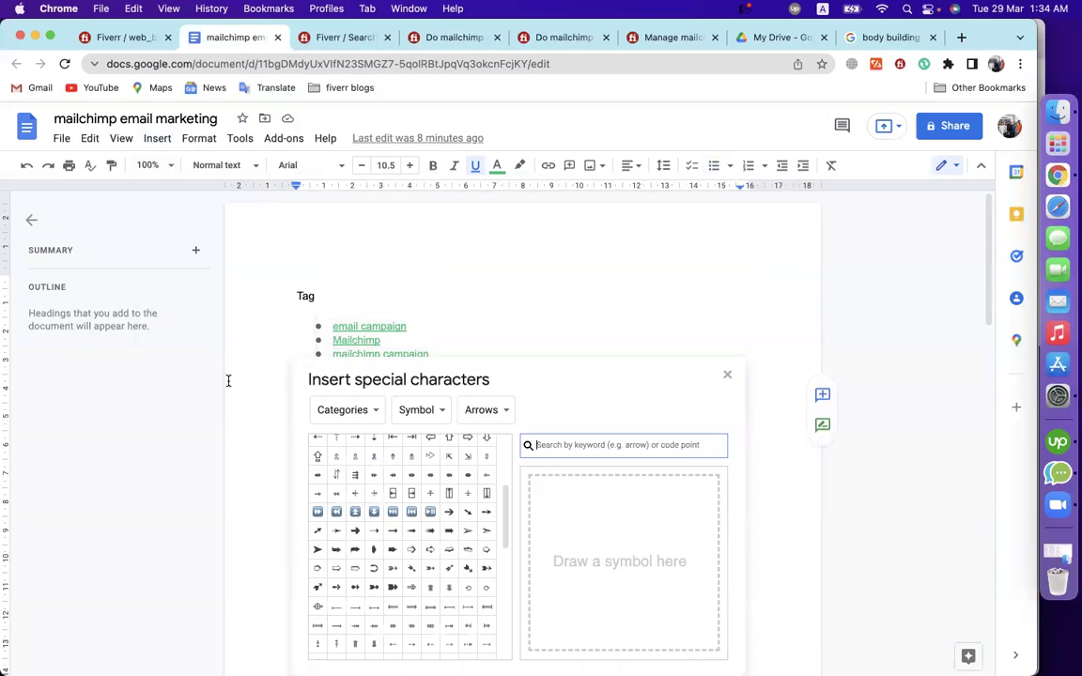
click(318, 555)
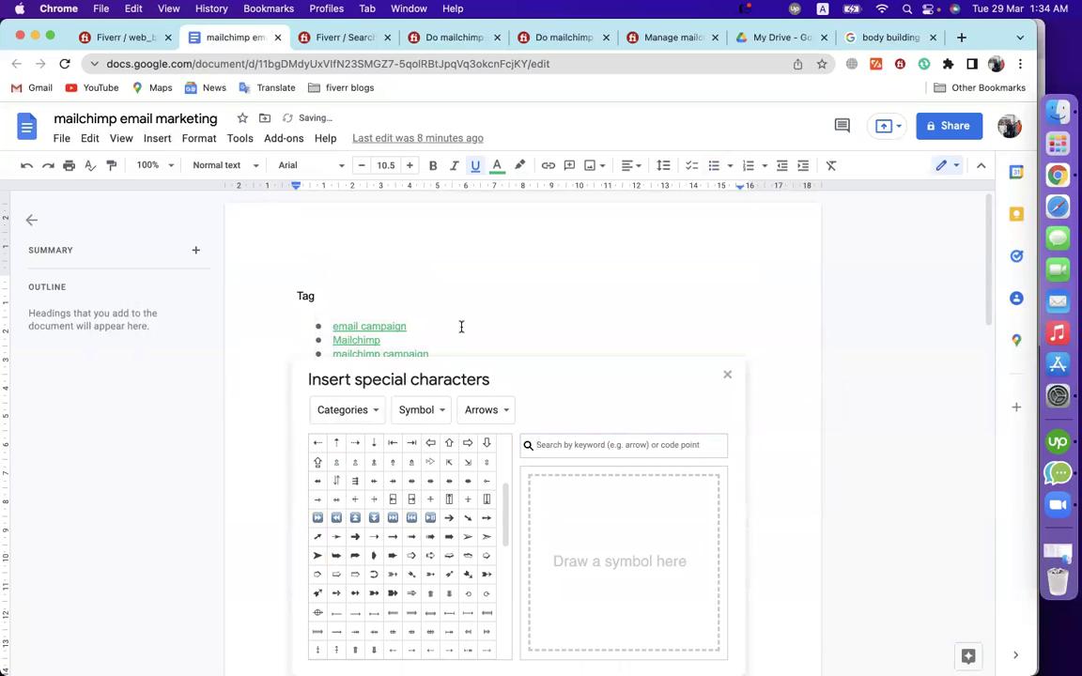
click(726, 375)
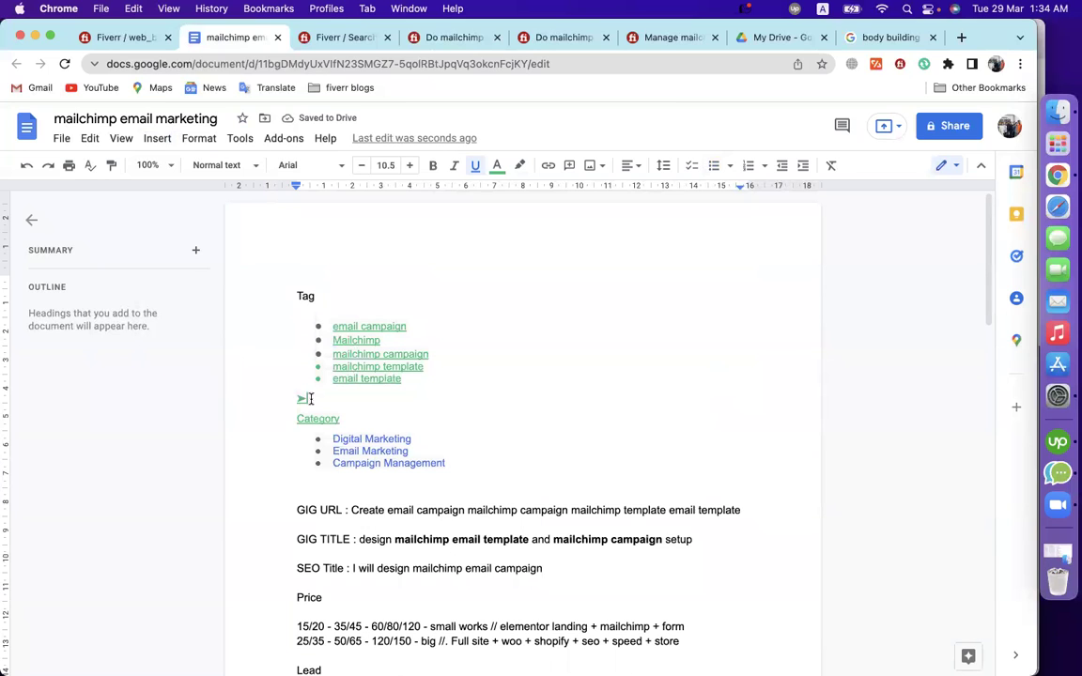
Copy the arrowhead from the document and use it in place of the bullet below the "MY Services :" heading
drag(308, 398, 284, 401)
key(super+c)
click(120, 44)
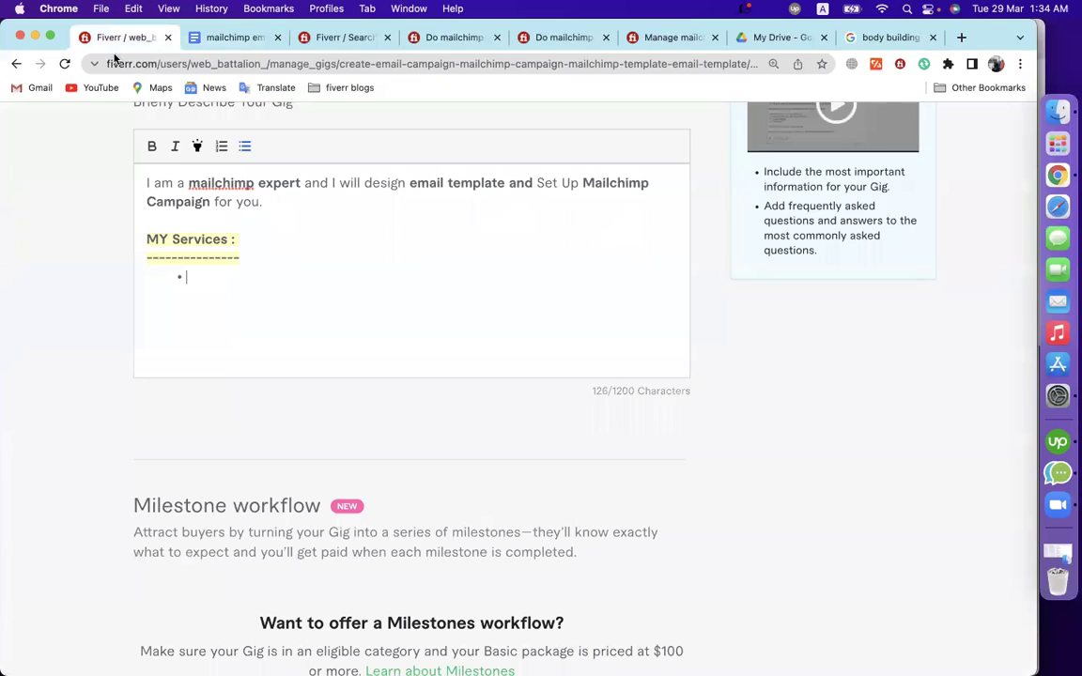
key(super+v)
key(BackSpace)
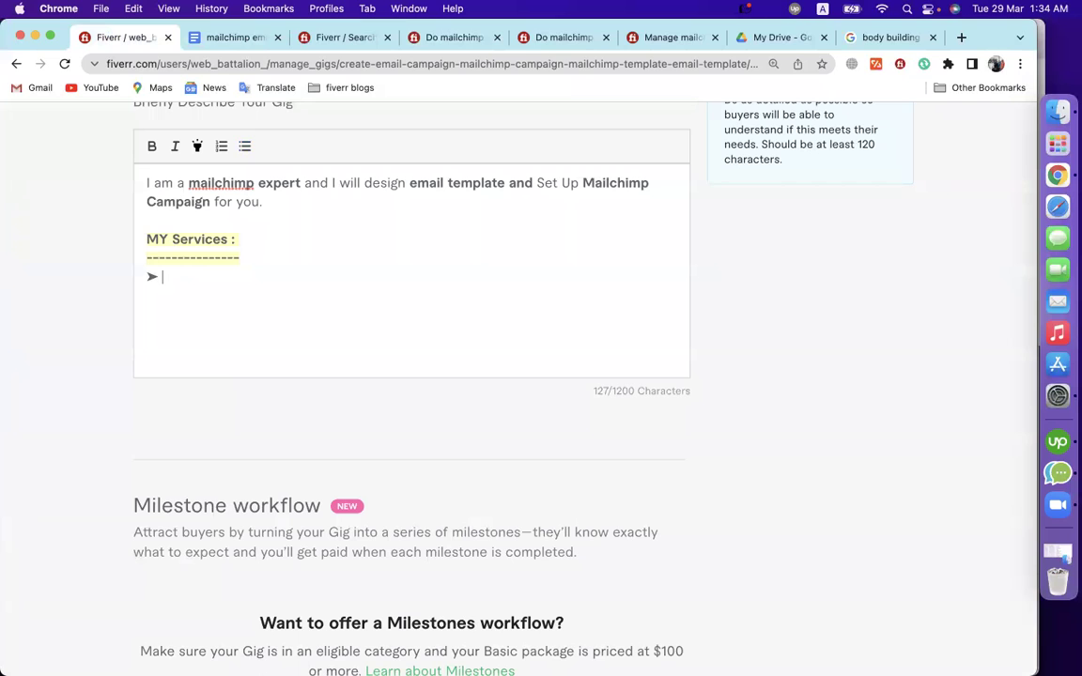
Write "Mailchimp Account Setup" as the first service, checking the document's tags, and start a second arrowhead line
click(235, 37)
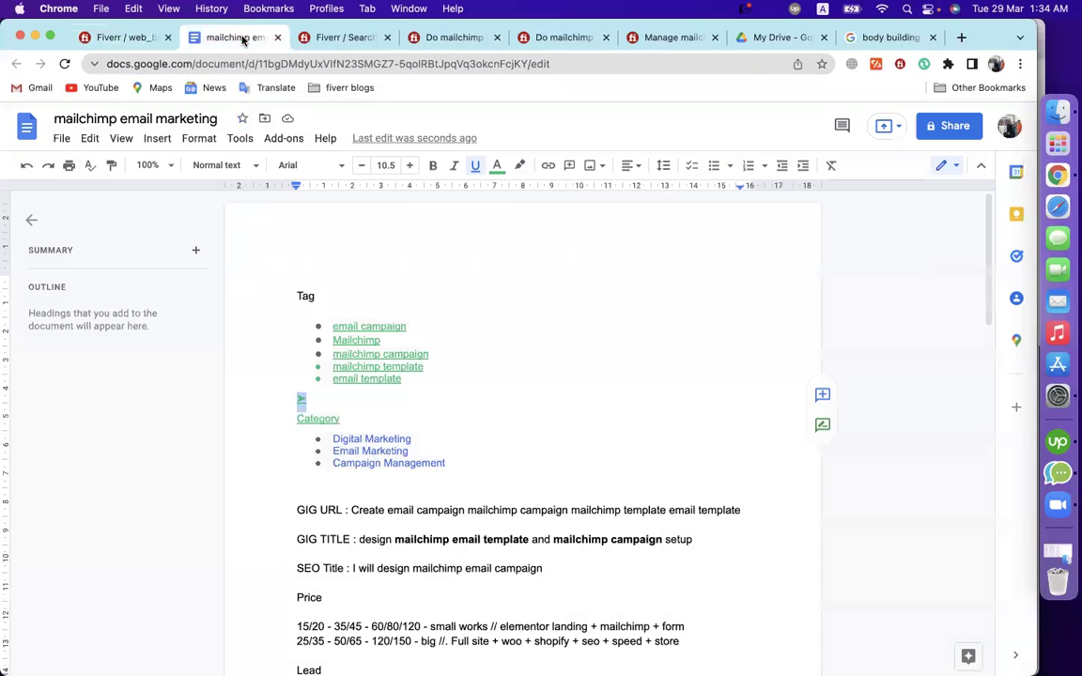
drag(423, 367, 376, 367)
click(125, 37)
text(Mai)
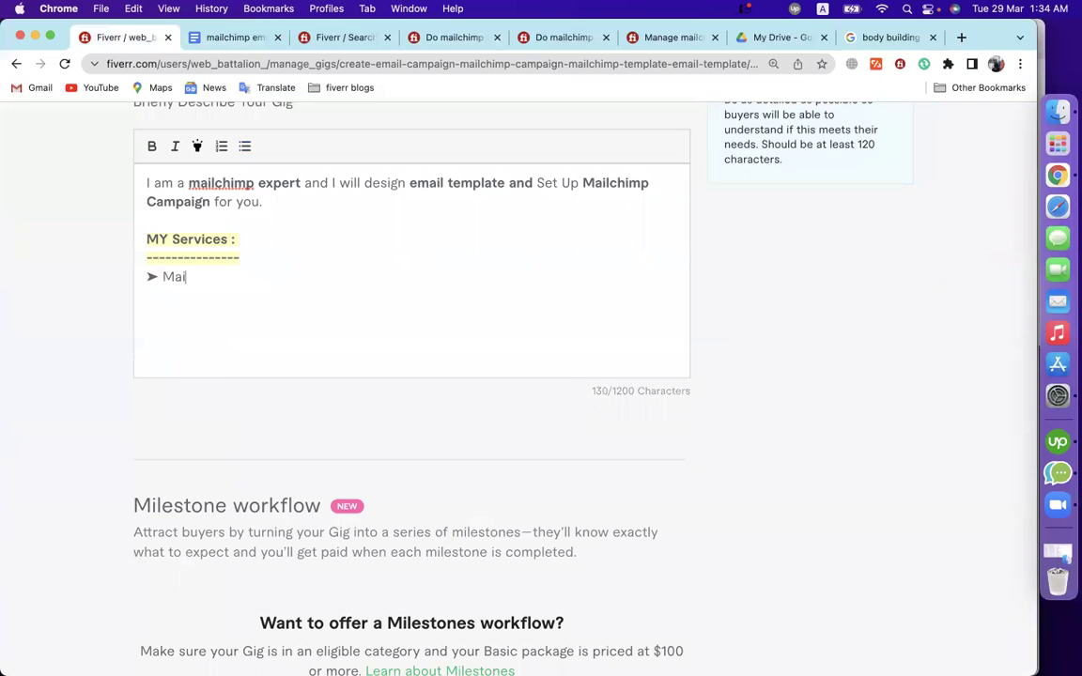
text(lchimp Account)
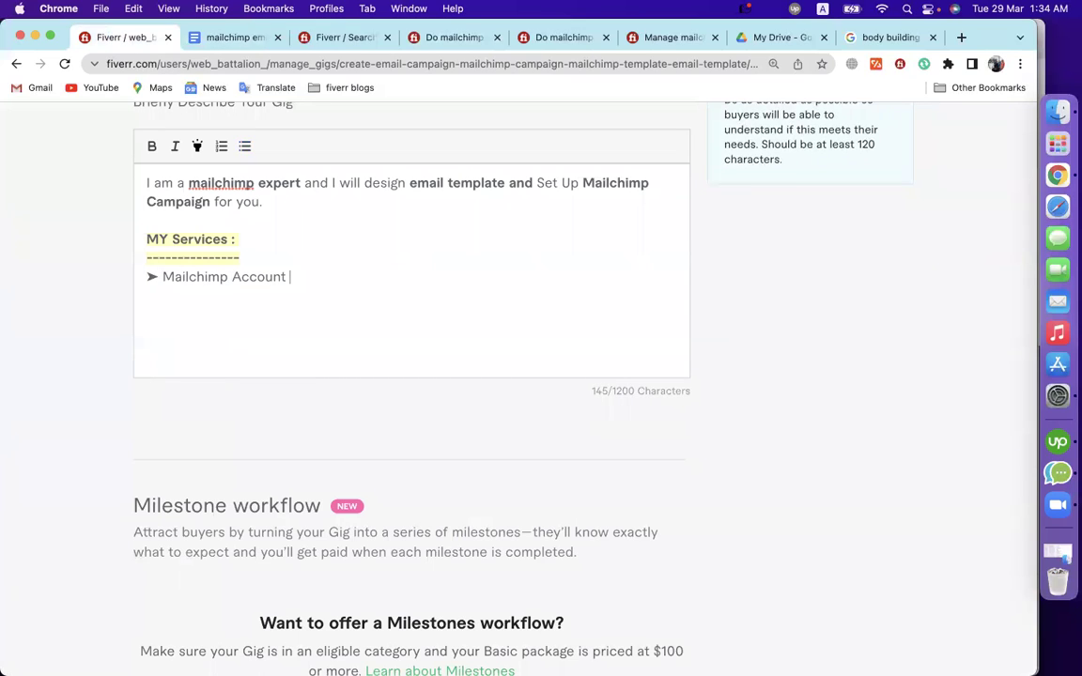
text( Setup)
key(Return)
Review the tag keywords in the document to choose one for the second service
click(223, 39)
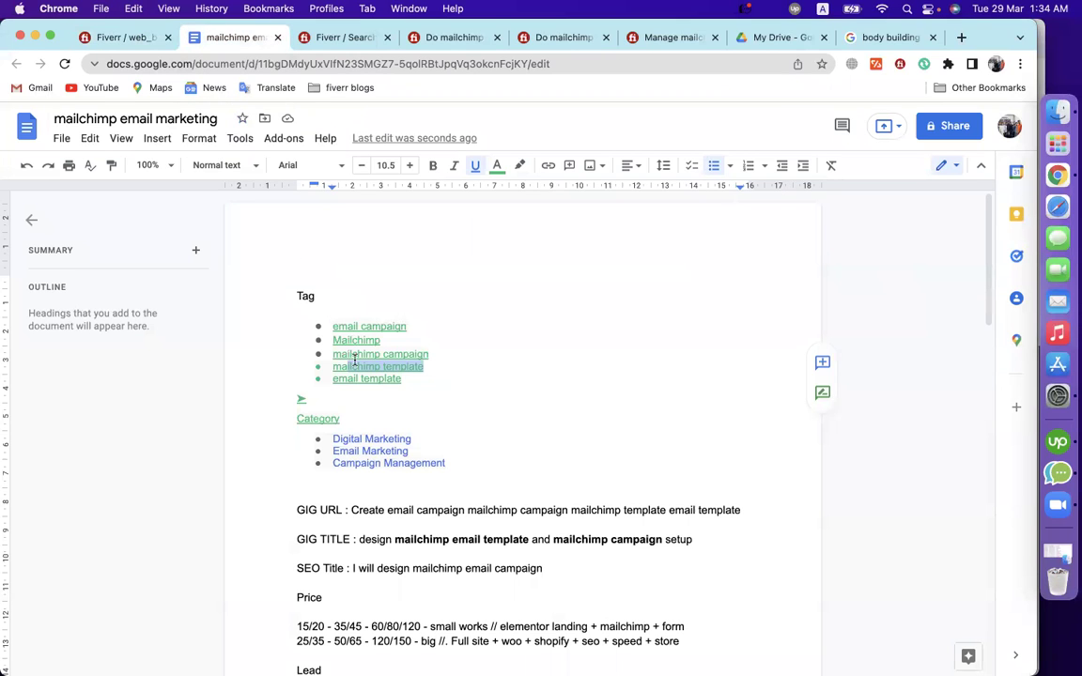
click(402, 383)
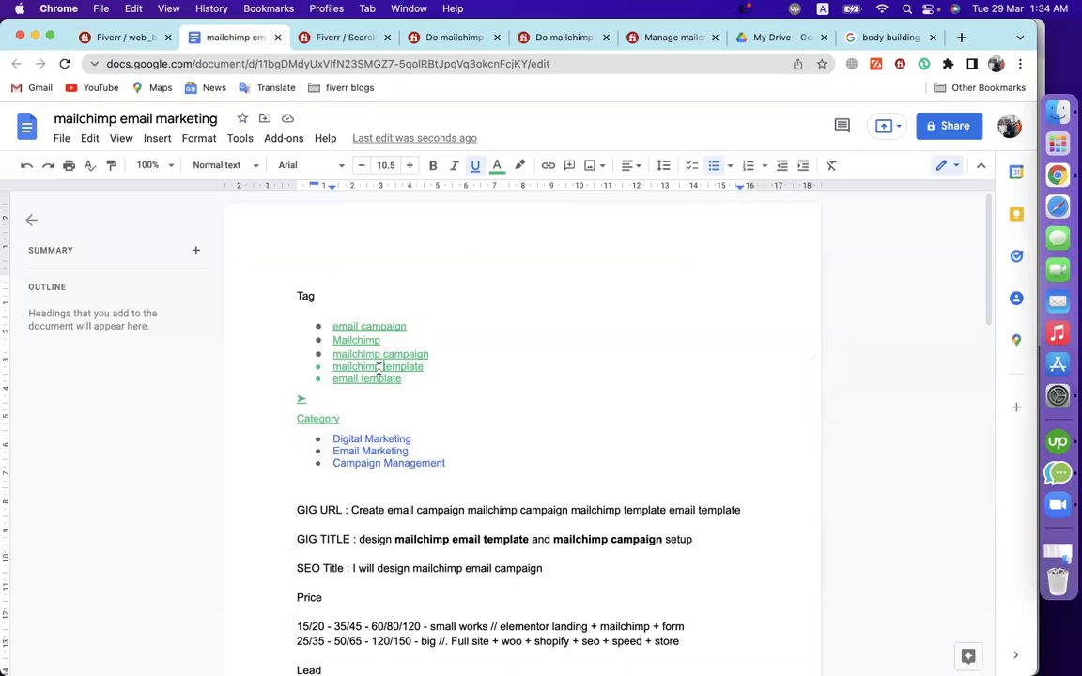
drag(378, 369, 336, 372)
click(383, 352)
drag(380, 341, 366, 343)
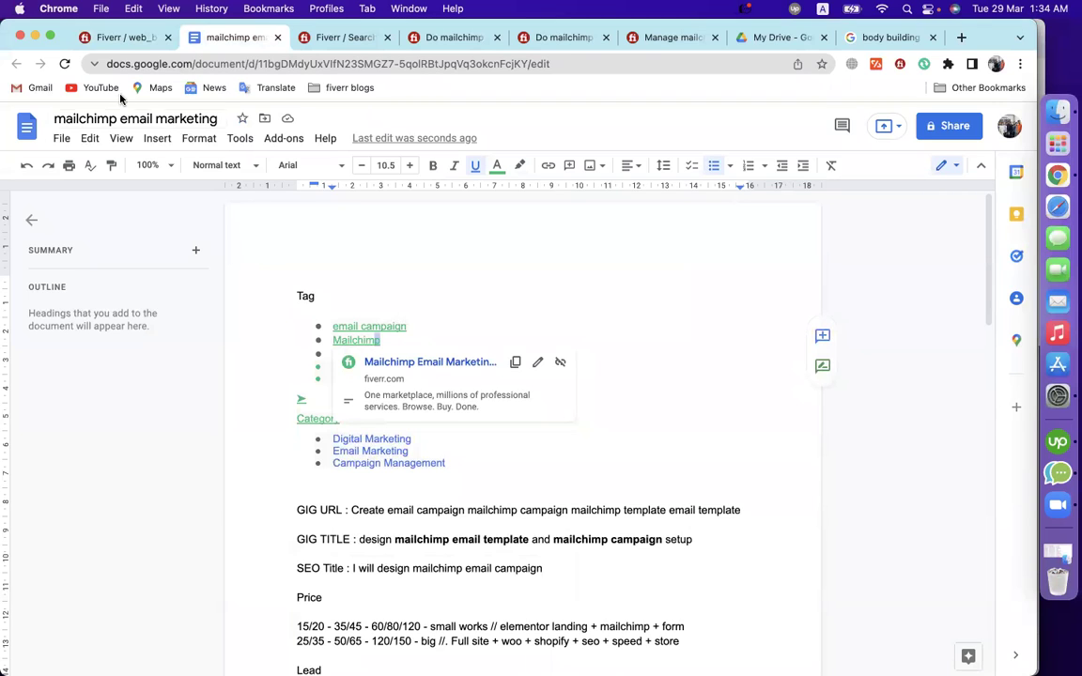
click(103, 39)
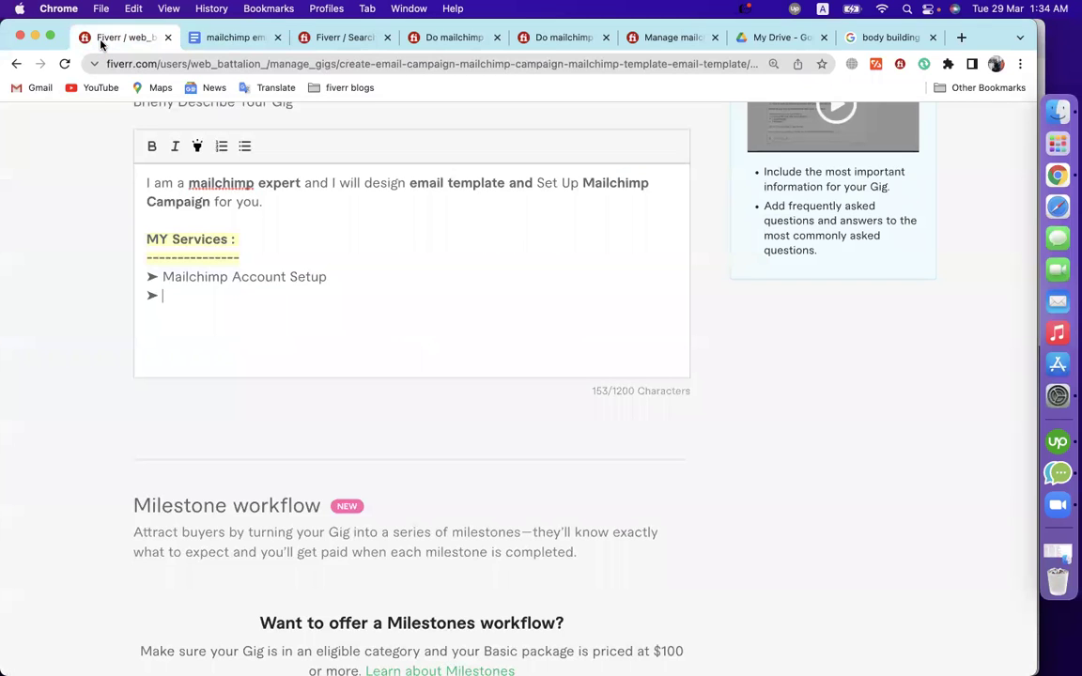
click(223, 37)
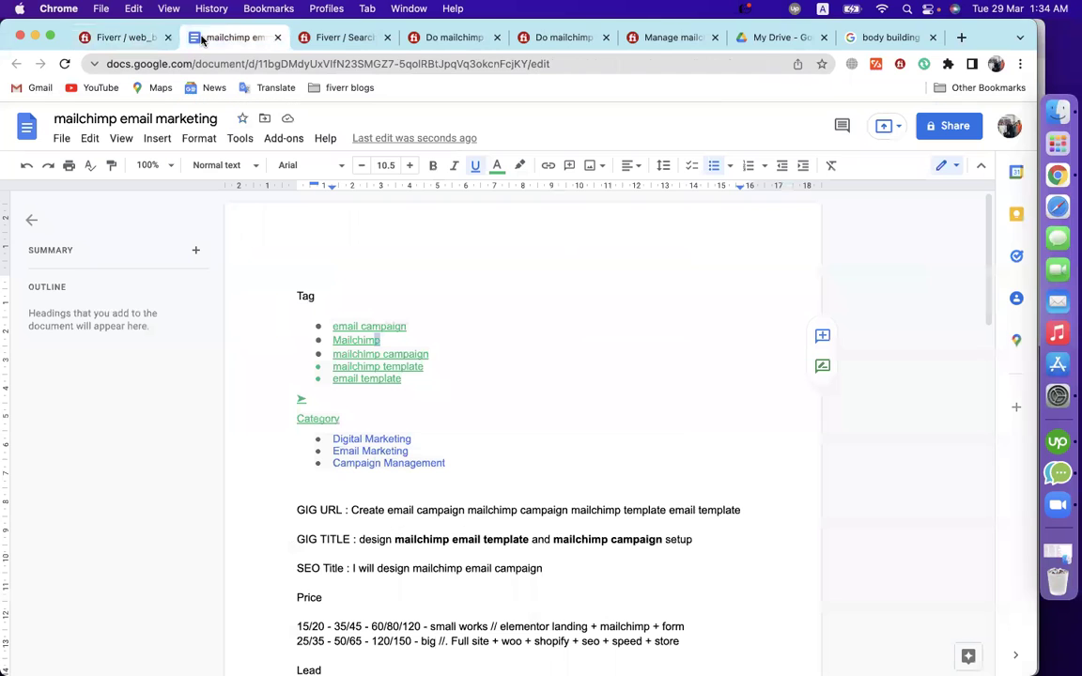
drag(442, 364, 333, 380)
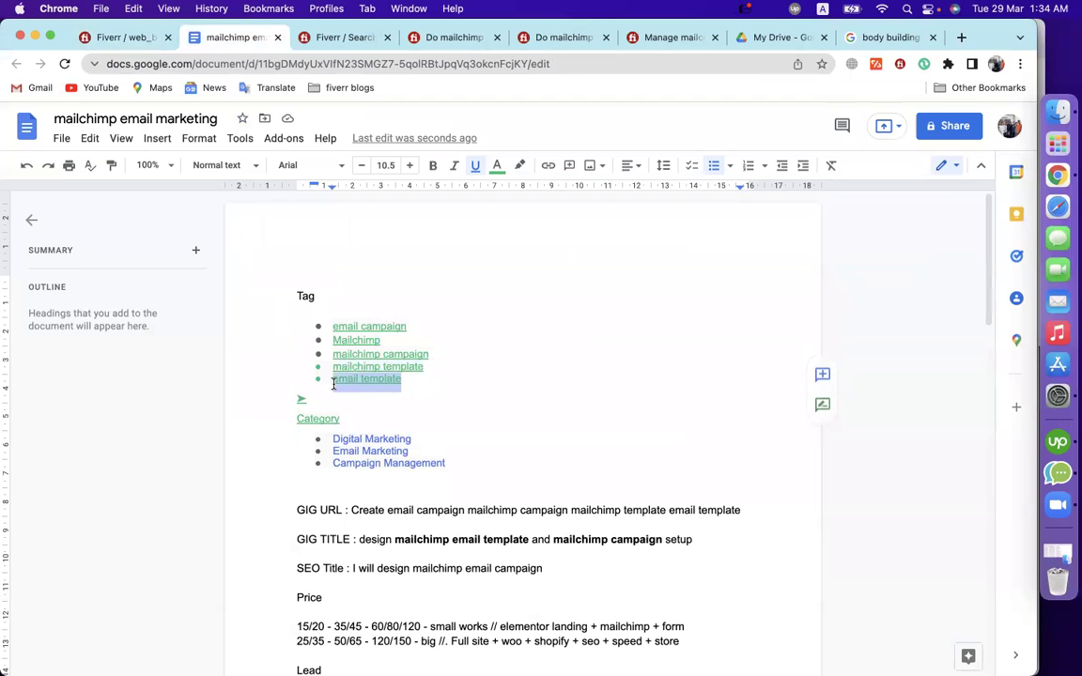
Write "Any type of email template design" as the second service and start a new line
click(120, 37)
text(Any tu)
key(BackSpace)
text(ype of)
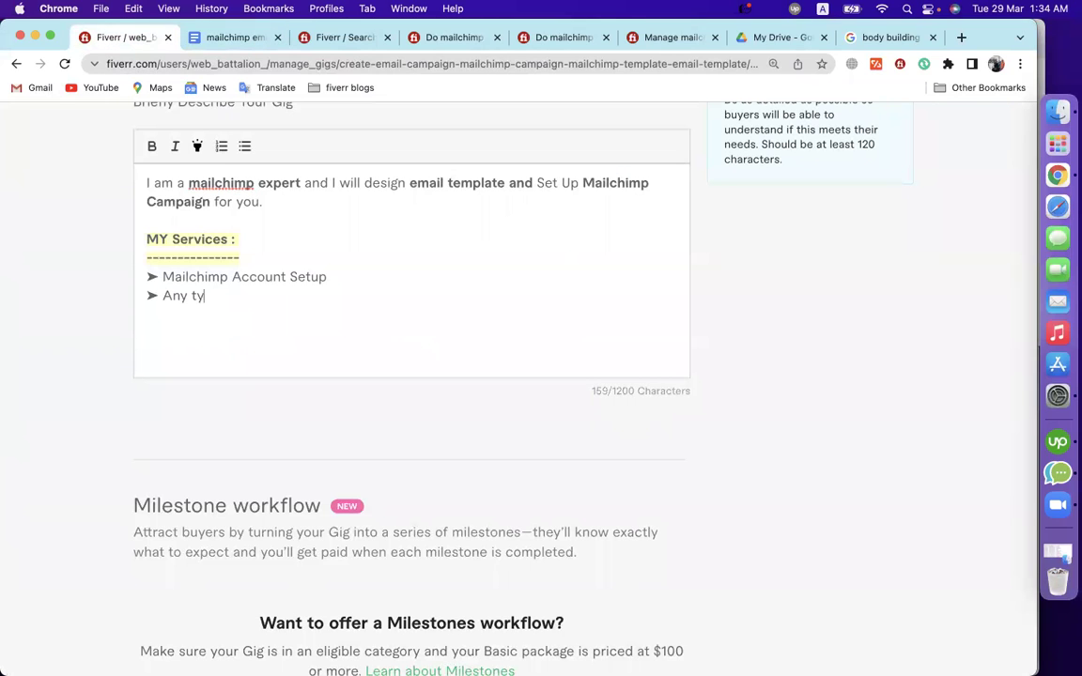
text(email template)
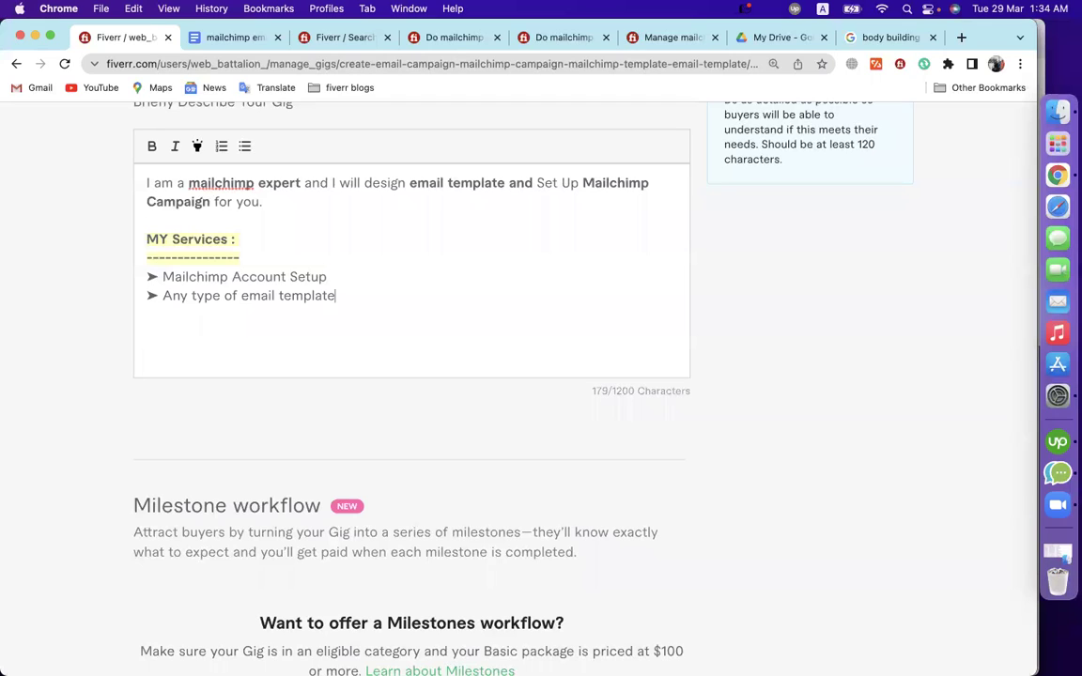
text( design)
key(Return)
text(email template)
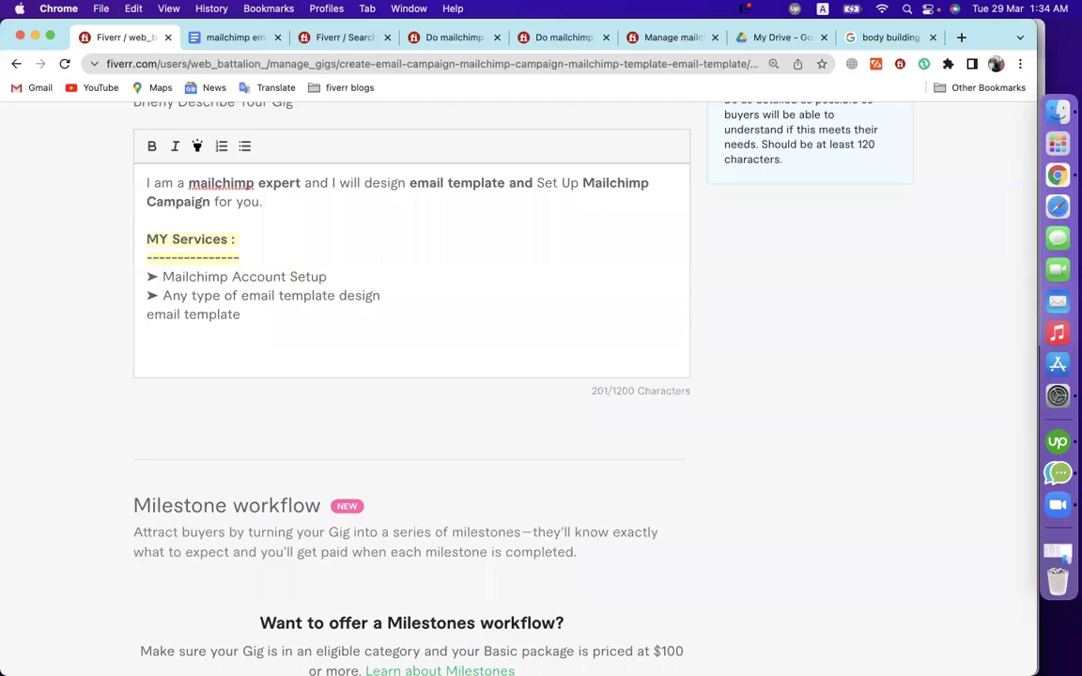
key(shift+super+Left)
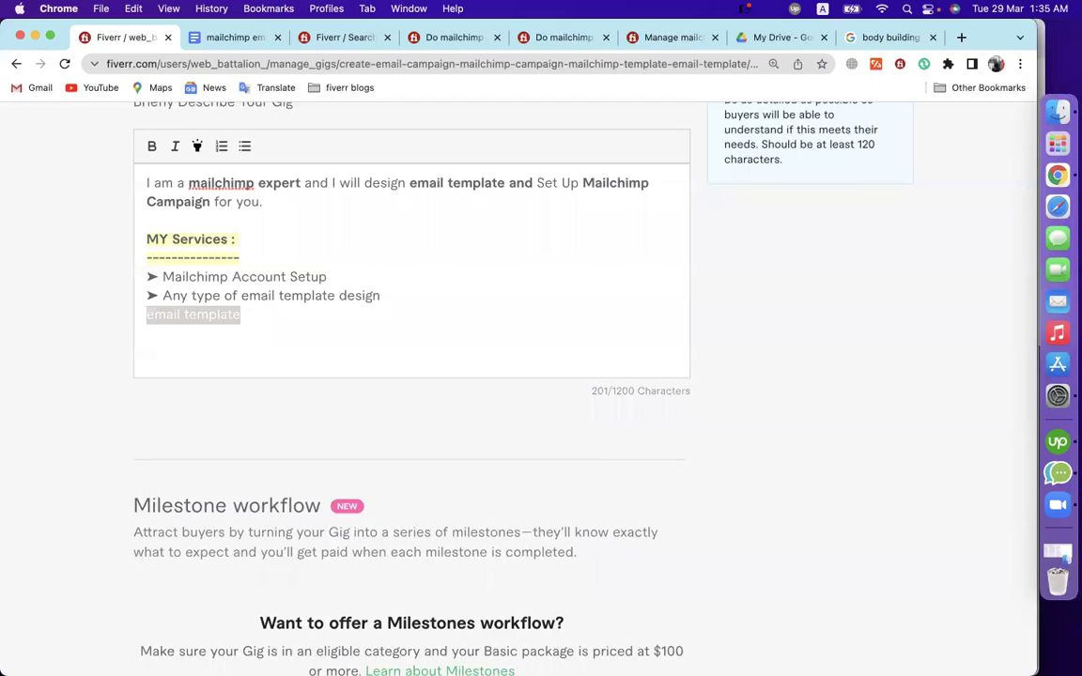
key(BackSpace)
Copy the arrowhead from the second service to the start of the third line
drag(147, 295, 156, 295)
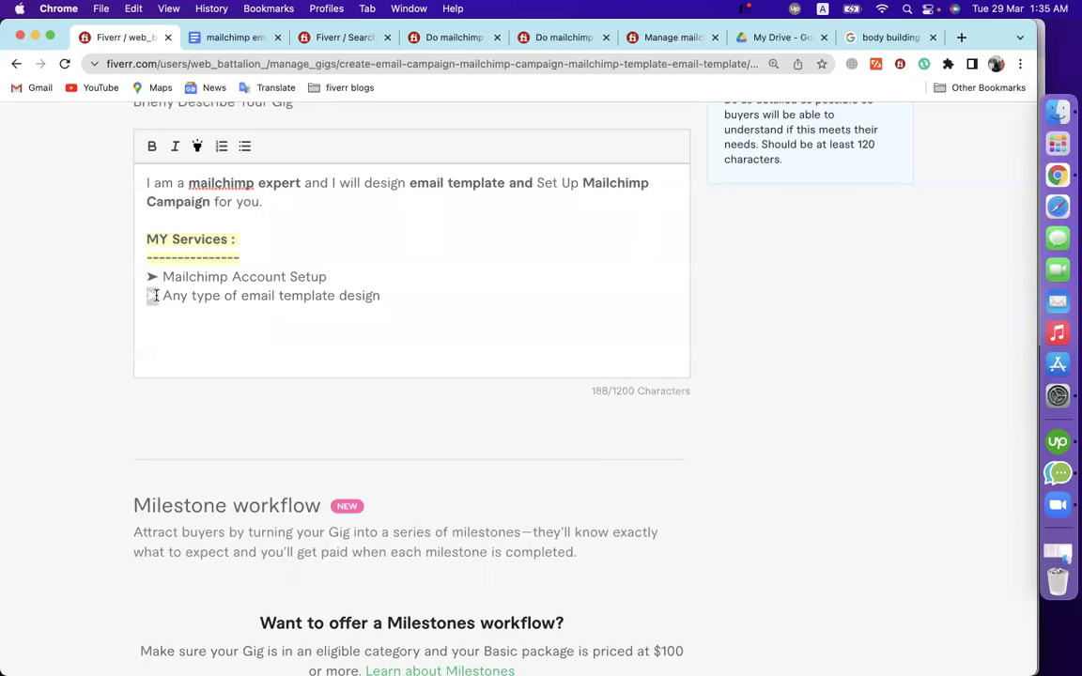
key(super+c)
key(Down)
key(super+v)
Write "Mailchimp Template customization" as the third service, based on the document's "mailchimp template" tag
click(221, 39)
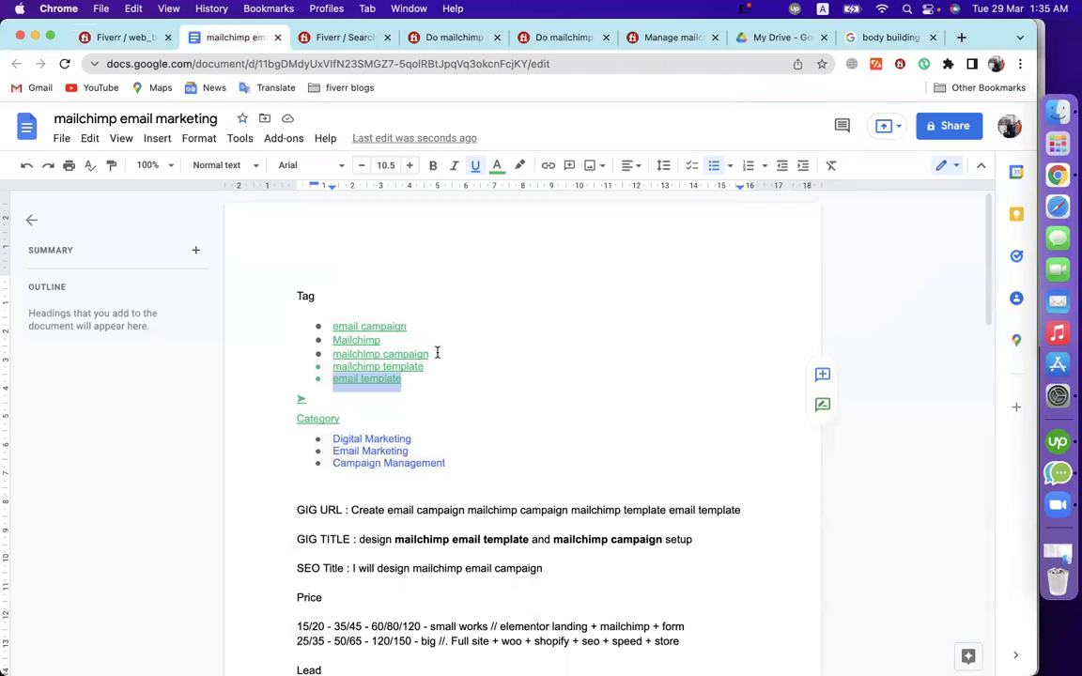
drag(441, 362, 328, 362)
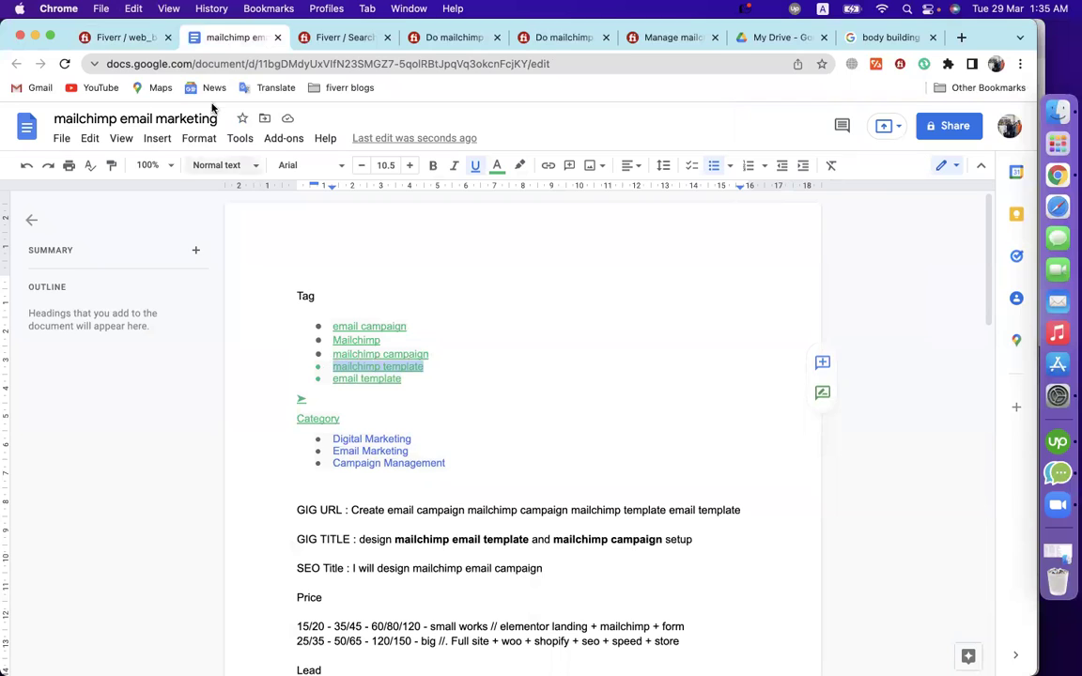
click(143, 40)
click(278, 365)
text(MA)
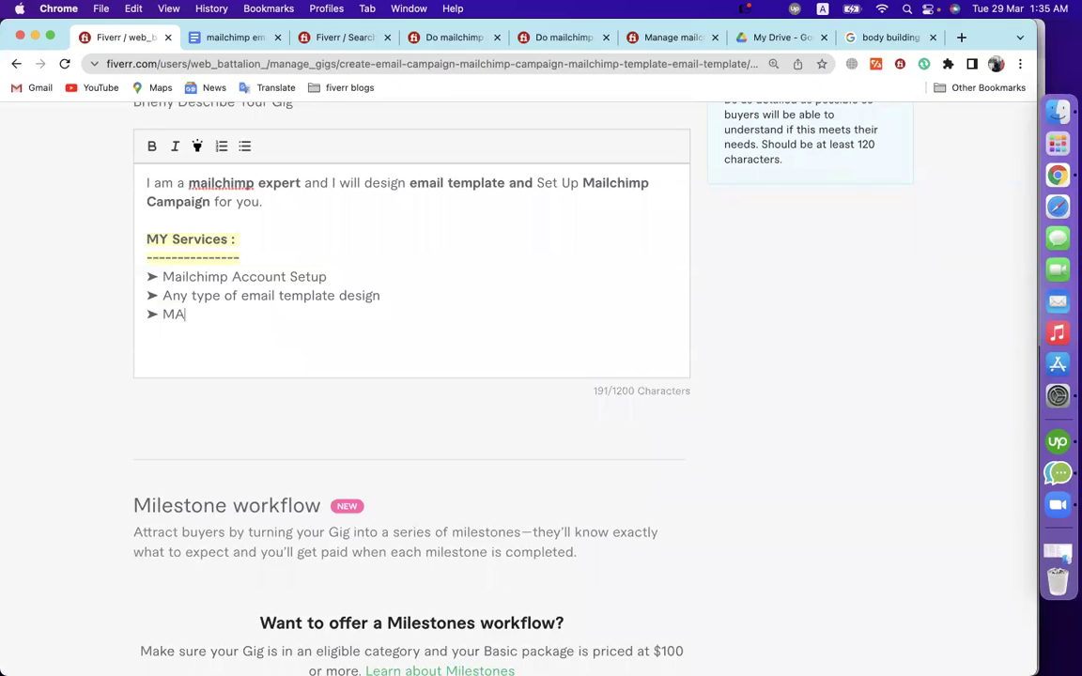
text(ilchimp)
key(BackSpace)
key(BackSpace)
key(BackSpace)
key(BackSpace)
key(BackSpace)
key(BackSpace)
key(BackSpace)
key(BackSpace)
text(ailchimp)
text(Template )
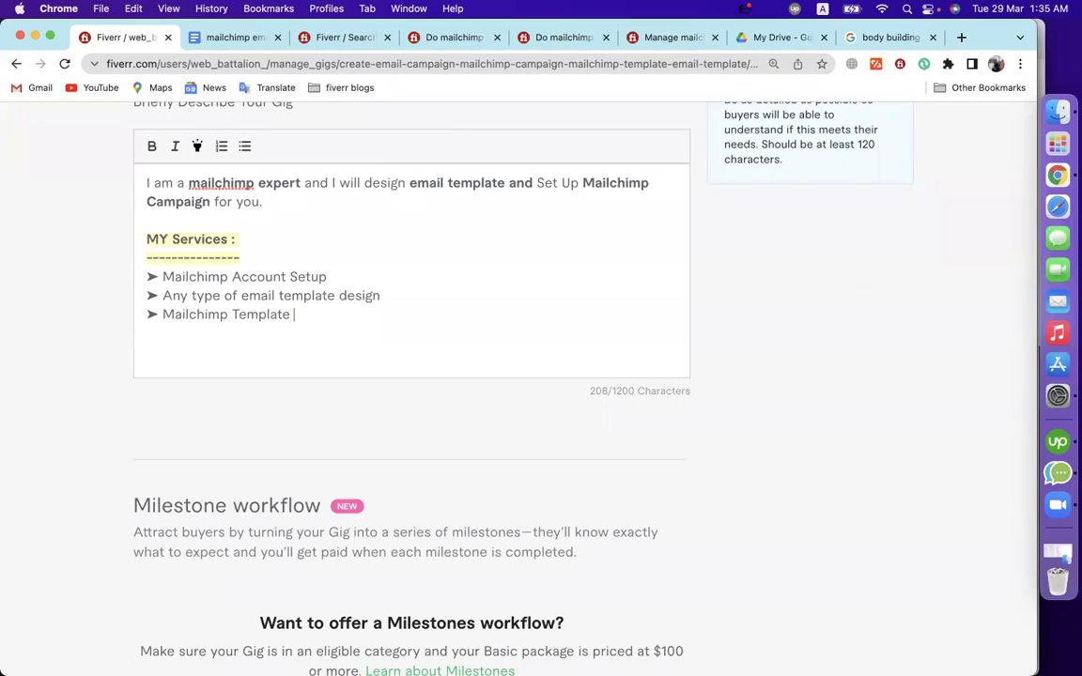
text(customization)
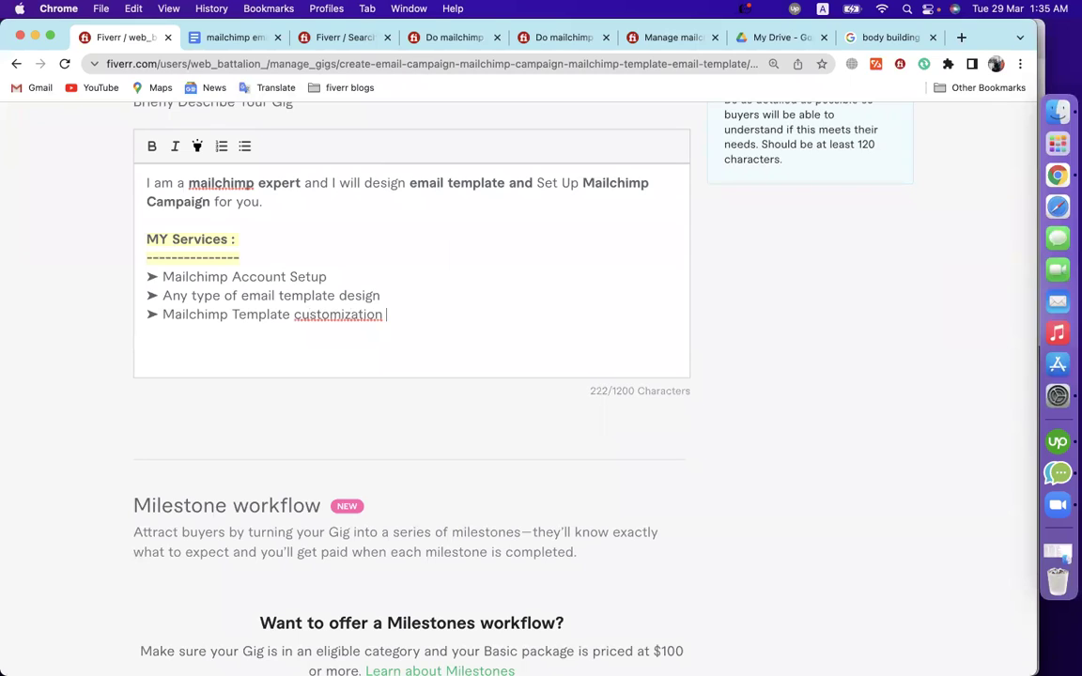
Start a fourth service line with an arrowhead copied from the third service, replacing the wrongly pasted tag text
key(Return)
key(cmd+v)
key(shift+super+Left)
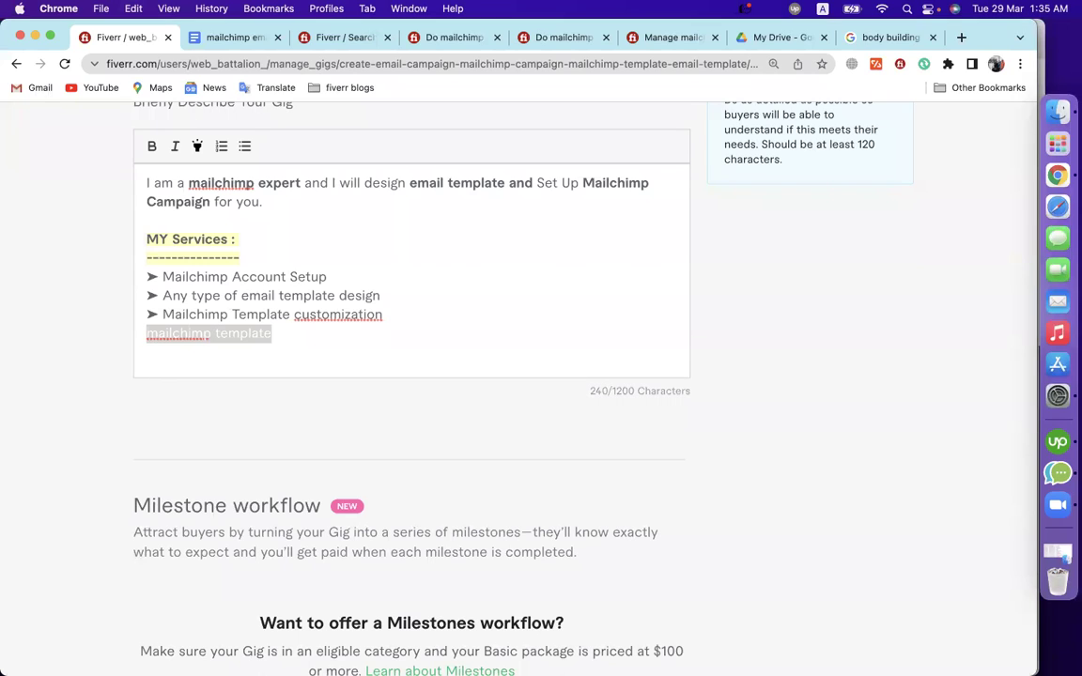
drag(148, 315, 160, 319)
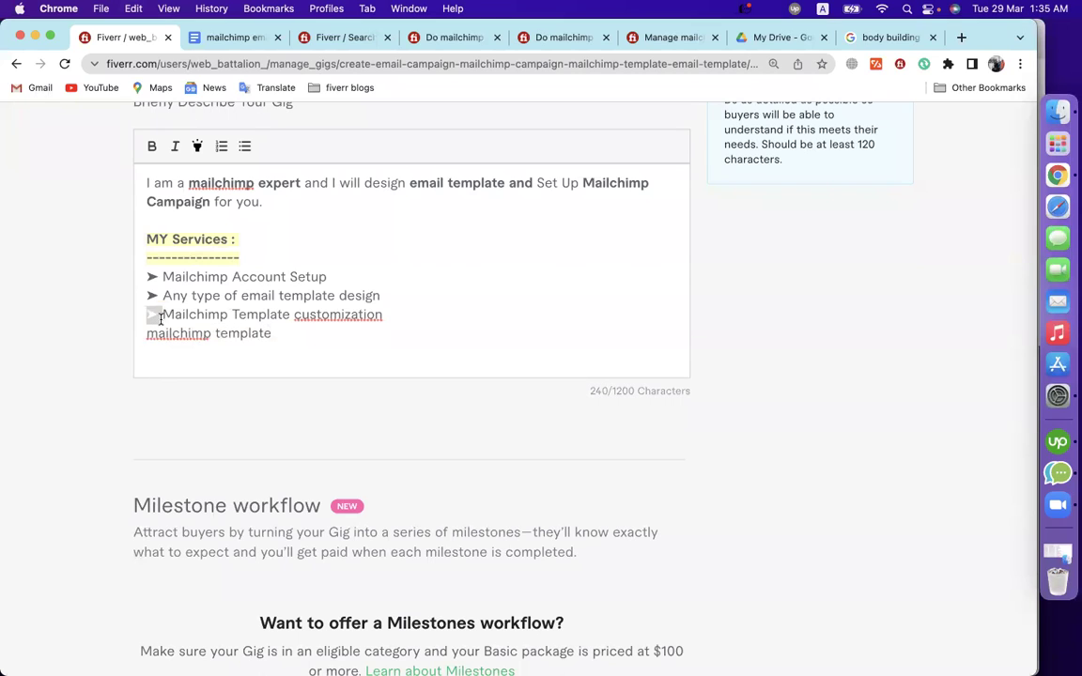
key(super+c)
key(Down)
key(shift+super+Right)
key(super+v)
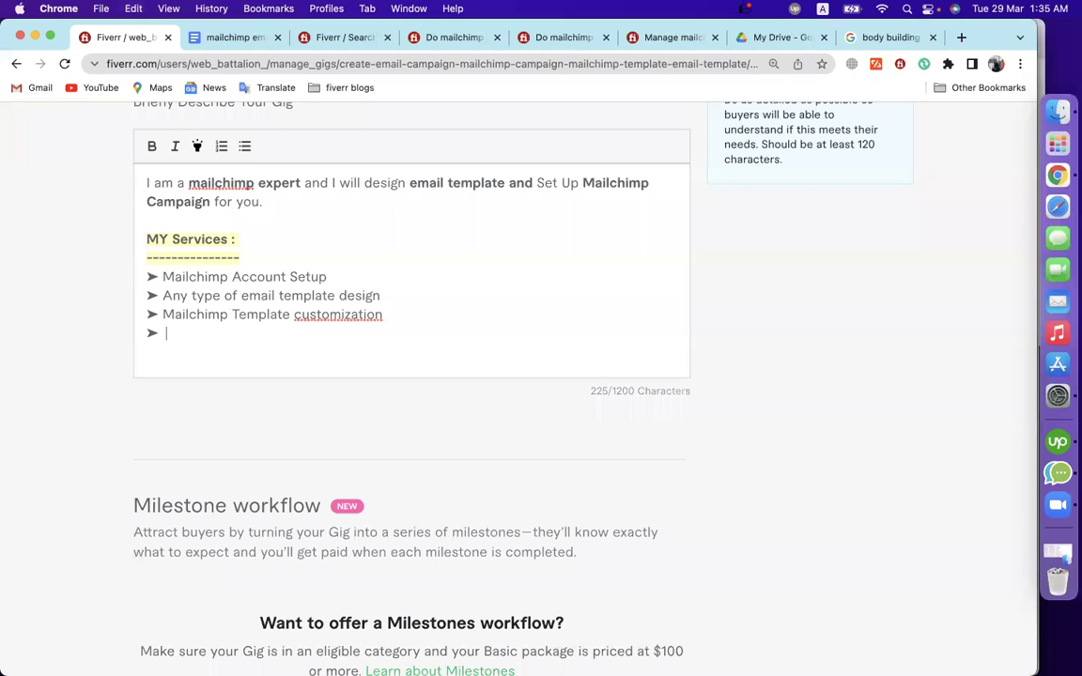
Write "Mailchimp campaign set up" as the fourth service, checking the campaign tag in the document
text(Mailc)
click(234, 40)
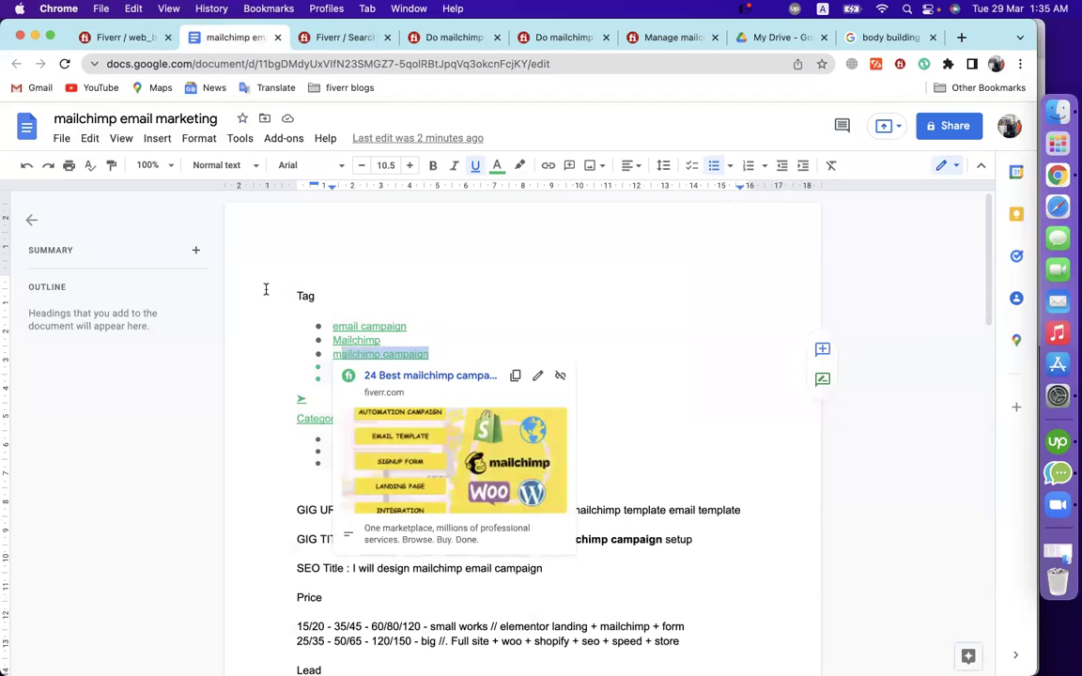
click(133, 43)
text(h)
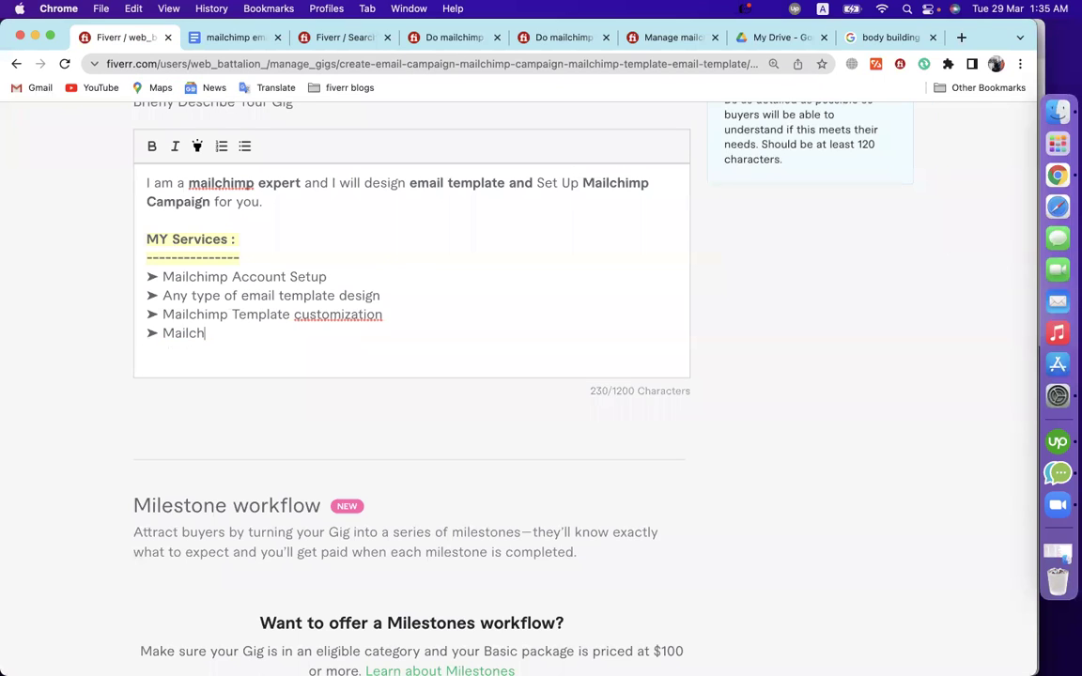
text(imp cad)
key(BackSpace)
text(mpaign set up)
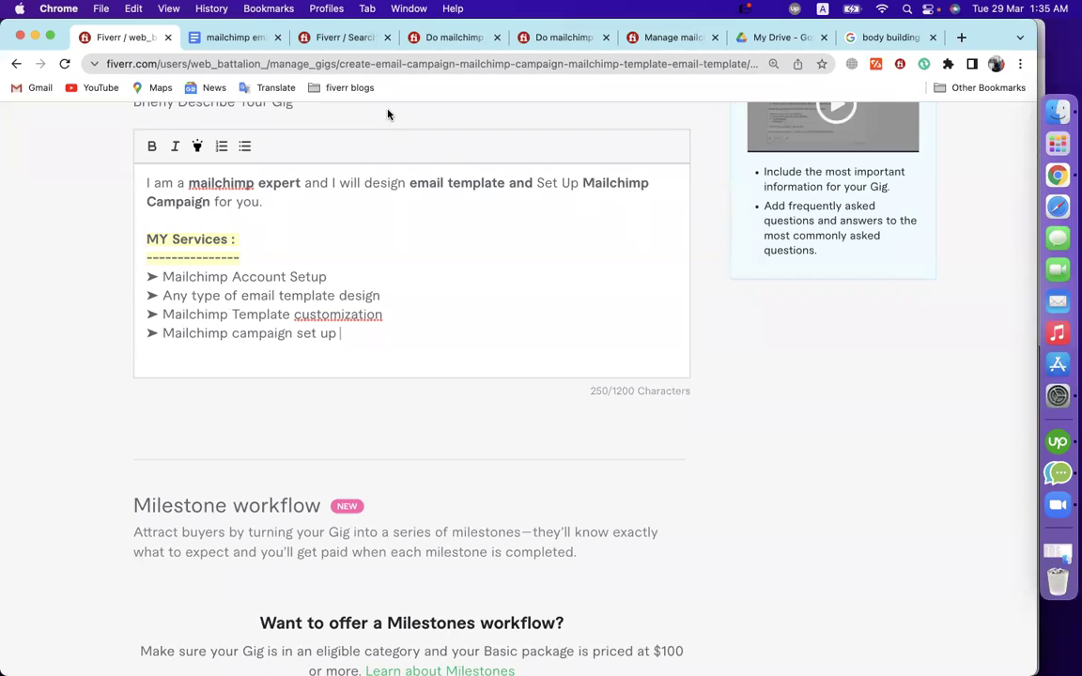
Add a fifth arrowhead line reading "Landing page design using mailchimp"
key(Return)
key(cmd+v)
text(Landin)
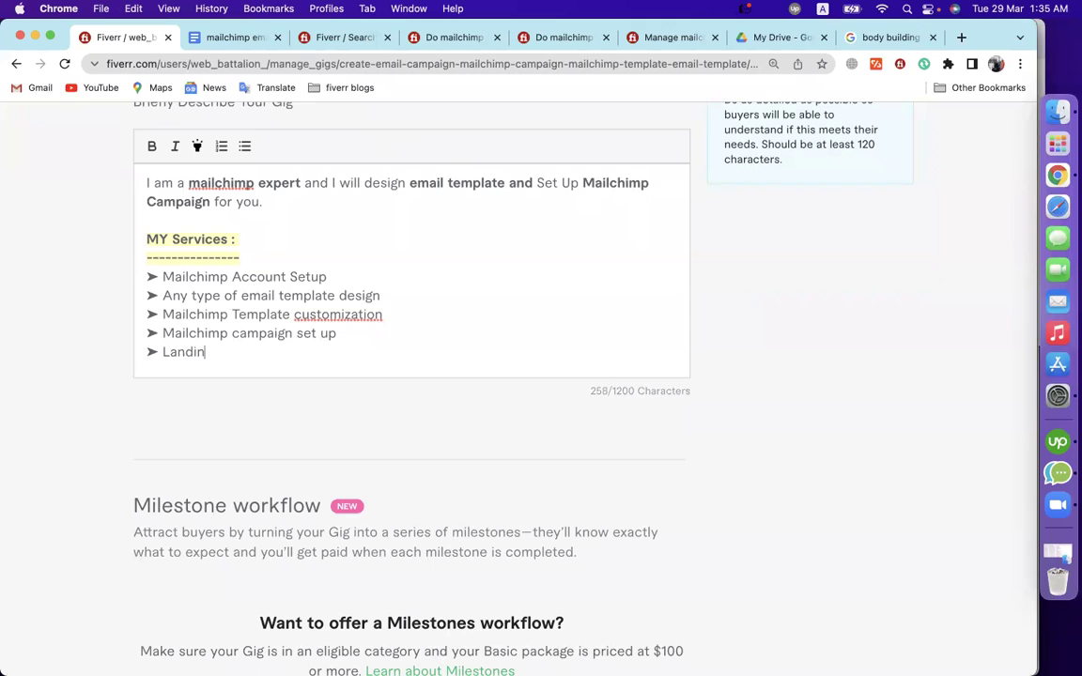
text(g page design )
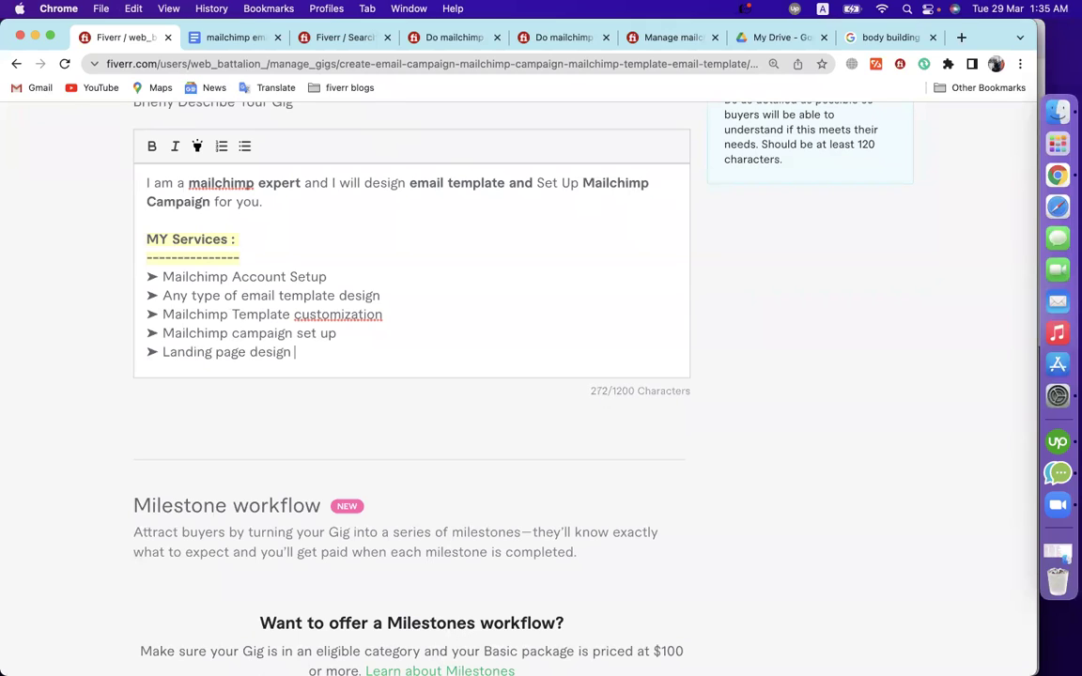
text(using mailchimp)
Add a sixth arrowhead line reading "Woocommerce/ Shopify automation"
key(Return)
key(super+v)
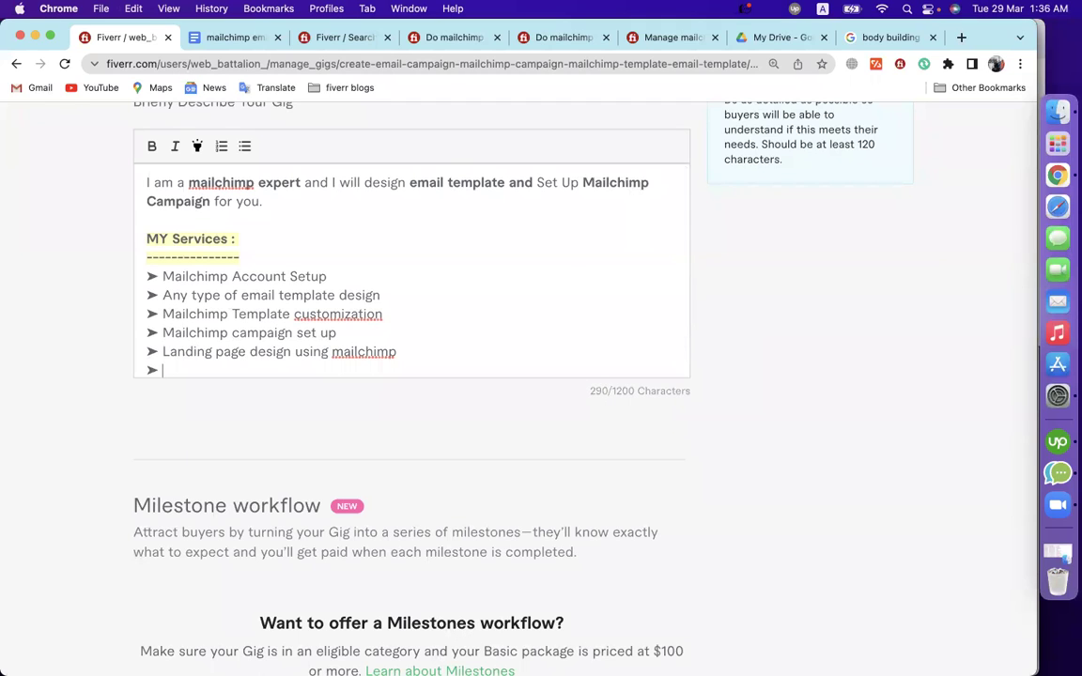
text(Woocommerce/ S)
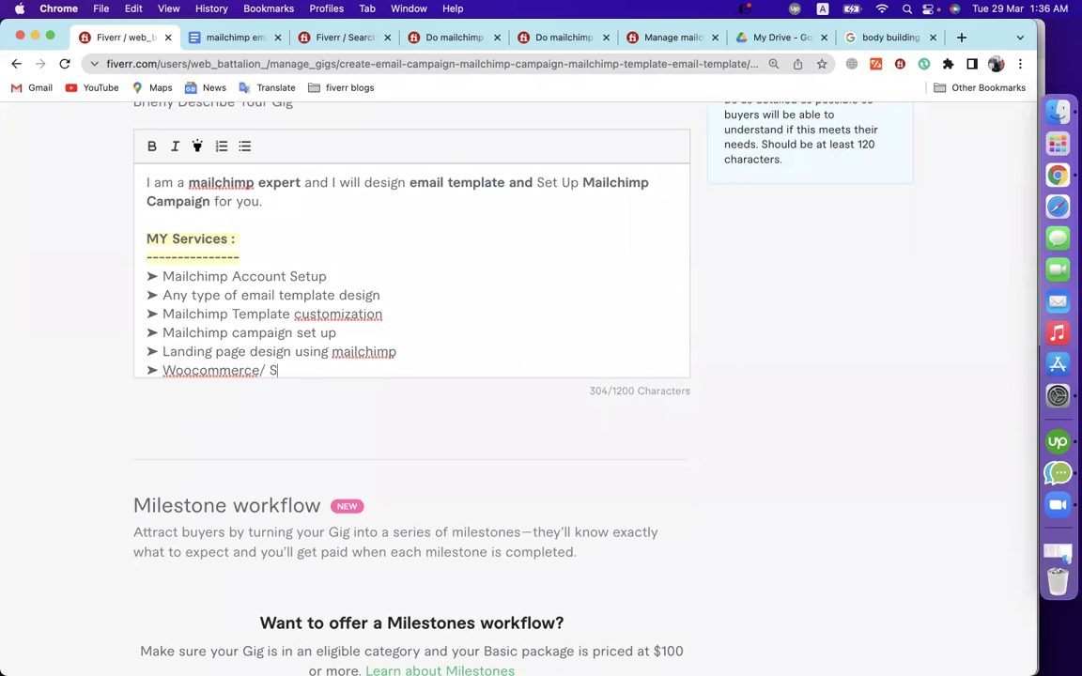
text(hopify automation)
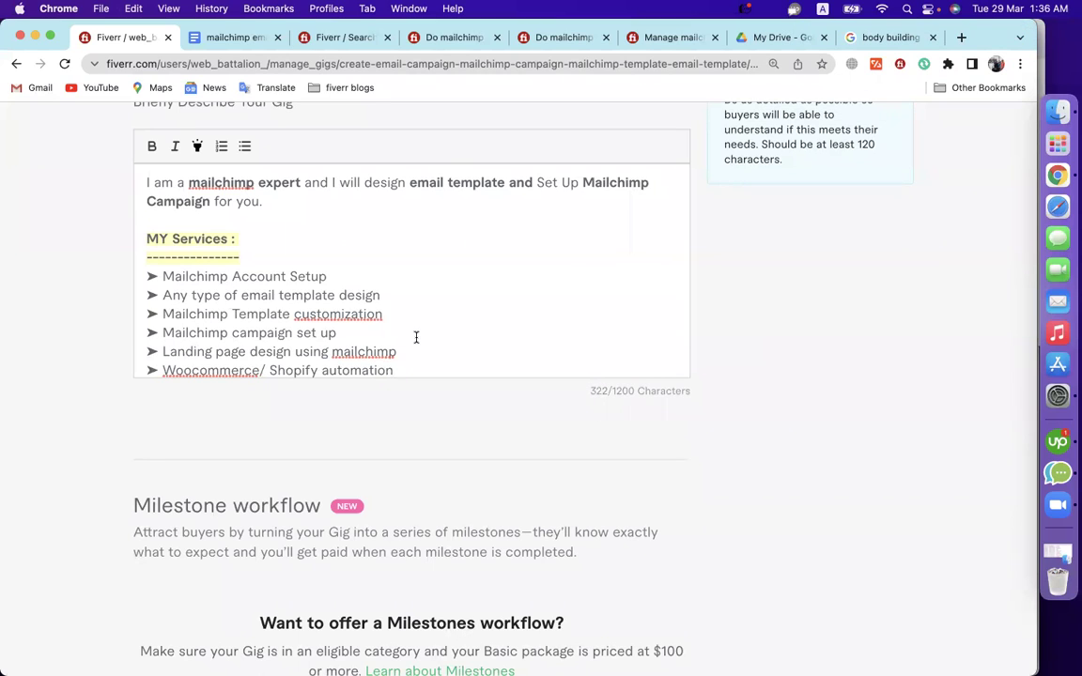
Add a seventh arrowhead line reading "eCommerce Order notification"
scroll(416, 335, down, 1)
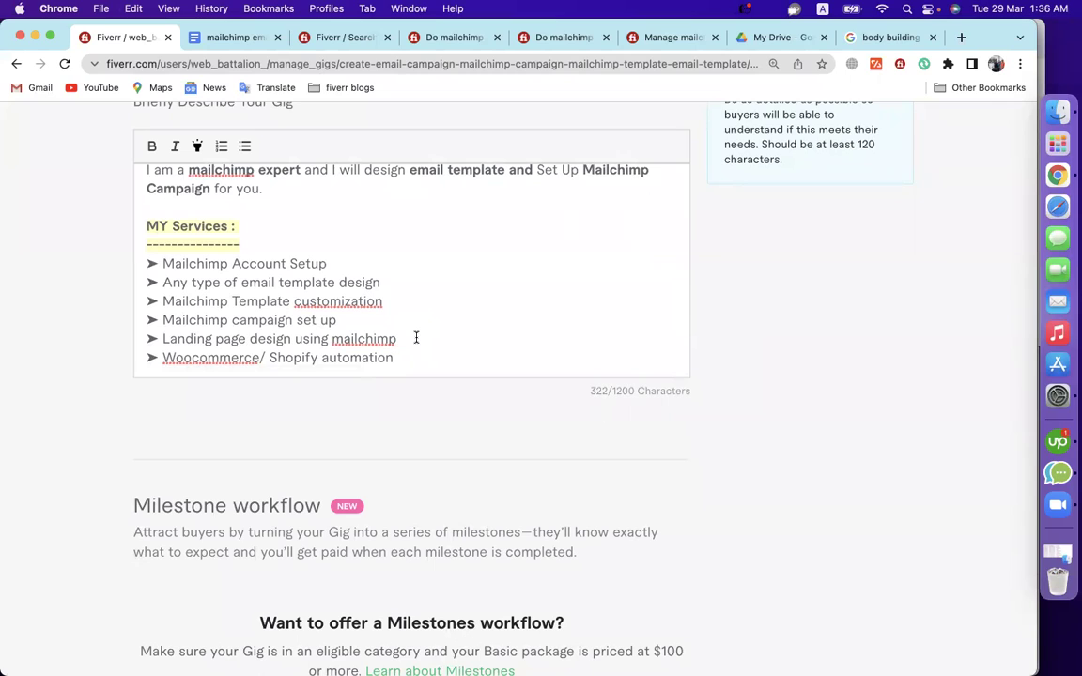
key(Return)
key(super+v)
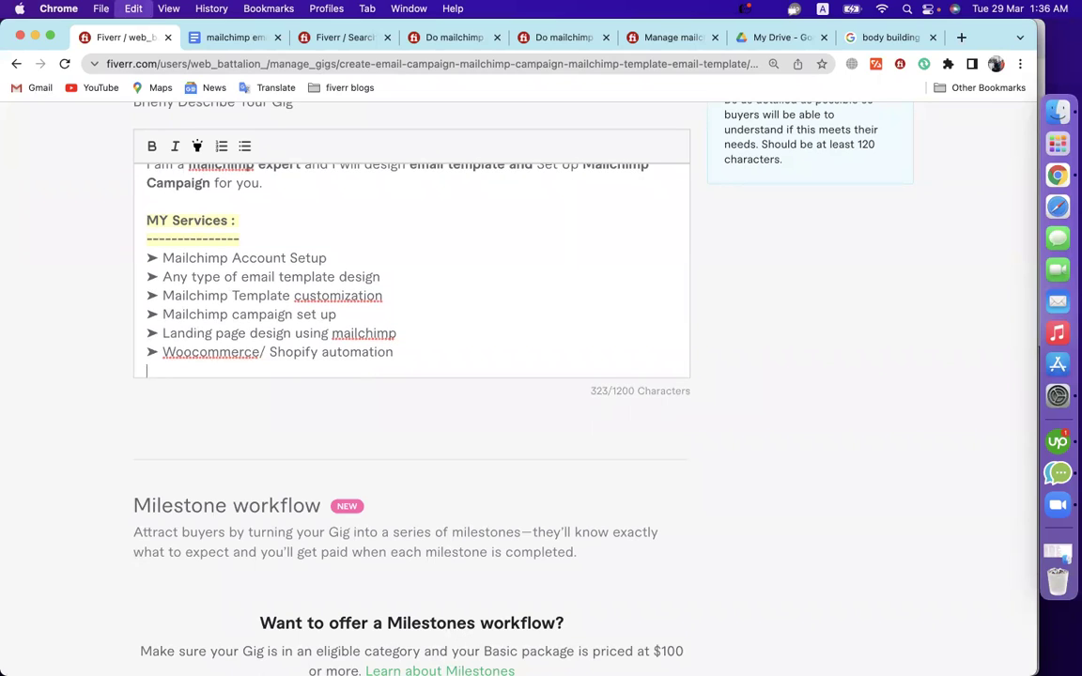
text(eCommerce Order notification)
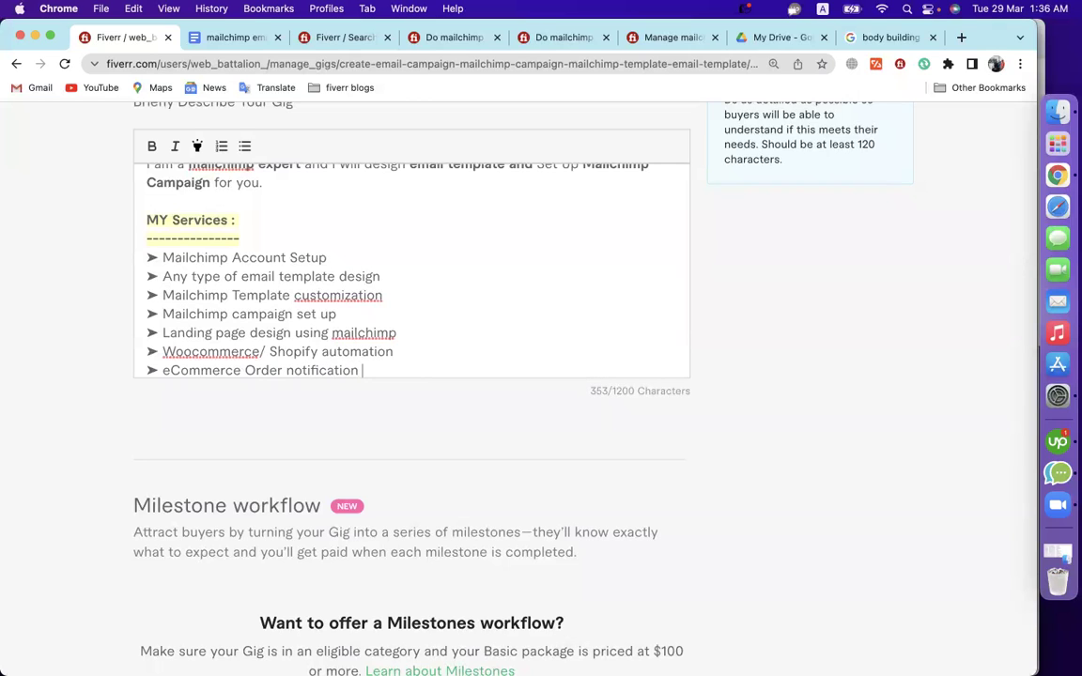
Add an eighth arrowhead line reading "eCommerce Abandoned cart automation", followed by blank lines
key(Return)
key(ctrl+v)
text(eCommerce )
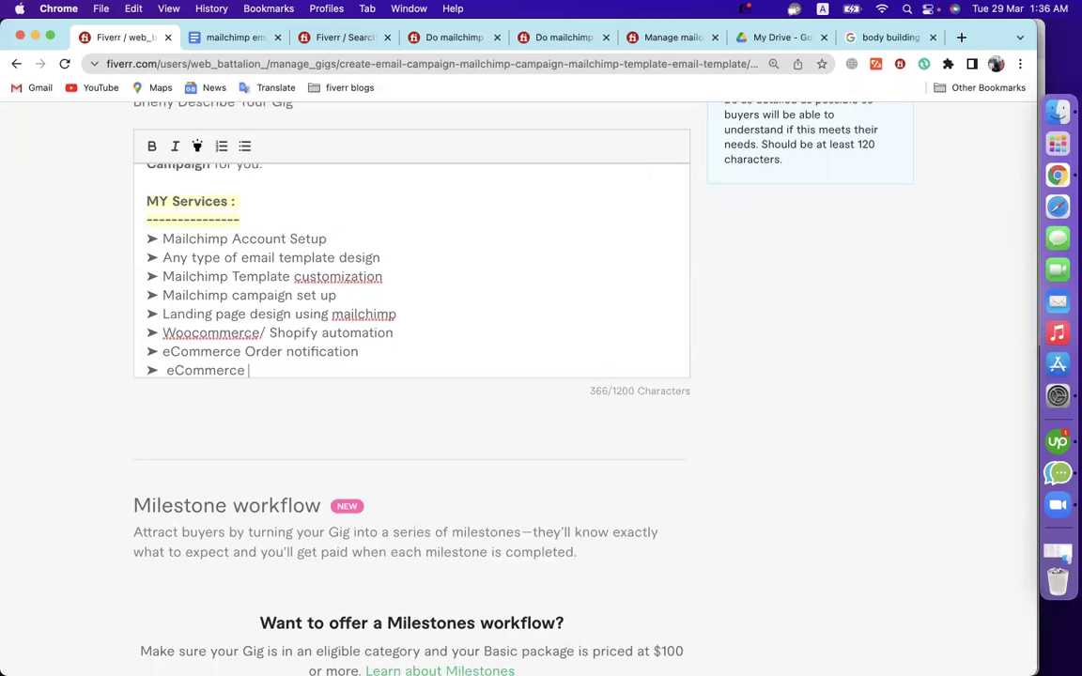
text(Abandoned cart automation)
key(Return)
key(Return)
key(Return)
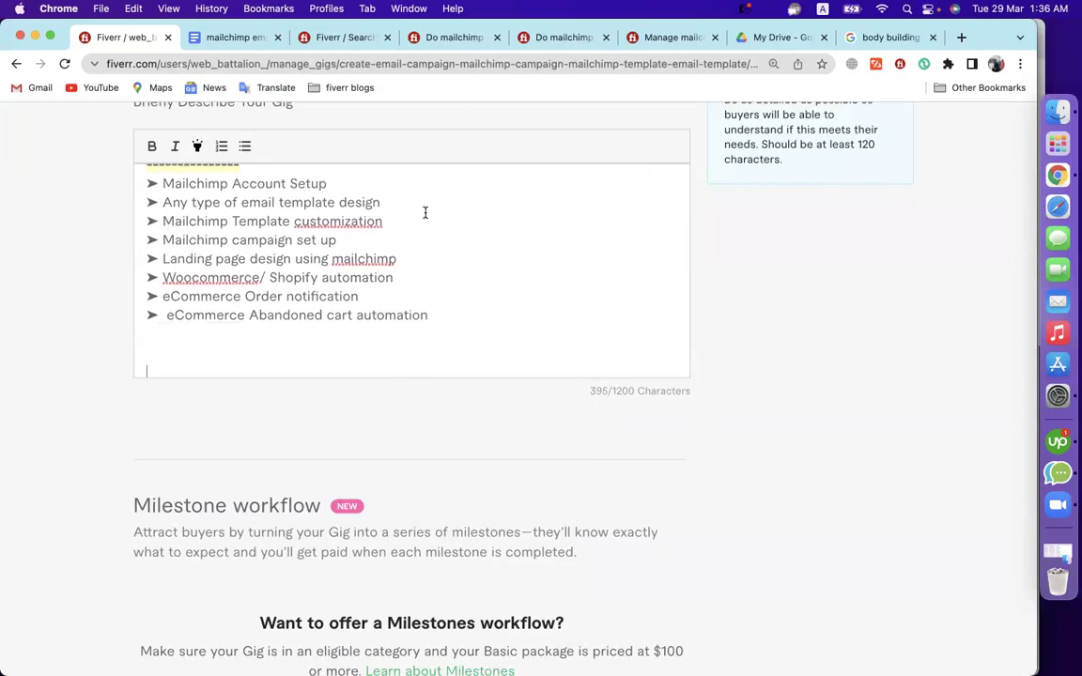
Make "Account Setup" in the first service and "email template design" in the second service bold
scroll(424, 213, up, 2)
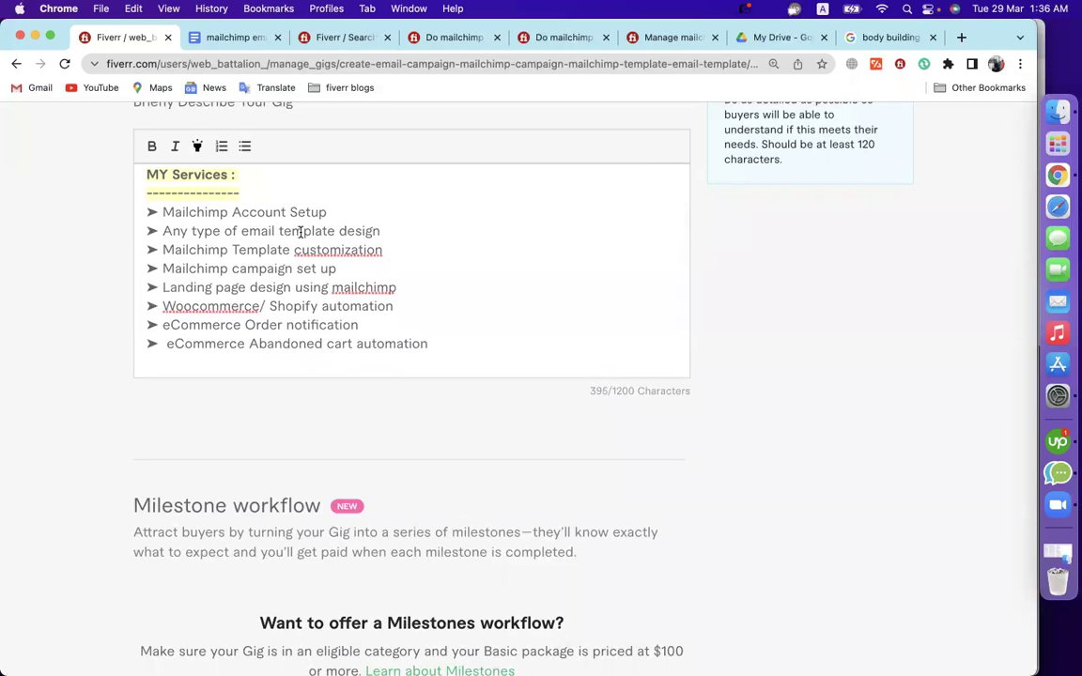
click(329, 212)
key(alt+shift+Left)
key(alt+shift+Left)
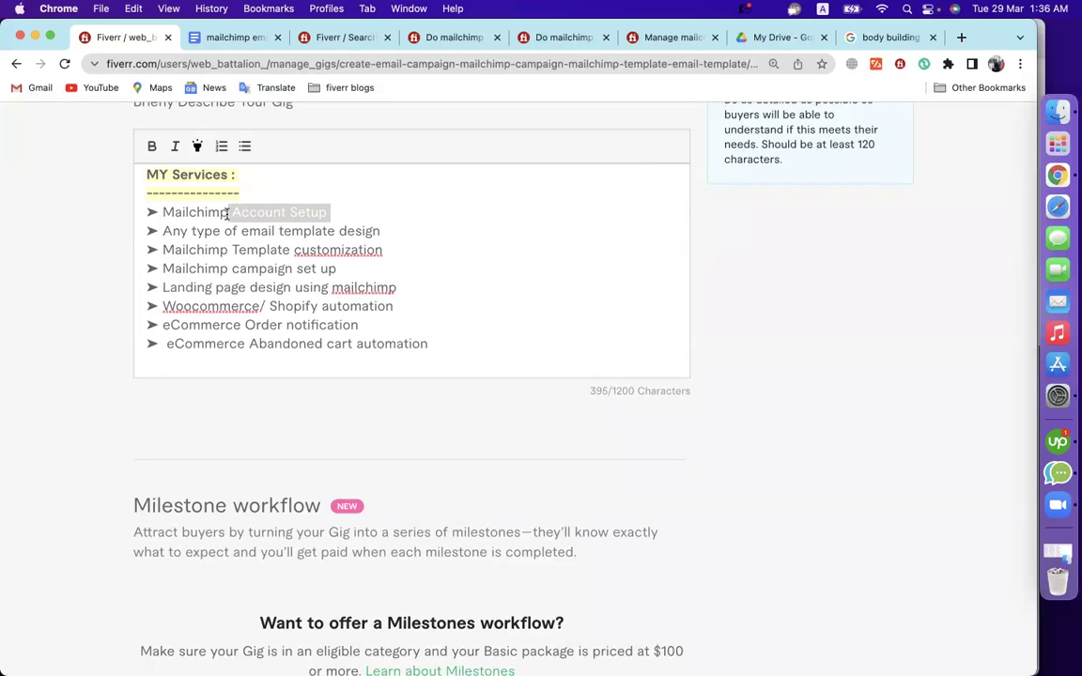
key(super+b)
click(241, 230)
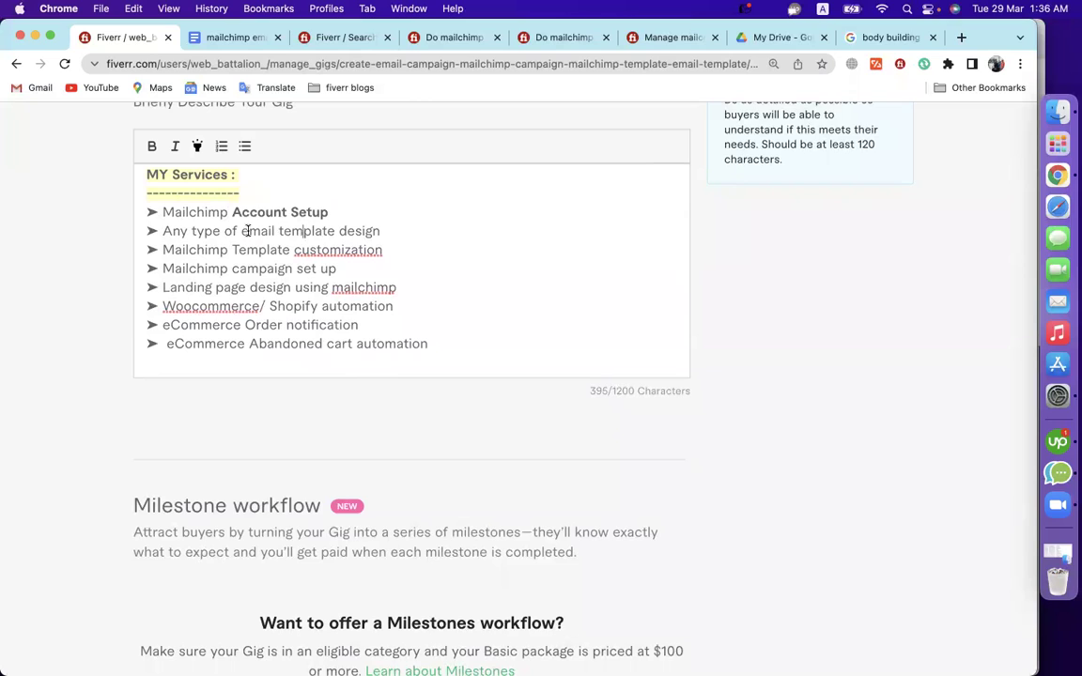
drag(241, 230, 382, 230)
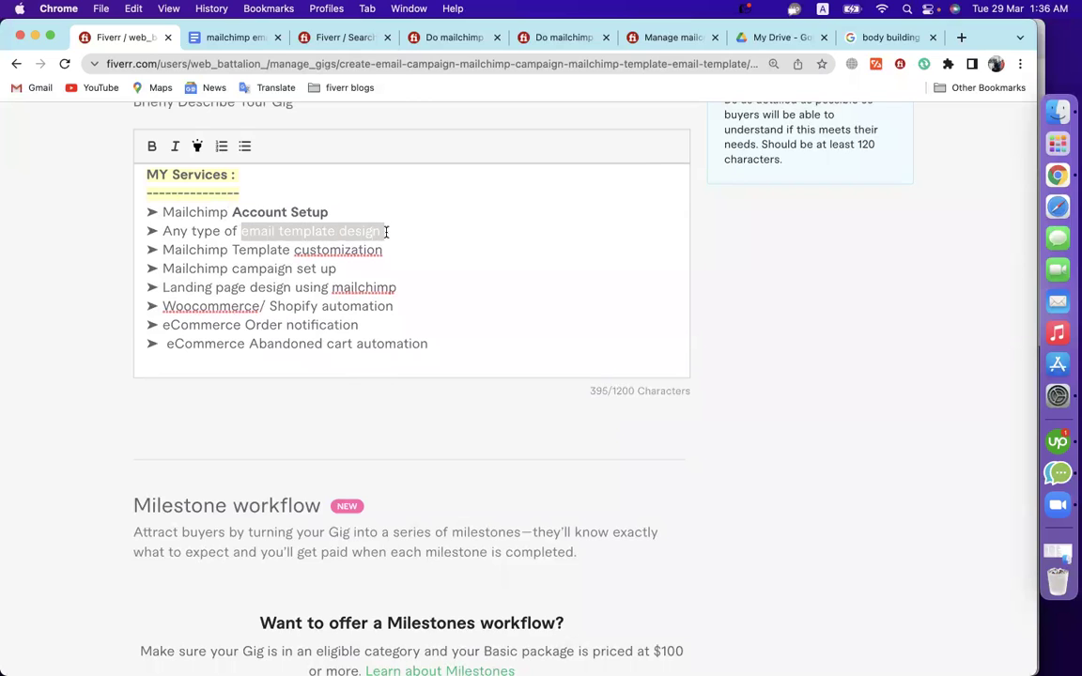
key(super+b)
Make "Template customization" in the third service and the whole "Mailchimp campaign set up" service text bold
click(287, 269)
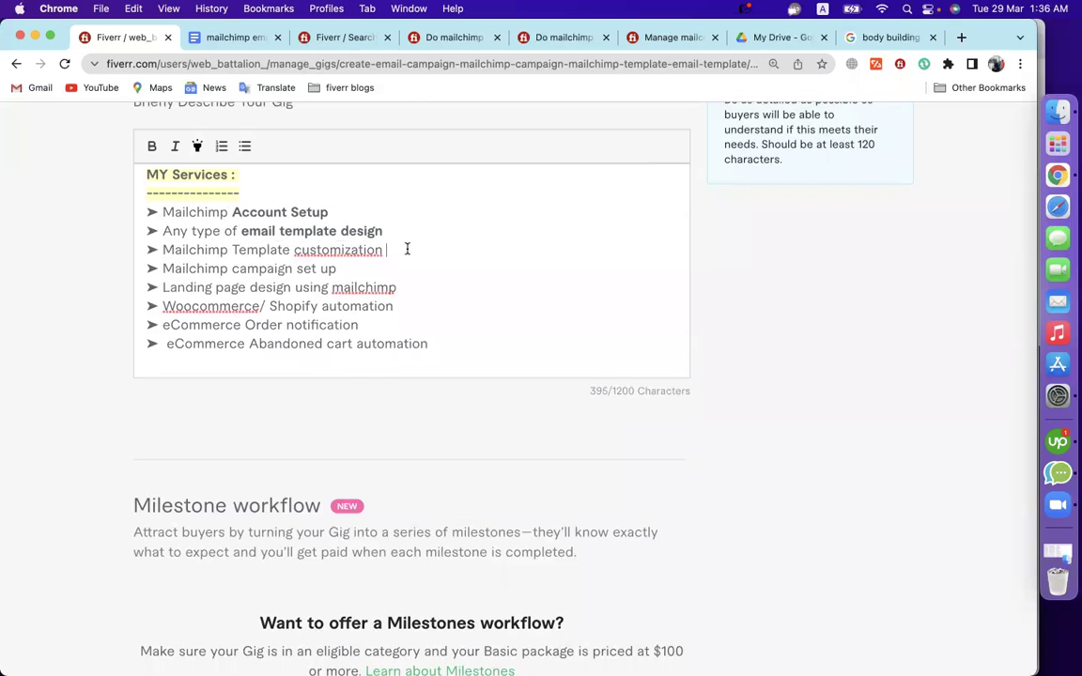
drag(403, 249, 232, 250)
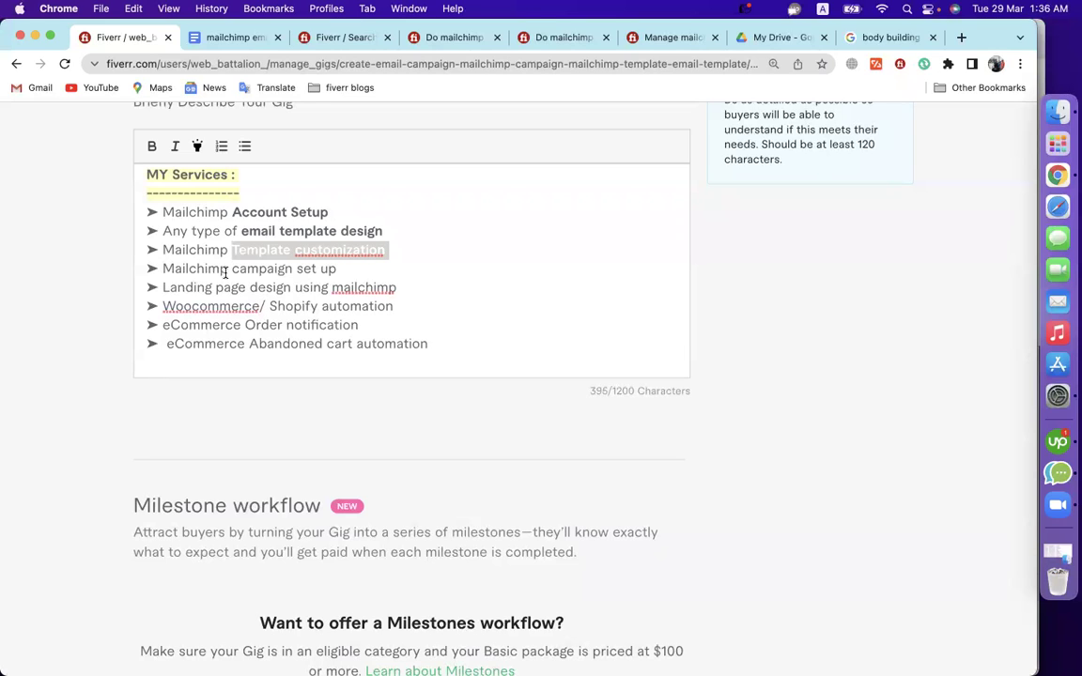
key(super+b)
drag(161, 269, 366, 275)
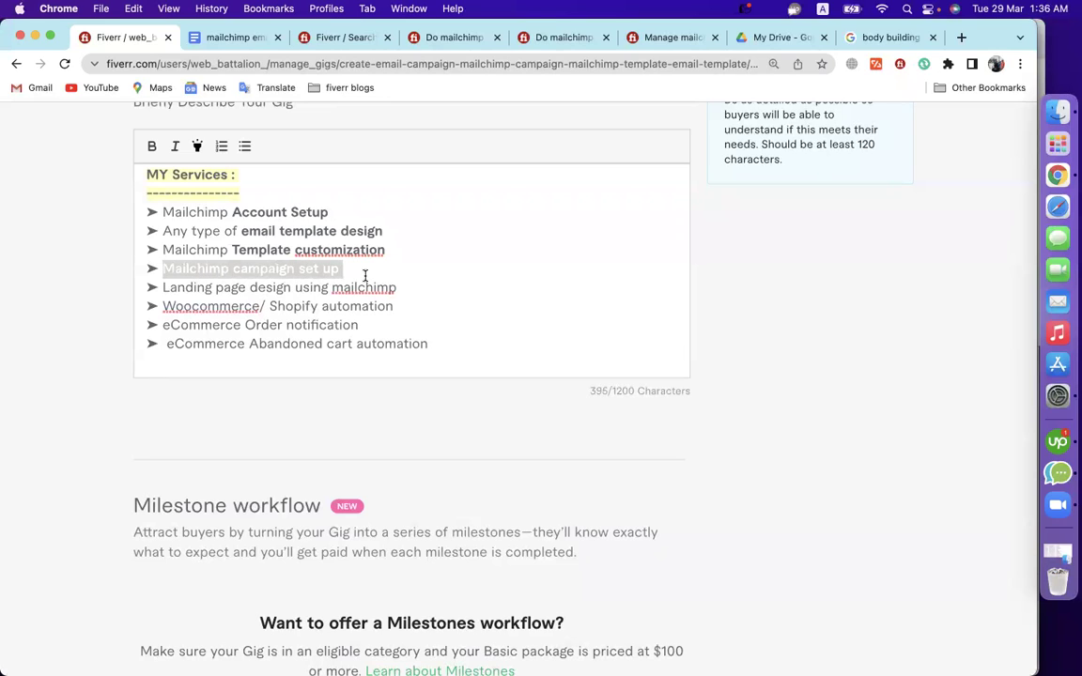
key(super+b)
Make "Landing page design" in the fifth service and "Woocommerce/ Shopify automation" in the sixth bold
drag(162, 288, 287, 293)
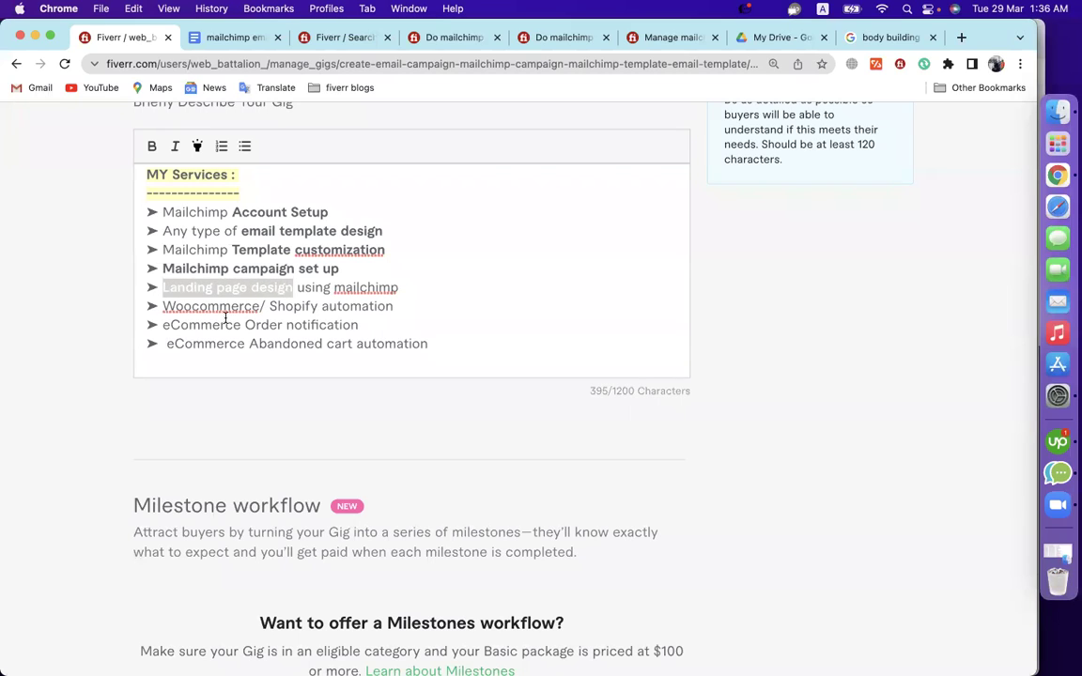
key(super+b)
drag(394, 306, 161, 306)
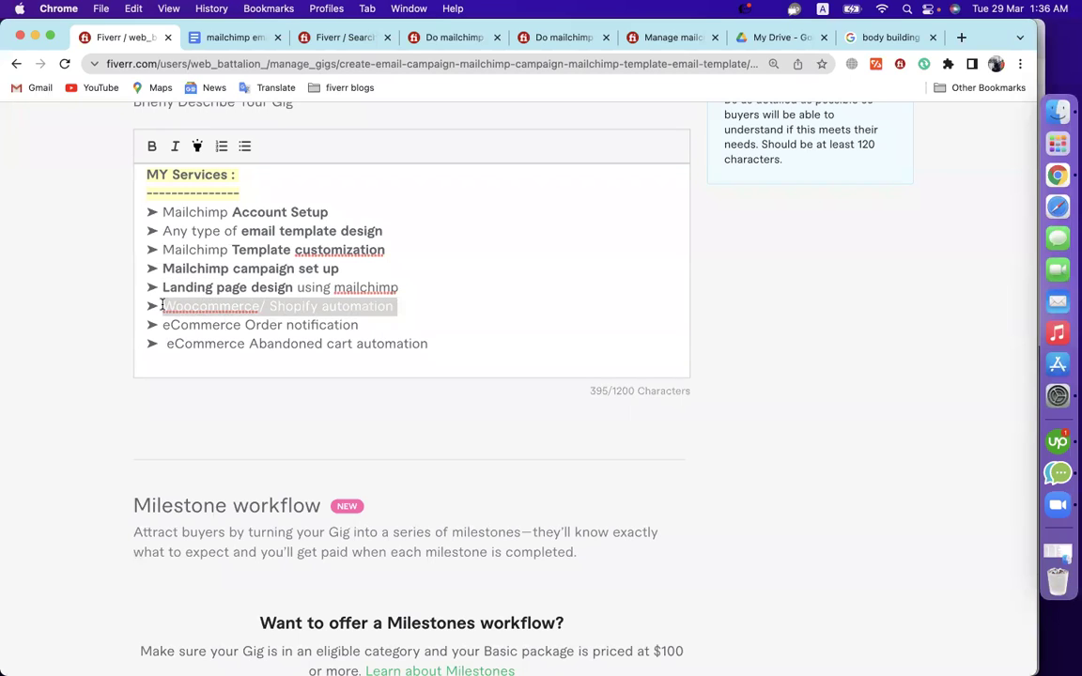
key(super+b)
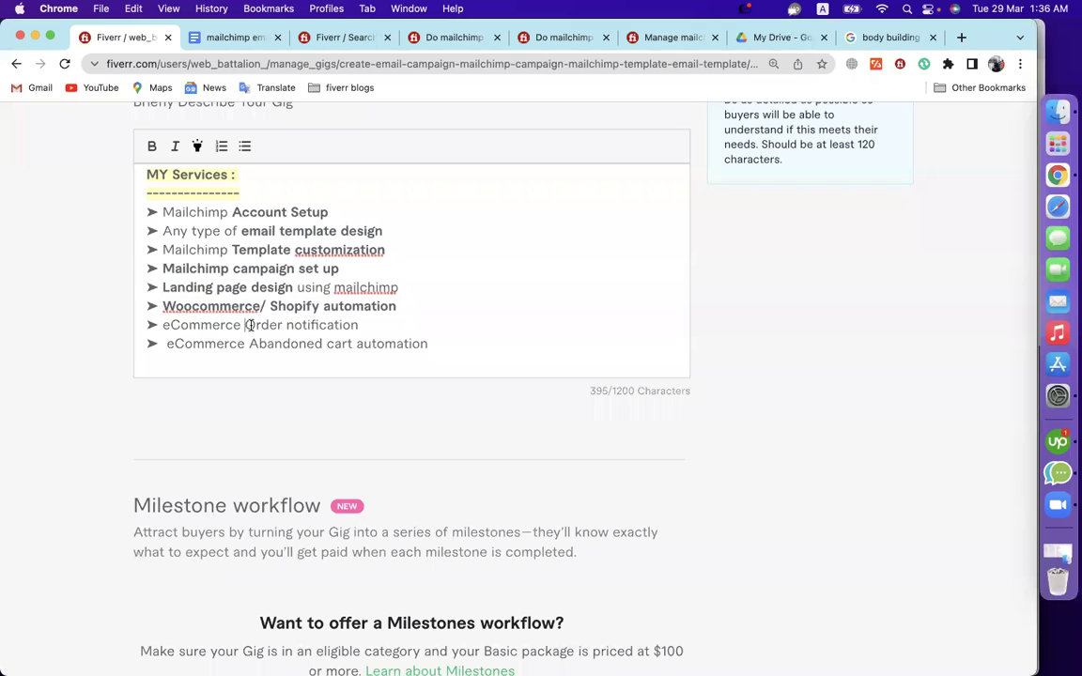
Make "Order notification" and "Abandoned cart automation" bold in the last two eCommerce services
drag(245, 325, 364, 325)
key(super+b)
drag(432, 343, 251, 344)
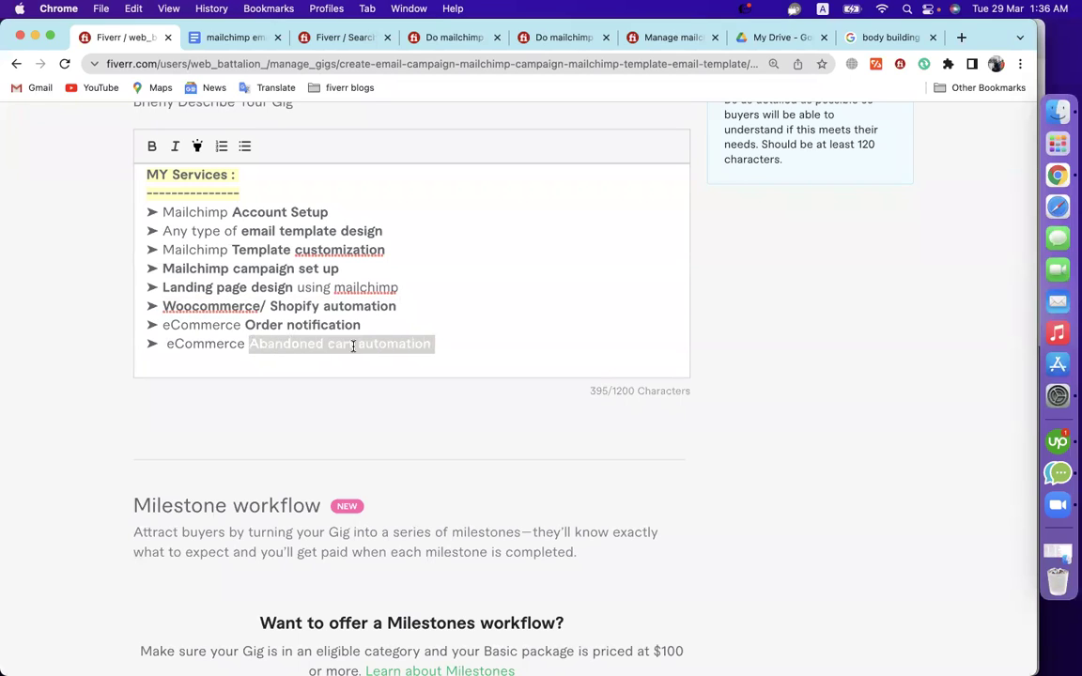
key(super+b)
Add two more blank lines below the services list and remove the extra space before "eCommerce" in the last service
click(423, 356)
key(Return)
key(Return)
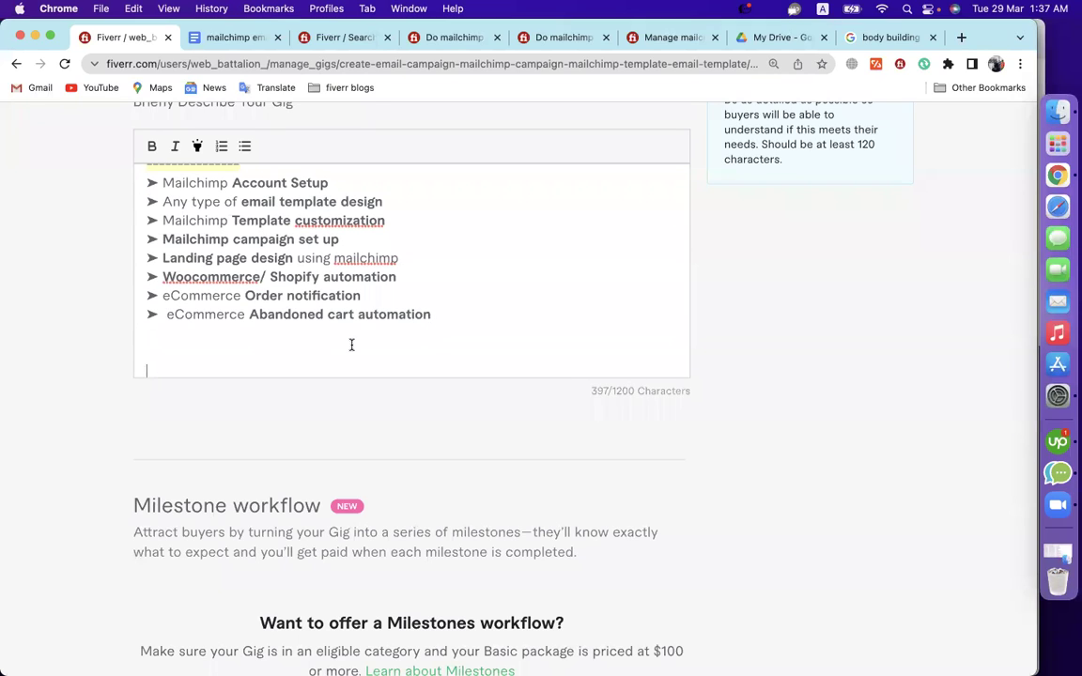
click(167, 316)
key(BackSpace)
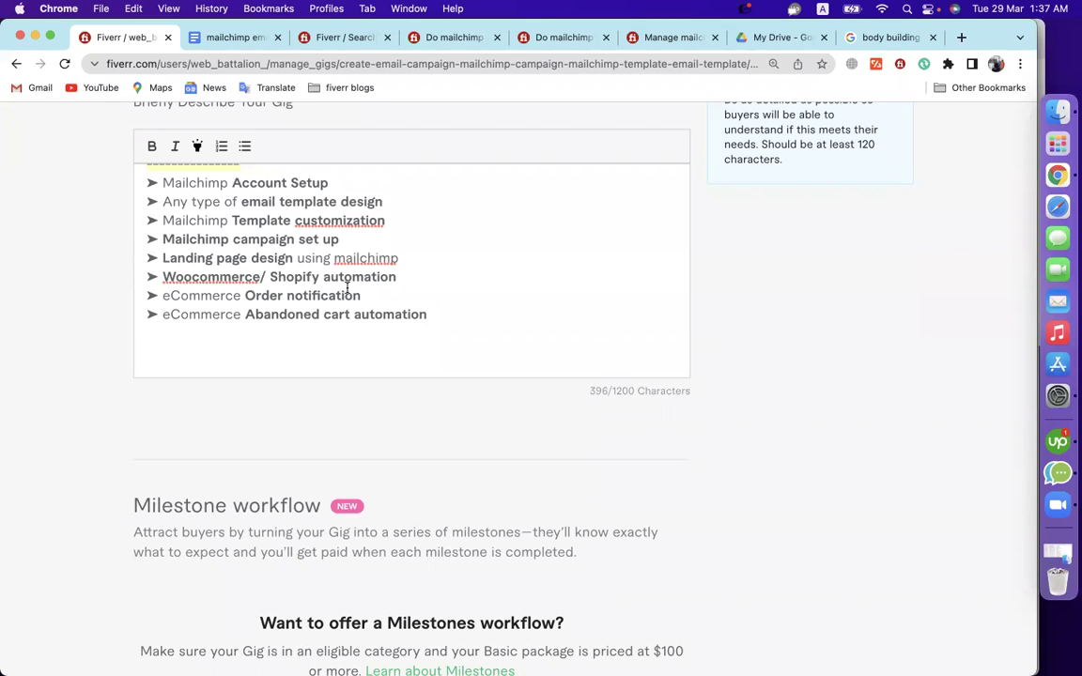
Examine the "Why hire me ?" section of the competing Mailchimp gig, including its delivery, revisions, support and refund points
click(293, 342)
click(441, 38)
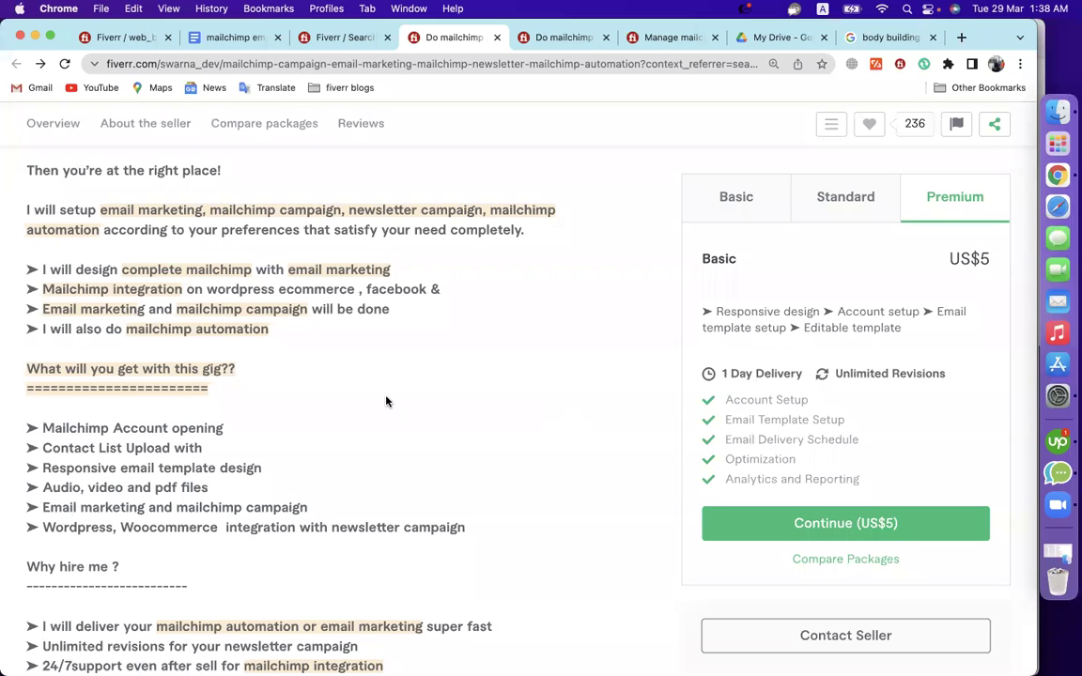
scroll(386, 398, down, 5)
drag(26, 325, 272, 470)
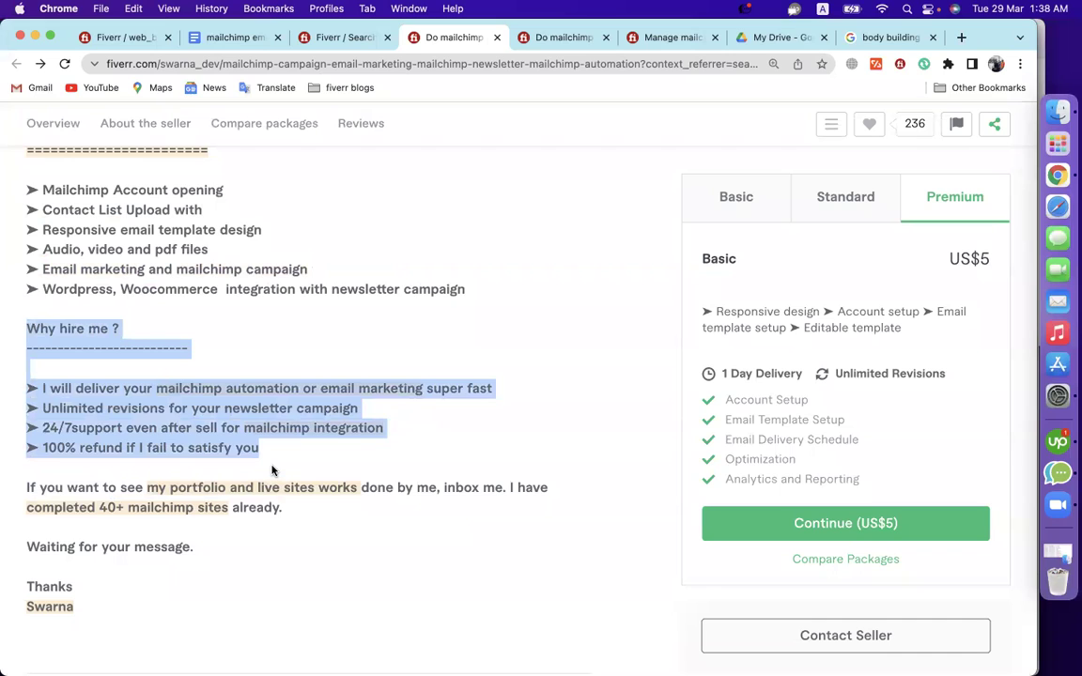
click(117, 402)
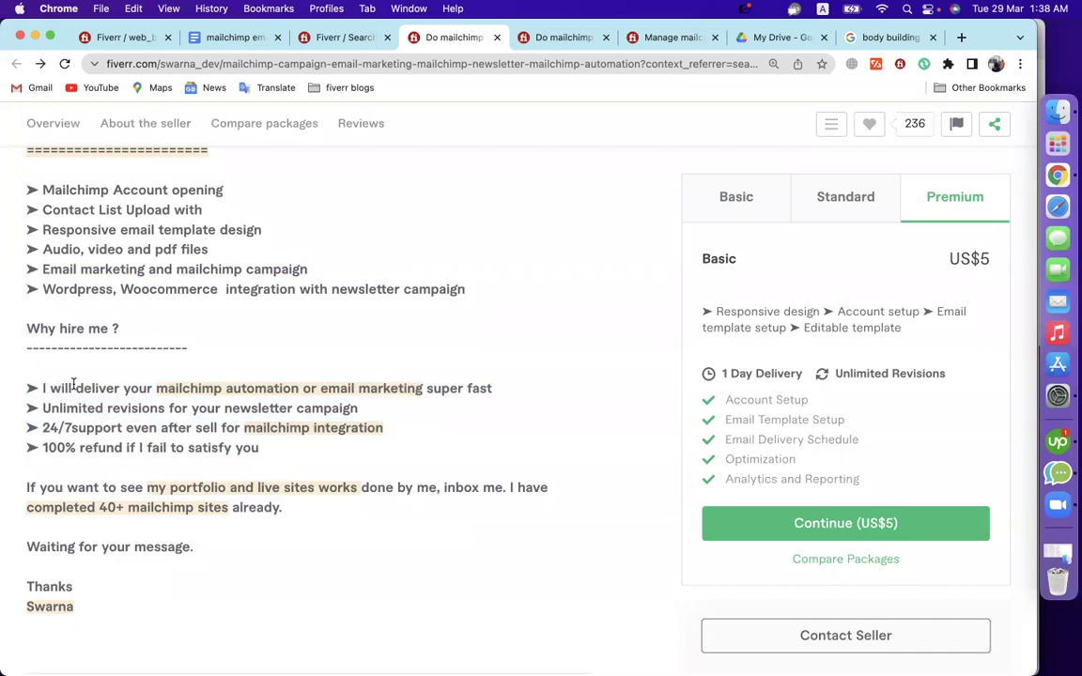
drag(493, 388, 425, 388)
drag(157, 407, 33, 447)
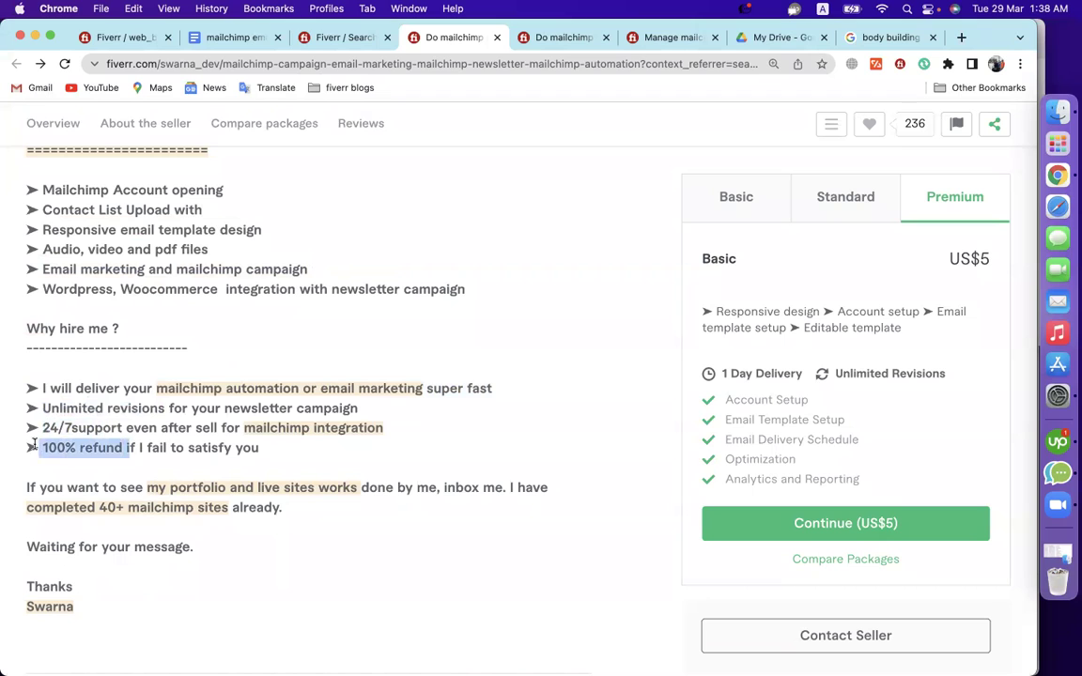
click(245, 445)
scroll(233, 508, down, 3)
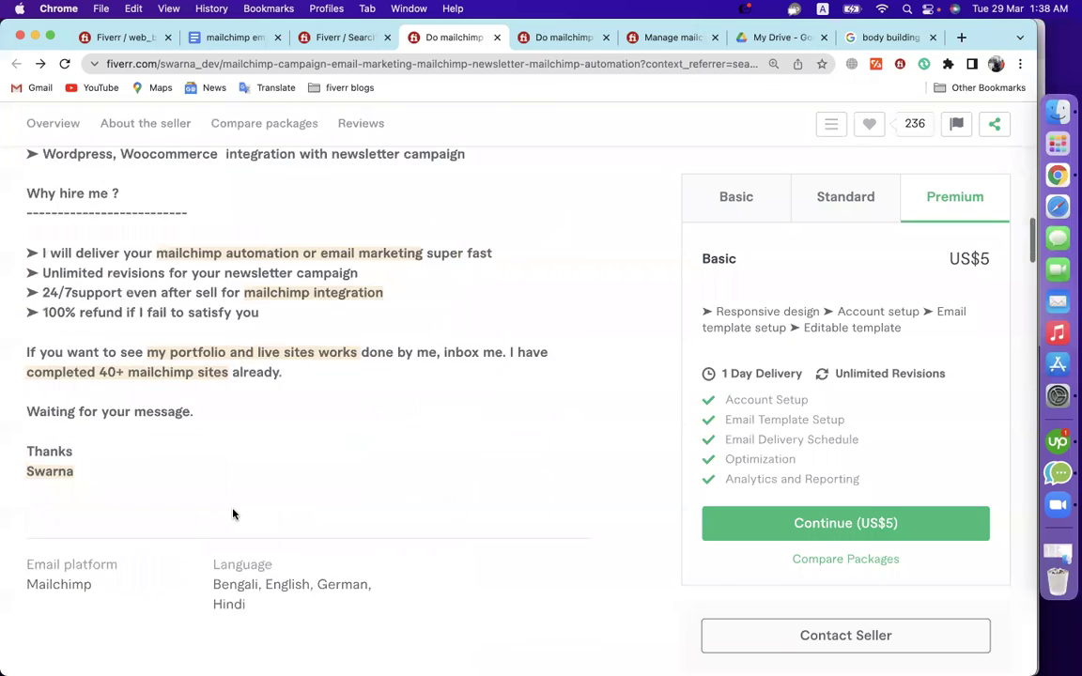
scroll(233, 508, up, 2)
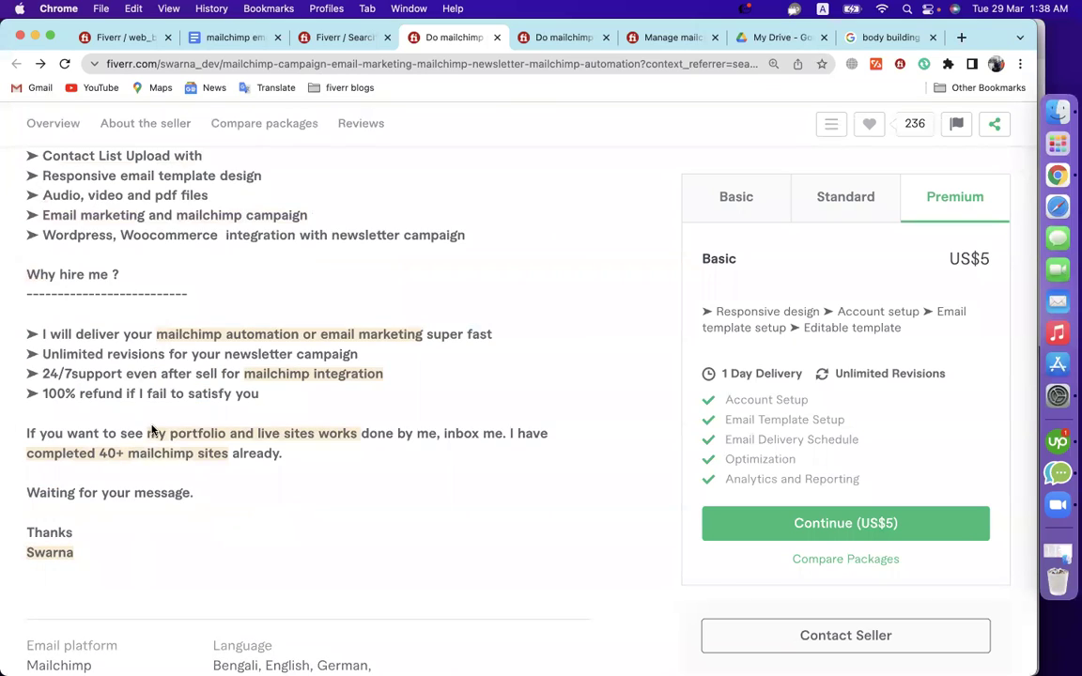
Review how the competing gig's full description is structured, from the introduction and highlighted mailchimp keywords to the closing lines
drag(267, 408, 352, 220)
key(cmd+c)
scroll(351, 220, up, 4)
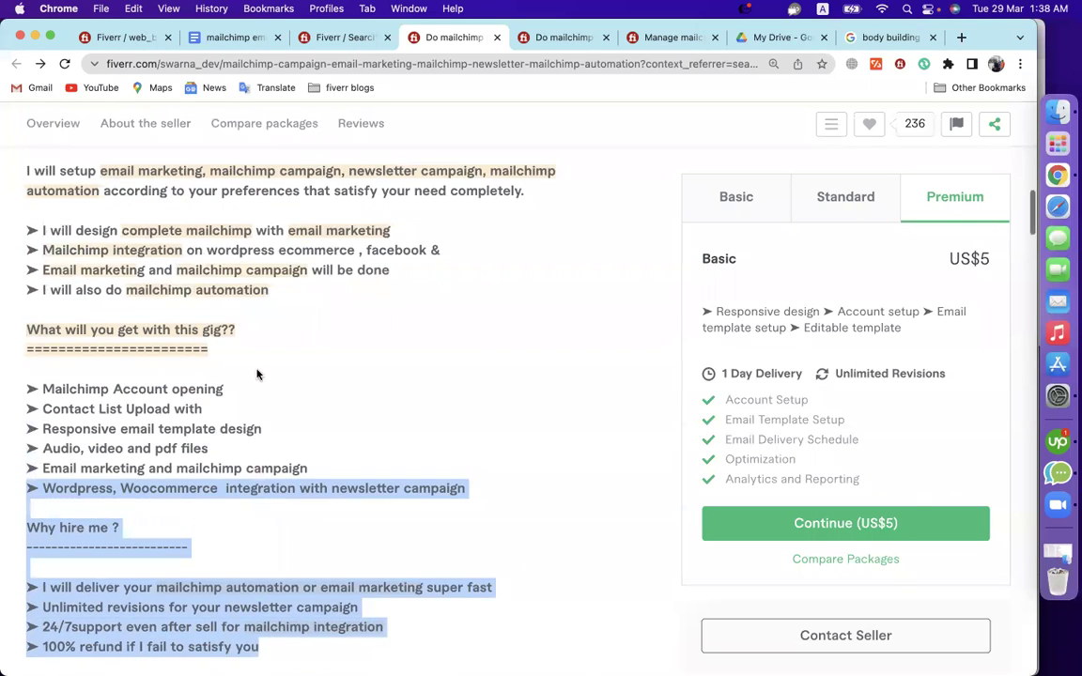
drag(281, 374, 81, 382)
scroll(41, 216, down, 2)
scroll(80, 382, down, 3)
drag(25, 286, 117, 486)
click(183, 578)
drag(157, 366, 423, 367)
click(452, 338)
scroll(452, 337, up, 5)
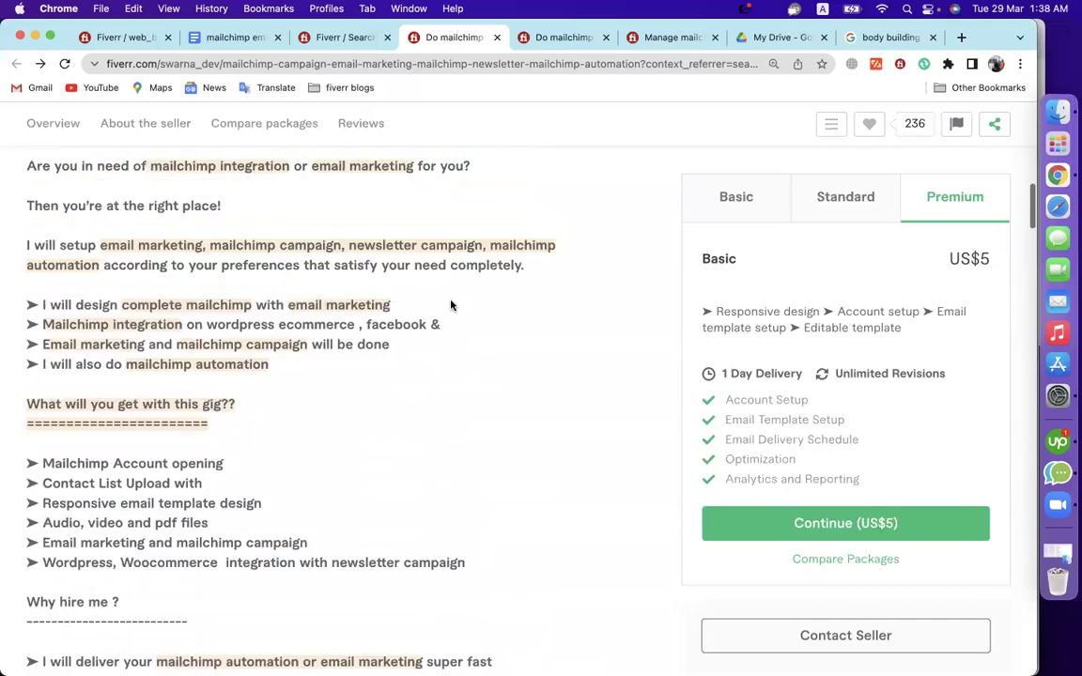
scroll(450, 304, down, 5)
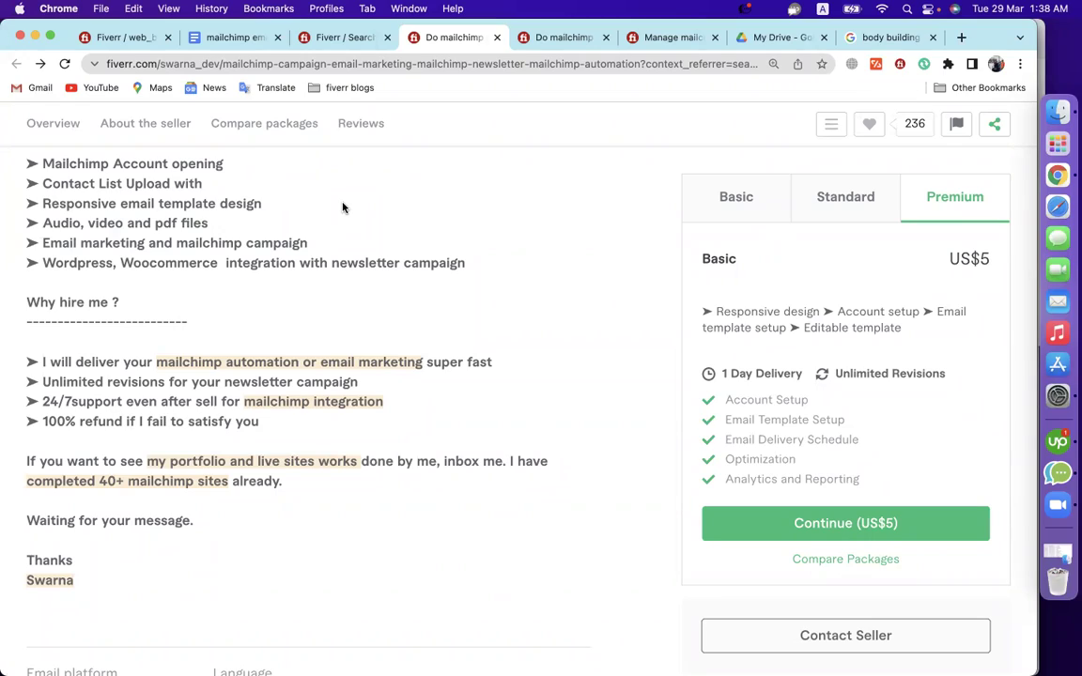
scroll(343, 208, up, 15)
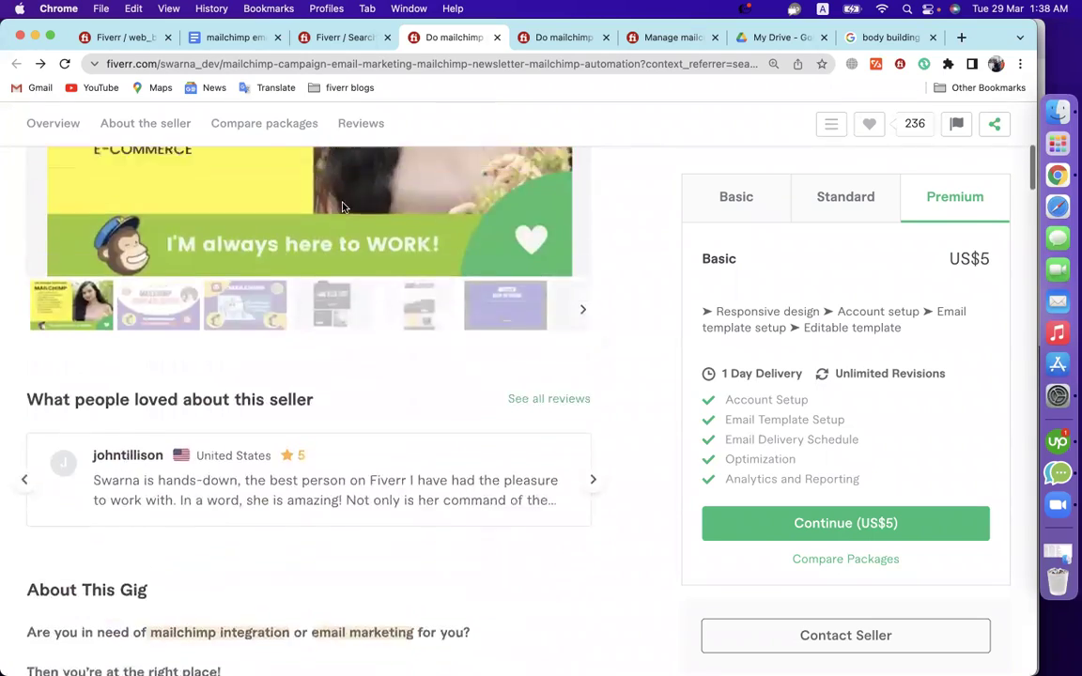
scroll(342, 208, down, 15)
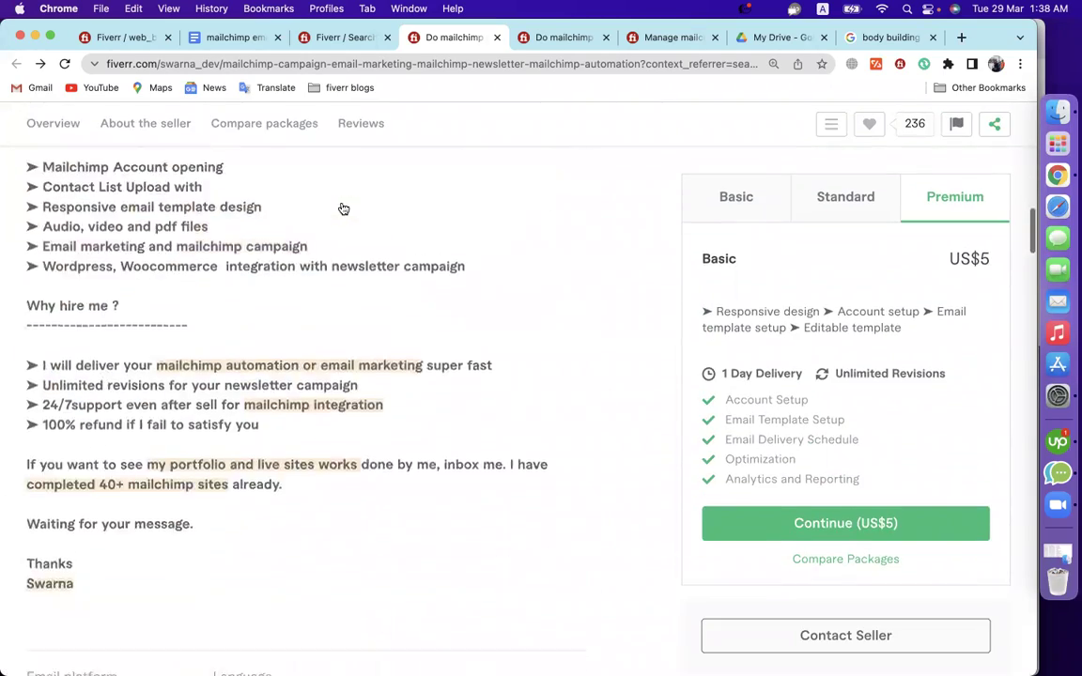
scroll(326, 347, down, 10)
scroll(326, 355, up, 10)
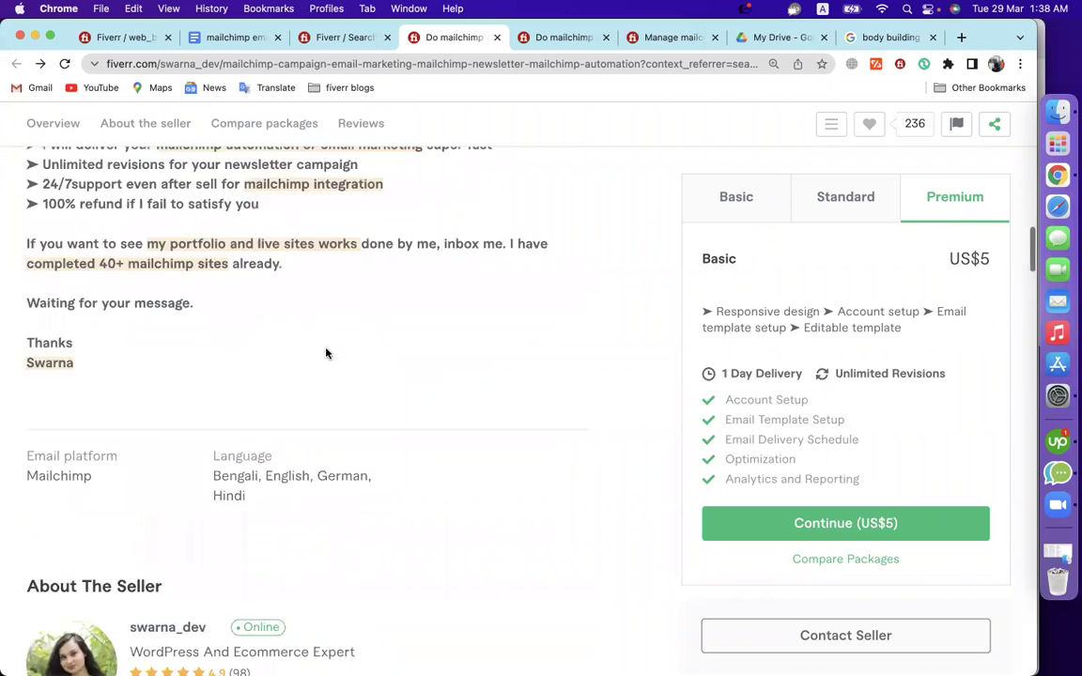
Switch to the Chrome profile with the Upwork account and open the acceptance form for the "We need a WiX expert" offer
click(126, 37)
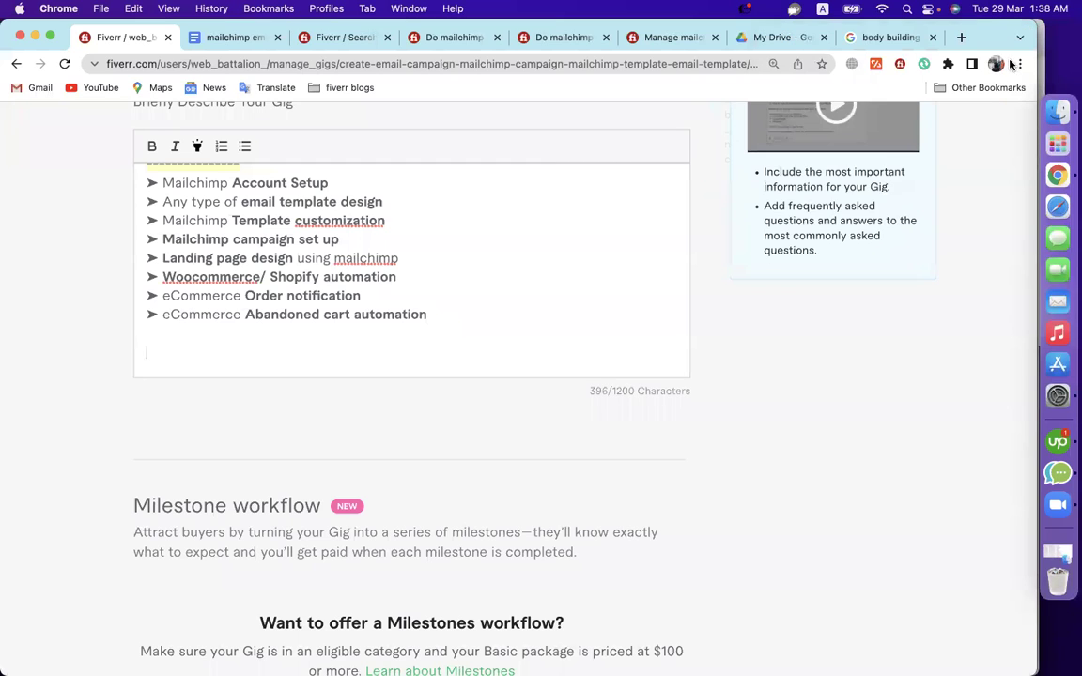
click(995, 63)
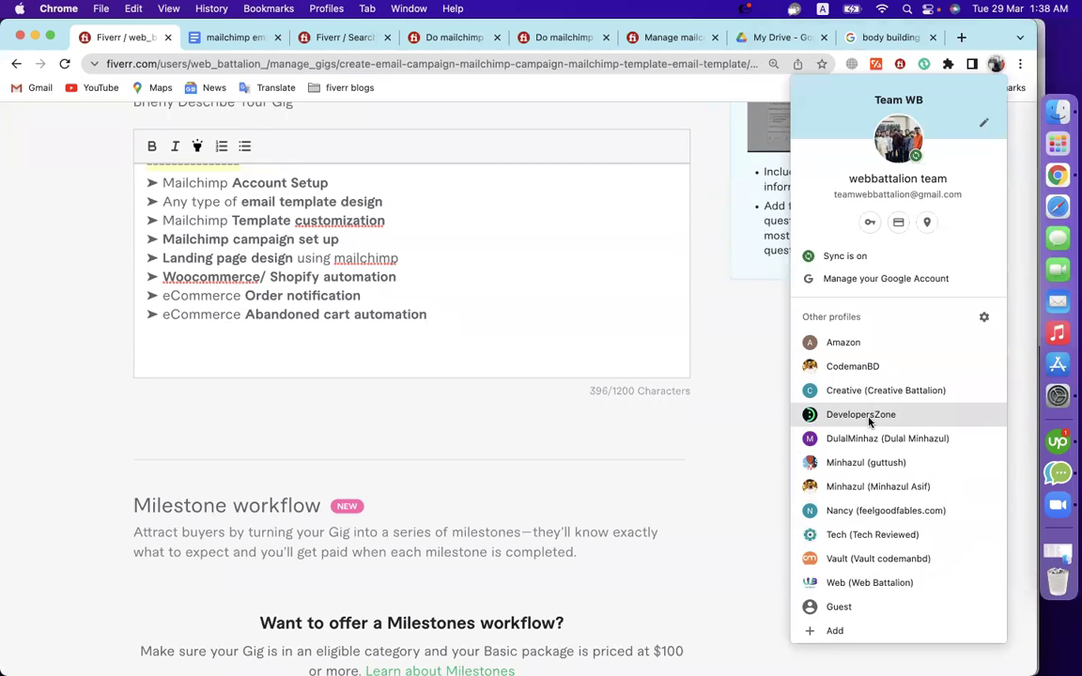
click(865, 486)
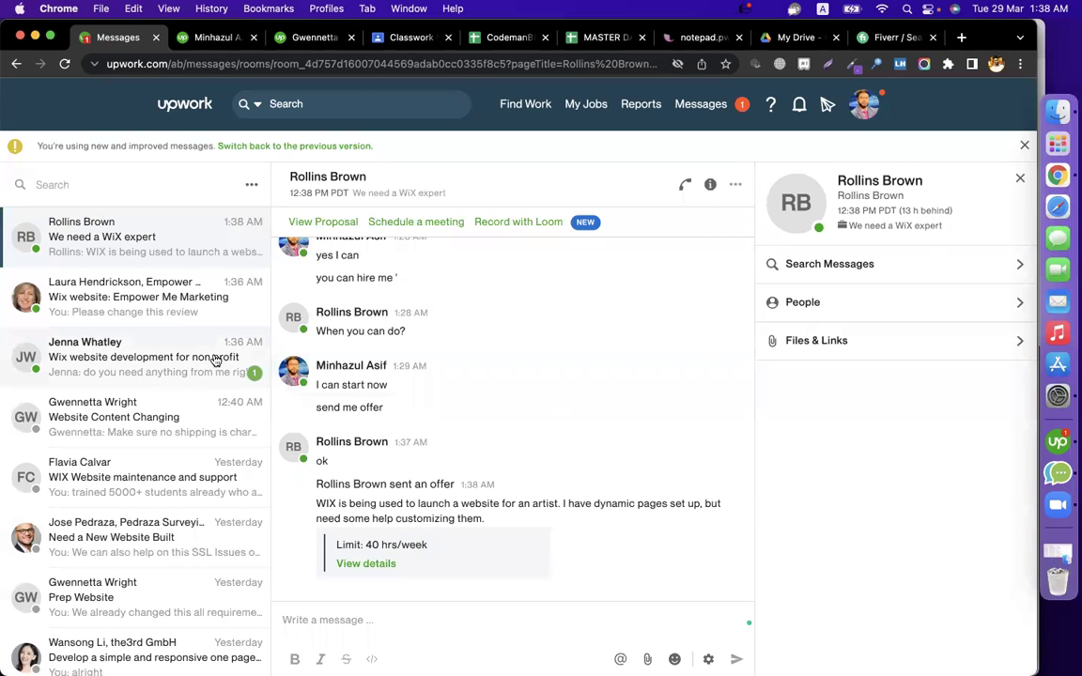
click(366, 562)
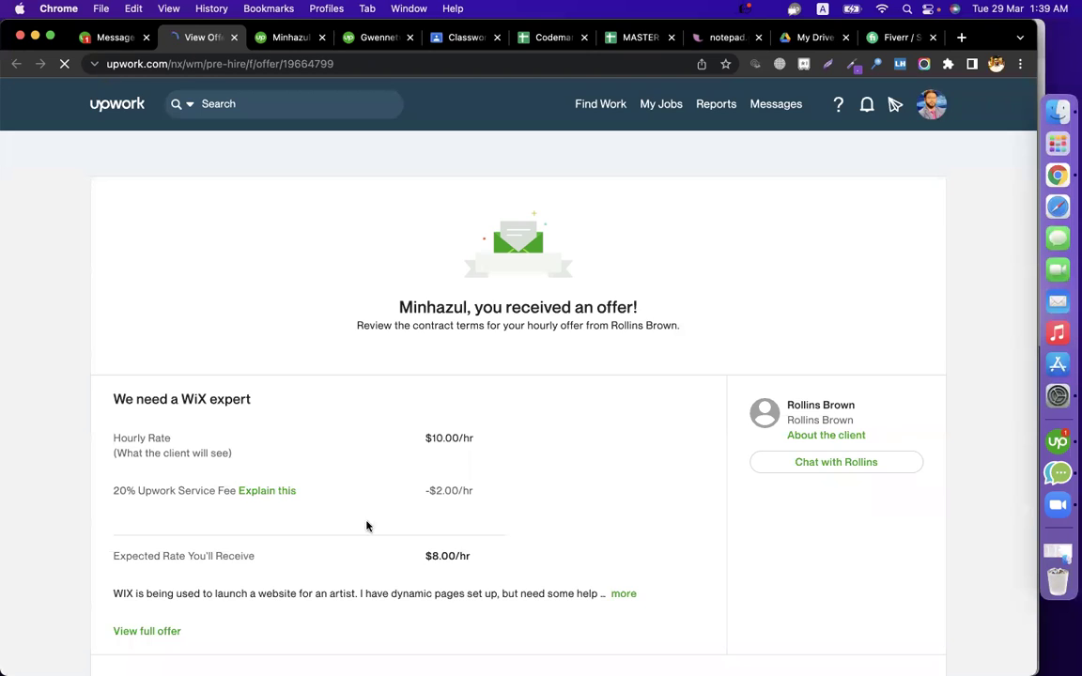
scroll(393, 430, down, 5)
click(569, 395)
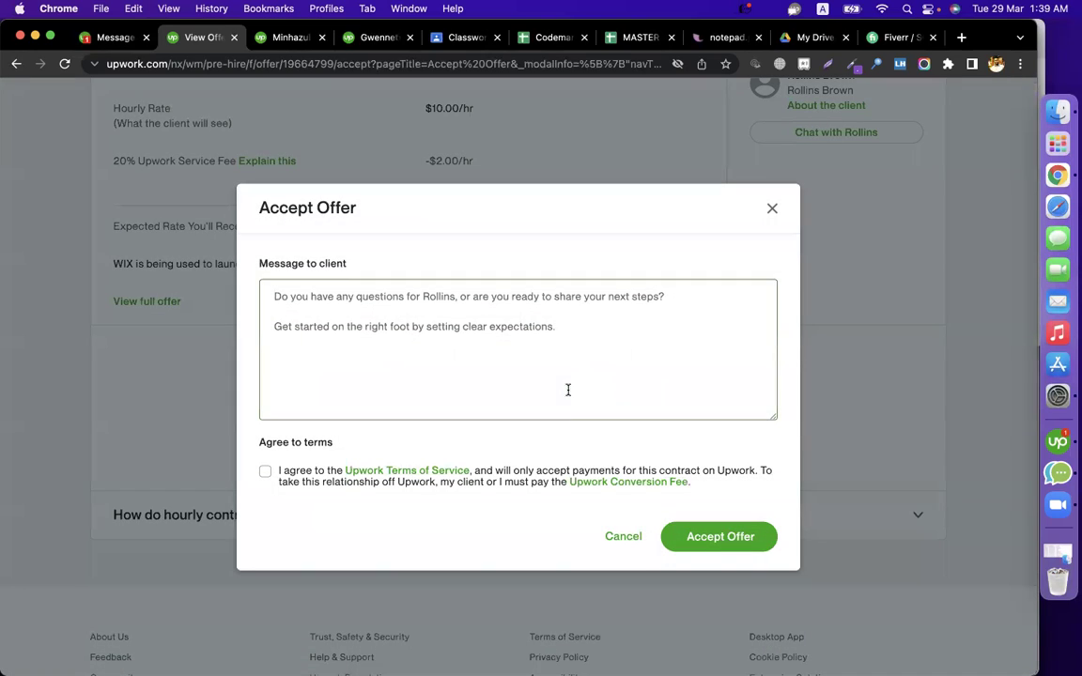
Accept the Upwork offer with the client message "thanks" and agreement to the terms of service
click(567, 389)
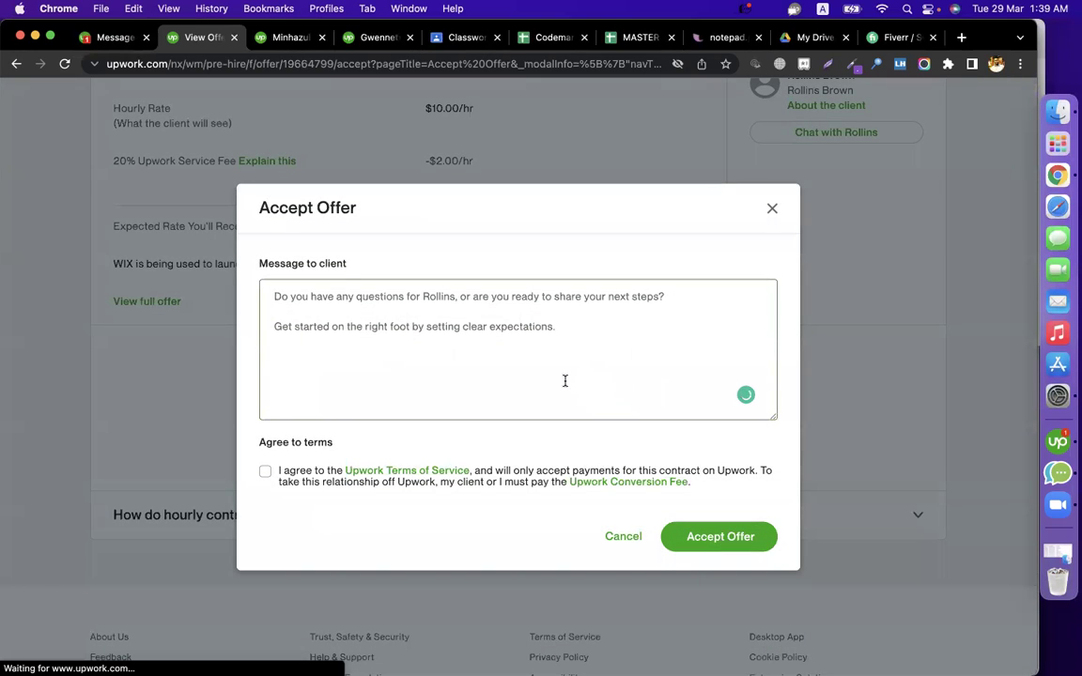
text(thanks)
click(399, 486)
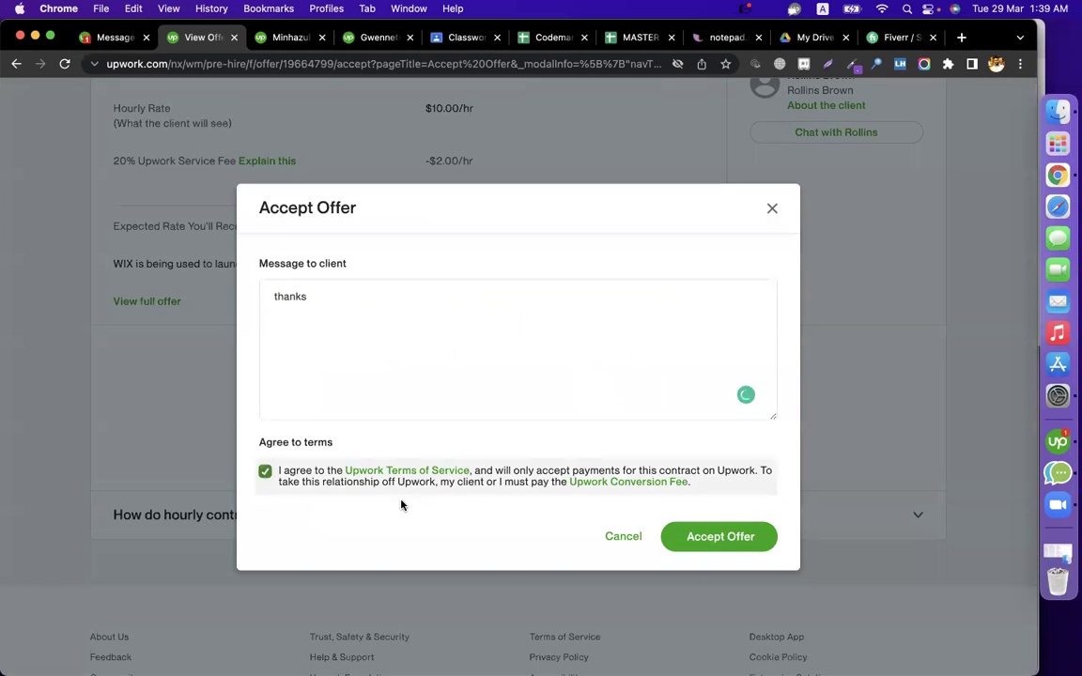
click(749, 543)
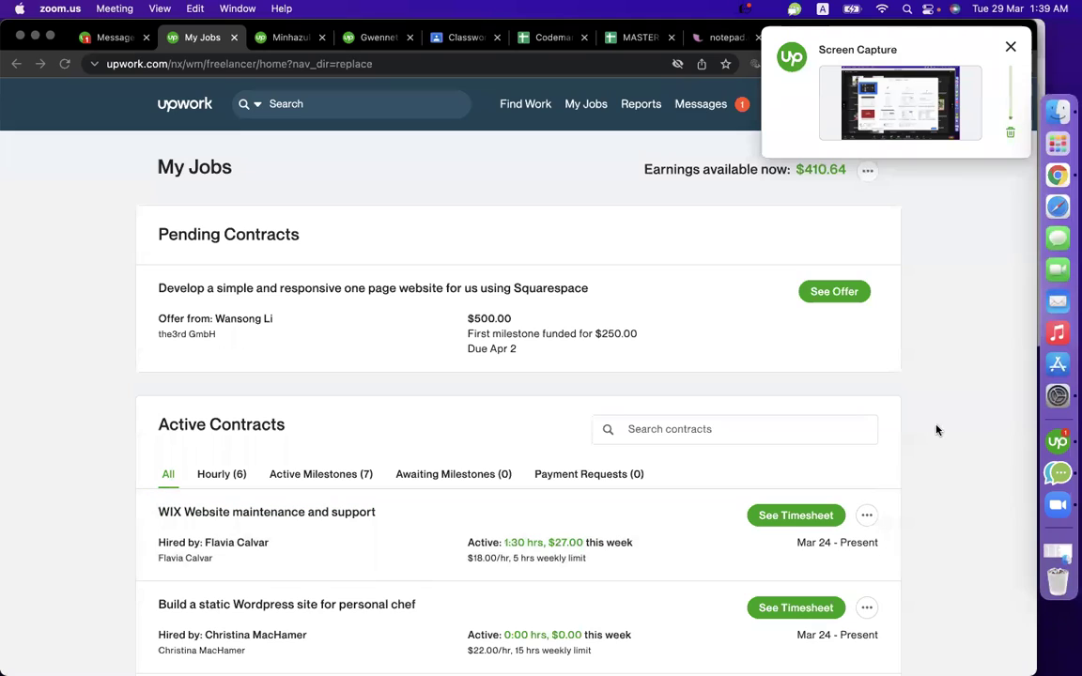
Dismiss the screen capture notification and switch back to the Team WB Chrome profile with the Fiverr gig
click(937, 430)
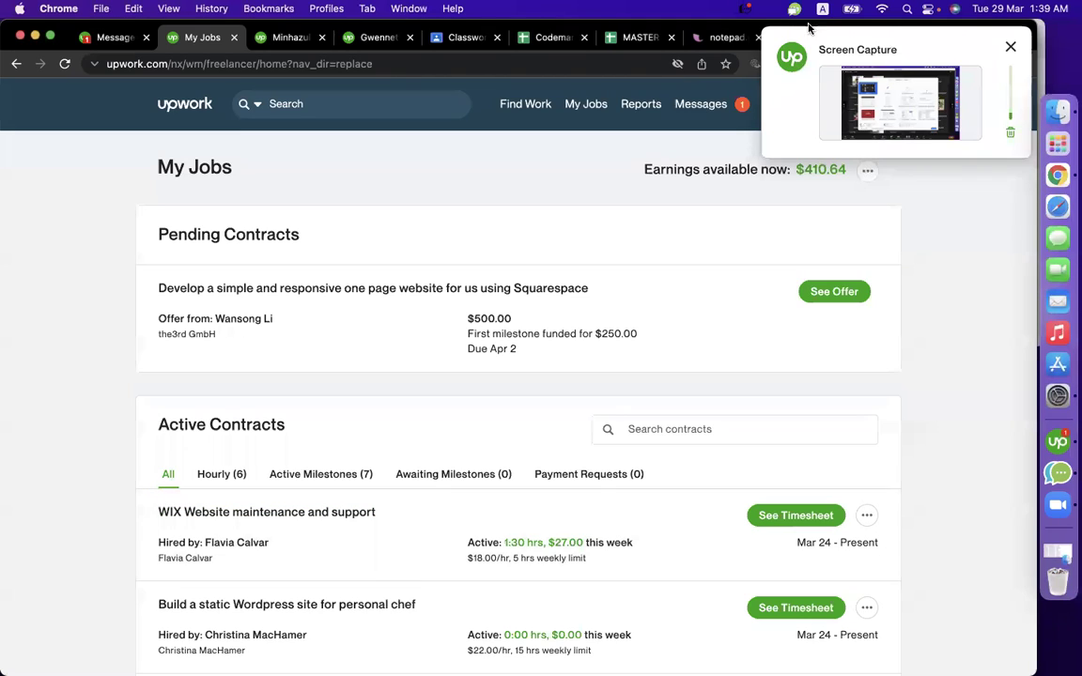
click(1008, 53)
click(995, 62)
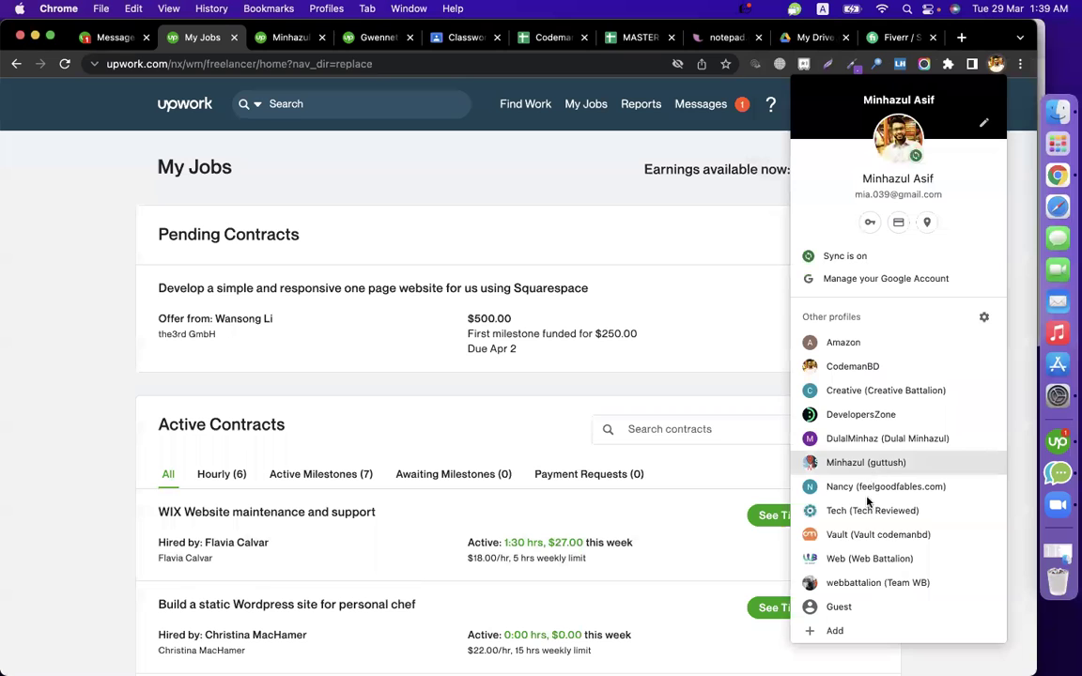
click(857, 583)
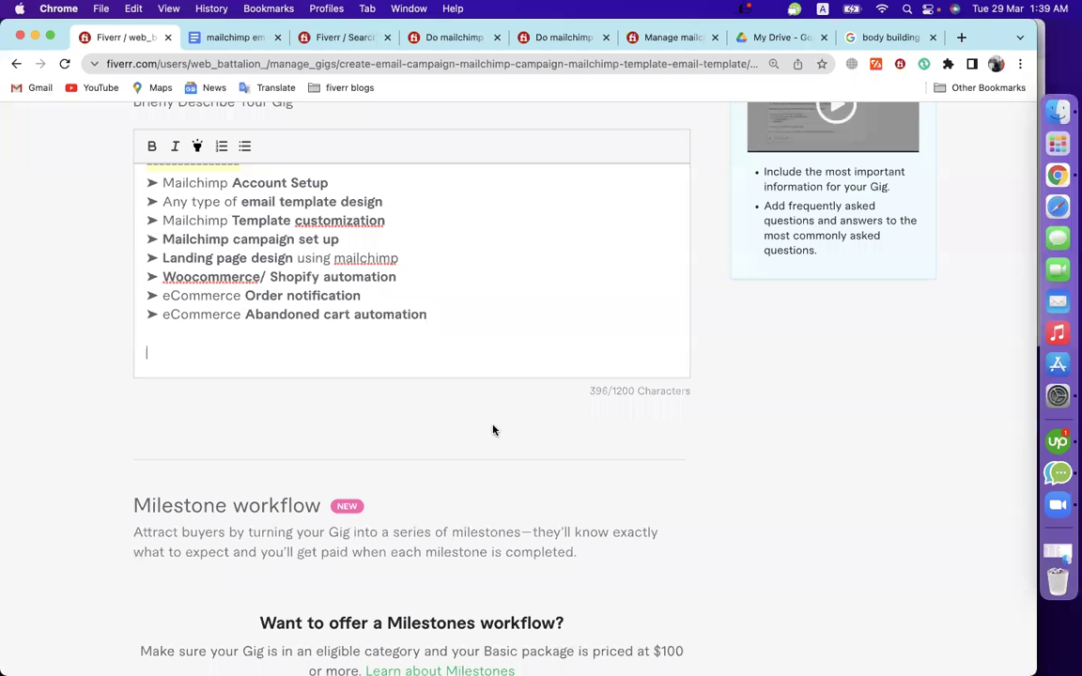
Copy the competing gig's "Why hire me ?" section below the services list, closing the gap under its dashed line and adding a blank line above
scroll(334, 365, up, 5)
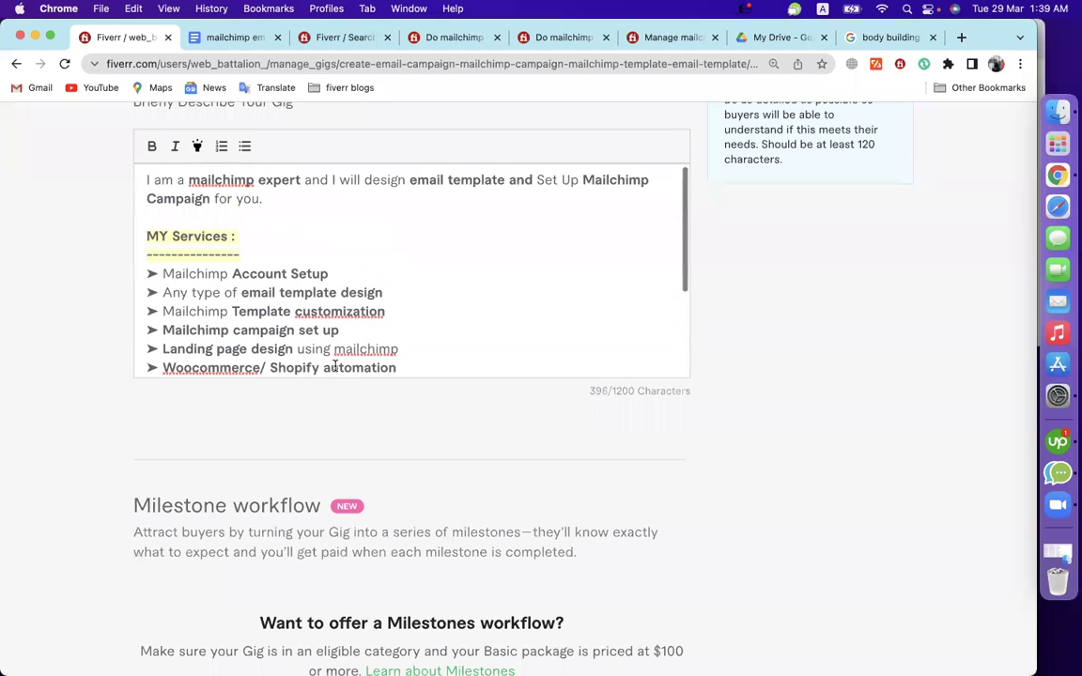
scroll(334, 365, down, 8)
click(422, 40)
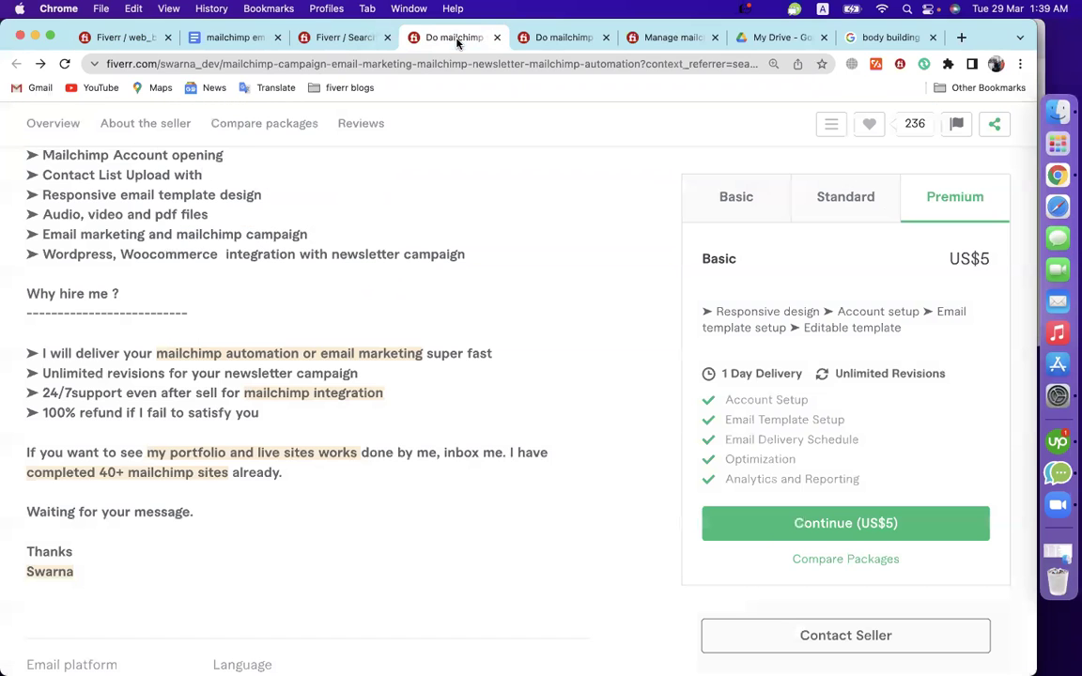
drag(272, 417, 26, 300)
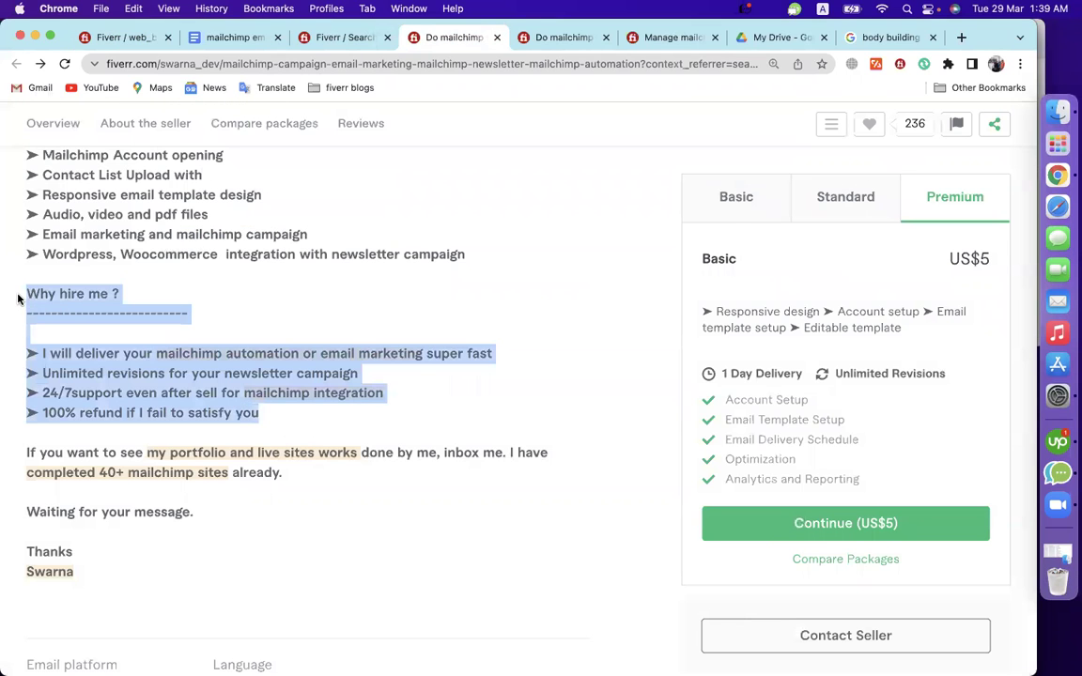
click(114, 38)
click(200, 307)
key(cmd+v)
key(BackSpace)
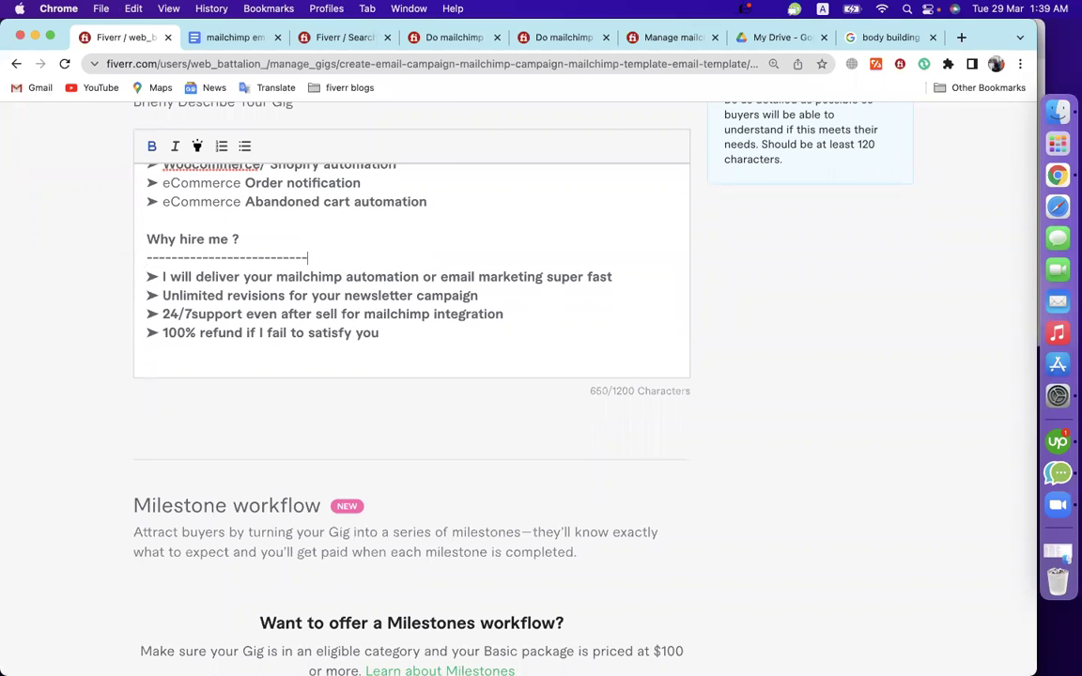
click(198, 233)
key(Return)
Copy the whole gig description, search Google for "keyword density checker" and open the seoreviewtools.com checker in a new tab
scroll(204, 244, up, 5)
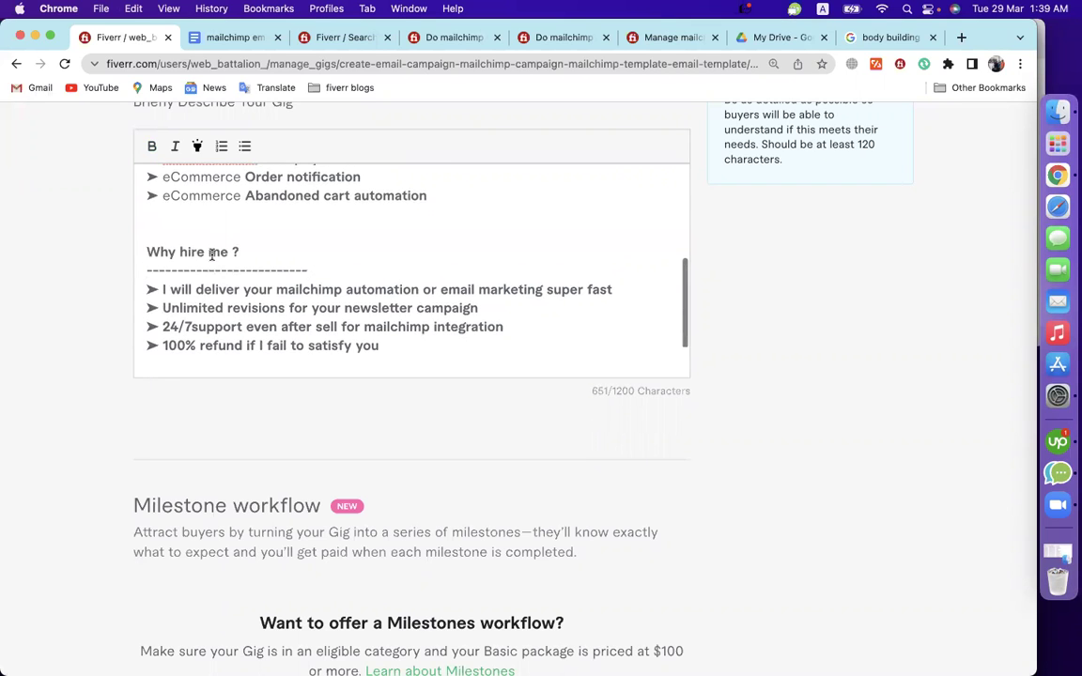
key(super+a)
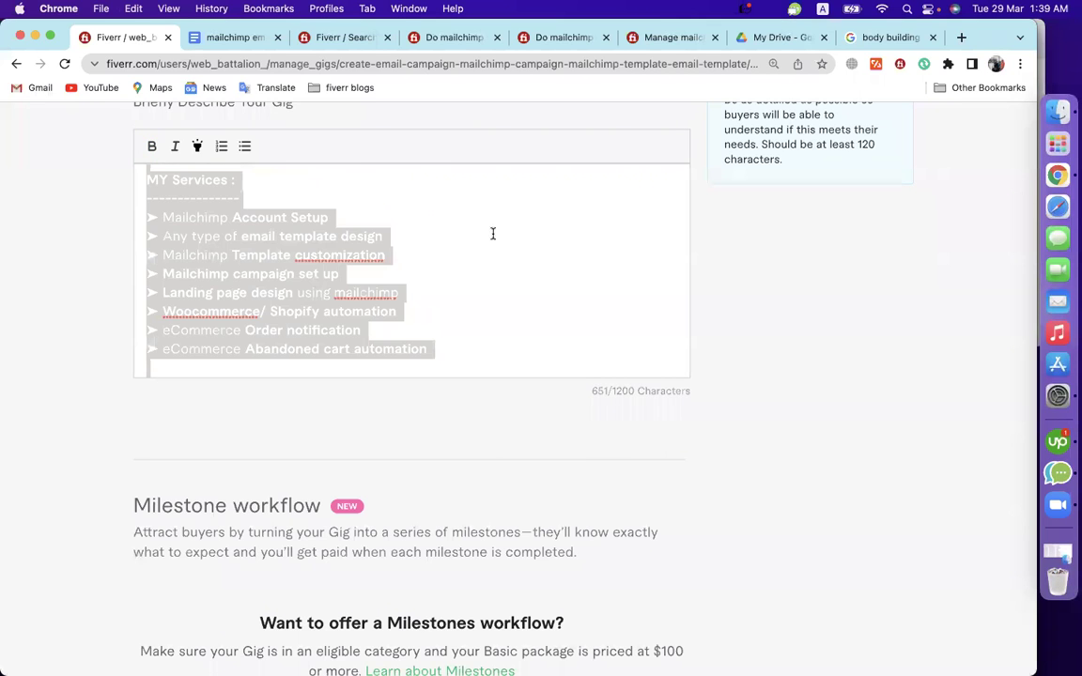
click(963, 38)
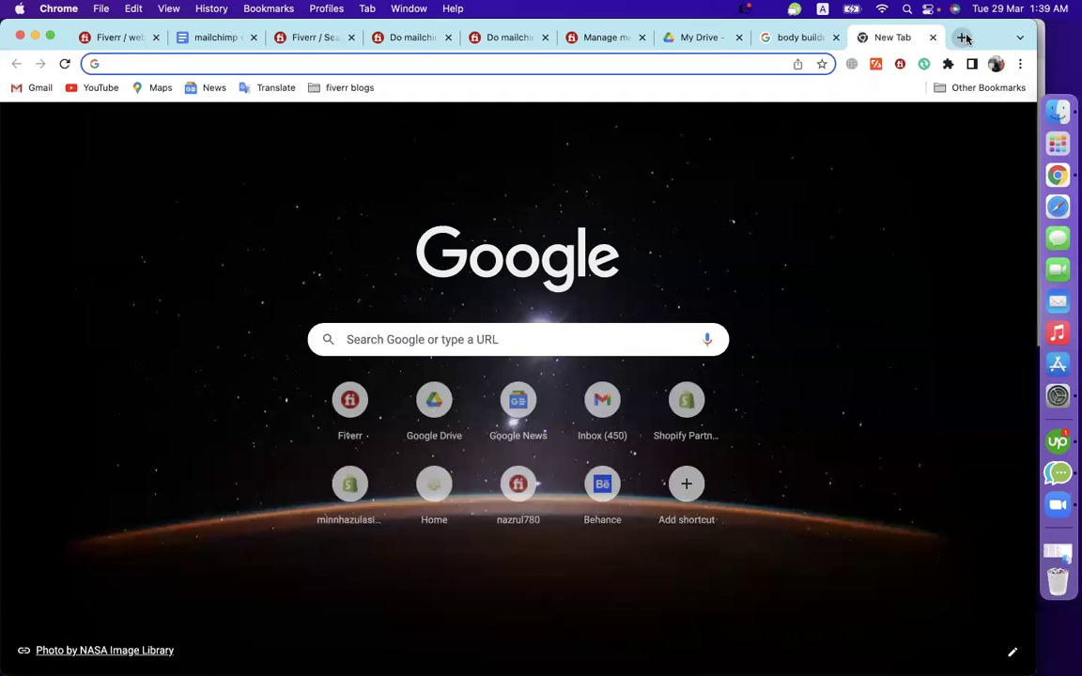
text(keyword d)
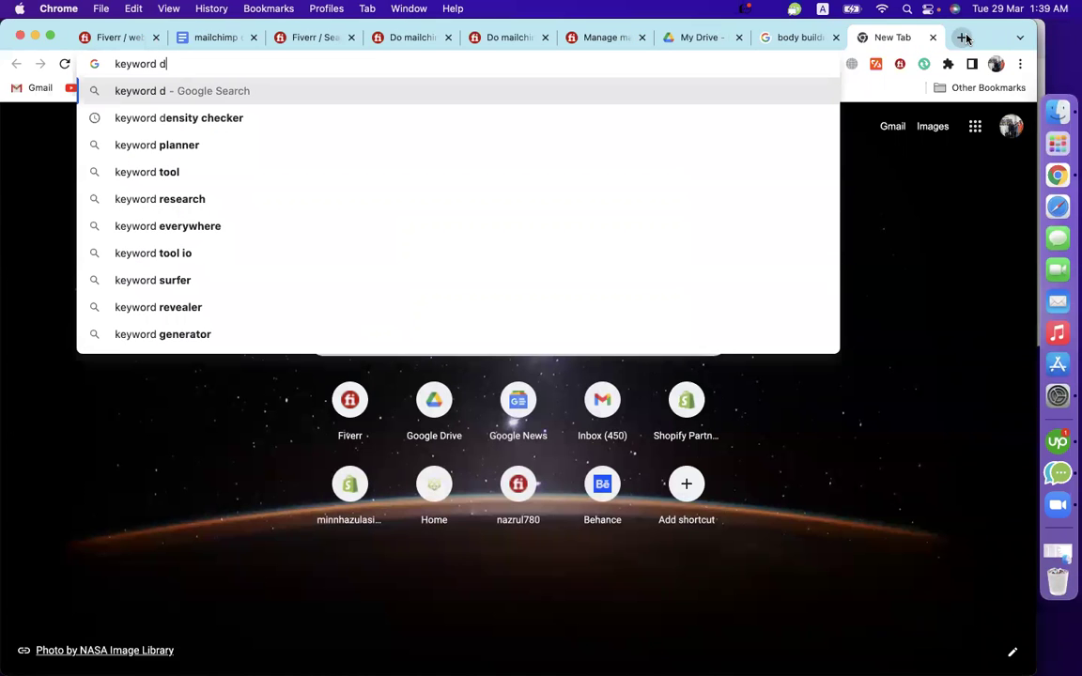
text(ensity)
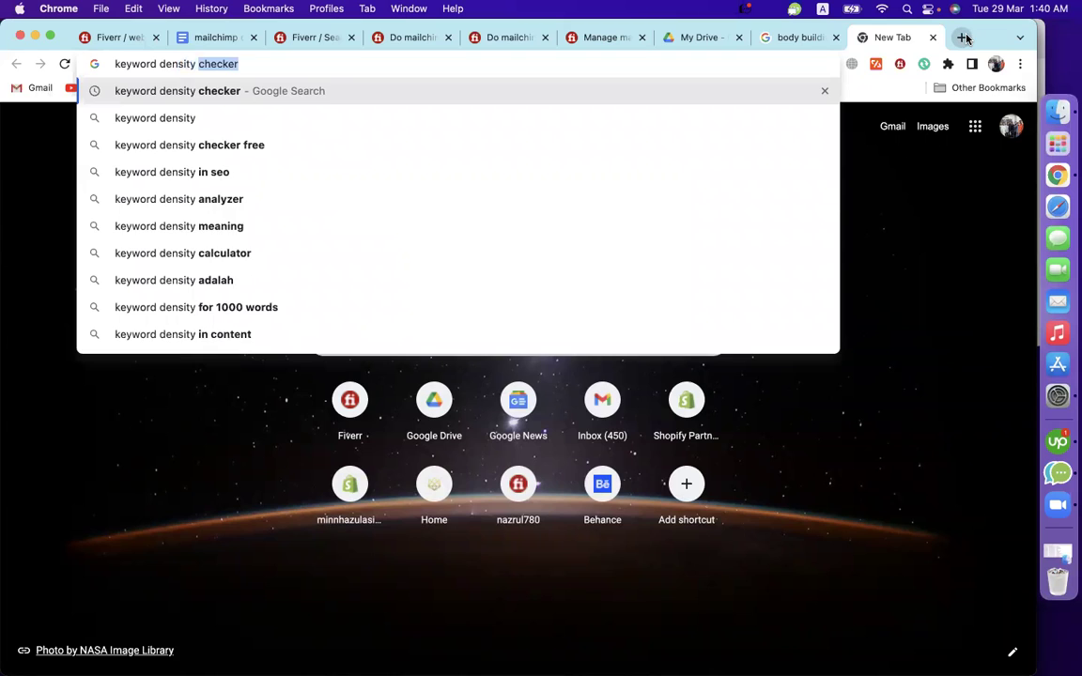
key(Return)
click(322, 267)
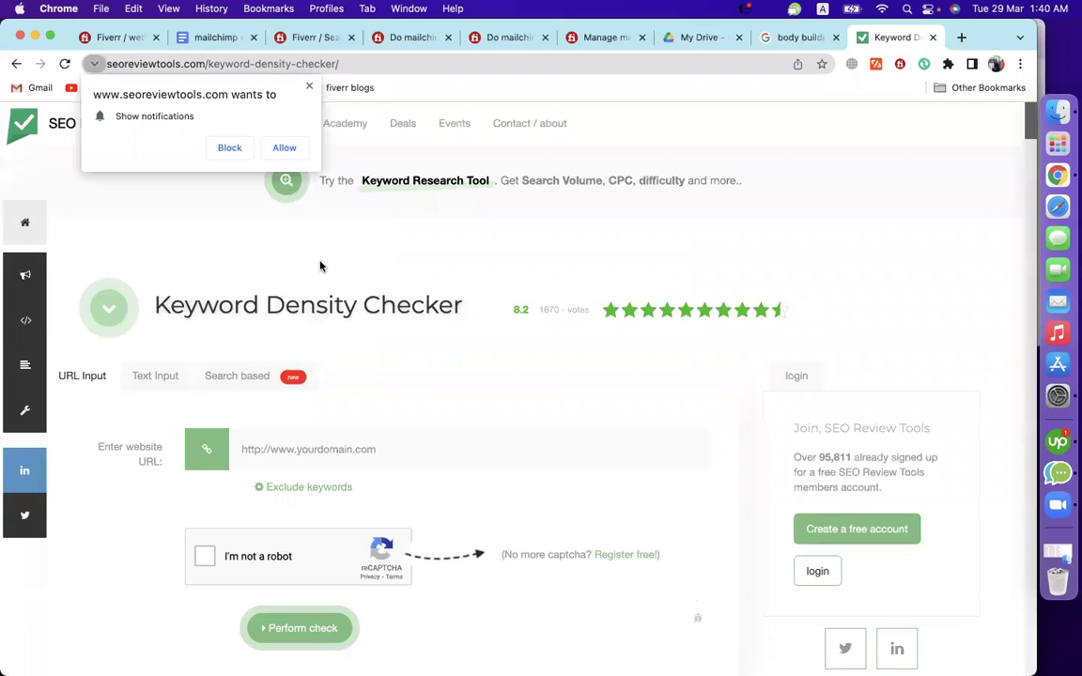
Dismiss the site's notification request and paste the gig description into the Keyword Density Checker's text input
click(308, 86)
scroll(326, 327, down, 4)
click(161, 195)
scroll(277, 338, down, 3)
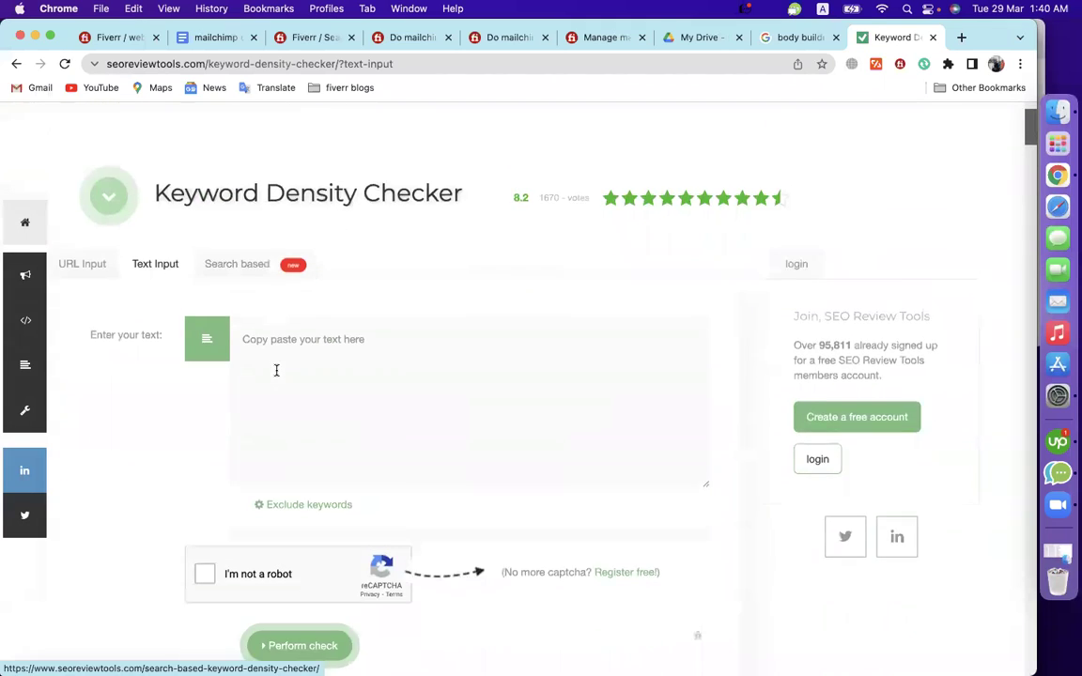
key(super+v)
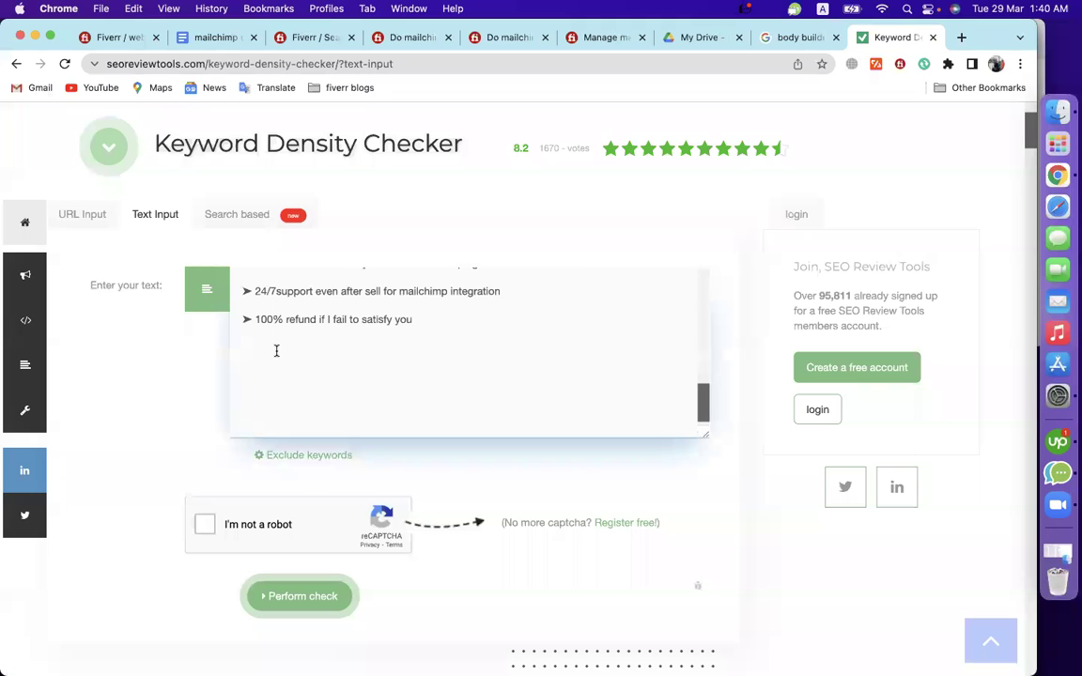
Pass the robot check, run the keyword density check and look up the frequency of the document's "Mailchimp" tag in the results
click(207, 526)
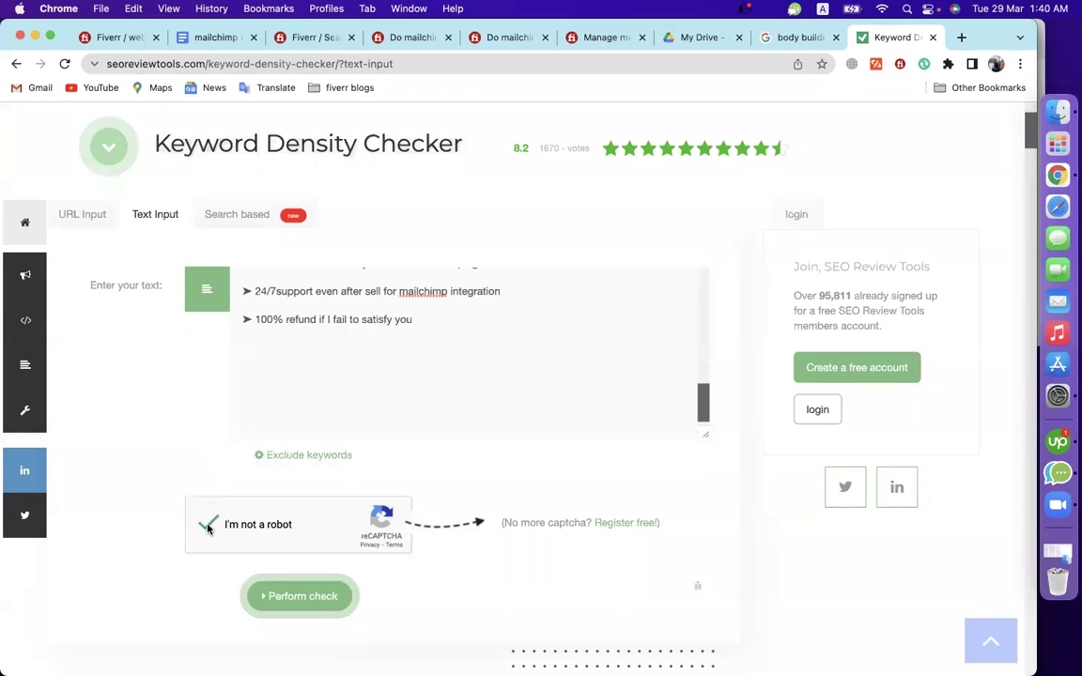
click(264, 598)
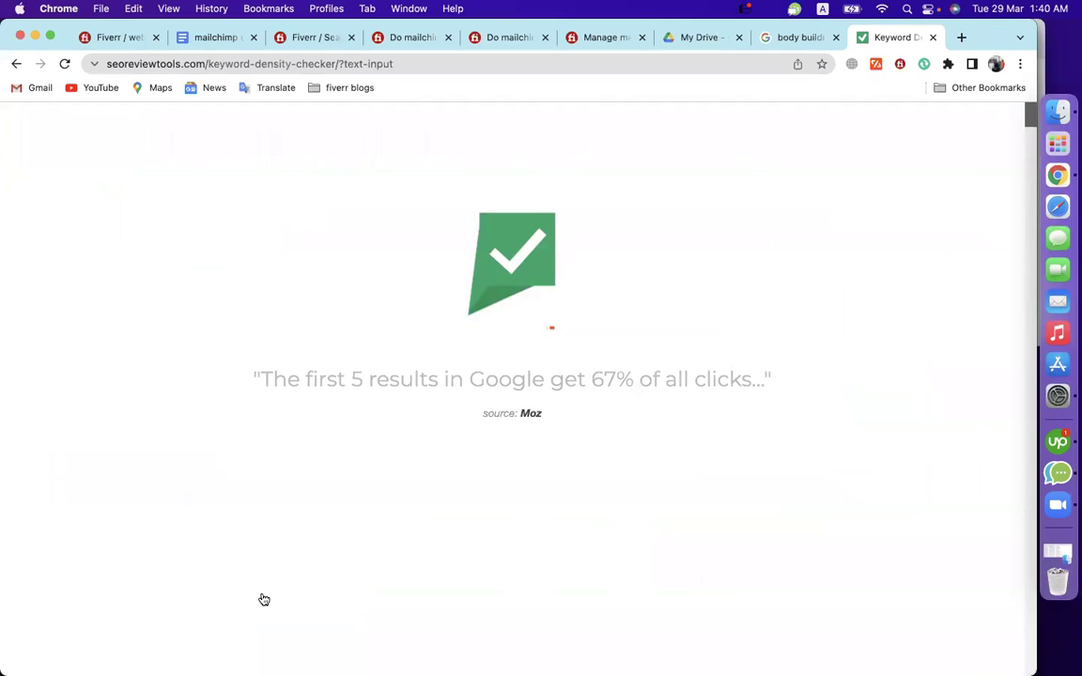
click(213, 38)
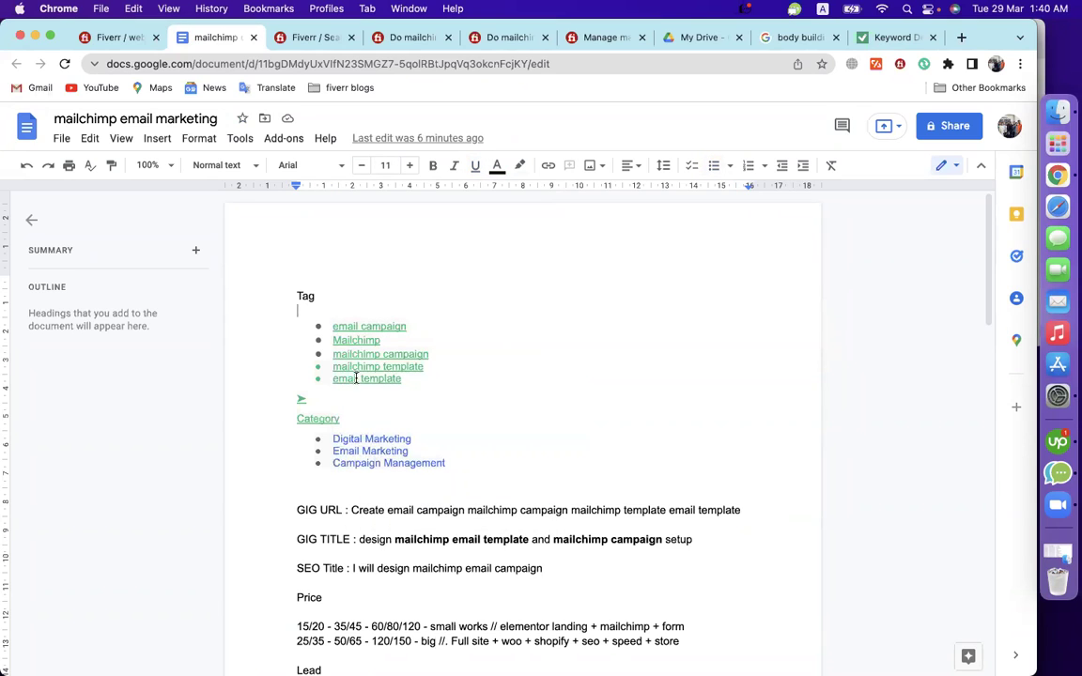
double_click(353, 342)
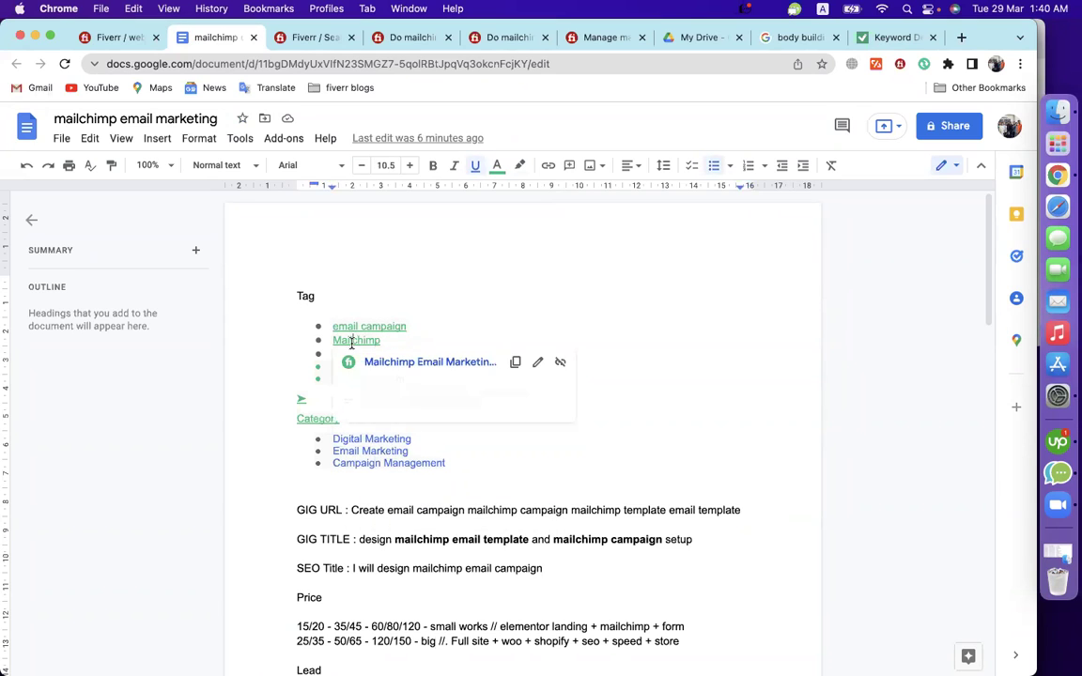
click(396, 305)
click(891, 38)
scroll(641, 320, down, 1)
drag(79, 271, 280, 269)
scroll(285, 274, down, 2)
scroll(285, 273, down, 2)
double_click(476, 316)
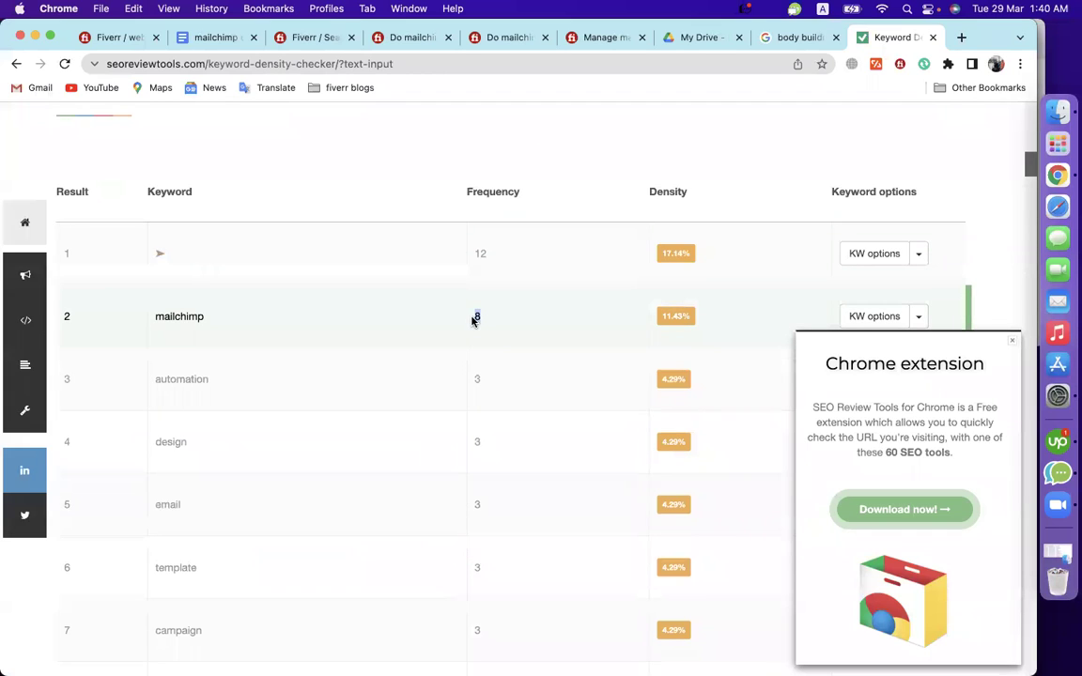
Compare the document's "email campaign" tag with the results, then examine "mailchimp campaign" and "email template" among the two-word phrases
click(216, 38)
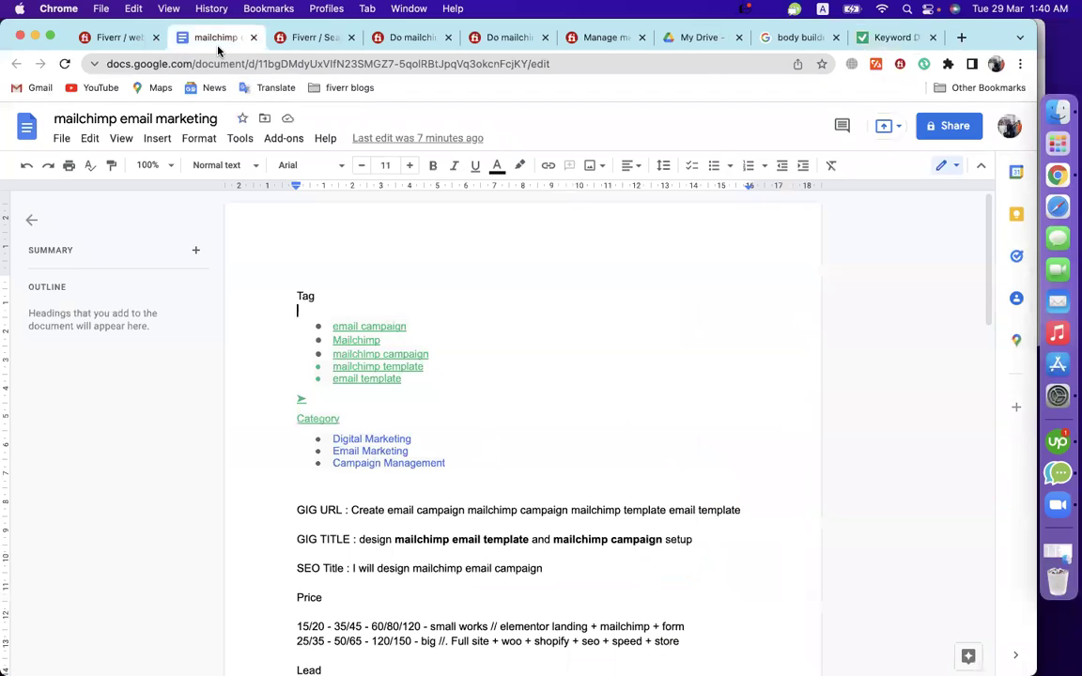
drag(332, 327, 464, 324)
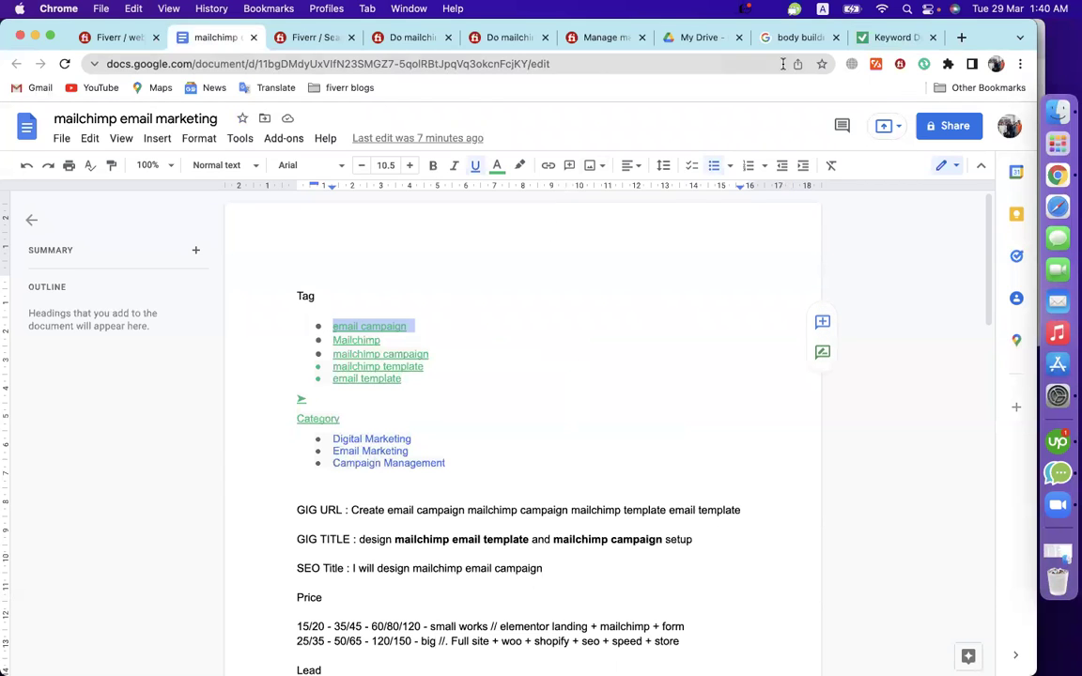
click(887, 37)
scroll(538, 346, down, 10)
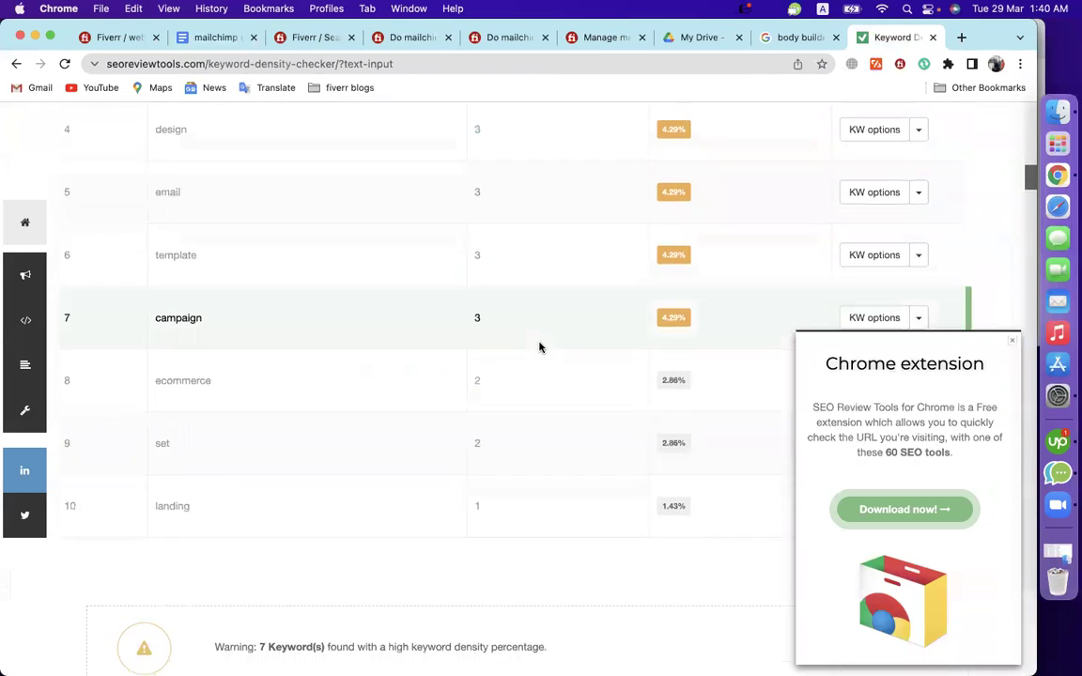
scroll(229, 246, down, 3)
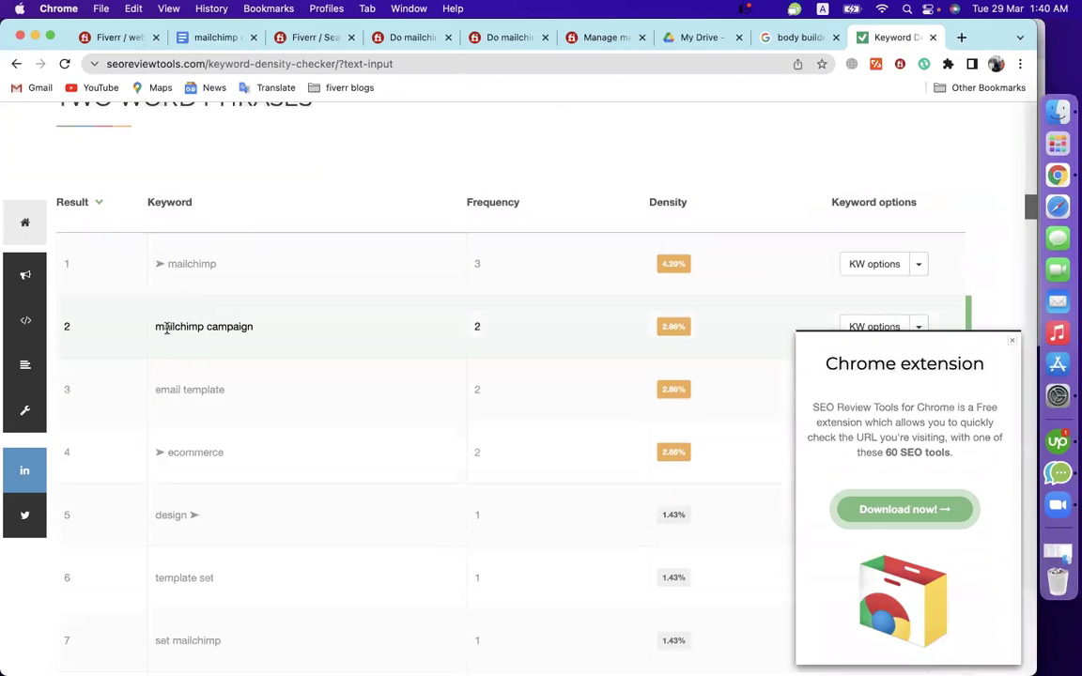
drag(152, 328, 265, 328)
drag(485, 329, 468, 328)
drag(248, 394, 154, 391)
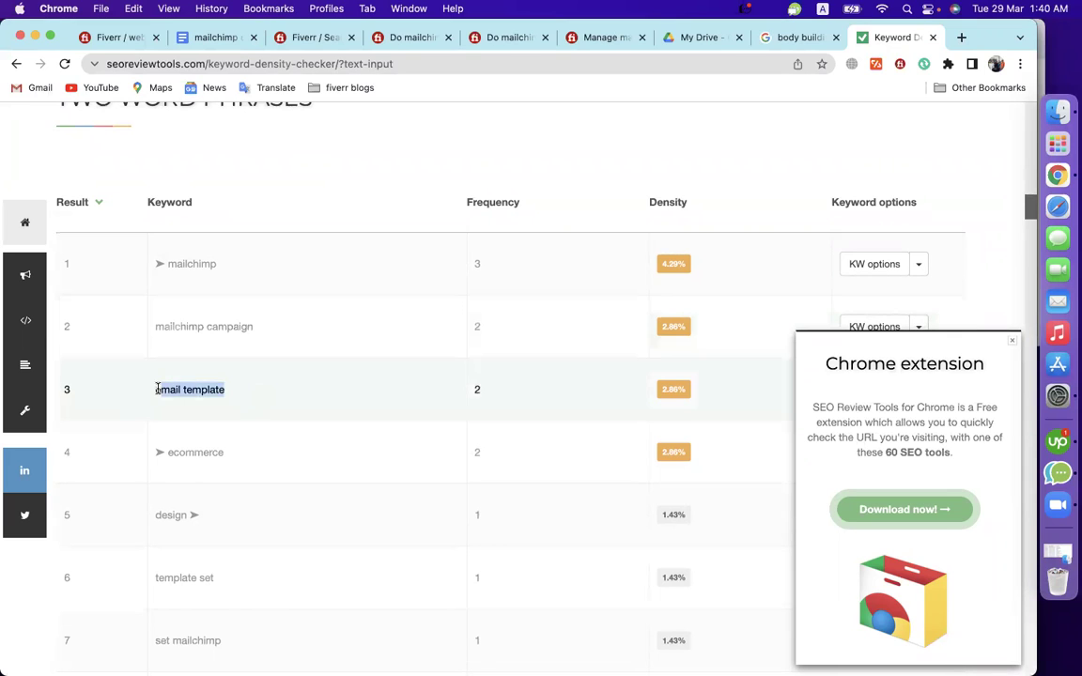
Check the document's "email template" tag against the two-word phrase frequencies, closing the Chrome extension pop-up
click(189, 40)
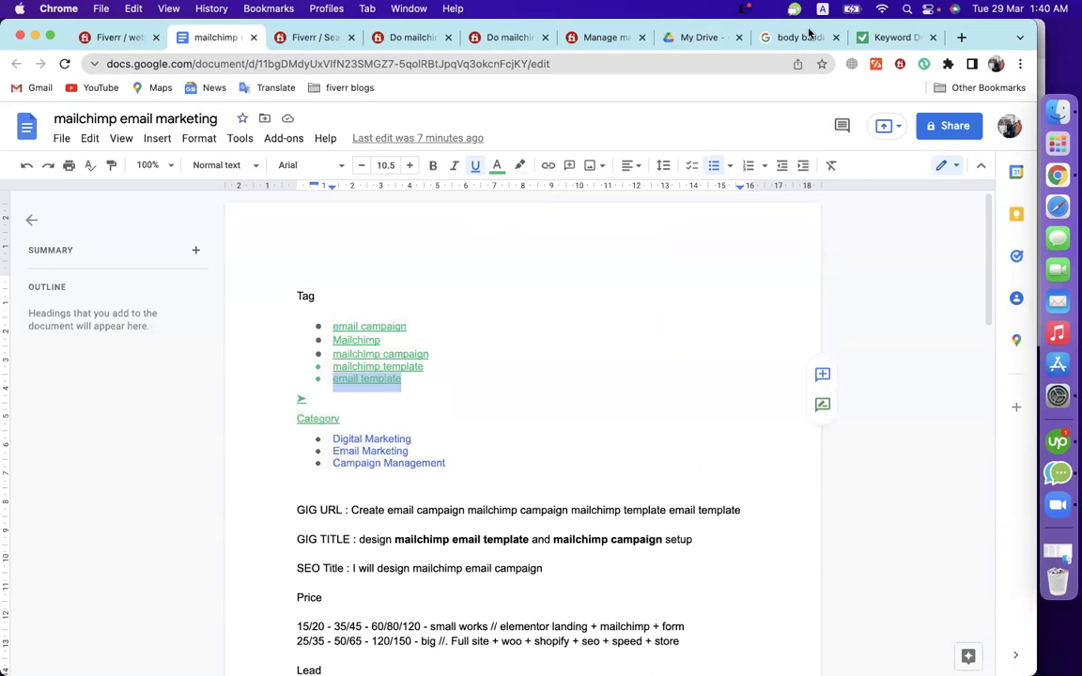
click(875, 39)
click(481, 393)
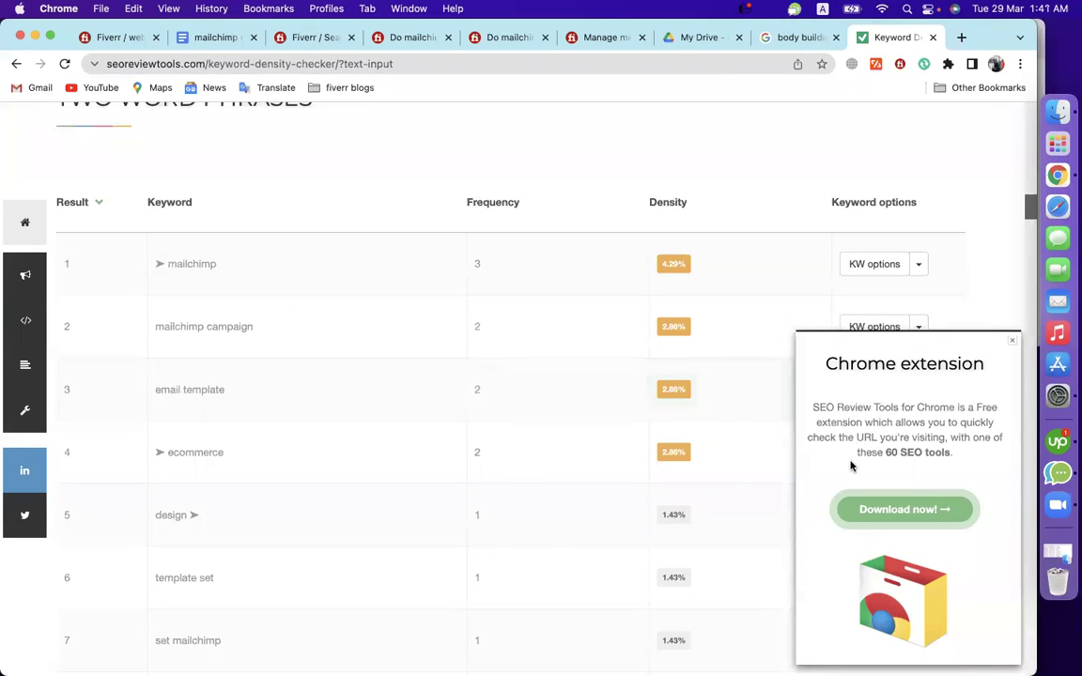
click(1011, 340)
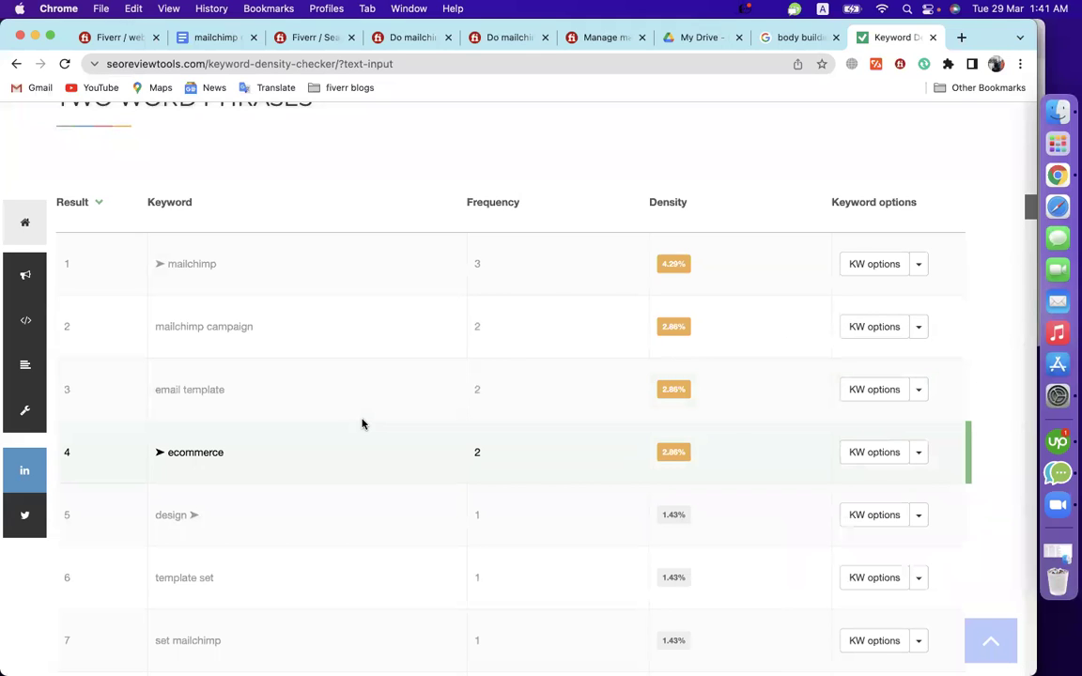
scroll(362, 424, down, 3)
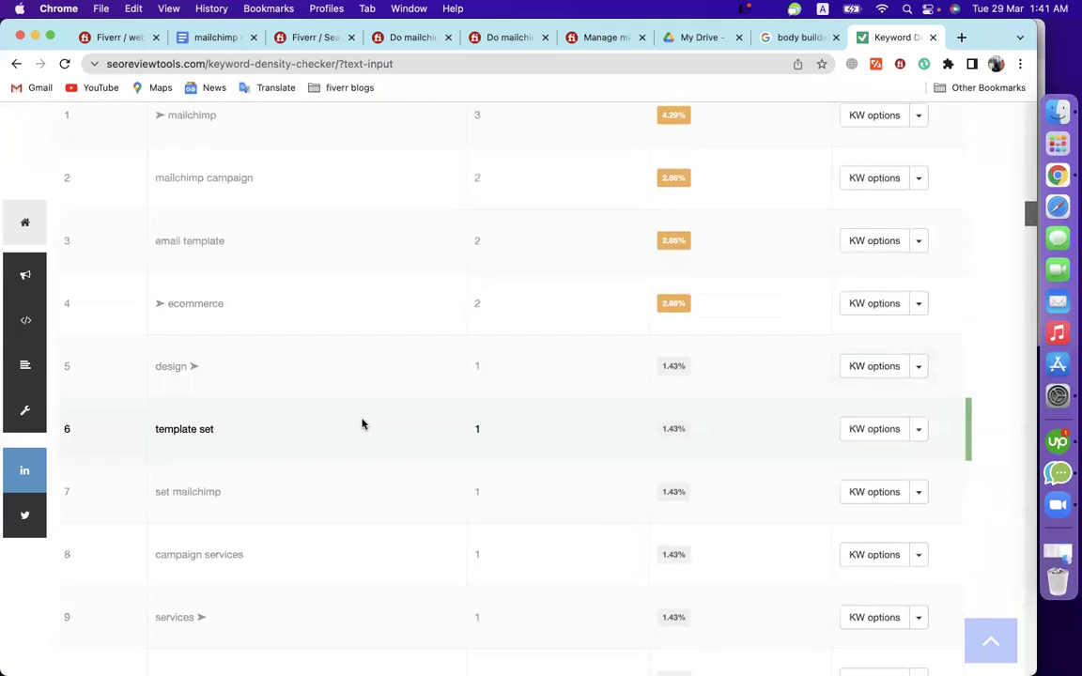
scroll(362, 424, up, 3)
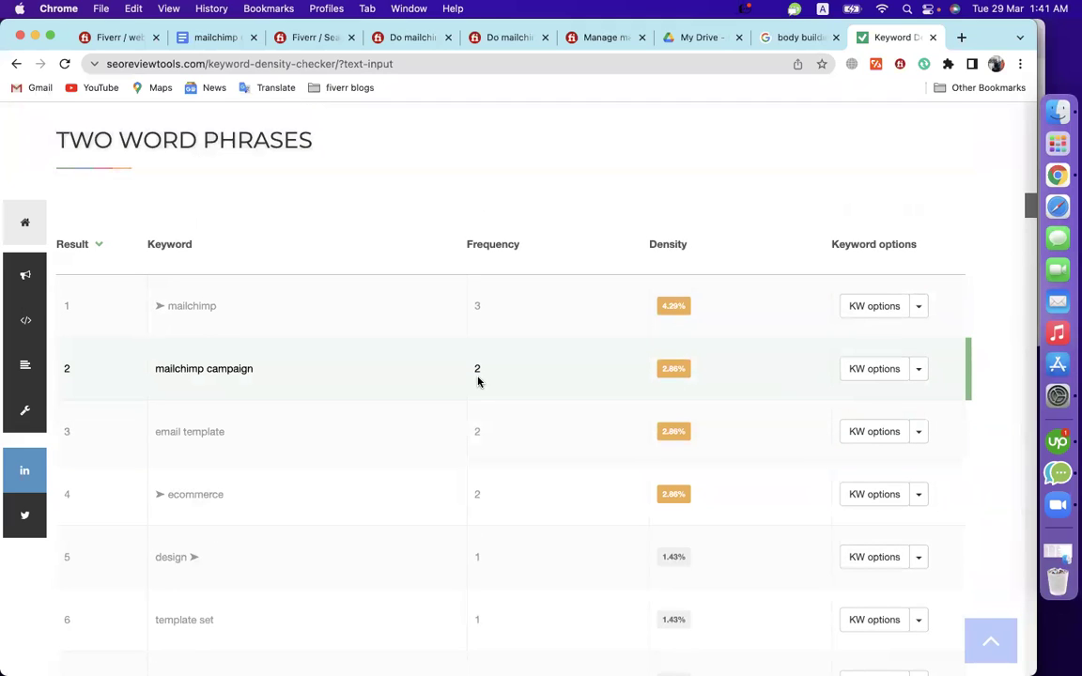
Return to the Fiverr gig's description page and copy the entire description text
click(130, 37)
scroll(457, 433, down, 5)
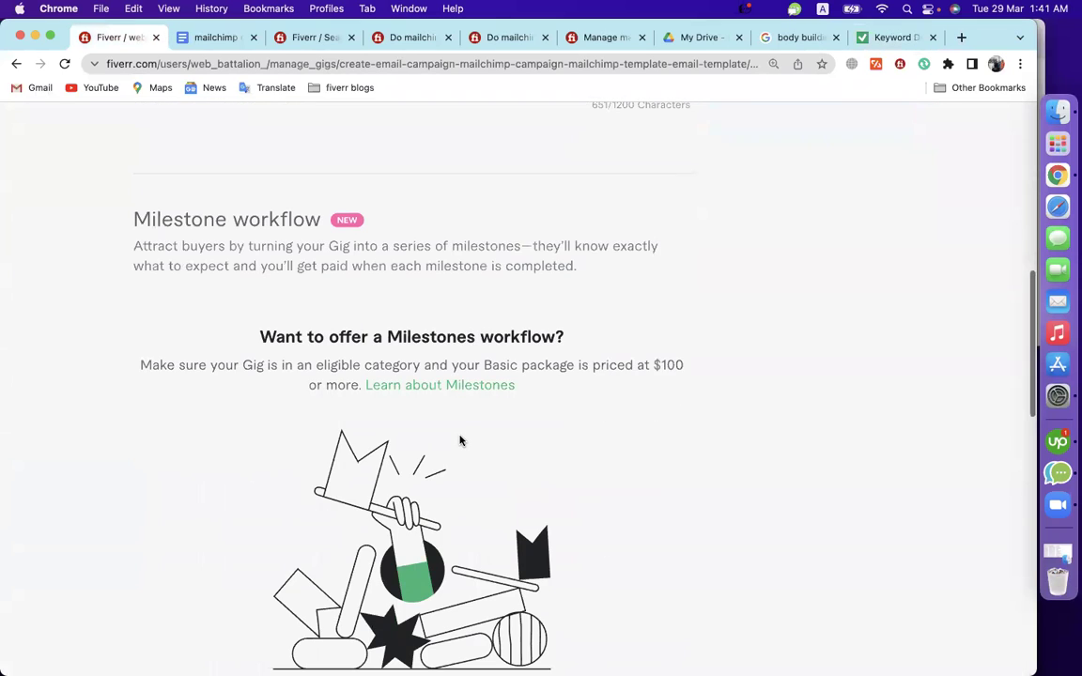
scroll(687, 336, down, 10)
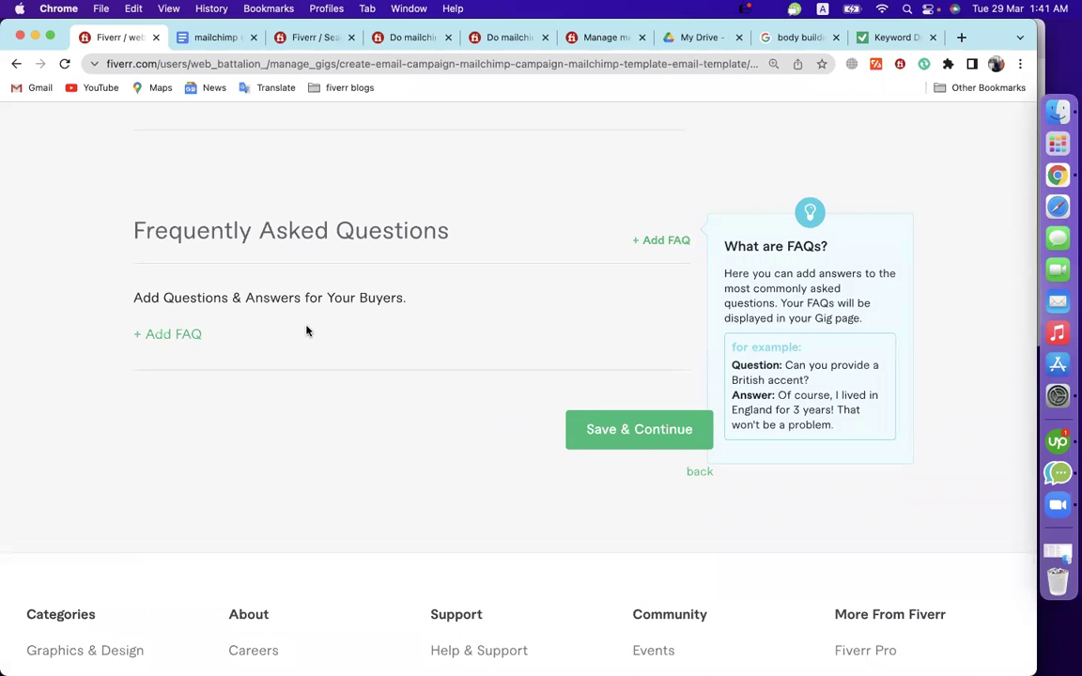
scroll(306, 330, up, 15)
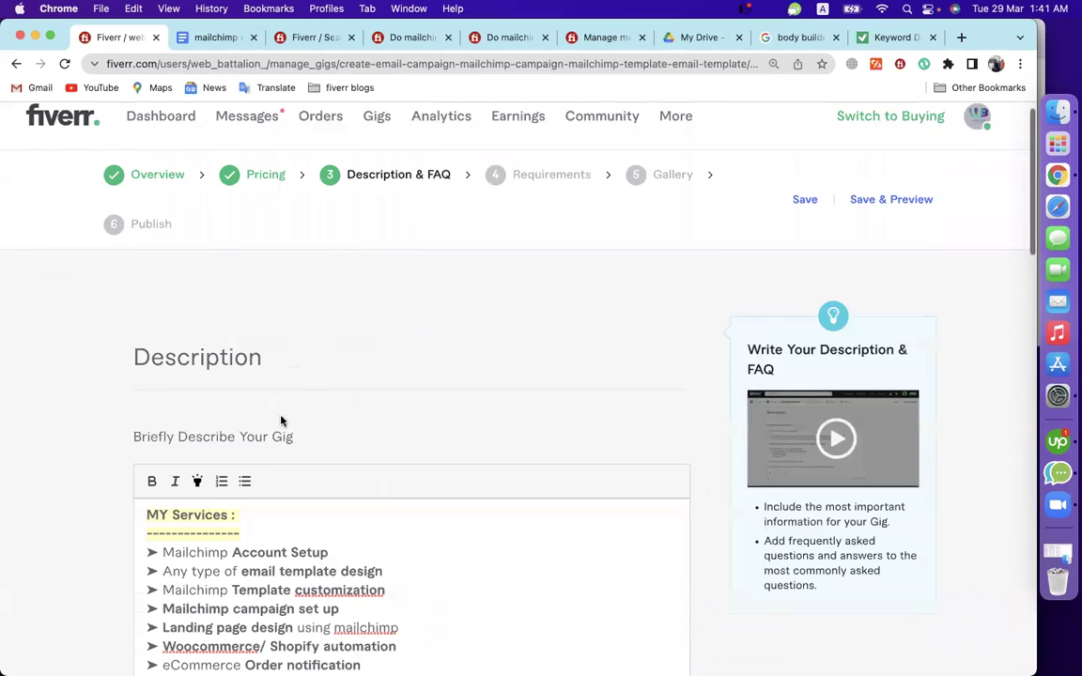
scroll(269, 522, down, 3)
click(203, 341)
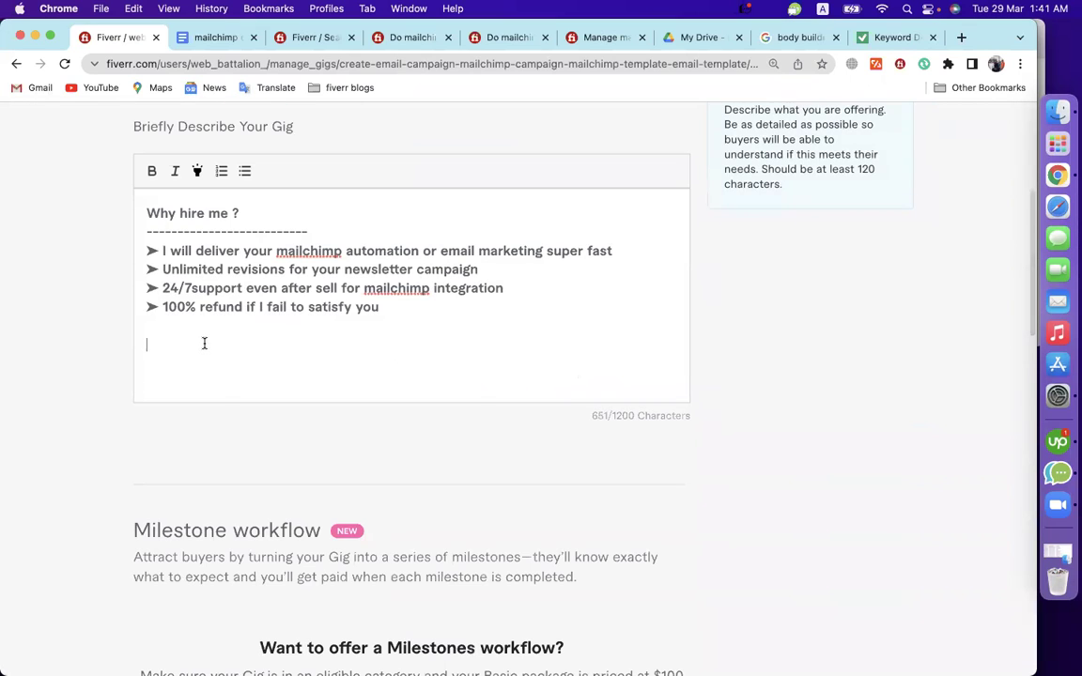
scroll(203, 341, up, 5)
key(super+a)
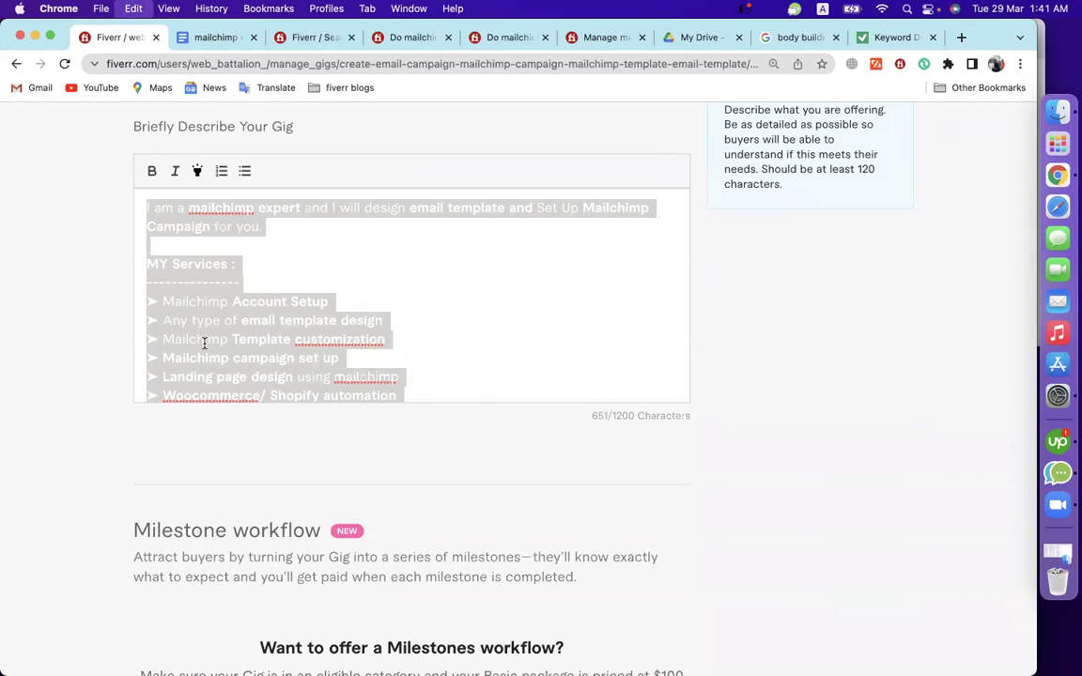
Reload an empty text input in the Keyword Density Checker and paste the gig description into it
click(870, 36)
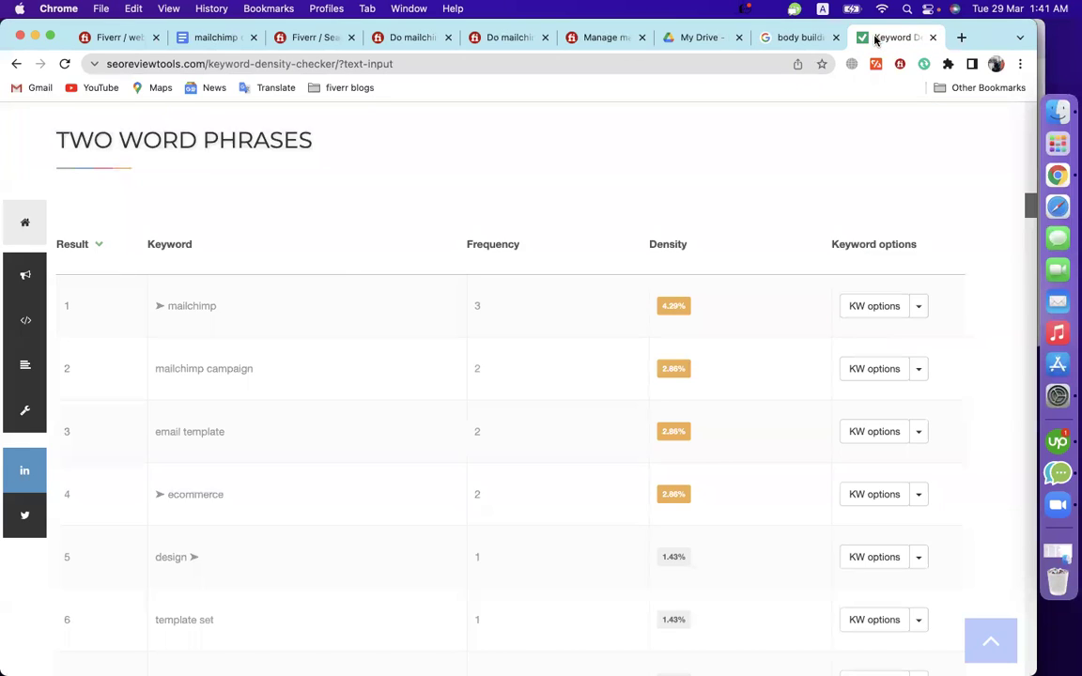
scroll(342, 267, up, 10)
click(17, 64)
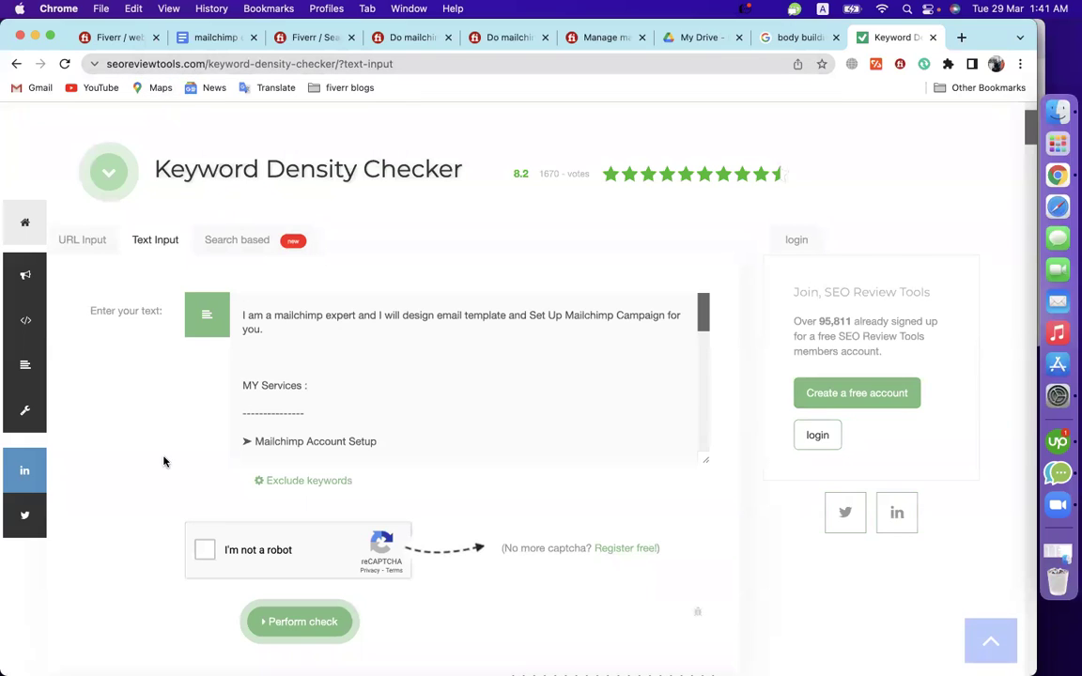
click(101, 250)
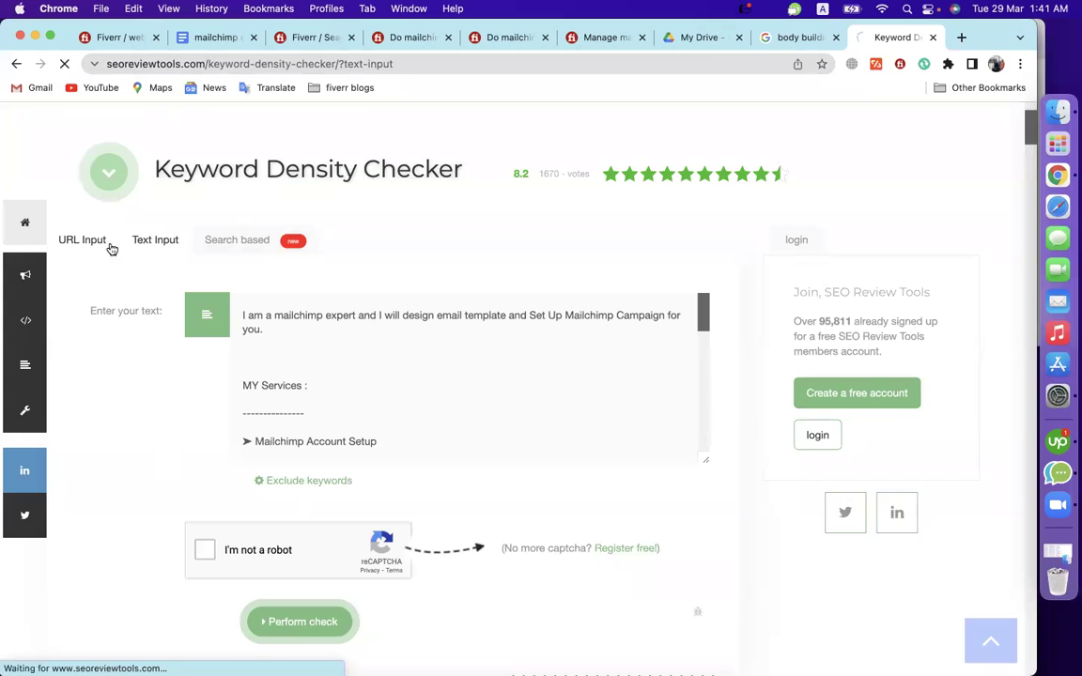
click(150, 378)
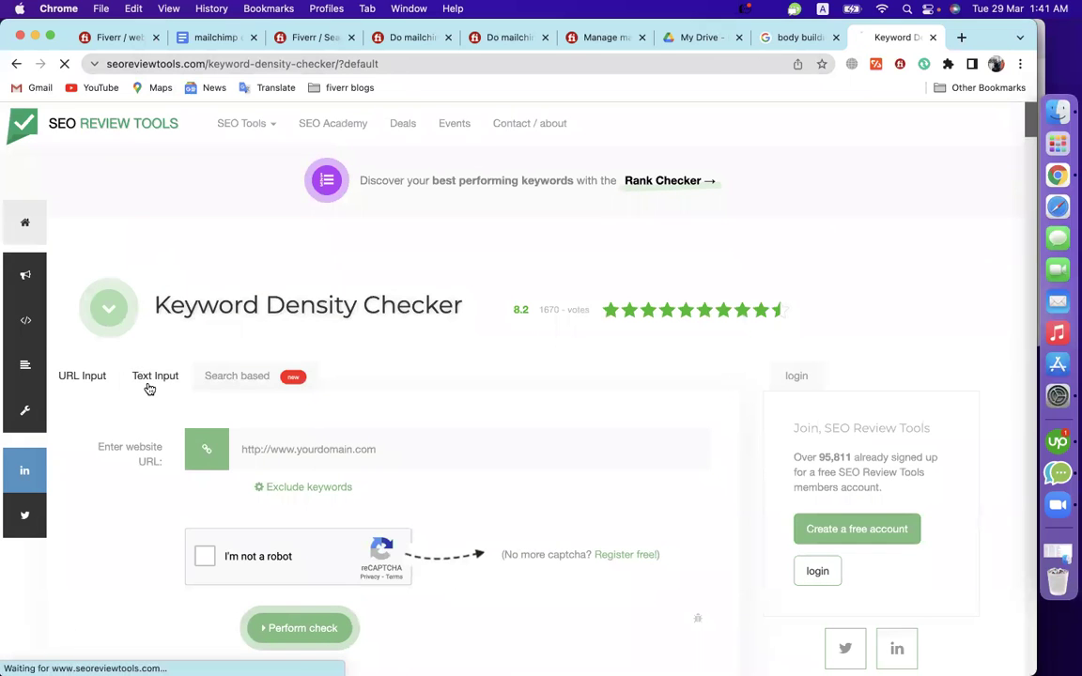
scroll(87, 583, down, 3)
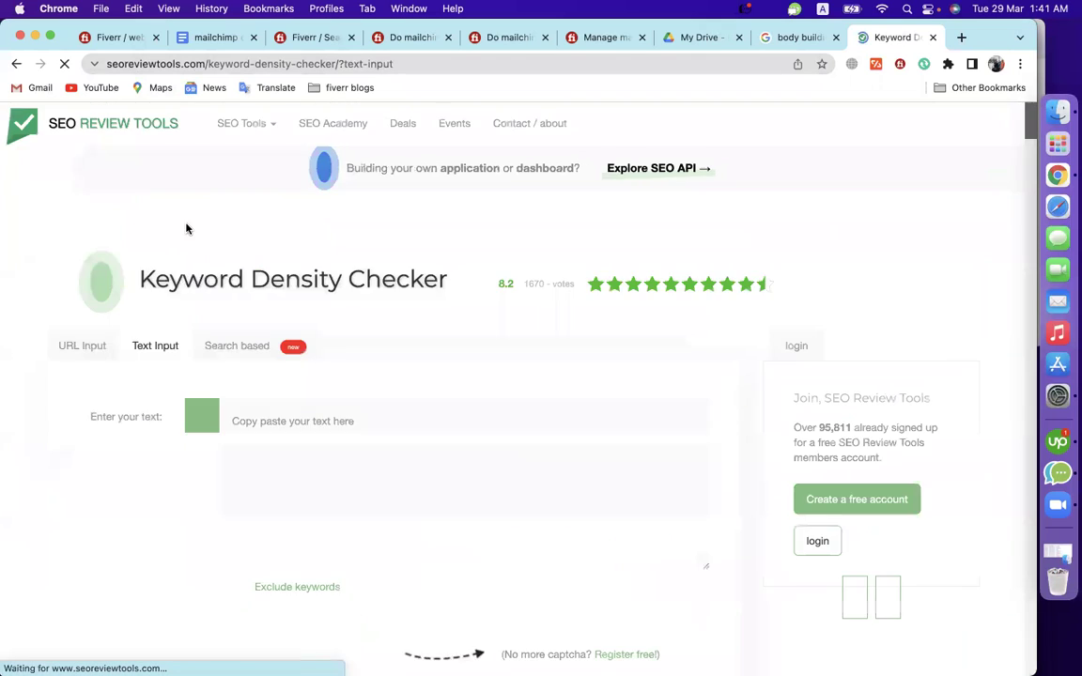
click(324, 450)
key(super+v)
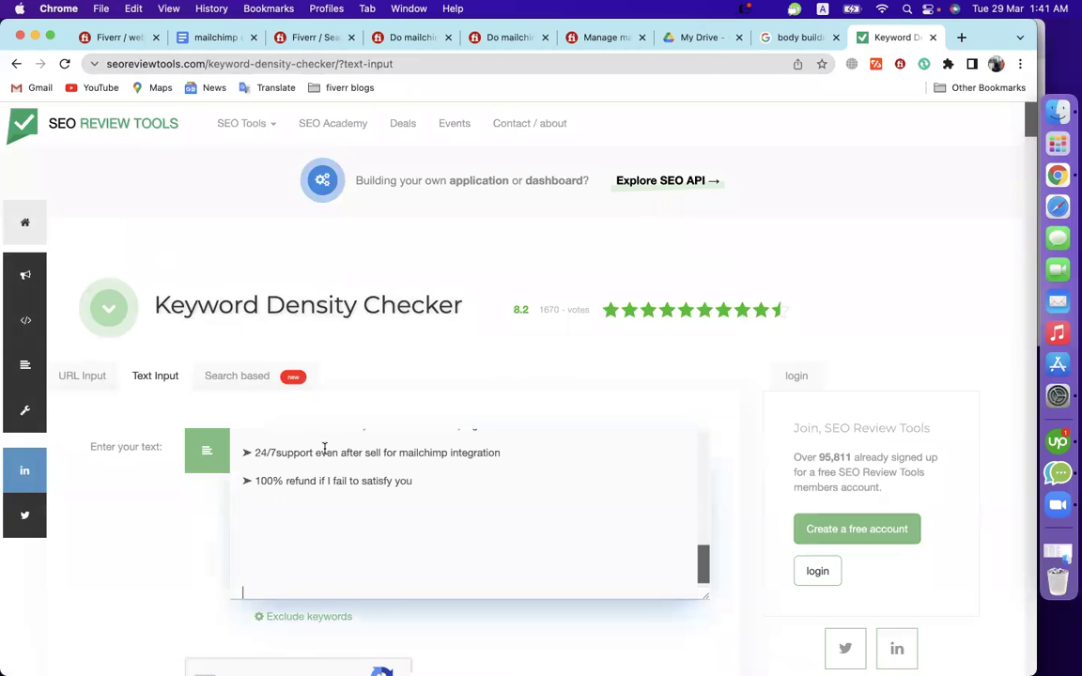
Review the pasted services list in the checker and complete the "I'm not a robot" verification
scroll(296, 510, up, 3)
scroll(297, 509, up, 5)
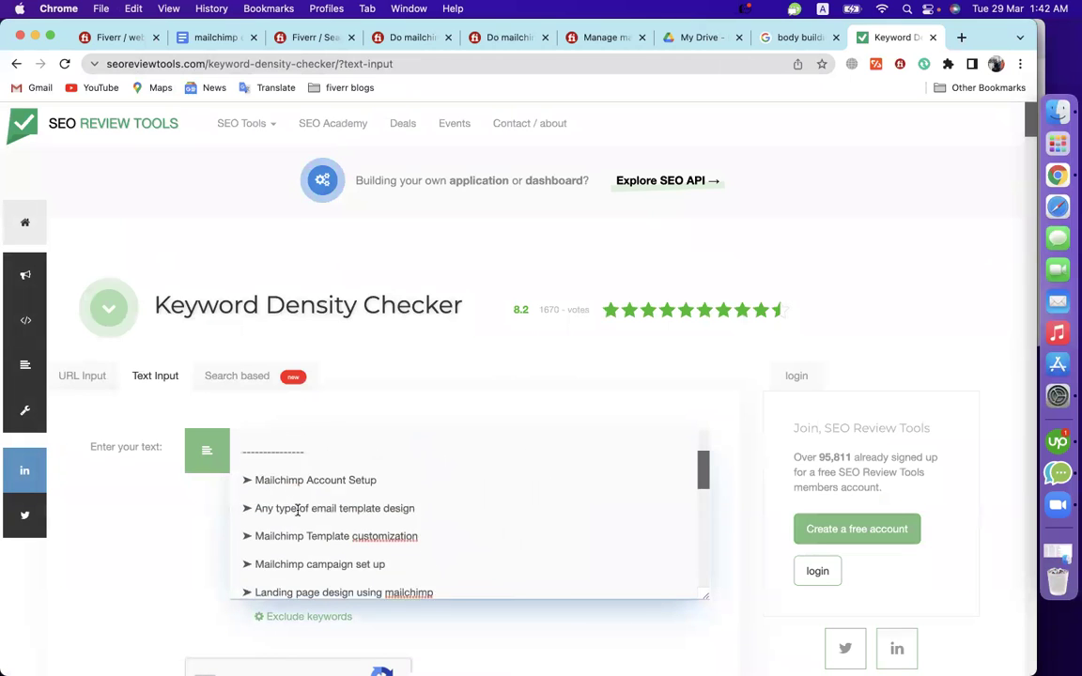
scroll(297, 510, down, 2)
scroll(297, 510, down, 5)
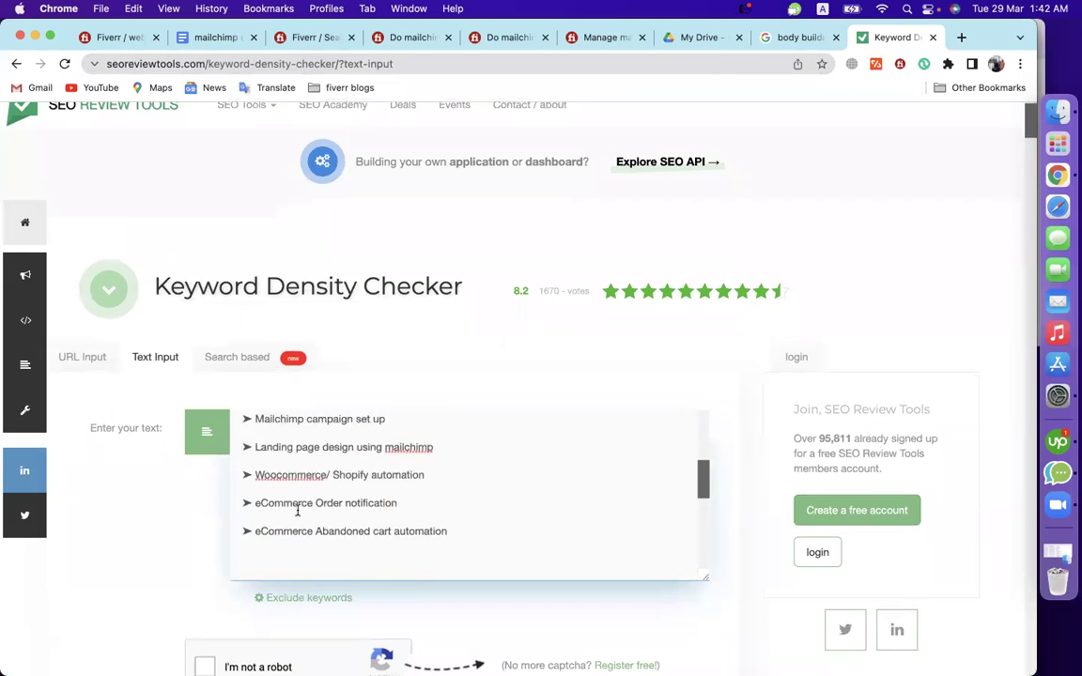
scroll(181, 545, down, 5)
click(205, 312)
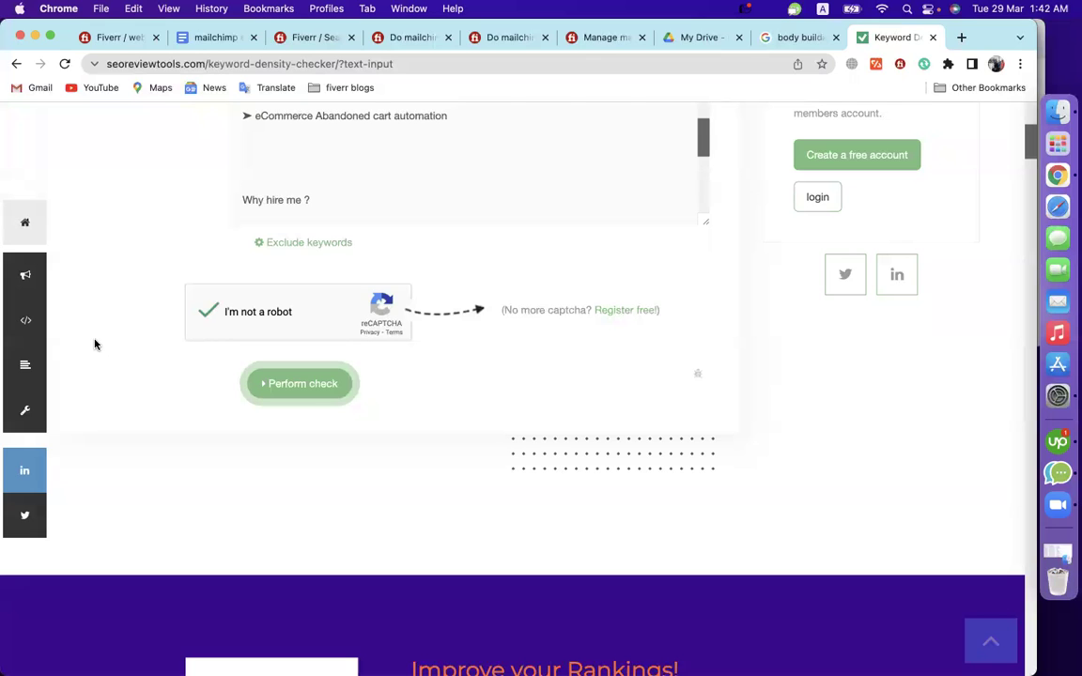
In the Fiverr gig description, change "Mailchimp" to "Mail-chimp" in the "campaign set up" service line
click(112, 37)
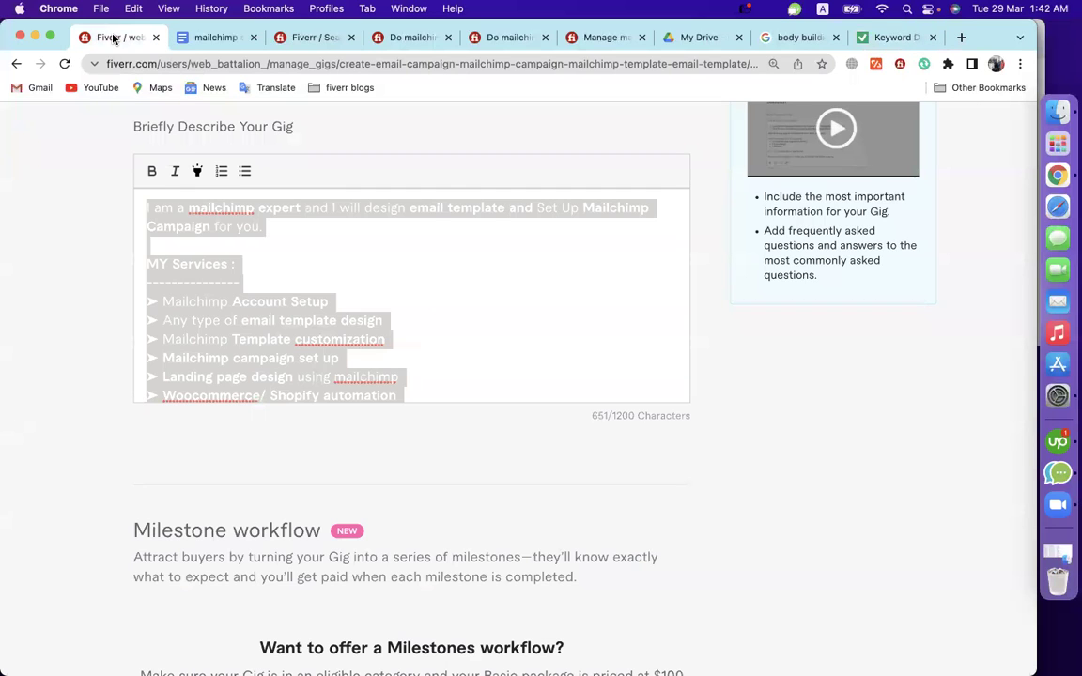
scroll(273, 356, down, 1)
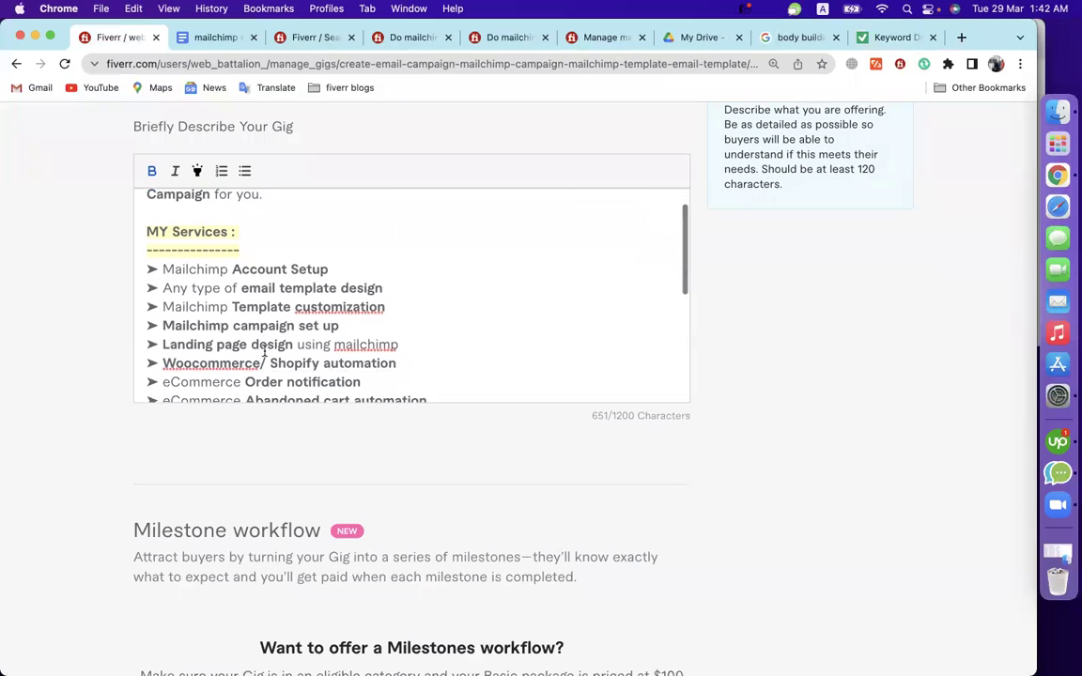
click(189, 325)
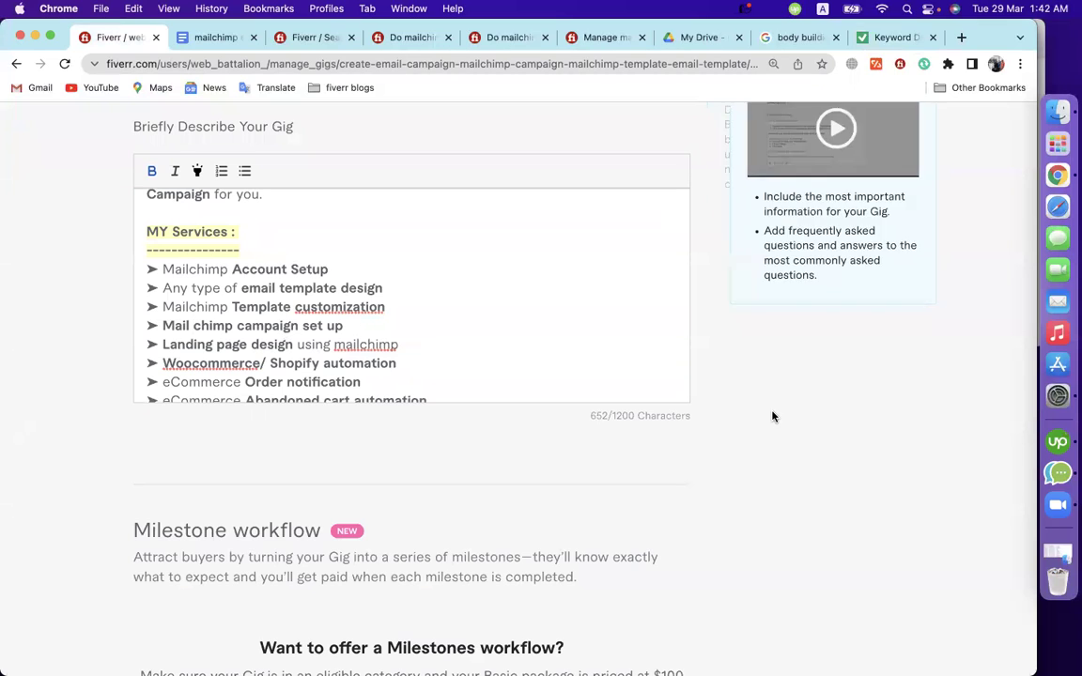
scroll(773, 415, down, 3)
click(523, 220)
scroll(523, 220, down, 2)
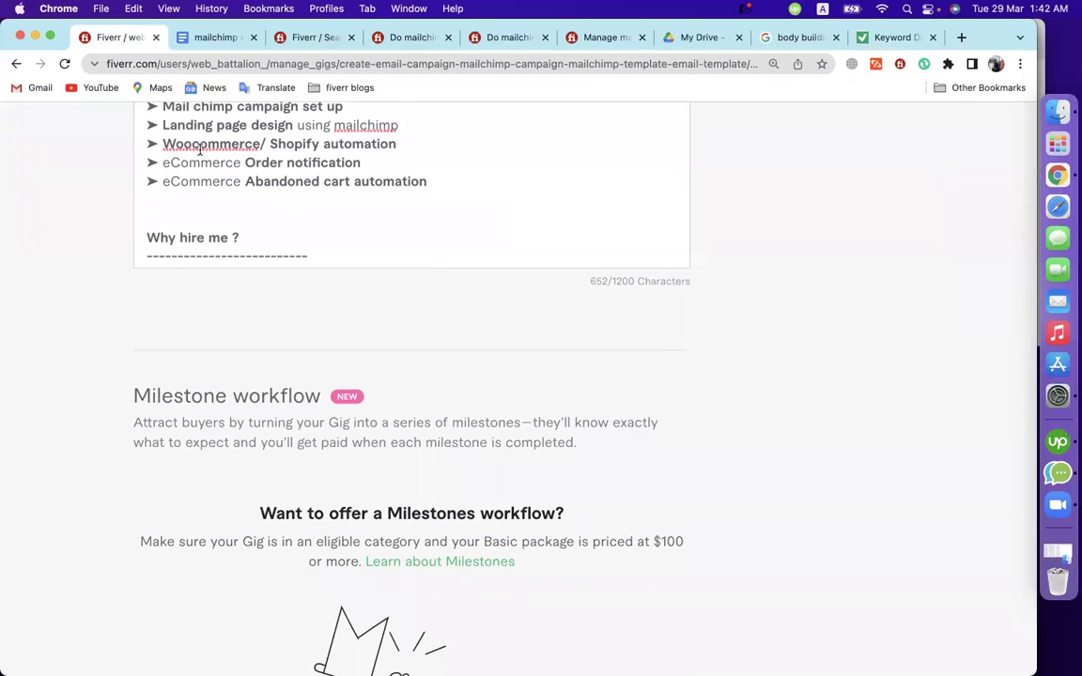
scroll(179, 134, up, 1)
click(192, 123)
text(-)
drag(234, 123, 166, 123)
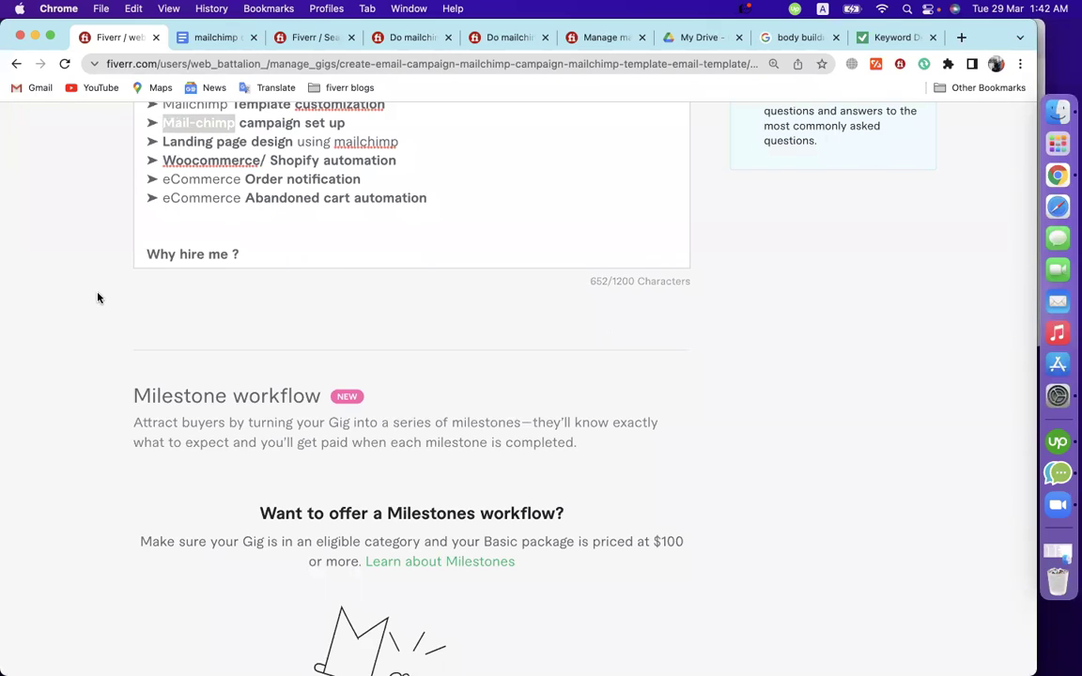
scroll(96, 310, up, 3)
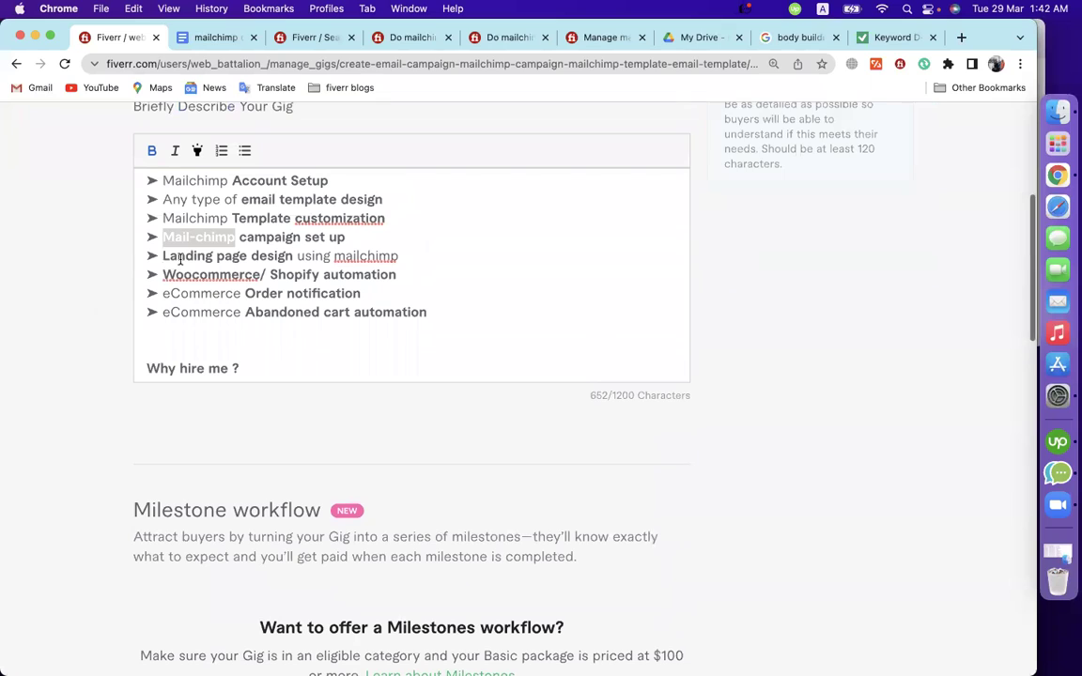
Open a blank question-and-answer entry in the gig's Frequently Asked Questions section, ready for the question
click(92, 369)
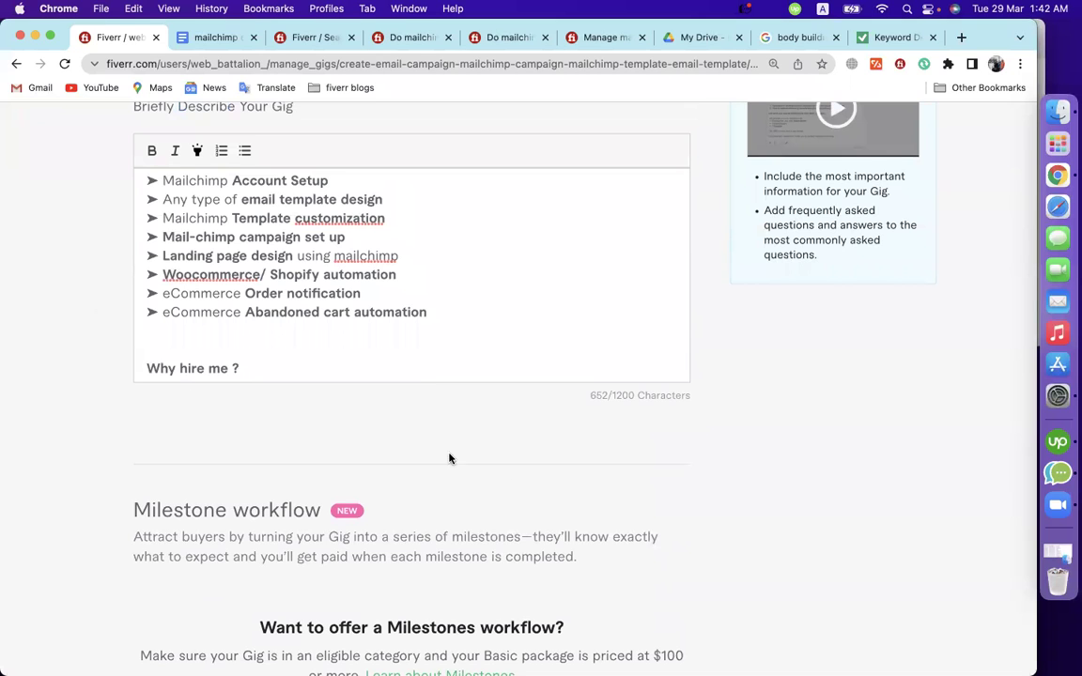
scroll(784, 471, down, 8)
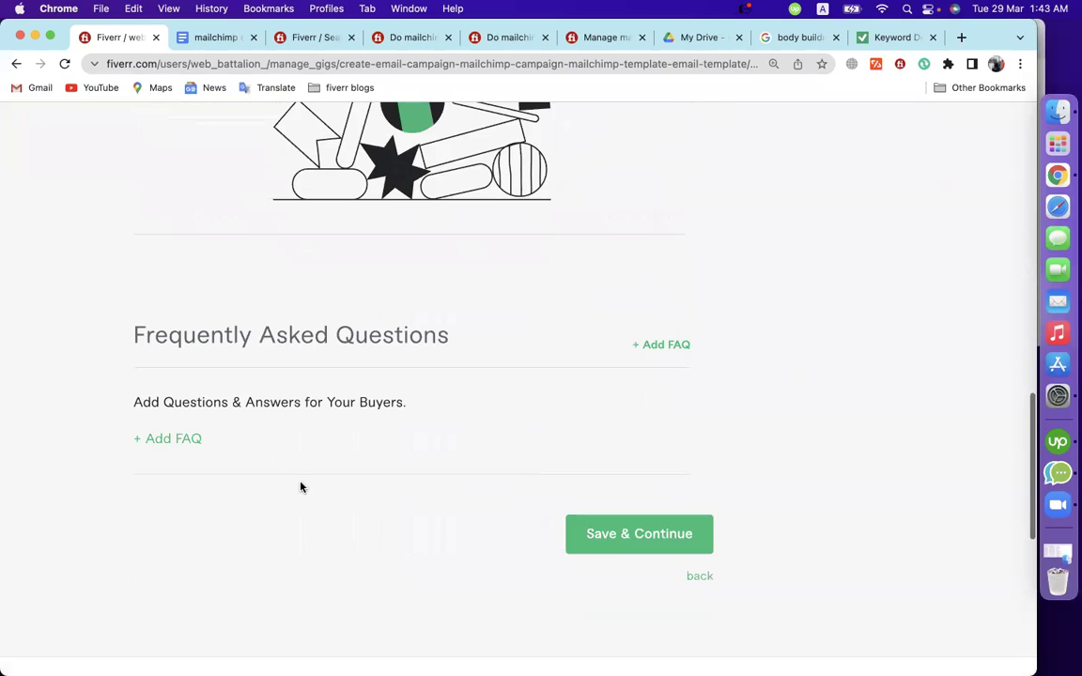
click(173, 439)
scroll(301, 402, down, 2)
click(273, 350)
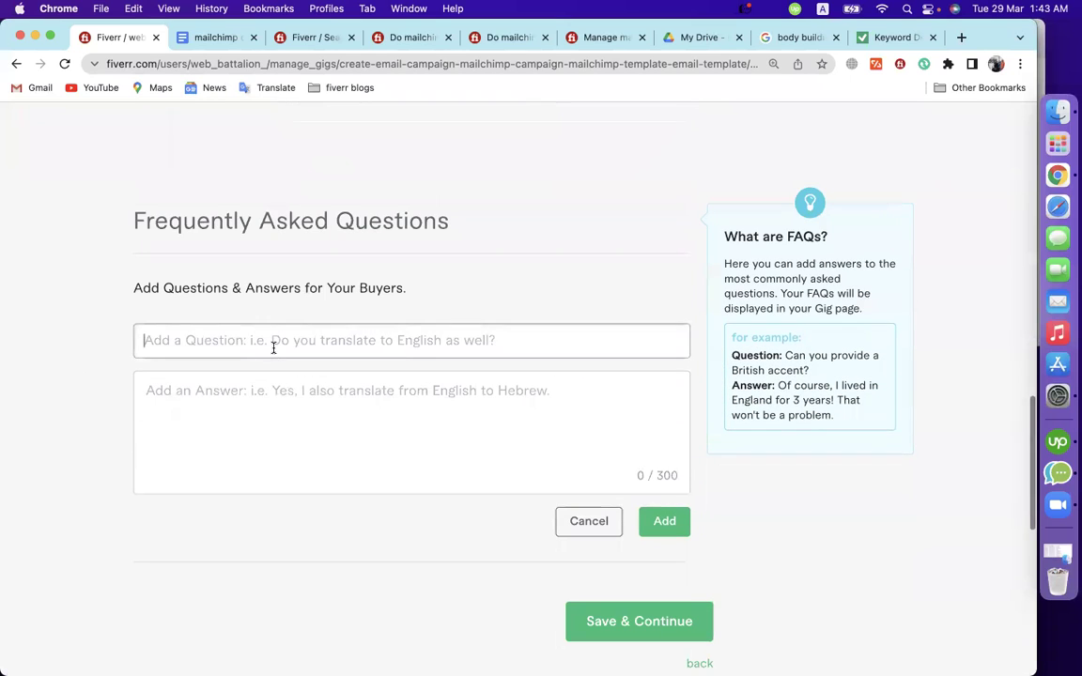
Examine the top-rated competitor's FAQ answers on the 100% satisfaction guarantee and what is needed to get started, then return to the gig form
click(496, 37)
scroll(235, 460, down, 10)
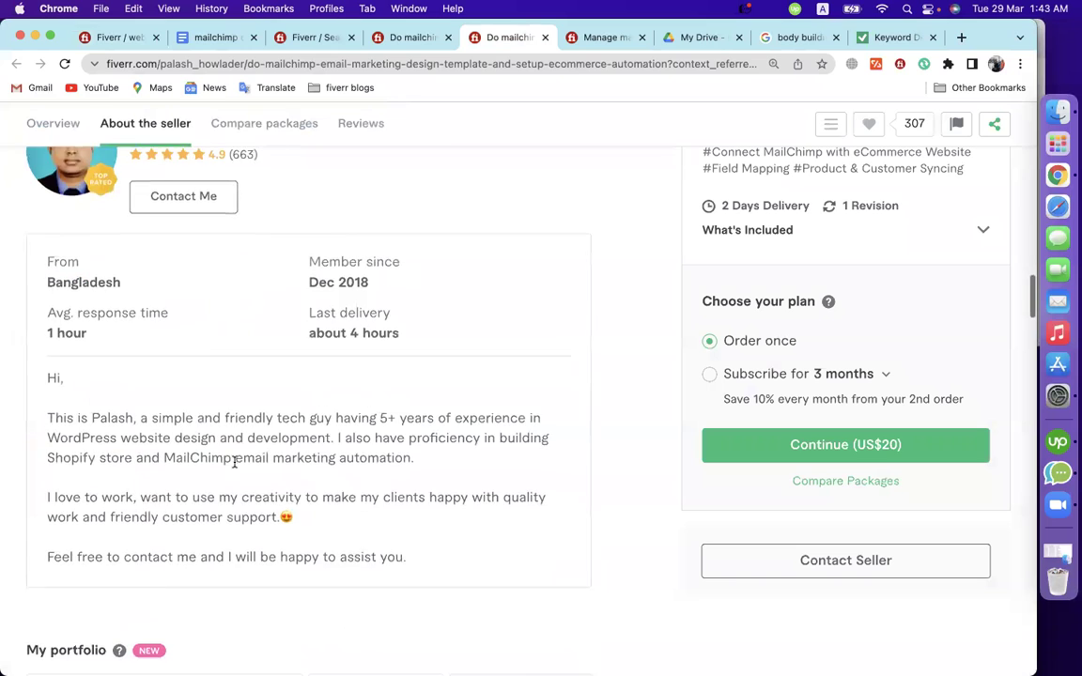
scroll(235, 465, down, 10)
scroll(234, 464, up, 1)
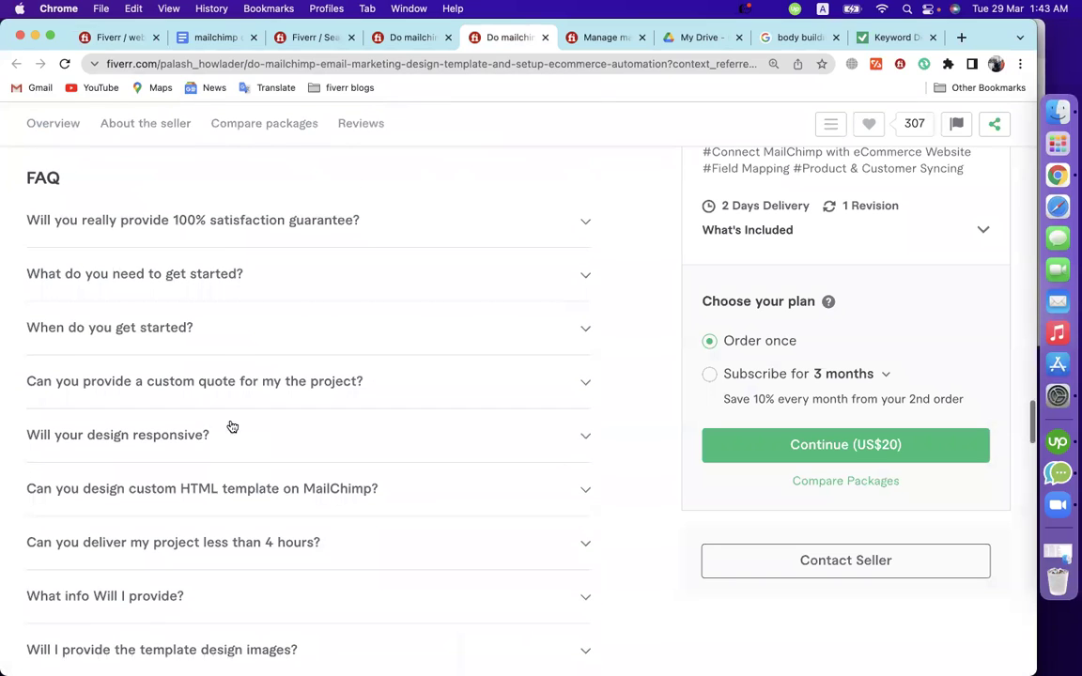
click(218, 235)
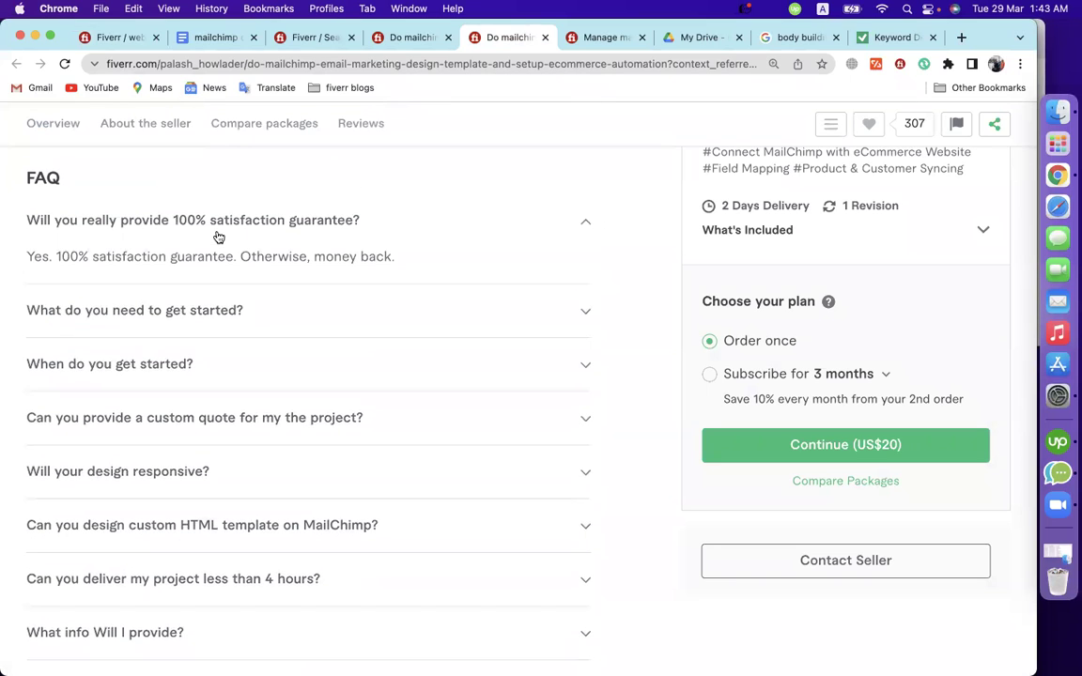
click(209, 312)
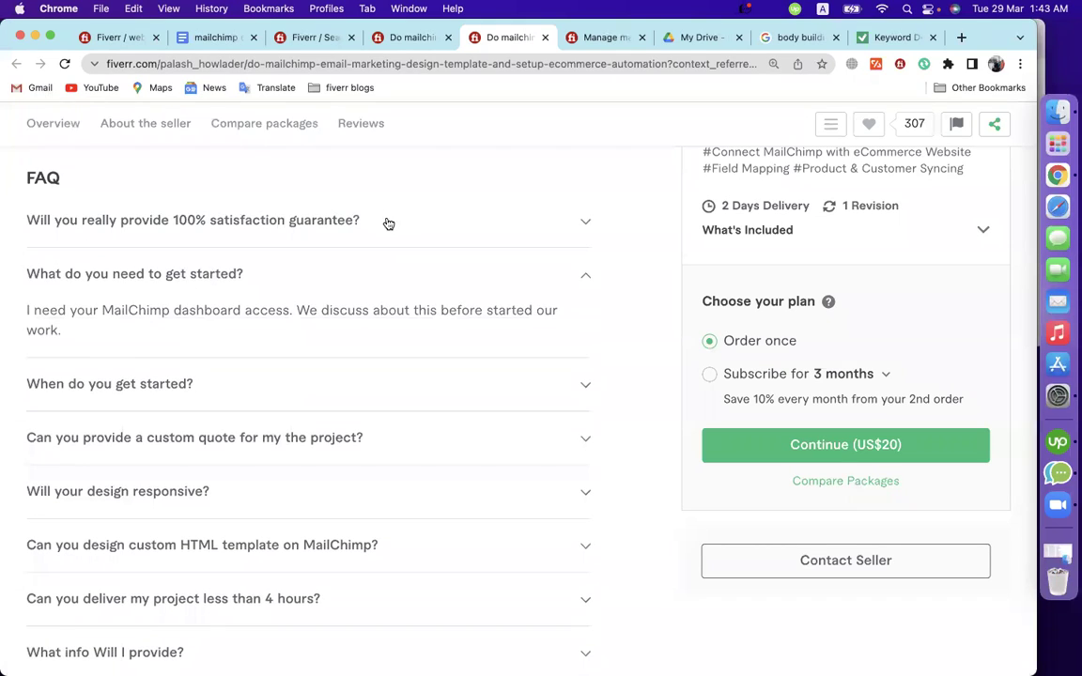
drag(72, 324, 31, 282)
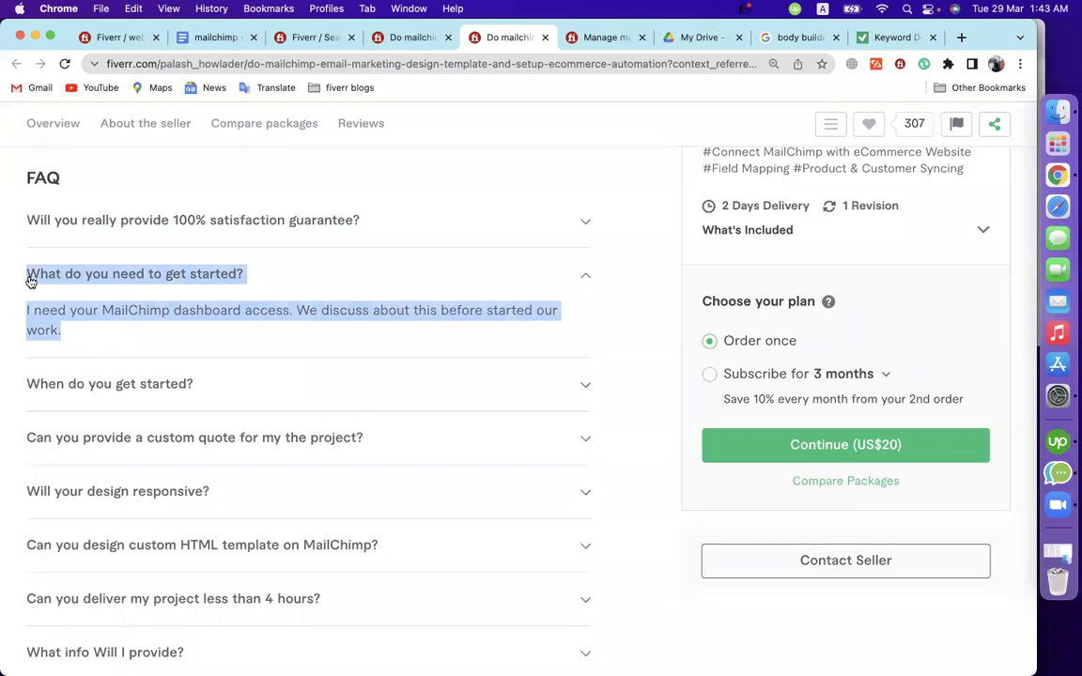
click(105, 38)
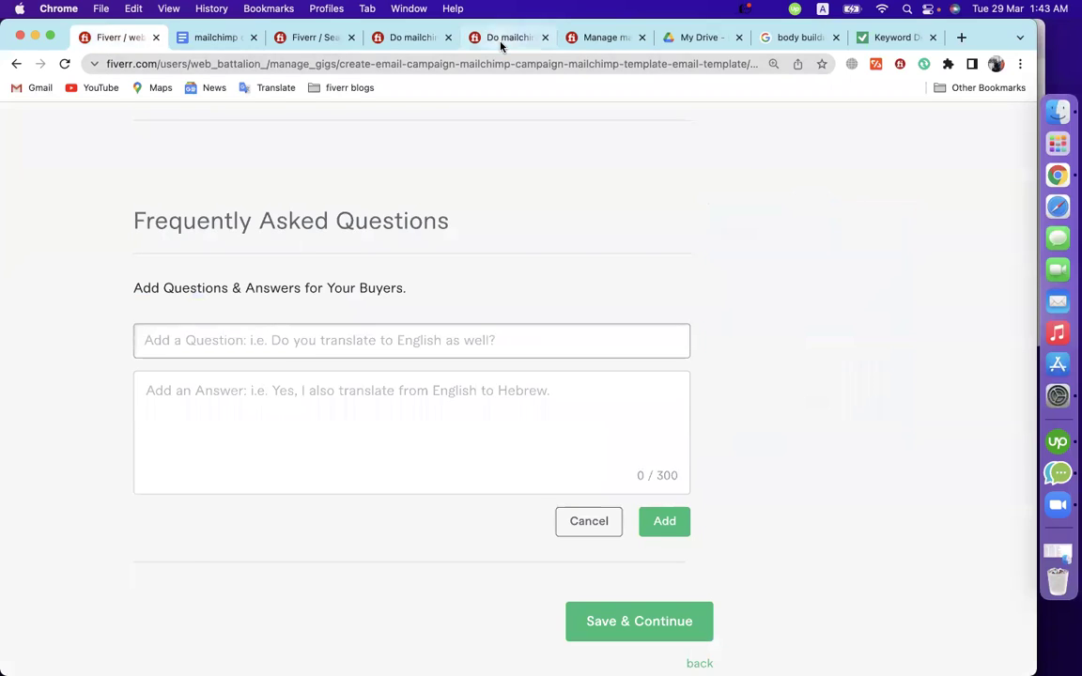
From the other competitor's Mailchimp gig, copy the FAQ "When can you deliver my newsletter campaign?" together with its answer
click(487, 38)
click(413, 37)
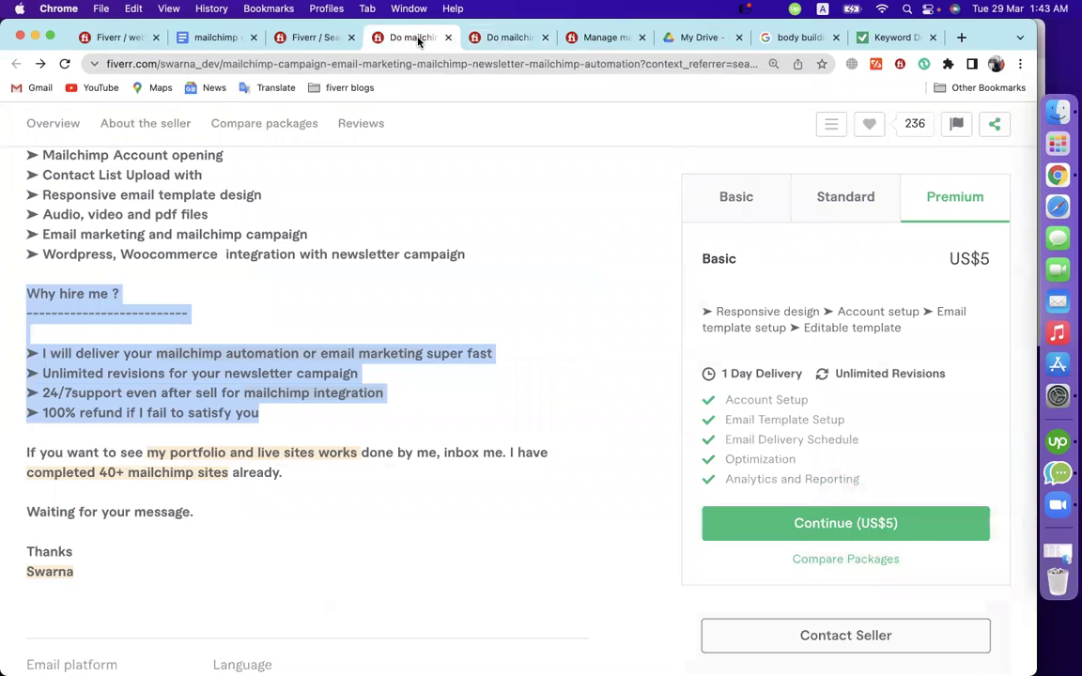
scroll(389, 288, down, 15)
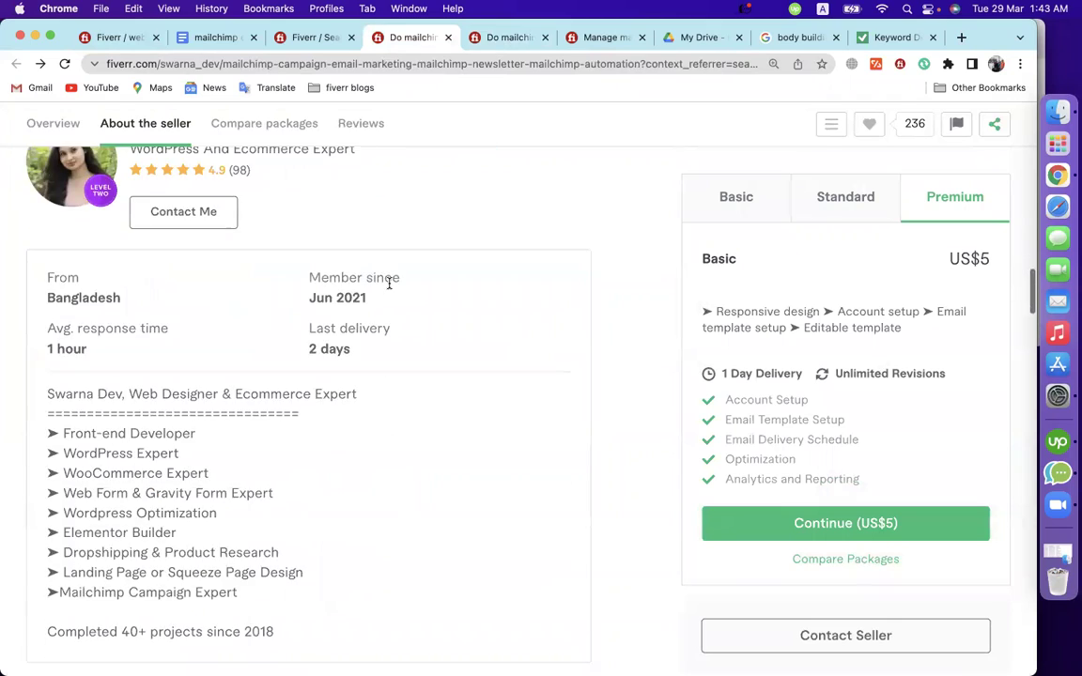
scroll(388, 284, down, 10)
scroll(386, 290, up, 6)
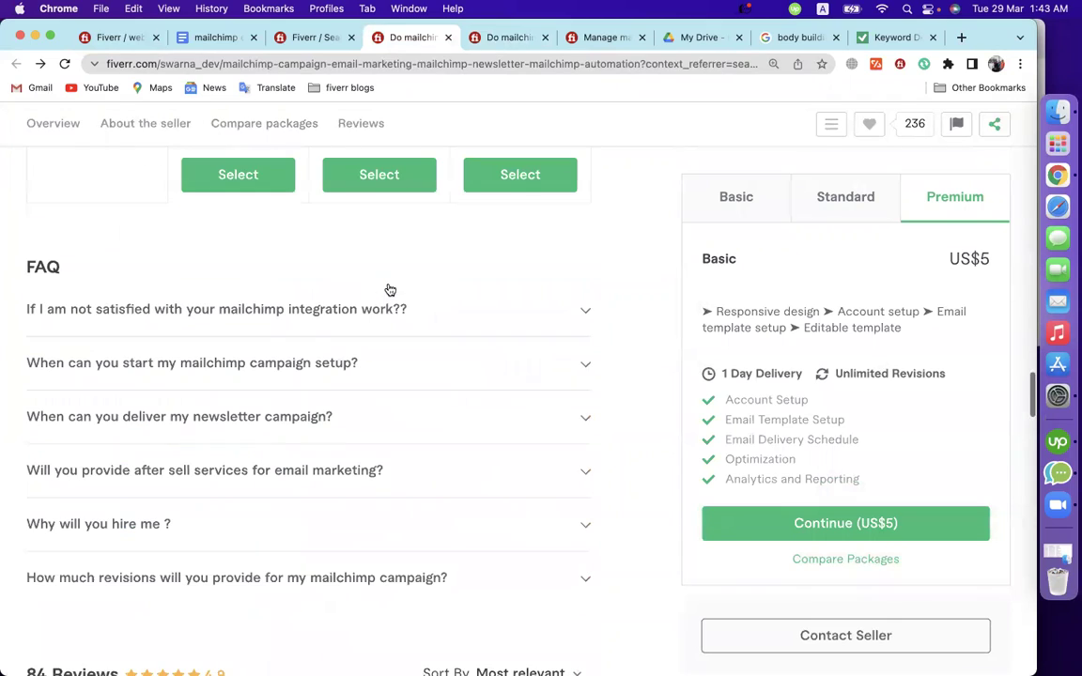
click(222, 427)
drag(422, 464, 28, 418)
key(super+c)
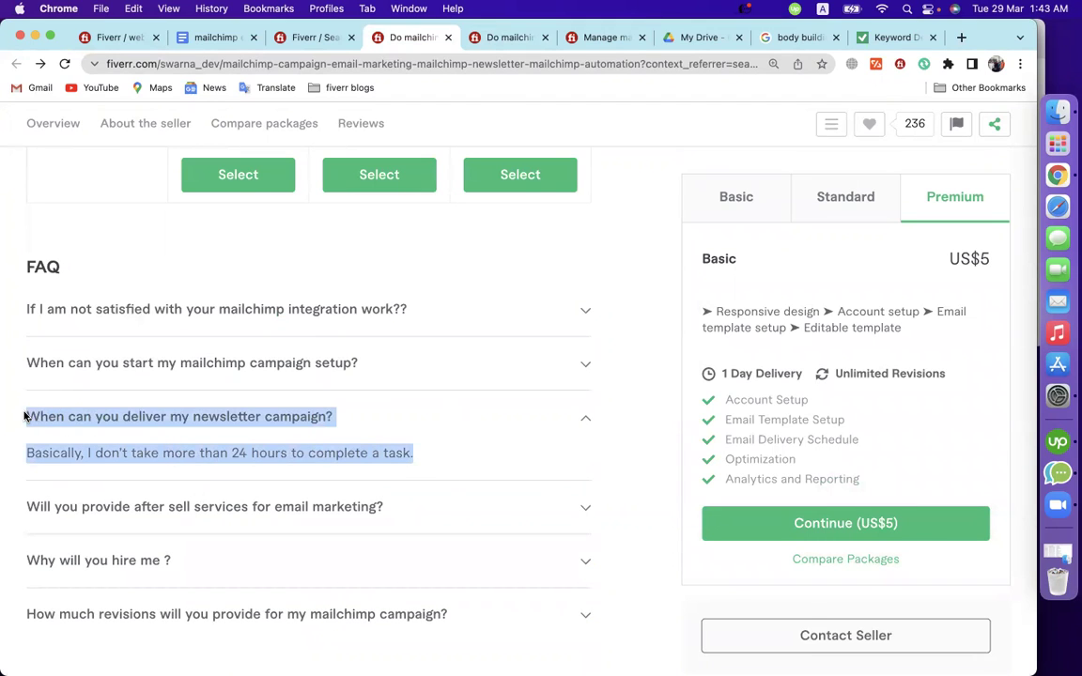
Paste the copied FAQ into the gig's new entry, move the question into the question field and remove the answer's leading blank lines
click(104, 40)
click(295, 442)
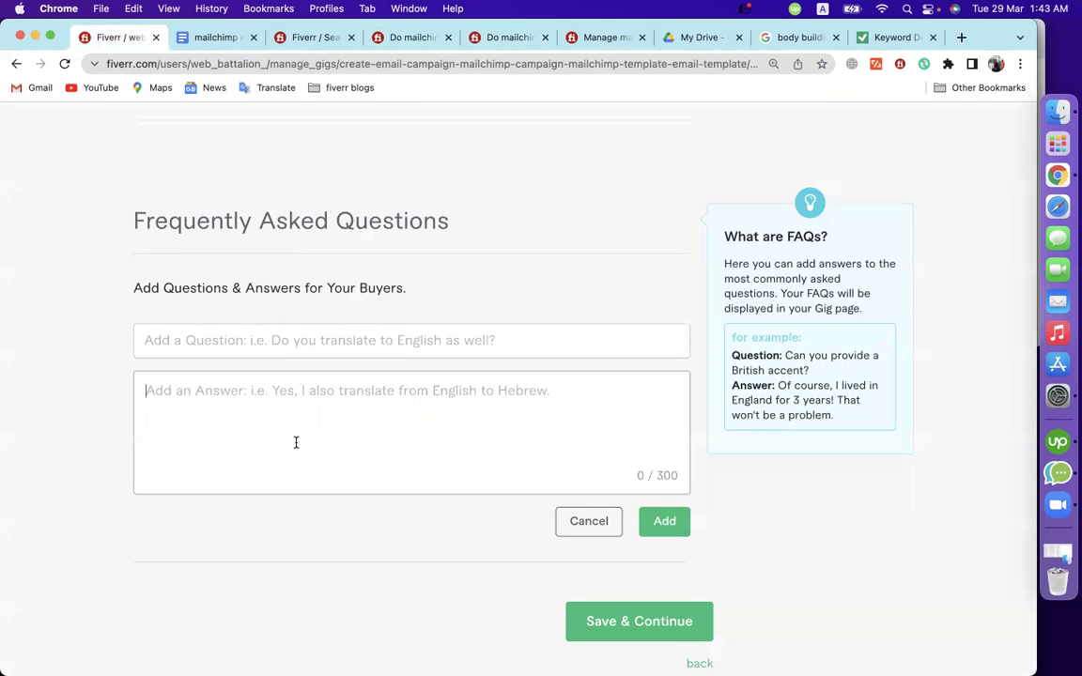
key(super+v)
drag(466, 391, 68, 343)
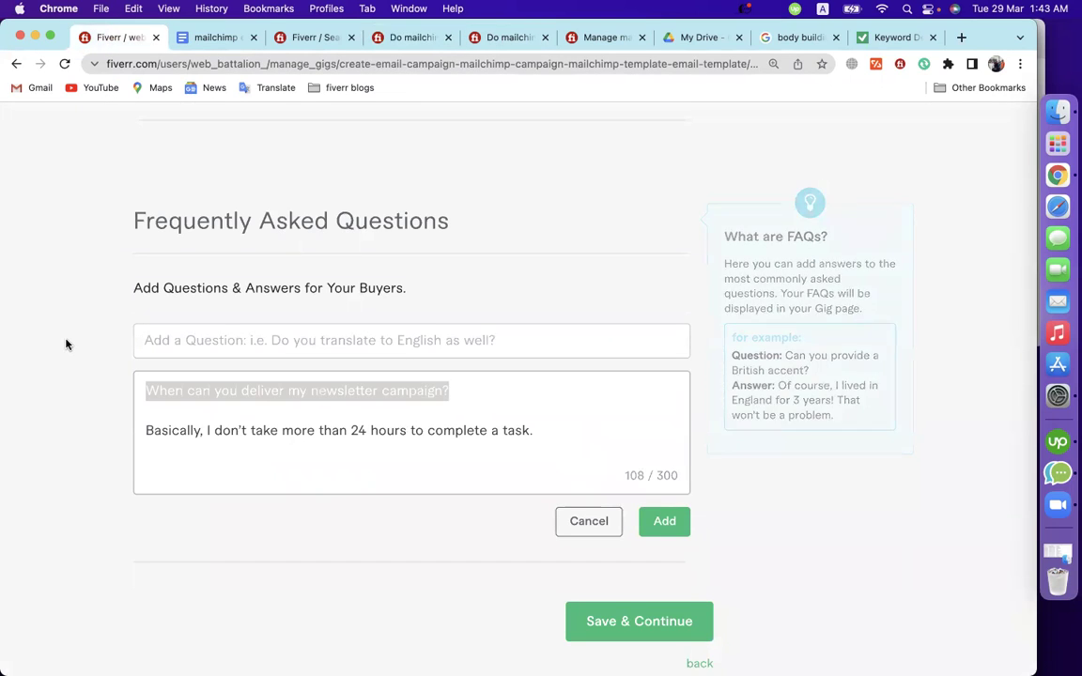
key(super+x)
click(186, 339)
key(super+v)
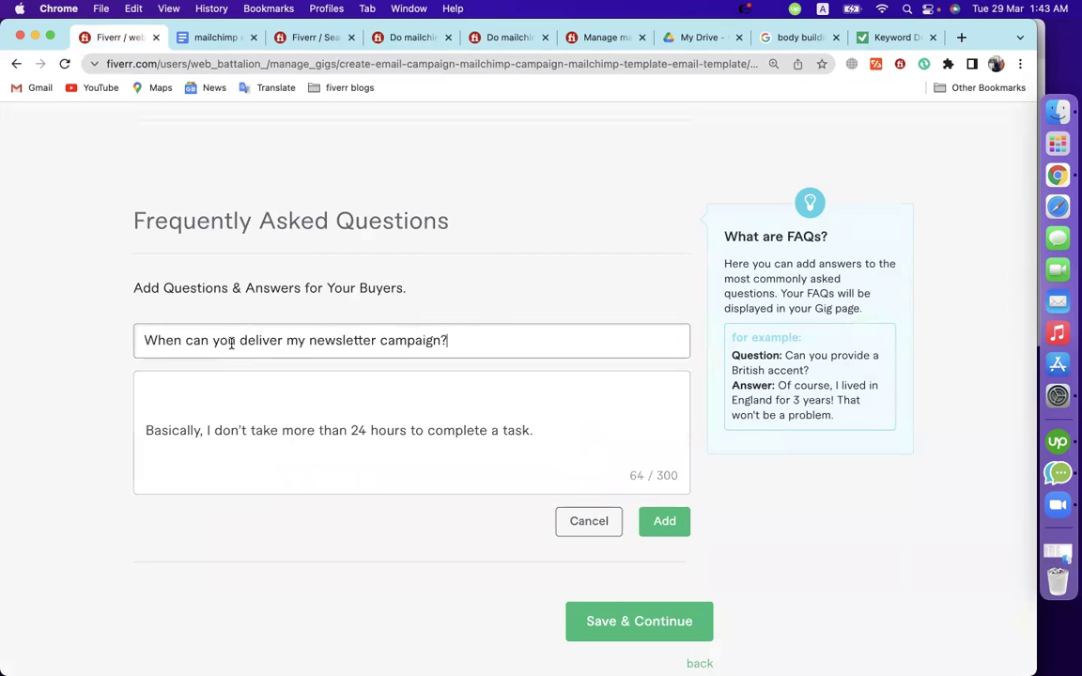
click(145, 430)
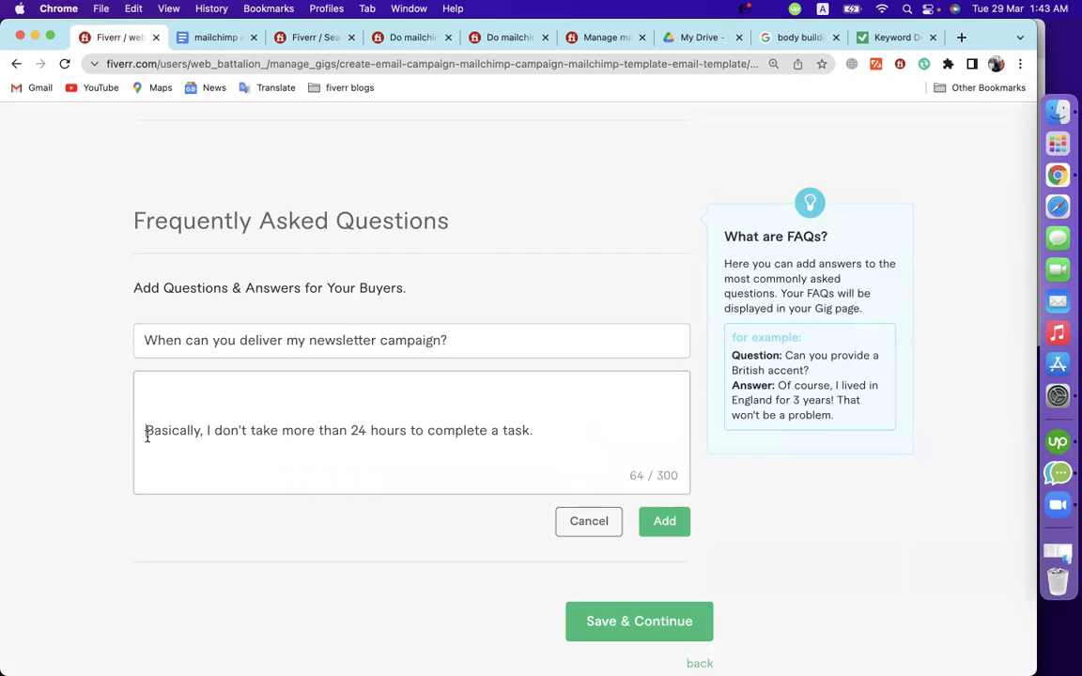
key(BackSpace)
key(BackSpace)
Replace "newsletter campaign?" in the FAQ question with the tag "email campaign" from the Google Docs notes, ending it with a question mark
click(200, 340)
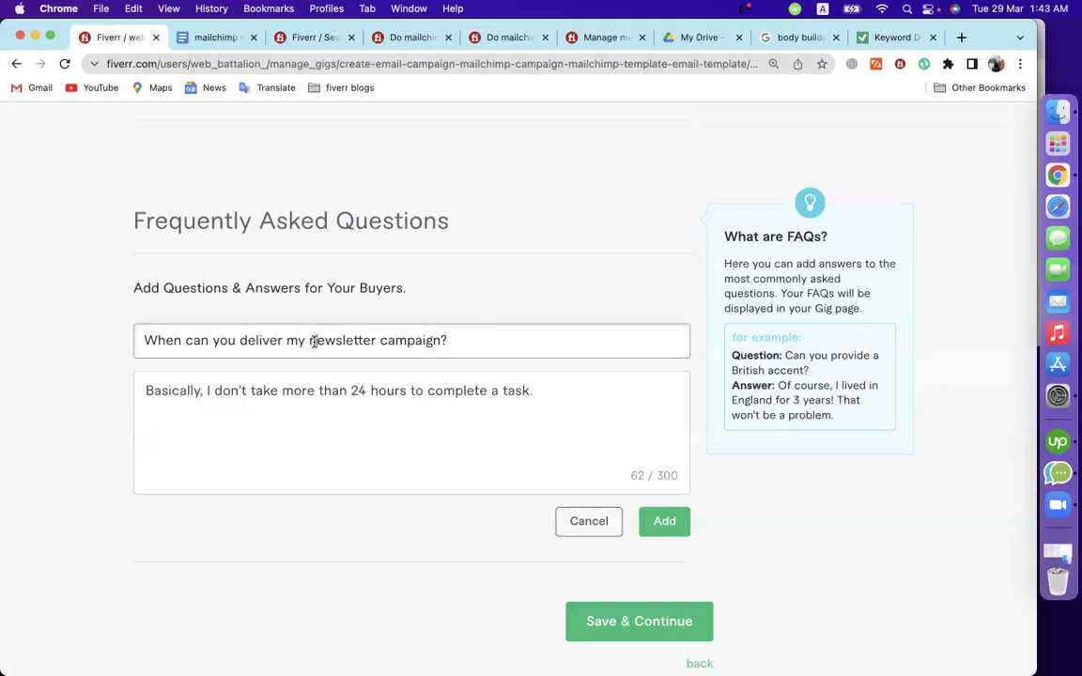
drag(287, 341, 375, 340)
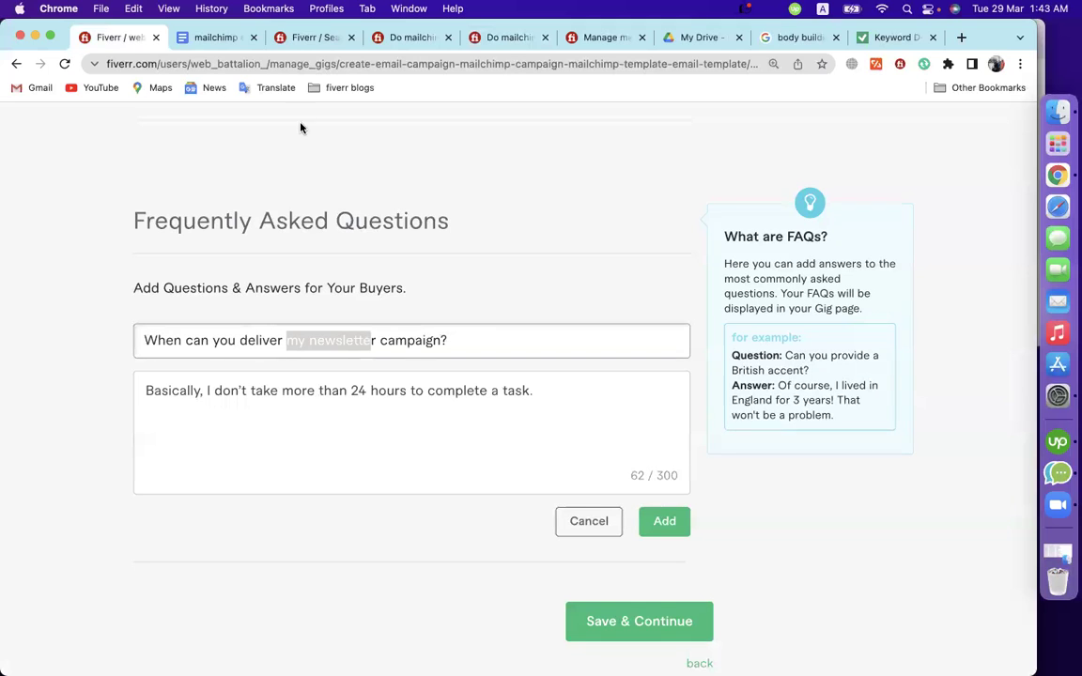
click(222, 42)
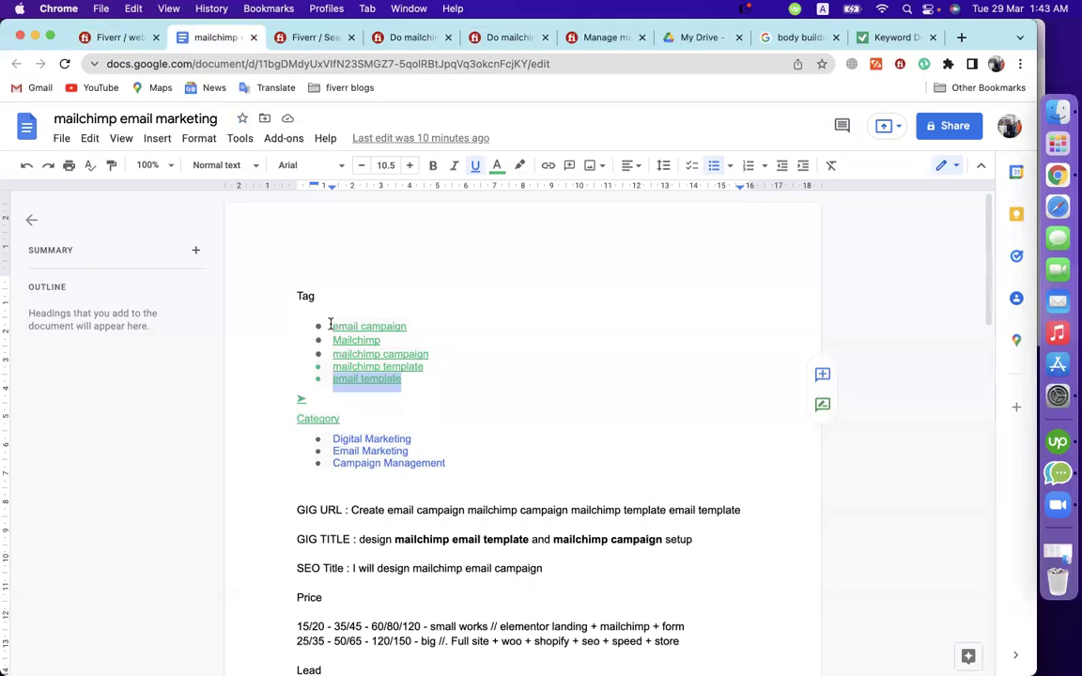
drag(332, 326, 409, 328)
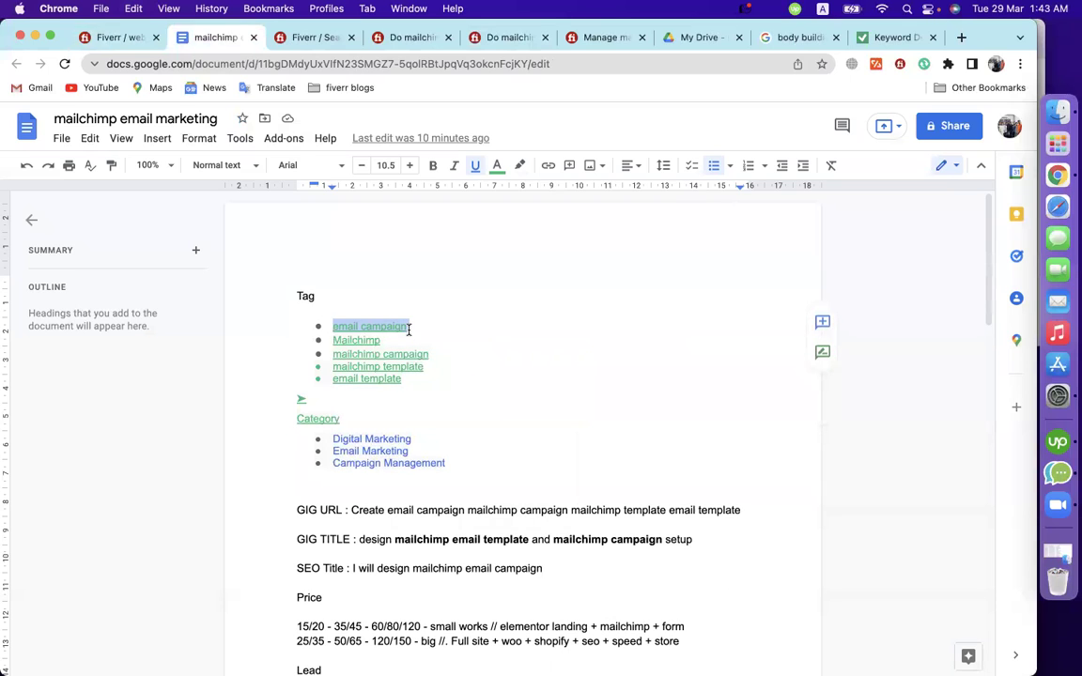
click(122, 38)
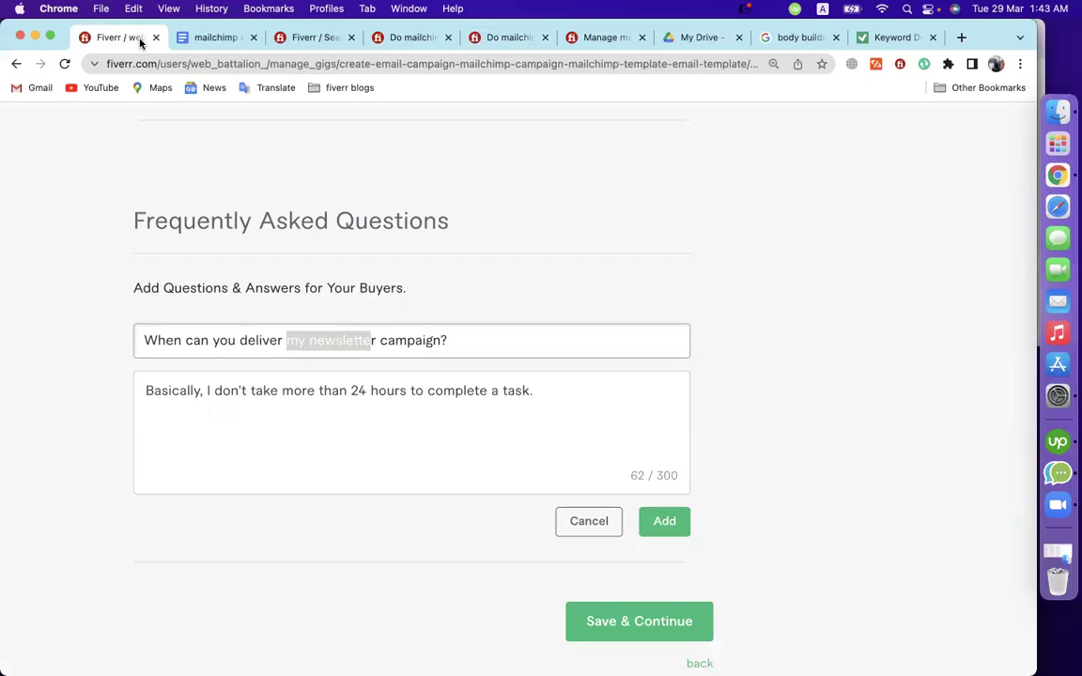
click(340, 347)
drag(313, 341, 526, 350)
key(super+v)
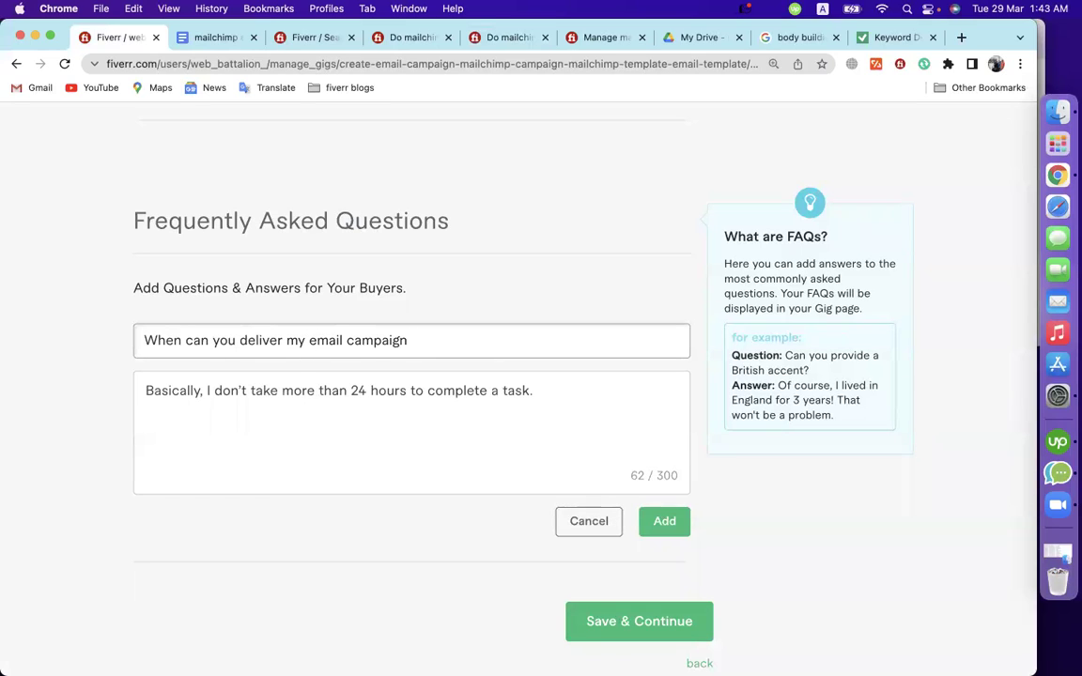
Rewrite the FAQ answer as "I will complete in 24 hours." and add the entry to the gig
click(413, 405)
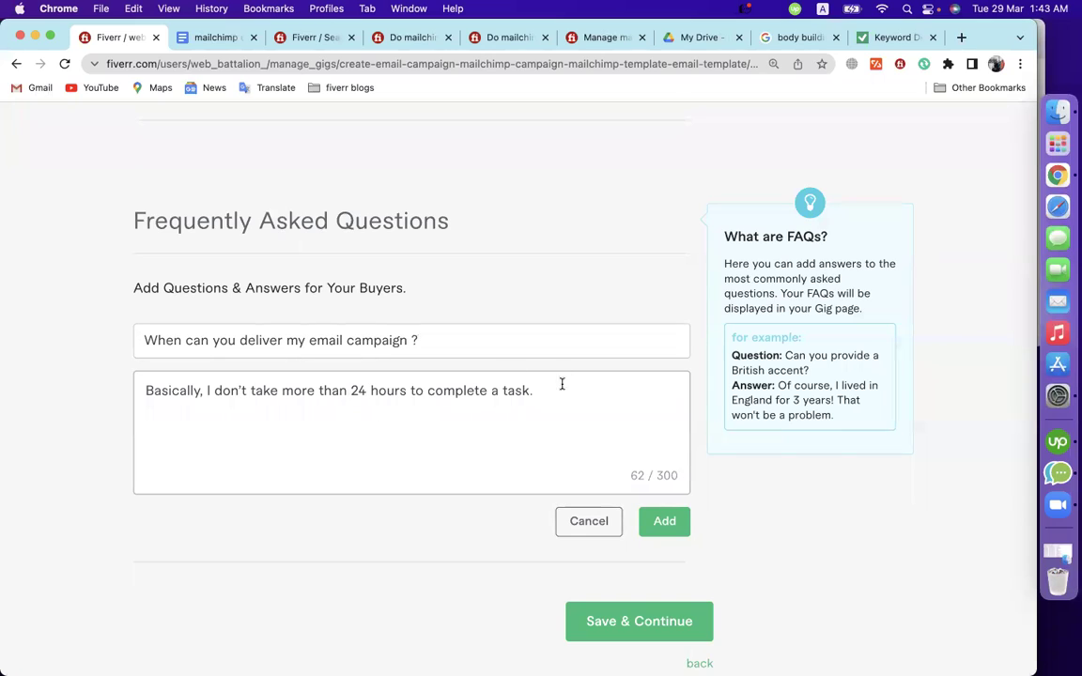
click(431, 390)
drag(208, 392, 145, 392)
key(BackSpace)
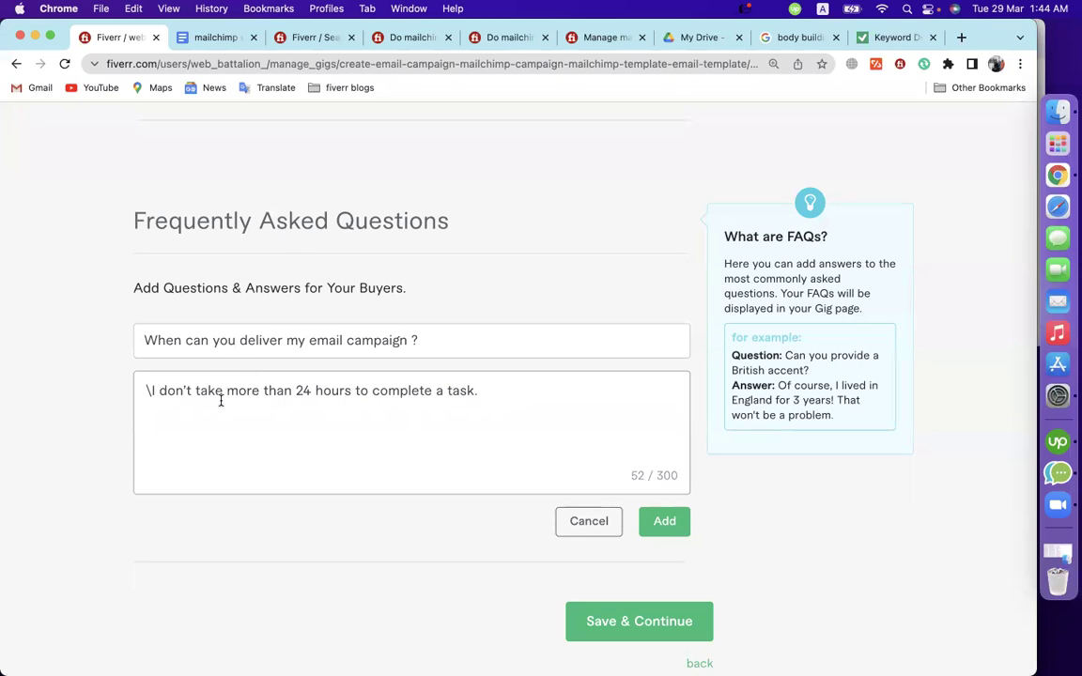
shift+click(296, 393)
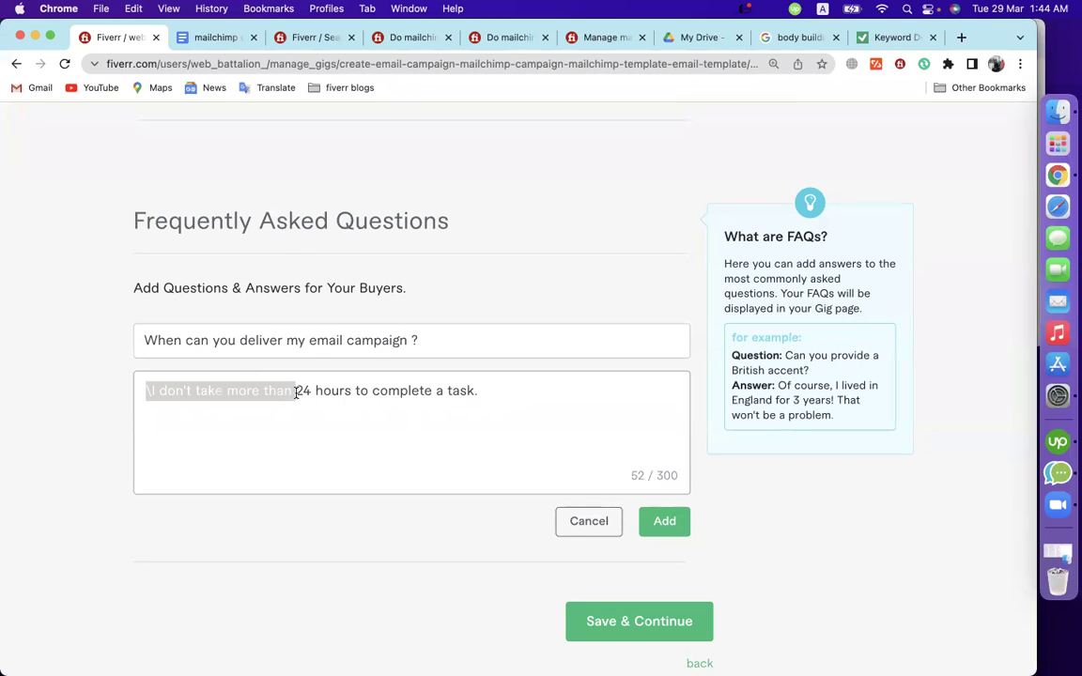
text(I will comp)
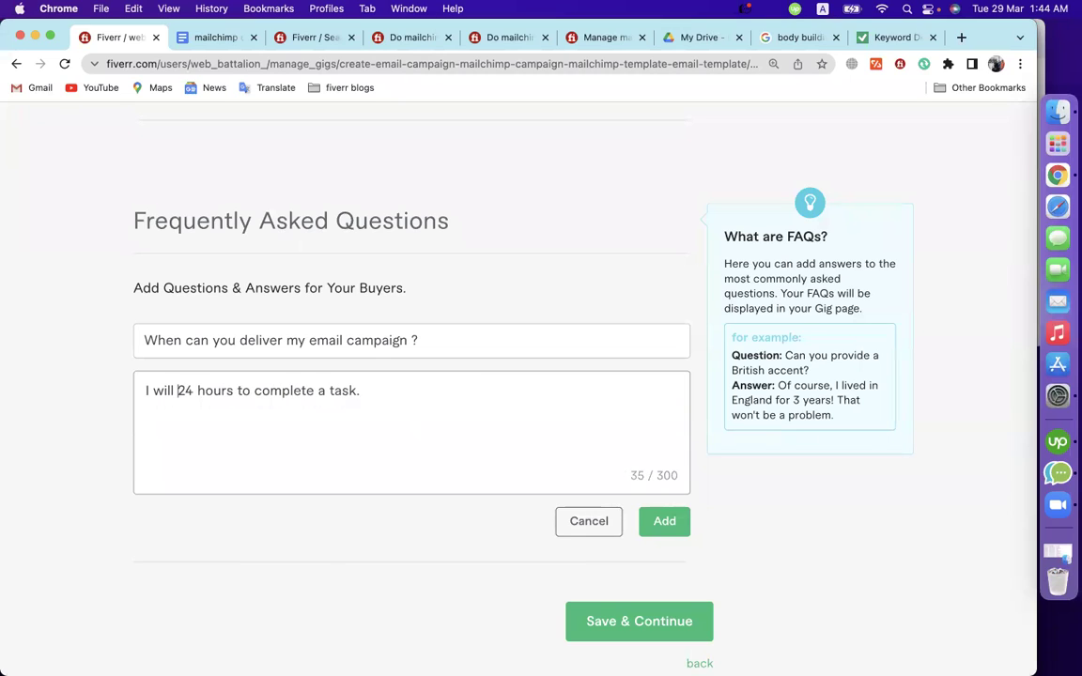
text(lete in)
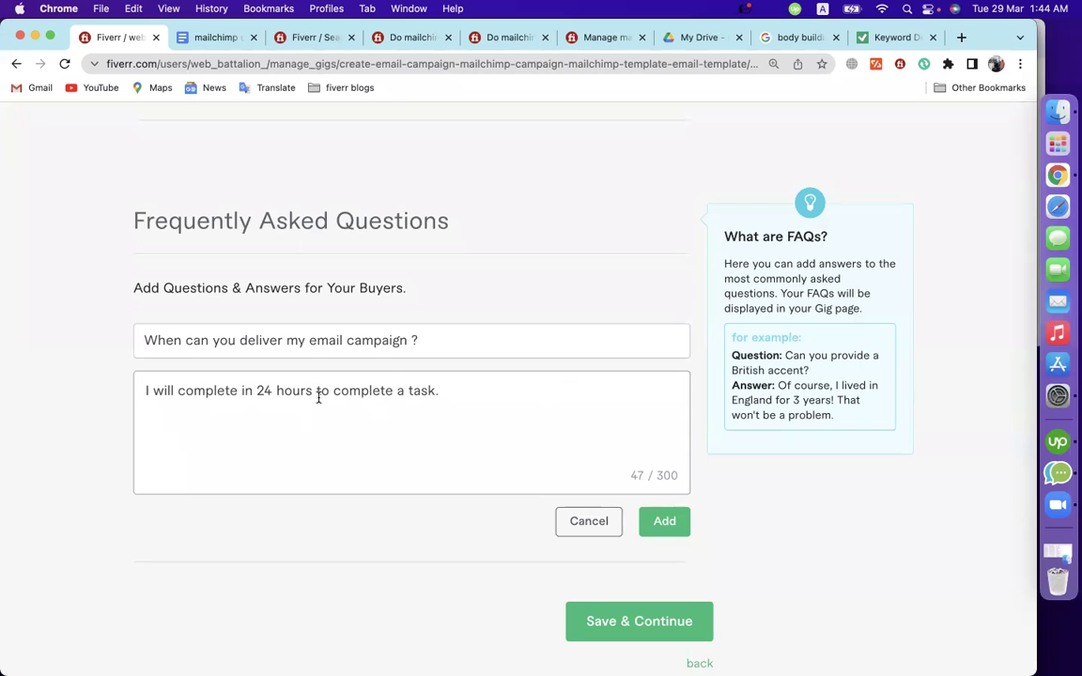
drag(316, 391, 439, 391)
key(BackSpace)
click(662, 520)
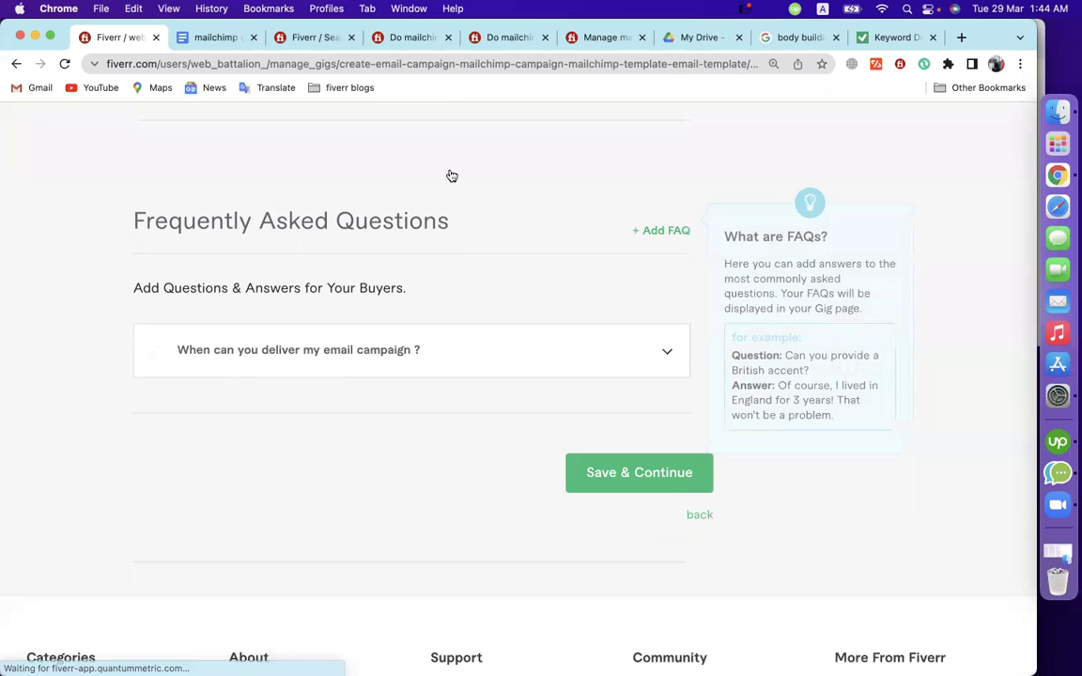
Read the competitor's FAQ answer about after-sell services for email marketing and look over the remaining questions
click(410, 37)
click(278, 472)
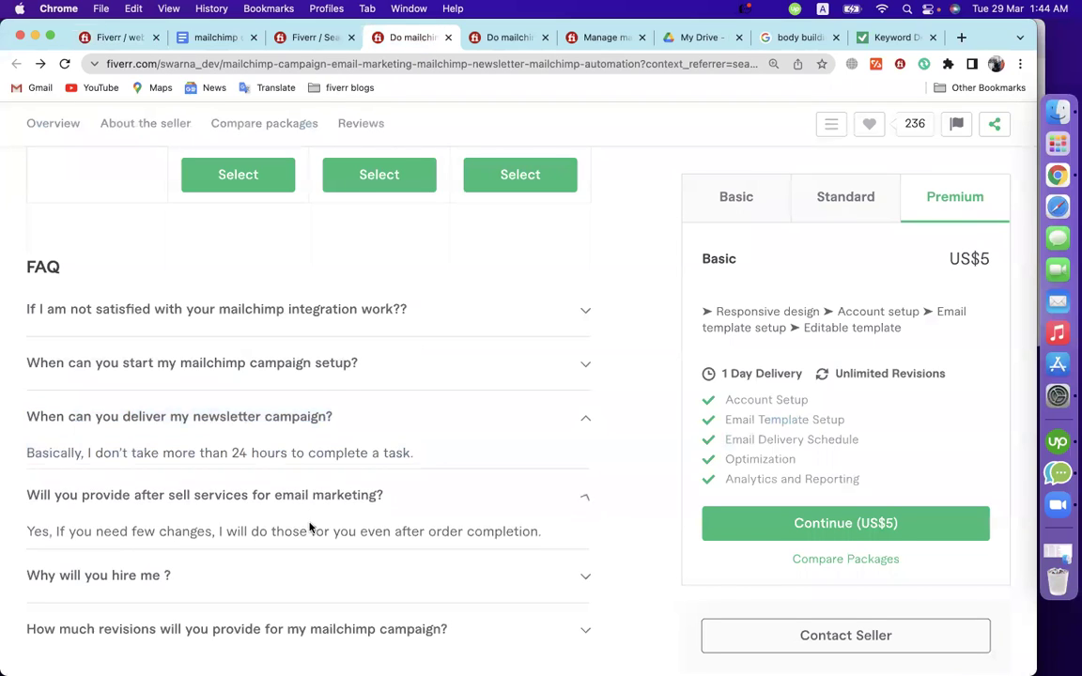
scroll(299, 465, down, 2)
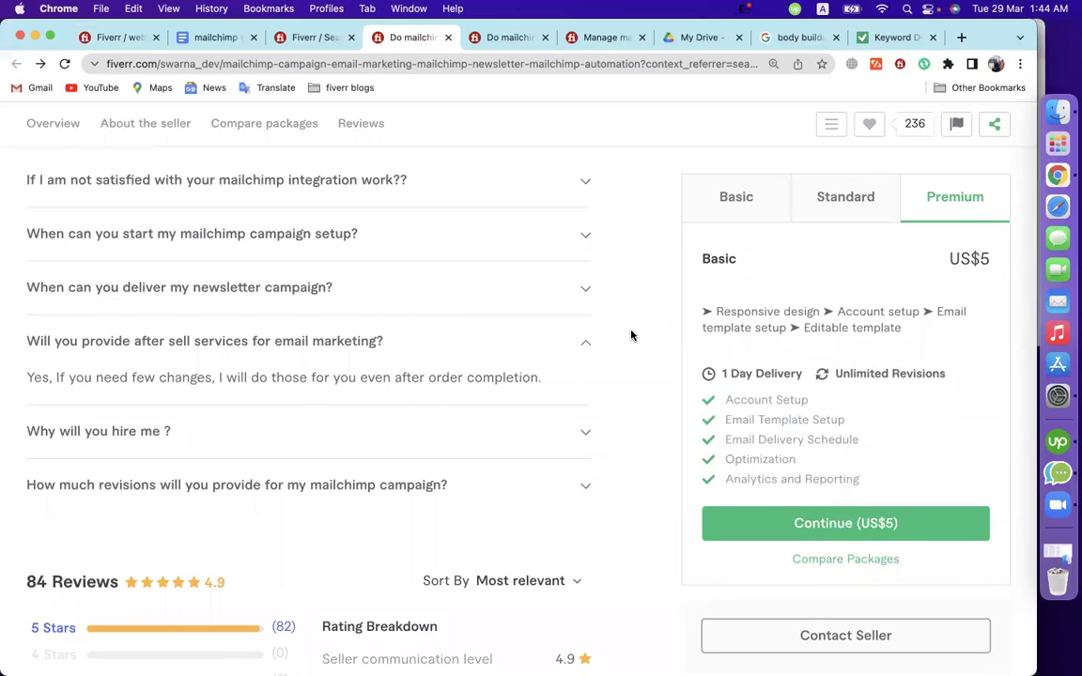
Expand the gig's saved FAQ entry about email campaign delivery and select its full answer text
click(105, 37)
click(281, 349)
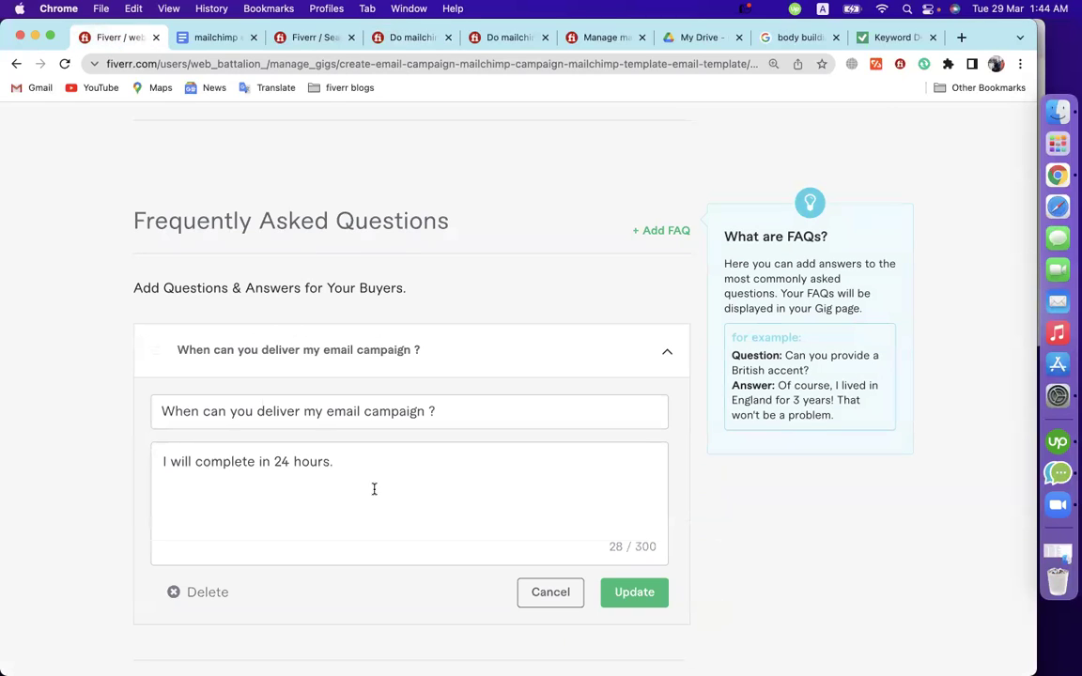
key(super+a)
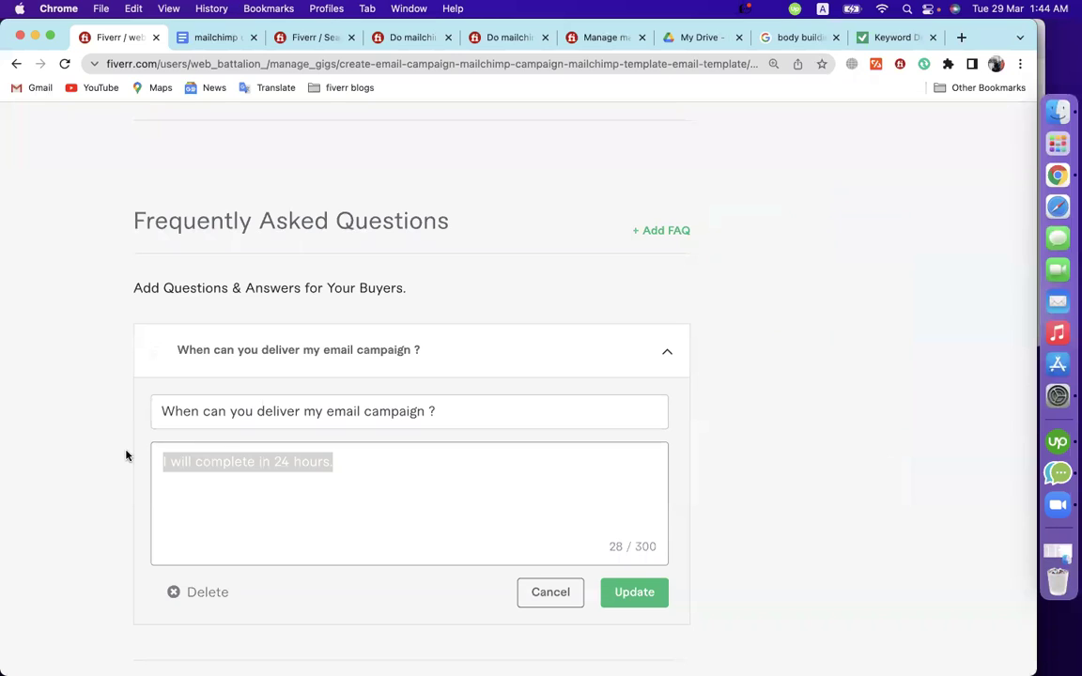
Add the heading "FAQ - Min 6 ta" at the end of the Google Docs notes and start an empty line beneath it
click(207, 37)
scroll(288, 349, down, 20)
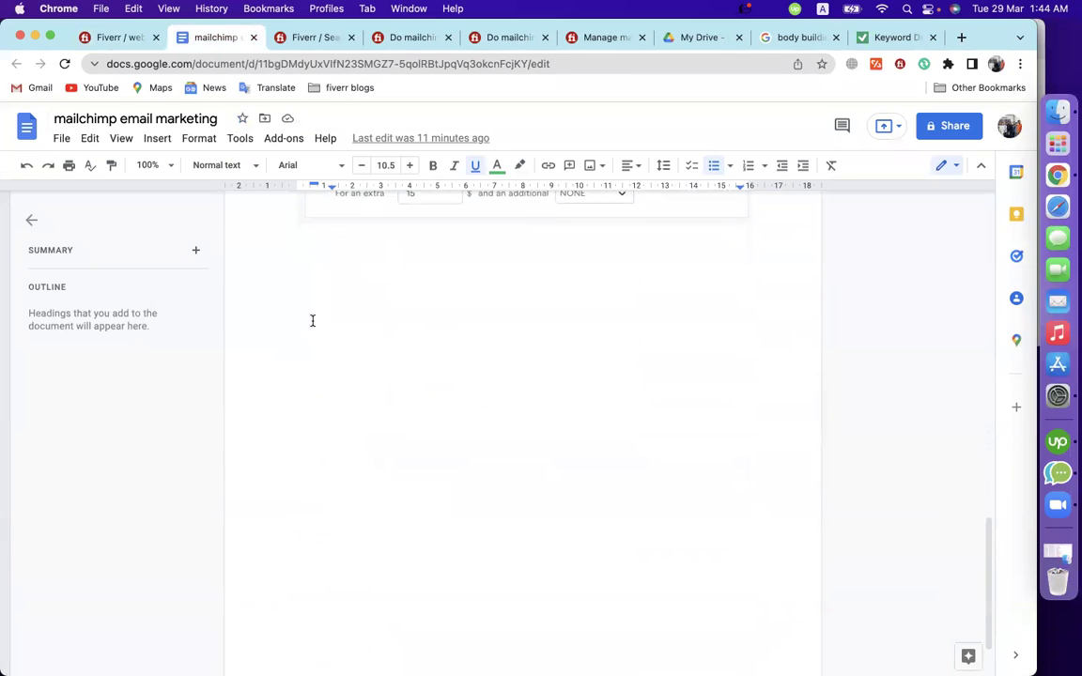
click(368, 304)
click(299, 336)
text(FAq)
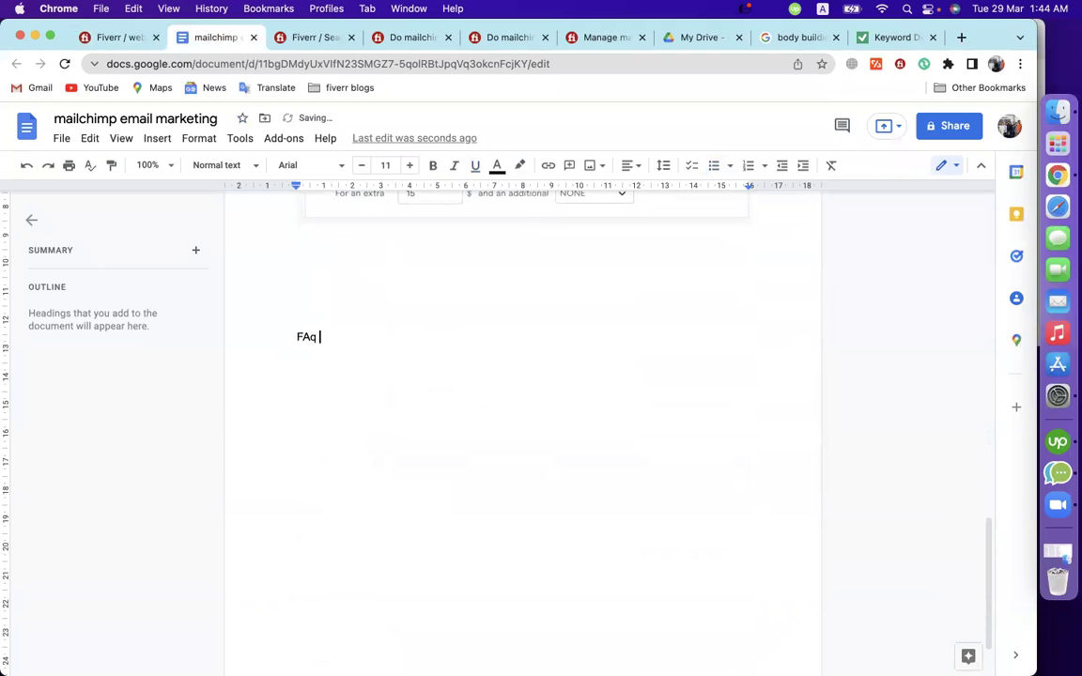
key(Return)
key(BackSpace)
text(Q )
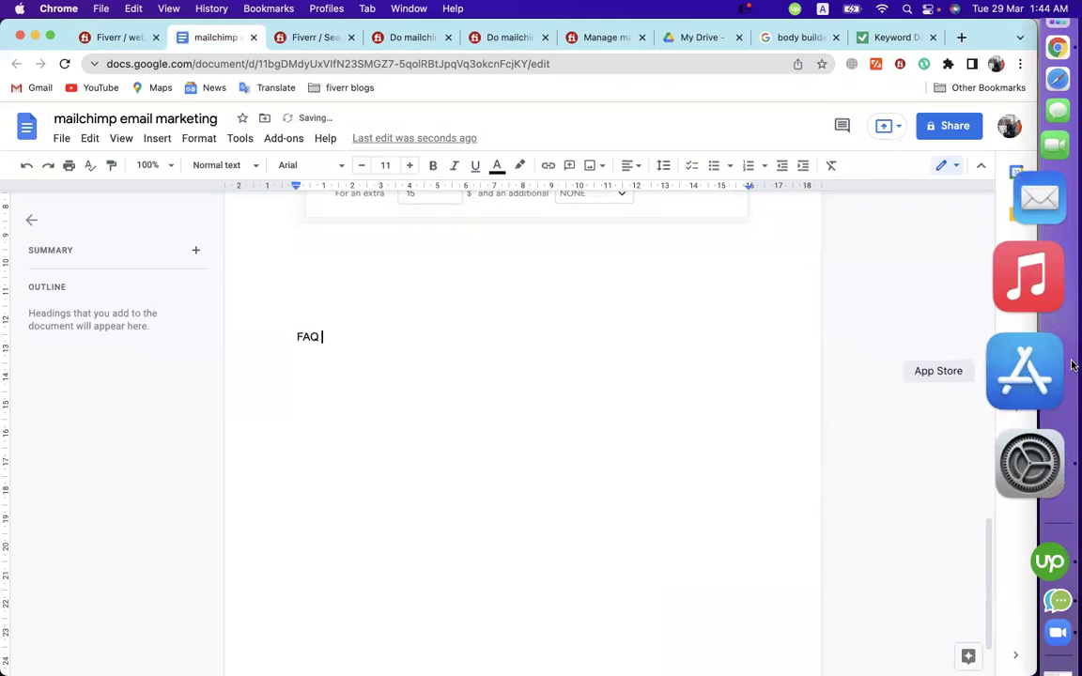
text(- Min 6 ta)
key(Return)
key(super+v)
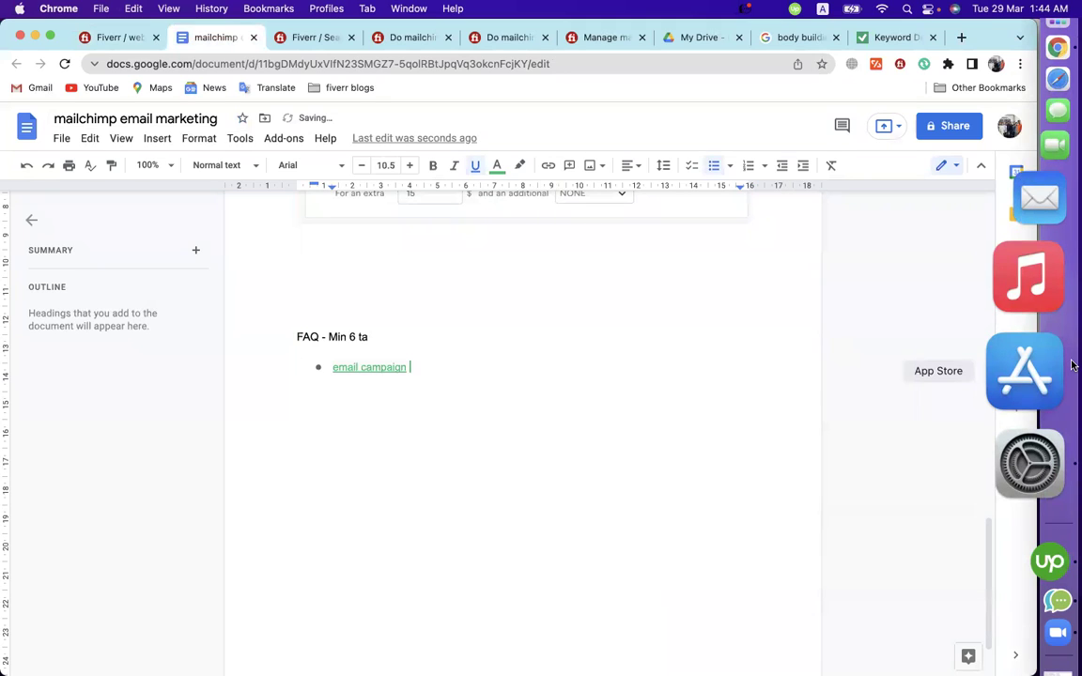
key(super+z)
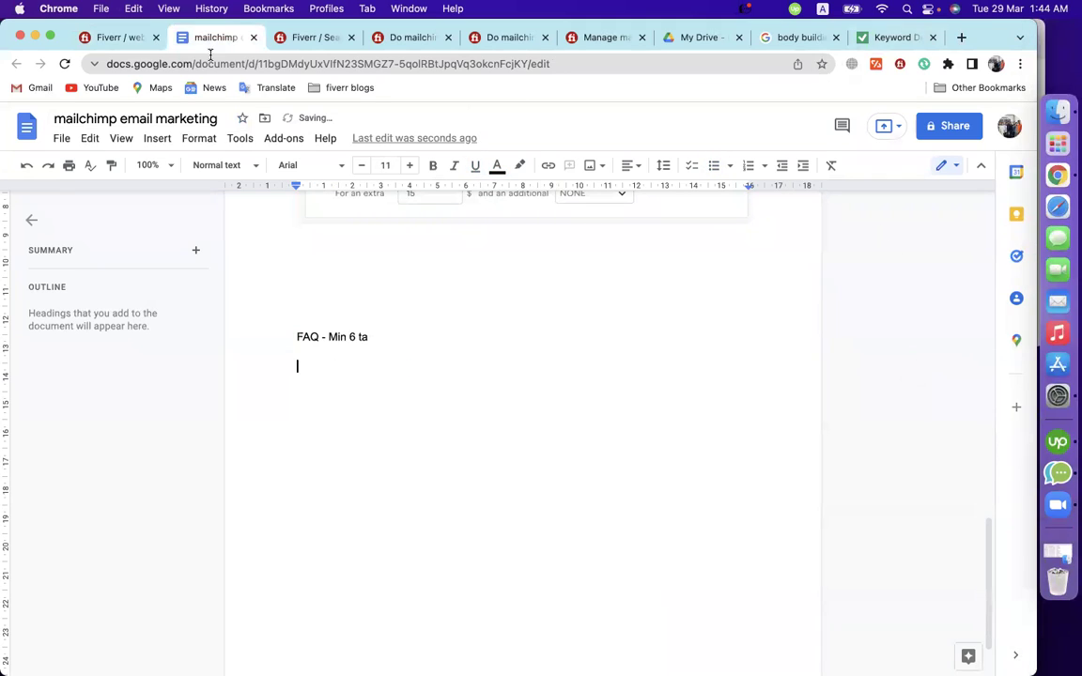
Copy the gig's FAQ question "When can you deliver my email campaign ?" into the notes below the FAQ heading
click(133, 38)
click(315, 411)
key(super+a)
key(super+c)
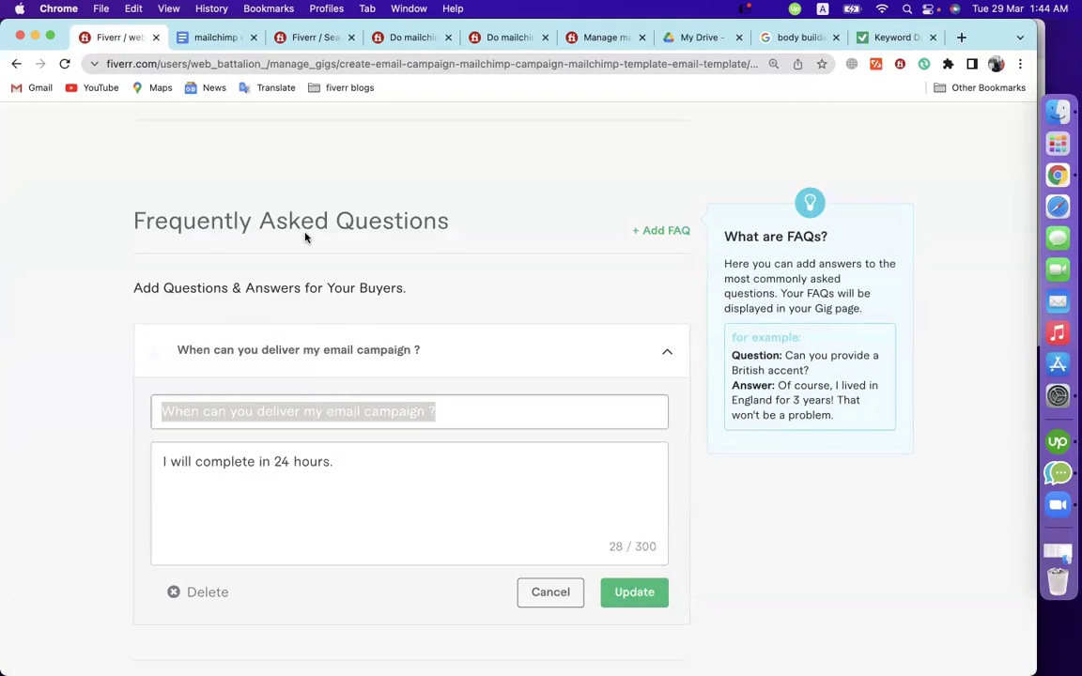
click(226, 38)
key(super+v)
key(Return)
Copy the FAQ answer "I will complete in 24 hours." from the gig into the notes as a dashed item under the question
click(105, 39)
click(283, 464)
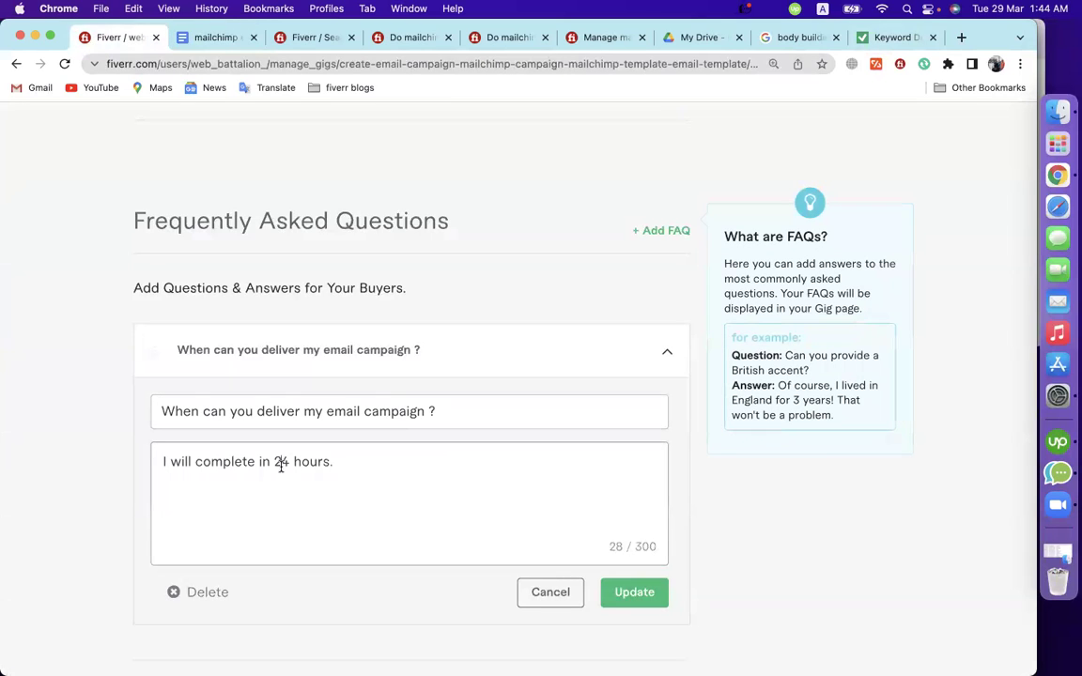
key(super+a)
key(super+c)
click(223, 39)
text(-)
key(super+v)
key(Return)
key(Return)
key(Return)
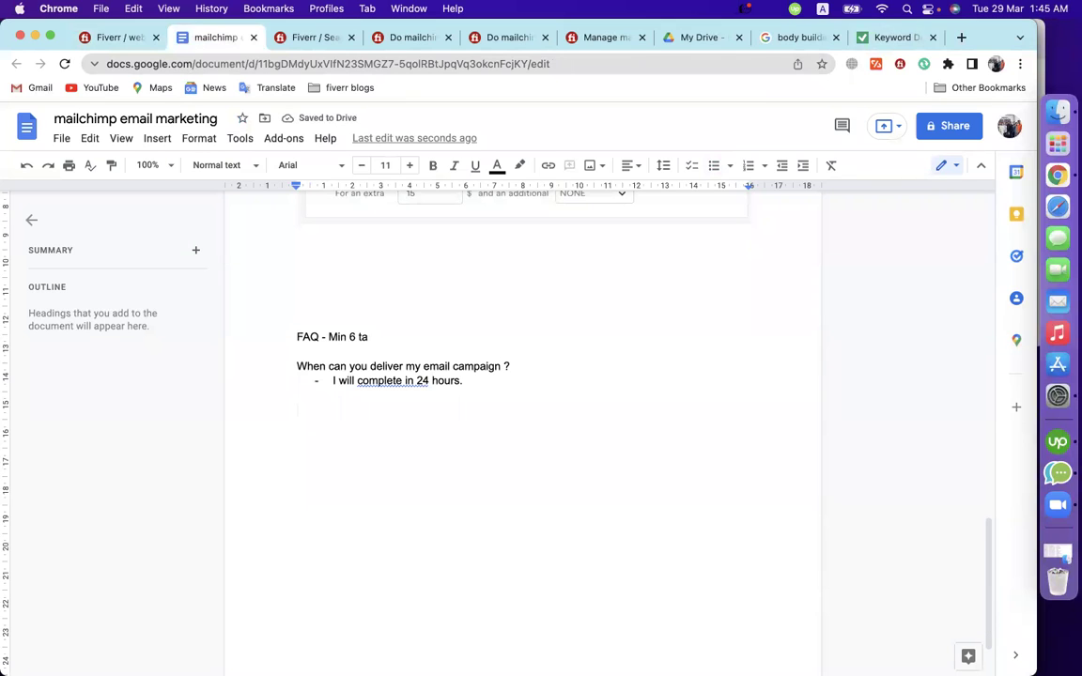
Return to the gig's FAQ section and close the expanded entry without updating it
click(121, 37)
scroll(613, 359, down, 5)
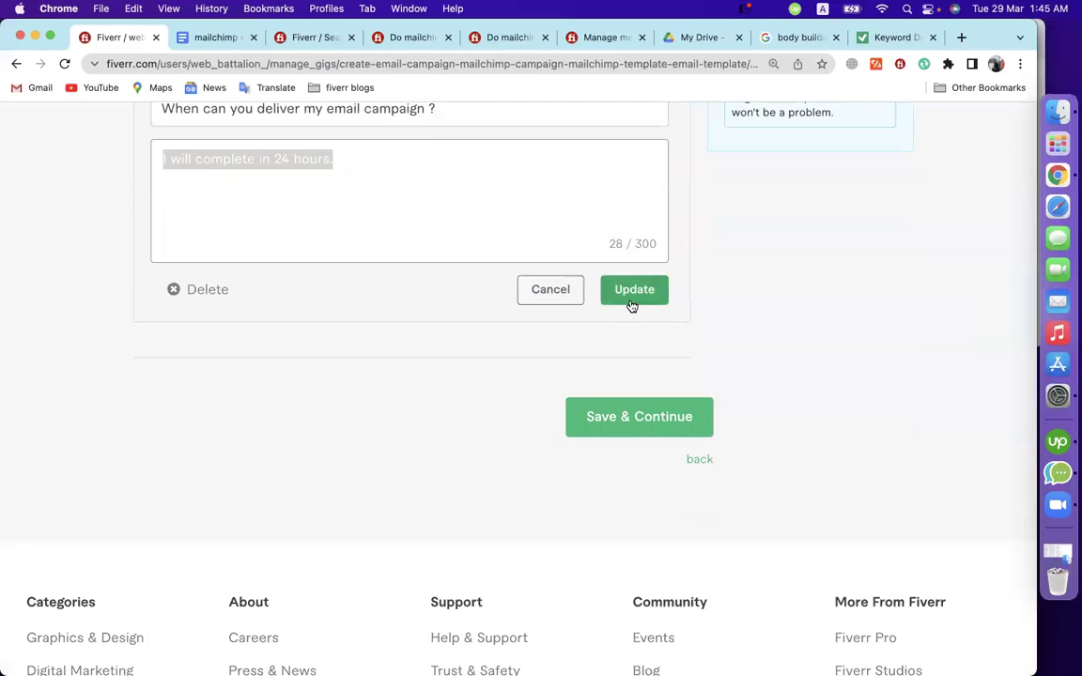
click(566, 299)
Copy the gig's full description into the notes above the FAQ section, under a dash-underlined "DESC :" heading
scroll(418, 395, up, 15)
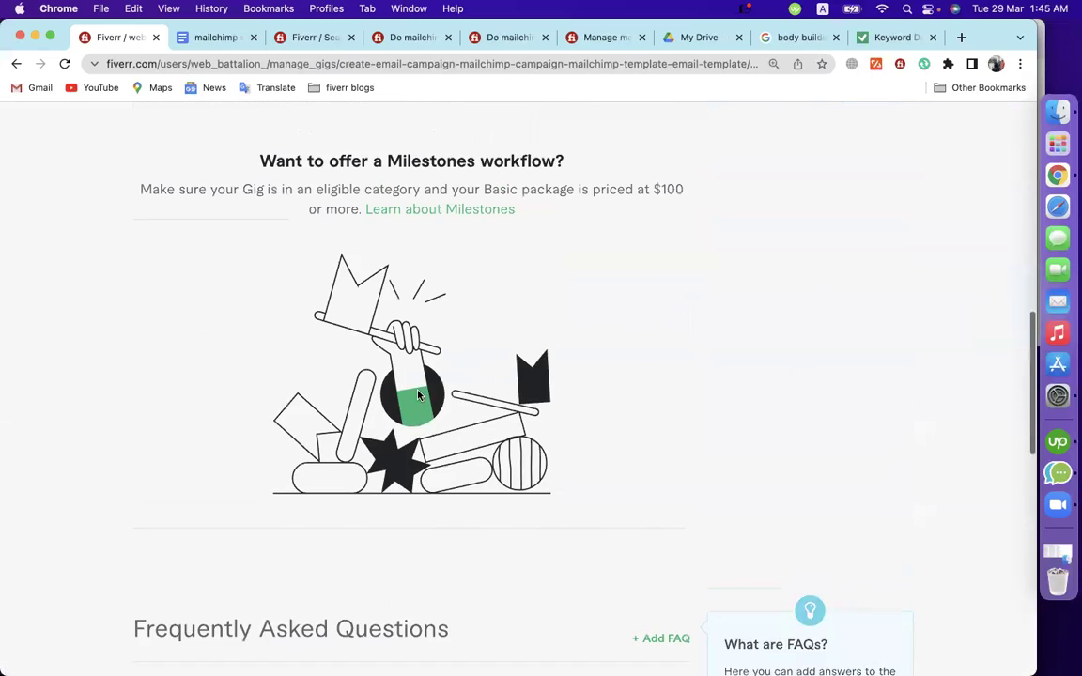
key(super+a)
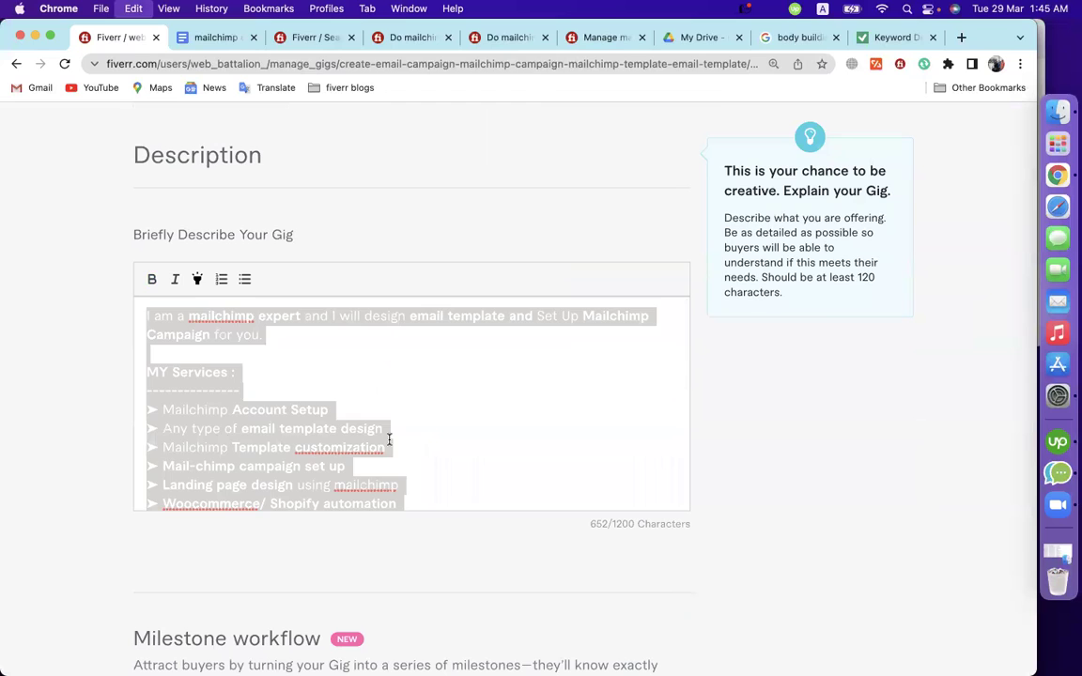
click(197, 38)
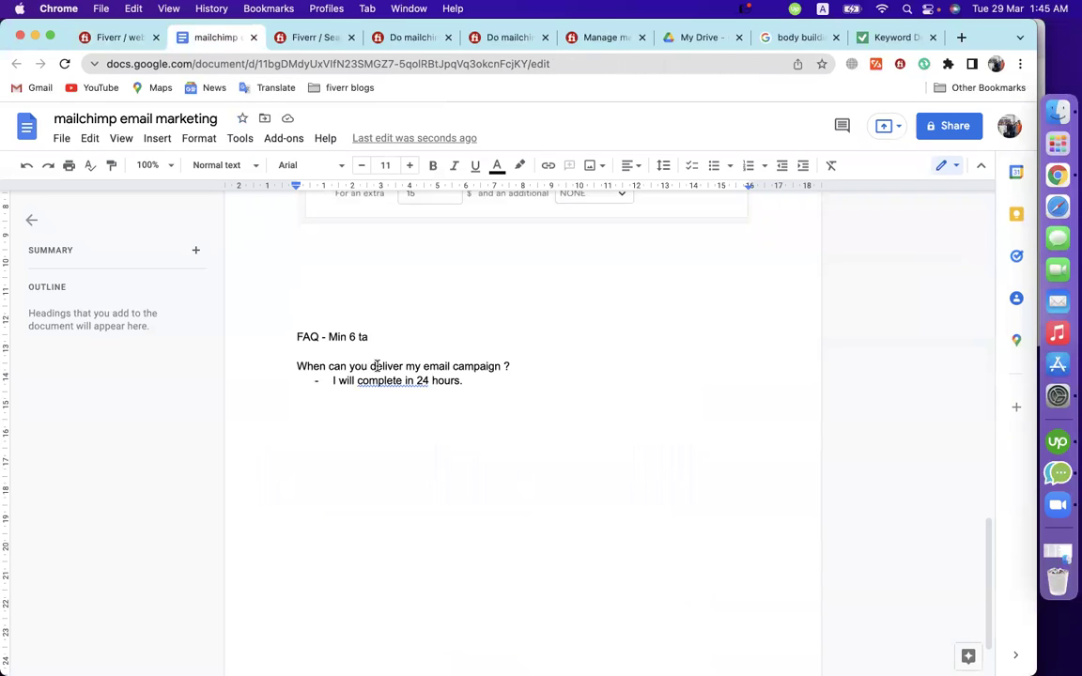
text(DESC :)
key(Return)
text(----------)
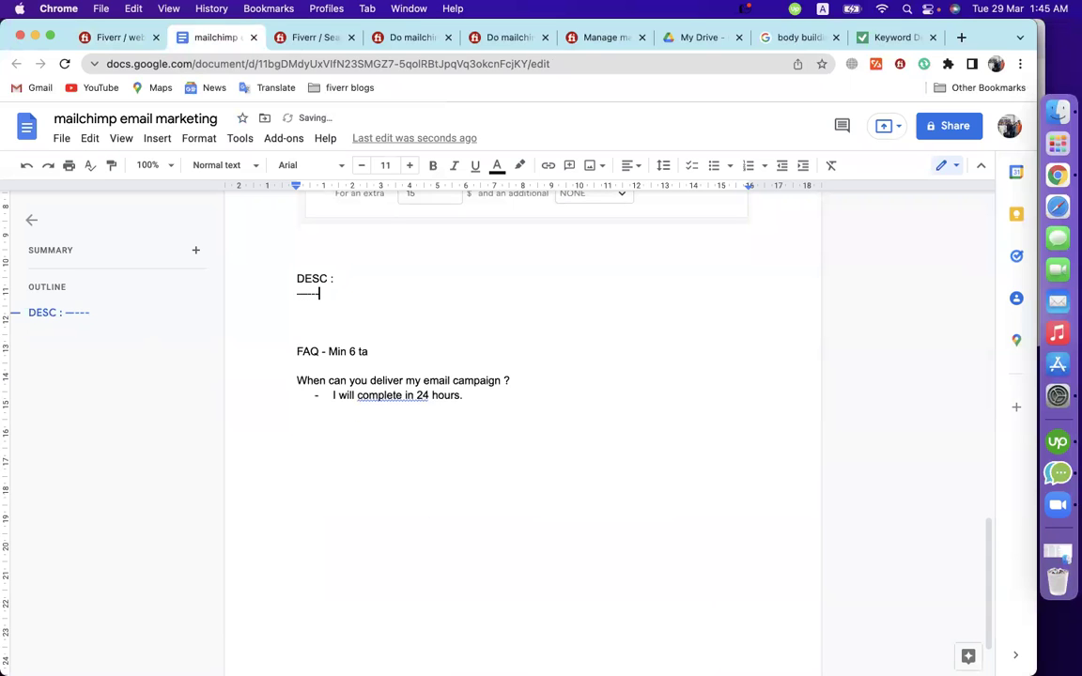
key(super+z)
key(super+z)
key(super+z)
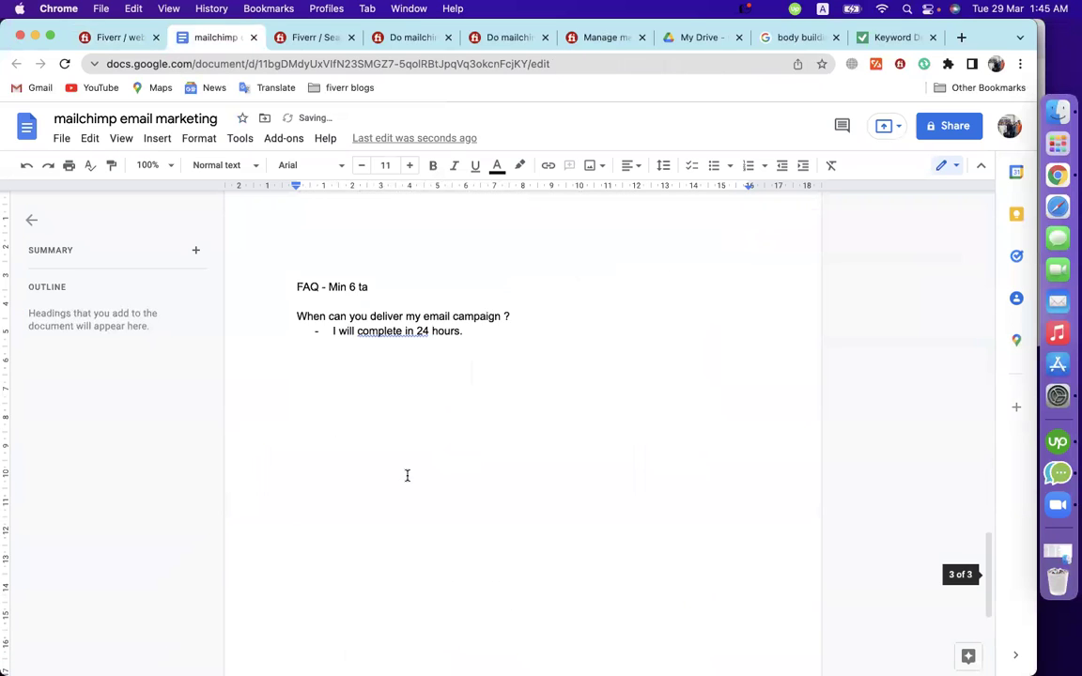
key(super+z)
key(super+z)
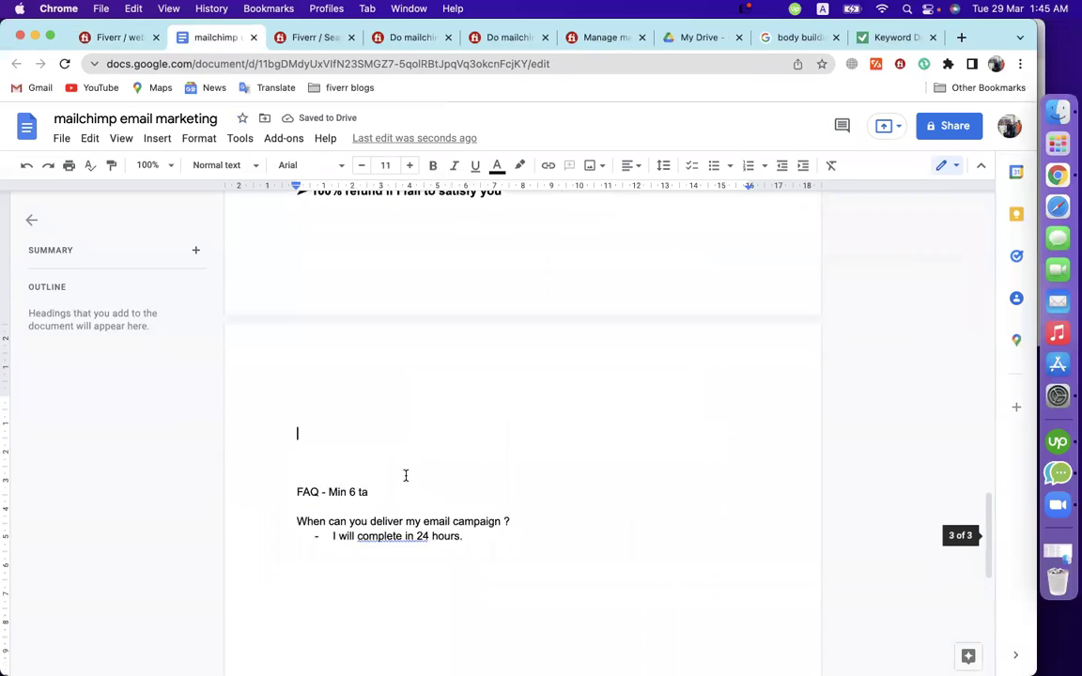
key(Return)
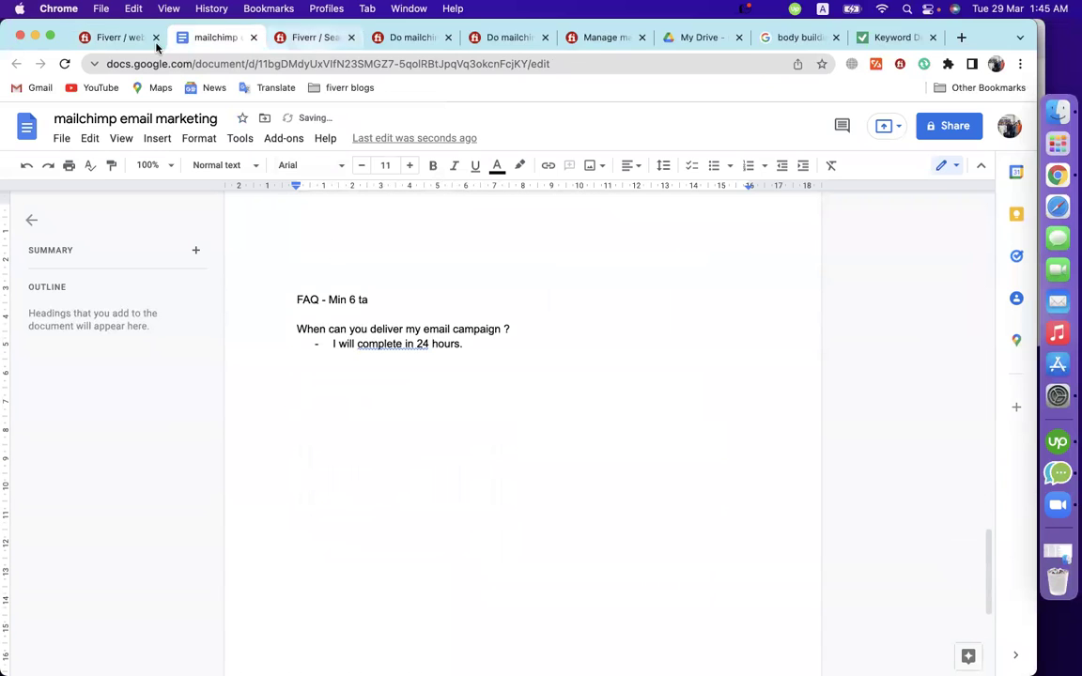
Save the gig's description and FAQ section and continue to the requirements
click(112, 38)
scroll(594, 338, down, 10)
scroll(679, 481, down, 15)
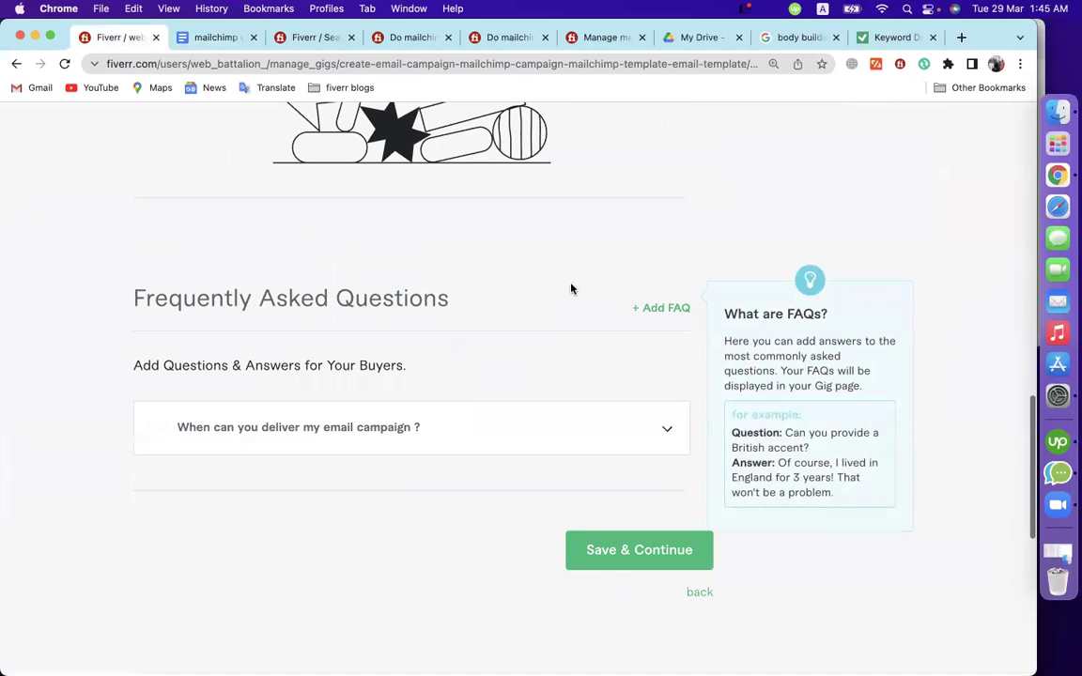
click(591, 550)
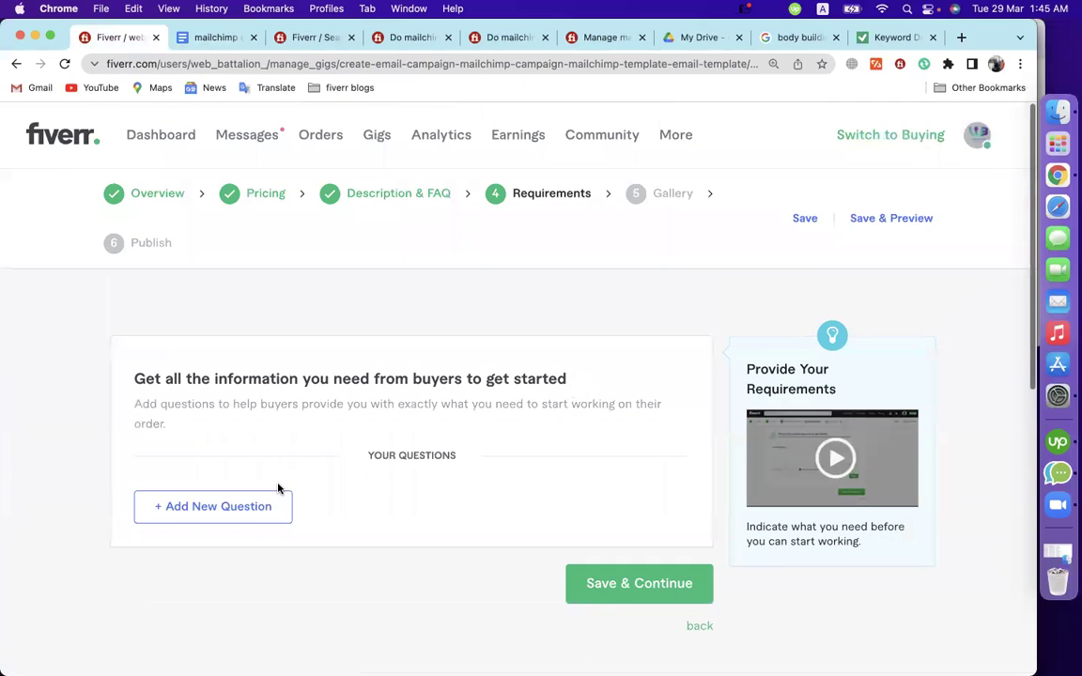
Add the required free-text buyer question "I need your mailchimp account access.", copy its text, and save the requirements to continue
drag(131, 379, 582, 382)
click(584, 382)
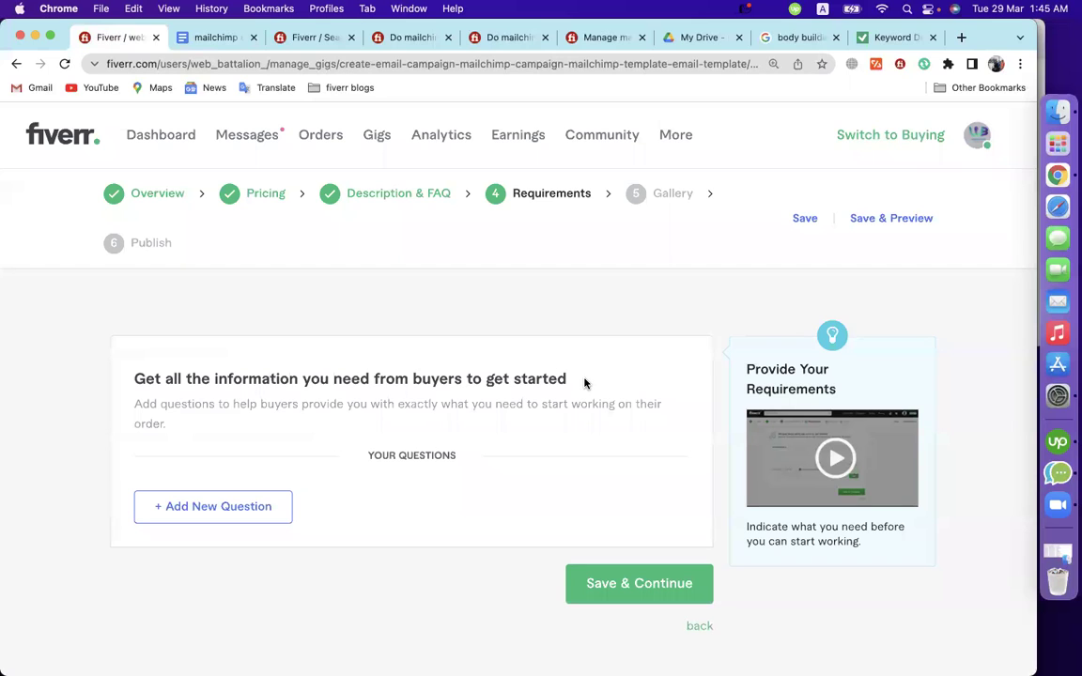
click(269, 511)
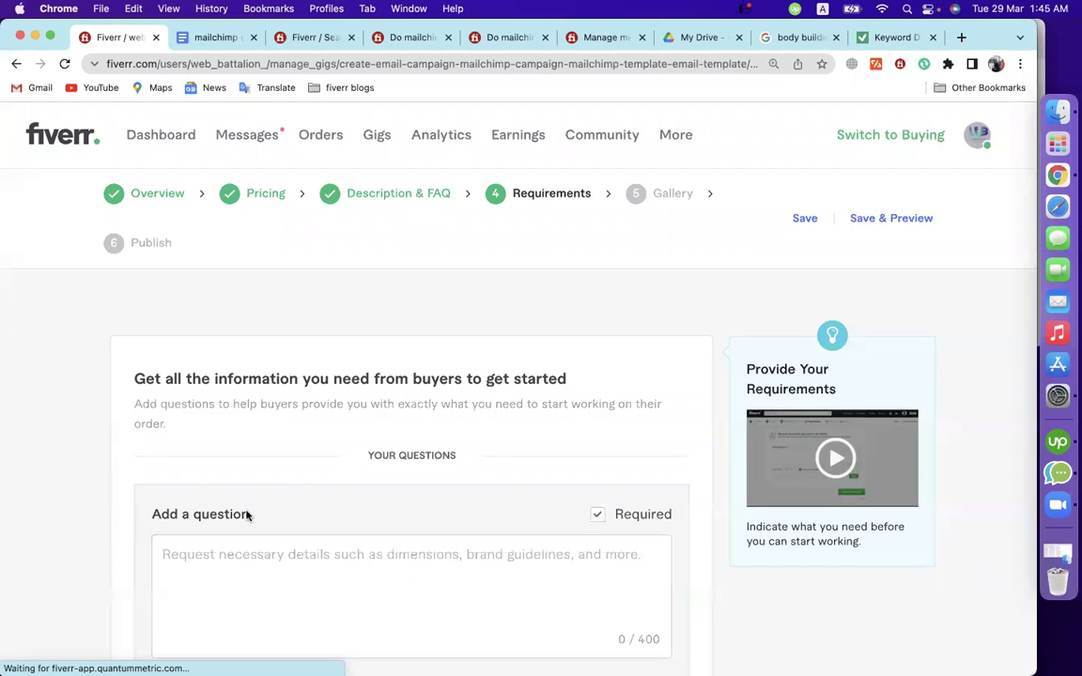
scroll(286, 535, down, 1)
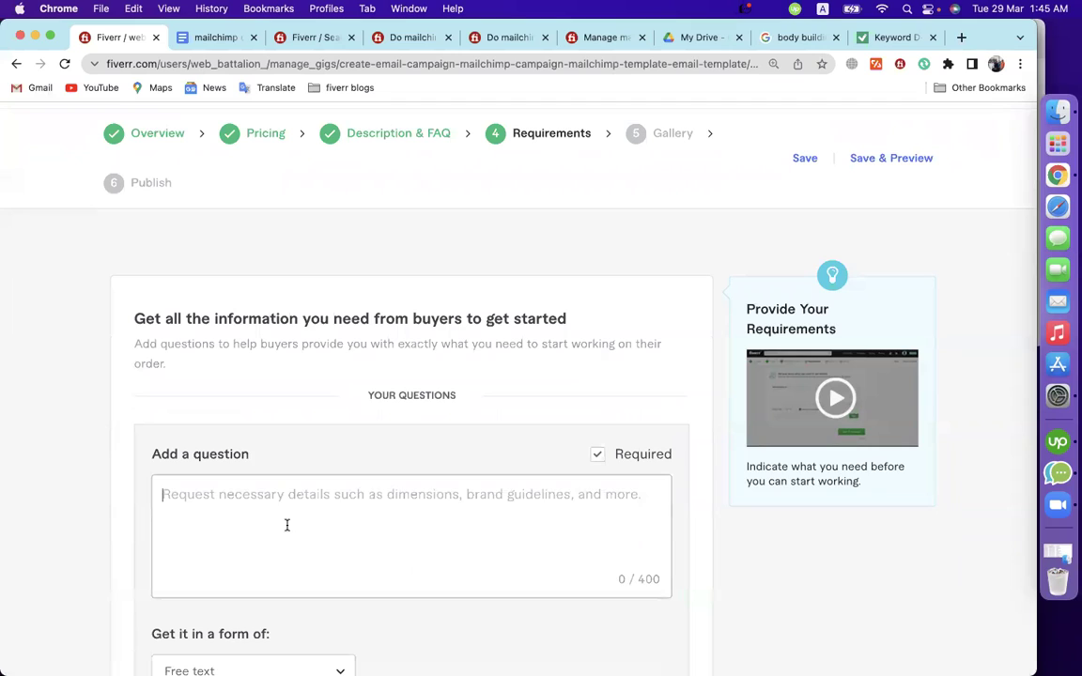
text(I need your mailchimp account )
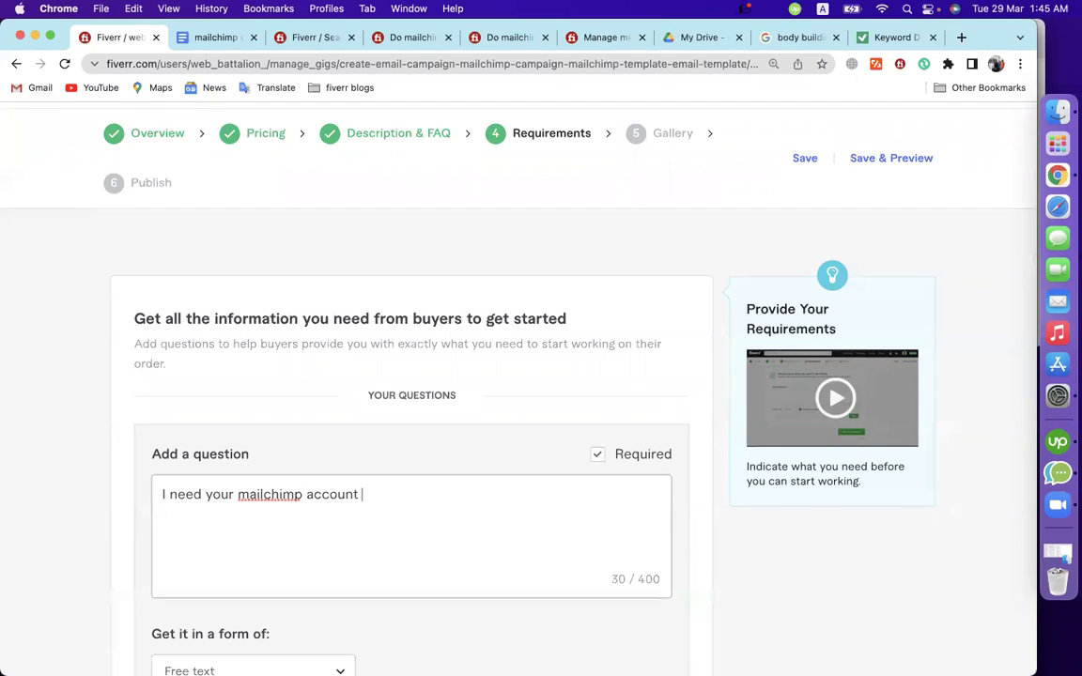
text(access.)
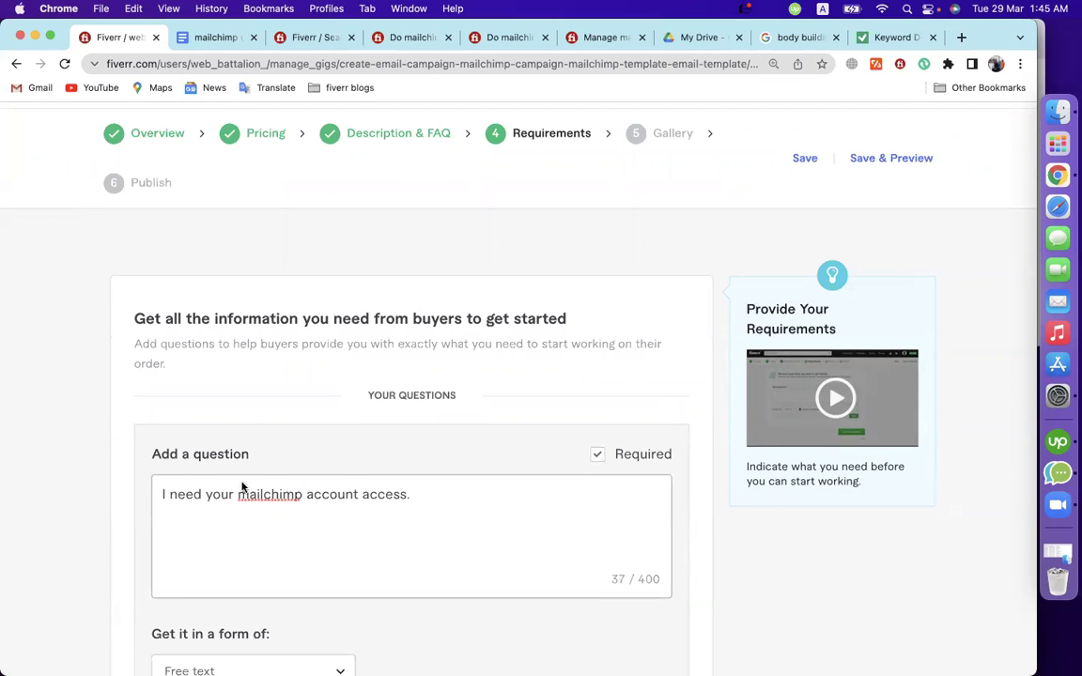
scroll(242, 486, down, 2)
key(super+a)
scroll(639, 469, down, 2)
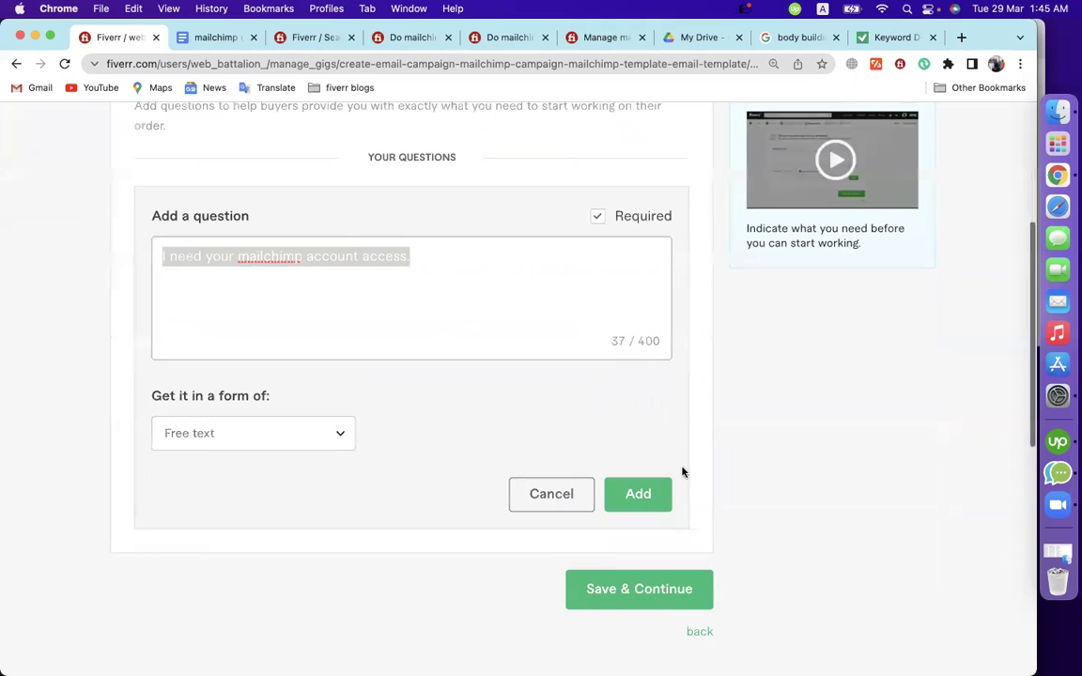
click(633, 493)
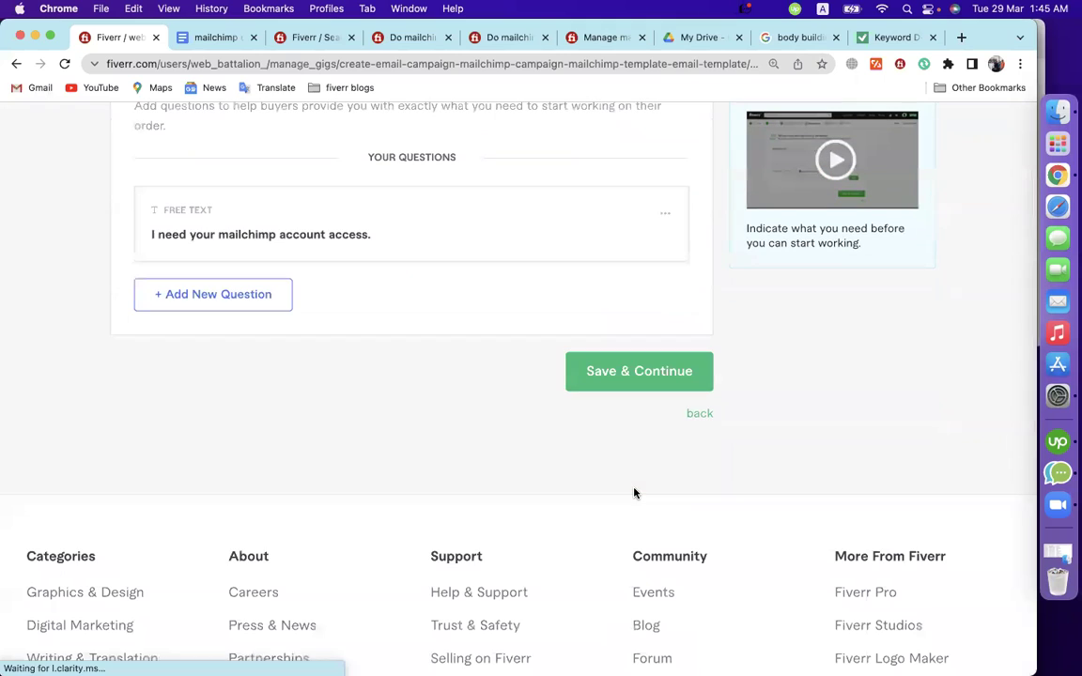
click(595, 366)
Record the requirement "I need your mailchimp account access." in the notes under a dash-underlined "REQ" heading below the FAQ
click(218, 38)
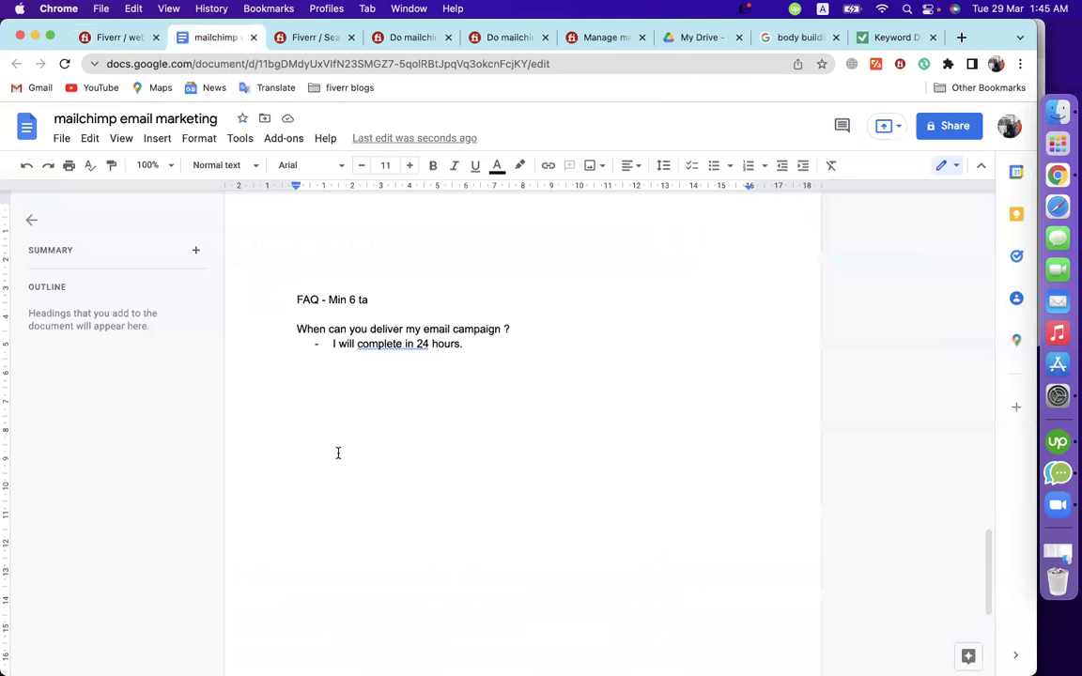
text(REQ)
key(Return)
text(-------)
key(Return)
text(I need your mailchimp account access.)
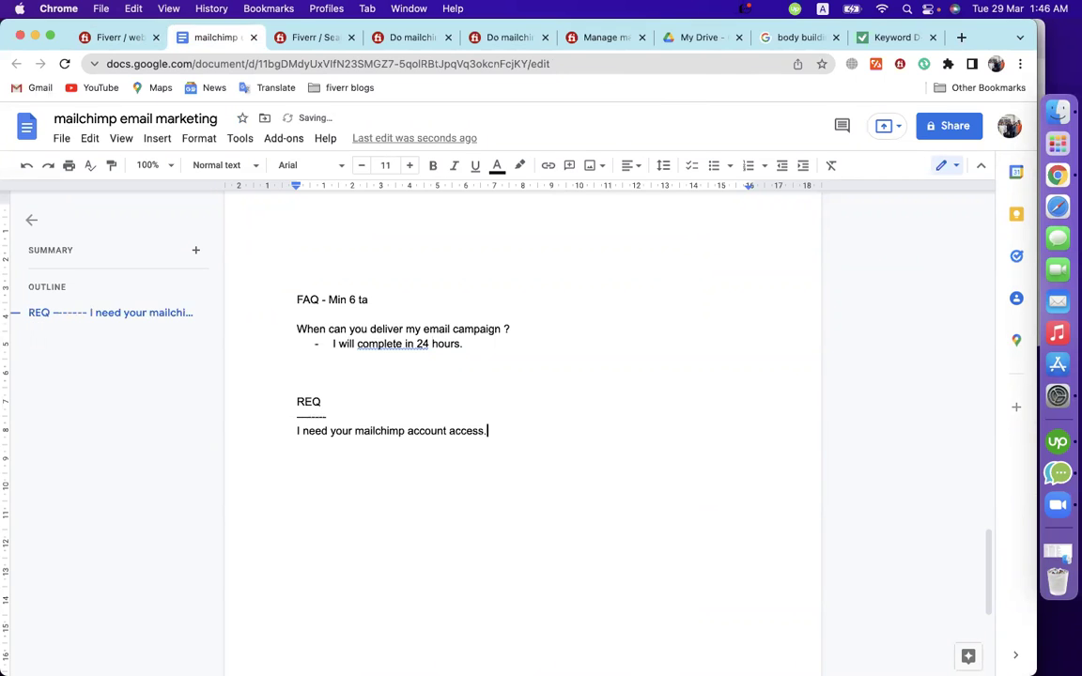
key(Return)
Review the gig gallery's video, image and document upload sections and the image guidelines on Fiverr
click(112, 39)
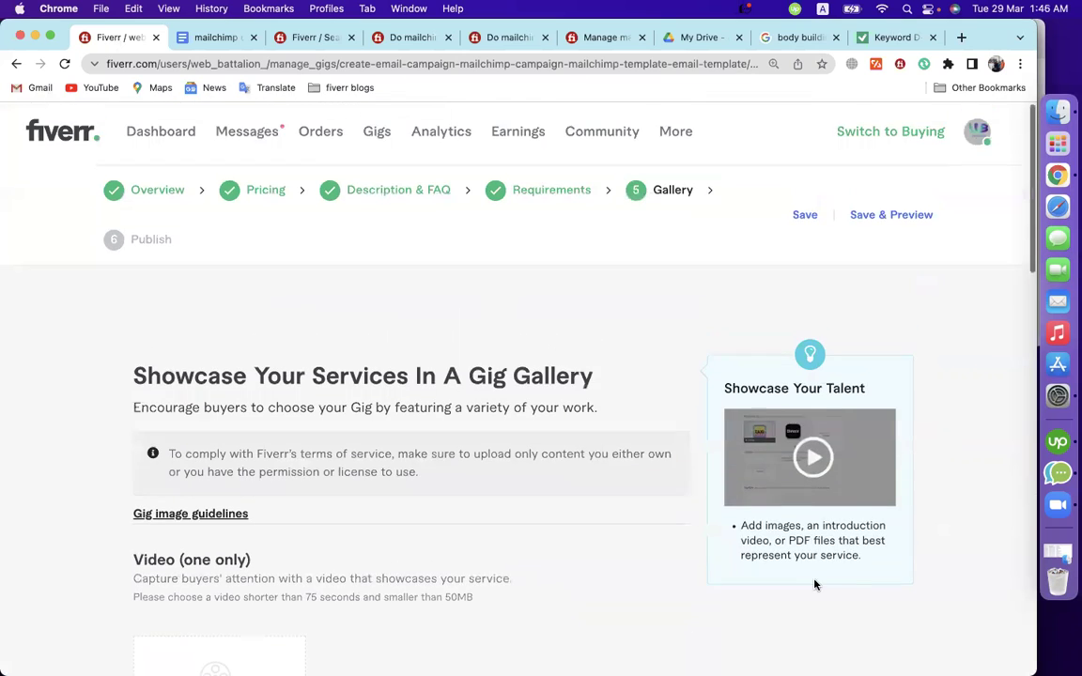
scroll(622, 502, down, 10)
scroll(622, 502, down, 3)
scroll(623, 503, up, 15)
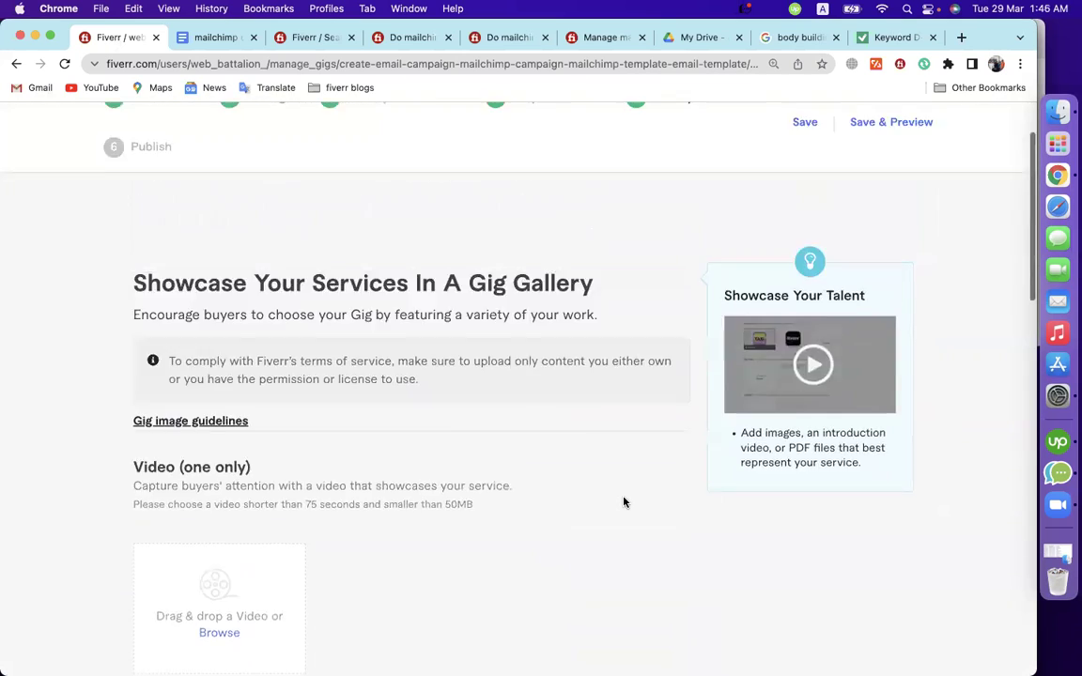
scroll(624, 503, down, 5)
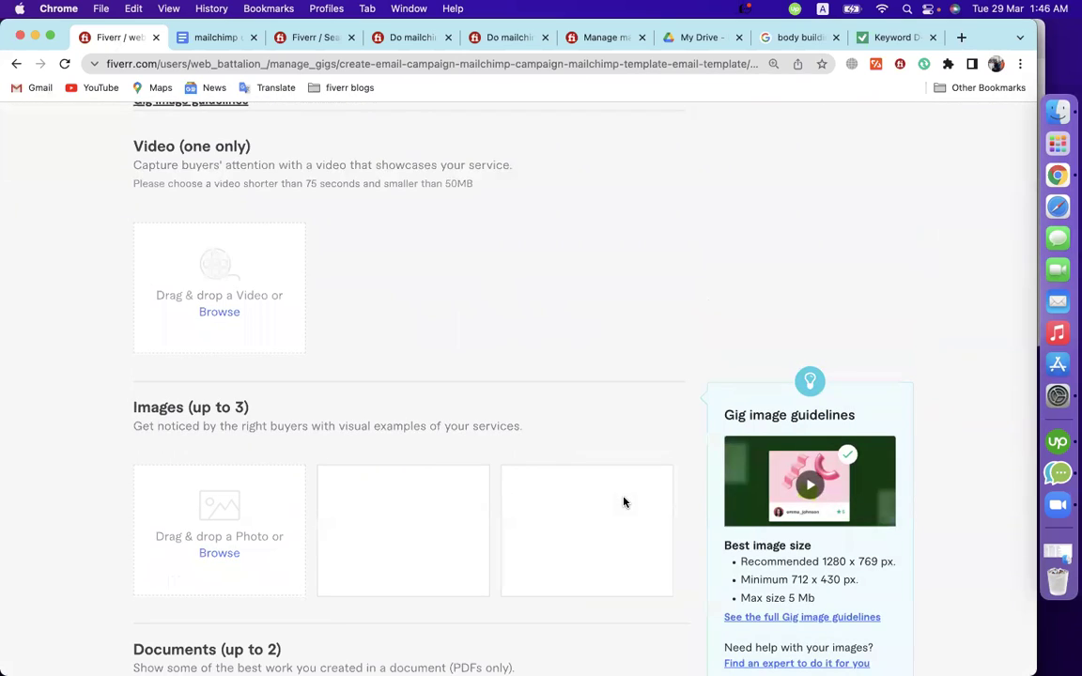
Switch to the browser profile that holds the class accounts and bring up its Google Drive
click(996, 64)
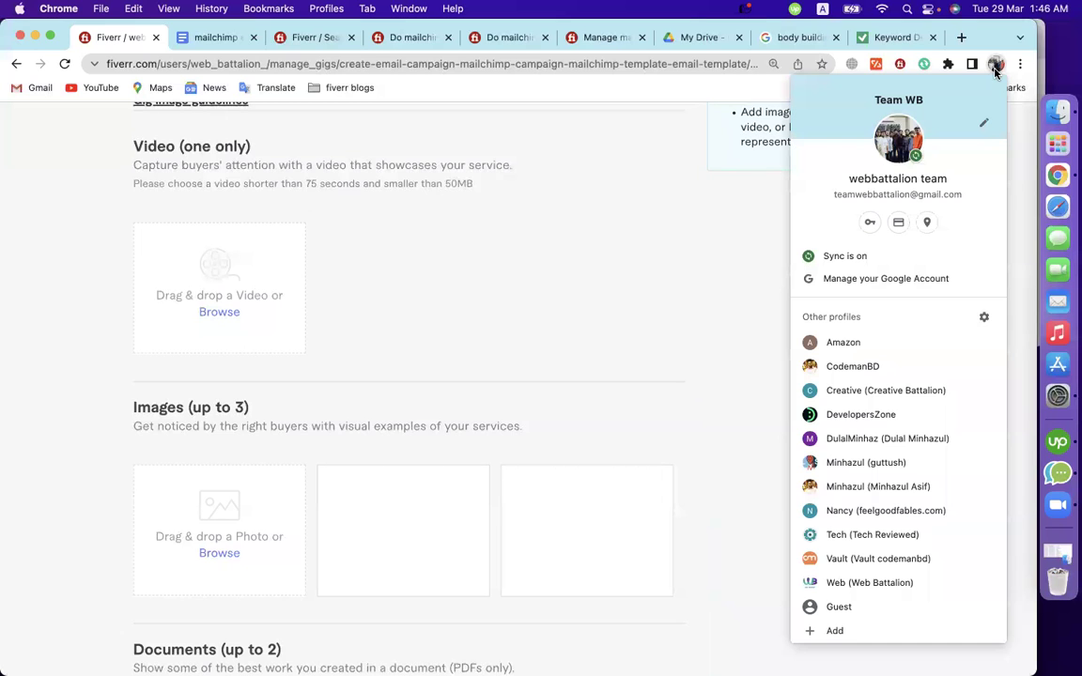
click(866, 488)
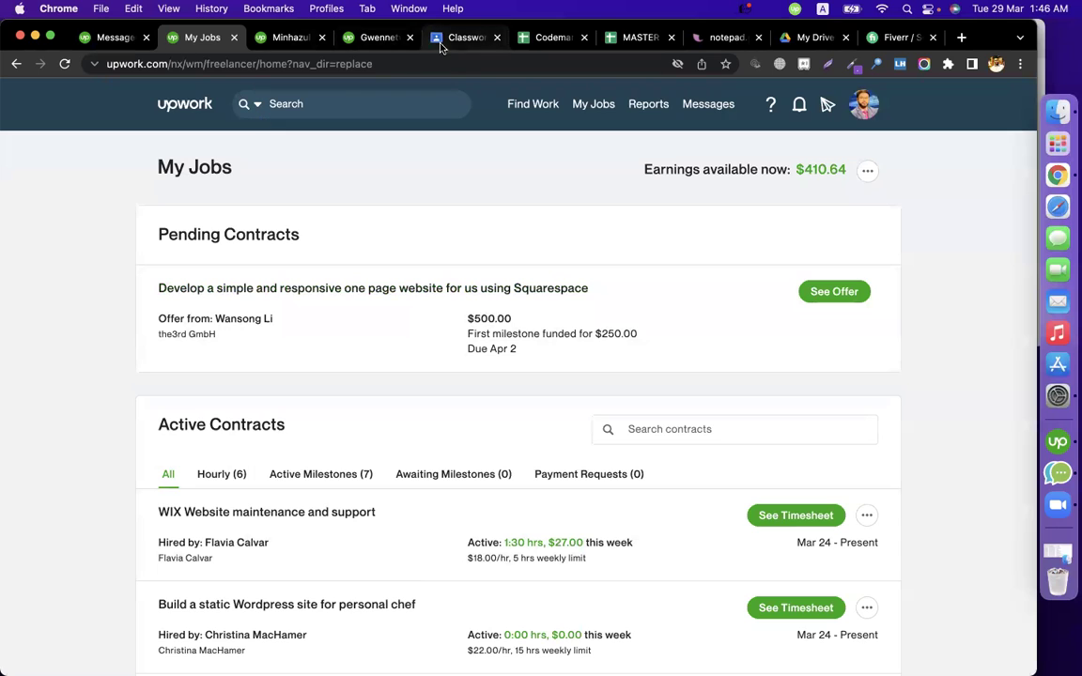
click(468, 40)
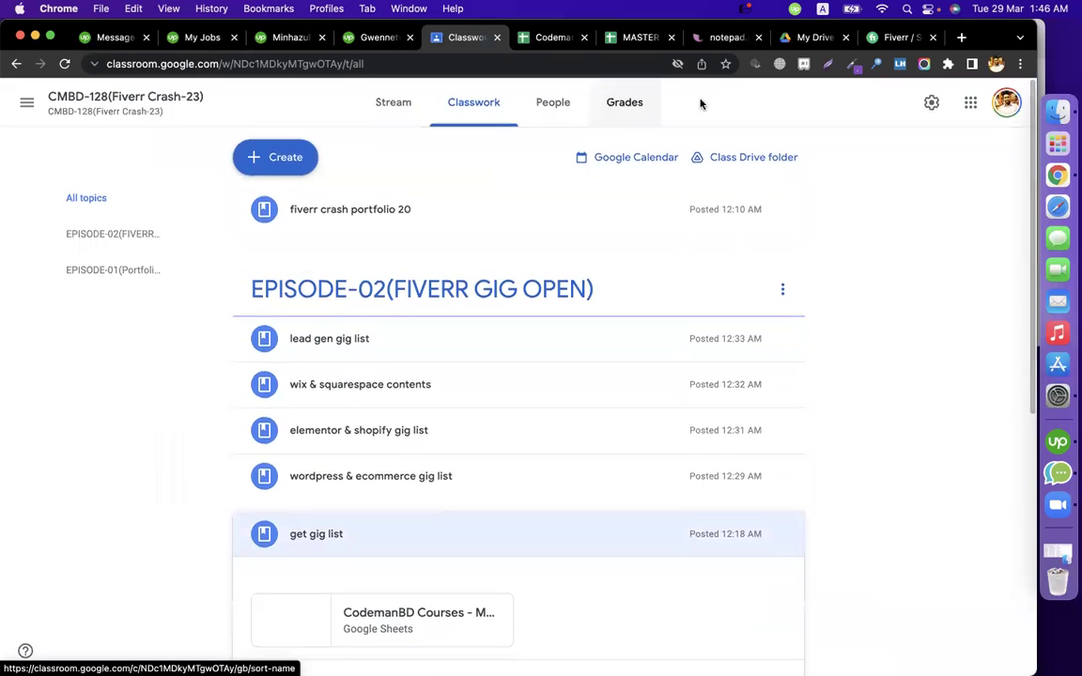
click(807, 40)
Search Google Drive for "fiverr crash 22 day-01" and open the "Fiverr Crash 22 - Day-01" form
click(288, 101)
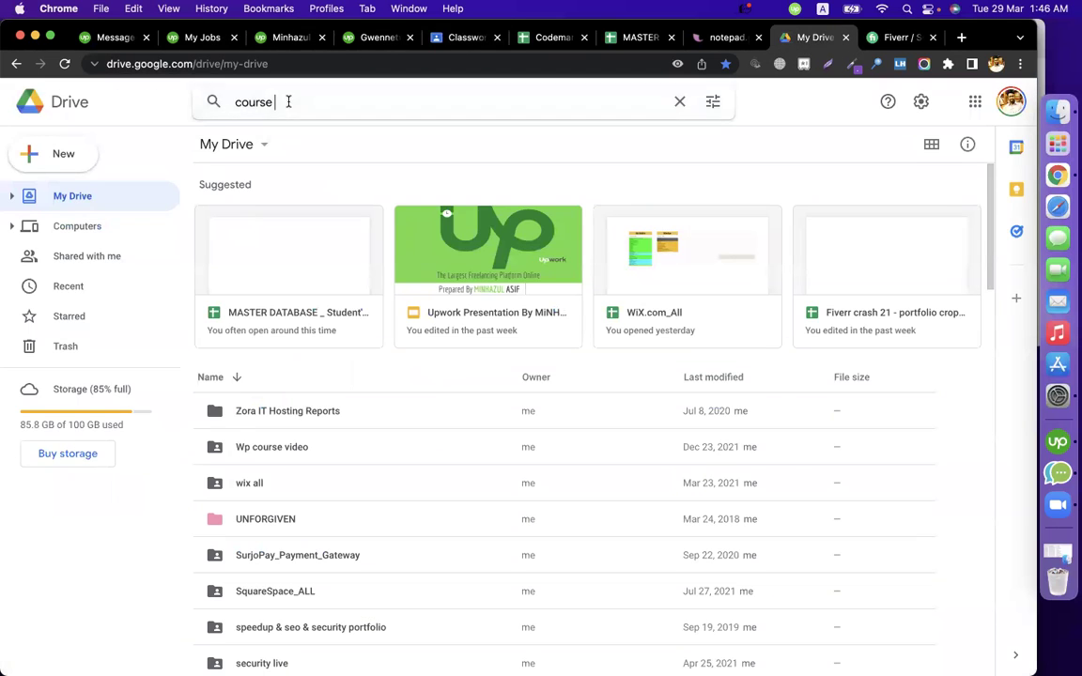
key(super+a)
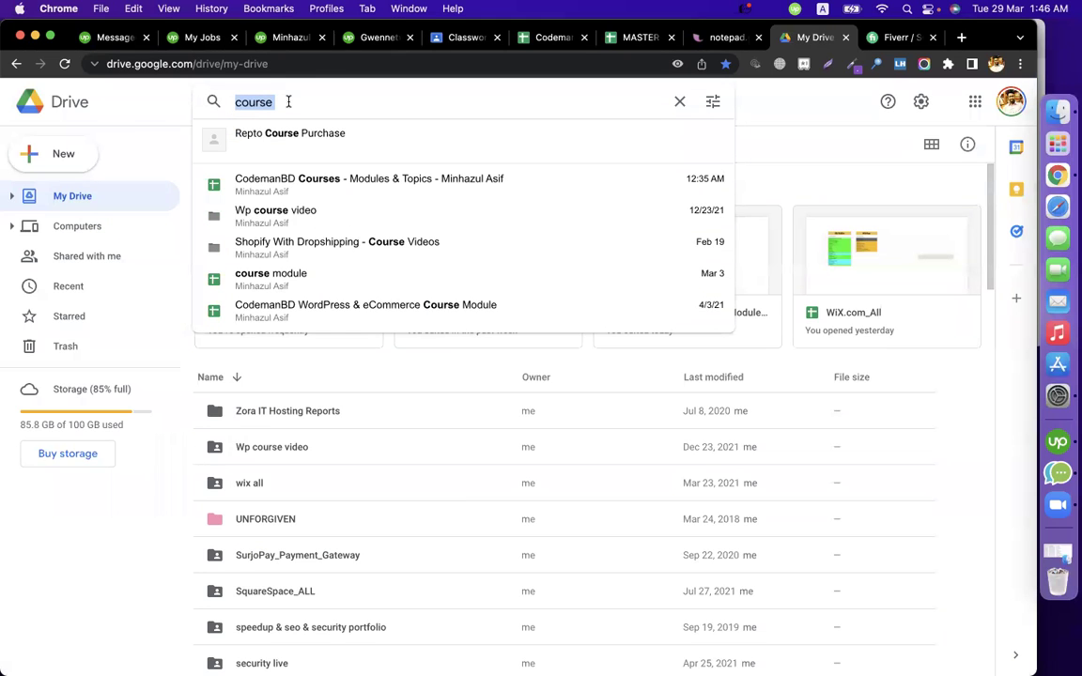
key(BackSpace)
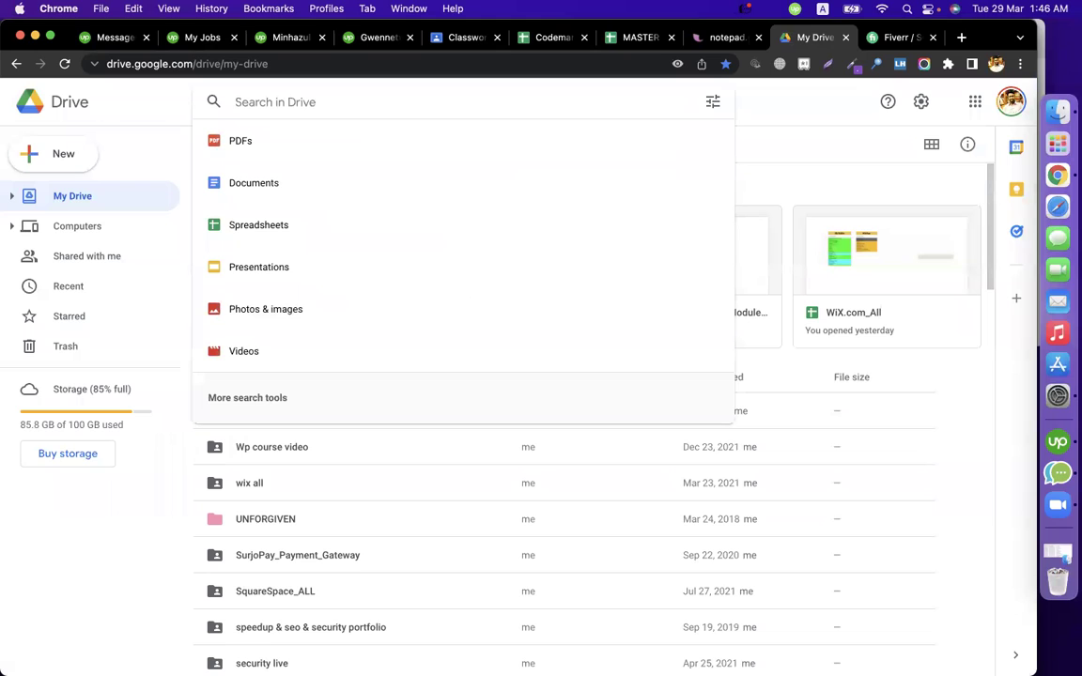
text(fiverr crash)
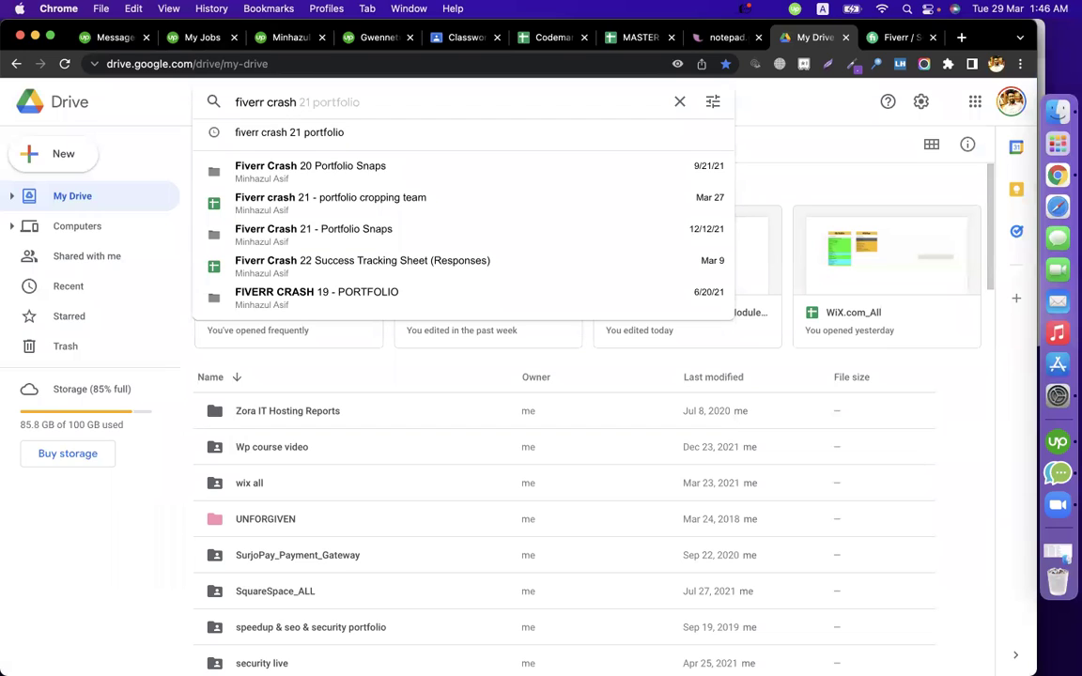
text(22)
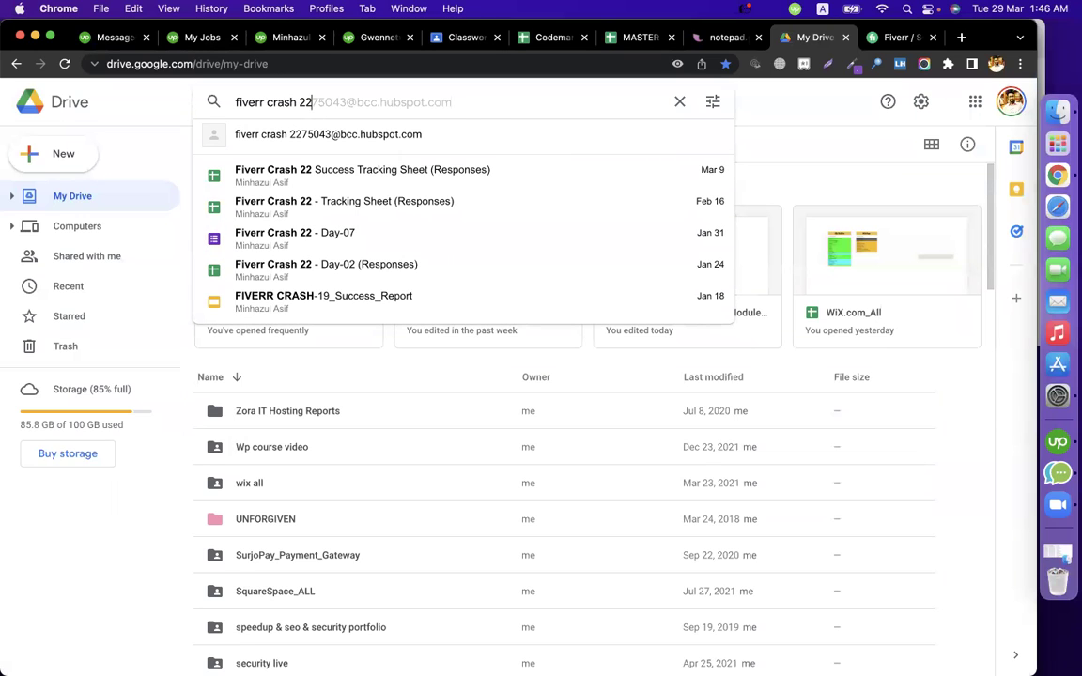
text( d)
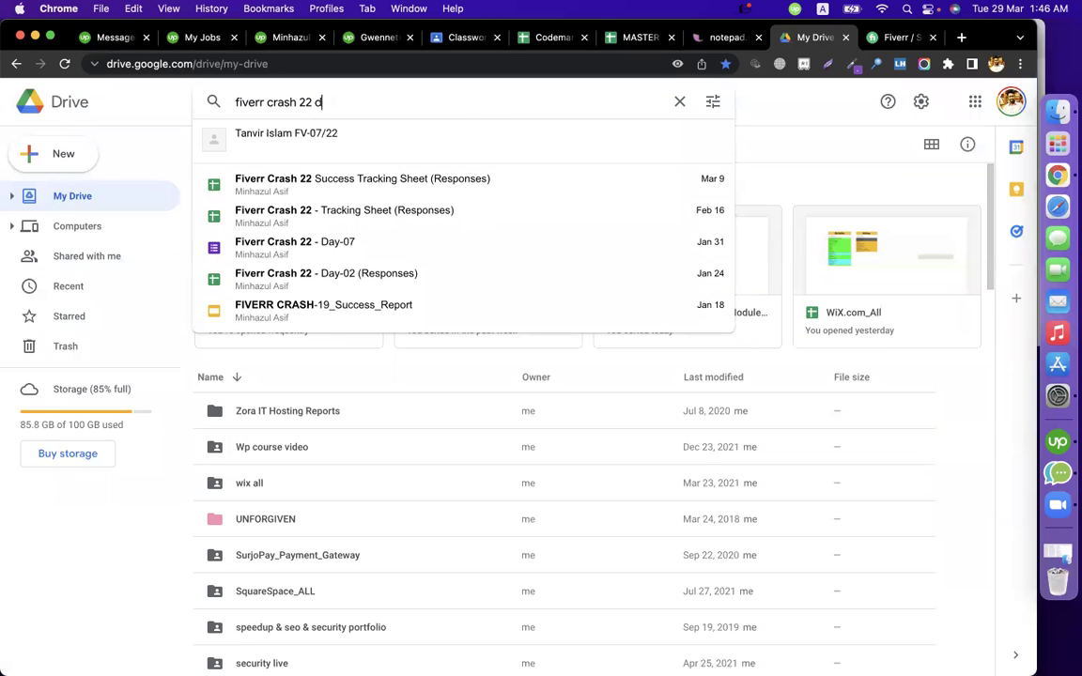
text(ay-01)
key(Return)
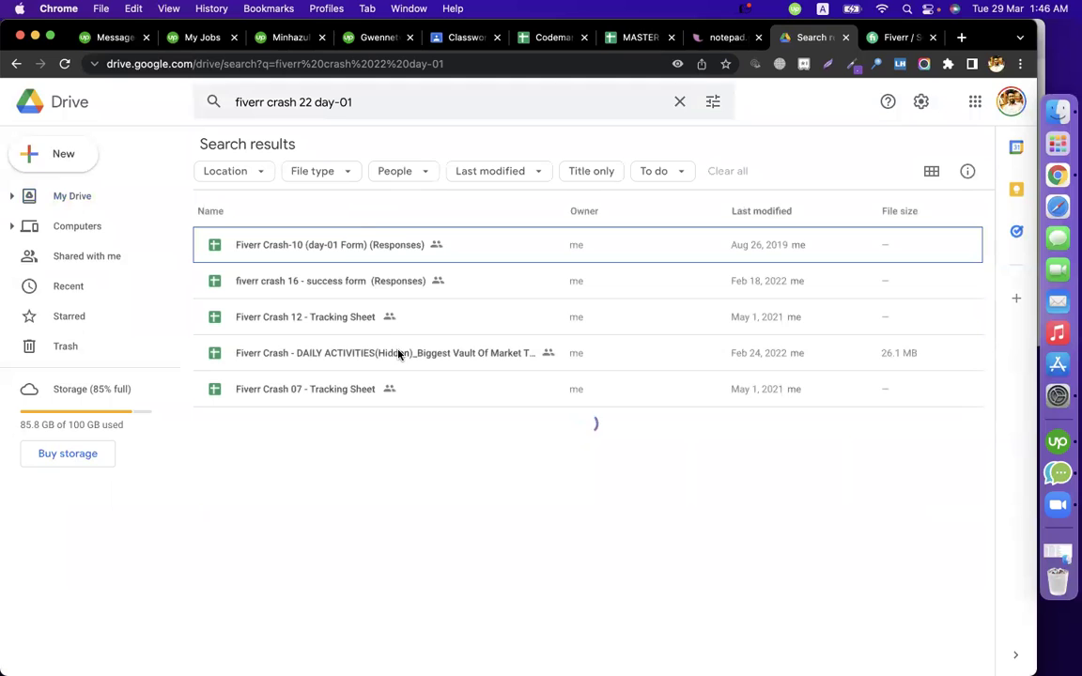
click(344, 259)
double_click(344, 428)
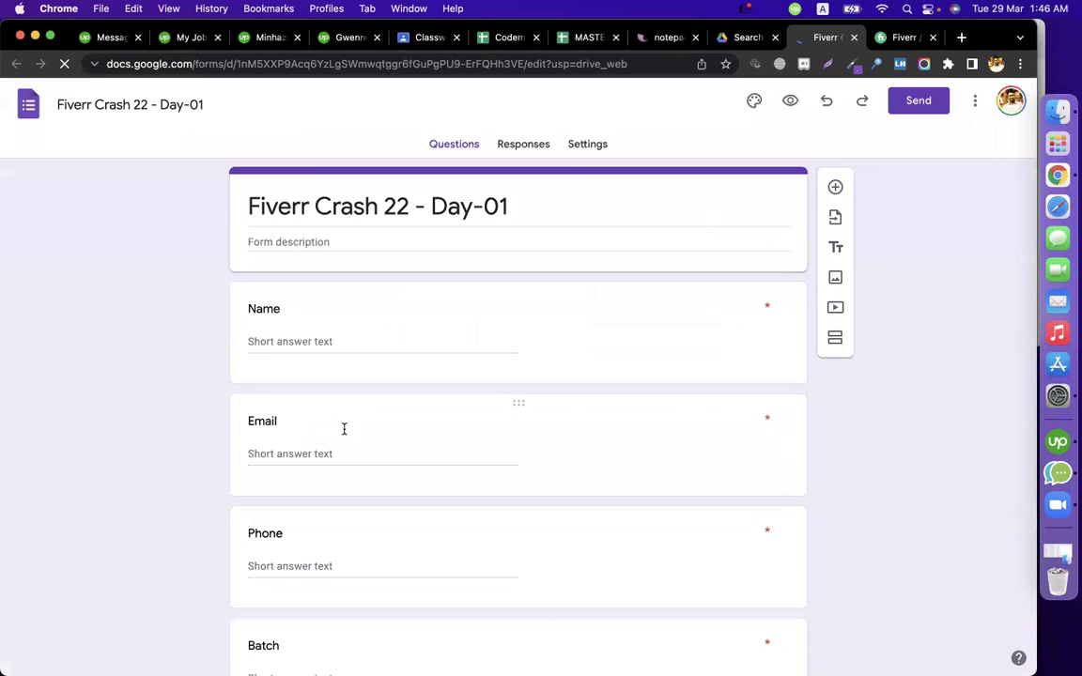
Make a copy of the form in My Drive named "Fiverr Crash 23 - Day-01"
click(974, 100)
click(950, 143)
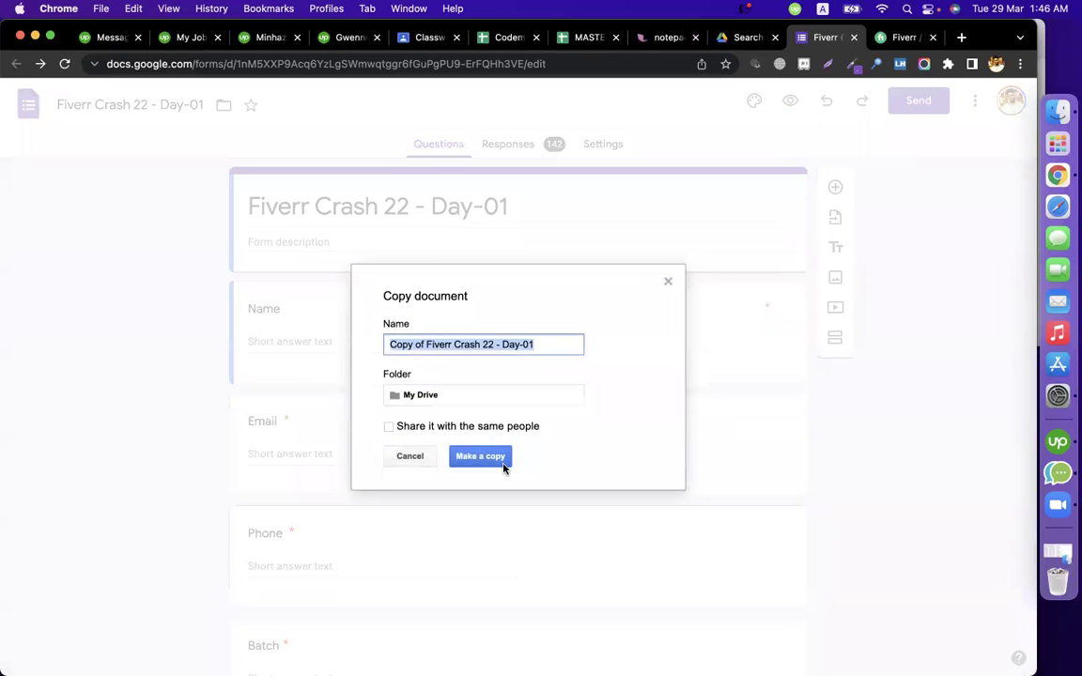
click(422, 346)
key(shift+super+Left)
key(BackSpace)
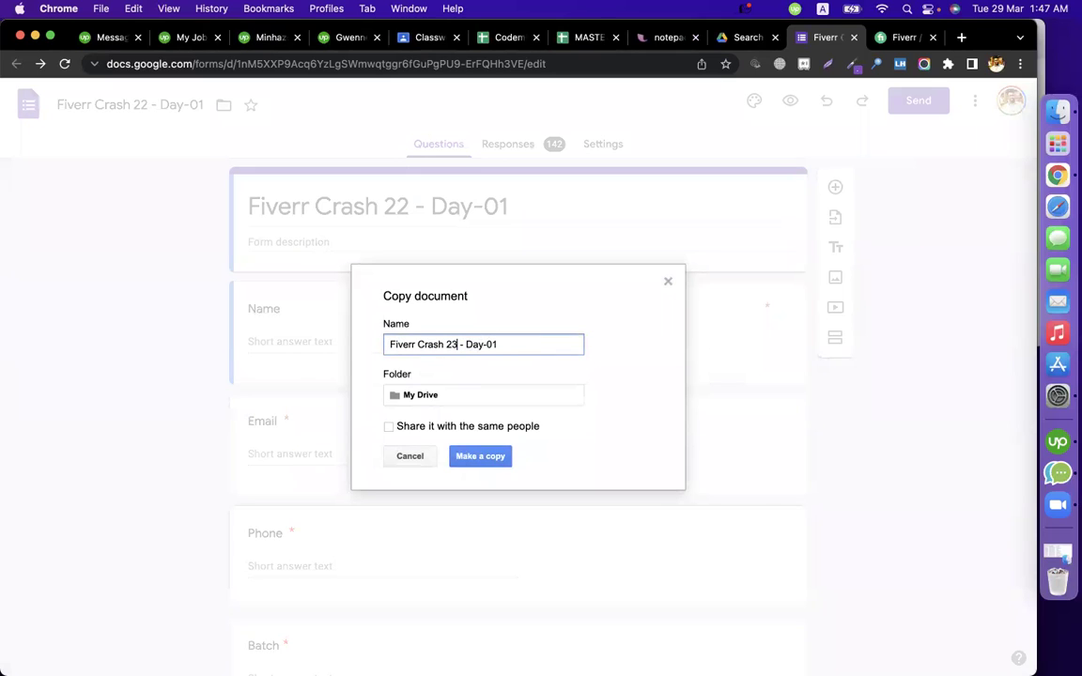
key(Return)
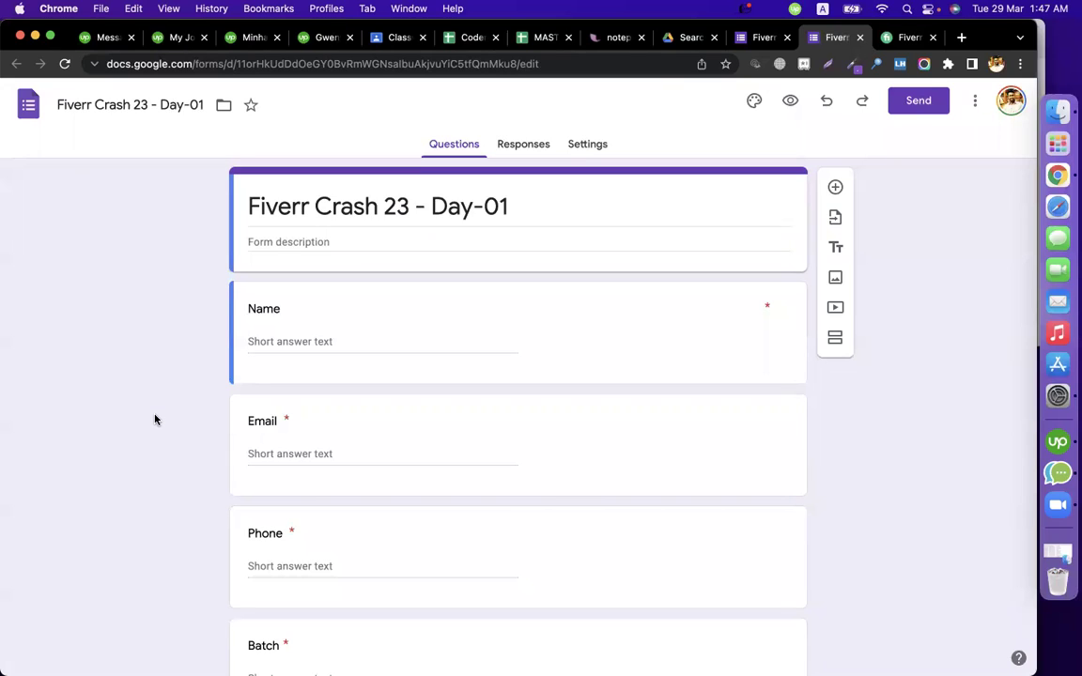
Review the copied form's questions from Name down to GIG-04 Docs
scroll(106, 393, down, 3)
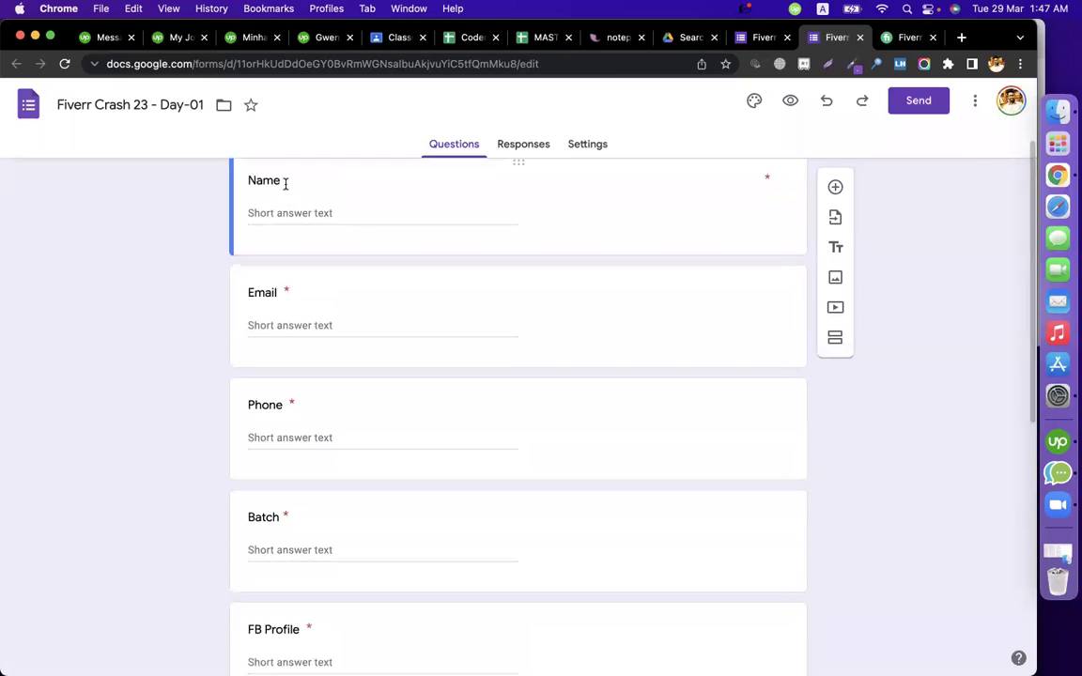
scroll(207, 404, down, 2)
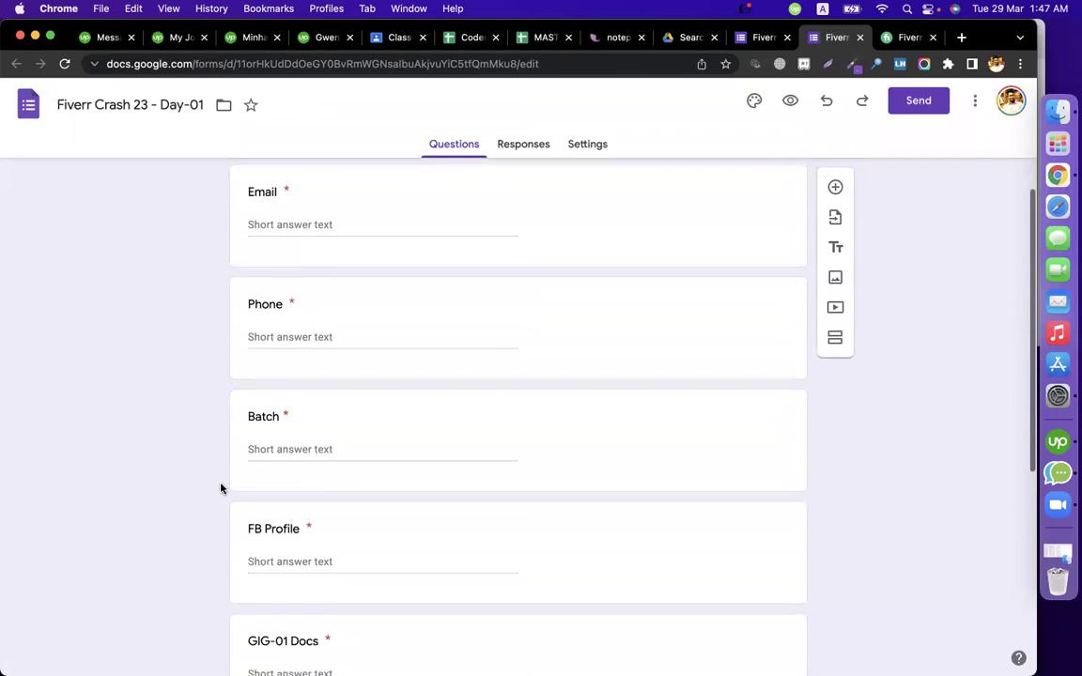
scroll(222, 470, down, 2)
scroll(255, 495, down, 1)
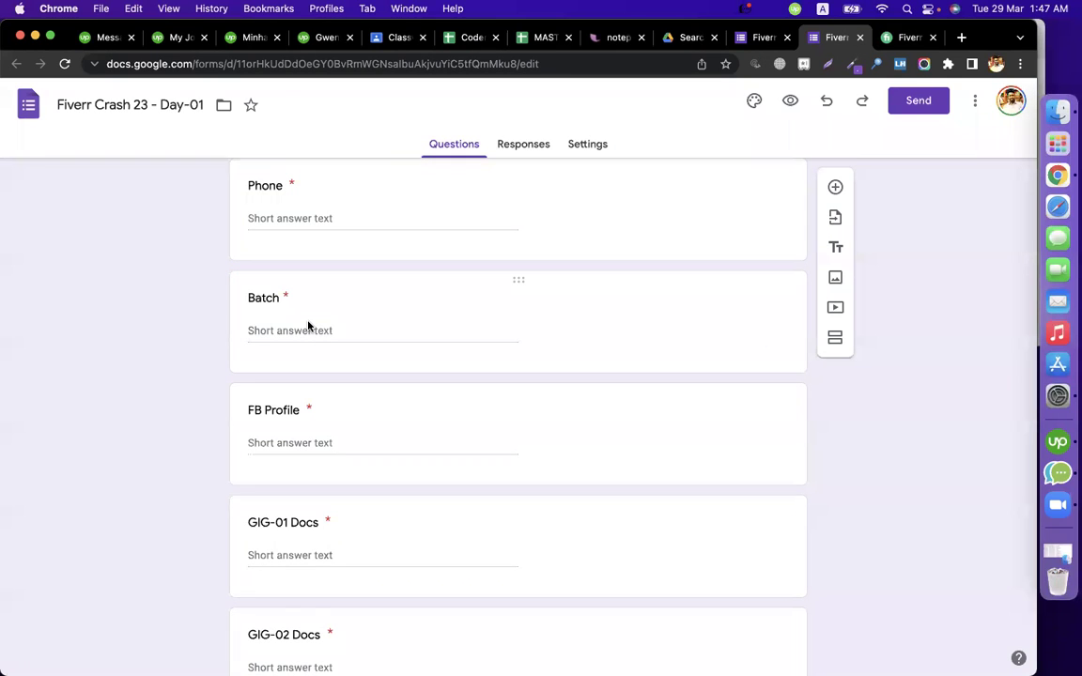
scroll(129, 462, down, 3)
scroll(141, 448, down, 2)
scroll(154, 493, down, 1)
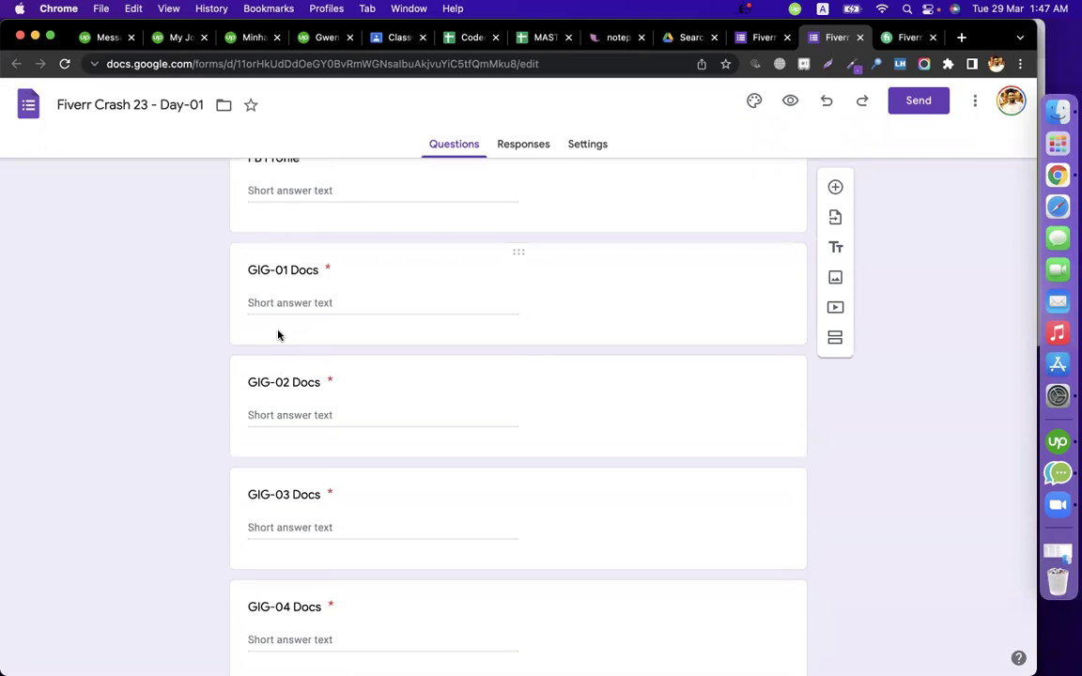
scroll(270, 392, down, 2)
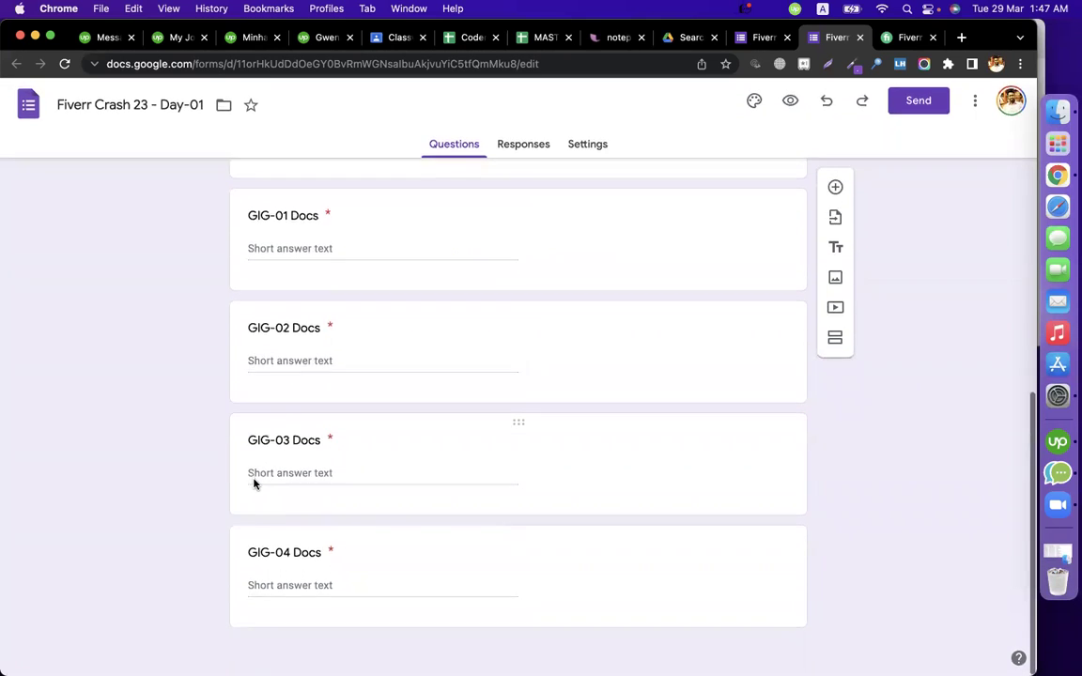
Copy the new form's share link with its URL shortened, and close the sending dialog
click(920, 103)
click(458, 216)
click(370, 315)
click(701, 332)
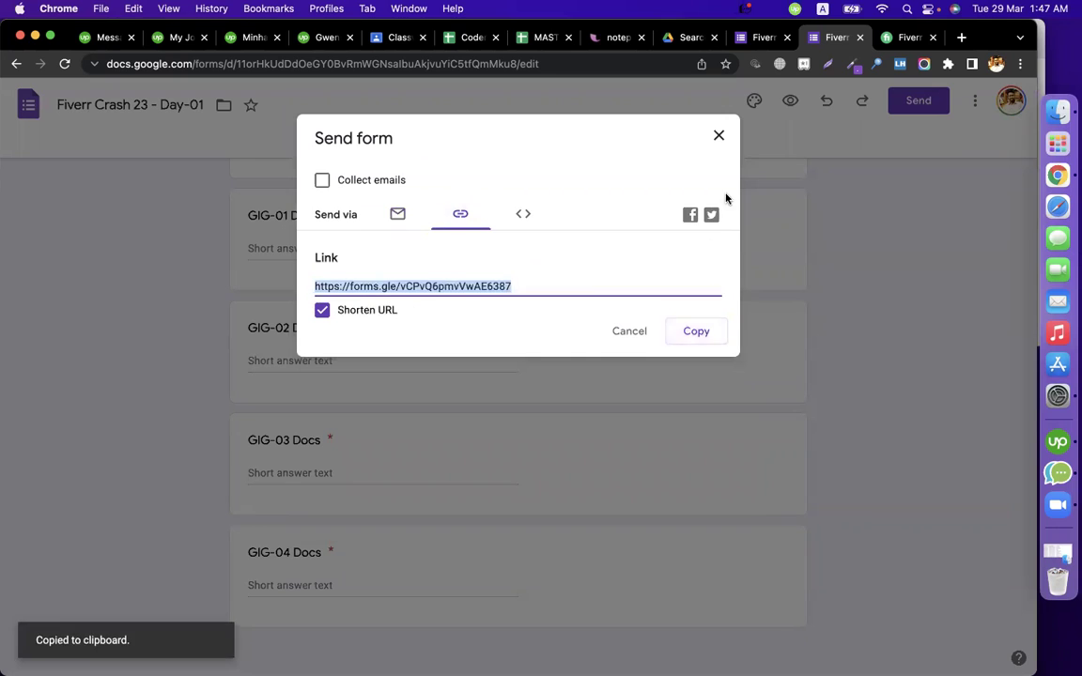
click(719, 136)
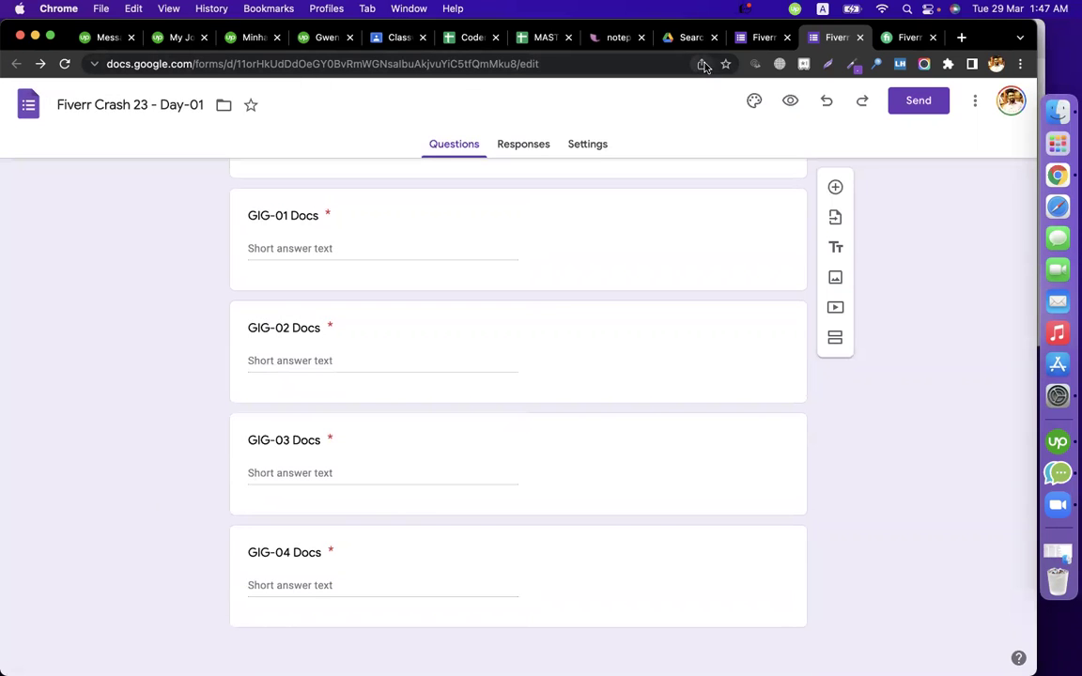
Start a new classwork material titled "DAY-01 FORM" in the CMBD-128(Fiverr Crash-23) class on Google Classroom
click(394, 40)
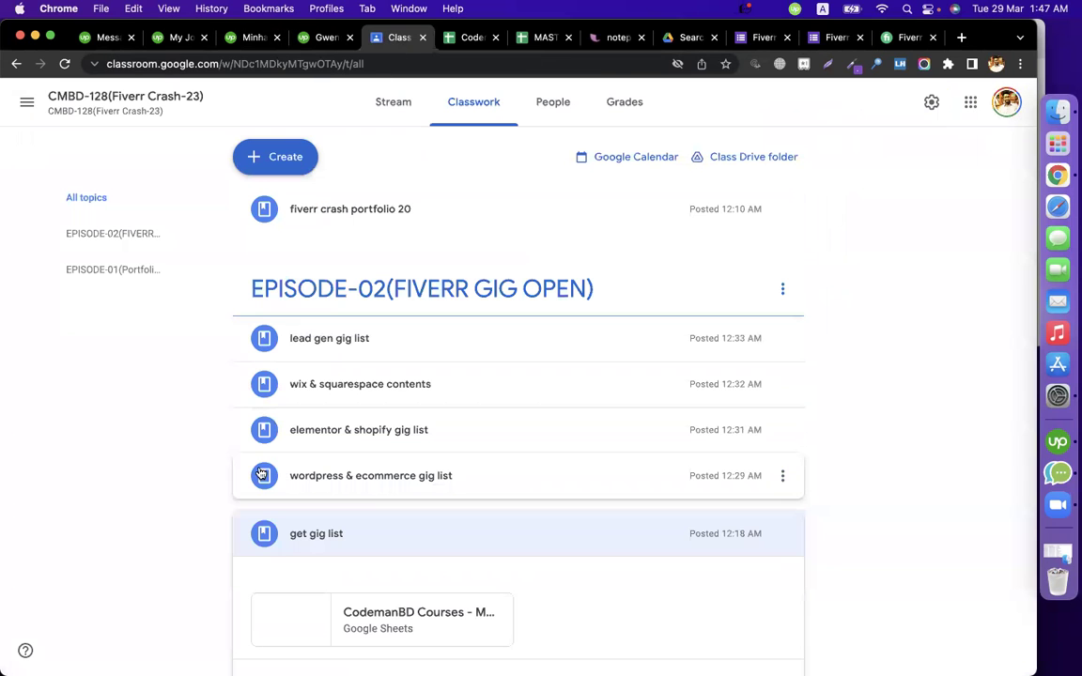
click(295, 160)
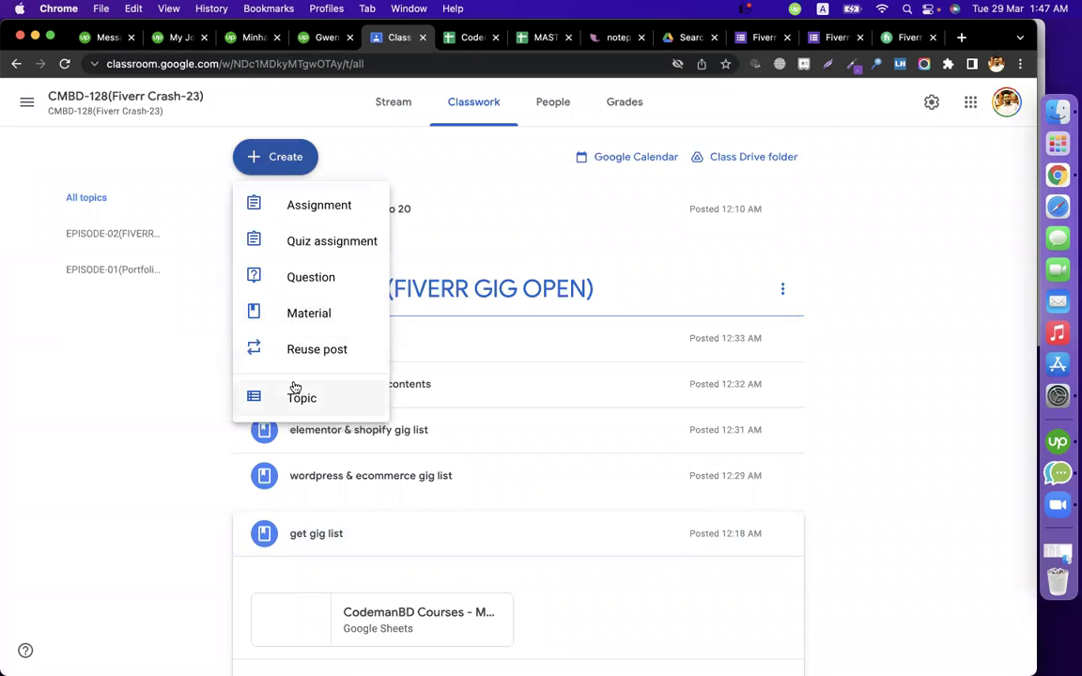
click(311, 322)
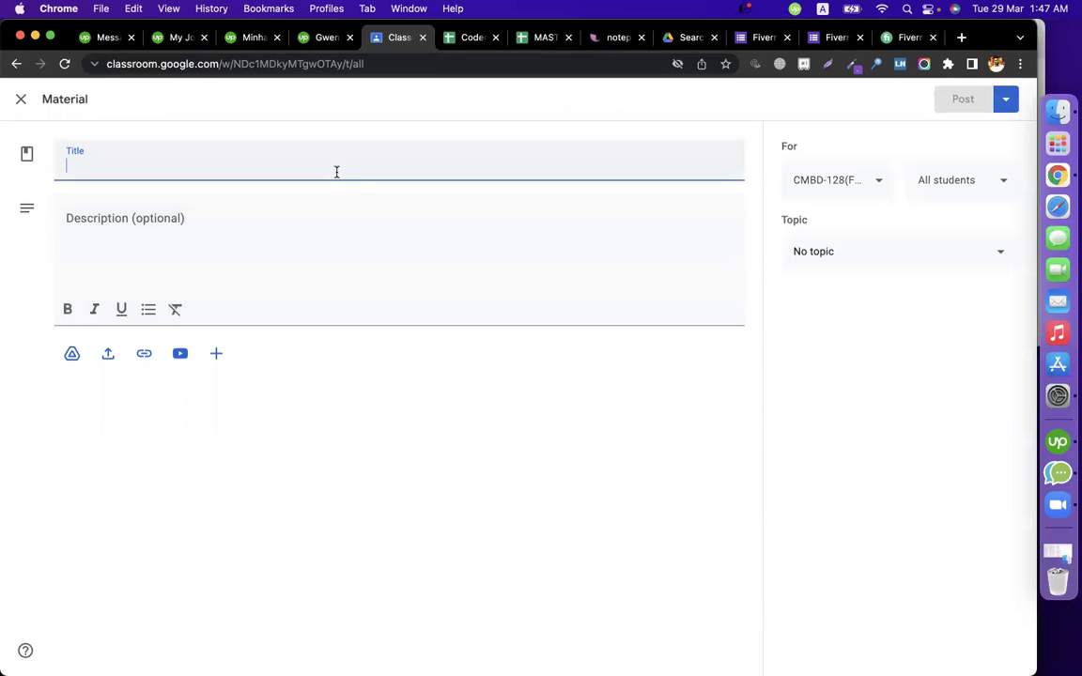
text(DAY-01 FORM)
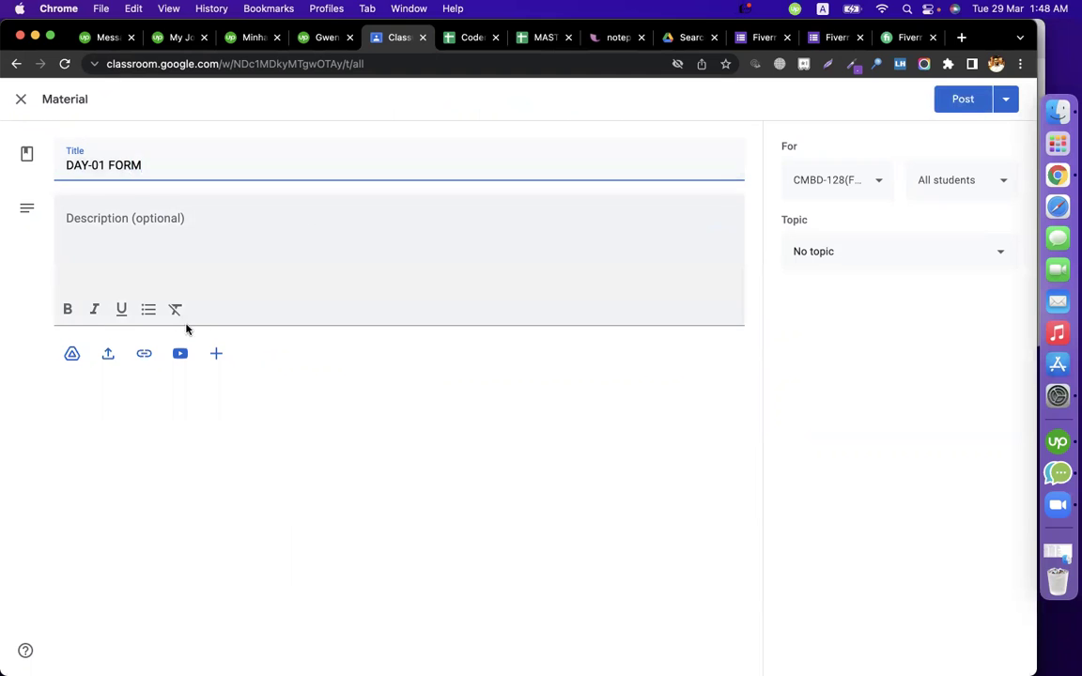
Attach the copied form link to the material, assign the topic EPISODE-02(FIVERR GIG OPEN), and post it
click(148, 353)
key(super+v)
key(Return)
click(815, 251)
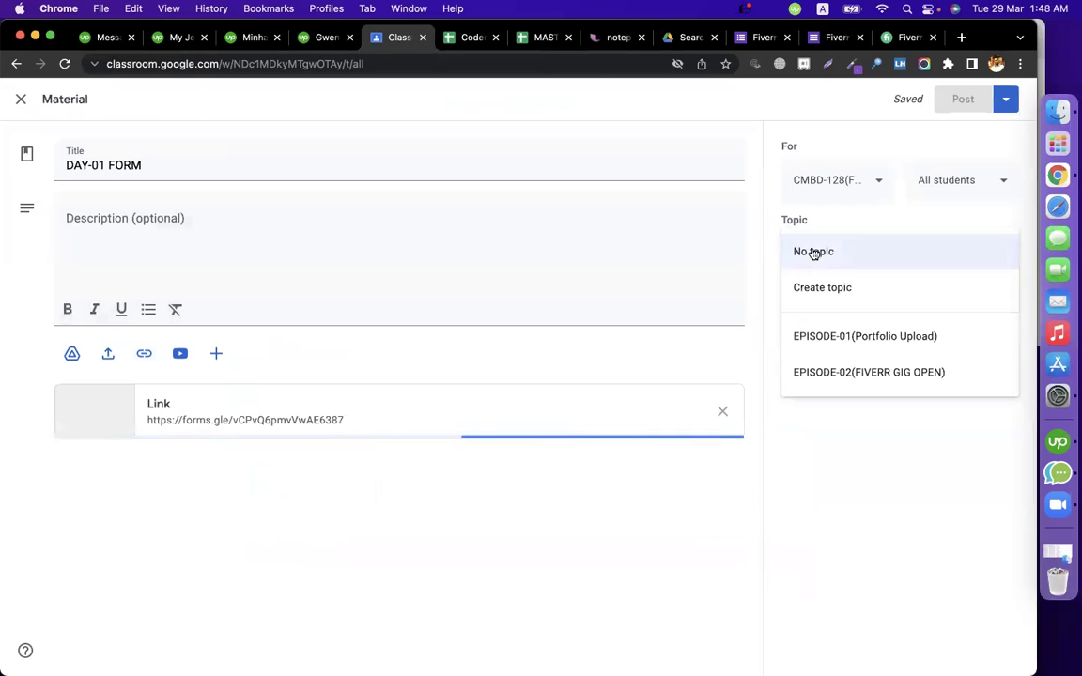
click(846, 373)
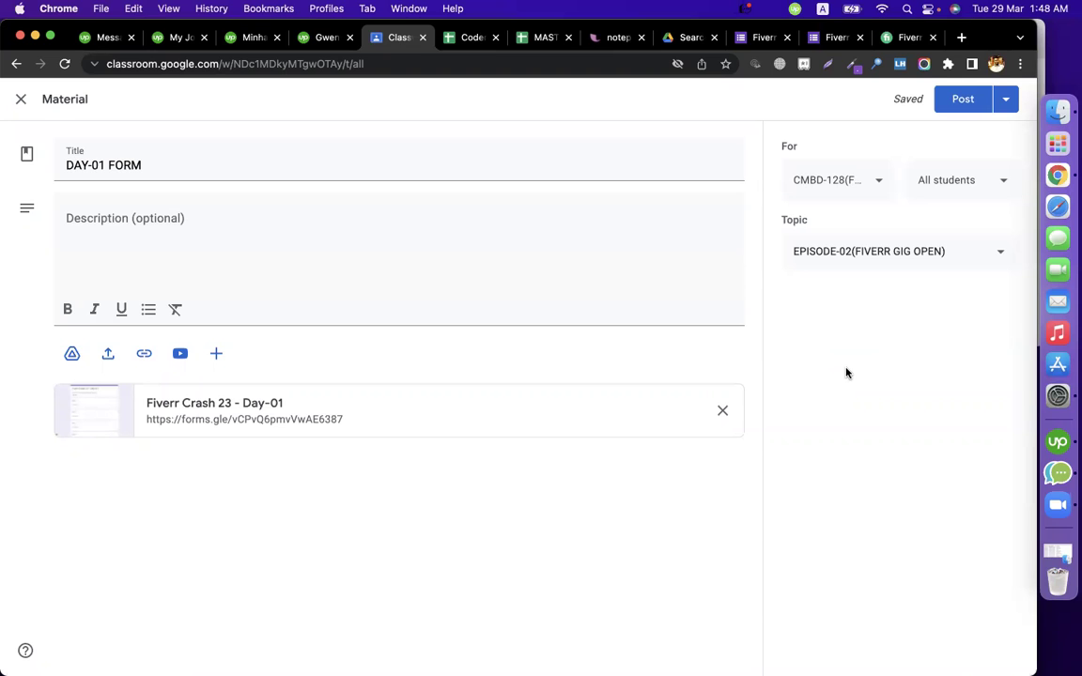
click(956, 108)
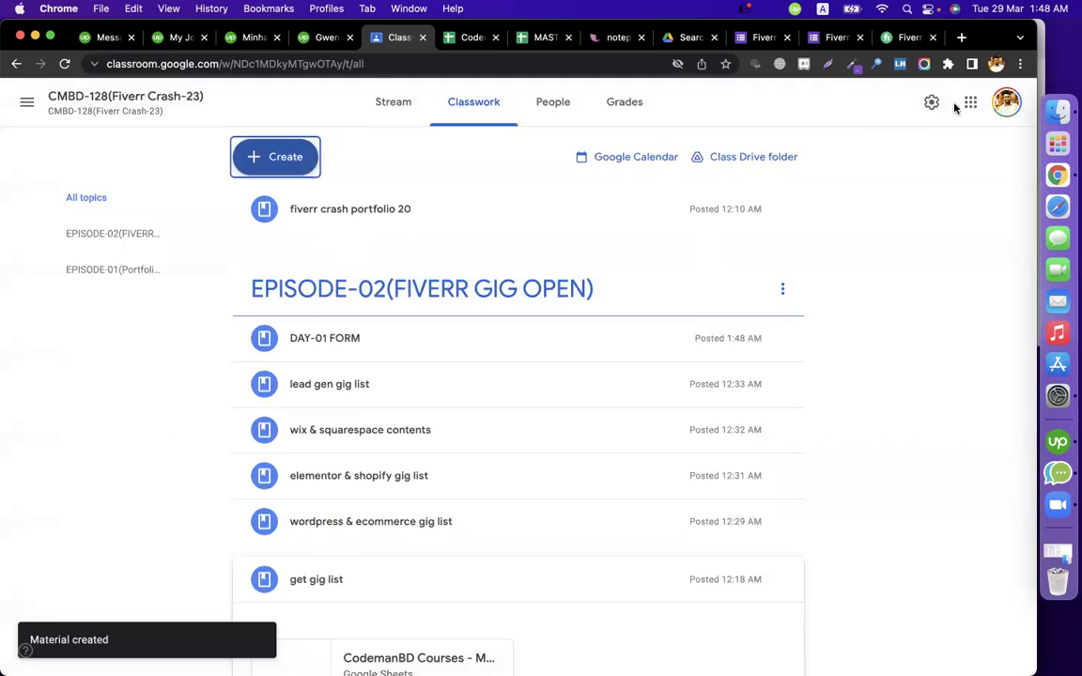
Switch to All-in-One Messenger and send a message mentioning the batch organizer in the CMBD-128(Fiverr crash-23) group chat
click(1042, 477)
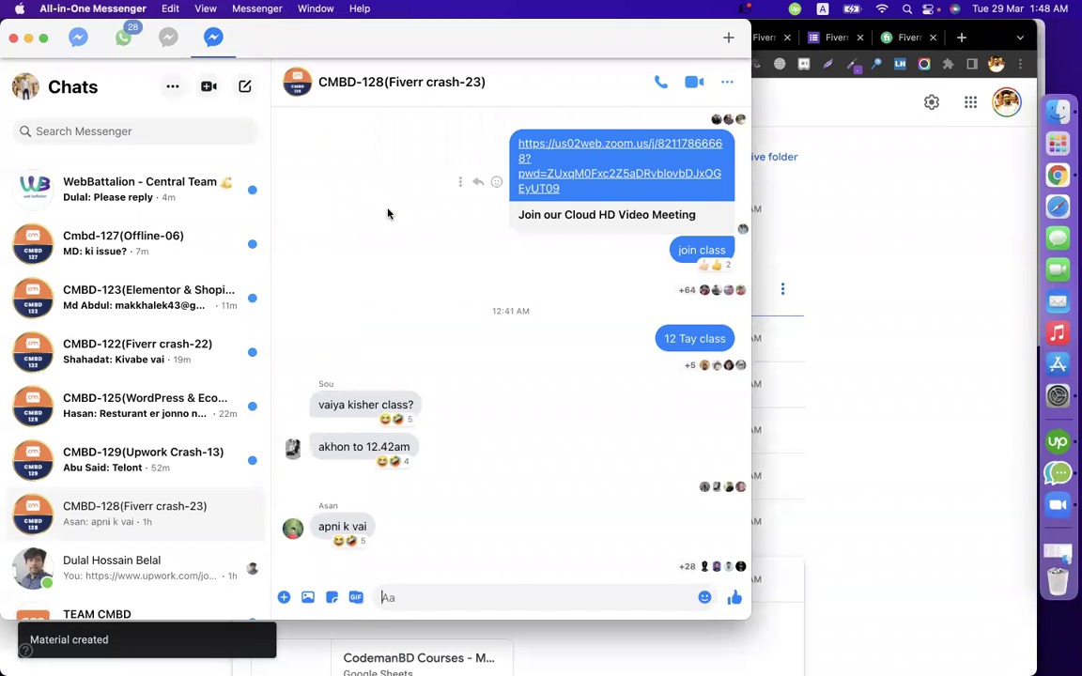
scroll(383, 202, up, 5)
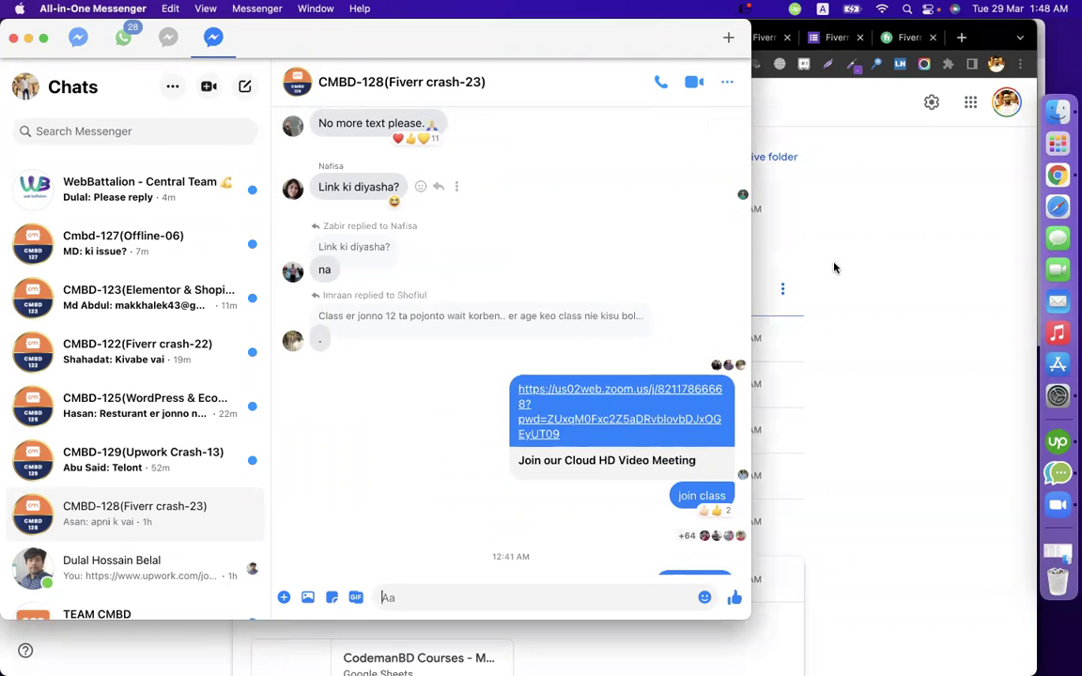
scroll(435, 409, down, 5)
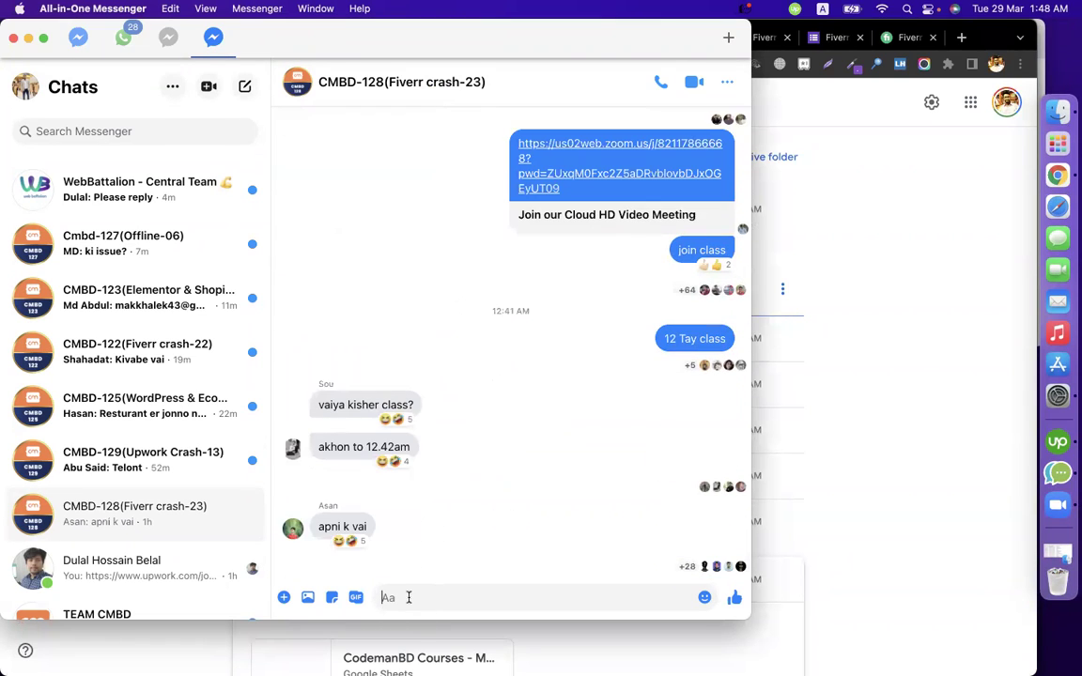
click(408, 597)
text(@shof)
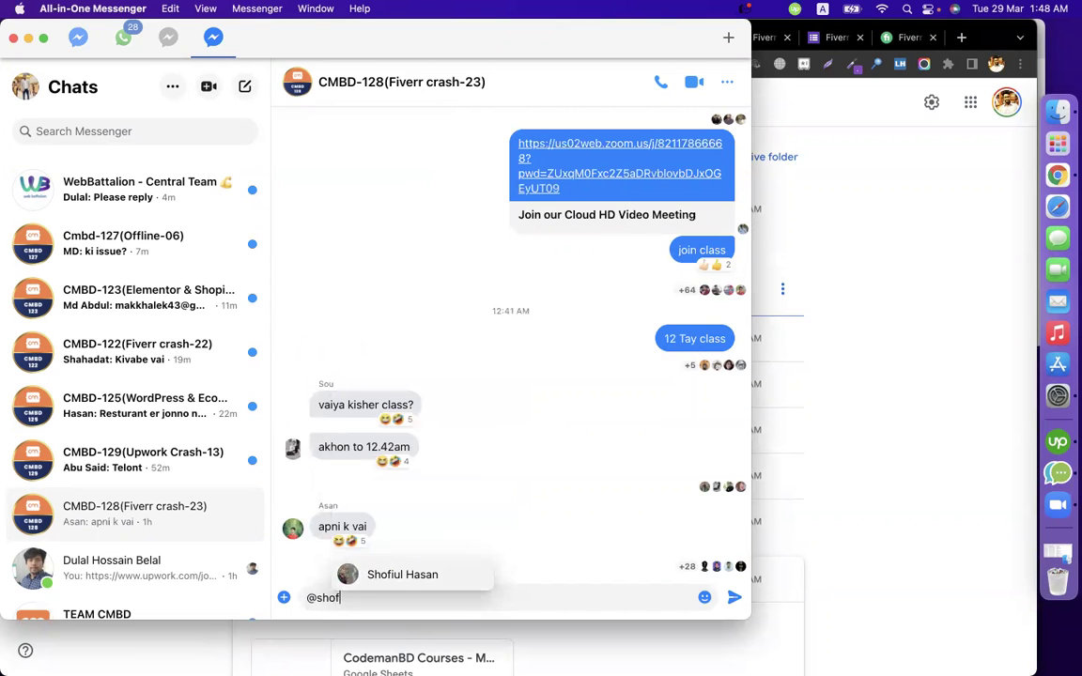
key(Return)
key(Return)
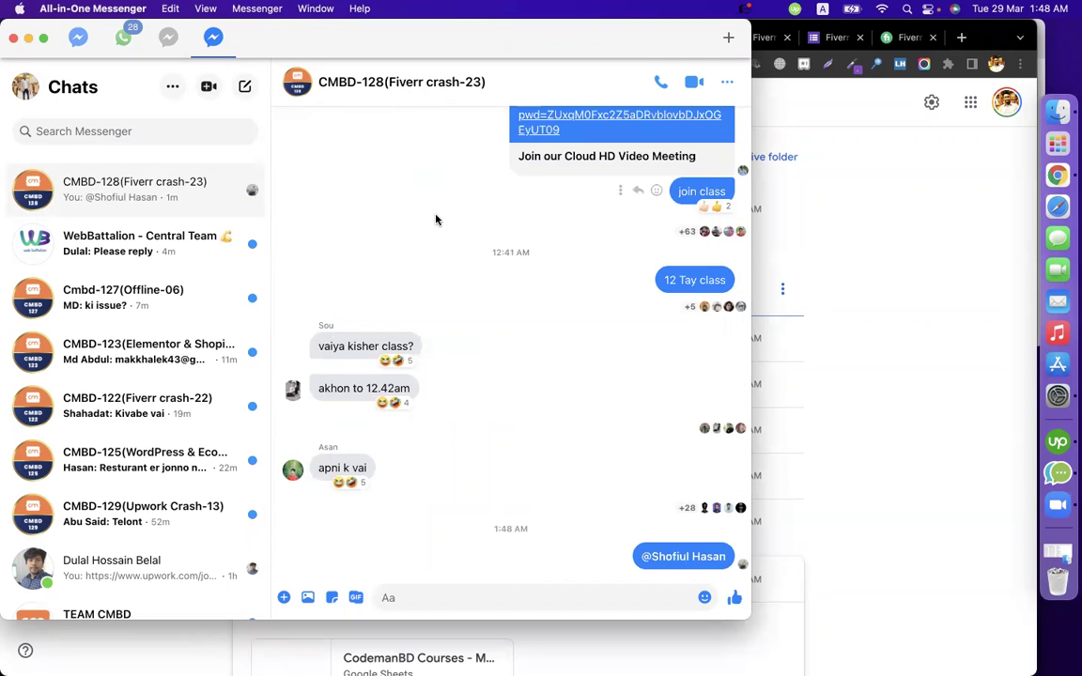
Check the group chat's member list, and return to the "Fiverr Crash 23 - Day-01" form in Chrome
click(730, 83)
scroll(625, 344, down, 2)
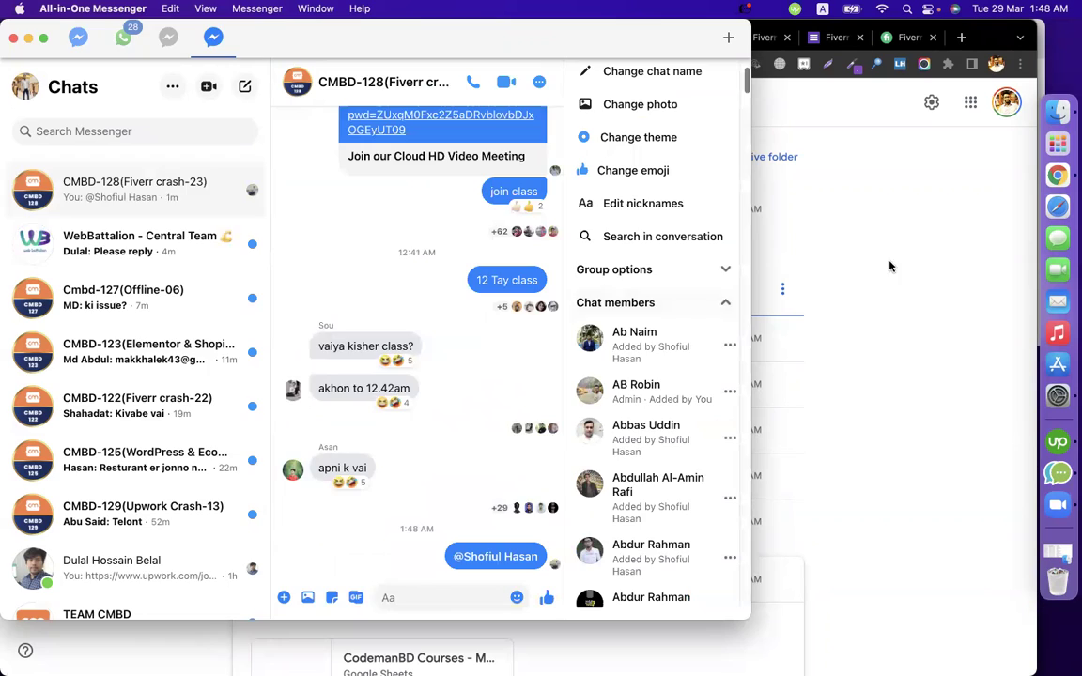
click(857, 271)
click(841, 41)
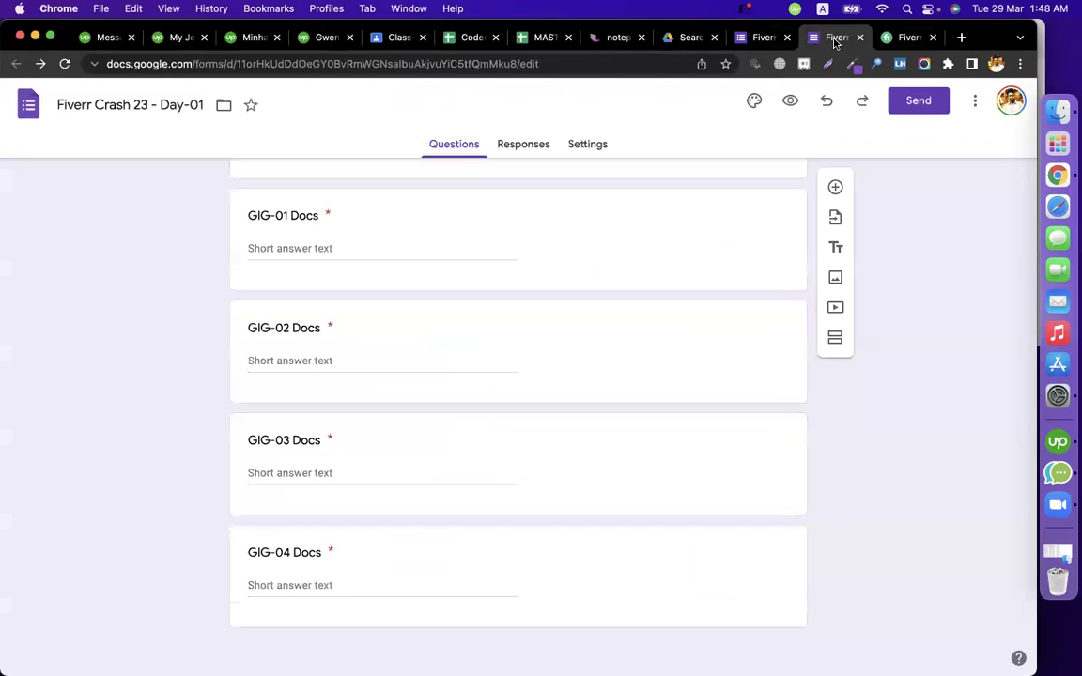
Create a linked response spreadsheet for the Fiverr Crash 23 - Day-01 form
click(530, 150)
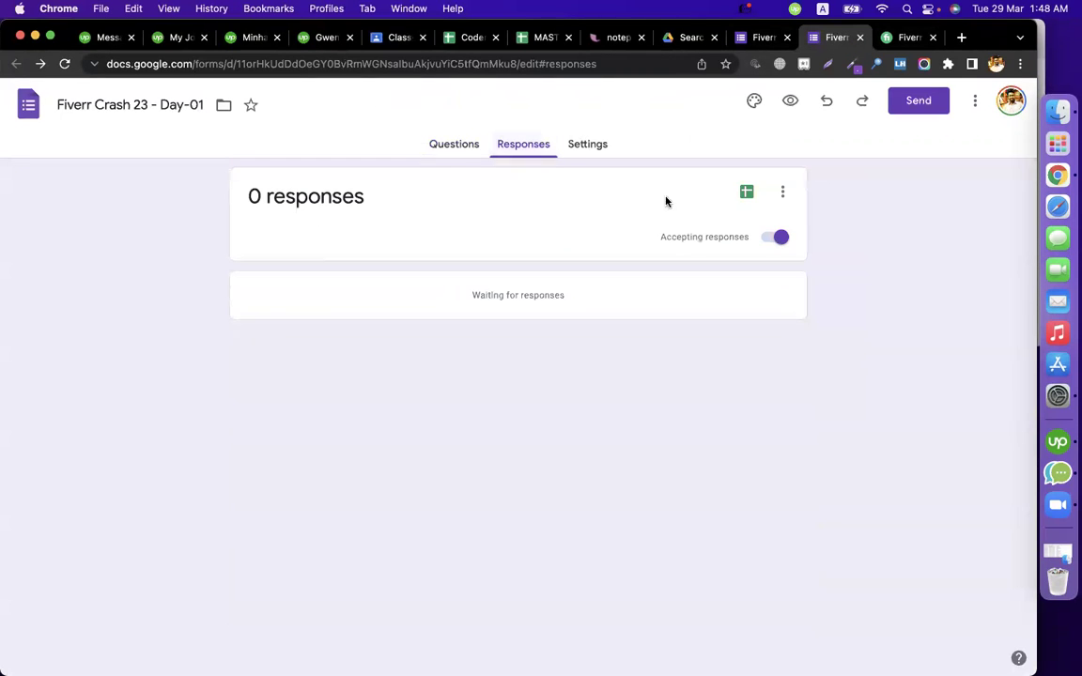
click(742, 195)
click(684, 289)
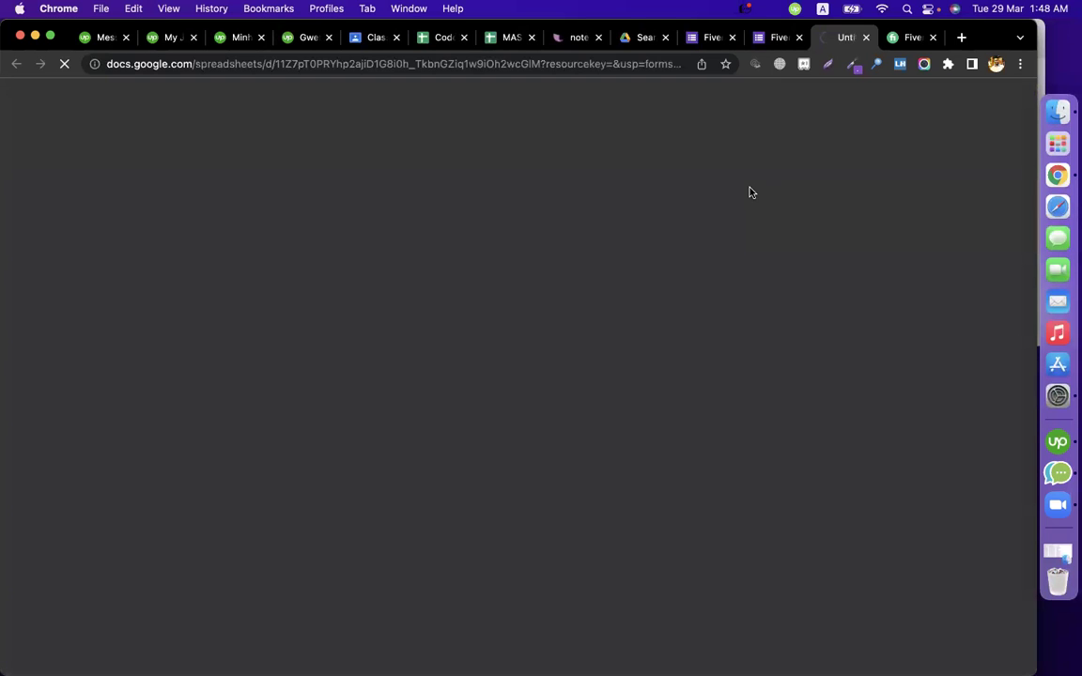
Open "Fiverr Crash 22 - Tracking Sheet (Responses)" from the Drive search results and go through its DAY-01 sheet
click(647, 40)
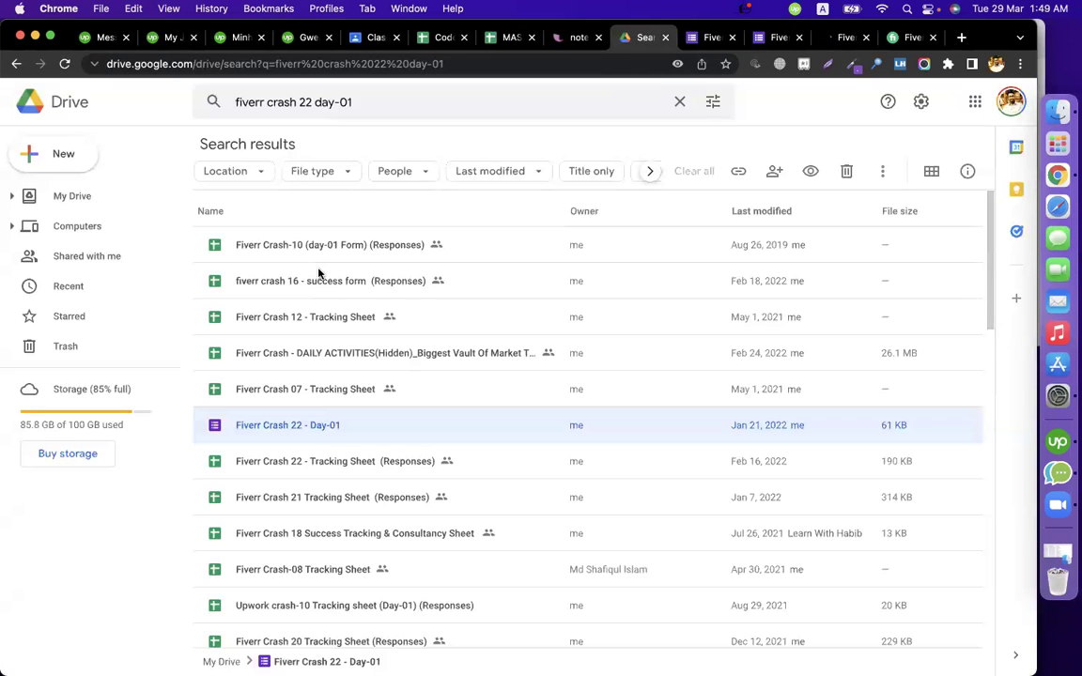
double_click(324, 465)
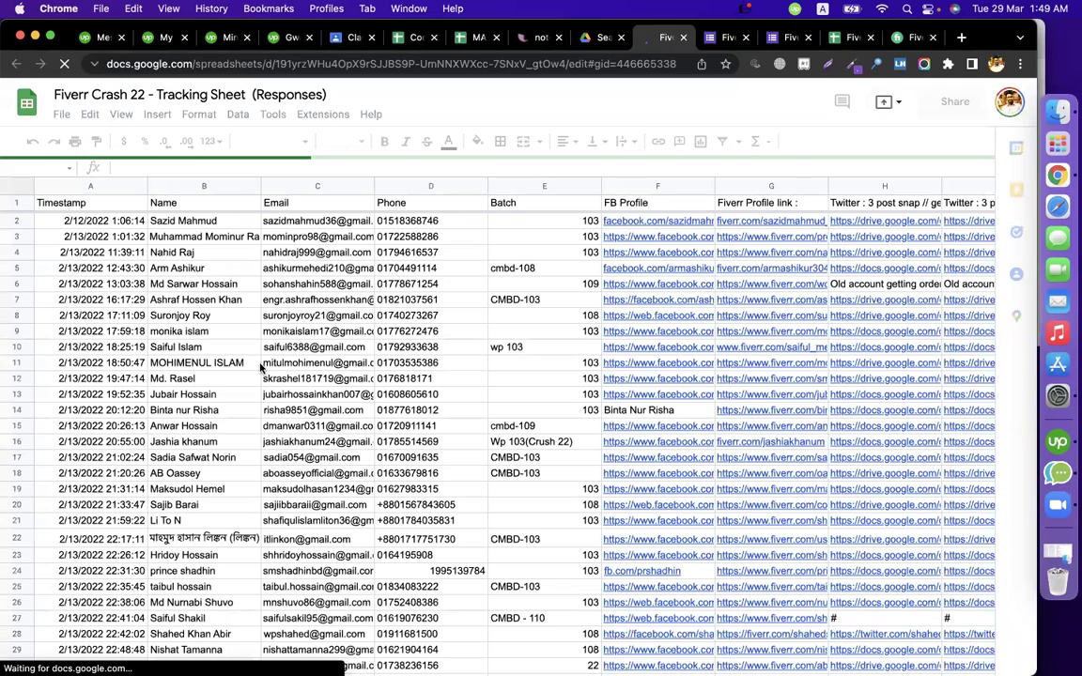
scroll(228, 443, down, 13)
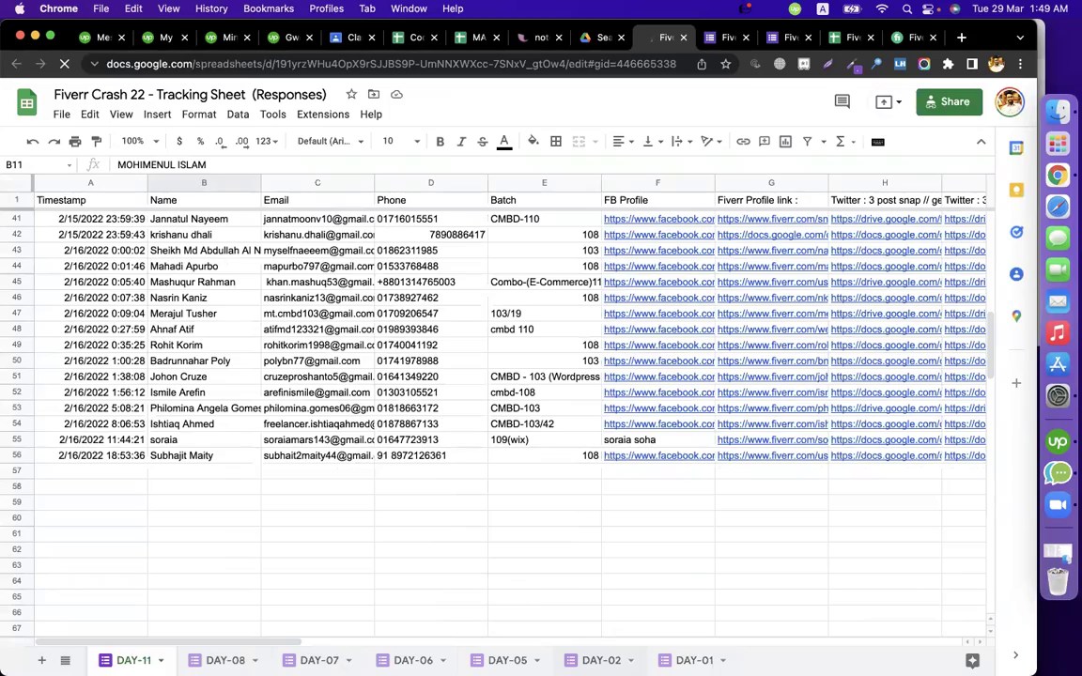
click(670, 660)
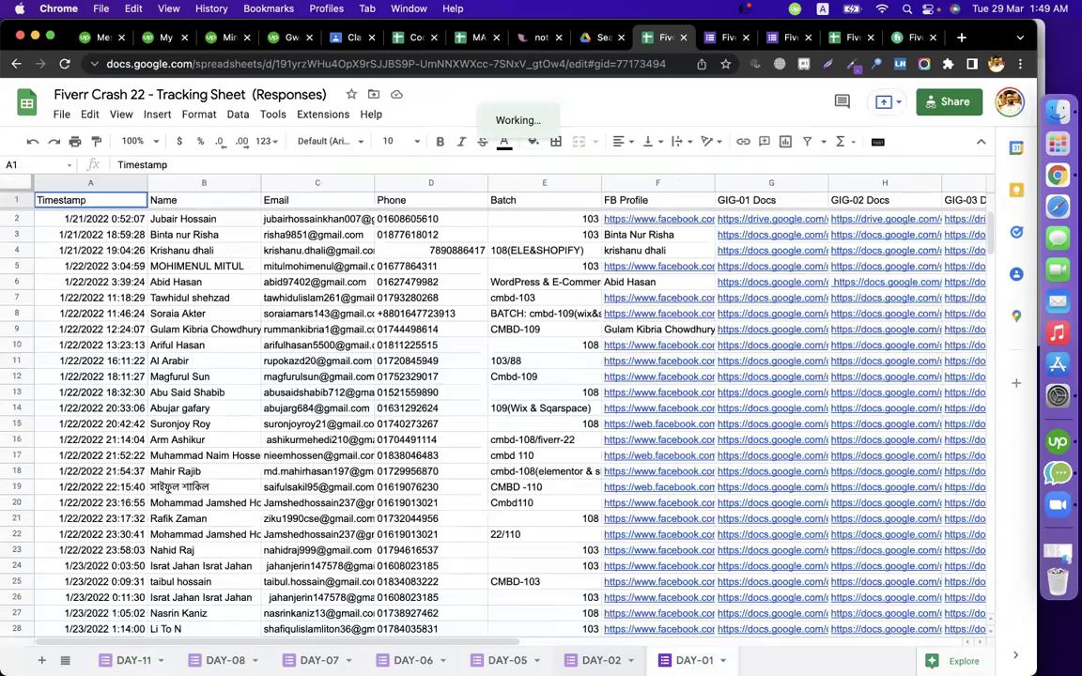
scroll(73, 403, down, 20)
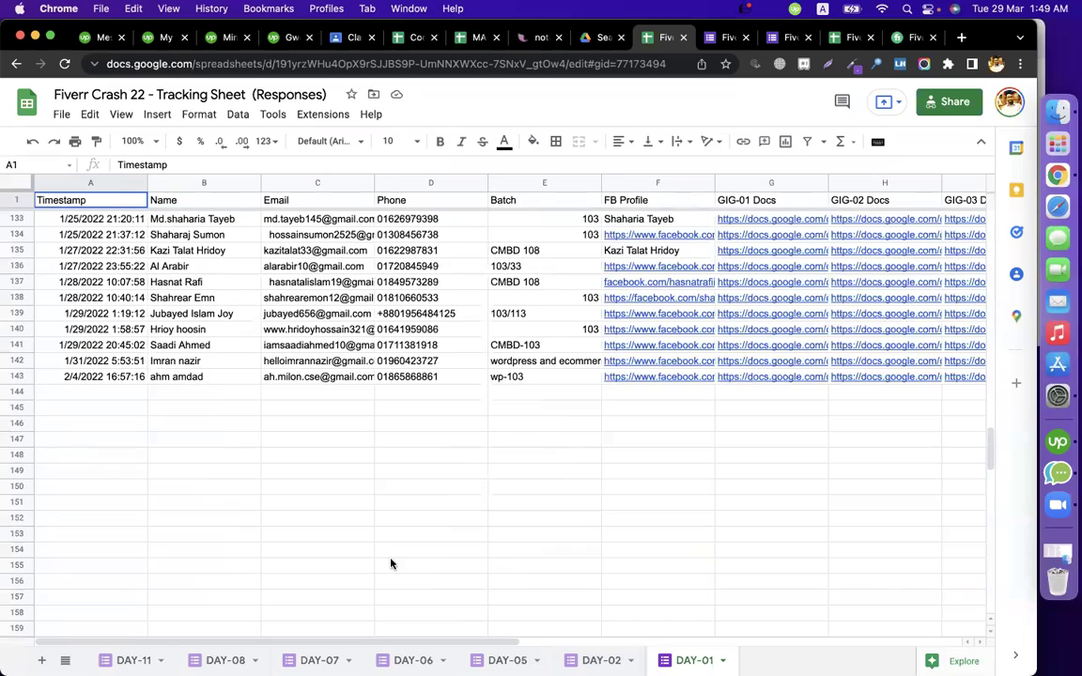
Examine the DAY-02 submissions of the previous batch, and return to the DAY-01 rows to review their columns
click(601, 660)
scroll(159, 450, down, 20)
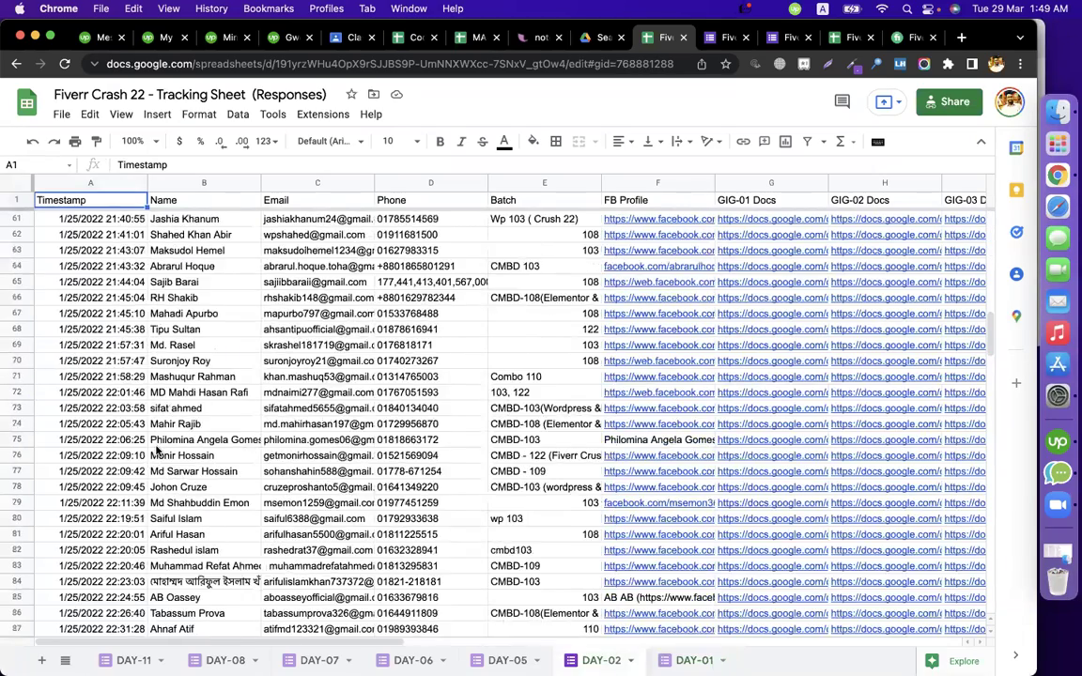
scroll(157, 451, up, 8)
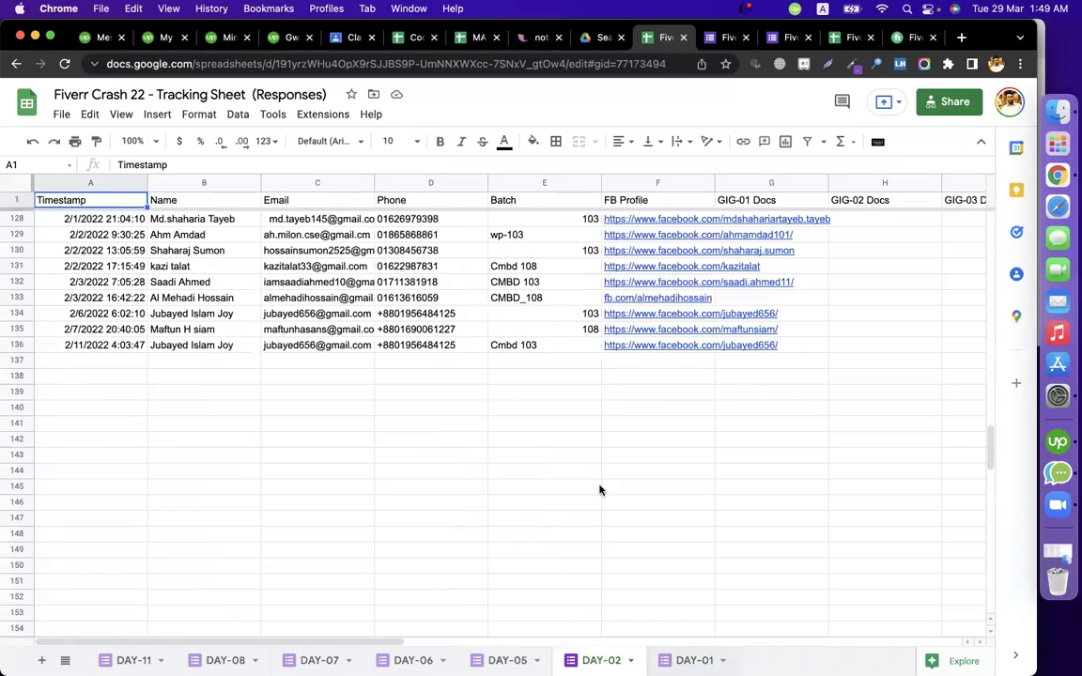
click(683, 659)
scroll(560, 345, up, 20)
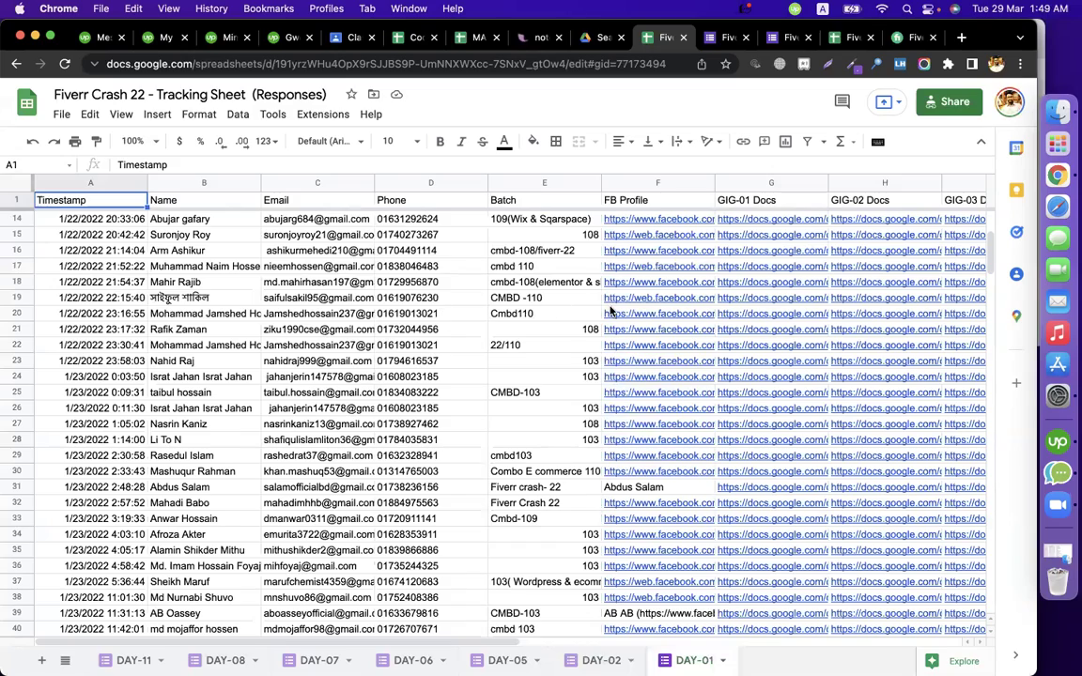
scroll(611, 310, right, 3)
scroll(610, 310, left, 3)
click(471, 271)
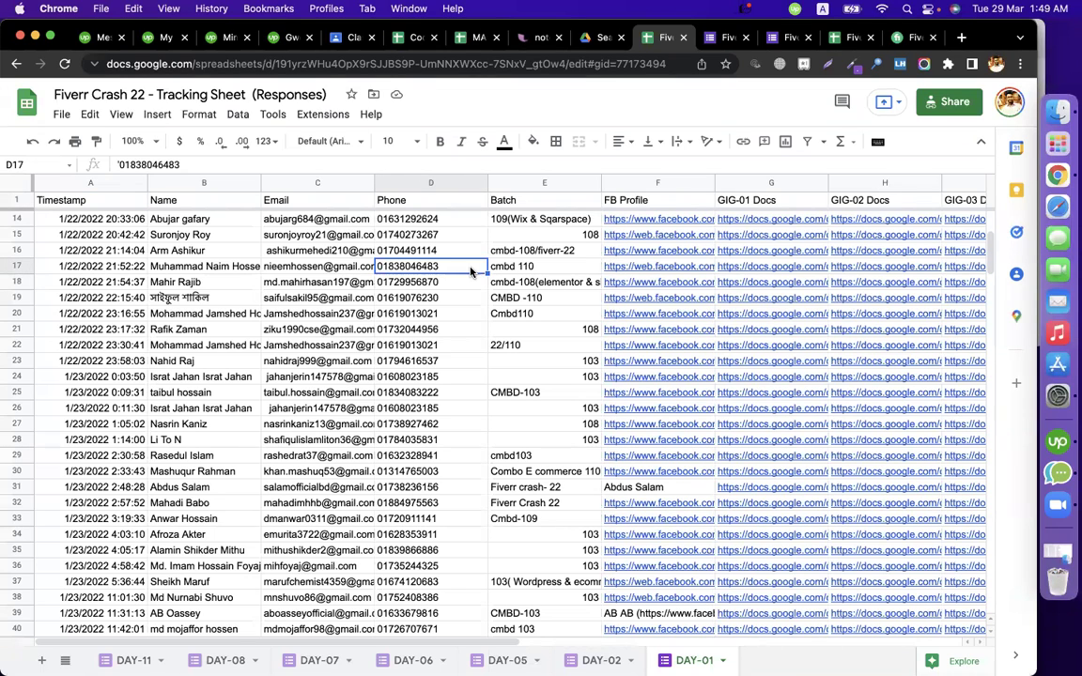
Copy the sharing link of the Fiverr Crash 22 tracking sheet from its link-sharing settings
click(941, 109)
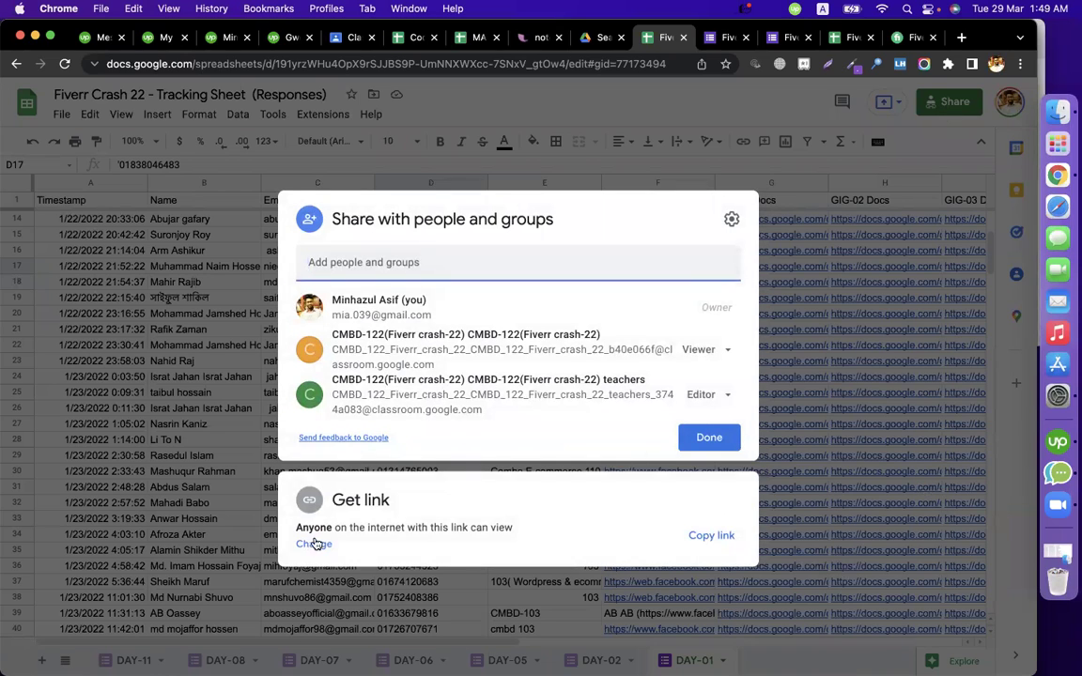
click(316, 543)
click(709, 398)
click(708, 490)
Start a new material in the Google Classroom class titled "get idea about previous batch sheet"
click(354, 38)
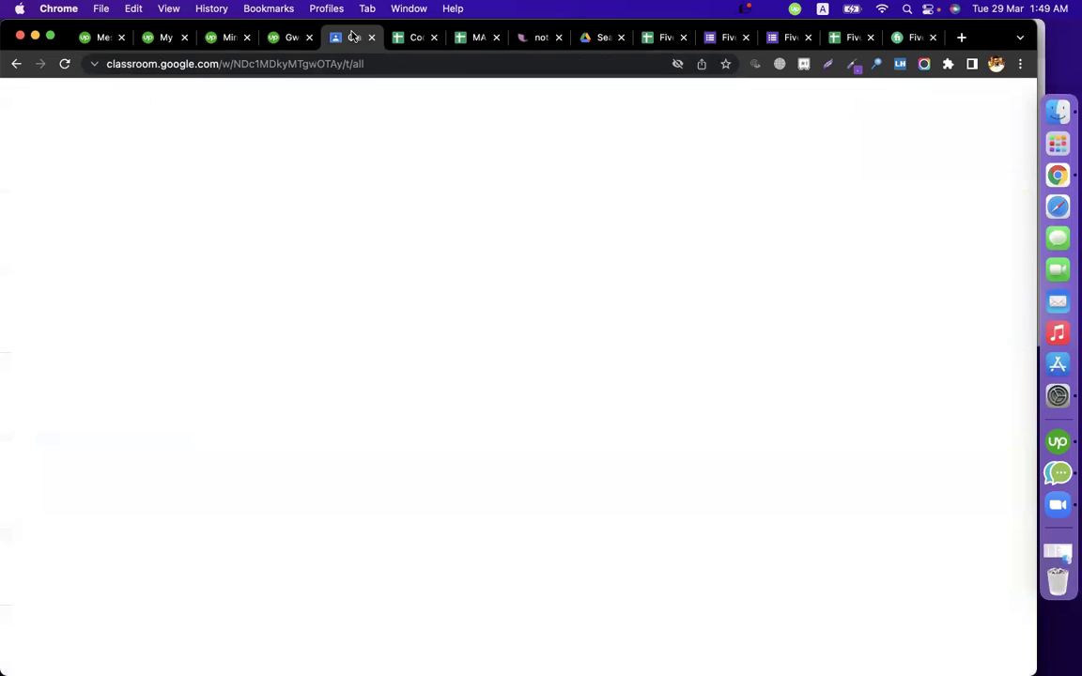
click(278, 162)
click(309, 319)
text(get idea)
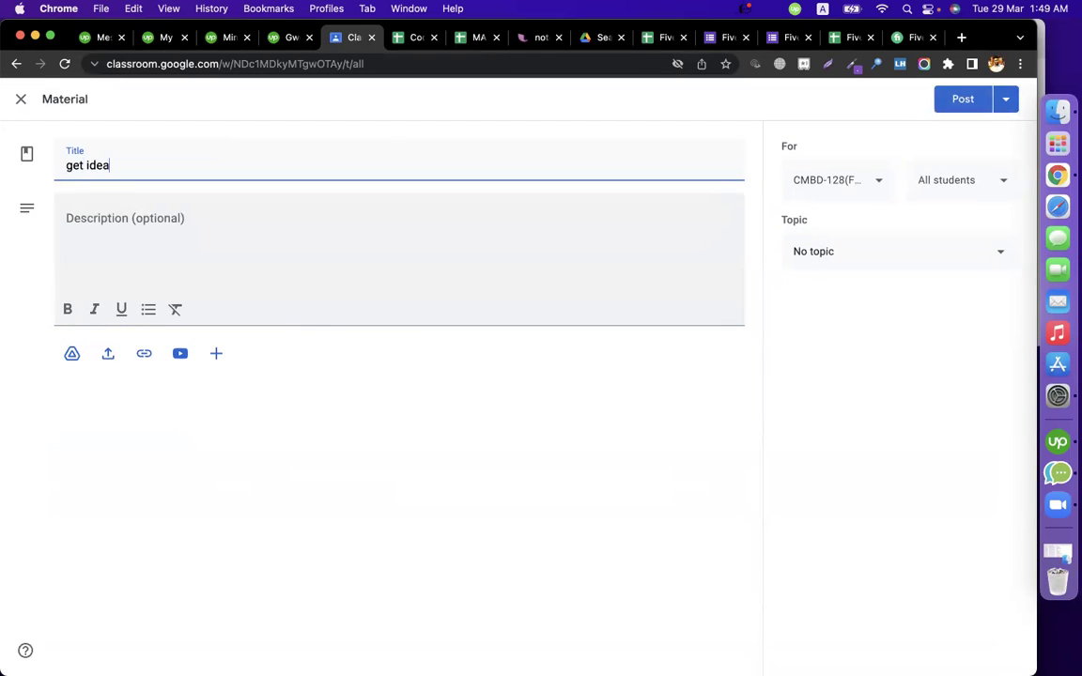
text( about previous batch sheet)
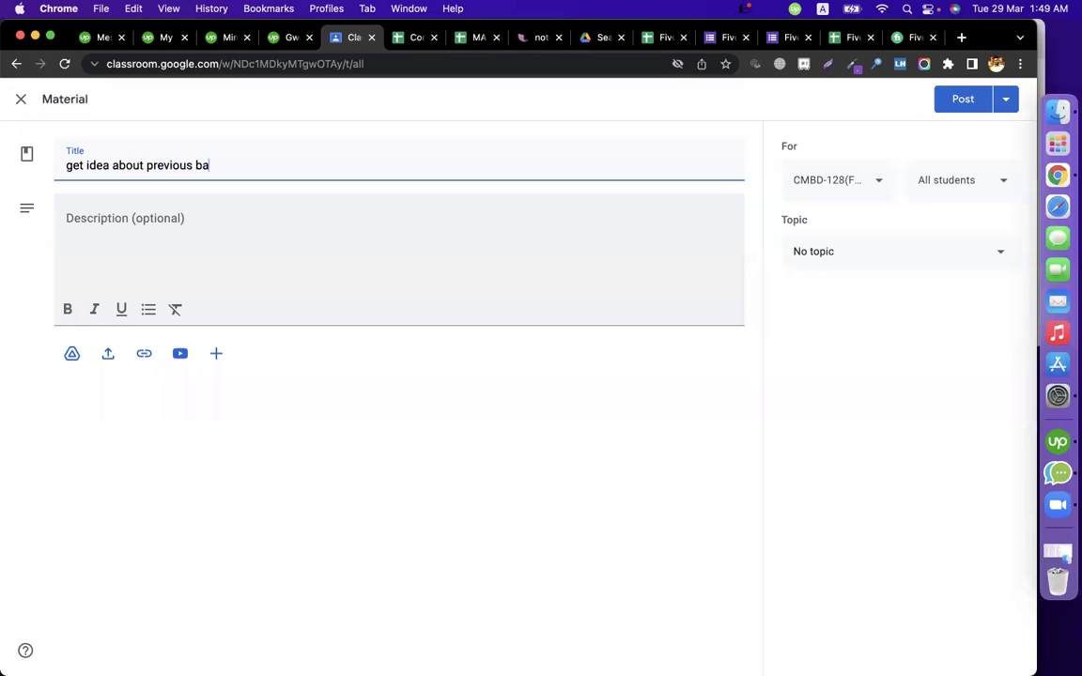
Paste the copied sheet link as the material's description, assign the topic EPISODE-02(FIVERR GIG OPEN), and post it
click(166, 241)
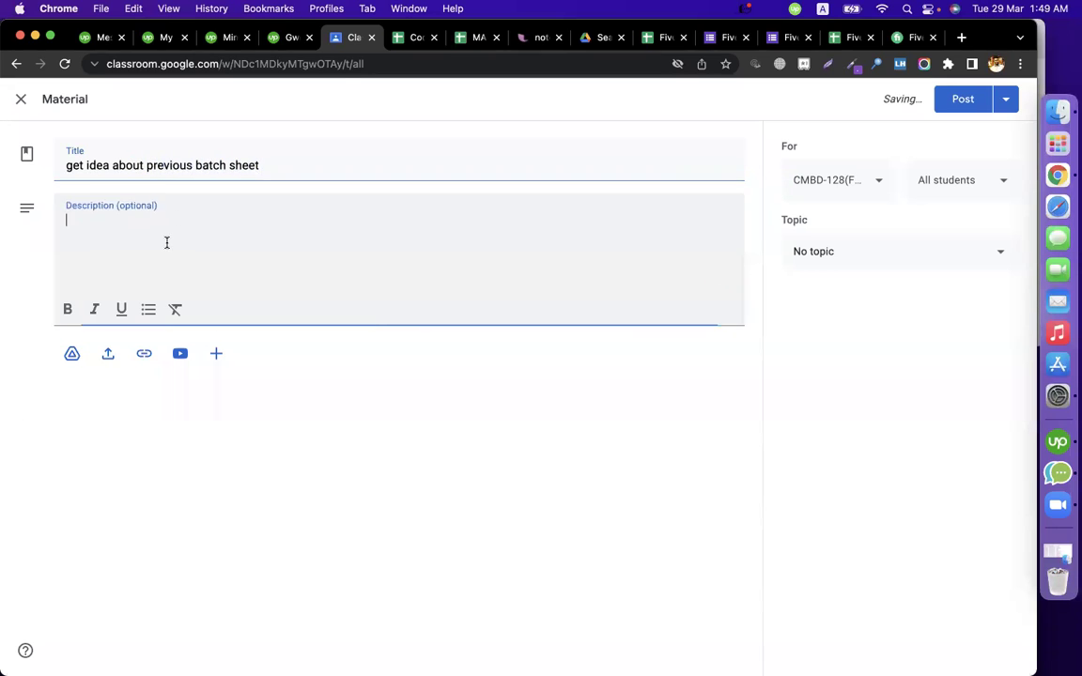
key(super+v)
click(854, 253)
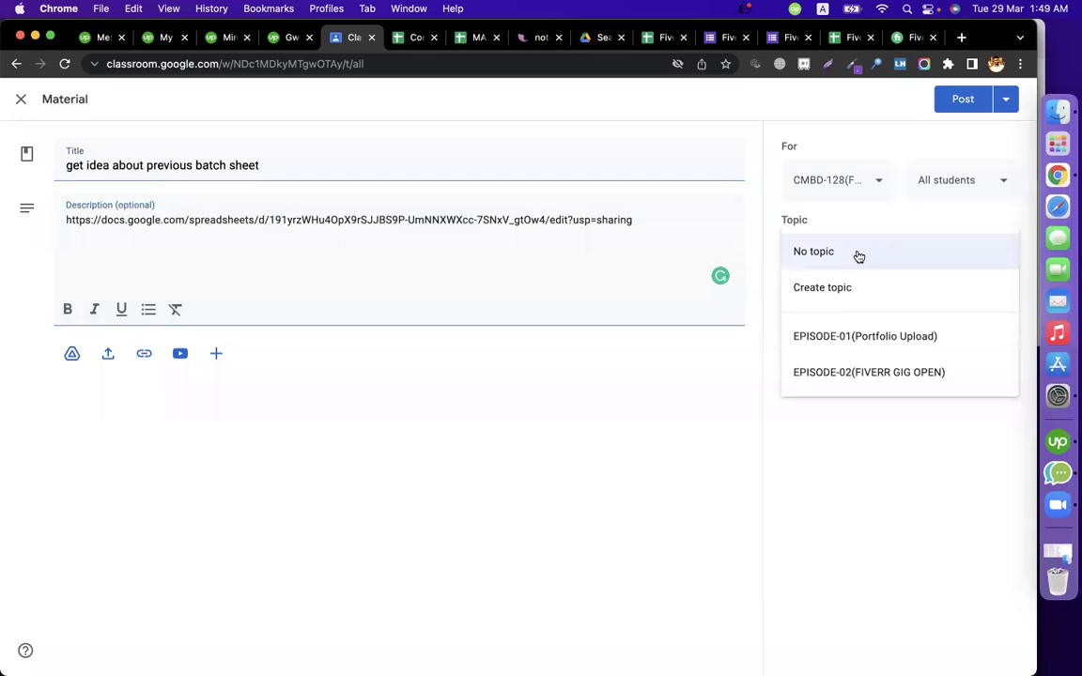
click(858, 372)
click(960, 99)
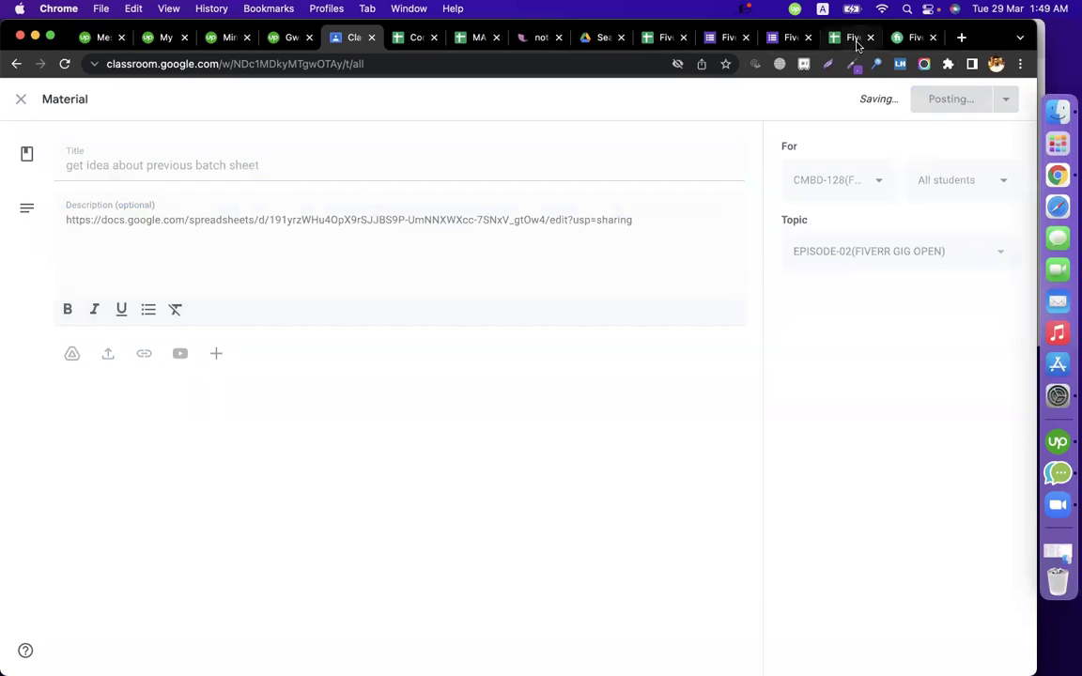
Look over the new Fiverr Crash 23 - Day-01 (Responses) sheet, and return to the Fiverr Crash 22 tracking sheet
click(850, 38)
click(682, 350)
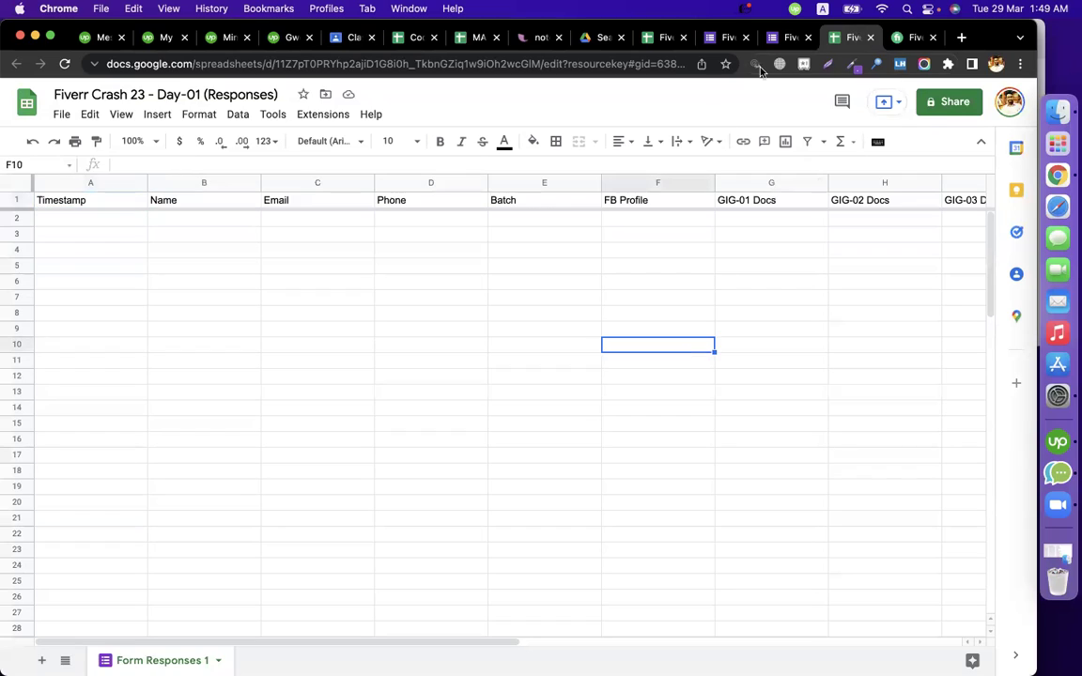
click(663, 42)
click(507, 314)
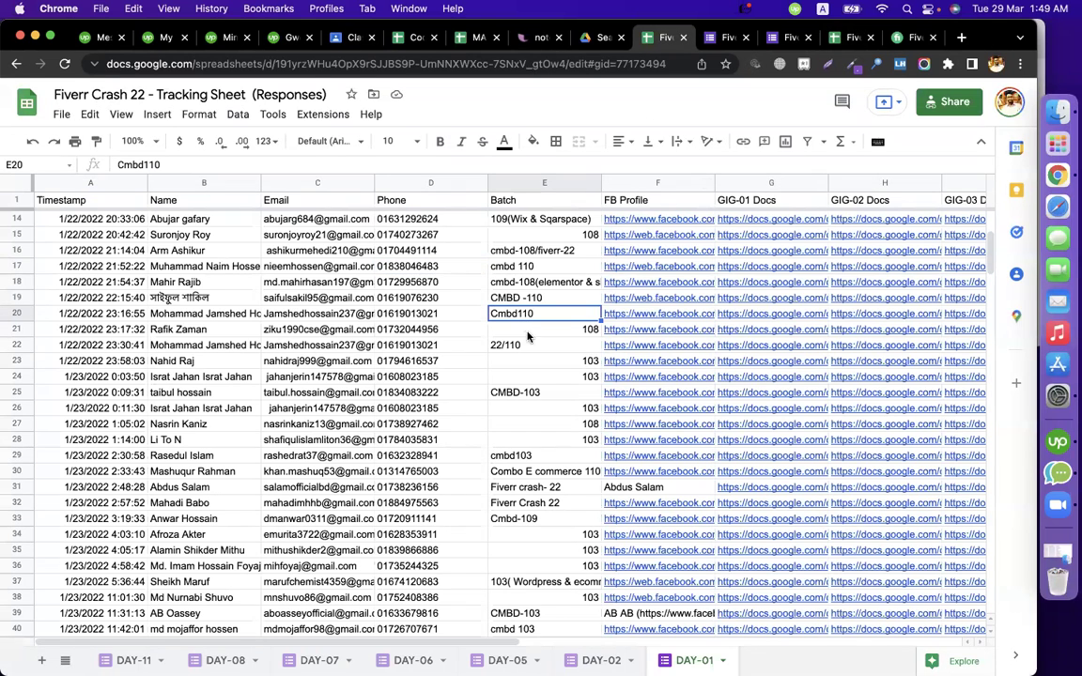
Copy the first member's name from the CMBD-128(Fiverr crash-23) chat in All-in-One Messenger and search for it in the tracking sheet
click(1066, 464)
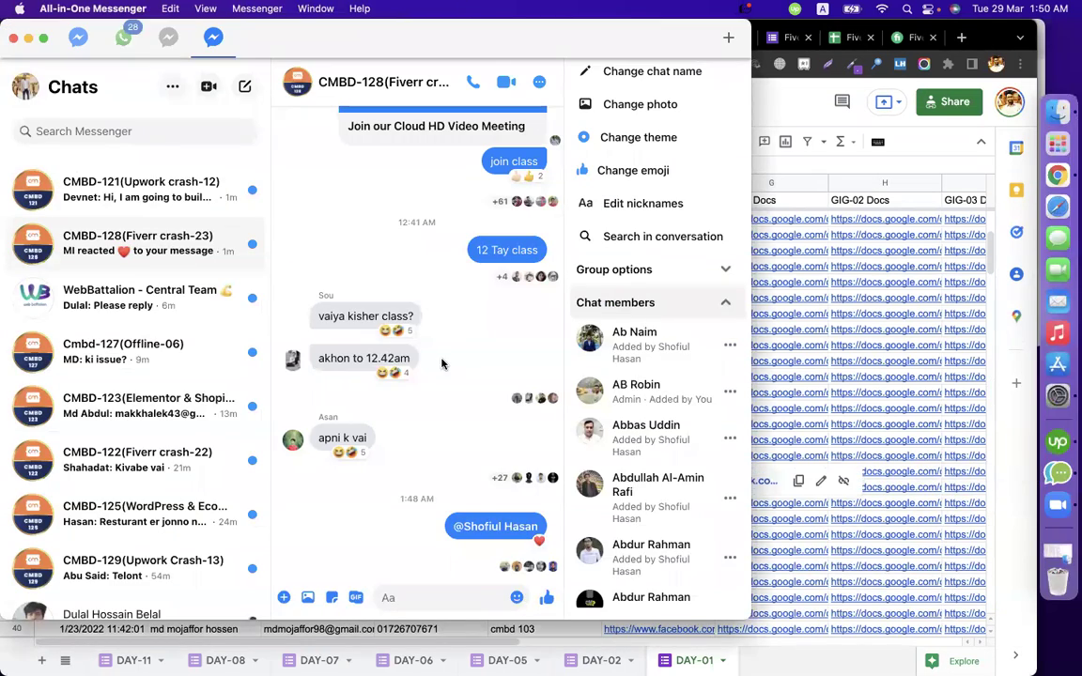
drag(657, 333, 616, 331)
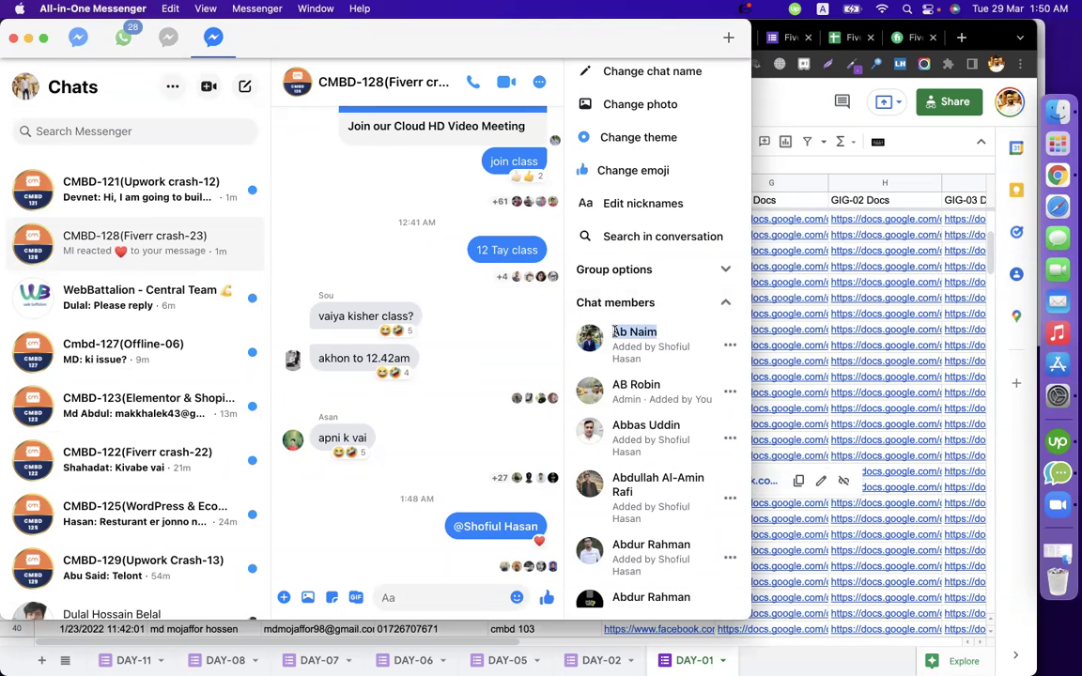
click(753, 330)
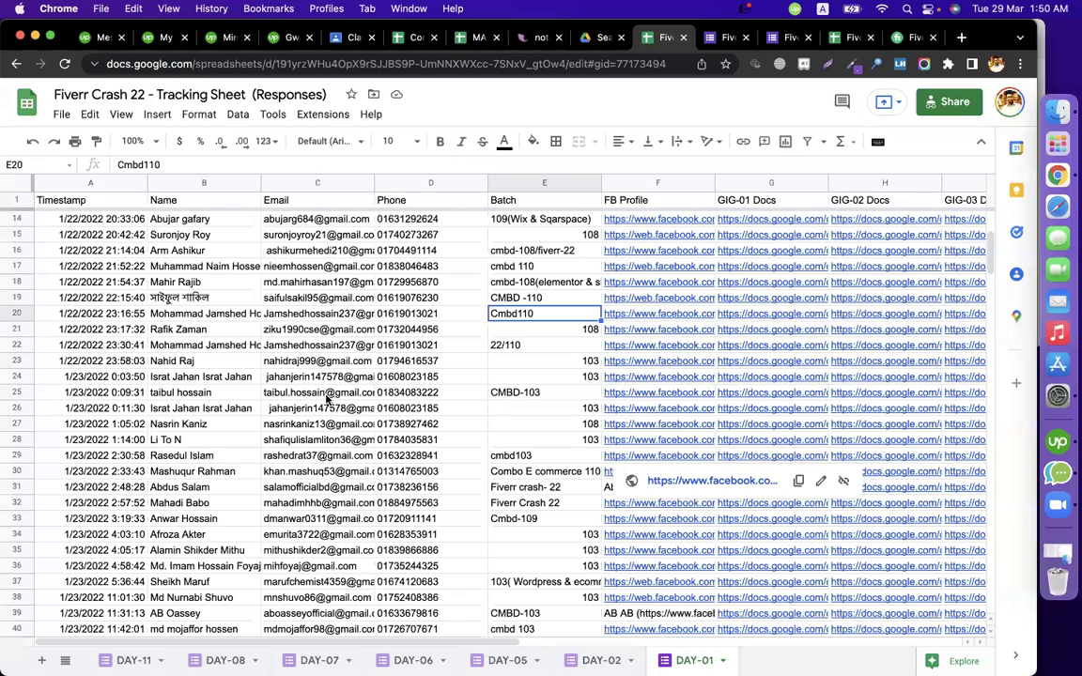
click(256, 378)
key(super+f)
key(super+v)
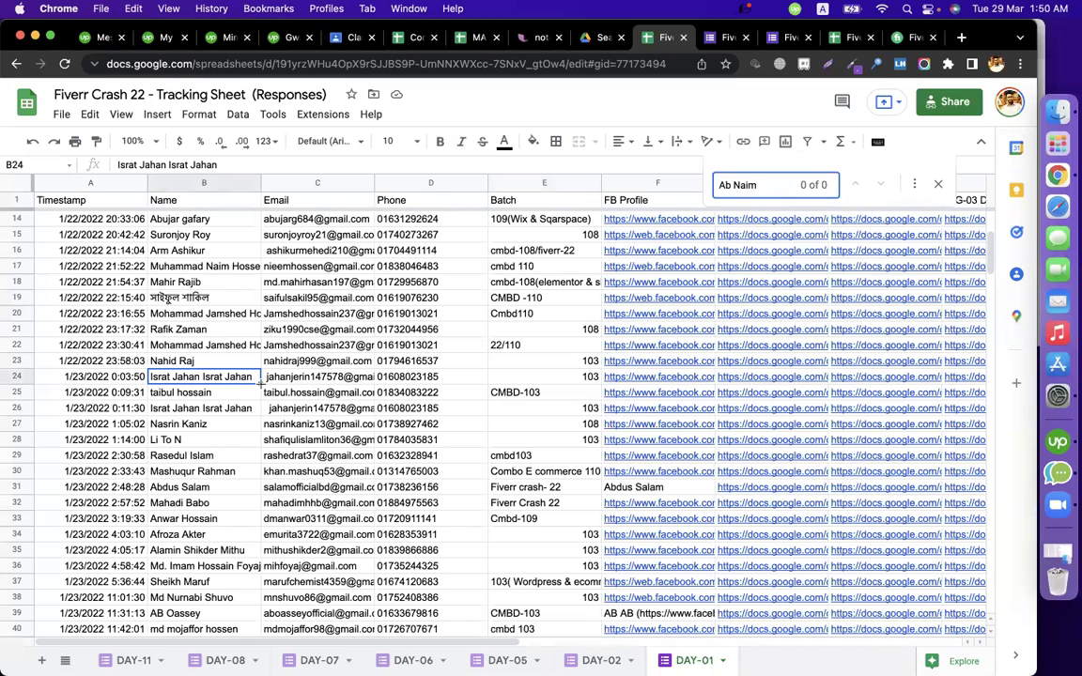
Return to All-in-One Messenger, find another student further down the chat's member list, and copy the student's name
click(1036, 472)
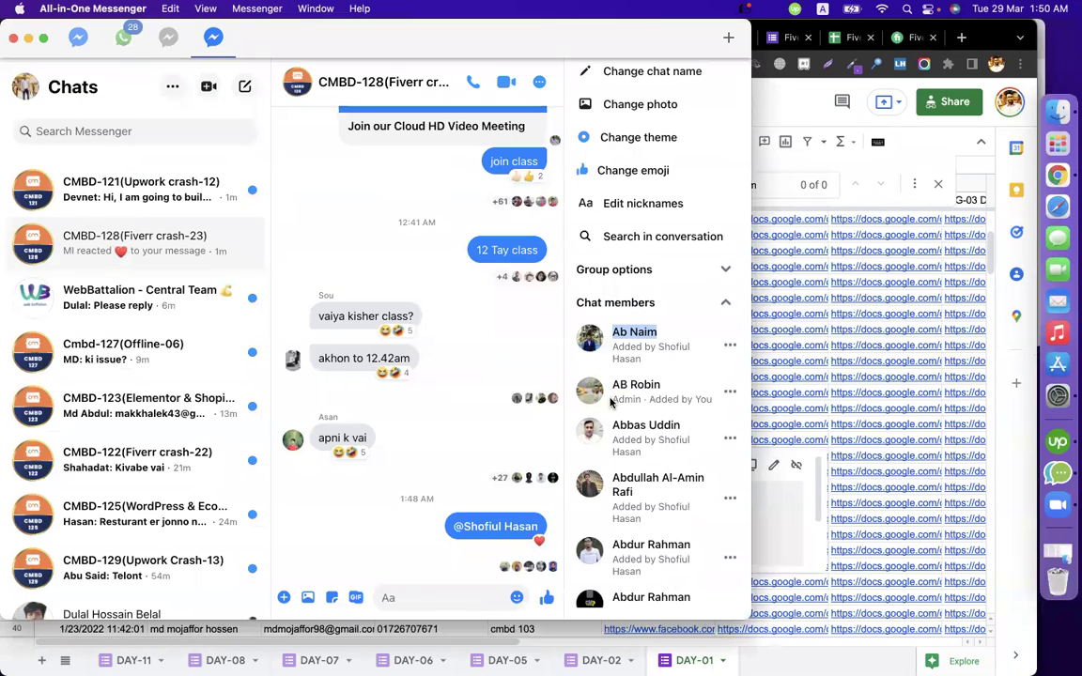
scroll(610, 402, down, 1)
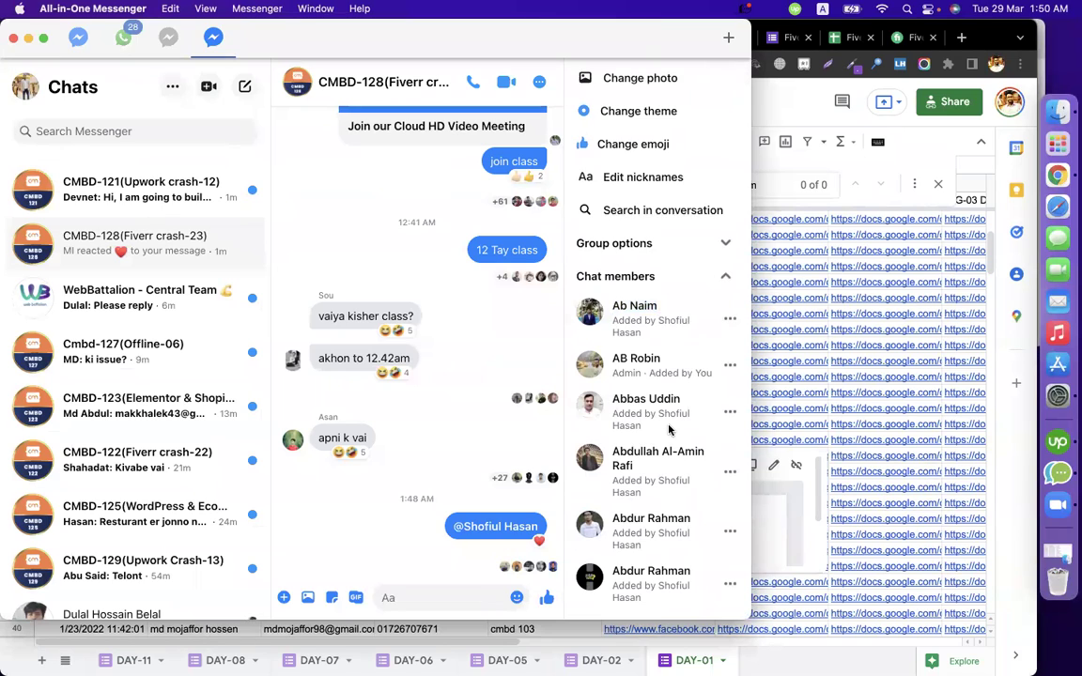
scroll(668, 429, down, 15)
scroll(668, 427, down, 10)
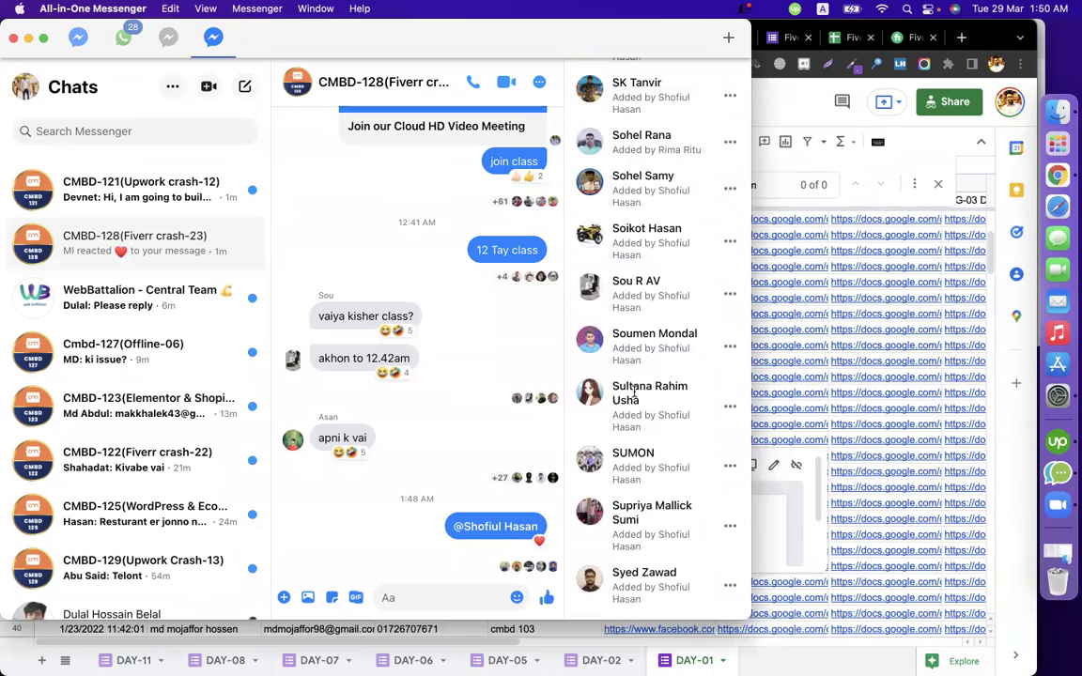
triple_click(615, 390)
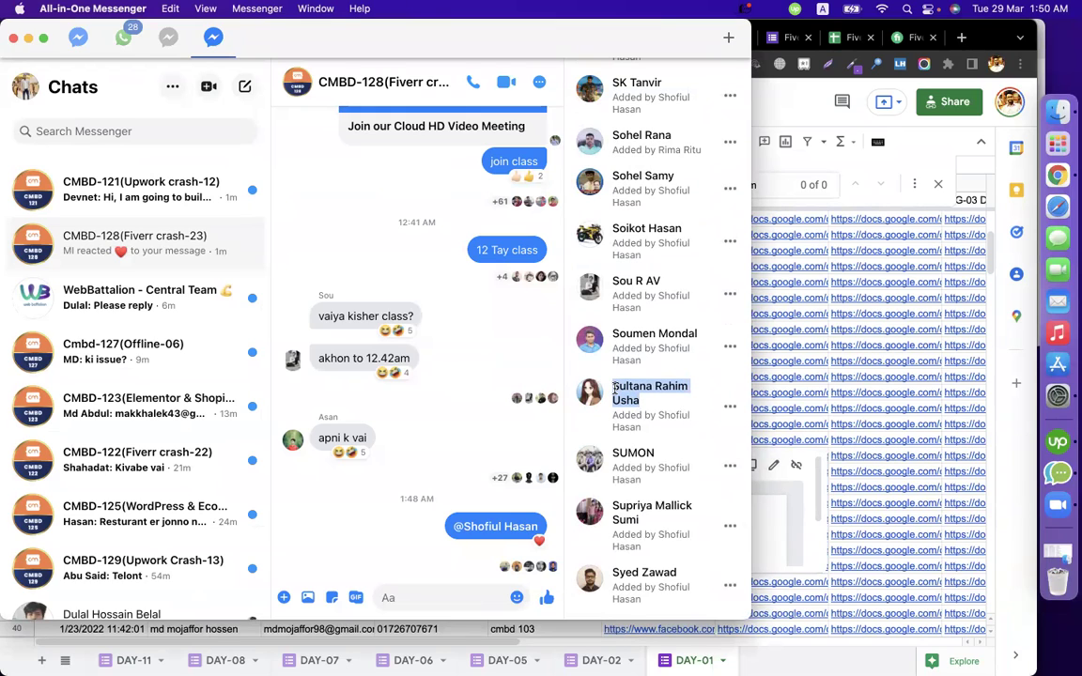
key(super+c)
Switch back to the Fiverr Crash 23 - Day-01 form in Chrome and examine its Name question
click(802, 58)
click(789, 38)
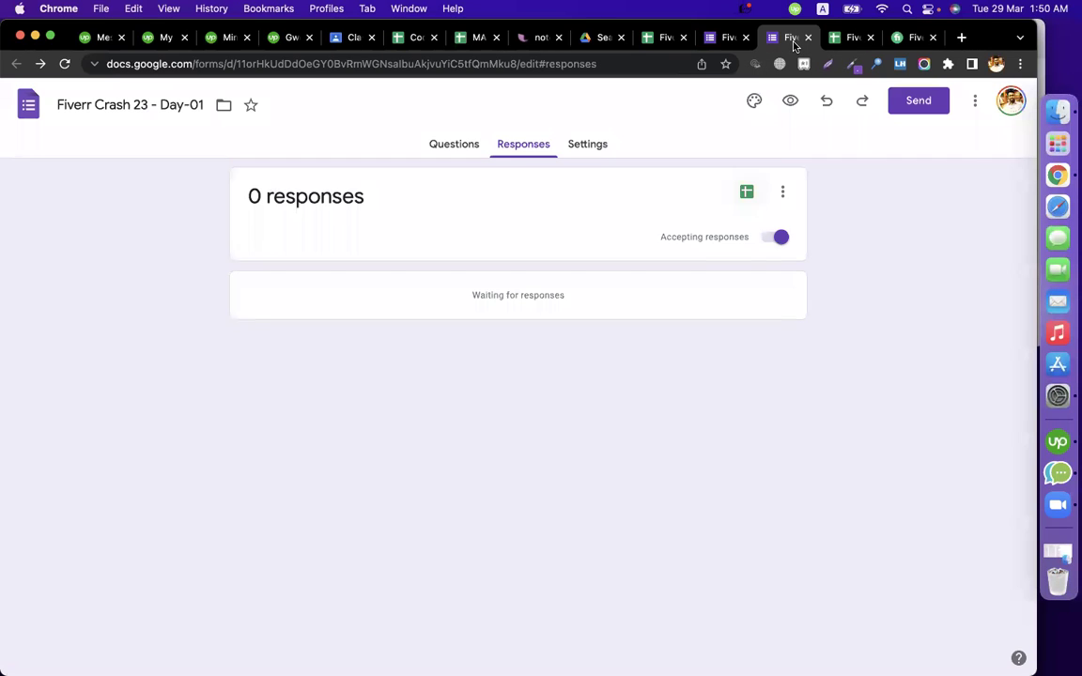
click(440, 146)
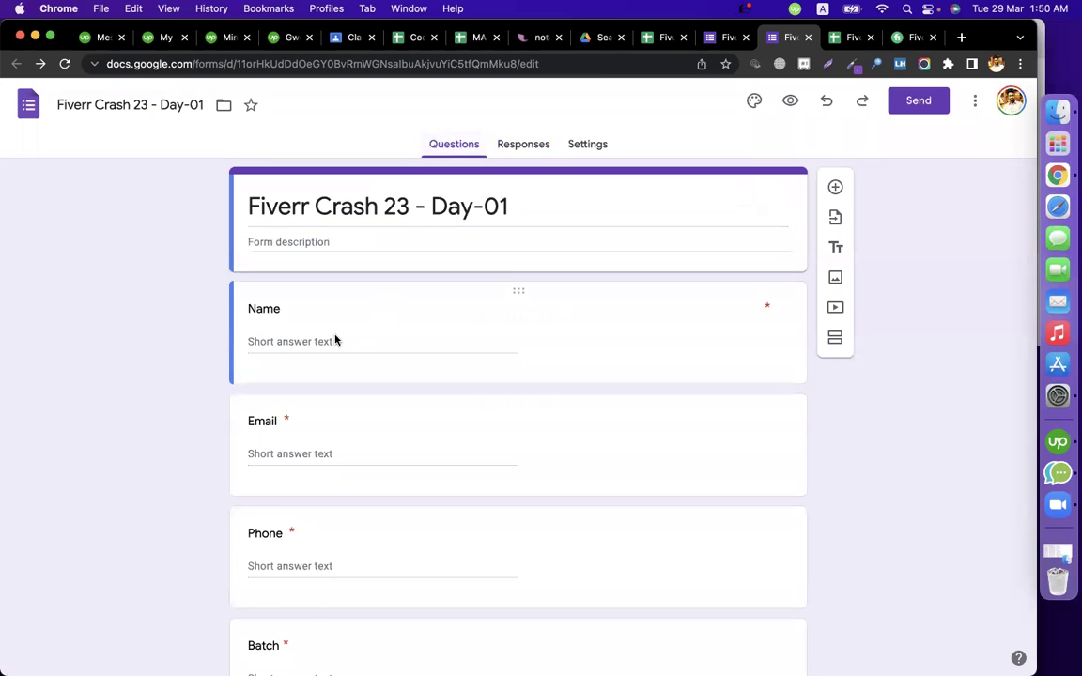
click(340, 339)
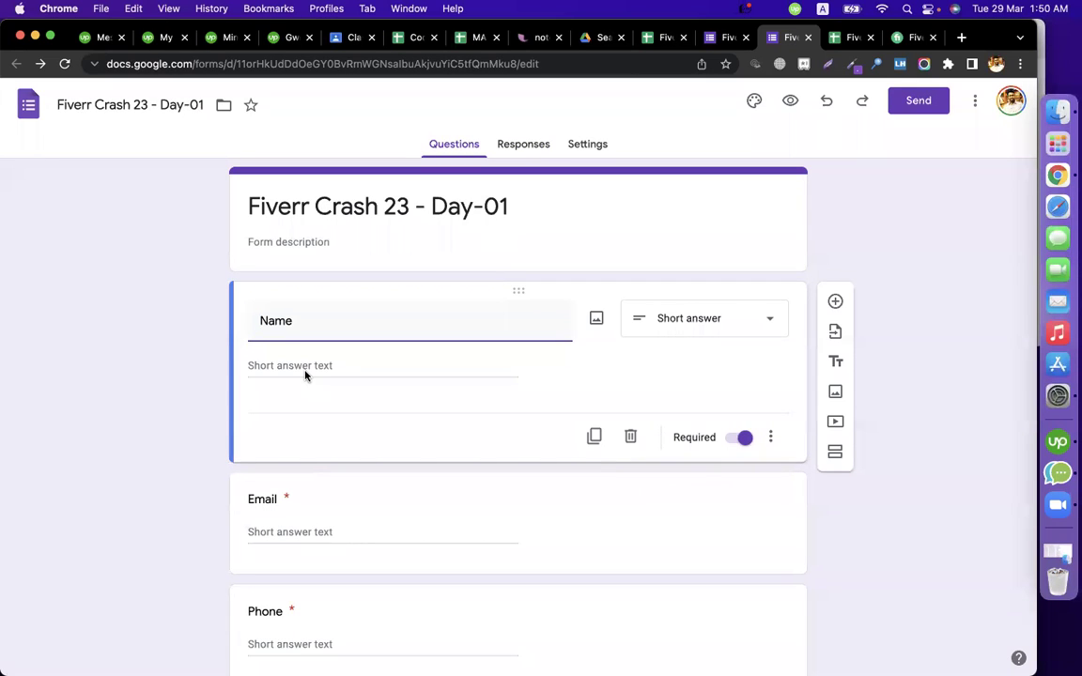
click(939, 214)
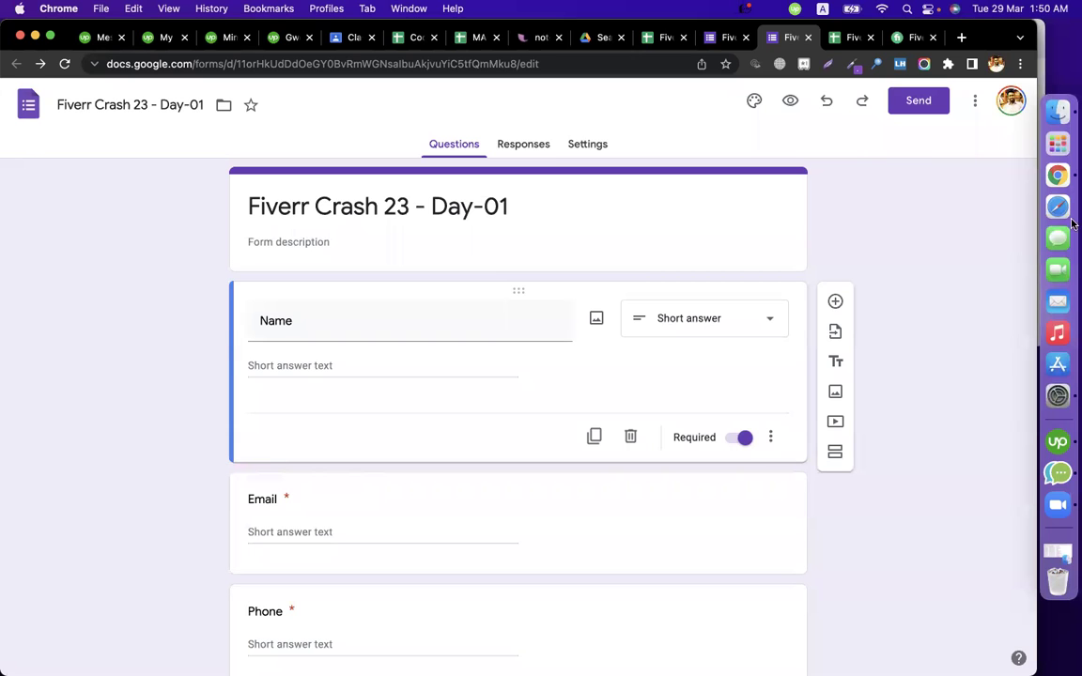
Switch to All-in-One Messenger and review the rest of the group chat's member list to its end
click(1032, 493)
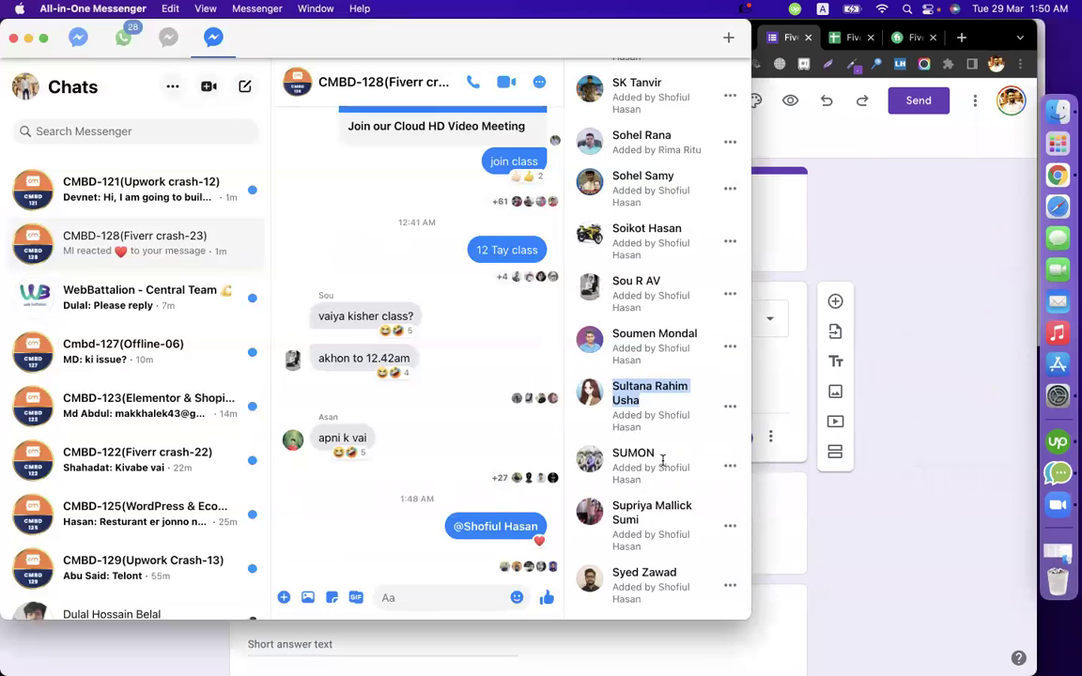
scroll(662, 459, down, 5)
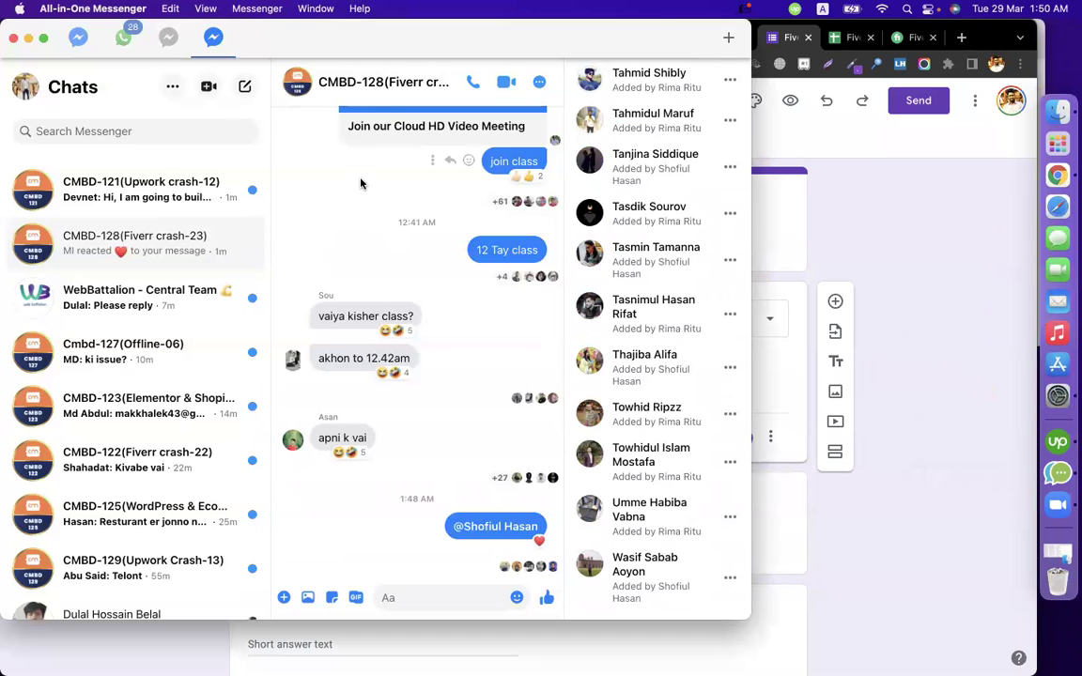
scroll(709, 329, down, 8)
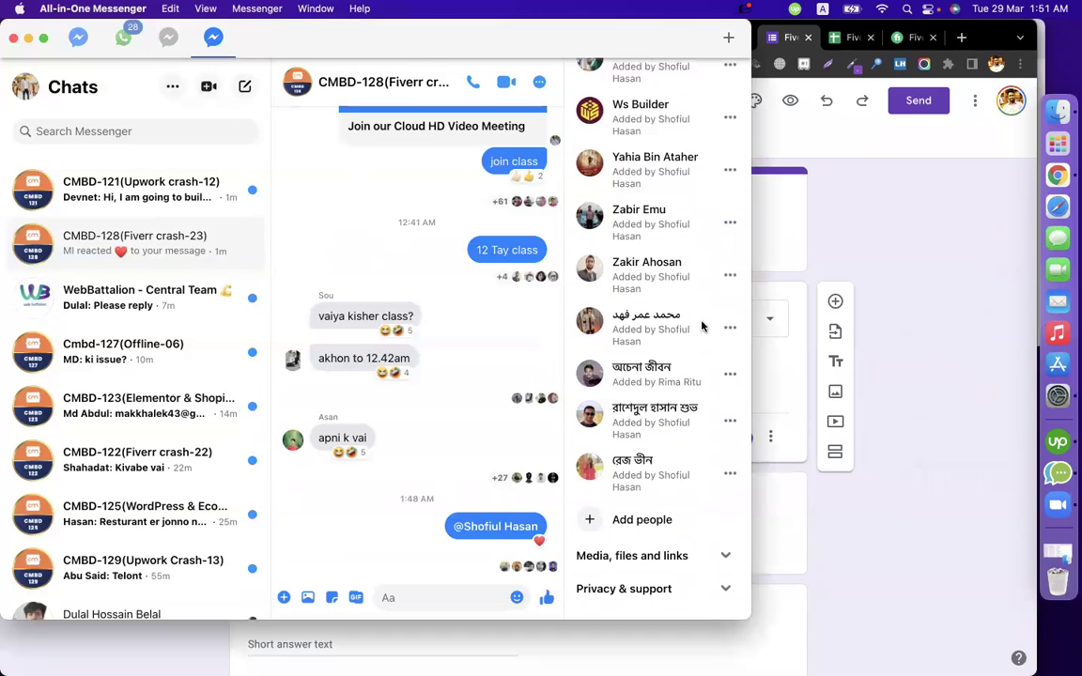
Highlight the member names written in Arabic and Bengali script in the CMBD-128 chat, and return to the Day-01 form in Chrome
drag(693, 314, 617, 313)
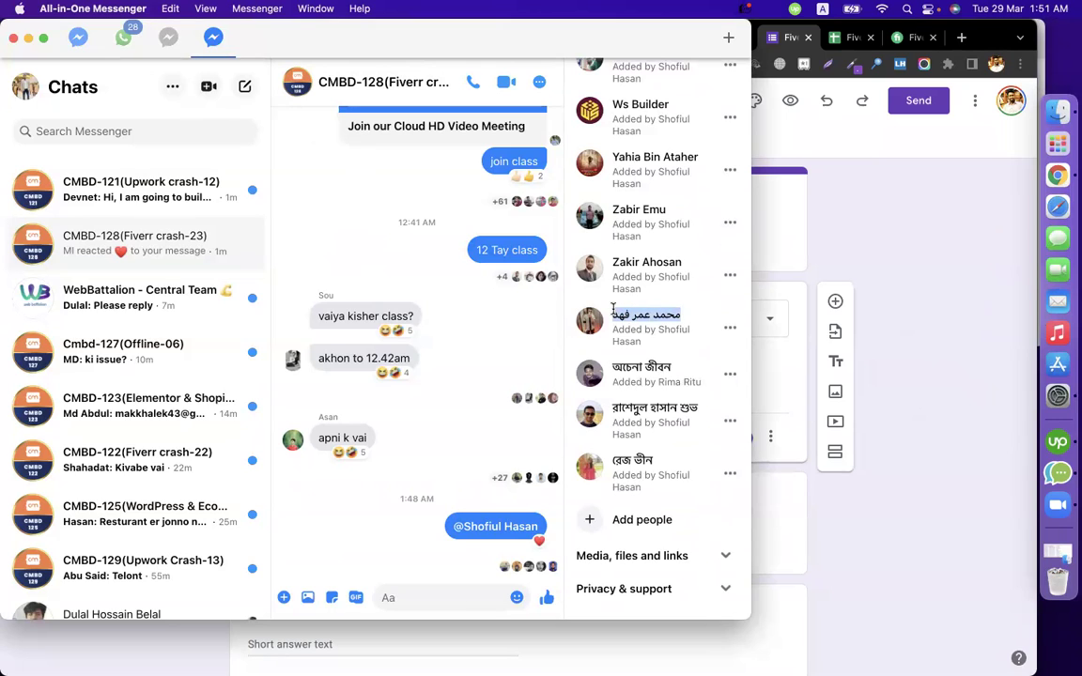
click(933, 280)
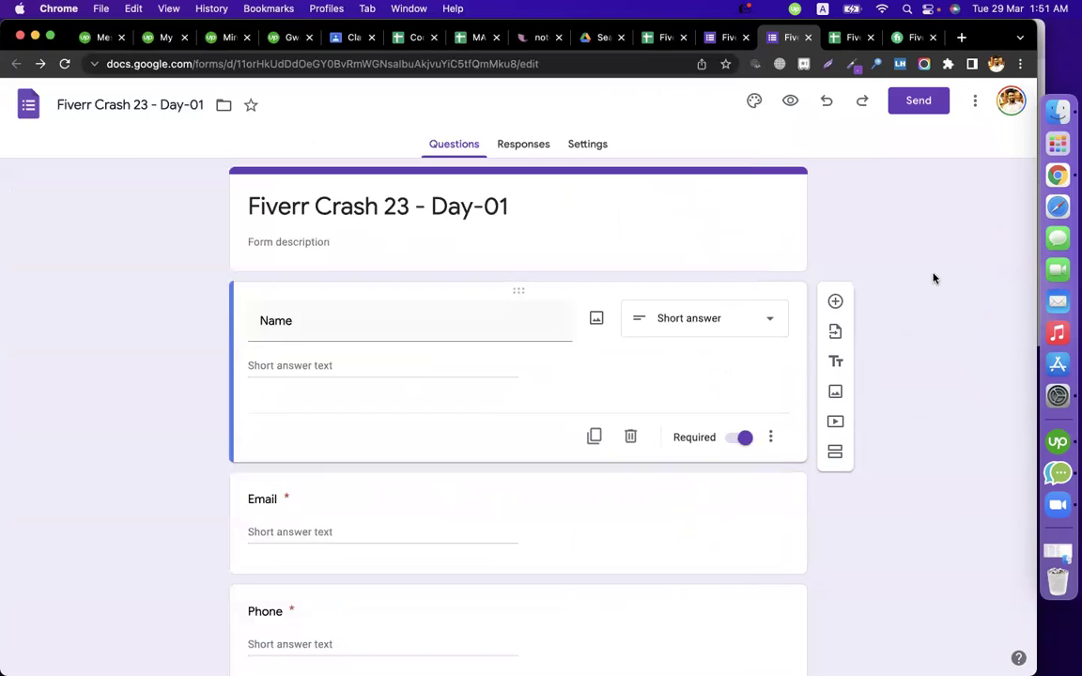
click(1037, 476)
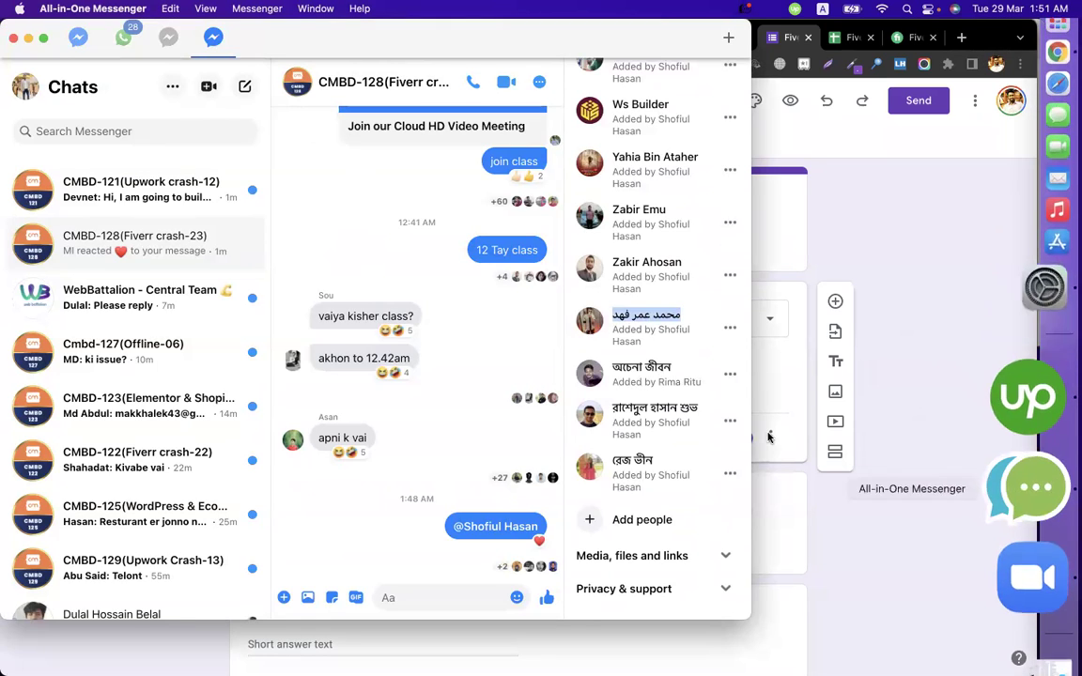
drag(698, 407, 611, 402)
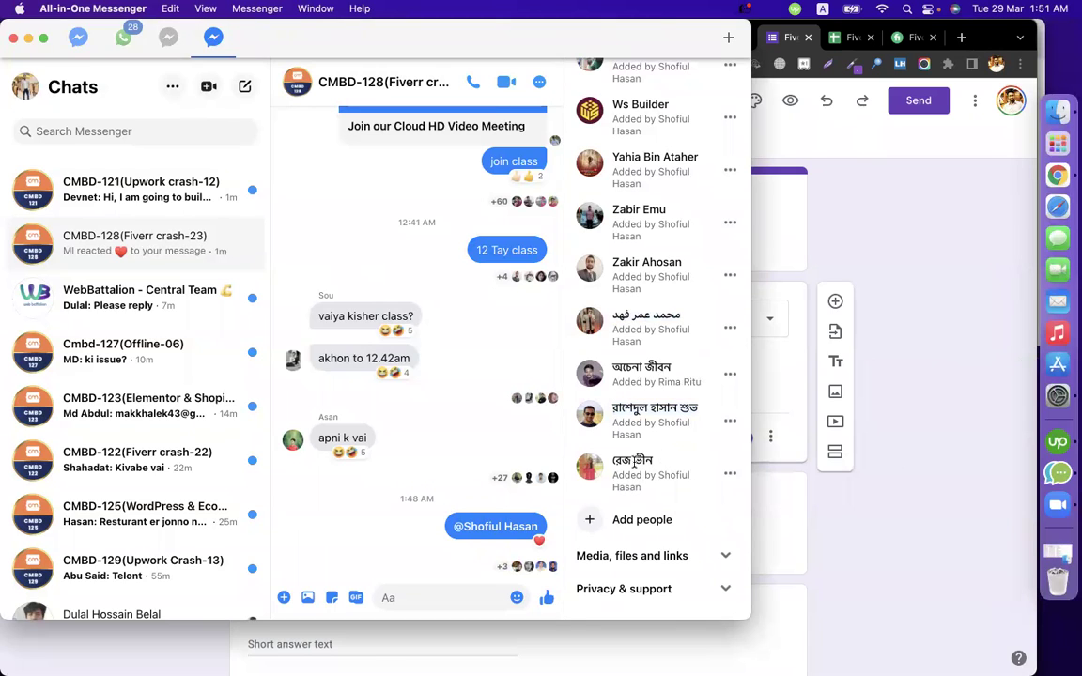
drag(654, 461, 612, 460)
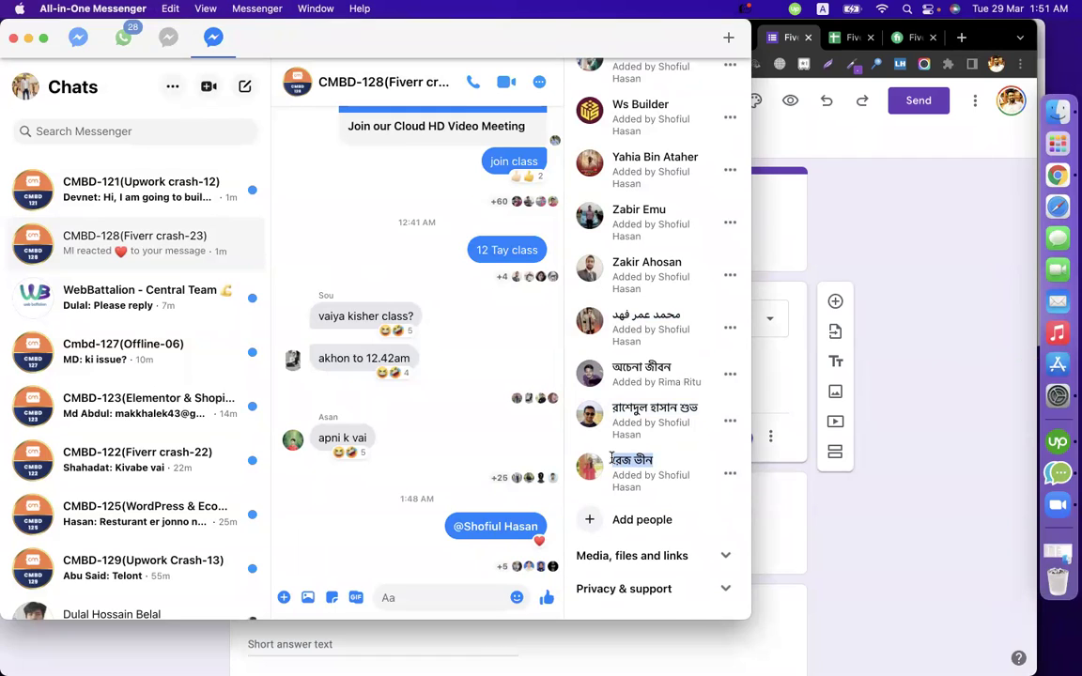
click(903, 253)
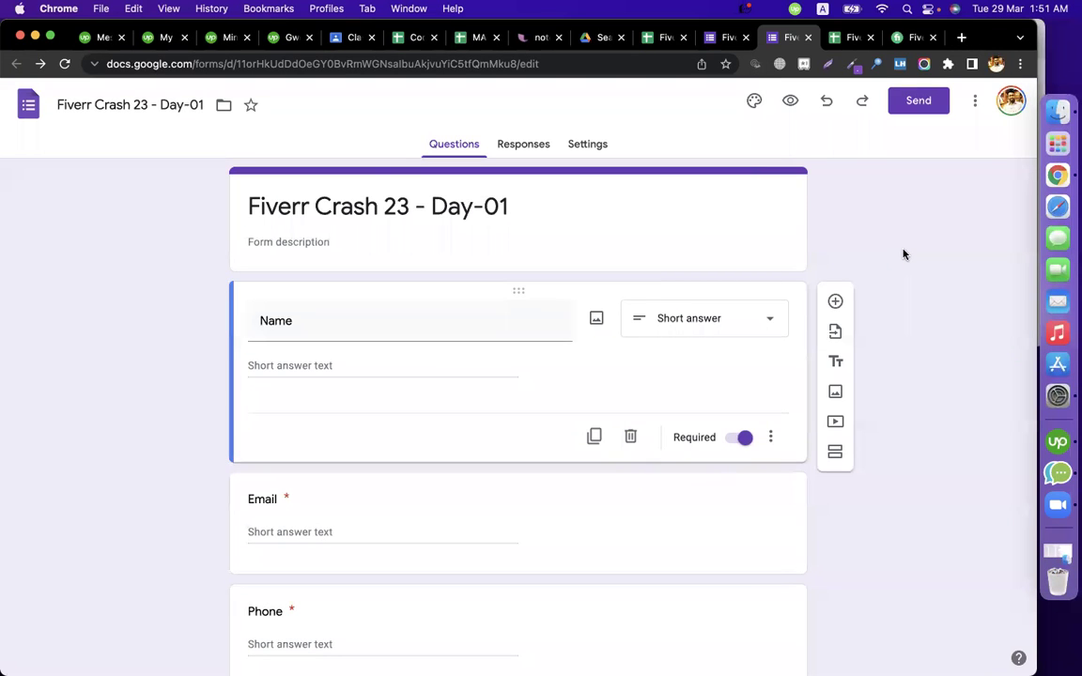
Switch to the webbattalion (Team WB) Chrome profile and open the beginning of the mailchimp email marketing document
click(996, 64)
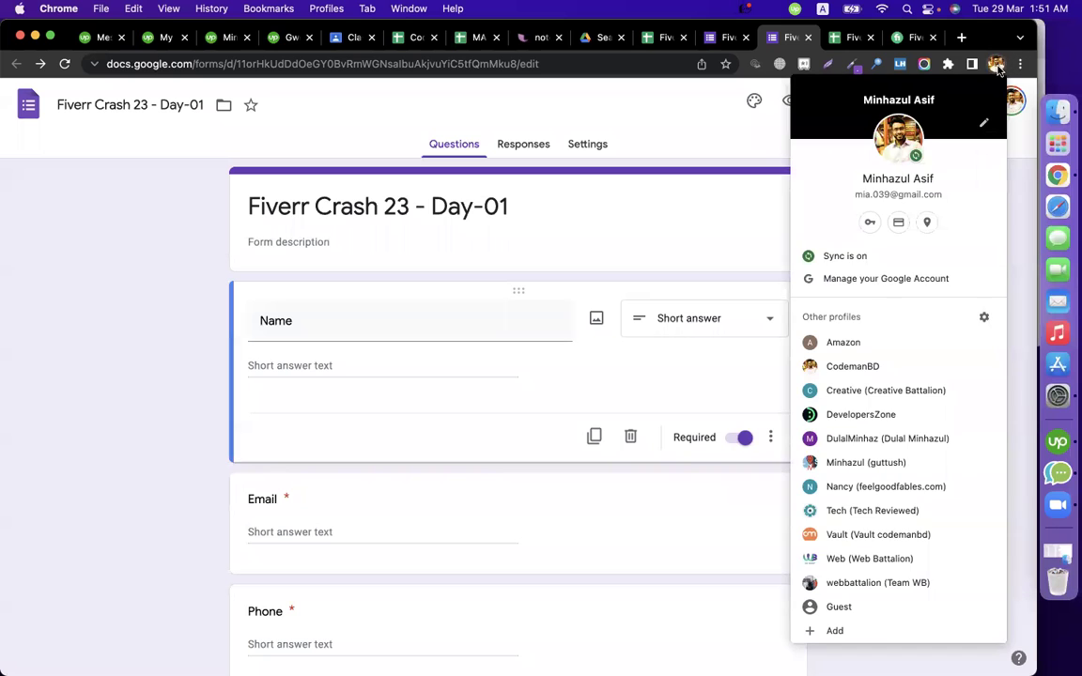
click(892, 562)
click(994, 64)
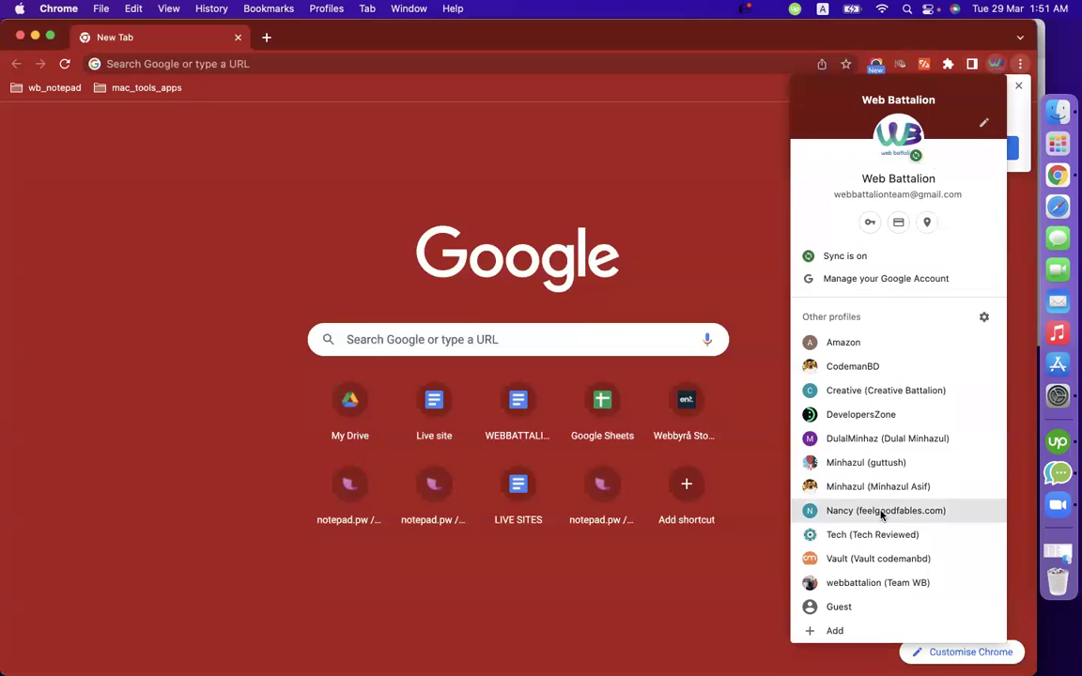
click(876, 582)
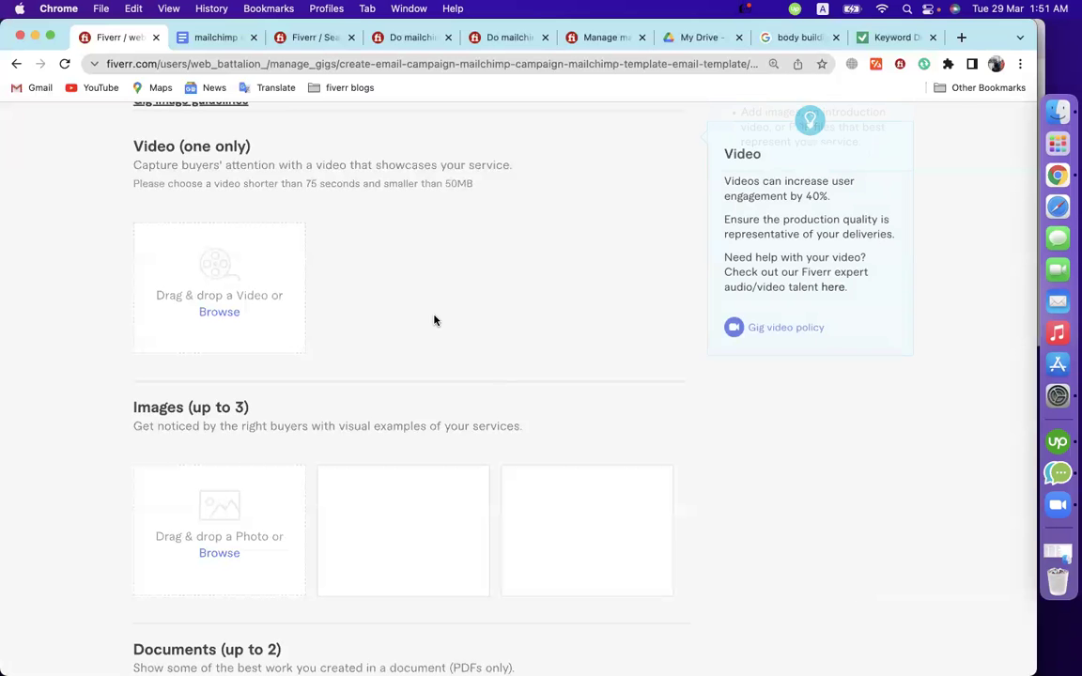
click(216, 38)
scroll(640, 266, up, 20)
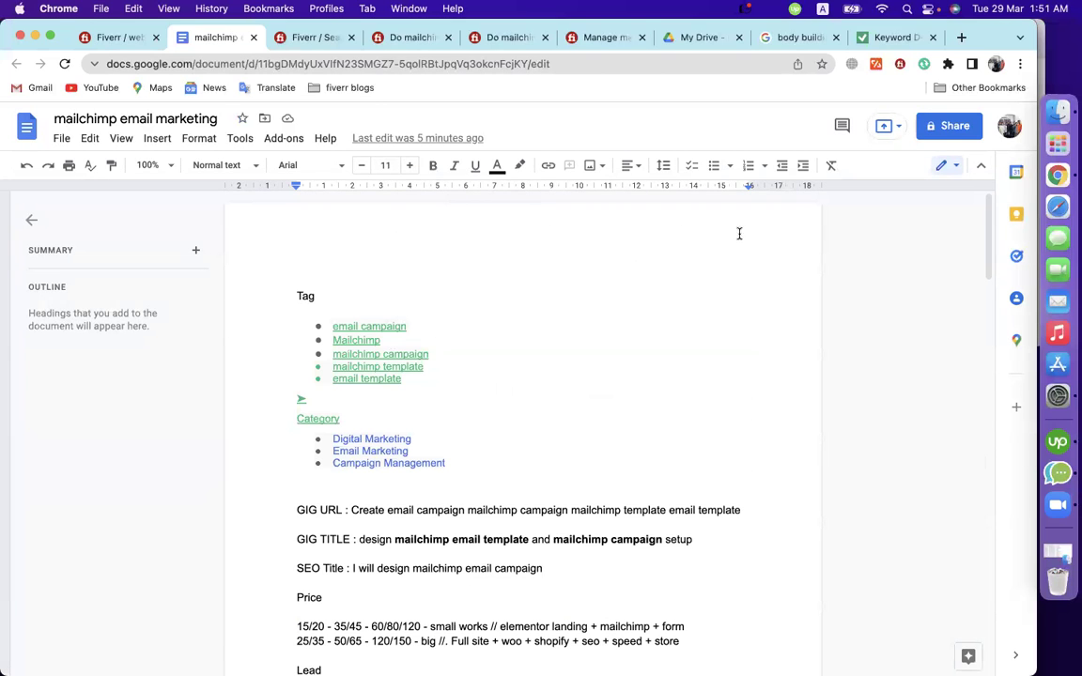
Share the mailchimp email marketing document with anyone with the link as Viewer, and copy its link
click(945, 129)
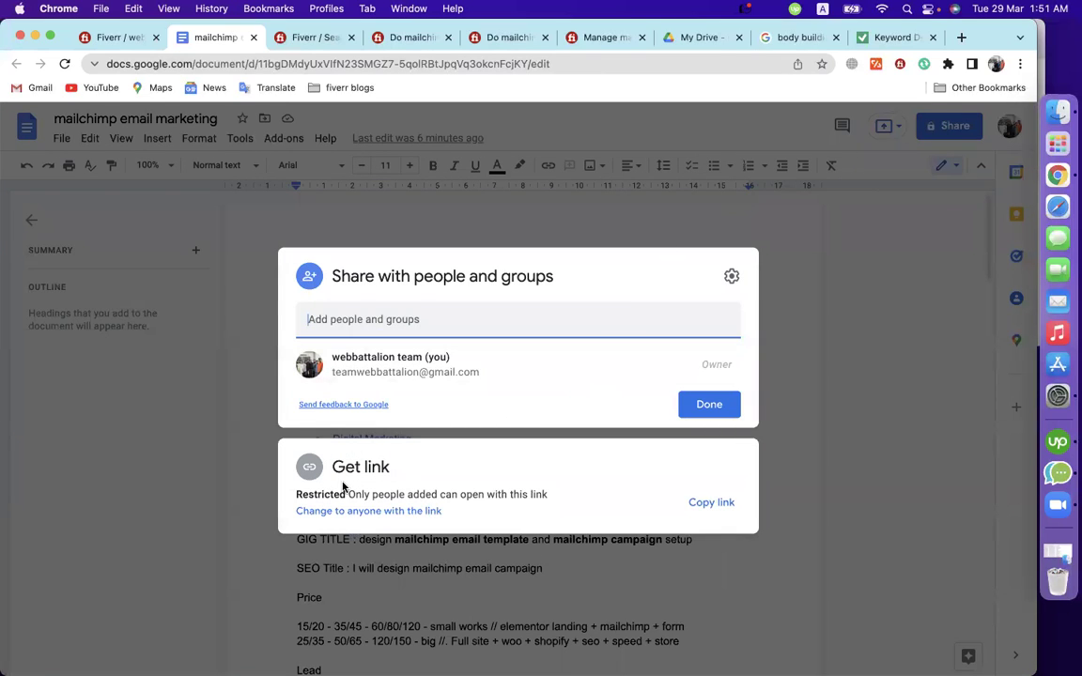
click(325, 490)
click(360, 448)
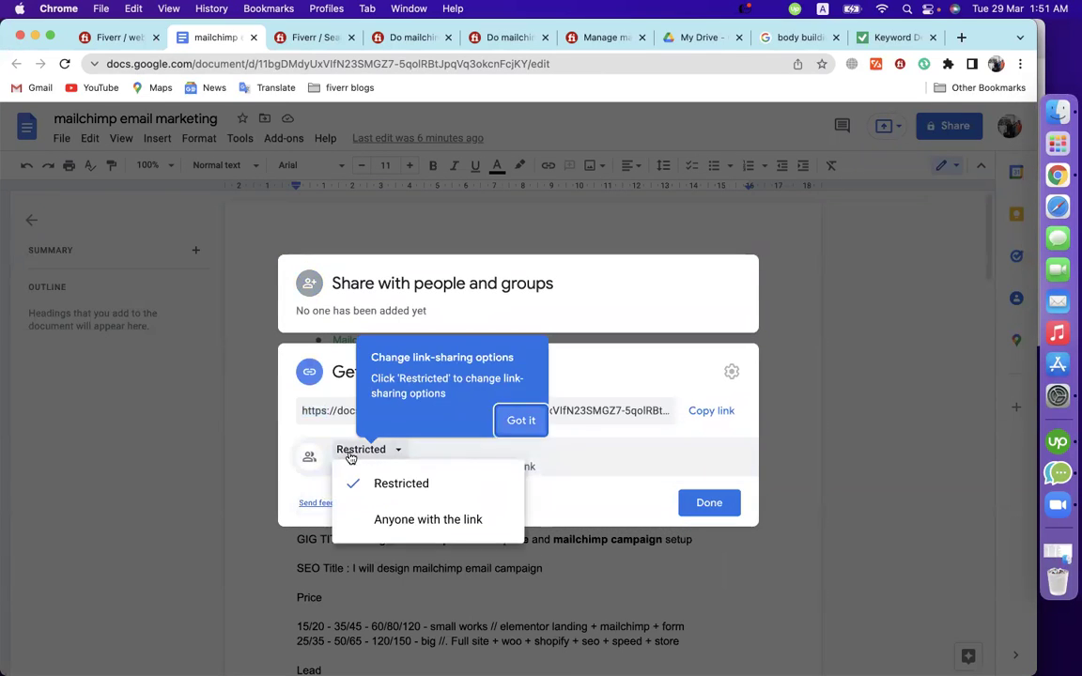
click(384, 521)
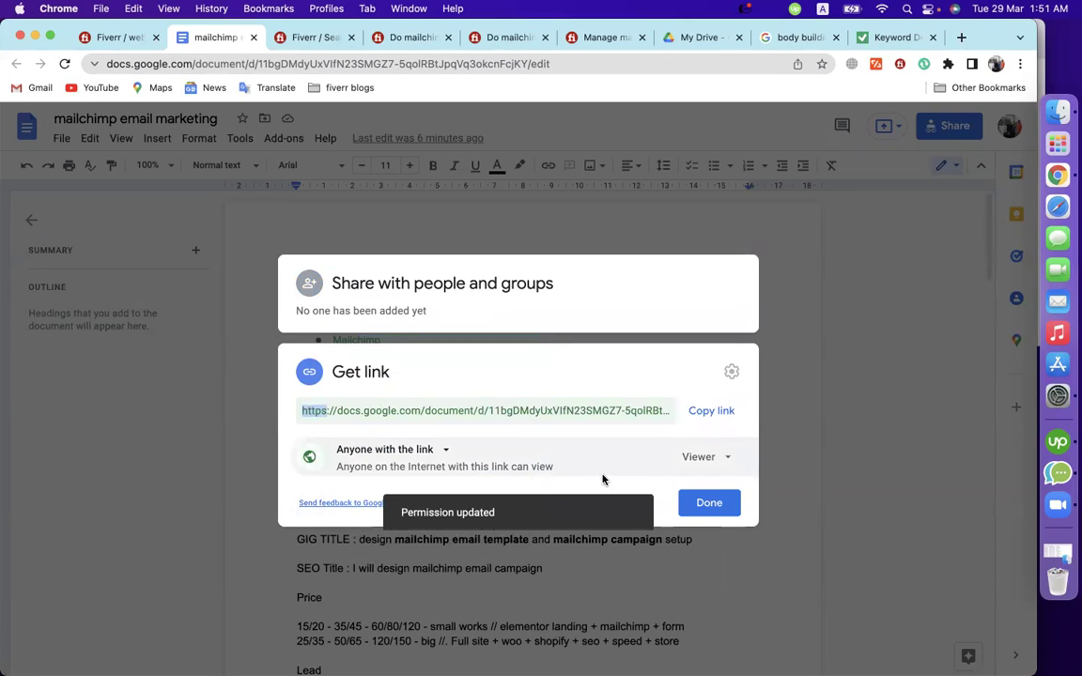
click(709, 411)
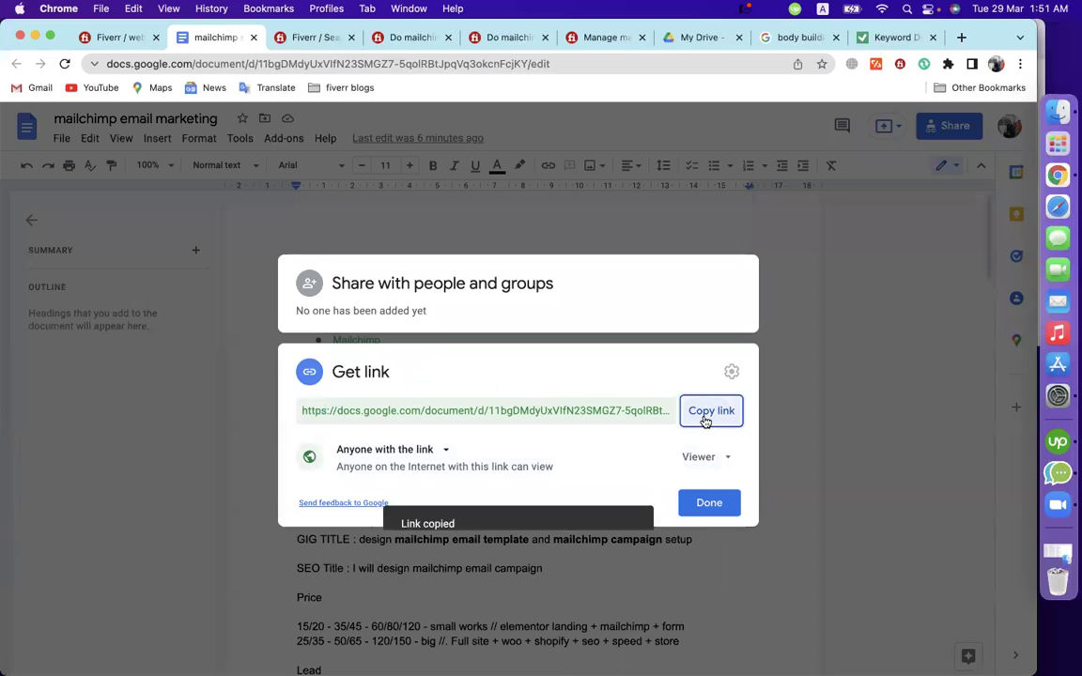
click(705, 503)
Return to the Chrome profile with the CMBD-128(Fiverr Crash-23) classroom and create a material titled "class gig docs"
click(996, 63)
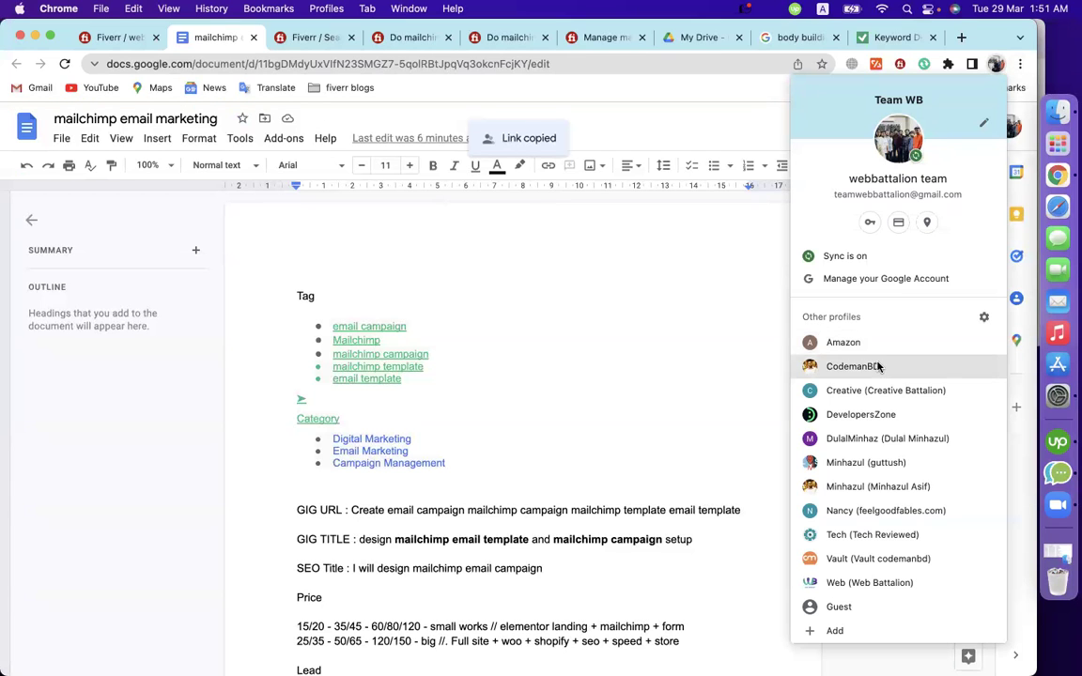
click(850, 485)
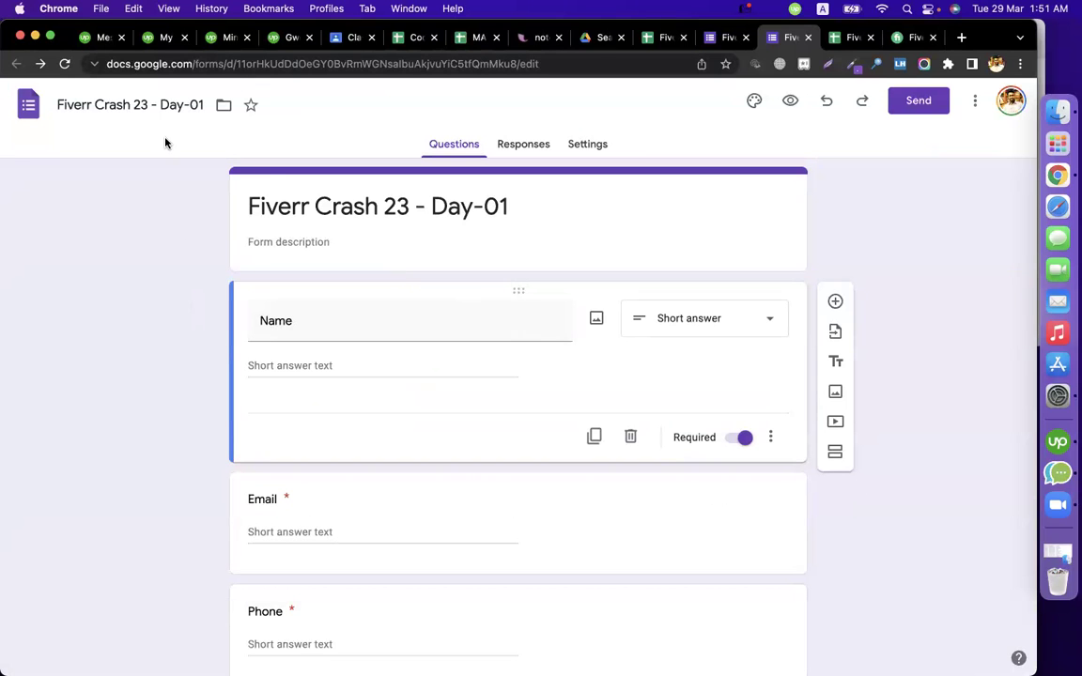
click(349, 38)
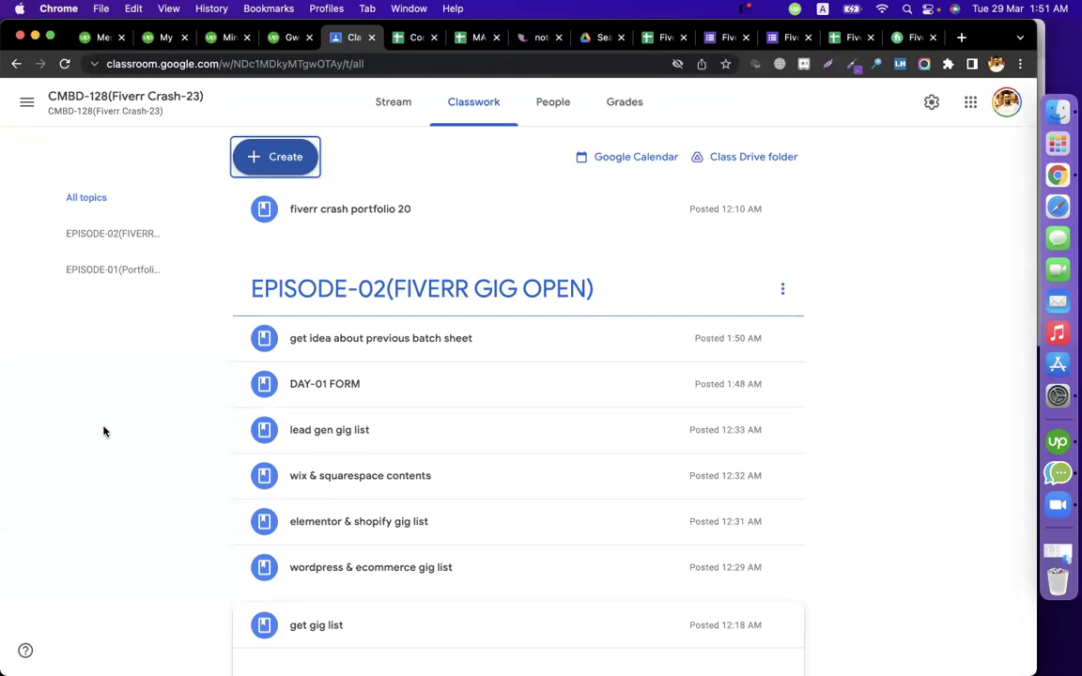
click(278, 160)
click(307, 326)
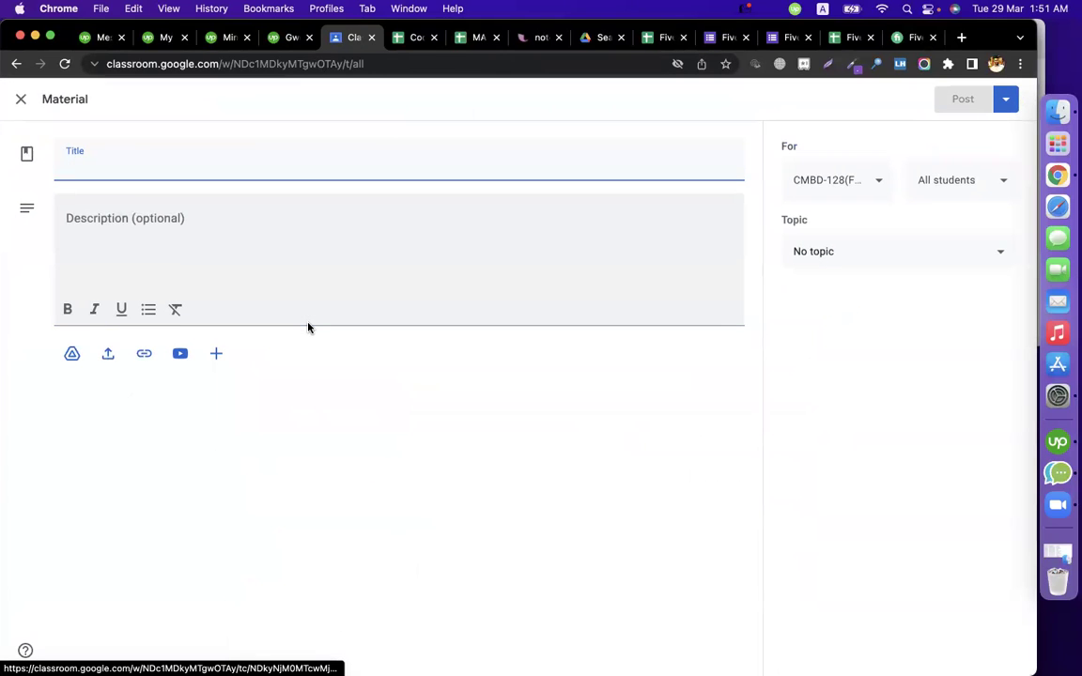
text(class gig docs)
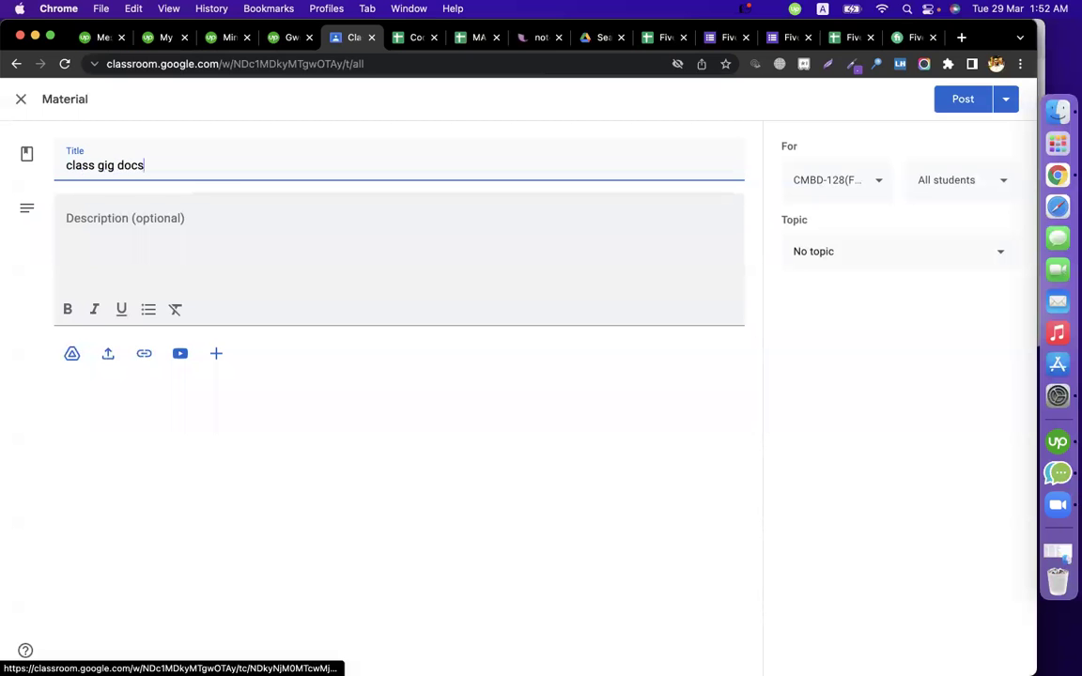
Attach the copied mailchimp email marketing document link to the class gig docs material
click(143, 353)
key(super+v)
click(577, 427)
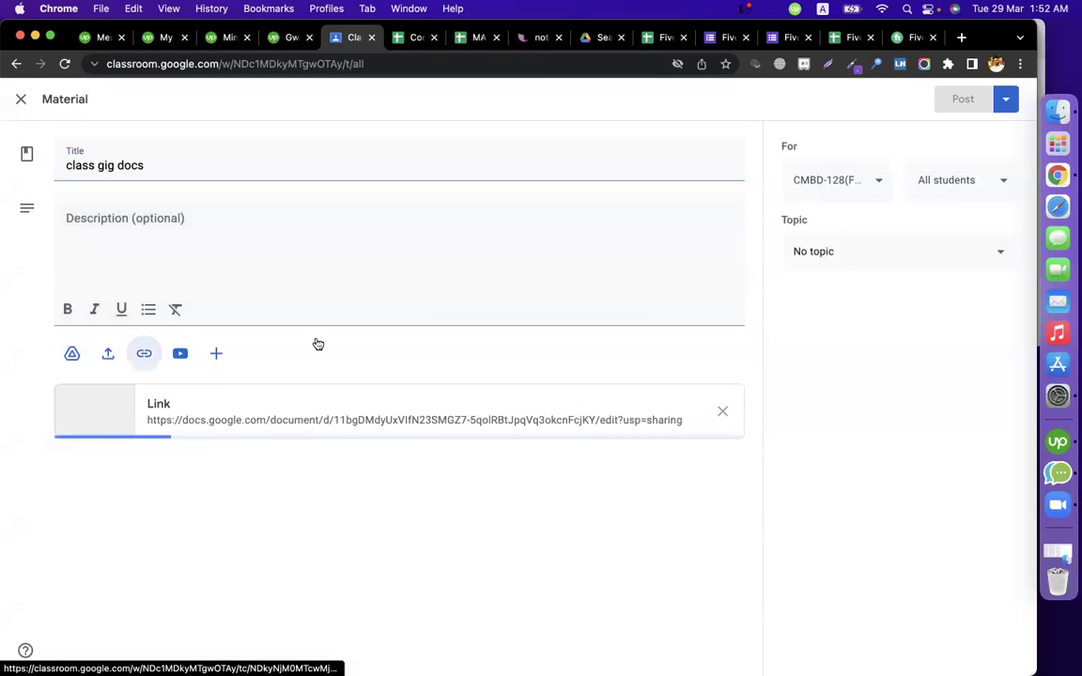
Assign the material to the topic EPISODE-02(FIVERR GIG OPEN) and post it with a Classroom copy of the document
click(854, 263)
click(886, 377)
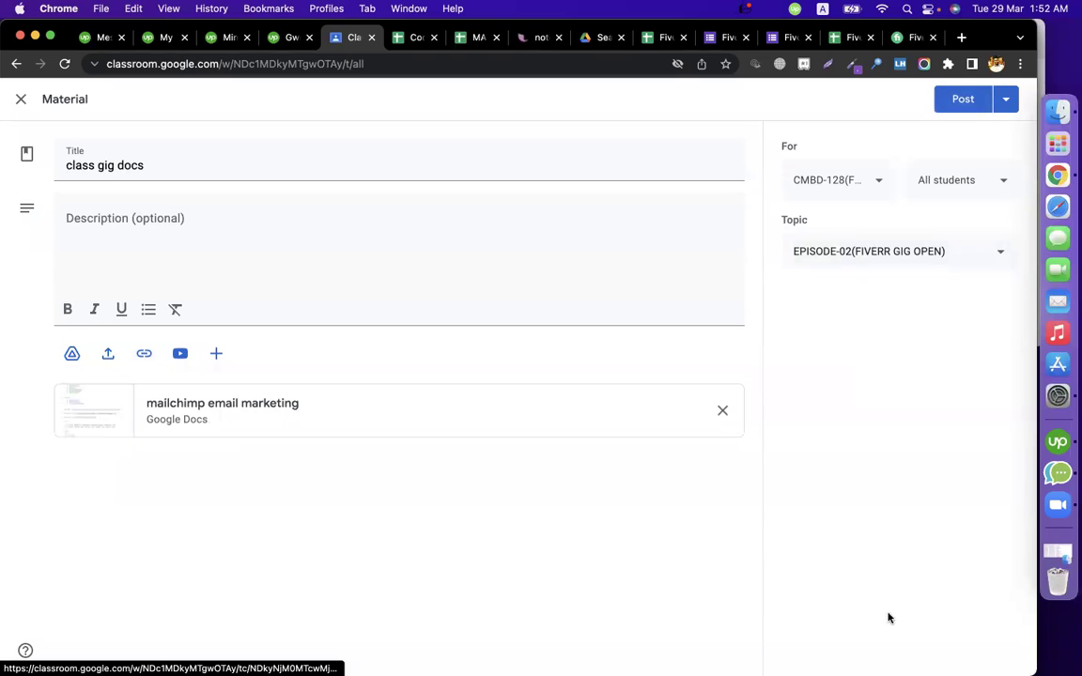
click(954, 99)
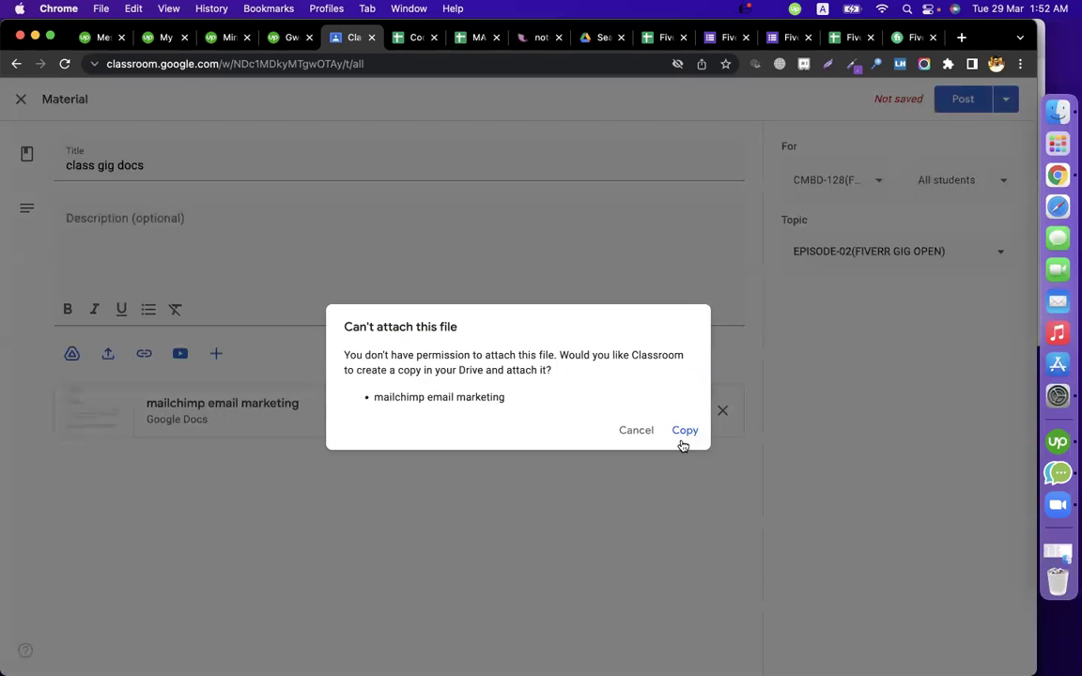
click(683, 432)
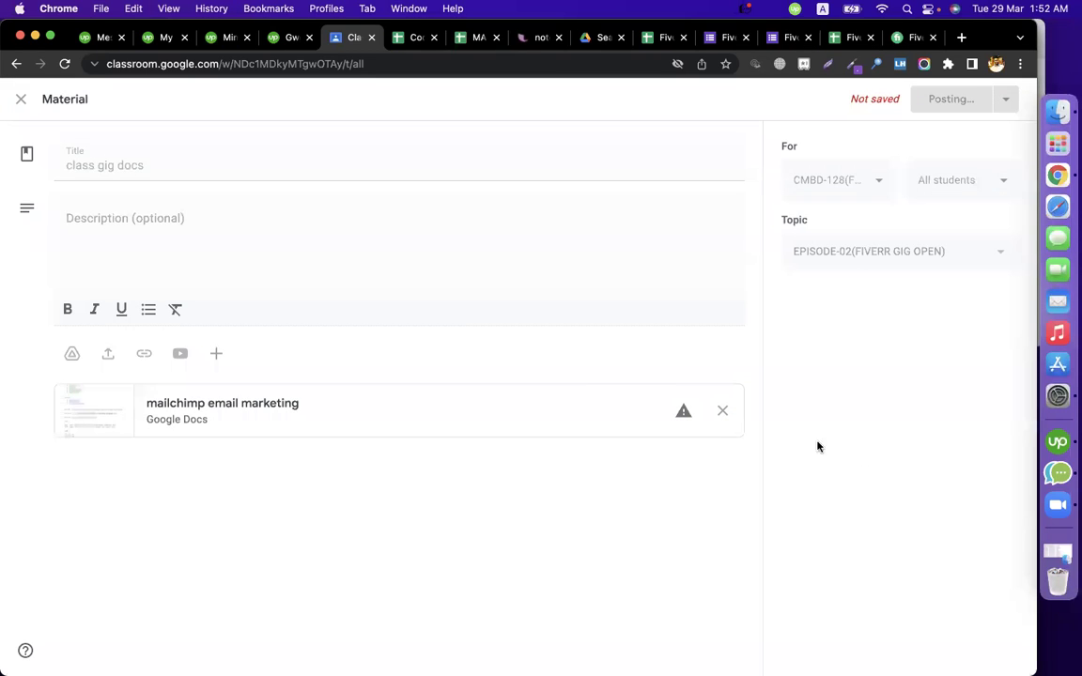